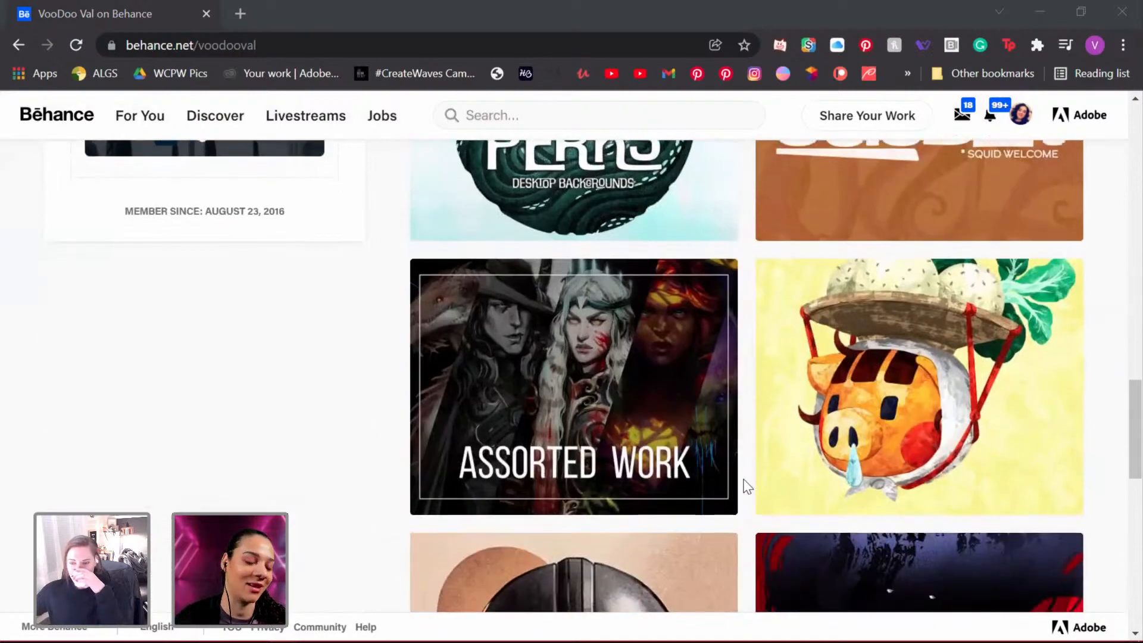
Step: Browse the project covers on the Behance profile, from Assorted Work down to Event Branding and Photoshop DCC
{"action": "scroll", "coordinate": [748, 486], "scroll_direction": "down", "scroll_amount": 6}
{"action": "scroll", "coordinate": [748, 486], "scroll_direction": "down", "scroll_amount": 7}
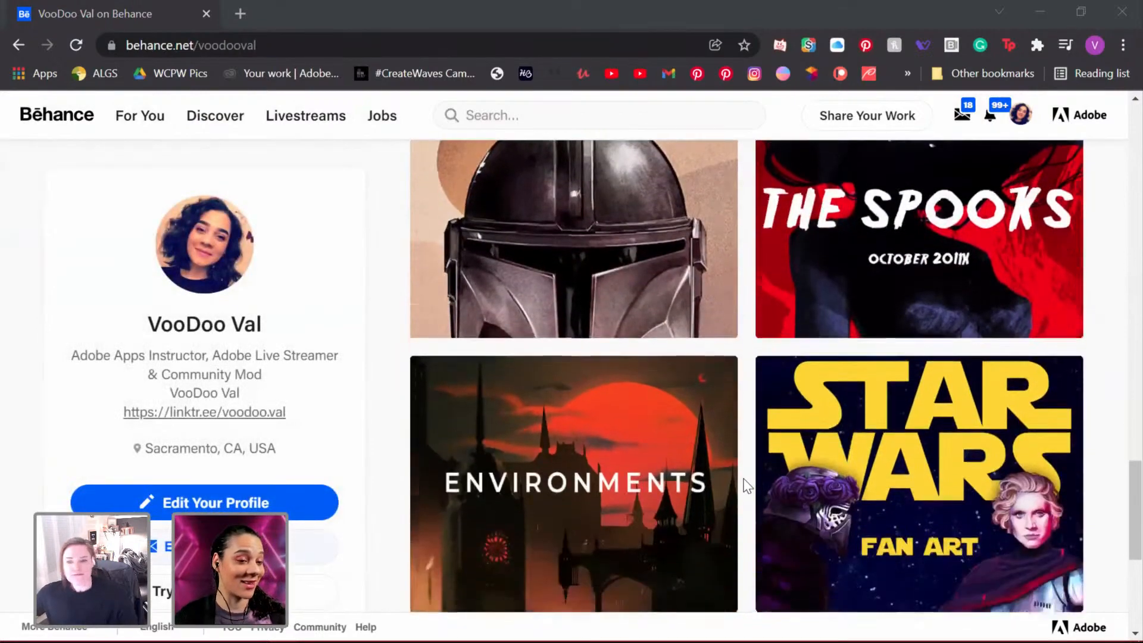
{"action": "scroll", "coordinate": [748, 486], "scroll_direction": "down", "scroll_amount": 1}
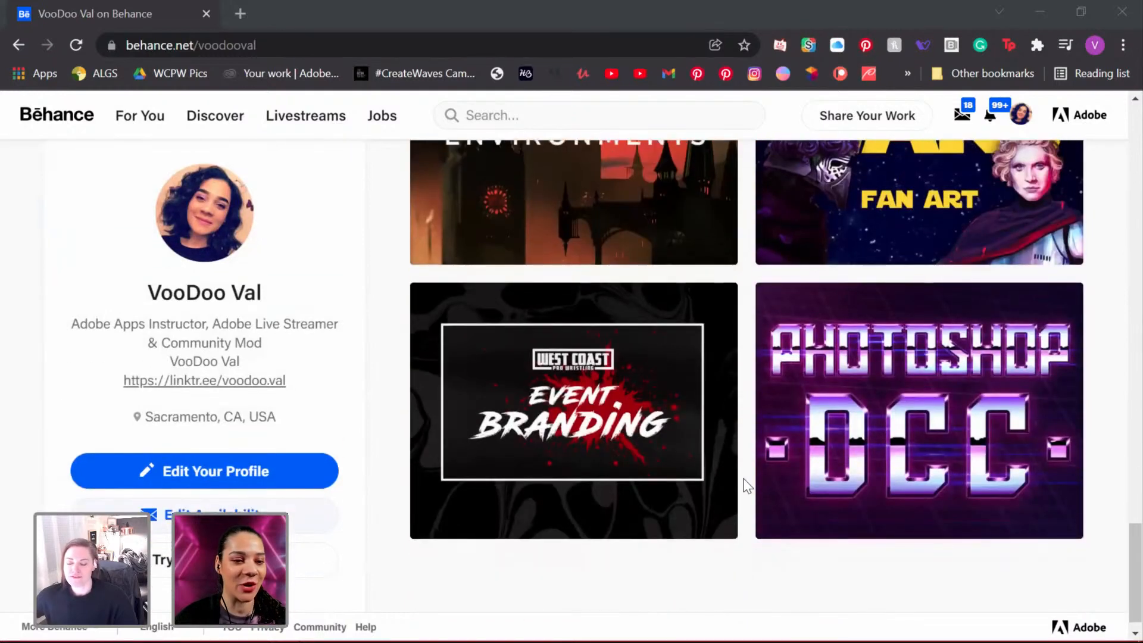
{"action": "scroll", "coordinate": [748, 486], "scroll_direction": "down", "scroll_amount": 1}
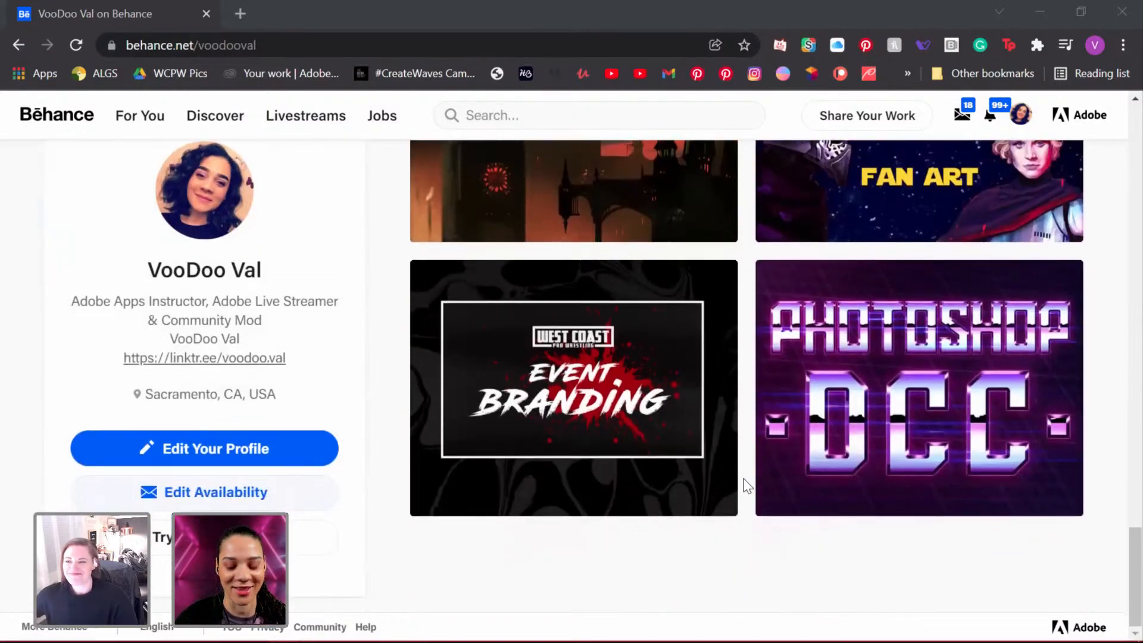
{"action": "scroll", "coordinate": [748, 486], "scroll_direction": "up", "scroll_amount": 8}
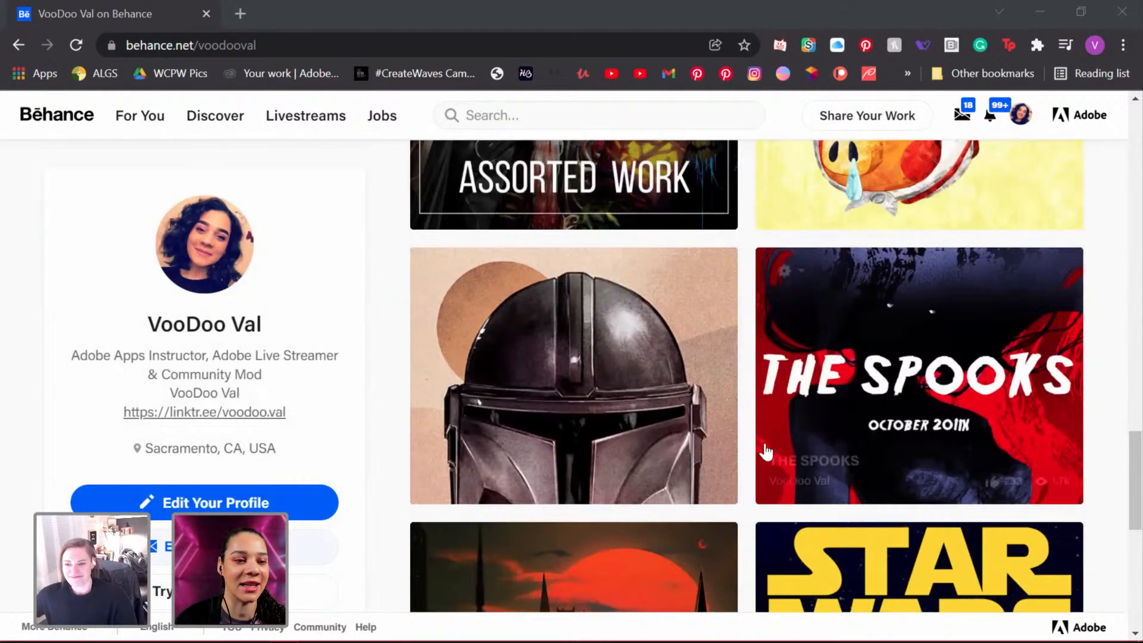
{"action": "mouse_move", "coordinate": [879, 397]}
{"action": "scroll", "coordinate": [613, 399], "scroll_direction": "up", "scroll_amount": 4}
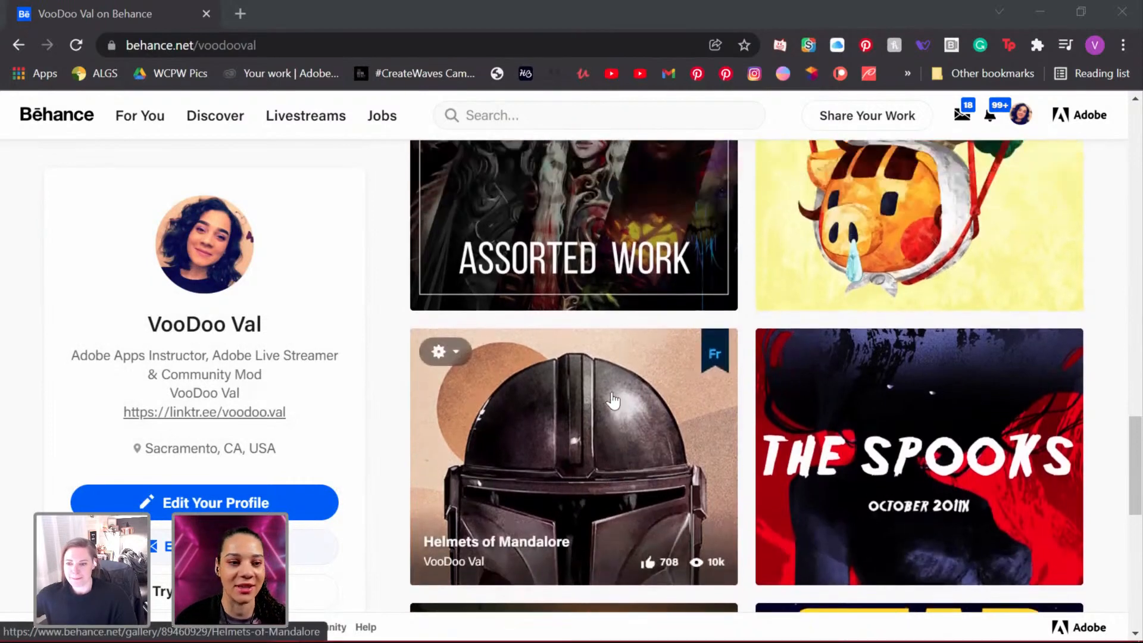
{"action": "scroll", "coordinate": [613, 399], "scroll_direction": "up", "scroll_amount": 2}
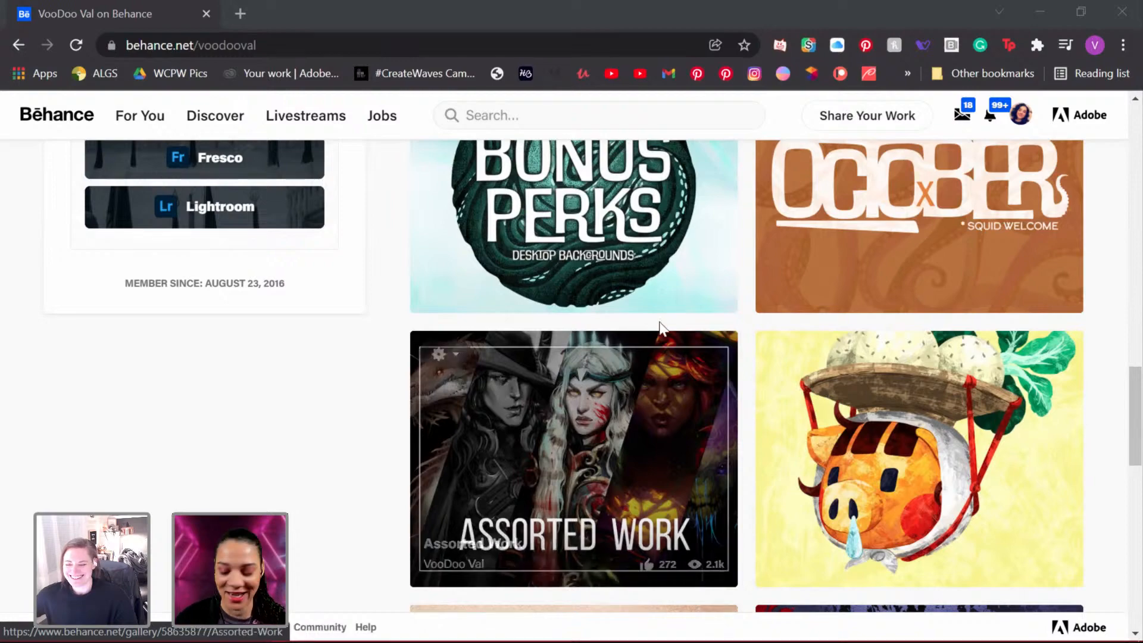
{"action": "scroll", "coordinate": [667, 331], "scroll_direction": "up", "scroll_amount": 5}
{"action": "scroll", "coordinate": [673, 337], "scroll_direction": "down", "scroll_amount": 14}
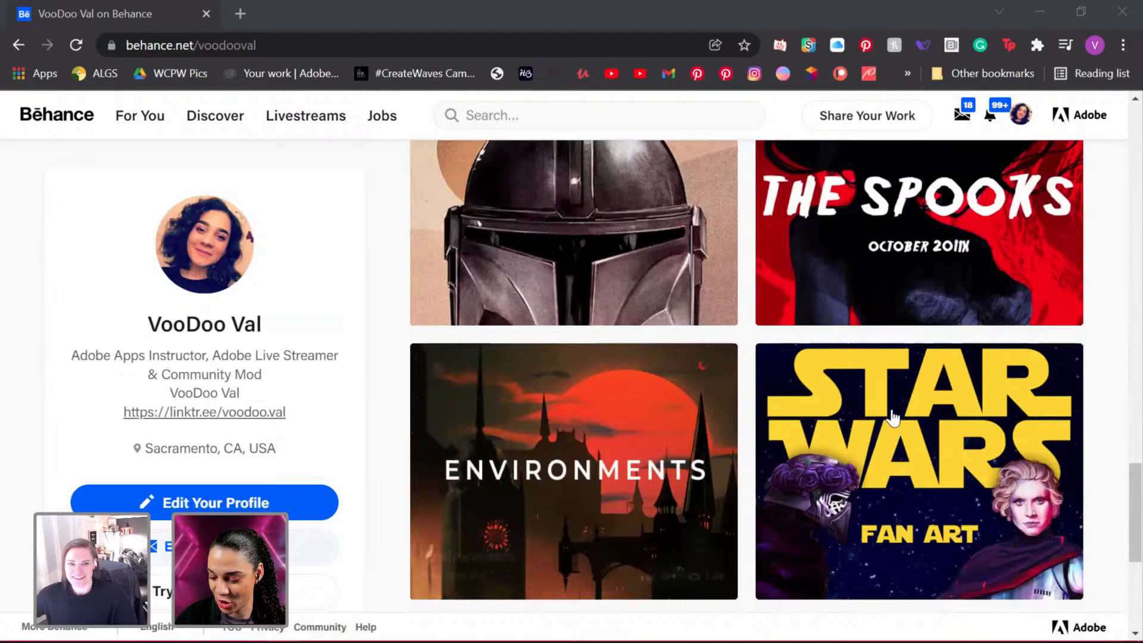
{"action": "left_click", "coordinate": [798, 366]}
{"action": "left_click", "coordinate": [790, 408]}
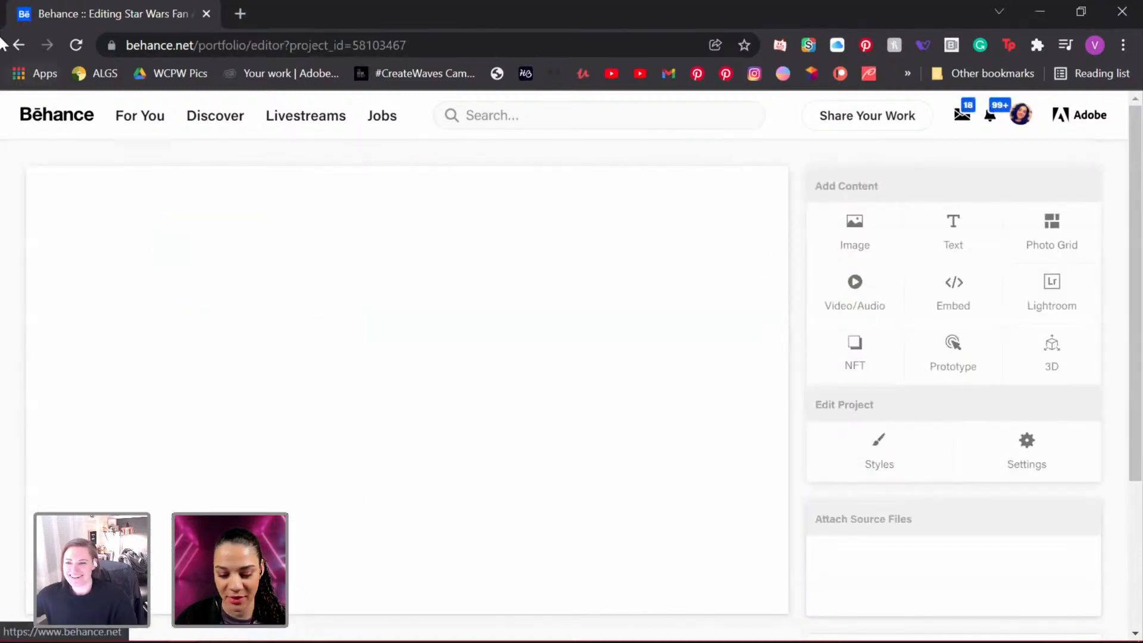
{"action": "left_click", "coordinate": [19, 44]}
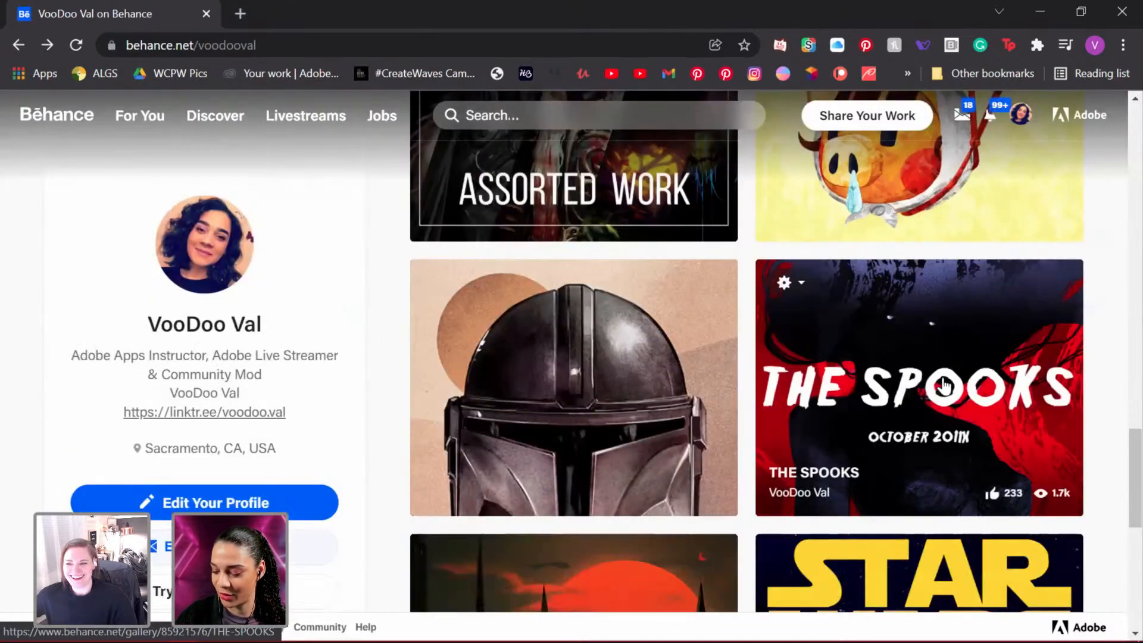
Step: Open the Star Wars Fan Art project and look through its artwork down to the end of the gallery
{"action": "scroll", "coordinate": [977, 441], "scroll_direction": "down", "scroll_amount": 3}
{"action": "left_click", "coordinate": [981, 442]}
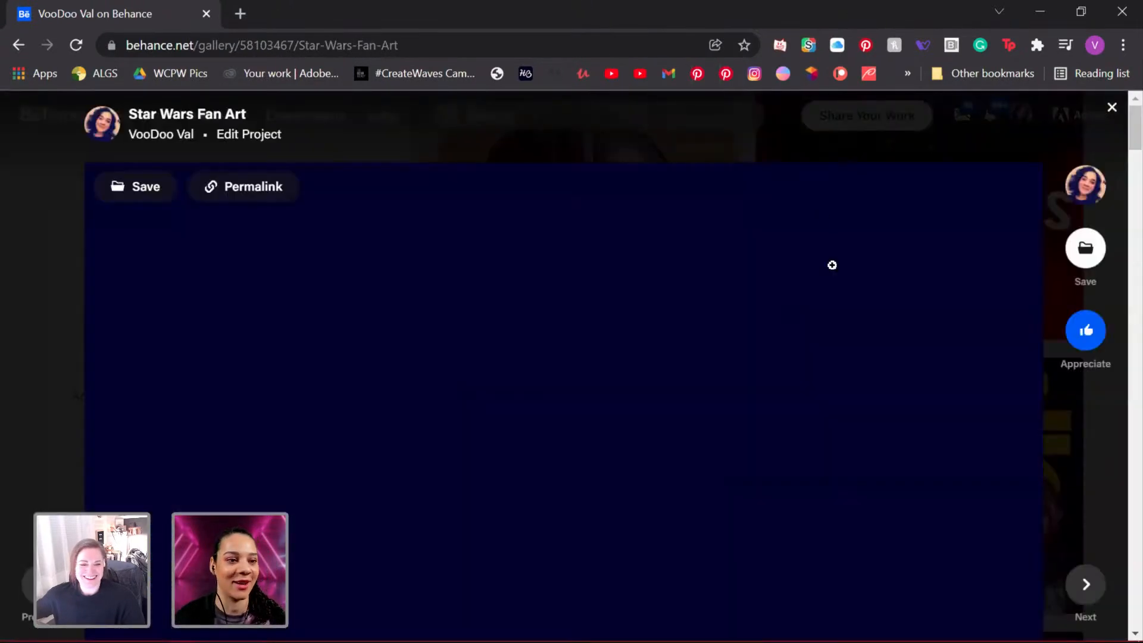
{"action": "scroll", "coordinate": [580, 336], "scroll_direction": "down", "scroll_amount": 10}
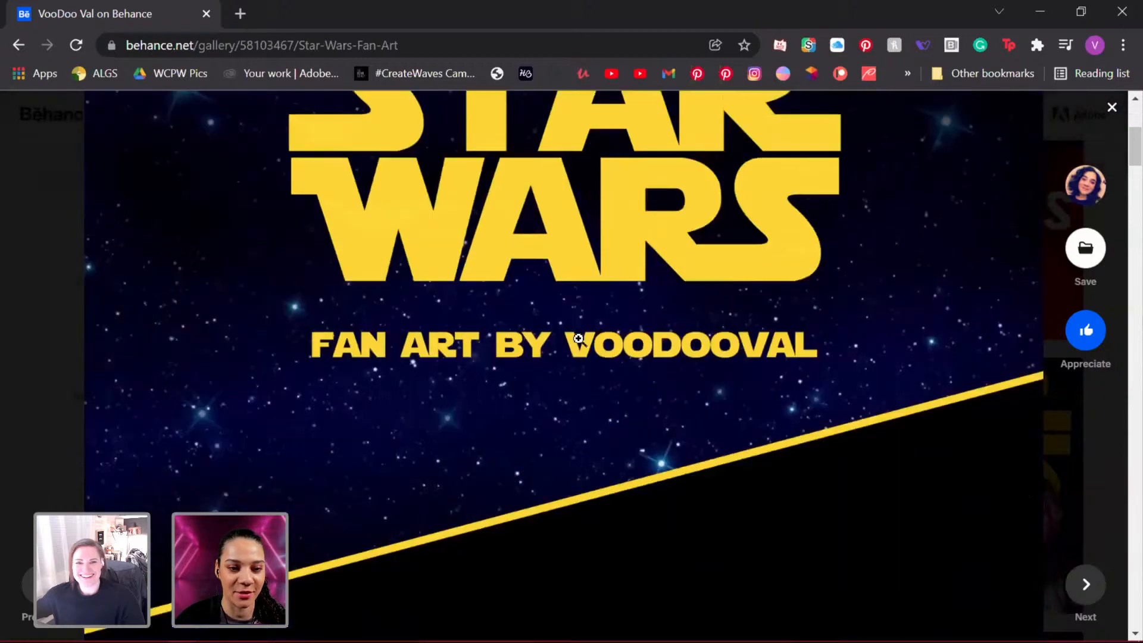
{"action": "scroll", "coordinate": [582, 334], "scroll_direction": "down", "scroll_amount": 10}
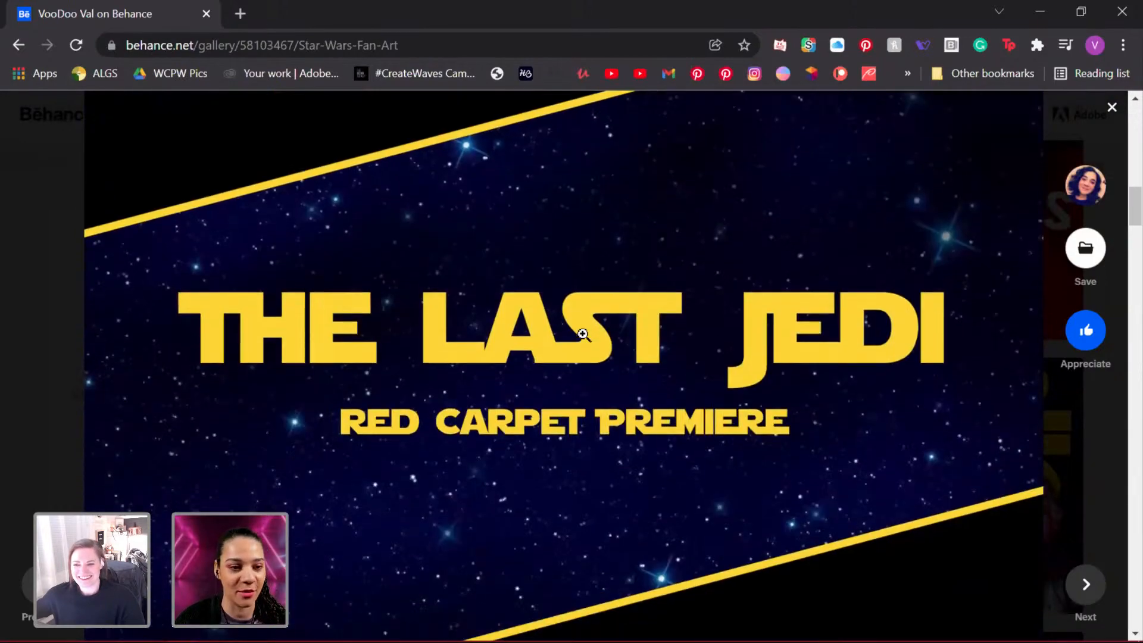
{"action": "scroll", "coordinate": [582, 334], "scroll_direction": "down", "scroll_amount": 10}
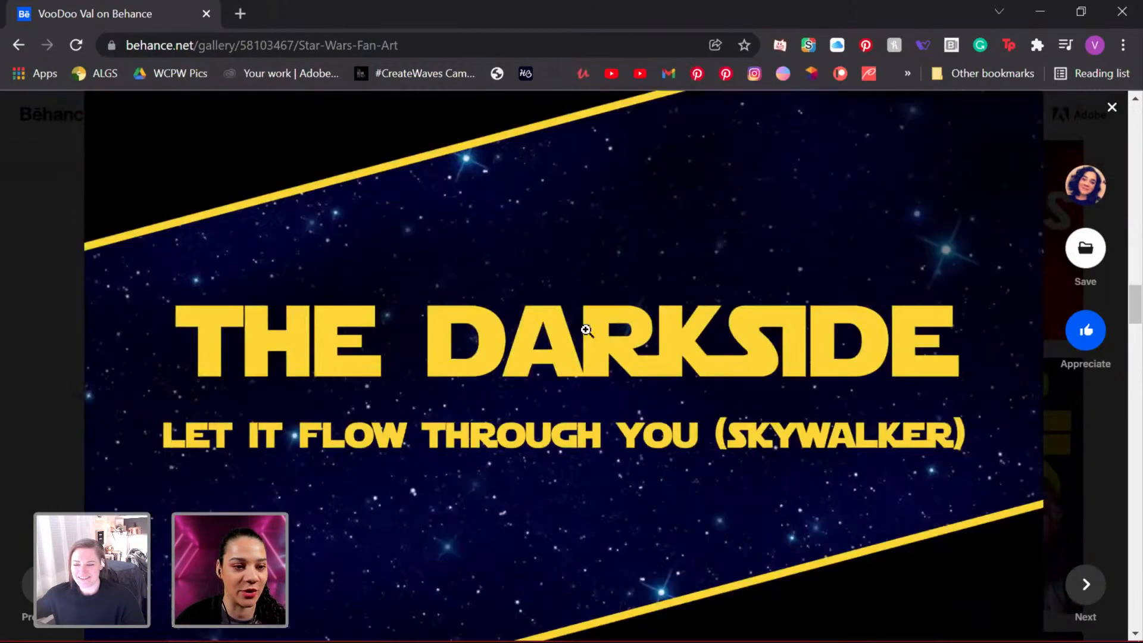
{"action": "scroll", "coordinate": [586, 328], "scroll_direction": "down", "scroll_amount": 3}
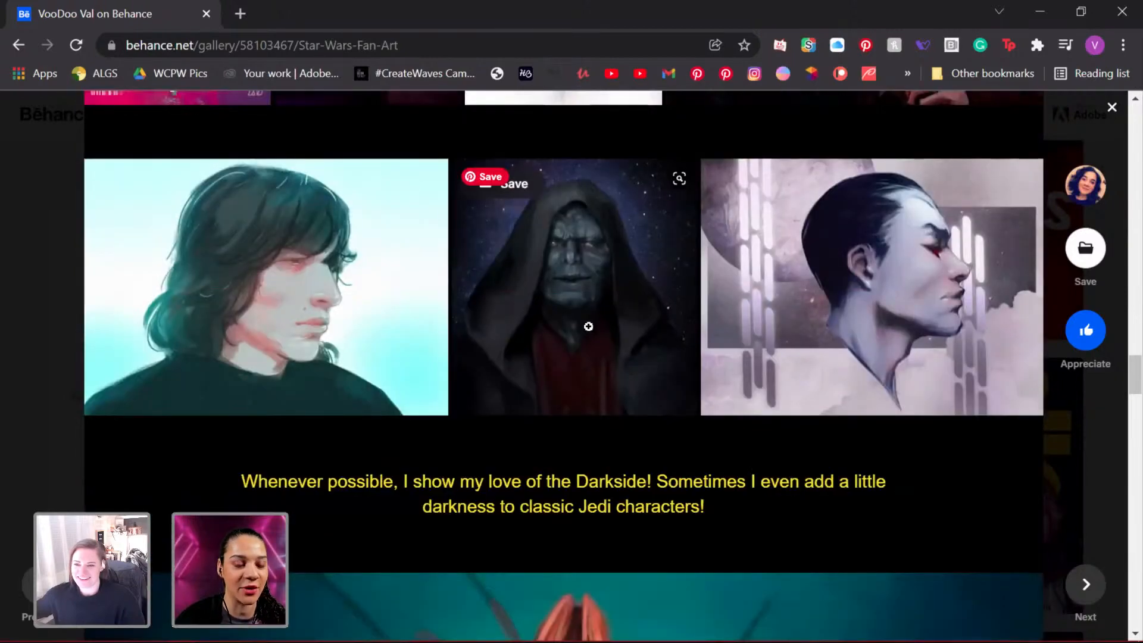
{"action": "scroll", "coordinate": [587, 327], "scroll_direction": "up", "scroll_amount": 3}
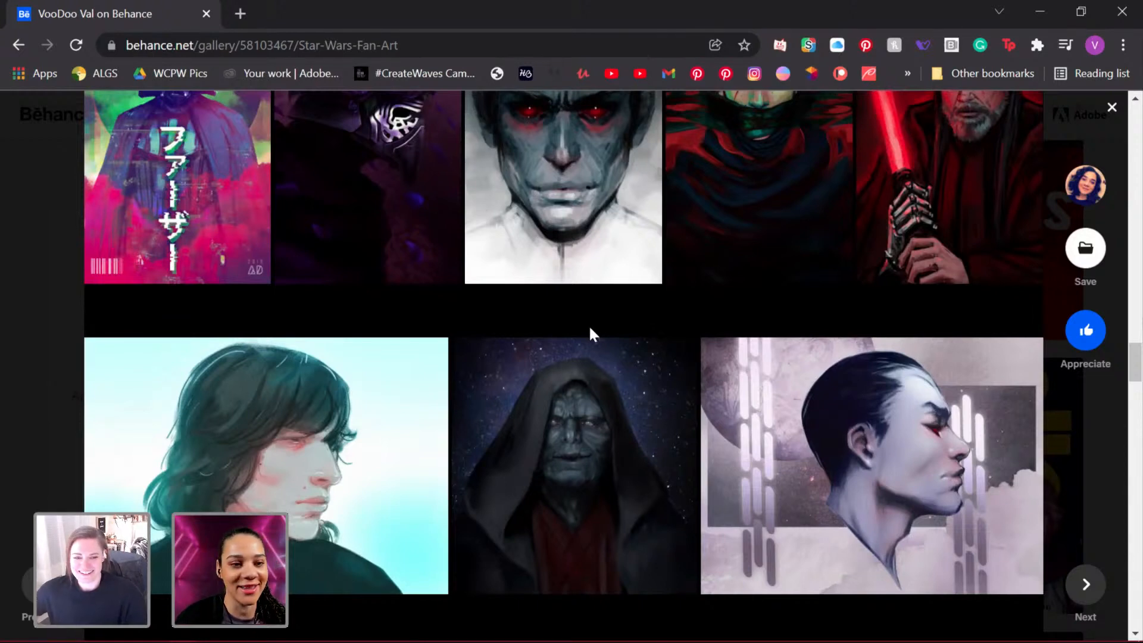
{"action": "scroll", "coordinate": [588, 324], "scroll_direction": "down", "scroll_amount": 5}
{"action": "scroll", "coordinate": [589, 326], "scroll_direction": "down", "scroll_amount": 4}
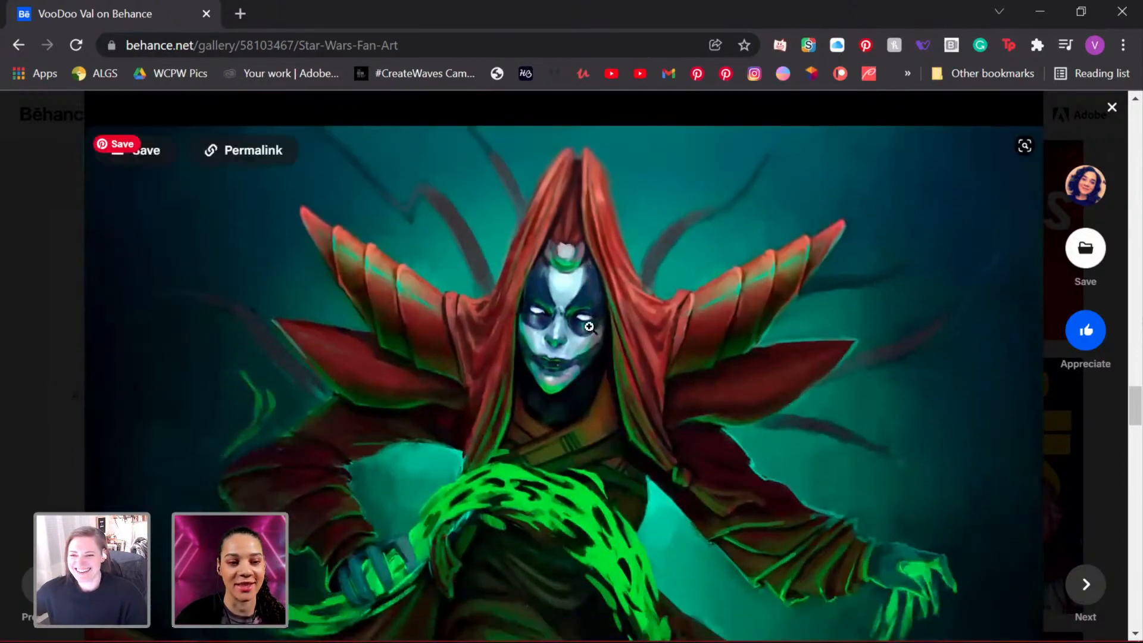
{"action": "scroll", "coordinate": [590, 327], "scroll_direction": "down", "scroll_amount": 10}
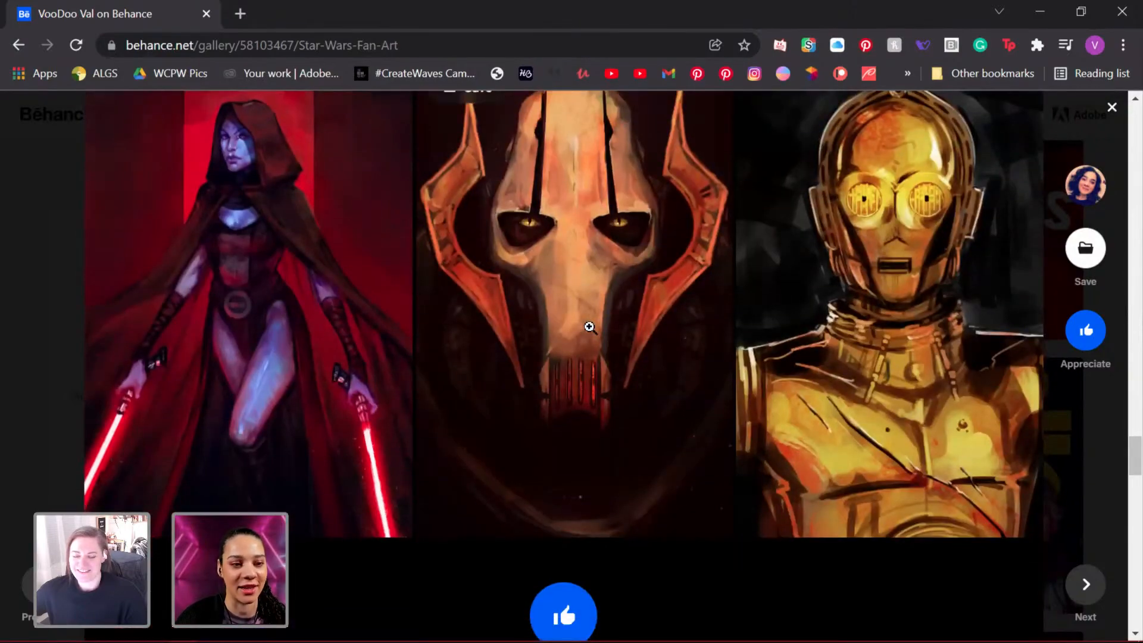
{"action": "scroll", "coordinate": [589, 327], "scroll_direction": "down", "scroll_amount": 3}
{"action": "scroll", "coordinate": [587, 327], "scroll_direction": "up", "scroll_amount": 7}
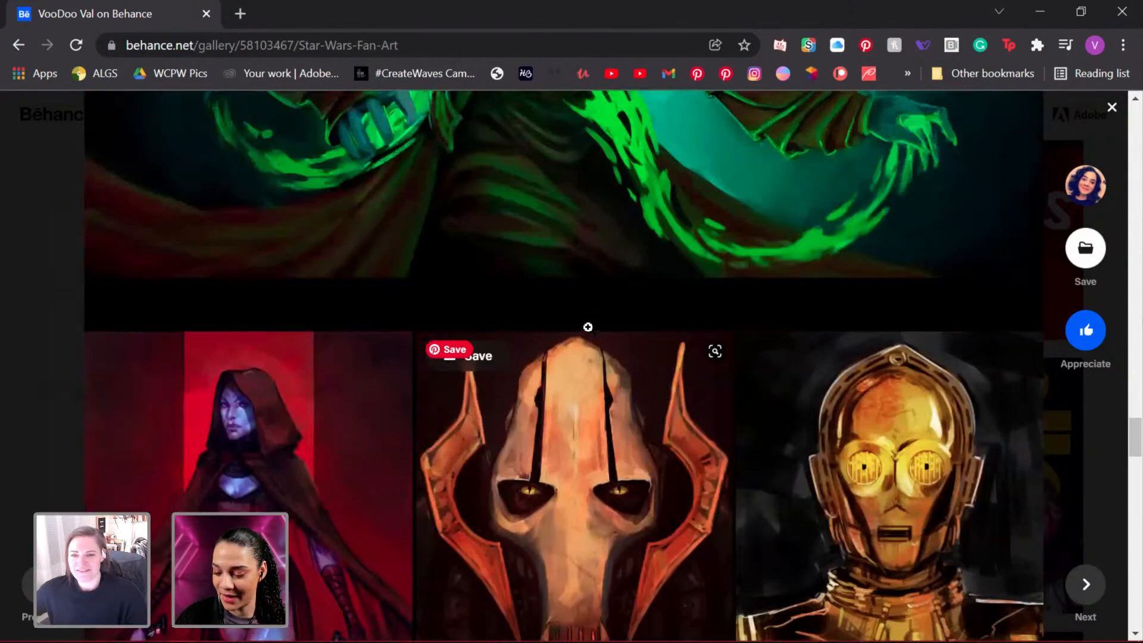
Step: Return to the Darkside character artwork and open the Darth Vader poster
{"action": "scroll", "coordinate": [588, 327], "scroll_direction": "up", "scroll_amount": 5}
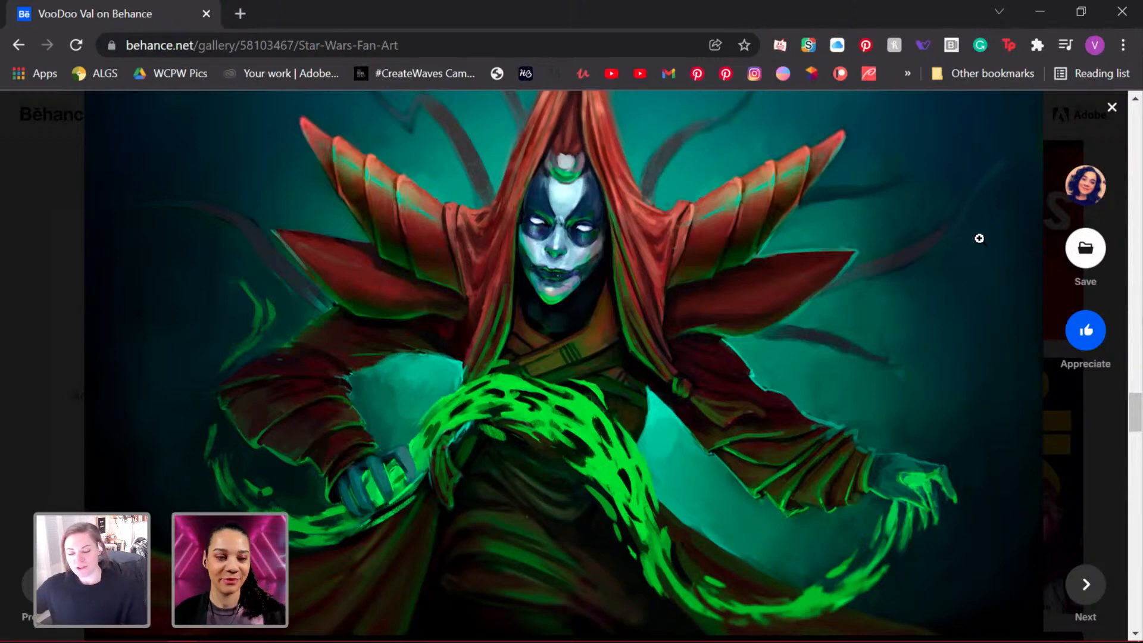
{"action": "scroll", "coordinate": [775, 418], "scroll_direction": "up", "scroll_amount": 10}
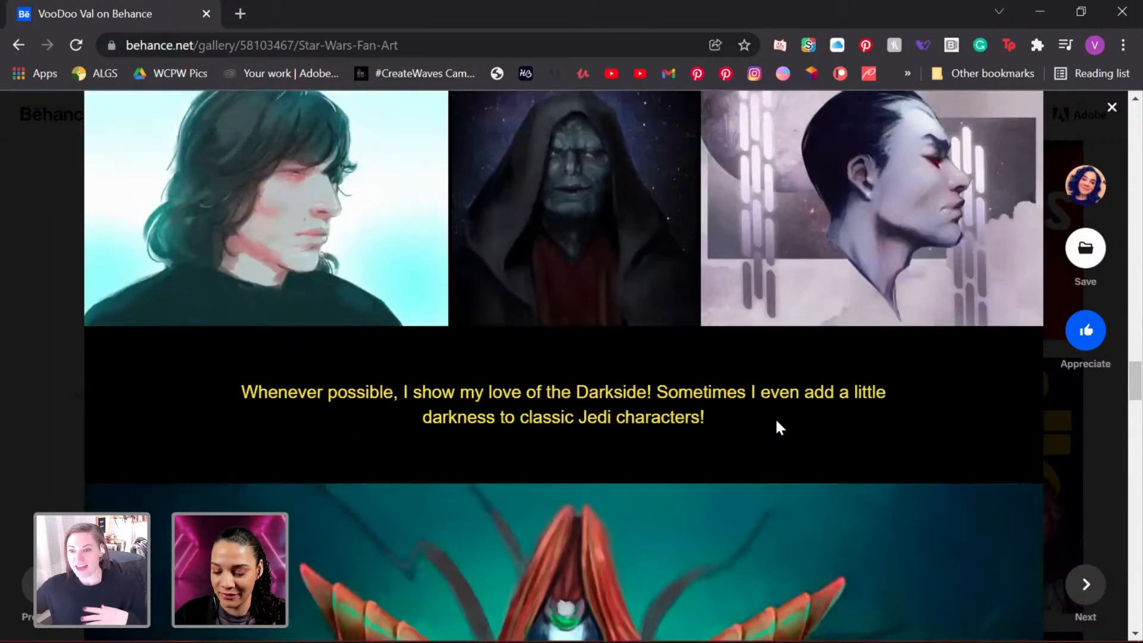
{"action": "scroll", "coordinate": [775, 419], "scroll_direction": "up", "scroll_amount": 5}
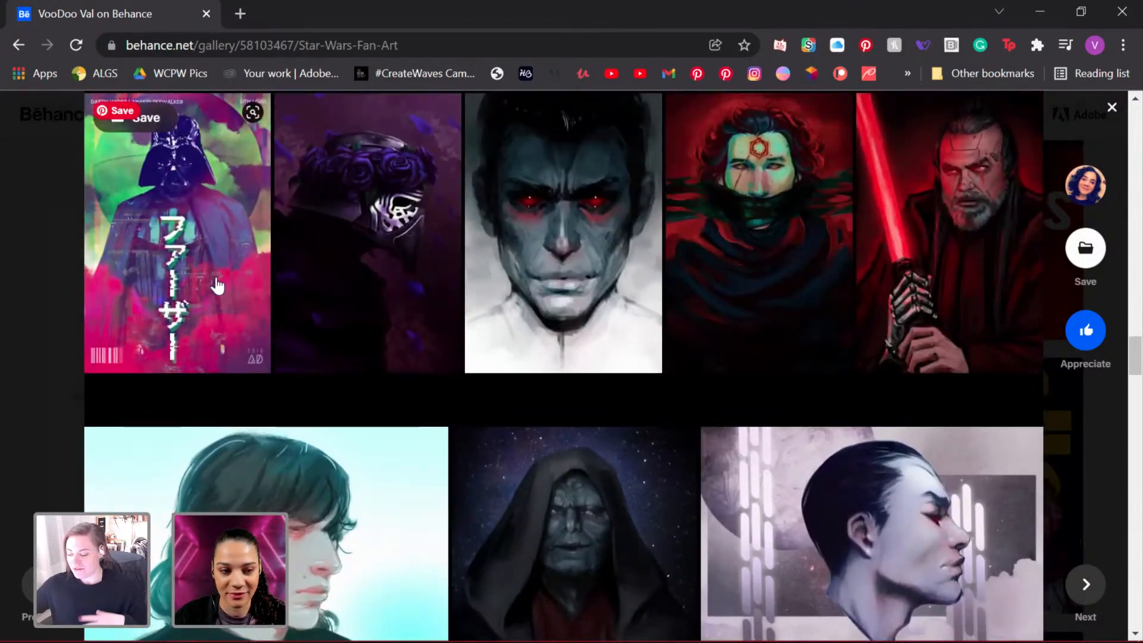
{"action": "left_click", "coordinate": [220, 288]}
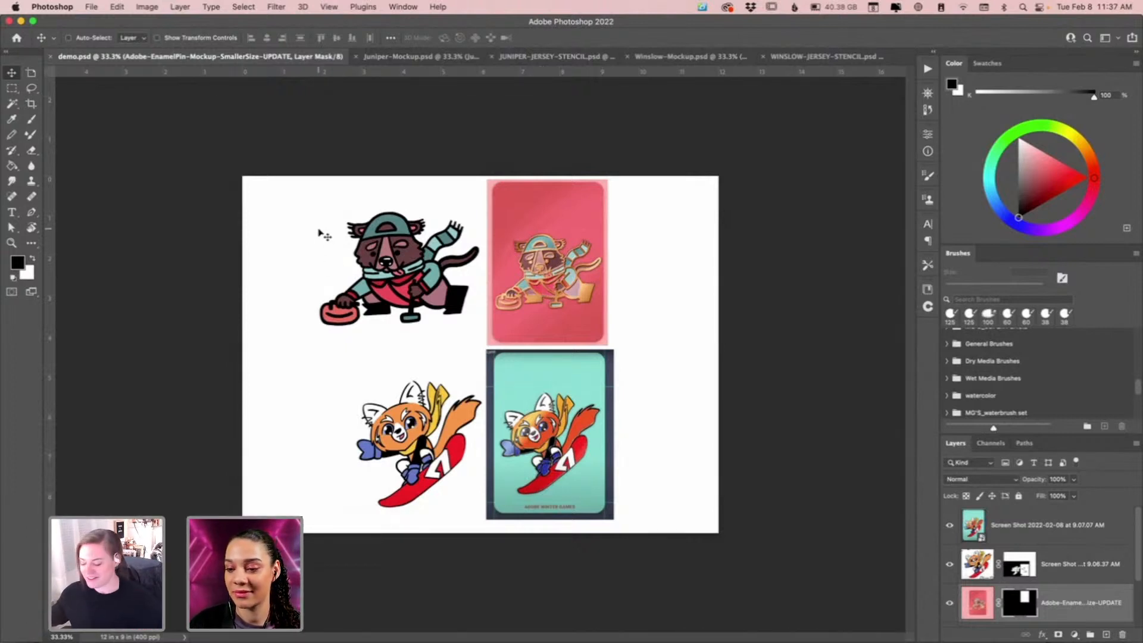
Step: Switch to the Creative Cloud folder in Chrome and view the Juniper-Hockey and Winslow-Hockey sheets in the Hockey Jersey folder's 001 Character Prompts
{"action": "key", "text": "super"}
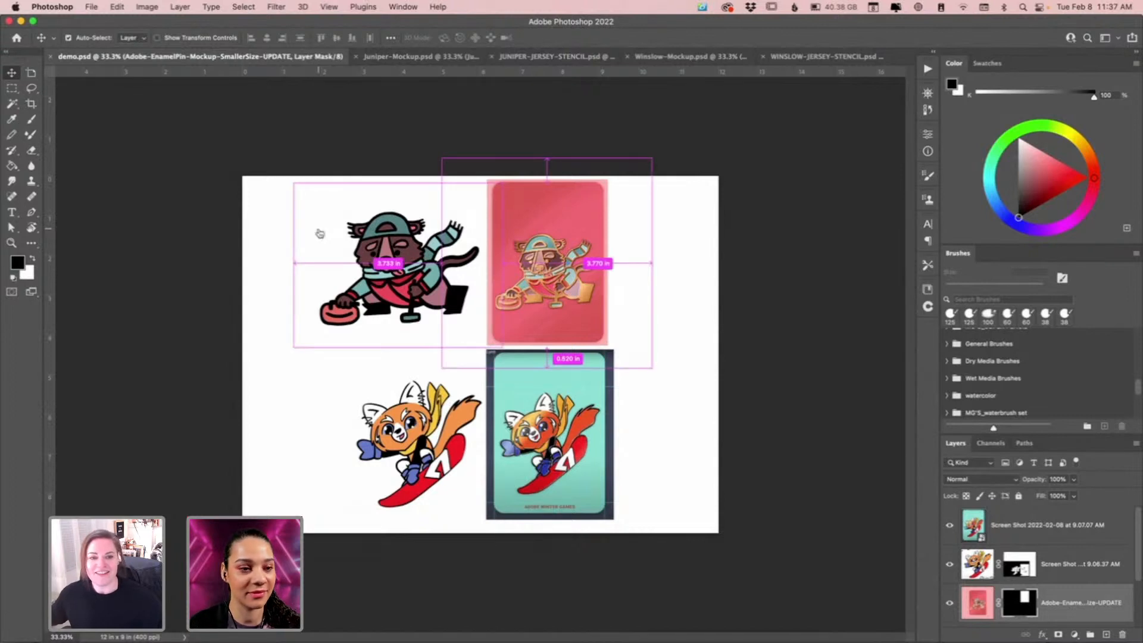
{"action": "key", "text": "super+Tab"}
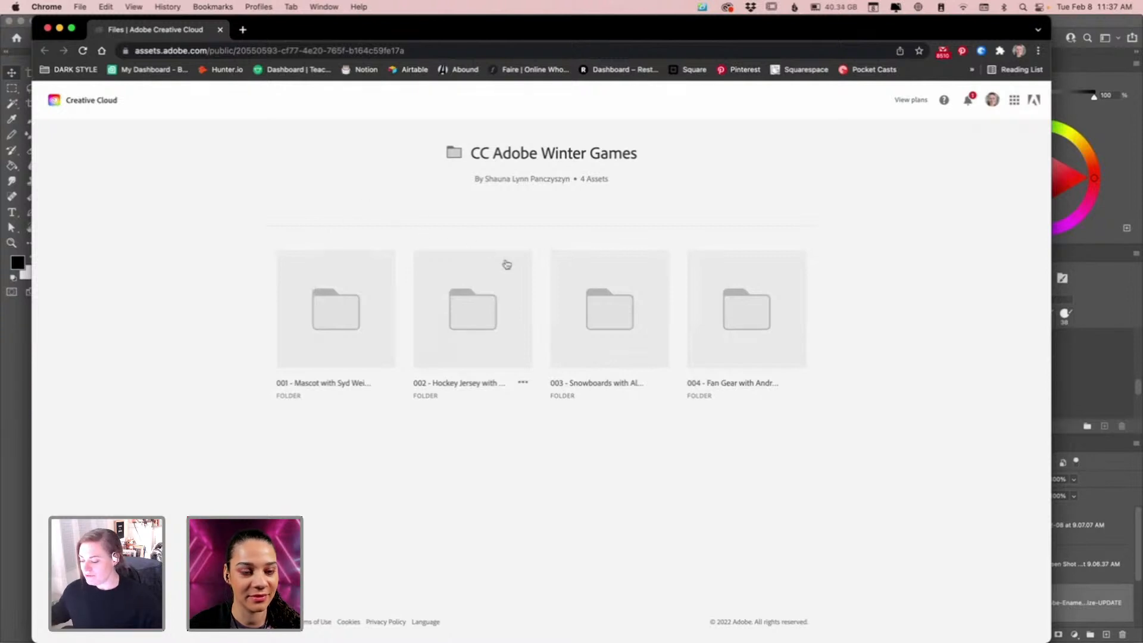
{"action": "left_click", "coordinate": [472, 323]}
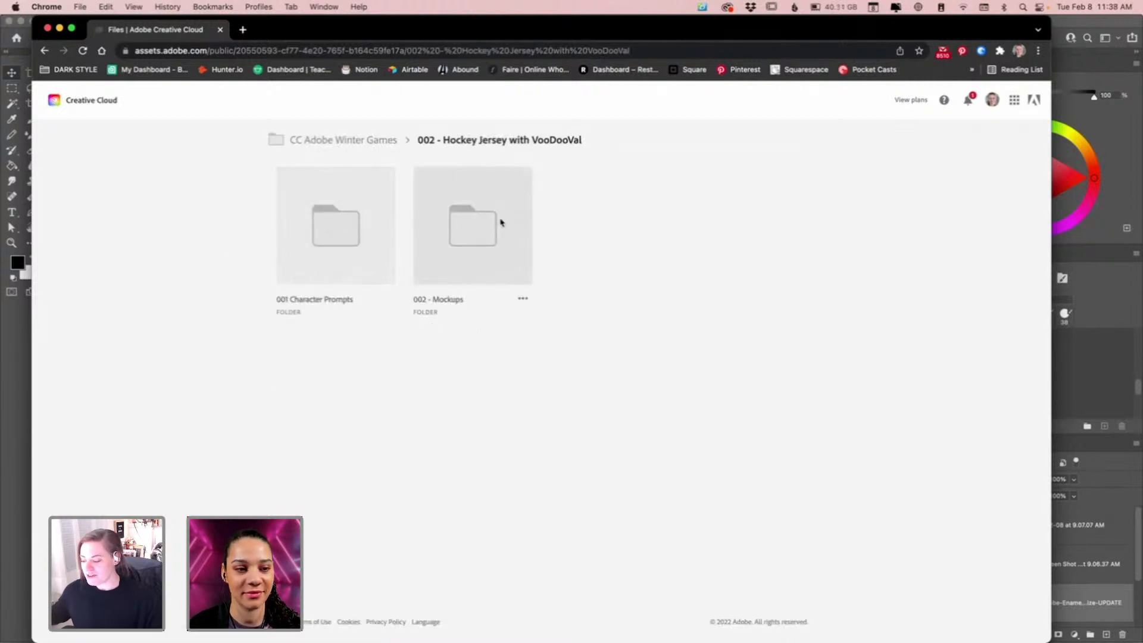
{"action": "left_click", "coordinate": [290, 224]}
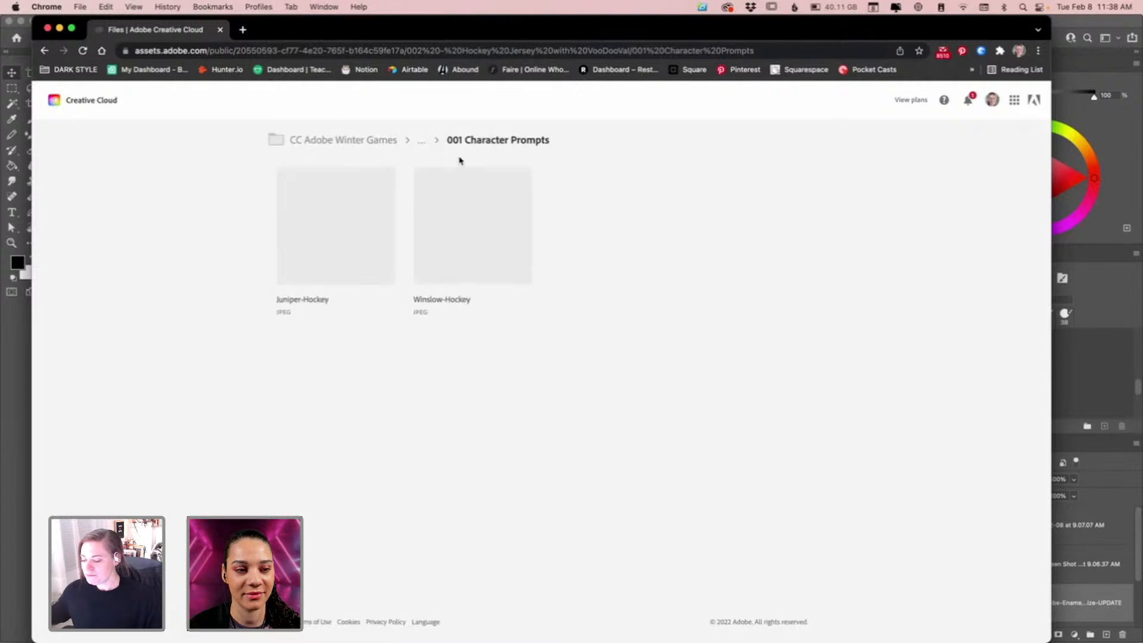
{"action": "left_click", "coordinate": [350, 225]}
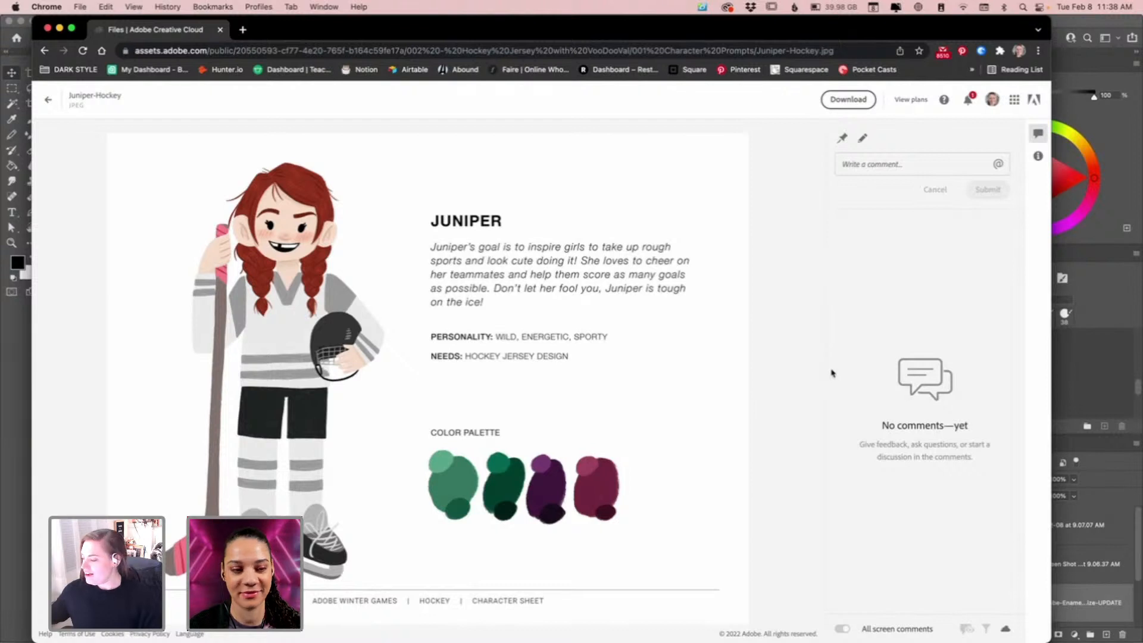
{"action": "key", "text": "Right"}
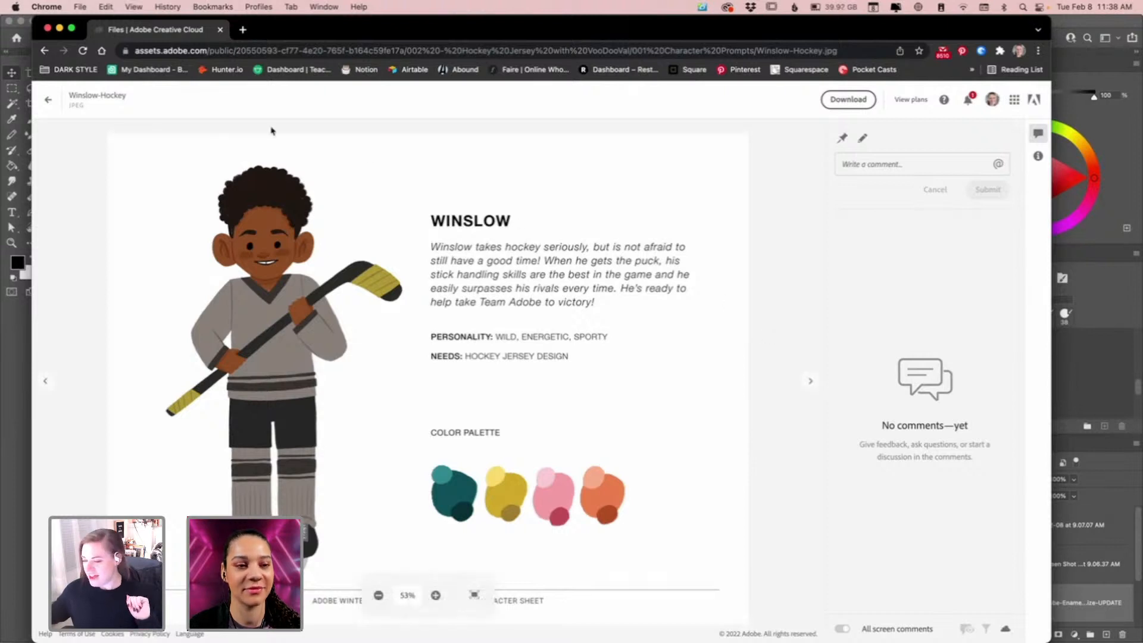
Step: Go to the 002 - Mockups folder and view the JUNIPER-JERSEY-TEMPLATE and Juniper-Mockup files
{"action": "left_click", "coordinate": [48, 100]}
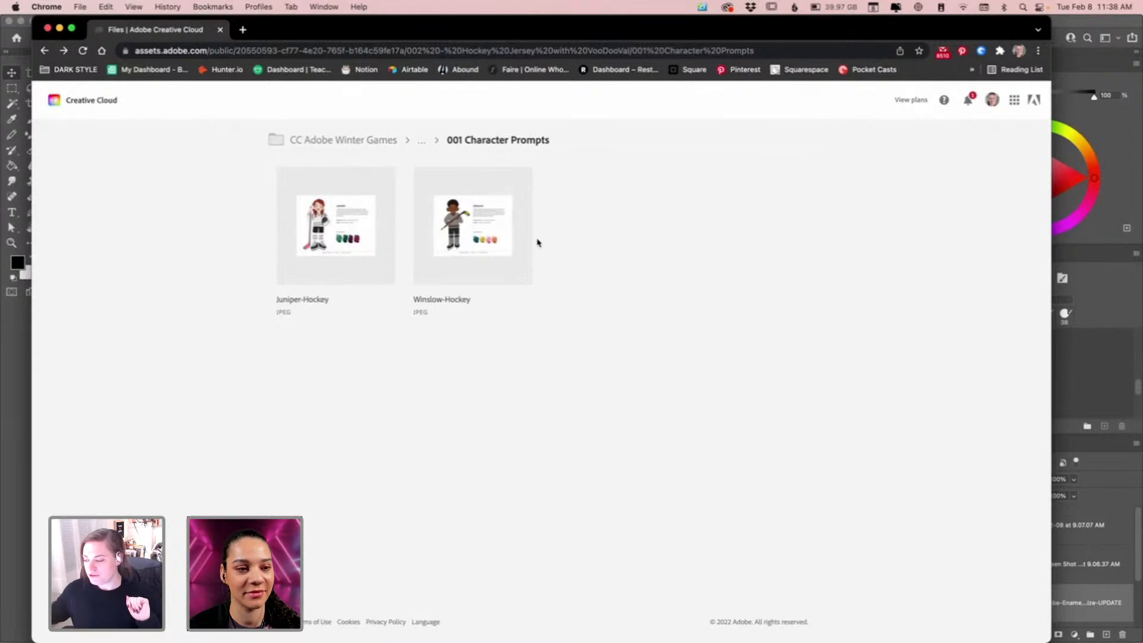
{"action": "left_click", "coordinate": [422, 141]}
{"action": "left_click", "coordinate": [528, 246]}
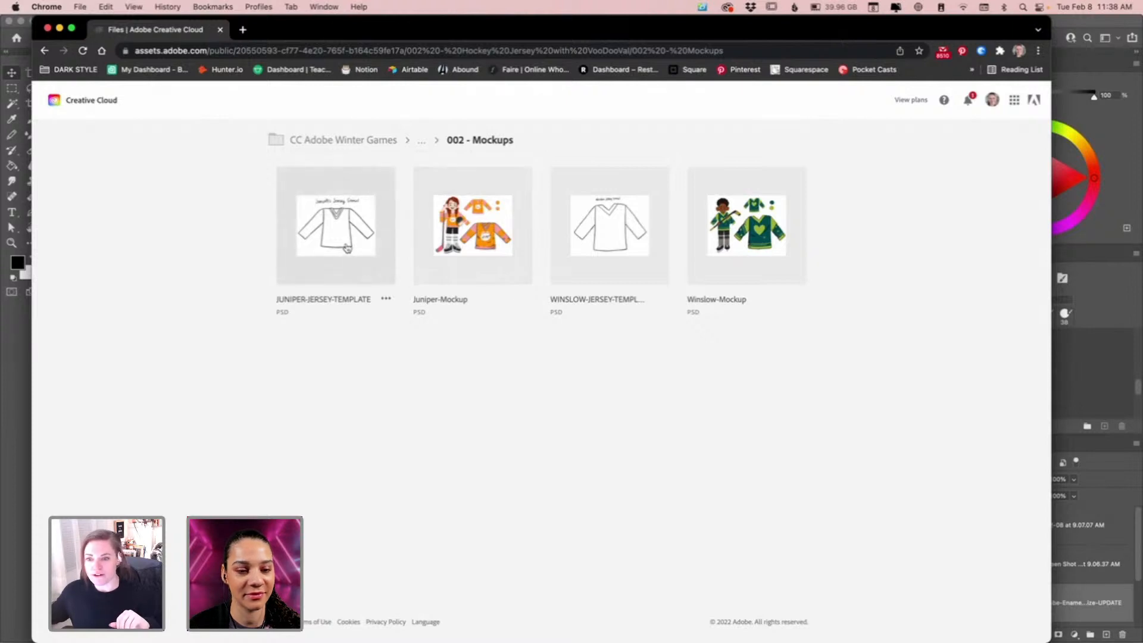
{"action": "left_click", "coordinate": [320, 229]}
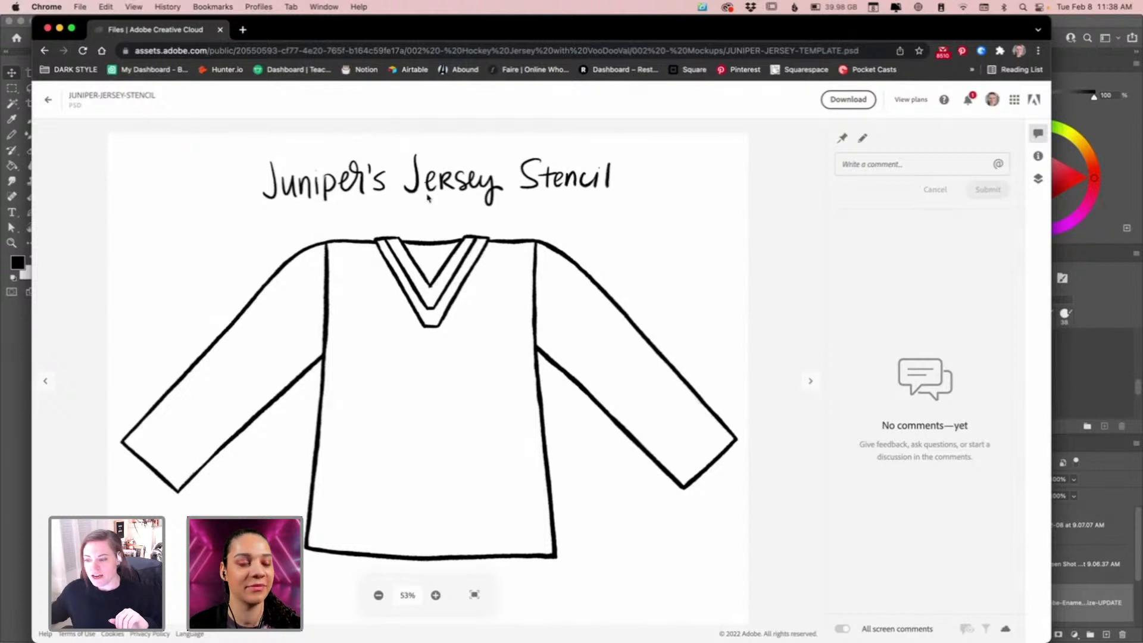
{"action": "key", "text": "Right"}
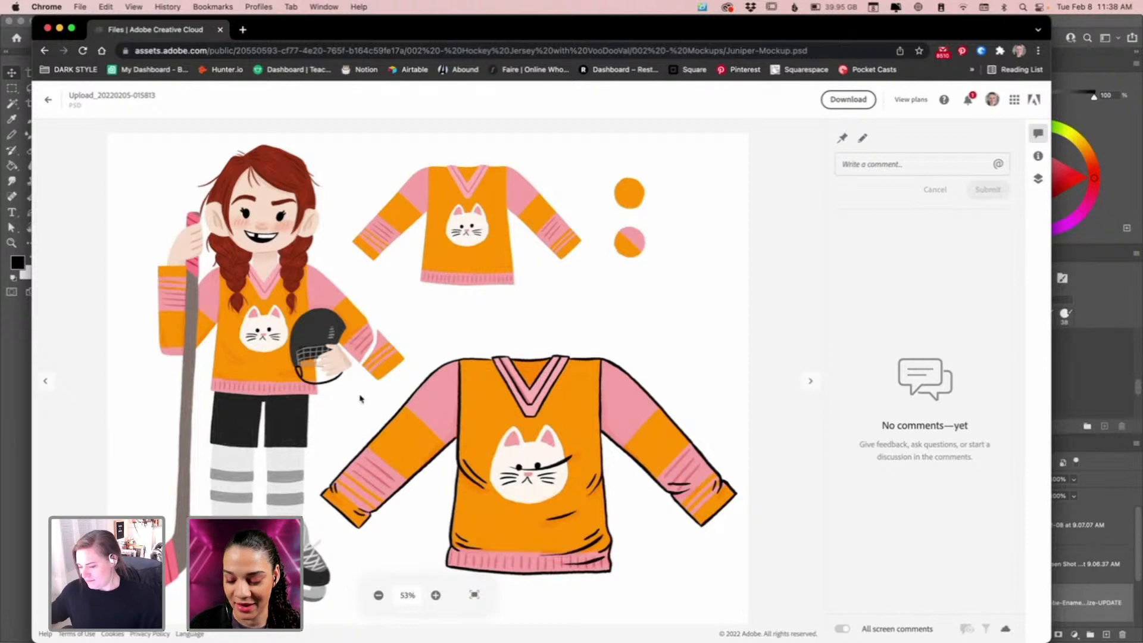
Step: Leave the mockup preview and close the browser window, and close the demo.psd document in Photoshop
{"action": "left_click", "coordinate": [49, 104]}
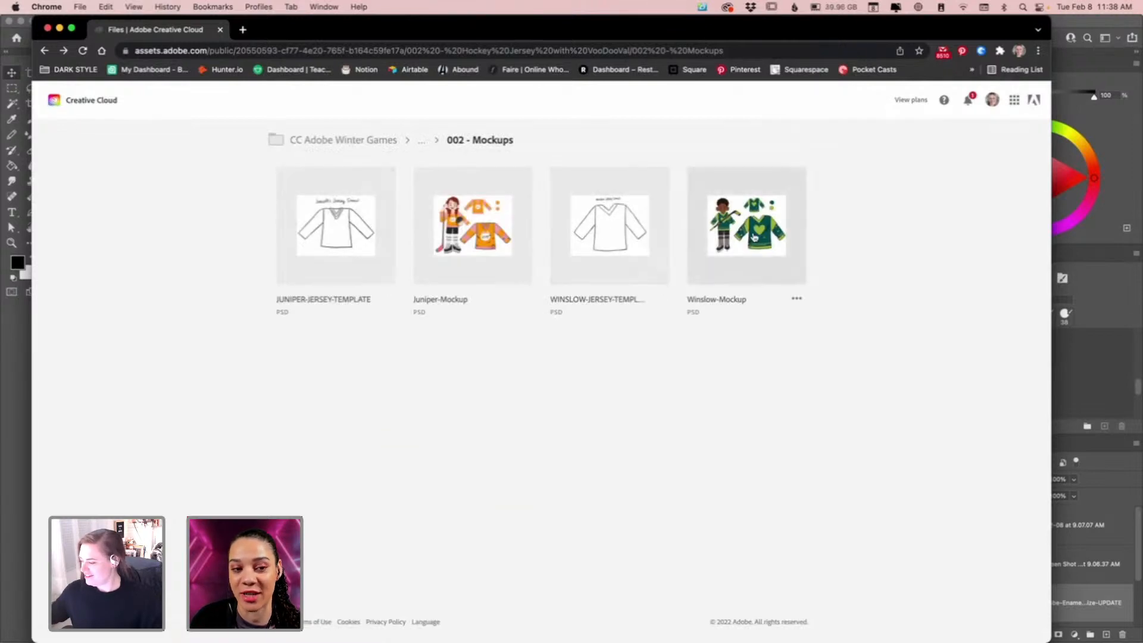
{"action": "left_click", "coordinate": [48, 29]}
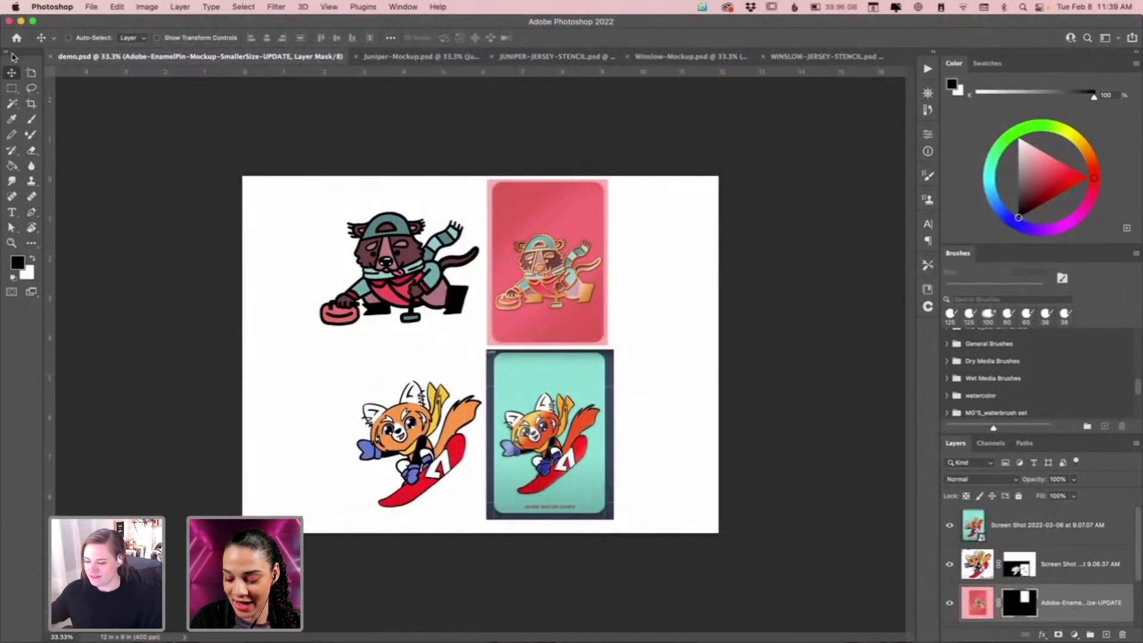
{"action": "left_click", "coordinate": [50, 56]}
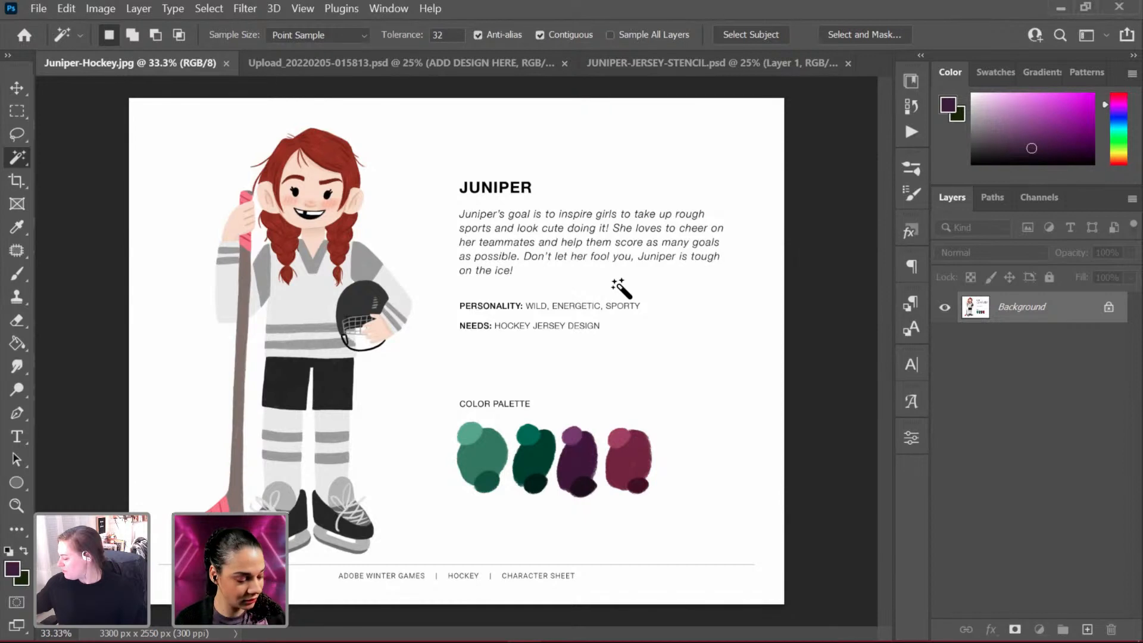
Step: Open the ADD DESIGN HERE smart object of the Winslow mockup to view its layers, and save and close it
{"action": "key", "text": "b"}
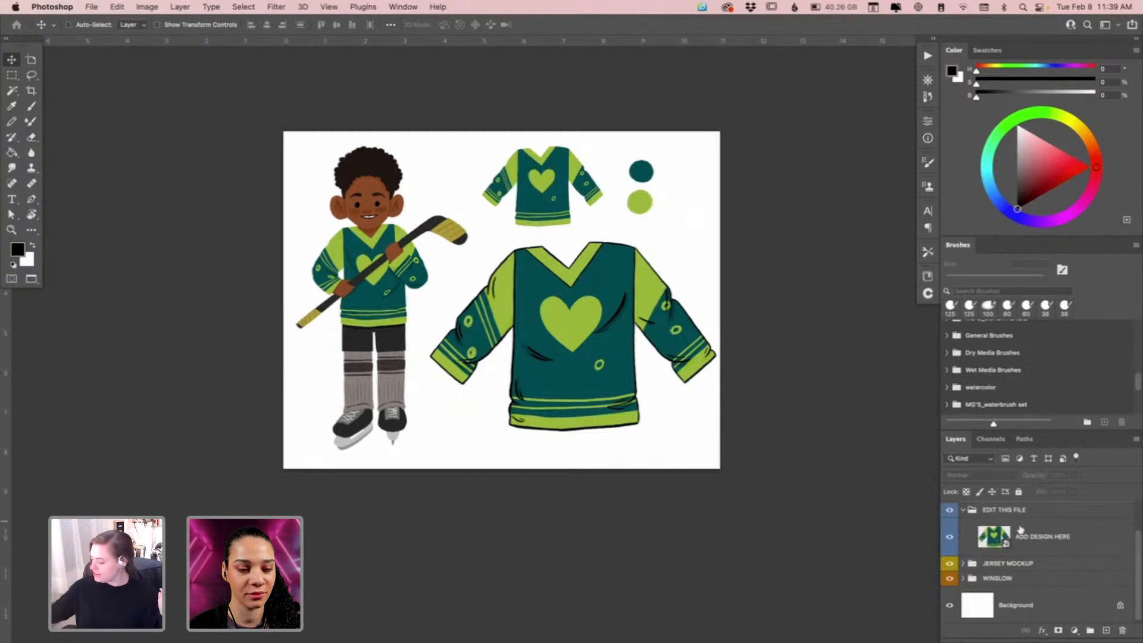
{"action": "double_click", "coordinate": [1005, 545]}
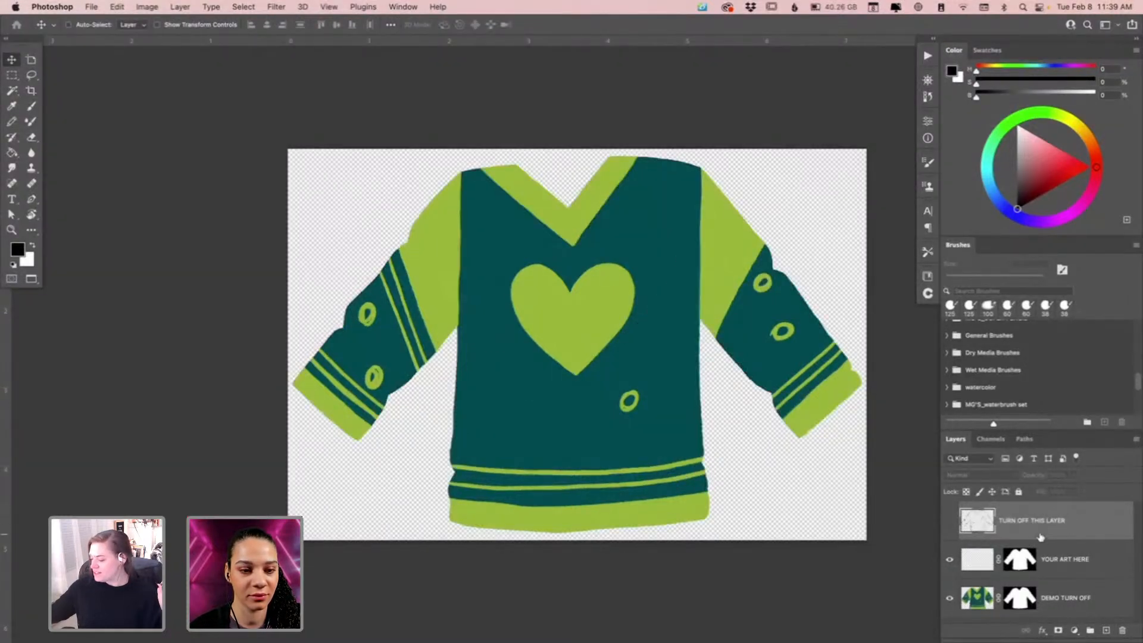
{"action": "key", "text": "super+s"}
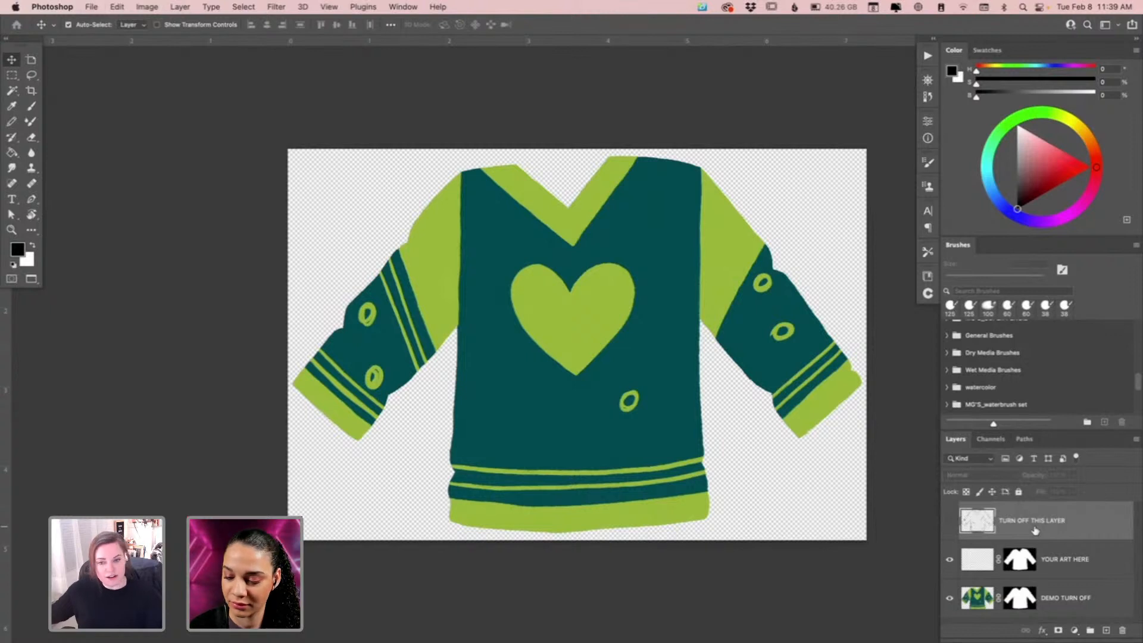
{"action": "key", "text": "super+w"}
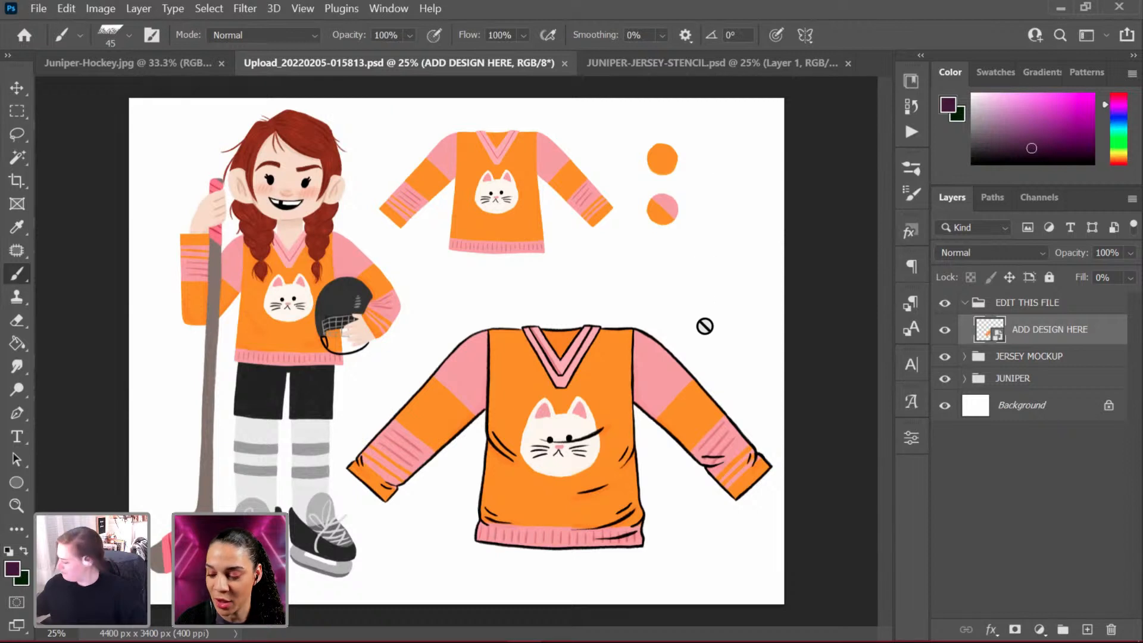
Step: Compare the blank JUNIPER-JERSEY-STENCIL.psd with the finished cat jersey in the Upload_20220205-015813.psd mockup
{"action": "left_click", "coordinate": [709, 63]}
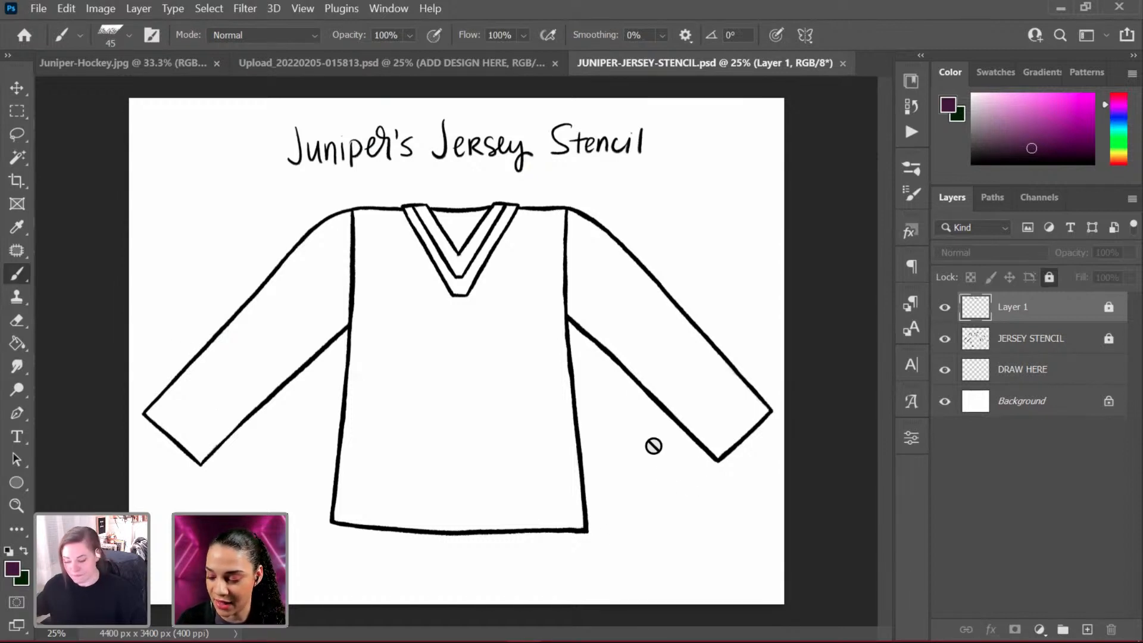
{"action": "left_click", "coordinate": [494, 63]}
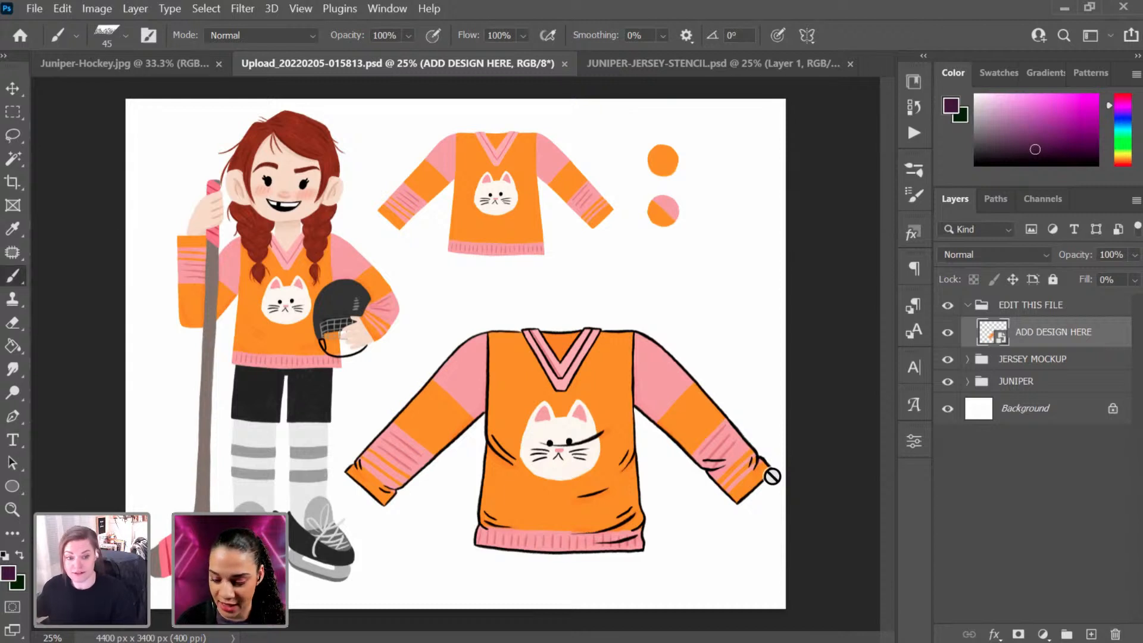
{"action": "left_click", "coordinate": [717, 63]}
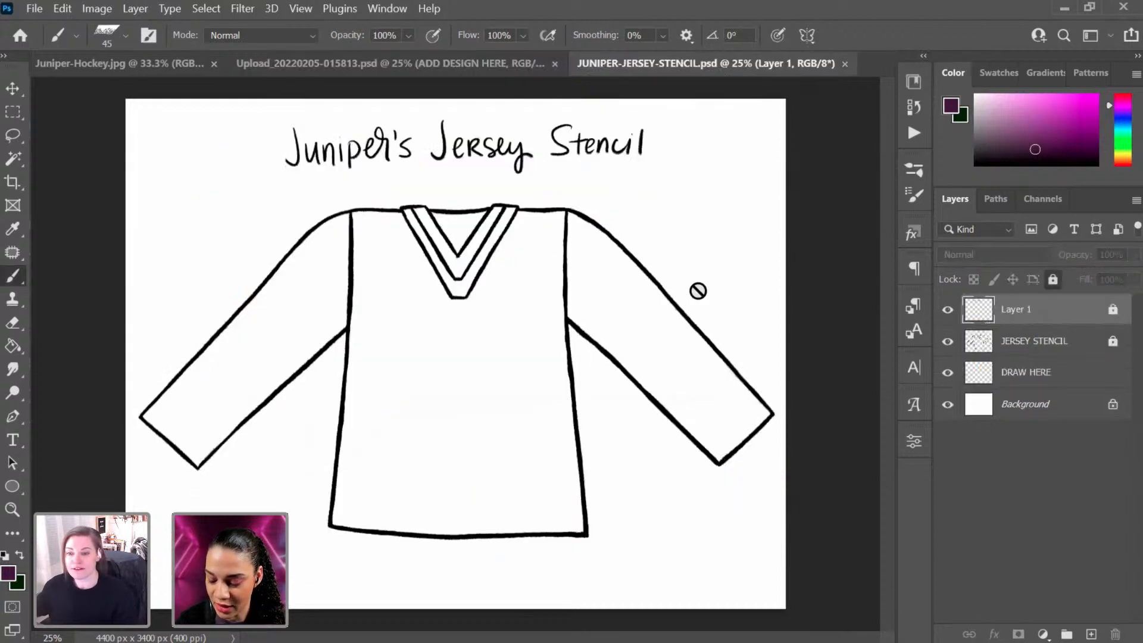
{"action": "left_click", "coordinate": [466, 64]}
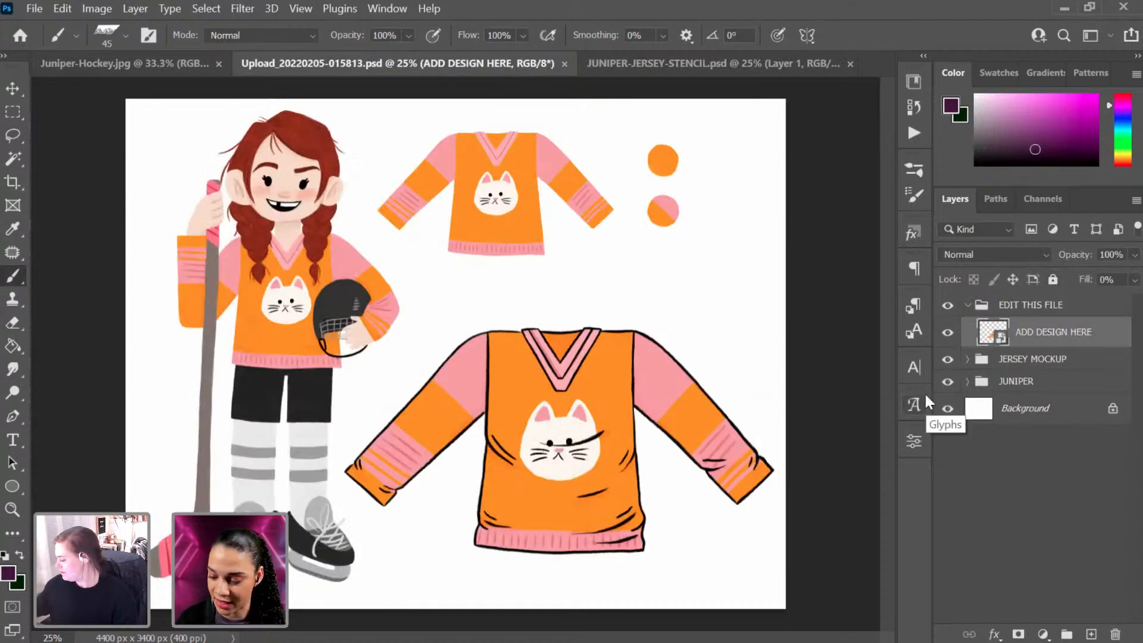
{"action": "left_click", "coordinate": [655, 64]}
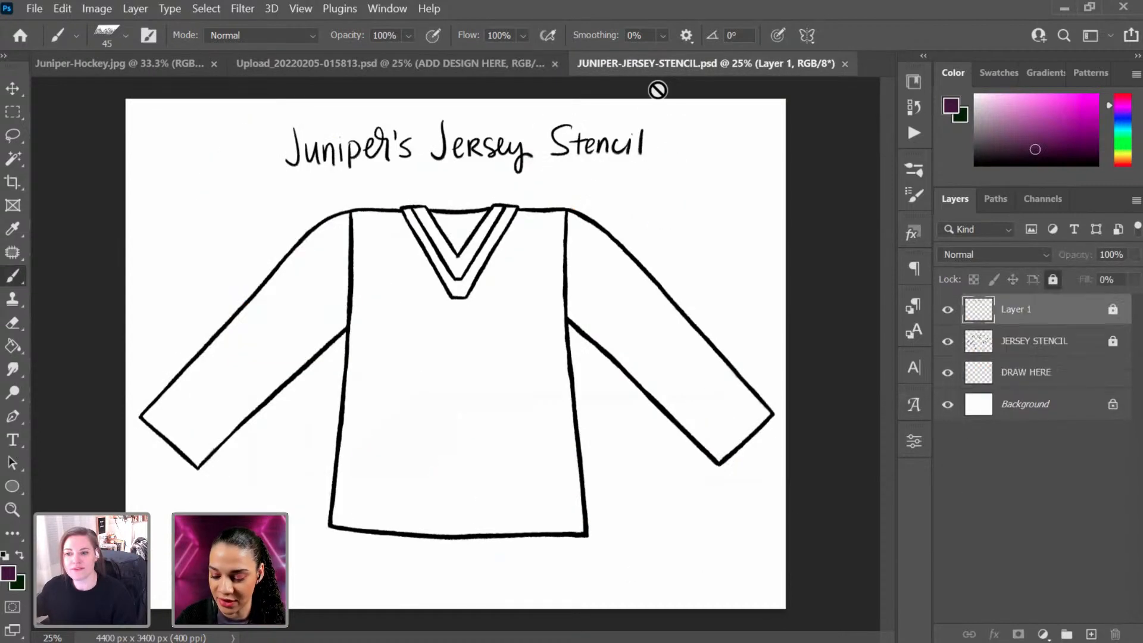
Step: Lasso the four color palette swatches in Juniper-Hockey.jpg and paste a copy into JUNIPER-JERSEY-STENCIL.psd, accepting the color profile conversion
{"action": "left_click", "coordinate": [156, 64]}
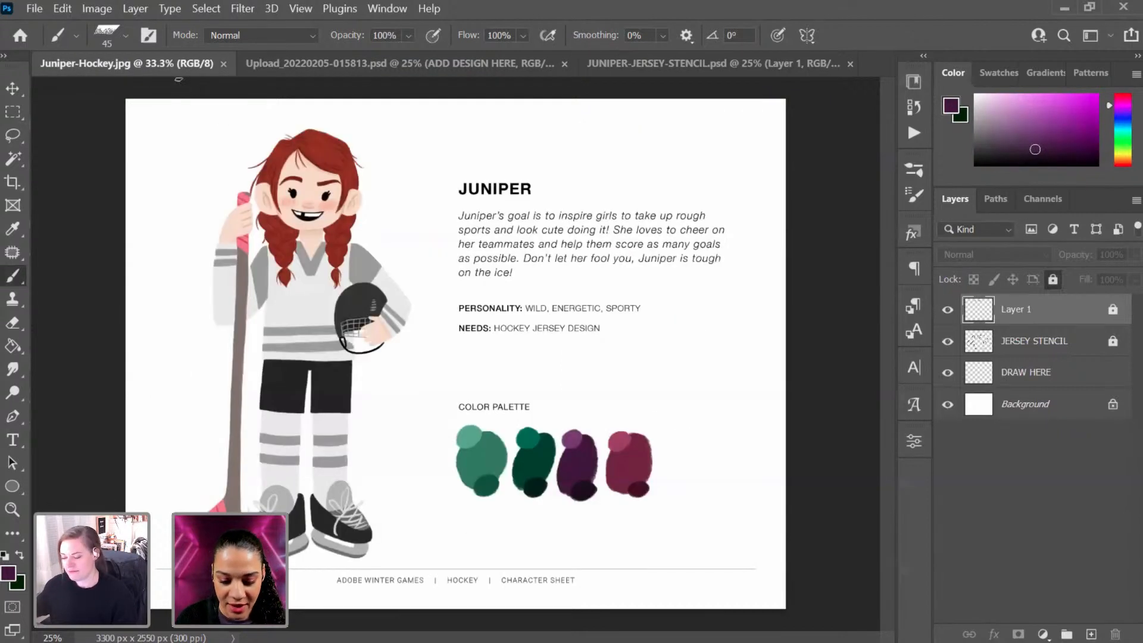
{"action": "left_click", "coordinate": [11, 136]}
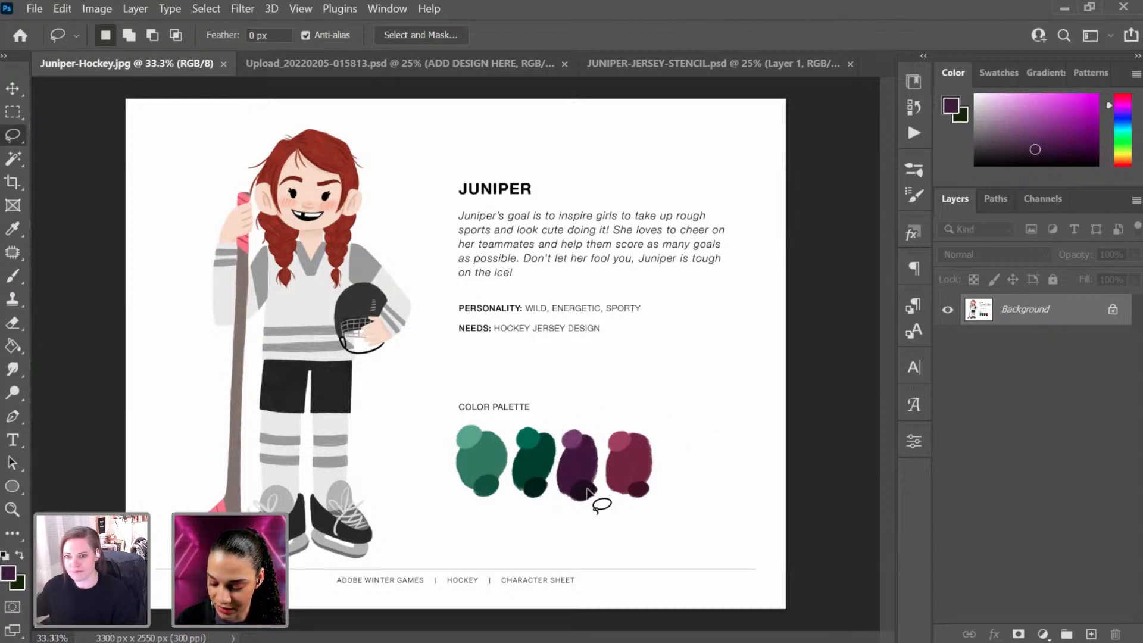
{"action": "mouse_move", "coordinate": [649, 420]}
{"action": "left_mouse_down"}
{"action": "mouse_move", "coordinate": [420, 444]}
{"action": "mouse_move", "coordinate": [547, 542]}
{"action": "mouse_move", "coordinate": [708, 456]}
{"action": "left_mouse_up"}
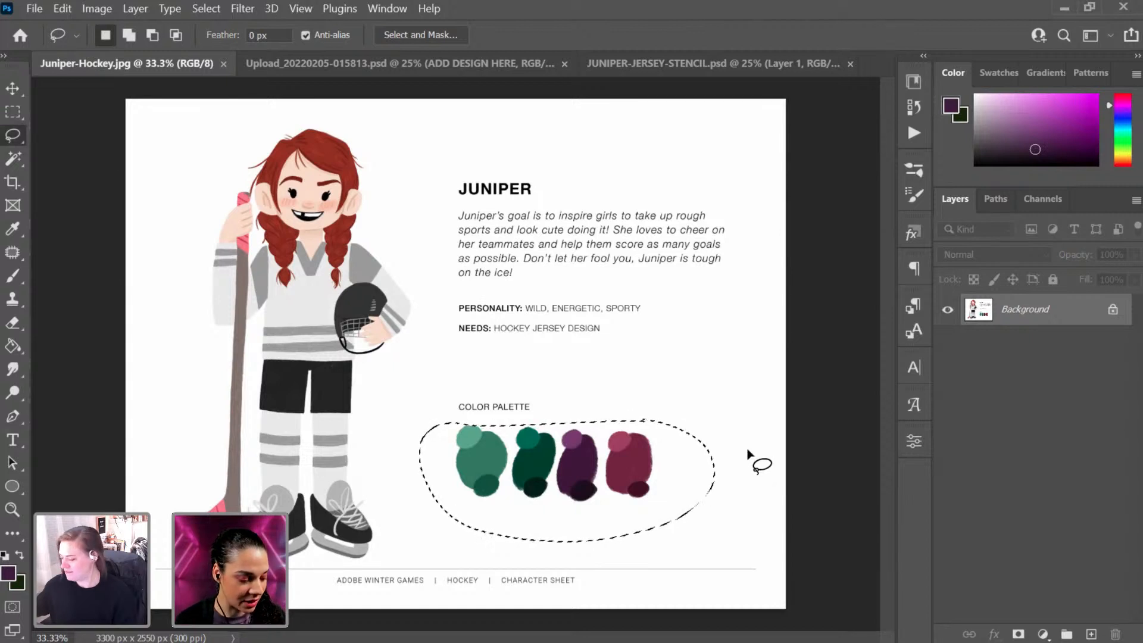
{"action": "left_click", "coordinate": [665, 64]}
{"action": "key", "text": "ctrl+v"}
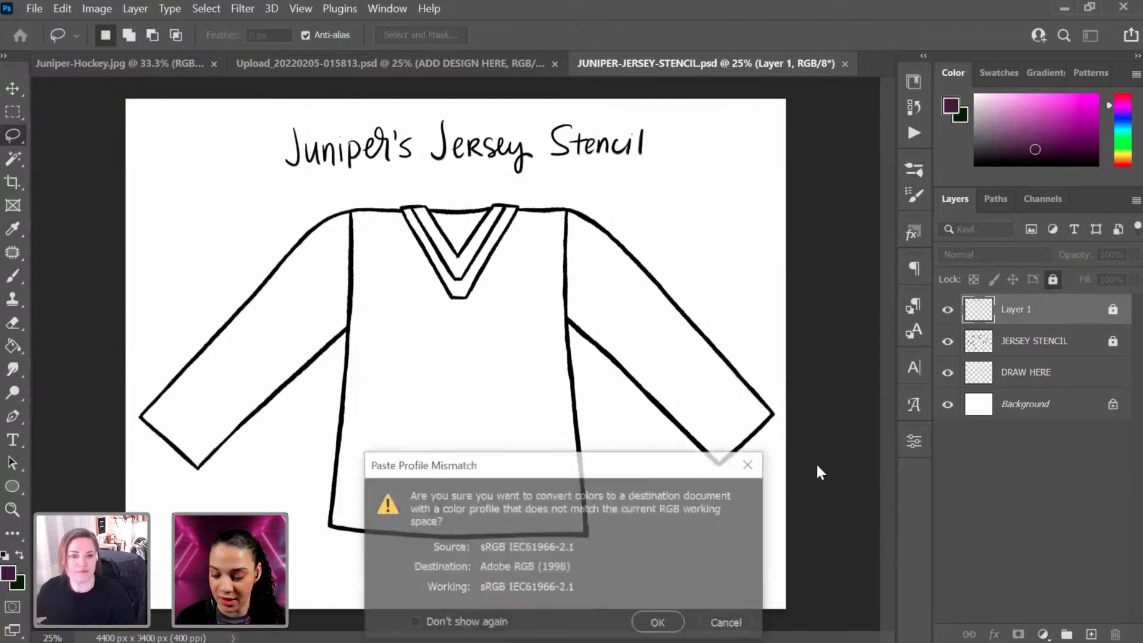
{"action": "left_click", "coordinate": [656, 620]}
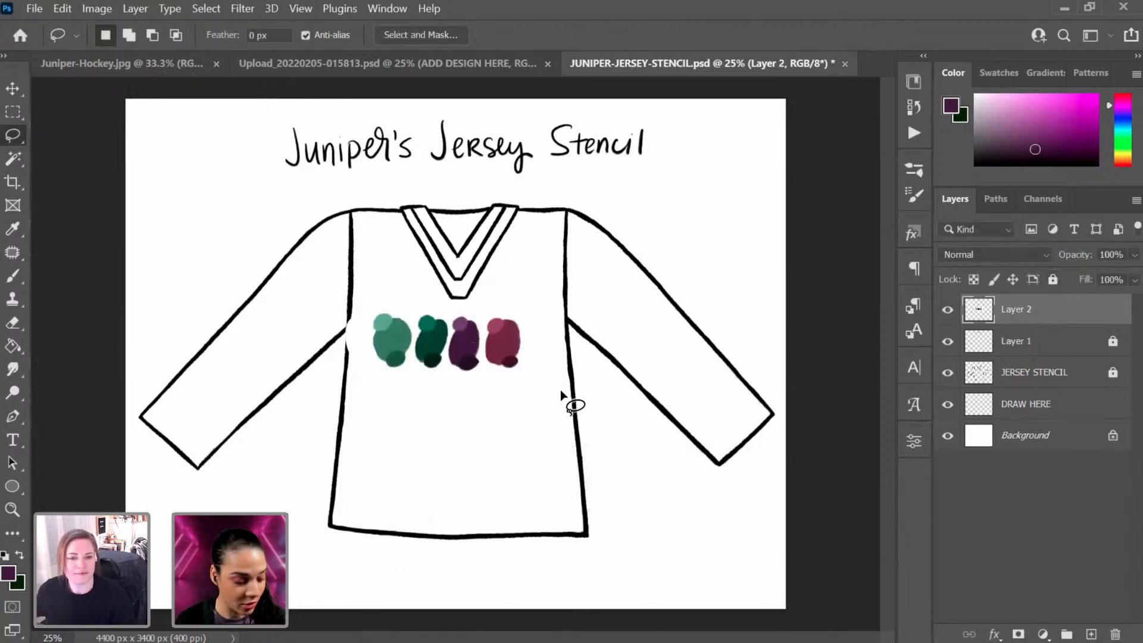
Step: Shrink the pasted palette swatches and place them in the upper-left corner of the canvas beside the stencil title
{"action": "key", "text": "ctrl+t"}
{"action": "left_click_drag", "start_coordinate": [485, 353], "coordinate": [266, 145]}
{"action": "left_click_drag", "start_coordinate": [346, 191], "coordinate": [228, 149]}
{"action": "key", "text": "Return"}
{"action": "key", "text": "l"}
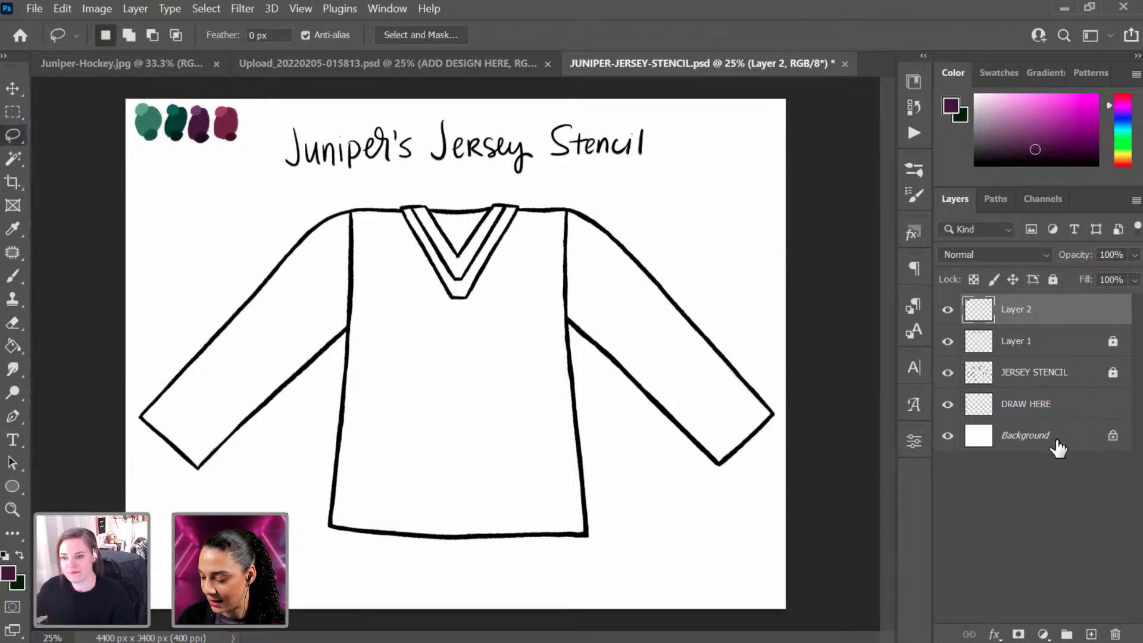
Step: Fill the DRAW HERE layer with the lighter purple sampled from the palette's purple swatch
{"action": "left_click", "coordinate": [1075, 412]}
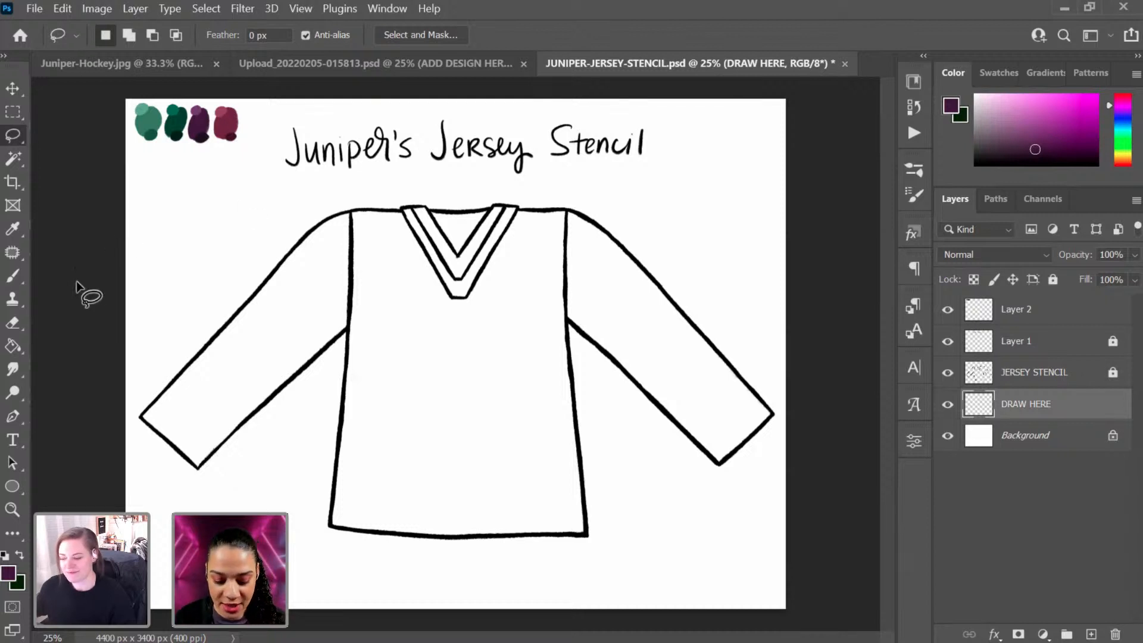
{"action": "key", "text": "g"}
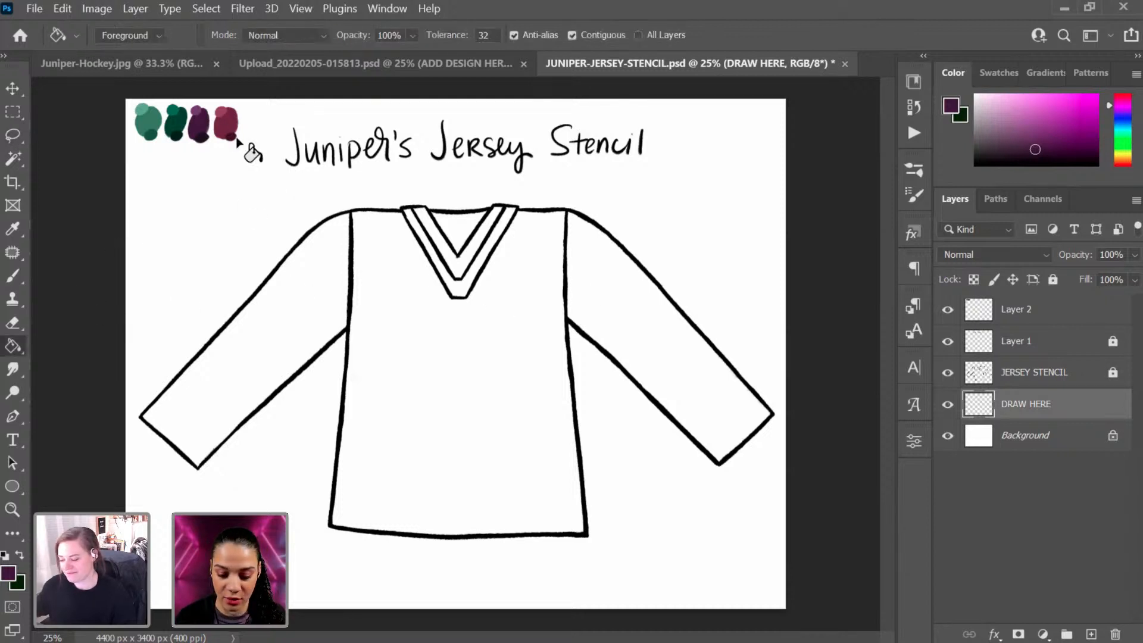
{"action": "key", "text": "alt"}
{"action": "left_click", "coordinate": [197, 111], "text": "alt"}
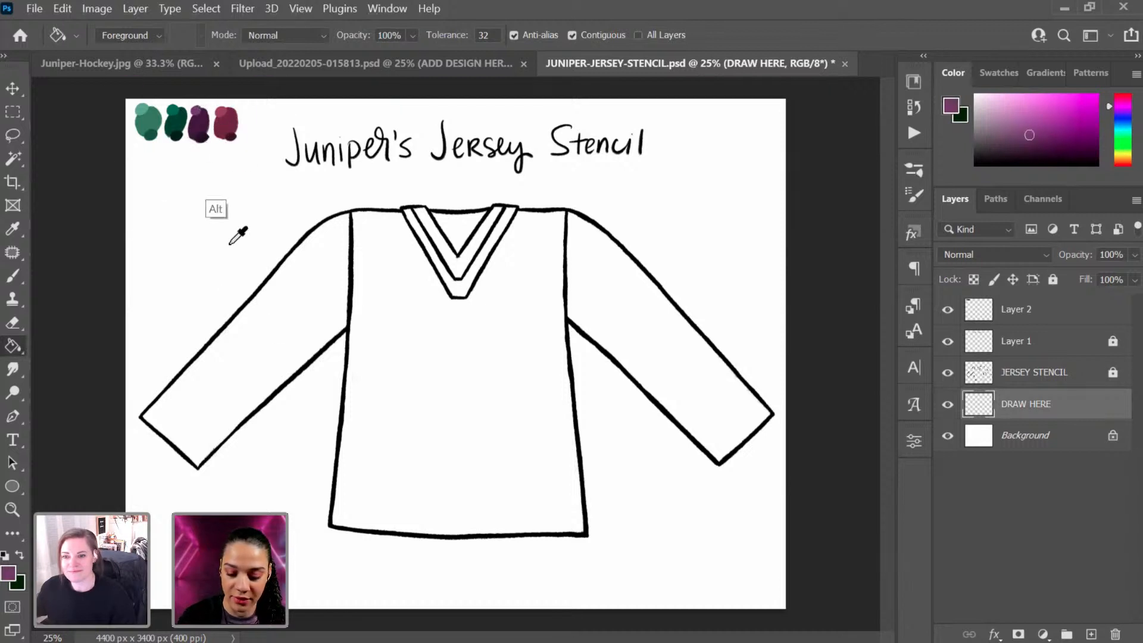
{"action": "left_click", "coordinate": [586, 571]}
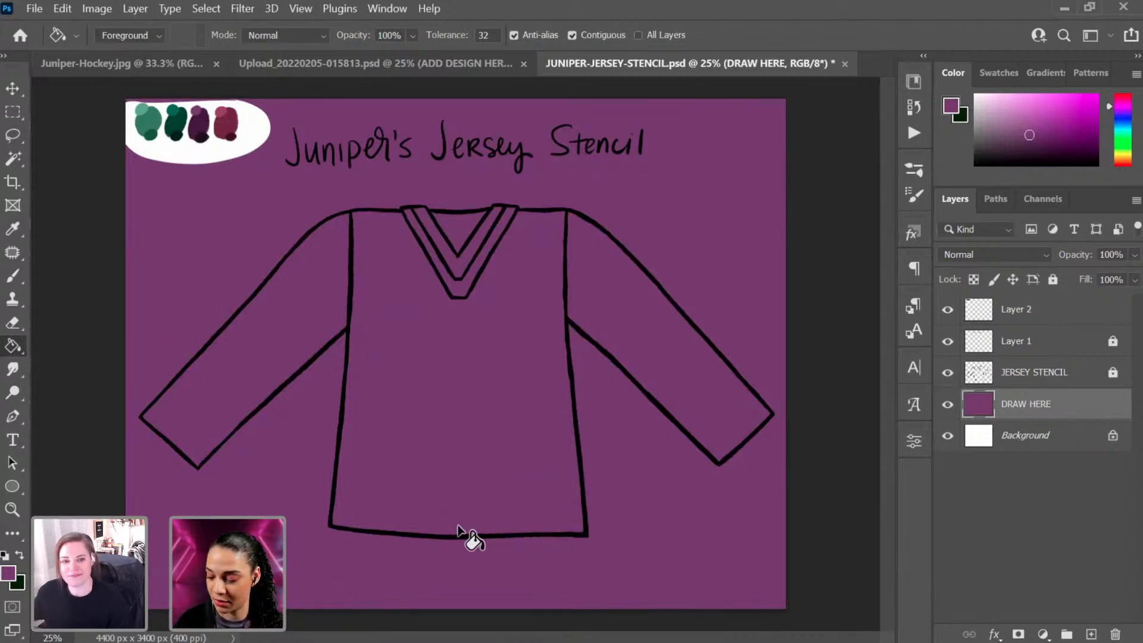
{"action": "scroll", "coordinate": [480, 536], "scroll_direction": "up", "scroll_amount": 1}
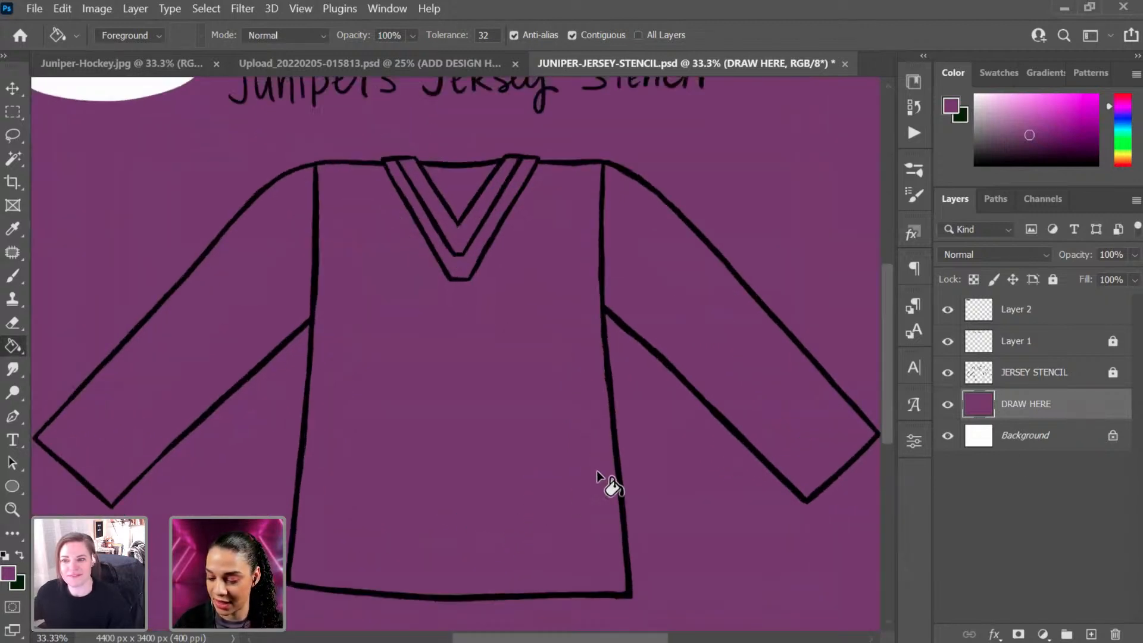
{"action": "key", "text": "ctrl+minus"}
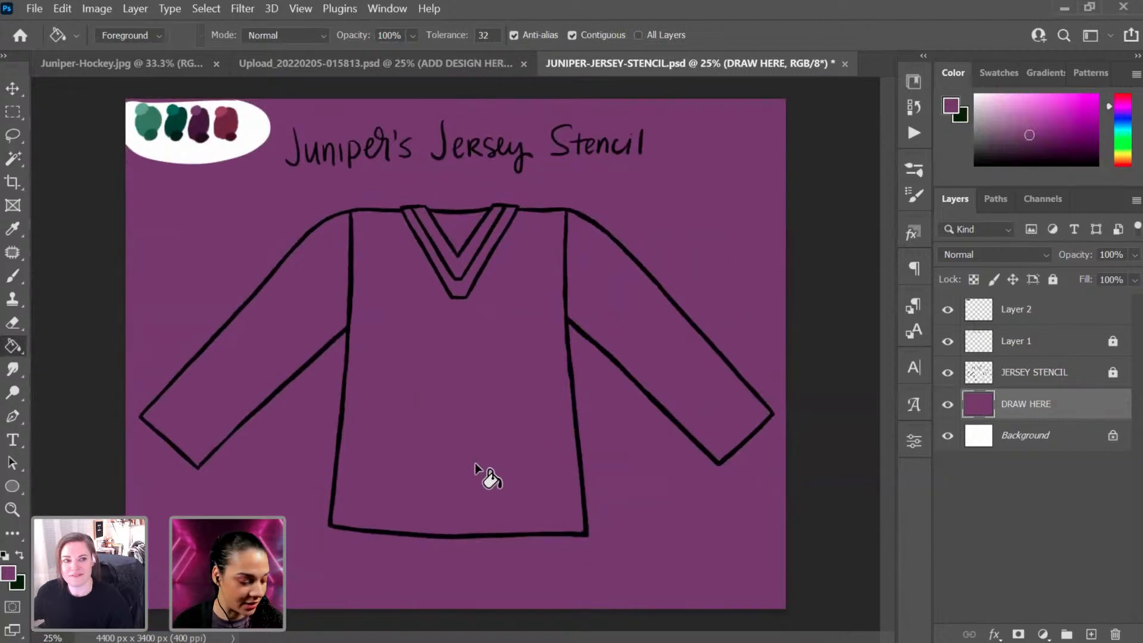
Step: Switch to the Brush tool at size 125 and sample the darkest purple from the palette
{"action": "key", "text": "b"}
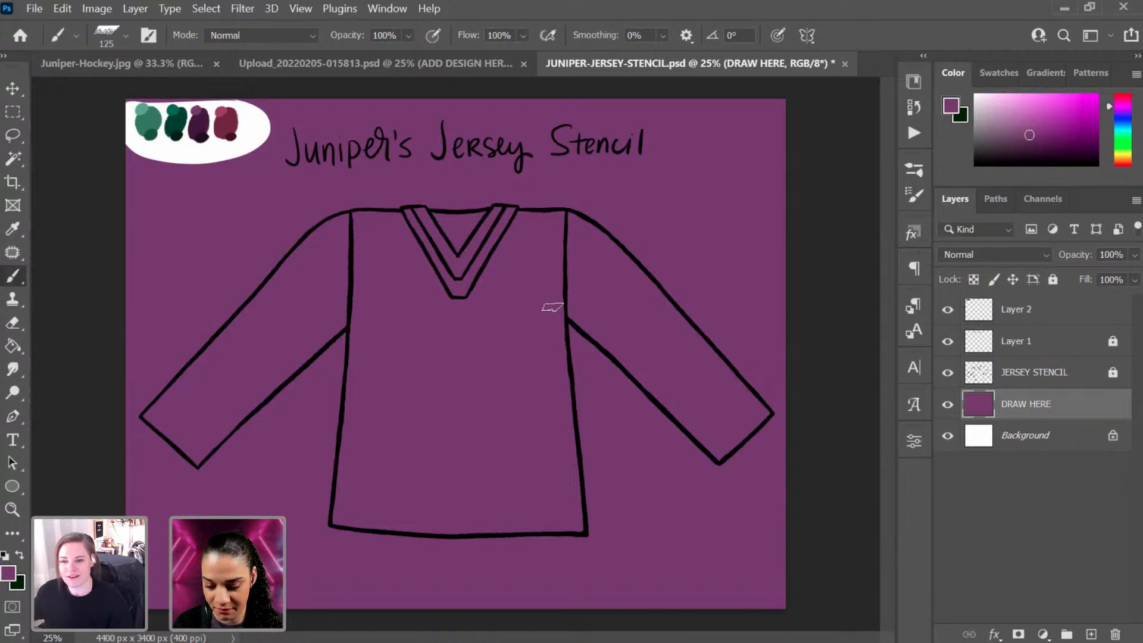
{"action": "key", "text": "bracketright"}
{"action": "key", "text": "bracketright"}
{"action": "key", "text": "bracketright"}
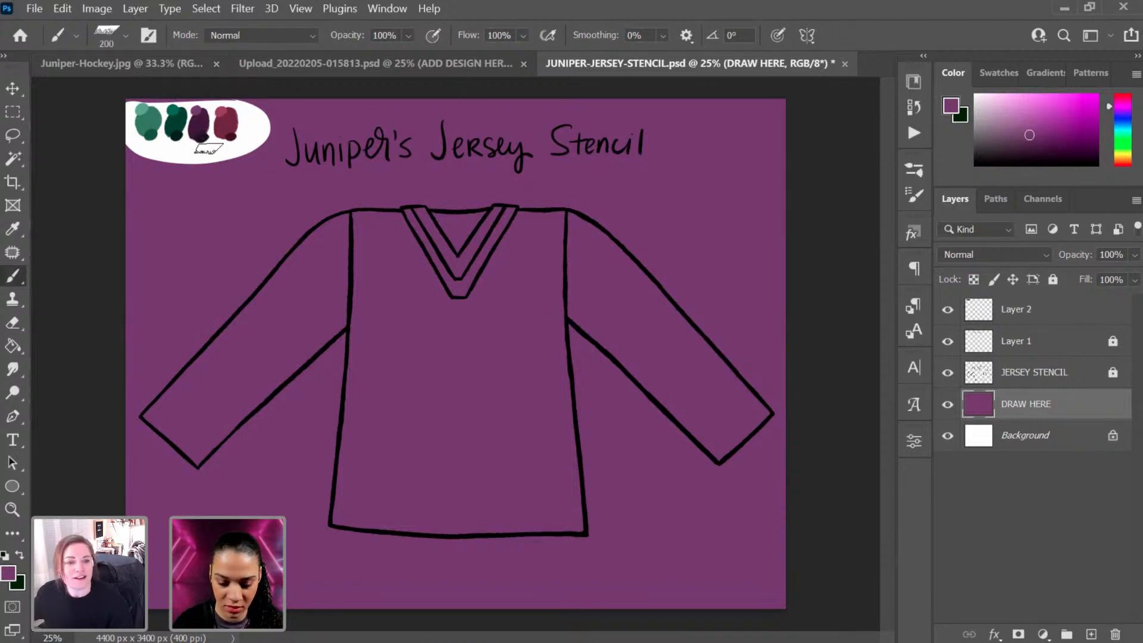
{"action": "left_click", "coordinate": [202, 133], "text": "alt"}
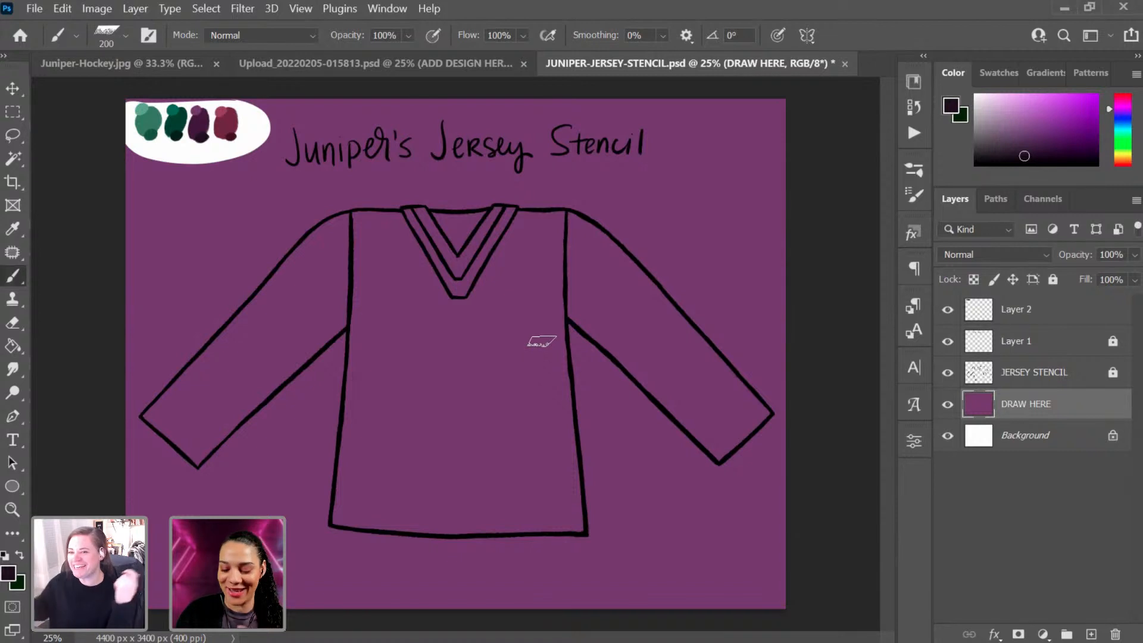
{"action": "key", "text": "bracketleft"}
{"action": "key", "text": "bracketleft"}
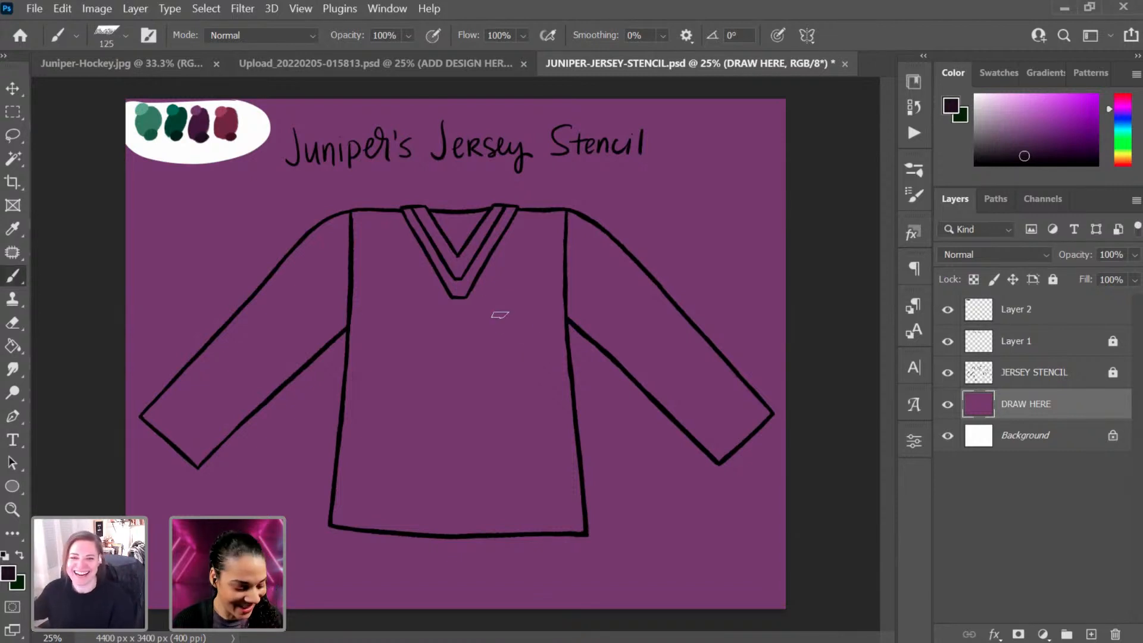
Step: Try to paint the outer band of the V-neck collar dark purple with a size 90 brush, and undo the strokes
{"action": "key", "text": "ctrl+plus"}
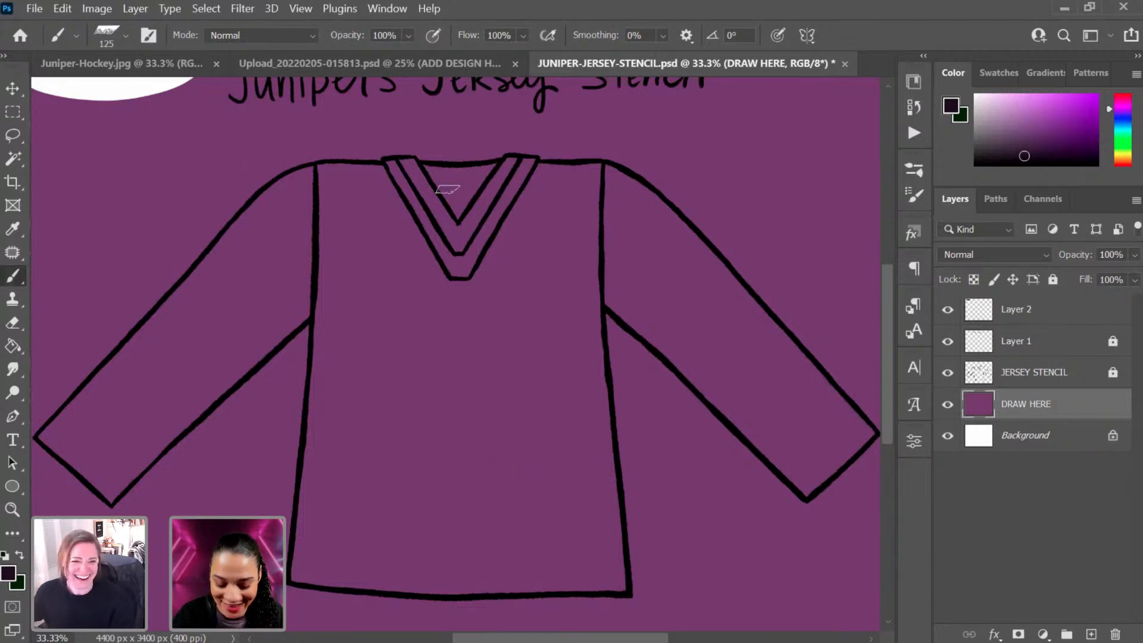
{"action": "key", "text": "bracketleft"}
{"action": "key", "text": "bracketleft"}
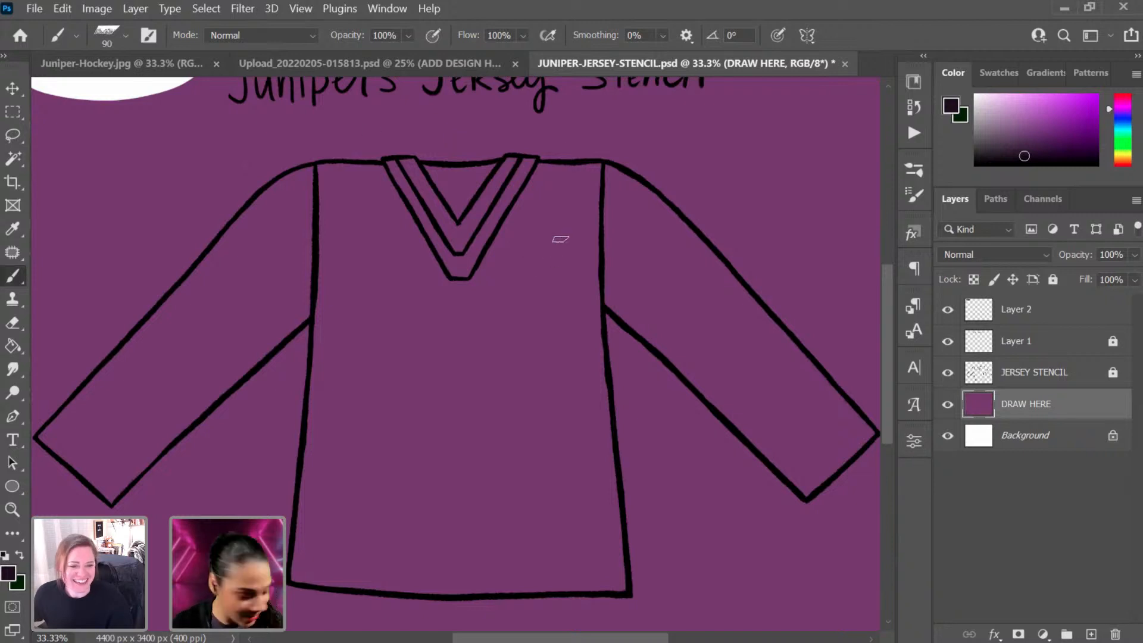
{"action": "left_click_drag", "start_coordinate": [523, 171], "coordinate": [546, 284]}
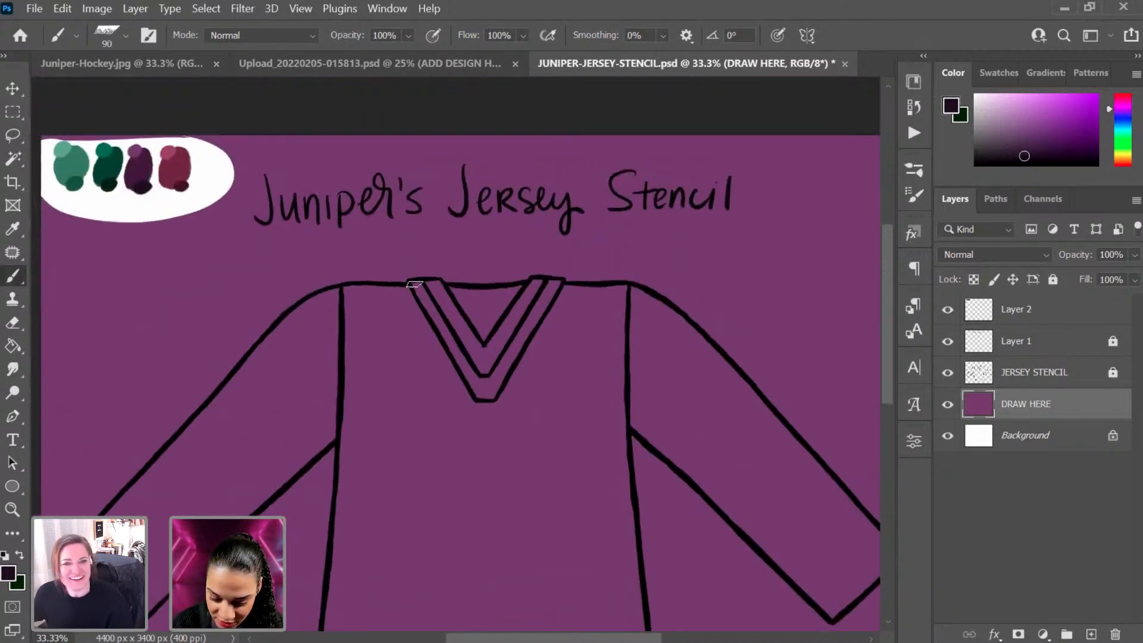
{"action": "left_click_drag", "start_coordinate": [415, 284], "coordinate": [468, 379]}
{"action": "key", "text": "ctrl+z"}
{"action": "left_click_drag", "start_coordinate": [418, 284], "coordinate": [485, 405]}
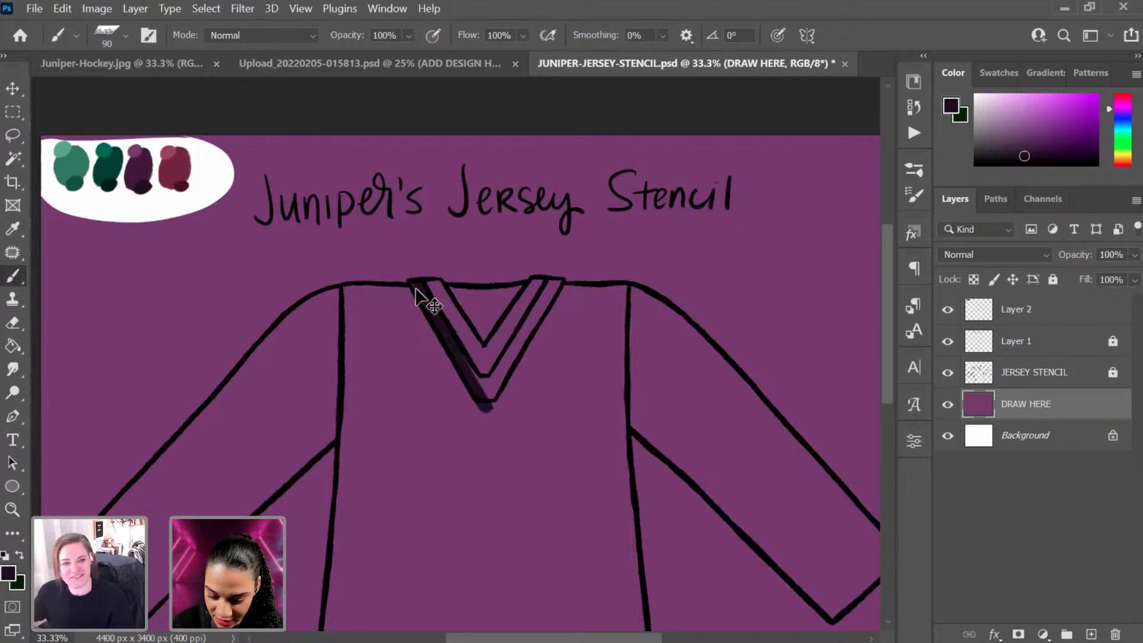
{"action": "key", "text": "ctrl+z"}
{"action": "left_click_drag", "start_coordinate": [412, 283], "coordinate": [486, 391]}
{"action": "left_click_drag", "start_coordinate": [553, 290], "coordinate": [506, 357]}
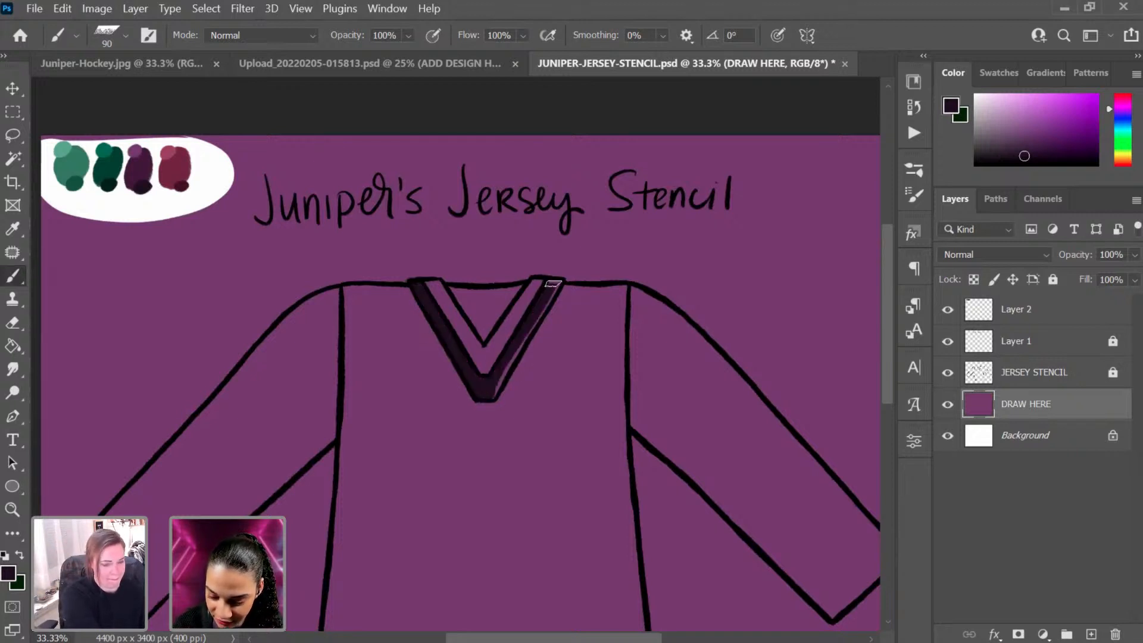
{"action": "left_click_drag", "start_coordinate": [557, 283], "coordinate": [501, 379]}
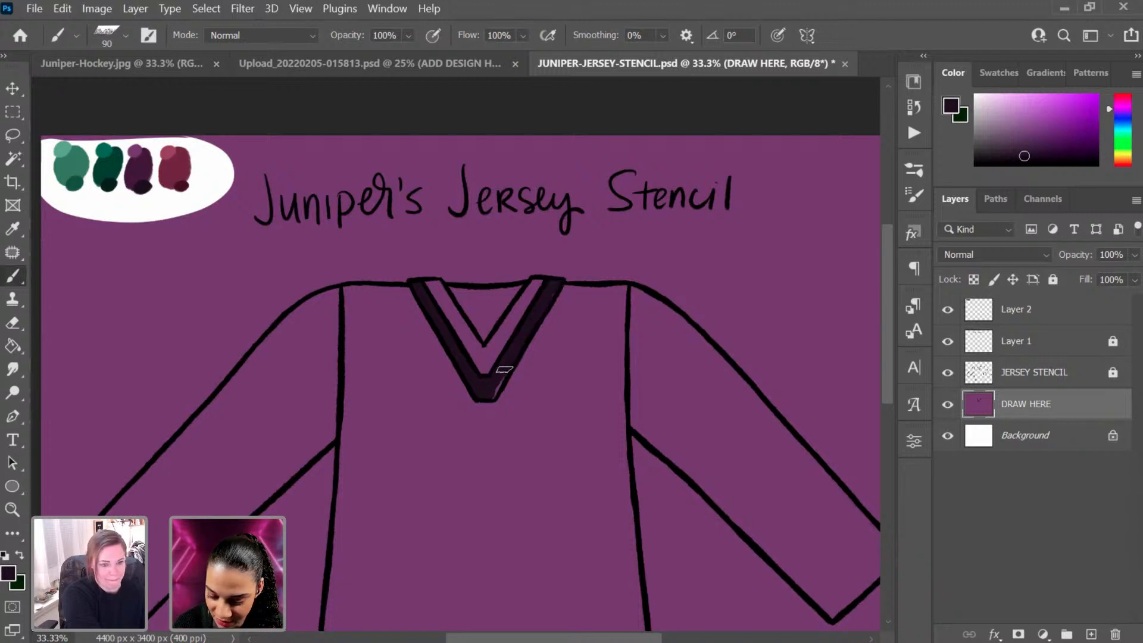
{"action": "key", "text": "ctrl+z"}
{"action": "key", "text": "ctrl+z"}
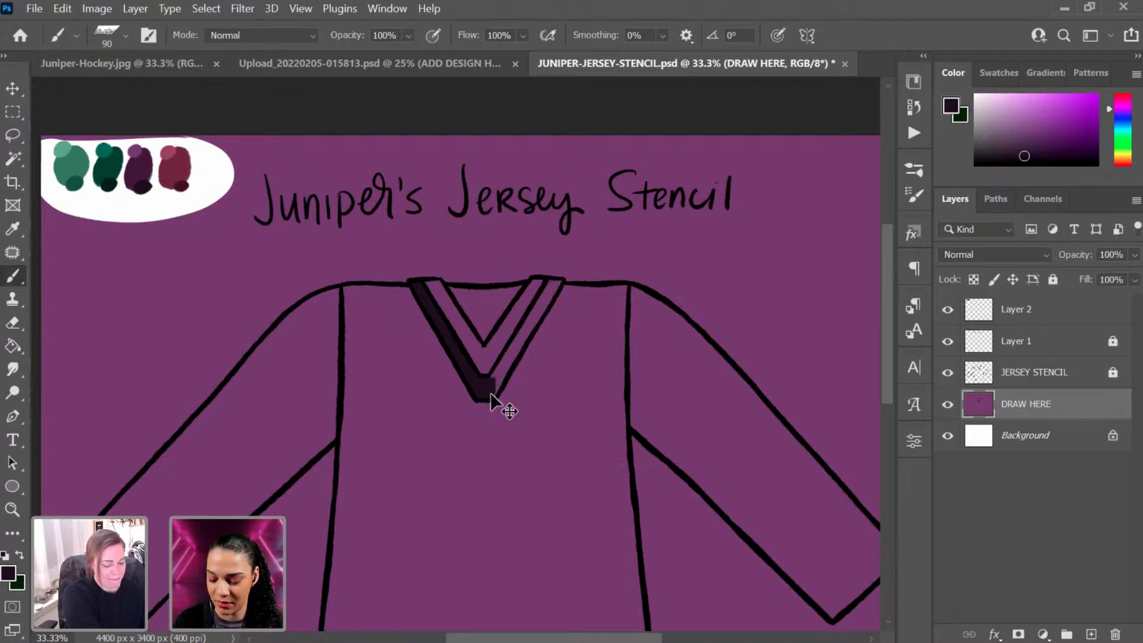
{"action": "key", "text": "ctrl+z"}
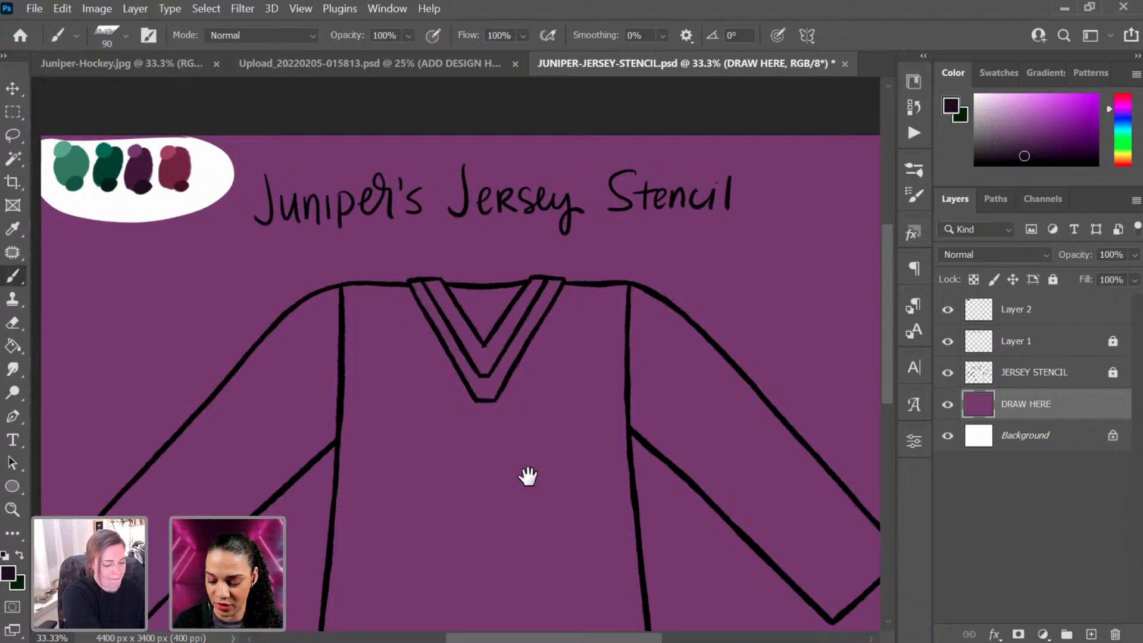
Step: Try to paint the left shoulder and upper sleeve dark purple with a size 200 brush
{"action": "mouse_move", "coordinate": [526, 474]}
{"action": "left_mouse_down"}
{"action": "mouse_move", "coordinate": [575, 297]}
{"action": "mouse_move", "coordinate": [569, 337]}
{"action": "left_mouse_up"}
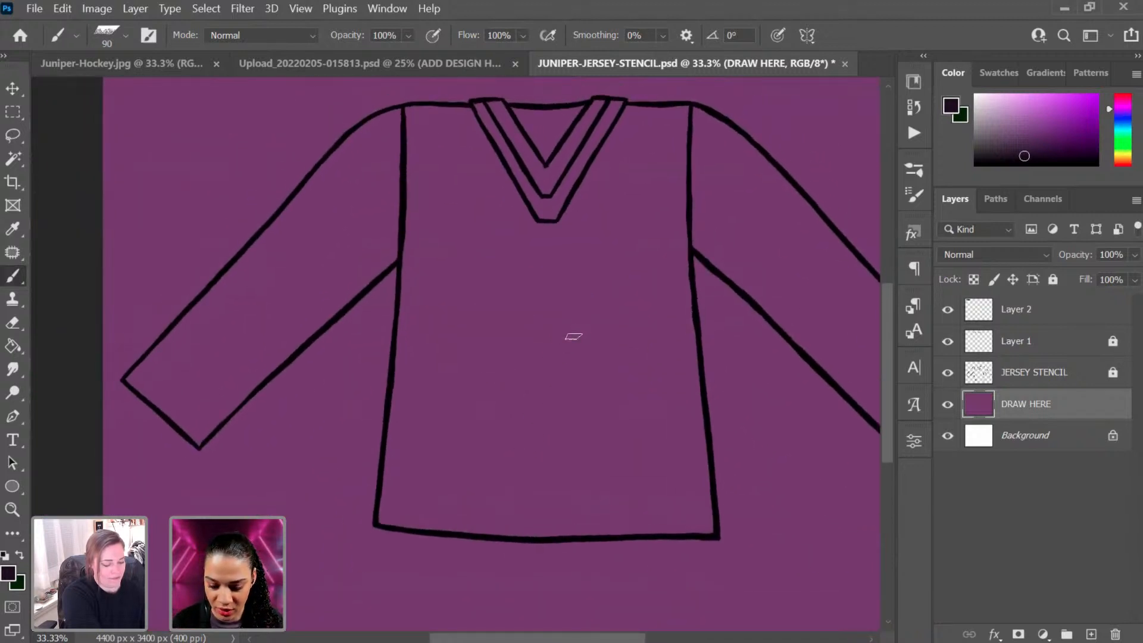
{"action": "key", "text": "bracketright"}
{"action": "key", "text": "bracketright"}
{"action": "key", "text": "bracketright"}
{"action": "key", "text": "bracketright"}
{"action": "key", "text": "bracketright"}
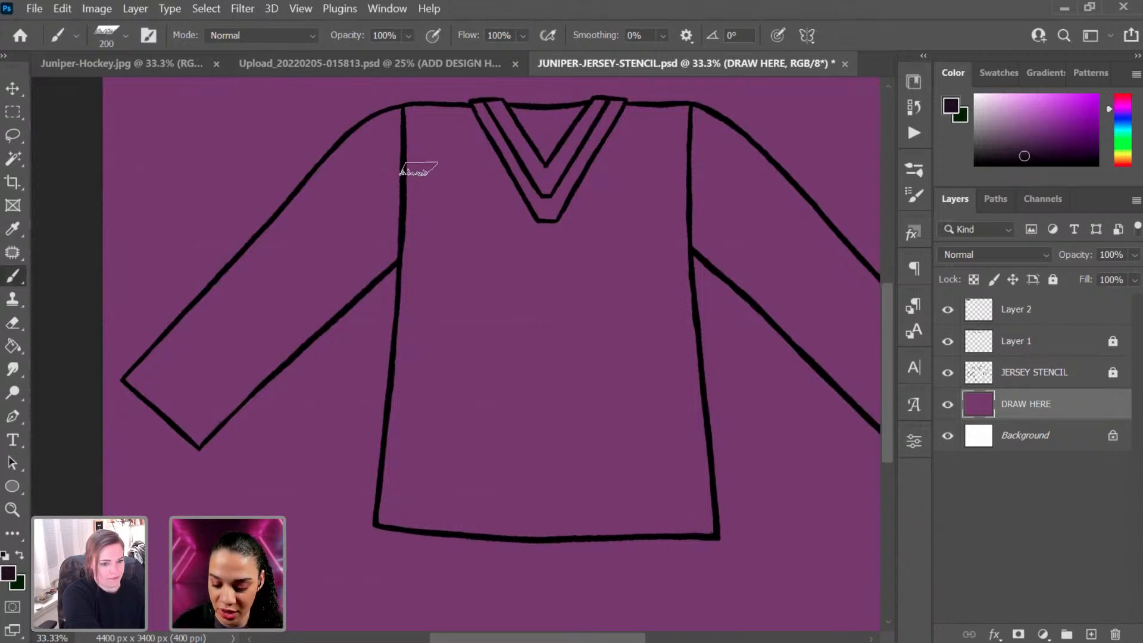
{"action": "mouse_move", "coordinate": [416, 169]}
{"action": "left_mouse_down"}
{"action": "mouse_move", "coordinate": [319, 254]}
{"action": "mouse_move", "coordinate": [416, 112]}
{"action": "mouse_move", "coordinate": [316, 235]}
{"action": "left_mouse_up"}
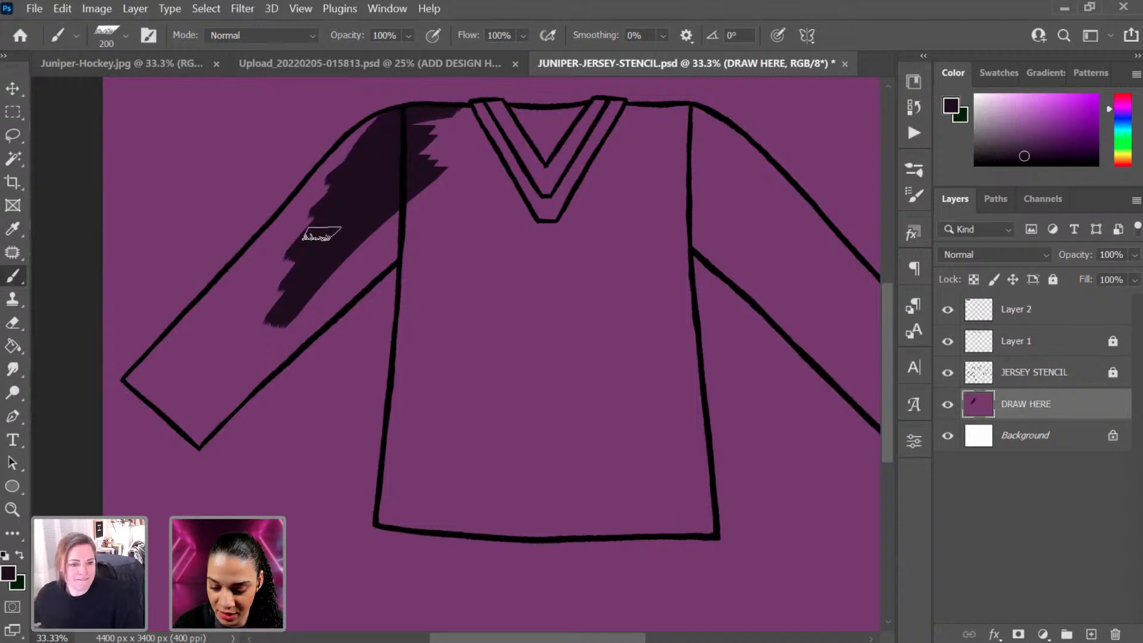
Step: Set the foreground color to a light lilac
{"action": "left_click", "coordinate": [994, 107]}
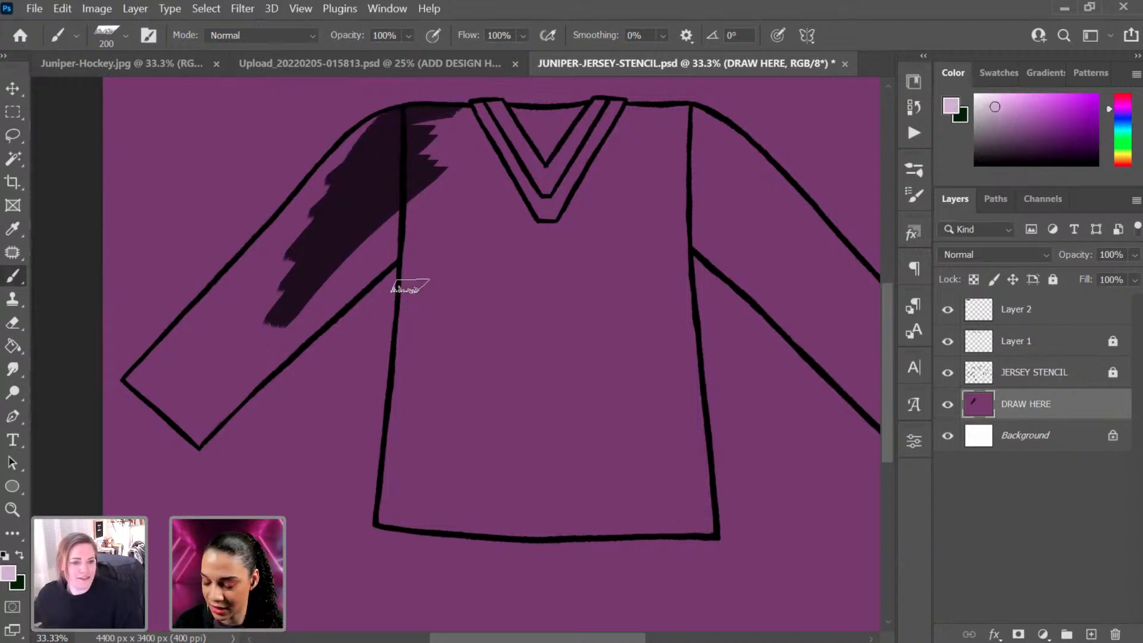
Step: Try to fill the left shoulder and sleeve with light lilac on the DRAW HERE layer, reducing the brush to 80 at the cuff
{"action": "mouse_move", "coordinate": [410, 167]}
{"action": "left_mouse_down"}
{"action": "mouse_move", "coordinate": [430, 194]}
{"action": "mouse_move", "coordinate": [421, 222]}
{"action": "mouse_move", "coordinate": [390, 241]}
{"action": "left_mouse_up"}
{"action": "mouse_move", "coordinate": [299, 324]}
{"action": "left_mouse_down"}
{"action": "mouse_move", "coordinate": [420, 223]}
{"action": "mouse_move", "coordinate": [275, 341]}
{"action": "mouse_move", "coordinate": [477, 160]}
{"action": "mouse_move", "coordinate": [385, 179]}
{"action": "mouse_move", "coordinate": [368, 168]}
{"action": "mouse_move", "coordinate": [448, 116]}
{"action": "mouse_move", "coordinate": [378, 131]}
{"action": "mouse_move", "coordinate": [430, 138]}
{"action": "mouse_move", "coordinate": [446, 110]}
{"action": "mouse_move", "coordinate": [363, 137]}
{"action": "left_mouse_up"}
{"action": "mouse_move", "coordinate": [347, 197]}
{"action": "left_mouse_down"}
{"action": "mouse_move", "coordinate": [276, 264]}
{"action": "mouse_move", "coordinate": [327, 210]}
{"action": "mouse_move", "coordinate": [309, 290]}
{"action": "mouse_move", "coordinate": [291, 321]}
{"action": "left_mouse_up"}
{"action": "mouse_move", "coordinate": [384, 122]}
{"action": "left_mouse_down"}
{"action": "mouse_move", "coordinate": [381, 149]}
{"action": "mouse_move", "coordinate": [436, 159]}
{"action": "mouse_move", "coordinate": [442, 181]}
{"action": "mouse_move", "coordinate": [402, 206]}
{"action": "mouse_move", "coordinate": [317, 194]}
{"action": "mouse_move", "coordinate": [215, 311]}
{"action": "mouse_move", "coordinate": [317, 211]}
{"action": "mouse_move", "coordinate": [257, 266]}
{"action": "mouse_move", "coordinate": [189, 365]}
{"action": "mouse_move", "coordinate": [286, 267]}
{"action": "mouse_move", "coordinate": [280, 301]}
{"action": "left_mouse_up"}
{"action": "key", "text": "bracketleft"}
{"action": "key", "text": "bracketleft"}
{"action": "key", "text": "bracketleft"}
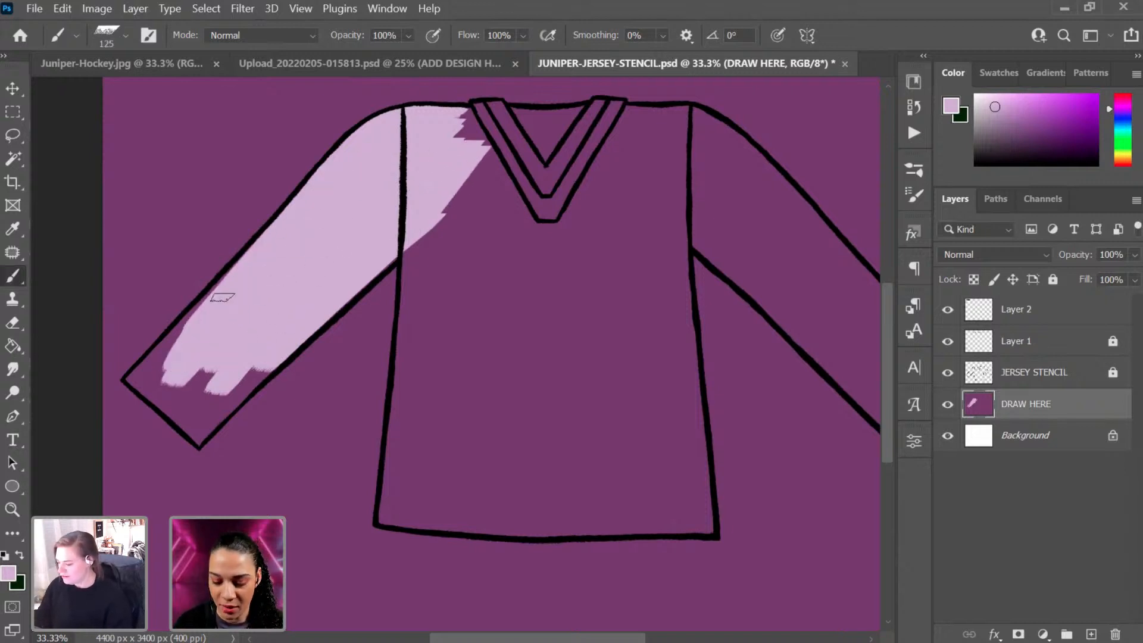
{"action": "mouse_move", "coordinate": [262, 244]}
{"action": "left_mouse_down"}
{"action": "mouse_move", "coordinate": [136, 377]}
{"action": "mouse_move", "coordinate": [156, 387]}
{"action": "mouse_move", "coordinate": [133, 376]}
{"action": "mouse_move", "coordinate": [156, 357]}
{"action": "mouse_move", "coordinate": [191, 405]}
{"action": "mouse_move", "coordinate": [161, 403]}
{"action": "mouse_move", "coordinate": [189, 433]}
{"action": "mouse_move", "coordinate": [208, 428]}
{"action": "mouse_move", "coordinate": [190, 432]}
{"action": "mouse_move", "coordinate": [200, 442]}
{"action": "mouse_move", "coordinate": [298, 349]}
{"action": "left_mouse_up"}
{"action": "key", "text": "bracketleft"}
{"action": "mouse_move", "coordinate": [227, 412]}
{"action": "left_mouse_down"}
{"action": "mouse_move", "coordinate": [192, 437]}
{"action": "mouse_move", "coordinate": [260, 377]}
{"action": "mouse_move", "coordinate": [176, 434]}
{"action": "left_mouse_up"}
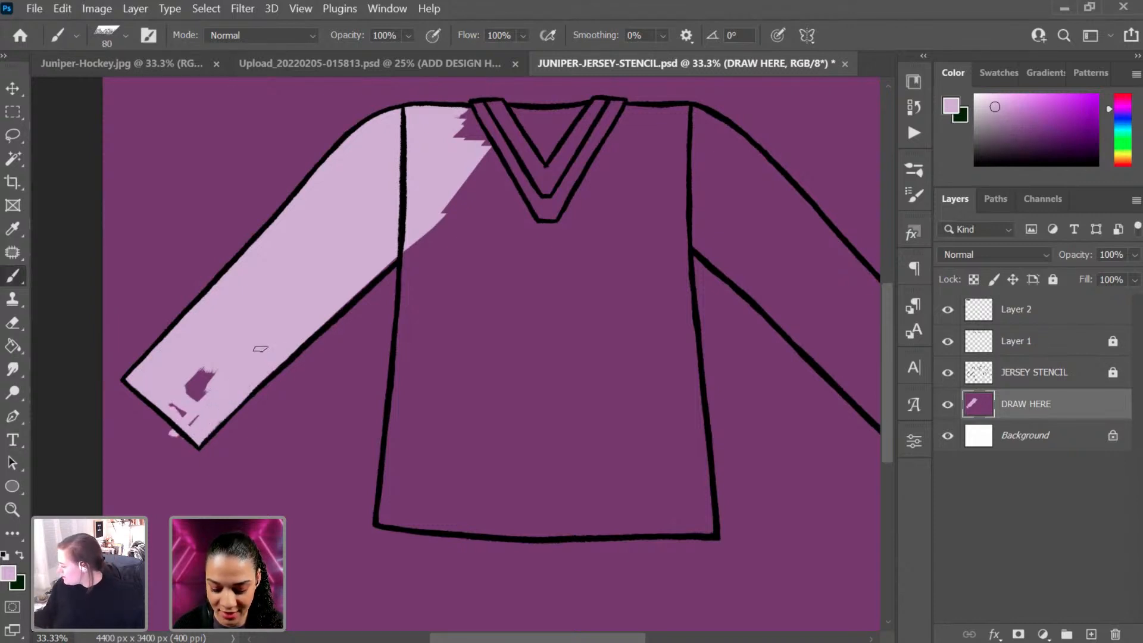
{"action": "mouse_move", "coordinate": [260, 349]}
{"action": "left_mouse_down"}
{"action": "mouse_move", "coordinate": [164, 409]}
{"action": "mouse_move", "coordinate": [198, 390]}
{"action": "mouse_move", "coordinate": [196, 424]}
{"action": "left_mouse_up"}
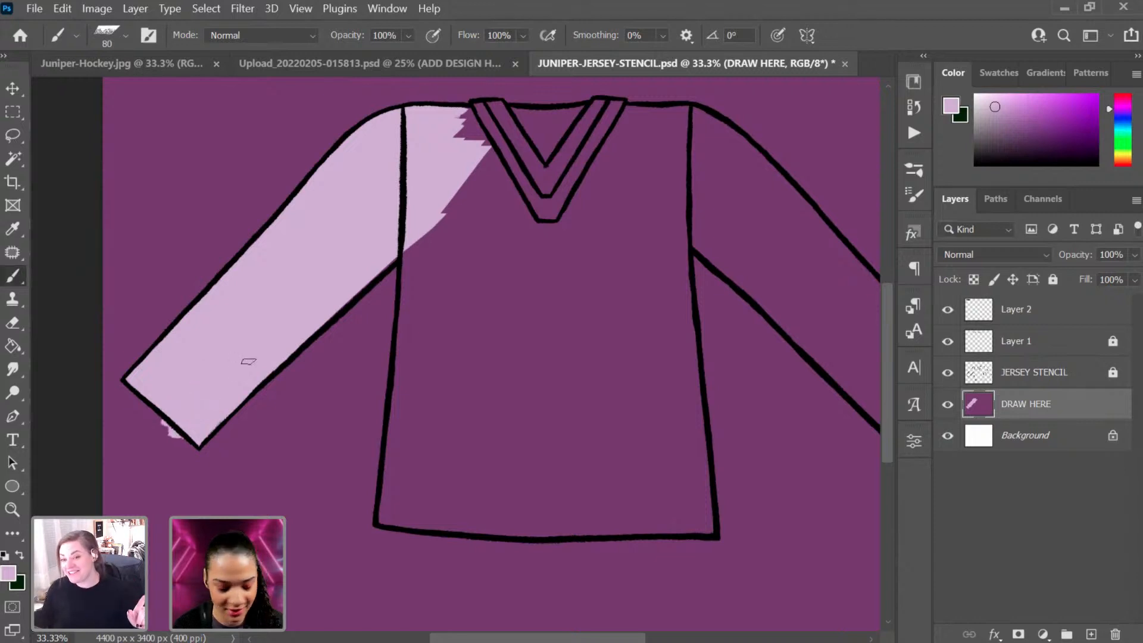
Step: Try erasing the stray paint outside the left cuff, and undo all shoulder and sleeve painting on the DRAW HERE layer
{"action": "key", "text": "e"}
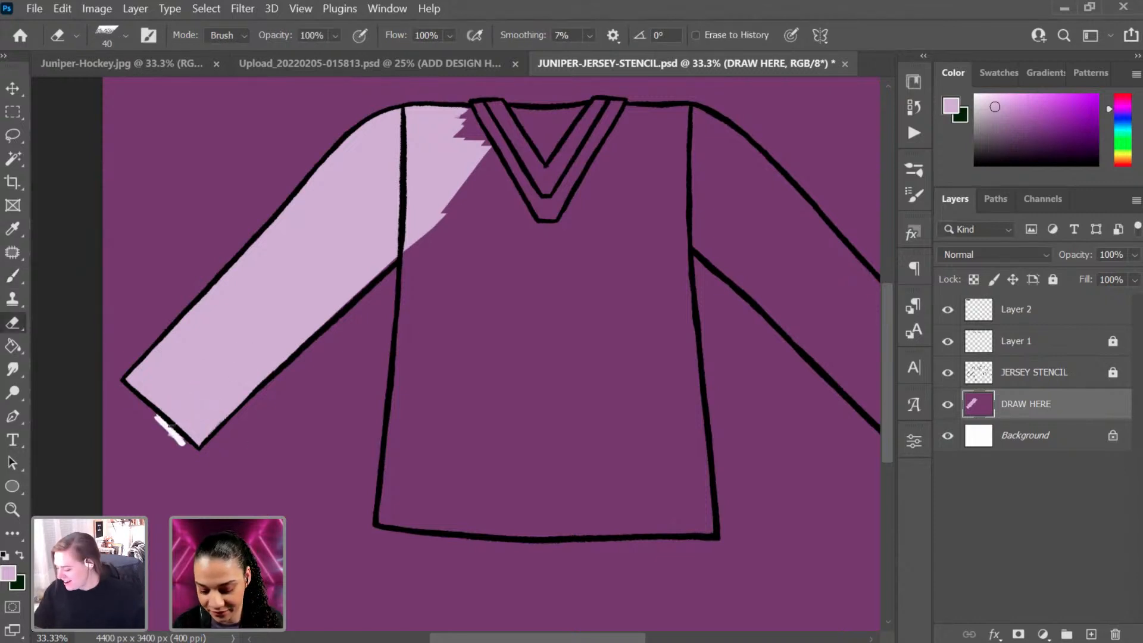
{"action": "key", "text": "b"}
{"action": "key", "text": "ctrl+z"}
{"action": "key", "text": "ctrl+z"}
{"action": "key", "text": "ctrl+z"}
{"action": "key", "text": "ctrl+z"}
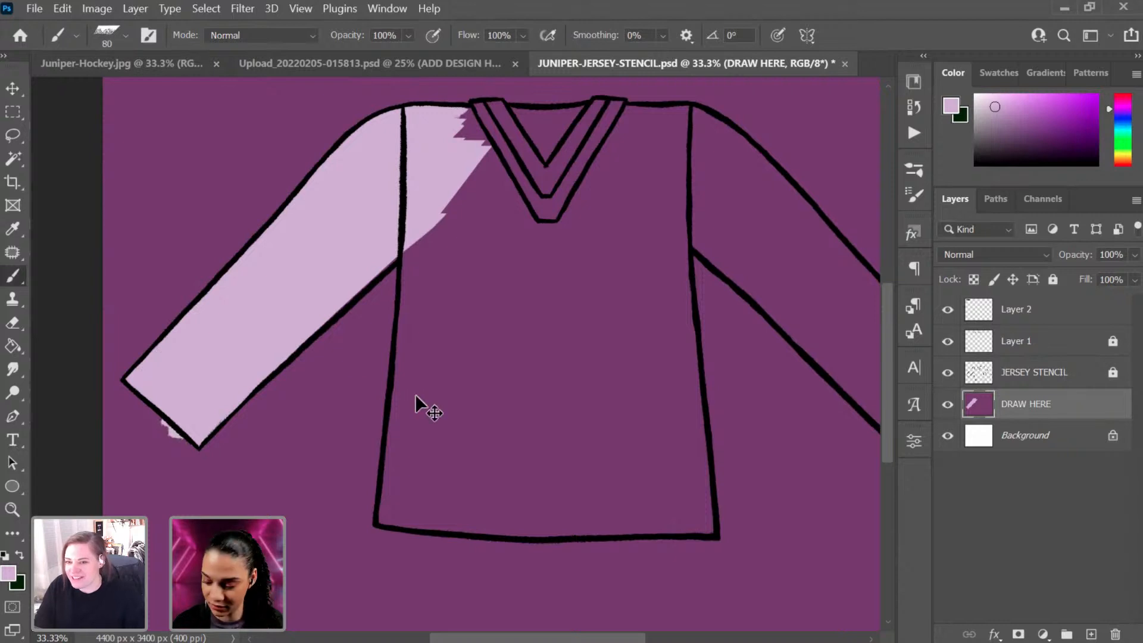
{"action": "key", "text": "ctrl+z"}
{"action": "key", "text": "ctrl+z"}
{"action": "key", "text": "ctrl+z"}
{"action": "key", "text": "ctrl+z"}
{"action": "key", "text": "ctrl+z"}
{"action": "key", "text": "ctrl+z"}
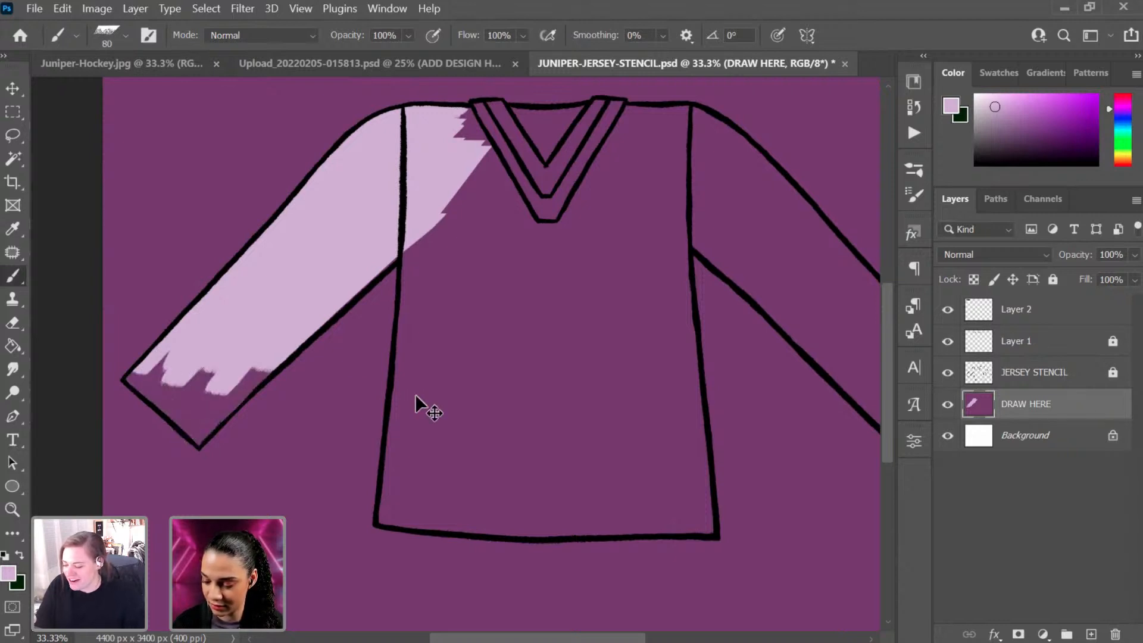
{"action": "key", "text": "ctrl+z"}
{"action": "key", "text": "ctrl+z"}
{"action": "key", "text": "ctrl+z"}
{"action": "key", "text": "ctrl+z"}
{"action": "key", "text": "ctrl+z"}
{"action": "key", "text": "ctrl+z"}
{"action": "key", "text": "ctrl+z"}
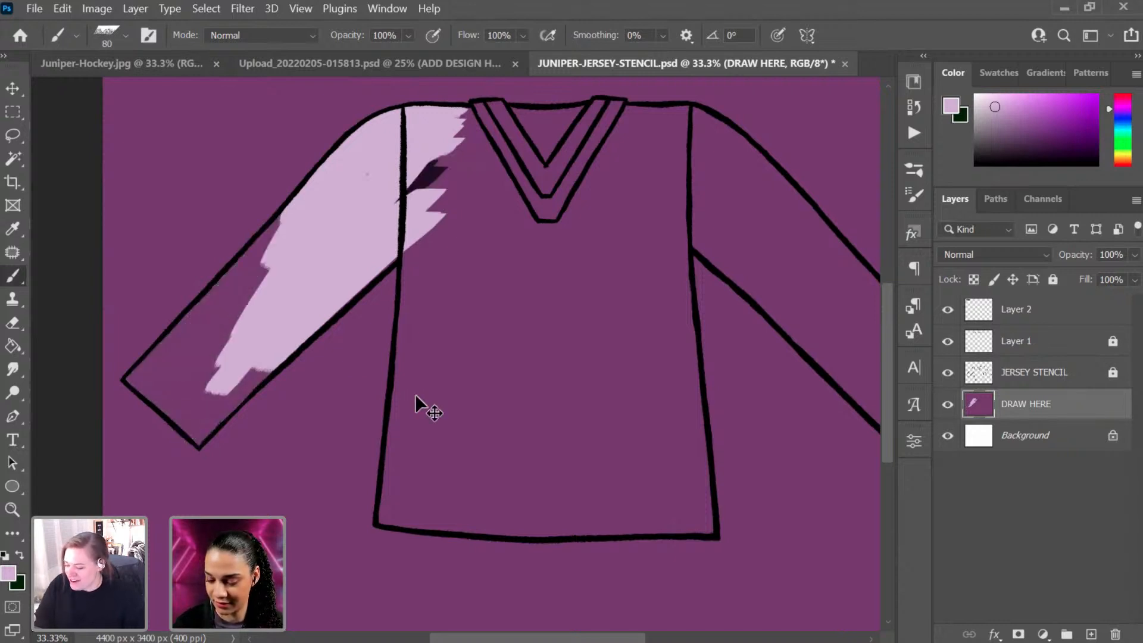
{"action": "key", "text": "ctrl+z"}
{"action": "key", "text": "ctrl+z"}
{"action": "key", "text": "ctrl+z"}
{"action": "key", "text": "ctrl+z"}
{"action": "key", "text": "ctrl+z"}
{"action": "key", "text": "ctrl+z"}
{"action": "key", "text": "ctrl+z"}
{"action": "key", "text": "ctrl+z"}
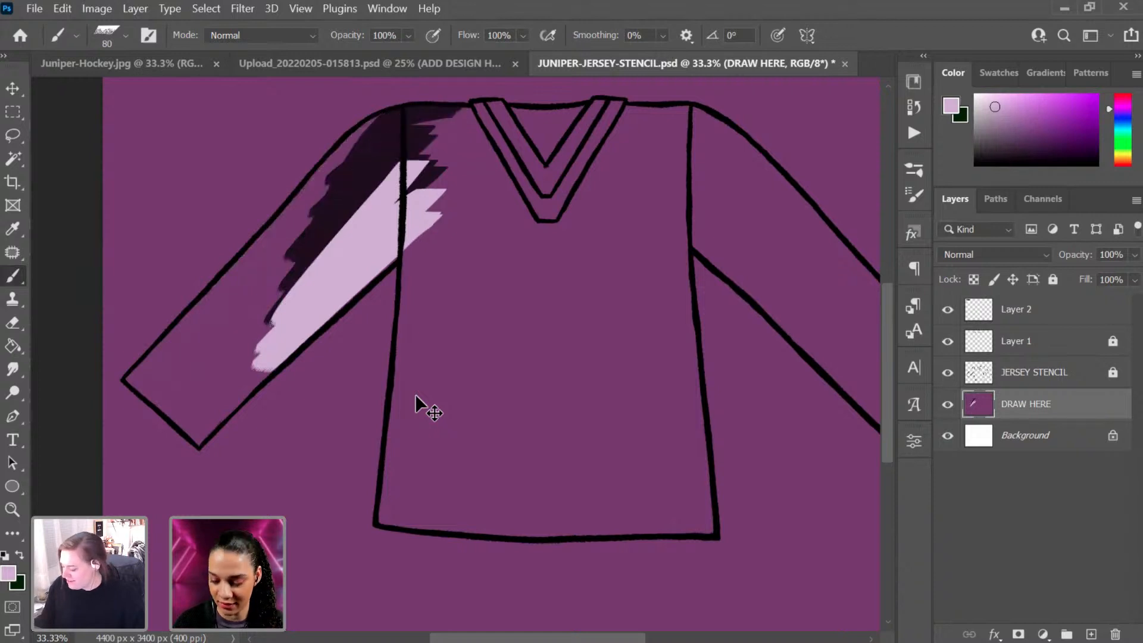
{"action": "key", "text": "ctrl+z"}
{"action": "key", "text": "ctrl+z"}
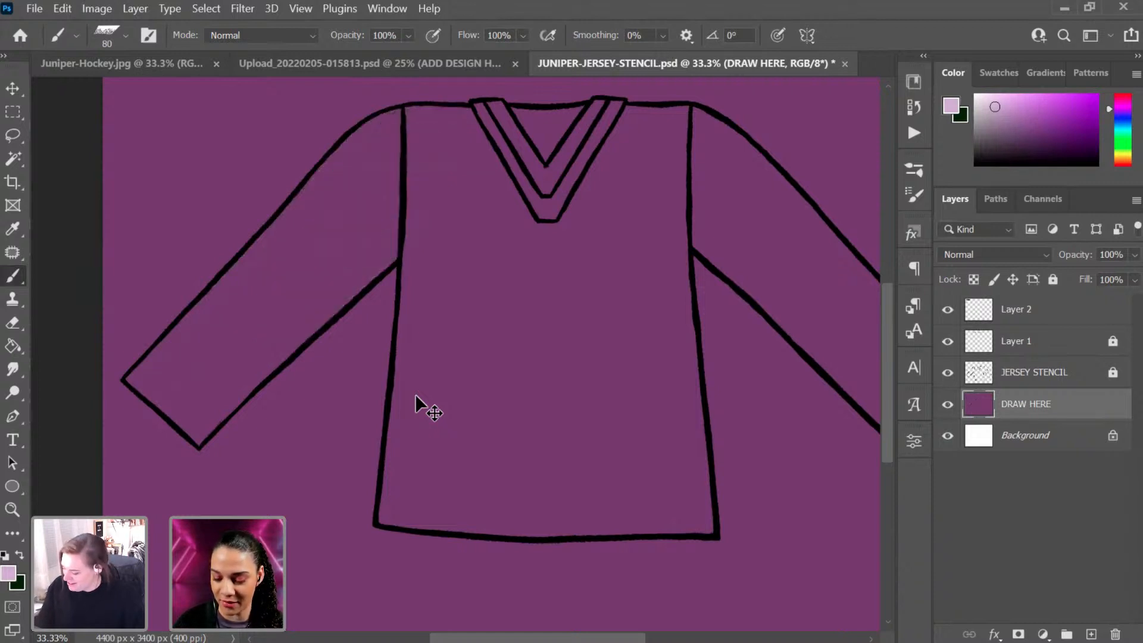
Step: Add a new layer above DRAW HERE and rough in the left shoulder and sleeve edges in light lilac
{"action": "key", "text": "ctrl+shift+n"}
{"action": "key", "text": "Return"}
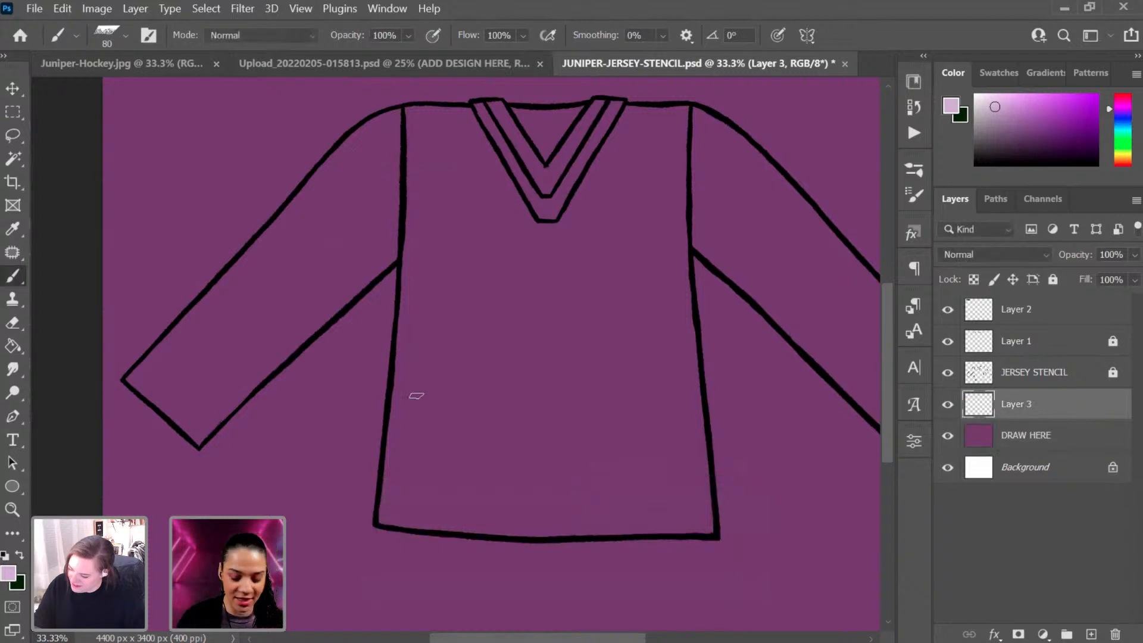
{"action": "mouse_move", "coordinate": [417, 148]}
{"action": "left_mouse_down"}
{"action": "mouse_move", "coordinate": [431, 198]}
{"action": "mouse_move", "coordinate": [407, 224]}
{"action": "mouse_move", "coordinate": [413, 136]}
{"action": "left_mouse_up"}
{"action": "mouse_move", "coordinate": [464, 110]}
{"action": "left_mouse_down"}
{"action": "mouse_move", "coordinate": [360, 143]}
{"action": "mouse_move", "coordinate": [397, 163]}
{"action": "mouse_move", "coordinate": [392, 172]}
{"action": "mouse_move", "coordinate": [445, 120]}
{"action": "mouse_move", "coordinate": [398, 127]}
{"action": "mouse_move", "coordinate": [460, 108]}
{"action": "mouse_move", "coordinate": [376, 125]}
{"action": "mouse_move", "coordinate": [437, 111]}
{"action": "mouse_move", "coordinate": [350, 151]}
{"action": "mouse_move", "coordinate": [332, 175]}
{"action": "left_mouse_up"}
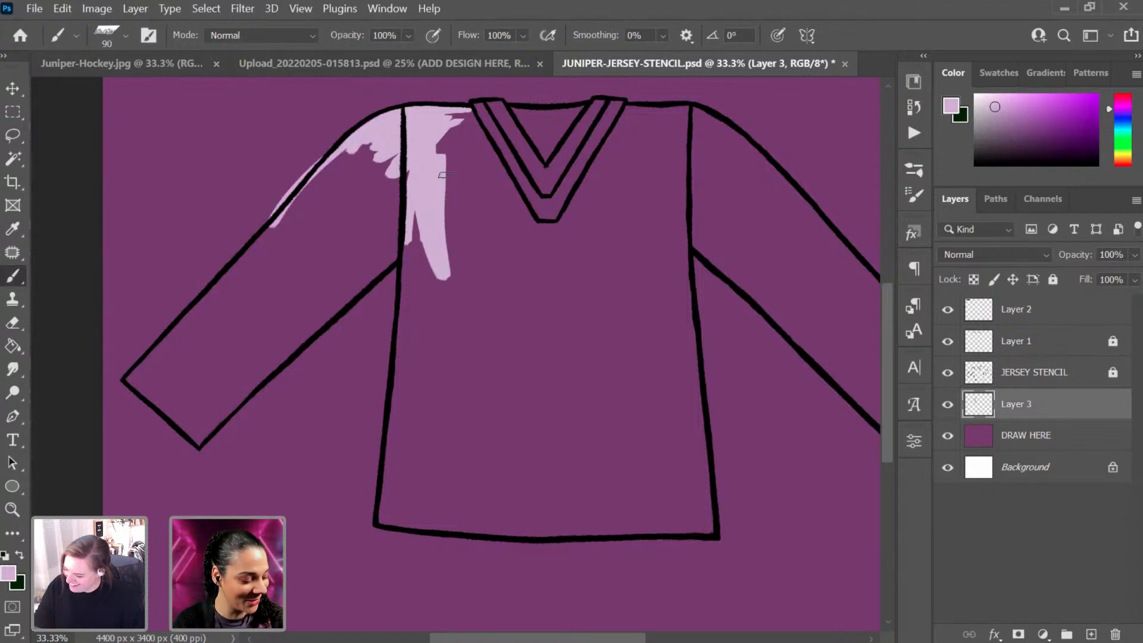
{"action": "key", "text": "ctrl+z"}
{"action": "mouse_move", "coordinate": [390, 114]}
{"action": "left_mouse_down"}
{"action": "mouse_move", "coordinate": [303, 198]}
{"action": "mouse_move", "coordinate": [377, 113]}
{"action": "mouse_move", "coordinate": [224, 324]}
{"action": "left_mouse_up"}
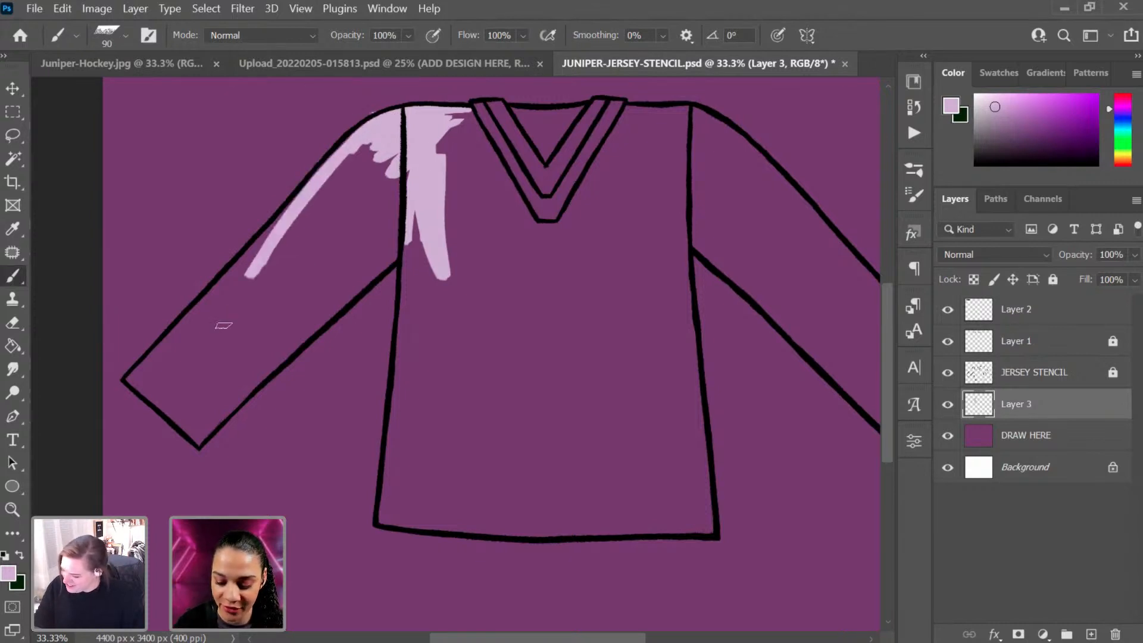
{"action": "mouse_move", "coordinate": [337, 268]}
{"action": "left_mouse_down"}
{"action": "mouse_move", "coordinate": [427, 207]}
{"action": "mouse_move", "coordinate": [237, 390]}
{"action": "mouse_move", "coordinate": [283, 314]}
{"action": "left_mouse_up"}
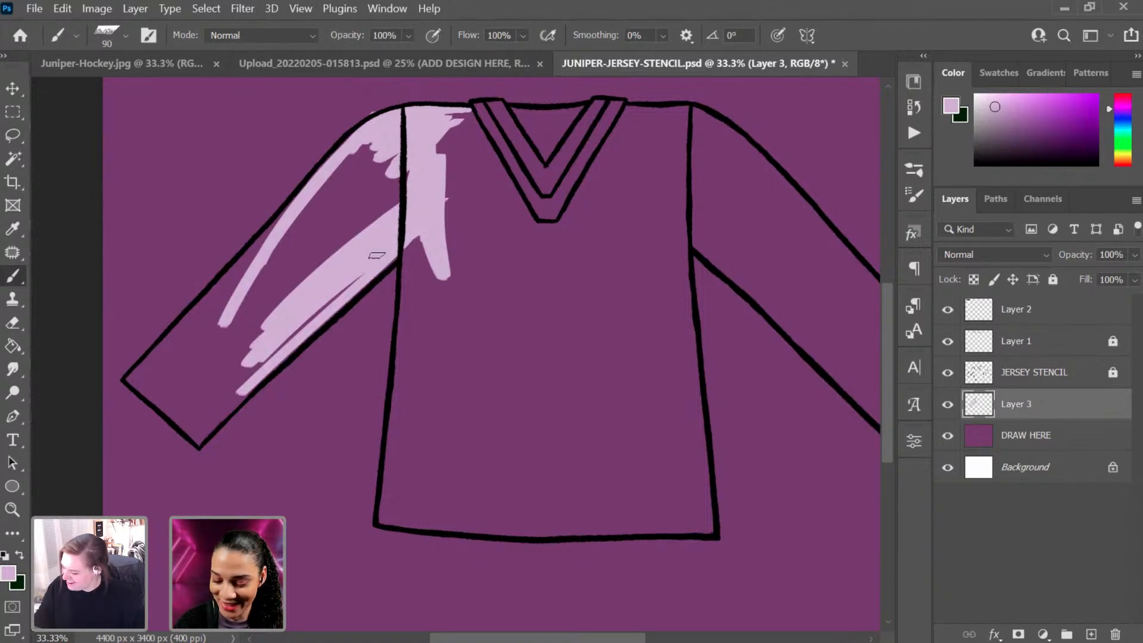
{"action": "mouse_move", "coordinate": [376, 256]}
{"action": "left_mouse_down"}
{"action": "mouse_move", "coordinate": [239, 391]}
{"action": "mouse_move", "coordinate": [419, 201]}
{"action": "mouse_move", "coordinate": [328, 286]}
{"action": "mouse_move", "coordinate": [322, 245]}
{"action": "mouse_move", "coordinate": [309, 271]}
{"action": "left_mouse_up"}
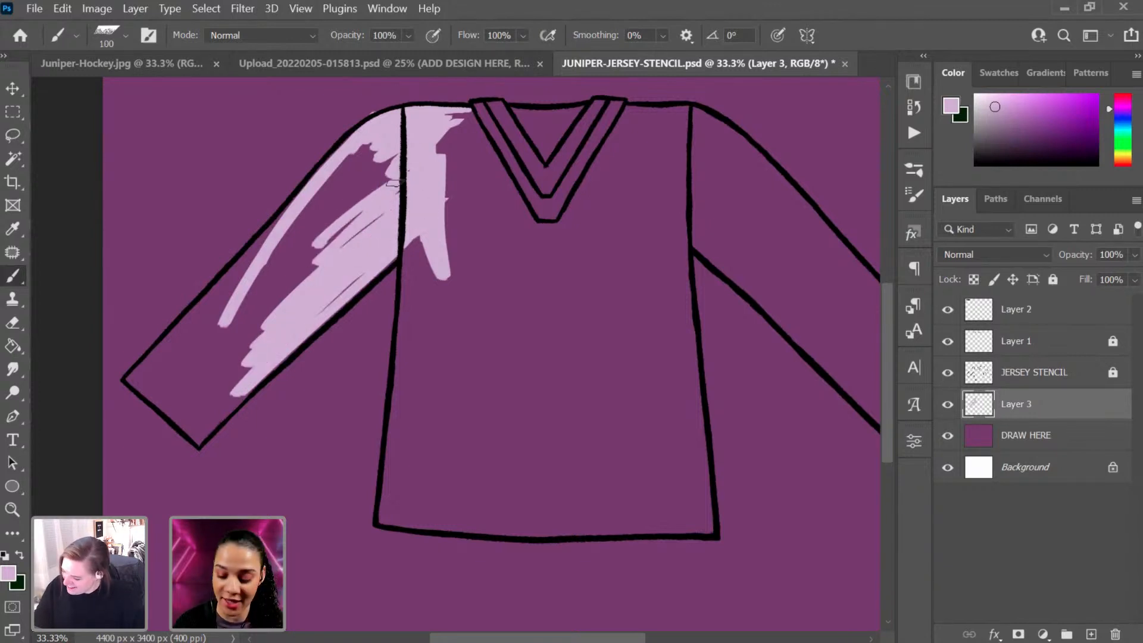
Step: Fill the middle of the left sleeve with light lilac using an enlarged brush
{"action": "key", "text": "bracketright"}
{"action": "key", "text": "bracketright"}
{"action": "key", "text": "bracketright"}
{"action": "key", "text": "bracketright"}
{"action": "key", "text": "bracketright"}
{"action": "key", "text": "bracketright"}
{"action": "left_click_drag", "start_coordinate": [377, 201], "coordinate": [378, 229]}
{"action": "mouse_move", "coordinate": [375, 174]}
{"action": "left_mouse_down"}
{"action": "mouse_move", "coordinate": [354, 173]}
{"action": "mouse_move", "coordinate": [268, 268]}
{"action": "left_mouse_up"}
{"action": "key", "text": "bracketleft"}
{"action": "key", "text": "bracketleft"}
{"action": "mouse_move", "coordinate": [324, 176]}
{"action": "left_mouse_down"}
{"action": "mouse_move", "coordinate": [200, 327]}
{"action": "mouse_move", "coordinate": [201, 342]}
{"action": "mouse_move", "coordinate": [267, 289]}
{"action": "mouse_move", "coordinate": [239, 361]}
{"action": "mouse_move", "coordinate": [209, 398]}
{"action": "left_mouse_up"}
{"action": "key", "text": "bracketleft"}
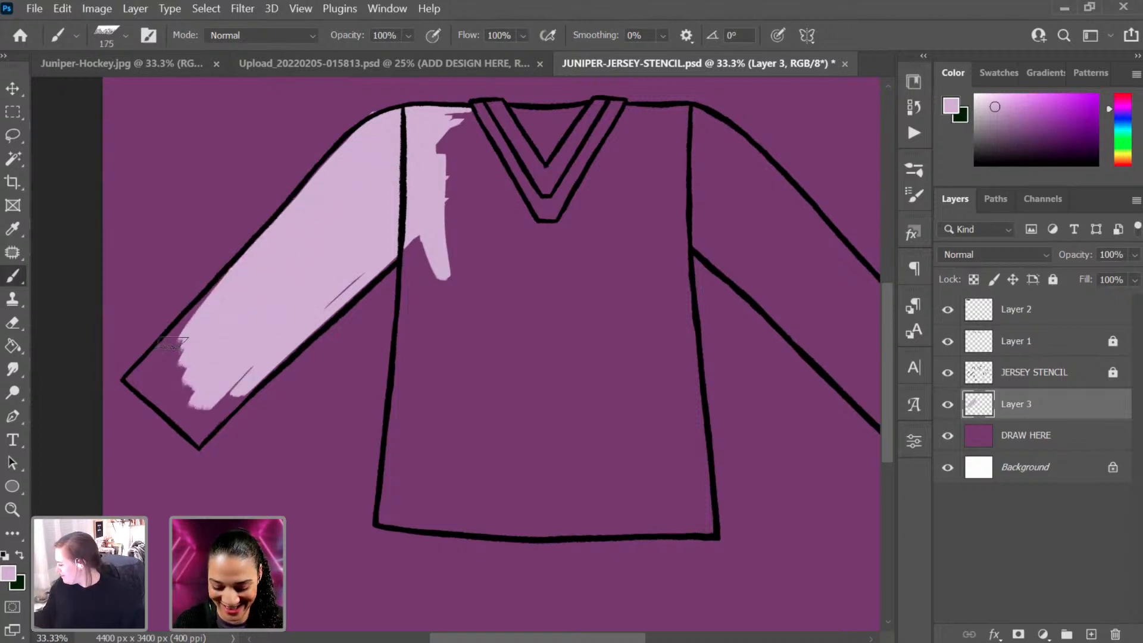
Step: Fill the cuff end and lower edge of the left sleeve with light lilac, using a size 50 brush for the corner
{"action": "left_click_drag", "start_coordinate": [173, 344], "coordinate": [143, 372]}
{"action": "mouse_move", "coordinate": [142, 372]}
{"action": "left_mouse_down"}
{"action": "mouse_move", "coordinate": [175, 342]}
{"action": "mouse_move", "coordinate": [161, 386]}
{"action": "mouse_move", "coordinate": [182, 341]}
{"action": "left_mouse_up"}
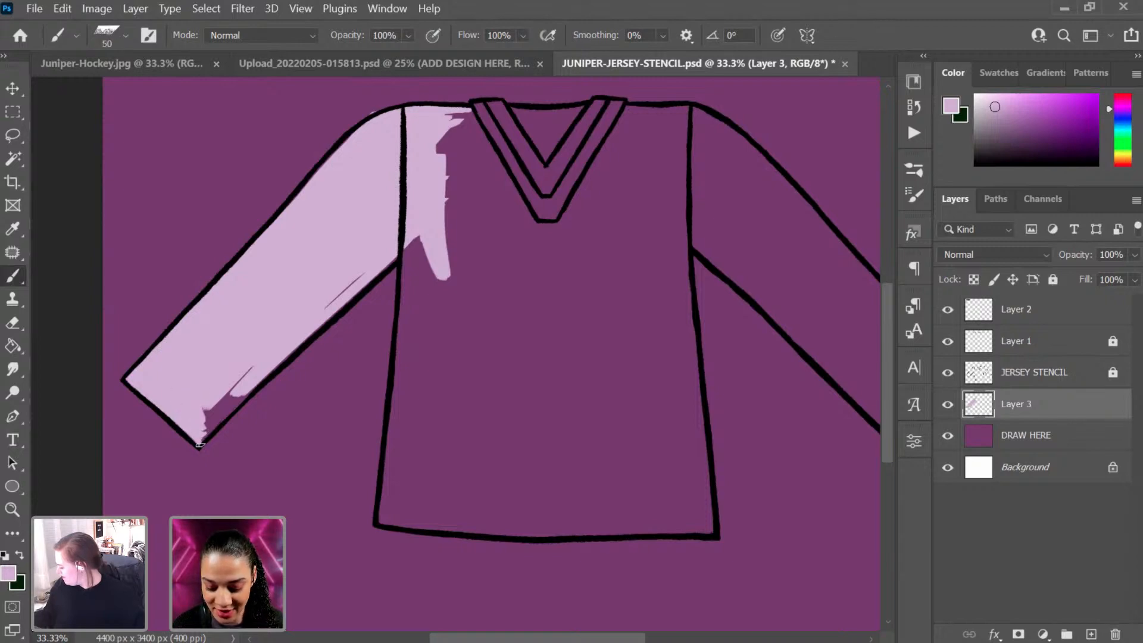
{"action": "mouse_move", "coordinate": [222, 418]}
{"action": "left_mouse_down"}
{"action": "mouse_move", "coordinate": [209, 421]}
{"action": "mouse_move", "coordinate": [217, 401]}
{"action": "left_mouse_up"}
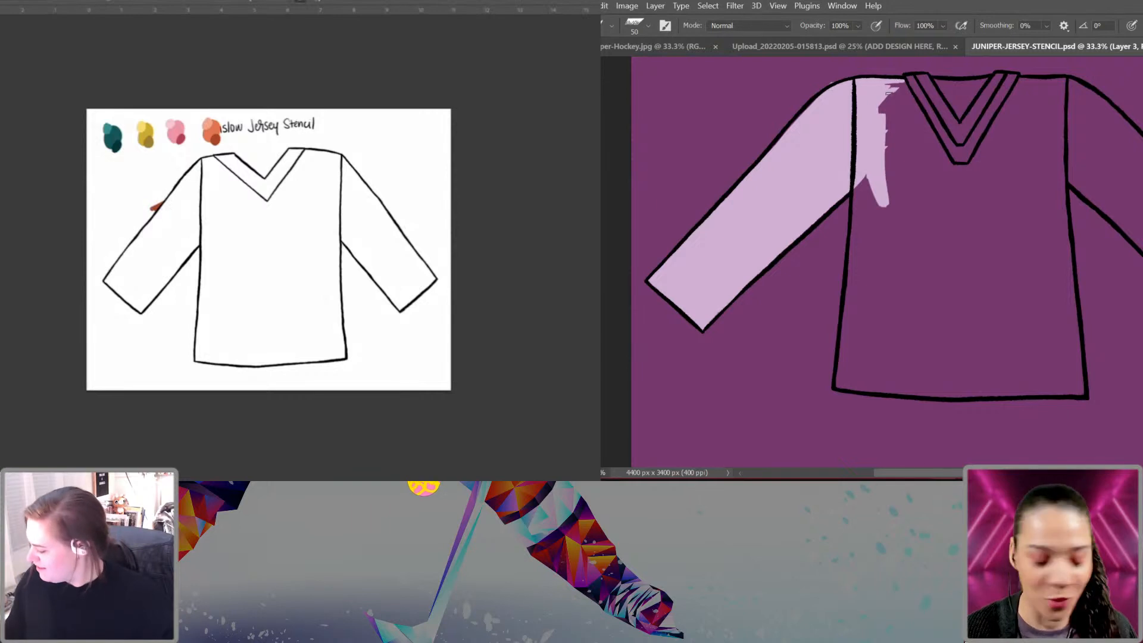
{"action": "key", "text": "e"}
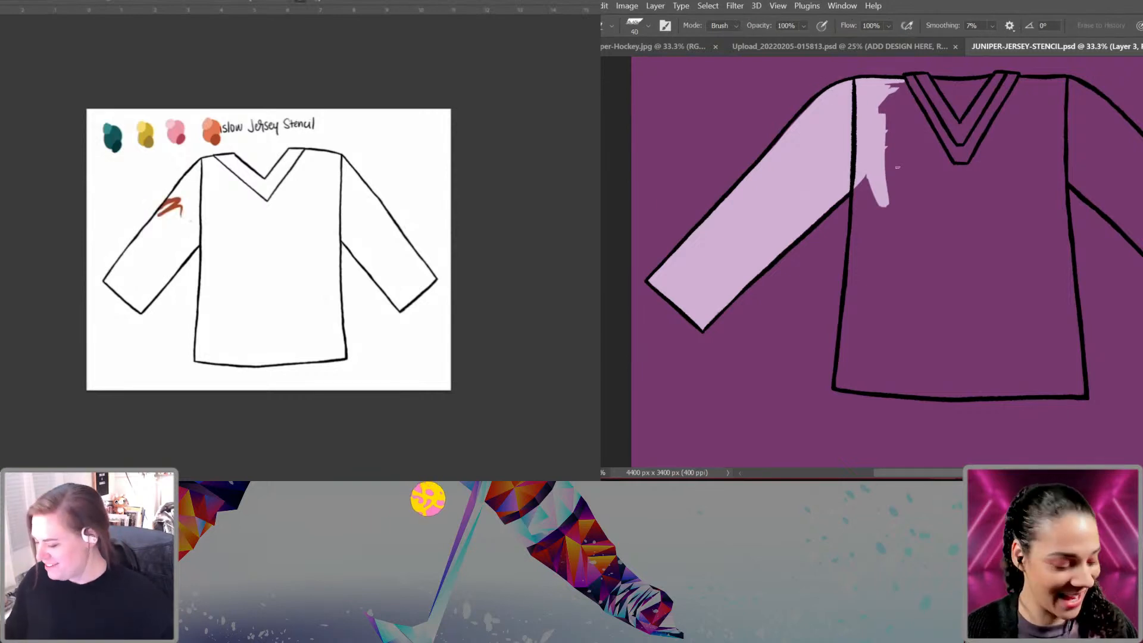
{"action": "key", "text": "b"}
Step: Paint the upper left part of the torso light lilac from the shoulder and collar downward with a size 125 brush
{"action": "left_click_drag", "start_coordinate": [880, 96], "coordinate": [893, 180]}
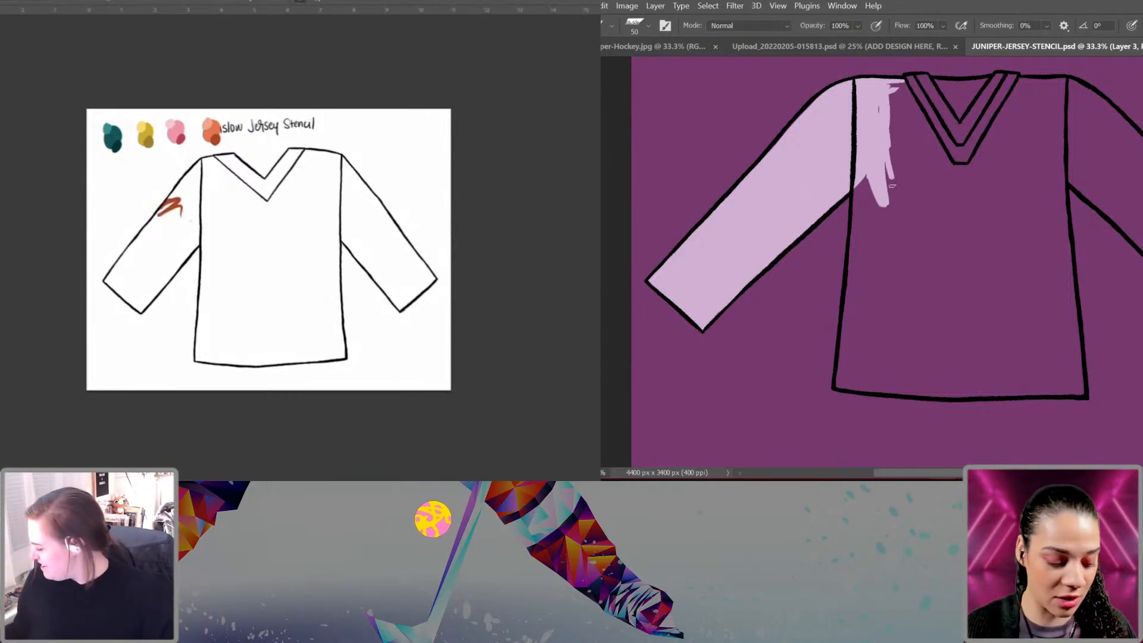
{"action": "key", "text": "bracketright"}
{"action": "key", "text": "bracketright"}
{"action": "key", "text": "bracketright"}
{"action": "key", "text": "bracketright"}
{"action": "key", "text": "bracketright"}
{"action": "key", "text": "bracketright"}
{"action": "left_click_drag", "start_coordinate": [893, 83], "coordinate": [937, 250]}
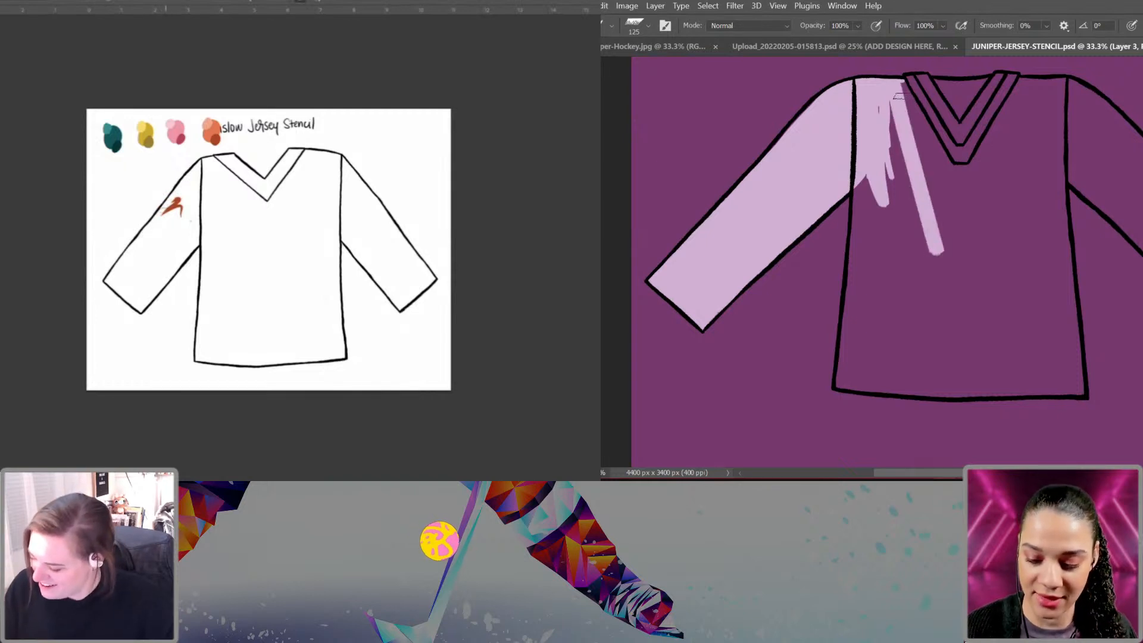
{"action": "left_click_drag", "start_coordinate": [902, 86], "coordinate": [961, 217]}
{"action": "mouse_move", "coordinate": [908, 128]}
{"action": "left_mouse_down"}
{"action": "mouse_move", "coordinate": [953, 247]}
{"action": "mouse_move", "coordinate": [910, 201]}
{"action": "left_mouse_up"}
{"action": "left_click_drag", "start_coordinate": [880, 109], "coordinate": [876, 269]}
{"action": "mouse_move", "coordinate": [863, 170]}
{"action": "left_mouse_down"}
{"action": "mouse_move", "coordinate": [862, 291]}
{"action": "mouse_move", "coordinate": [844, 366]}
{"action": "left_mouse_up"}
{"action": "left_click_drag", "start_coordinate": [884, 149], "coordinate": [887, 318]}
{"action": "left_click_drag", "start_coordinate": [908, 190], "coordinate": [928, 313]}
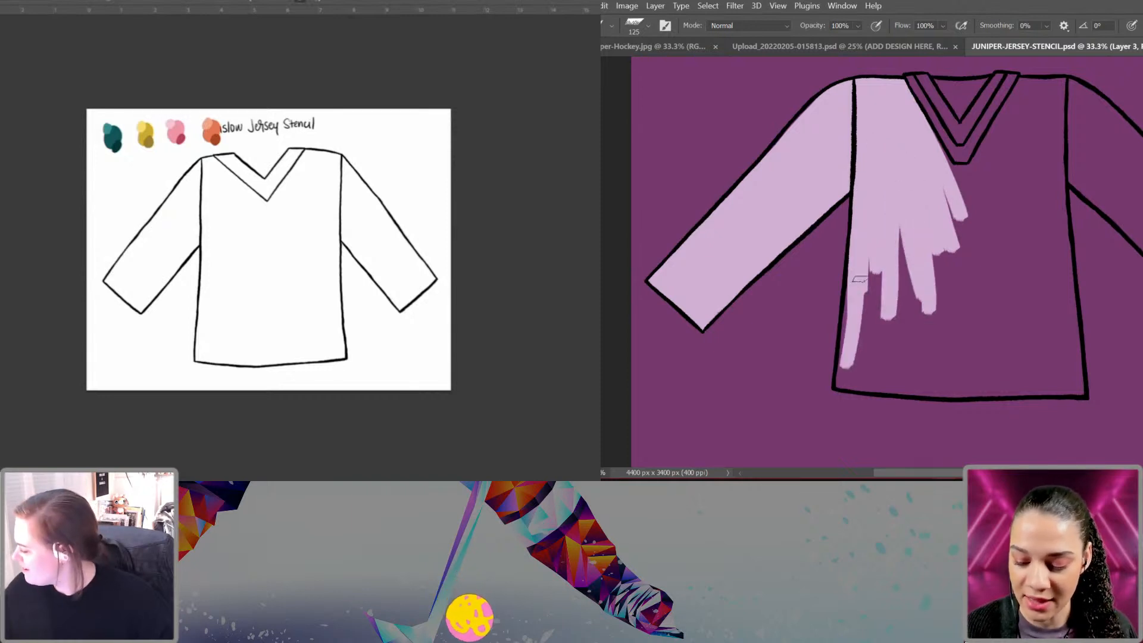
Step: Fill the left half of the torso with light lilac down to the hem and across to the center below the collar
{"action": "mouse_move", "coordinate": [859, 286]}
{"action": "left_mouse_down"}
{"action": "mouse_move", "coordinate": [846, 366]}
{"action": "mouse_move", "coordinate": [853, 295]}
{"action": "mouse_move", "coordinate": [859, 376]}
{"action": "mouse_move", "coordinate": [876, 293]}
{"action": "mouse_move", "coordinate": [845, 387]}
{"action": "mouse_move", "coordinate": [981, 392]}
{"action": "left_mouse_up"}
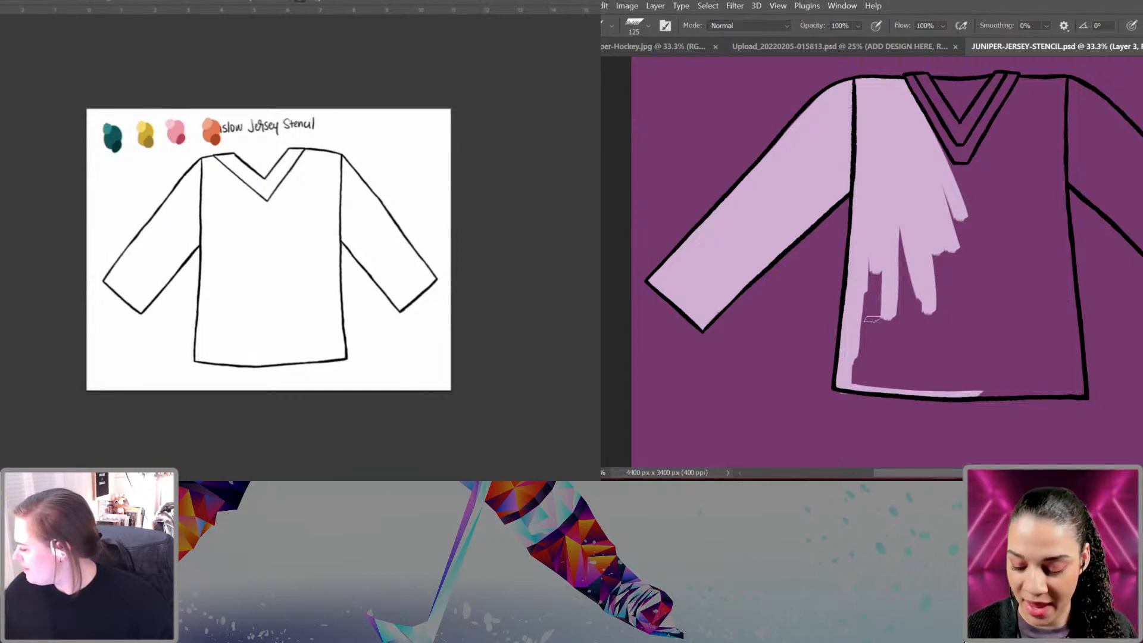
{"action": "mouse_move", "coordinate": [872, 318]}
{"action": "left_mouse_down"}
{"action": "mouse_move", "coordinate": [856, 385]}
{"action": "mouse_move", "coordinate": [887, 260]}
{"action": "mouse_move", "coordinate": [912, 365]}
{"action": "mouse_move", "coordinate": [905, 277]}
{"action": "left_mouse_up"}
{"action": "mouse_move", "coordinate": [875, 386]}
{"action": "left_mouse_down"}
{"action": "mouse_move", "coordinate": [923, 390]}
{"action": "mouse_move", "coordinate": [877, 382]}
{"action": "left_mouse_up"}
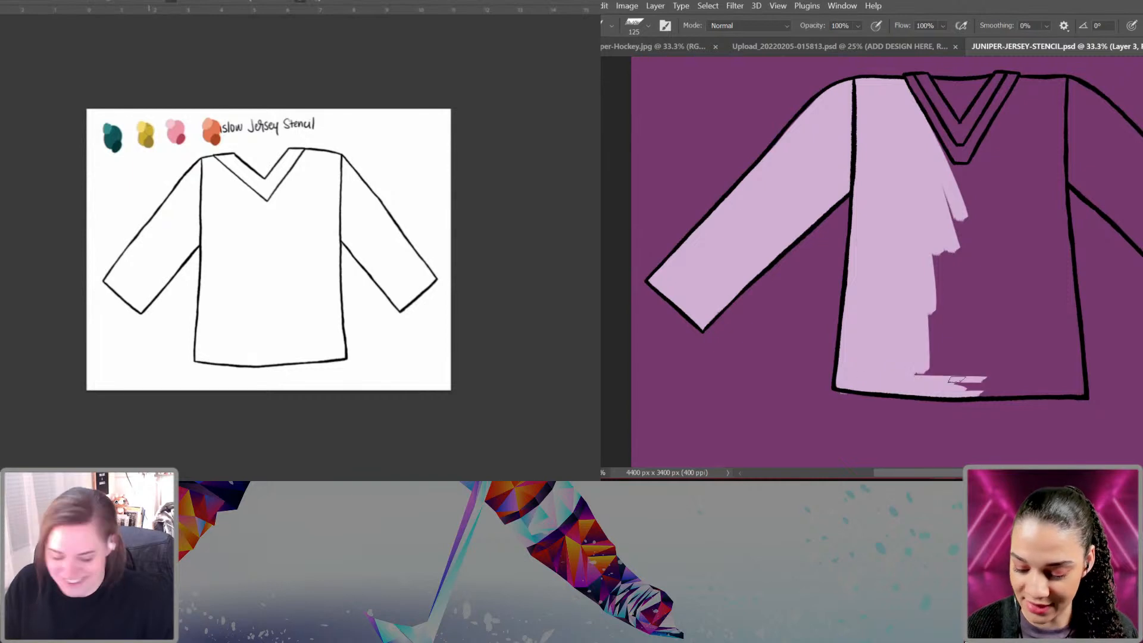
{"action": "left_click_drag", "start_coordinate": [956, 379], "coordinate": [994, 377]}
{"action": "mouse_move", "coordinate": [943, 188]}
{"action": "left_mouse_down"}
{"action": "mouse_move", "coordinate": [945, 365]}
{"action": "mouse_move", "coordinate": [949, 189]}
{"action": "left_mouse_up"}
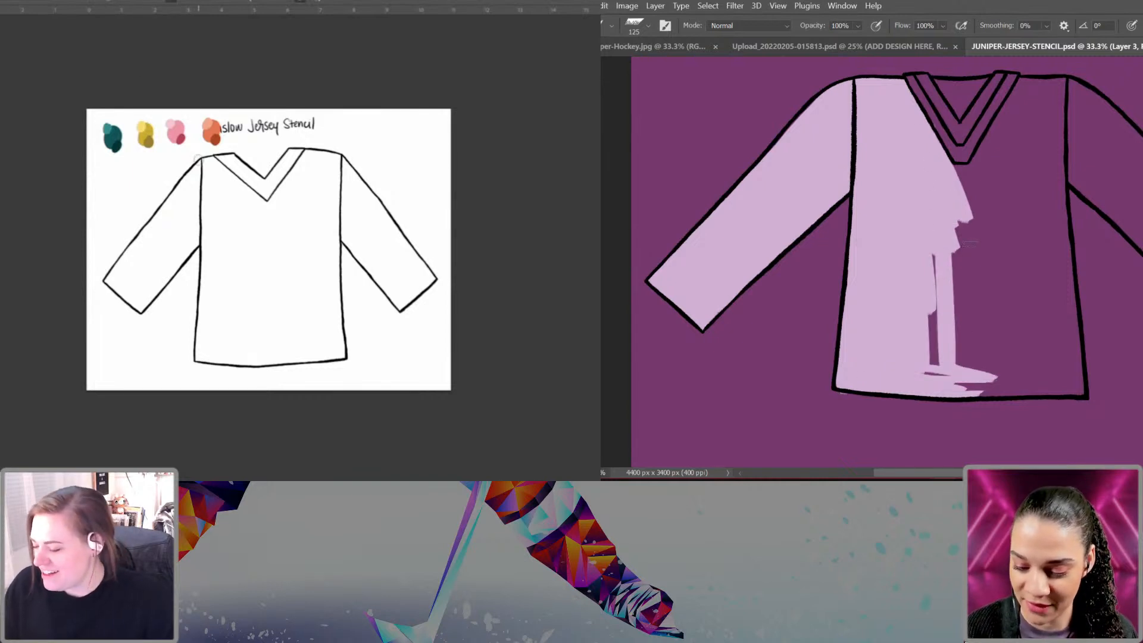
{"action": "left_click_drag", "start_coordinate": [969, 242], "coordinate": [968, 230]}
{"action": "mouse_move", "coordinate": [920, 91]}
{"action": "left_mouse_down"}
{"action": "mouse_move", "coordinate": [966, 193]}
{"action": "mouse_move", "coordinate": [966, 372]}
{"action": "mouse_move", "coordinate": [962, 196]}
{"action": "mouse_move", "coordinate": [965, 360]}
{"action": "mouse_move", "coordinate": [944, 239]}
{"action": "left_mouse_up"}
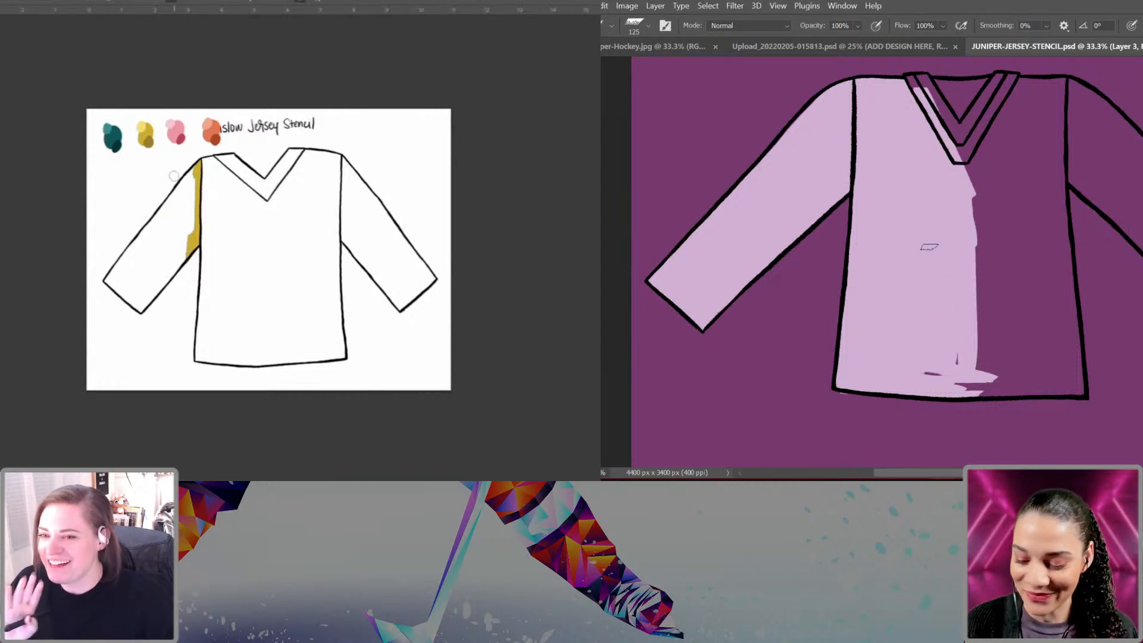
{"action": "left_click_drag", "start_coordinate": [925, 374], "coordinate": [950, 376]}
Step: Erase the stray paint below the hem's left corner and extend the light lilac along the hem toward the right corner
{"action": "key", "text": "e"}
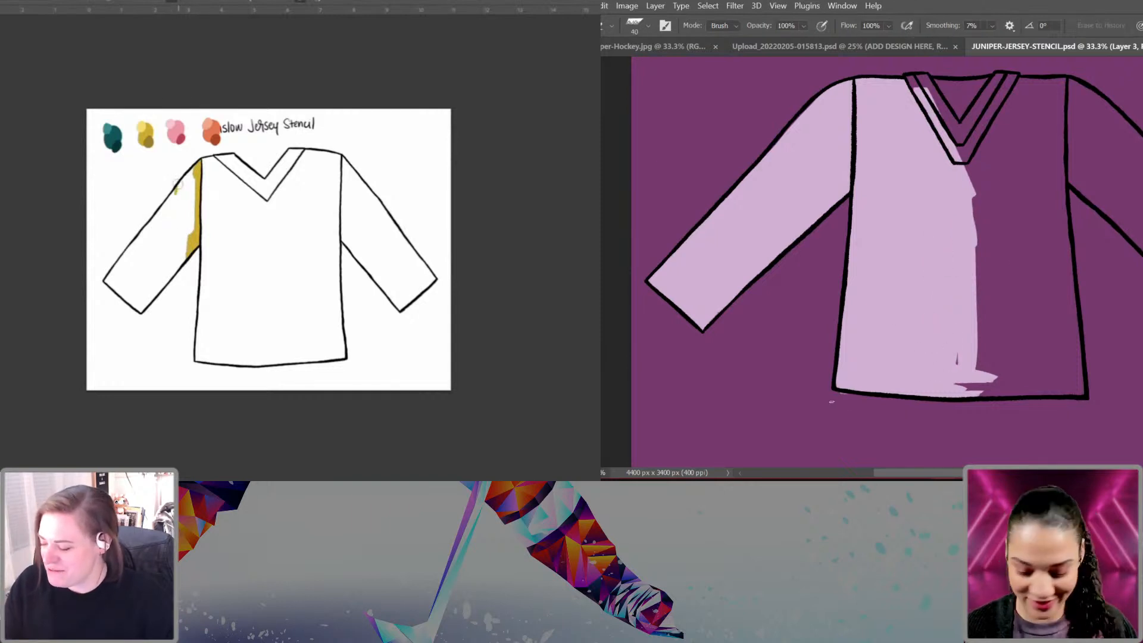
{"action": "key", "text": "b"}
{"action": "mouse_move", "coordinate": [952, 350]}
{"action": "left_mouse_down"}
{"action": "mouse_move", "coordinate": [976, 378]}
{"action": "mouse_move", "coordinate": [1046, 383]}
{"action": "left_mouse_up"}
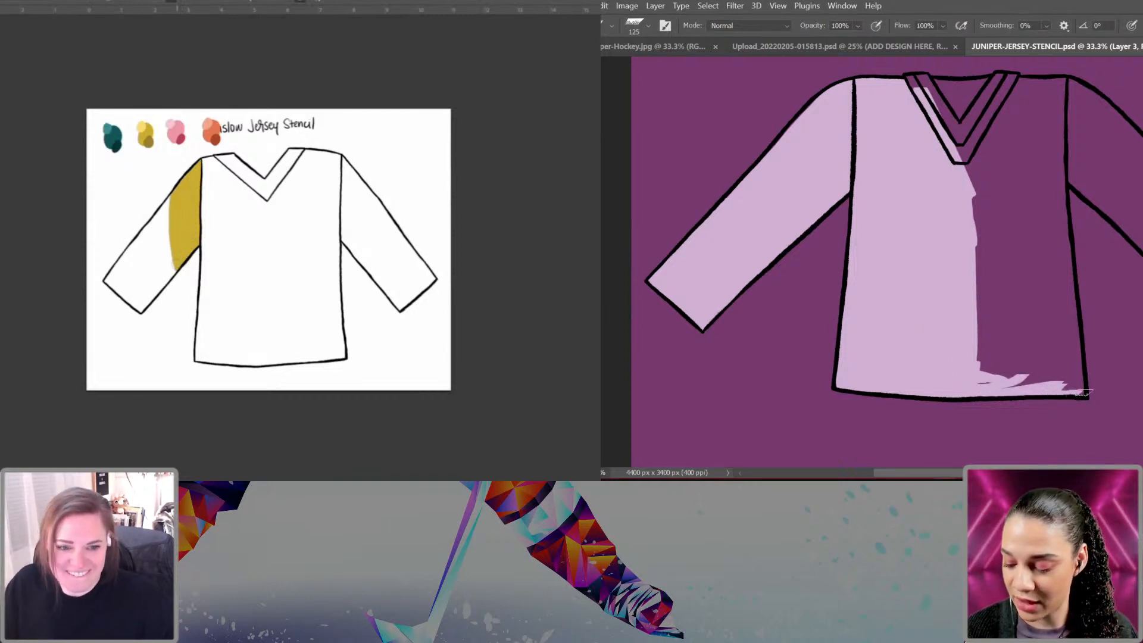
Step: Paint light lilac down the right side of the torso from the shoulder to the hem's right corner
{"action": "mouse_move", "coordinate": [1082, 393]}
{"action": "left_mouse_down"}
{"action": "mouse_move", "coordinate": [1037, 124]}
{"action": "mouse_move", "coordinate": [1051, 277]}
{"action": "mouse_move", "coordinate": [1058, 90]}
{"action": "mouse_move", "coordinate": [1050, 346]}
{"action": "left_mouse_up"}
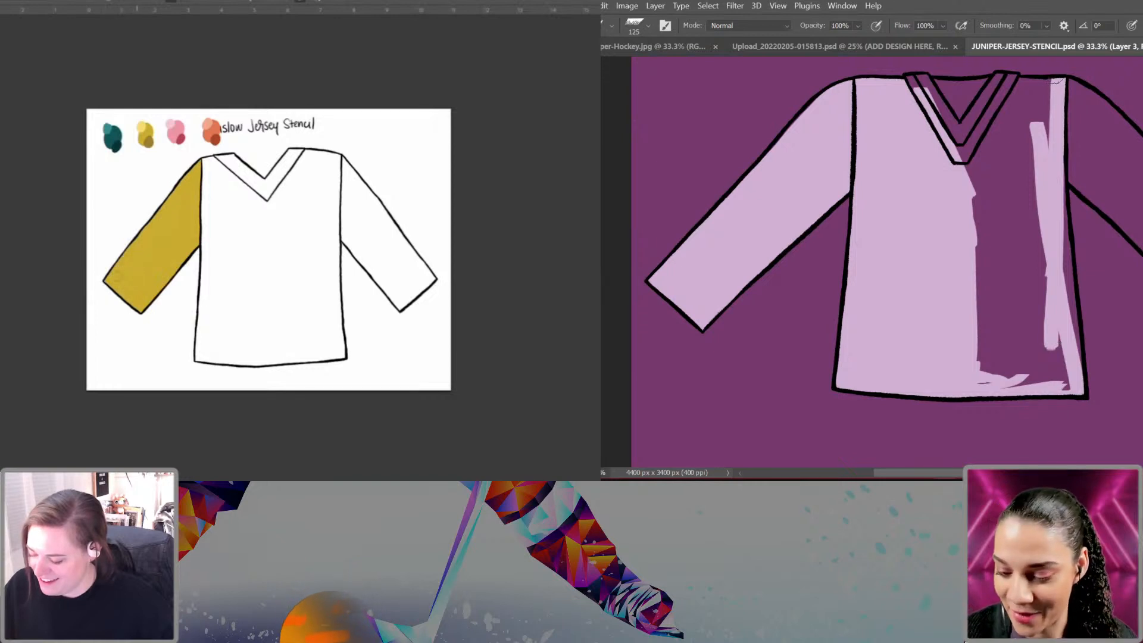
{"action": "mouse_move", "coordinate": [1021, 83]}
{"action": "left_mouse_down"}
{"action": "mouse_move", "coordinate": [1024, 196]}
{"action": "mouse_move", "coordinate": [1043, 167]}
{"action": "mouse_move", "coordinate": [1041, 89]}
{"action": "mouse_move", "coordinate": [1046, 208]}
{"action": "left_mouse_up"}
{"action": "left_click_drag", "start_coordinate": [1033, 107], "coordinate": [1023, 365]}
{"action": "mouse_move", "coordinate": [1046, 158]}
{"action": "left_mouse_down"}
{"action": "mouse_move", "coordinate": [1053, 379]}
{"action": "mouse_move", "coordinate": [1059, 295]}
{"action": "mouse_move", "coordinate": [1057, 369]}
{"action": "mouse_move", "coordinate": [1066, 334]}
{"action": "left_mouse_up"}
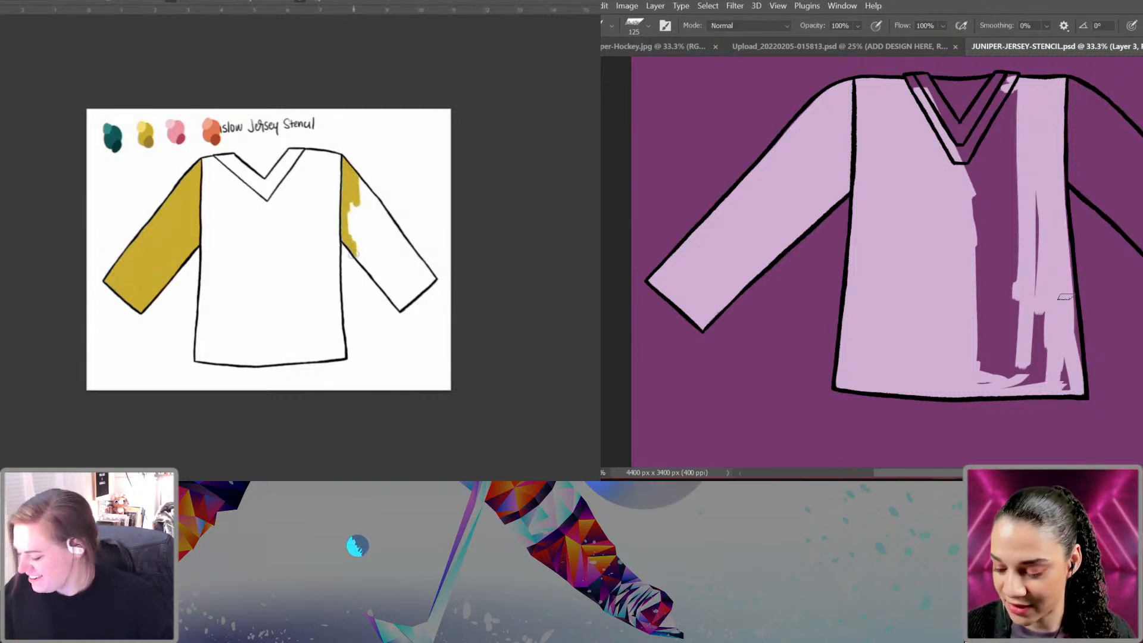
{"action": "left_click_drag", "start_coordinate": [1067, 241], "coordinate": [1068, 360]}
{"action": "mouse_move", "coordinate": [1067, 298]}
{"action": "left_mouse_down"}
{"action": "mouse_move", "coordinate": [1074, 378]}
{"action": "mouse_move", "coordinate": [1060, 390]}
{"action": "left_mouse_up"}
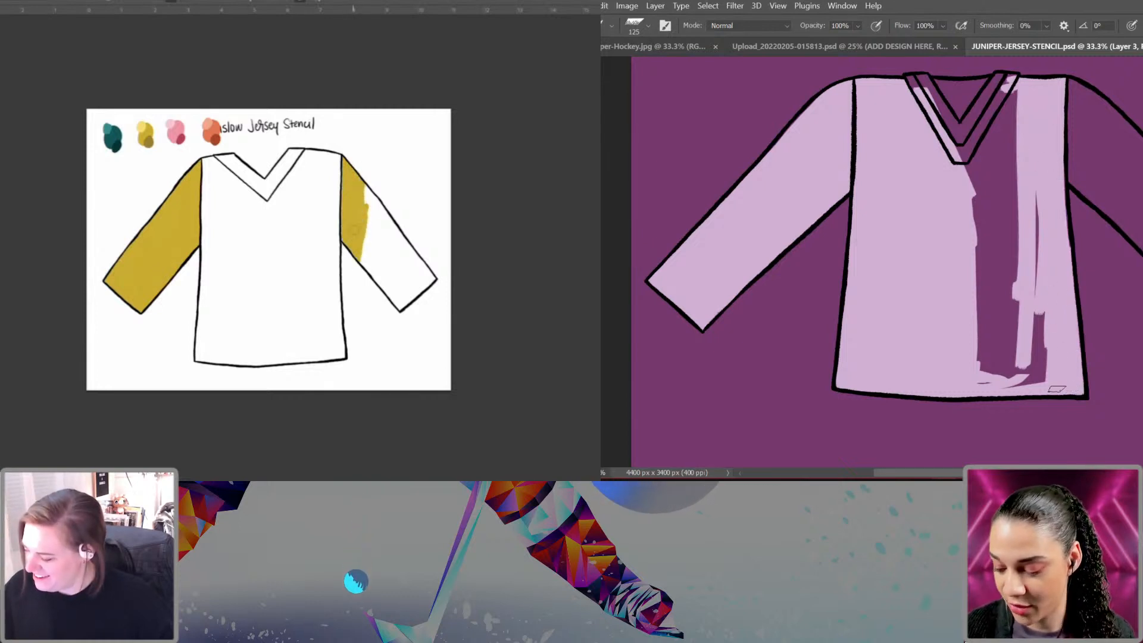
Step: Fill the remaining gaps in the torso's right half, the center strip and the V-neck collar with light lilac
{"action": "mouse_move", "coordinate": [1060, 145]}
{"action": "left_mouse_down"}
{"action": "mouse_move", "coordinate": [1046, 330]}
{"action": "mouse_move", "coordinate": [1029, 348]}
{"action": "mouse_move", "coordinate": [1023, 371]}
{"action": "left_mouse_up"}
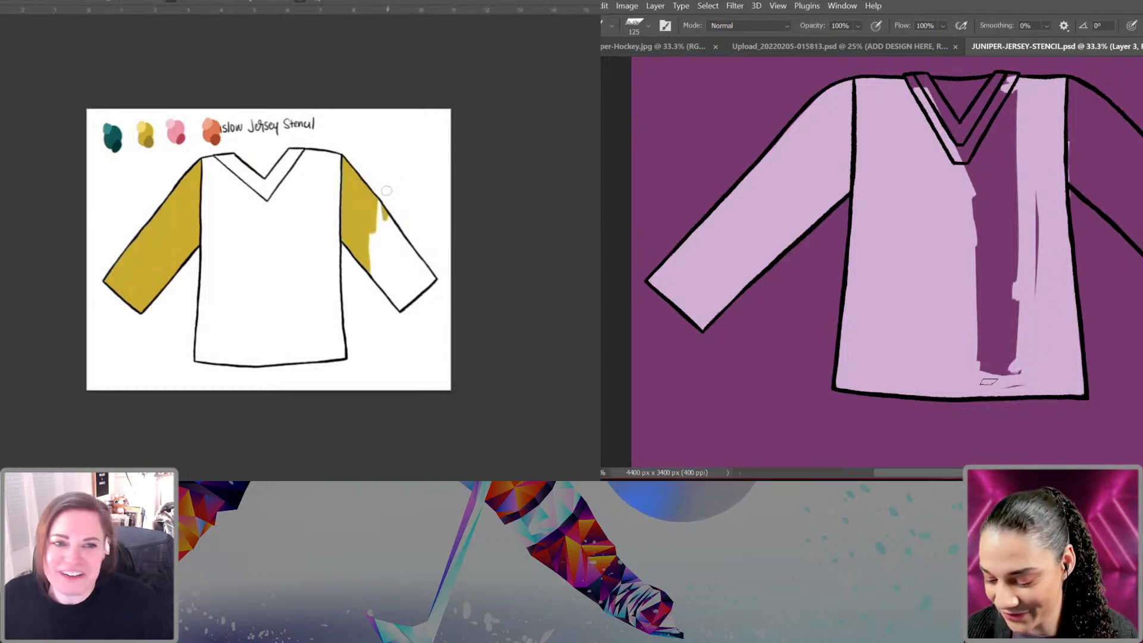
{"action": "left_click_drag", "start_coordinate": [1014, 370], "coordinate": [1017, 143]}
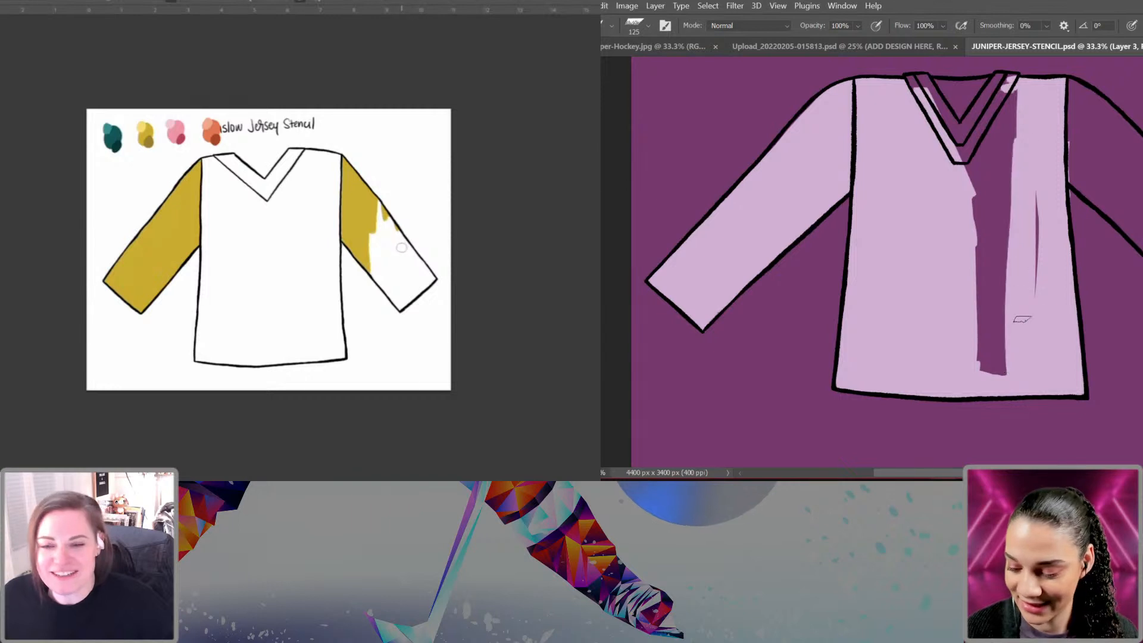
{"action": "left_click_drag", "start_coordinate": [1036, 295], "coordinate": [1031, 208]}
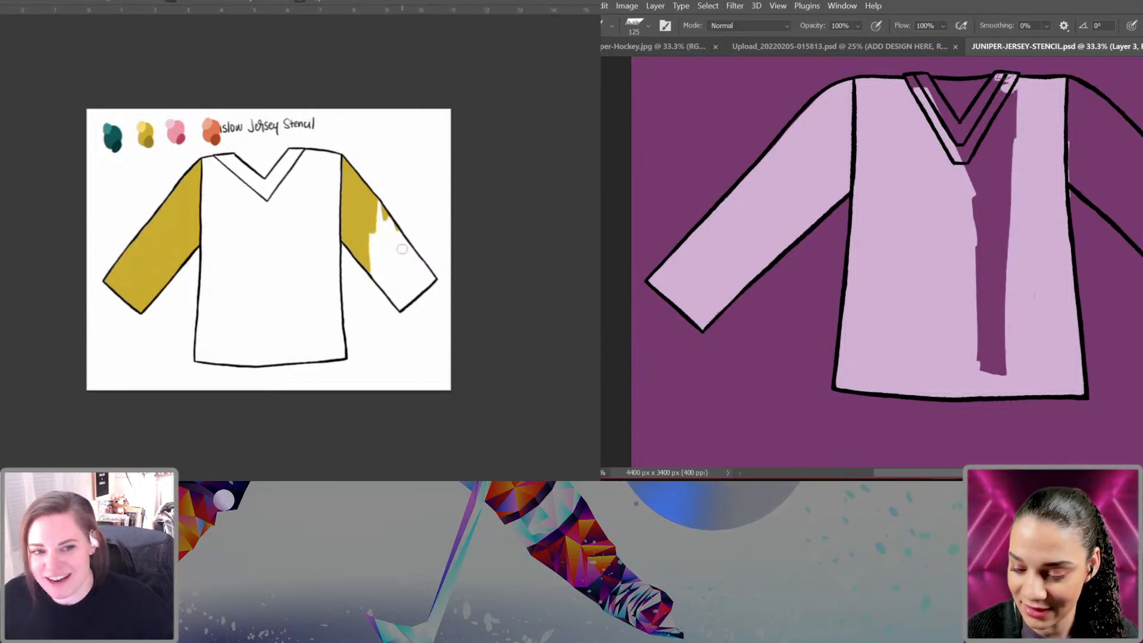
{"action": "left_click_drag", "start_coordinate": [1010, 82], "coordinate": [976, 149]}
{"action": "mouse_move", "coordinate": [1008, 93]}
{"action": "left_mouse_down"}
{"action": "mouse_move", "coordinate": [1007, 172]}
{"action": "mouse_move", "coordinate": [960, 91]}
{"action": "mouse_move", "coordinate": [996, 77]}
{"action": "mouse_move", "coordinate": [940, 83]}
{"action": "left_mouse_up"}
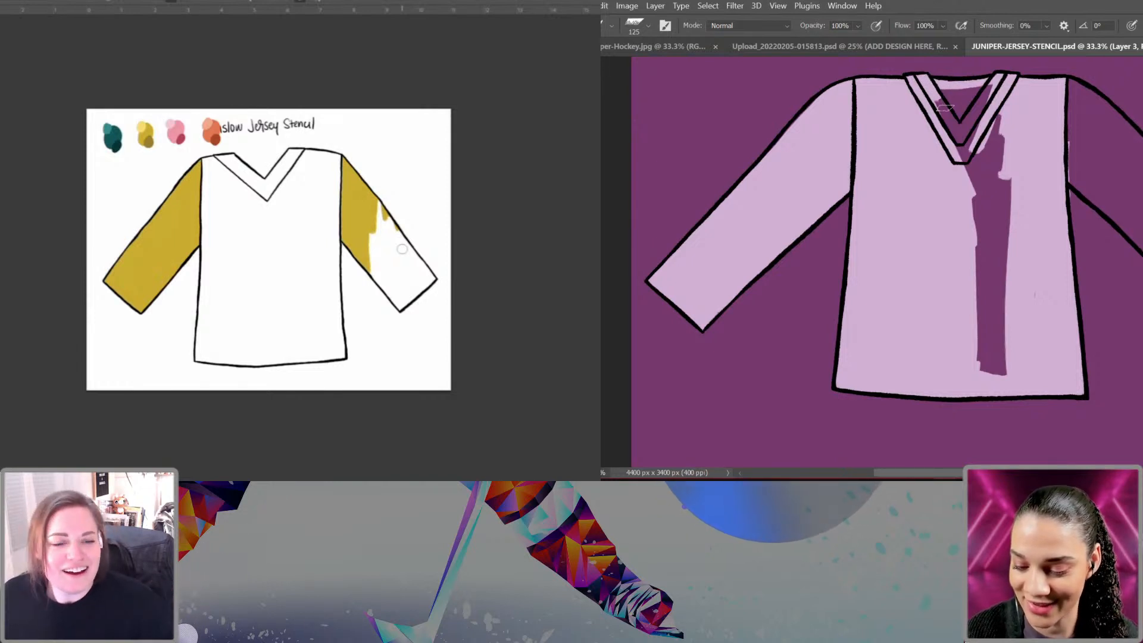
{"action": "mouse_move", "coordinate": [947, 100]}
{"action": "left_mouse_down"}
{"action": "mouse_move", "coordinate": [939, 128]}
{"action": "mouse_move", "coordinate": [948, 107]}
{"action": "mouse_move", "coordinate": [982, 143]}
{"action": "mouse_move", "coordinate": [987, 90]}
{"action": "mouse_move", "coordinate": [964, 86]}
{"action": "mouse_move", "coordinate": [959, 94]}
{"action": "mouse_move", "coordinate": [1000, 114]}
{"action": "mouse_move", "coordinate": [1005, 226]}
{"action": "mouse_move", "coordinate": [1003, 160]}
{"action": "mouse_move", "coordinate": [977, 265]}
{"action": "mouse_move", "coordinate": [980, 141]}
{"action": "mouse_move", "coordinate": [984, 282]}
{"action": "mouse_move", "coordinate": [997, 191]}
{"action": "mouse_move", "coordinate": [980, 286]}
{"action": "mouse_move", "coordinate": [992, 360]}
{"action": "left_mouse_up"}
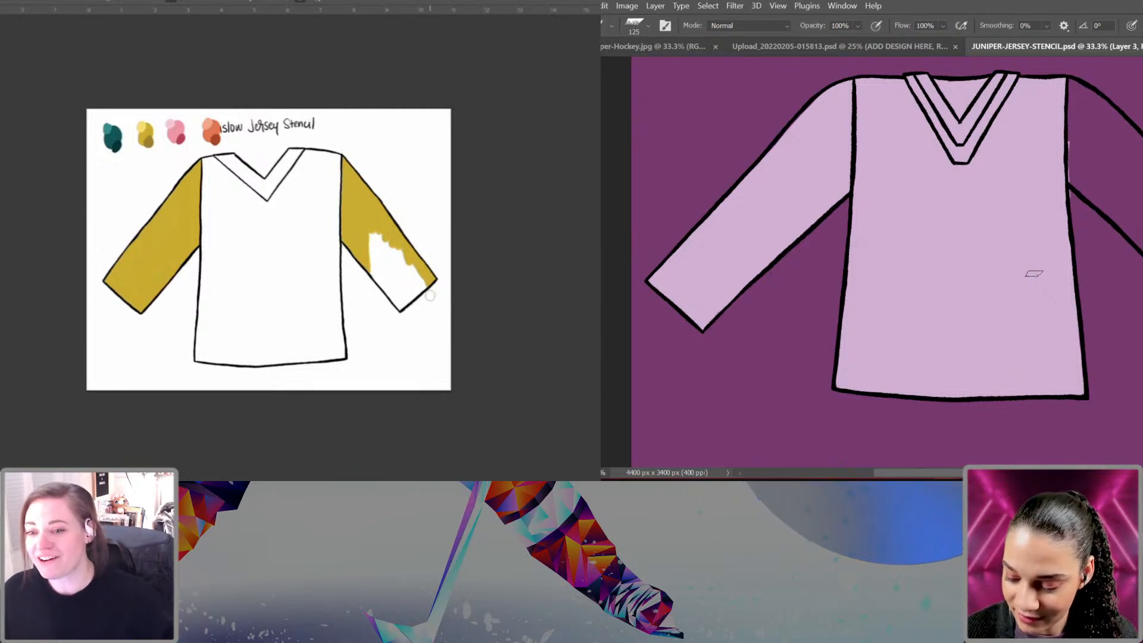
Step: Paint light lilac along the right sleeve's shoulder seam, underside and cuff edge
{"action": "mouse_move", "coordinate": [1071, 90]}
{"action": "left_mouse_down"}
{"action": "mouse_move", "coordinate": [1079, 174]}
{"action": "mouse_move", "coordinate": [1021, 170]}
{"action": "mouse_move", "coordinate": [1084, 263]}
{"action": "left_mouse_up"}
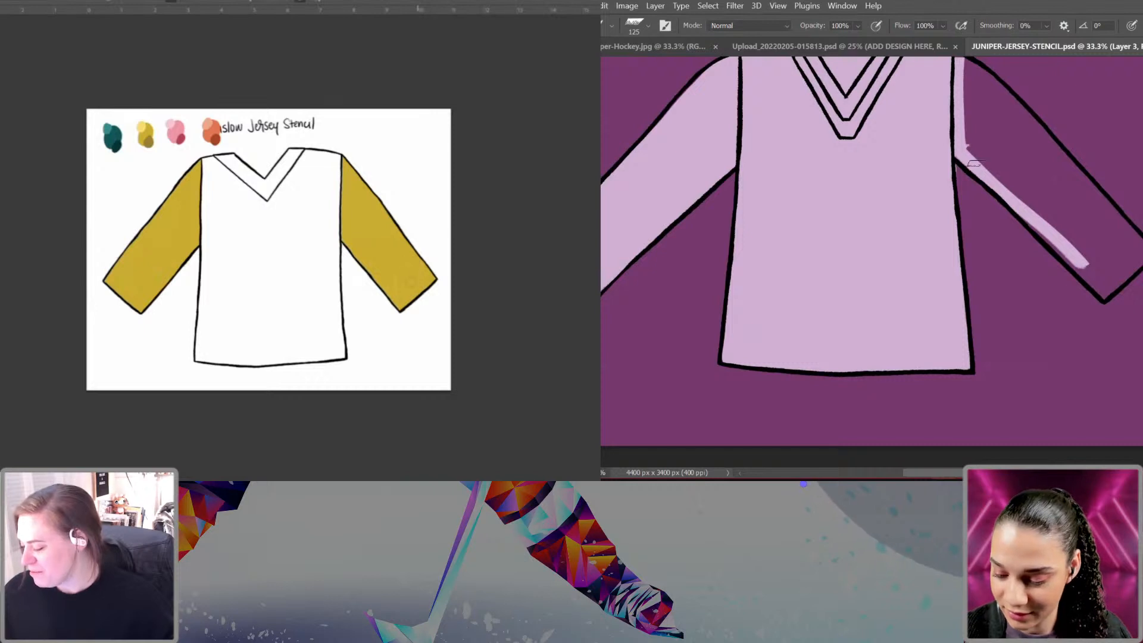
{"action": "left_click_drag", "start_coordinate": [973, 152], "coordinate": [1076, 256]}
{"action": "left_click_drag", "start_coordinate": [1023, 216], "coordinate": [1099, 282]}
{"action": "mouse_move", "coordinate": [1049, 233]}
{"action": "left_mouse_down"}
{"action": "mouse_move", "coordinate": [1107, 297]}
{"action": "mouse_move", "coordinate": [1138, 257]}
{"action": "left_mouse_up"}
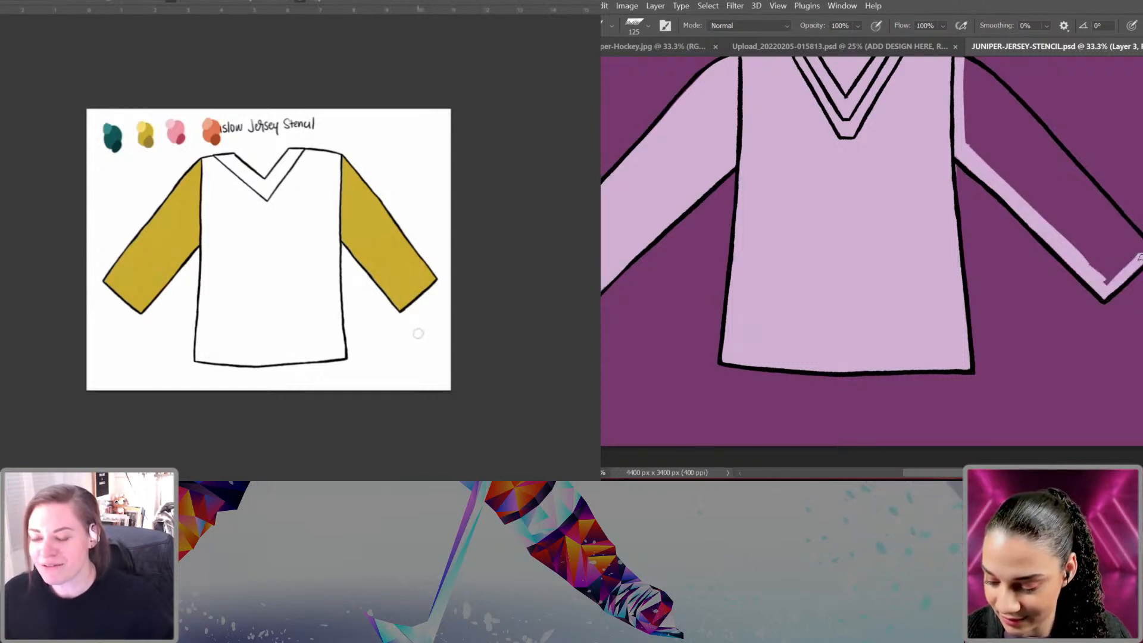
Step: Paint light lilac along the right sleeve's outer edge, and fill the right side of the other jersey's collar with mustard yellow
{"action": "scroll", "coordinate": [1118, 245], "scroll_direction": "up", "scroll_amount": 3}
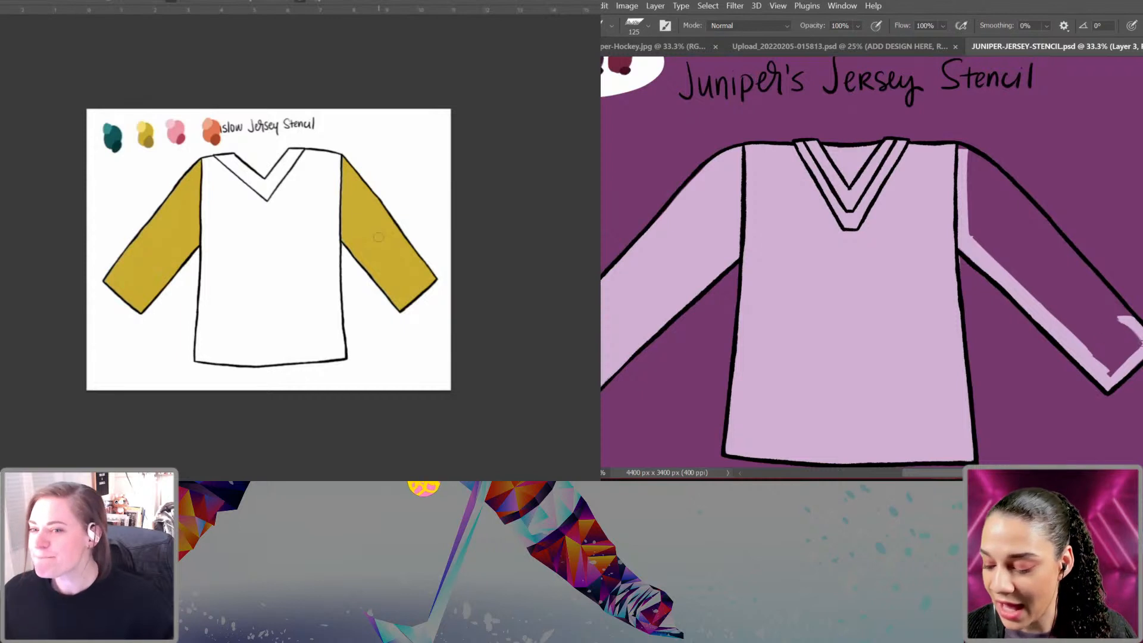
{"action": "left_click_drag", "start_coordinate": [1127, 321], "coordinate": [1057, 261]}
{"action": "left_click_drag", "start_coordinate": [1127, 320], "coordinate": [1063, 259]}
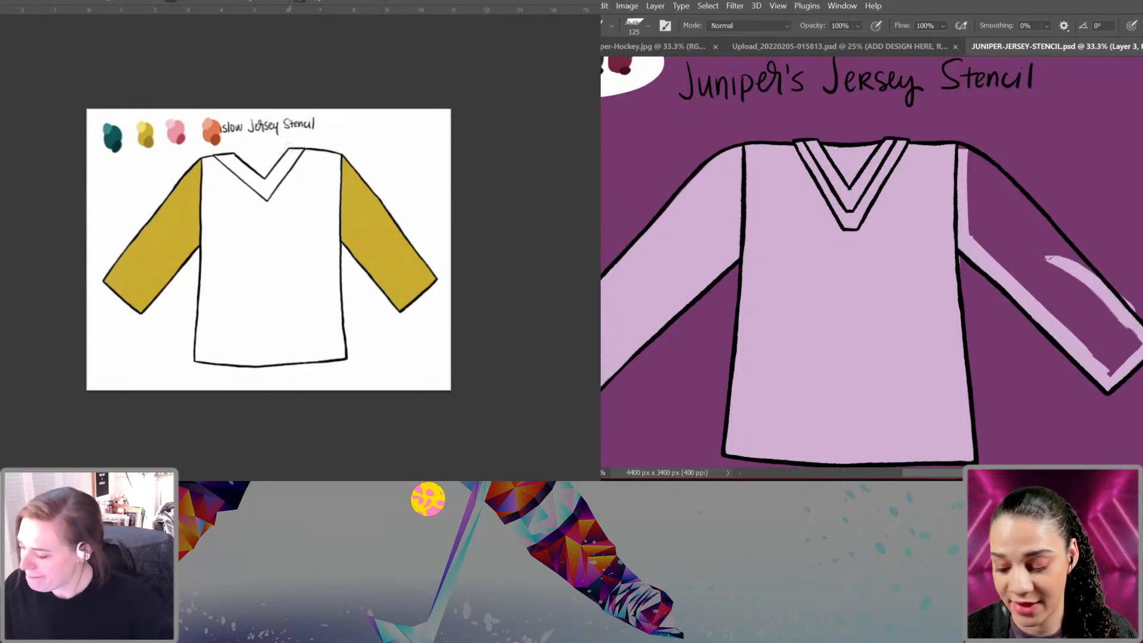
{"action": "key", "text": "ctrl+z"}
{"action": "mouse_move", "coordinate": [300, 151]}
{"action": "left_mouse_down"}
{"action": "mouse_move", "coordinate": [288, 158]}
{"action": "mouse_move", "coordinate": [298, 155]}
{"action": "left_mouse_up"}
{"action": "left_click_drag", "start_coordinate": [1111, 298], "coordinate": [1020, 201]}
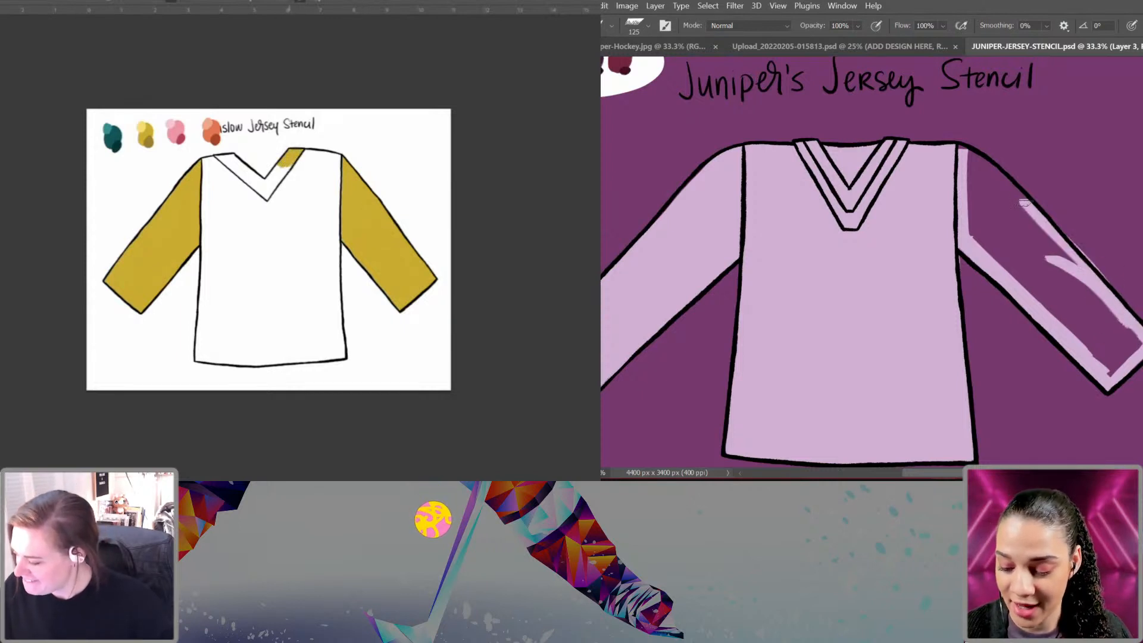
{"action": "left_click_drag", "start_coordinate": [300, 156], "coordinate": [268, 197]}
{"action": "key", "text": "ctrl+z"}
{"action": "left_click_drag", "start_coordinate": [1111, 299], "coordinate": [1018, 200]}
Step: Fill the rest of the right sleeve with light lilac, and the left side of the other jersey's collar with mustard yellow
{"action": "mouse_move", "coordinate": [266, 196]}
{"action": "left_mouse_down"}
{"action": "mouse_move", "coordinate": [274, 174]}
{"action": "mouse_move", "coordinate": [268, 189]}
{"action": "left_mouse_up"}
{"action": "left_click_drag", "start_coordinate": [950, 148], "coordinate": [1019, 194]}
{"action": "left_click_drag", "start_coordinate": [221, 156], "coordinate": [230, 164]}
{"action": "left_click_drag", "start_coordinate": [1019, 194], "coordinate": [1056, 254]}
{"action": "left_click_drag", "start_coordinate": [230, 163], "coordinate": [241, 173]}
{"action": "left_click_drag", "start_coordinate": [972, 165], "coordinate": [1000, 193]}
{"action": "left_click_drag", "start_coordinate": [234, 158], "coordinate": [266, 182]}
{"action": "left_click_drag", "start_coordinate": [1031, 237], "coordinate": [1064, 258]}
{"action": "left_click_drag", "start_coordinate": [243, 176], "coordinate": [263, 193]}
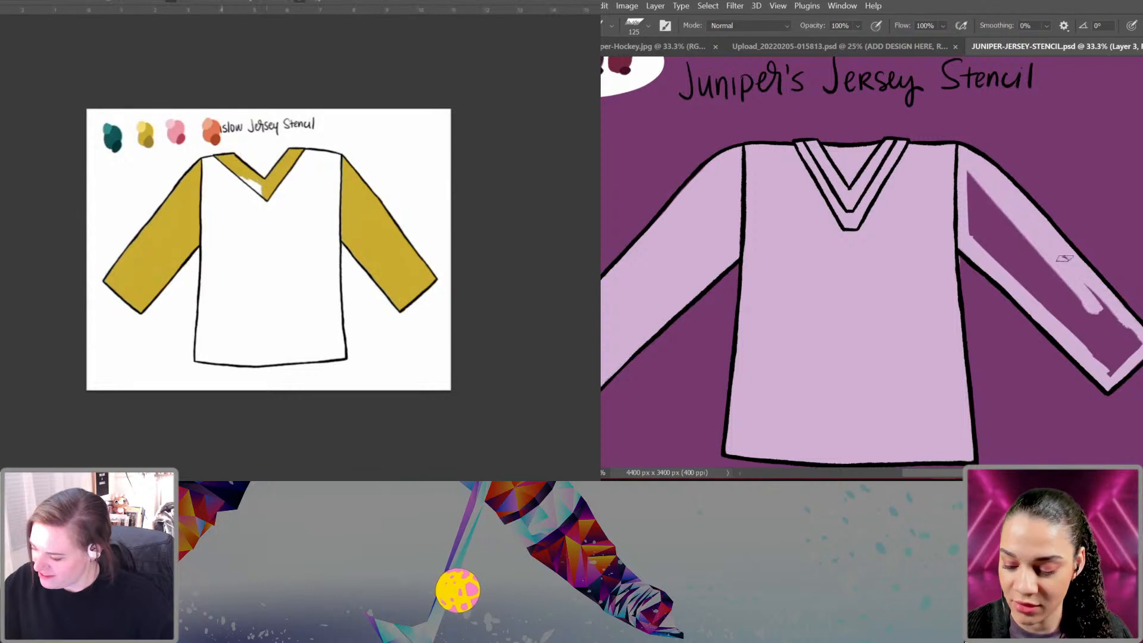
{"action": "mouse_move", "coordinate": [1064, 258]}
{"action": "left_mouse_down"}
{"action": "mouse_move", "coordinate": [1112, 321]}
{"action": "mouse_move", "coordinate": [988, 205]}
{"action": "mouse_move", "coordinate": [979, 211]}
{"action": "left_mouse_up"}
{"action": "left_click_drag", "start_coordinate": [988, 254], "coordinate": [1121, 361]}
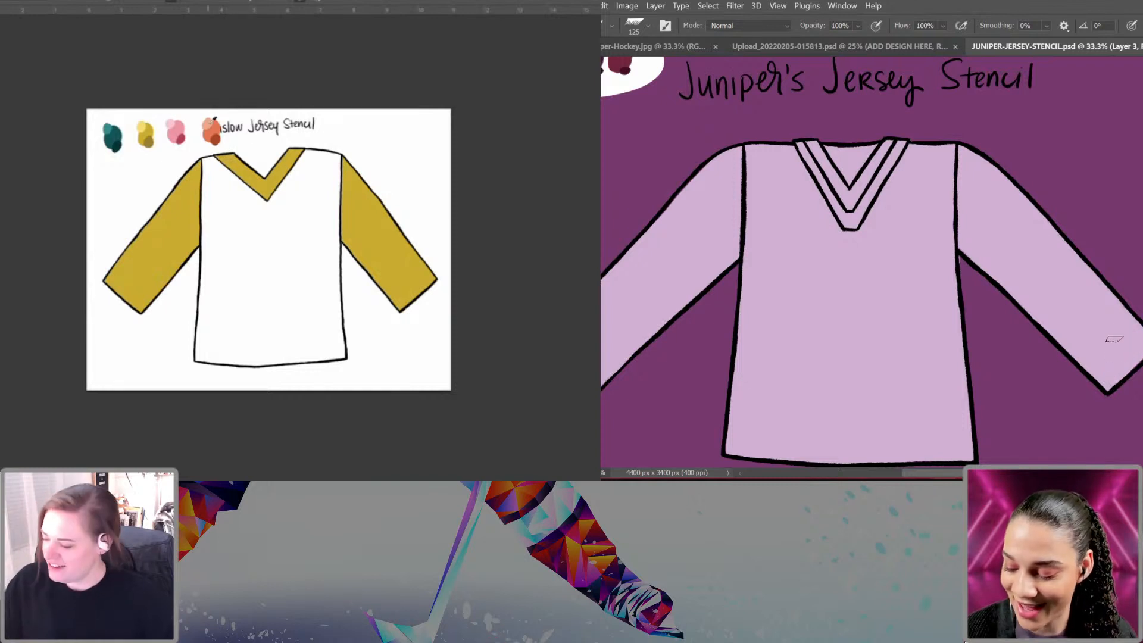
Step: Add a new layer above the lilac jersey shape and fill it with the medium purple sampled from the palette
{"action": "key", "text": "e"}
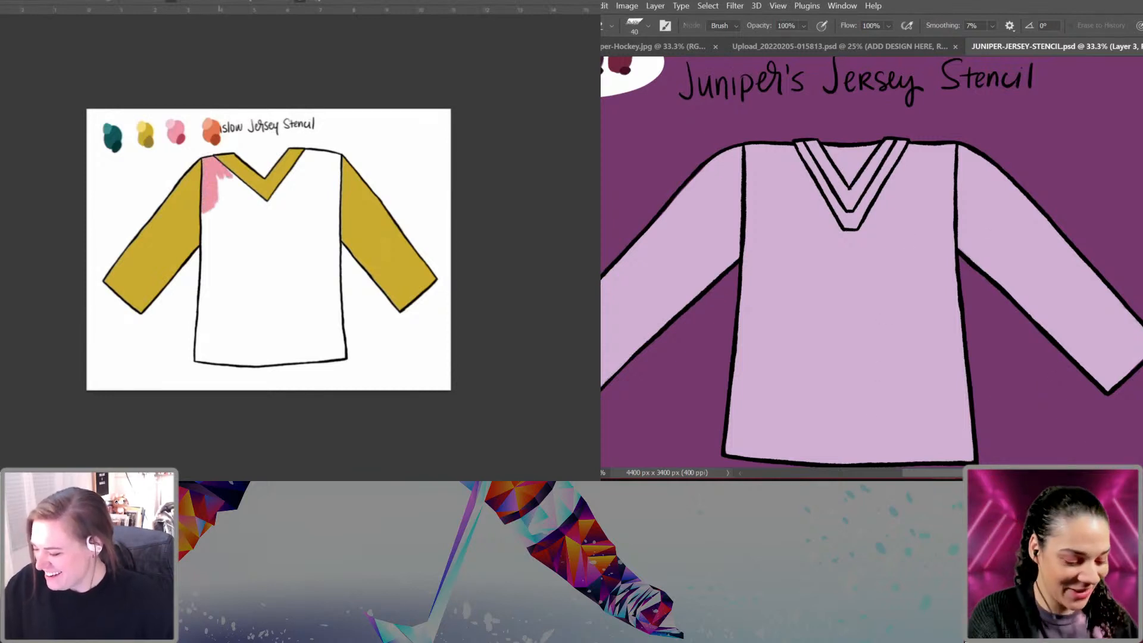
{"action": "key", "text": "ctrl+alt+shift+n"}
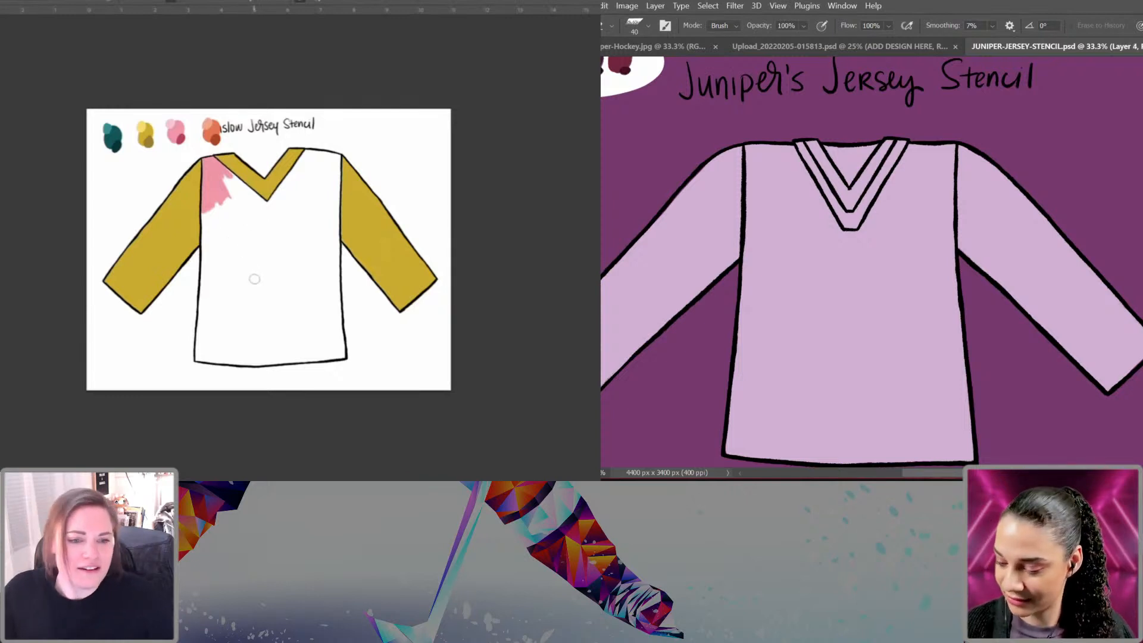
{"action": "key", "text": "ctrl+minus"}
{"action": "key", "text": "ctrl+plus"}
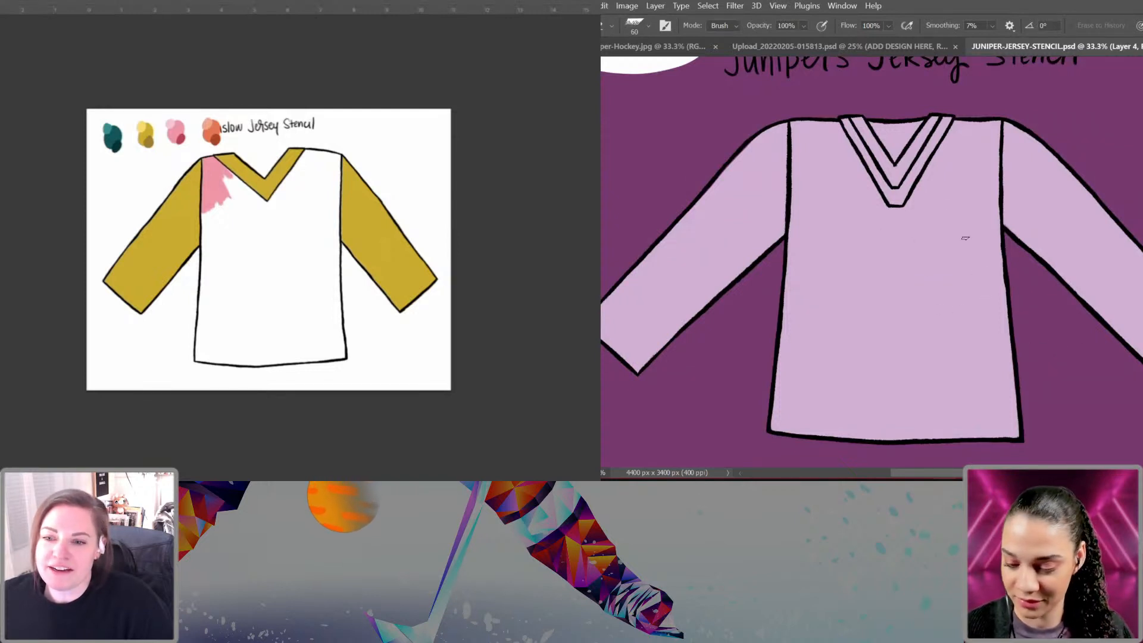
{"action": "key", "text": "ctrl+minus"}
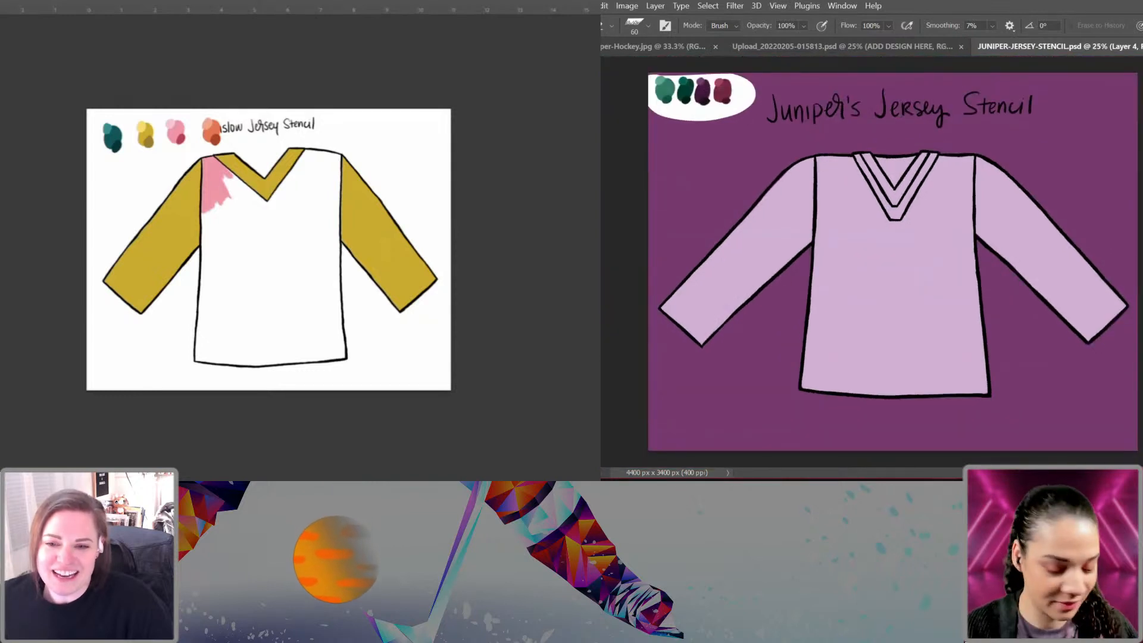
{"action": "key", "text": "b"}
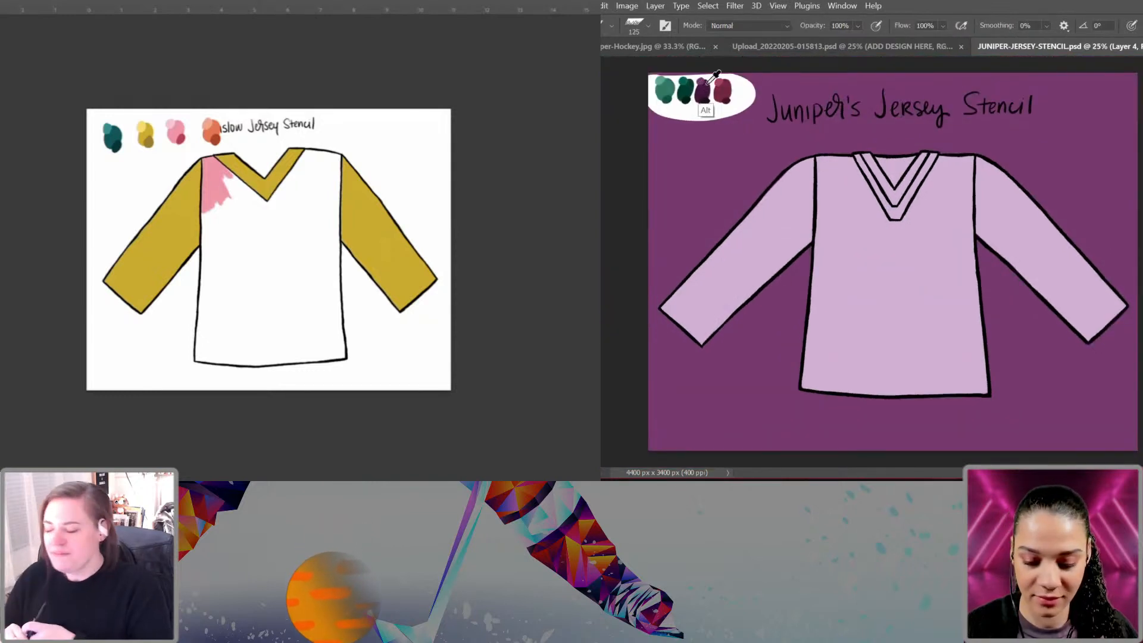
{"action": "left_click", "coordinate": [705, 87], "text": "alt"}
{"action": "key", "text": "g"}
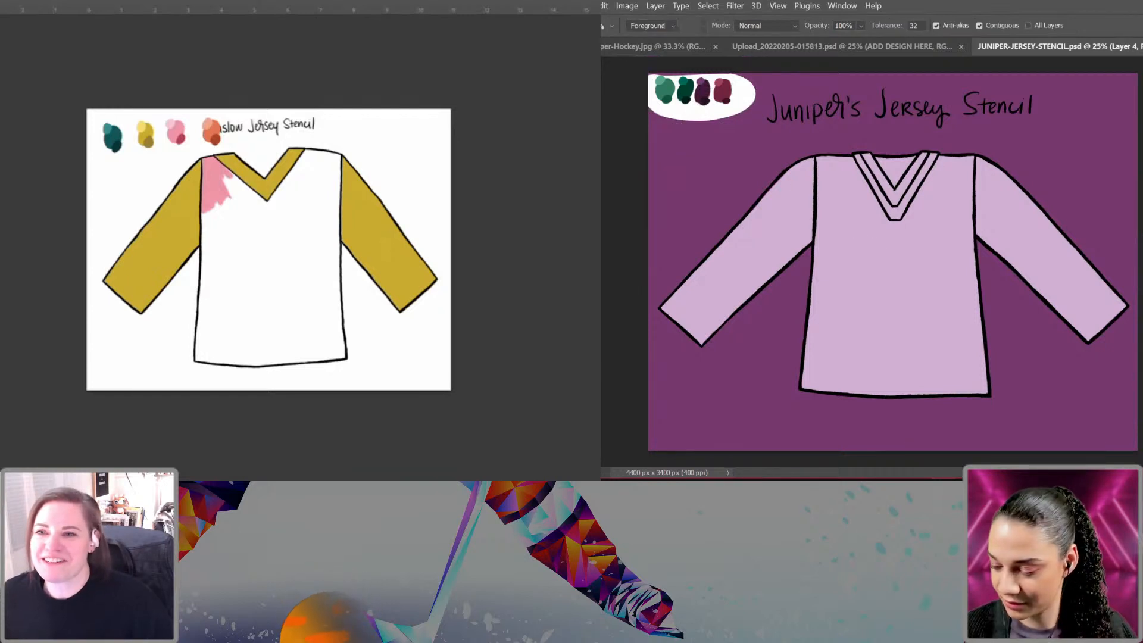
{"action": "left_click", "coordinate": [899, 291]}
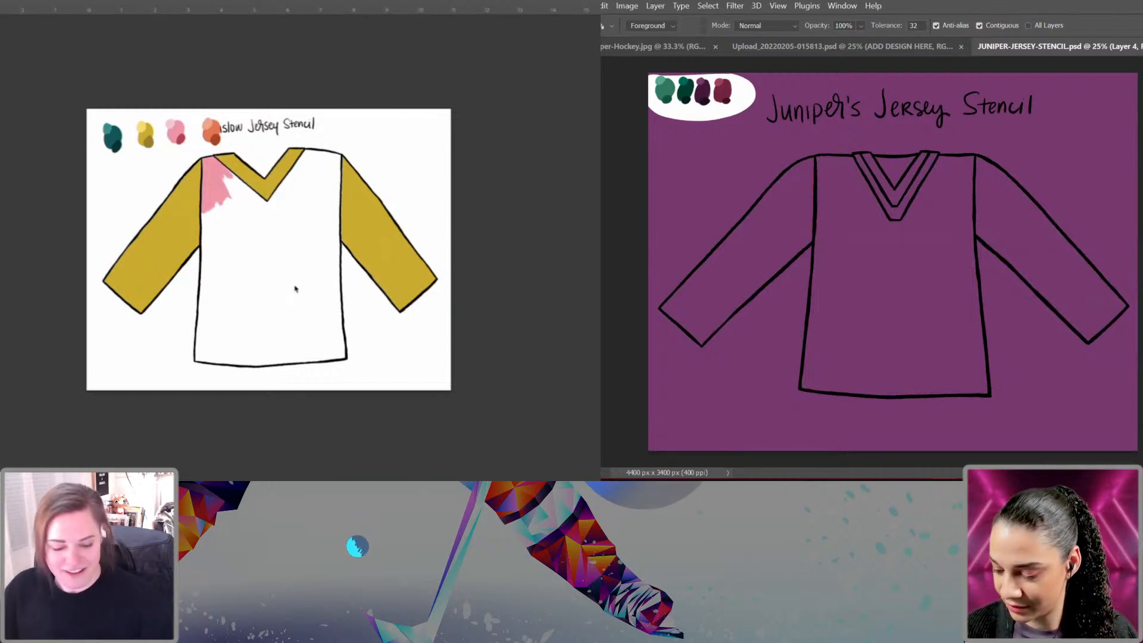
Step: Clip the purple fill layer to the light lilac jersey layer beneath it
{"action": "key", "text": "ctrl+plus"}
{"action": "key", "text": "ctrl+plus"}
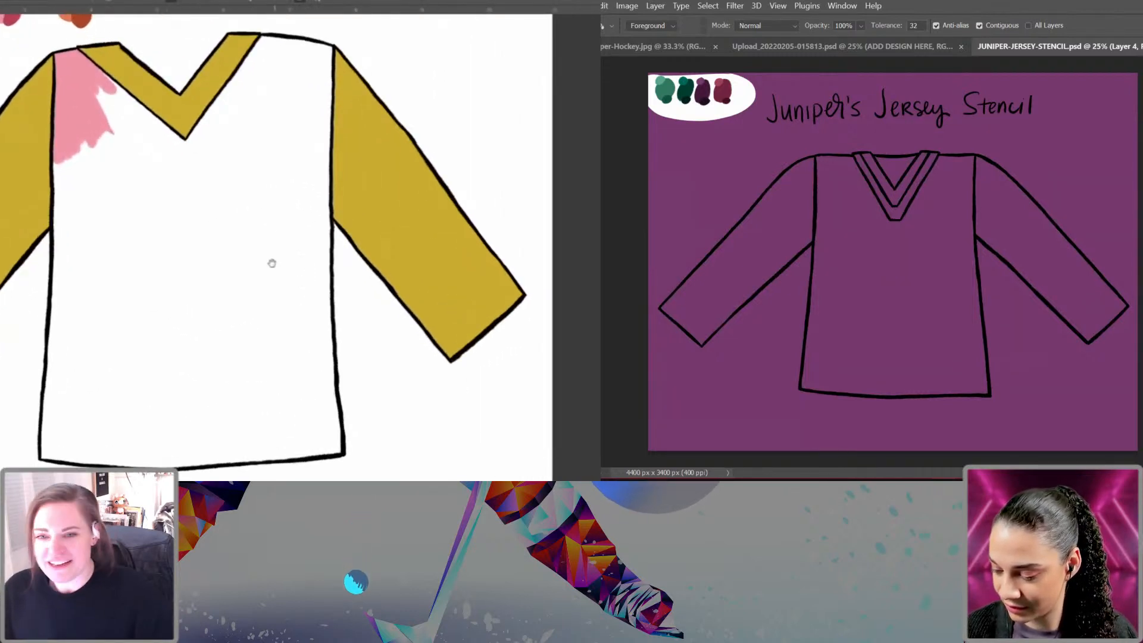
{"action": "left_click_drag", "start_coordinate": [244, 243], "coordinate": [293, 291]}
{"action": "left_click", "coordinate": [986, 421], "text": "alt"}
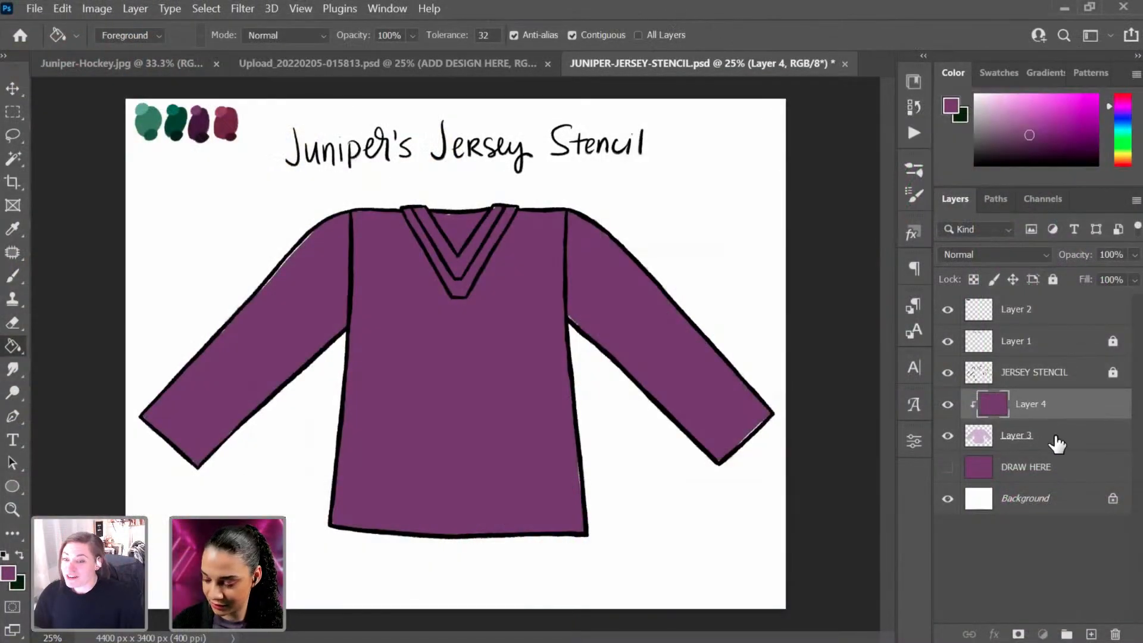
Step: Sample the light lilac from the base jersey layer and touch up that layer's sleeve edges with a size 70 brush
{"action": "left_click", "coordinate": [1055, 439]}
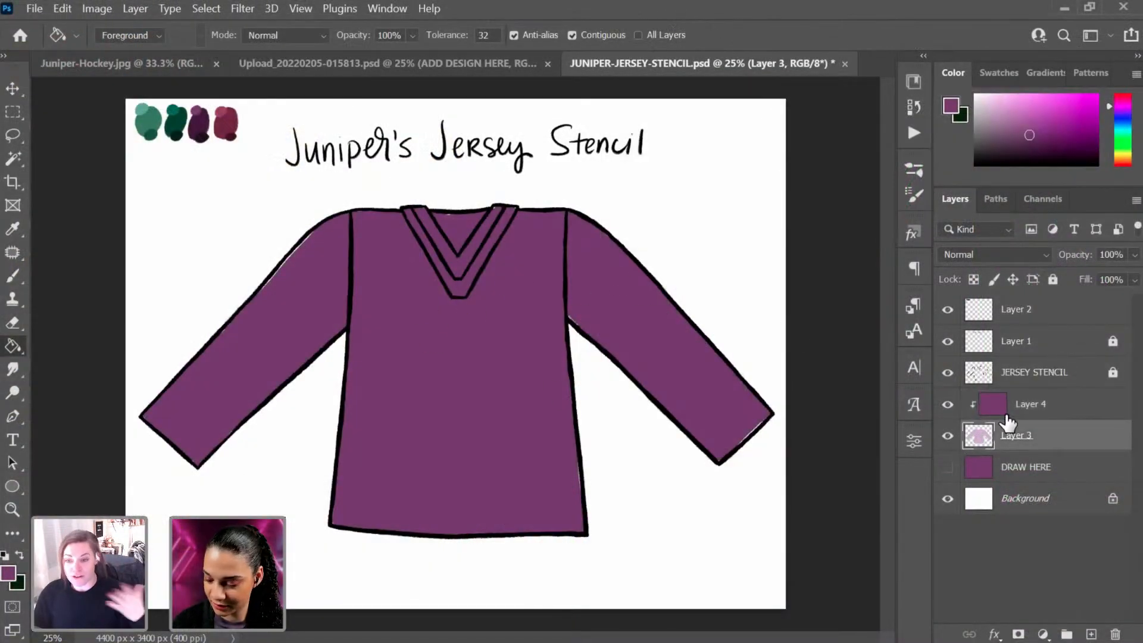
{"action": "left_click", "coordinate": [948, 404]}
{"action": "left_click", "coordinate": [396, 286], "text": "alt"}
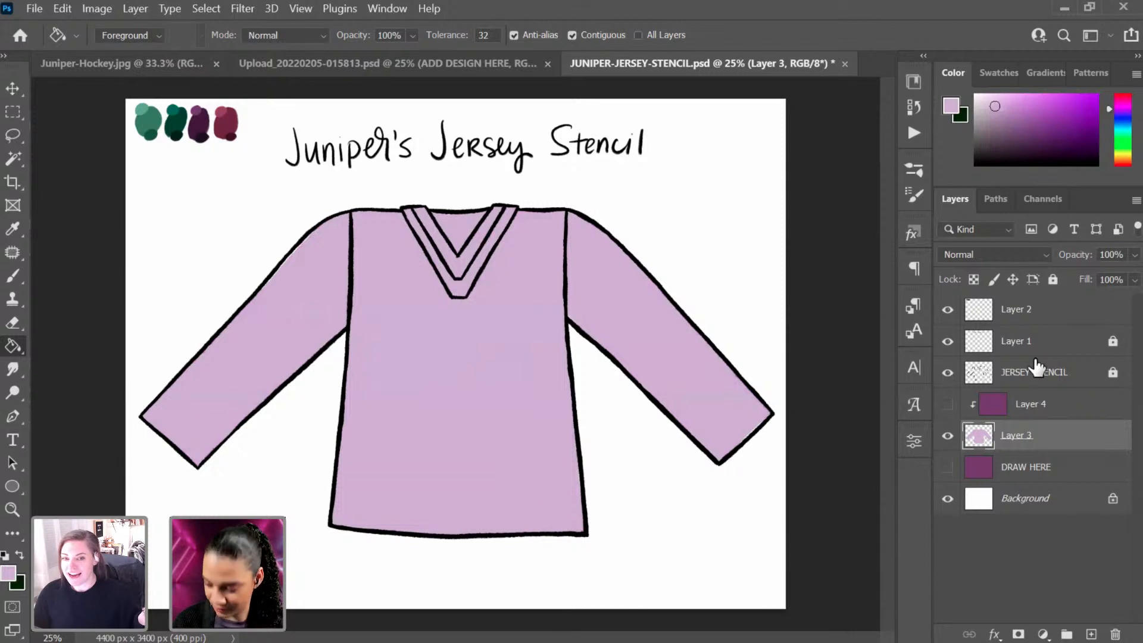
{"action": "left_click", "coordinate": [948, 405]}
{"action": "left_click", "coordinate": [1064, 412]}
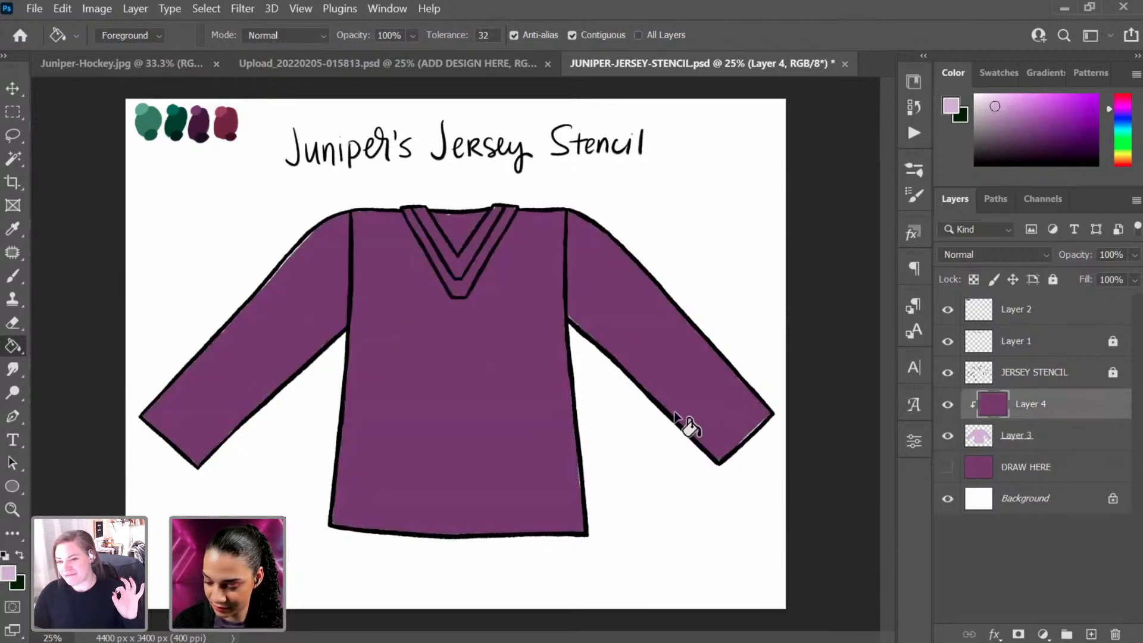
{"action": "key", "text": "b"}
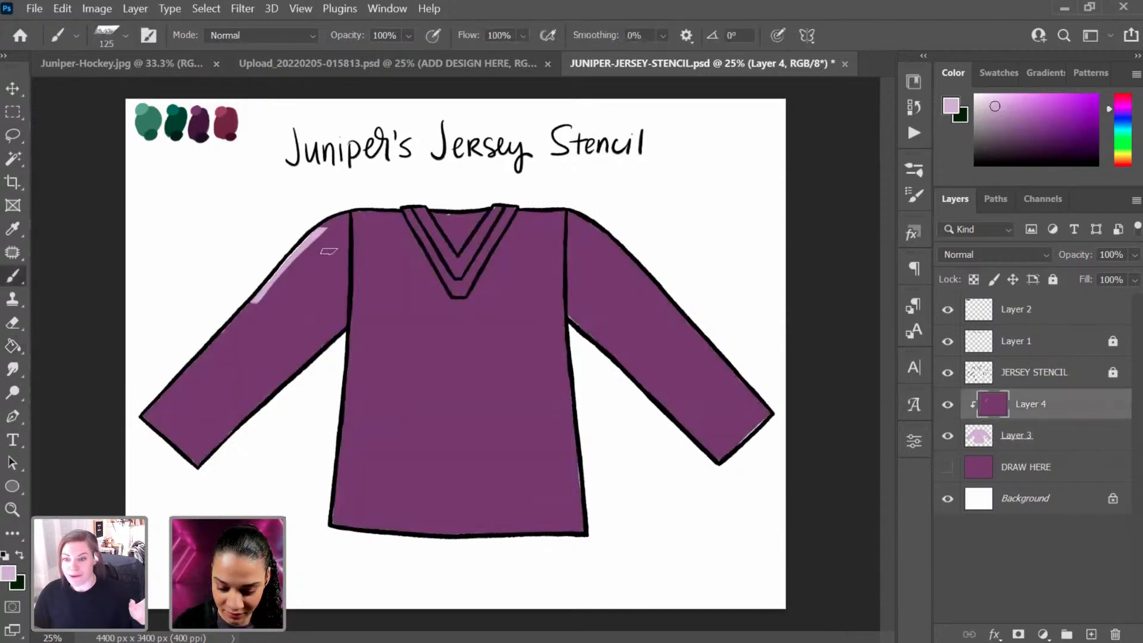
{"action": "left_click", "coordinate": [1087, 443]}
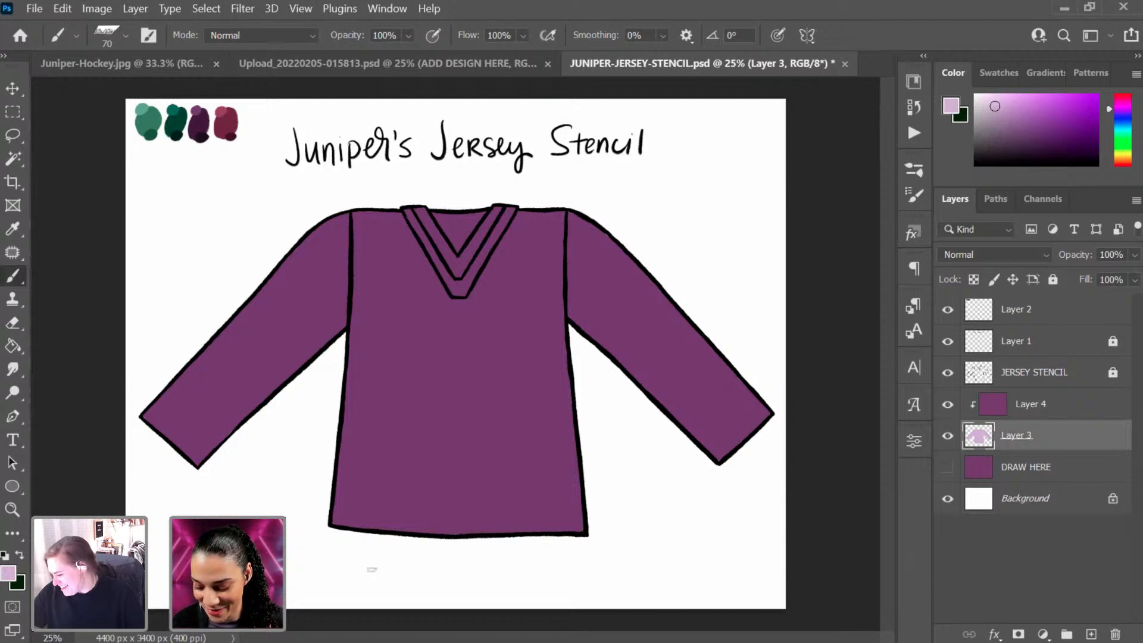
Step: Add a new layer above the purple fill layer and make it a clipping mask on the jersey shape
{"action": "left_click", "coordinate": [1080, 414]}
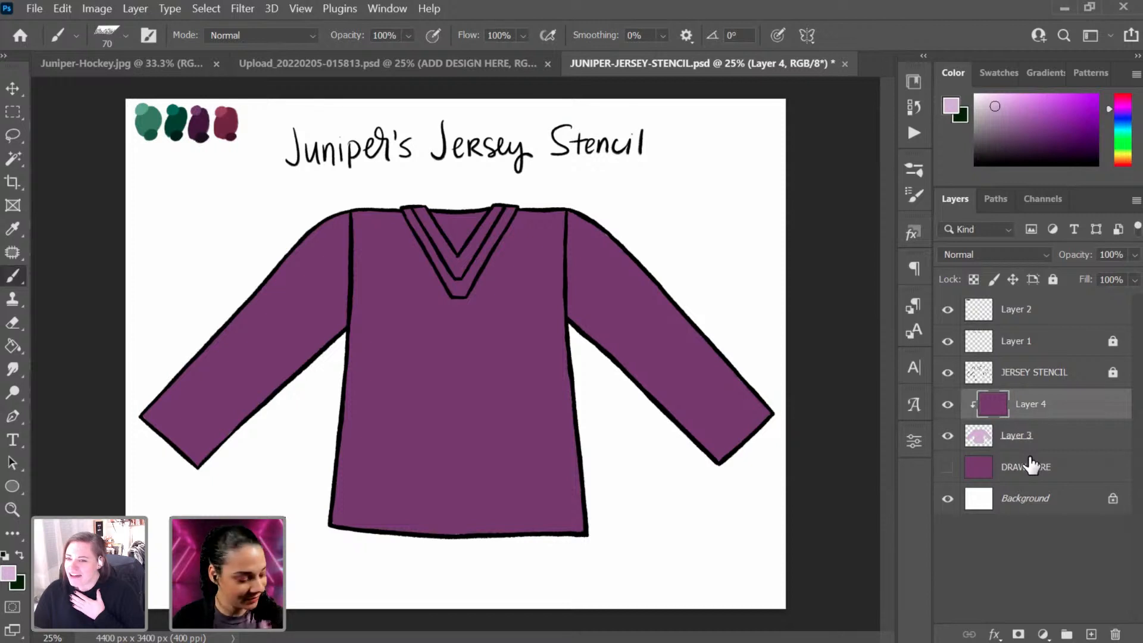
{"action": "key", "text": "ctrl+shift+alt+n"}
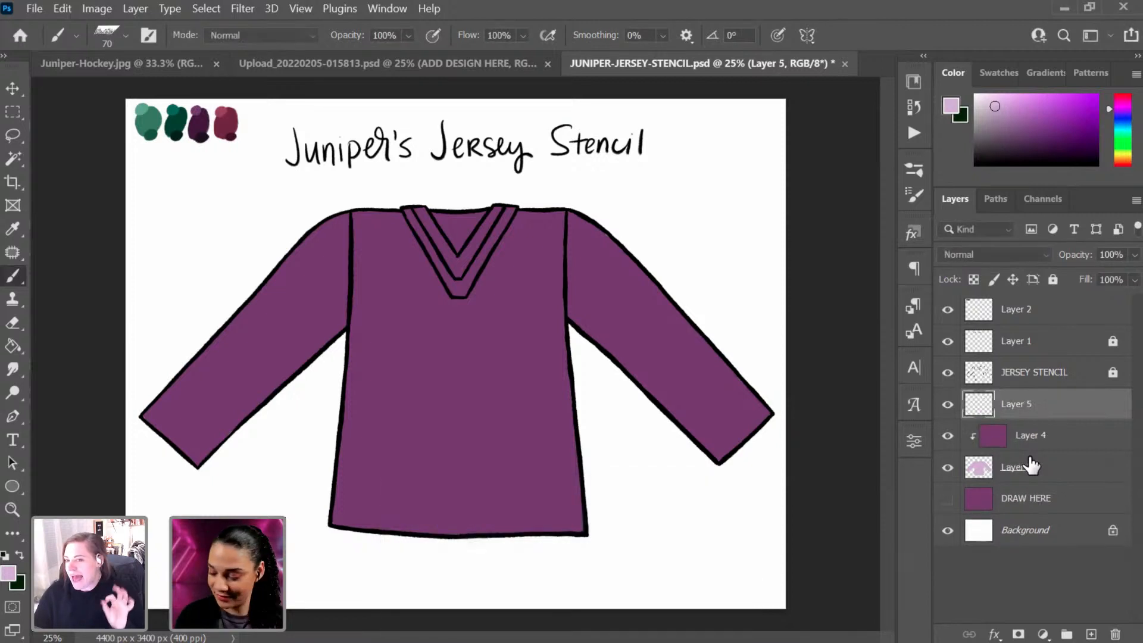
{"action": "right_click", "coordinate": [1075, 404]}
{"action": "left_click", "coordinate": [916, 388]}
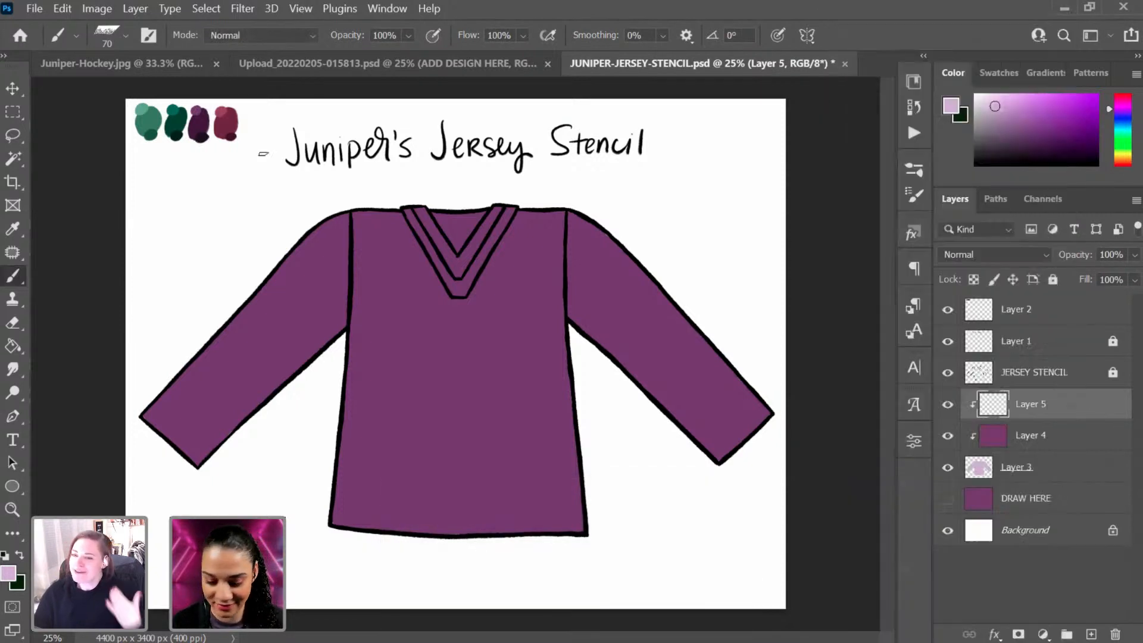
Step: Sample the darkest purple from the palette and paint the right sleeve's cuff area with a size 150 brush
{"action": "left_click", "coordinate": [204, 135], "text": "alt"}
{"action": "key", "text": "bracketright"}
{"action": "key", "text": "bracketright"}
{"action": "key", "text": "bracketright"}
{"action": "key", "text": "bracketright"}
{"action": "key", "text": "bracketright"}
{"action": "key", "text": "bracketright"}
{"action": "key", "text": "bracketright"}
{"action": "key", "text": "bracketright"}
{"action": "key", "text": "bracketright"}
{"action": "key", "text": "bracketright"}
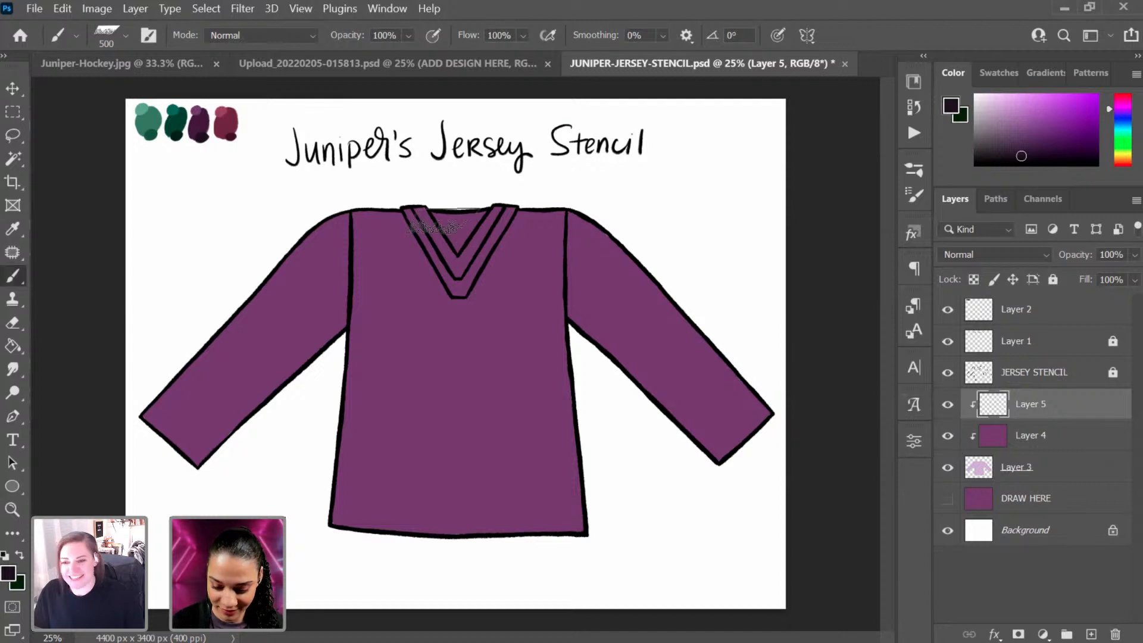
{"action": "key", "text": "bracketleft"}
{"action": "key", "text": "bracketleft"}
{"action": "key", "text": "bracketleft"}
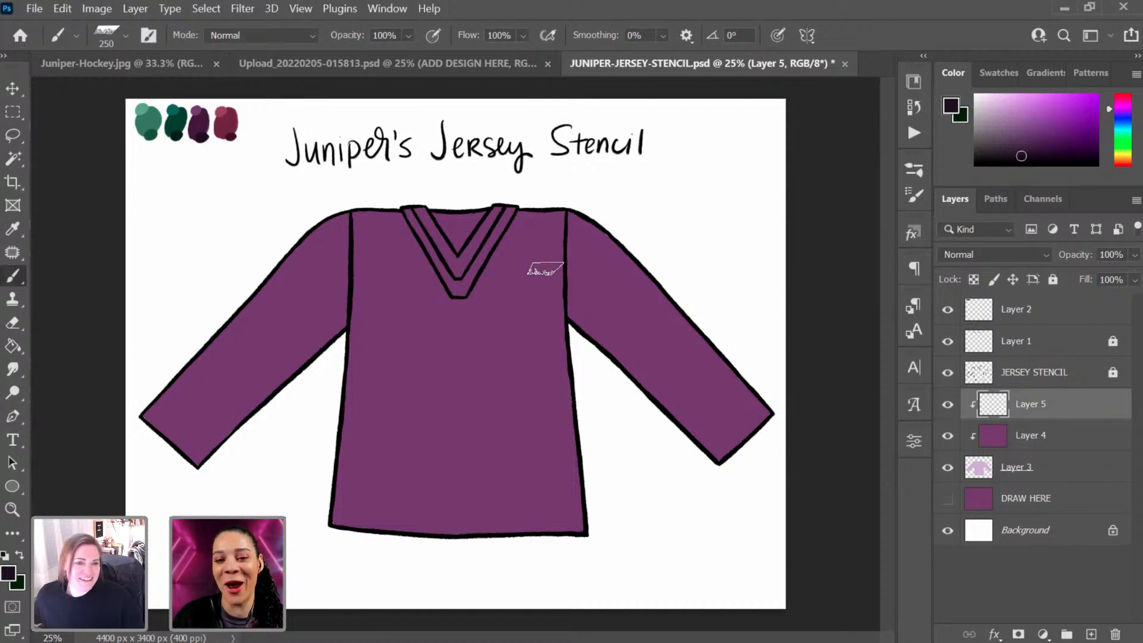
{"action": "key", "text": "bracketleft"}
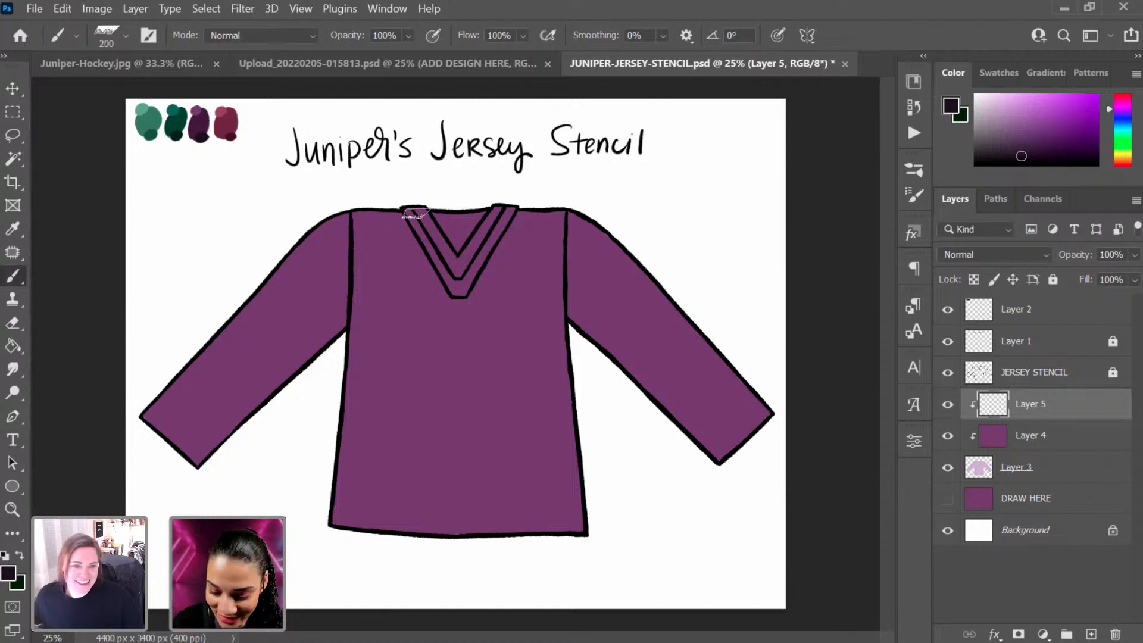
{"action": "key", "text": "bracketleft"}
{"action": "key", "text": "bracketleft"}
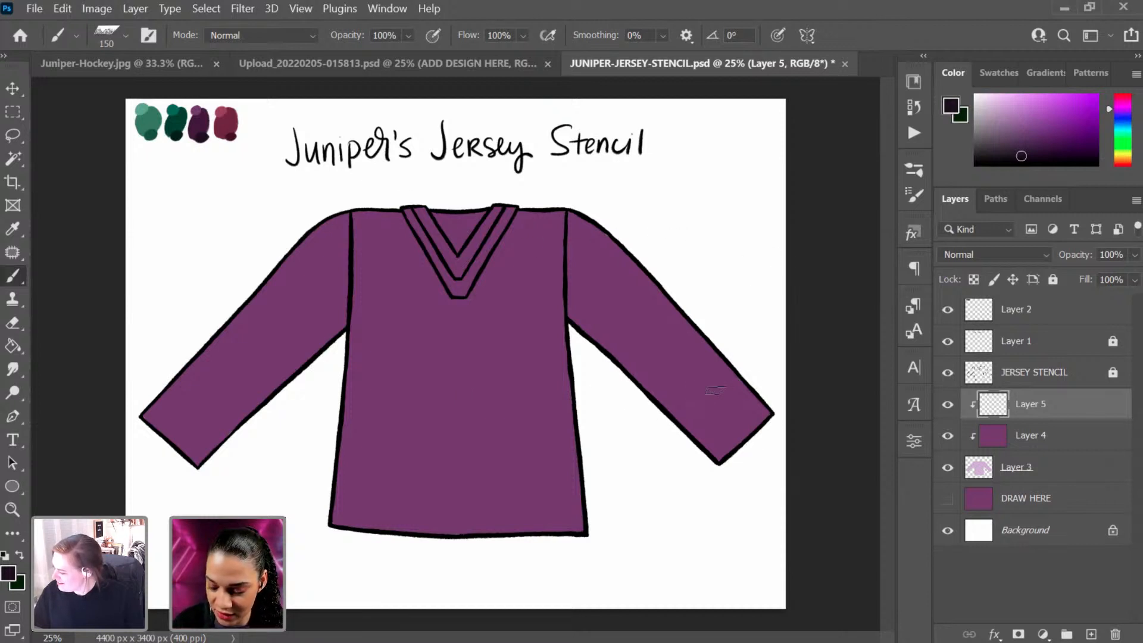
{"action": "mouse_move", "coordinate": [723, 333]}
{"action": "left_mouse_down"}
{"action": "mouse_move", "coordinate": [703, 462]}
{"action": "mouse_move", "coordinate": [725, 357]}
{"action": "mouse_move", "coordinate": [740, 351]}
{"action": "mouse_move", "coordinate": [750, 408]}
{"action": "mouse_move", "coordinate": [740, 361]}
{"action": "left_mouse_up"}
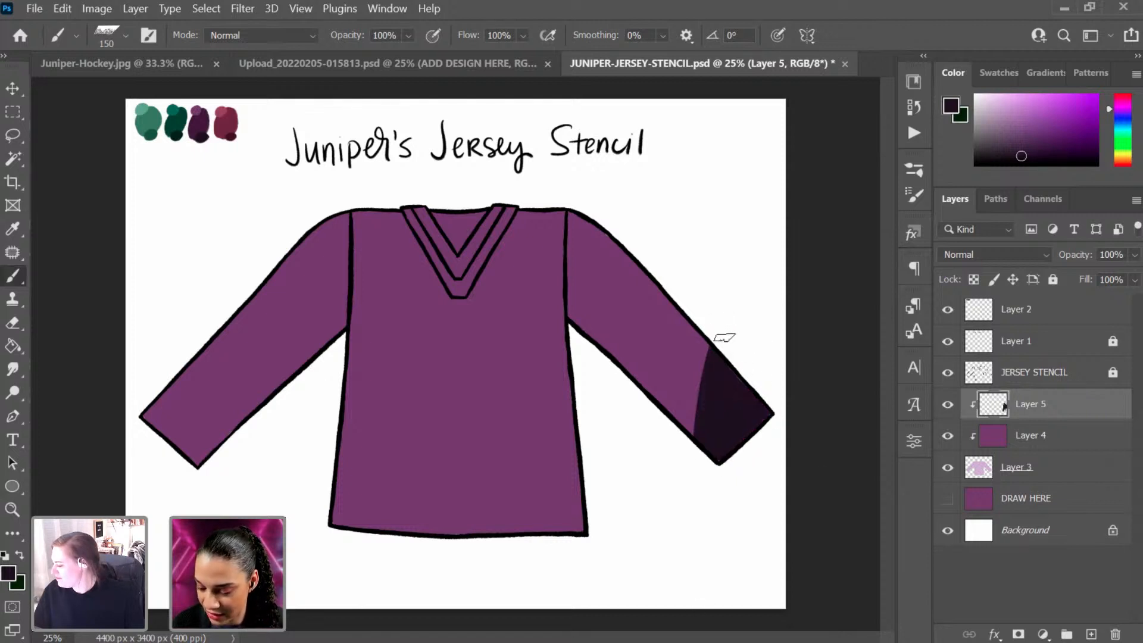
Step: Paint the top of the right sleeve at the shoulder dark purple and trim its lower edge to a clean diagonal with the eraser
{"action": "left_click_drag", "start_coordinate": [615, 236], "coordinate": [577, 305]}
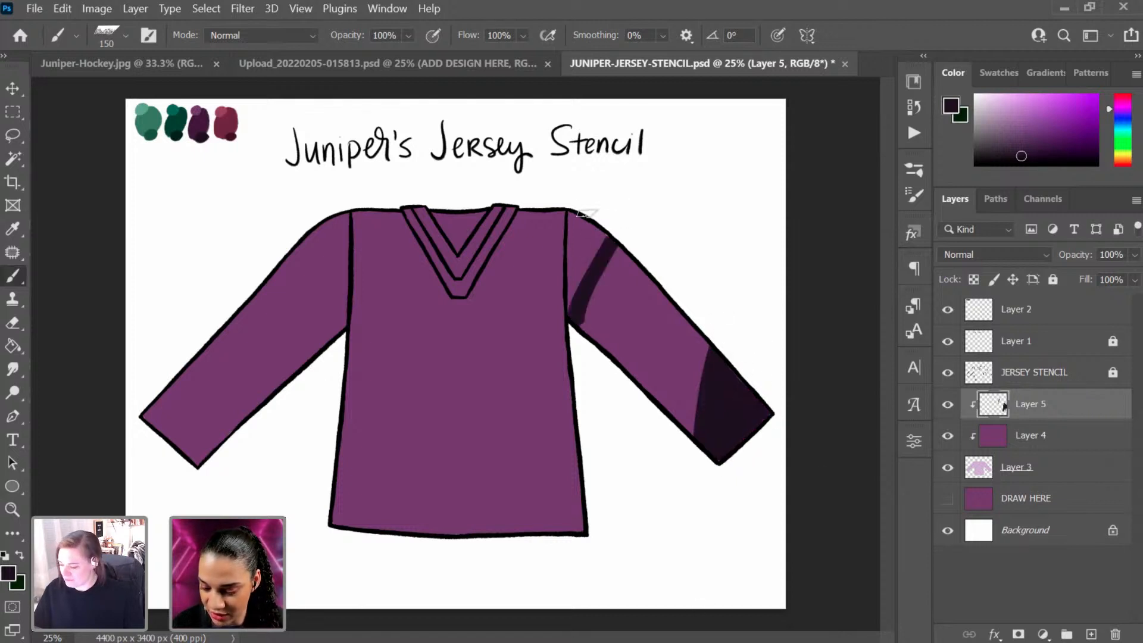
{"action": "mouse_move", "coordinate": [588, 214]}
{"action": "left_mouse_down"}
{"action": "mouse_move", "coordinate": [577, 258]}
{"action": "mouse_move", "coordinate": [578, 197]}
{"action": "mouse_move", "coordinate": [572, 290]}
{"action": "mouse_move", "coordinate": [597, 240]}
{"action": "left_mouse_up"}
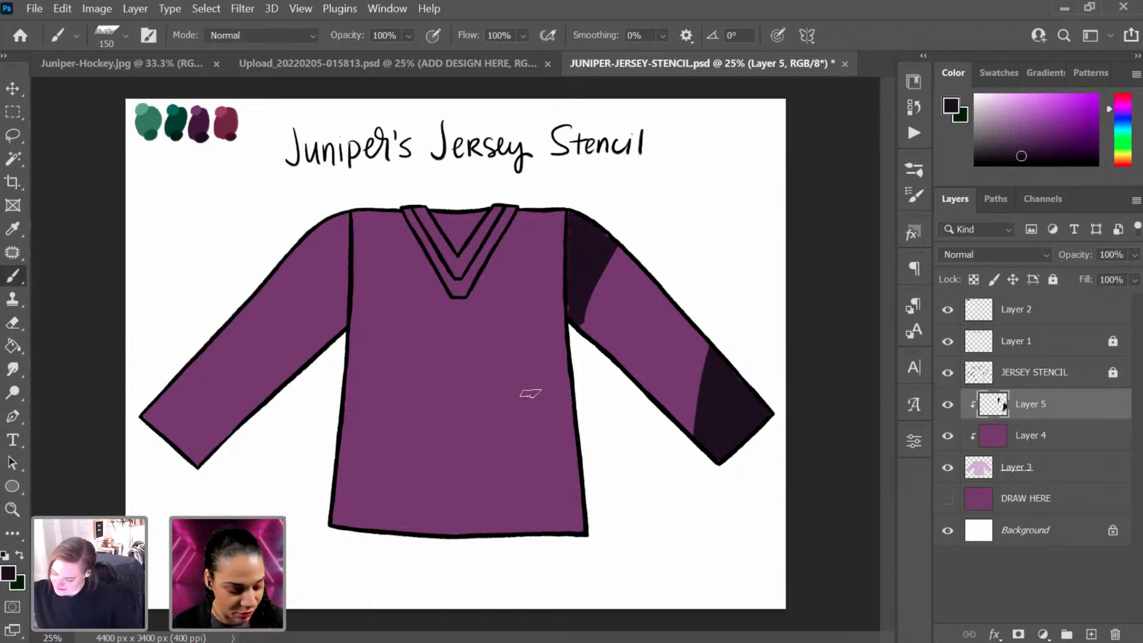
{"action": "key", "text": "bracketleft"}
{"action": "key", "text": "bracketleft"}
{"action": "key", "text": "bracketleft"}
{"action": "key", "text": "bracketleft"}
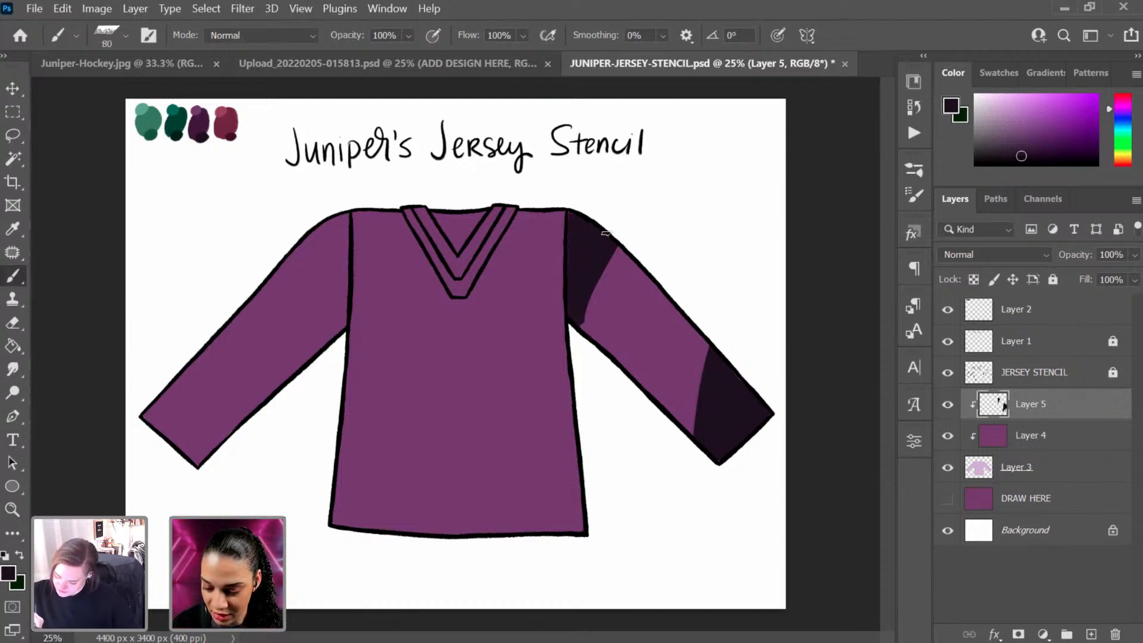
{"action": "key", "text": "e"}
{"action": "mouse_move", "coordinate": [631, 224]}
{"action": "left_mouse_down"}
{"action": "mouse_move", "coordinate": [595, 309]}
{"action": "mouse_move", "coordinate": [585, 305]}
{"action": "left_mouse_up"}
{"action": "left_click_drag", "start_coordinate": [618, 224], "coordinate": [587, 285]}
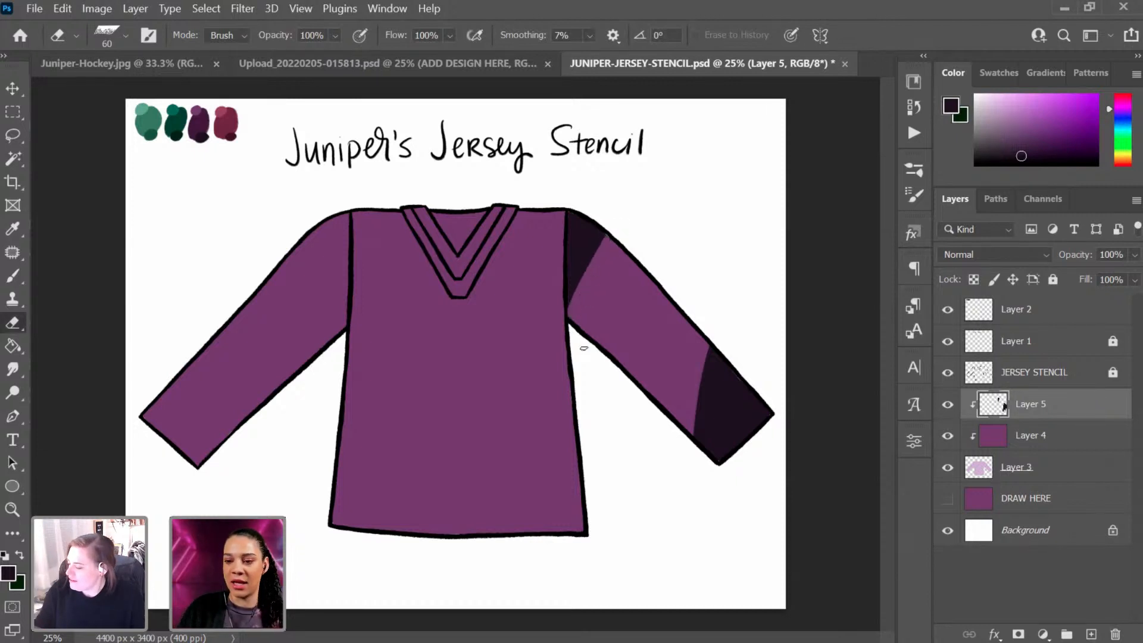
Step: Paint the lower right corner of the jersey body dark purple with a size 300 brush
{"action": "key", "text": "b"}
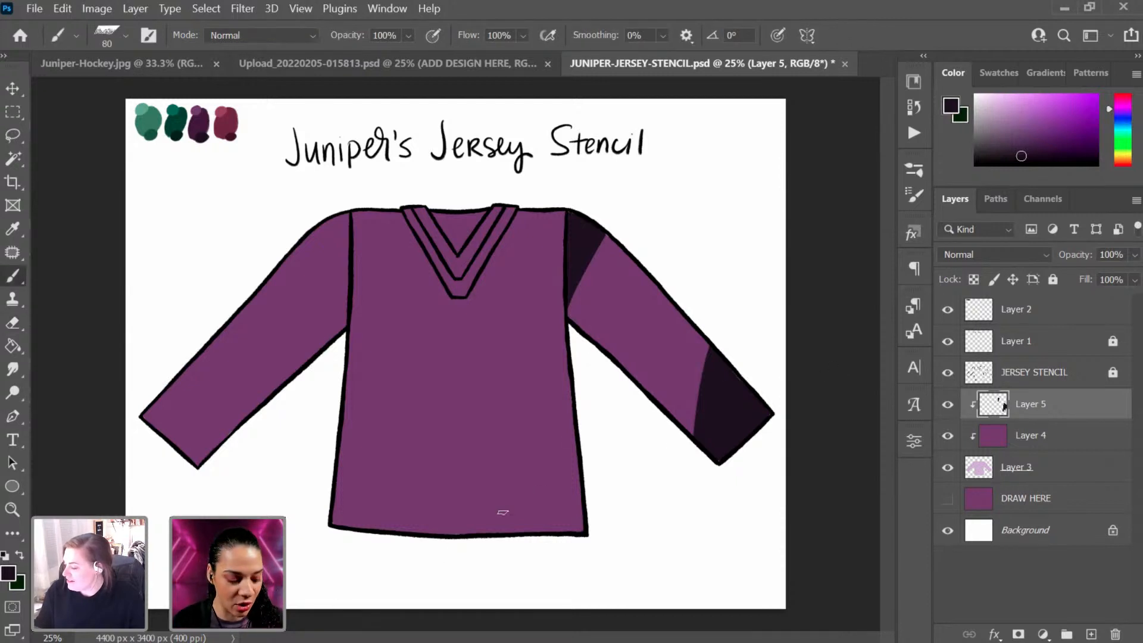
{"action": "key", "text": "bracketright"}
{"action": "key", "text": "bracketright"}
{"action": "key", "text": "bracketright"}
{"action": "key", "text": "bracketright"}
{"action": "key", "text": "bracketright"}
{"action": "key", "text": "bracketright"}
{"action": "key", "text": "bracketright"}
{"action": "key", "text": "bracketright"}
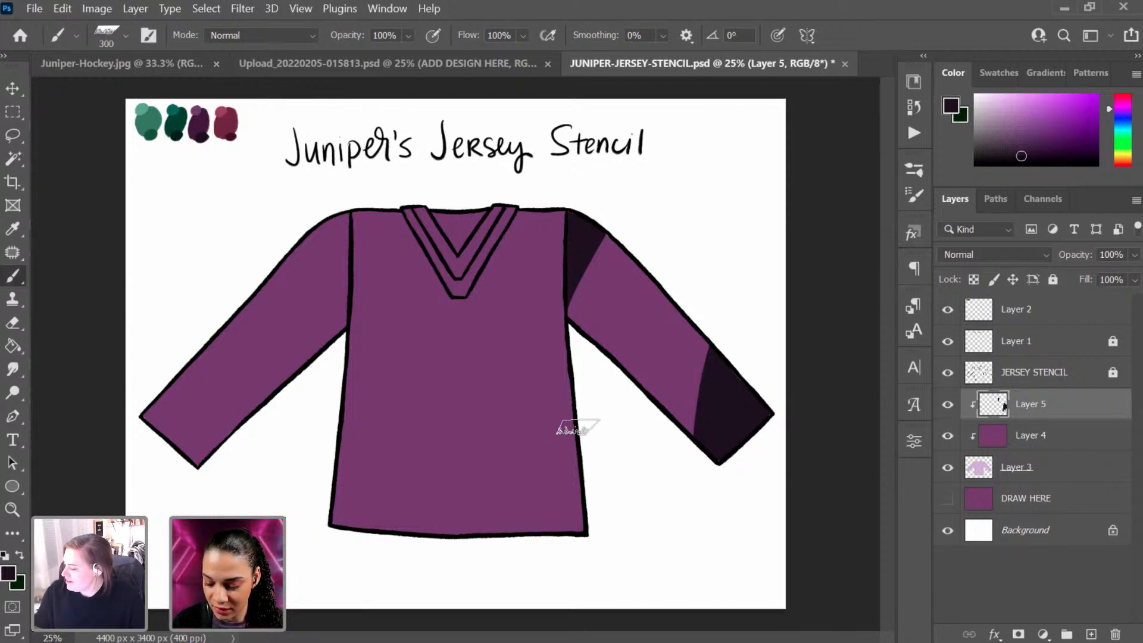
{"action": "left_click_drag", "start_coordinate": [568, 377], "coordinate": [535, 574]}
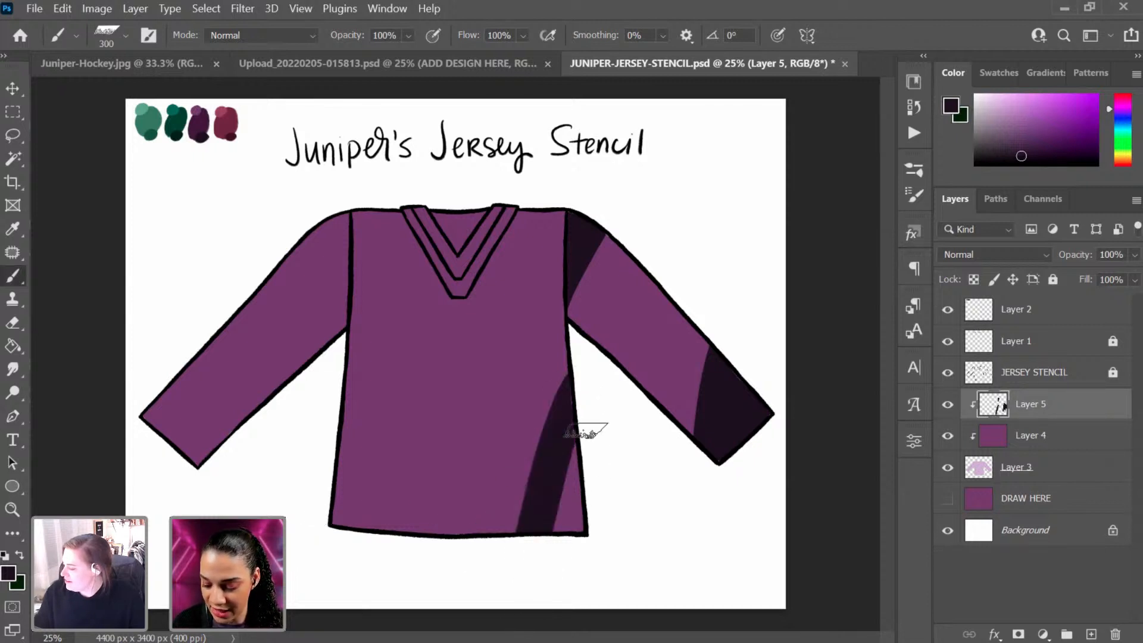
{"action": "mouse_move", "coordinate": [598, 637]}
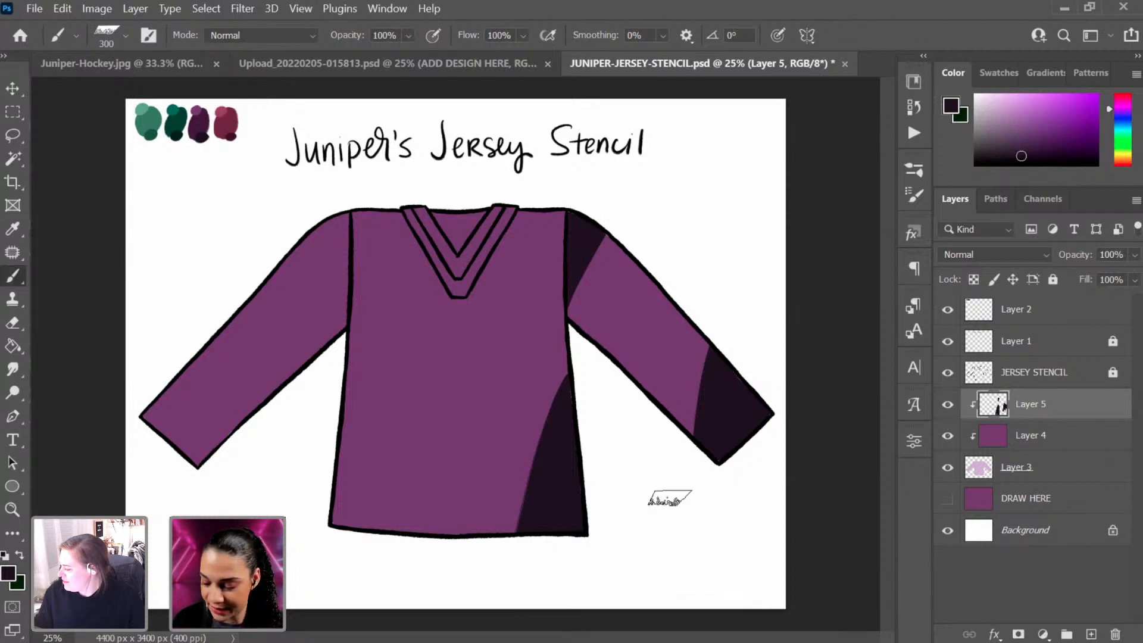
Step: Widen the body's dark corner into a straighter diagonal wedge with a smaller brush, down to size 150
{"action": "key", "text": "bracketleft"}
{"action": "key", "text": "bracketleft"}
{"action": "key", "text": "bracketleft"}
{"action": "key", "text": "bracketleft"}
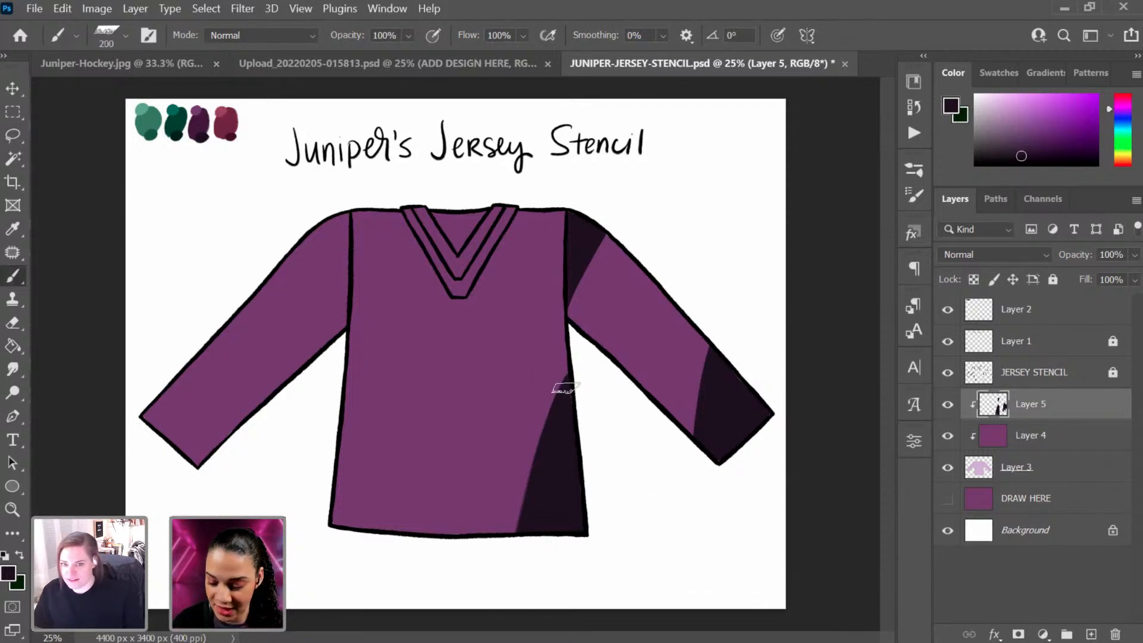
{"action": "left_click_drag", "start_coordinate": [574, 363], "coordinate": [471, 595]}
{"action": "left_click_drag", "start_coordinate": [574, 411], "coordinate": [514, 526]}
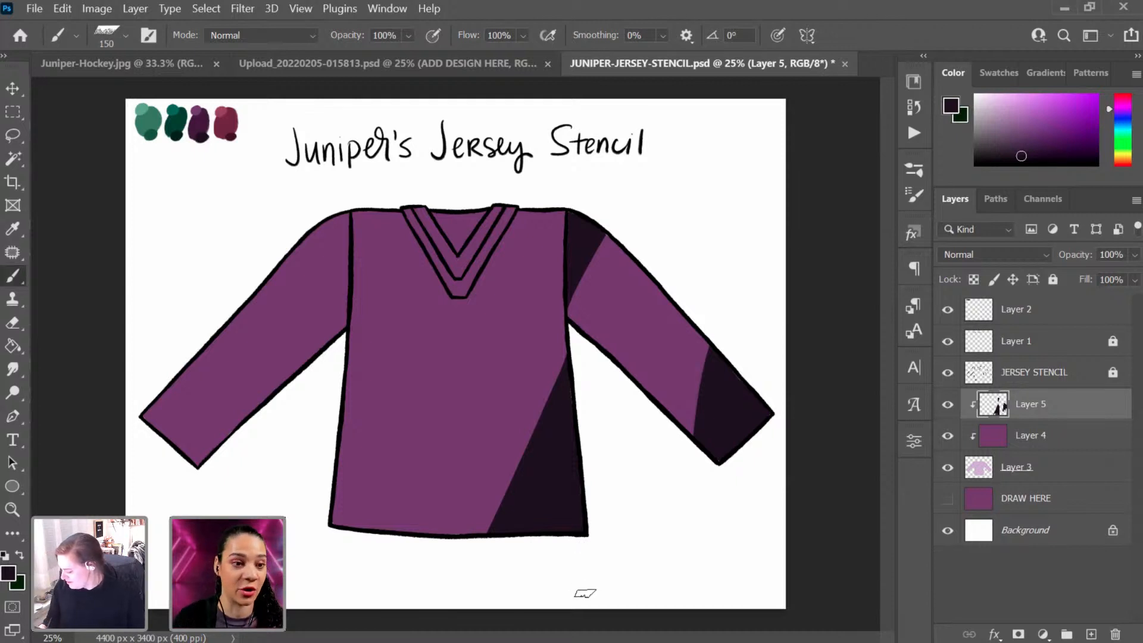
Step: Straighten the diagonal edges of the body's dark wedge and the right cuff with a size 60 eraser
{"action": "key", "text": "e"}
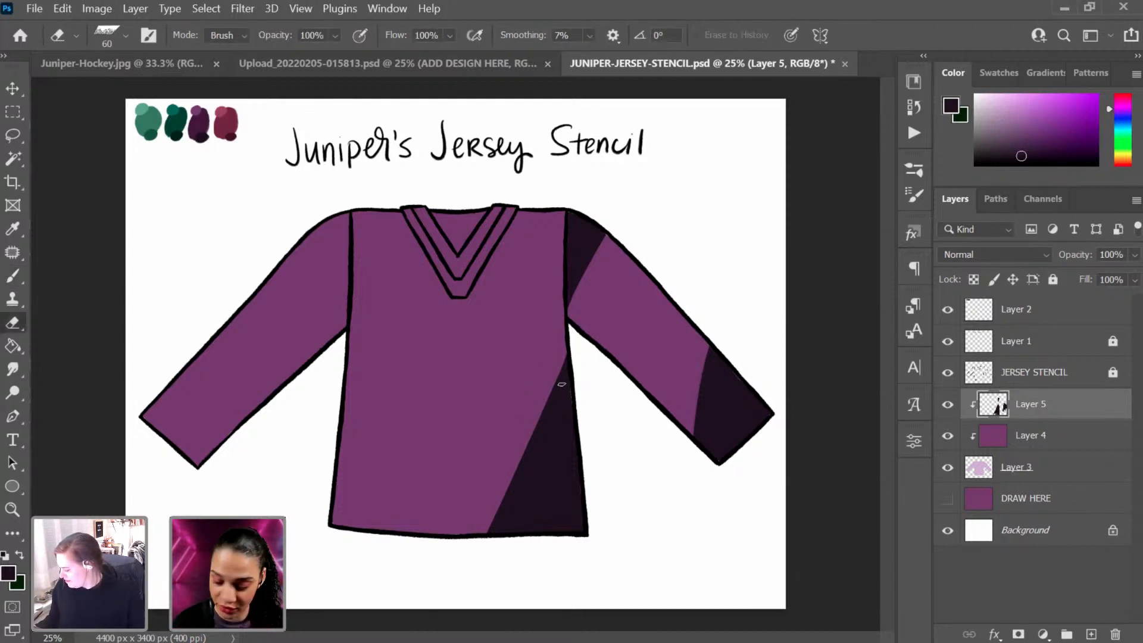
{"action": "left_click_drag", "start_coordinate": [568, 356], "coordinate": [538, 445]}
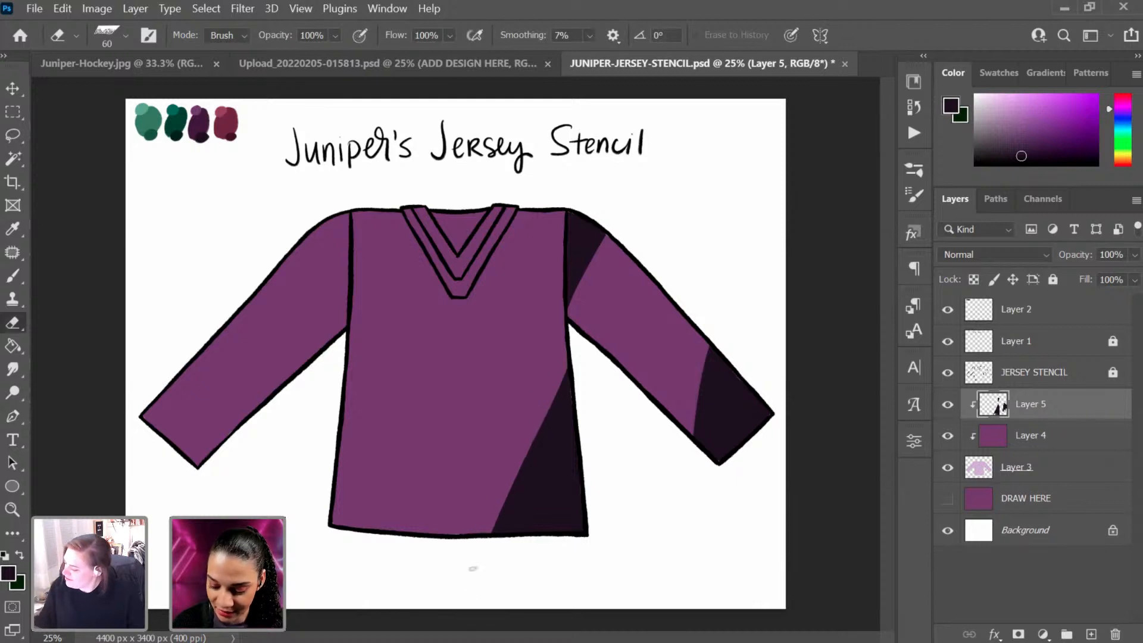
{"action": "left_click_drag", "start_coordinate": [559, 374], "coordinate": [468, 568]}
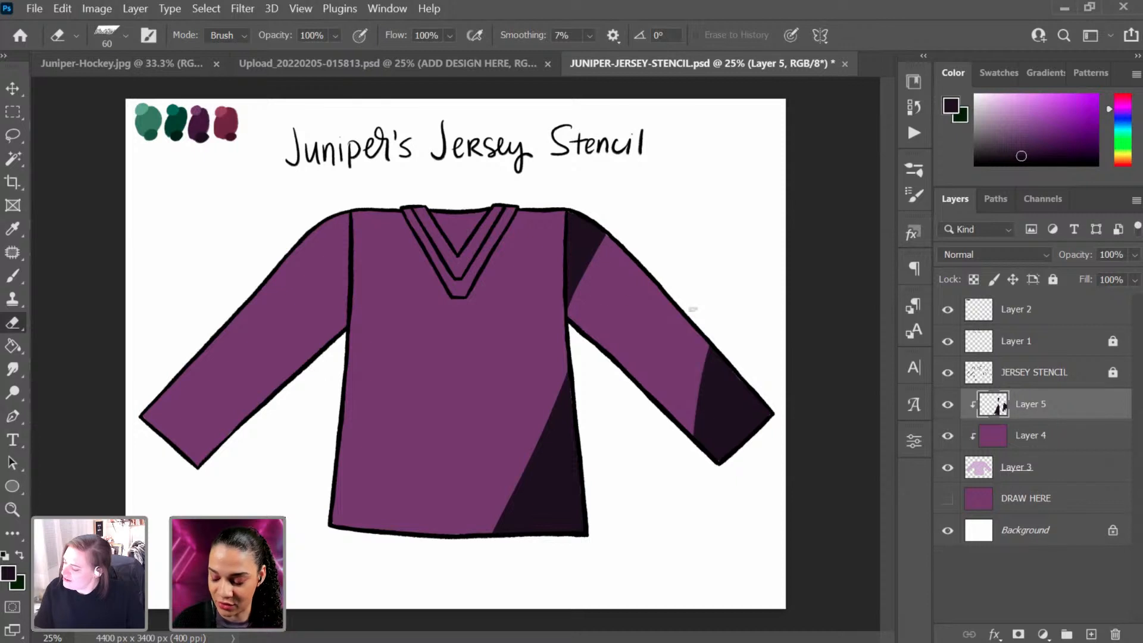
{"action": "left_click_drag", "start_coordinate": [701, 347], "coordinate": [686, 474]}
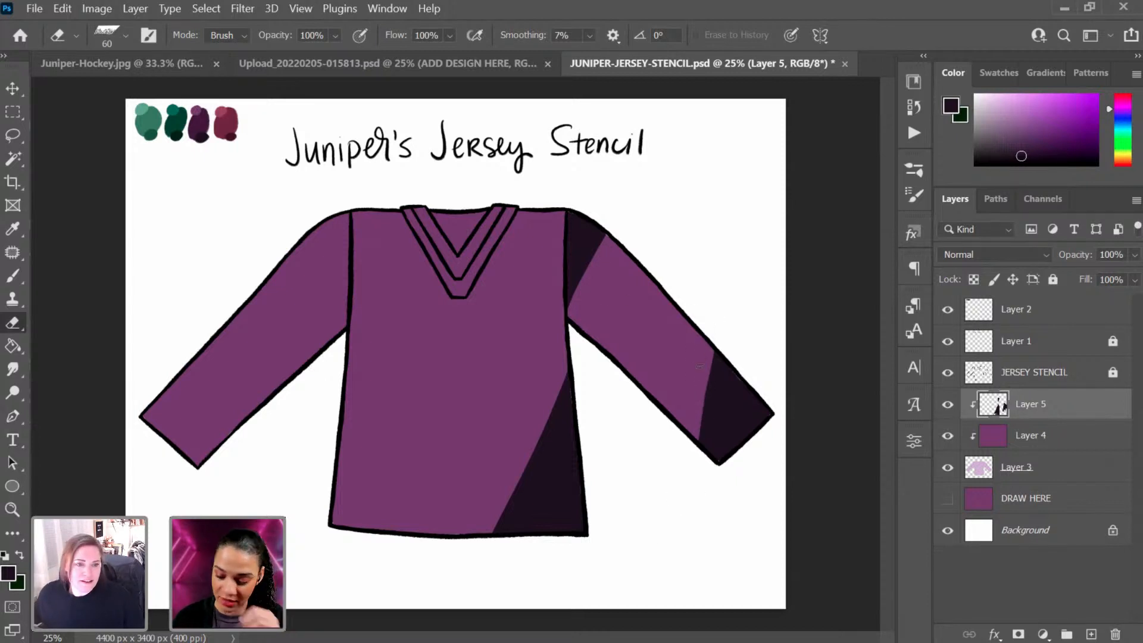
{"action": "left_click_drag", "start_coordinate": [708, 353], "coordinate": [686, 497]}
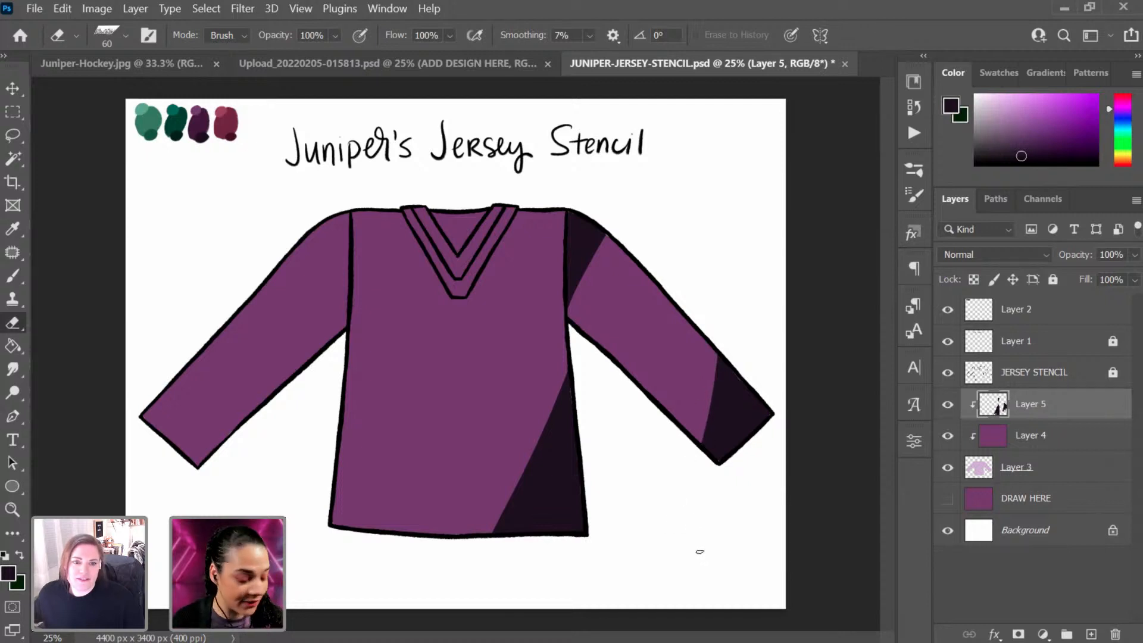
{"action": "key", "text": "b"}
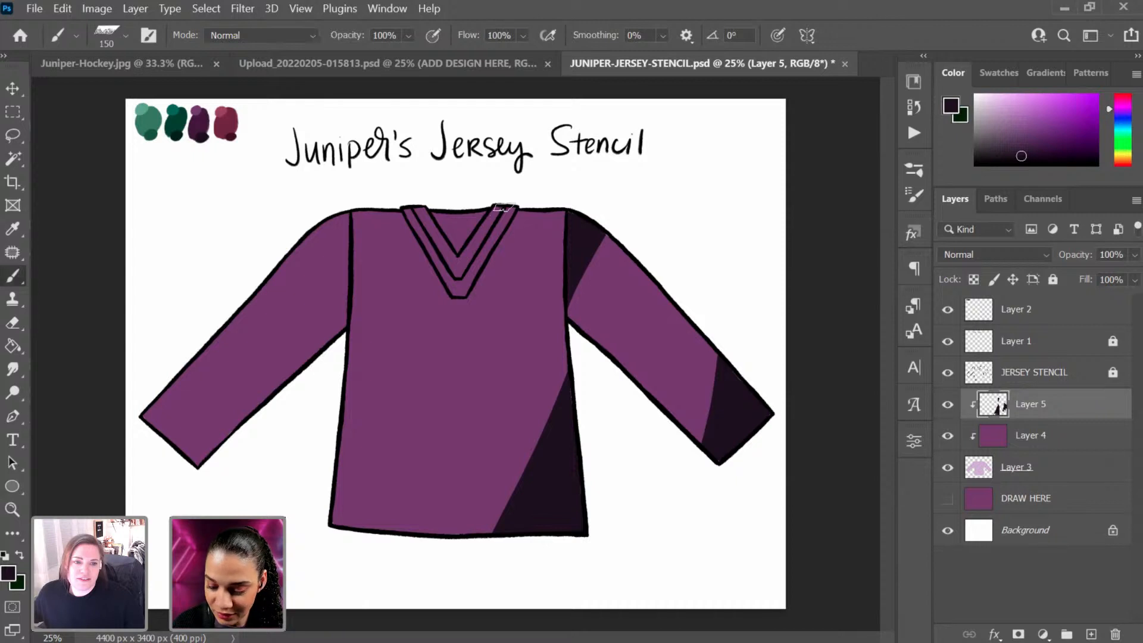
{"action": "mouse_move", "coordinate": [503, 210]}
{"action": "left_mouse_down"}
{"action": "mouse_move", "coordinate": [459, 275]}
{"action": "mouse_move", "coordinate": [505, 209]}
{"action": "left_mouse_up"}
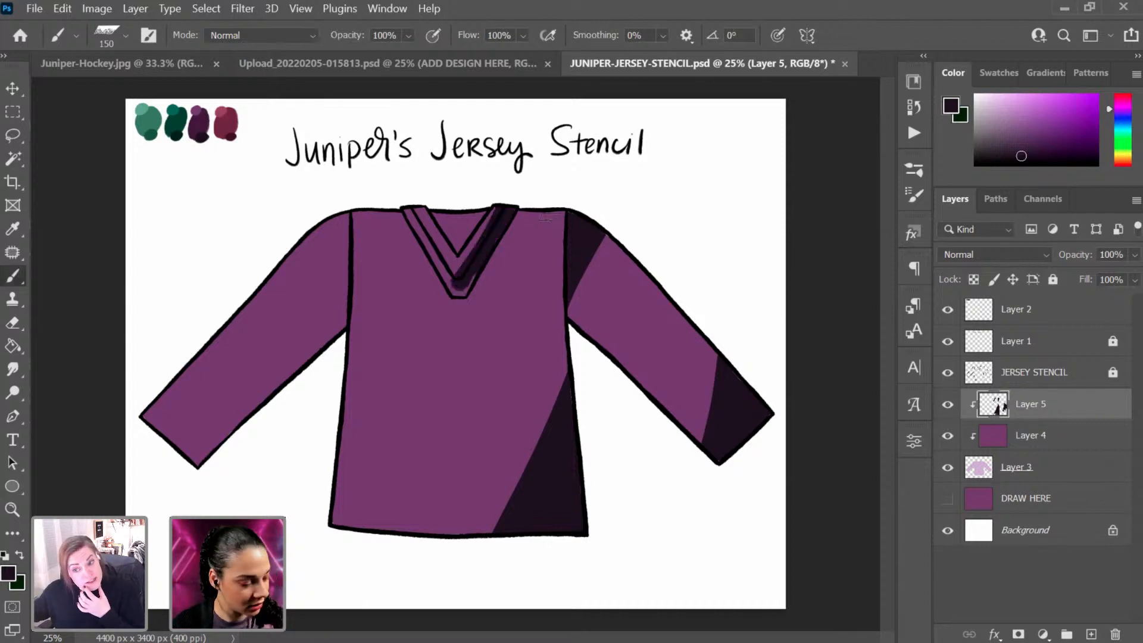
{"action": "key", "text": "ctrl+z"}
{"action": "key", "text": "ctrl+z"}
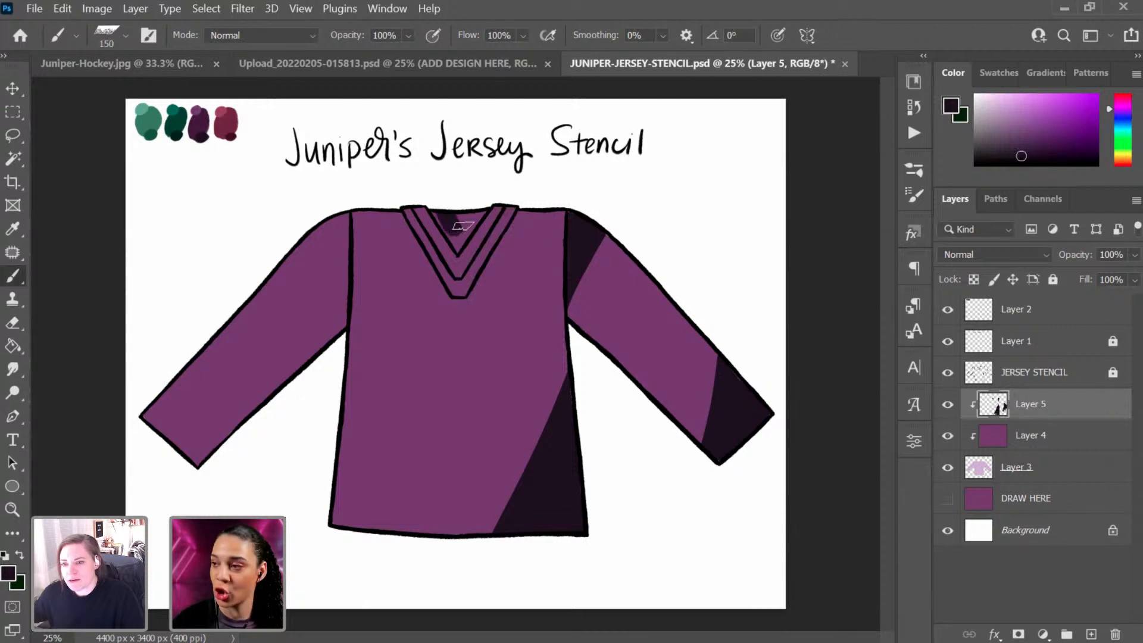
Step: Fill the inside of the neckline and the outer V-collar band with dark purple, reducing the brush to size 70 for the narrow areas
{"action": "left_click_drag", "start_coordinate": [464, 226], "coordinate": [449, 223]}
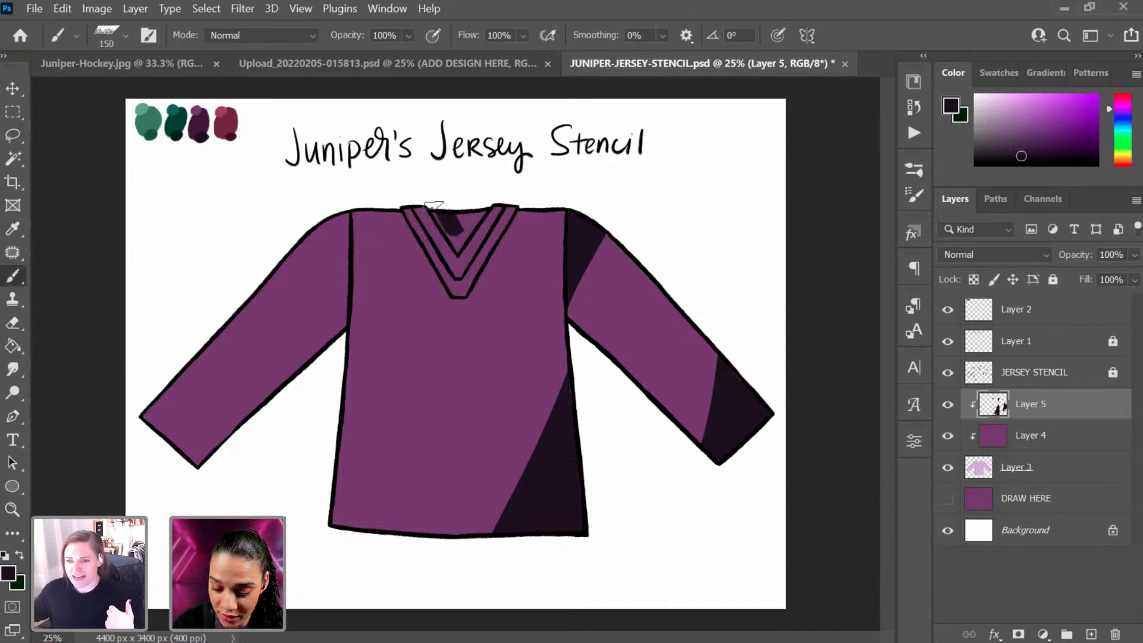
{"action": "left_click_drag", "start_coordinate": [434, 205], "coordinate": [455, 235]}
{"action": "key", "text": "bracketleft"}
{"action": "key", "text": "bracketleft"}
{"action": "key", "text": "bracketleft"}
{"action": "key", "text": "bracketleft"}
{"action": "key", "text": "bracketleft"}
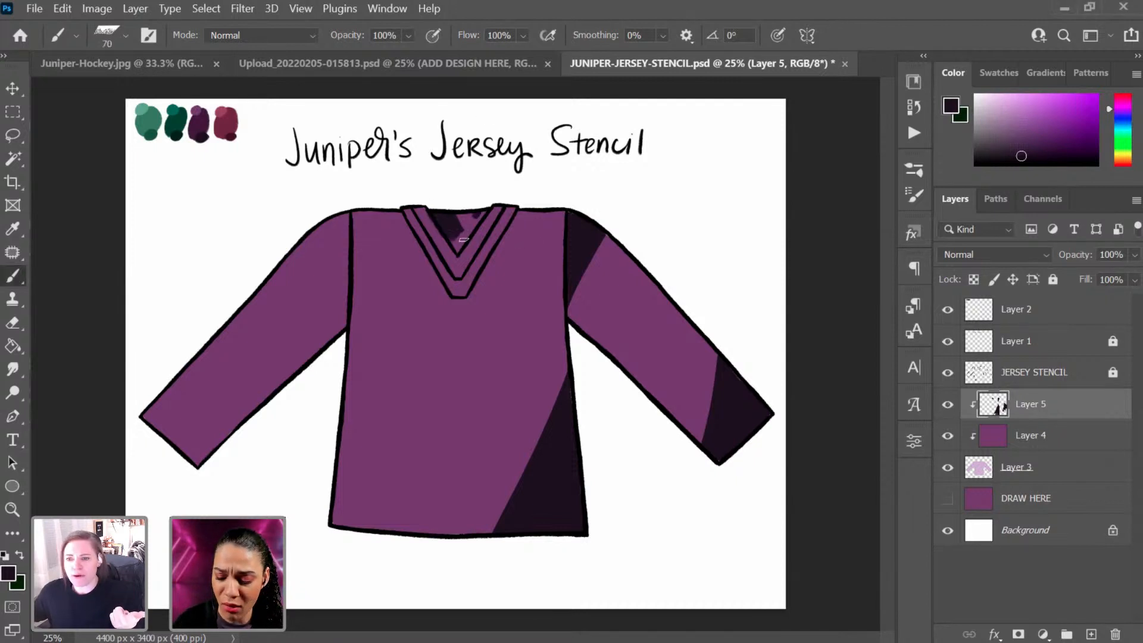
{"action": "mouse_move", "coordinate": [473, 225]}
{"action": "left_mouse_down"}
{"action": "mouse_move", "coordinate": [450, 239]}
{"action": "mouse_move", "coordinate": [434, 215]}
{"action": "left_mouse_up"}
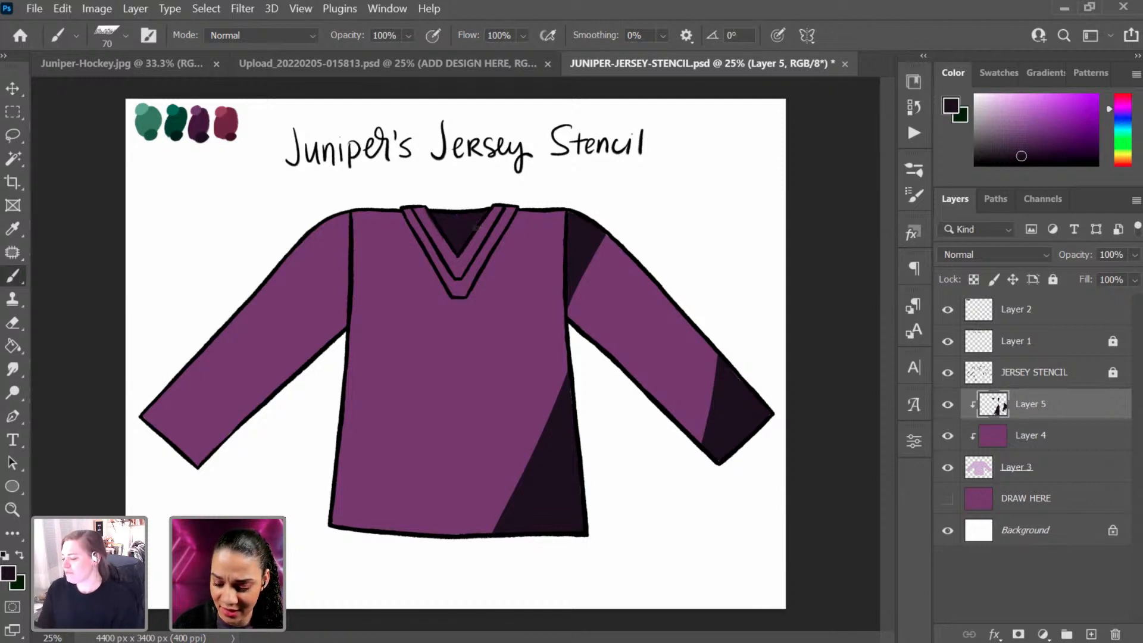
{"action": "mouse_move", "coordinate": [513, 209]}
{"action": "left_mouse_down"}
{"action": "mouse_move", "coordinate": [498, 236]}
{"action": "mouse_move", "coordinate": [509, 207]}
{"action": "mouse_move", "coordinate": [463, 288]}
{"action": "left_mouse_up"}
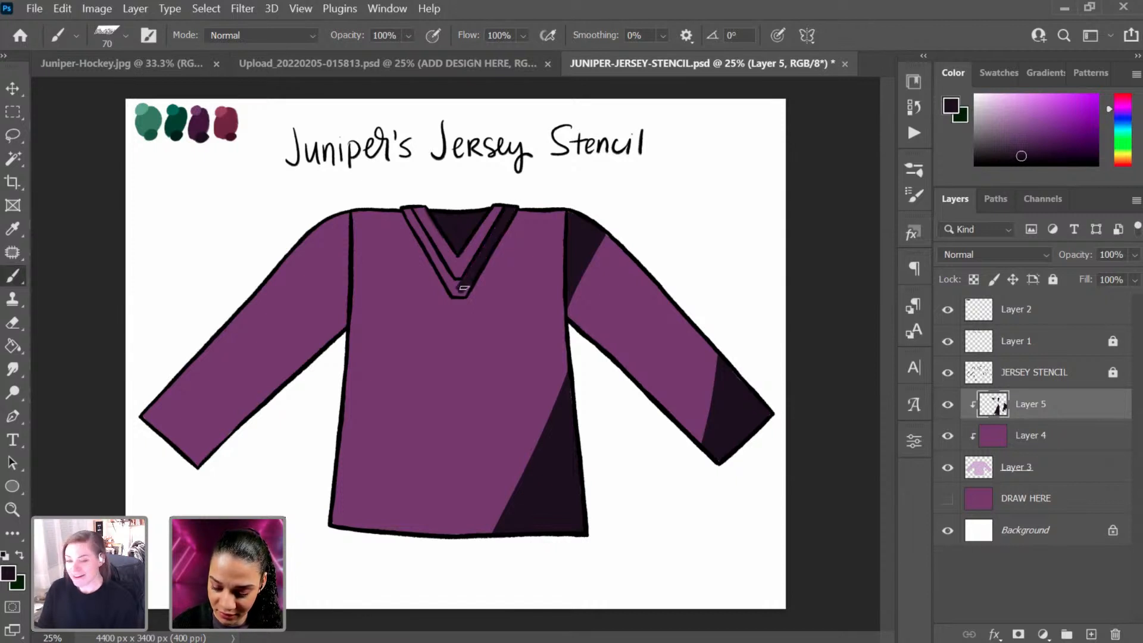
{"action": "mouse_move", "coordinate": [413, 225]}
{"action": "left_mouse_down"}
{"action": "mouse_move", "coordinate": [431, 255]}
{"action": "mouse_move", "coordinate": [410, 208]}
{"action": "mouse_move", "coordinate": [447, 275]}
{"action": "left_mouse_up"}
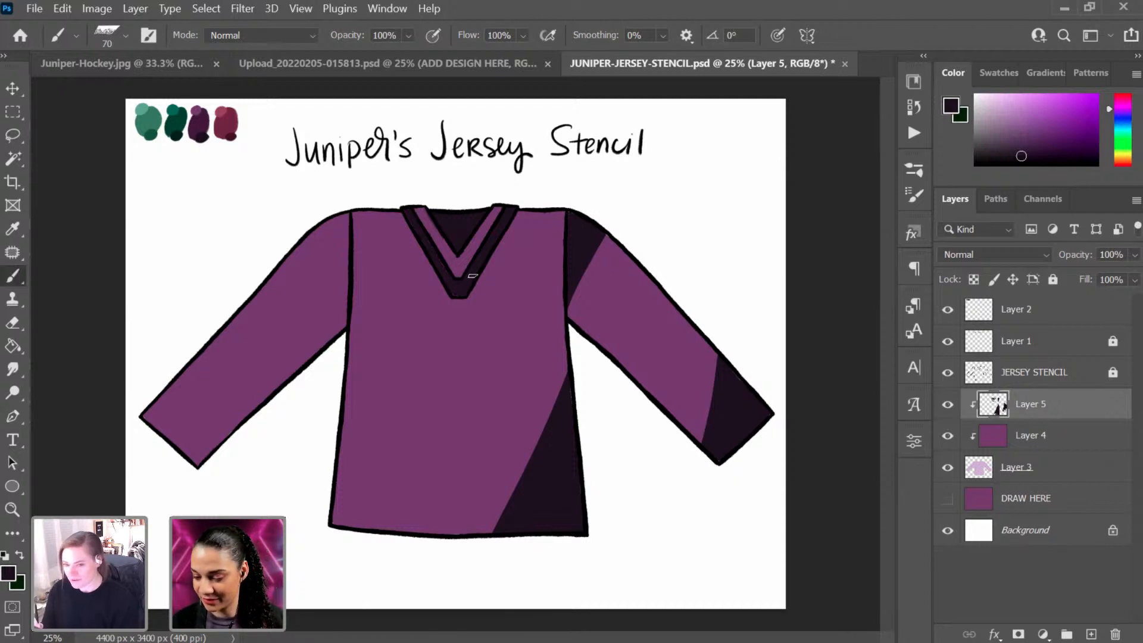
Step: Sample the slightly lighter dark purple from the palette and paint a stripe along the dark cuff and shoulder edges of the right sleeve
{"action": "left_click", "coordinate": [199, 122], "text": "alt"}
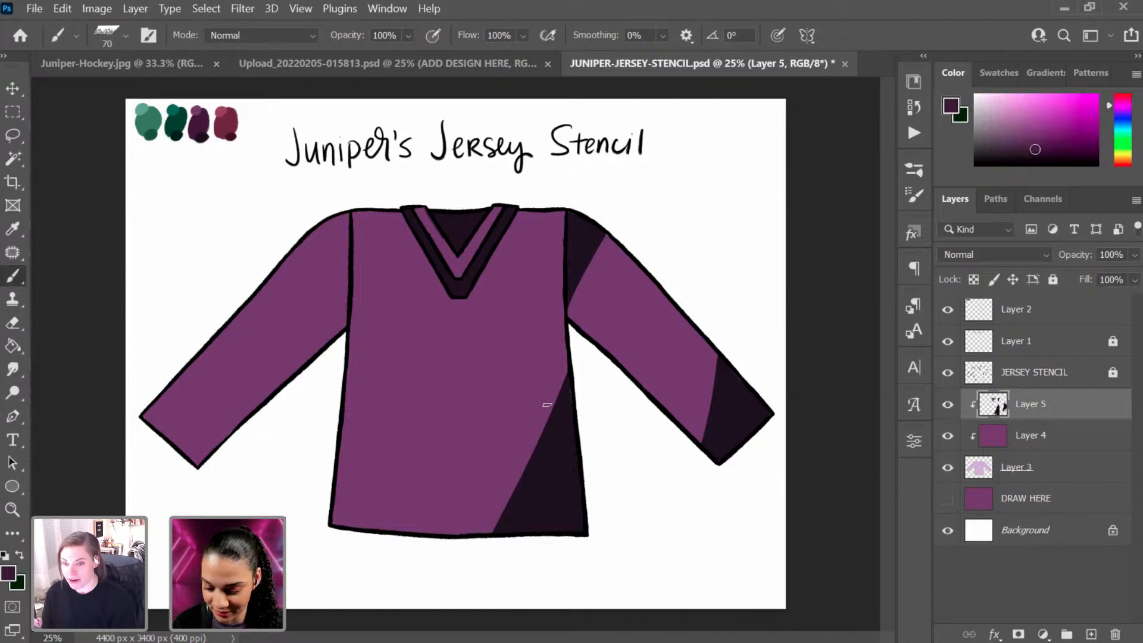
{"action": "left_click_drag", "start_coordinate": [716, 355], "coordinate": [700, 454]}
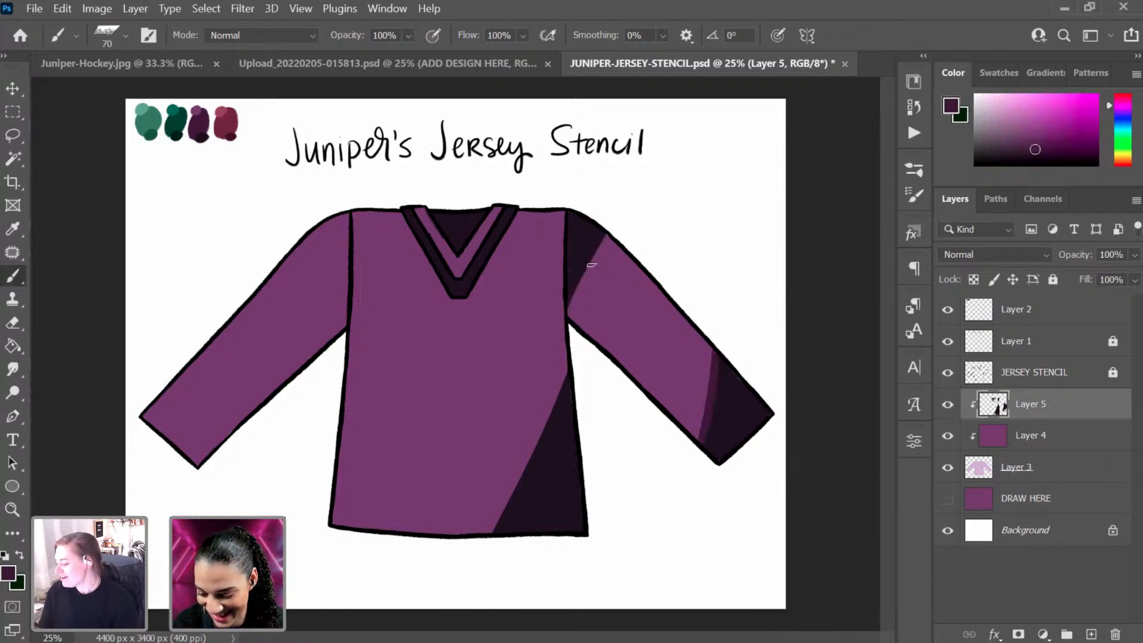
{"action": "left_click_drag", "start_coordinate": [569, 318], "coordinate": [646, 204]}
{"action": "key", "text": "ctrl+z"}
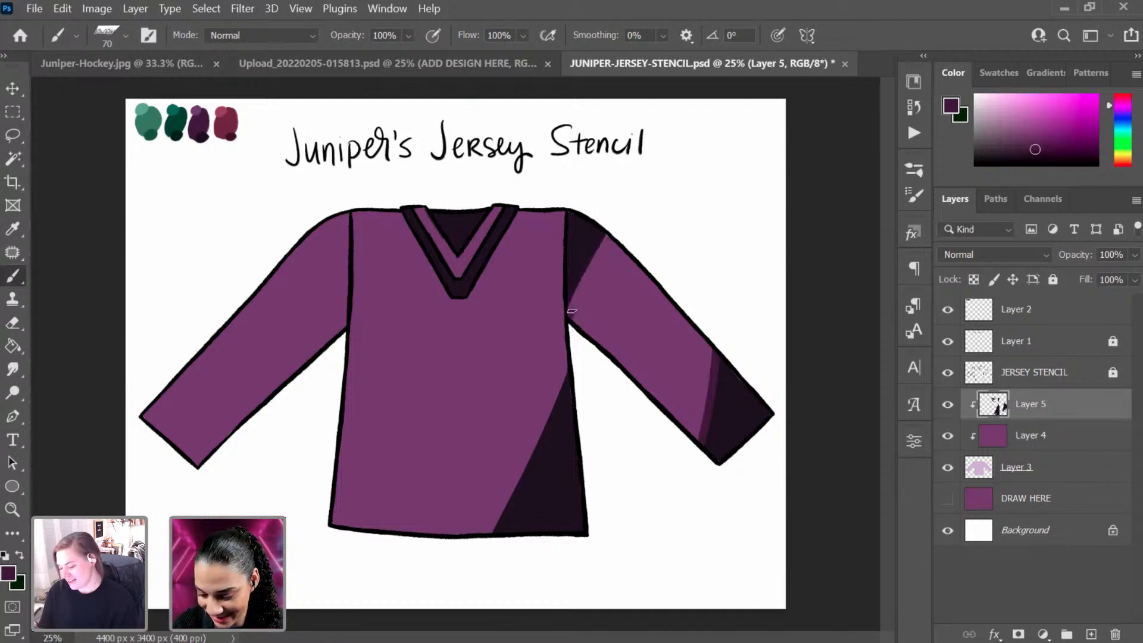
{"action": "left_click_drag", "start_coordinate": [571, 313], "coordinate": [638, 202]}
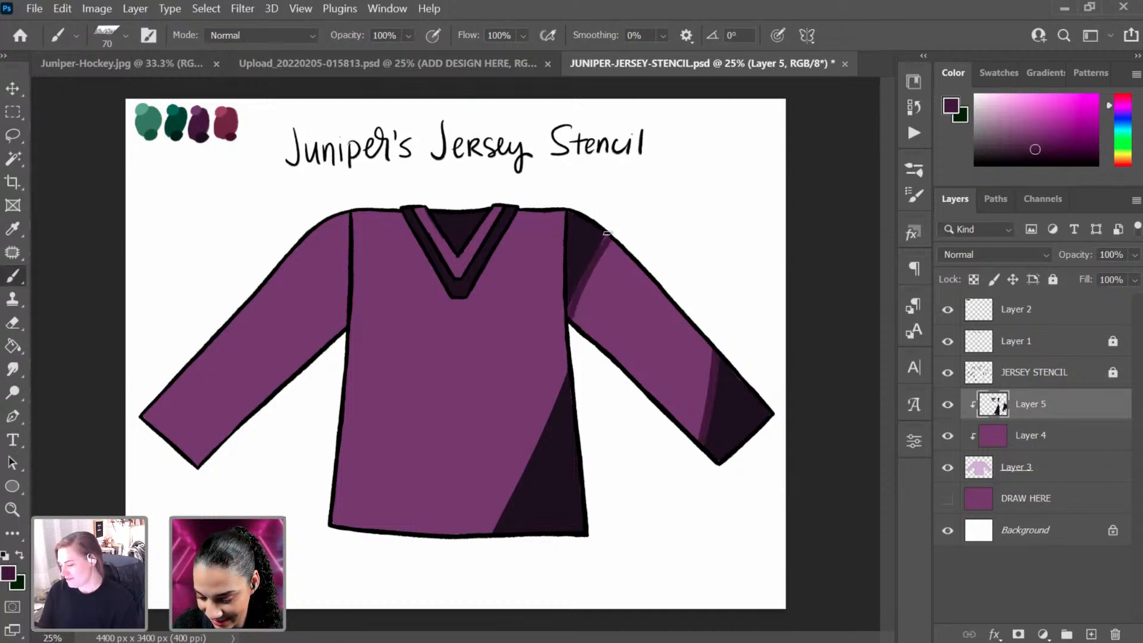
{"action": "key", "text": "ctrl+z"}
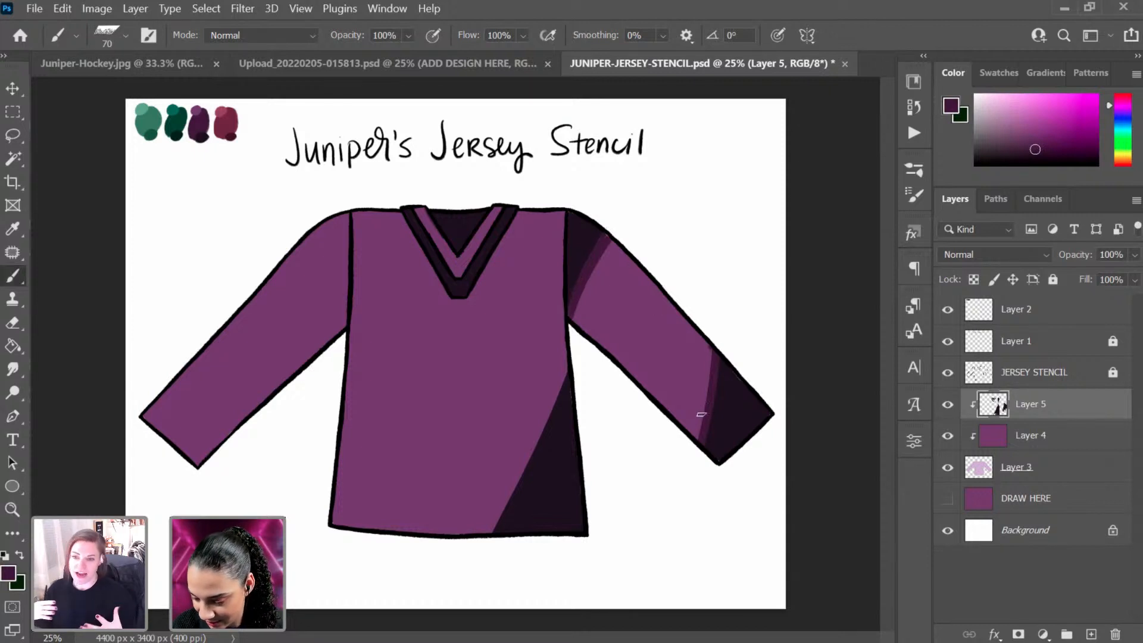
{"action": "left_click_drag", "start_coordinate": [702, 415], "coordinate": [689, 454]}
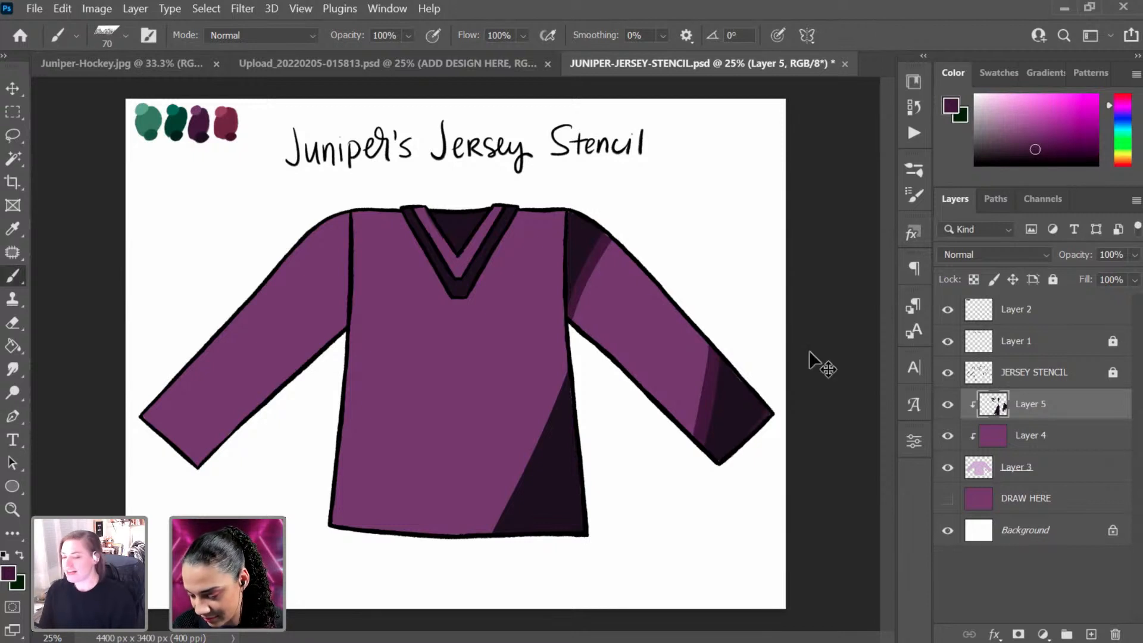
Step: Paint a slightly lighter dark purple stripe along the diagonal edge of the body's dark wedge with a size 100 brush
{"action": "key", "text": "bracketright"}
{"action": "key", "text": "bracketright"}
{"action": "key", "text": "bracketright"}
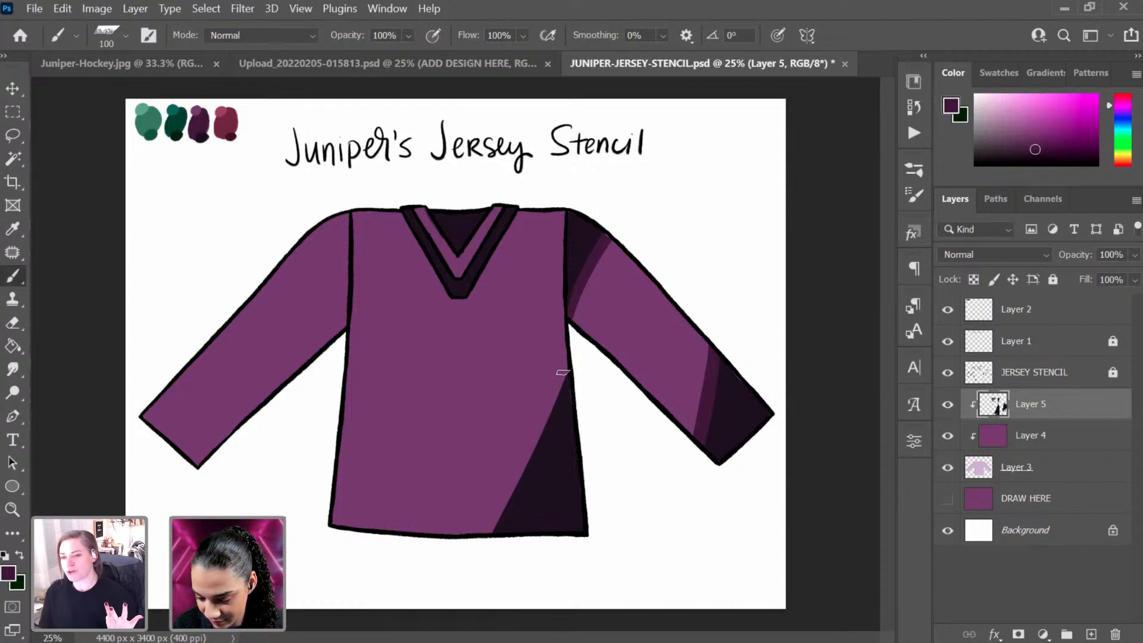
{"action": "left_click_drag", "start_coordinate": [572, 363], "coordinate": [477, 543]}
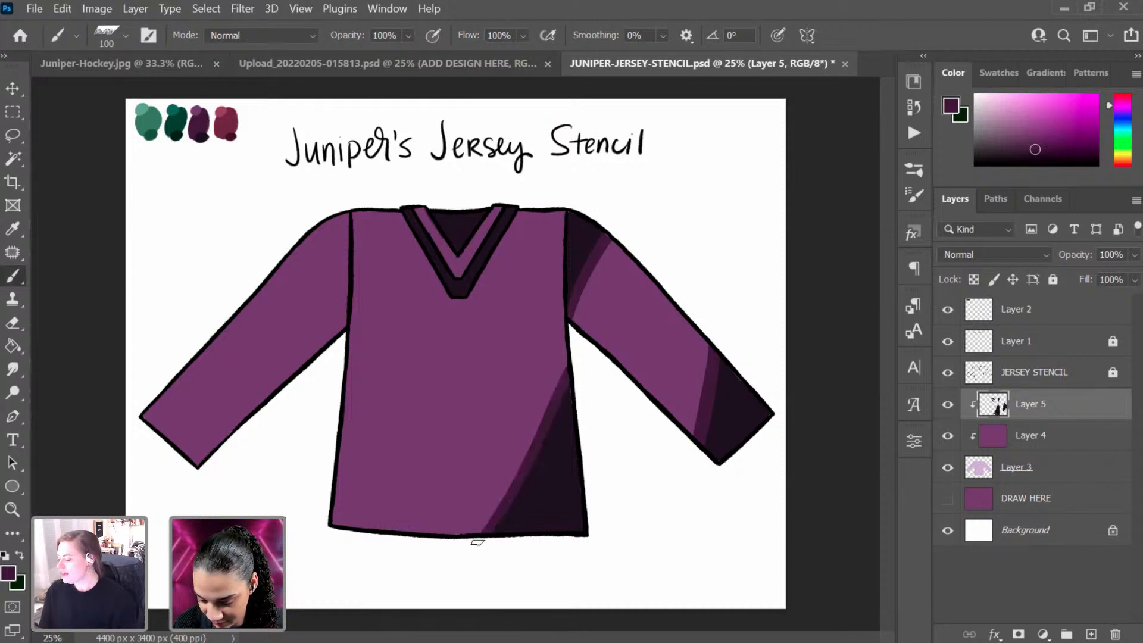
{"action": "key", "text": "ctrl+z"}
{"action": "left_click_drag", "start_coordinate": [572, 365], "coordinate": [470, 553]}
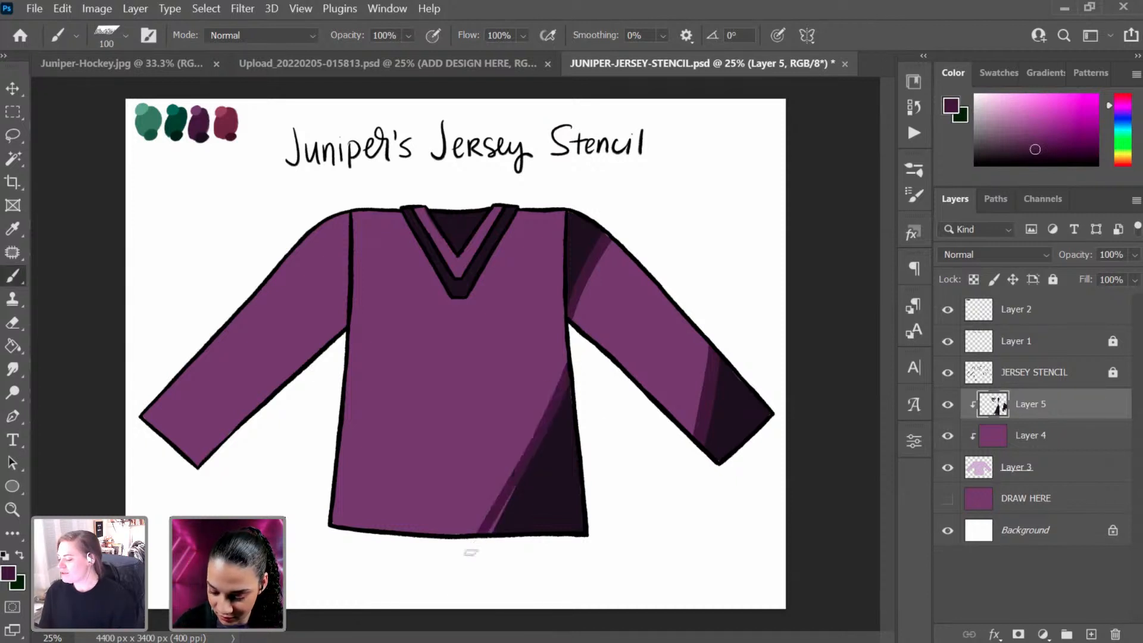
{"action": "key", "text": "ctrl+z"}
{"action": "mouse_move", "coordinate": [572, 363]}
{"action": "left_mouse_down"}
{"action": "mouse_move", "coordinate": [505, 506]}
{"action": "mouse_move", "coordinate": [440, 604]}
{"action": "left_mouse_up"}
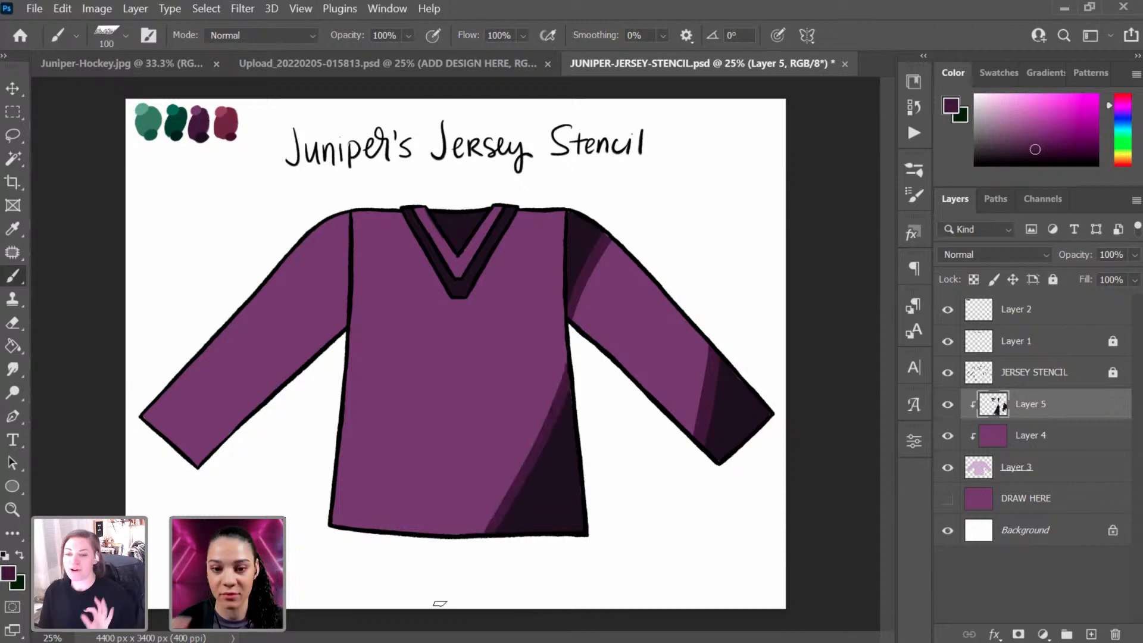
Step: Pick a light pinkish purple and paint thin size 30 accent lines along the shoulder and cuff stripes of the right sleeve
{"action": "key", "text": "ctrl+plus"}
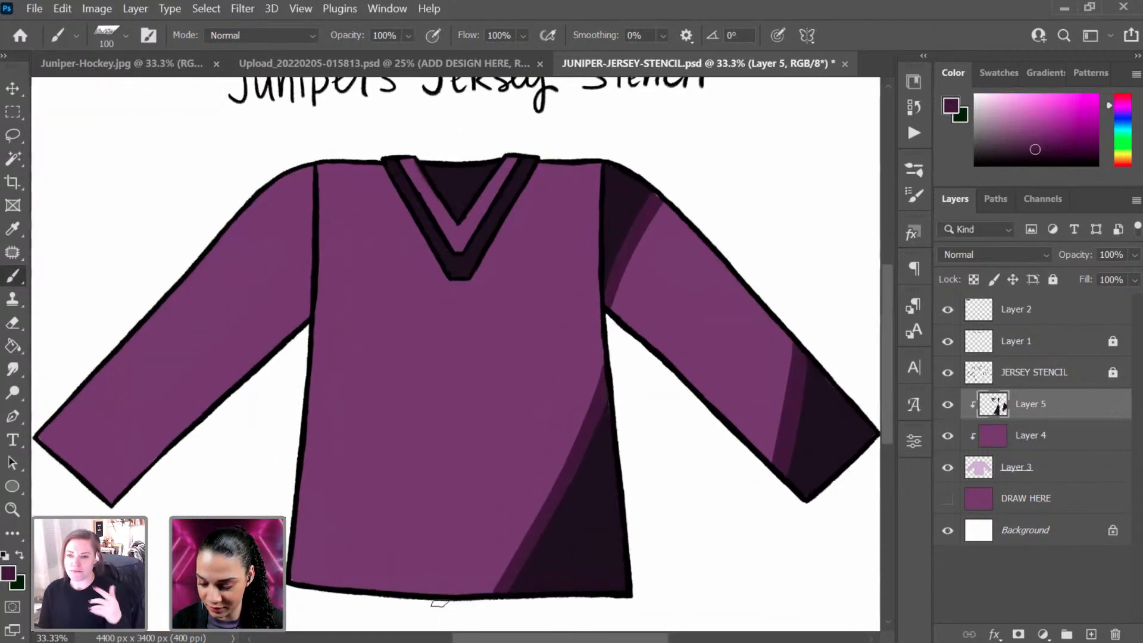
{"action": "left_click_drag", "start_coordinate": [686, 462], "coordinate": [643, 506]}
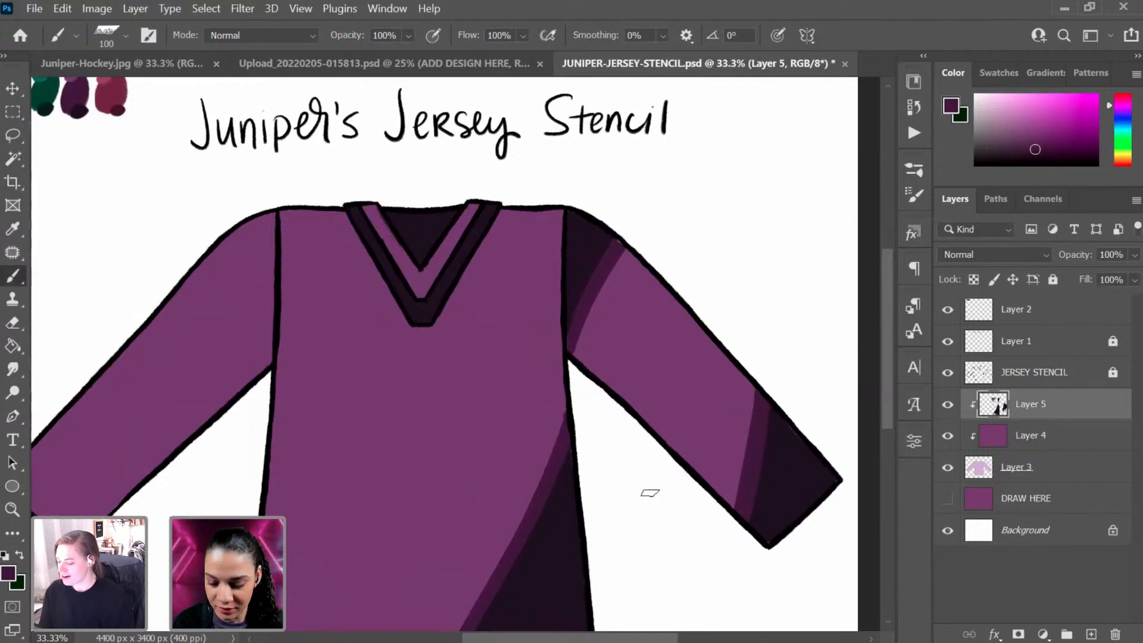
{"action": "left_click", "coordinate": [692, 381], "text": "alt"}
{"action": "left_click", "coordinate": [1012, 119]}
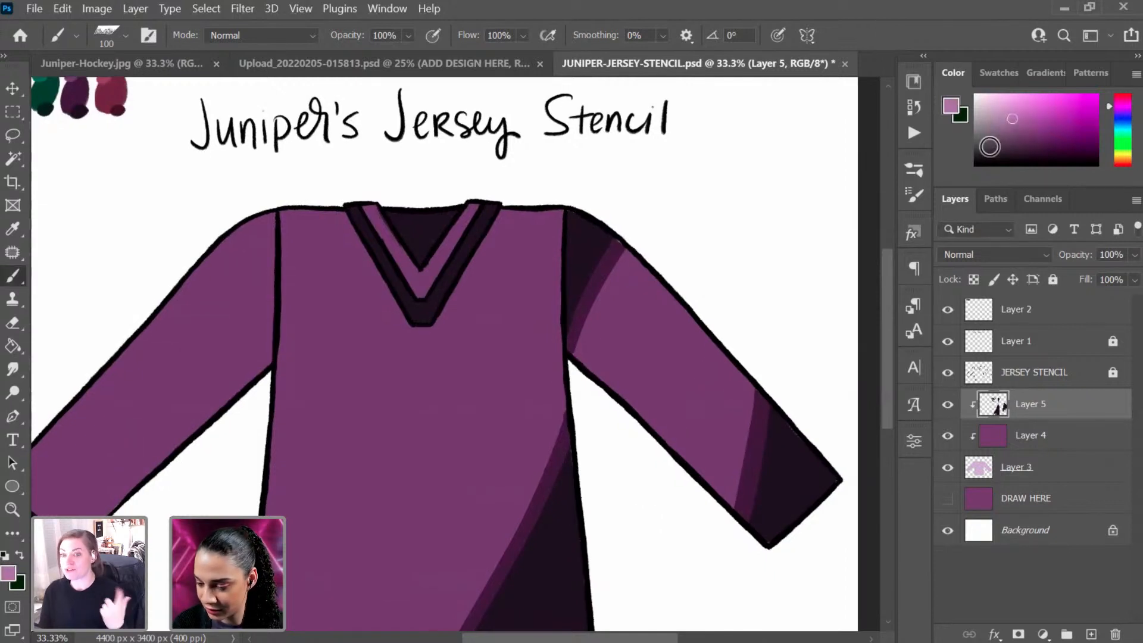
{"action": "key", "text": "bracketleft"}
{"action": "key", "text": "bracketleft"}
{"action": "key", "text": "bracketleft"}
{"action": "key", "text": "bracketleft"}
{"action": "key", "text": "bracketleft"}
{"action": "key", "text": "bracketleft"}
{"action": "key", "text": "bracketleft"}
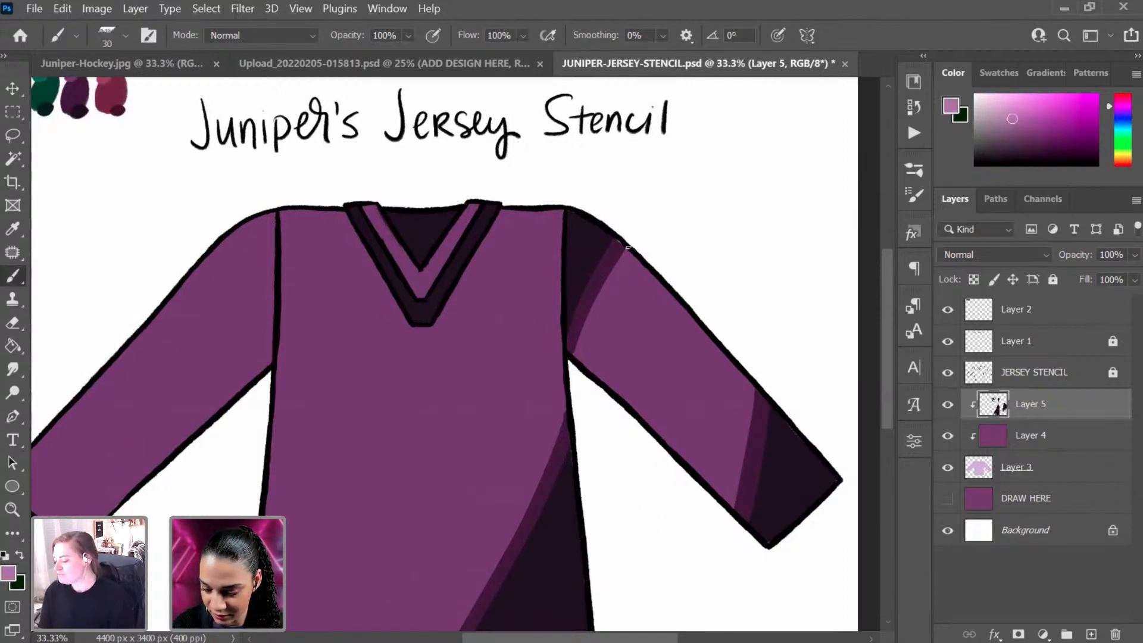
{"action": "left_click_drag", "start_coordinate": [628, 246], "coordinate": [573, 358]}
{"action": "mouse_move", "coordinate": [752, 386]}
{"action": "left_mouse_down"}
{"action": "mouse_move", "coordinate": [776, 327]}
{"action": "mouse_move", "coordinate": [706, 314]}
{"action": "left_mouse_up"}
Step: Paint a thin light purple accent line along the body wedge's diagonal stripe, redoing the stroke until it follows the edge smoothly
{"action": "left_click_drag", "start_coordinate": [579, 229], "coordinate": [463, 462]}
{"action": "key", "text": "ctrl+z"}
{"action": "key", "text": "ctrl+shift+z"}
{"action": "key", "text": "ctrl+z"}
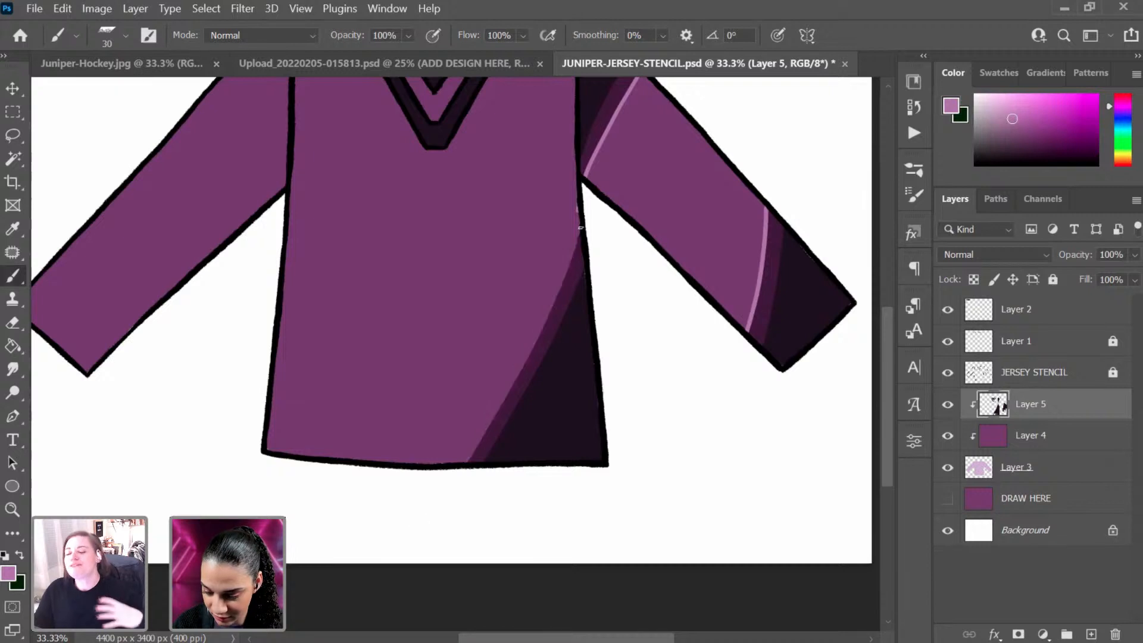
{"action": "mouse_move", "coordinate": [582, 228]}
{"action": "left_mouse_down"}
{"action": "mouse_move", "coordinate": [523, 375]}
{"action": "mouse_move", "coordinate": [471, 461]}
{"action": "left_mouse_up"}
{"action": "key", "text": "z"}
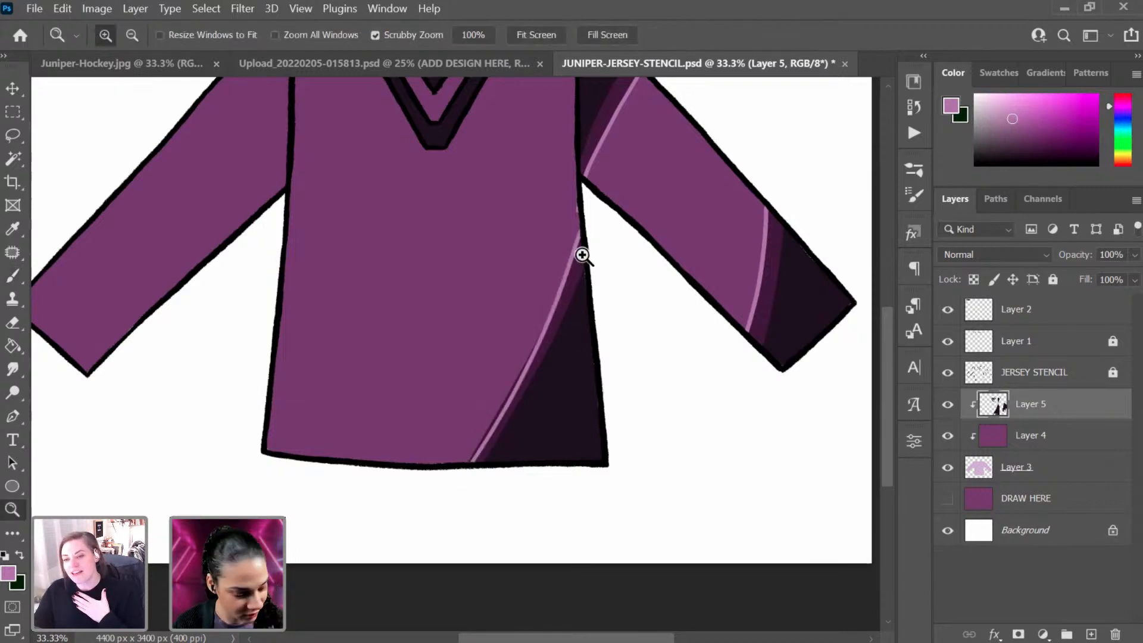
{"action": "key", "text": "b"}
{"action": "key", "text": "ctrl+z"}
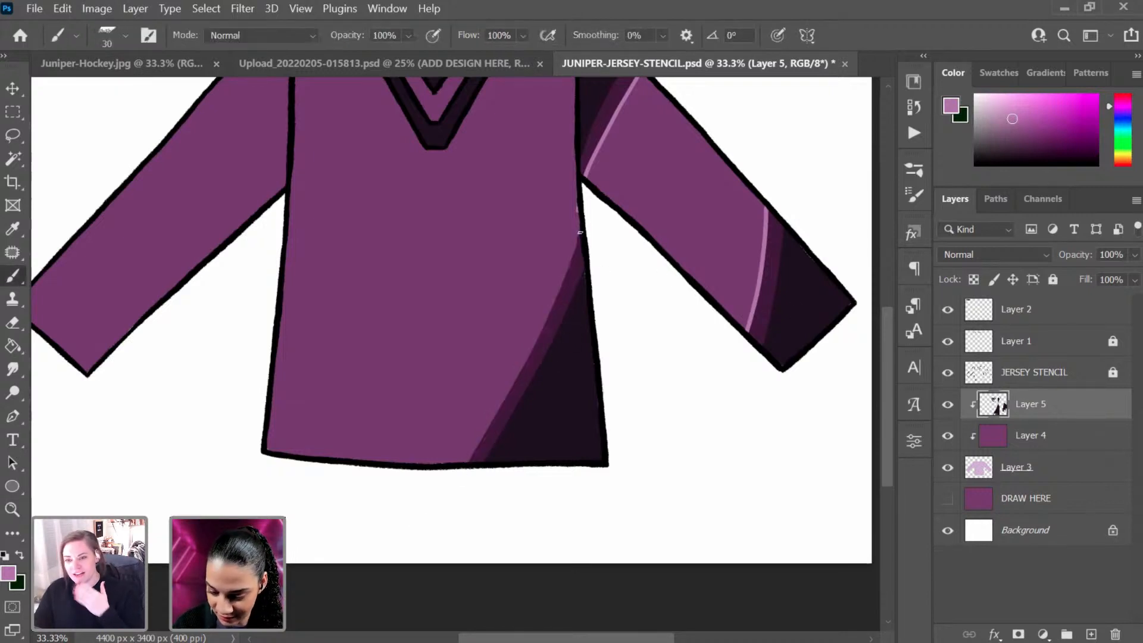
{"action": "left_click_drag", "start_coordinate": [580, 232], "coordinate": [469, 479]}
{"action": "key", "text": "ctrl+z"}
{"action": "left_click_drag", "start_coordinate": [582, 232], "coordinate": [422, 522]}
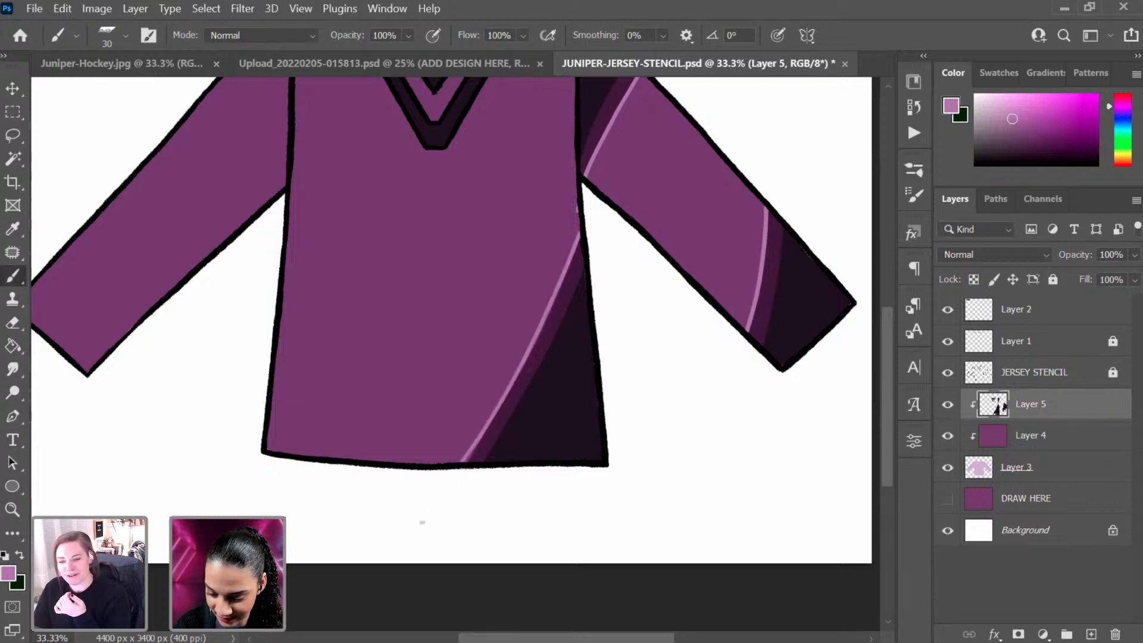
Step: Sample the jersey's main purple and cover the stray light mark on the body's side edge below the right armpit
{"action": "left_click", "coordinate": [478, 448], "text": "alt"}
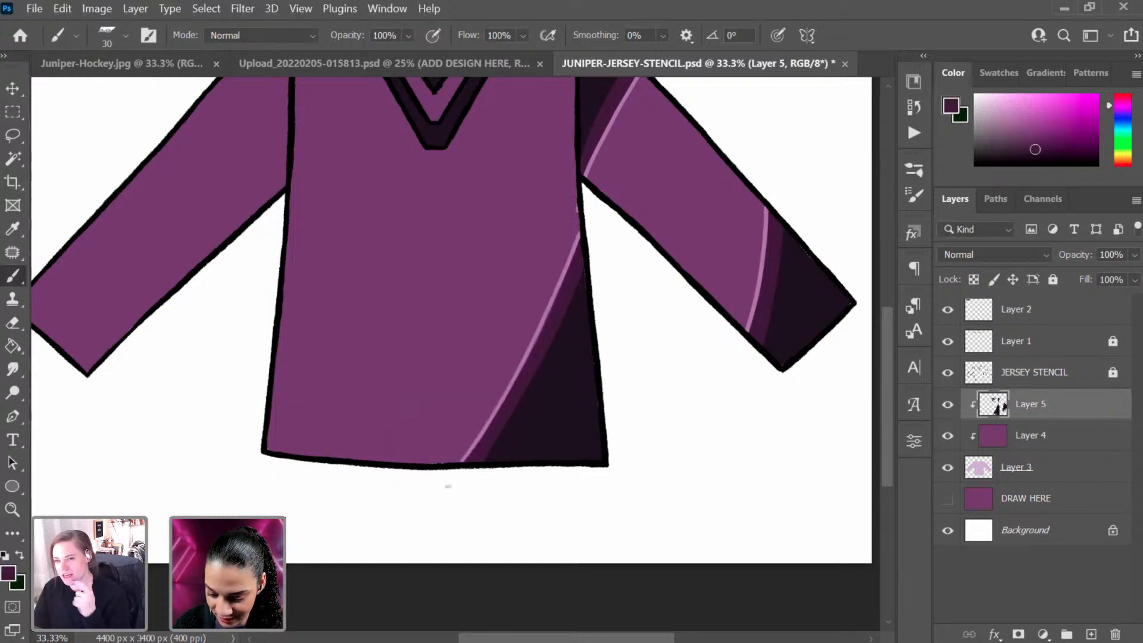
{"action": "left_click", "coordinate": [572, 205], "text": "alt"}
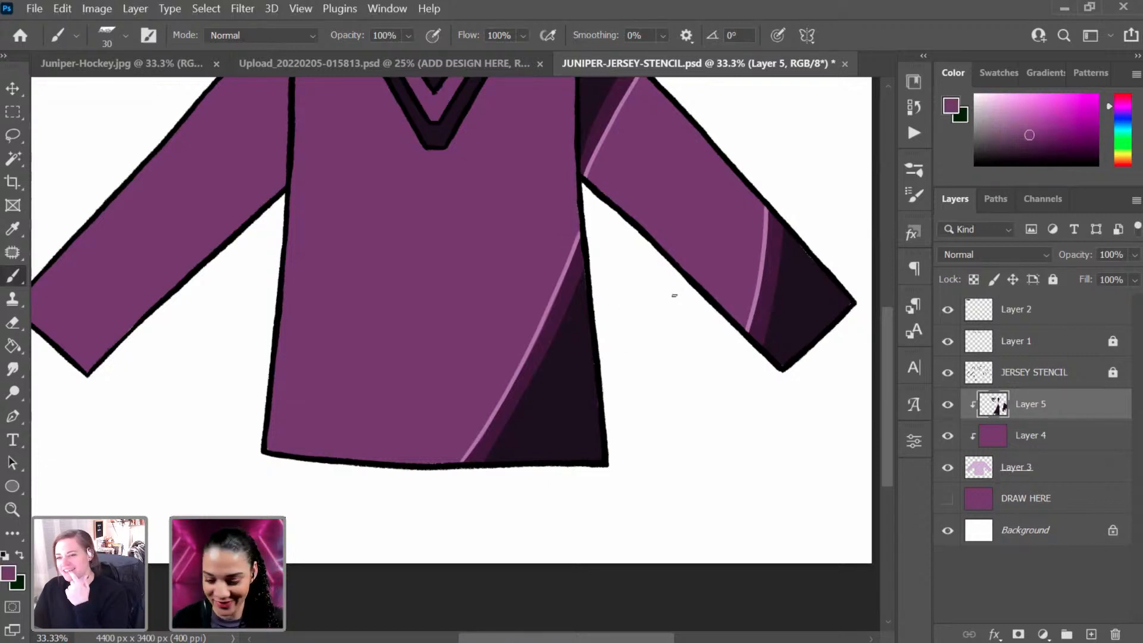
{"action": "left_click_drag", "start_coordinate": [675, 295], "coordinate": [671, 390]}
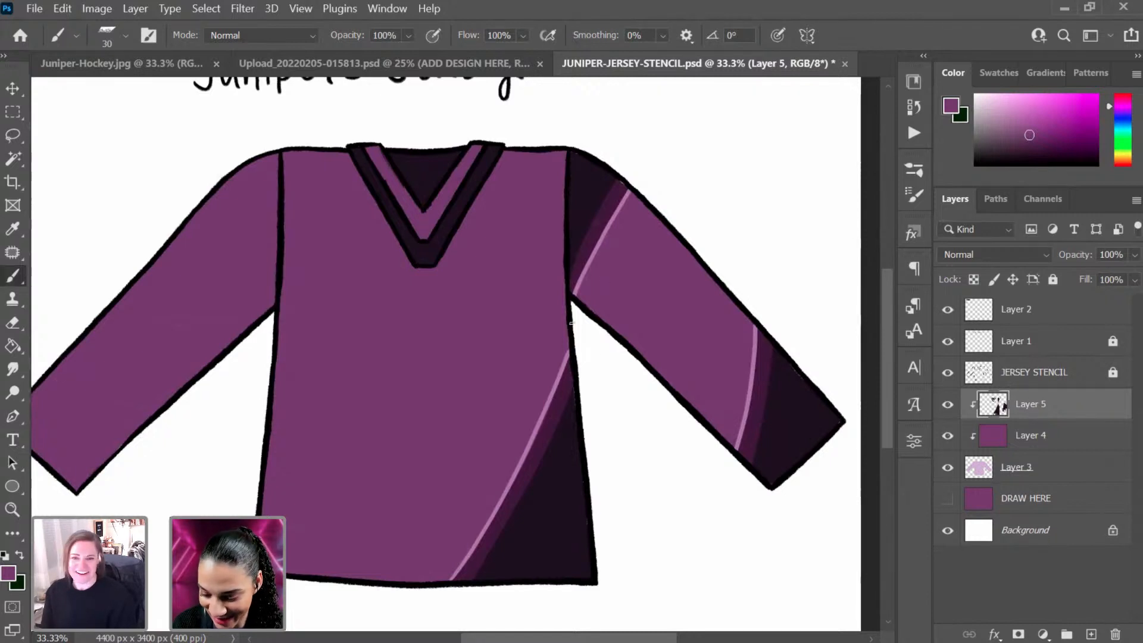
Step: Sample the light purple from the body's accent line and paint thin lines along both inner edges of the V-collar
{"action": "left_click", "coordinate": [567, 359], "text": "alt"}
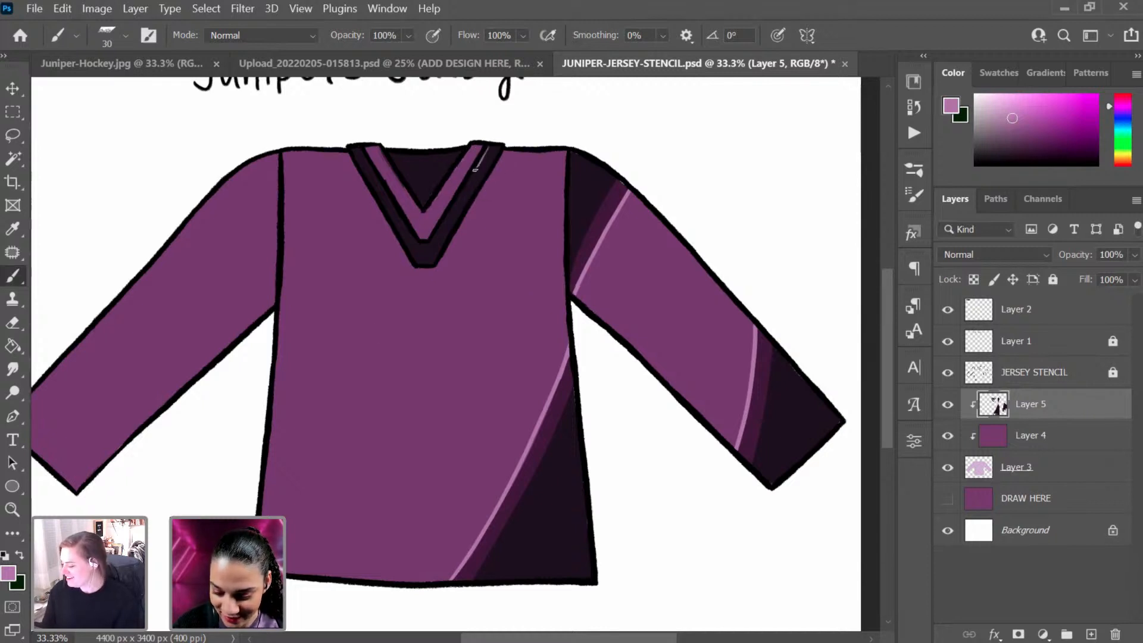
{"action": "left_click_drag", "start_coordinate": [472, 145], "coordinate": [428, 210]}
{"action": "key", "text": "ctrl+z"}
{"action": "left_click_drag", "start_coordinate": [473, 146], "coordinate": [425, 217]}
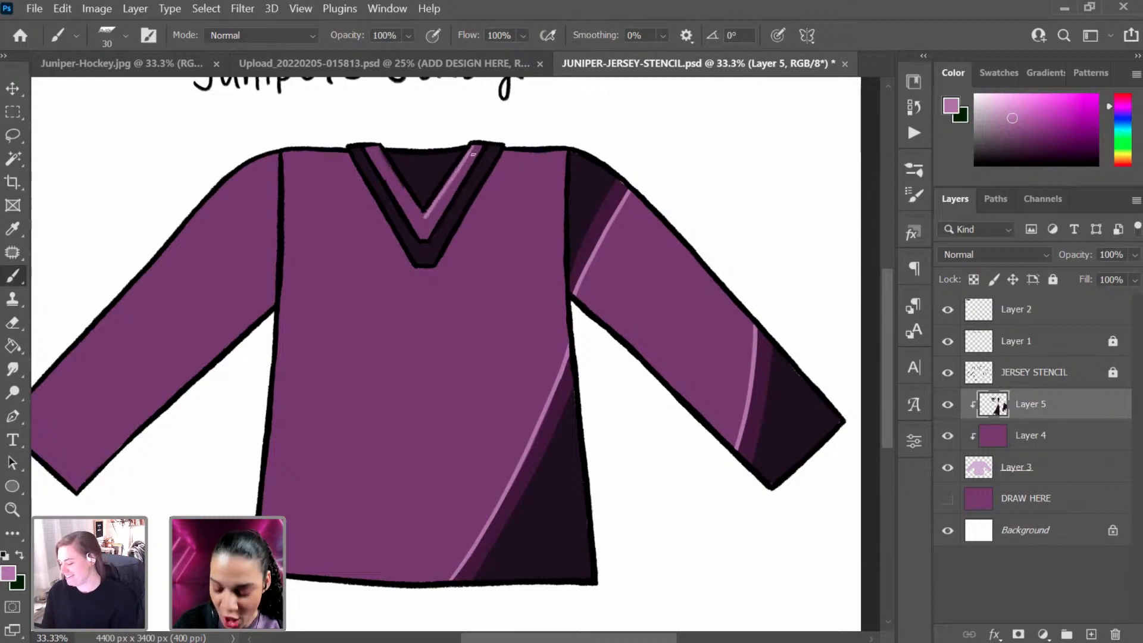
{"action": "left_click_drag", "start_coordinate": [378, 146], "coordinate": [416, 203]}
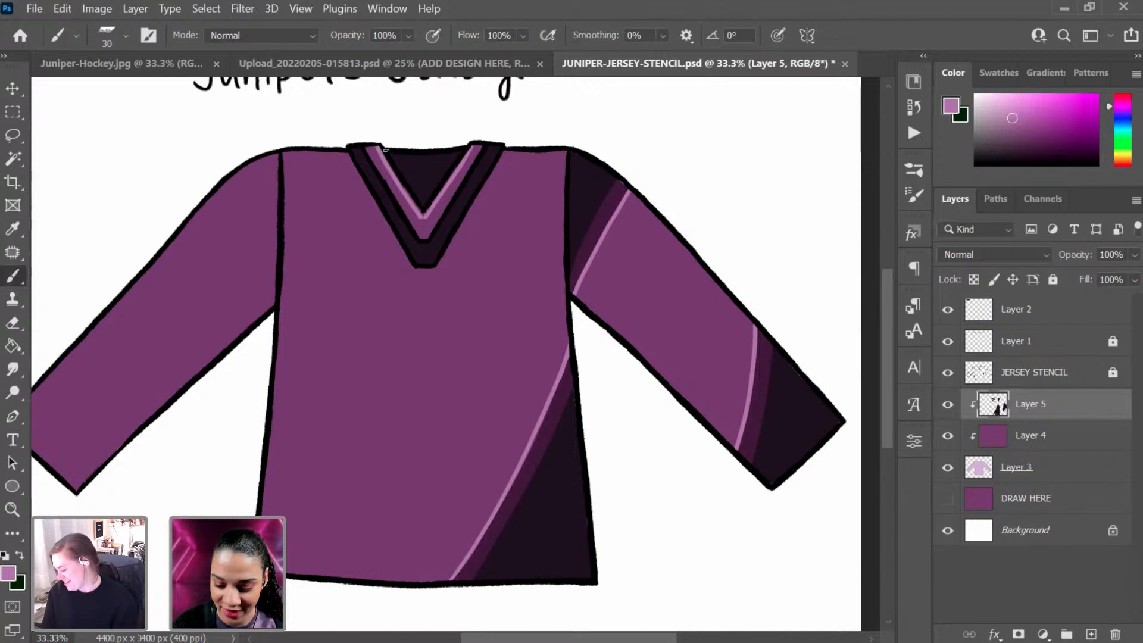
{"action": "key", "text": "ctrl+z"}
{"action": "mouse_move", "coordinate": [378, 147]}
{"action": "left_mouse_down"}
{"action": "mouse_move", "coordinate": [423, 213]}
{"action": "mouse_move", "coordinate": [482, 141]}
{"action": "left_mouse_up"}
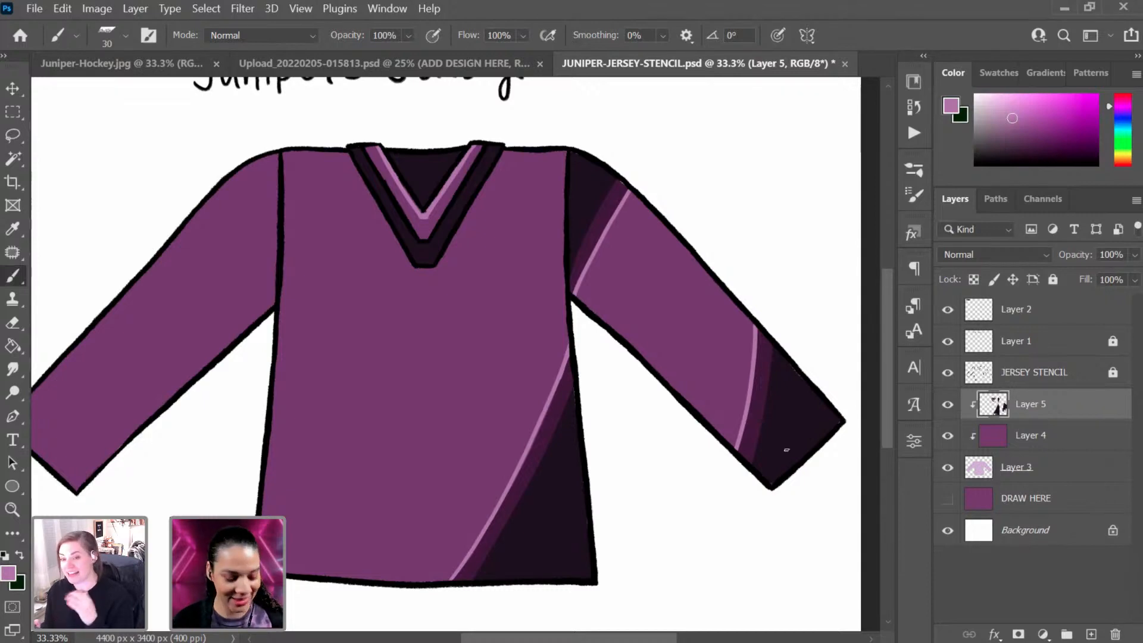
Step: Check the whole jersey design and save the stencil document
{"action": "key", "text": "ctrl+minus"}
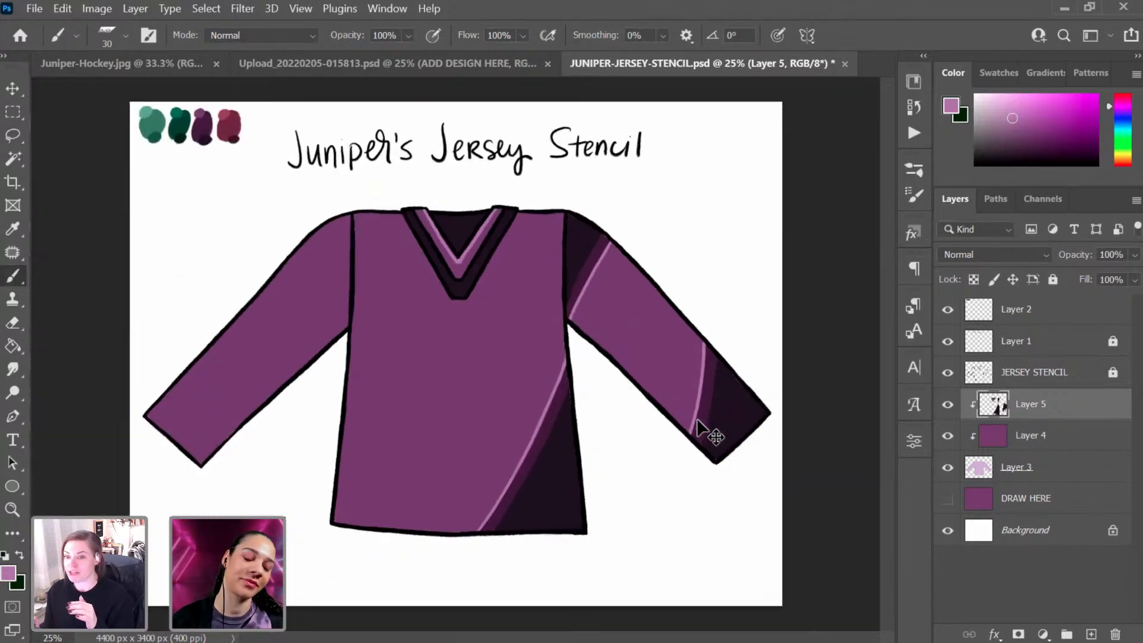
{"action": "key", "text": "ctrl+minus"}
{"action": "key", "text": "ctrl+plus"}
{"action": "key", "text": "ctrl+plus"}
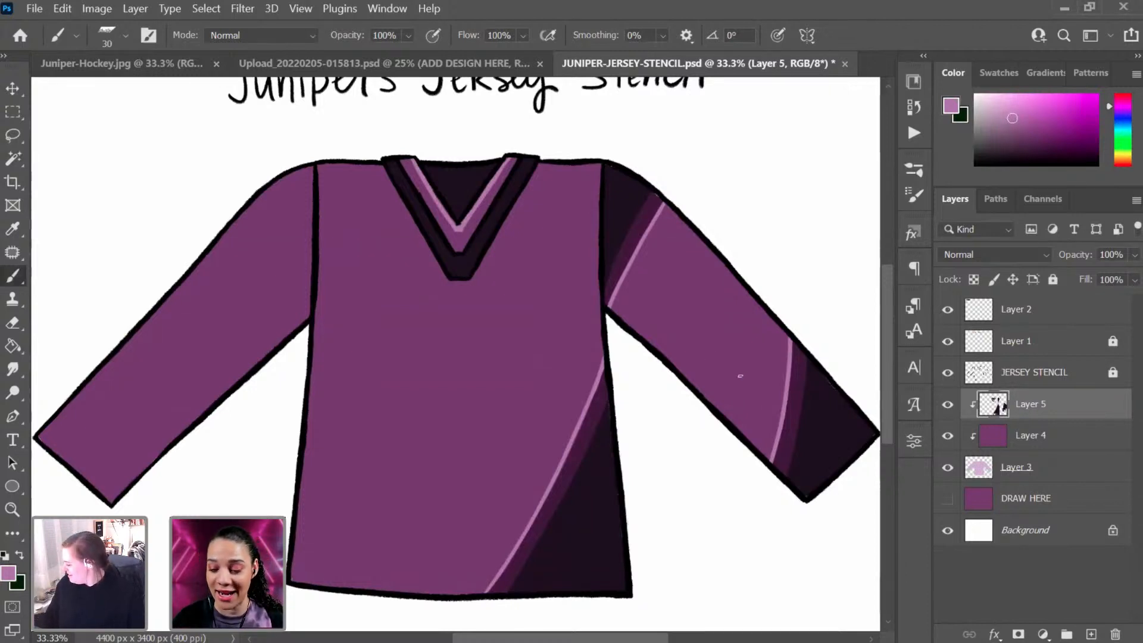
{"action": "key", "text": "ctrl+s"}
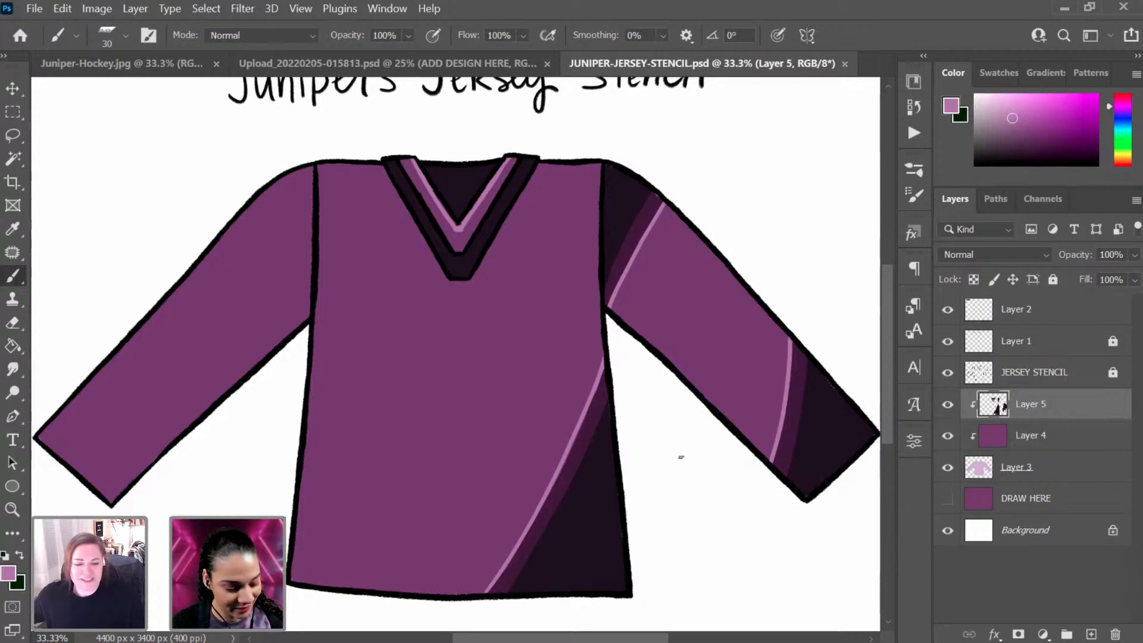
{"action": "key", "text": "ctrl+minus"}
{"action": "key", "text": "ctrl+minus"}
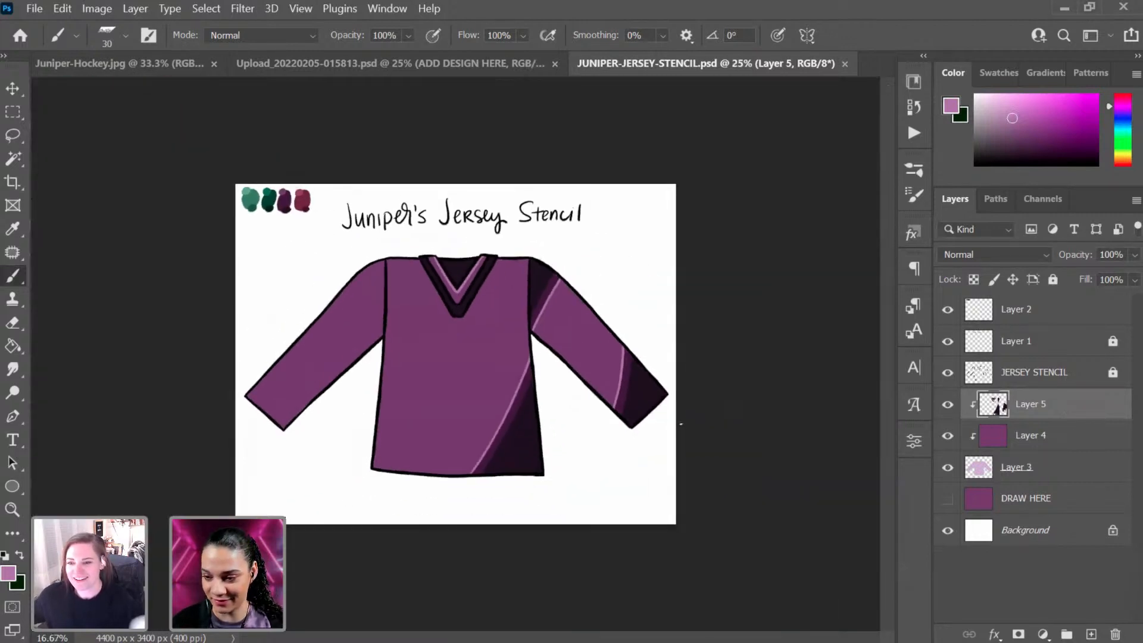
{"action": "key", "text": "ctrl+plus"}
{"action": "key", "text": "ctrl+plus"}
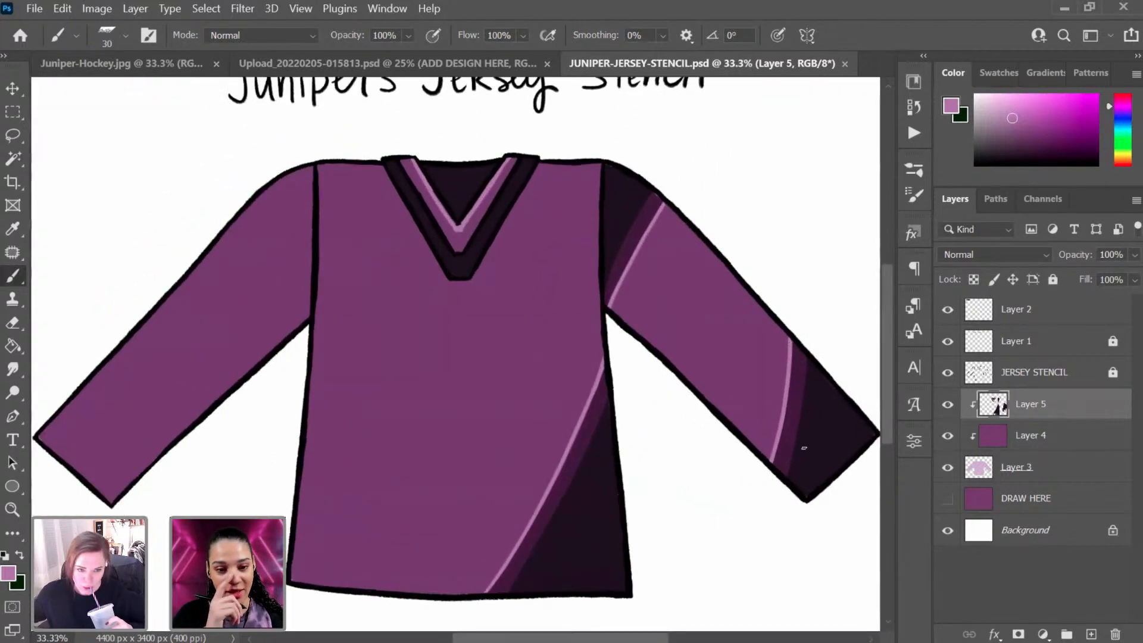
{"action": "key", "text": "ctrl+minus"}
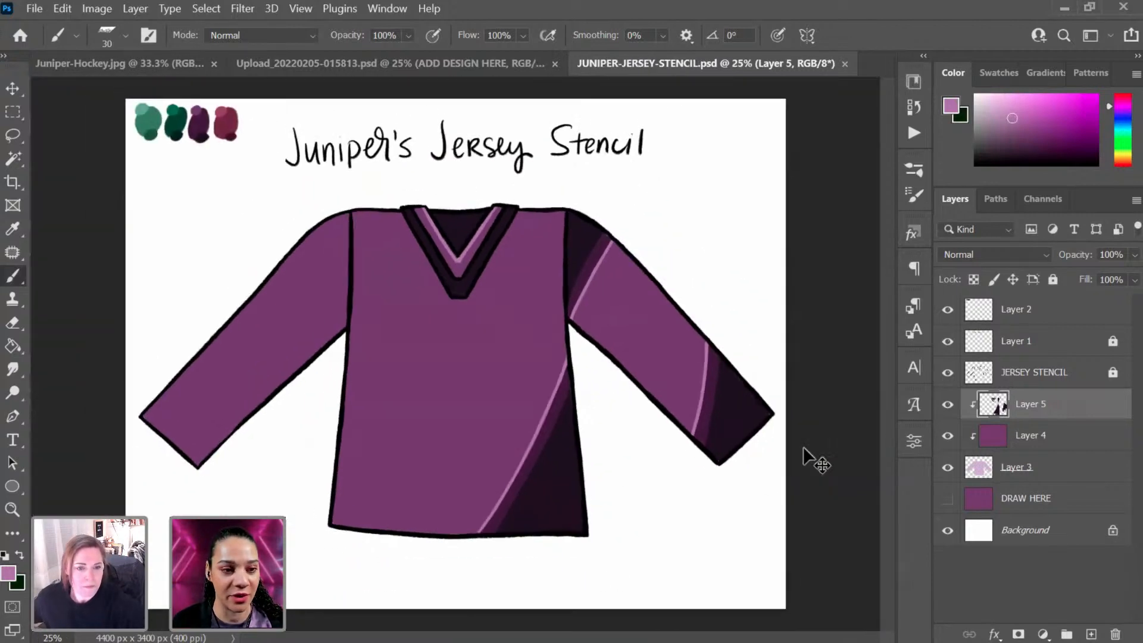
{"action": "key", "text": "ctrl+plus"}
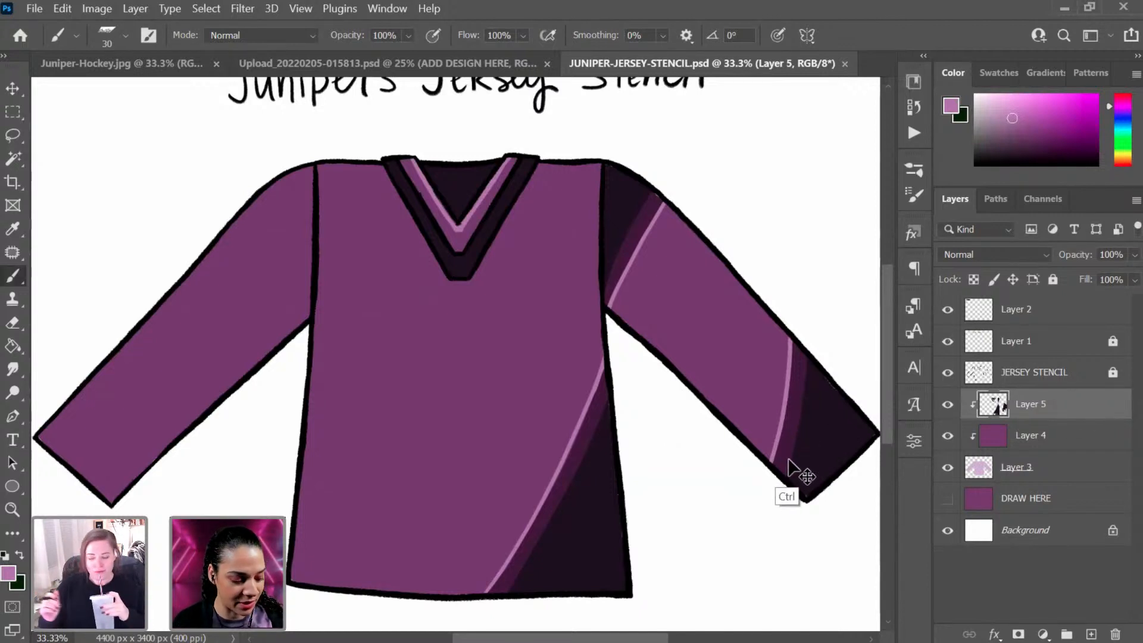
Step: Duplicate Layer 5 and turn the copy into a clipping mask on the jersey shape
{"action": "key", "text": "ctrl+j"}
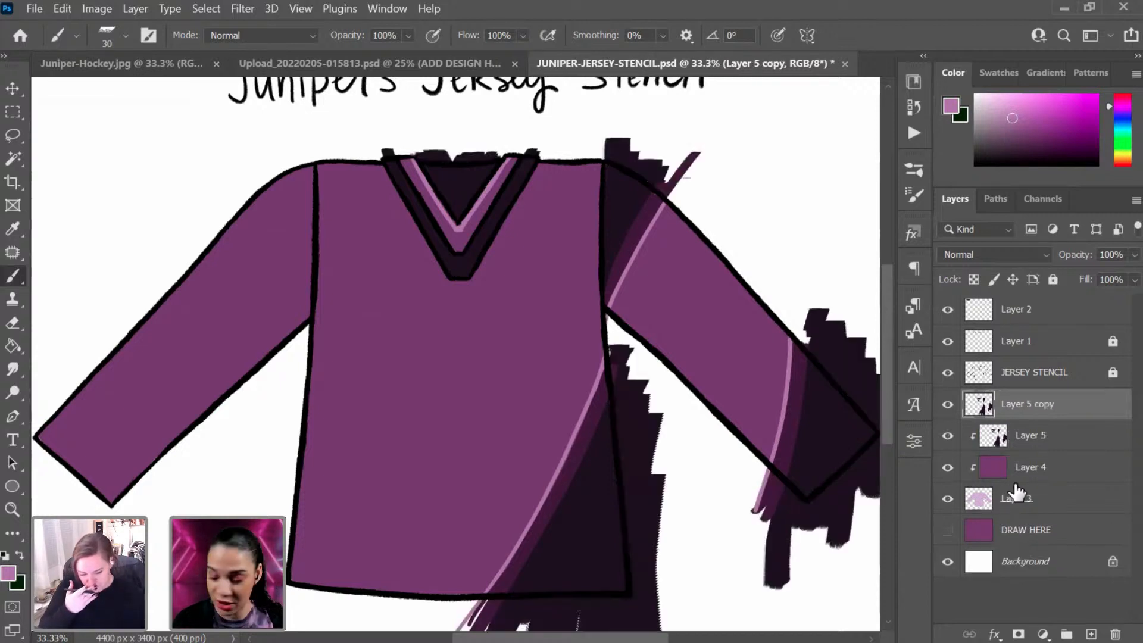
{"action": "right_click", "coordinate": [1066, 403]}
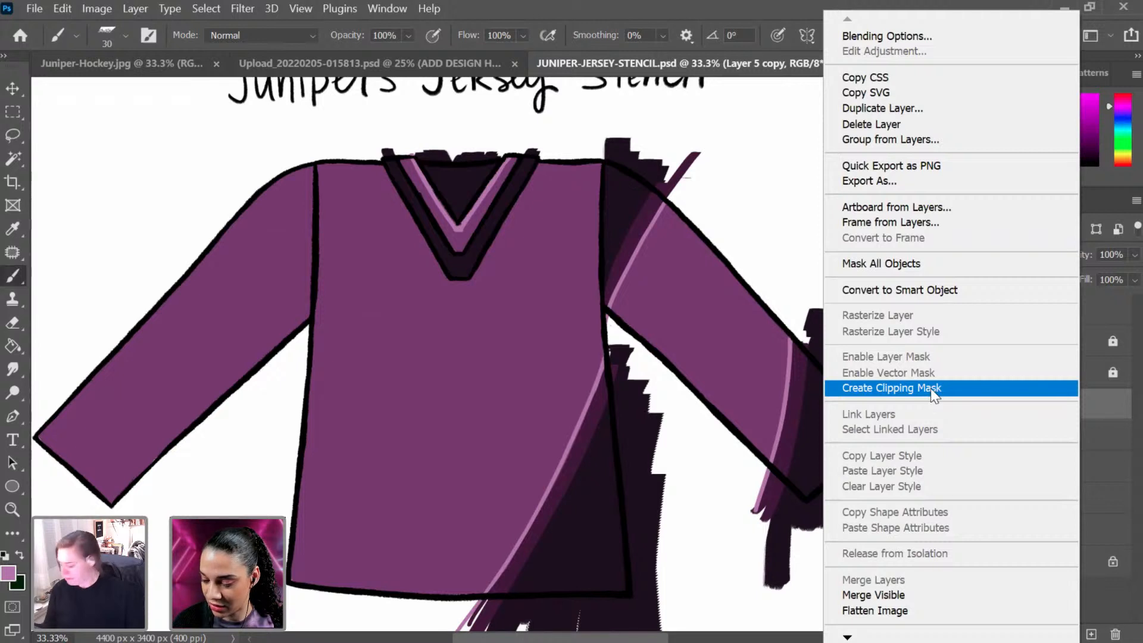
{"action": "left_click", "coordinate": [931, 387]}
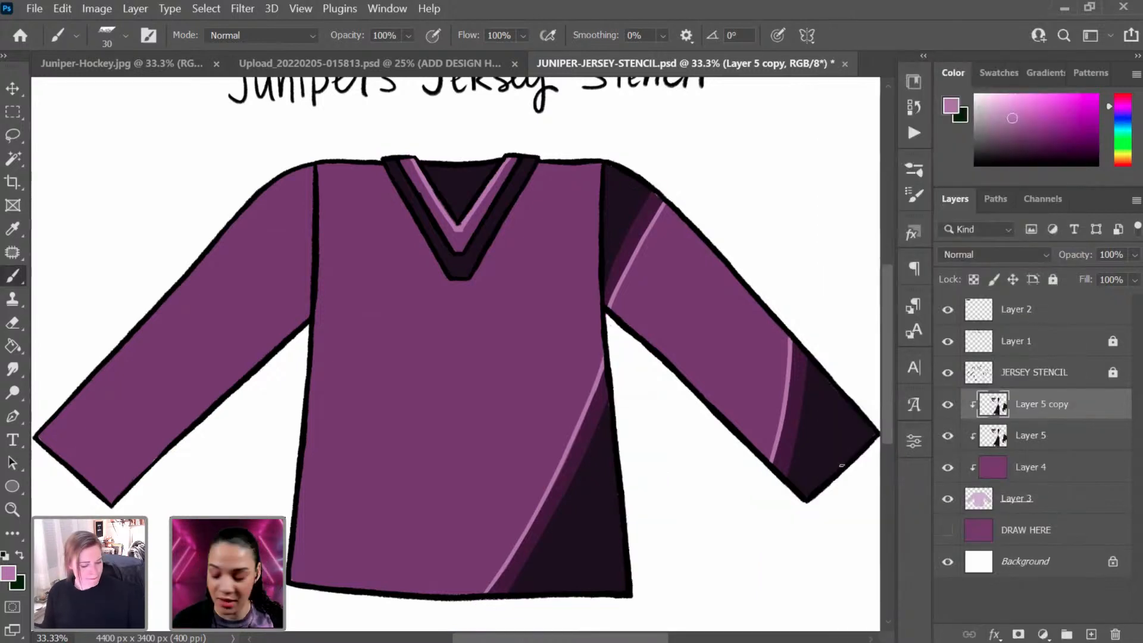
Step: Flip the Layer 5 copy horizontally and move it across to mirror the panels and stripes on the jersey's left half
{"action": "key", "text": "ctrl+t"}
{"action": "right_click", "coordinate": [606, 353]}
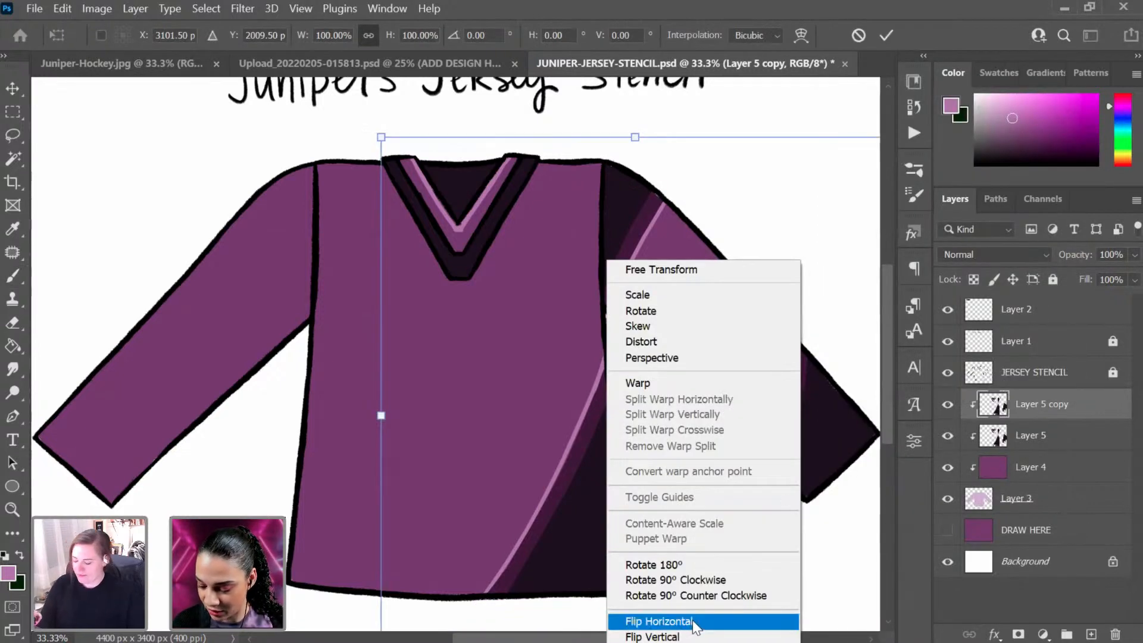
{"action": "left_click", "coordinate": [658, 620]}
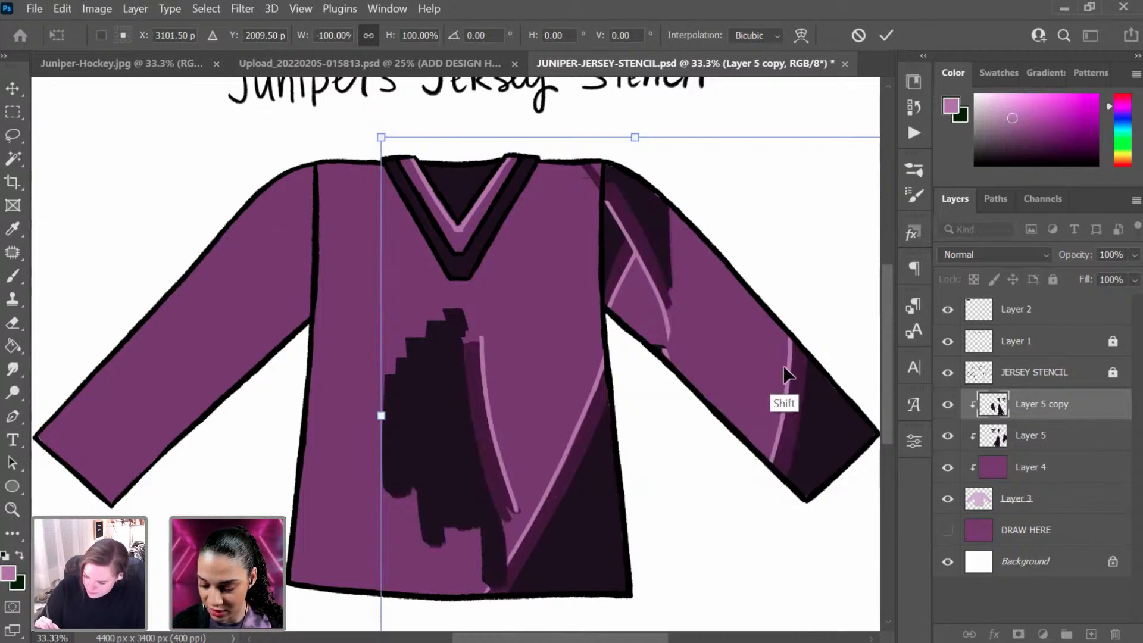
{"action": "left_click_drag", "start_coordinate": [781, 393], "coordinate": [422, 396]}
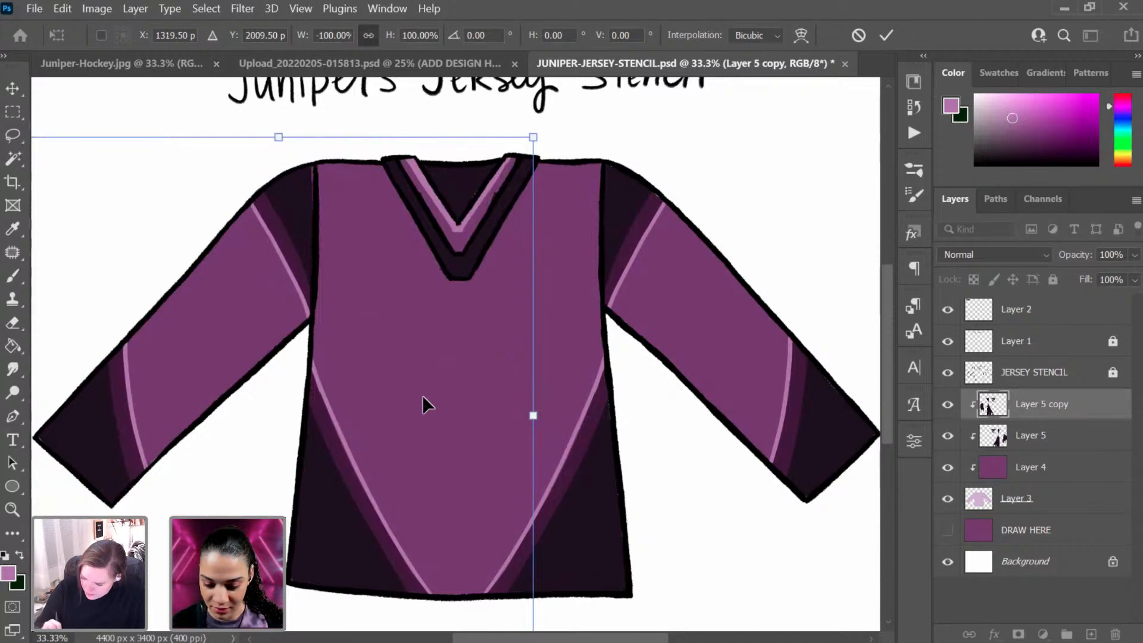
{"action": "key", "text": "Right"}
{"action": "key", "text": "Right"}
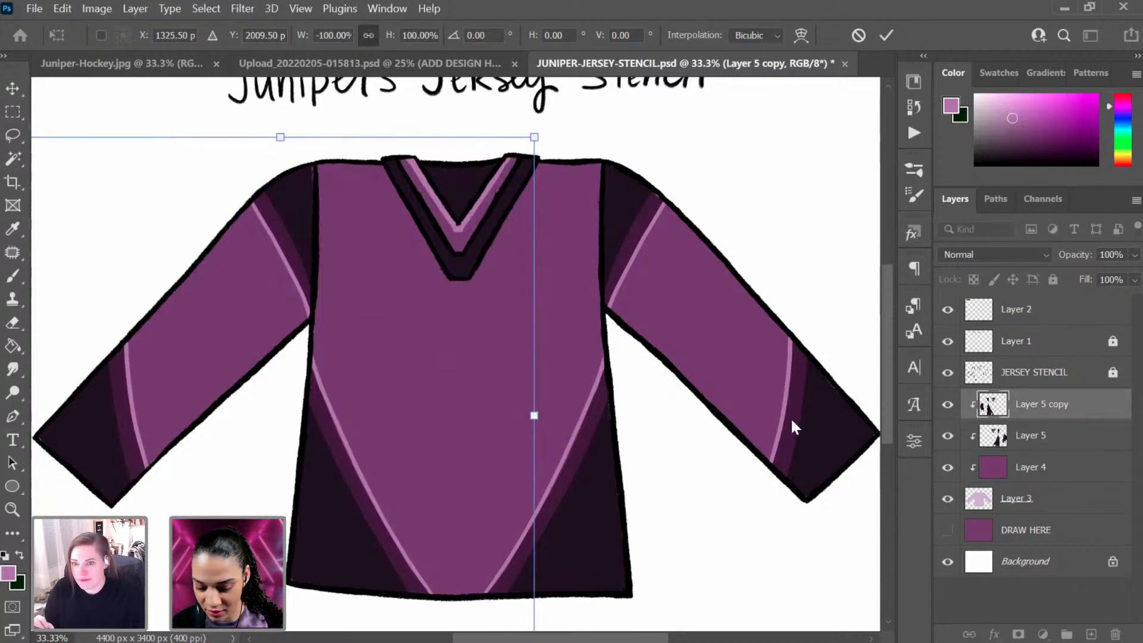
{"action": "key", "text": "Return"}
{"action": "key", "text": "ctrl+minus"}
{"action": "key", "text": "ctrl+minus"}
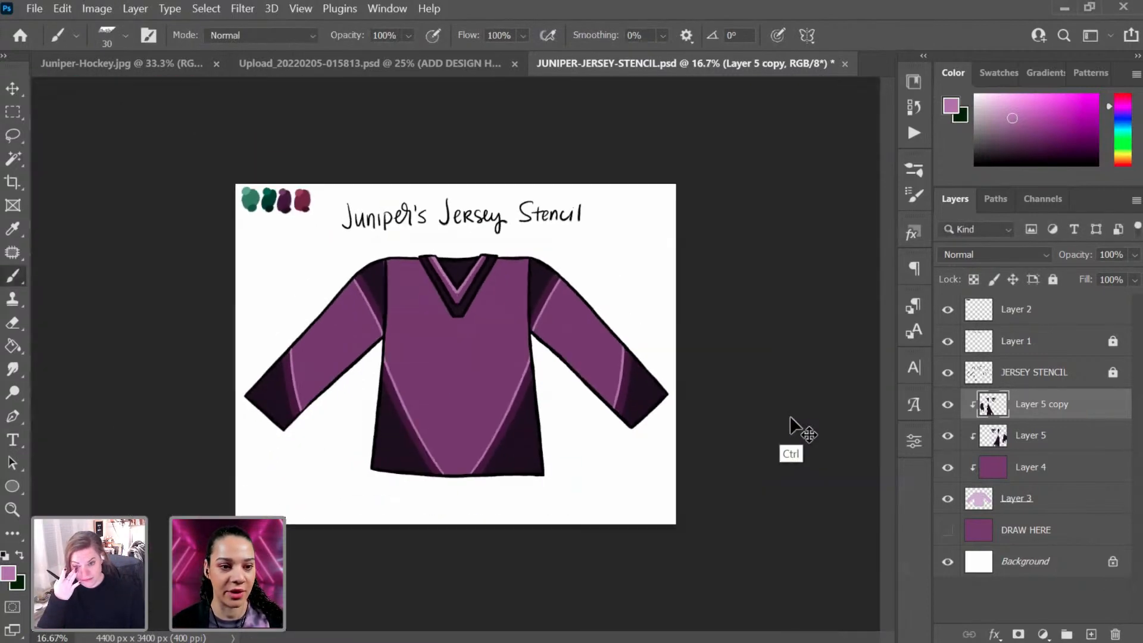
{"action": "key", "text": "ctrl+minus"}
{"action": "key", "text": "ctrl+plus"}
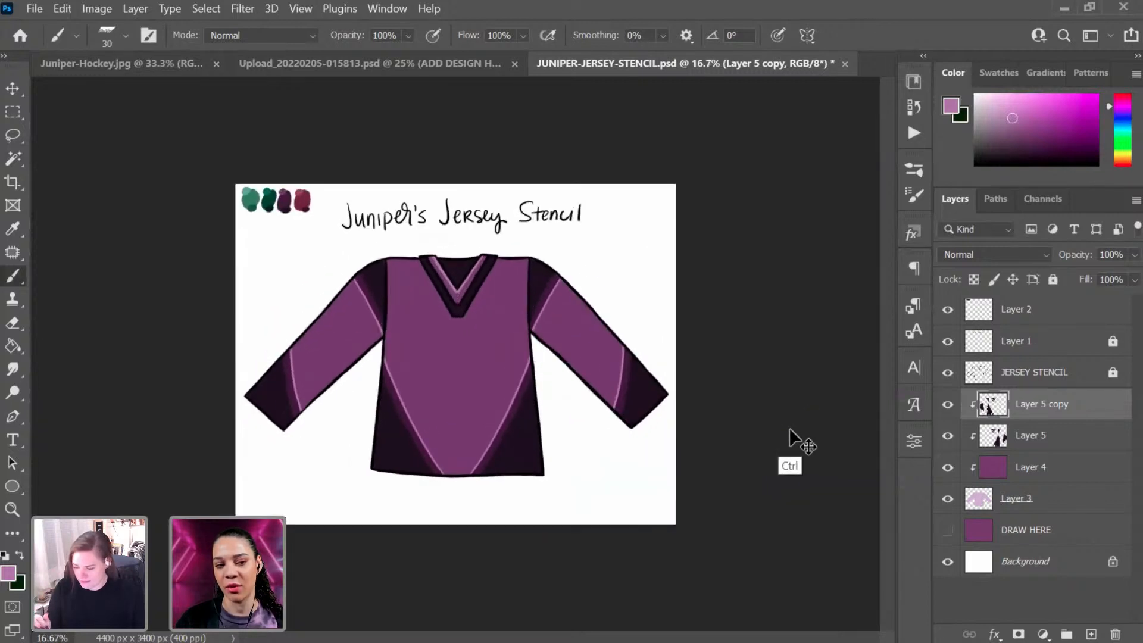
Step: Create a new layer above Layer 5 copy, make it a clipping mask on the jersey shape, and set the brush size to 60
{"action": "key", "text": "ctrl+plus"}
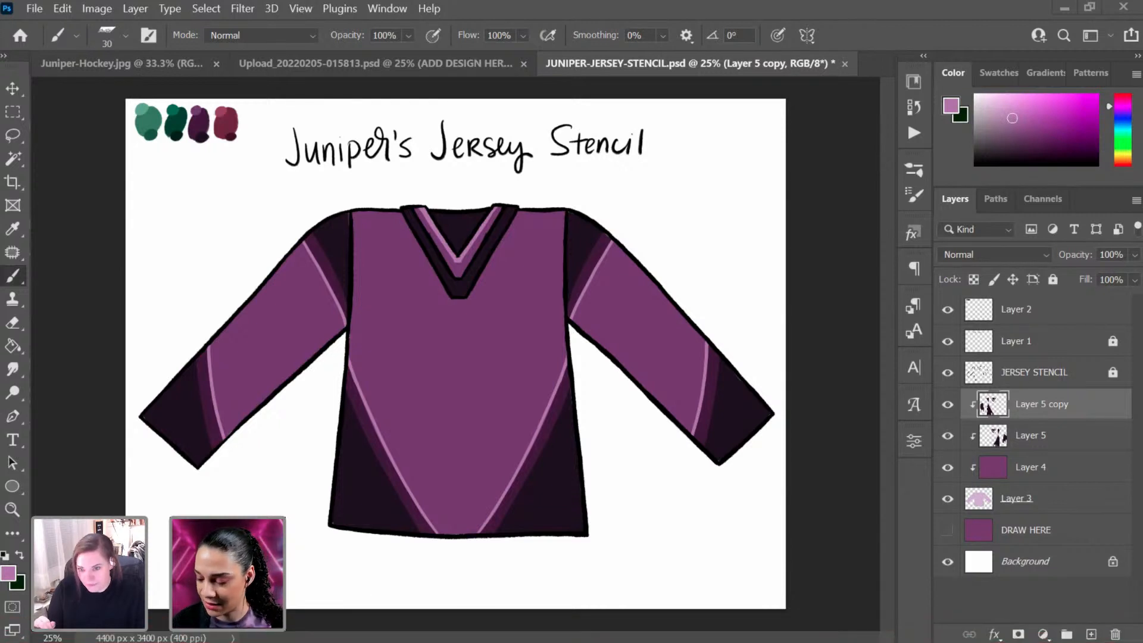
{"action": "key", "text": "ctrl+shift+n"}
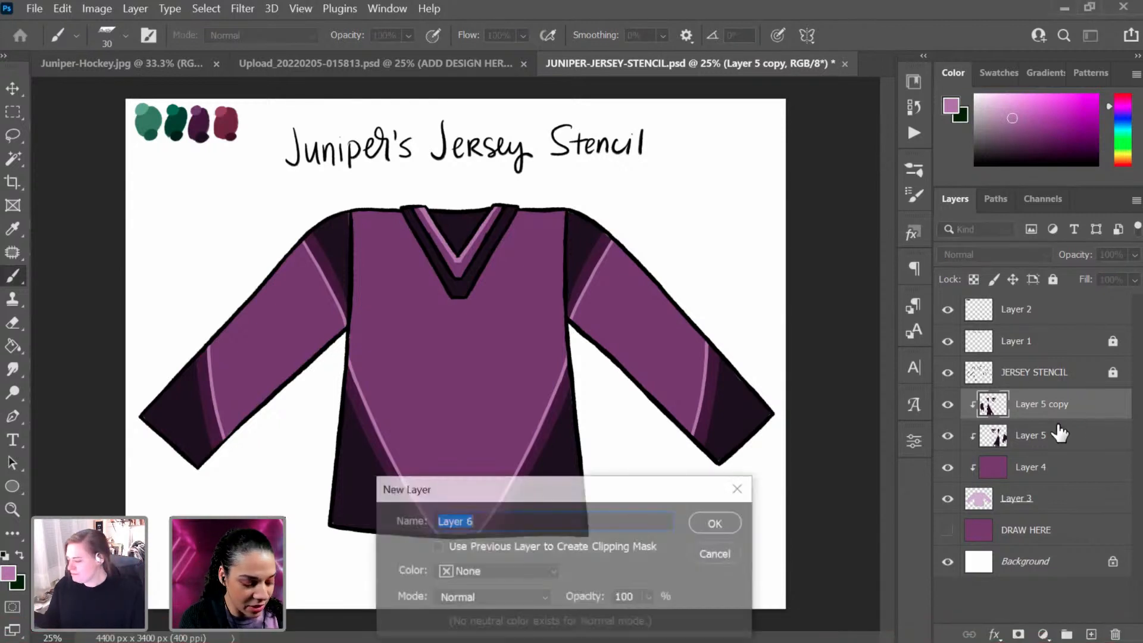
{"action": "key", "text": "Return"}
{"action": "key", "text": "bracketright"}
{"action": "key", "text": "bracketright"}
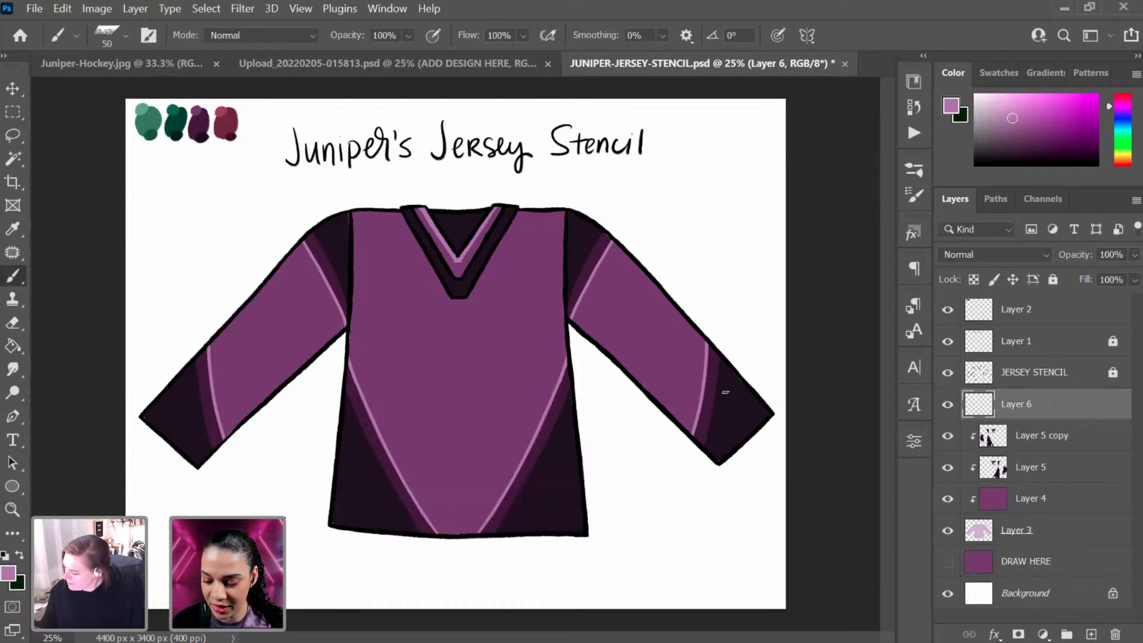
{"action": "key", "text": "bracketright"}
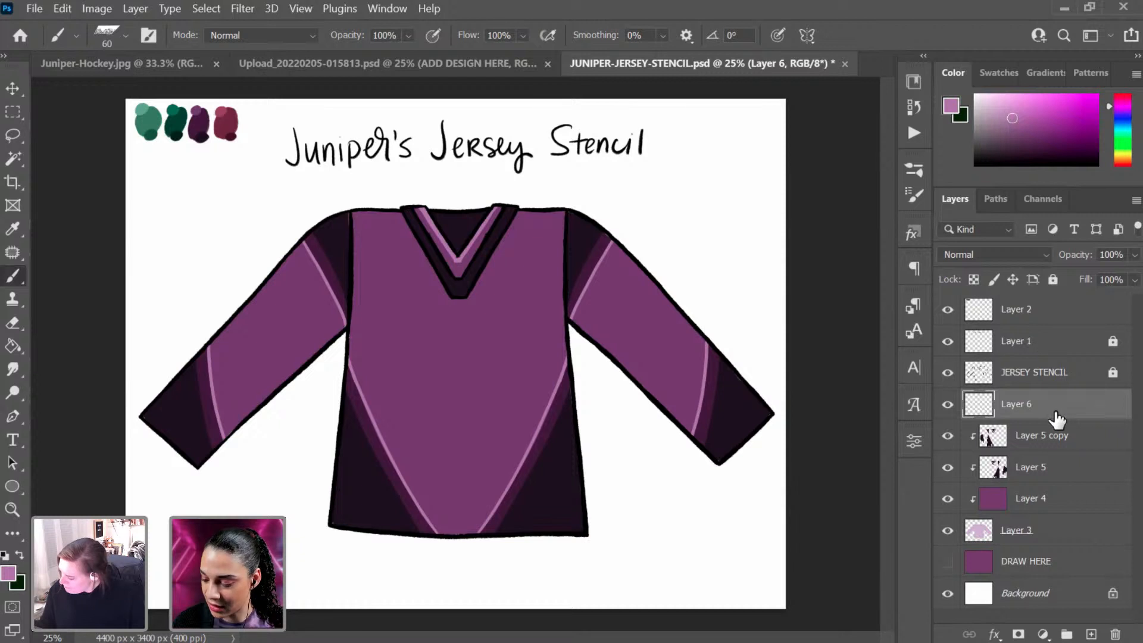
{"action": "right_click", "coordinate": [1042, 399]}
{"action": "left_click", "coordinate": [889, 389]}
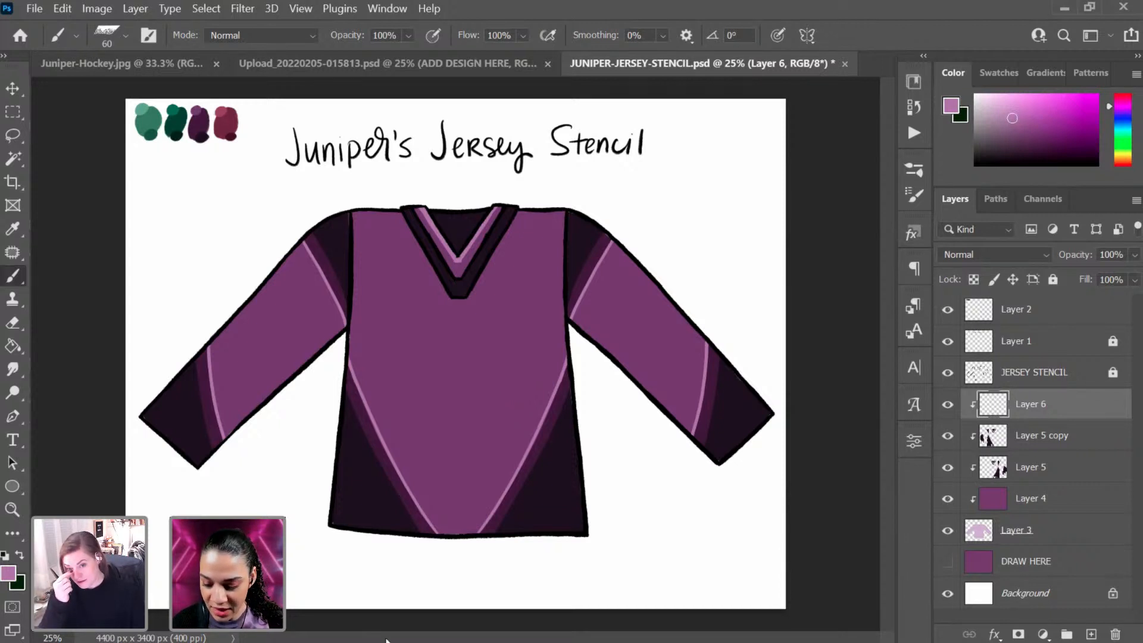
Step: Sample the jersey's darkest panel colour, switch to the main purple, and reduce the brush size to 35
{"action": "left_click", "coordinate": [339, 264], "text": "alt"}
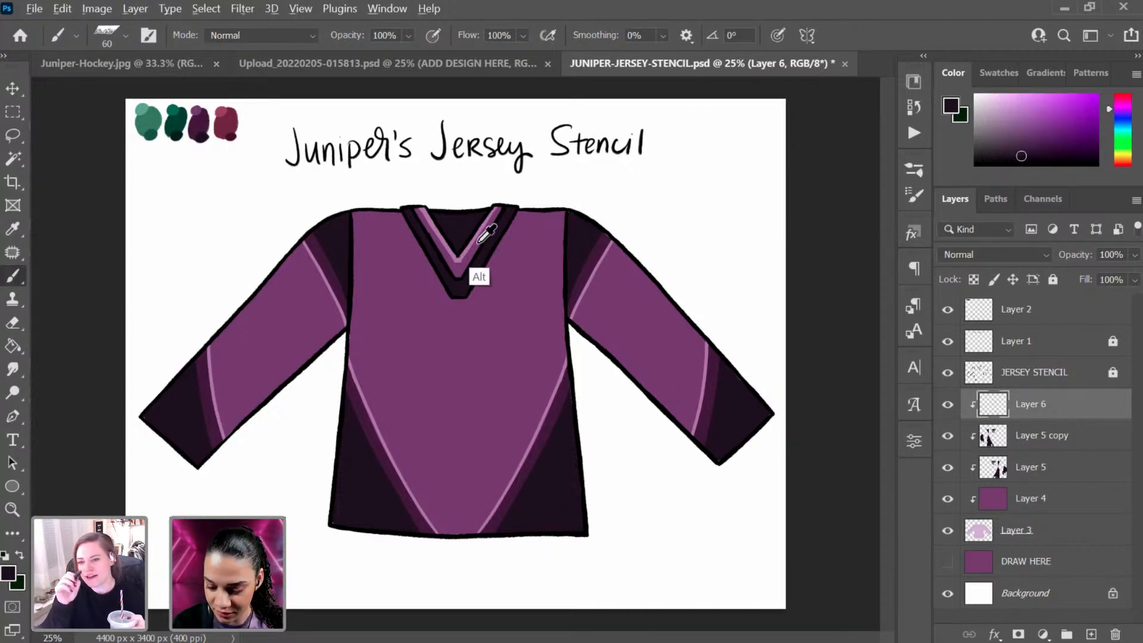
{"action": "left_click", "coordinate": [479, 275], "text": "alt"}
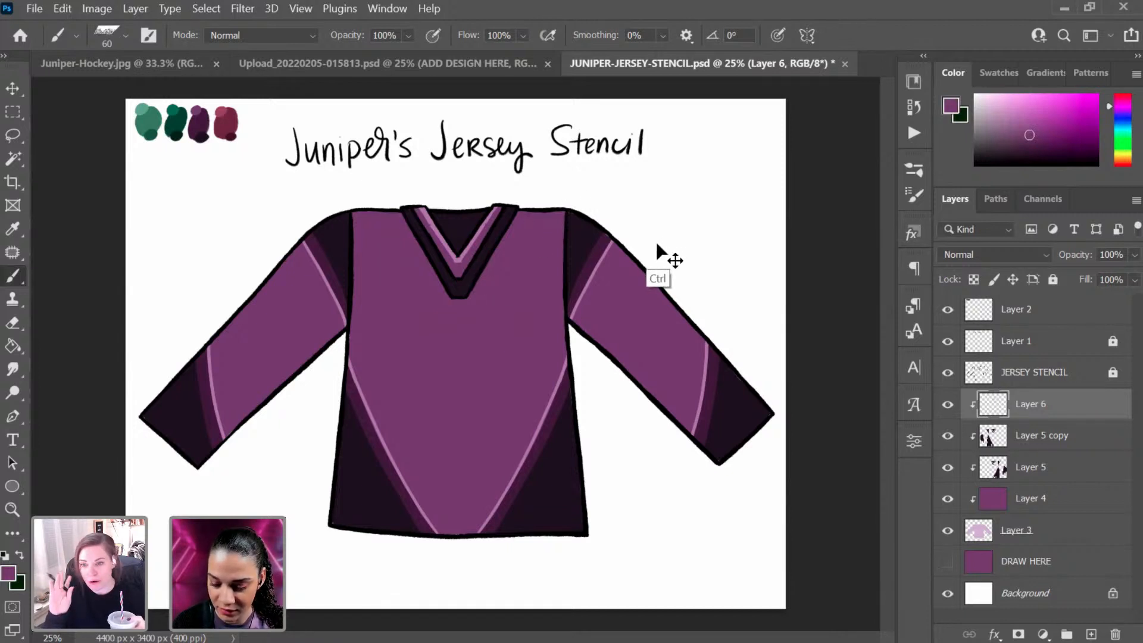
{"action": "key", "text": "ctrl+plus"}
{"action": "key", "text": "bracketleft"}
{"action": "key", "text": "bracketleft"}
{"action": "key", "text": "bracketleft"}
{"action": "key", "text": "bracketleft"}
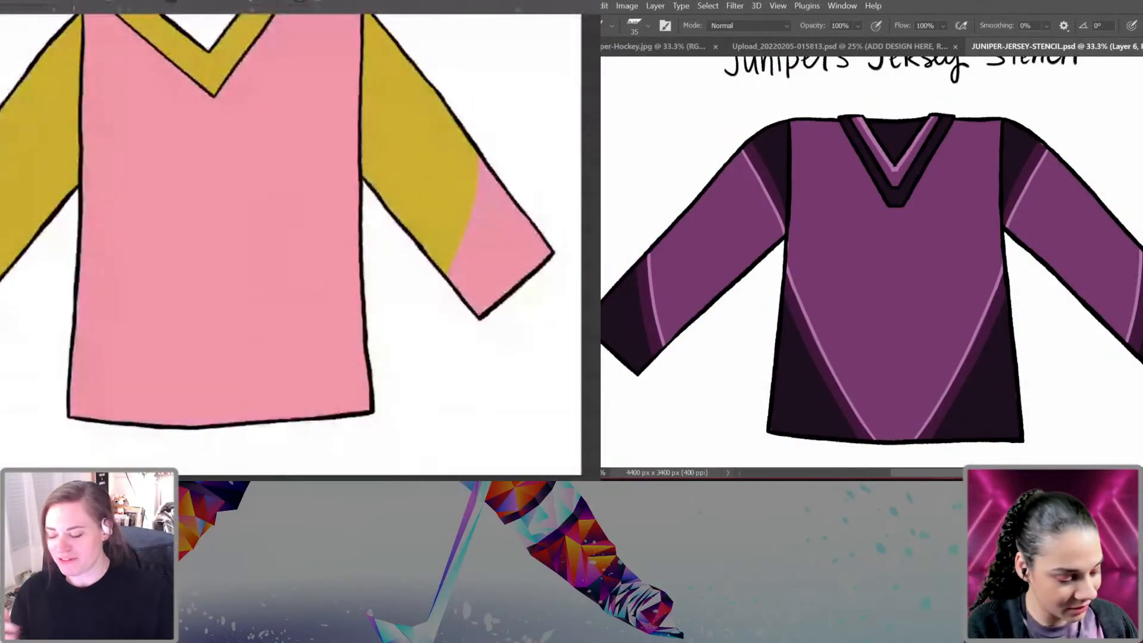
Step: Draw a light purple circle 831 px across on the purple jersey's chest, and brush gold strokes across the pink jersey's lower body
{"action": "key", "text": "ctrl+shift+n"}
{"action": "key", "text": "Return"}
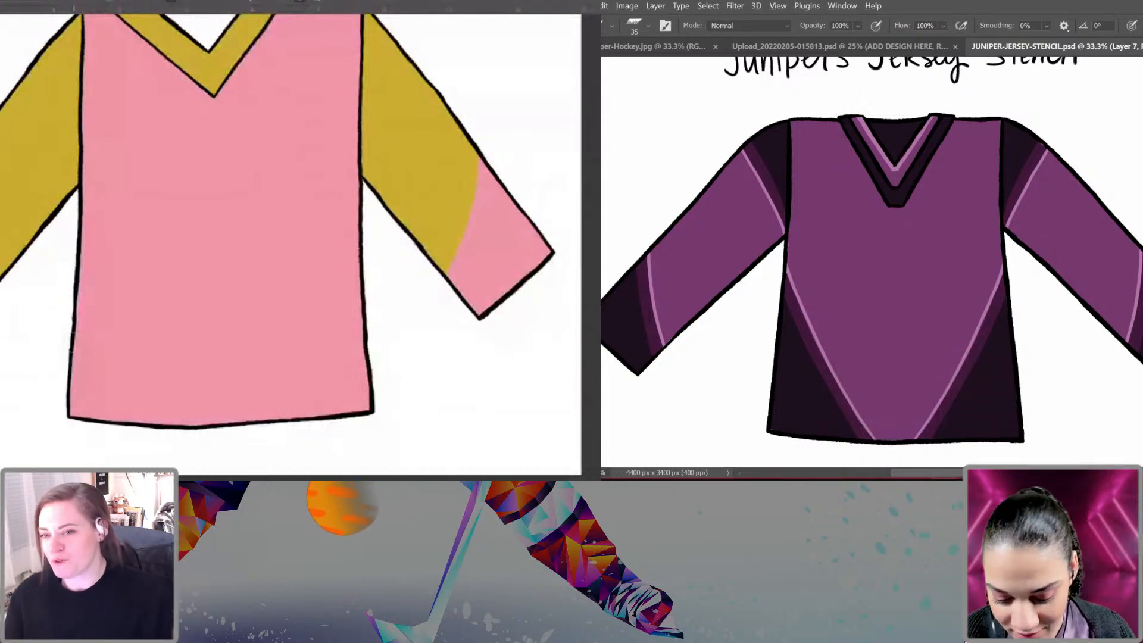
{"action": "key", "text": "u"}
{"action": "left_click_drag", "start_coordinate": [73, 336], "coordinate": [342, 214]}
{"action": "mouse_move", "coordinate": [857, 224]}
{"action": "left_mouse_down"}
{"action": "mouse_move", "coordinate": [934, 378]}
{"action": "mouse_move", "coordinate": [1002, 411]}
{"action": "mouse_move", "coordinate": [966, 399]}
{"action": "left_mouse_up"}
{"action": "key", "text": "ctrl+z"}
{"action": "left_click_drag", "start_coordinate": [76, 349], "coordinate": [215, 266]}
{"action": "left_click_drag", "start_coordinate": [967, 398], "coordinate": [972, 405]}
{"action": "left_click_drag", "start_coordinate": [215, 266], "coordinate": [179, 339]}
{"action": "left_click_drag", "start_coordinate": [972, 406], "coordinate": [968, 399]}
{"action": "mouse_move", "coordinate": [178, 340]}
{"action": "left_mouse_down"}
{"action": "mouse_move", "coordinate": [292, 274]}
{"action": "mouse_move", "coordinate": [357, 206]}
{"action": "left_mouse_up"}
{"action": "mouse_move", "coordinate": [968, 400]}
{"action": "left_mouse_down"}
{"action": "mouse_move", "coordinate": [942, 355]}
{"action": "mouse_move", "coordinate": [960, 362]}
{"action": "left_mouse_up"}
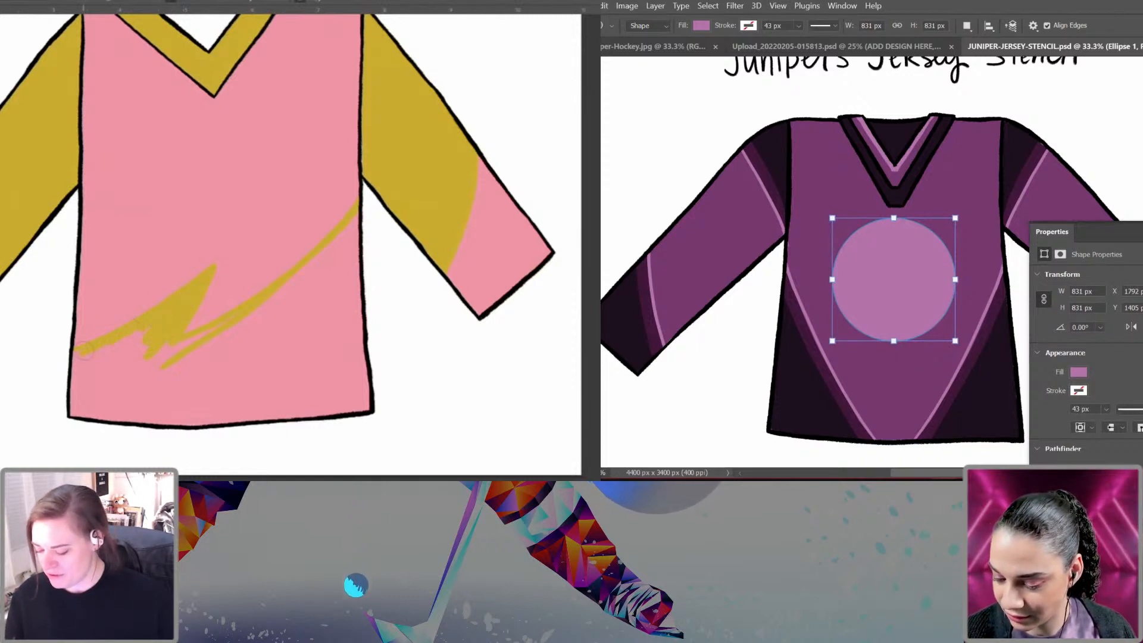
Step: Create a new clipped layer directly above Layer 4, the jersey's base purple
{"action": "key", "text": "ctrl+shift+n"}
{"action": "key", "text": "Return"}
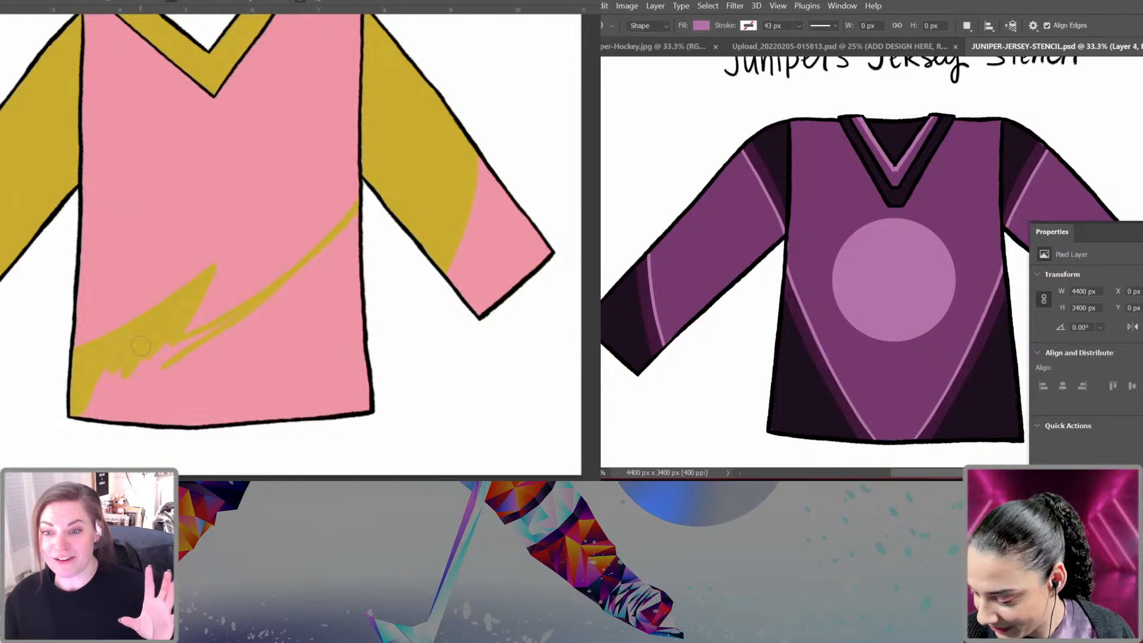
{"action": "key", "text": "ctrl+shift+n"}
{"action": "key", "text": "Return"}
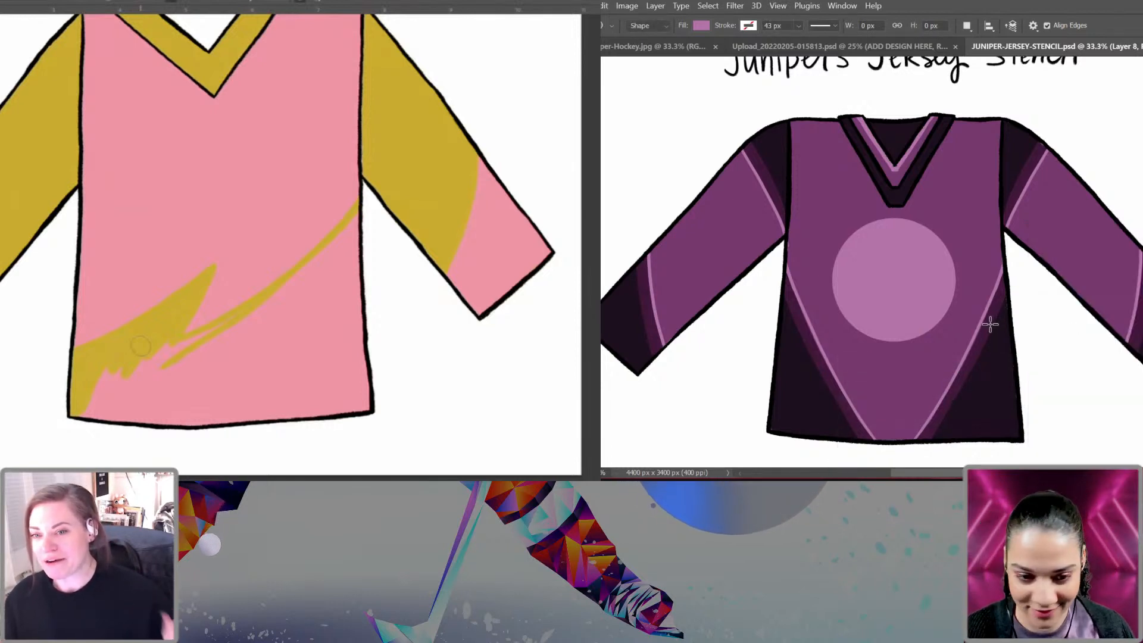
Step: Sample the dark purple accent and try a linear colour-to-transparent gradient down the jersey body from collar to hem
{"action": "key", "text": "b"}
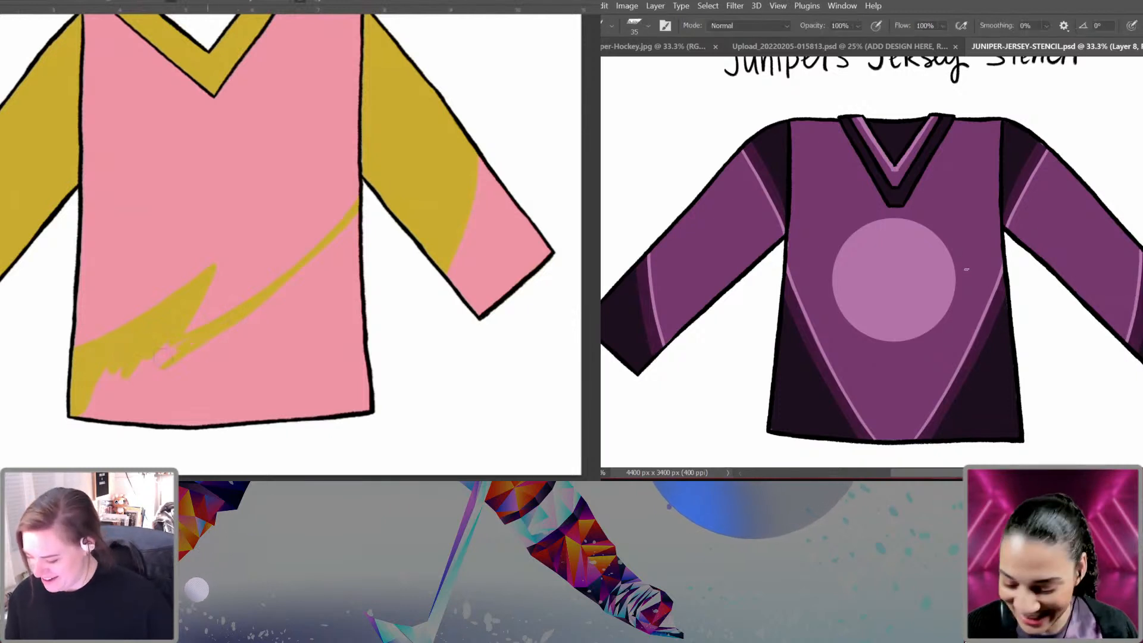
{"action": "key", "text": "g"}
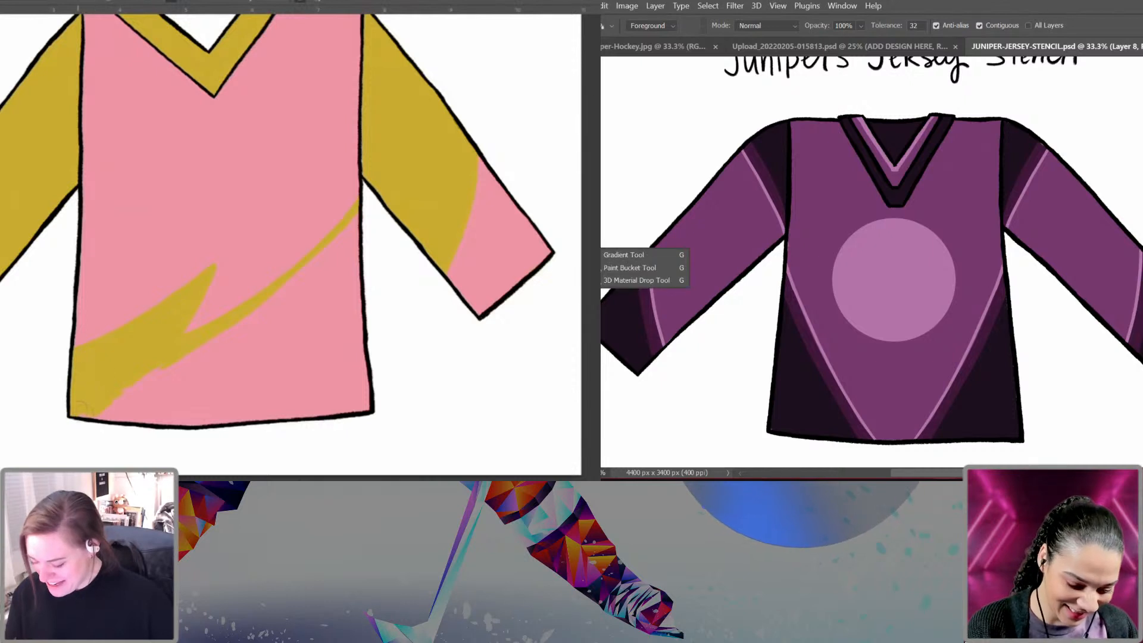
{"action": "left_click", "coordinate": [654, 255]}
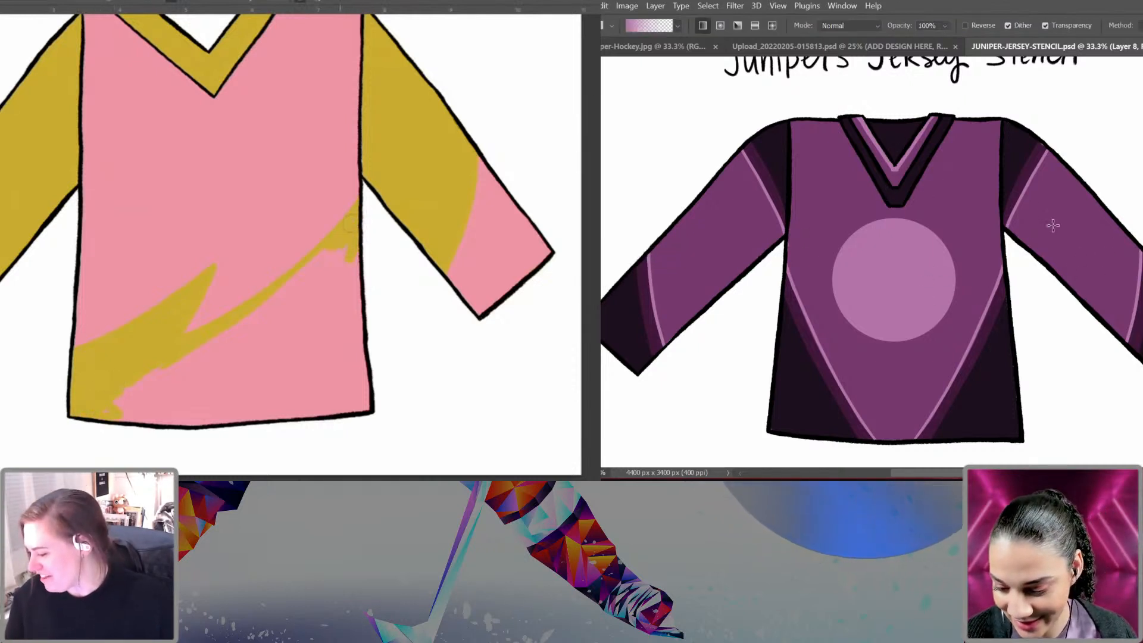
{"action": "left_click", "coordinate": [1033, 167], "text": "alt"}
{"action": "left_click_drag", "start_coordinate": [898, 116], "coordinate": [901, 412]}
{"action": "key", "text": "ctrl+z"}
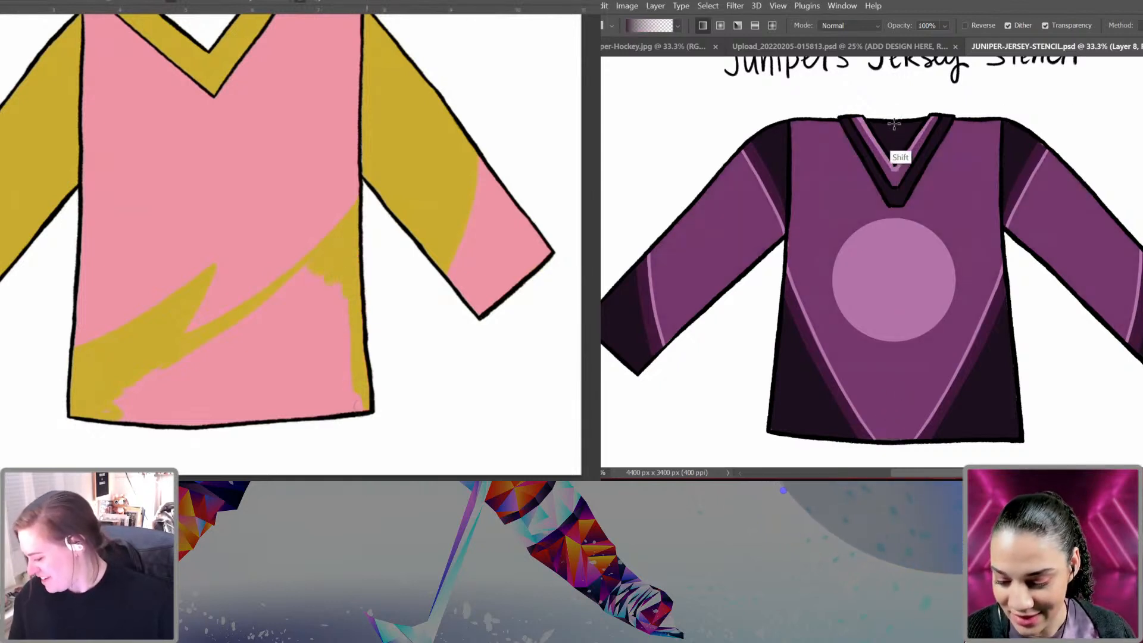
{"action": "key", "text": "ctrl+shift+z"}
{"action": "key", "text": "ctrl+z"}
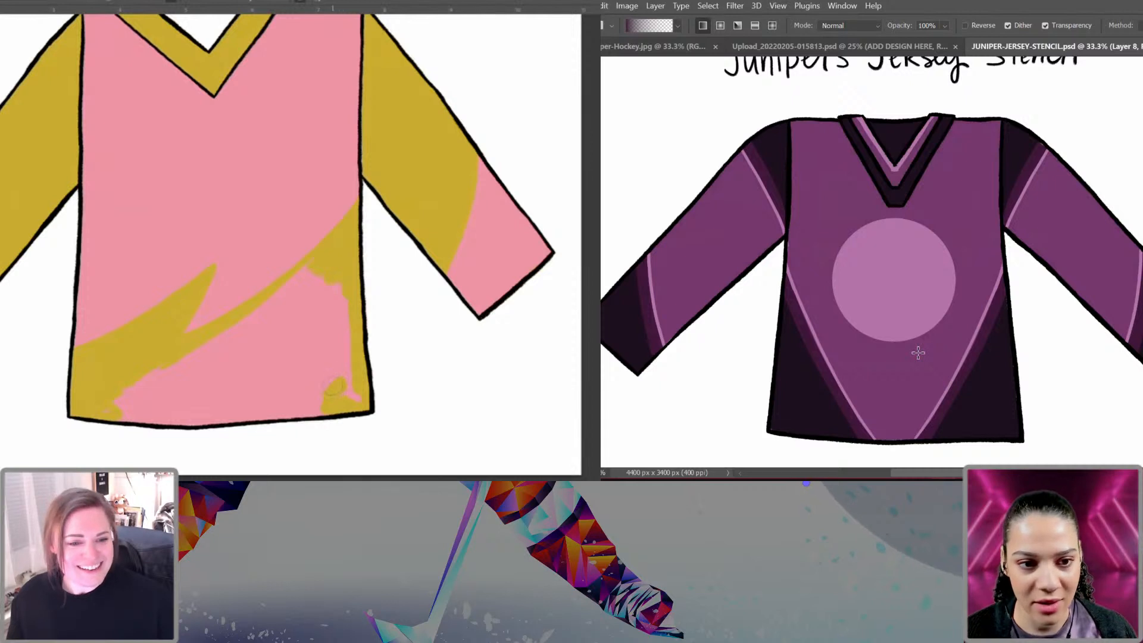
Step: Lasso the jersey's front body inside the sleeve seams and exclude the V-collar from the selection
{"action": "key", "text": "l"}
{"action": "left_click_drag", "start_coordinate": [789, 122], "coordinate": [785, 340]}
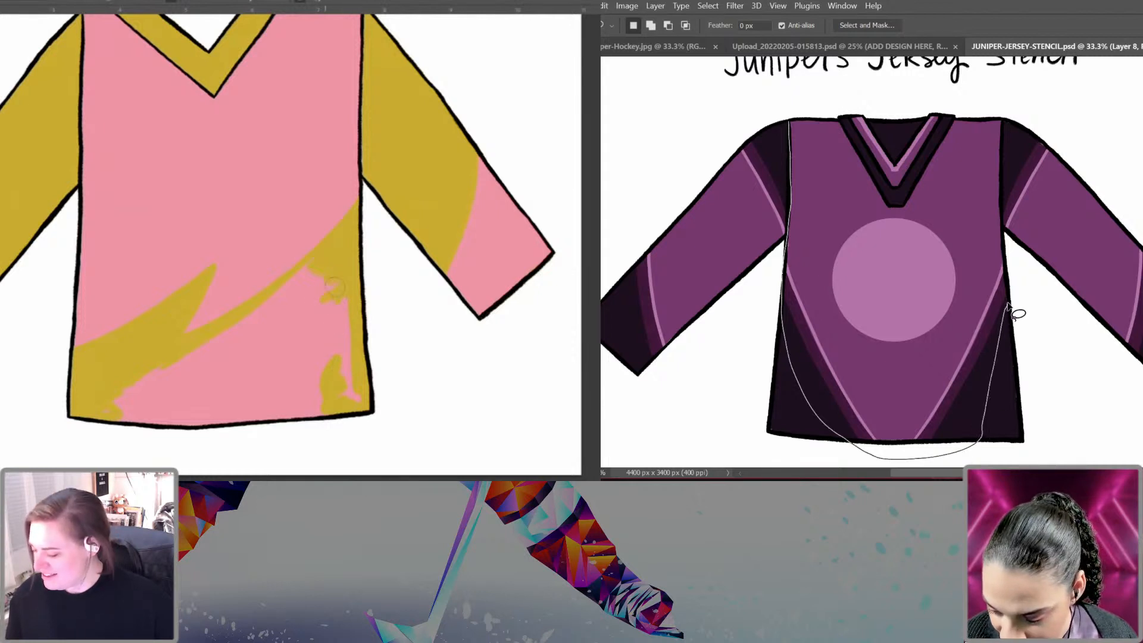
{"action": "mouse_move", "coordinate": [1003, 236]}
{"action": "left_mouse_down"}
{"action": "mouse_move", "coordinate": [1000, 117]}
{"action": "mouse_move", "coordinate": [788, 121]}
{"action": "mouse_move", "coordinate": [871, 166]}
{"action": "mouse_move", "coordinate": [897, 201]}
{"action": "mouse_move", "coordinate": [956, 97]}
{"action": "mouse_move", "coordinate": [872, 105]}
{"action": "left_mouse_up"}
{"action": "mouse_move", "coordinate": [945, 119]}
{"action": "left_mouse_down", "text": "alt"}
{"action": "mouse_move", "coordinate": [977, 118]}
{"action": "mouse_move", "coordinate": [920, 112]}
{"action": "left_mouse_up", "text": "alt"}
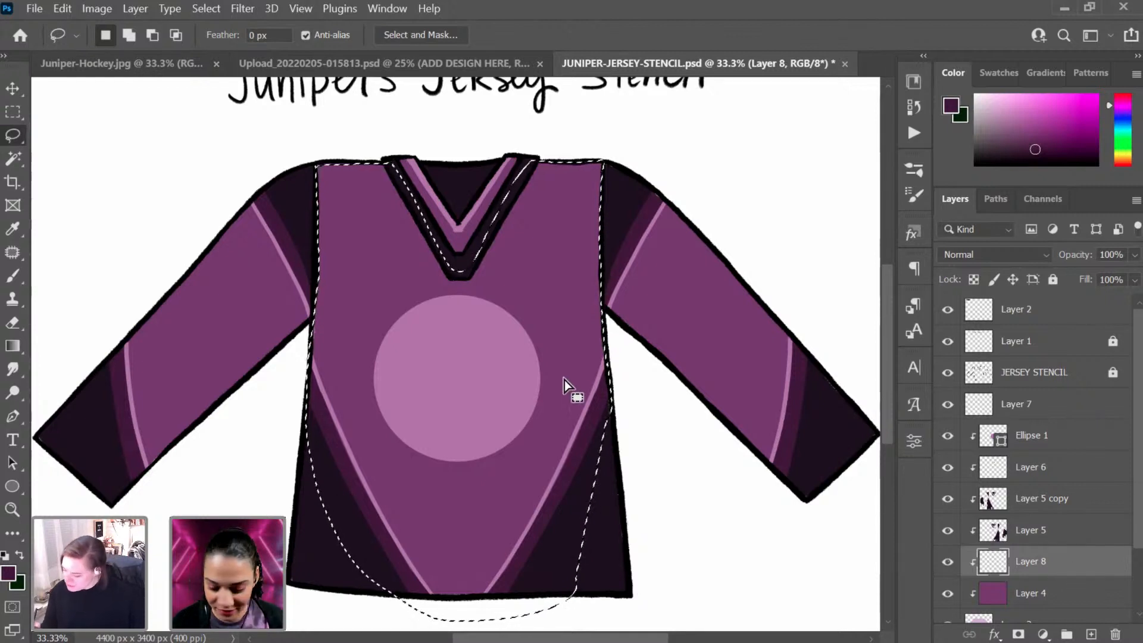
Step: Try the Kyle's Halftone - Cornered brush with a test stroke across the selected body area
{"action": "key", "text": "b"}
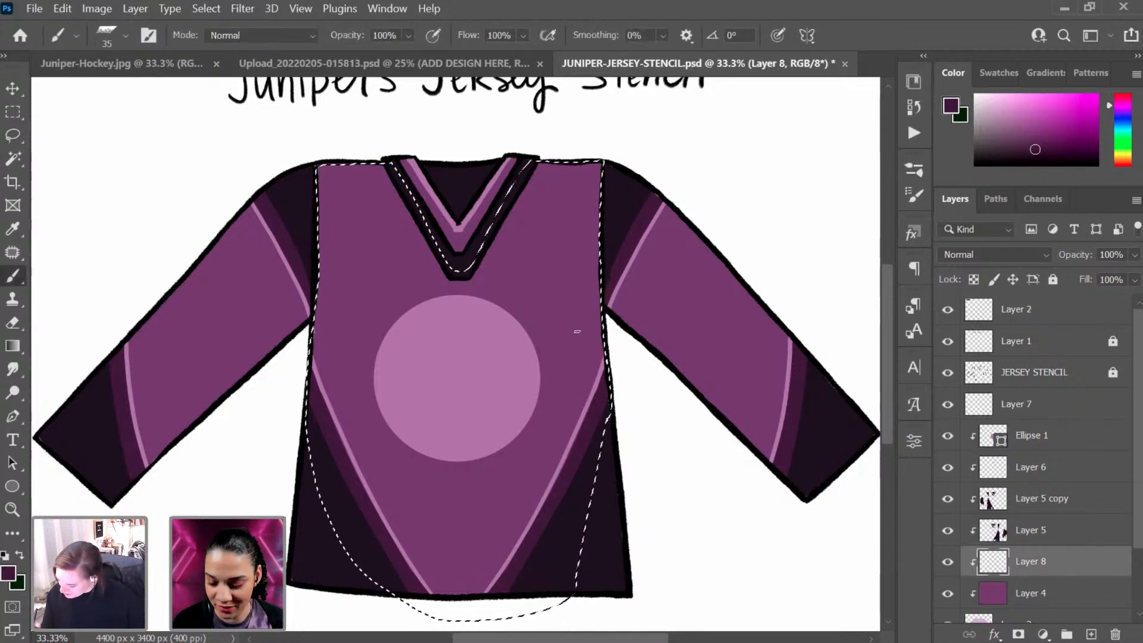
{"action": "right_click", "coordinate": [576, 329]}
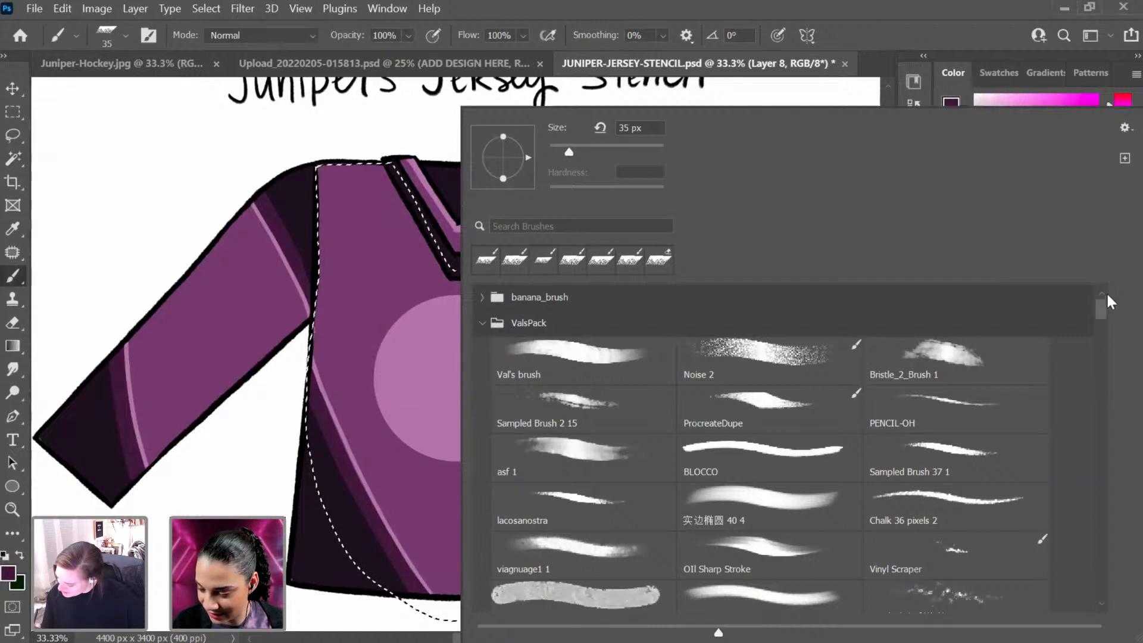
{"action": "left_click_drag", "start_coordinate": [512, 120], "coordinate": [293, 124]}
{"action": "left_click_drag", "start_coordinate": [889, 304], "coordinate": [871, 482]}
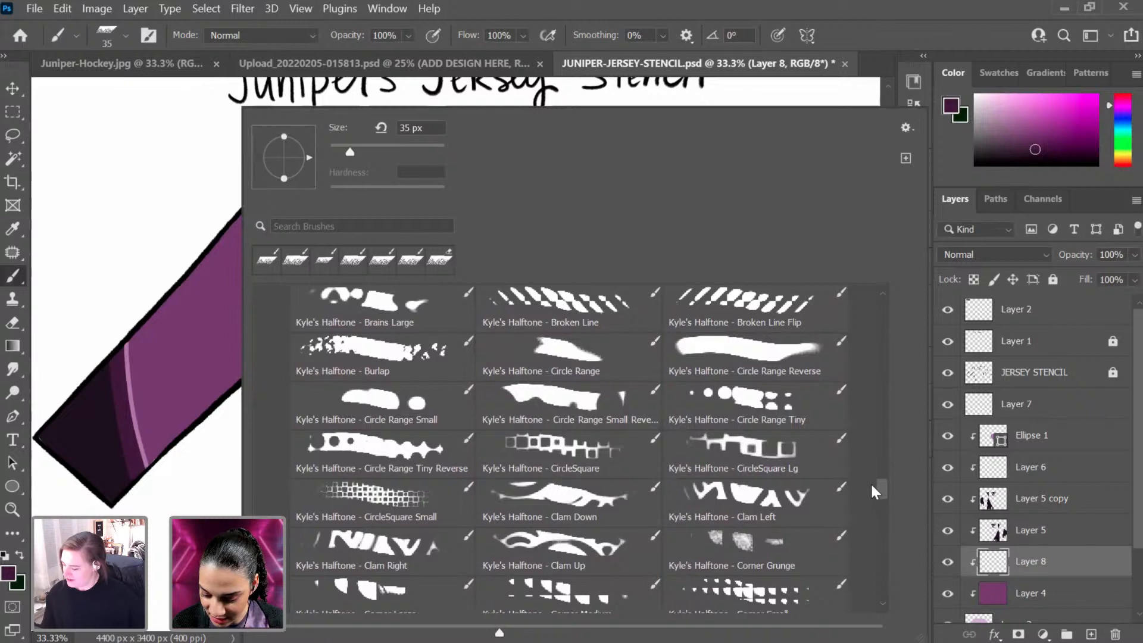
{"action": "left_click_drag", "start_coordinate": [871, 482], "coordinate": [871, 485]}
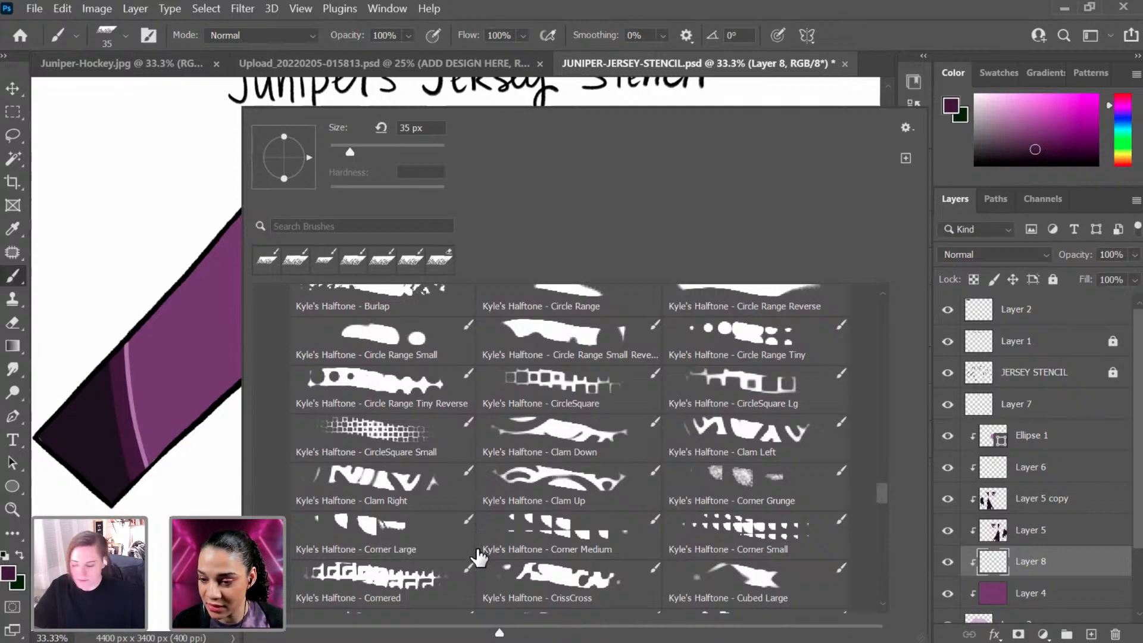
{"action": "left_click", "coordinate": [387, 581]}
{"action": "left_click", "coordinate": [170, 225]}
{"action": "mouse_move", "coordinate": [390, 214]}
{"action": "left_mouse_down"}
{"action": "mouse_move", "coordinate": [481, 283]}
{"action": "mouse_move", "coordinate": [524, 432]}
{"action": "left_mouse_up"}
{"action": "key", "text": "ctrl+z"}
Step: Try the Kyle's Halftone - Clam Up brush with a zigzag test stroke across the chest
{"action": "right_click", "coordinate": [480, 262]}
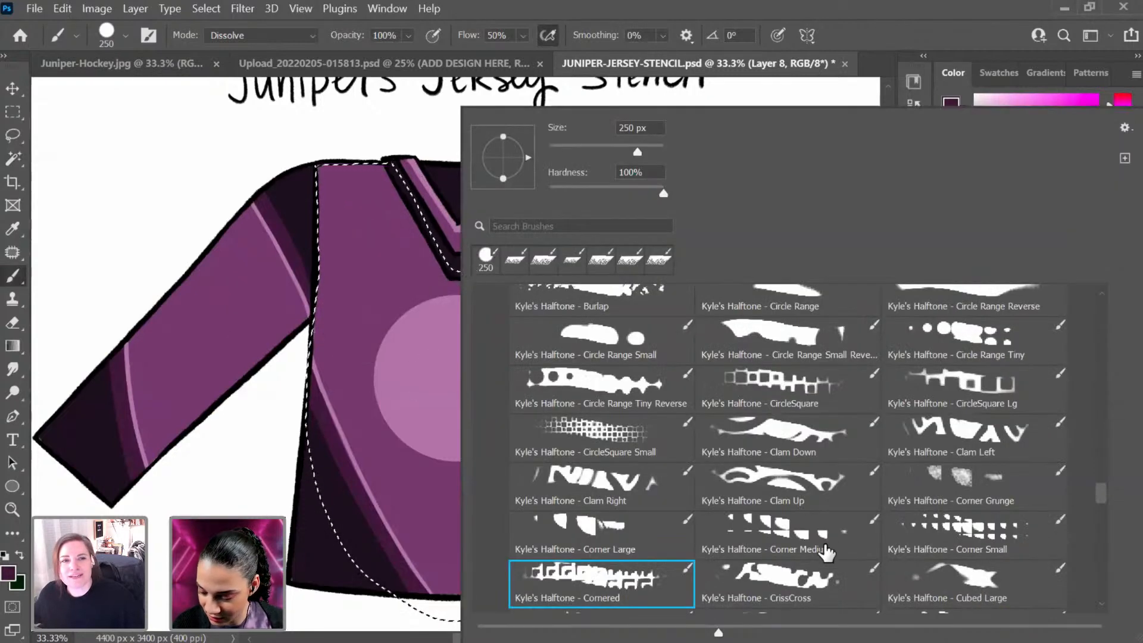
{"action": "left_click", "coordinate": [792, 492]}
{"action": "mouse_move", "coordinate": [378, 221]}
{"action": "left_mouse_down"}
{"action": "mouse_move", "coordinate": [379, 308]}
{"action": "mouse_move", "coordinate": [432, 279]}
{"action": "mouse_move", "coordinate": [572, 263]}
{"action": "mouse_move", "coordinate": [569, 465]}
{"action": "left_mouse_up"}
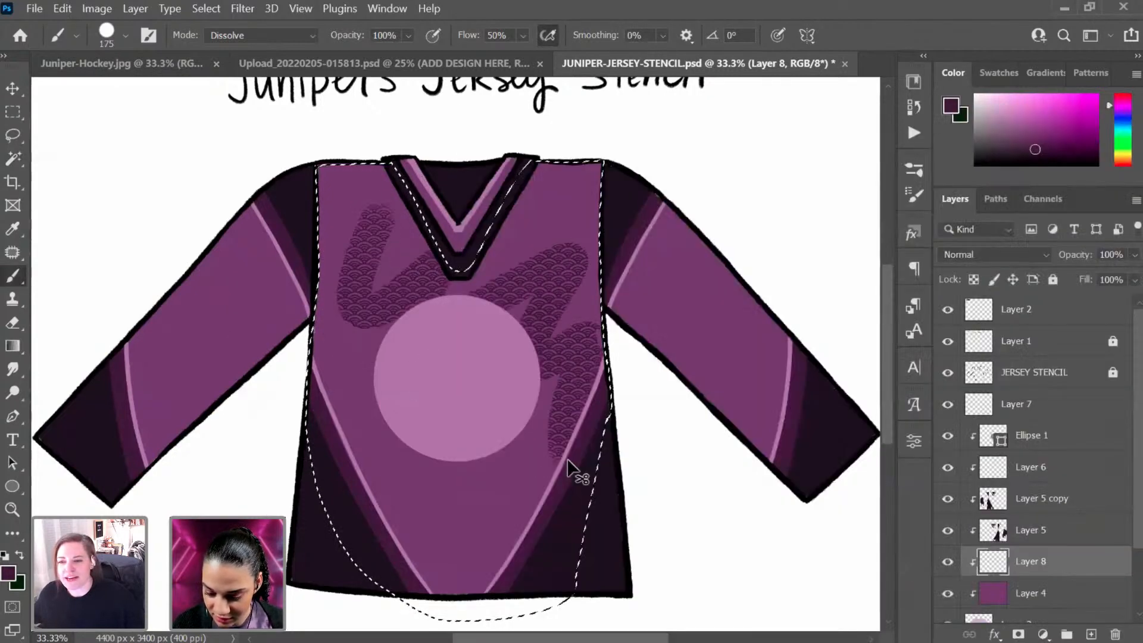
{"action": "key", "text": "ctrl+z"}
Step: Enlarge the pattern brush to 900 px and try painting dark purple scales over the upper body around the circle
{"action": "key", "text": "bracketright"}
{"action": "key", "text": "bracketright"}
{"action": "key", "text": "bracketright"}
{"action": "key", "text": "bracketright"}
{"action": "key", "text": "bracketright"}
{"action": "key", "text": "bracketright"}
{"action": "key", "text": "bracketright"}
{"action": "key", "text": "bracketright"}
{"action": "key", "text": "bracketright"}
{"action": "key", "text": "bracketright"}
{"action": "key", "text": "bracketright"}
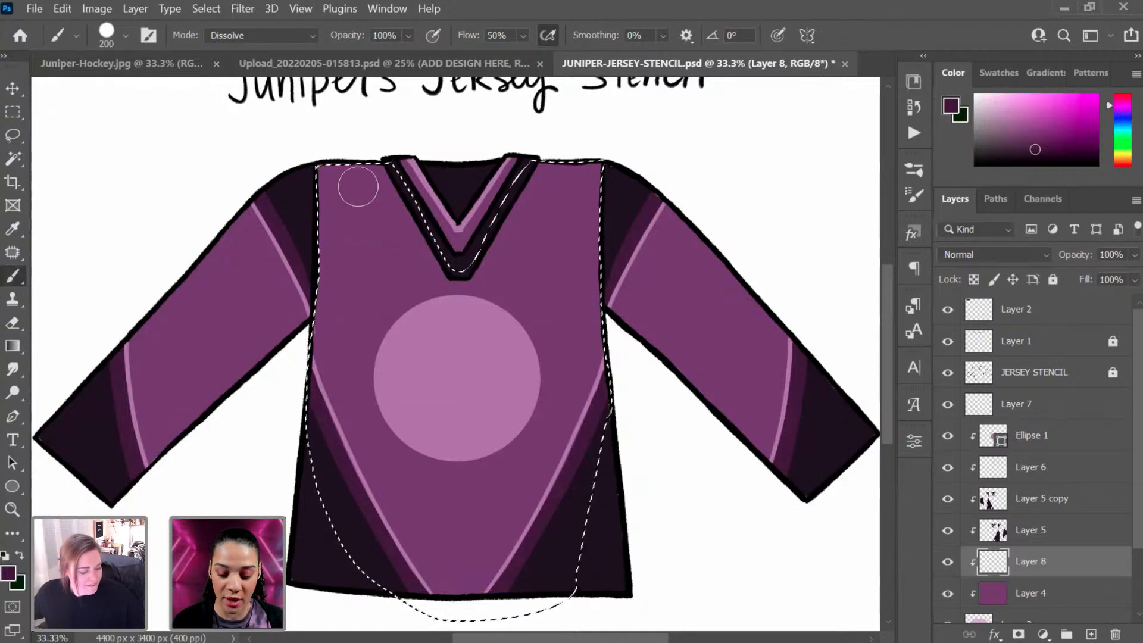
{"action": "key", "text": "bracketleft"}
{"action": "key", "text": "bracketleft"}
{"action": "left_click", "coordinate": [359, 248]}
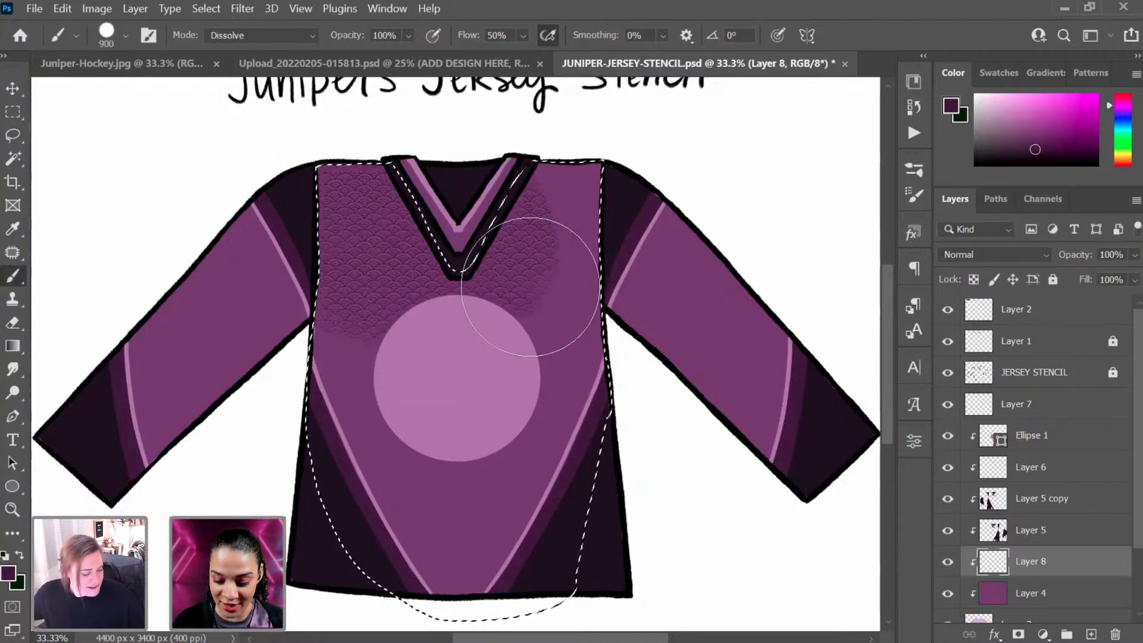
{"action": "key", "text": "ctrl+z"}
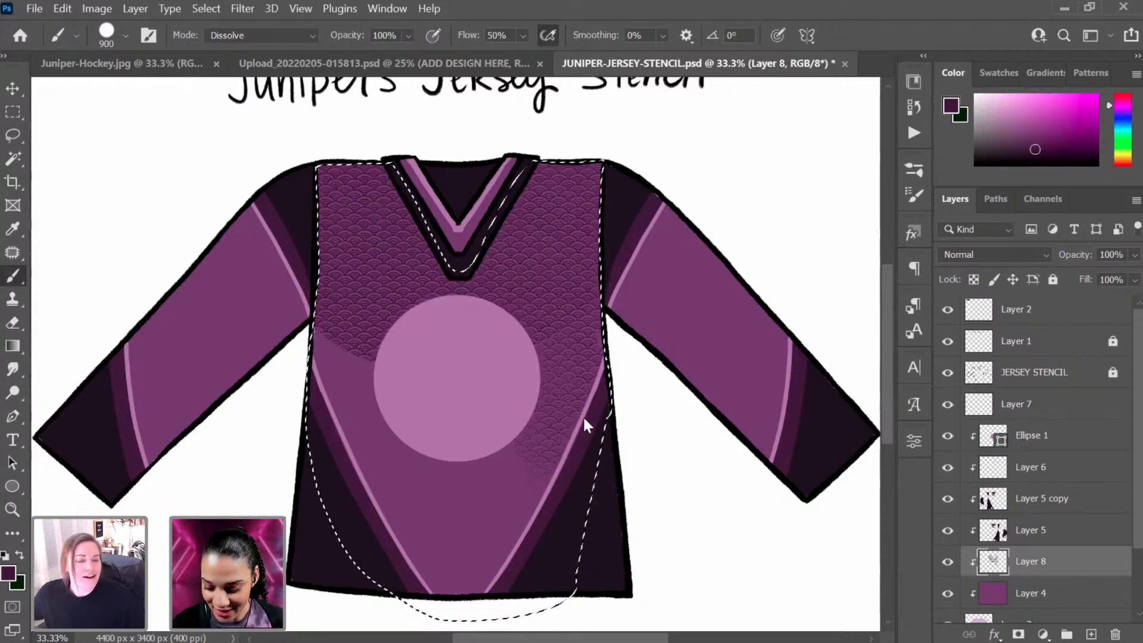
{"action": "key", "text": "ctrl+z"}
Step: Try covering the whole selected jersey front with the scale pattern using a 1200 px brush
{"action": "key", "text": "bracketright"}
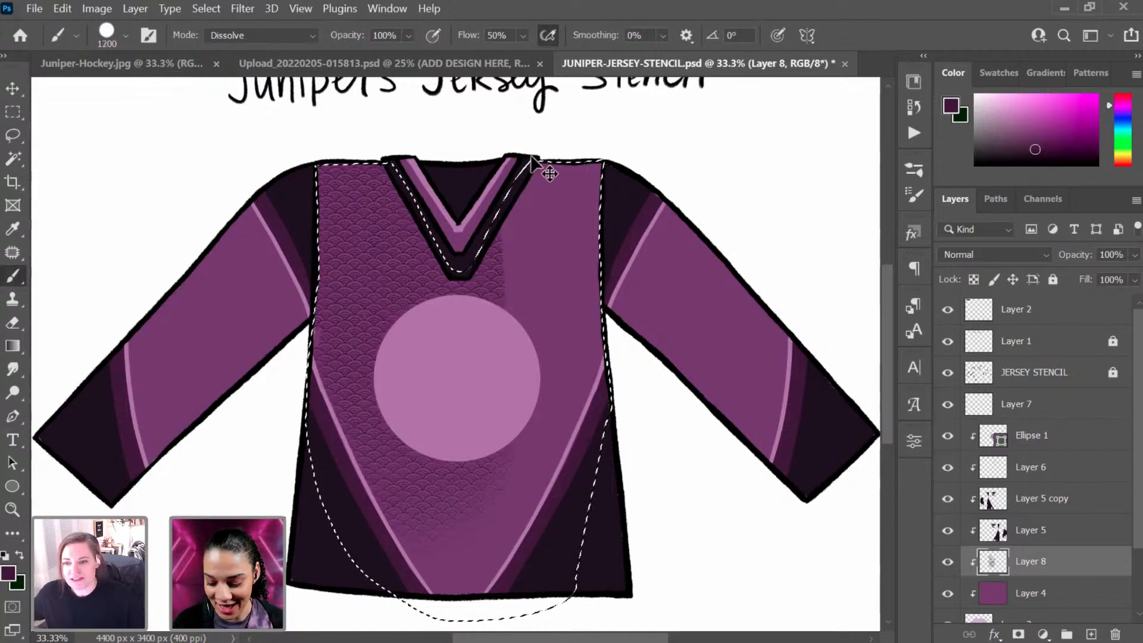
{"action": "left_click_drag", "start_coordinate": [538, 340], "coordinate": [538, 523]}
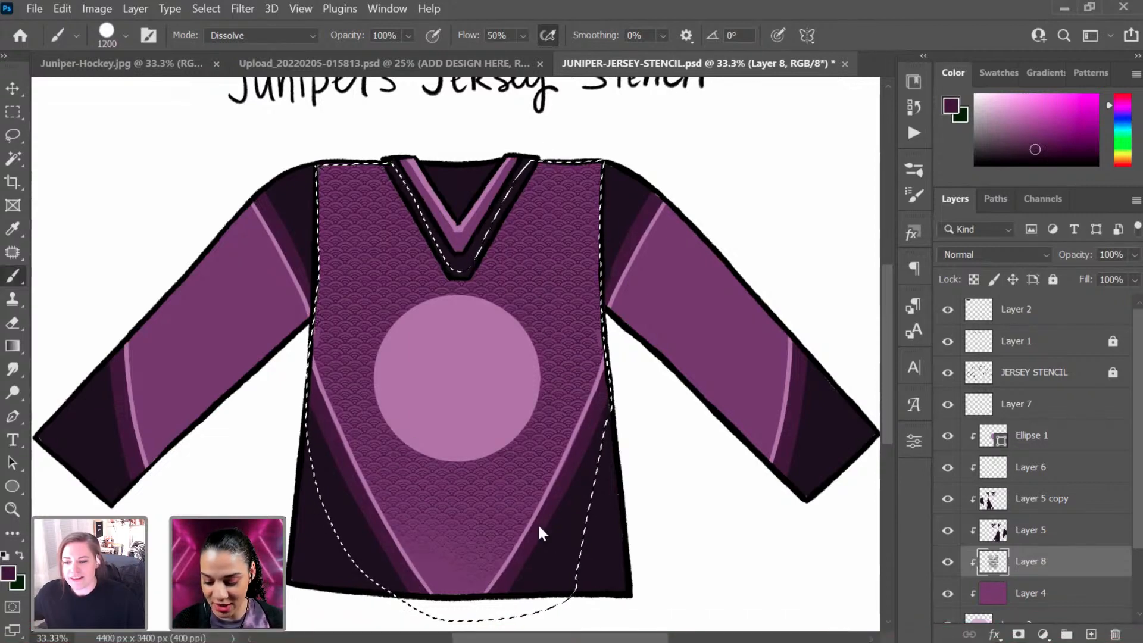
{"action": "key", "text": "ctrl+minus"}
{"action": "key", "text": "ctrl+plus"}
{"action": "key", "text": "ctrl+plus"}
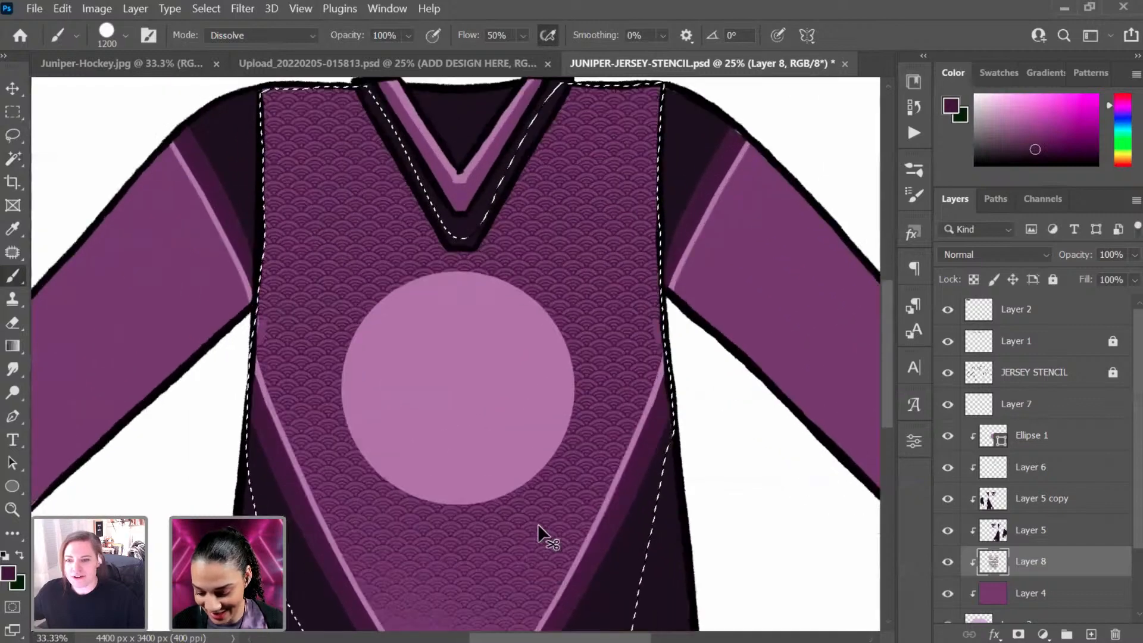
{"action": "key", "text": "ctrl+z"}
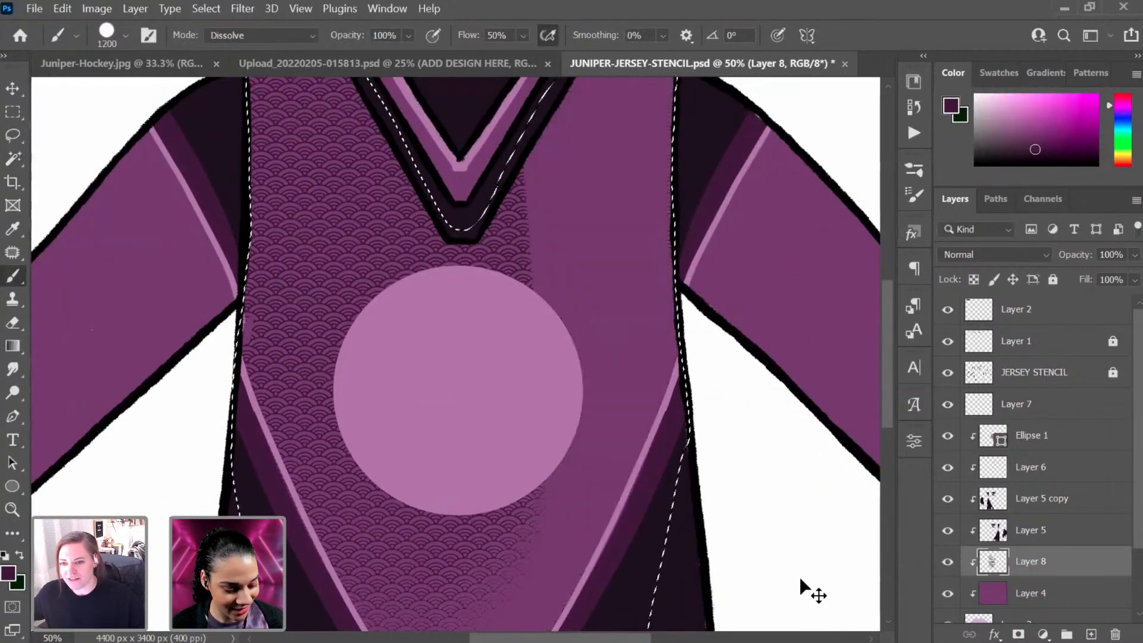
{"action": "key", "text": "ctrl+minus"}
{"action": "key", "text": "ctrl+z"}
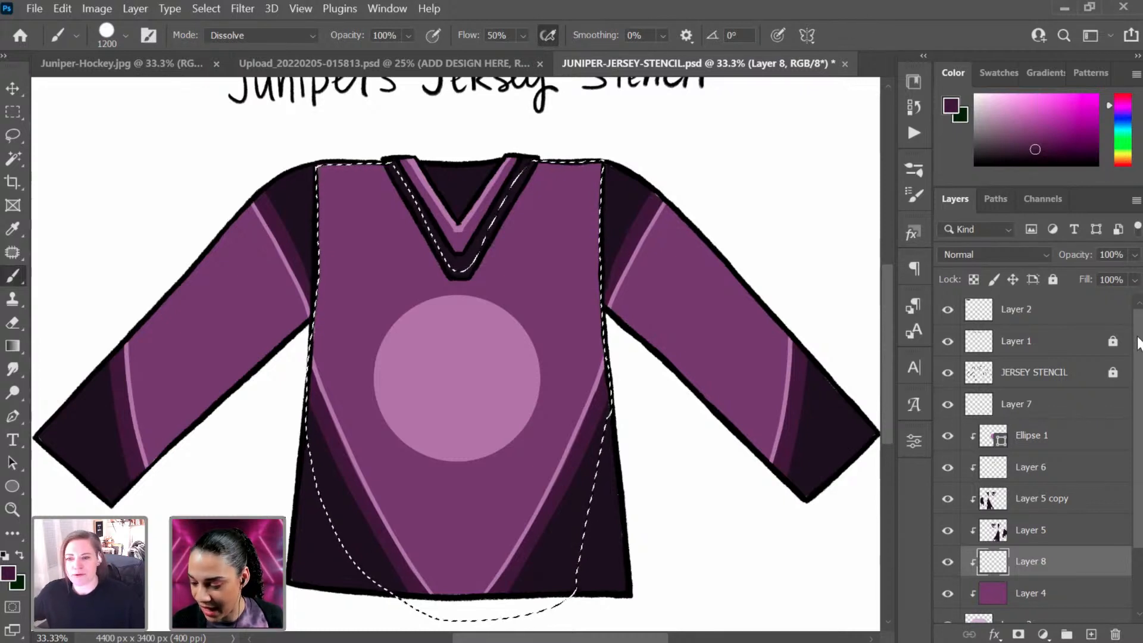
Step: Add a new layer at the top of the layer stack and fill the whole canvas with white using the Paint Bucket
{"action": "left_click", "coordinate": [1058, 318]}
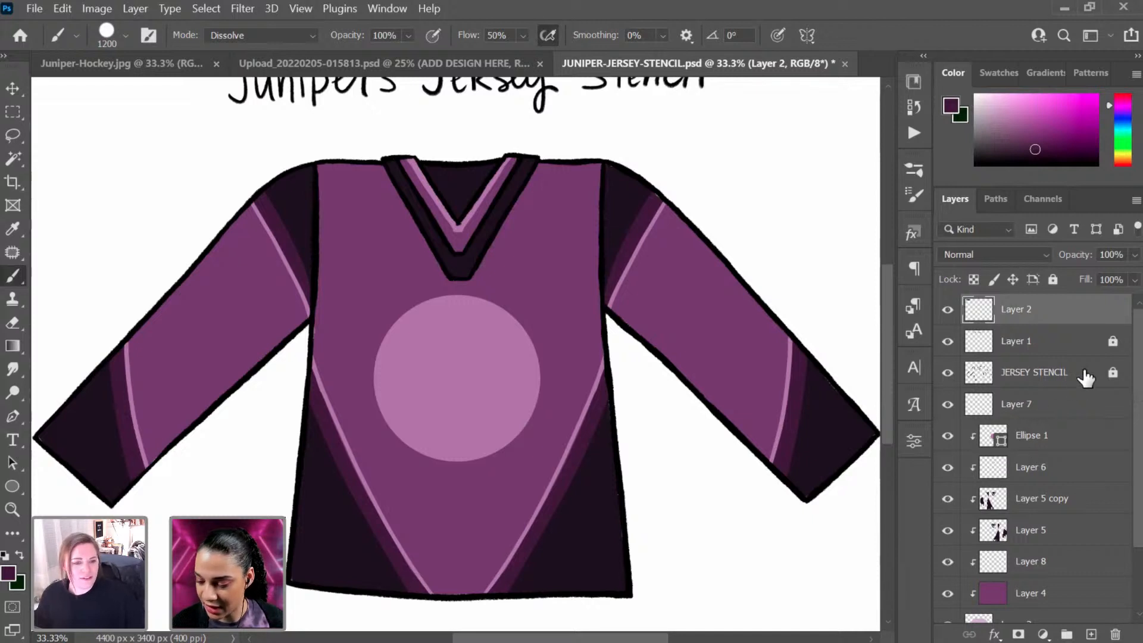
{"action": "left_click", "coordinate": [13, 344]}
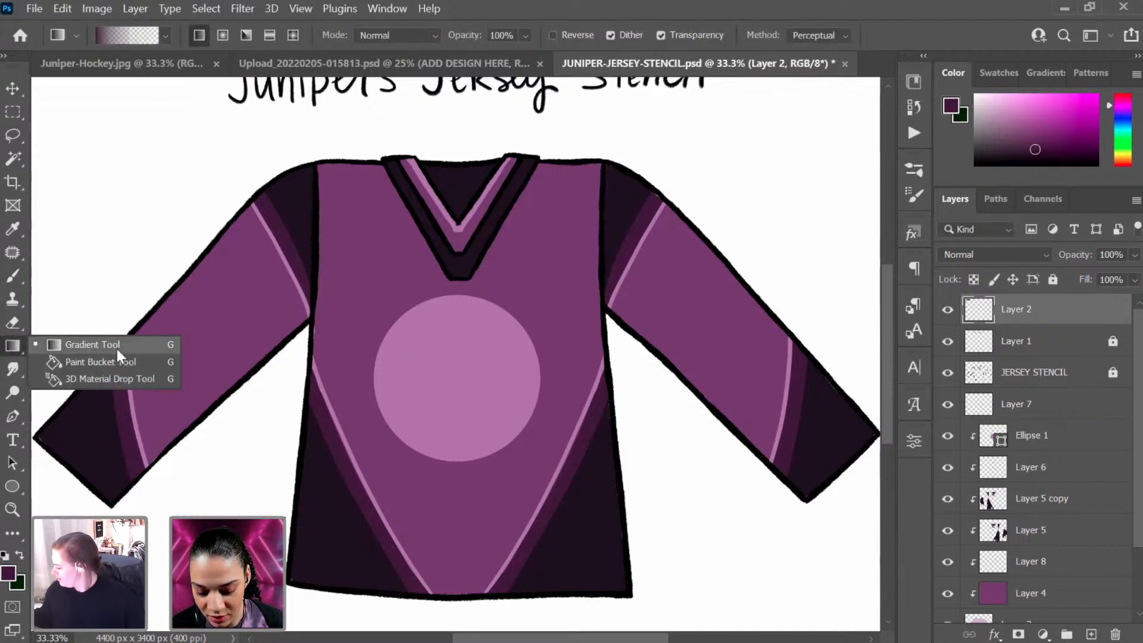
{"action": "left_click", "coordinate": [77, 352]}
{"action": "left_click", "coordinate": [175, 188], "text": "alt"}
{"action": "left_click", "coordinate": [447, 556]}
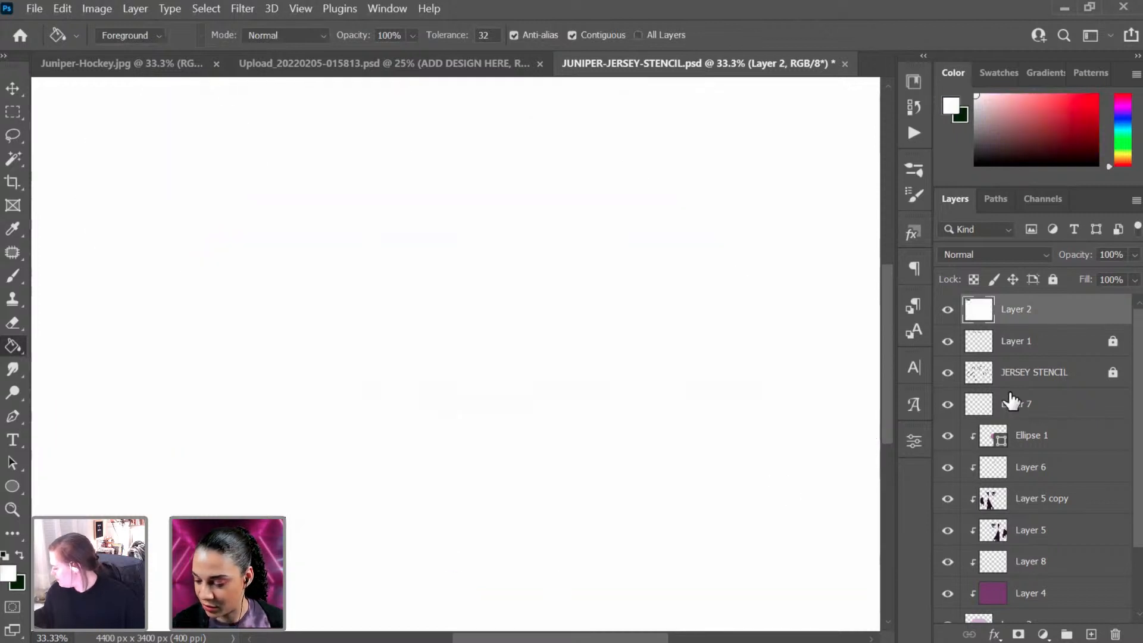
{"action": "key", "text": "ctrl+z"}
{"action": "key", "text": "ctrl+shift+n"}
{"action": "key", "text": "Return"}
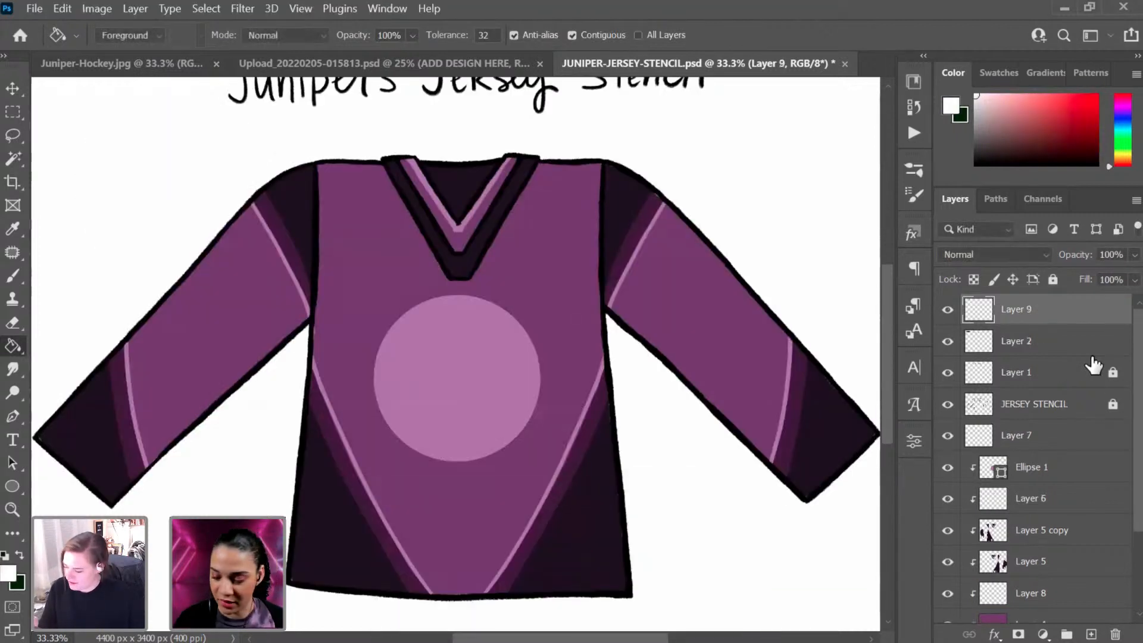
{"action": "left_click", "coordinate": [606, 362]}
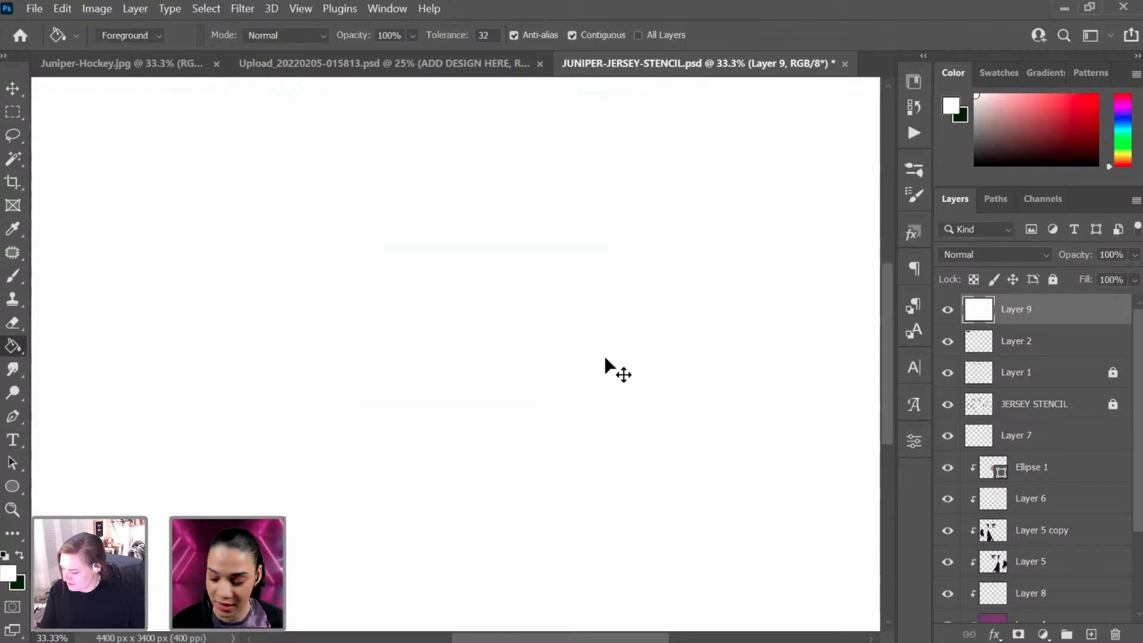
Step: Remove the extra empty layer and sample the jersey's darkest purple for the brush, hiding the white layer only while picking the color
{"action": "key", "text": "ctrl+minus"}
{"action": "key", "text": "ctrl+shift+alt+n"}
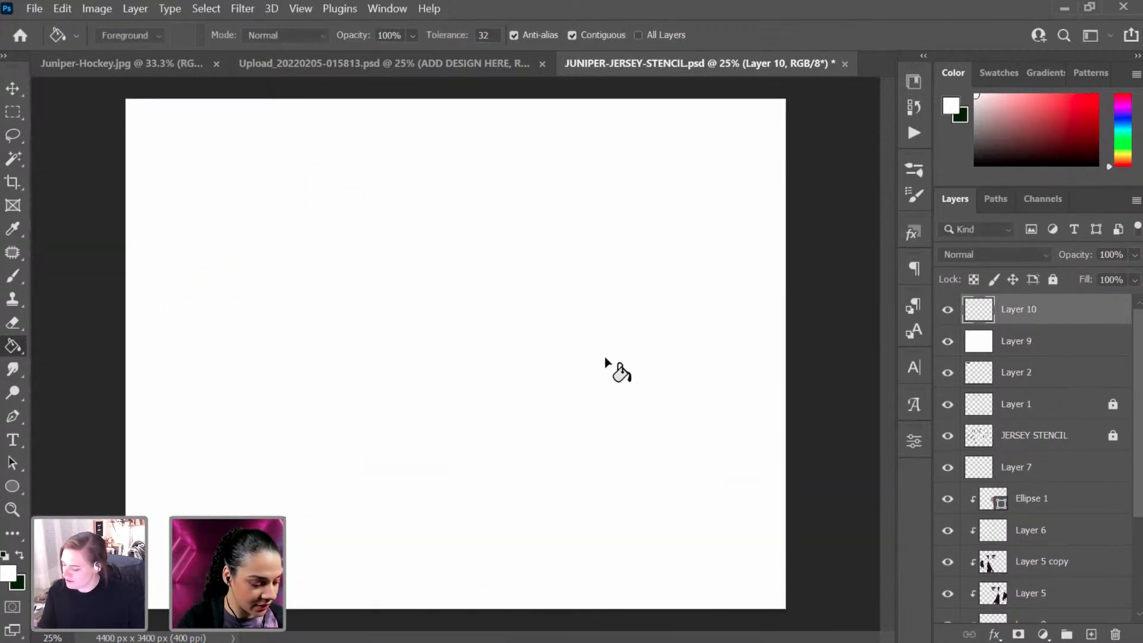
{"action": "key", "text": "b"}
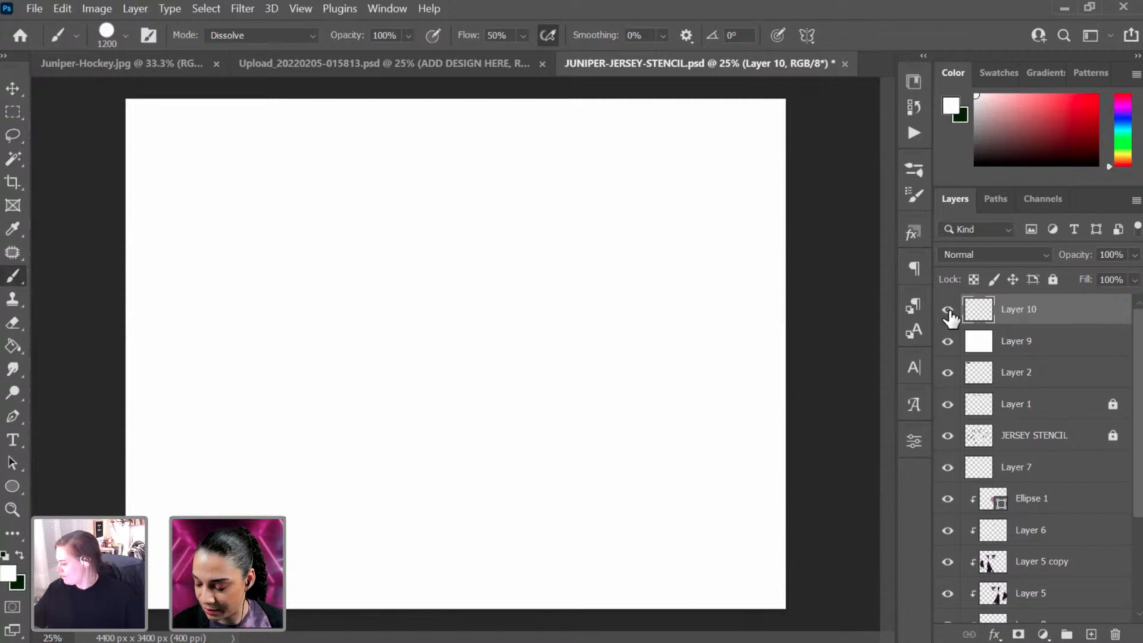
{"action": "key", "text": "Delete"}
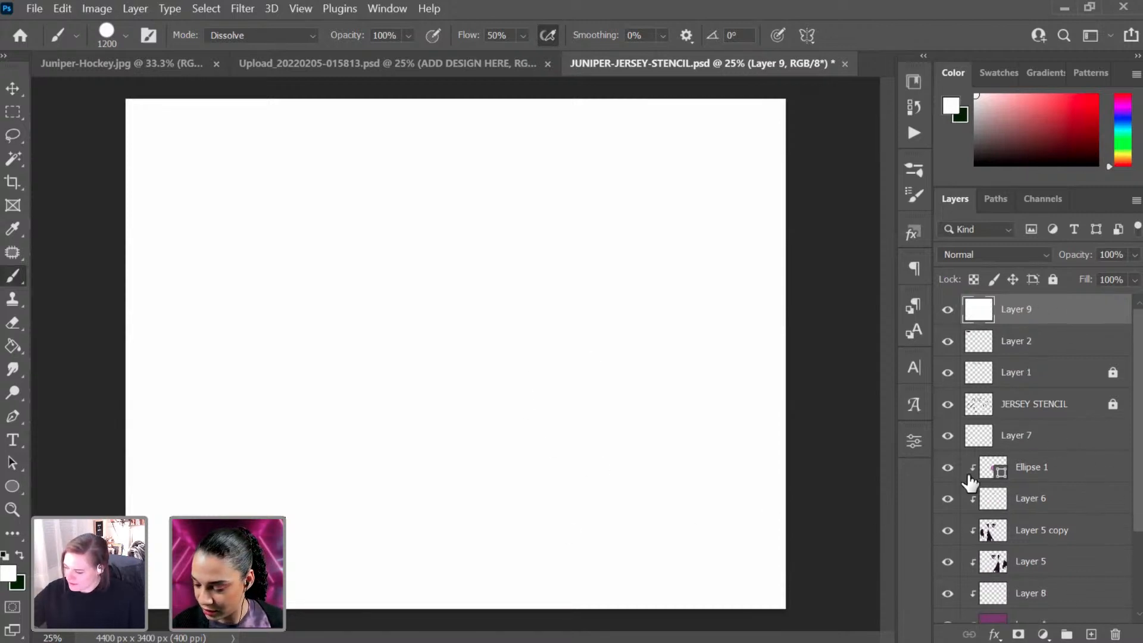
{"action": "left_click", "coordinate": [947, 309]}
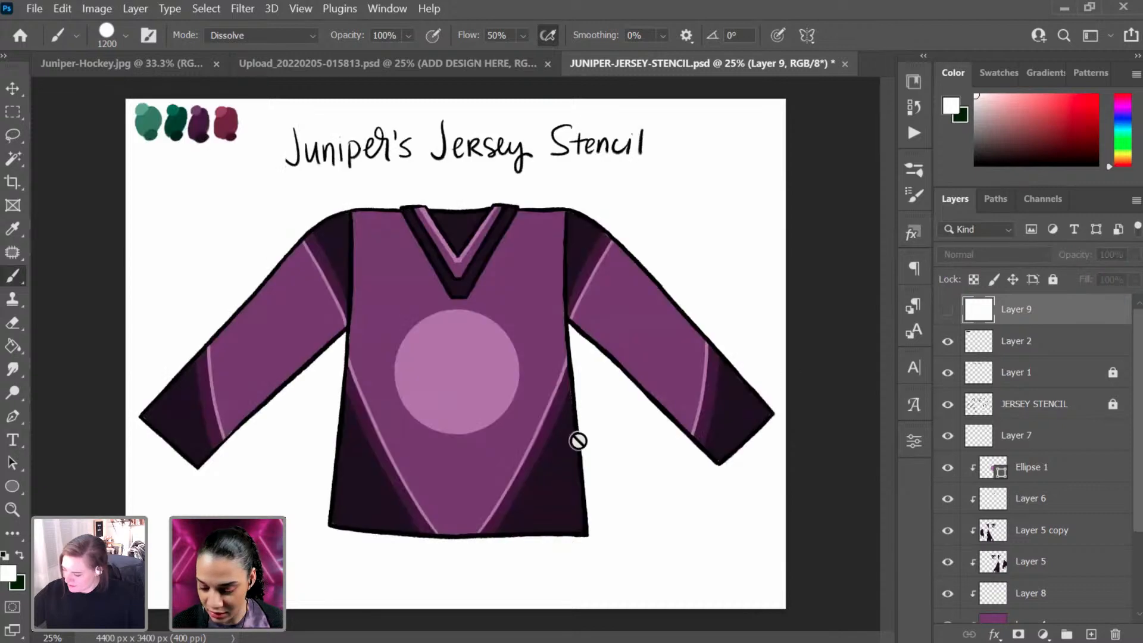
{"action": "left_click", "coordinate": [526, 274], "text": "alt"}
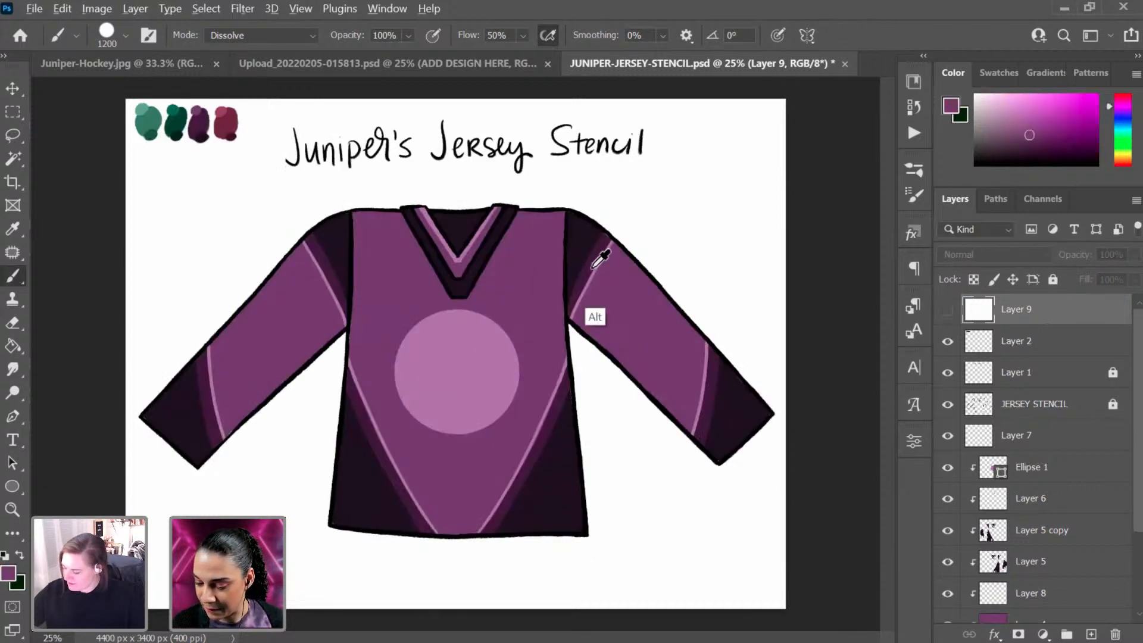
{"action": "left_click", "coordinate": [564, 338], "text": "alt"}
{"action": "left_click", "coordinate": [948, 309]}
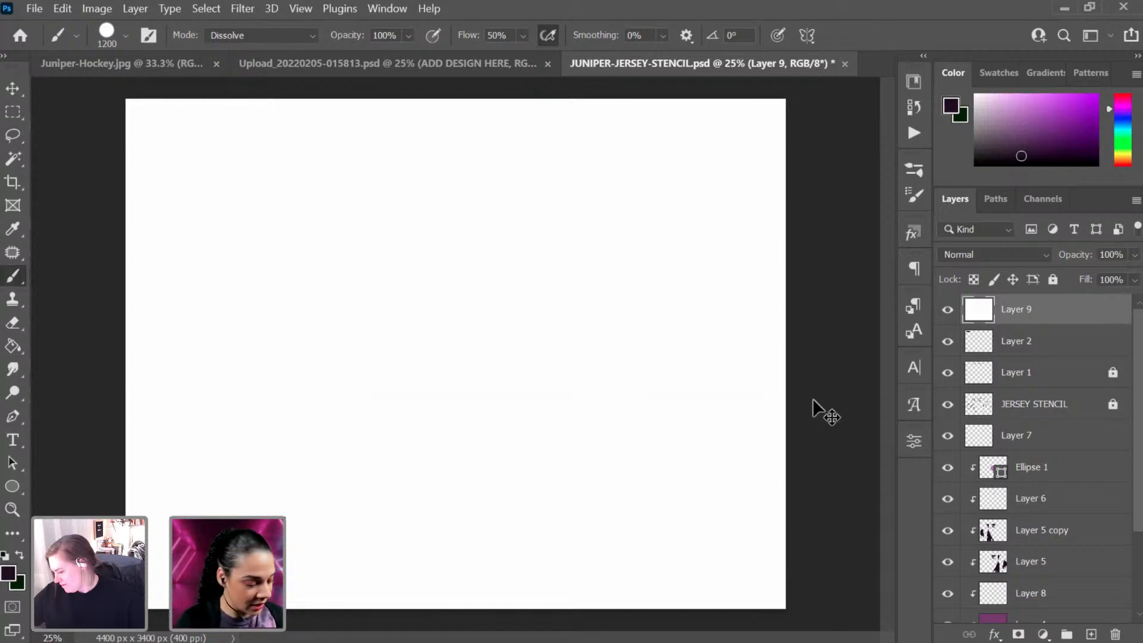
Step: Add a new layer above the white one and cover the whole canvas with dark purple scales using the 1200 px pattern brush
{"action": "key", "text": "ctrl+shift+n"}
{"action": "key", "text": "Return"}
{"action": "mouse_move", "coordinate": [204, 135]}
{"action": "left_mouse_down"}
{"action": "mouse_move", "coordinate": [143, 224]}
{"action": "mouse_move", "coordinate": [422, 139]}
{"action": "mouse_move", "coordinate": [355, 146]}
{"action": "mouse_move", "coordinate": [490, 132]}
{"action": "mouse_move", "coordinate": [551, 168]}
{"action": "mouse_move", "coordinate": [315, 239]}
{"action": "mouse_move", "coordinate": [238, 297]}
{"action": "left_mouse_up"}
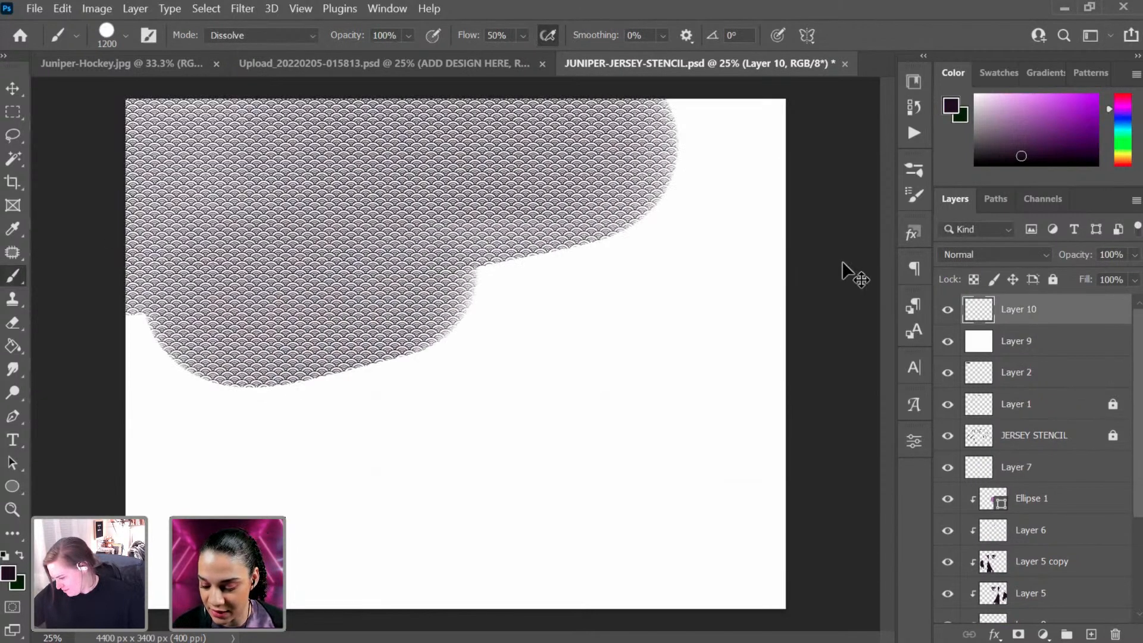
{"action": "mouse_move", "coordinate": [453, 280]}
{"action": "left_mouse_down"}
{"action": "mouse_move", "coordinate": [631, 238]}
{"action": "mouse_move", "coordinate": [768, 280]}
{"action": "mouse_move", "coordinate": [583, 321]}
{"action": "mouse_move", "coordinate": [434, 470]}
{"action": "left_mouse_up"}
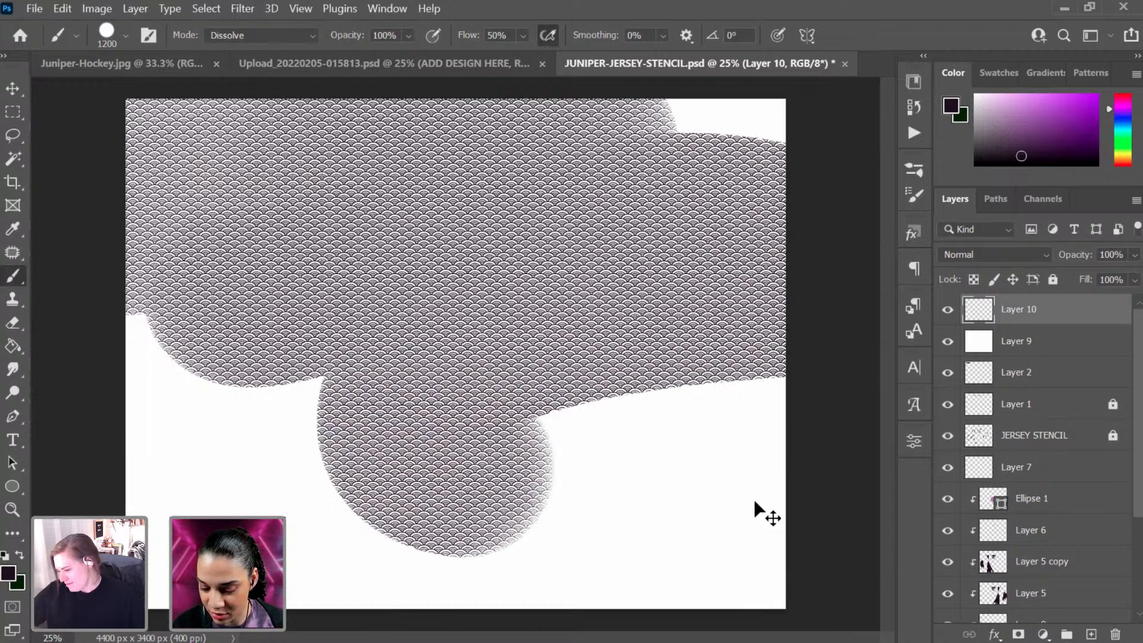
{"action": "left_click_drag", "start_coordinate": [753, 499], "coordinate": [765, 592]}
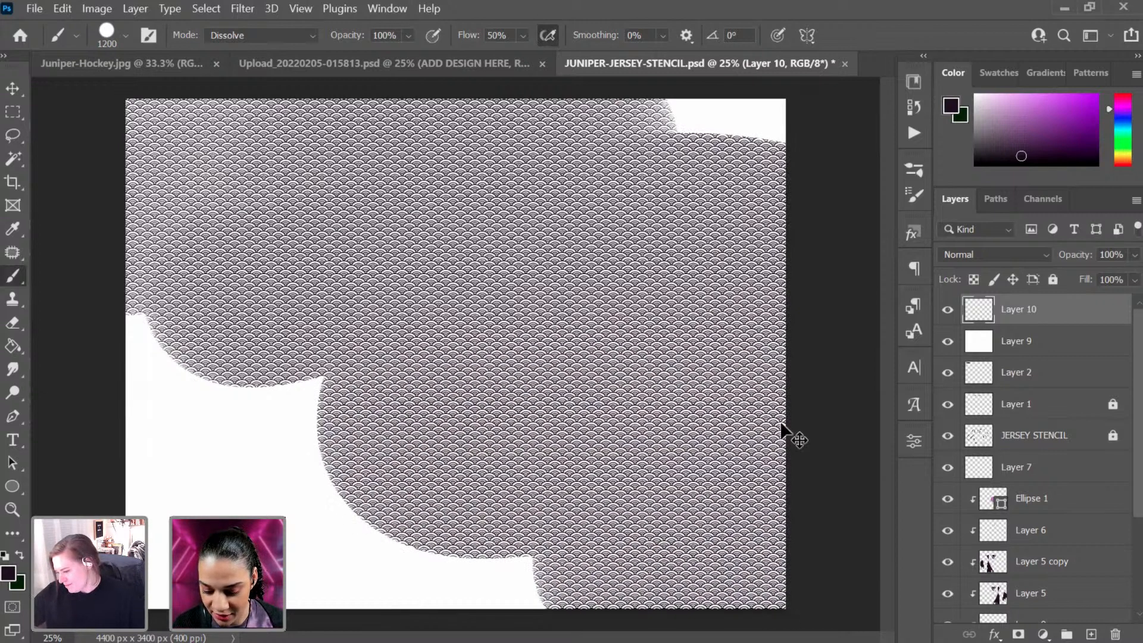
{"action": "mouse_move", "coordinate": [781, 424]}
{"action": "left_mouse_down"}
{"action": "mouse_move", "coordinate": [791, 434]}
{"action": "mouse_move", "coordinate": [587, 168]}
{"action": "left_mouse_up"}
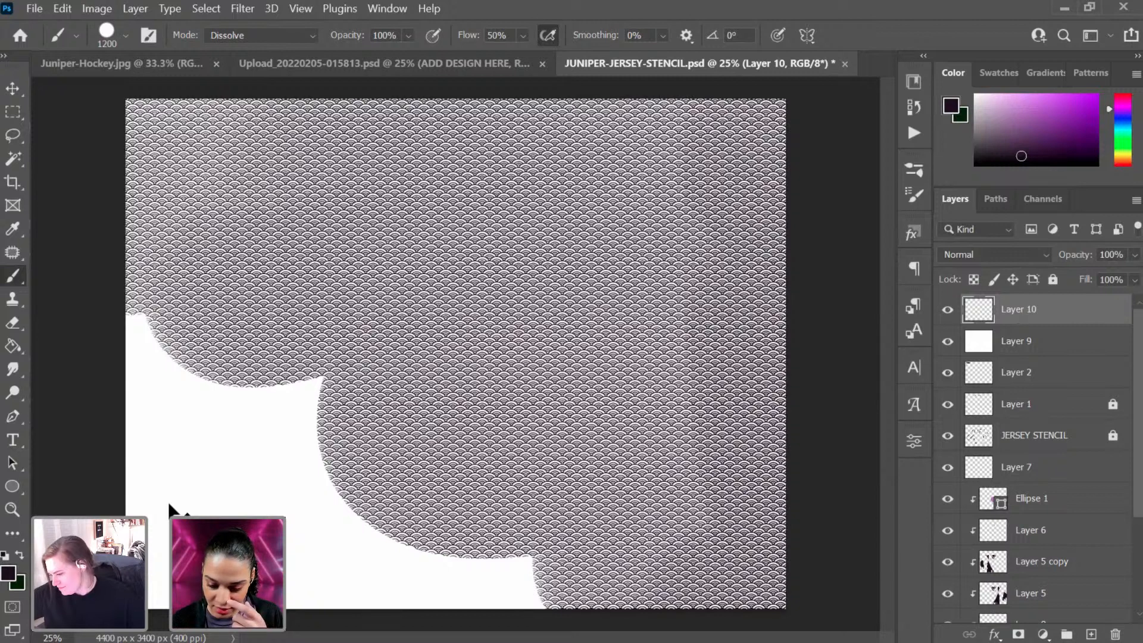
{"action": "mouse_move", "coordinate": [250, 300]}
{"action": "left_mouse_down"}
{"action": "mouse_move", "coordinate": [136, 427]}
{"action": "mouse_move", "coordinate": [295, 527]}
{"action": "mouse_move", "coordinate": [476, 538]}
{"action": "mouse_move", "coordinate": [524, 554]}
{"action": "left_mouse_up"}
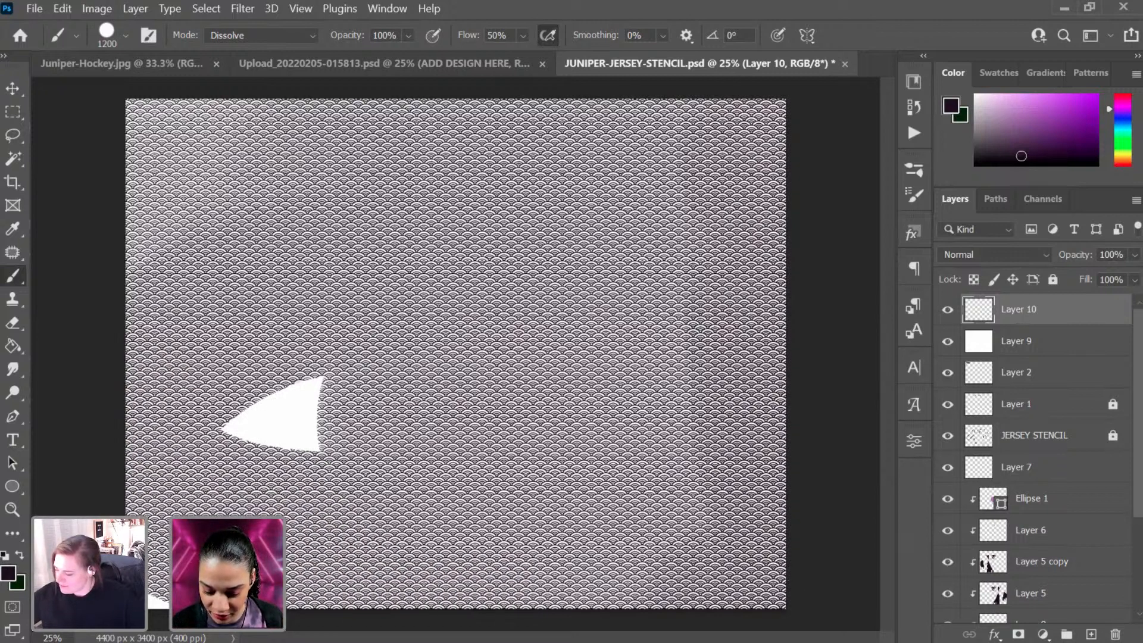
{"action": "mouse_move", "coordinate": [159, 297]}
{"action": "left_mouse_down"}
{"action": "mouse_move", "coordinate": [173, 412]}
{"action": "mouse_move", "coordinate": [334, 559]}
{"action": "left_mouse_up"}
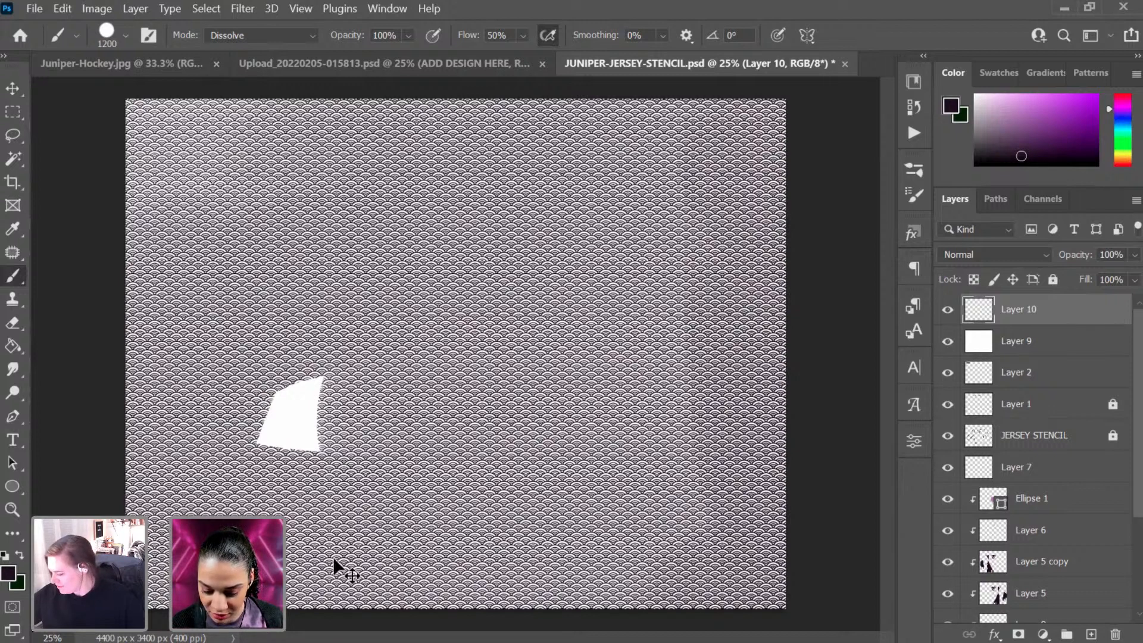
{"action": "mouse_move", "coordinate": [498, 567]}
{"action": "left_mouse_down"}
{"action": "mouse_move", "coordinate": [342, 416]}
{"action": "mouse_move", "coordinate": [271, 420]}
{"action": "left_mouse_up"}
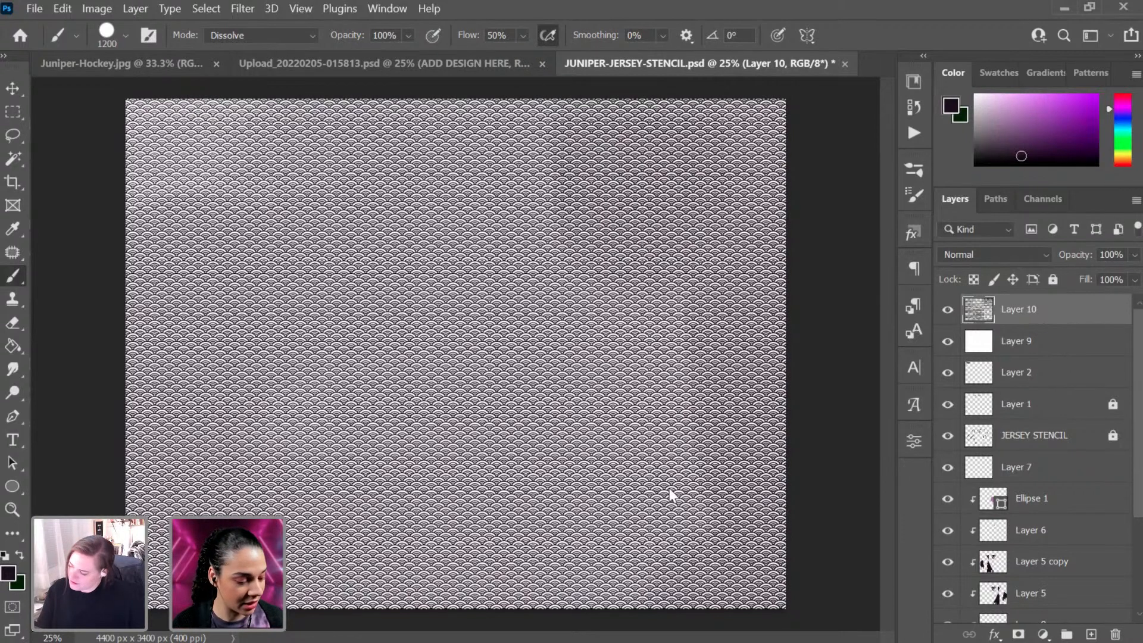
Step: Convert the scale pattern layer to a smart object and enlarge it proportionally to 383.42%, keeping the whole canvas covered
{"action": "right_click", "coordinate": [1046, 307]}
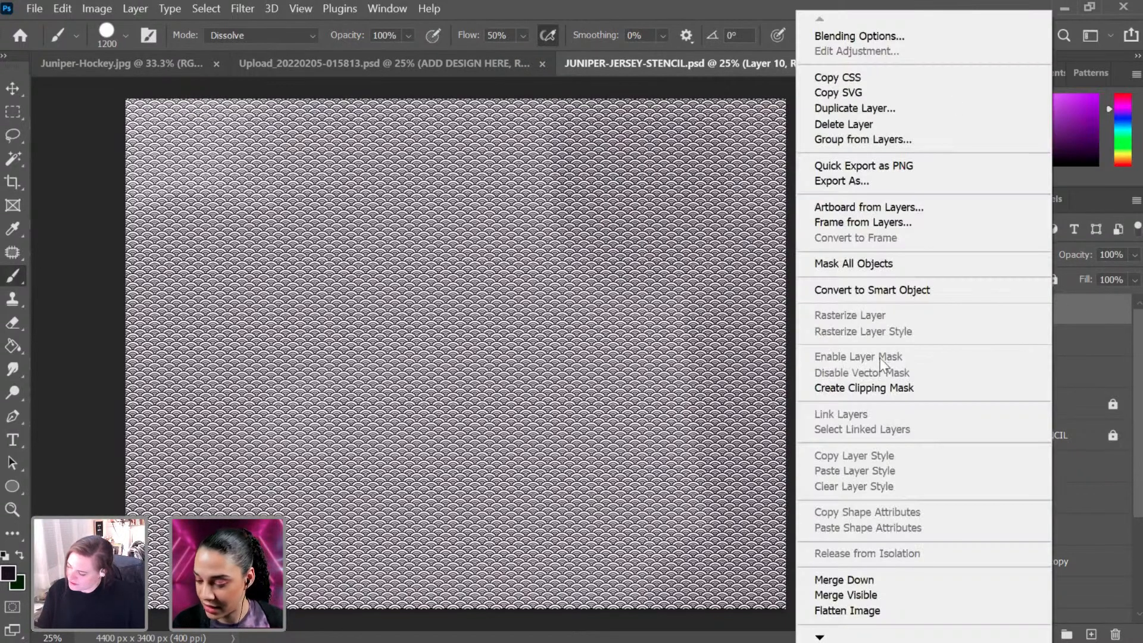
{"action": "left_click", "coordinate": [921, 289]}
{"action": "key", "text": "ctrl+t"}
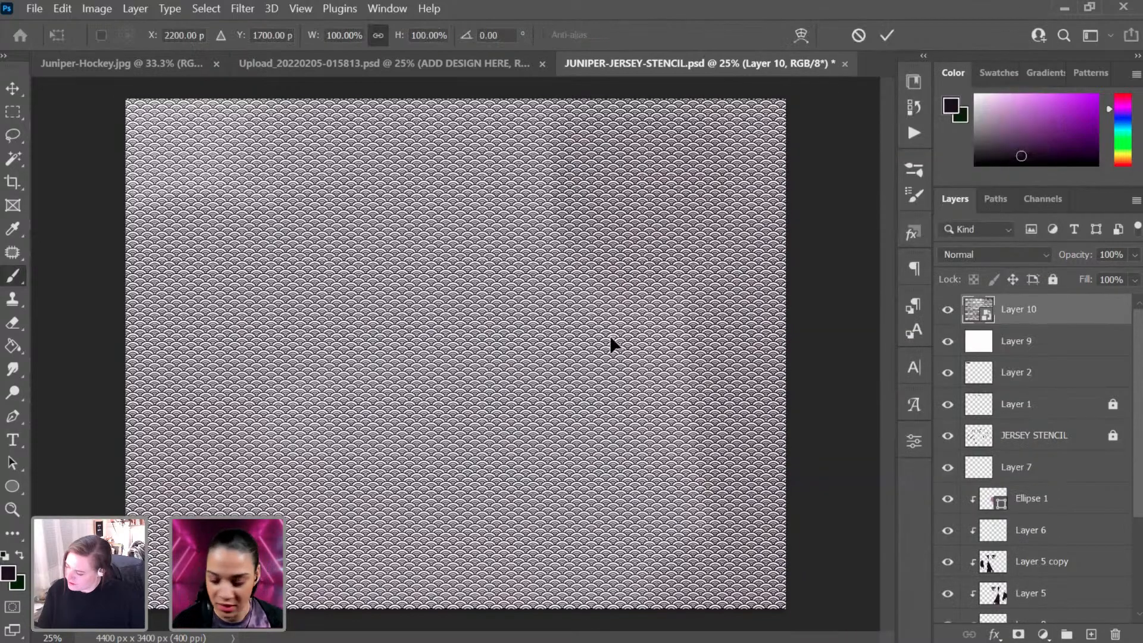
{"action": "left_click_drag", "start_coordinate": [789, 109], "coordinate": [921, 6]}
{"action": "left_click_drag", "start_coordinate": [863, 131], "coordinate": [563, 409]}
{"action": "left_click_drag", "start_coordinate": [619, 271], "coordinate": [969, 3]}
{"action": "left_click_drag", "start_coordinate": [676, 287], "coordinate": [434, 479]}
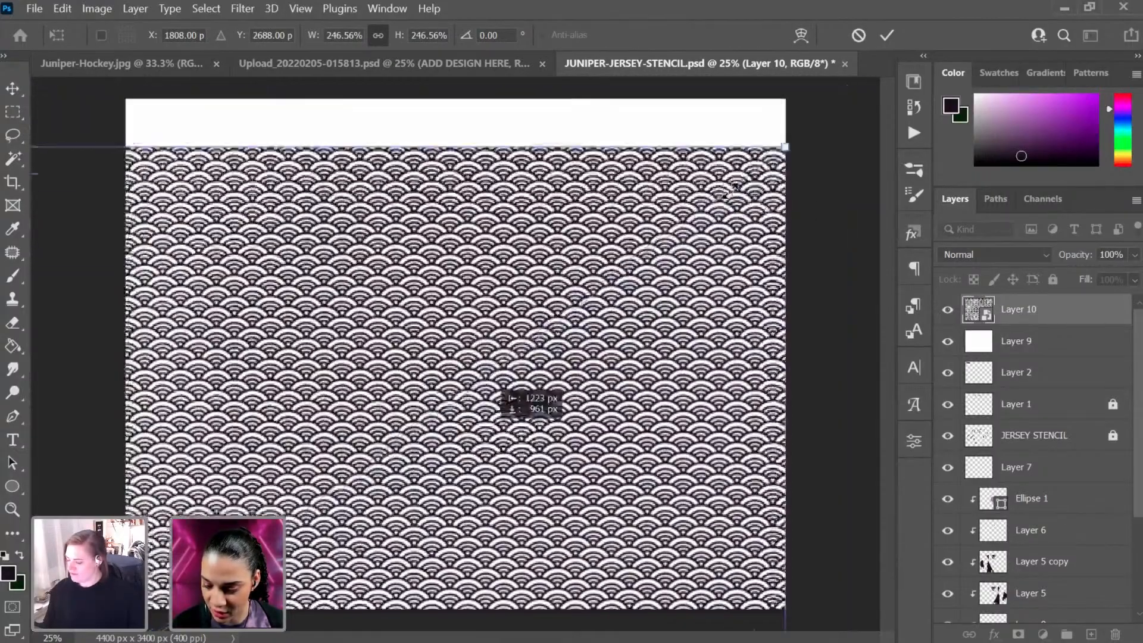
{"action": "left_click_drag", "start_coordinate": [728, 191], "coordinate": [1054, 19]}
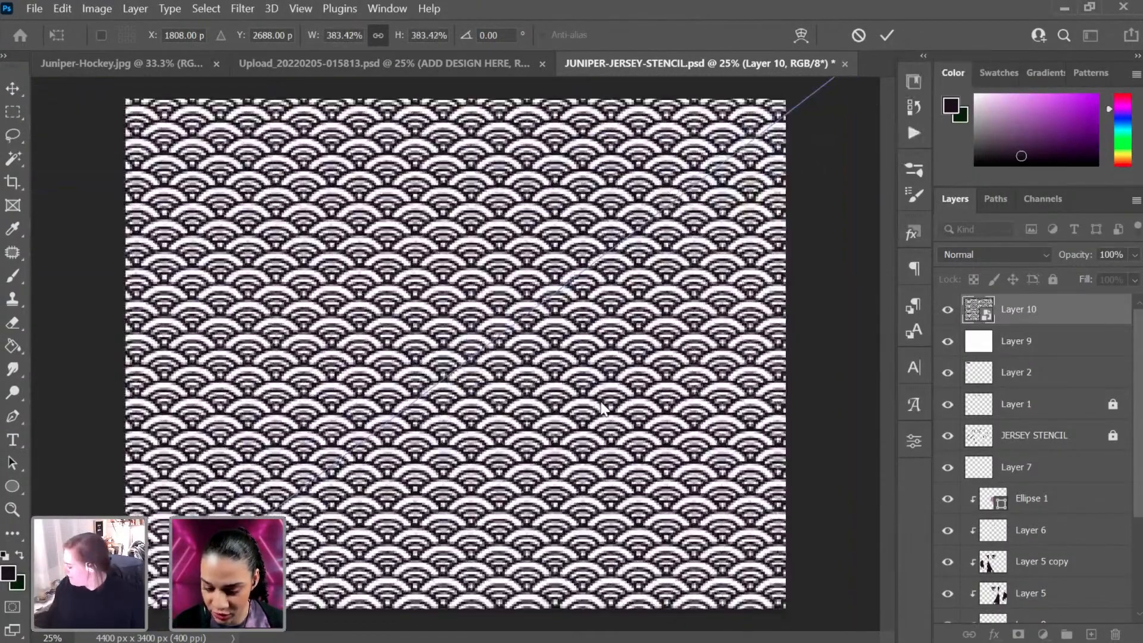
{"action": "left_click_drag", "start_coordinate": [616, 423], "coordinate": [619, 438]}
{"action": "key", "text": "Return"}
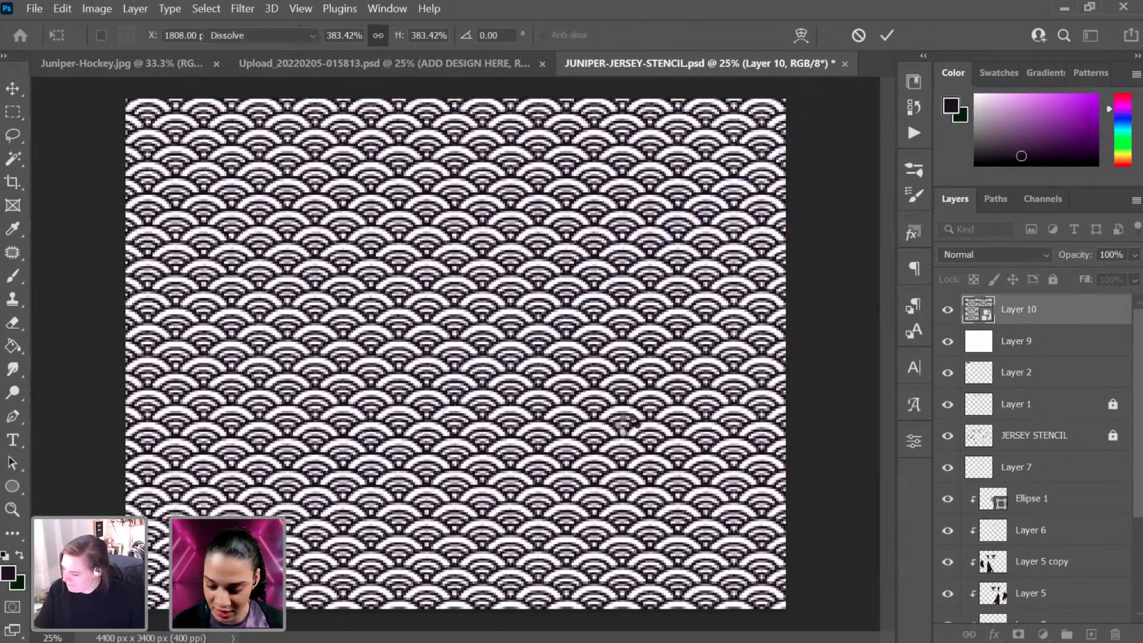
{"action": "key", "text": "b"}
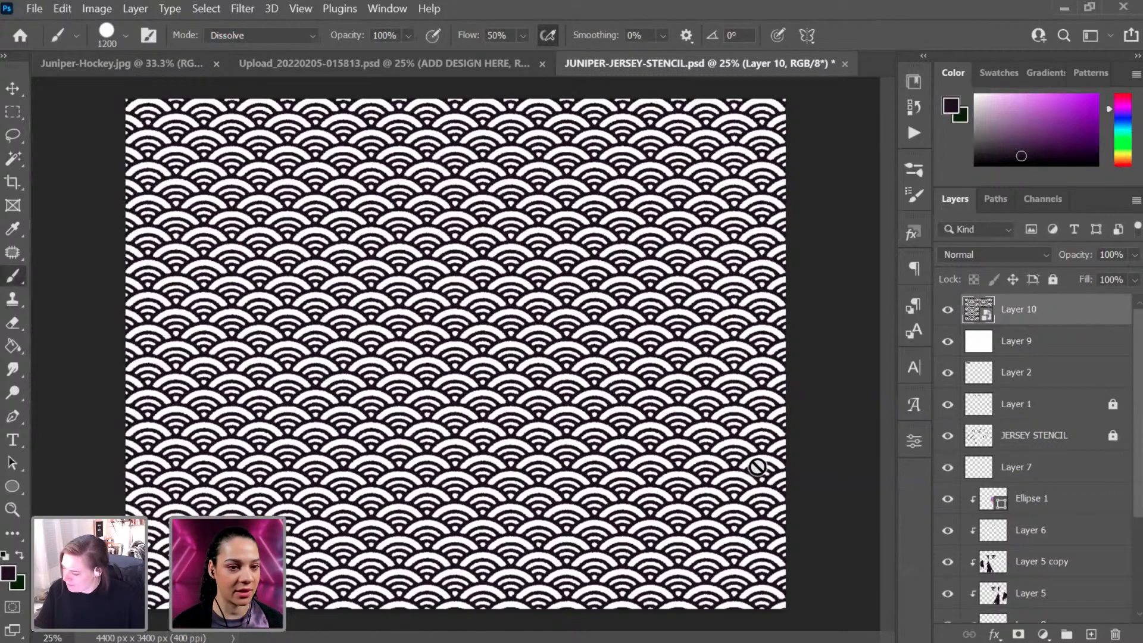
Step: Copy the canvas-sized area of the enlarged scale pattern to a new layer
{"action": "key", "text": "ctrl+minus"}
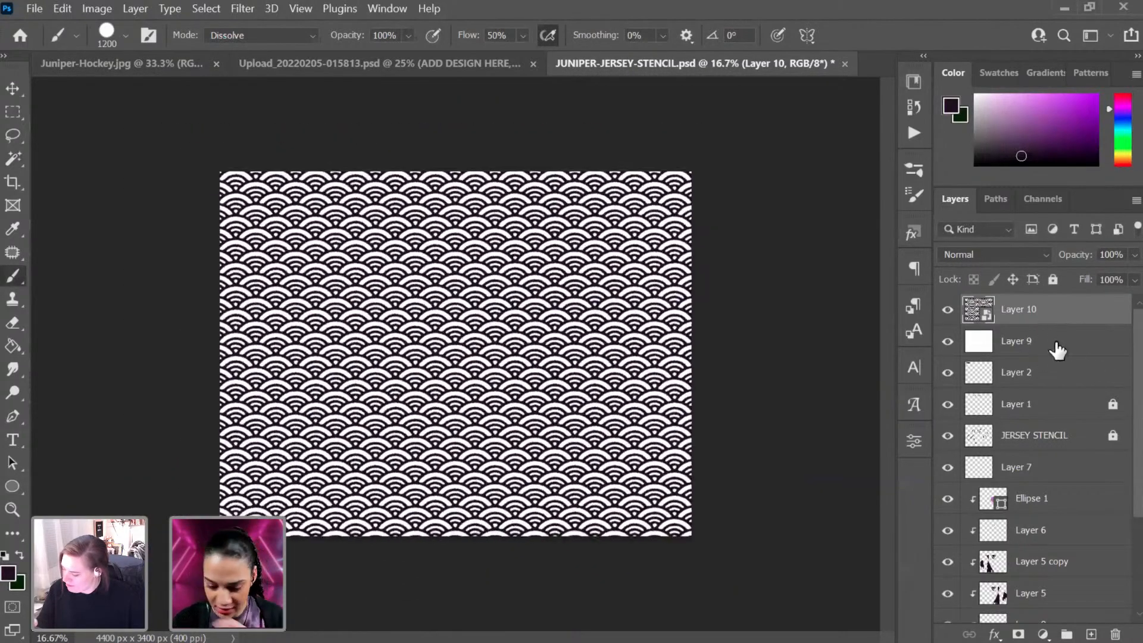
{"action": "key", "text": "ctrl+plus"}
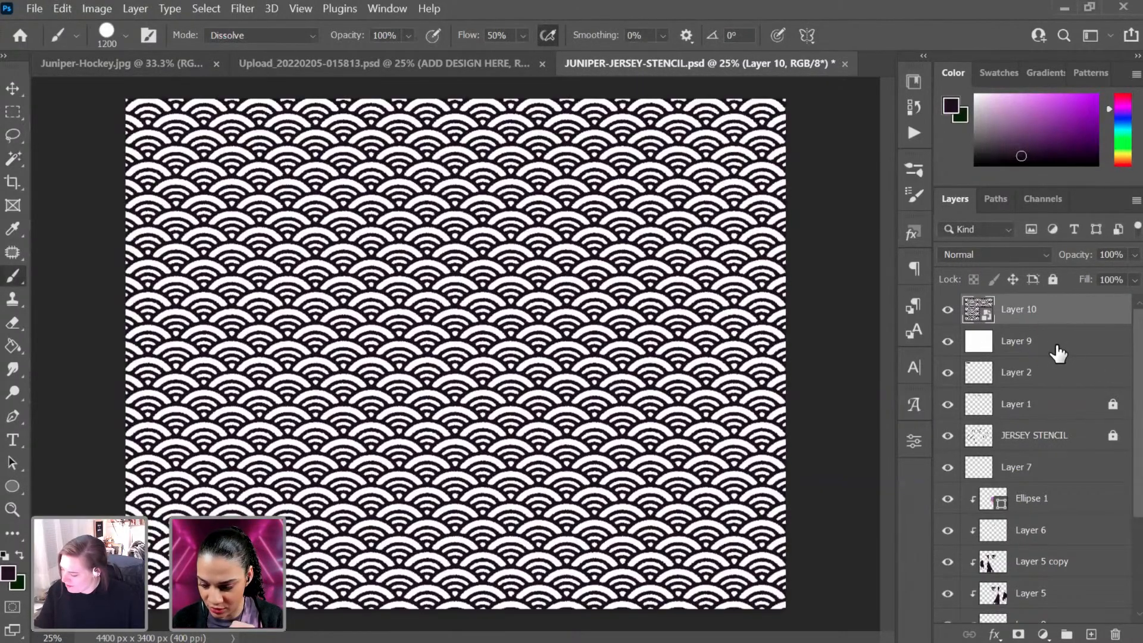
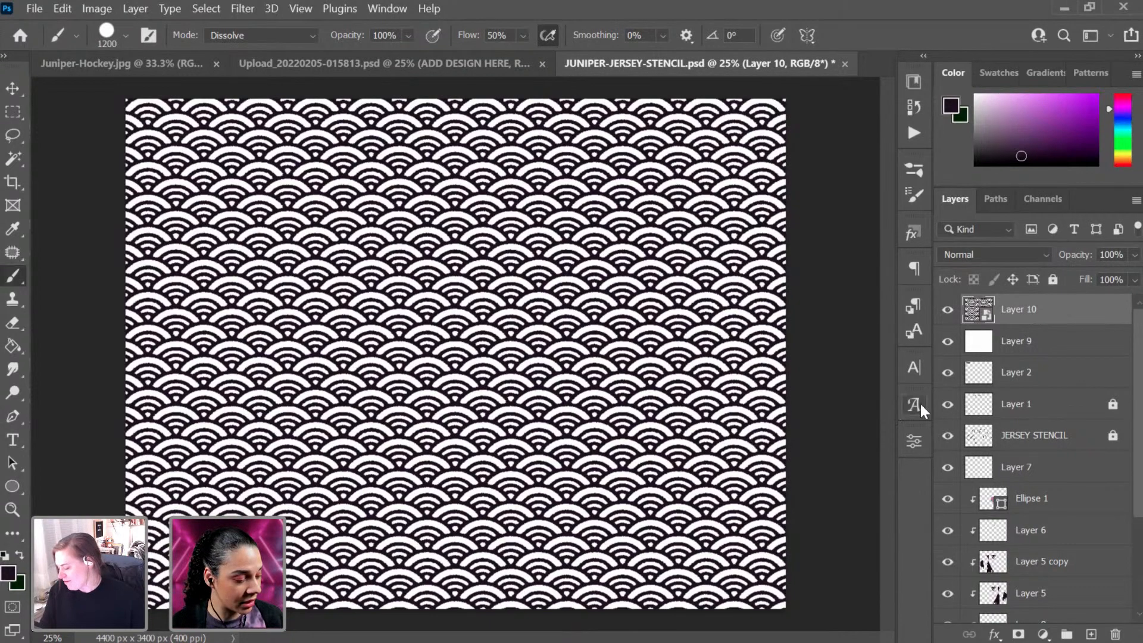
{"action": "key", "text": "ctrl+a"}
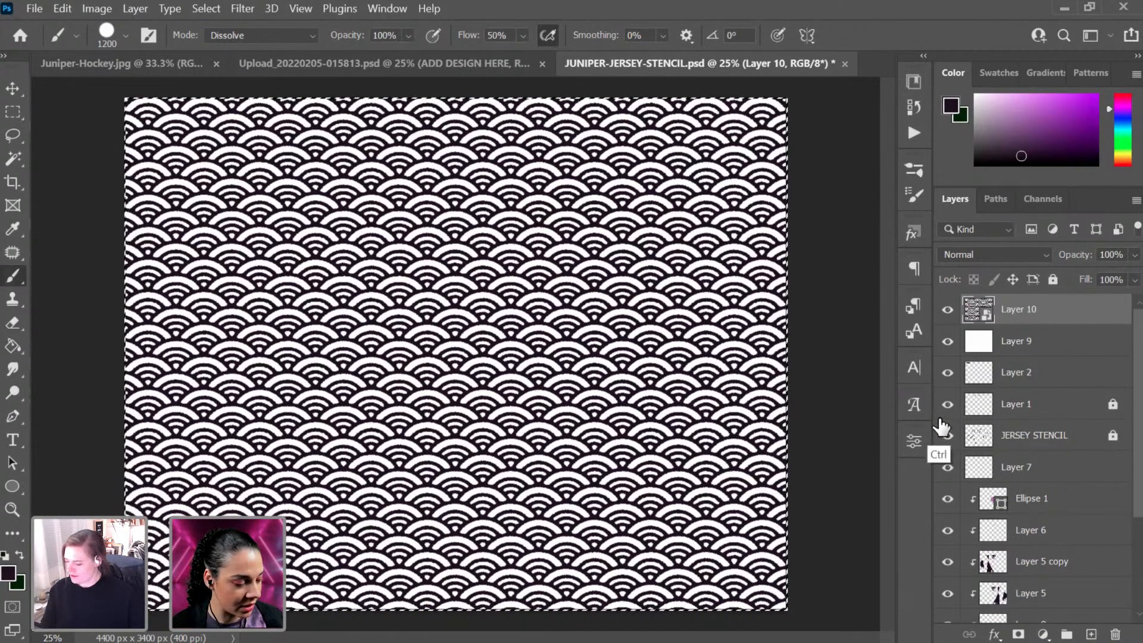
{"action": "key", "text": "ctrl+shift+alt+n"}
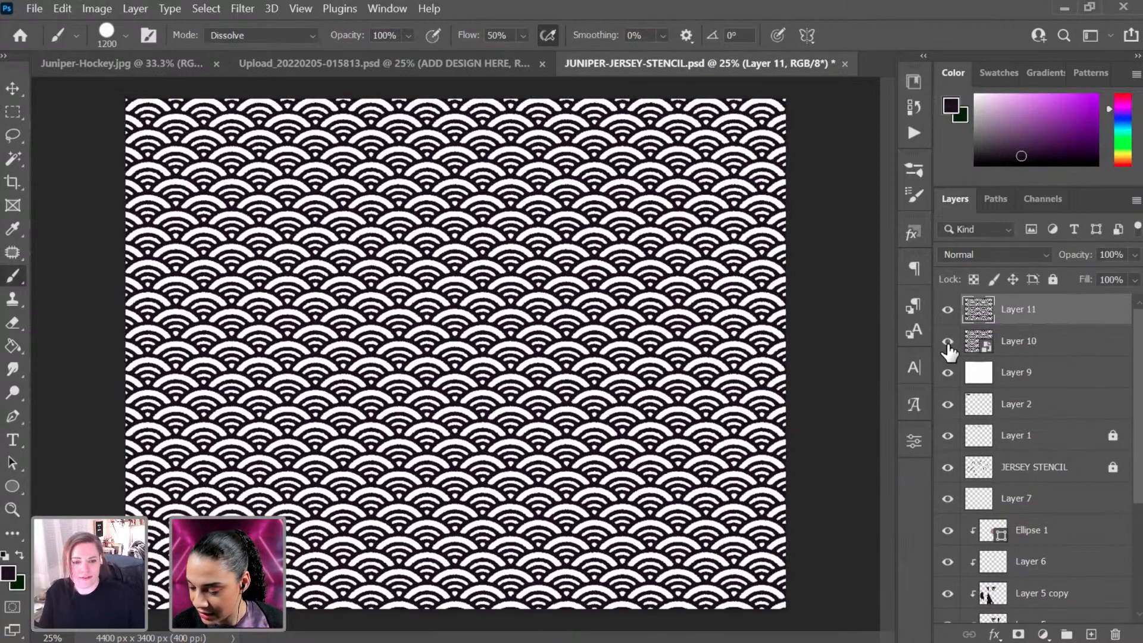
Step: Hide the original pattern and white layers, and move the pattern copy into the jersey's clipping stack between Layer 5 and Layer 8
{"action": "left_click", "coordinate": [948, 341]}
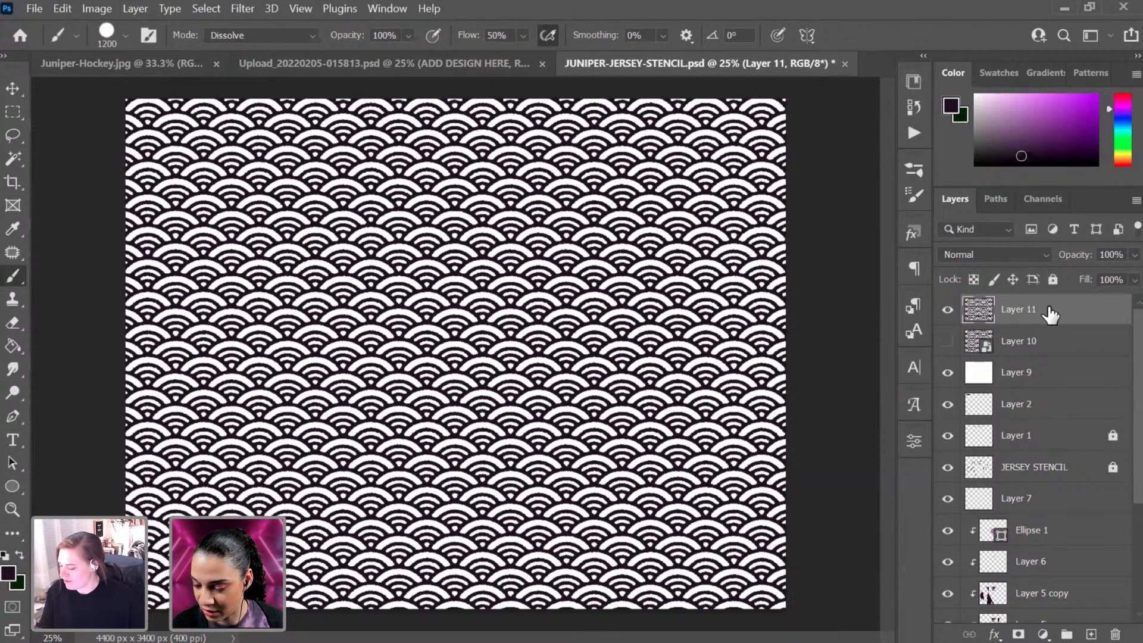
{"action": "left_click", "coordinate": [947, 373]}
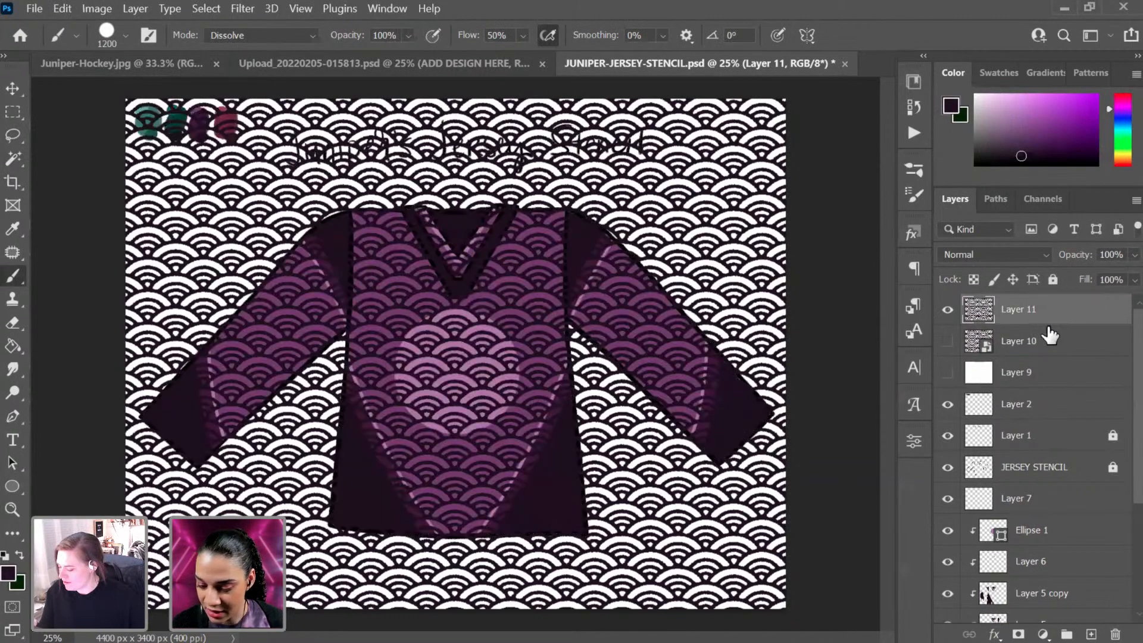
{"action": "left_click_drag", "start_coordinate": [1067, 316], "coordinate": [1057, 536]}
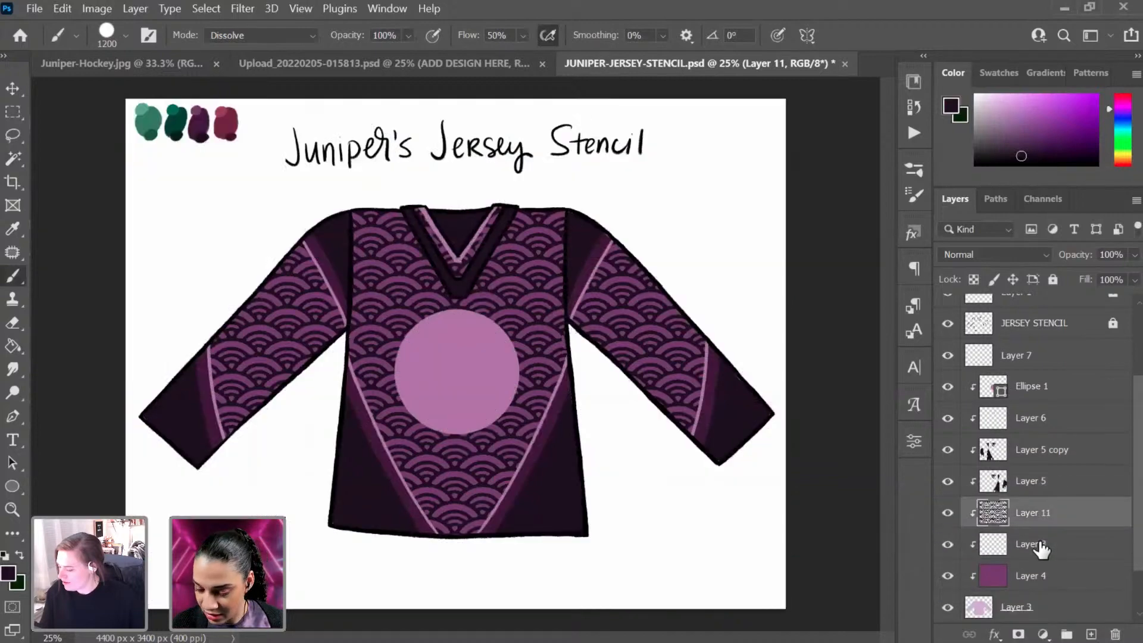
Step: Scale the scale pattern layer proportionally to 59.26% and shift it slightly upward over the jersey's torso
{"action": "key", "text": "ctrl+t"}
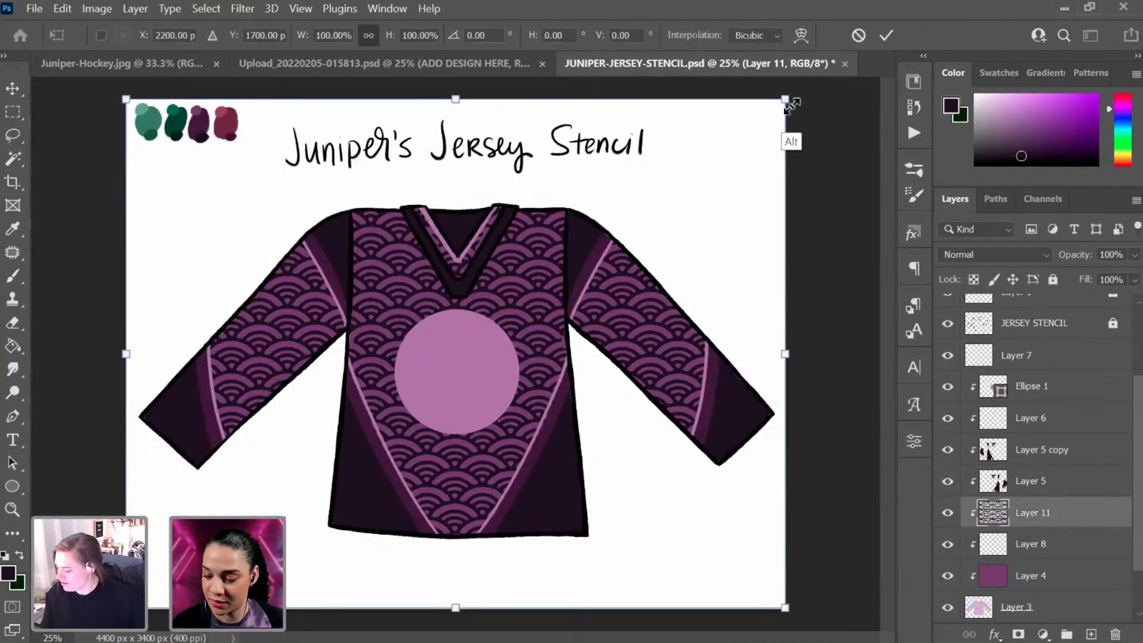
{"action": "left_click_drag", "start_coordinate": [786, 100], "coordinate": [682, 246]}
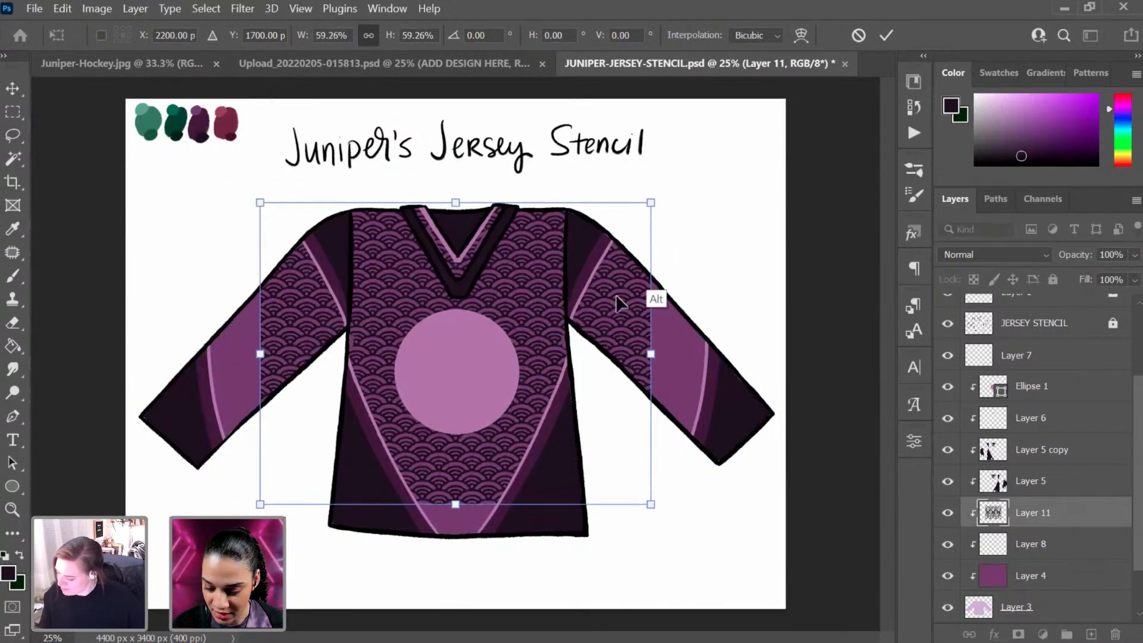
{"action": "left_click_drag", "start_coordinate": [571, 359], "coordinate": [583, 338]}
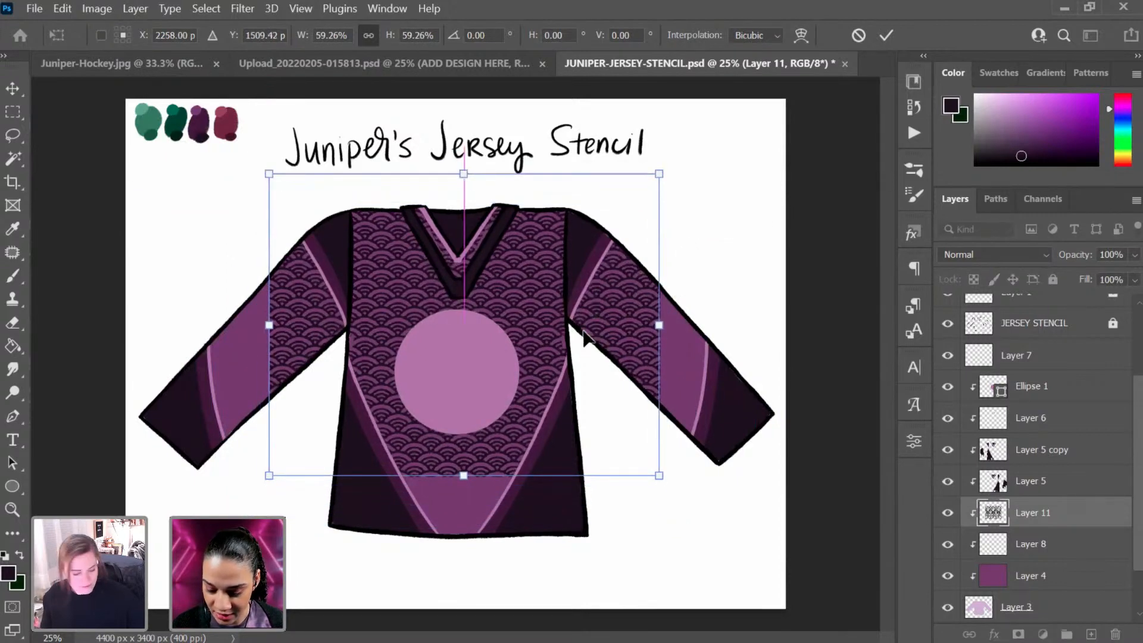
{"action": "key", "text": "Return"}
{"action": "key", "text": "b"}
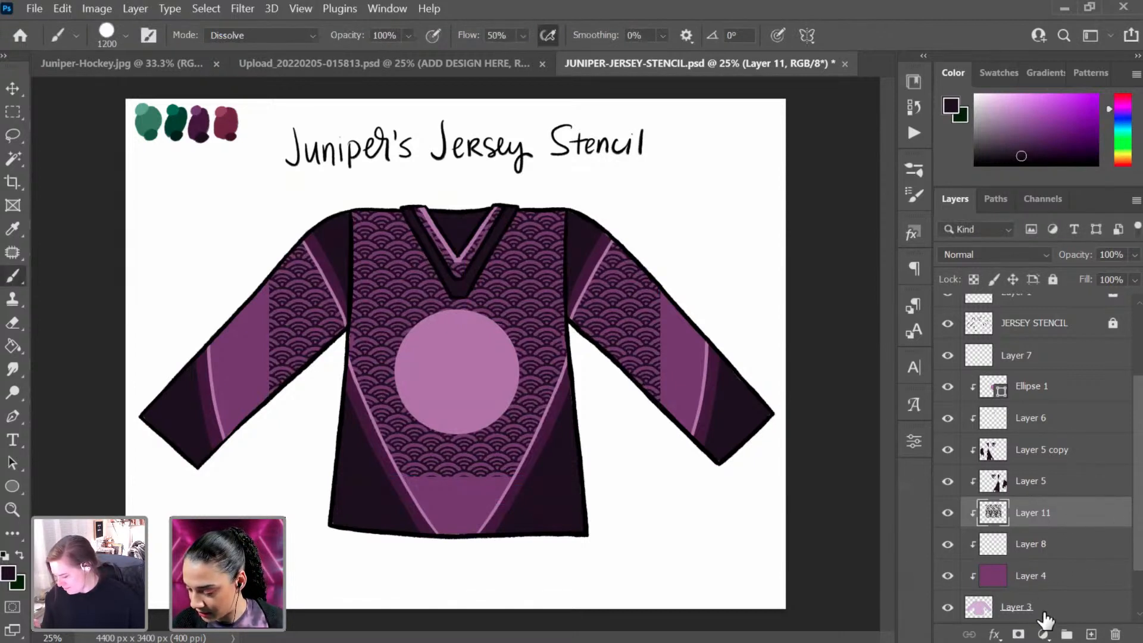
Step: Add a layer mask to the scale pattern layer and choose the Soft Round Pressure Opacity brush for painting on it
{"action": "left_click", "coordinate": [1018, 634]}
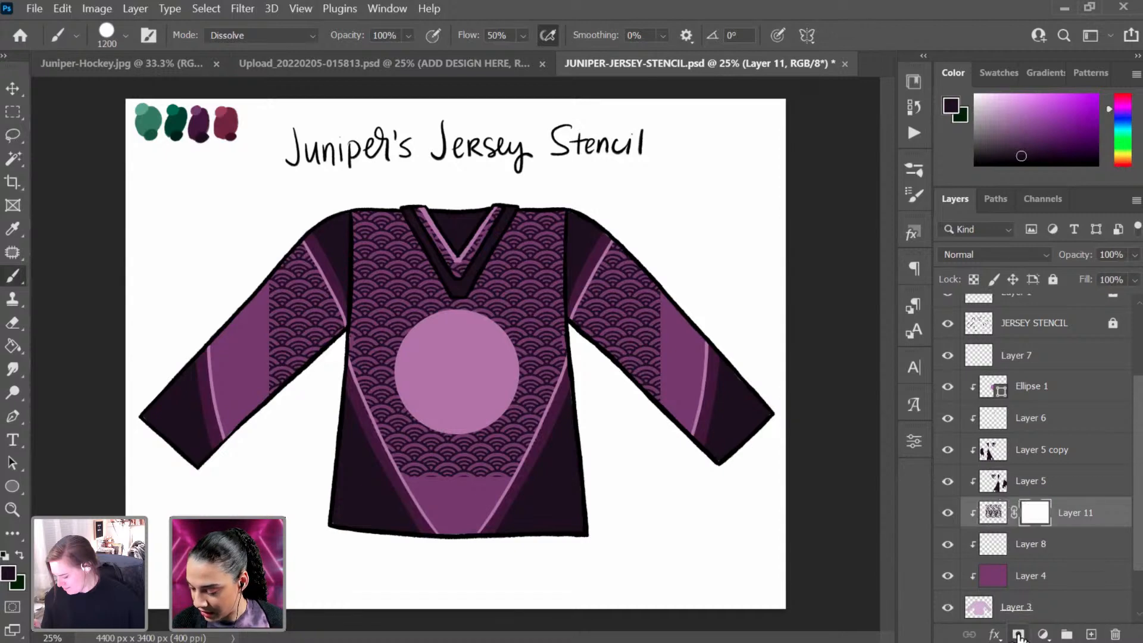
{"action": "right_click", "coordinate": [585, 374]}
{"action": "right_click", "coordinate": [586, 374]}
{"action": "left_click", "coordinate": [1101, 488]}
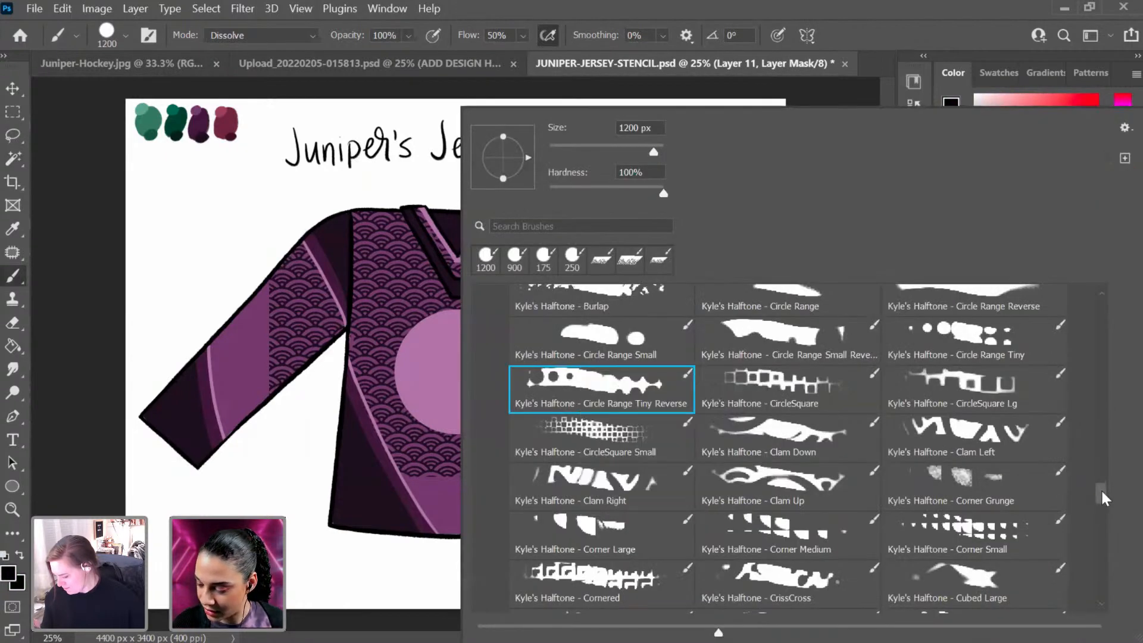
{"action": "left_click_drag", "start_coordinate": [1101, 488], "coordinate": [1100, 285]}
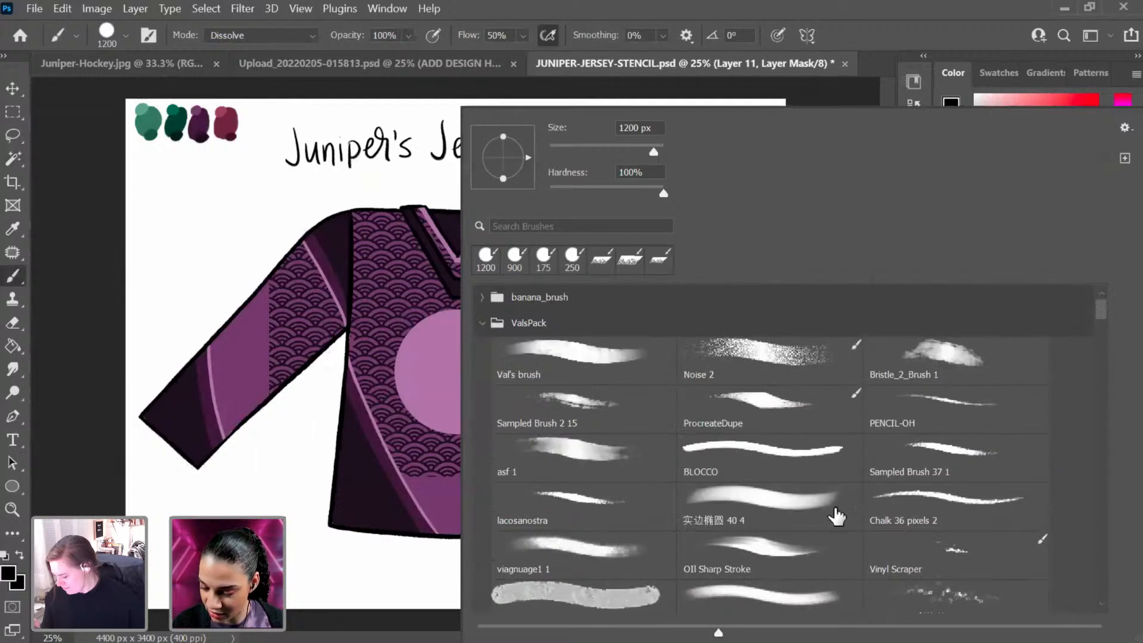
{"action": "scroll", "coordinate": [1101, 320], "scroll_direction": "down", "scroll_amount": 5}
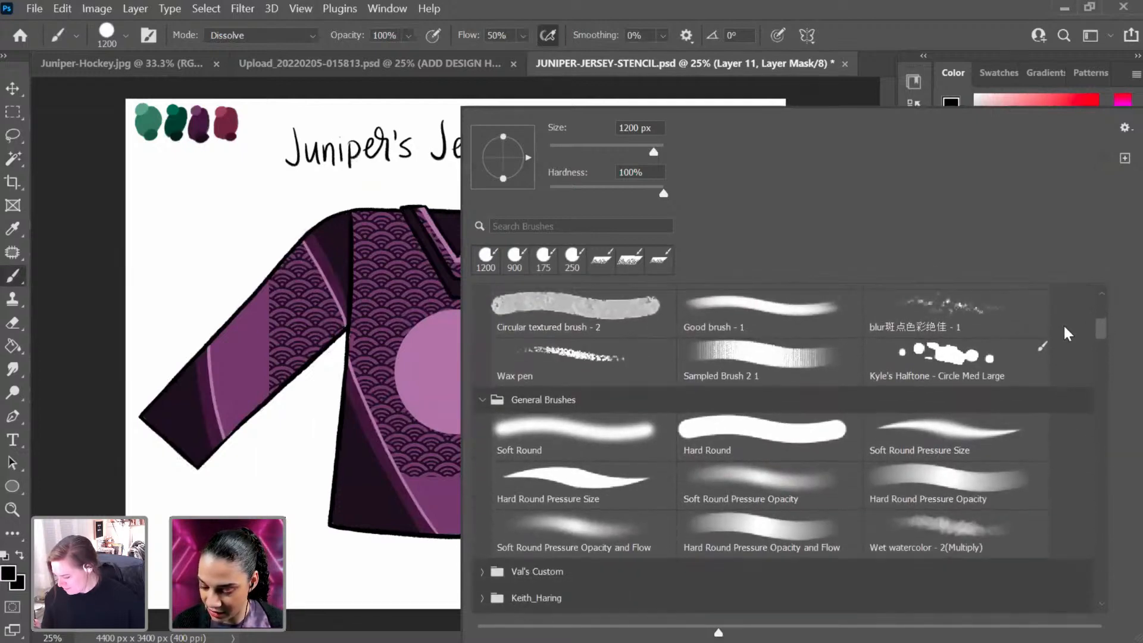
{"action": "left_click", "coordinate": [774, 480]}
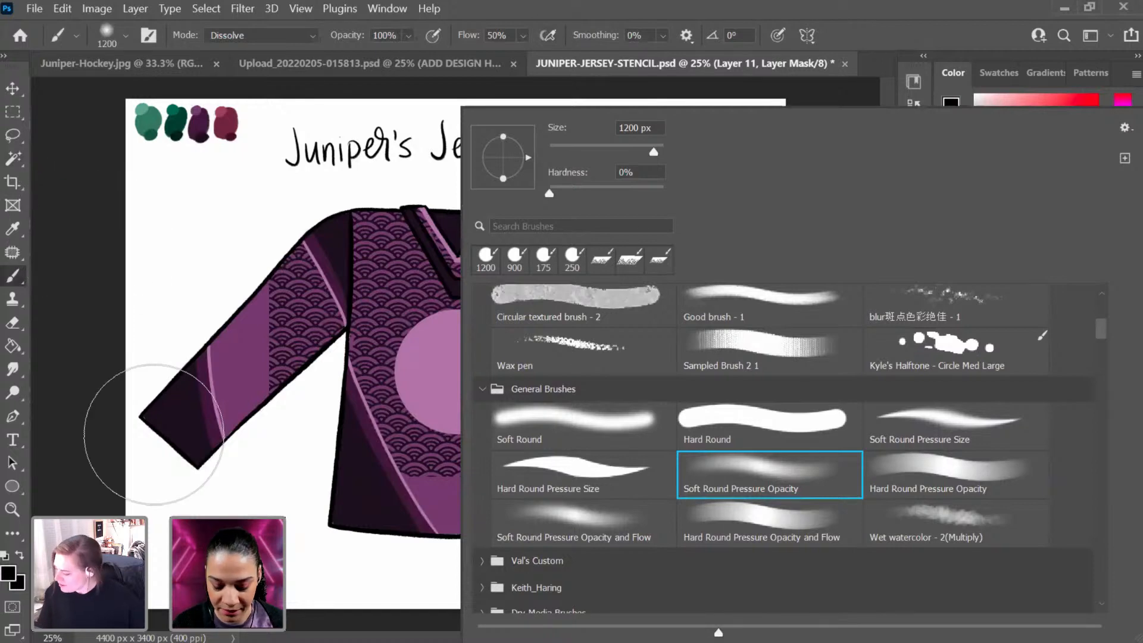
{"action": "left_click", "coordinate": [249, 460]}
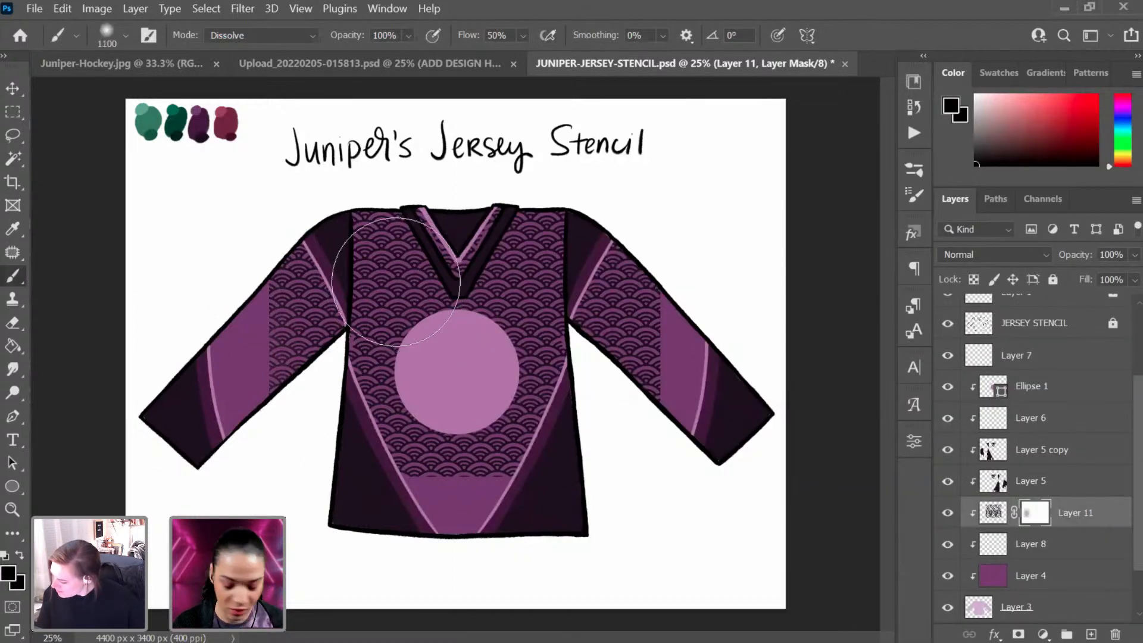
Step: Paint black on the mask to hide the scale pattern on the right sleeve and along the collar's V stripe, reducing the brush as needed
{"action": "key", "text": "bracketleft"}
{"action": "key", "text": "bracketleft"}
{"action": "key", "text": "bracketleft"}
{"action": "key", "text": "bracketleft"}
{"action": "key", "text": "bracketleft"}
{"action": "key", "text": "bracketleft"}
{"action": "mouse_move", "coordinate": [676, 268]}
{"action": "left_mouse_down"}
{"action": "mouse_move", "coordinate": [642, 352]}
{"action": "mouse_move", "coordinate": [633, 339]}
{"action": "mouse_move", "coordinate": [659, 347]}
{"action": "left_mouse_up"}
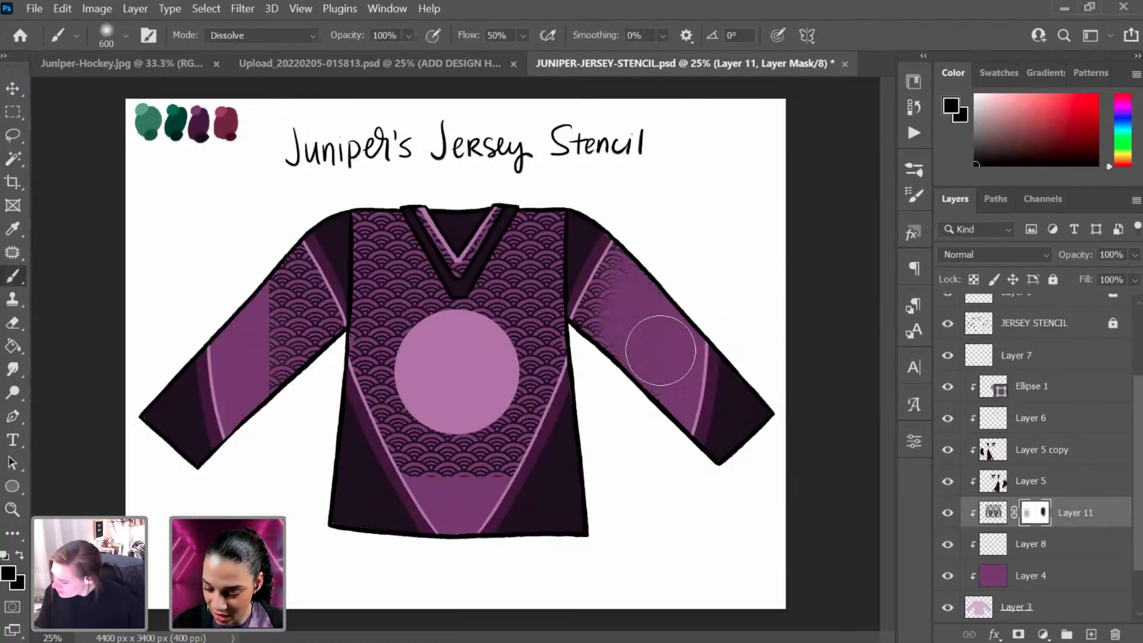
{"action": "key", "text": "bracketleft"}
{"action": "key", "text": "bracketleft"}
{"action": "key", "text": "bracketleft"}
{"action": "mouse_move", "coordinate": [623, 288]}
{"action": "left_mouse_down"}
{"action": "mouse_move", "coordinate": [627, 231]}
{"action": "mouse_move", "coordinate": [608, 230]}
{"action": "mouse_move", "coordinate": [594, 295]}
{"action": "mouse_move", "coordinate": [602, 275]}
{"action": "mouse_move", "coordinate": [605, 314]}
{"action": "mouse_move", "coordinate": [602, 260]}
{"action": "mouse_move", "coordinate": [592, 302]}
{"action": "mouse_move", "coordinate": [613, 229]}
{"action": "left_mouse_up"}
{"action": "key", "text": "bracketleft"}
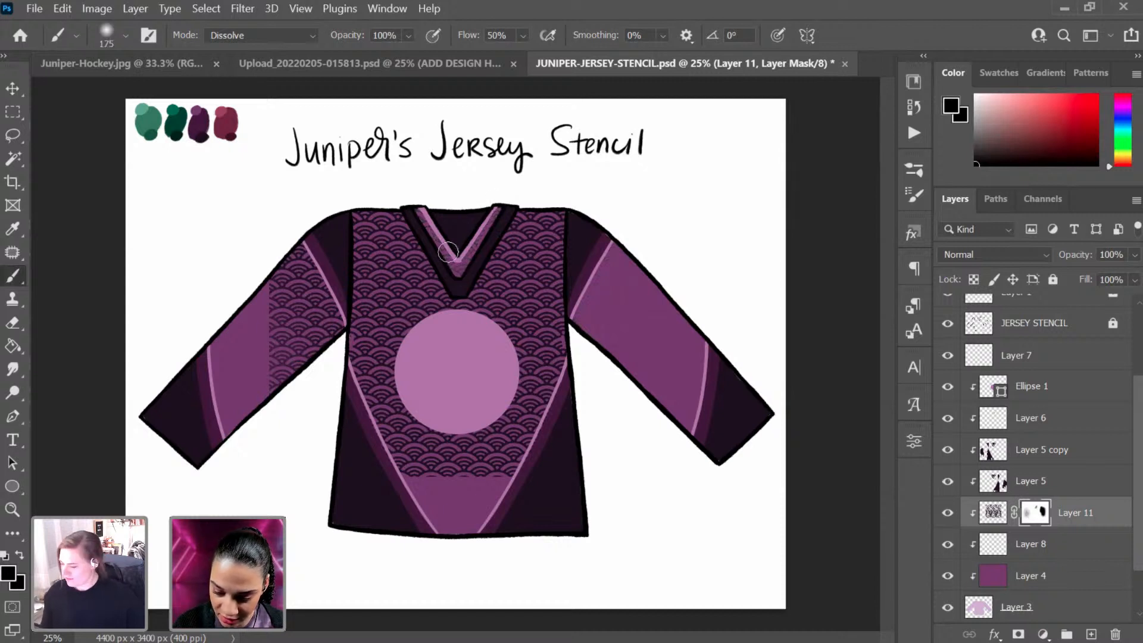
Step: Hide the scale pattern on the left sleeve up to the shoulder stripe by painting the mask with a soft brush of up to 300 px
{"action": "mouse_move", "coordinate": [266, 285]}
{"action": "left_mouse_down"}
{"action": "mouse_move", "coordinate": [285, 407]}
{"action": "mouse_move", "coordinate": [291, 371]}
{"action": "mouse_move", "coordinate": [309, 364]}
{"action": "mouse_move", "coordinate": [297, 333]}
{"action": "left_mouse_up"}
{"action": "key", "text": "bracketright"}
{"action": "key", "text": "bracketright"}
{"action": "key", "text": "bracketright"}
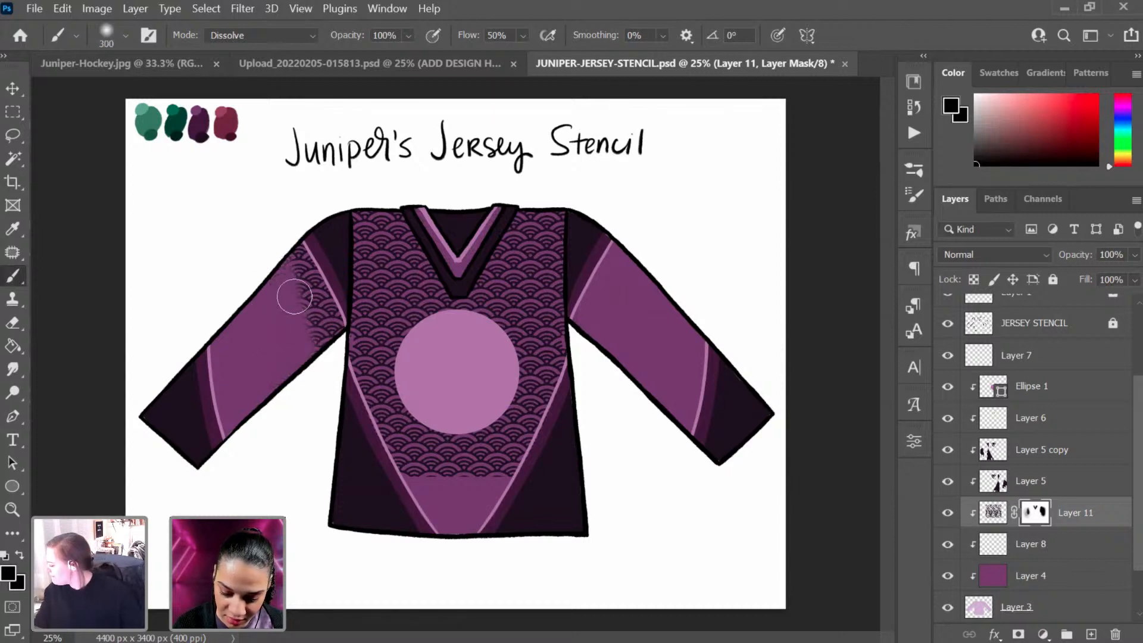
{"action": "mouse_move", "coordinate": [293, 291]}
{"action": "left_mouse_down"}
{"action": "mouse_move", "coordinate": [325, 297]}
{"action": "mouse_move", "coordinate": [296, 257]}
{"action": "left_mouse_up"}
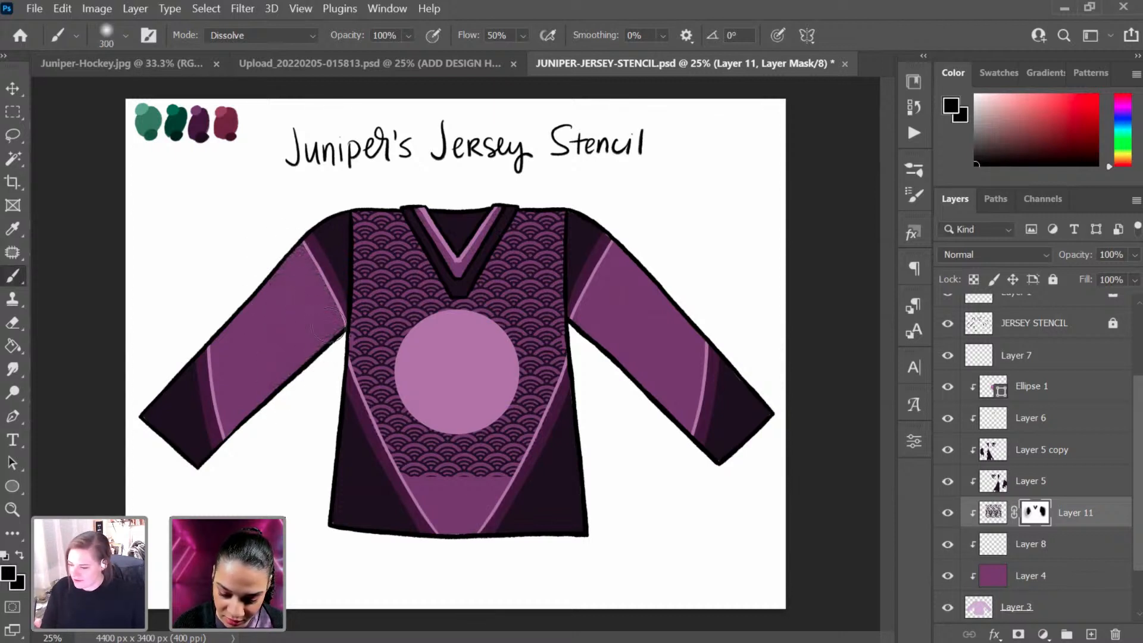
Step: Fade the scale pattern out across the lower torso and around the circle by painting the mask with a soft 500 to 800 px brush
{"action": "key", "text": "bracketright"}
{"action": "key", "text": "bracketright"}
{"action": "key", "text": "bracketright"}
{"action": "key", "text": "bracketright"}
{"action": "key", "text": "bracketright"}
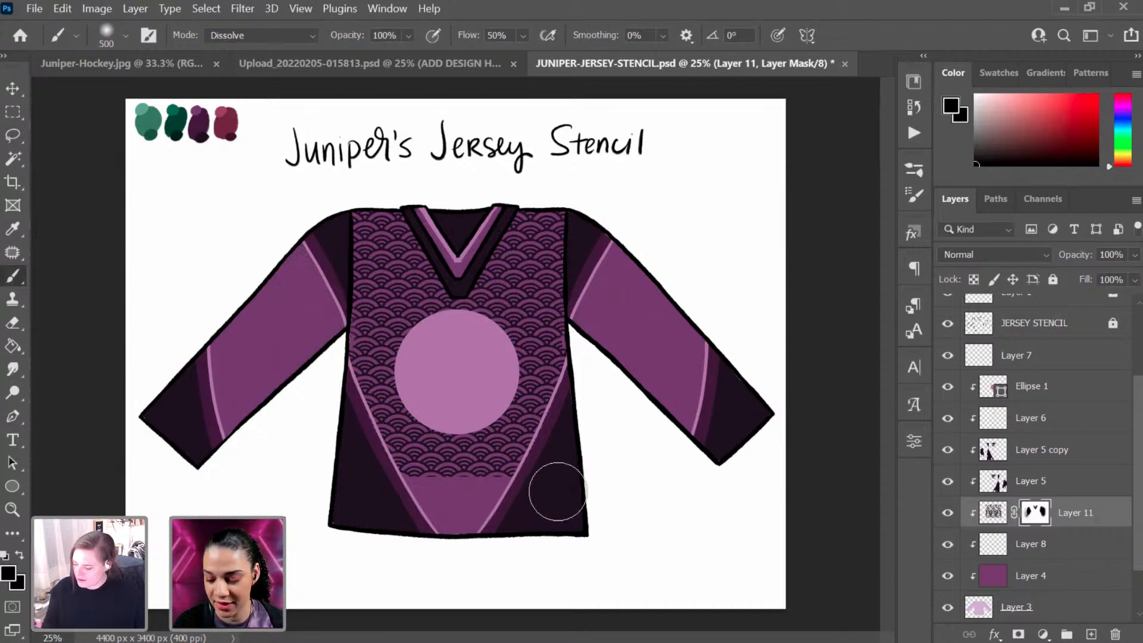
{"action": "mouse_move", "coordinate": [524, 485]}
{"action": "left_mouse_down"}
{"action": "mouse_move", "coordinate": [355, 480]}
{"action": "mouse_move", "coordinate": [511, 455]}
{"action": "mouse_move", "coordinate": [534, 486]}
{"action": "mouse_move", "coordinate": [388, 510]}
{"action": "mouse_move", "coordinate": [568, 517]}
{"action": "mouse_move", "coordinate": [361, 494]}
{"action": "mouse_move", "coordinate": [477, 493]}
{"action": "mouse_move", "coordinate": [482, 505]}
{"action": "mouse_move", "coordinate": [516, 481]}
{"action": "mouse_move", "coordinate": [402, 503]}
{"action": "mouse_move", "coordinate": [490, 469]}
{"action": "mouse_move", "coordinate": [459, 515]}
{"action": "mouse_move", "coordinate": [560, 349]}
{"action": "mouse_move", "coordinate": [474, 501]}
{"action": "mouse_move", "coordinate": [579, 299]}
{"action": "mouse_move", "coordinate": [432, 523]}
{"action": "mouse_move", "coordinate": [357, 384]}
{"action": "mouse_move", "coordinate": [466, 486]}
{"action": "mouse_move", "coordinate": [391, 450]}
{"action": "mouse_move", "coordinate": [444, 495]}
{"action": "mouse_move", "coordinate": [366, 325]}
{"action": "left_mouse_up"}
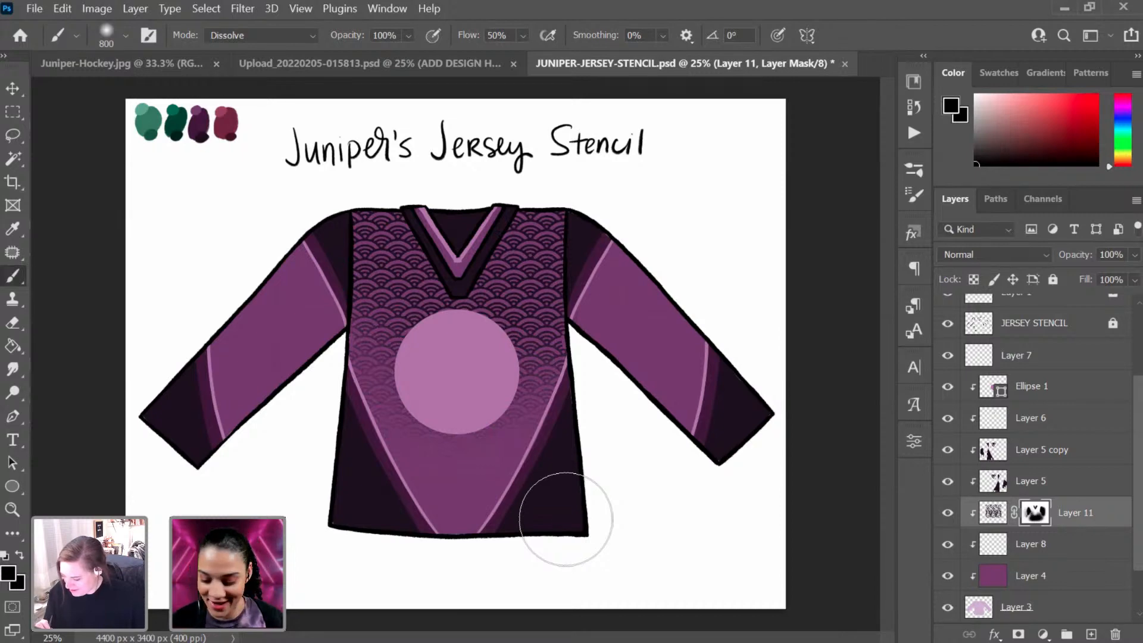
Step: Lock the transparent pixels of the scale pattern layer and add a new clipped layer above it
{"action": "key", "text": "ctrl+minus"}
{"action": "key", "text": "ctrl+plus"}
{"action": "key", "text": "ctrl+plus"}
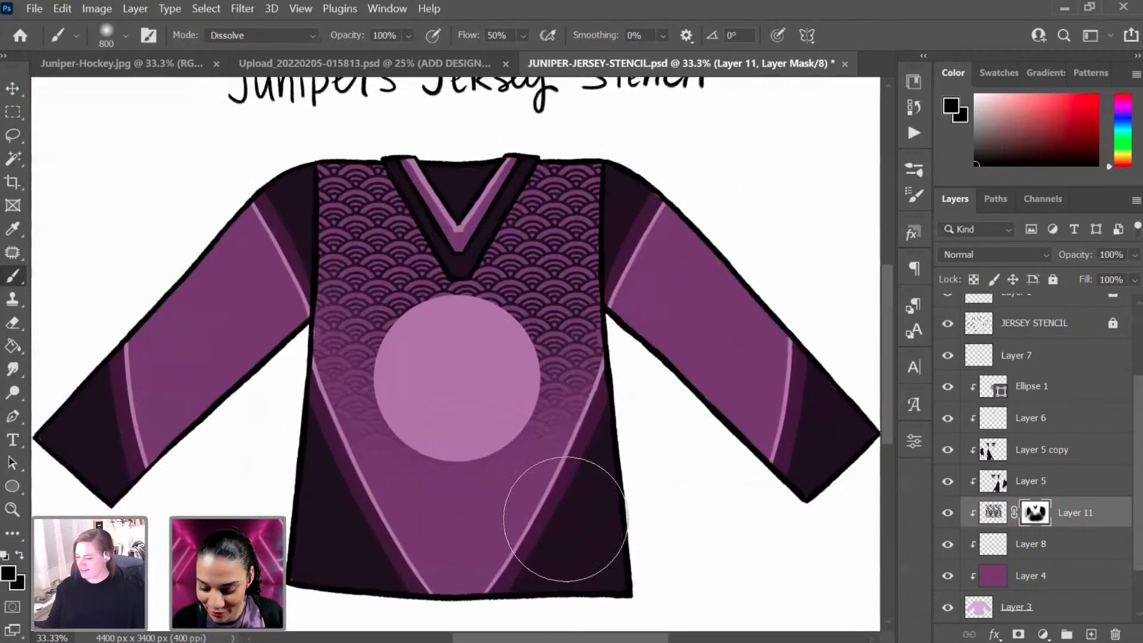
{"action": "key", "text": "ctrl+minus"}
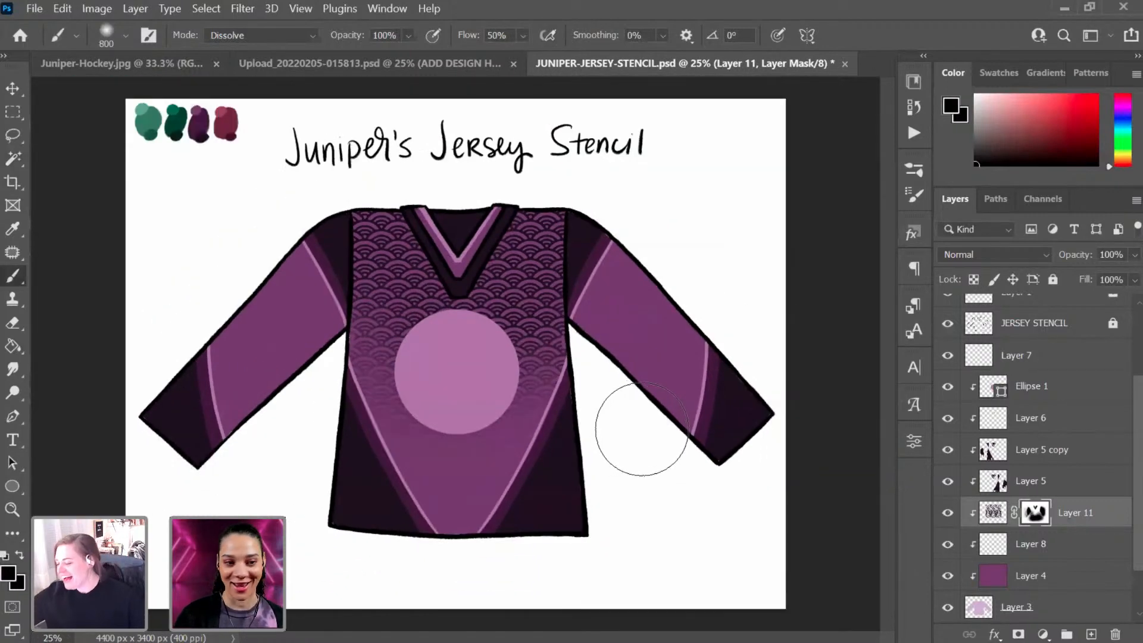
{"action": "key", "text": "ctrl+plus"}
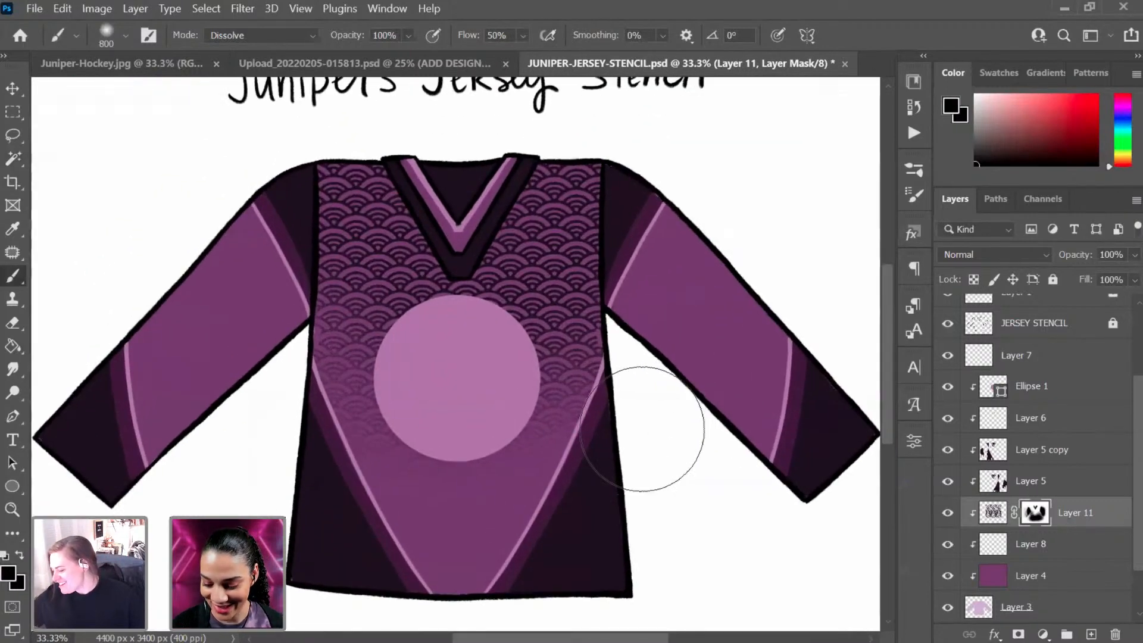
{"action": "left_click", "coordinate": [992, 513]}
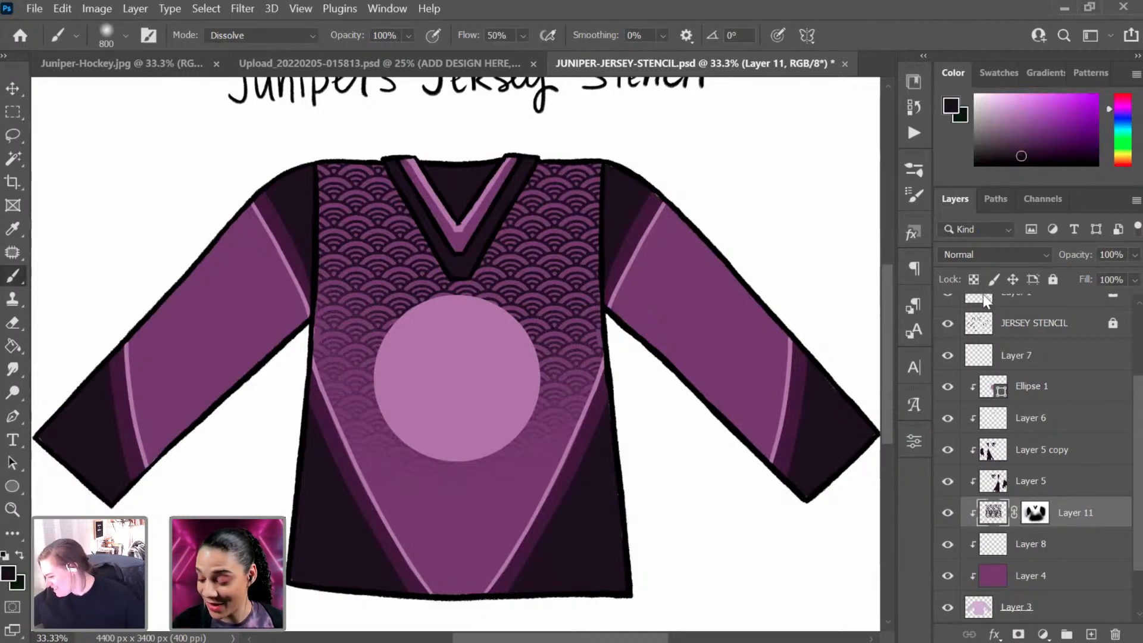
{"action": "left_click", "coordinate": [974, 279]}
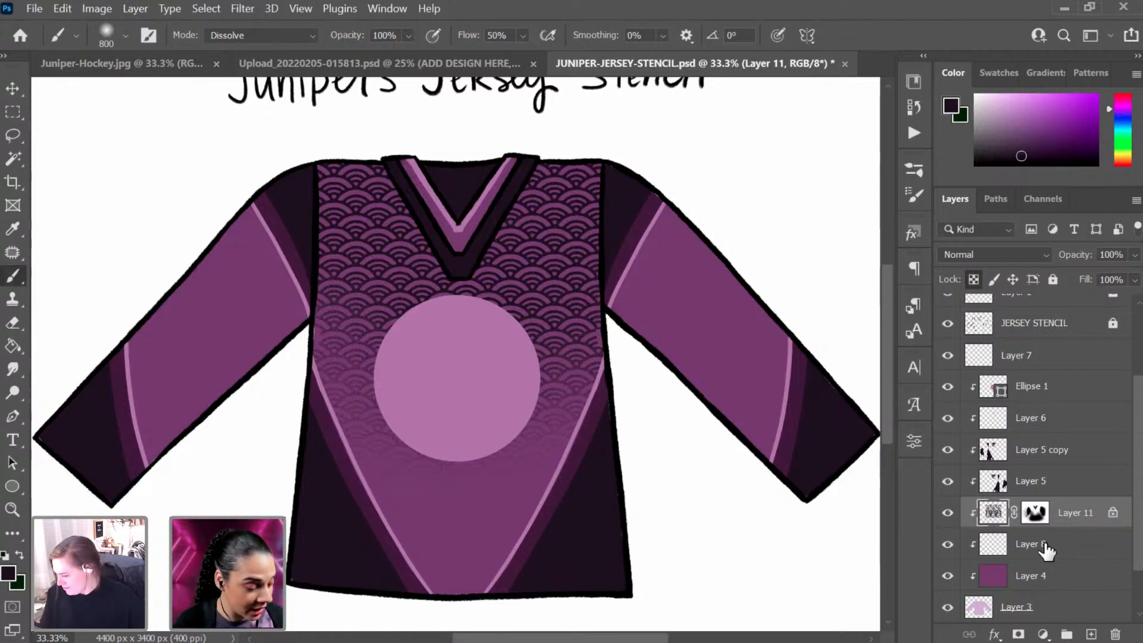
{"action": "key", "text": "ctrl+shift+alt+n"}
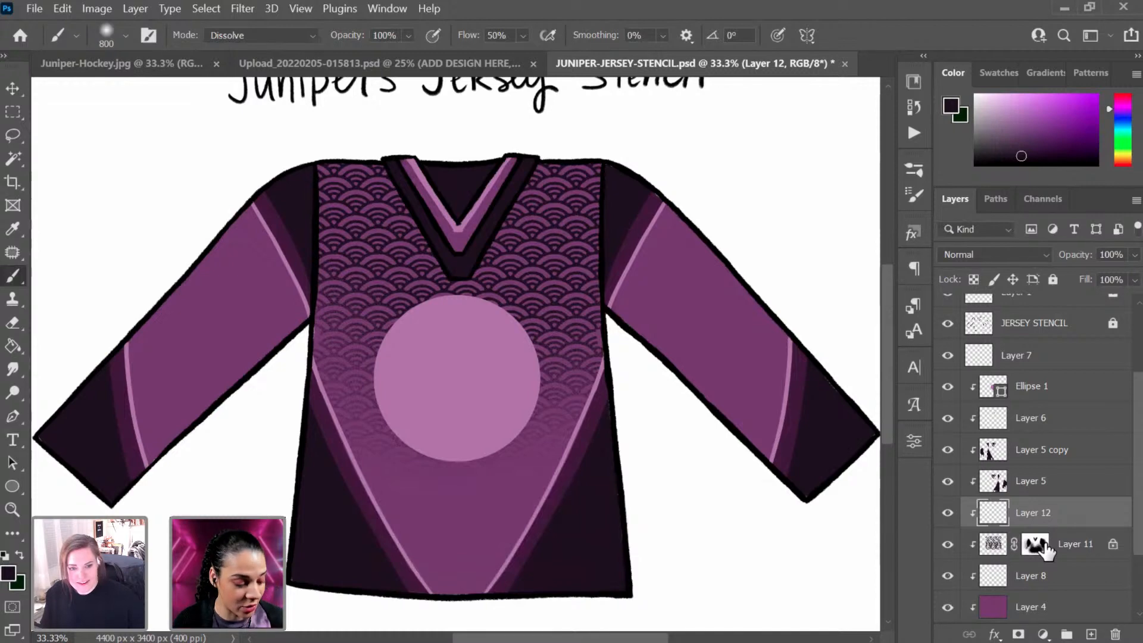
Step: Show the white layer, Layer 9, and add a new layer directly above it
{"action": "left_click_drag", "start_coordinate": [672, 294], "coordinate": [574, 355]}
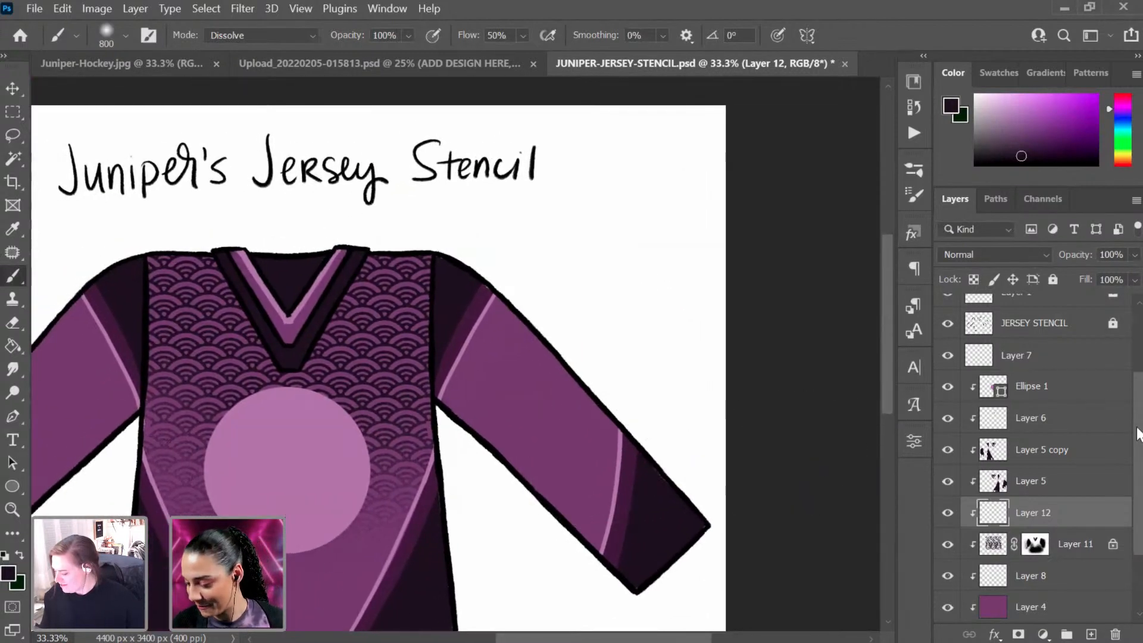
{"action": "scroll", "coordinate": [1128, 387], "scroll_direction": "up", "scroll_amount": 3}
{"action": "left_click", "coordinate": [947, 342]}
{"action": "left_click", "coordinate": [1068, 352]}
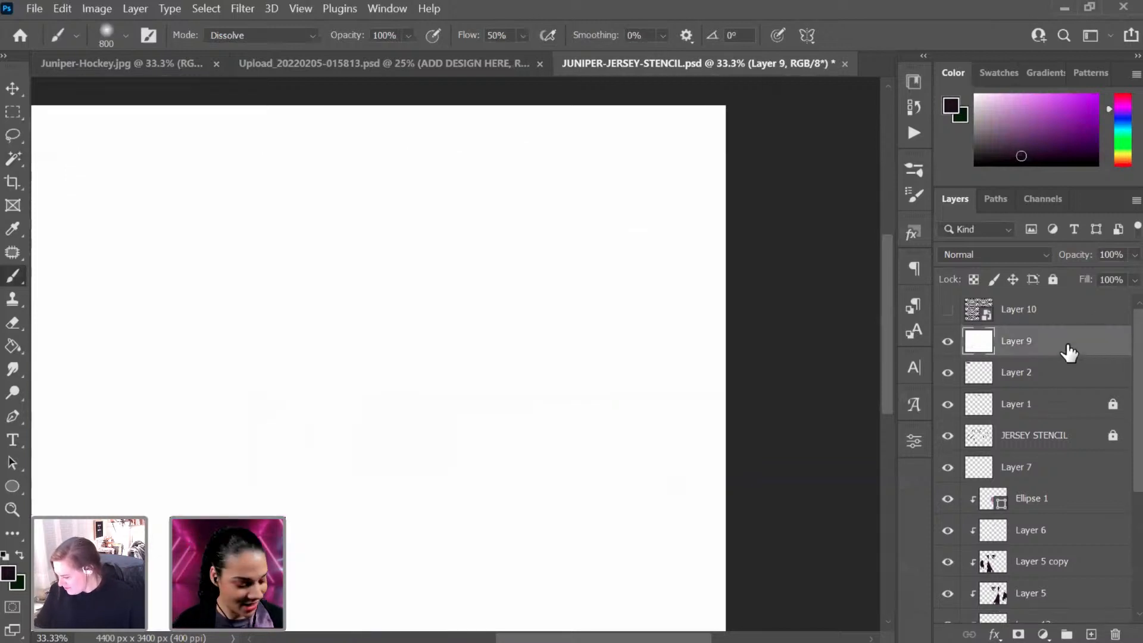
{"action": "key", "text": "ctrl+shift+n"}
{"action": "key", "text": "Return"}
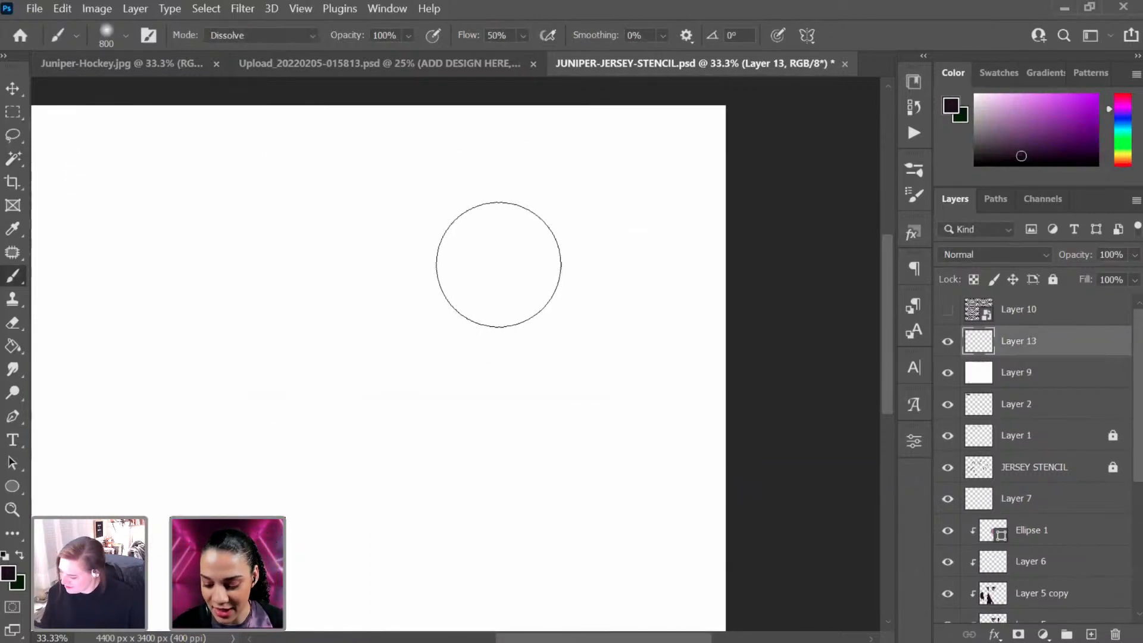
Step: Switch to the Hard Round brush, undo the oversized test stroke and reduce the brush size to 100 px
{"action": "right_click", "coordinate": [498, 268]}
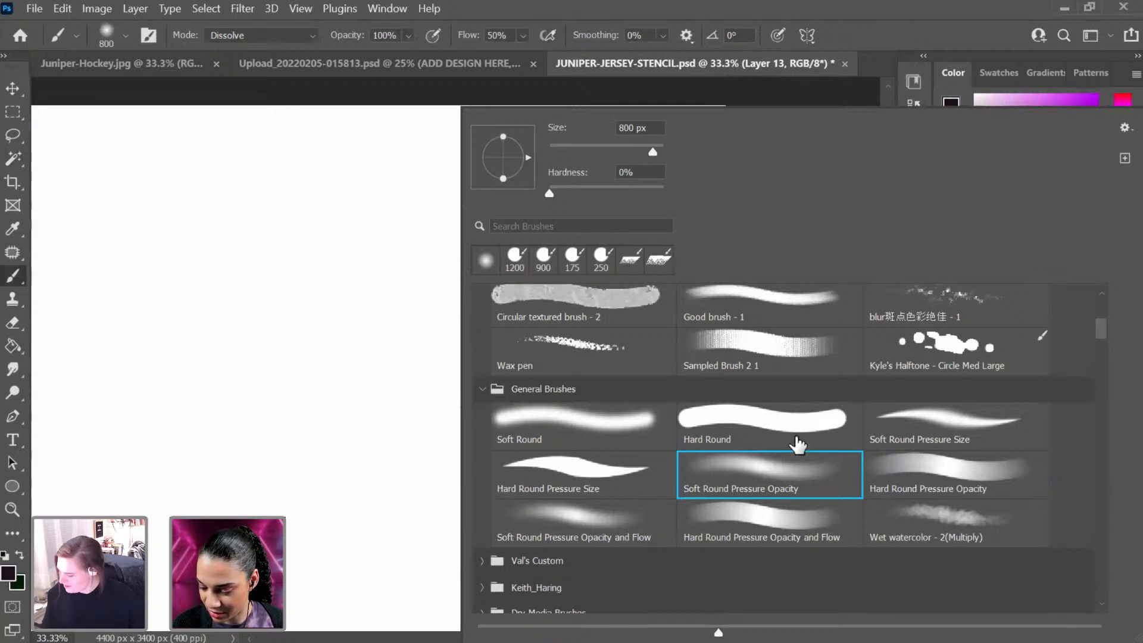
{"action": "left_click", "coordinate": [798, 423]}
{"action": "left_click", "coordinate": [311, 296]}
{"action": "left_click_drag", "start_coordinate": [277, 387], "coordinate": [396, 429]}
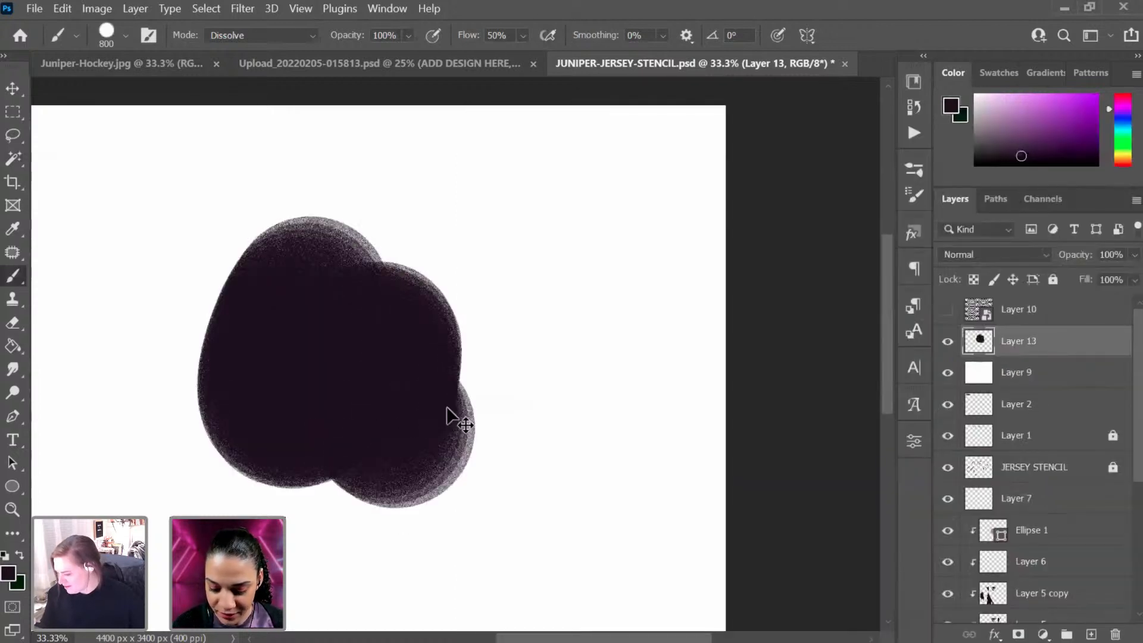
{"action": "key", "text": "ctrl+z"}
{"action": "key", "text": "bracketleft"}
{"action": "key", "text": "bracketleft"}
{"action": "key", "text": "bracketleft"}
{"action": "key", "text": "bracketleft"}
{"action": "key", "text": "bracketleft"}
{"action": "key", "text": "bracketleft"}
{"action": "key", "text": "bracketleft"}
{"action": "key", "text": "bracketleft"}
{"action": "key", "text": "bracketleft"}
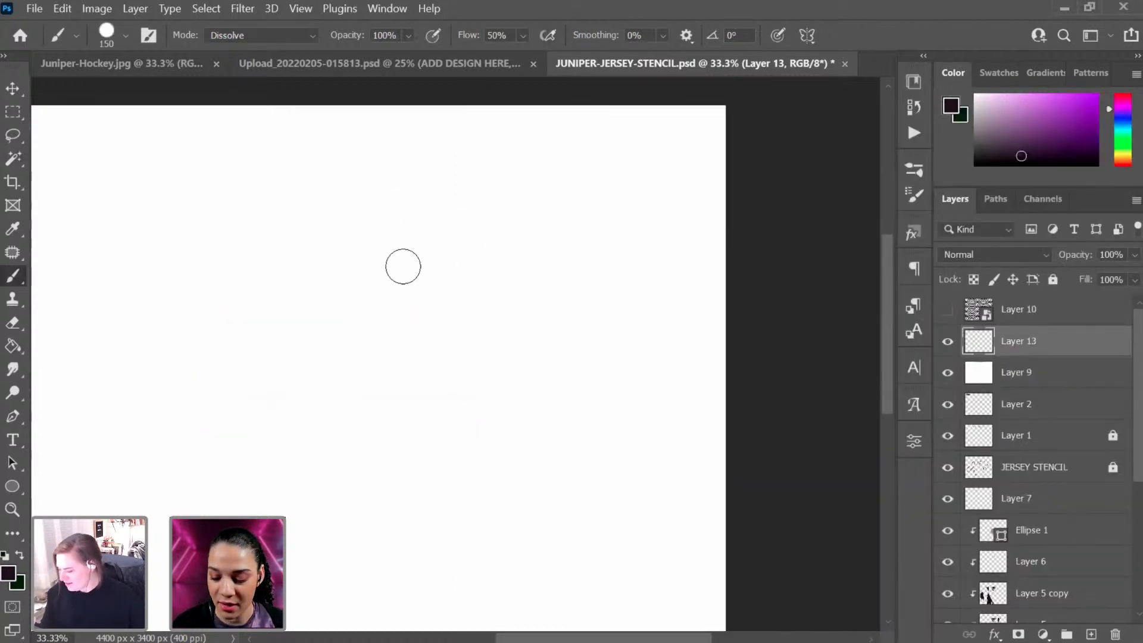
{"action": "key", "text": "bracketleft"}
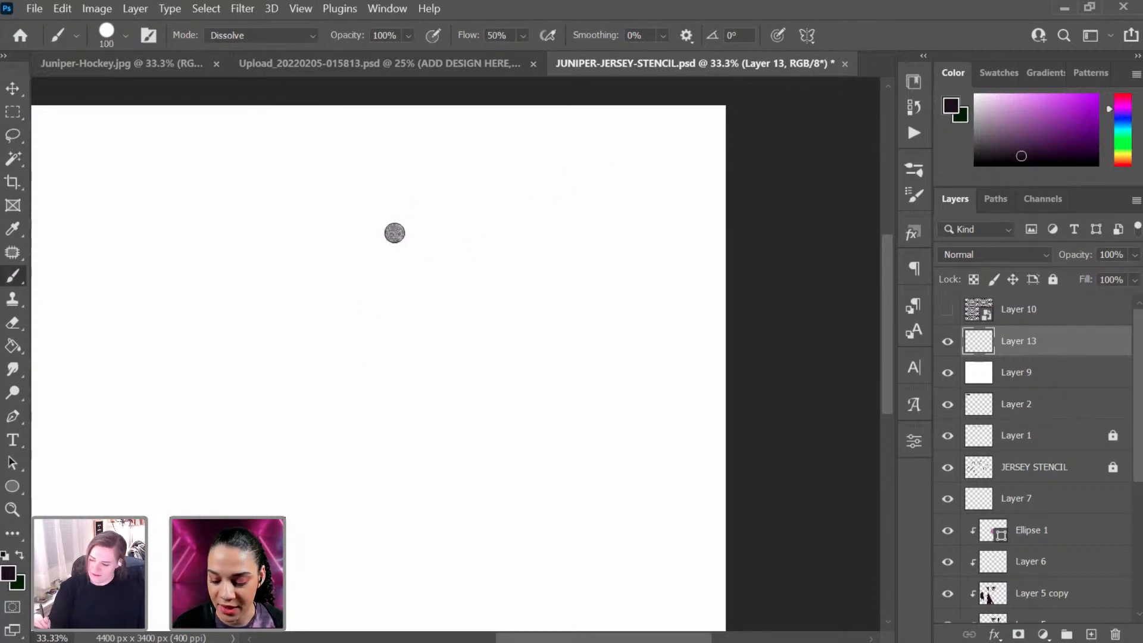
Step: Draw a dark purple smiley face on the new layer with two dot eyes, a curved mouth and a round outline
{"action": "left_click_drag", "start_coordinate": [394, 233], "coordinate": [394, 237]}
{"action": "left_click_drag", "start_coordinate": [486, 239], "coordinate": [483, 238]}
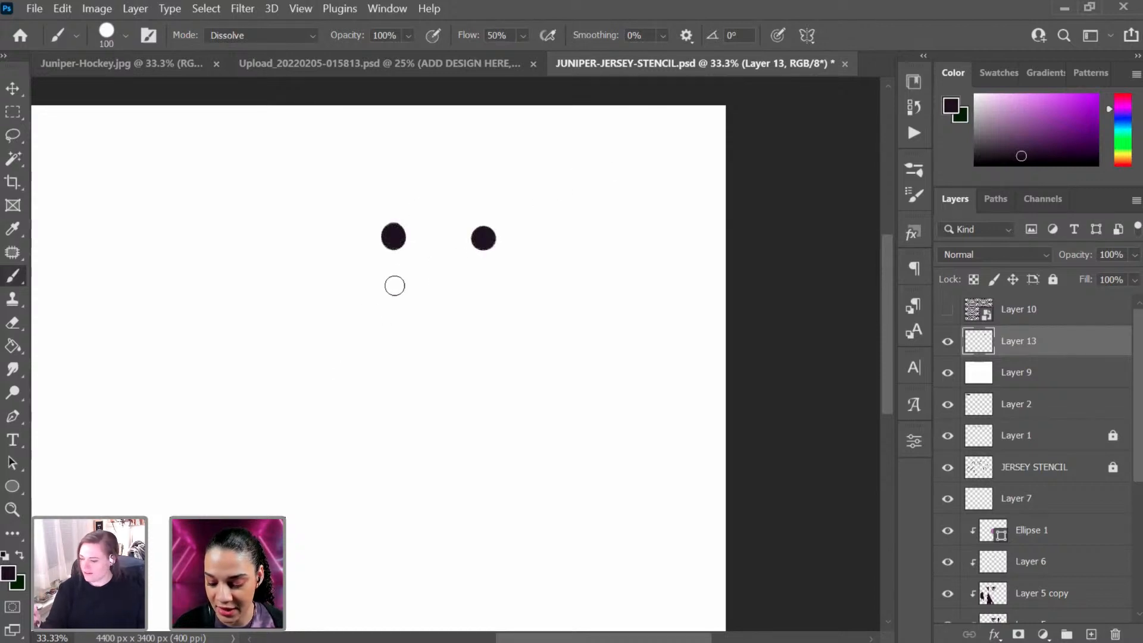
{"action": "mouse_move", "coordinate": [395, 286]}
{"action": "left_mouse_down"}
{"action": "mouse_move", "coordinate": [416, 326]}
{"action": "mouse_move", "coordinate": [483, 291]}
{"action": "left_mouse_up"}
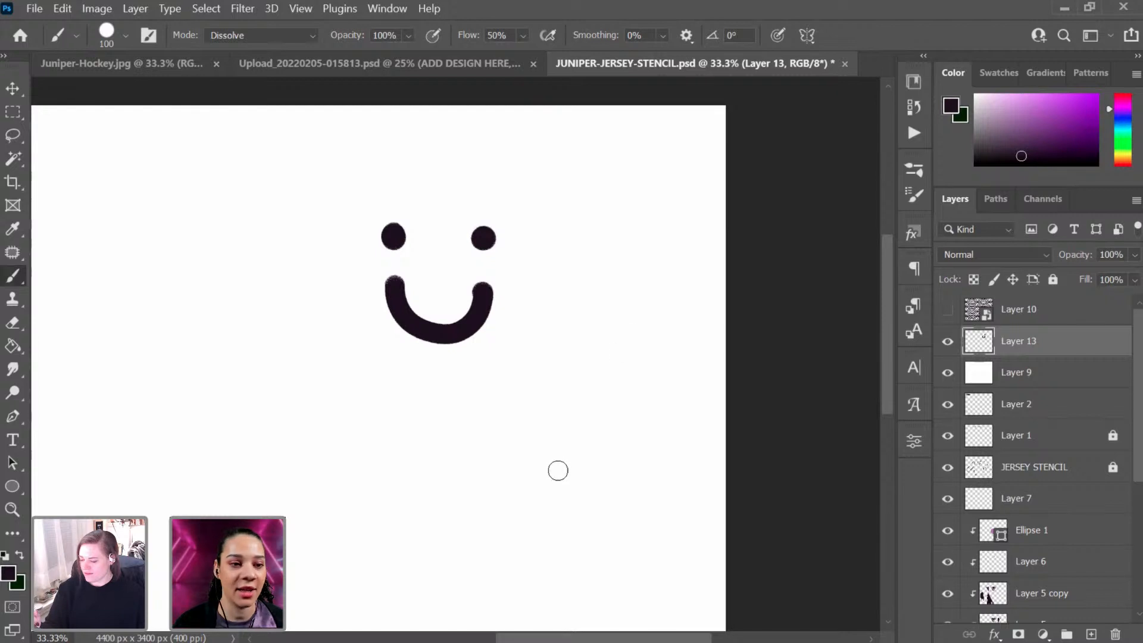
{"action": "mouse_move", "coordinate": [448, 176]}
{"action": "left_mouse_down"}
{"action": "mouse_move", "coordinate": [320, 226]}
{"action": "mouse_move", "coordinate": [577, 265]}
{"action": "mouse_move", "coordinate": [423, 152]}
{"action": "mouse_move", "coordinate": [456, 150]}
{"action": "left_mouse_up"}
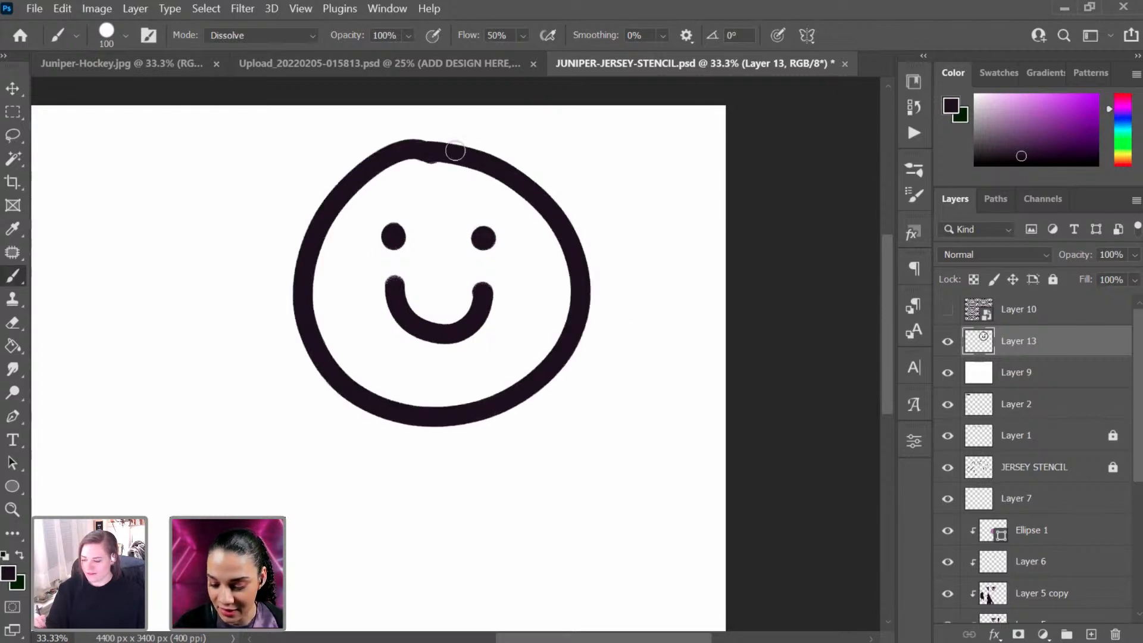
Step: Add another empty layer above the smiley face drawing
{"action": "key", "text": "ctrl+minus"}
{"action": "key", "text": "ctrl+plus"}
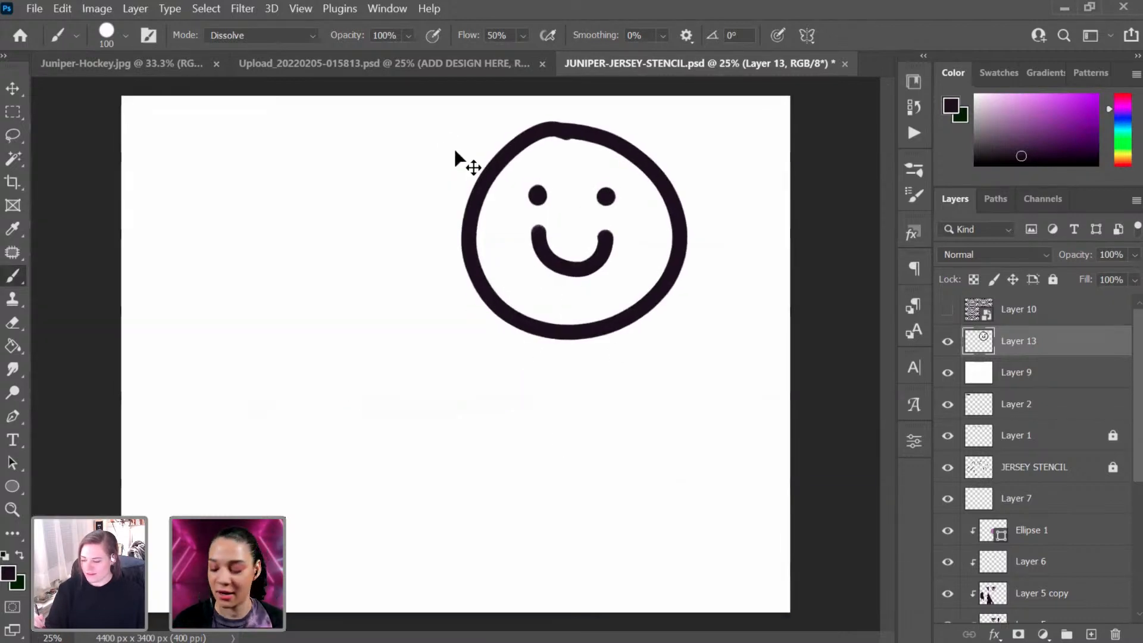
{"action": "left_click_drag", "start_coordinate": [729, 266], "coordinate": [620, 383]}
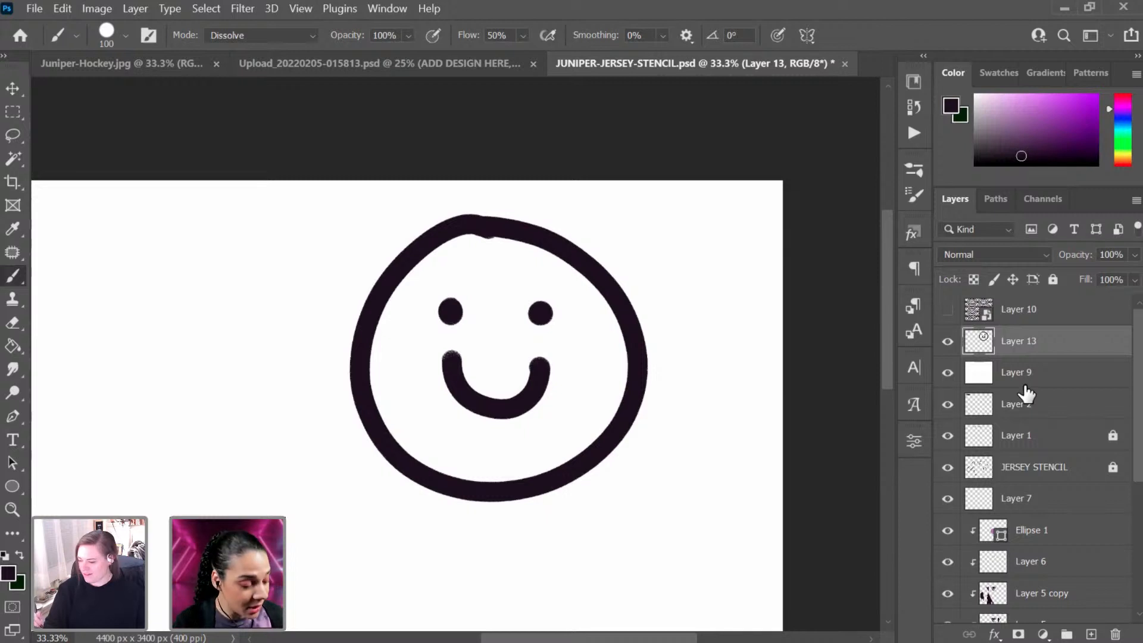
{"action": "key", "text": "ctrl+shift+alt+n"}
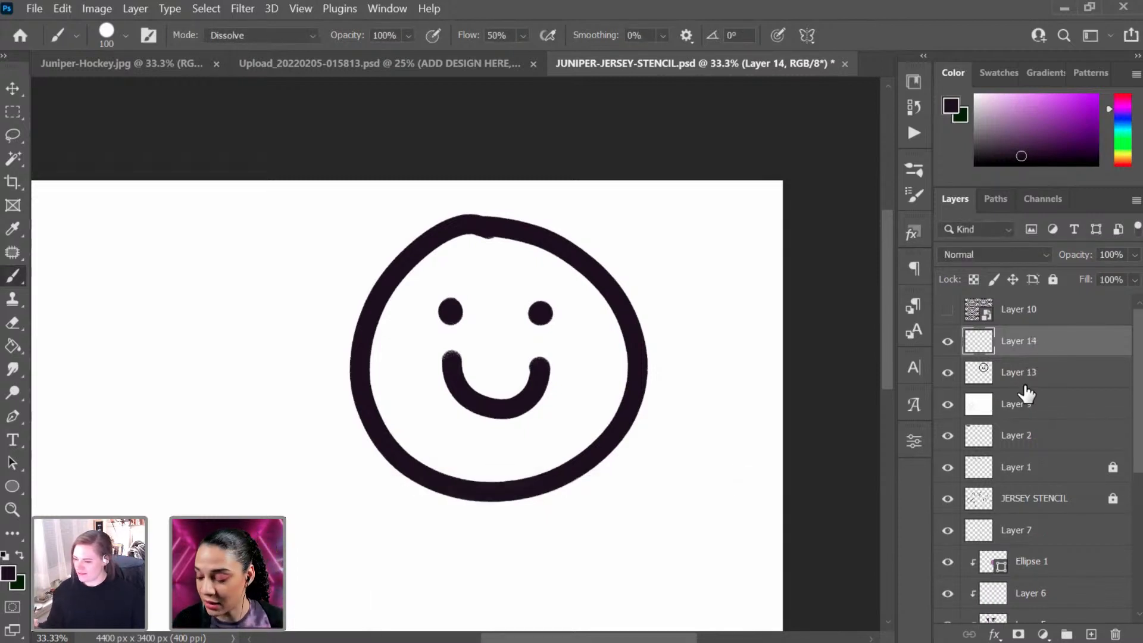
Step: Clip Layer 14 to the smiley face layer and paint bright purple strokes over the face outline and mouth
{"action": "right_click", "coordinate": [1078, 348]}
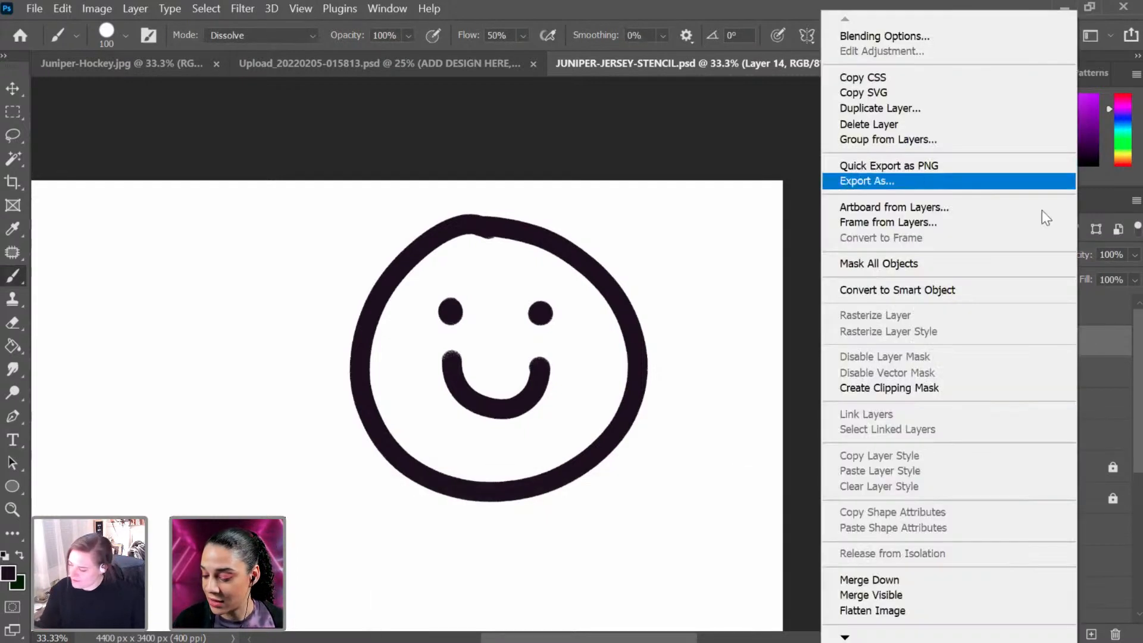
{"action": "left_click", "coordinate": [940, 388]}
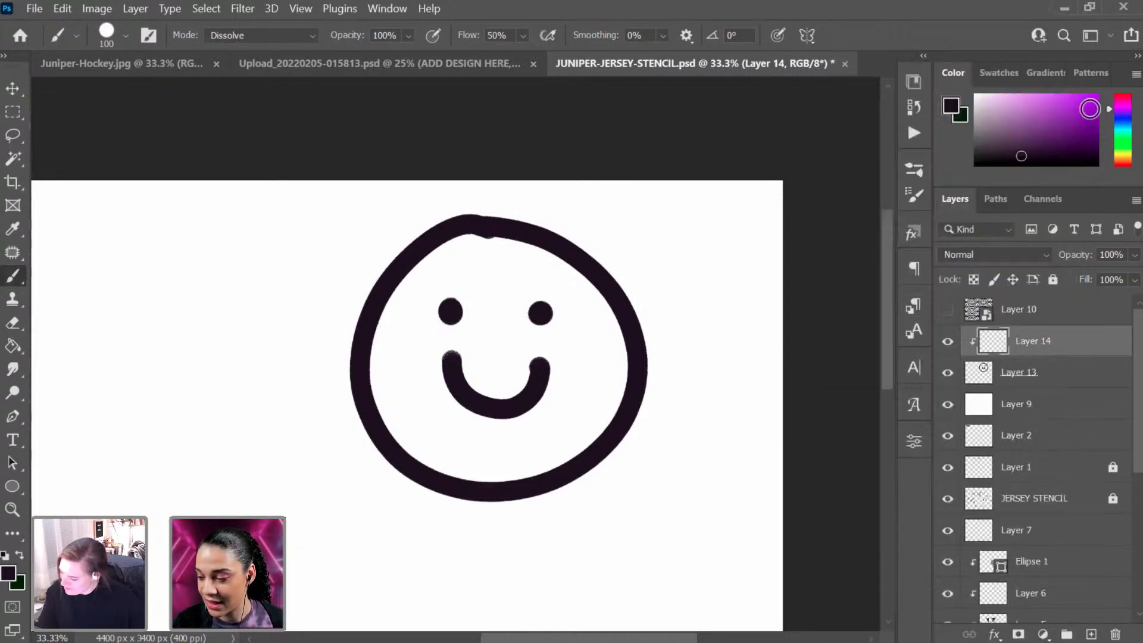
{"action": "mouse_move", "coordinate": [597, 239]}
{"action": "left_mouse_down"}
{"action": "mouse_move", "coordinate": [599, 320]}
{"action": "mouse_move", "coordinate": [637, 365]}
{"action": "mouse_move", "coordinate": [635, 337]}
{"action": "left_mouse_up"}
{"action": "mouse_move", "coordinate": [560, 490]}
{"action": "left_mouse_down"}
{"action": "mouse_move", "coordinate": [526, 369]}
{"action": "mouse_move", "coordinate": [443, 415]}
{"action": "left_mouse_up"}
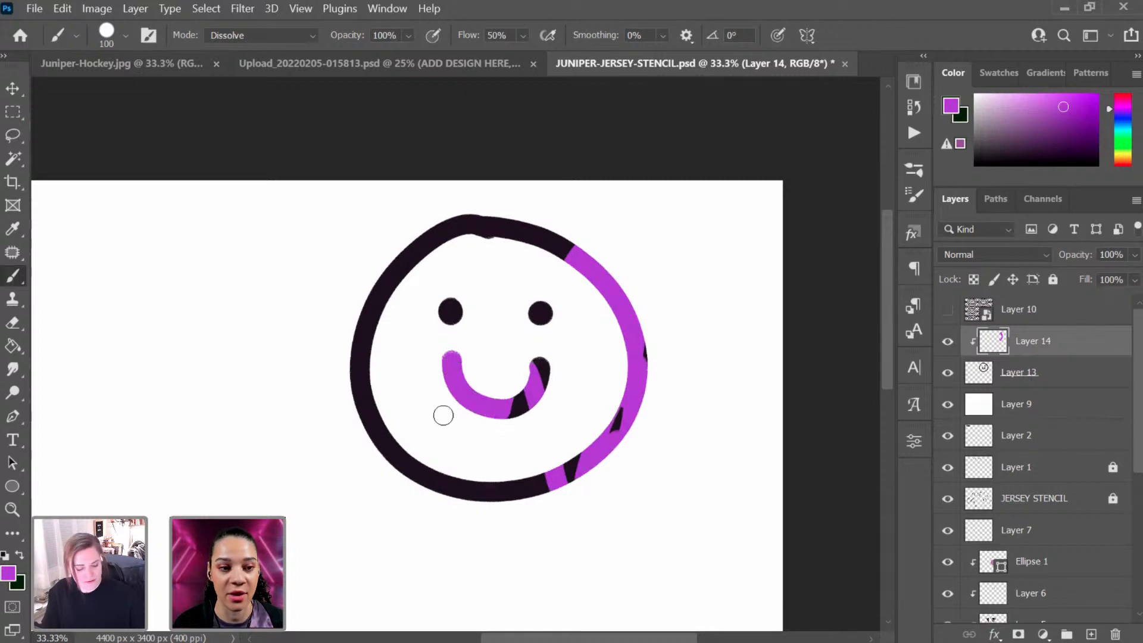
{"action": "mouse_move", "coordinate": [456, 225]}
{"action": "left_mouse_down"}
{"action": "mouse_move", "coordinate": [416, 227]}
{"action": "mouse_move", "coordinate": [370, 333]}
{"action": "mouse_move", "coordinate": [396, 427]}
{"action": "mouse_move", "coordinate": [401, 511]}
{"action": "mouse_move", "coordinate": [467, 454]}
{"action": "mouse_move", "coordinate": [528, 543]}
{"action": "left_mouse_up"}
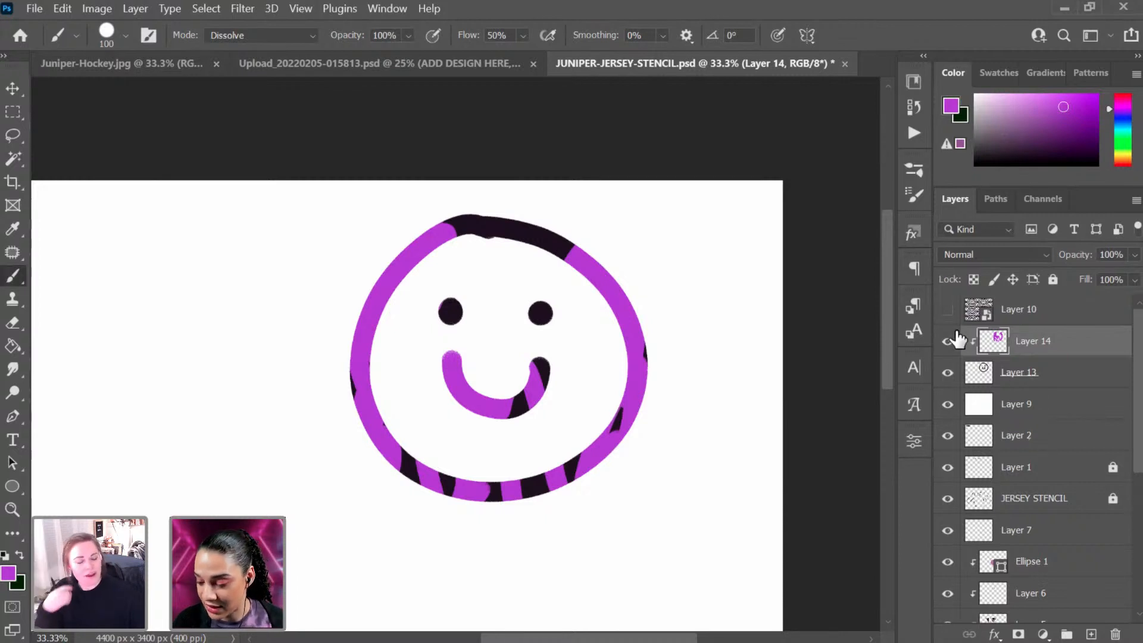
Step: Hide the clipped Layer 14, the smiley face layer and the white Layer 9 to uncover the jersey
{"action": "left_click", "coordinate": [947, 343]}
{"action": "left_click", "coordinate": [947, 373]}
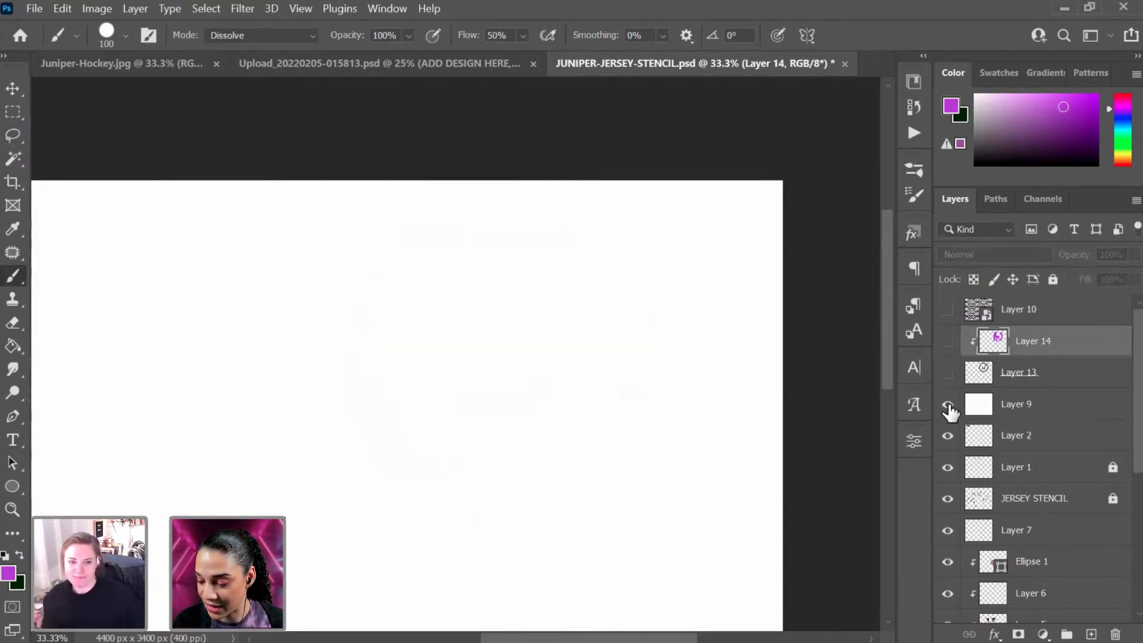
{"action": "left_click", "coordinate": [948, 404]}
{"action": "left_click_drag", "start_coordinate": [646, 384], "coordinate": [723, 359]}
Step: Select the pattern layer, Layer 11, unlock its transparent pixels and sample the light purple of the chest circle
{"action": "left_click_drag", "start_coordinate": [1136, 381], "coordinate": [1131, 528]}
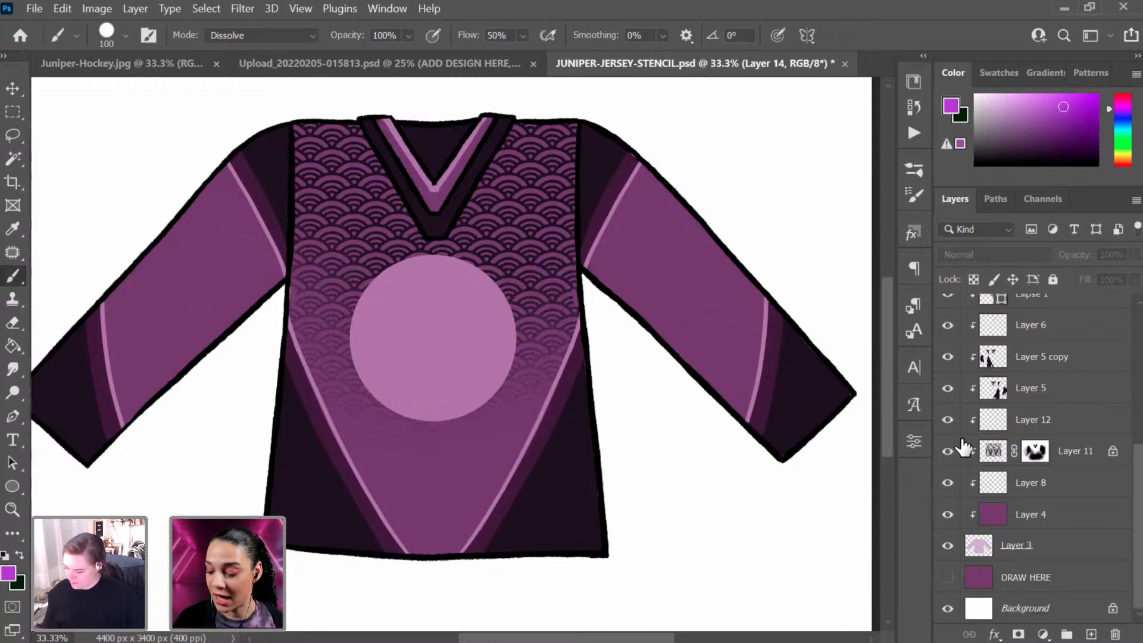
{"action": "left_click", "coordinate": [993, 453]}
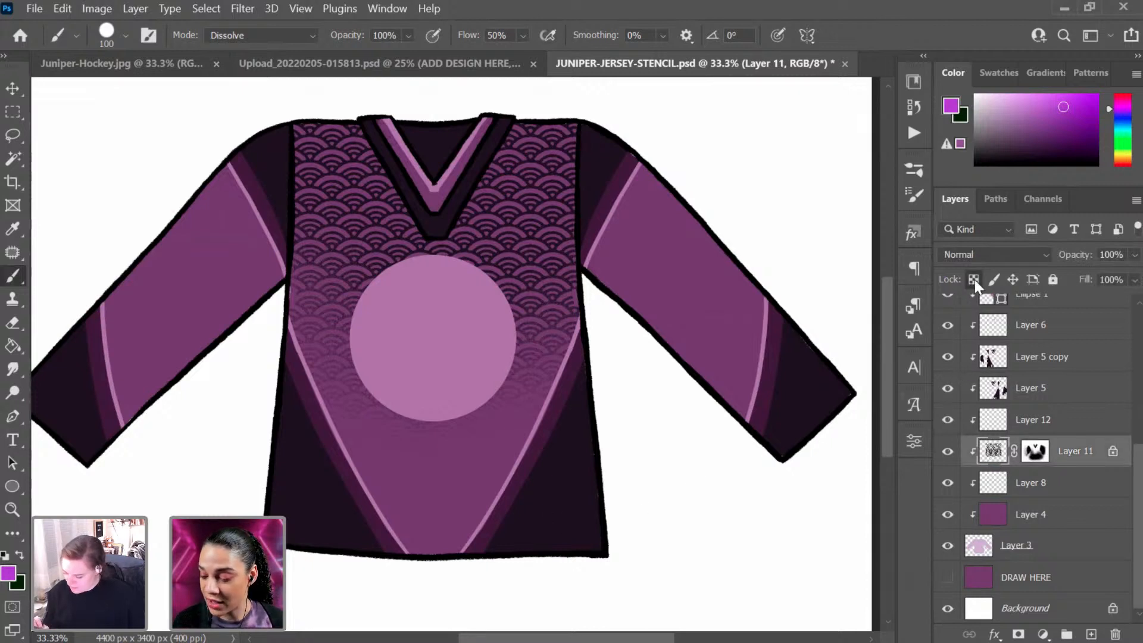
{"action": "left_click", "coordinate": [974, 281]}
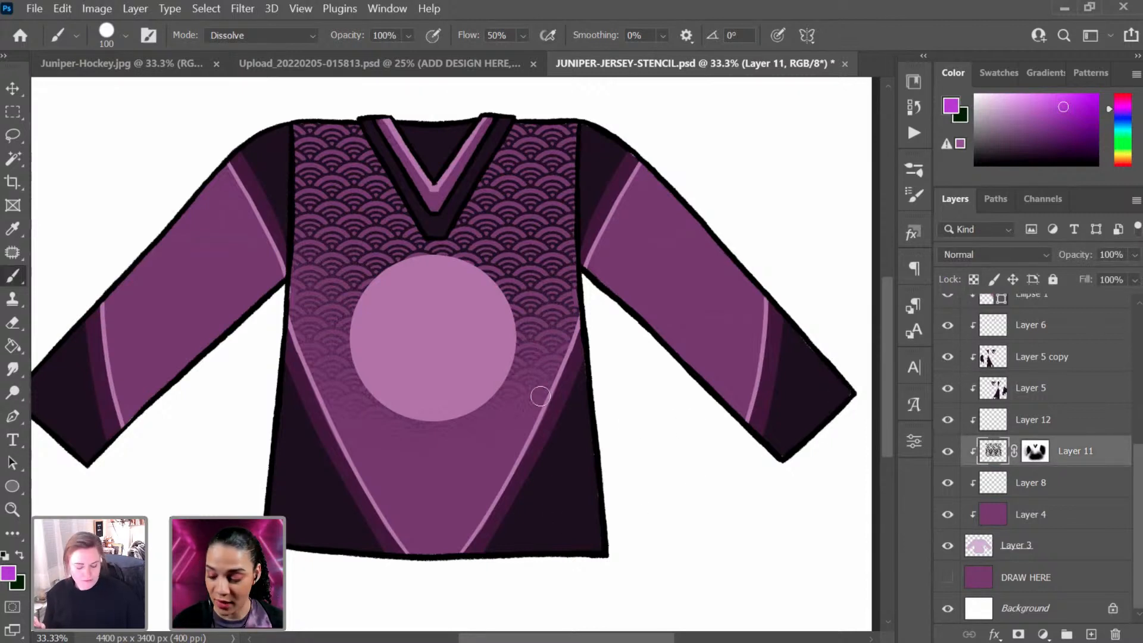
{"action": "left_click", "coordinate": [471, 331], "text": "alt"}
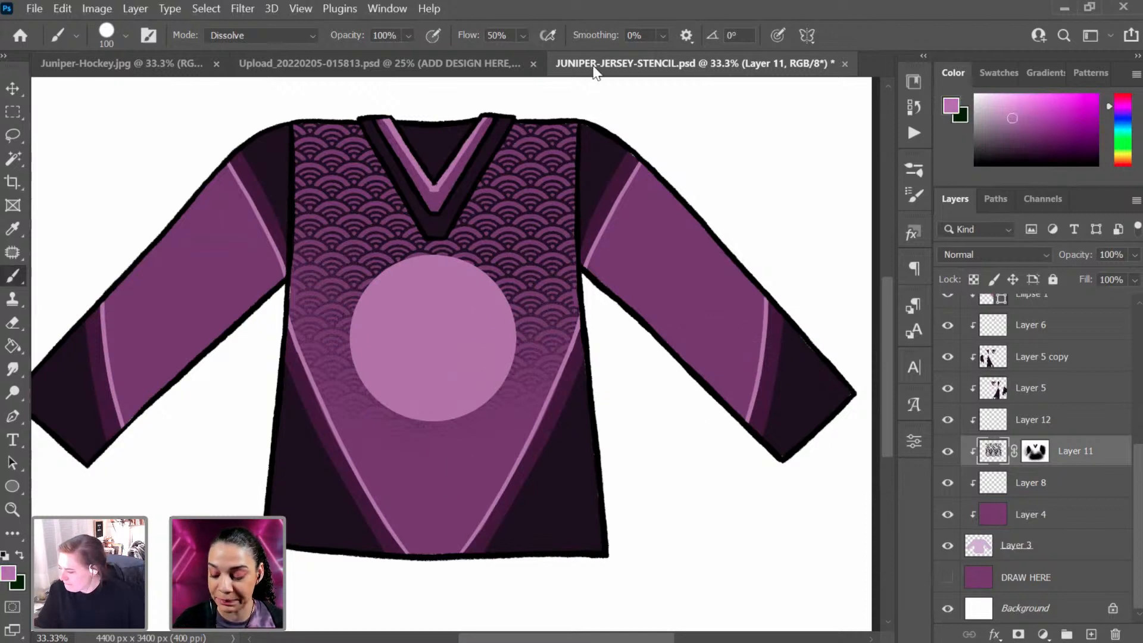
Step: Undo a light purple test stroke over the scale pattern and lock Layer 11's transparent pixels again
{"action": "mouse_move", "coordinate": [552, 165]}
{"action": "left_mouse_down"}
{"action": "mouse_move", "coordinate": [539, 257]}
{"action": "mouse_move", "coordinate": [559, 367]}
{"action": "left_mouse_up"}
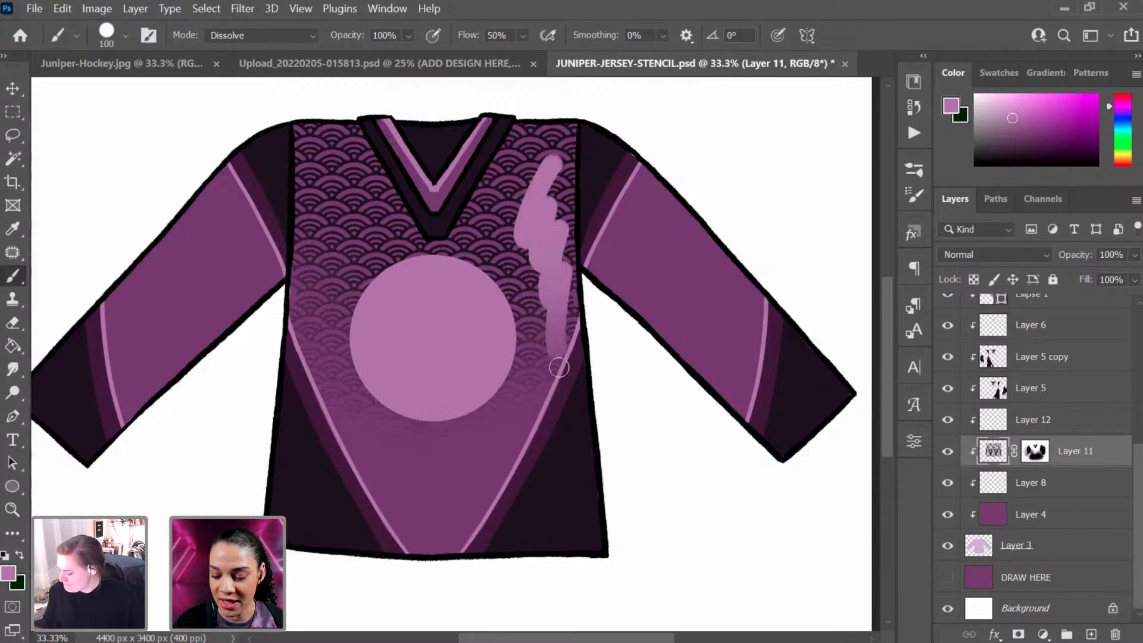
{"action": "key", "text": "ctrl+z"}
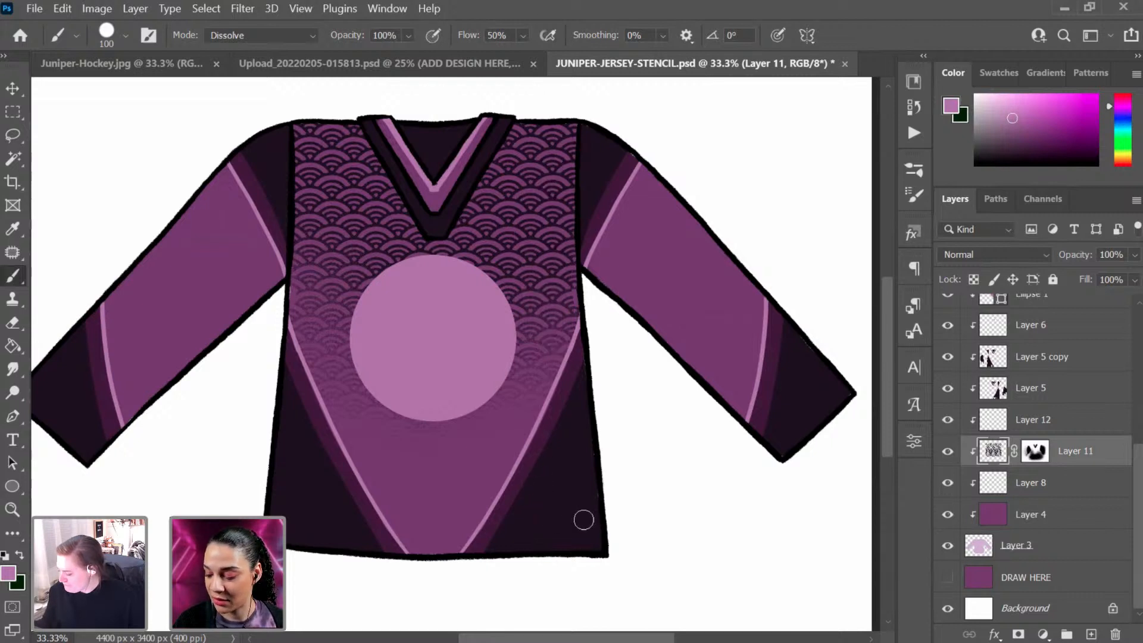
{"action": "left_click", "coordinate": [973, 280]}
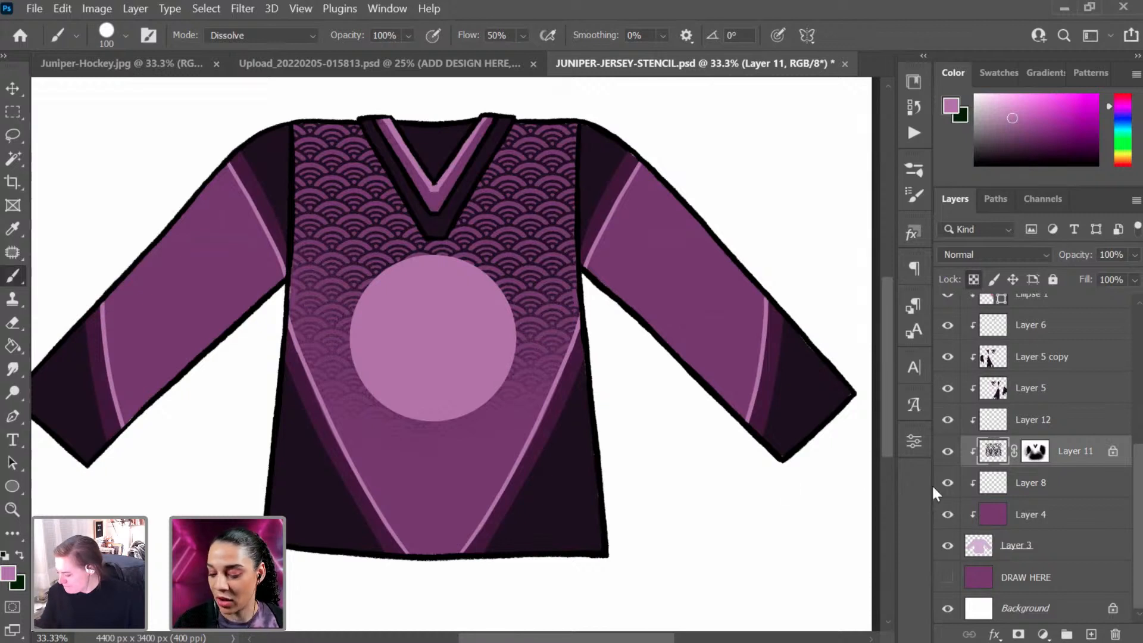
Step: Try recolouring the scale pattern on the right side of the chest light purple with the 100 px hard brush
{"action": "mouse_move", "coordinate": [535, 176]}
{"action": "left_mouse_down"}
{"action": "mouse_move", "coordinate": [507, 275]}
{"action": "mouse_move", "coordinate": [548, 195]}
{"action": "mouse_move", "coordinate": [541, 300]}
{"action": "mouse_move", "coordinate": [560, 167]}
{"action": "mouse_move", "coordinate": [564, 320]}
{"action": "mouse_move", "coordinate": [562, 145]}
{"action": "mouse_move", "coordinate": [528, 212]}
{"action": "mouse_move", "coordinate": [549, 136]}
{"action": "mouse_move", "coordinate": [512, 197]}
{"action": "mouse_move", "coordinate": [526, 141]}
{"action": "mouse_move", "coordinate": [488, 206]}
{"action": "mouse_move", "coordinate": [515, 138]}
{"action": "mouse_move", "coordinate": [510, 201]}
{"action": "left_mouse_up"}
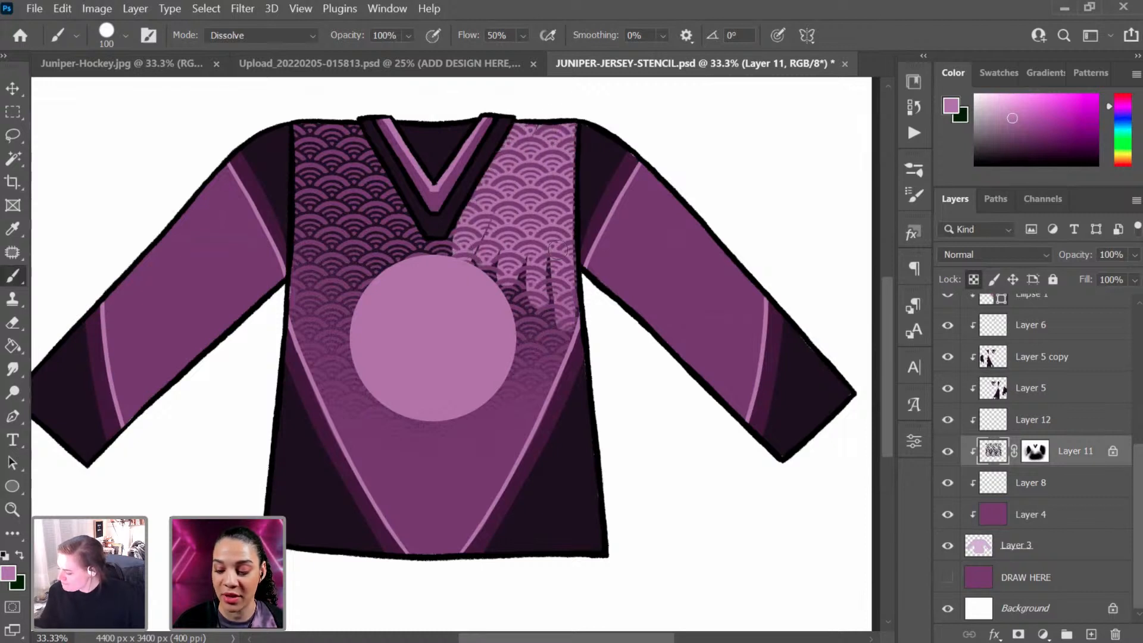
{"action": "left_click_drag", "start_coordinate": [567, 118], "coordinate": [569, 284]}
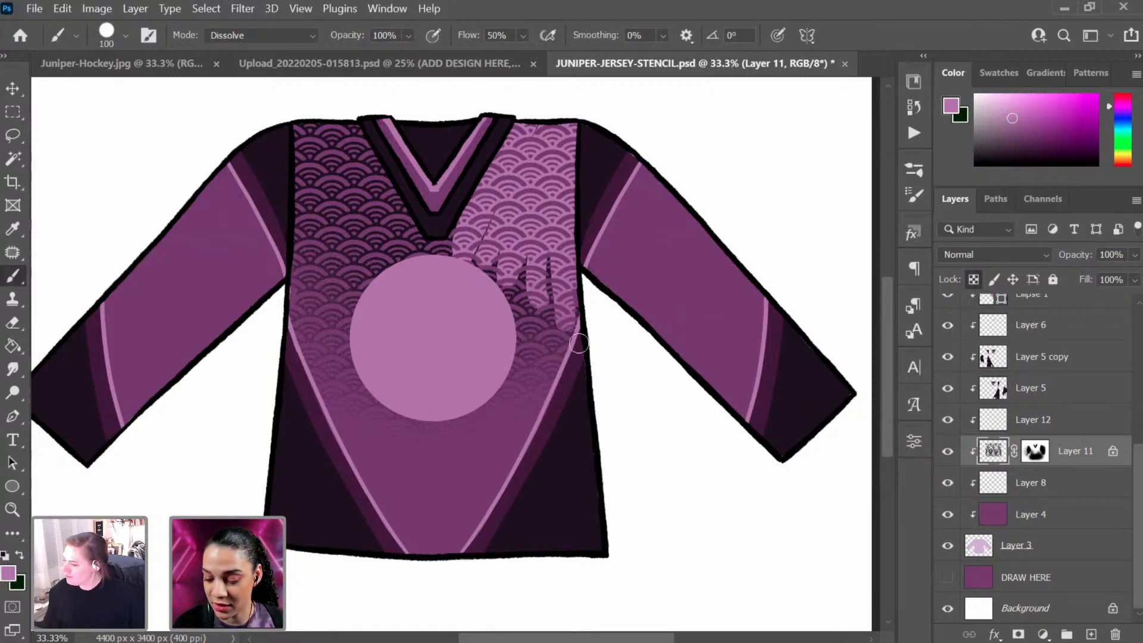
{"action": "key", "text": "ctrl+z"}
{"action": "key", "text": "ctrl+z"}
{"action": "key", "text": "ctrl+z"}
{"action": "key", "text": "ctrl+z"}
{"action": "key", "text": "ctrl+z"}
{"action": "key", "text": "ctrl+z"}
{"action": "key", "text": "ctrl+z"}
{"action": "key", "text": "ctrl+z"}
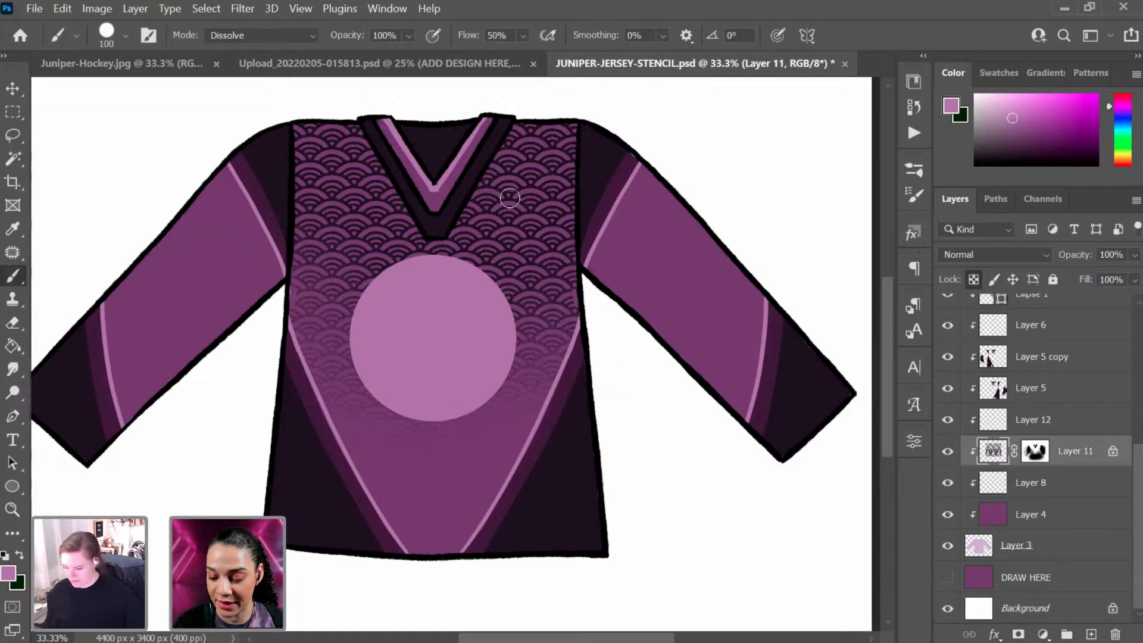
Step: Switch to the Soft Round Pressure Opacity brush and enlarge it to 600 px
{"action": "right_click", "coordinate": [510, 197]}
{"action": "left_click", "coordinate": [768, 474]}
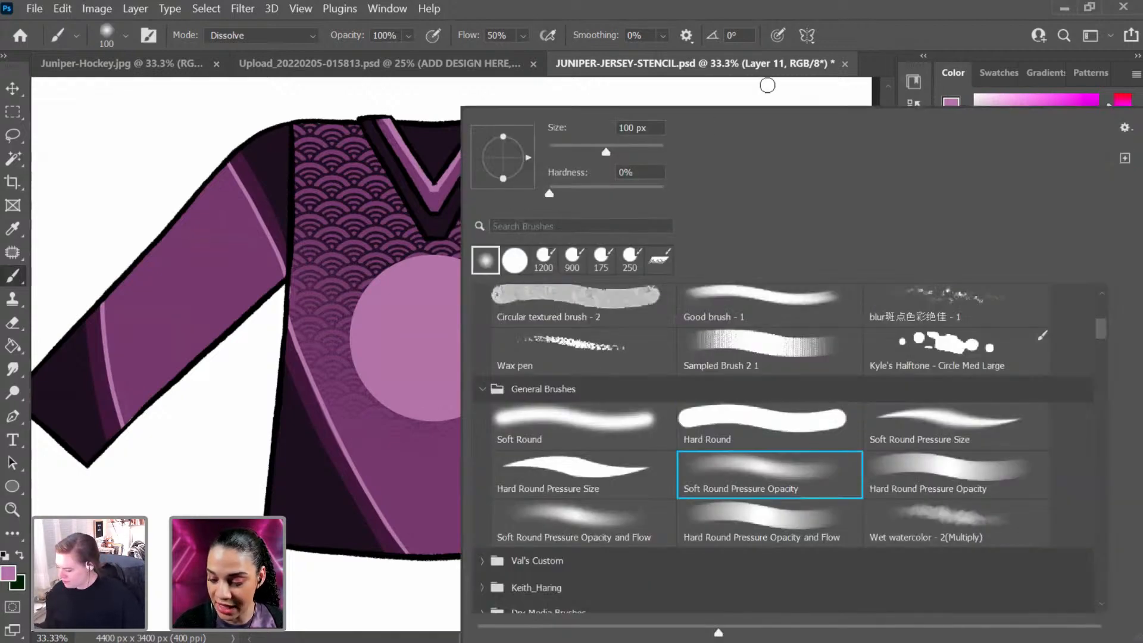
{"action": "left_click", "coordinate": [740, 124]}
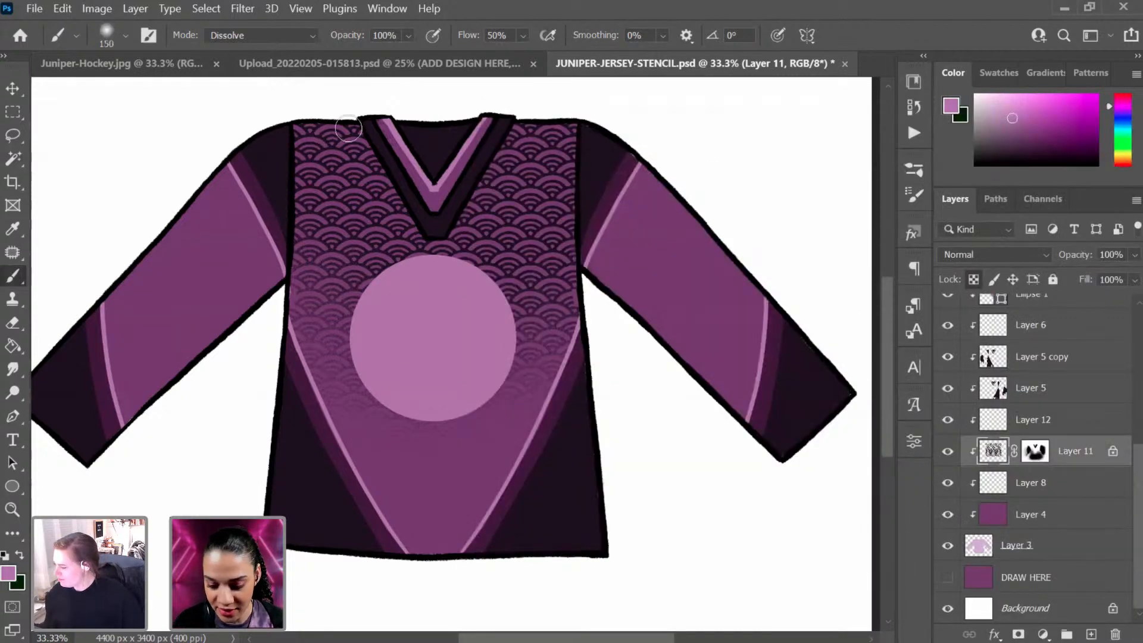
{"action": "key", "text": "bracketright"}
{"action": "key", "text": "bracketright"}
{"action": "key", "text": "bracketright"}
{"action": "key", "text": "bracketright"}
{"action": "key", "text": "bracketright"}
{"action": "key", "text": "bracketright"}
{"action": "key", "text": "bracketright"}
Step: Try a soft light purple fade over the scale pattern on both sides of the neckline
{"action": "mouse_move", "coordinate": [309, 133]}
{"action": "left_mouse_down"}
{"action": "mouse_move", "coordinate": [388, 124]}
{"action": "mouse_move", "coordinate": [526, 137]}
{"action": "mouse_move", "coordinate": [412, 131]}
{"action": "mouse_move", "coordinate": [287, 151]}
{"action": "mouse_move", "coordinate": [601, 176]}
{"action": "mouse_move", "coordinate": [562, 196]}
{"action": "mouse_move", "coordinate": [535, 244]}
{"action": "mouse_move", "coordinate": [577, 337]}
{"action": "mouse_move", "coordinate": [615, 174]}
{"action": "mouse_move", "coordinate": [402, 186]}
{"action": "mouse_move", "coordinate": [317, 217]}
{"action": "mouse_move", "coordinate": [385, 253]}
{"action": "mouse_move", "coordinate": [430, 200]}
{"action": "left_mouse_up"}
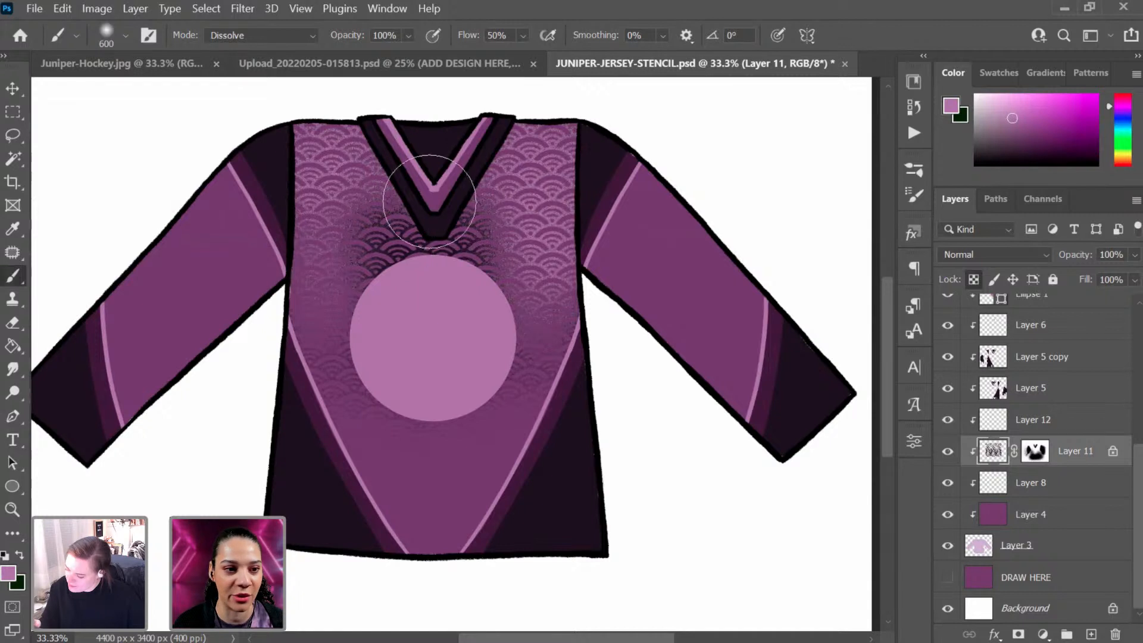
{"action": "key", "text": "ctrl+z"}
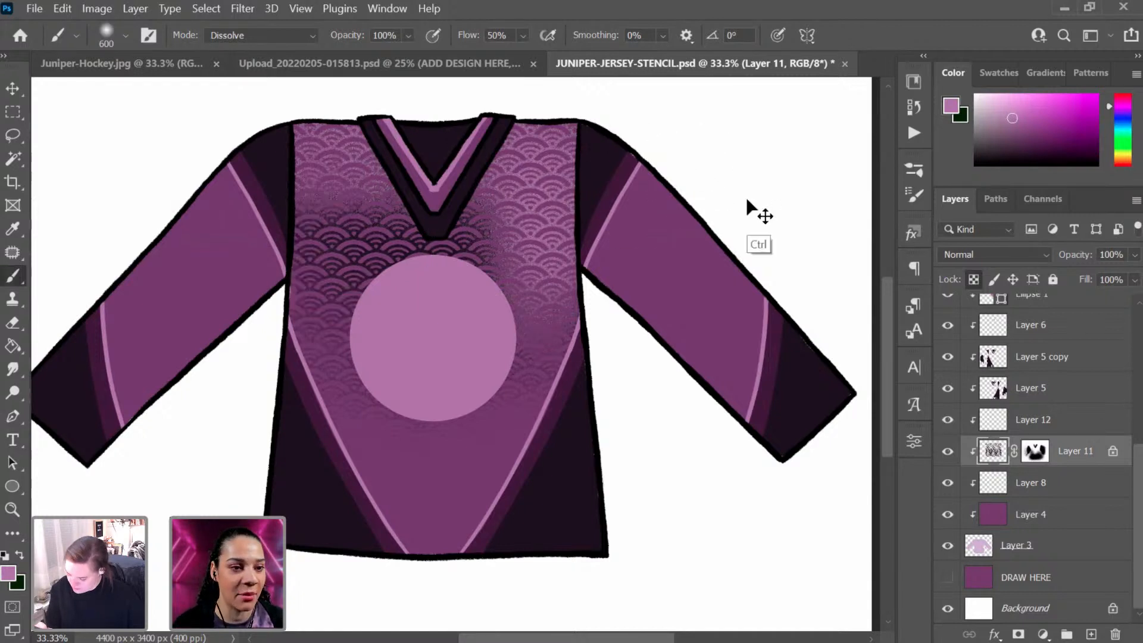
{"action": "key", "text": "ctrl+z"}
{"action": "key", "text": "ctrl+z"}
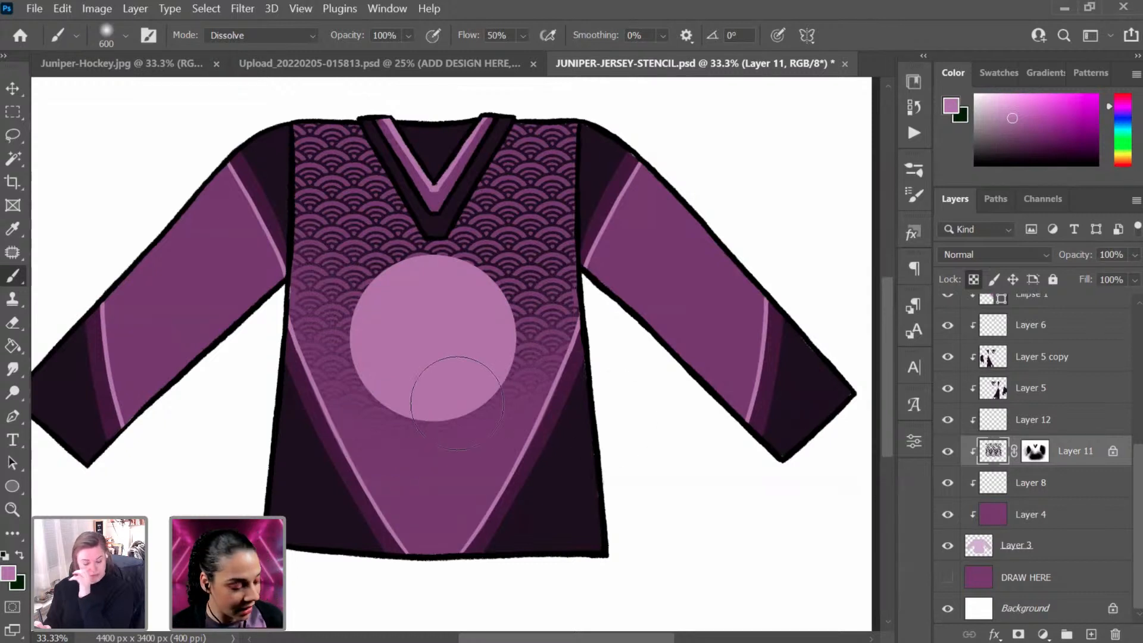
Step: Switch to the hard round brush at 600 px and recolour the whole chest scale pattern light purple
{"action": "right_click", "coordinate": [470, 356]}
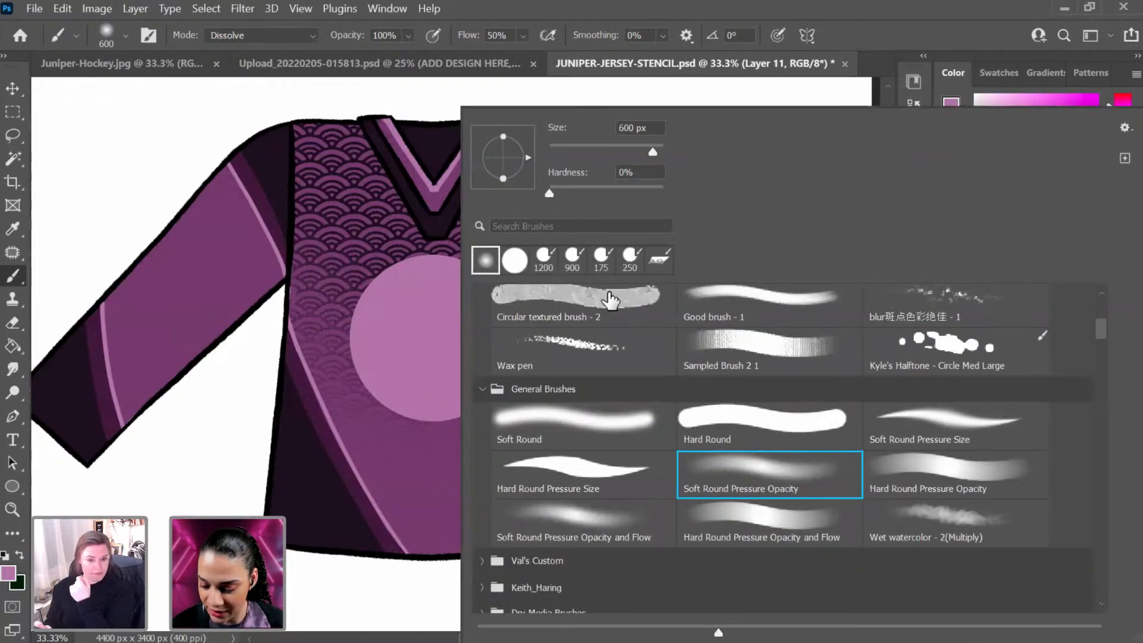
{"action": "left_click", "coordinate": [514, 261]}
{"action": "left_click_drag", "start_coordinate": [345, 316], "coordinate": [374, 249]}
{"action": "key", "text": "ctrl+z"}
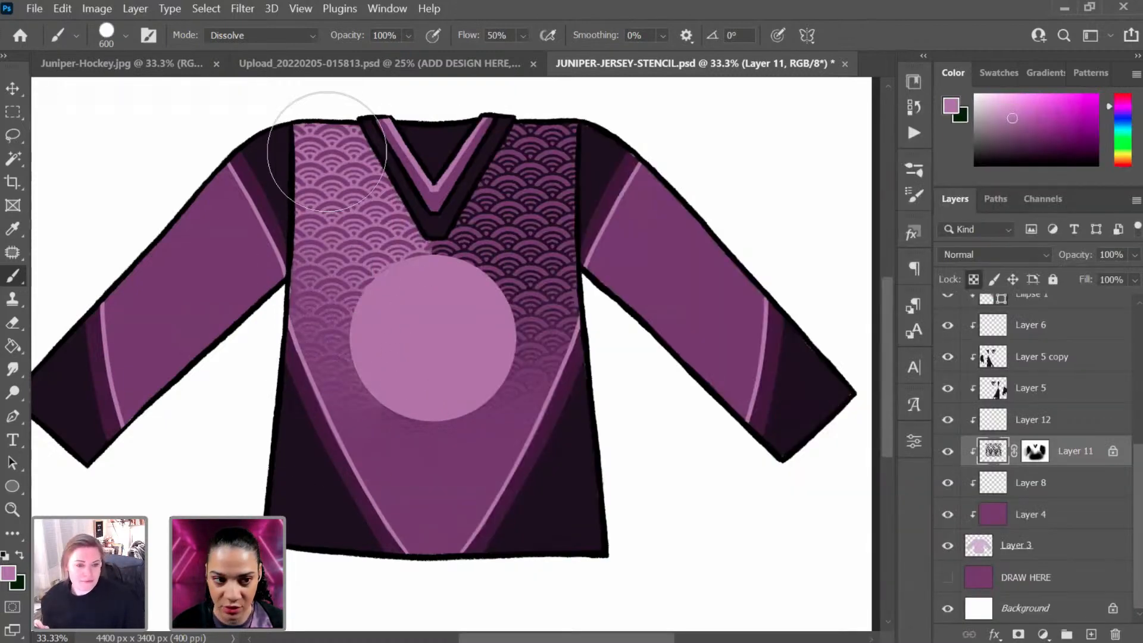
{"action": "mouse_move", "coordinate": [497, 266]}
{"action": "left_mouse_down"}
{"action": "mouse_move", "coordinate": [486, 327]}
{"action": "mouse_move", "coordinate": [476, 221]}
{"action": "left_mouse_up"}
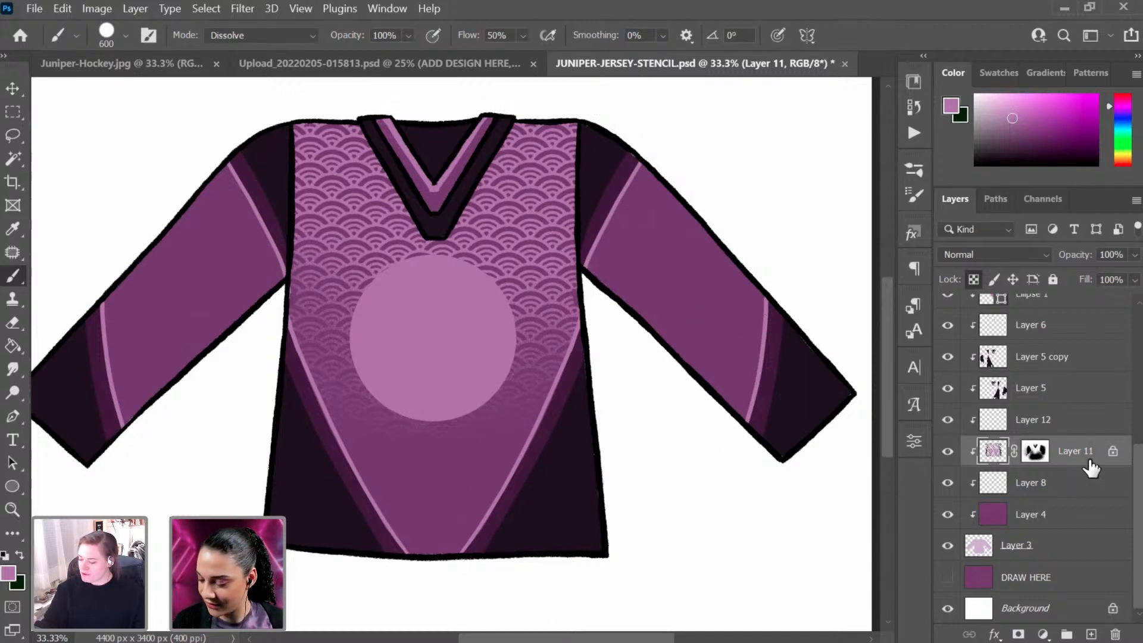
Step: Examine the complete Juniper jersey design and the other artist's full lightning-bolt jersey stencil
{"action": "key", "text": "ctrl+minus"}
{"action": "key", "text": "ctrl+minus"}
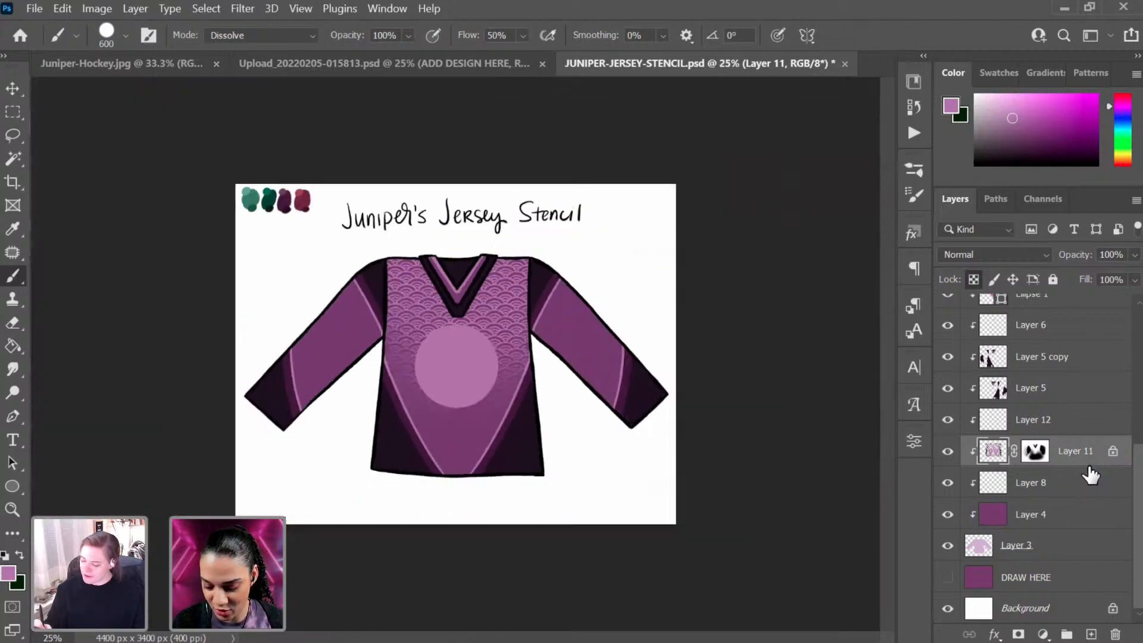
{"action": "key", "text": "ctrl+plus"}
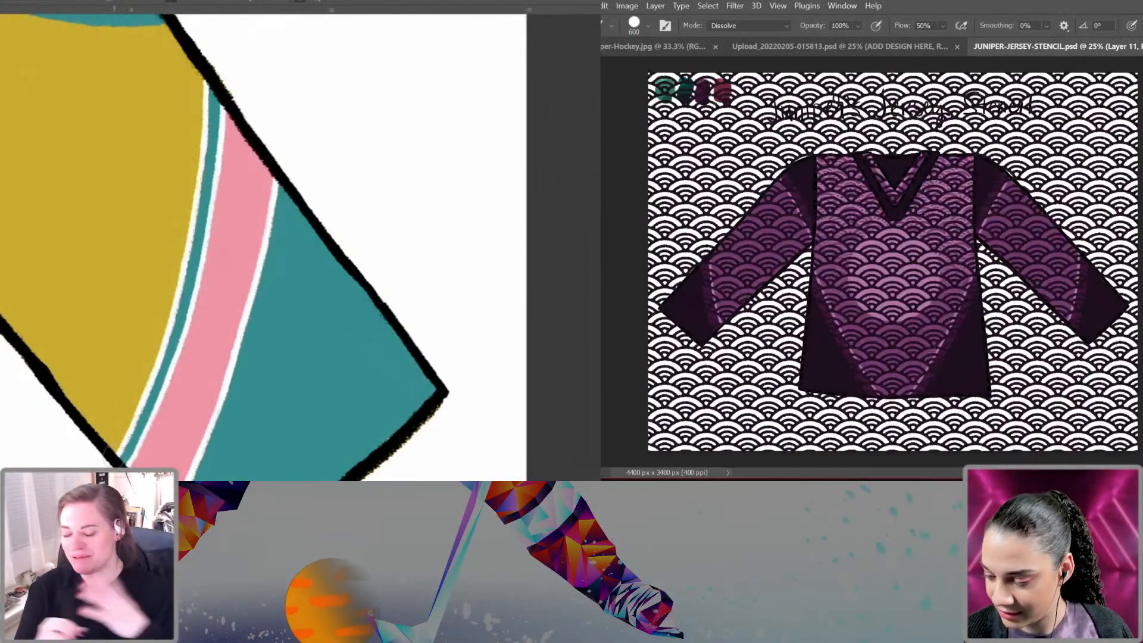
{"action": "key", "text": "ctrl+minus"}
{"action": "key", "text": "ctrl+minus"}
{"action": "key", "text": "ctrl+minus"}
{"action": "key", "text": "ctrl+minus"}
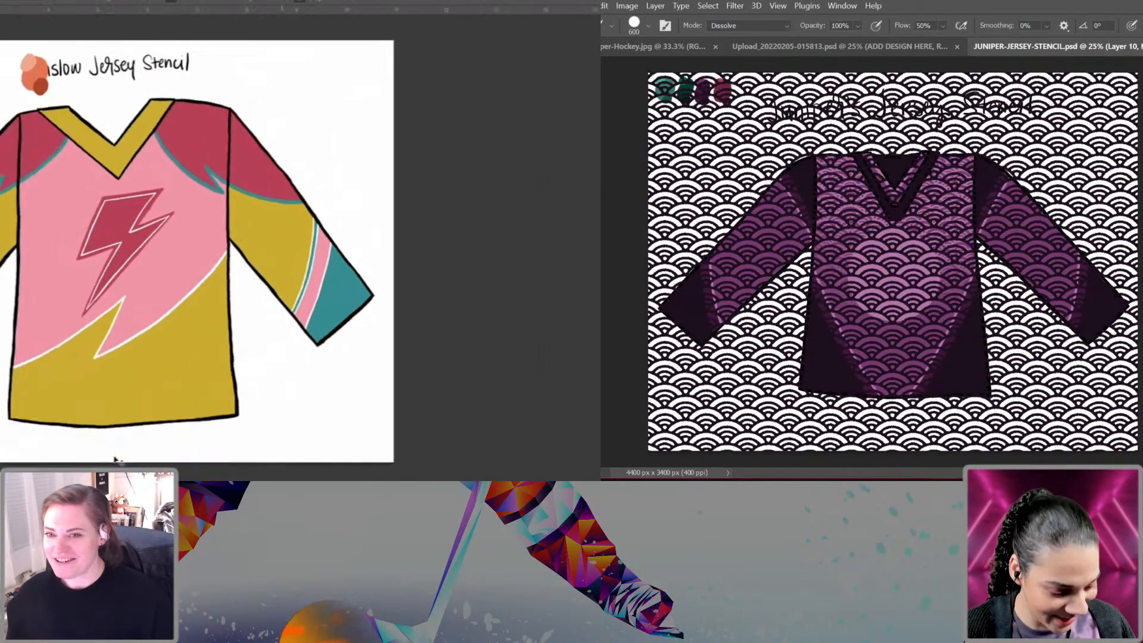
{"action": "left_click_drag", "start_coordinate": [248, 310], "coordinate": [412, 281]}
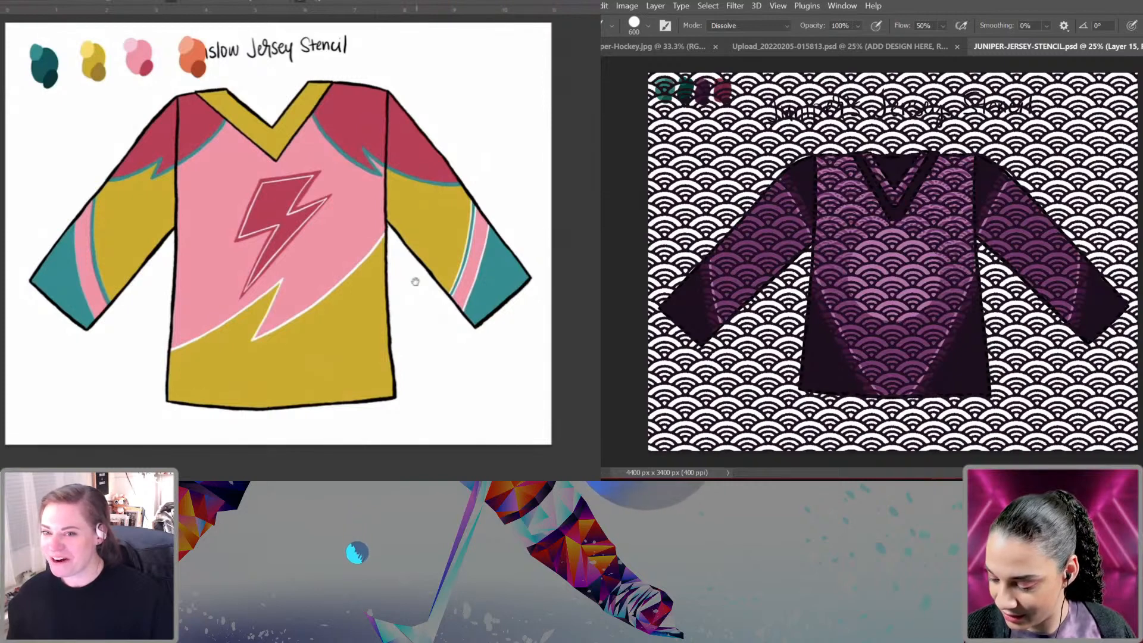
{"action": "left_click_drag", "start_coordinate": [415, 282], "coordinate": [393, 319]}
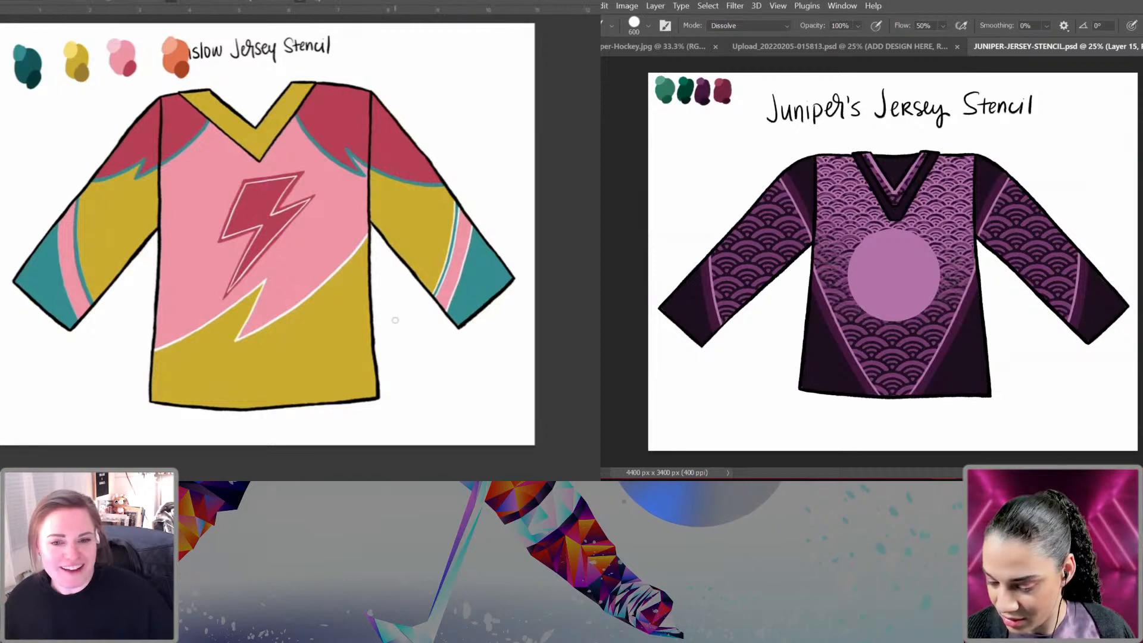
Step: Scale the dark scale pattern on Layer 15 to 54.94% and position it over the right-hand sleeve
{"action": "key", "text": "ctrl+t"}
{"action": "left_click_drag", "start_coordinate": [1135, 72], "coordinate": [1021, 179]}
{"action": "left_click_drag", "start_coordinate": [979, 284], "coordinate": [1113, 265]}
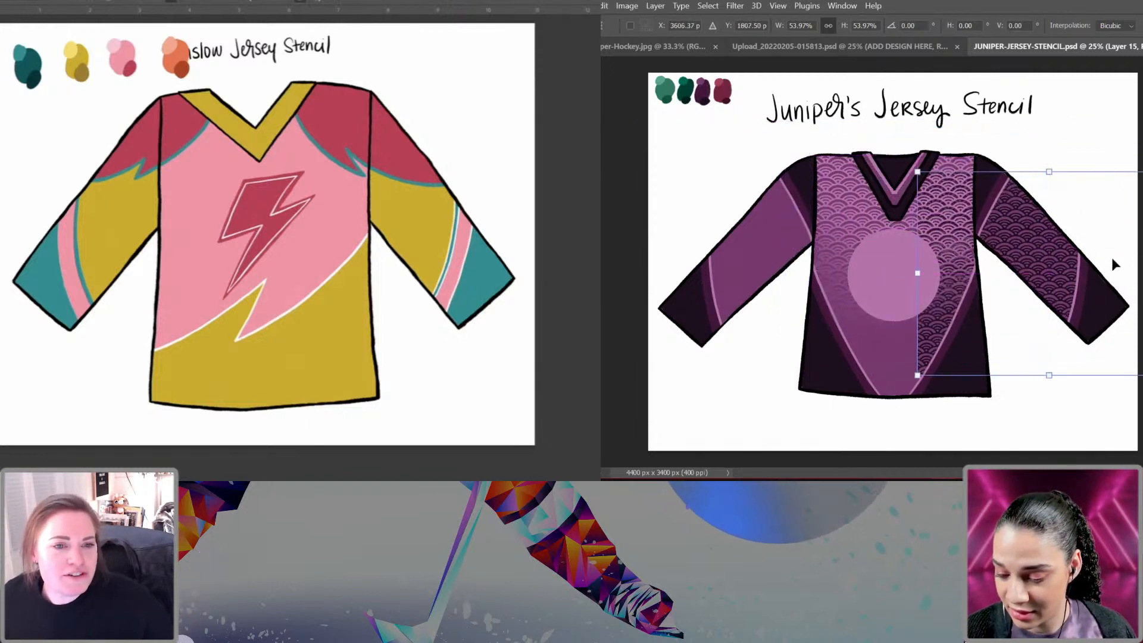
{"action": "mouse_move", "coordinate": [917, 172]}
{"action": "left_mouse_down"}
{"action": "mouse_move", "coordinate": [930, 181]}
{"action": "mouse_move", "coordinate": [915, 170]}
{"action": "left_mouse_up"}
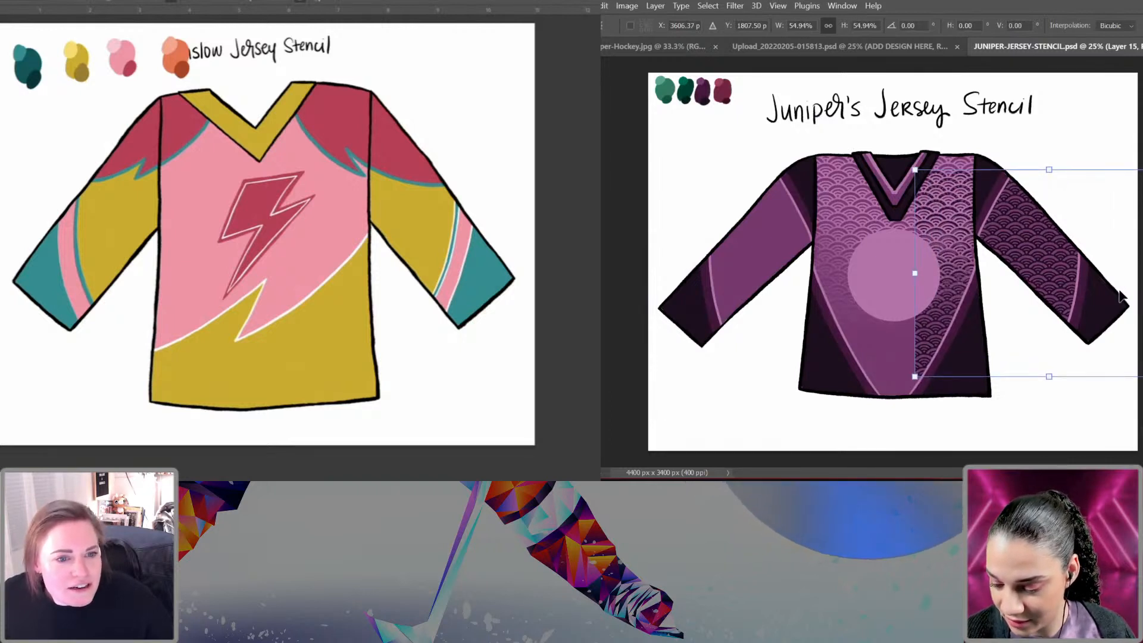
{"action": "mouse_move", "coordinate": [1119, 296]}
{"action": "left_mouse_down"}
{"action": "mouse_move", "coordinate": [1133, 305]}
{"action": "mouse_move", "coordinate": [1128, 296]}
{"action": "left_mouse_up"}
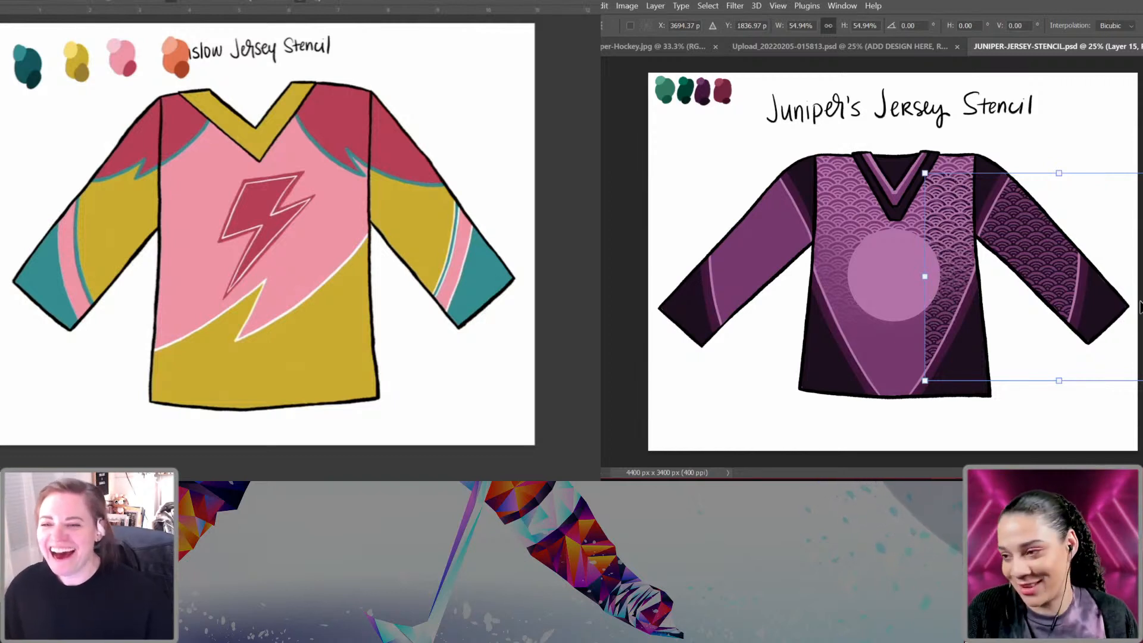
{"action": "key", "text": "Return"}
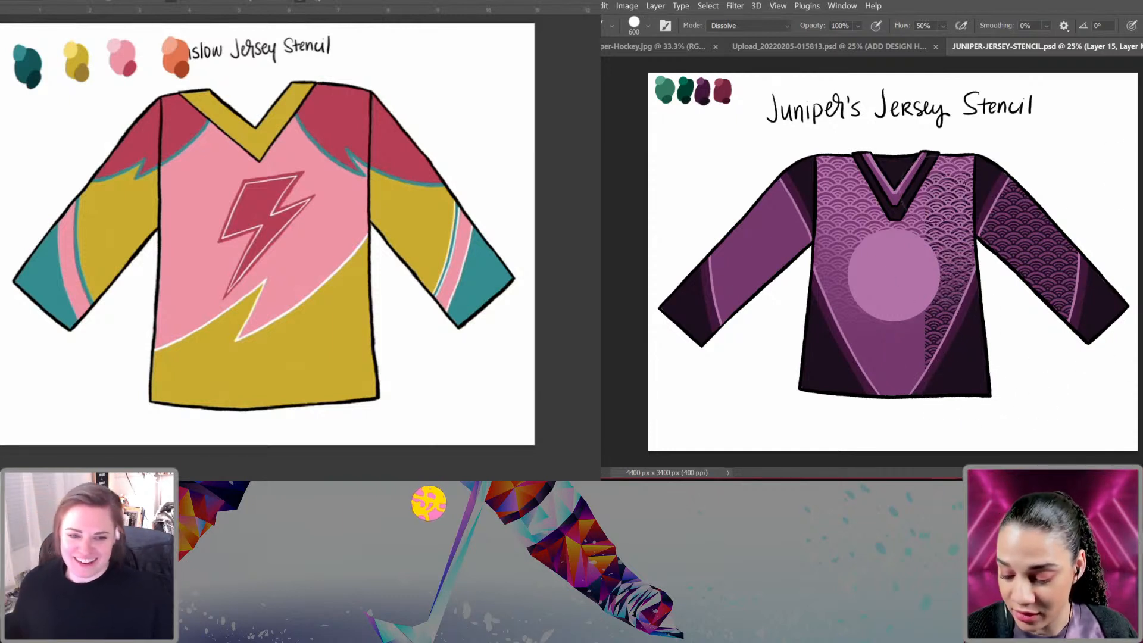
Step: Brush away Layer 15's excess pattern over the torso and switch to the Soft Round Pressure Opacity brush
{"action": "mouse_move", "coordinate": [933, 185]}
{"action": "left_mouse_down"}
{"action": "mouse_move", "coordinate": [928, 325]}
{"action": "mouse_move", "coordinate": [936, 358]}
{"action": "left_mouse_up"}
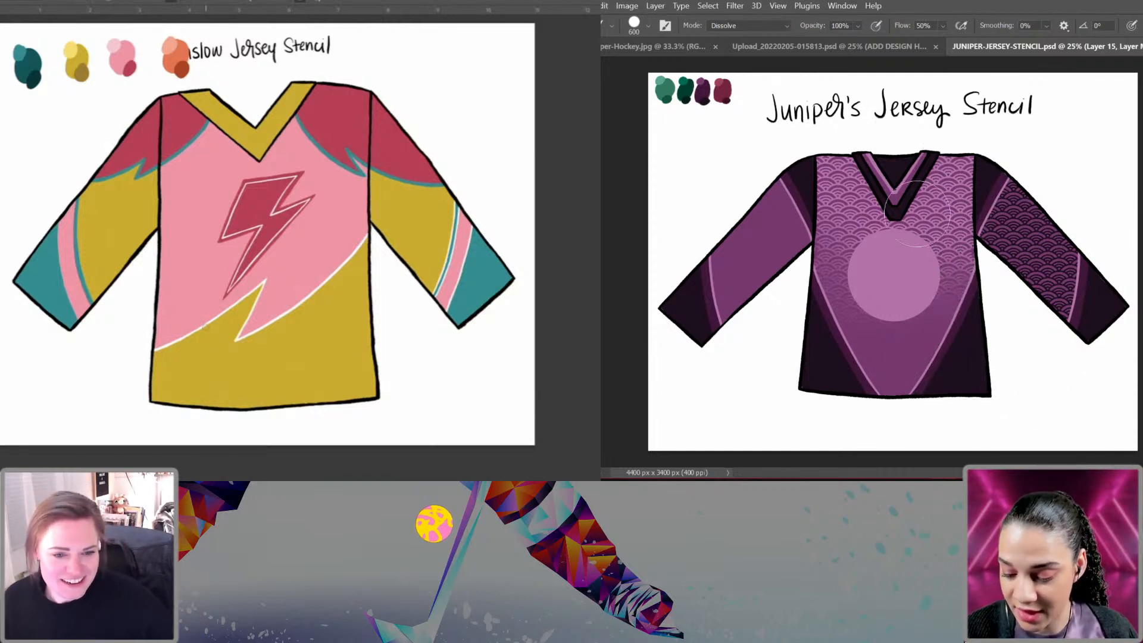
{"action": "right_click", "coordinate": [1085, 245]}
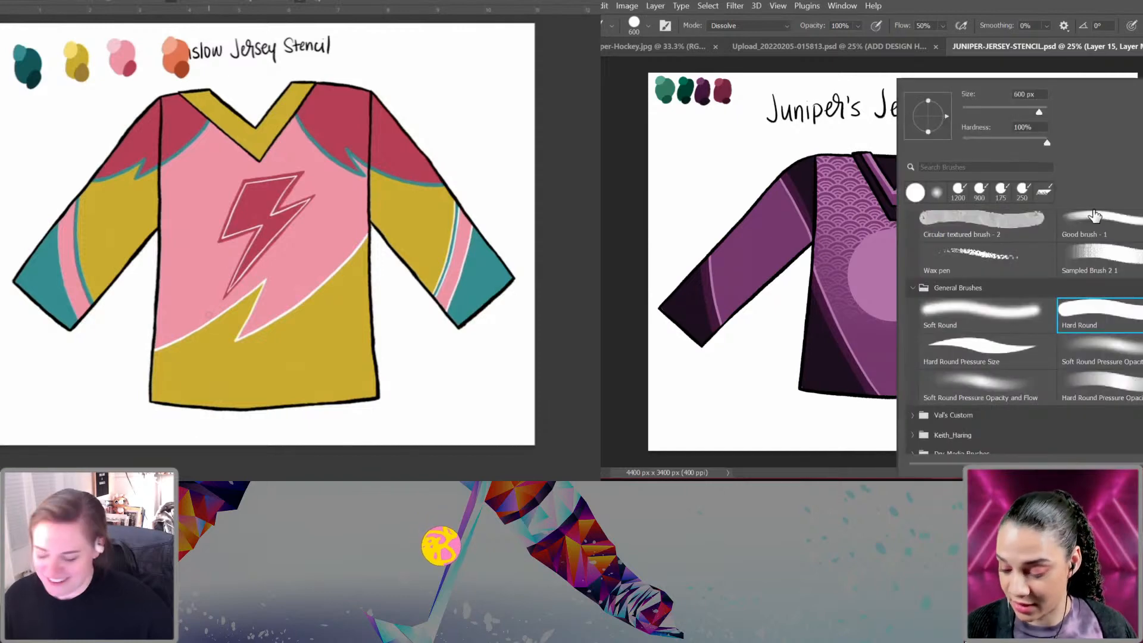
{"action": "left_click", "coordinate": [1134, 353]}
{"action": "left_click", "coordinate": [737, 431]}
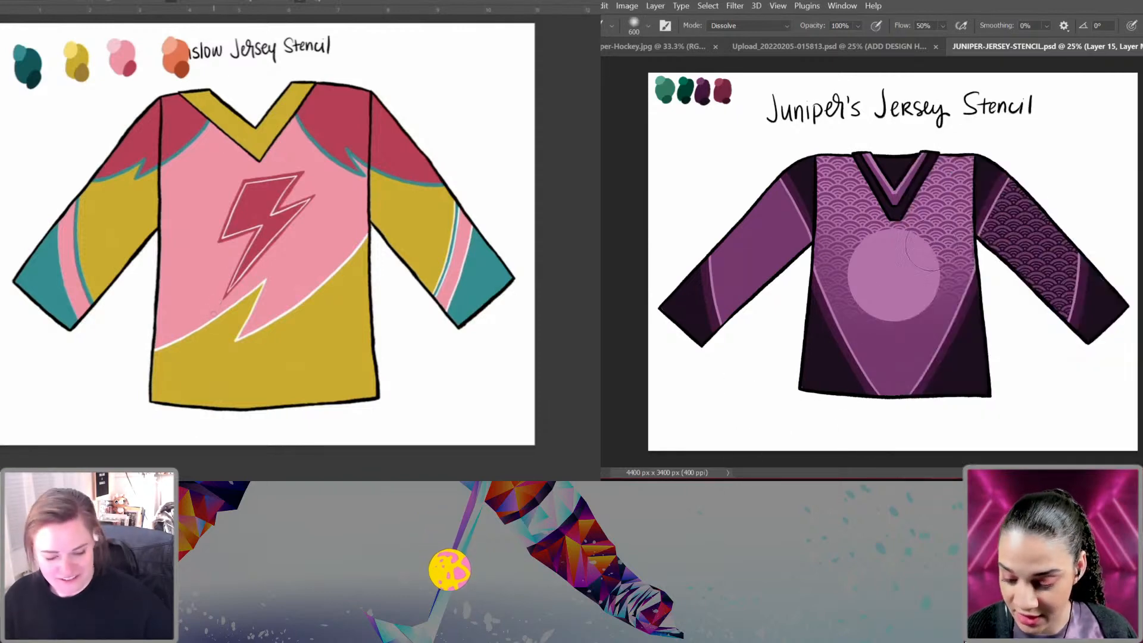
Step: Try fading the dark scale pattern out of the upper right-hand sleeve with the soft brush, keeping it near the cuff stripe
{"action": "key", "text": "ctrl+plus"}
{"action": "key", "text": "ctrl+plus"}
{"action": "left_click_drag", "start_coordinate": [146, 305], "coordinate": [291, 258]}
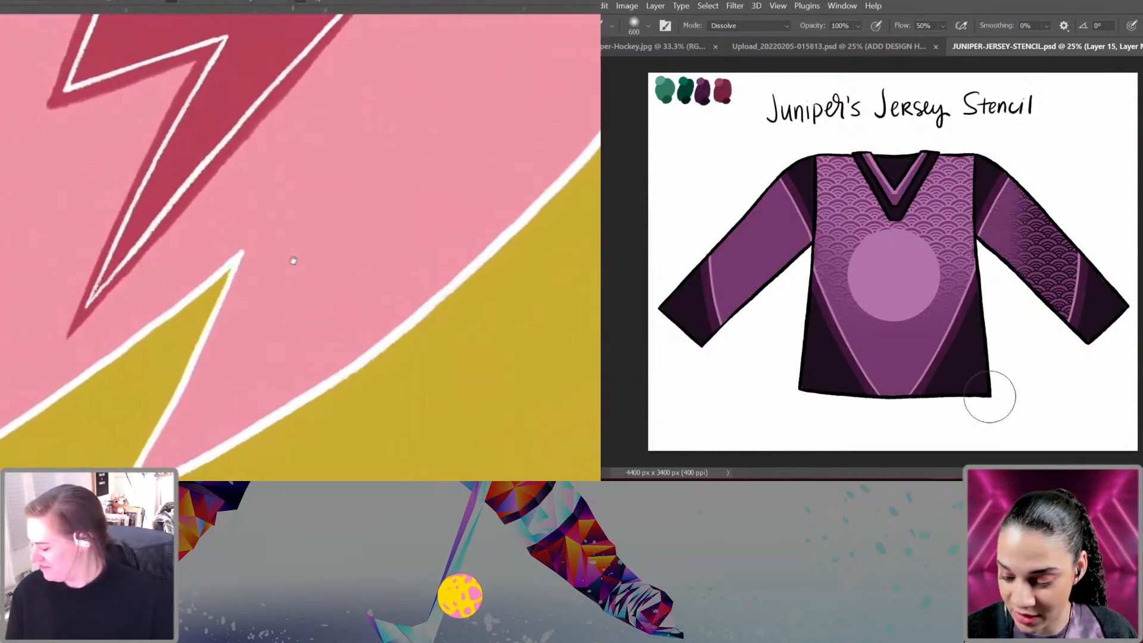
{"action": "left_click_drag", "start_coordinate": [219, 266], "coordinate": [243, 262]}
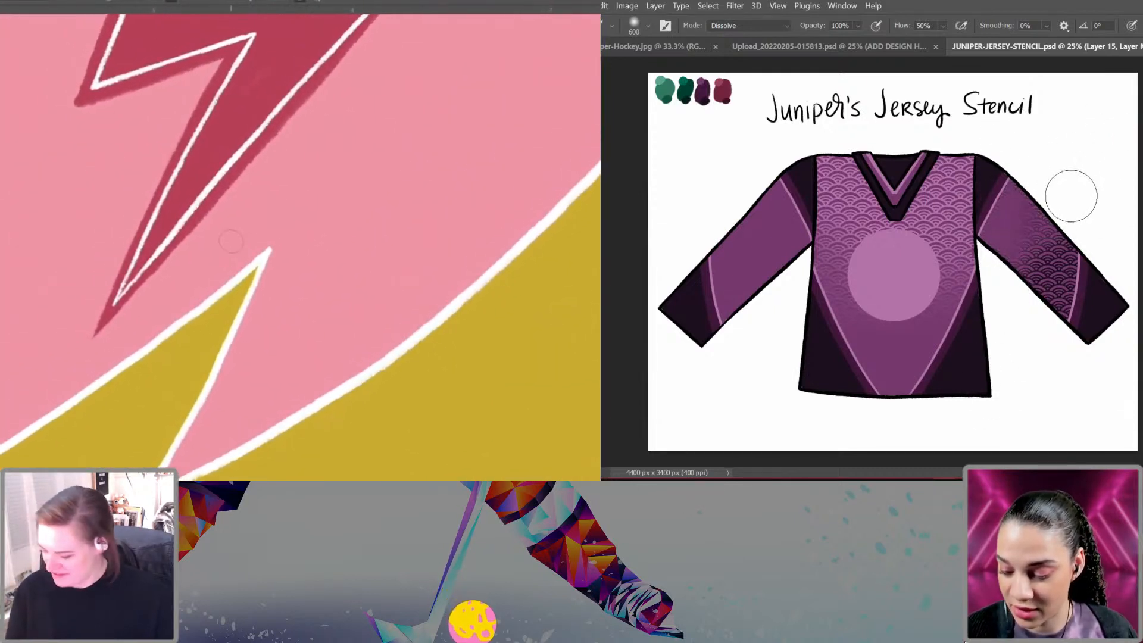
{"action": "mouse_move", "coordinate": [1071, 196]}
{"action": "left_mouse_down"}
{"action": "mouse_move", "coordinate": [1035, 212]}
{"action": "mouse_move", "coordinate": [1073, 143]}
{"action": "mouse_move", "coordinate": [1091, 212]}
{"action": "left_mouse_up"}
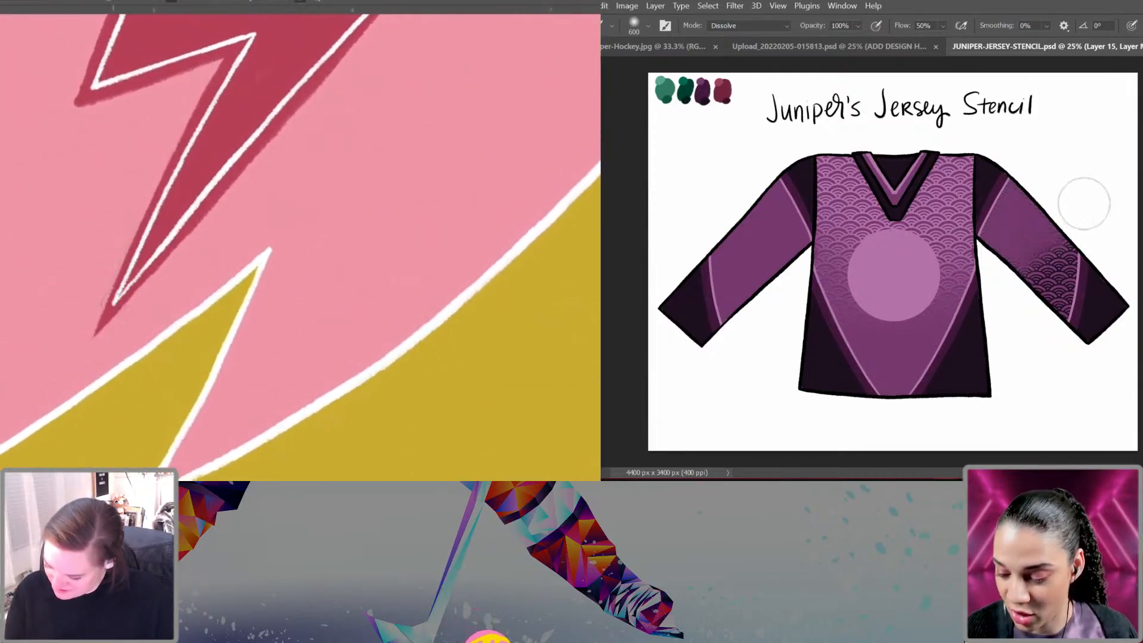
{"action": "key", "text": "ctrl+0"}
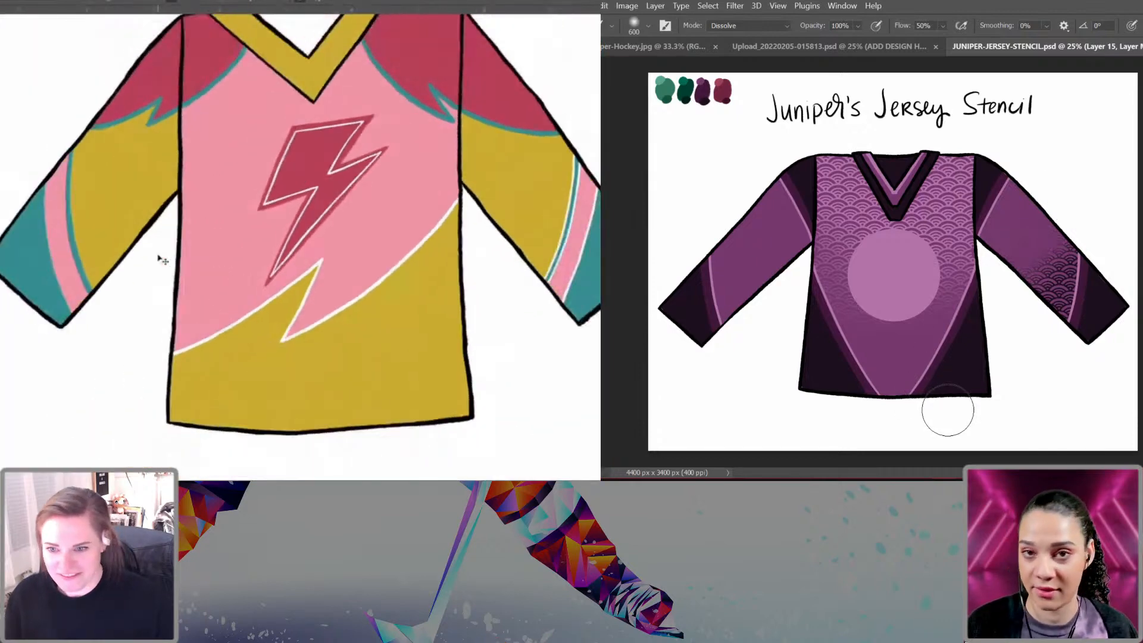
{"action": "key", "text": "ctrl+plus"}
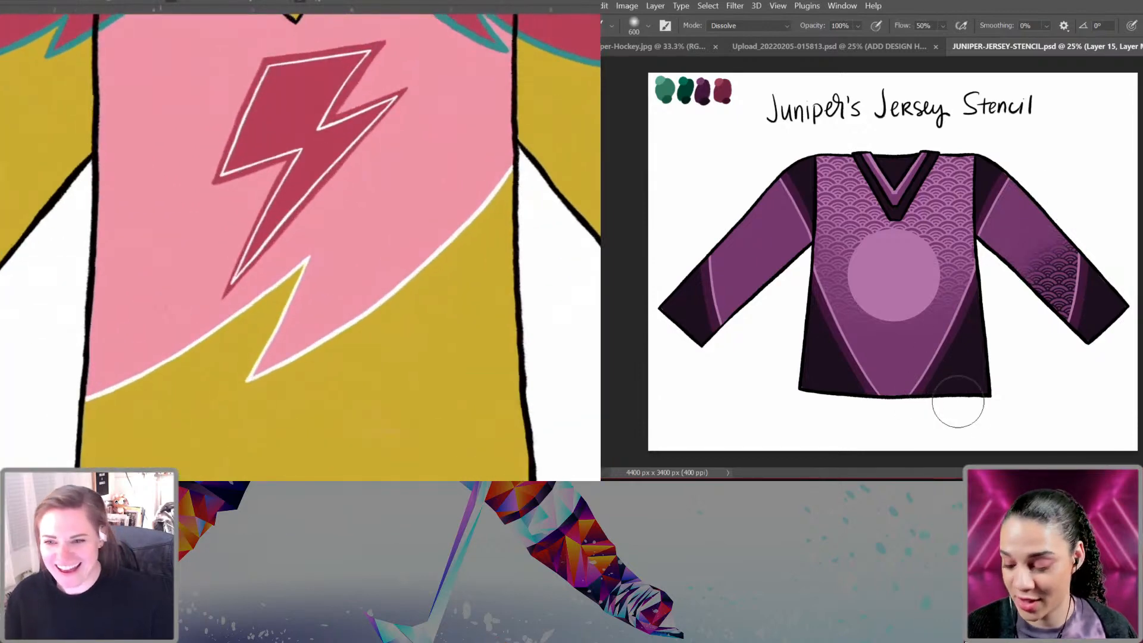
Step: Outline the pink sleeve stripe of the lightning-bolt jersey in white and undo the scale pattern fade on Juniper's sleeve
{"action": "left_click_drag", "start_coordinate": [145, 309], "coordinate": [252, 296]}
{"action": "key", "text": "ctrl+z"}
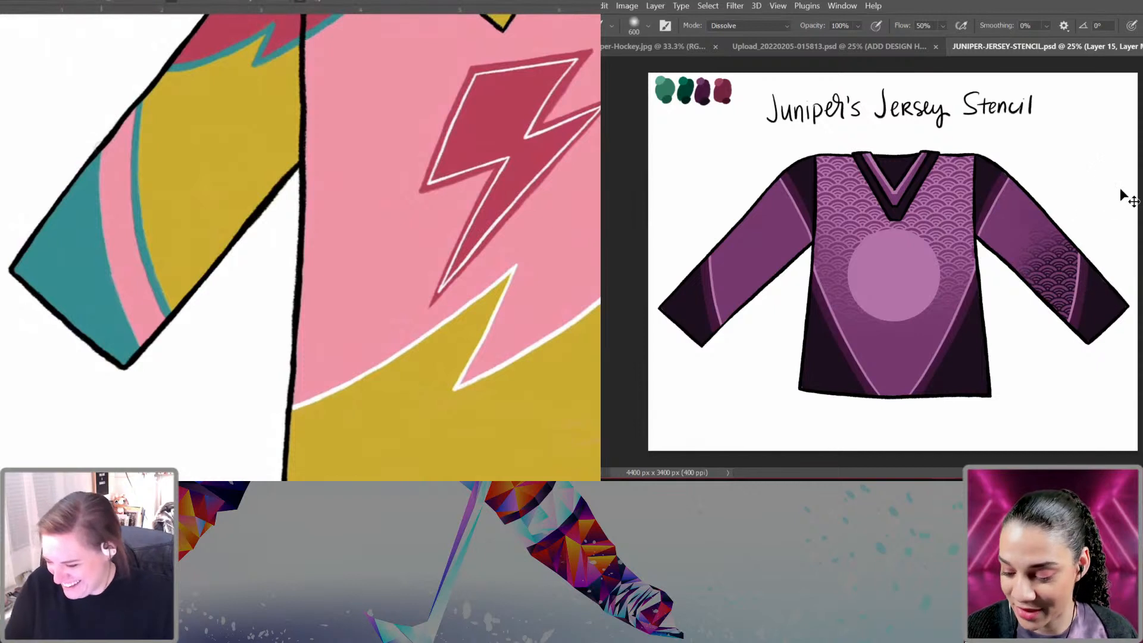
{"action": "mouse_move", "coordinate": [100, 153]}
{"action": "left_mouse_down"}
{"action": "mouse_move", "coordinate": [111, 272]}
{"action": "mouse_move", "coordinate": [138, 347]}
{"action": "left_mouse_up"}
{"action": "key", "text": "ctrl+z"}
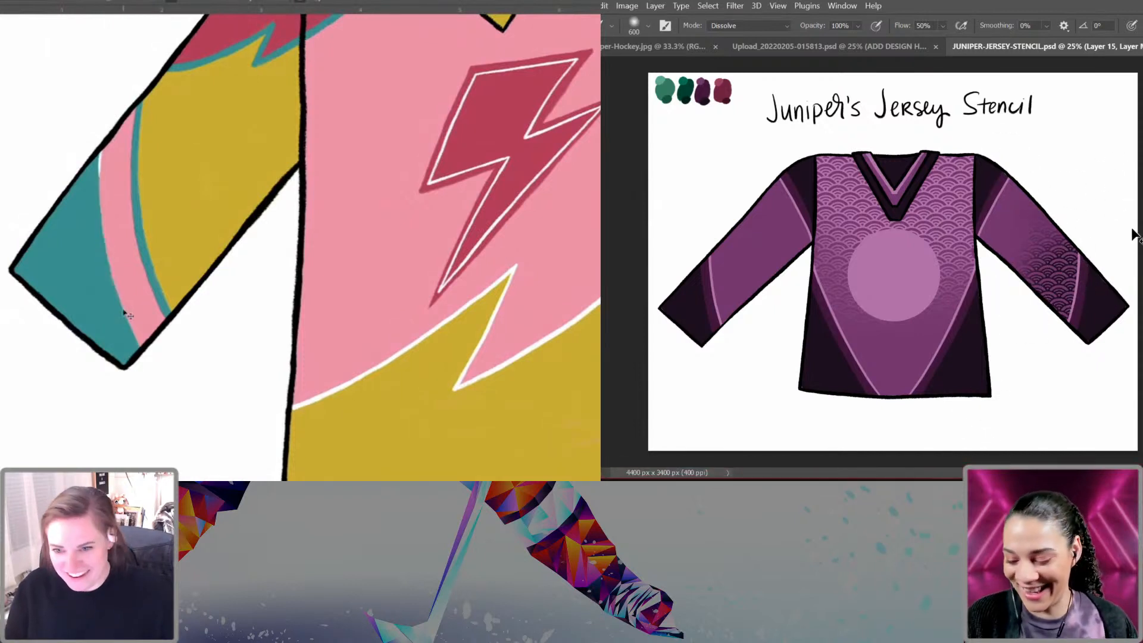
{"action": "key", "text": "ctrl+z"}
{"action": "left_click_drag", "start_coordinate": [188, 210], "coordinate": [209, 175]}
{"action": "key", "text": "ctrl+z"}
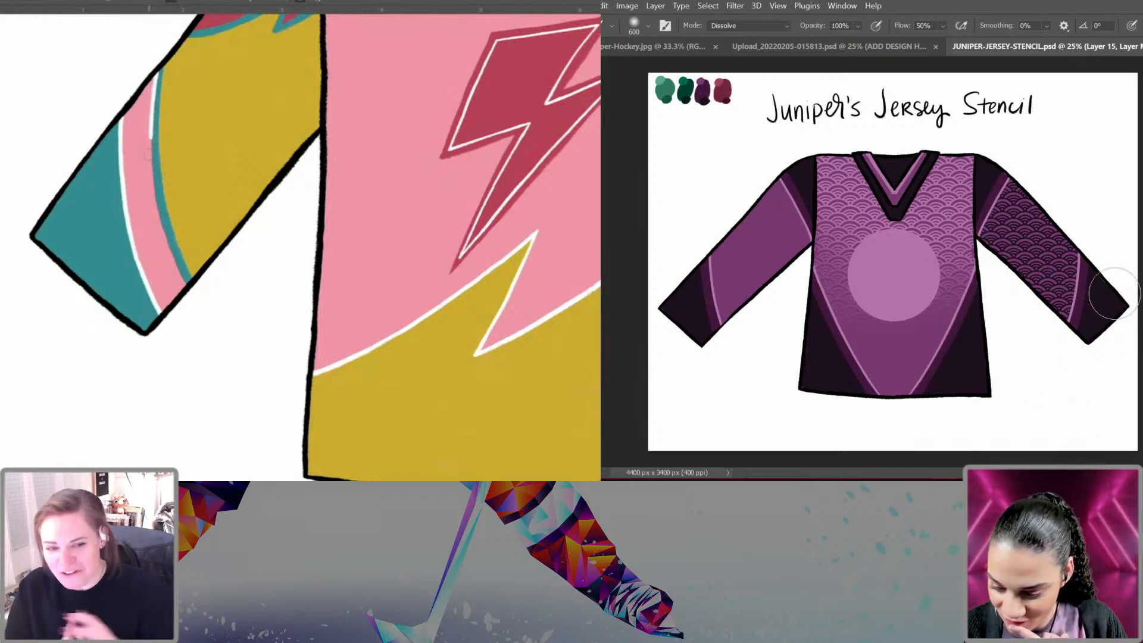
Step: Try fading Juniper's right-hand sleeve pattern from the inner edge and shoulder side, keeping scales along the outer edge and cuff
{"action": "left_click_drag", "start_coordinate": [985, 185], "coordinate": [1003, 249]}
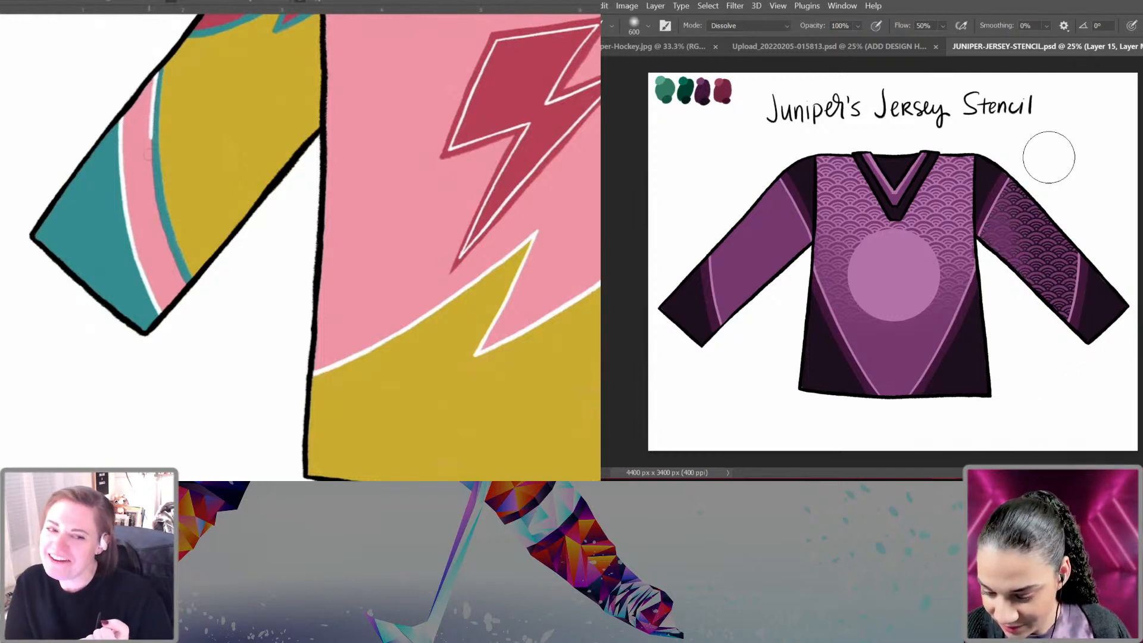
{"action": "mouse_move", "coordinate": [998, 173]}
{"action": "left_mouse_down"}
{"action": "mouse_move", "coordinate": [1020, 327]}
{"action": "mouse_move", "coordinate": [1011, 316]}
{"action": "left_mouse_up"}
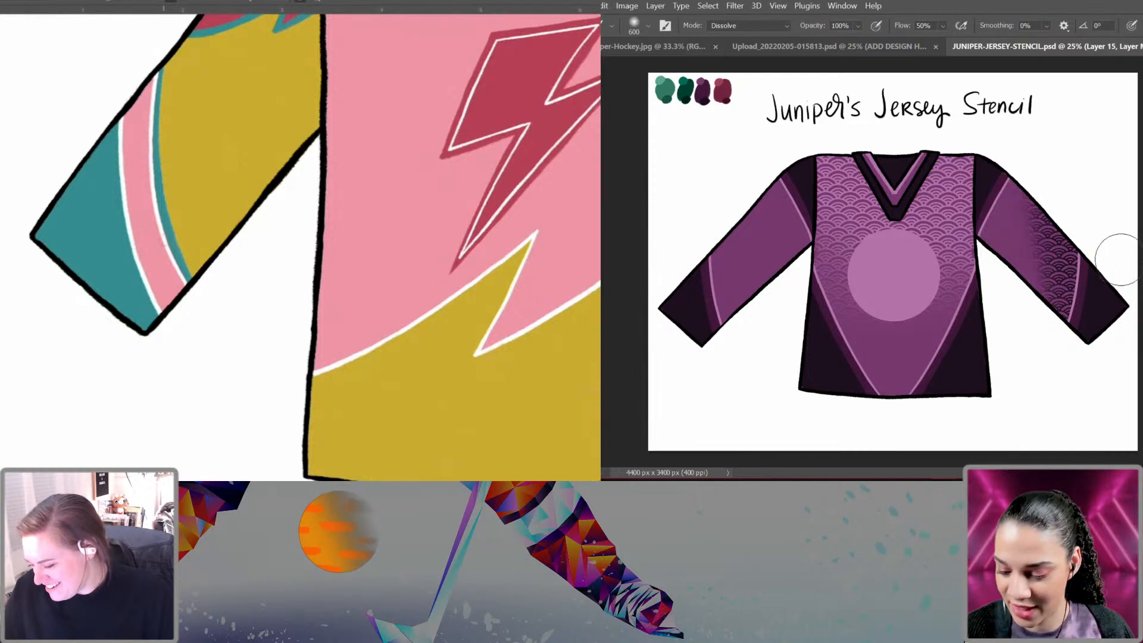
{"action": "key", "text": "ctrl+z"}
{"action": "key", "text": "ctrl+z"}
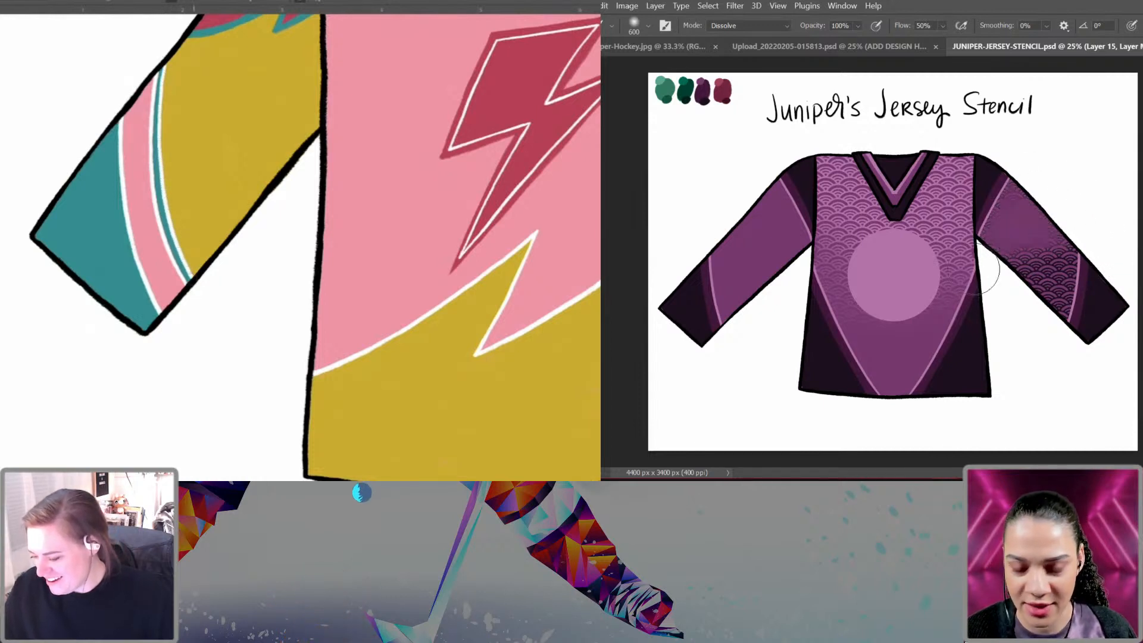
{"action": "mouse_move", "coordinate": [1080, 225]}
{"action": "left_mouse_down"}
{"action": "mouse_move", "coordinate": [971, 314]}
{"action": "mouse_move", "coordinate": [1073, 225]}
{"action": "mouse_move", "coordinate": [995, 369]}
{"action": "left_mouse_up"}
{"action": "mouse_move", "coordinate": [1061, 207]}
{"action": "left_mouse_down"}
{"action": "mouse_move", "coordinate": [1000, 250]}
{"action": "mouse_move", "coordinate": [1030, 296]}
{"action": "left_mouse_up"}
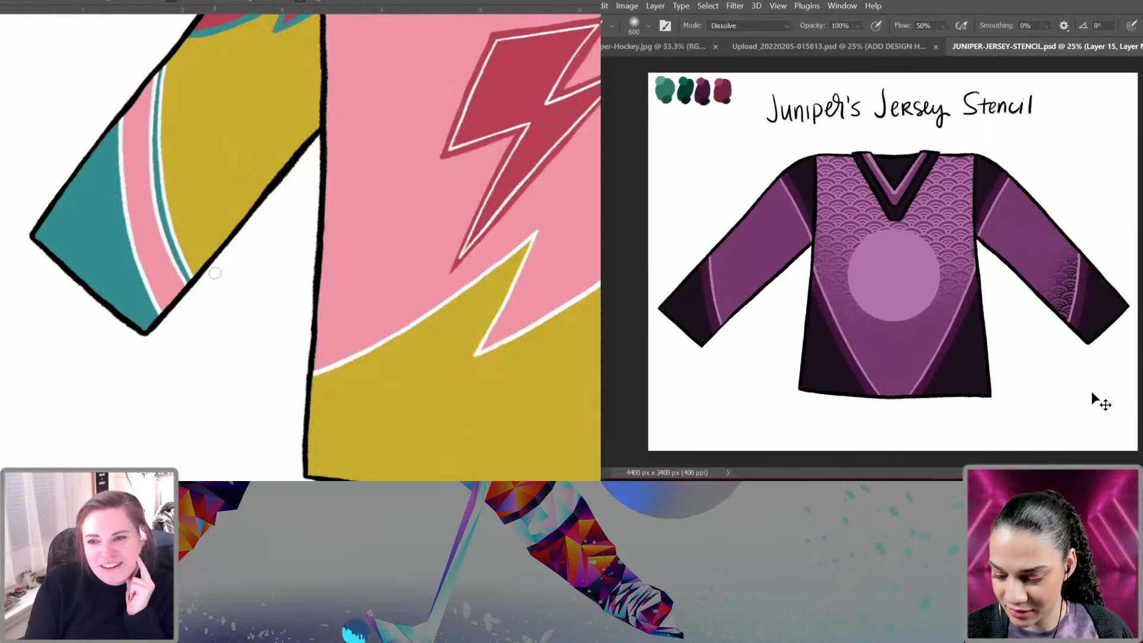
Step: Fade the dark scale pattern out of the lower right-hand sleeve with the soft brush, keeping it dense near the shoulder
{"action": "key", "text": "ctrl+plus"}
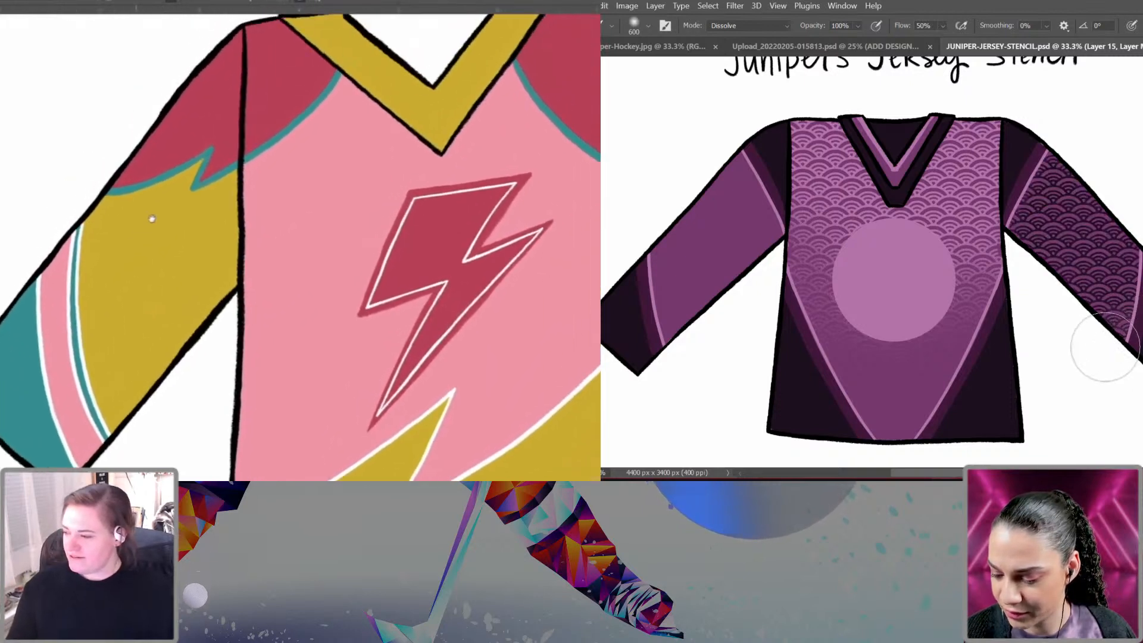
{"action": "mouse_move", "coordinate": [1094, 341]}
{"action": "left_mouse_down"}
{"action": "mouse_move", "coordinate": [1136, 258]}
{"action": "mouse_move", "coordinate": [1089, 354]}
{"action": "mouse_move", "coordinate": [1098, 284]}
{"action": "mouse_move", "coordinate": [1049, 383]}
{"action": "mouse_move", "coordinate": [1132, 253]}
{"action": "mouse_move", "coordinate": [1017, 386]}
{"action": "mouse_move", "coordinate": [1125, 253]}
{"action": "mouse_move", "coordinate": [1097, 267]}
{"action": "left_mouse_up"}
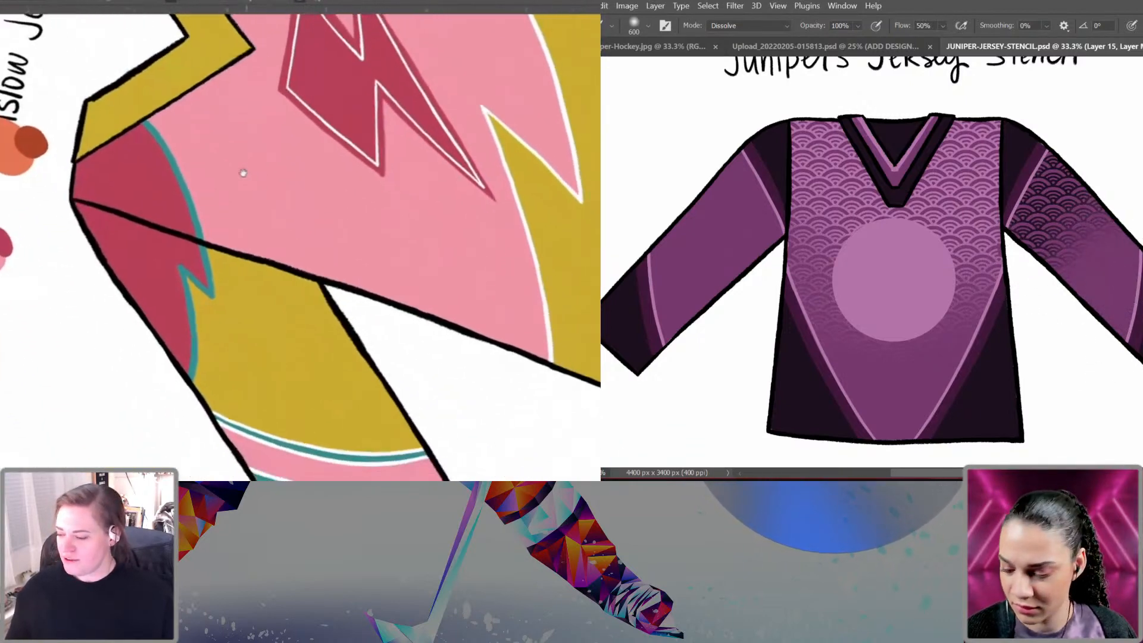
{"action": "left_click_drag", "start_coordinate": [1098, 243], "coordinate": [1001, 359]}
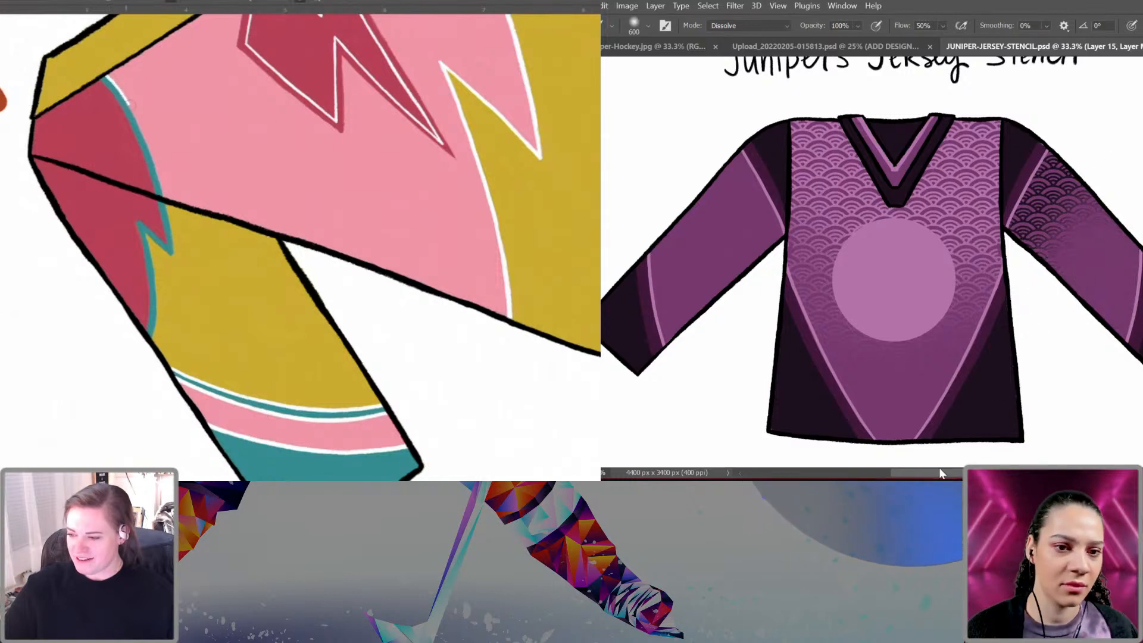
Step: Try fading the wave pattern toward the lower sleeve on the purple jersey by brushing the Layer 15 mask
{"action": "key", "text": "ctrl+z"}
{"action": "key", "text": "ctrl+z"}
{"action": "key", "text": "ctrl+z"}
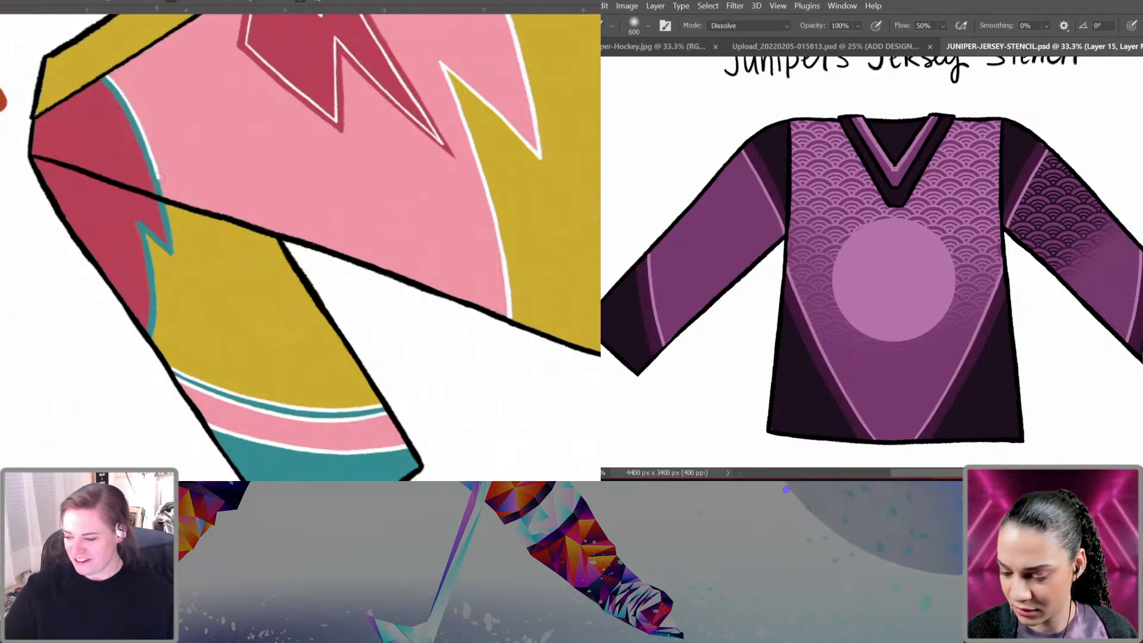
{"action": "mouse_move", "coordinate": [1091, 312]}
{"action": "left_mouse_down"}
{"action": "mouse_move", "coordinate": [987, 219]}
{"action": "mouse_move", "coordinate": [1133, 372]}
{"action": "mouse_move", "coordinate": [995, 222]}
{"action": "mouse_move", "coordinate": [1085, 318]}
{"action": "mouse_move", "coordinate": [1004, 205]}
{"action": "mouse_move", "coordinate": [1140, 346]}
{"action": "mouse_move", "coordinate": [1104, 322]}
{"action": "mouse_move", "coordinate": [993, 185]}
{"action": "mouse_move", "coordinate": [1142, 372]}
{"action": "left_mouse_up"}
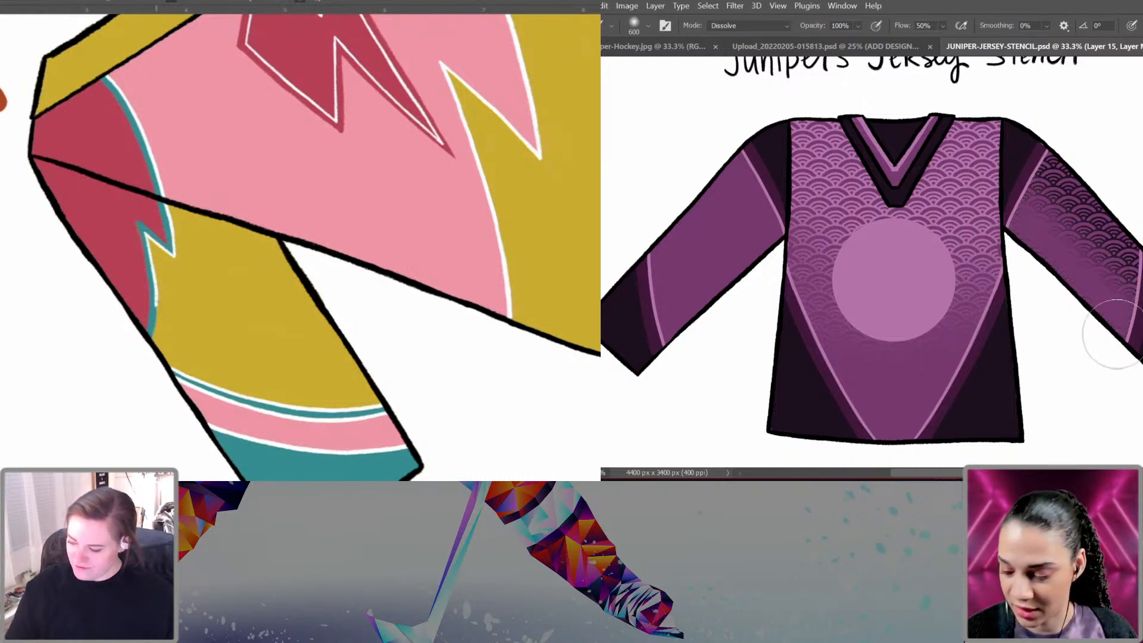
{"action": "mouse_move", "coordinate": [1117, 334]}
{"action": "left_mouse_down"}
{"action": "mouse_move", "coordinate": [1142, 373]}
{"action": "mouse_move", "coordinate": [994, 199]}
{"action": "mouse_move", "coordinate": [1084, 289]}
{"action": "mouse_move", "coordinate": [1095, 260]}
{"action": "left_mouse_up"}
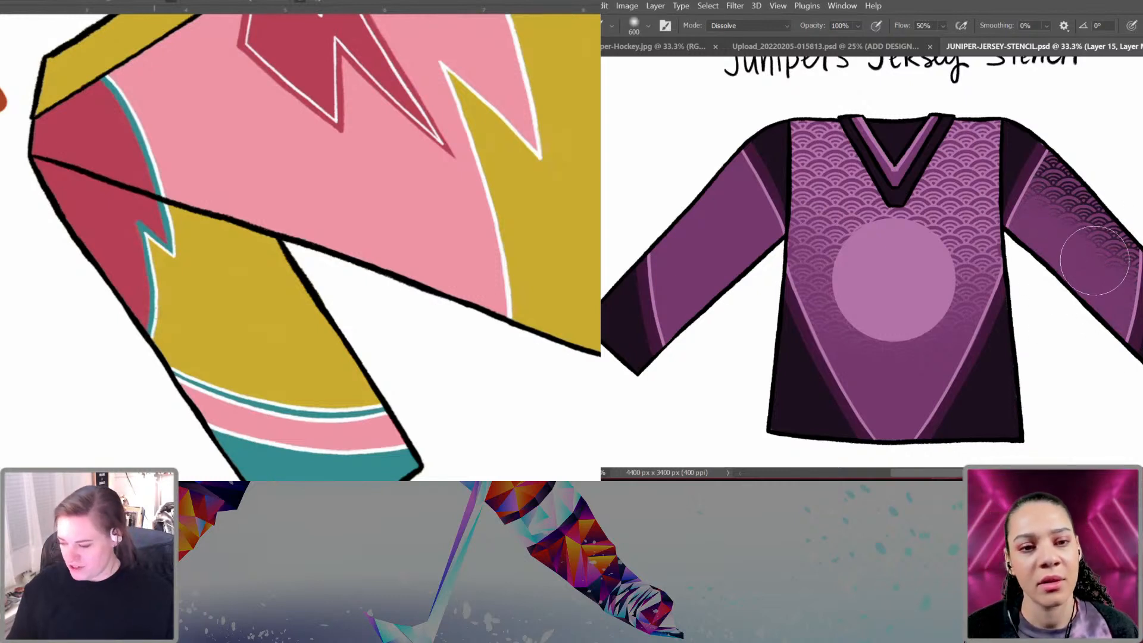
Step: Undo the fade strokes on the patterned sleeve to restore its full wave pattern
{"action": "key", "text": "ctrl+z"}
{"action": "key", "text": "ctrl+z"}
{"action": "key", "text": "ctrl+z"}
{"action": "key", "text": "ctrl+z"}
{"action": "key", "text": "ctrl+z"}
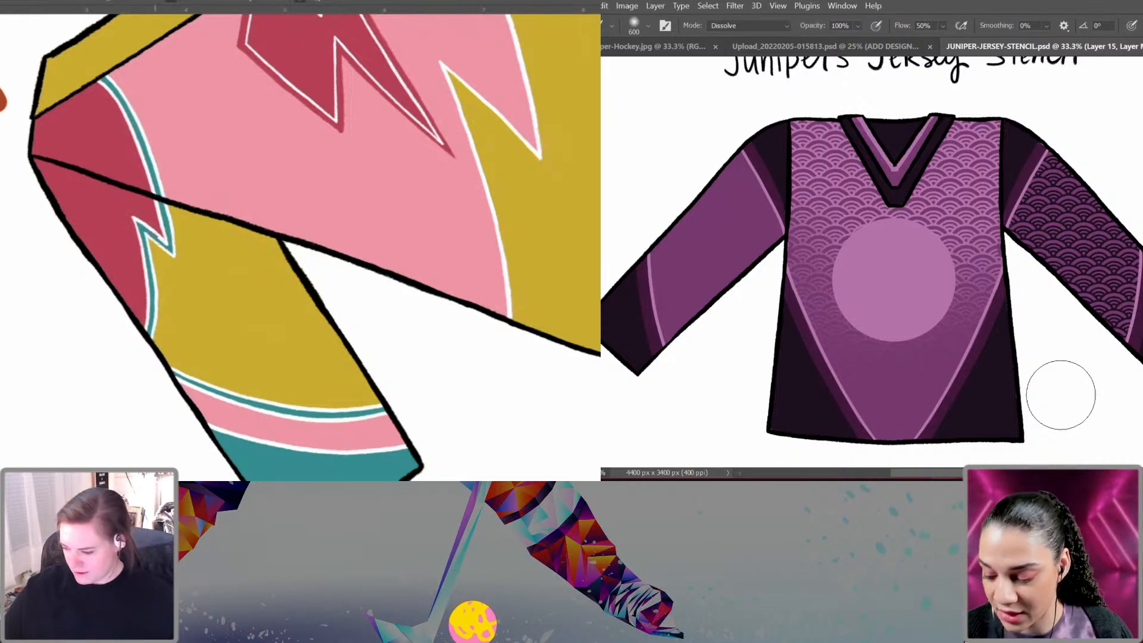
Step: Try fading the wave pattern from the cuff up the sleeve with diagonal mask strokes, and undo them
{"action": "left_click_drag", "start_coordinate": [1140, 288], "coordinate": [1068, 413]}
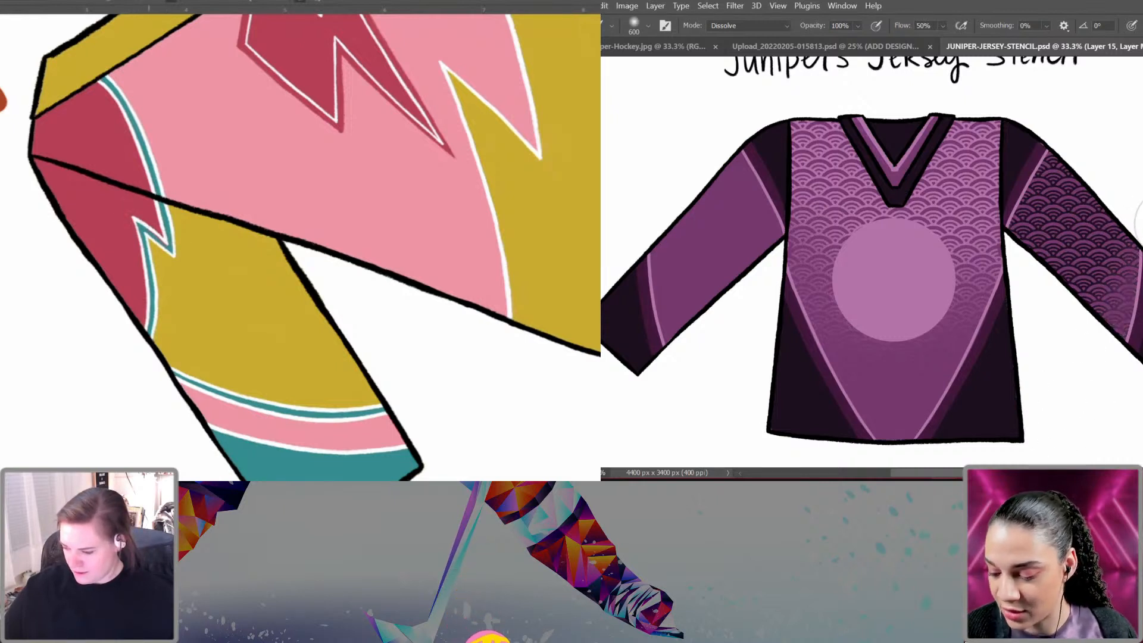
{"action": "left_click_drag", "start_coordinate": [1138, 256], "coordinate": [1040, 413]}
{"action": "left_click_drag", "start_coordinate": [1140, 226], "coordinate": [1020, 398]}
{"action": "left_click_drag", "start_coordinate": [1095, 277], "coordinate": [1035, 353]}
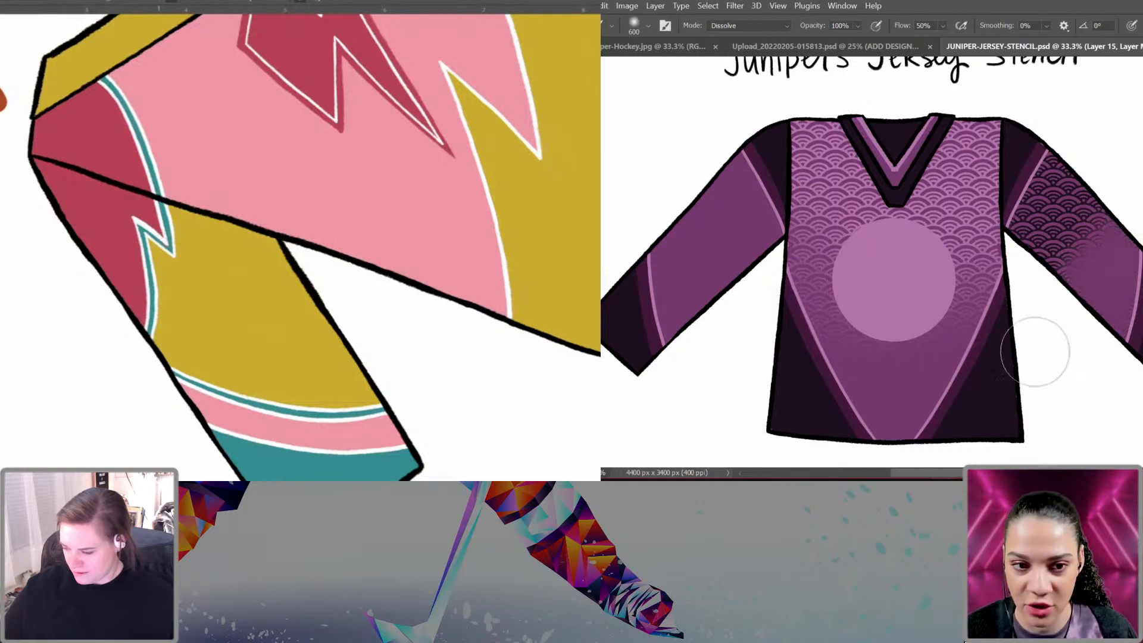
{"action": "left_click_drag", "start_coordinate": [1101, 225], "coordinate": [972, 400]}
{"action": "key", "text": "ctrl+z"}
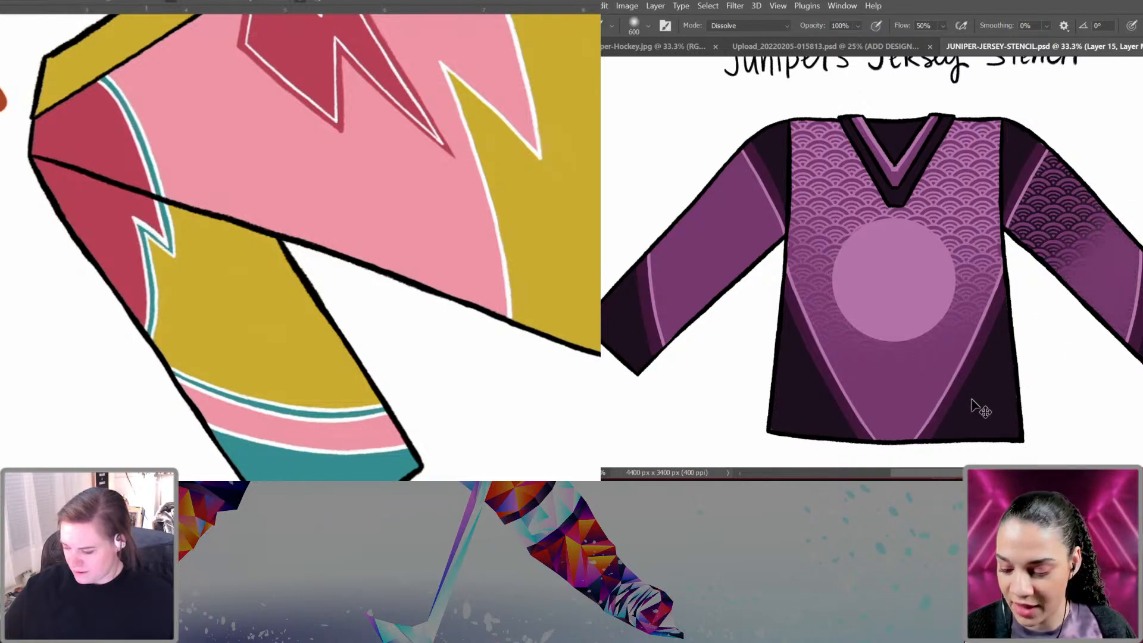
{"action": "key", "text": "ctrl+z"}
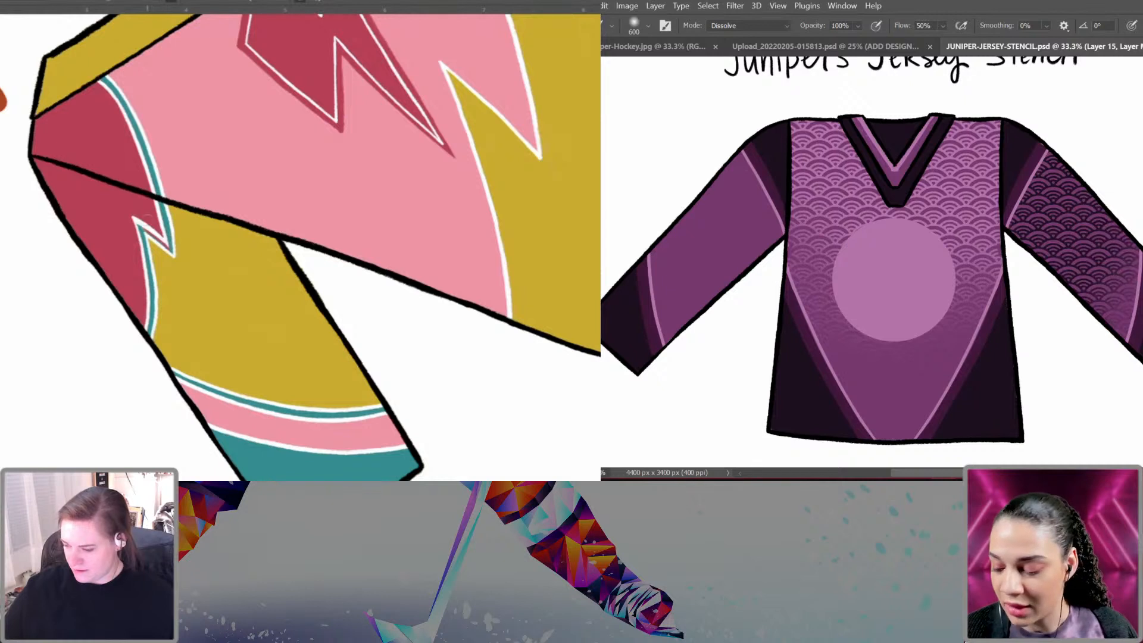
{"action": "key", "text": "ctrl+z"}
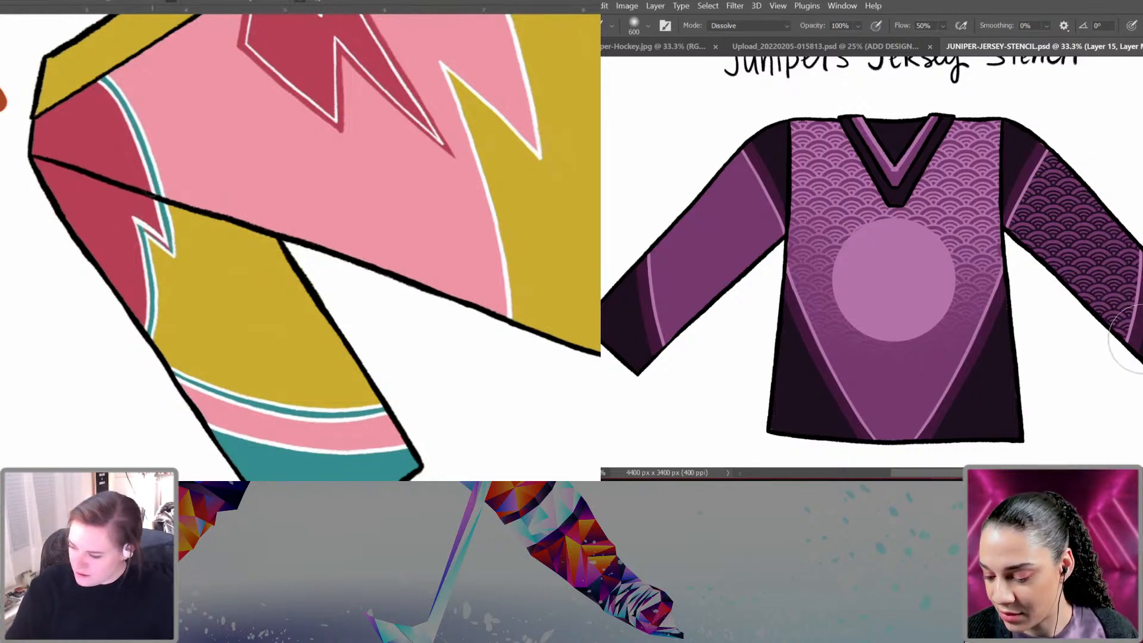
Step: Try masking the lower sleeve pattern again, and undo back to a blank Layer 15 mask
{"action": "mouse_move", "coordinate": [1123, 321]}
{"action": "left_mouse_down"}
{"action": "mouse_move", "coordinate": [1054, 295]}
{"action": "mouse_move", "coordinate": [1091, 289]}
{"action": "mouse_move", "coordinate": [1039, 273]}
{"action": "mouse_move", "coordinate": [1137, 295]}
{"action": "mouse_move", "coordinate": [1001, 251]}
{"action": "mouse_move", "coordinate": [963, 251]}
{"action": "left_mouse_up"}
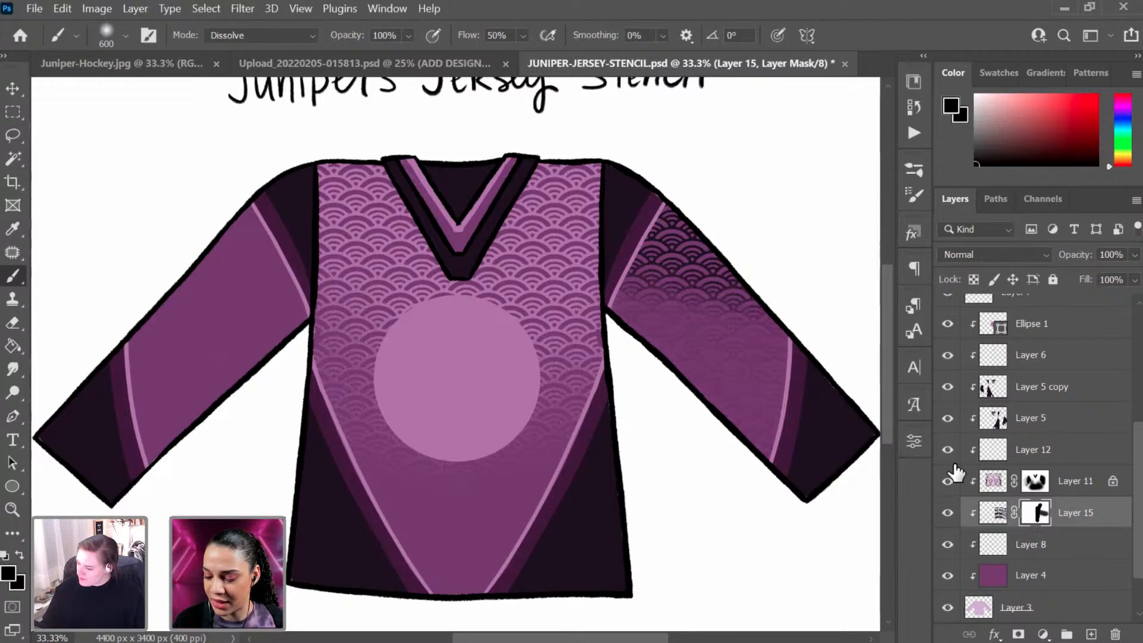
{"action": "key", "text": "ctrl+z"}
{"action": "key", "text": "ctrl+z"}
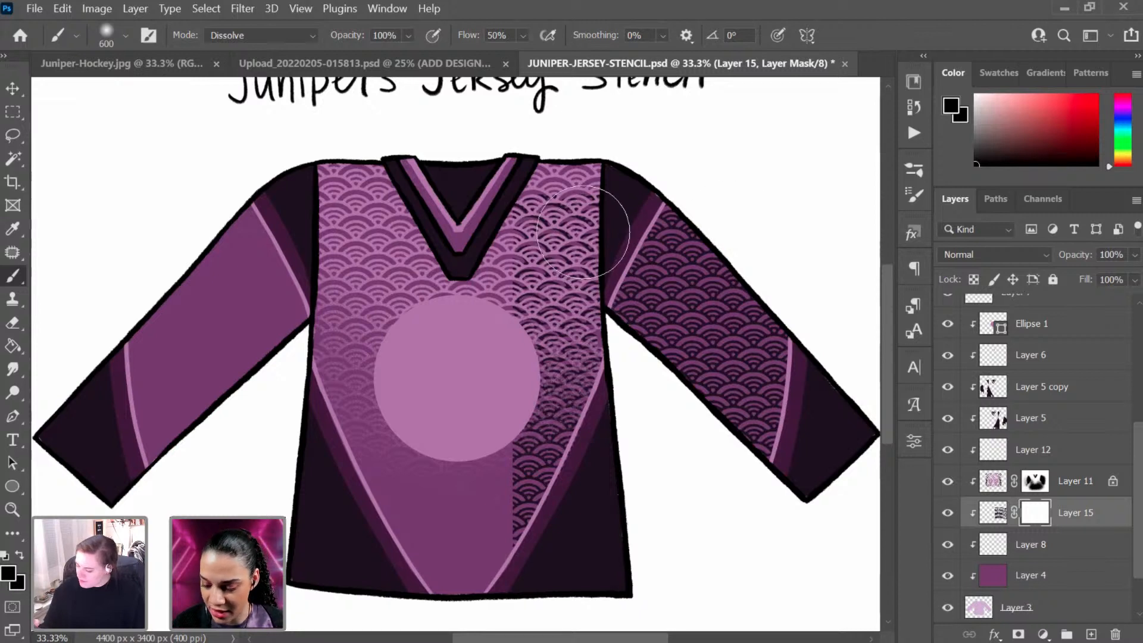
Step: Try masking the dark wave pattern off the torso and fading it out from the shoulder end of the sleeve
{"action": "mouse_move", "coordinate": [550, 184]}
{"action": "left_mouse_down"}
{"action": "mouse_move", "coordinate": [537, 556]}
{"action": "mouse_move", "coordinate": [534, 488]}
{"action": "left_mouse_up"}
{"action": "mouse_move", "coordinate": [533, 205]}
{"action": "left_mouse_down"}
{"action": "mouse_move", "coordinate": [554, 352]}
{"action": "mouse_move", "coordinate": [545, 636]}
{"action": "left_mouse_up"}
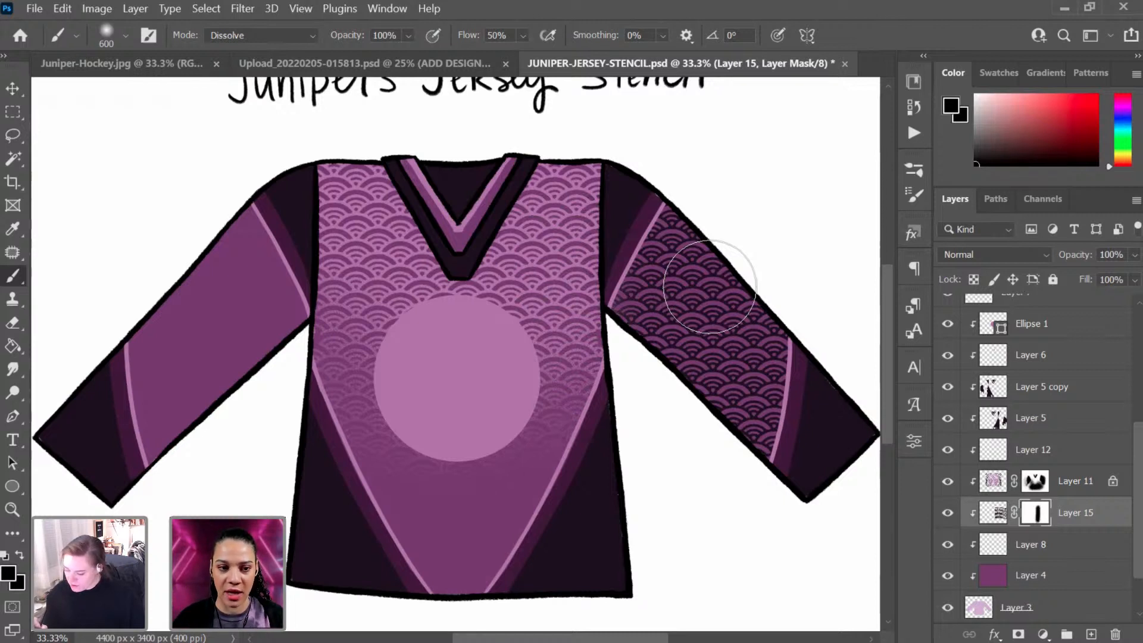
{"action": "mouse_move", "coordinate": [709, 287]}
{"action": "left_mouse_down"}
{"action": "mouse_move", "coordinate": [650, 184]}
{"action": "mouse_move", "coordinate": [638, 377]}
{"action": "mouse_move", "coordinate": [694, 184]}
{"action": "mouse_move", "coordinate": [760, 212]}
{"action": "mouse_move", "coordinate": [611, 348]}
{"action": "left_mouse_up"}
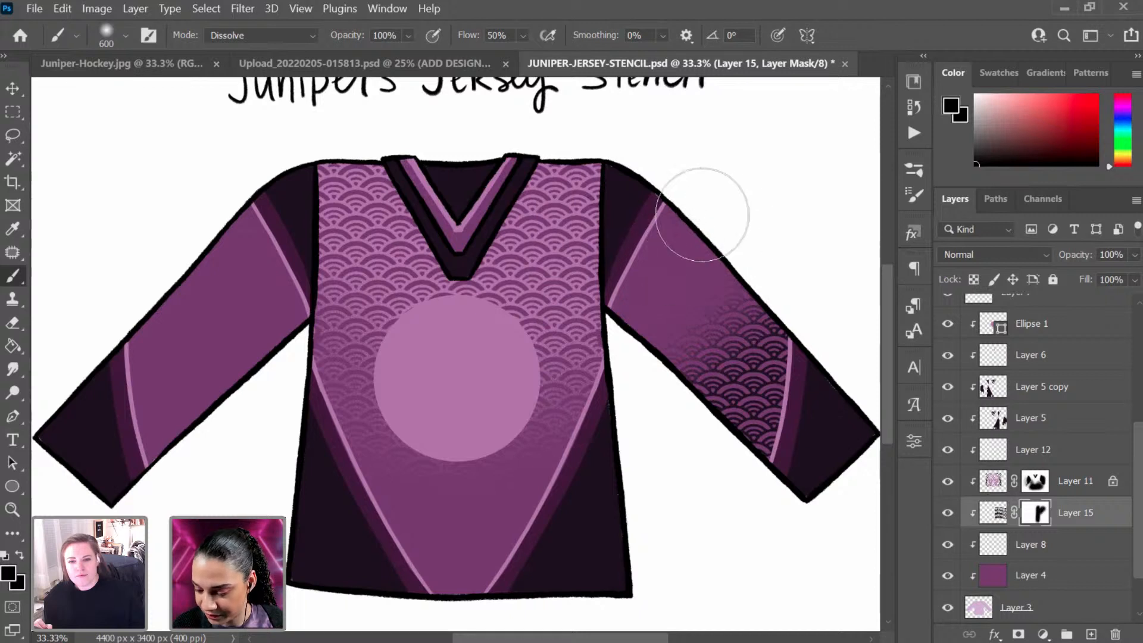
{"action": "left_click_drag", "start_coordinate": [708, 264], "coordinate": [673, 548]}
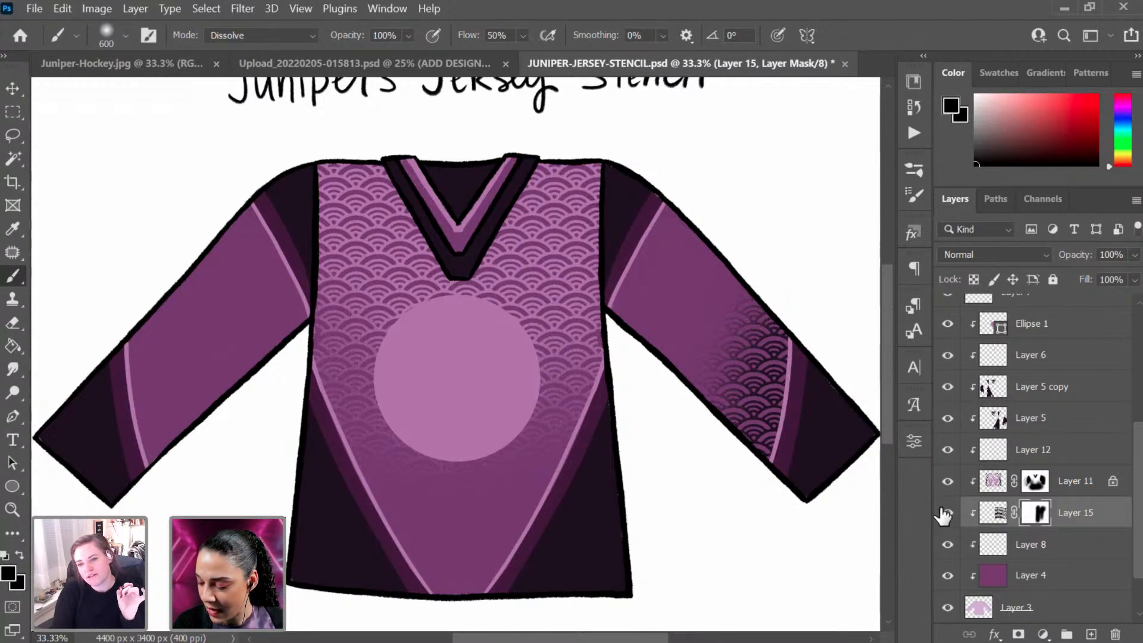
Step: Undo the torso and shoulder mask strokes on Layer 15
{"action": "key", "text": "ctrl+z"}
{"action": "key", "text": "ctrl+z"}
{"action": "key", "text": "ctrl+z"}
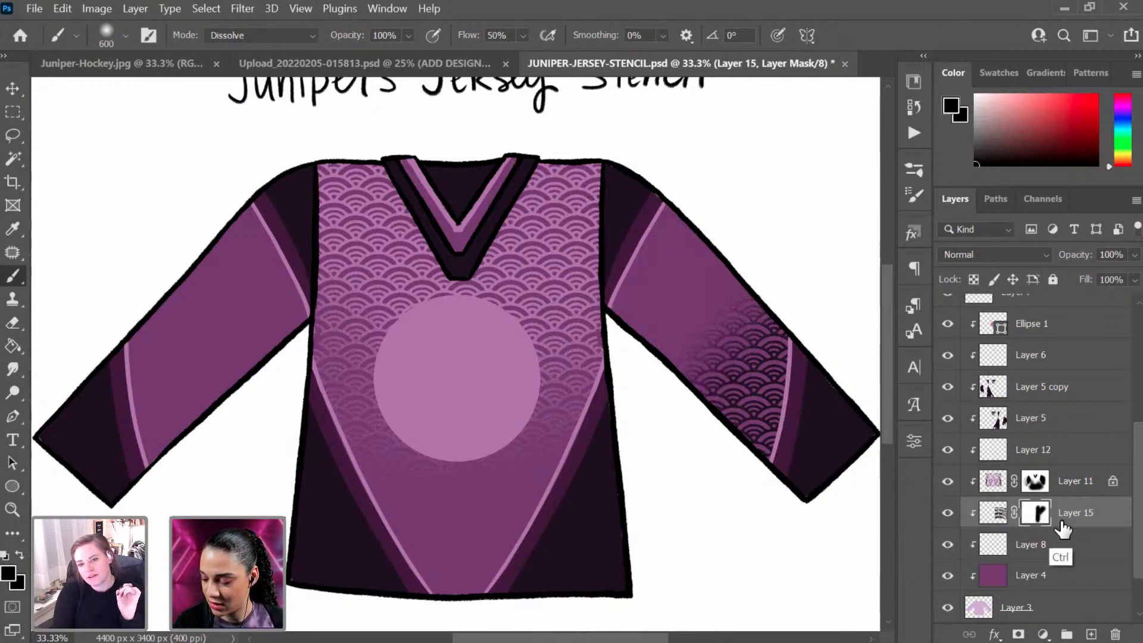
{"action": "key", "text": "ctrl+z"}
{"action": "key", "text": "ctrl+z"}
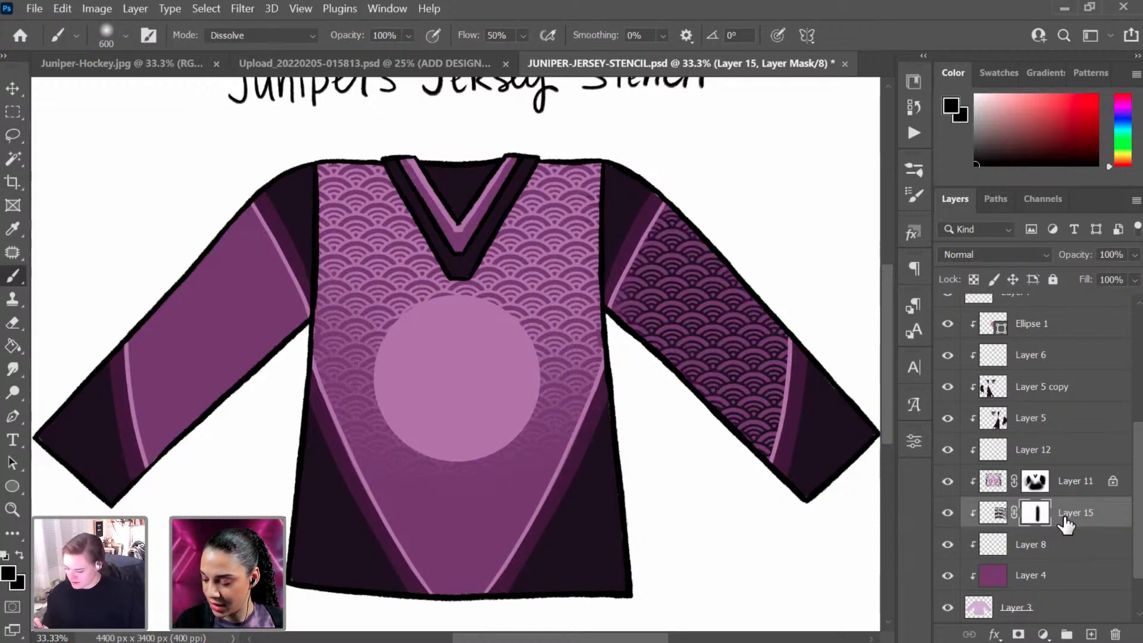
{"action": "key", "text": "ctrl+z"}
{"action": "key", "text": "ctrl+z"}
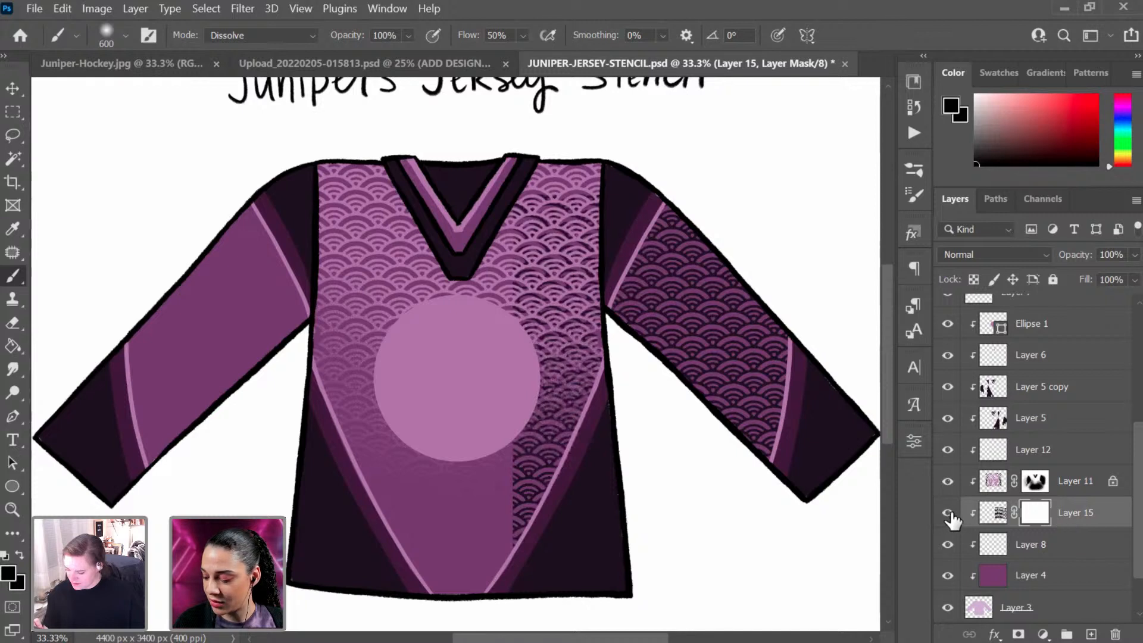
Step: Hide Layer 15 and set up a smaller Hard Round brush for painting on Layer 8
{"action": "left_click", "coordinate": [948, 516]}
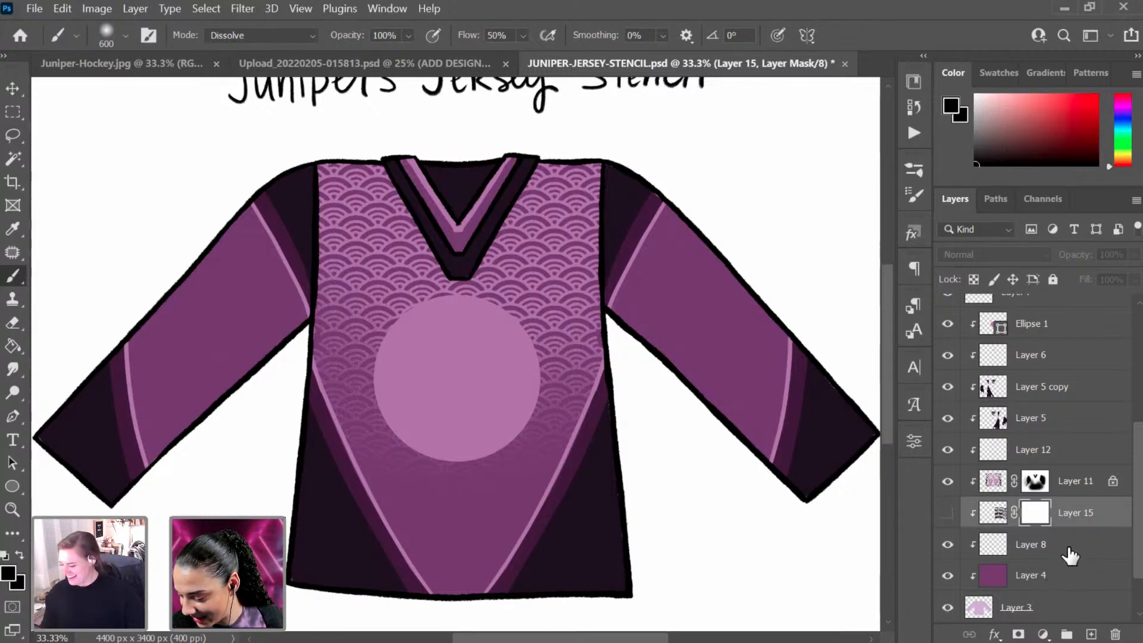
{"action": "left_click", "coordinate": [1075, 555]}
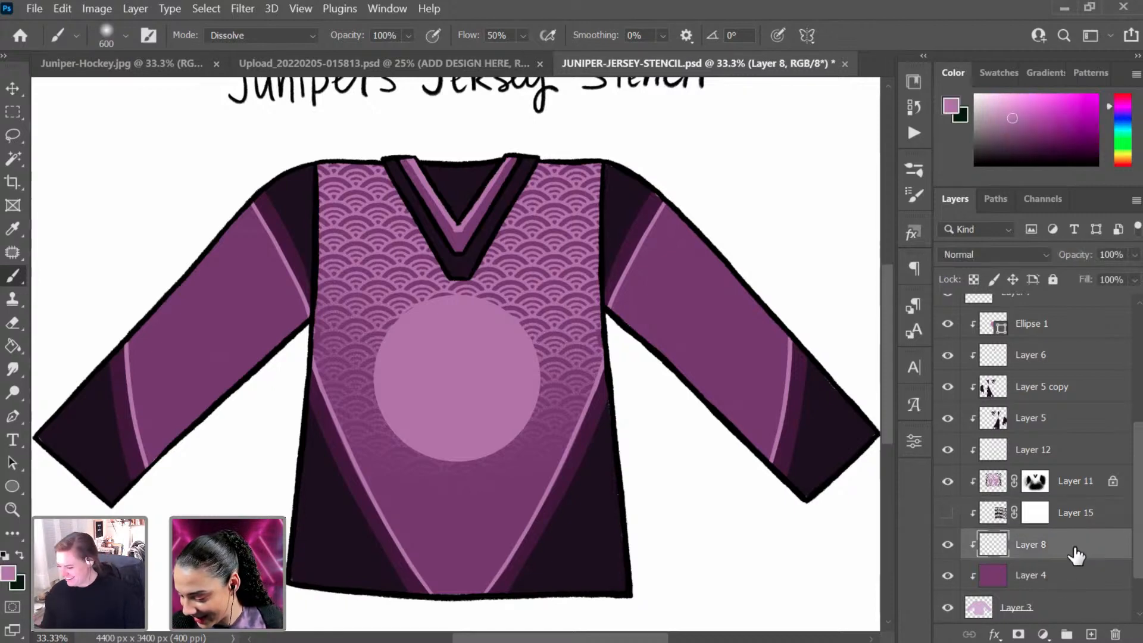
{"action": "right_click", "coordinate": [656, 407]}
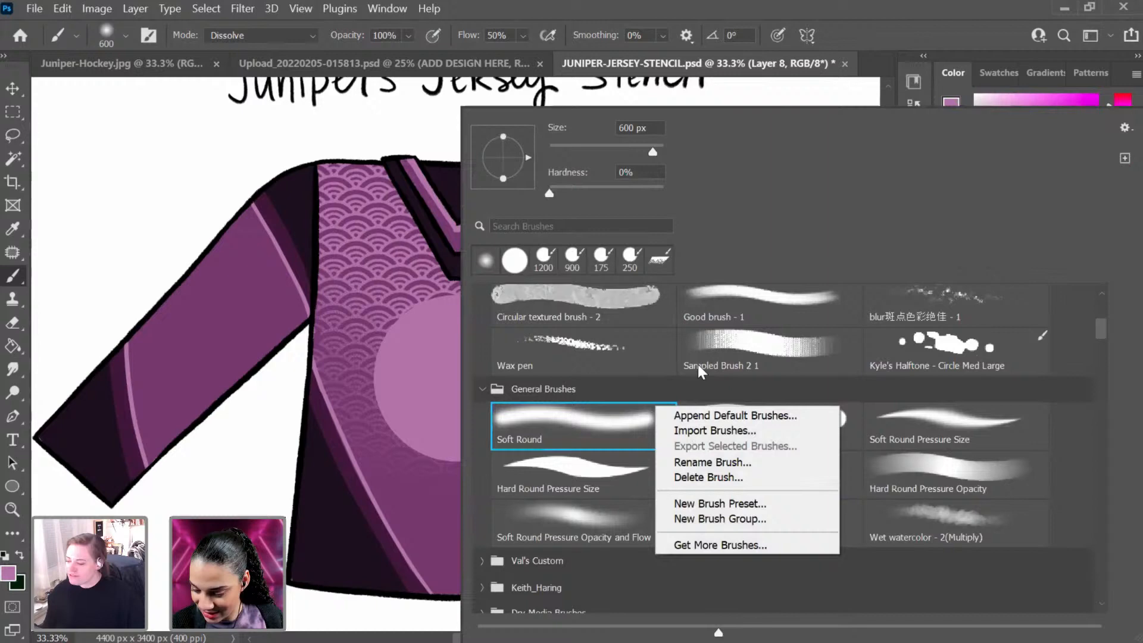
{"action": "left_click", "coordinate": [515, 261]}
{"action": "left_click", "coordinate": [157, 189]}
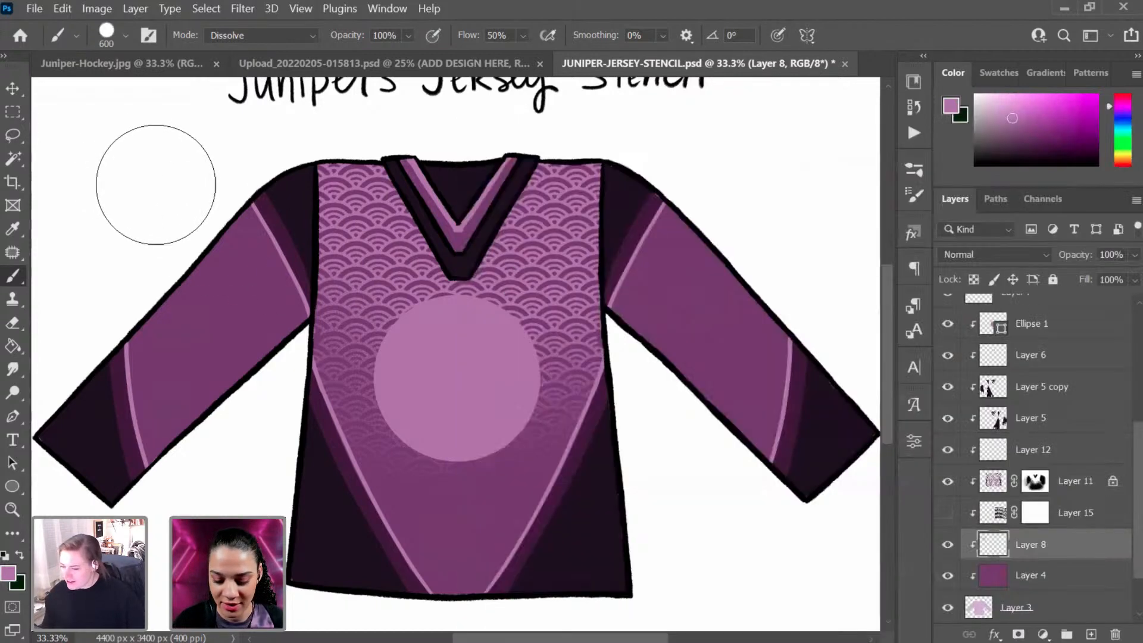
{"action": "key", "text": "["}
{"action": "key", "text": "bracketleft"}
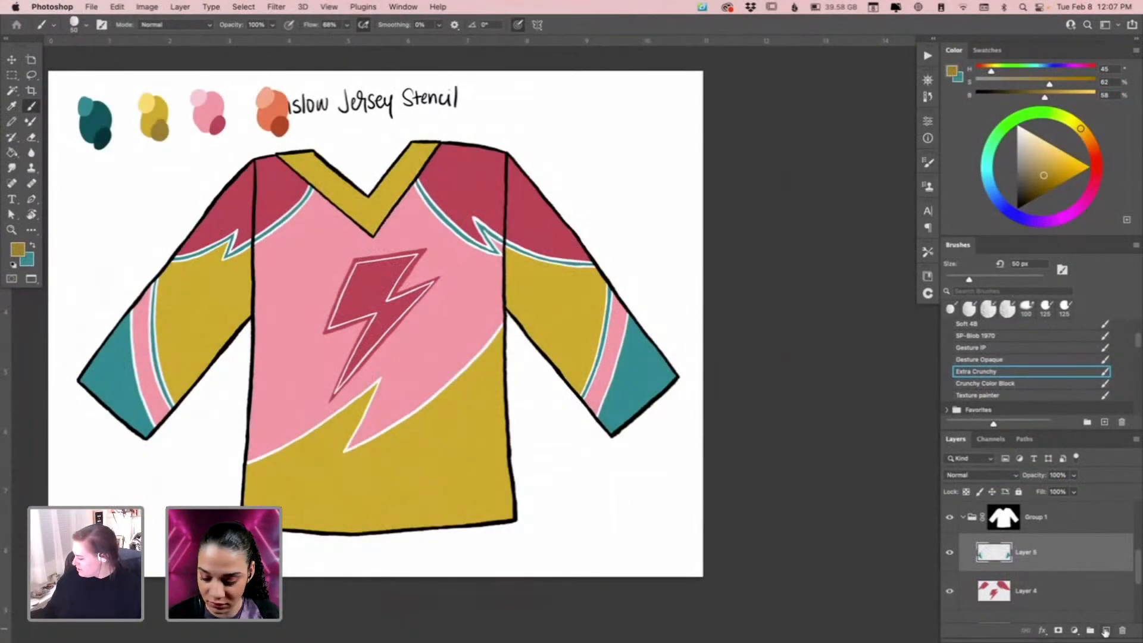
Step: On the pink and gold jersey, add a new layer and outline a dark gold lightning-edged shape inside the left sleeve's gold area
{"action": "left_click", "coordinate": [1105, 631]}
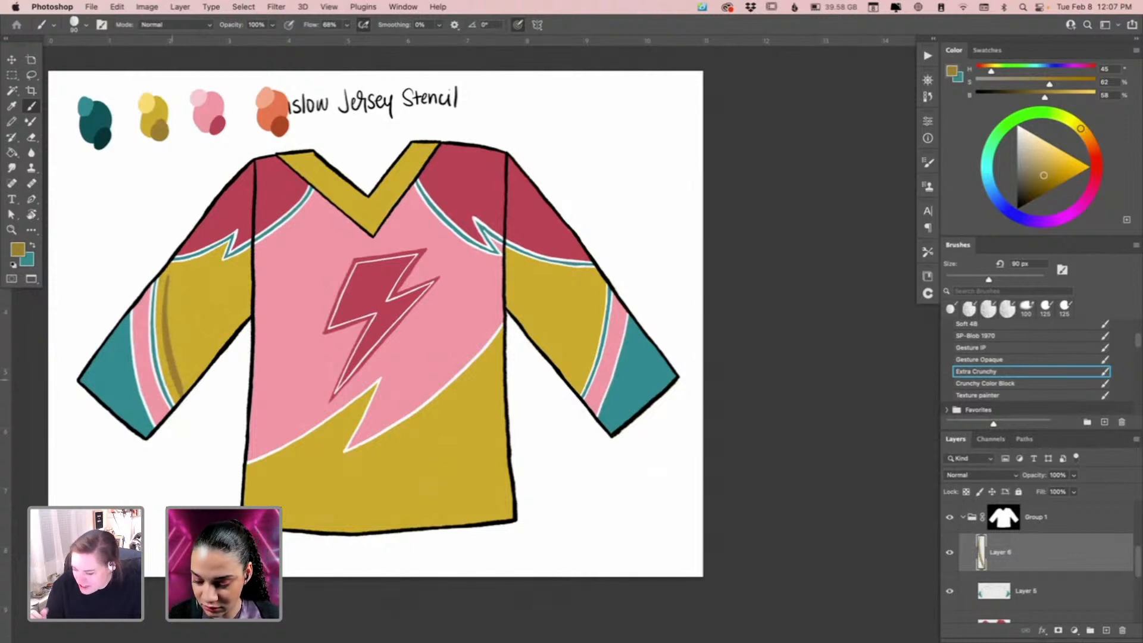
{"action": "left_click_drag", "start_coordinate": [191, 271], "coordinate": [199, 267]}
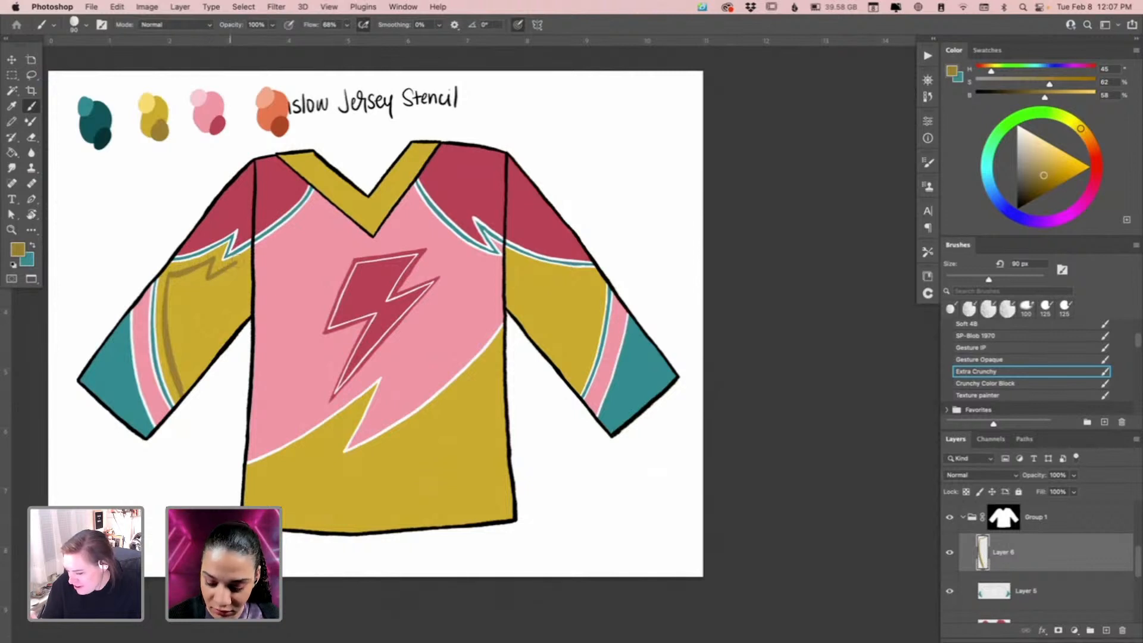
{"action": "left_click_drag", "start_coordinate": [231, 263], "coordinate": [249, 252]}
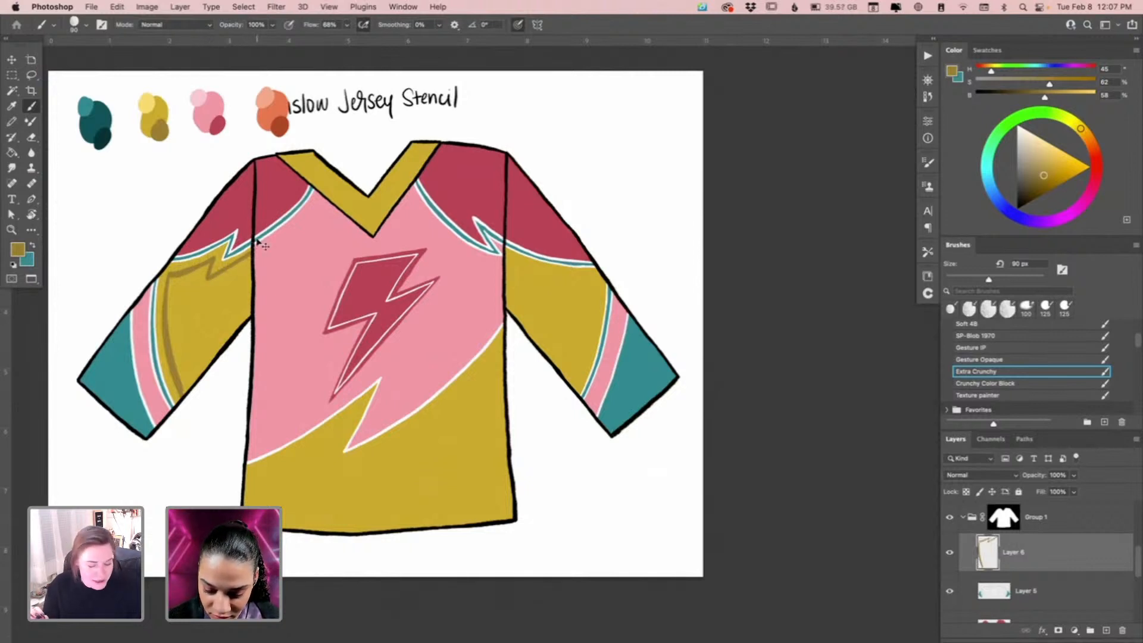
{"action": "key", "text": "super+z"}
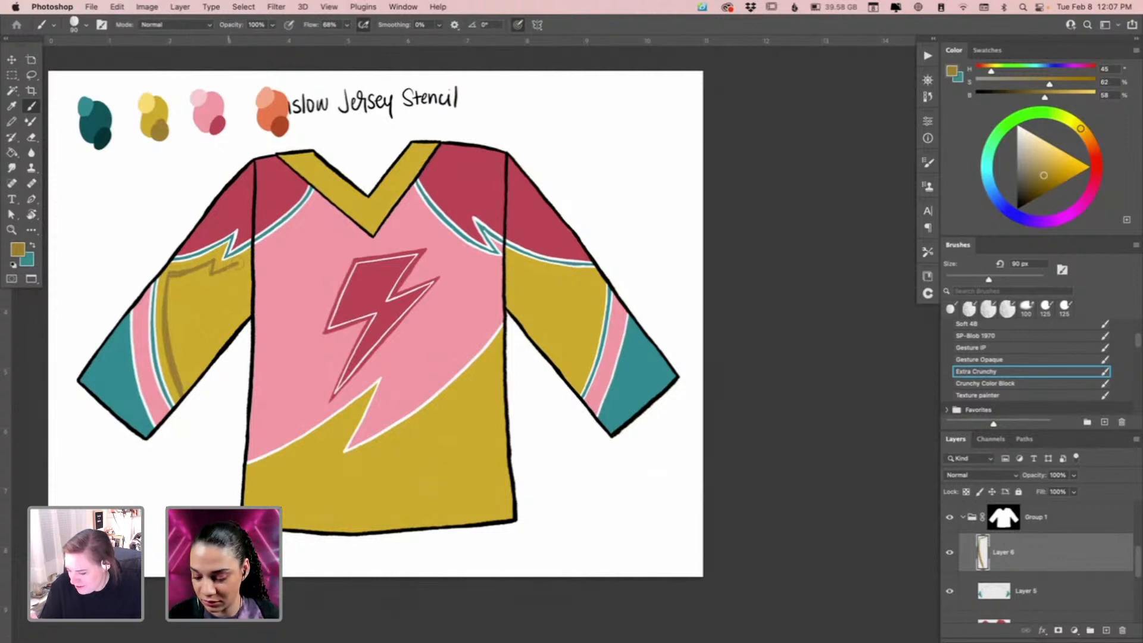
{"action": "left_click_drag", "start_coordinate": [237, 264], "coordinate": [250, 254]}
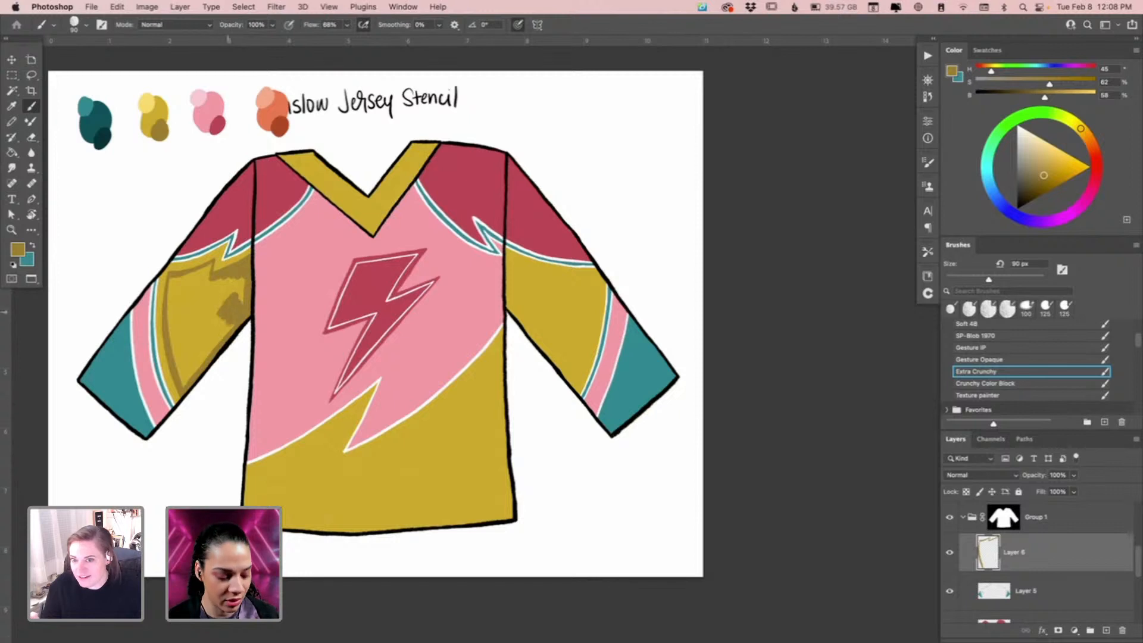
Step: Fill the outlined shape on the left sleeve with solid dark gold
{"action": "left_click_drag", "start_coordinate": [240, 270], "coordinate": [249, 257]}
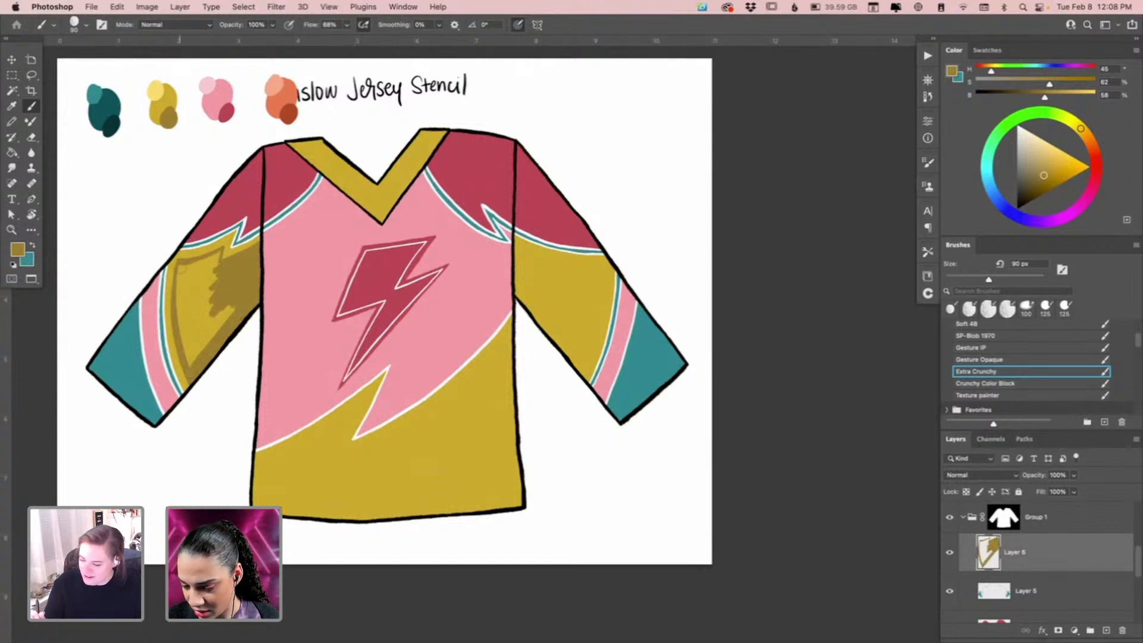
{"action": "left_click_drag", "start_coordinate": [178, 328], "coordinate": [190, 360]}
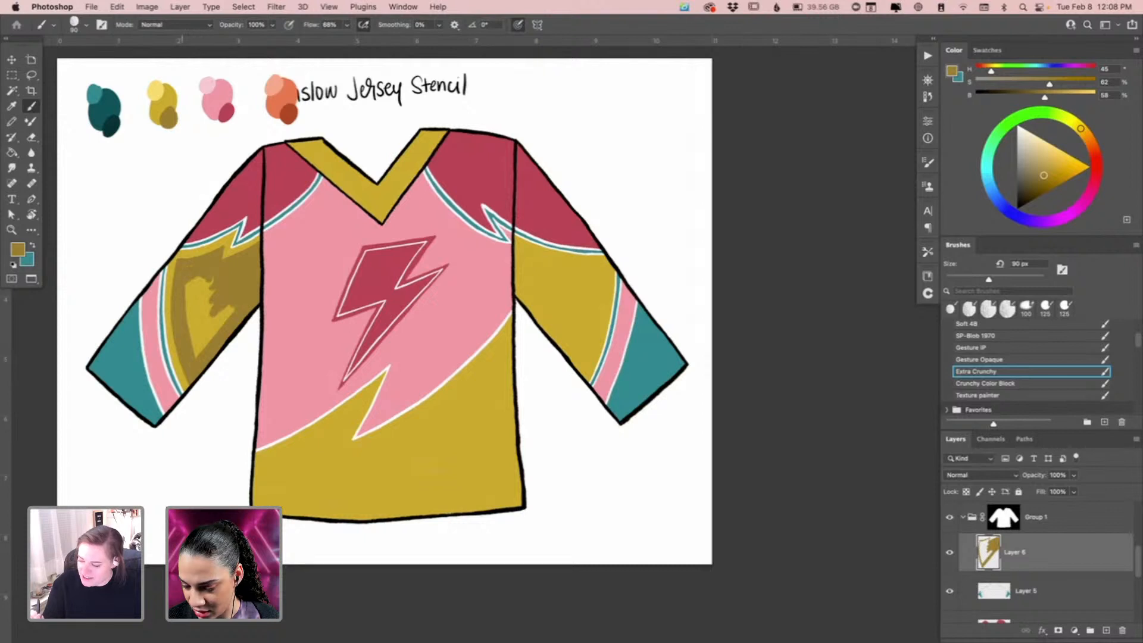
{"action": "mouse_move", "coordinate": [184, 280]}
{"action": "left_mouse_down"}
{"action": "mouse_move", "coordinate": [197, 354]}
{"action": "mouse_move", "coordinate": [205, 286]}
{"action": "left_mouse_up"}
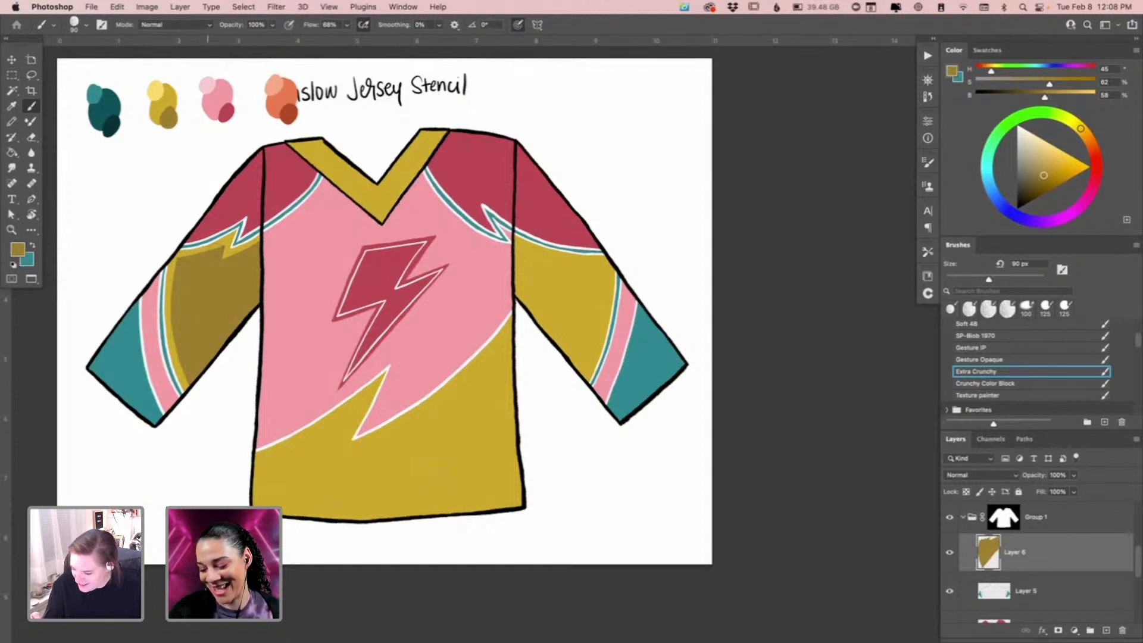
Step: Sketch a dark gold lightning zigzag along the V-neck collar, undoing the first curved stroke
{"action": "mouse_move", "coordinate": [500, 412]}
{"action": "left_mouse_down"}
{"action": "mouse_move", "coordinate": [477, 406]}
{"action": "mouse_move", "coordinate": [440, 432]}
{"action": "left_mouse_up"}
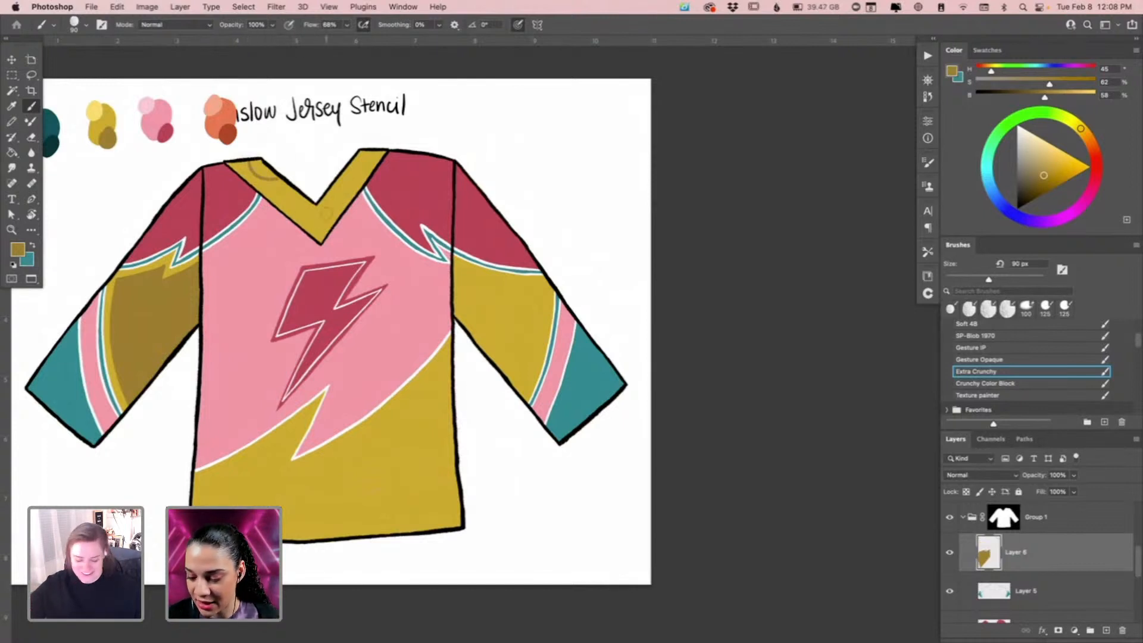
{"action": "key", "text": "super+z"}
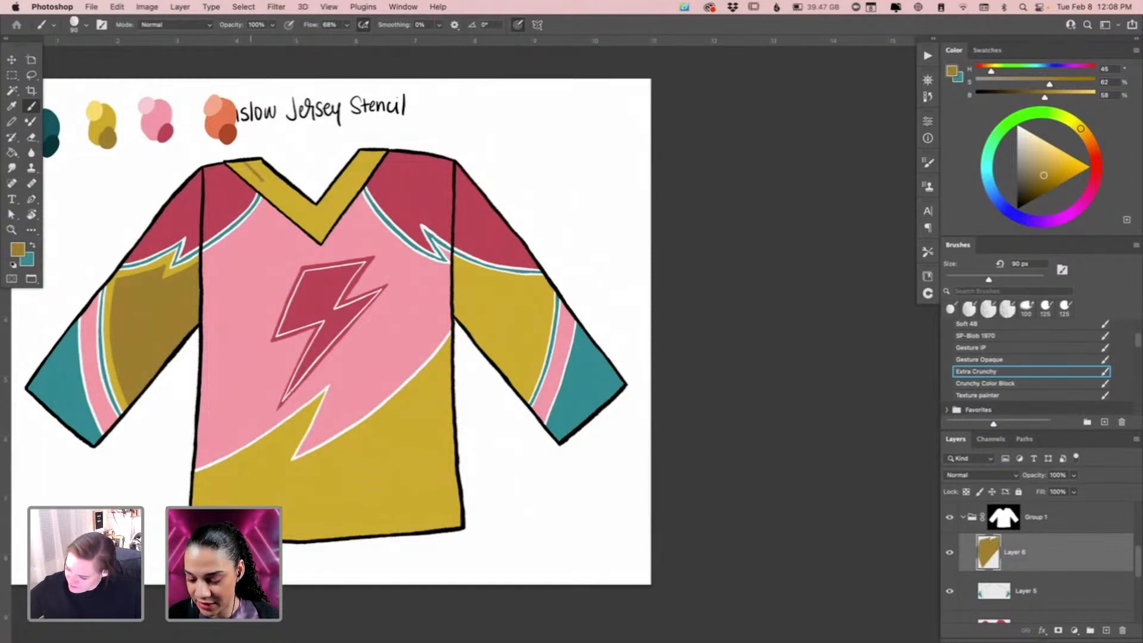
{"action": "left_click_drag", "start_coordinate": [301, 207], "coordinate": [316, 222]}
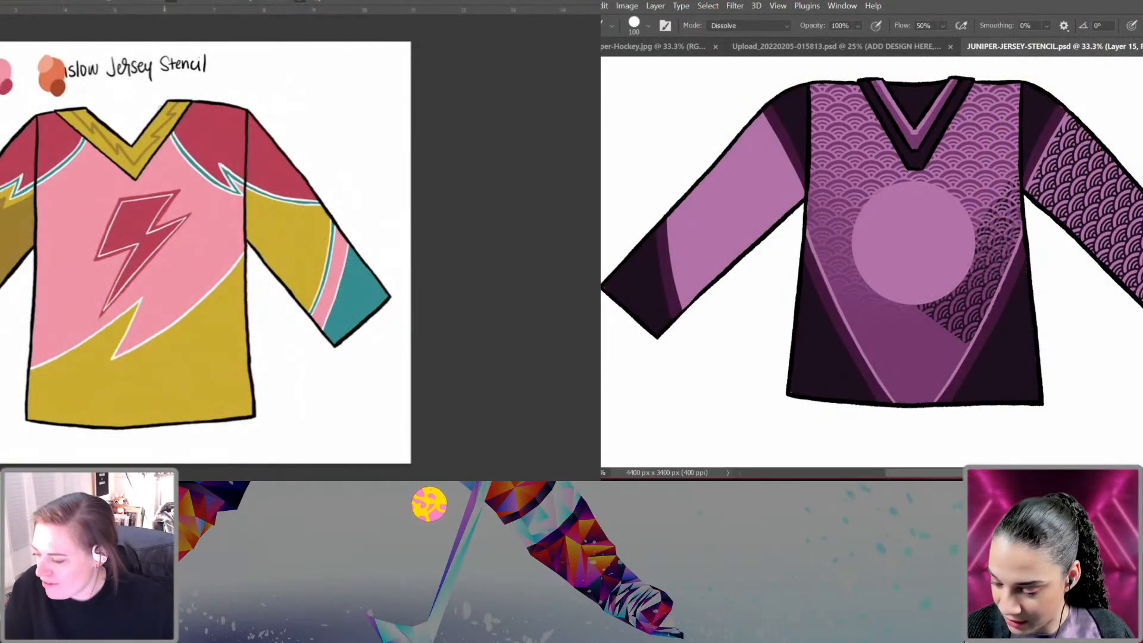
Step: On the purple jersey, enlarge the brush to 200 px and mask the dark wave pattern off the torso on Layer 15
{"action": "mouse_move", "coordinate": [929, 296]}
{"action": "left_mouse_down"}
{"action": "mouse_move", "coordinate": [935, 255]}
{"action": "mouse_move", "coordinate": [946, 295]}
{"action": "mouse_move", "coordinate": [953, 269]}
{"action": "mouse_move", "coordinate": [929, 290]}
{"action": "mouse_move", "coordinate": [922, 351]}
{"action": "mouse_move", "coordinate": [960, 380]}
{"action": "mouse_move", "coordinate": [957, 207]}
{"action": "mouse_move", "coordinate": [990, 227]}
{"action": "left_mouse_up"}
{"action": "key", "text": "bracketright"}
{"action": "key", "text": "bracketright"}
{"action": "key", "text": "bracketright"}
{"action": "key", "text": "bracketright"}
{"action": "key", "text": "ctrl+plus"}
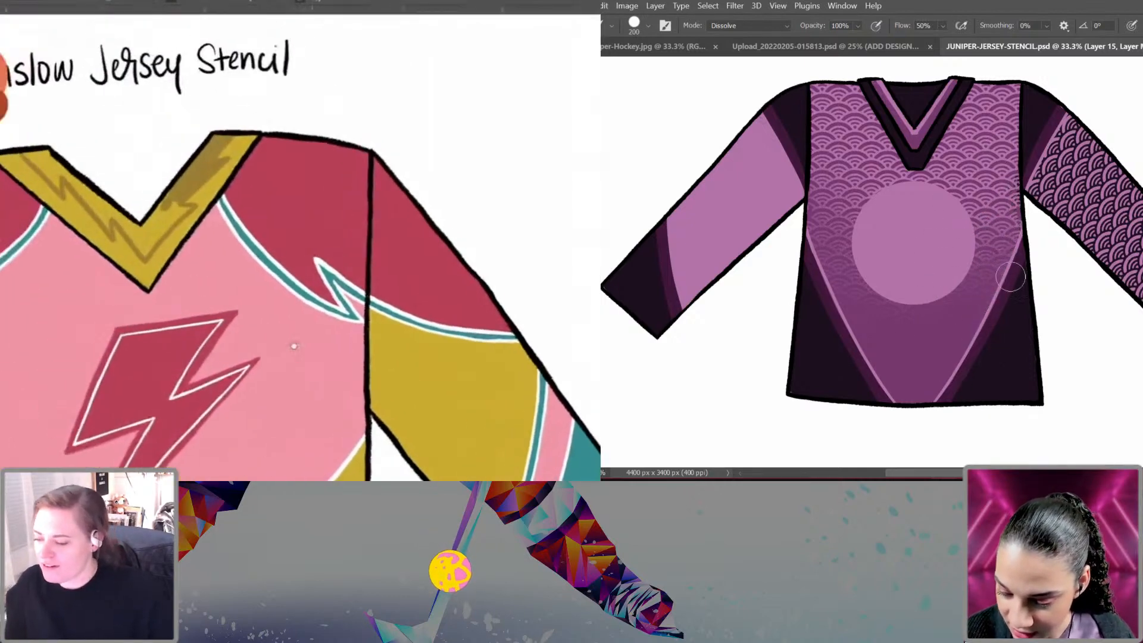
Step: Try to mask the dark wave pattern off the upper part of the purple jersey's right sleeve with a soft round brush
{"action": "right_click", "coordinate": [1014, 304]}
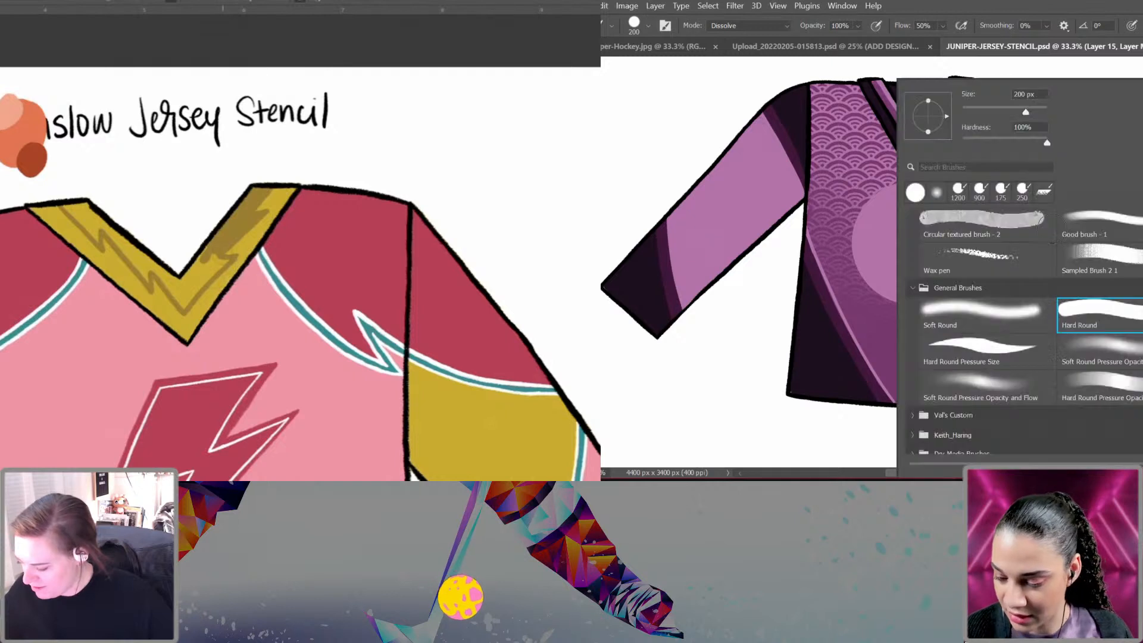
{"action": "left_click", "coordinate": [937, 194]}
{"action": "left_click", "coordinate": [1115, 69]}
{"action": "left_click_drag", "start_coordinate": [1069, 116], "coordinate": [1042, 202]}
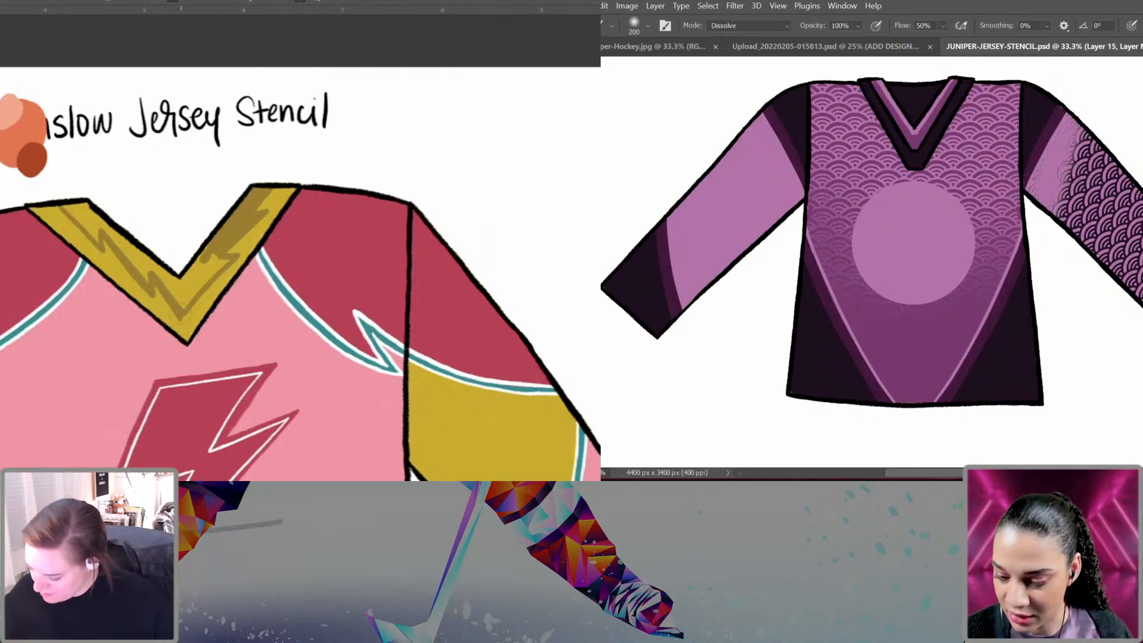
{"action": "left_click_drag", "start_coordinate": [1079, 130], "coordinate": [1069, 238]}
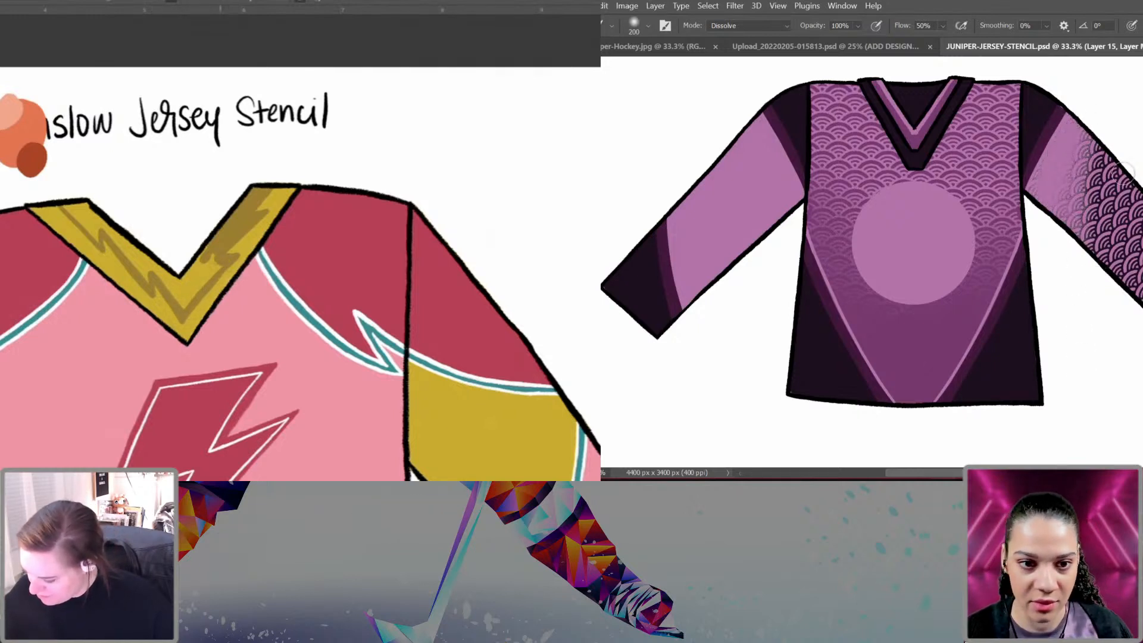
{"action": "mouse_move", "coordinate": [1086, 162]}
{"action": "left_mouse_down"}
{"action": "mouse_move", "coordinate": [1080, 195]}
{"action": "mouse_move", "coordinate": [1086, 130]}
{"action": "left_mouse_up"}
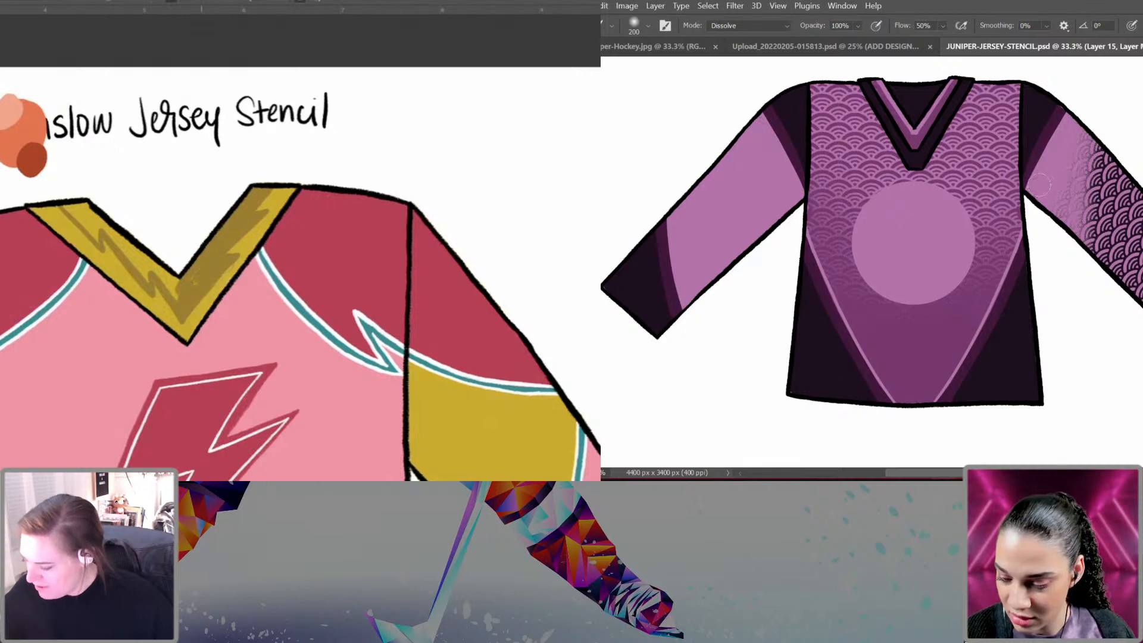
{"action": "mouse_move", "coordinate": [1049, 259]}
{"action": "left_mouse_down"}
{"action": "mouse_move", "coordinate": [1095, 115]}
{"action": "mouse_move", "coordinate": [1065, 243]}
{"action": "mouse_move", "coordinate": [1086, 262]}
{"action": "mouse_move", "coordinate": [1099, 158]}
{"action": "left_mouse_up"}
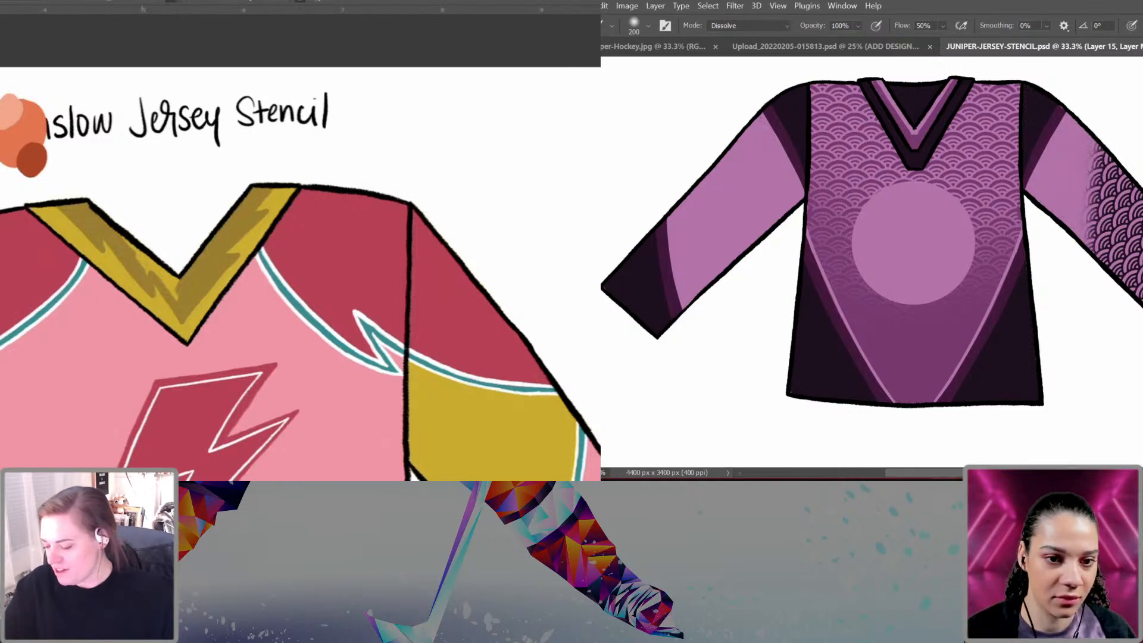
{"action": "left_click_drag", "start_coordinate": [121, 236], "coordinate": [173, 295]}
{"action": "left_click_drag", "start_coordinate": [1088, 161], "coordinate": [1085, 204]}
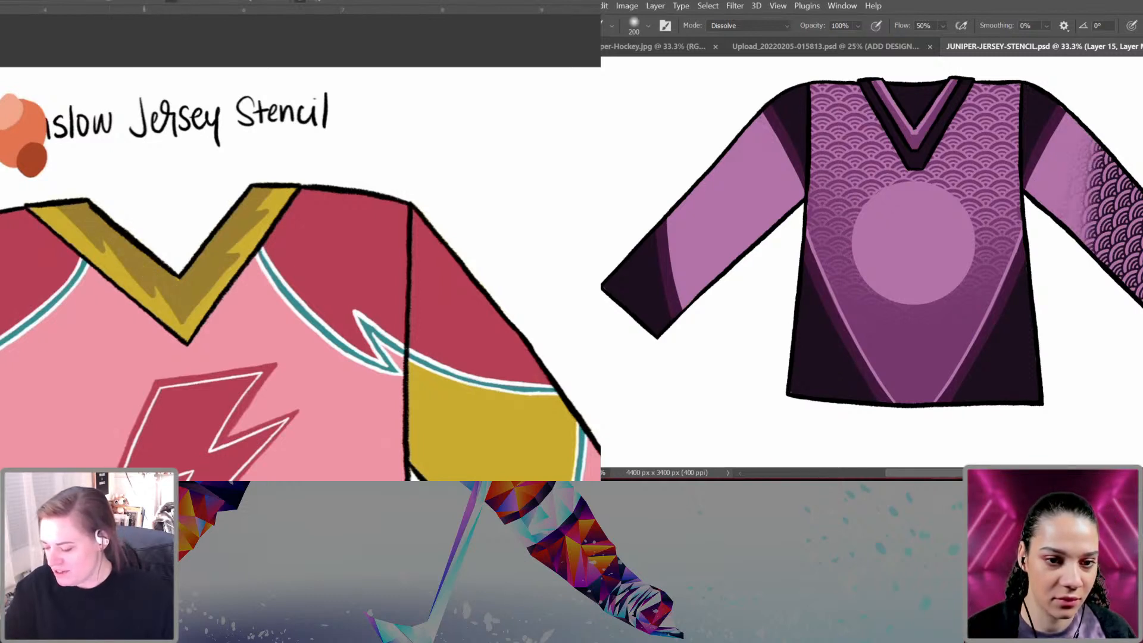
Step: Undo the soft brush strokes on the purple jersey's right sleeve
{"action": "key", "text": "ctrl+z"}
{"action": "key", "text": "ctrl+z"}
{"action": "key", "text": "ctrl+z"}
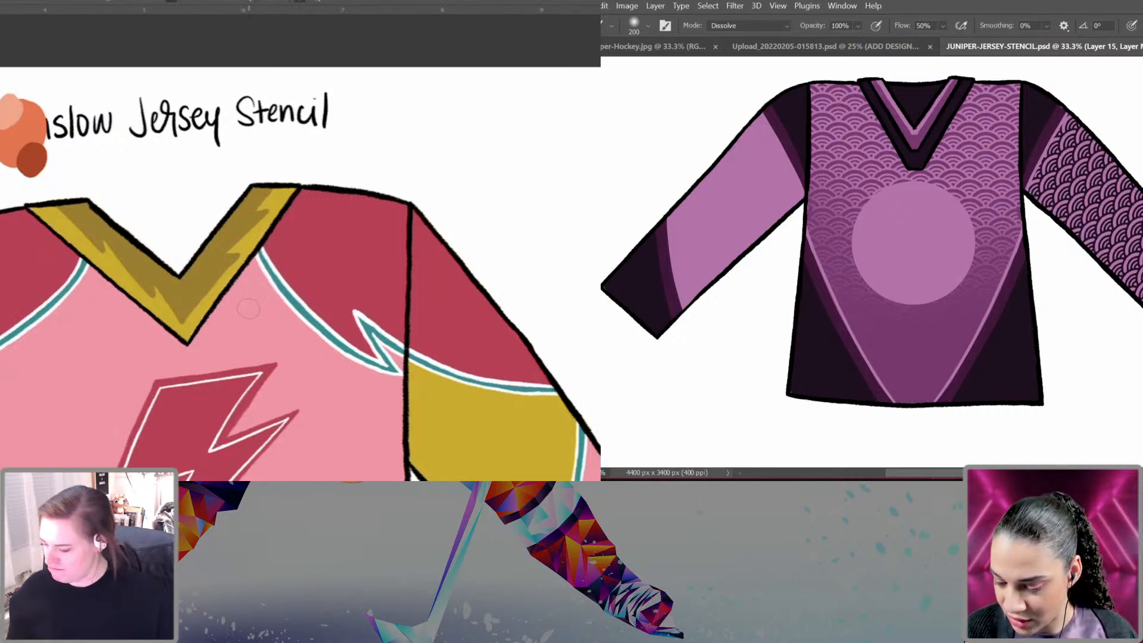
Step: On the pink and gold jersey, clear the dark gold shading from the left half of the V-neck and copy the right half's shading
{"action": "mouse_move", "coordinate": [54, 203]}
{"action": "left_mouse_down"}
{"action": "mouse_move", "coordinate": [107, 247]}
{"action": "mouse_move", "coordinate": [95, 218]}
{"action": "mouse_move", "coordinate": [169, 310]}
{"action": "mouse_move", "coordinate": [171, 289]}
{"action": "left_mouse_up"}
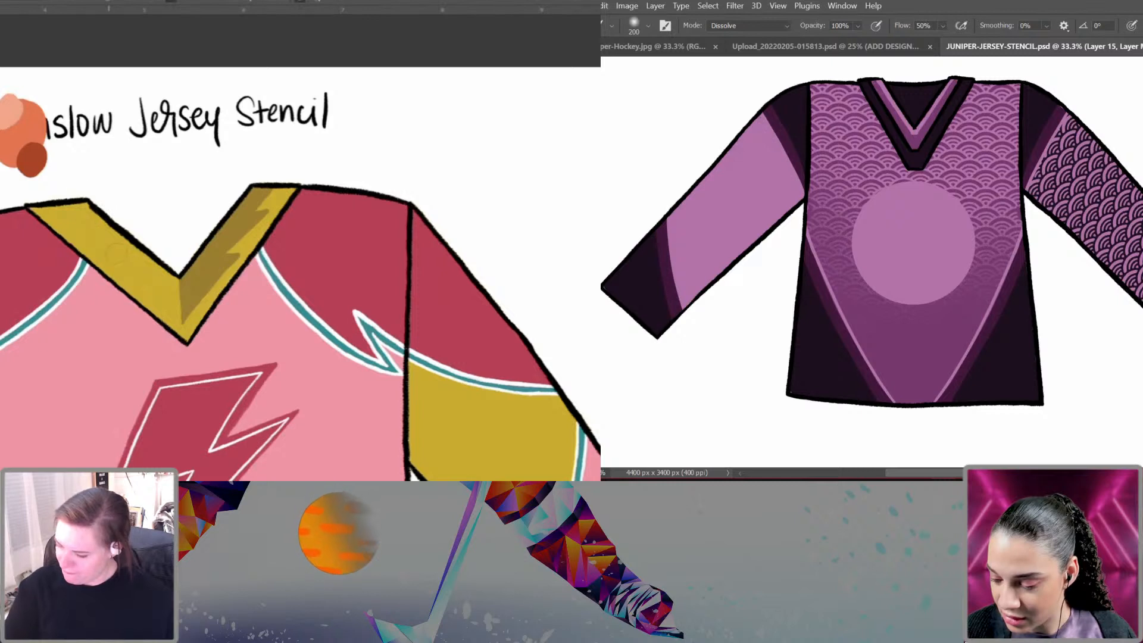
{"action": "key", "text": "l"}
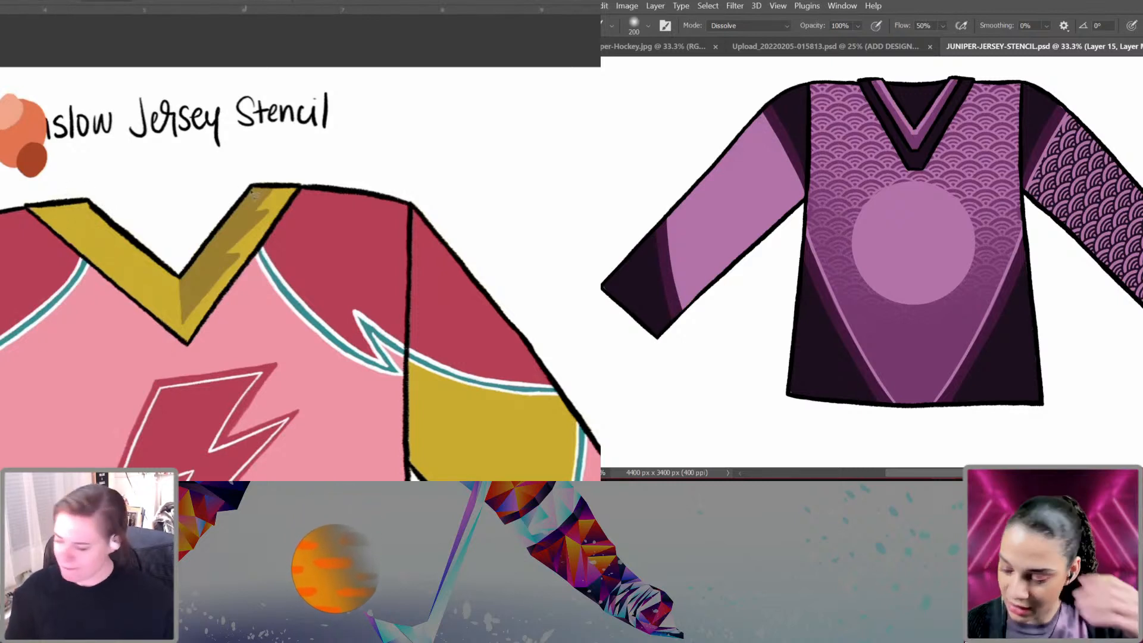
{"action": "mouse_move", "coordinate": [174, 201]}
{"action": "left_mouse_down"}
{"action": "mouse_move", "coordinate": [146, 340]}
{"action": "mouse_move", "coordinate": [179, 193]}
{"action": "left_mouse_up"}
{"action": "key", "text": "super+z"}
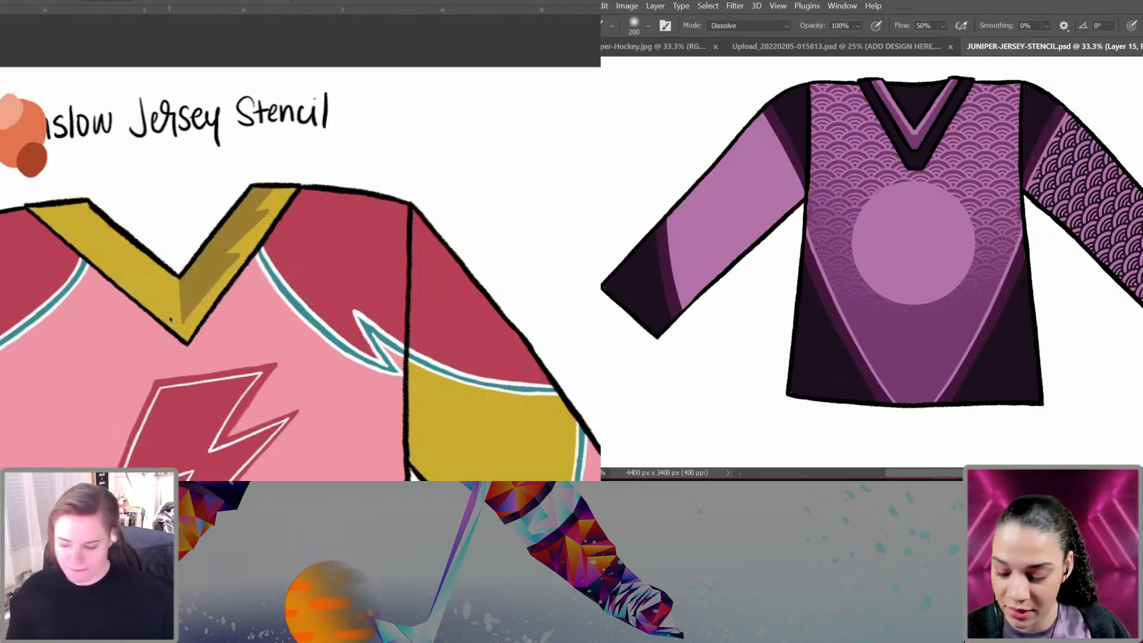
{"action": "key", "text": "super+z"}
Step: Flip the copied collar shading horizontally and move it onto the left half of the V-neck
{"action": "left_click", "coordinate": [1, 1]}
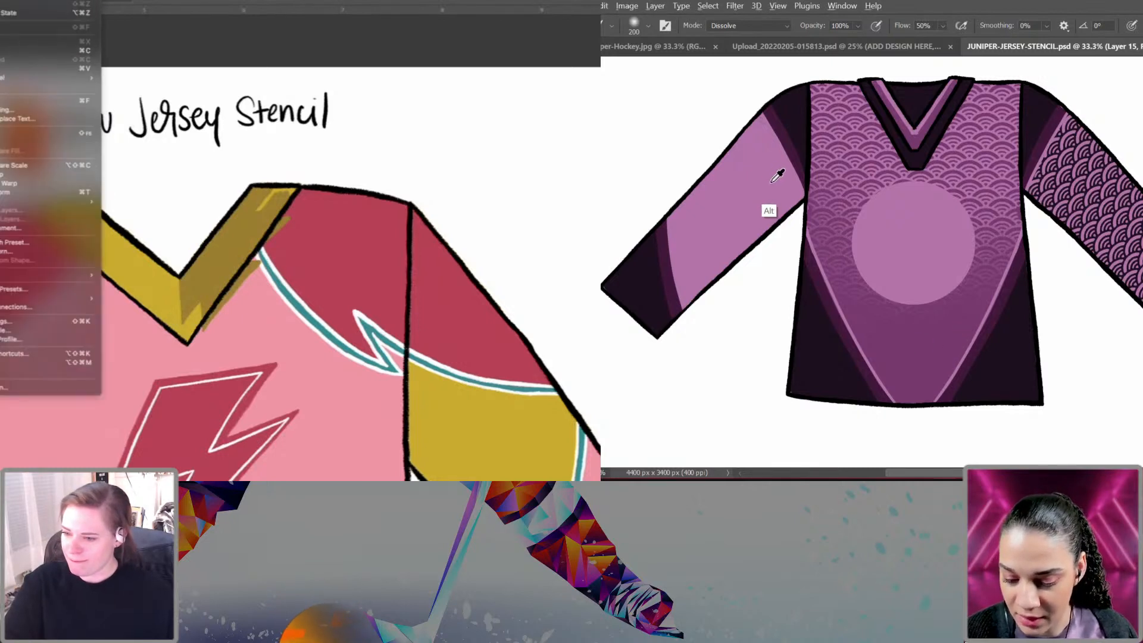
{"action": "mouse_move", "coordinate": [48, 202]}
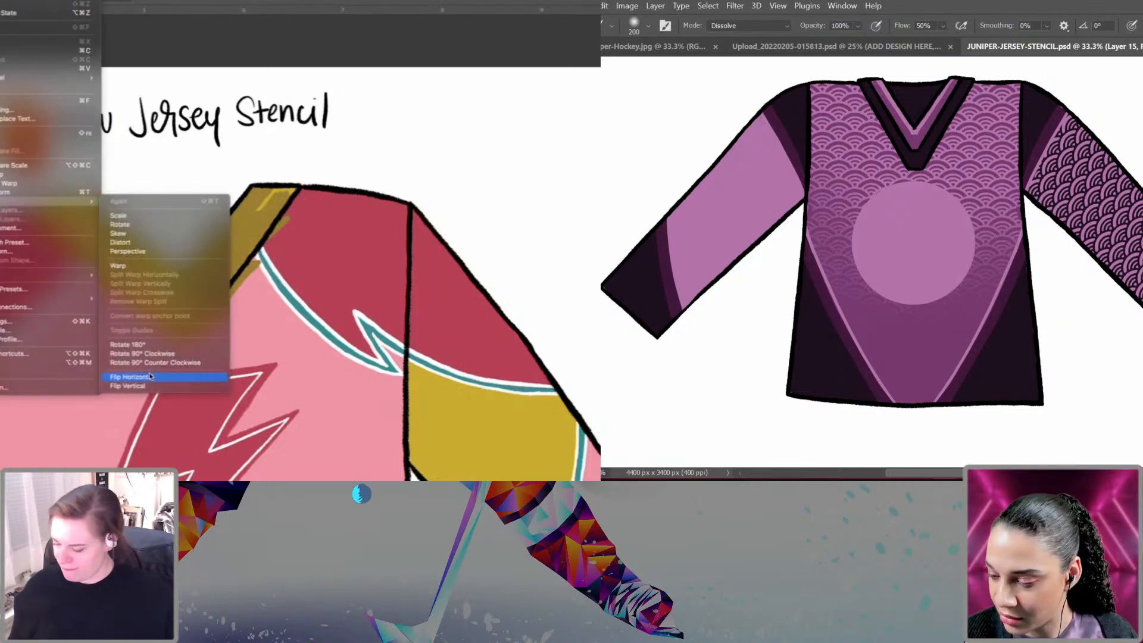
{"action": "left_click", "coordinate": [131, 377]}
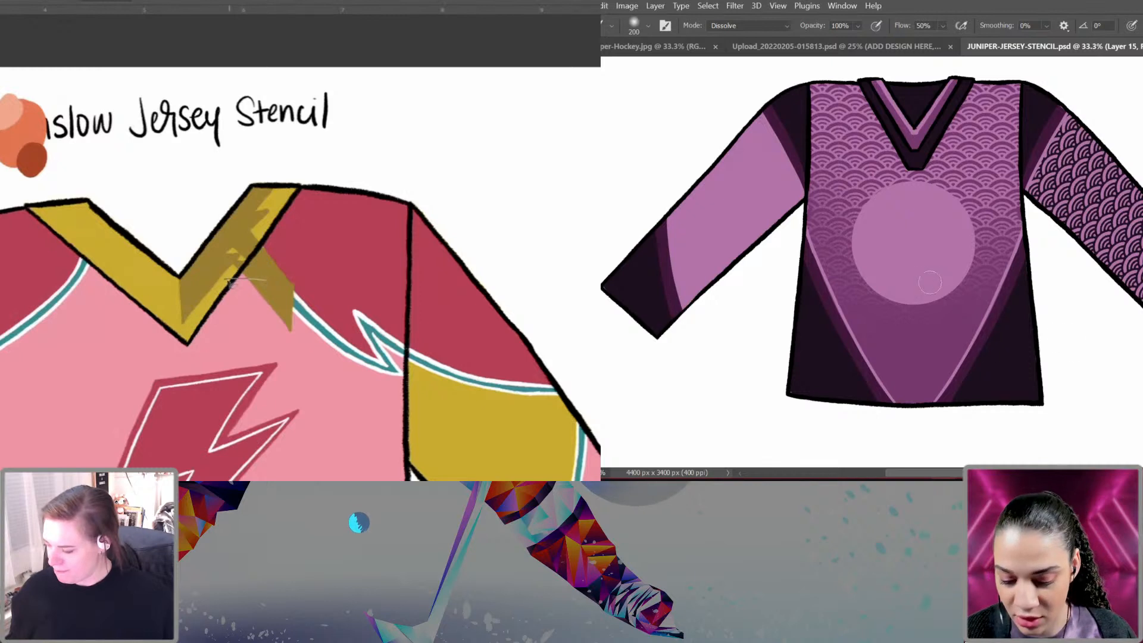
{"action": "left_click_drag", "start_coordinate": [271, 294], "coordinate": [148, 302]}
Step: Rotate and reposition the flipped shading along the left half of the collar, and choose a hard round brush for the purple jersey
{"action": "key", "text": "ctrl+t"}
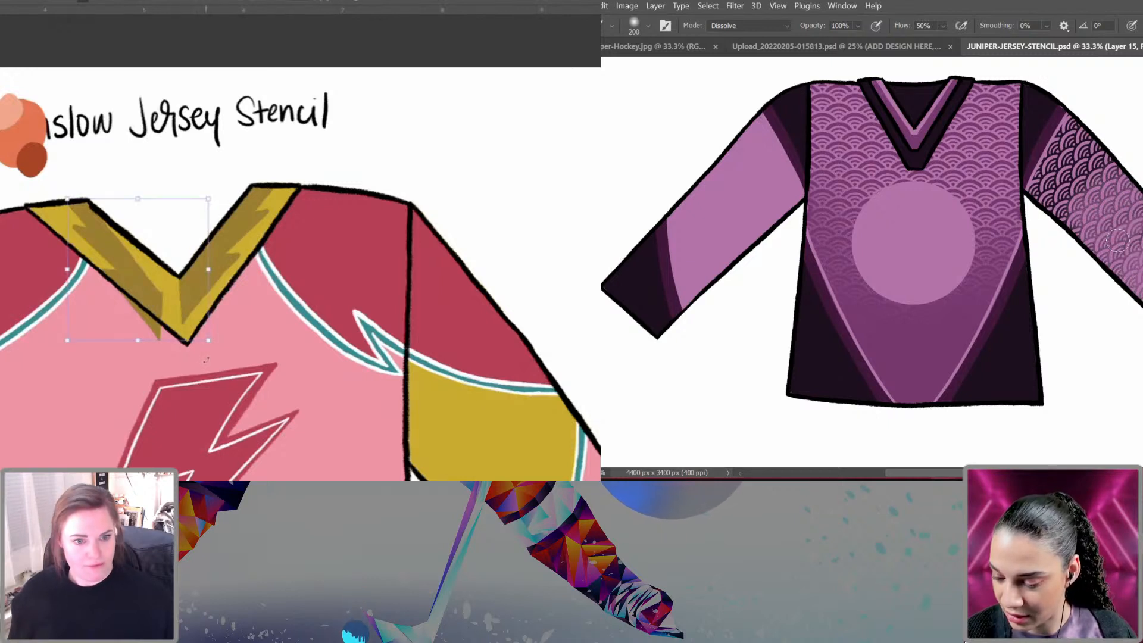
{"action": "left_click_drag", "start_coordinate": [198, 353], "coordinate": [214, 338]}
{"action": "right_click", "coordinate": [1118, 240]}
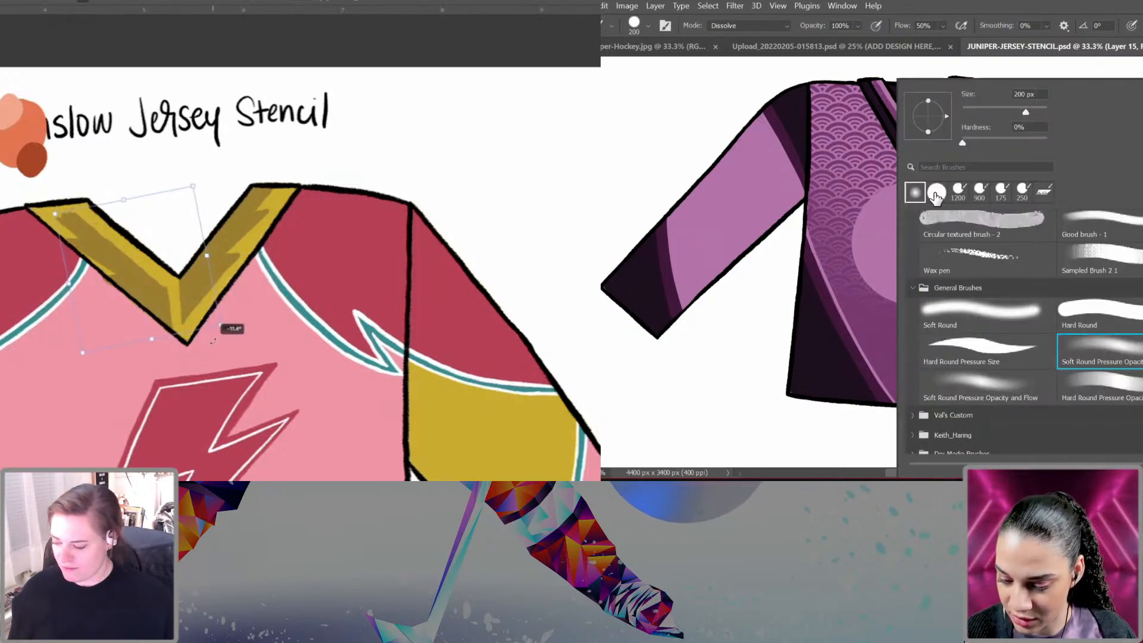
{"action": "left_click", "coordinate": [937, 193]}
{"action": "left_click_drag", "start_coordinate": [152, 296], "coordinate": [164, 283]}
{"action": "key", "text": "Return"}
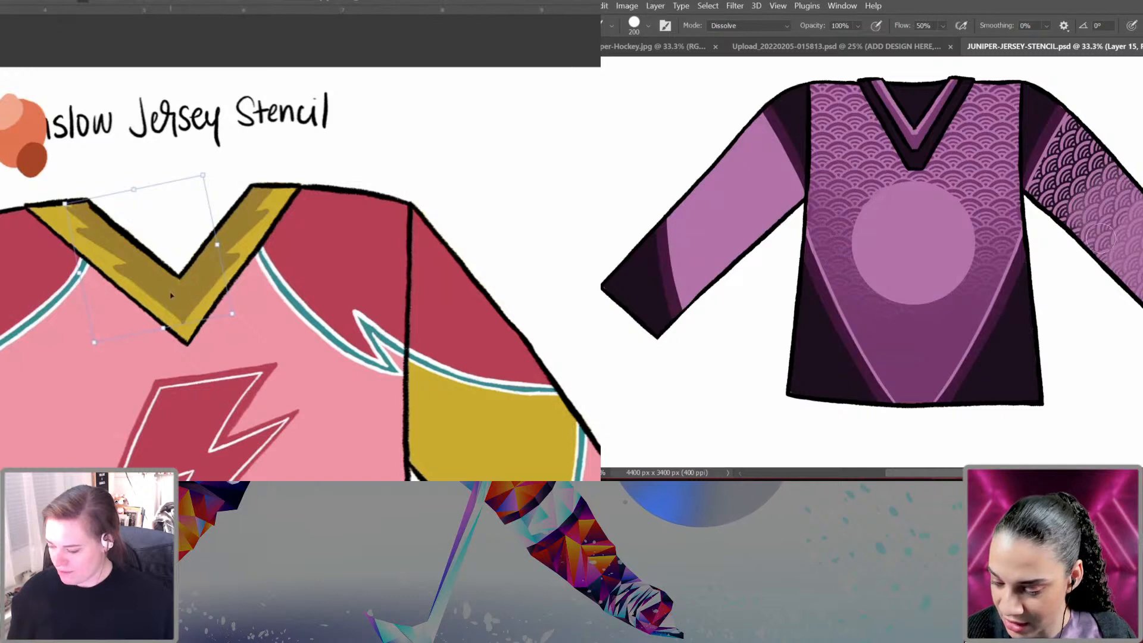
Step: Paint the purple jersey's right sleeve waves light purple on Layer 15, and fit the flipped dark gold shading to the other jersey's collar
{"action": "mouse_move", "coordinate": [1128, 238]}
{"action": "left_mouse_down"}
{"action": "mouse_move", "coordinate": [1086, 172]}
{"action": "mouse_move", "coordinate": [1056, 178]}
{"action": "left_mouse_up"}
{"action": "left_click_drag", "start_coordinate": [170, 296], "coordinate": [171, 292]}
{"action": "mouse_move", "coordinate": [1057, 179]}
{"action": "left_mouse_down"}
{"action": "mouse_move", "coordinate": [1046, 154]}
{"action": "mouse_move", "coordinate": [1035, 183]}
{"action": "left_mouse_up"}
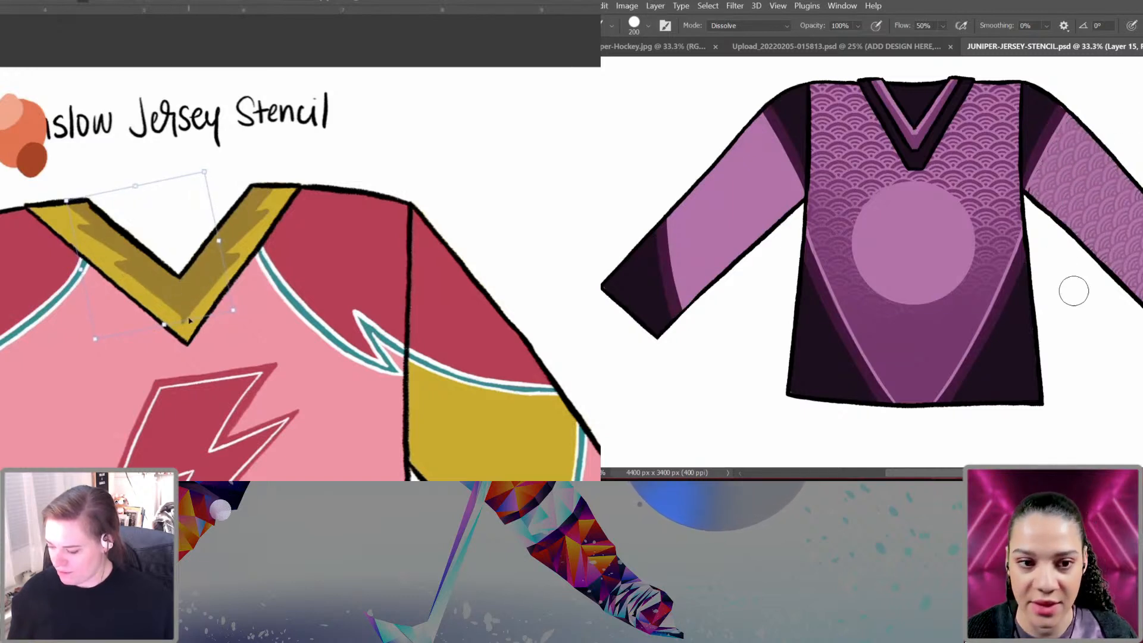
{"action": "left_click_drag", "start_coordinate": [165, 324], "coordinate": [194, 298]}
{"action": "key", "text": "Return"}
{"action": "mouse_move", "coordinate": [1080, 148]}
{"action": "left_mouse_down"}
{"action": "mouse_move", "coordinate": [1067, 230]}
{"action": "mouse_move", "coordinate": [1046, 203]}
{"action": "left_mouse_up"}
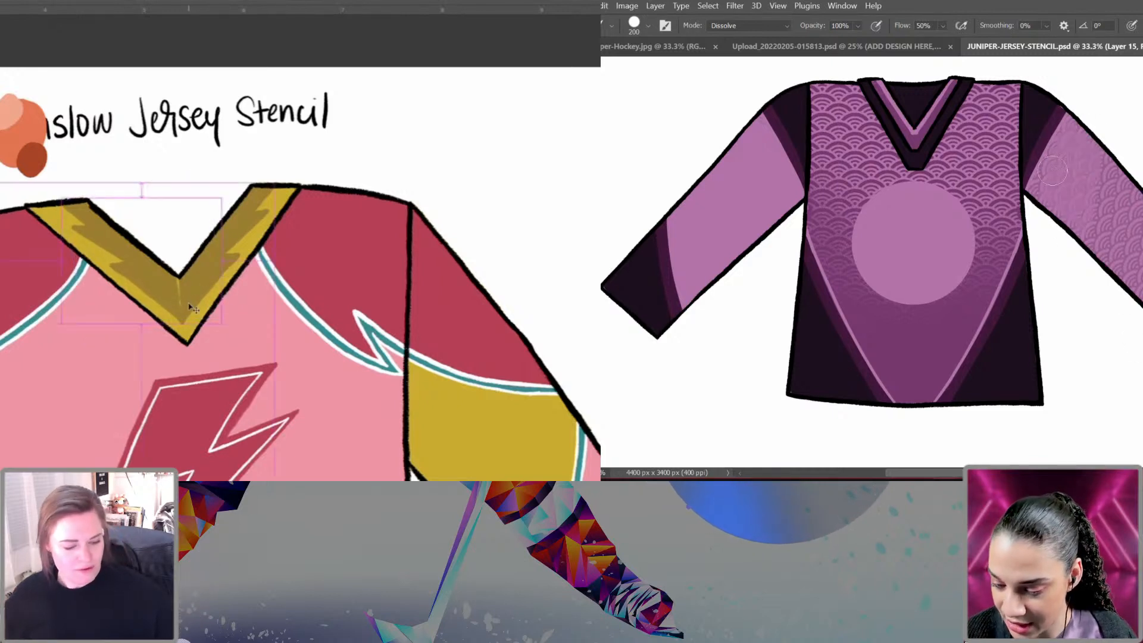
{"action": "left_click_drag", "start_coordinate": [1105, 128], "coordinate": [1121, 298]}
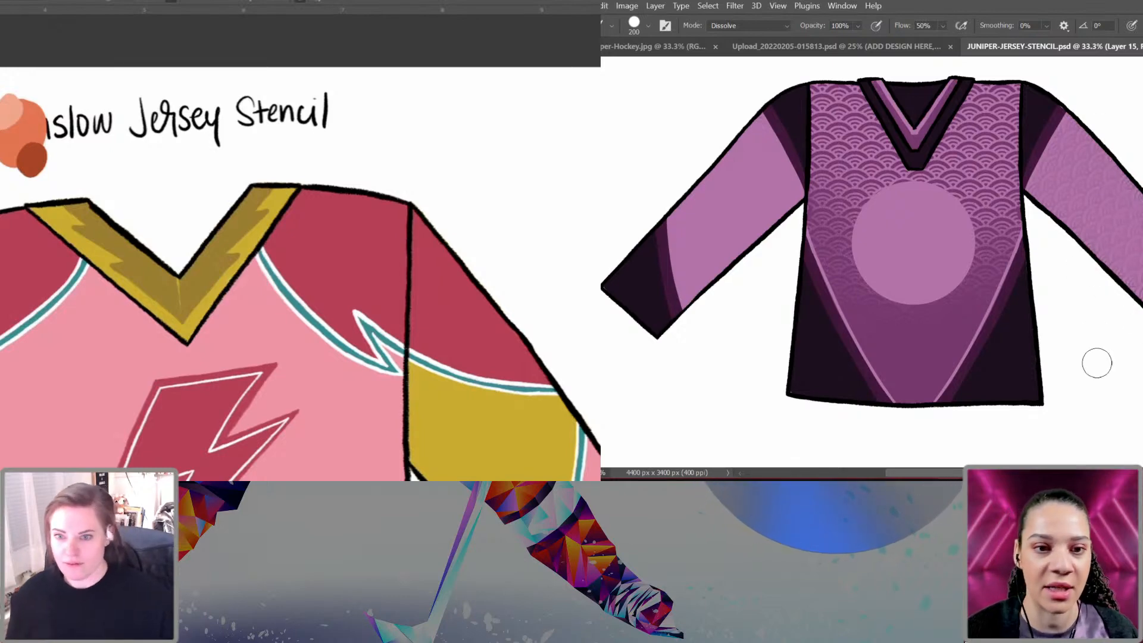
Step: Duplicate Layer 15 with the sleeve wave pattern and restore the clipping of the copy to the jersey layers
{"action": "key", "text": "ctrl"}
{"action": "key", "text": "ctrl+minus"}
{"action": "key", "text": "ctrl+minus"}
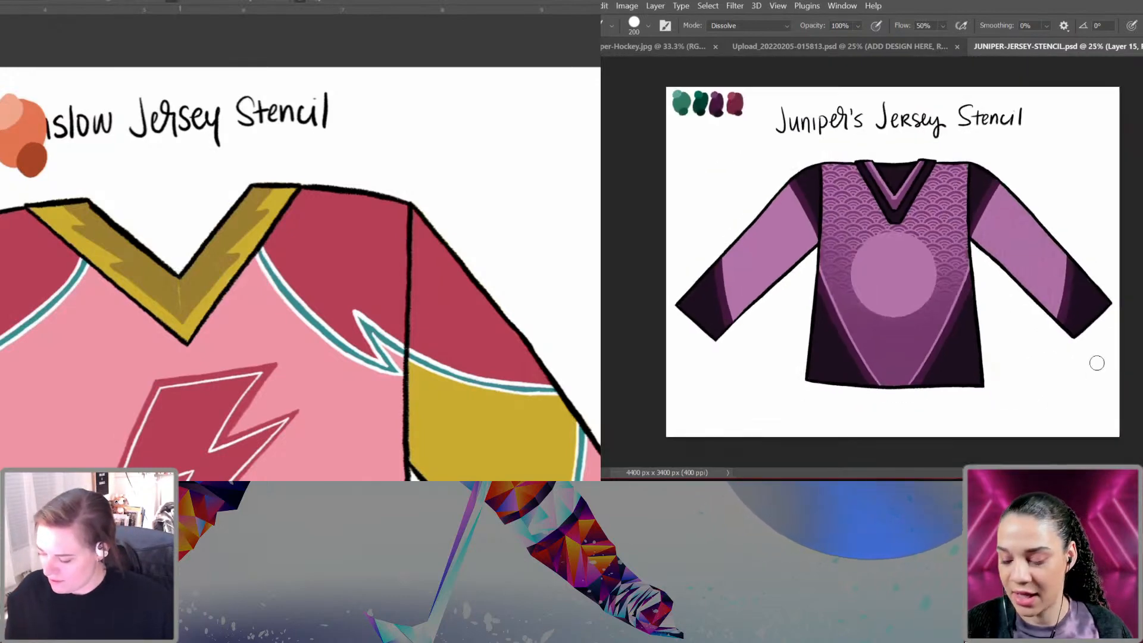
{"action": "key", "text": "ctrl+plus"}
{"action": "key", "text": "ctrl+plus"}
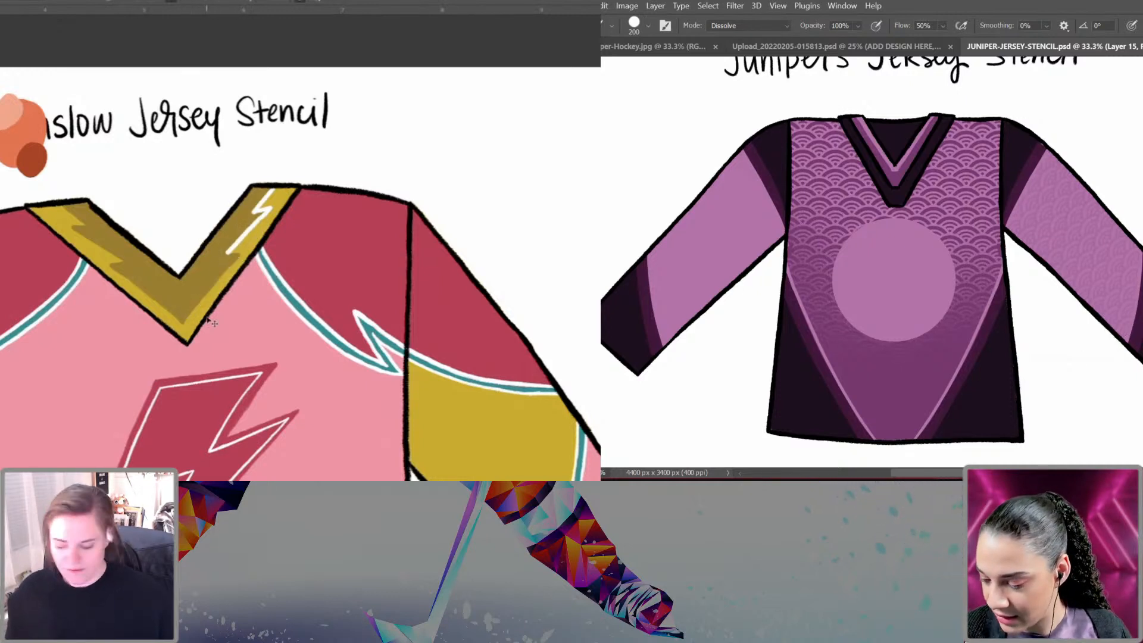
{"action": "key", "text": "ctrl+j"}
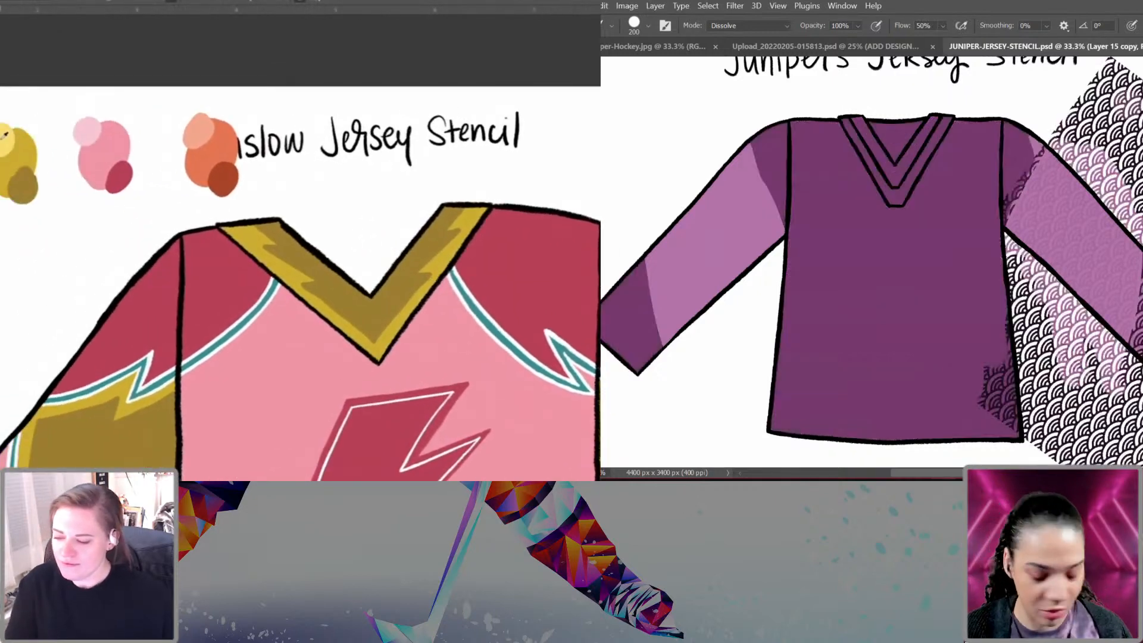
{"action": "key", "text": "ctrl+t"}
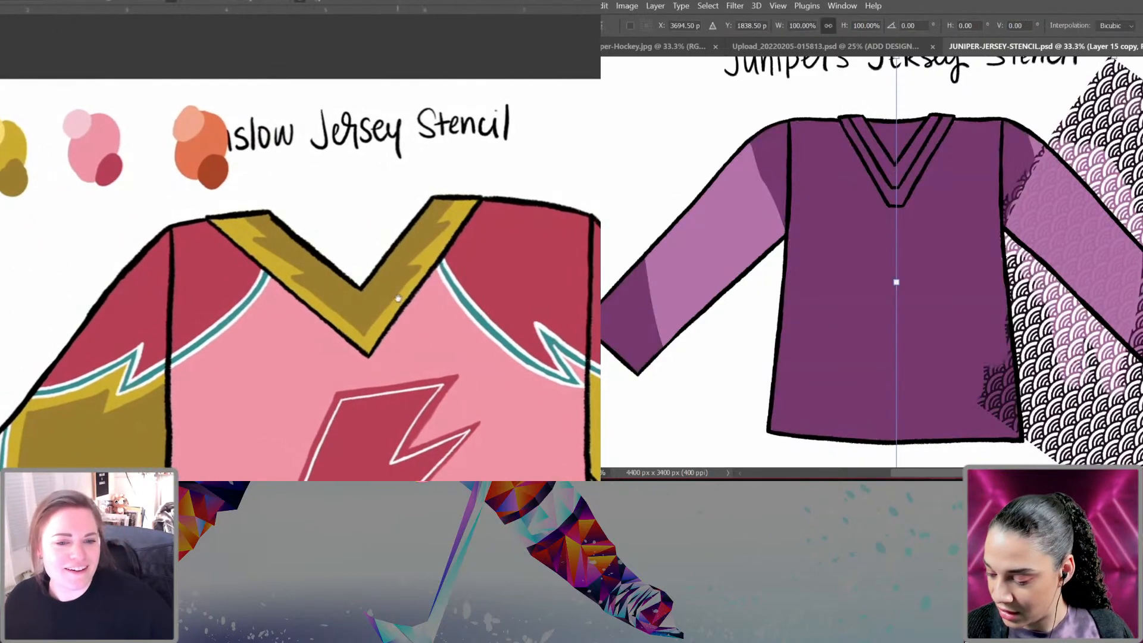
{"action": "key", "text": "Return"}
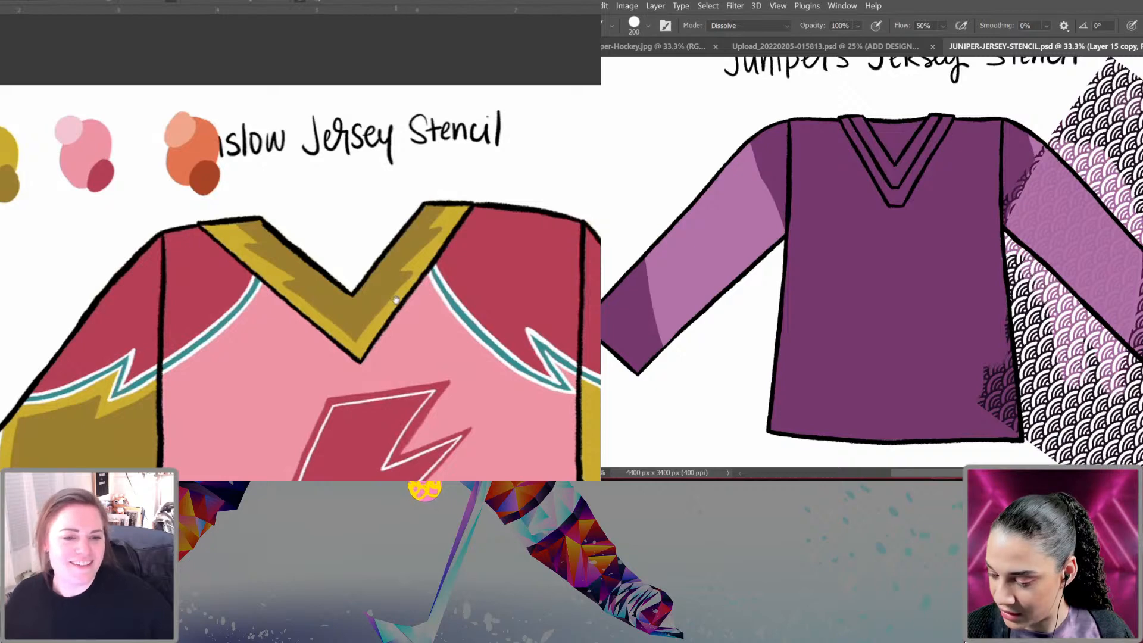
{"action": "key", "text": "ctrl+alt+g"}
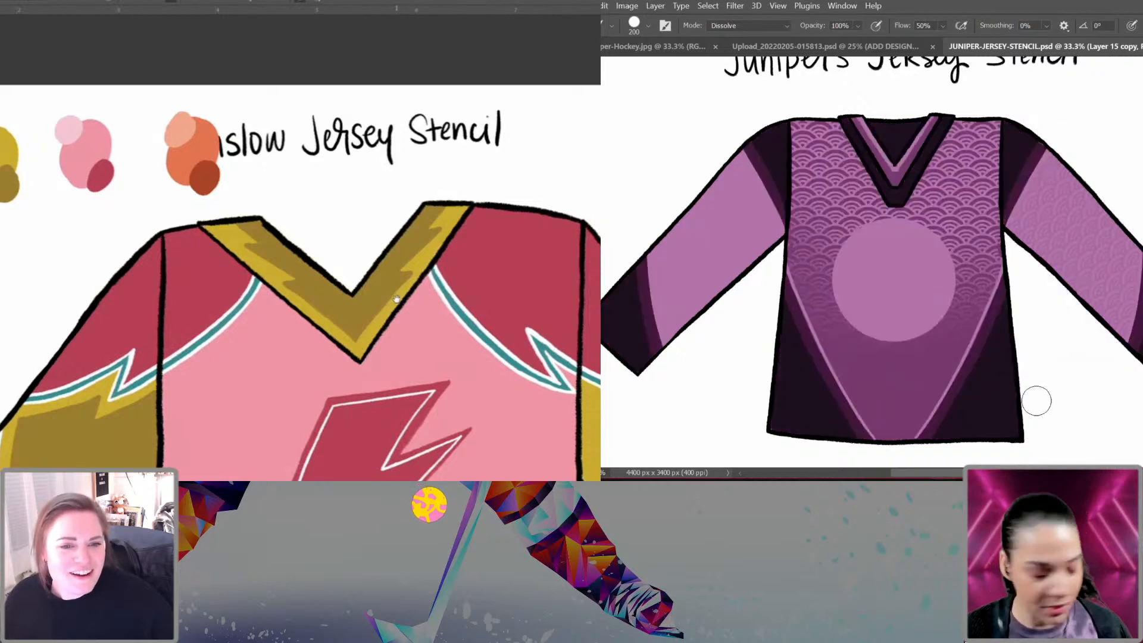
Step: Flip the duplicated wave pattern horizontally and move it onto the purple jersey's left sleeve
{"action": "key", "text": "ctrl+t"}
{"action": "right_click", "coordinate": [1081, 261]}
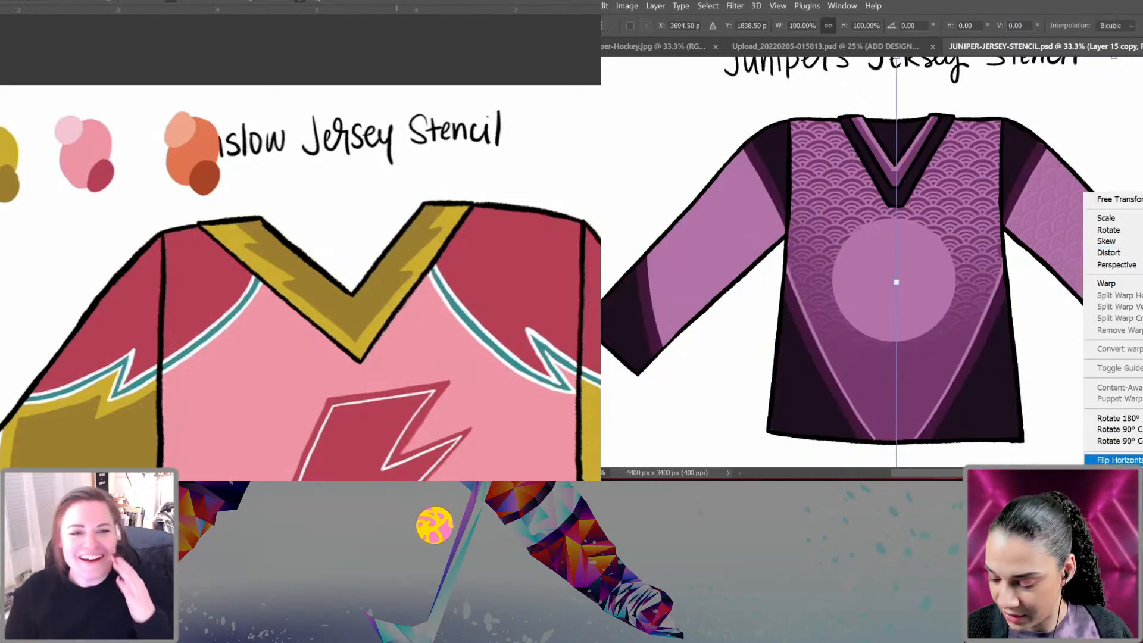
{"action": "left_click", "coordinate": [1119, 460]}
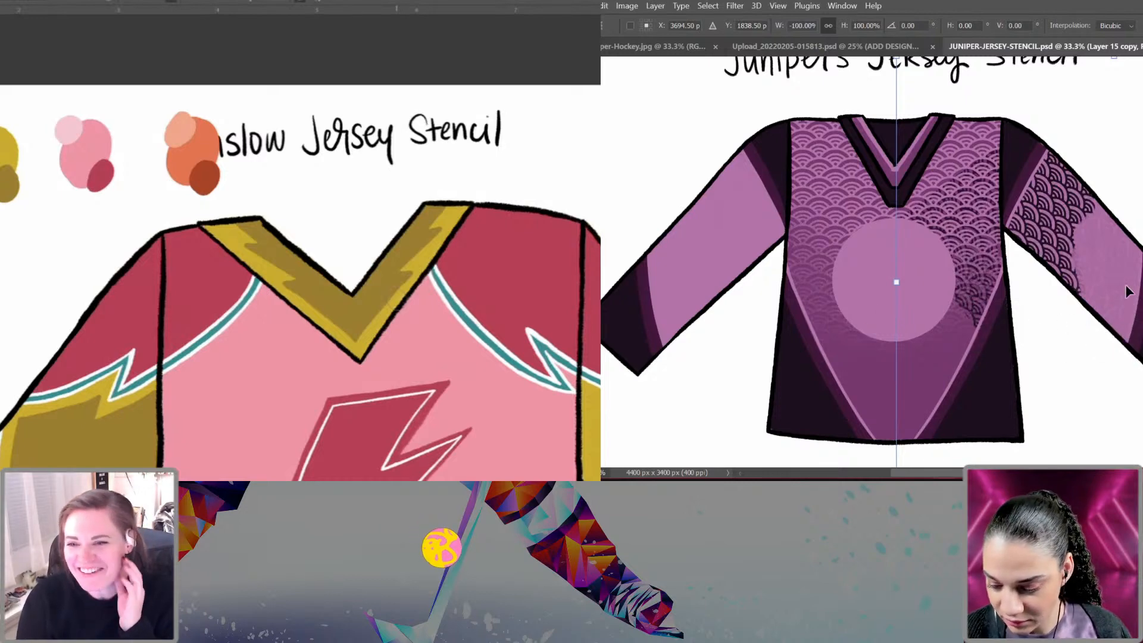
{"action": "left_click_drag", "start_coordinate": [1119, 257], "coordinate": [680, 240]}
{"action": "key", "text": "Return"}
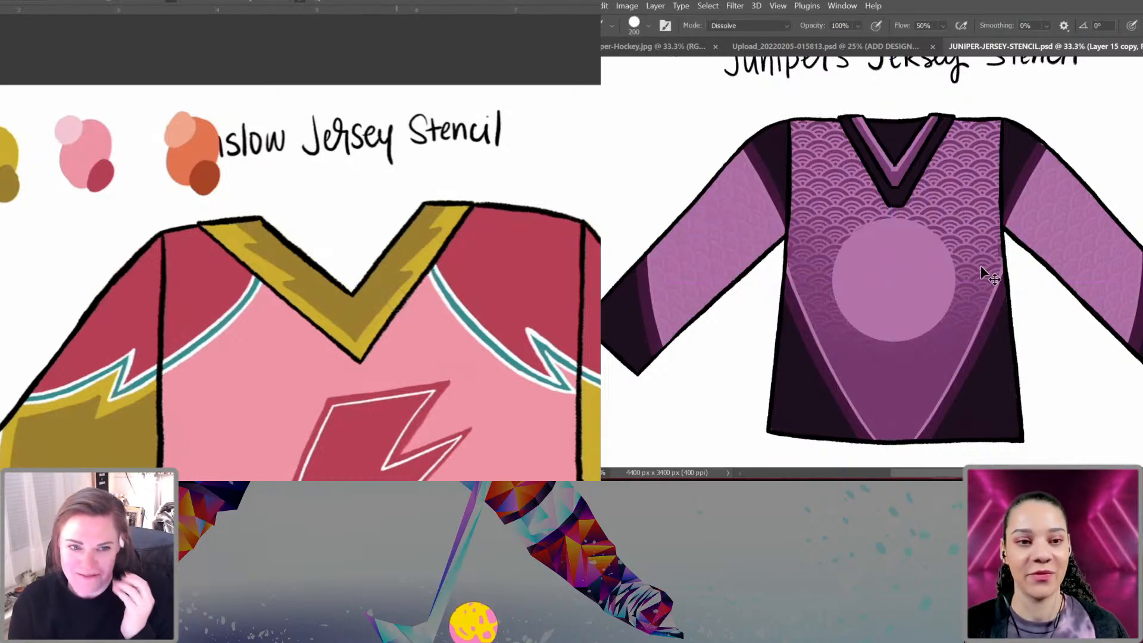
Step: Hide the light purple circle in the middle of the purple jersey's torso
{"action": "key", "text": "ctrl+minus"}
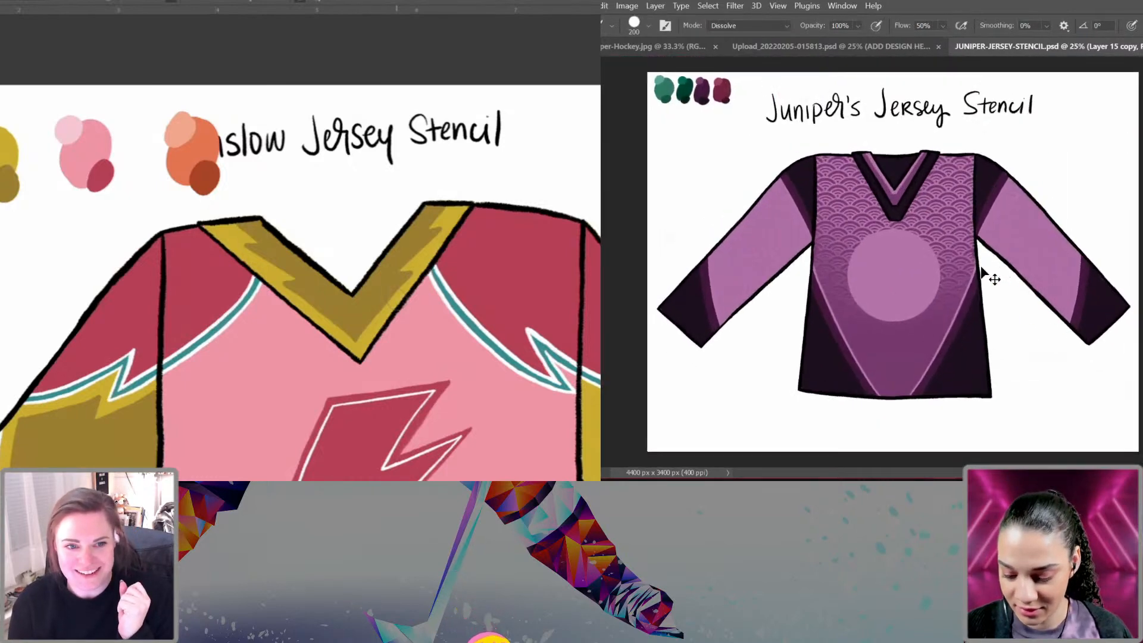
{"action": "key", "text": "ctrl+plus"}
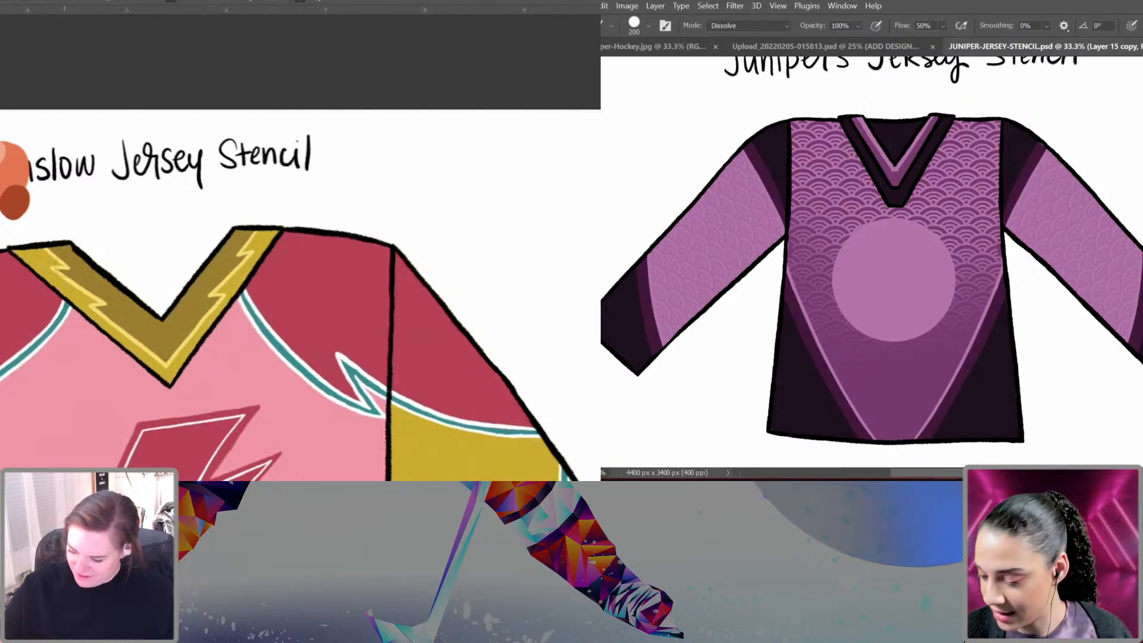
{"action": "key", "text": "ctrl+z"}
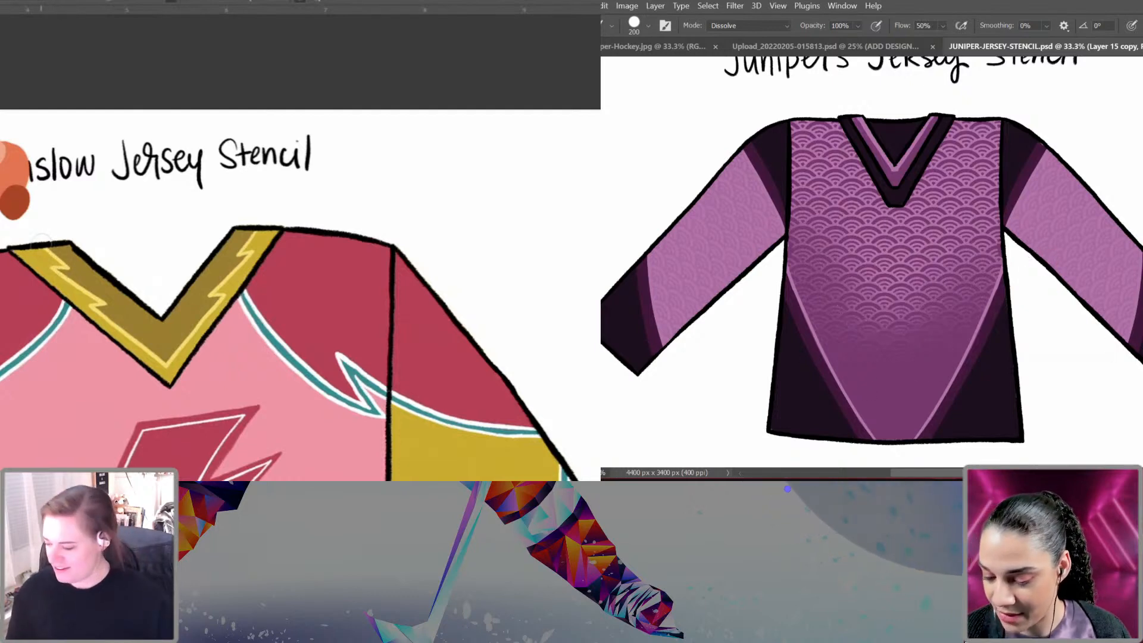
Step: Paint thin light gold accent lines below the white lightning border in the gold lower section of the pink and gold jersey
{"action": "key", "text": "ctrl+minus"}
{"action": "key", "text": "ctrl+minus"}
{"action": "key", "text": "ctrl+minus"}
{"action": "key", "text": "ctrl+minus"}
{"action": "key", "text": "ctrl+minus"}
{"action": "key", "text": "ctrl+plus"}
{"action": "key", "text": "ctrl+plus"}
{"action": "key", "text": "ctrl+plus"}
{"action": "key", "text": "ctrl+plus"}
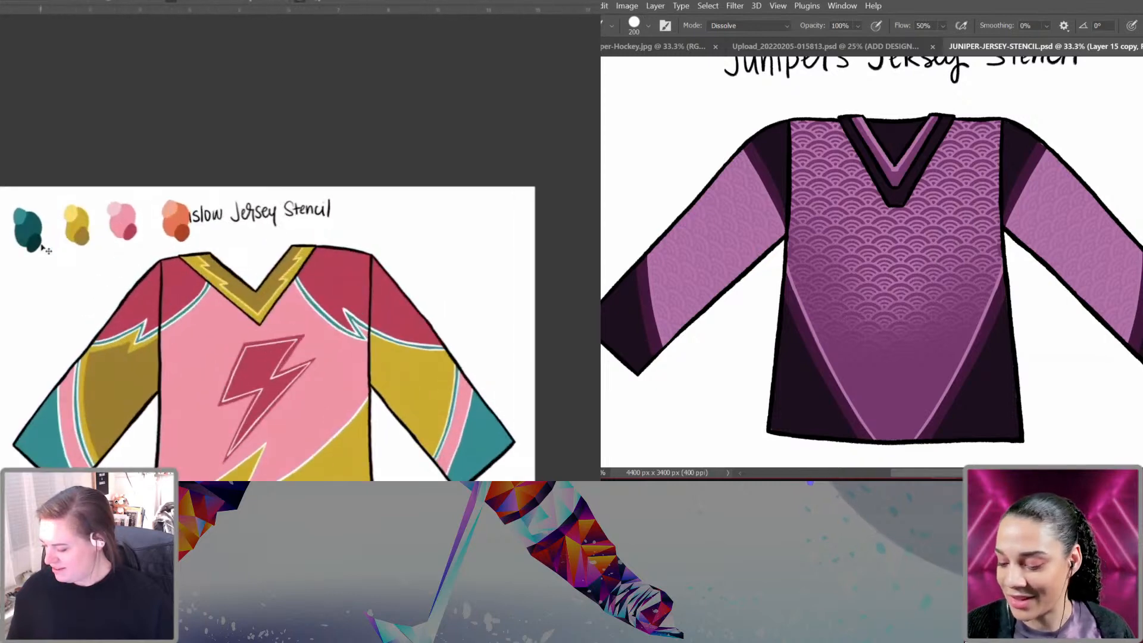
{"action": "left_click_drag", "start_coordinate": [302, 347], "coordinate": [290, 225]}
{"action": "left_click_drag", "start_coordinate": [290, 394], "coordinate": [280, 272]}
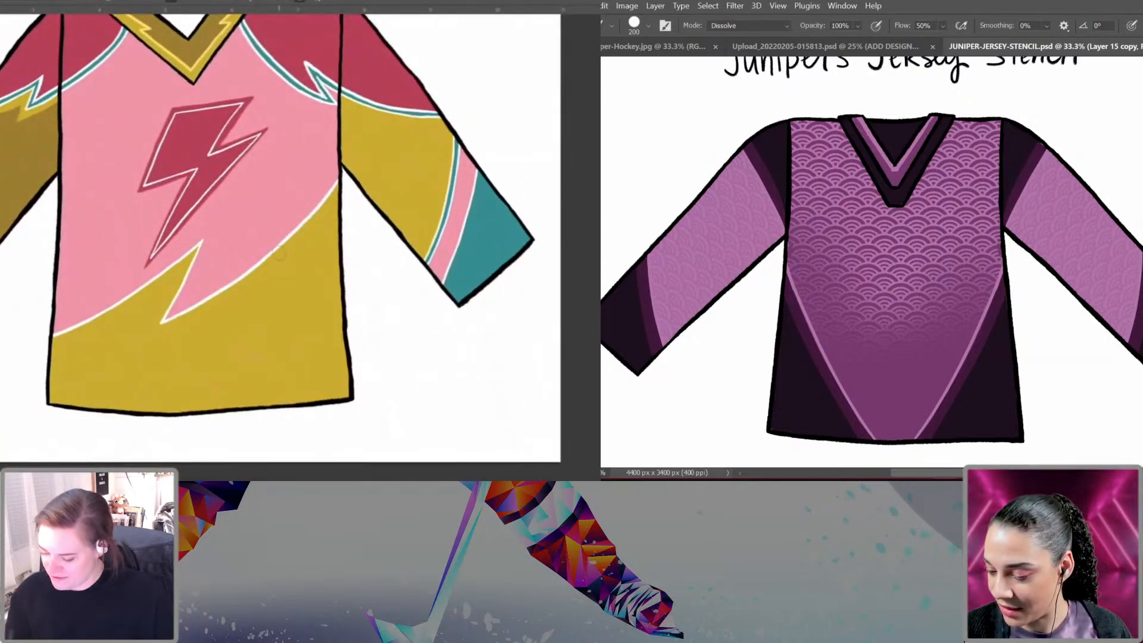
{"action": "left_click_drag", "start_coordinate": [46, 357], "coordinate": [122, 316]}
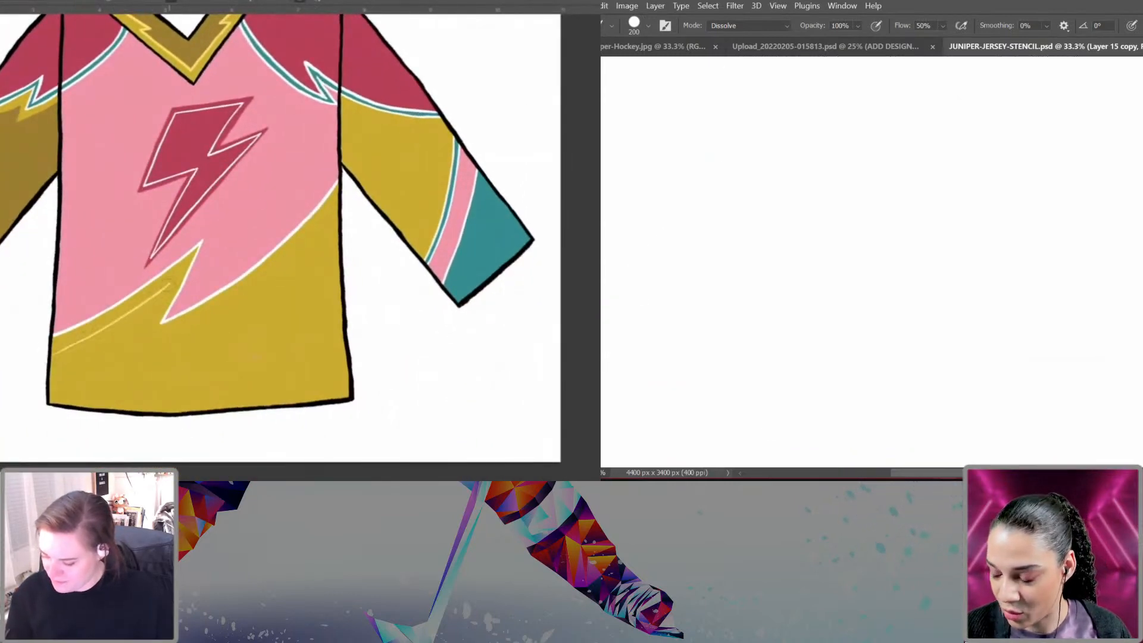
{"action": "left_click_drag", "start_coordinate": [170, 285], "coordinate": [88, 405]}
{"action": "left_click_drag", "start_coordinate": [182, 360], "coordinate": [74, 367]}
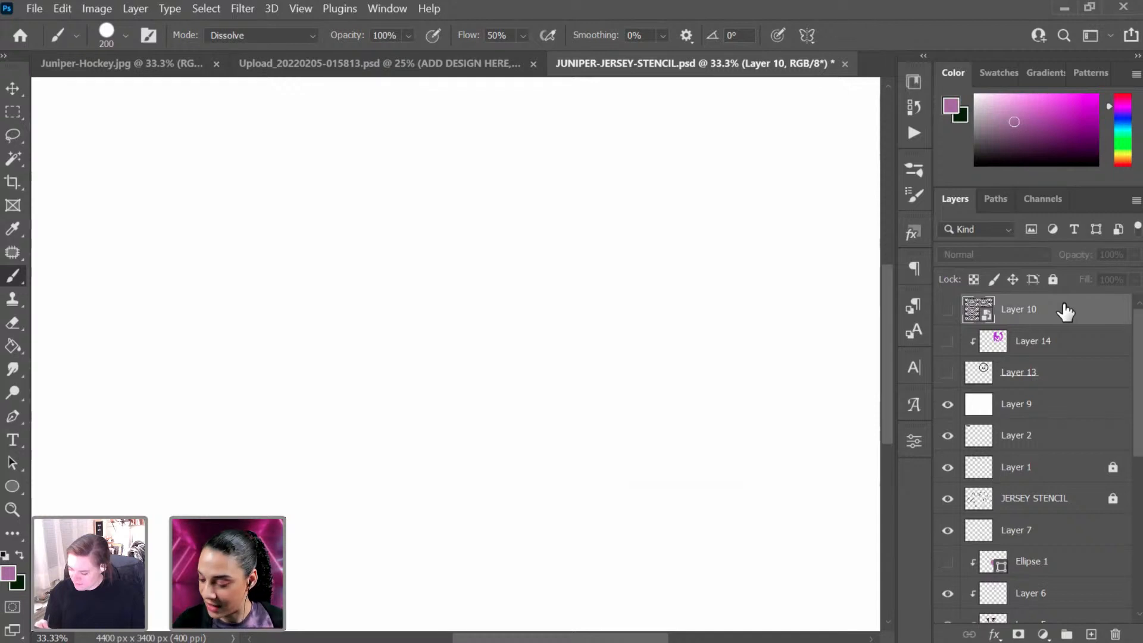
Step: Add a new empty layer above Layer 10 and move Layer 2 with the colour swatches above the white Layer 9
{"action": "key", "text": "ctrl+shift+alt+n"}
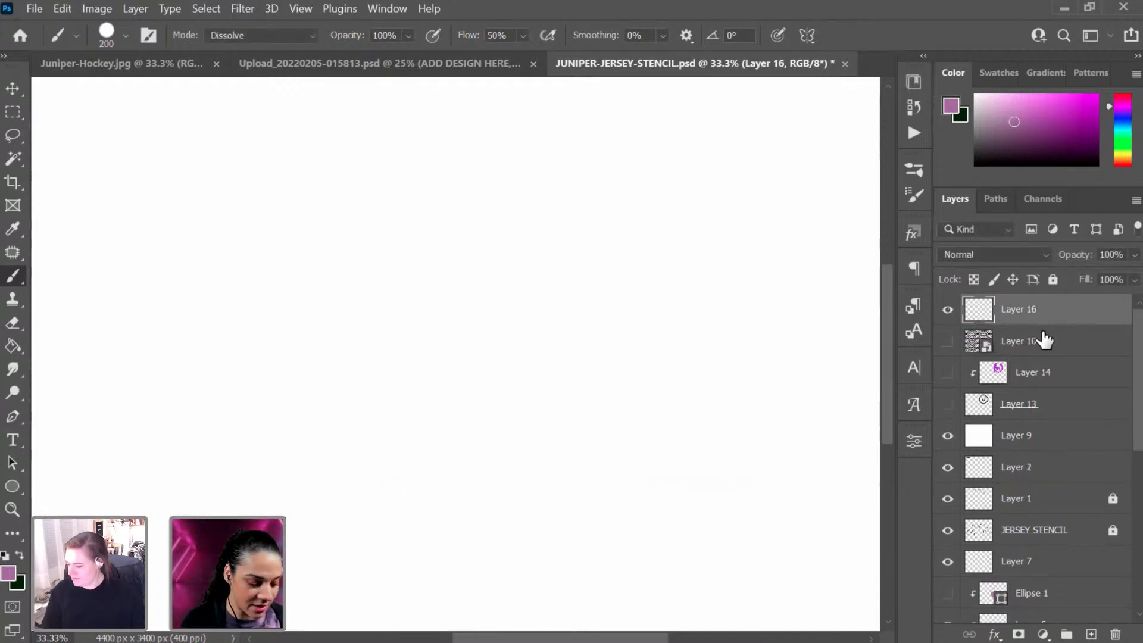
{"action": "key", "text": "ctrl+minus"}
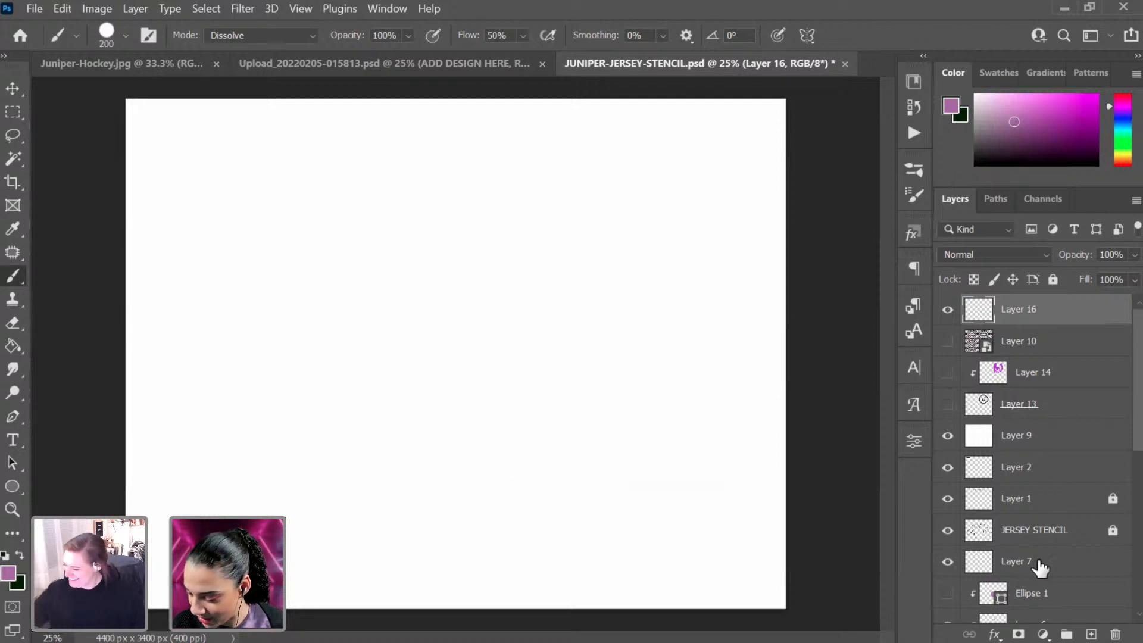
{"action": "left_click_drag", "start_coordinate": [1136, 421], "coordinate": [1130, 590]}
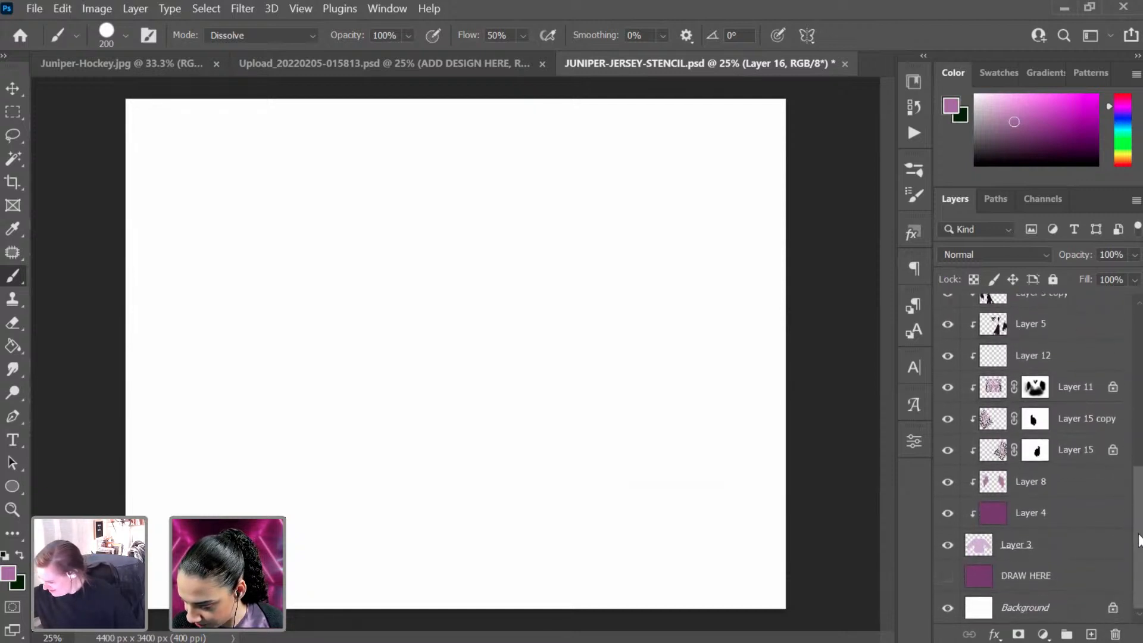
{"action": "left_click_drag", "start_coordinate": [1139, 540], "coordinate": [1139, 442]}
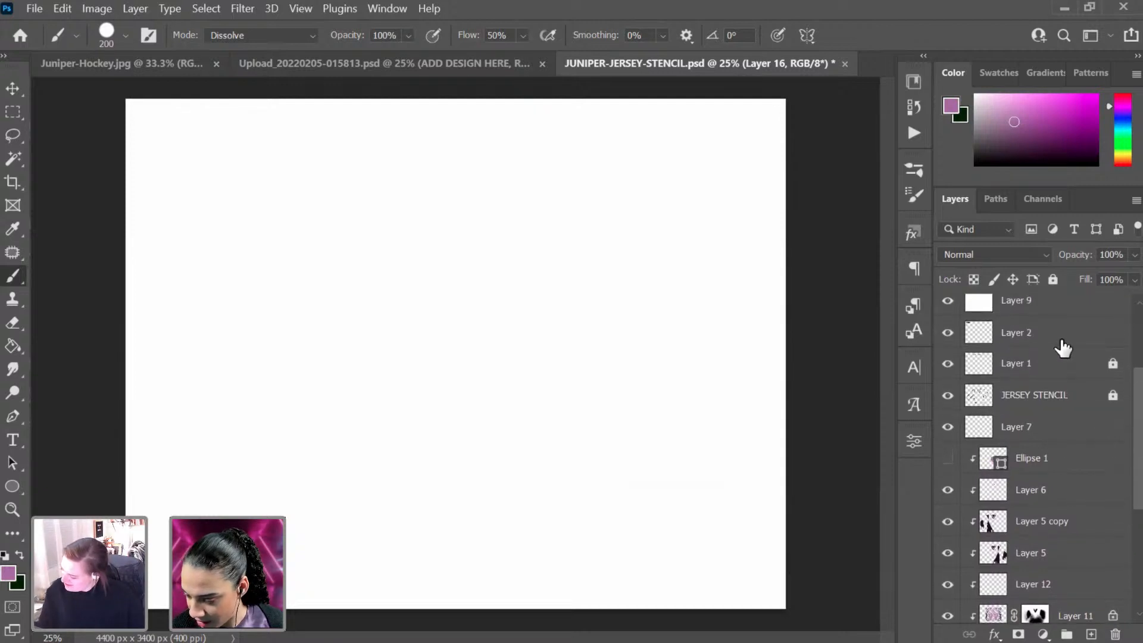
{"action": "scroll", "coordinate": [1063, 357], "scroll_direction": "up", "scroll_amount": 3}
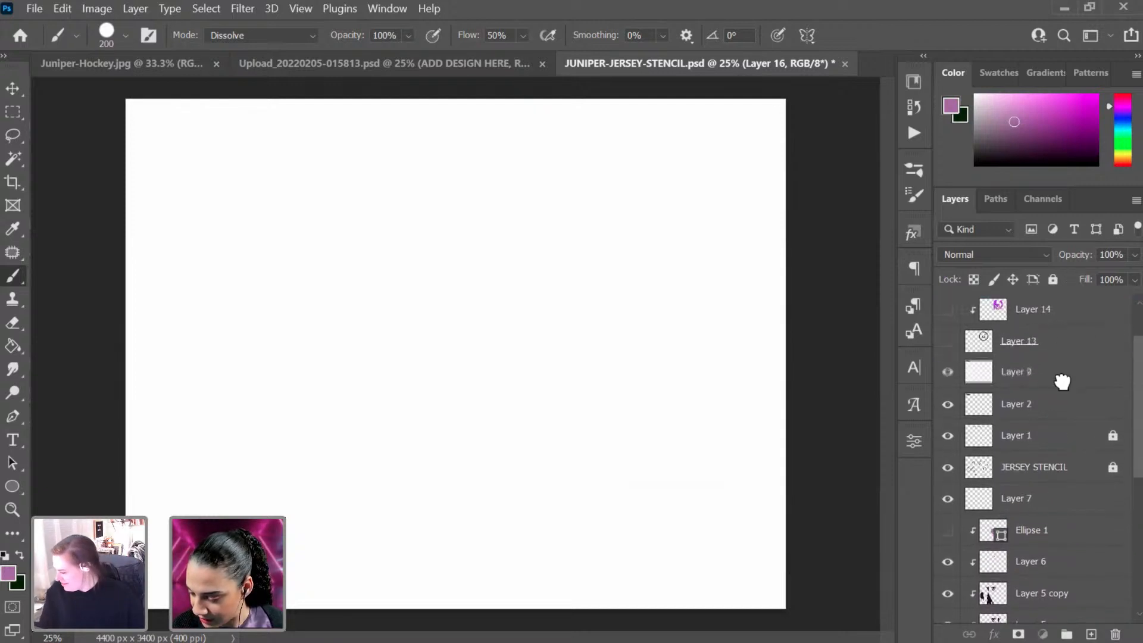
{"action": "mouse_move", "coordinate": [1063, 381]}
{"action": "left_mouse_down"}
{"action": "mouse_move", "coordinate": [1064, 364]}
{"action": "mouse_move", "coordinate": [1078, 371]}
{"action": "left_mouse_up"}
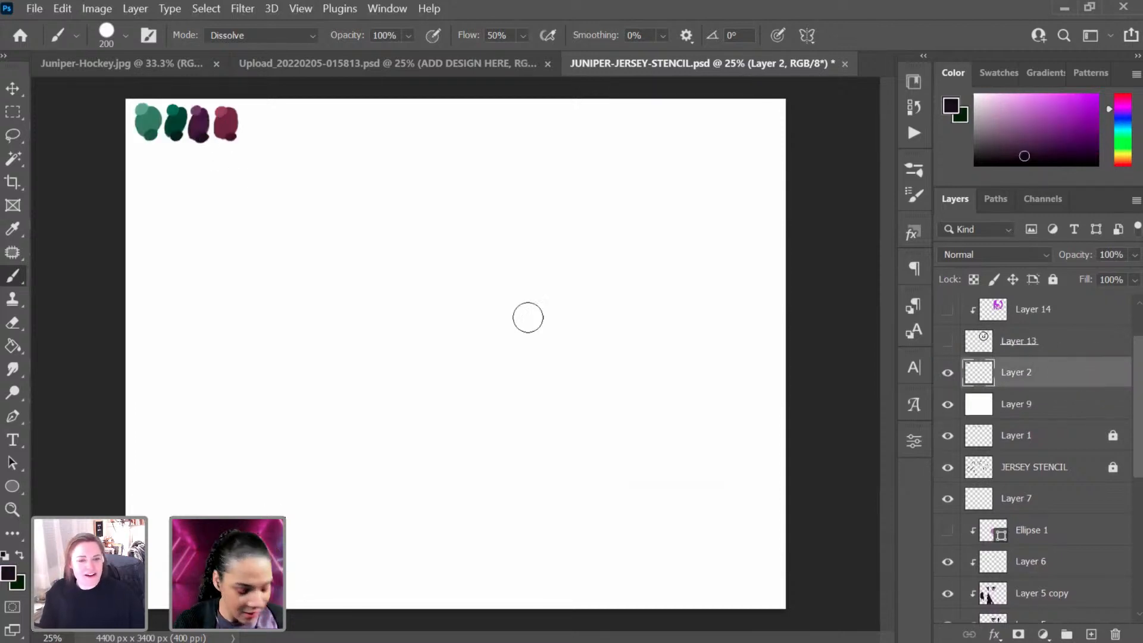
Step: Choose the lacosanostra brush from the ValsPack group, test it with a dark purple scribble and undo the scribble
{"action": "right_click", "coordinate": [528, 316]}
{"action": "right_click", "coordinate": [510, 319]}
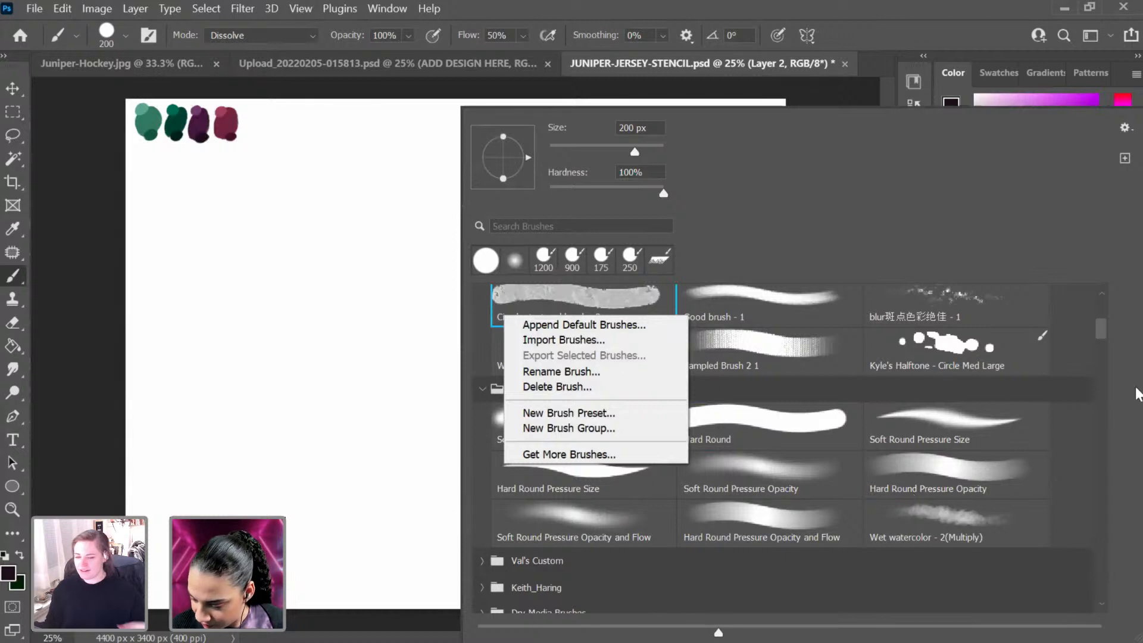
{"action": "left_click_drag", "start_coordinate": [1100, 325], "coordinate": [1102, 306]}
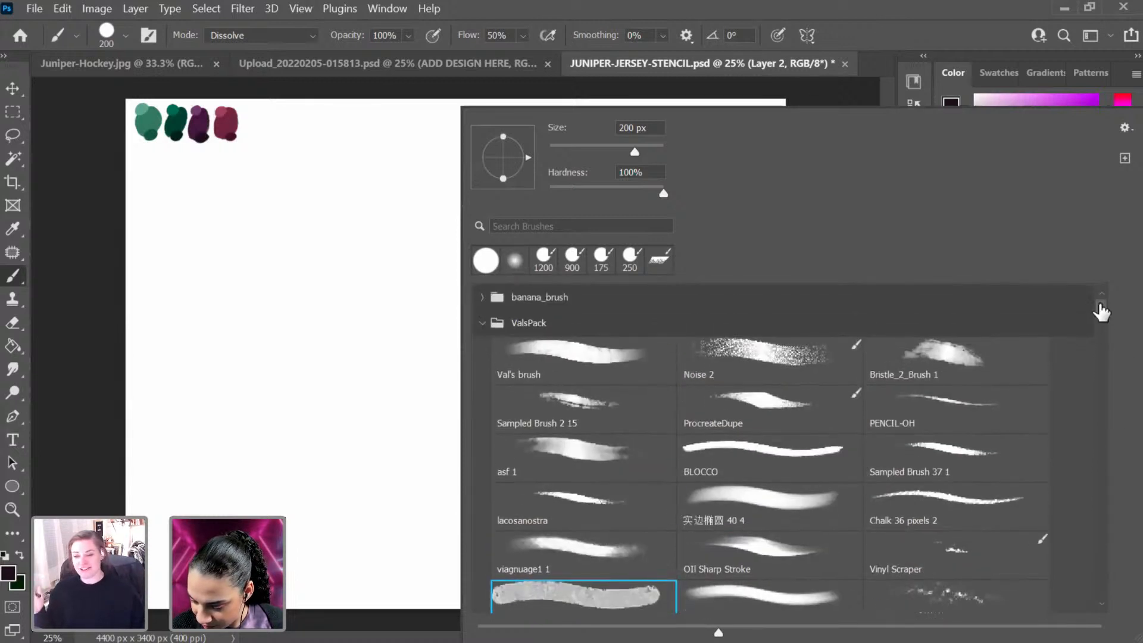
{"action": "left_click", "coordinate": [595, 513]}
{"action": "mouse_move", "coordinate": [357, 286]}
{"action": "left_mouse_down"}
{"action": "mouse_move", "coordinate": [373, 411]}
{"action": "mouse_move", "coordinate": [479, 337]}
{"action": "mouse_move", "coordinate": [672, 467]}
{"action": "left_mouse_up"}
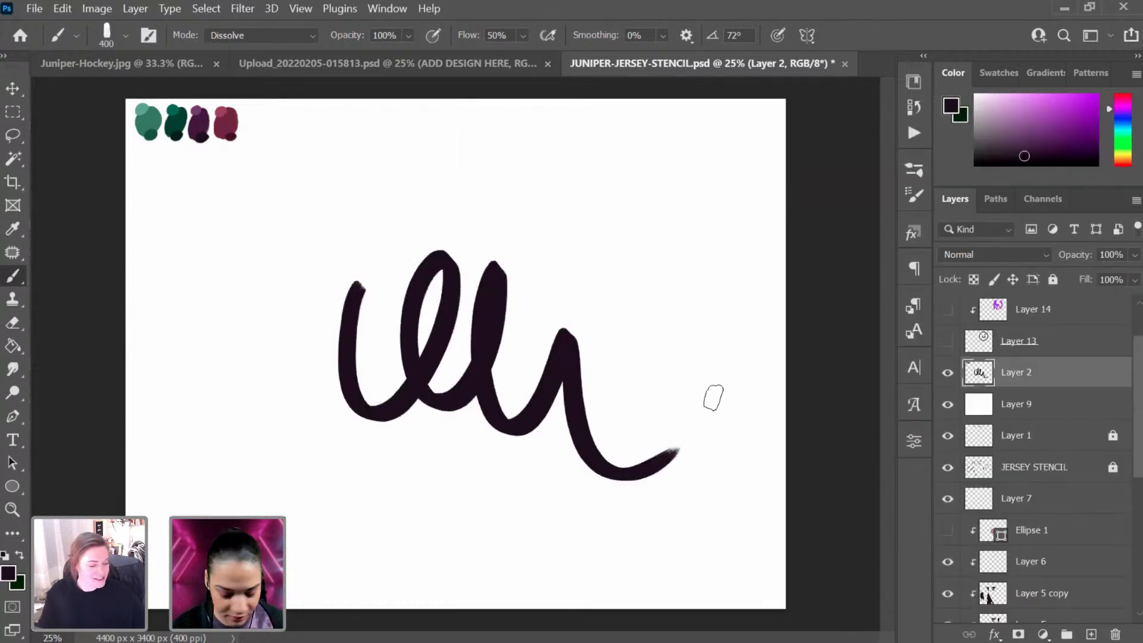
{"action": "key", "text": "ctrl+z"}
{"action": "key", "text": "ctrl+plus"}
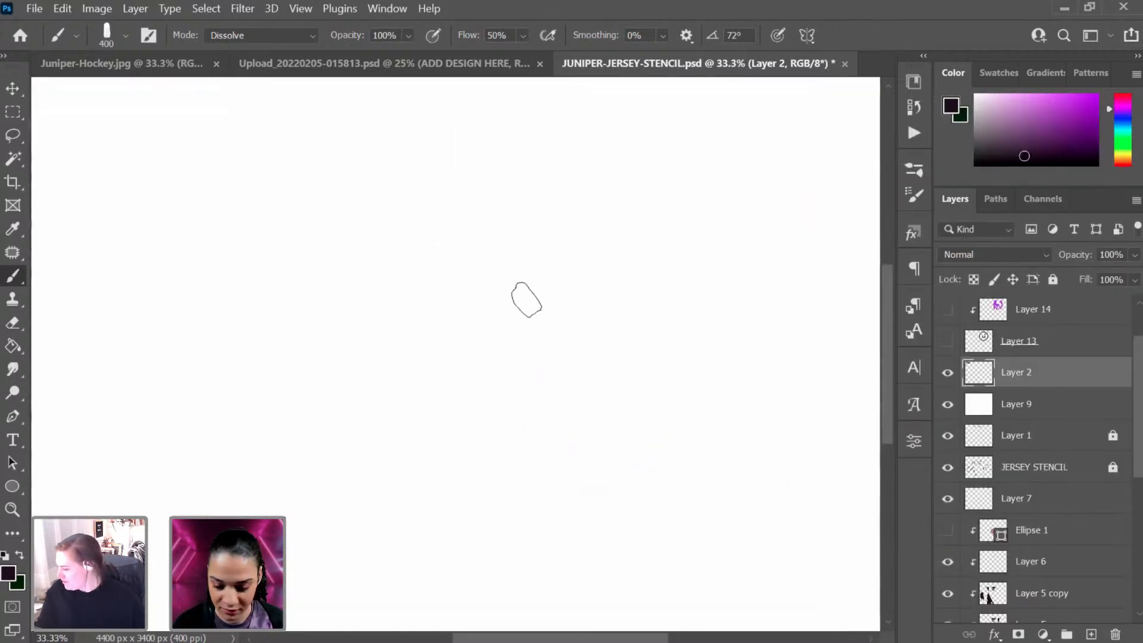
Step: Outline a wide dark purple oval on Layer 2 with a 175 px brush and fill its inside with a larger brush
{"action": "key", "text": "bracketleft"}
{"action": "key", "text": "bracketleft"}
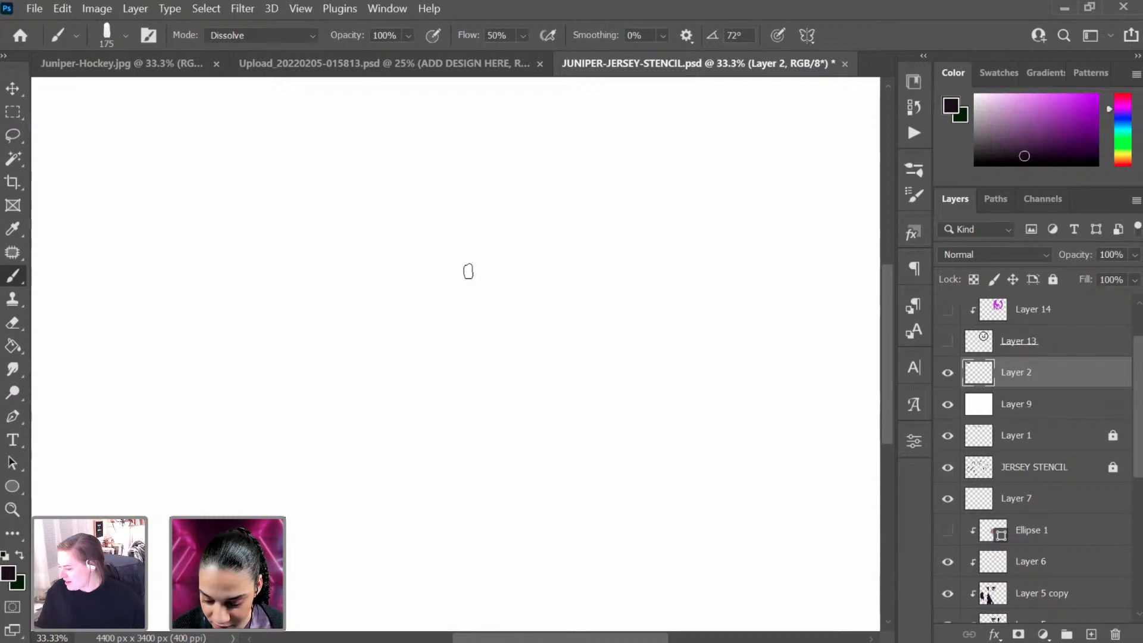
{"action": "mouse_move", "coordinate": [521, 234]}
{"action": "left_mouse_down"}
{"action": "mouse_move", "coordinate": [416, 212]}
{"action": "mouse_move", "coordinate": [546, 242]}
{"action": "mouse_move", "coordinate": [396, 281]}
{"action": "left_mouse_up"}
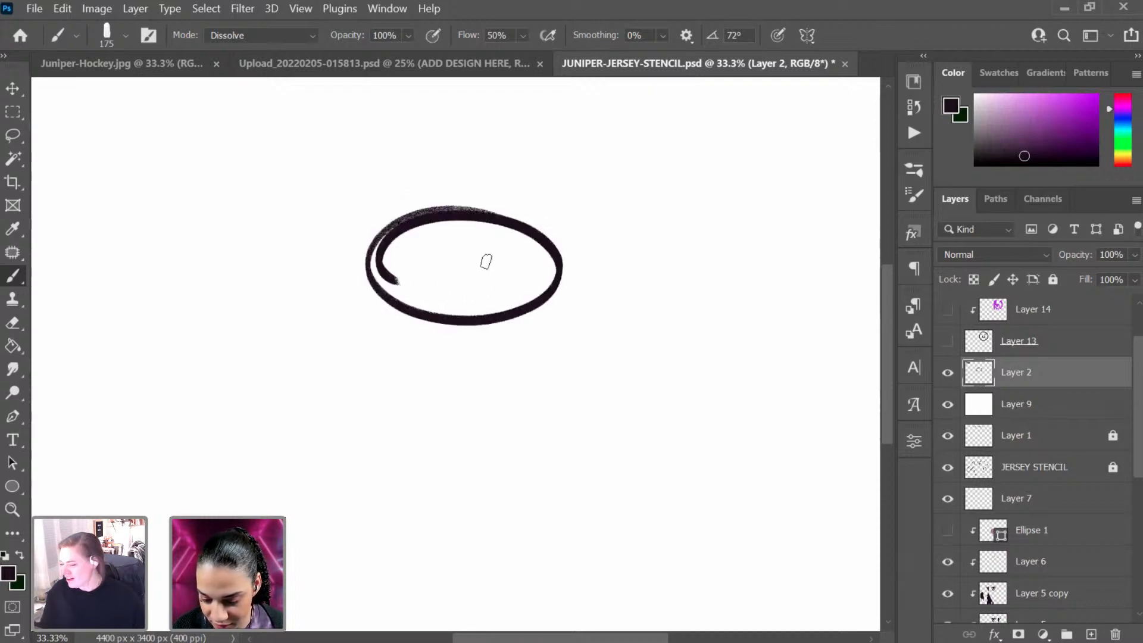
{"action": "key", "text": "bracketright"}
{"action": "key", "text": "bracketright"}
{"action": "key", "text": "bracketright"}
{"action": "key", "text": "bracketright"}
{"action": "key", "text": "bracketright"}
{"action": "mouse_move", "coordinate": [480, 242]}
{"action": "left_mouse_down"}
{"action": "mouse_move", "coordinate": [397, 252]}
{"action": "mouse_move", "coordinate": [476, 248]}
{"action": "mouse_move", "coordinate": [460, 230]}
{"action": "mouse_move", "coordinate": [505, 250]}
{"action": "left_mouse_up"}
Step: Fill the remaining gaps and build up the oval's upper and side edges with a 250 px brush
{"action": "key", "text": "bracketleft"}
{"action": "key", "text": "bracketleft"}
{"action": "key", "text": "bracketleft"}
{"action": "key", "text": "bracketleft"}
{"action": "mouse_move", "coordinate": [450, 216]}
{"action": "left_mouse_down"}
{"action": "mouse_move", "coordinate": [387, 276]}
{"action": "mouse_move", "coordinate": [423, 221]}
{"action": "mouse_move", "coordinate": [430, 292]}
{"action": "left_mouse_up"}
{"action": "mouse_move", "coordinate": [381, 245]}
{"action": "left_mouse_down"}
{"action": "mouse_move", "coordinate": [404, 303]}
{"action": "mouse_move", "coordinate": [471, 272]}
{"action": "mouse_move", "coordinate": [443, 305]}
{"action": "mouse_move", "coordinate": [507, 257]}
{"action": "mouse_move", "coordinate": [459, 308]}
{"action": "mouse_move", "coordinate": [528, 260]}
{"action": "mouse_move", "coordinate": [528, 298]}
{"action": "mouse_move", "coordinate": [486, 244]}
{"action": "mouse_move", "coordinate": [531, 267]}
{"action": "mouse_move", "coordinate": [482, 228]}
{"action": "left_mouse_up"}
{"action": "mouse_move", "coordinate": [547, 279]}
{"action": "left_mouse_down"}
{"action": "mouse_move", "coordinate": [494, 222]}
{"action": "mouse_move", "coordinate": [546, 302]}
{"action": "mouse_move", "coordinate": [536, 232]}
{"action": "mouse_move", "coordinate": [376, 240]}
{"action": "mouse_move", "coordinate": [508, 298]}
{"action": "mouse_move", "coordinate": [400, 228]}
{"action": "mouse_move", "coordinate": [366, 257]}
{"action": "mouse_move", "coordinate": [439, 266]}
{"action": "mouse_move", "coordinate": [400, 230]}
{"action": "mouse_move", "coordinate": [366, 264]}
{"action": "mouse_move", "coordinate": [433, 269]}
{"action": "mouse_move", "coordinate": [379, 246]}
{"action": "mouse_move", "coordinate": [391, 306]}
{"action": "mouse_move", "coordinate": [568, 248]}
{"action": "left_mouse_up"}
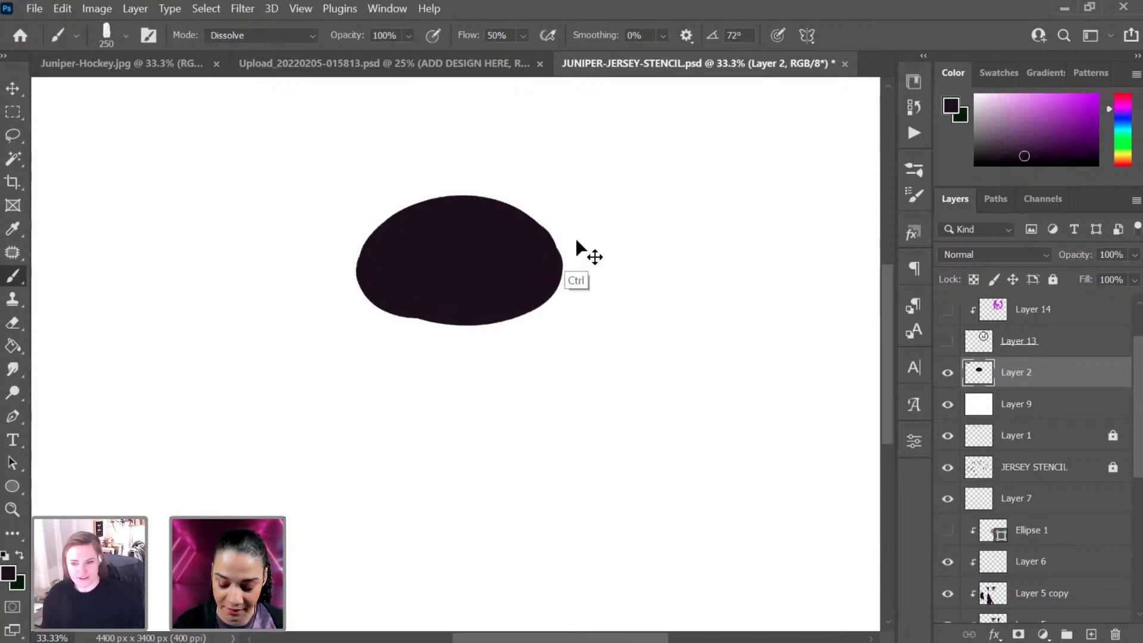
Step: Round out the oval's right and lower right edges with dark purple strokes, undoing the uneven ones
{"action": "mouse_move", "coordinate": [534, 225]}
{"action": "left_mouse_down"}
{"action": "mouse_move", "coordinate": [527, 332]}
{"action": "mouse_move", "coordinate": [554, 275]}
{"action": "mouse_move", "coordinate": [555, 294]}
{"action": "mouse_move", "coordinate": [559, 285]}
{"action": "mouse_move", "coordinate": [476, 222]}
{"action": "left_mouse_up"}
{"action": "key", "text": "ctrl+z"}
{"action": "mouse_move", "coordinate": [560, 275]}
{"action": "left_mouse_down"}
{"action": "mouse_move", "coordinate": [551, 229]}
{"action": "mouse_move", "coordinate": [531, 223]}
{"action": "left_mouse_up"}
{"action": "left_click_drag", "start_coordinate": [555, 287], "coordinate": [514, 317]}
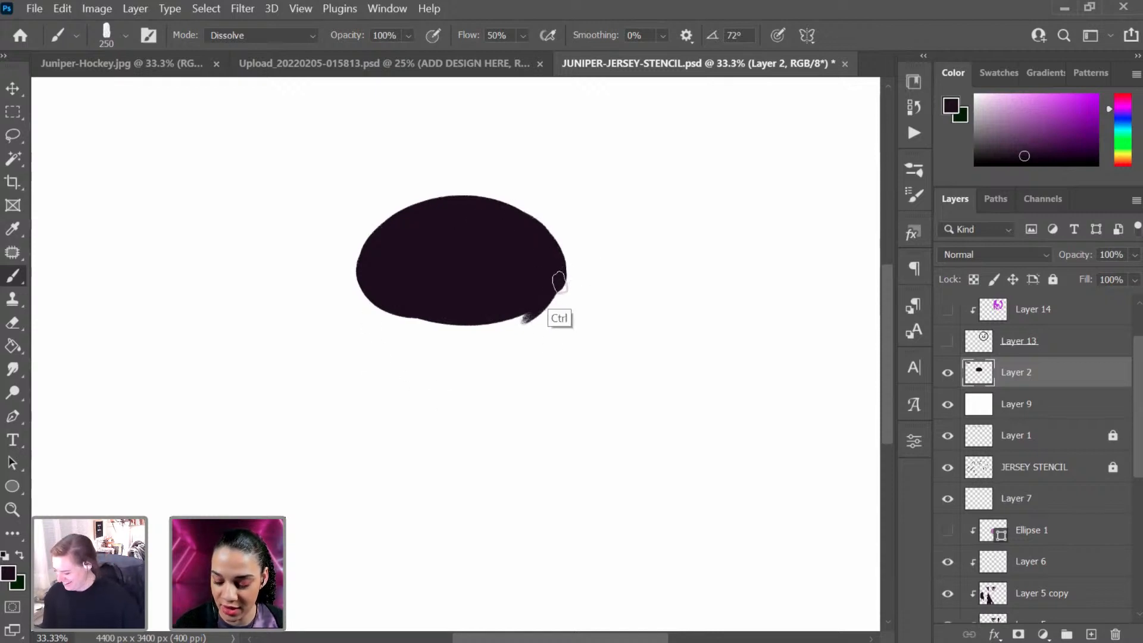
{"action": "key", "text": "ctrl+z"}
{"action": "left_click_drag", "start_coordinate": [559, 279], "coordinate": [453, 330]}
{"action": "key", "text": "ctrl+z"}
{"action": "left_click_drag", "start_coordinate": [556, 280], "coordinate": [490, 302]}
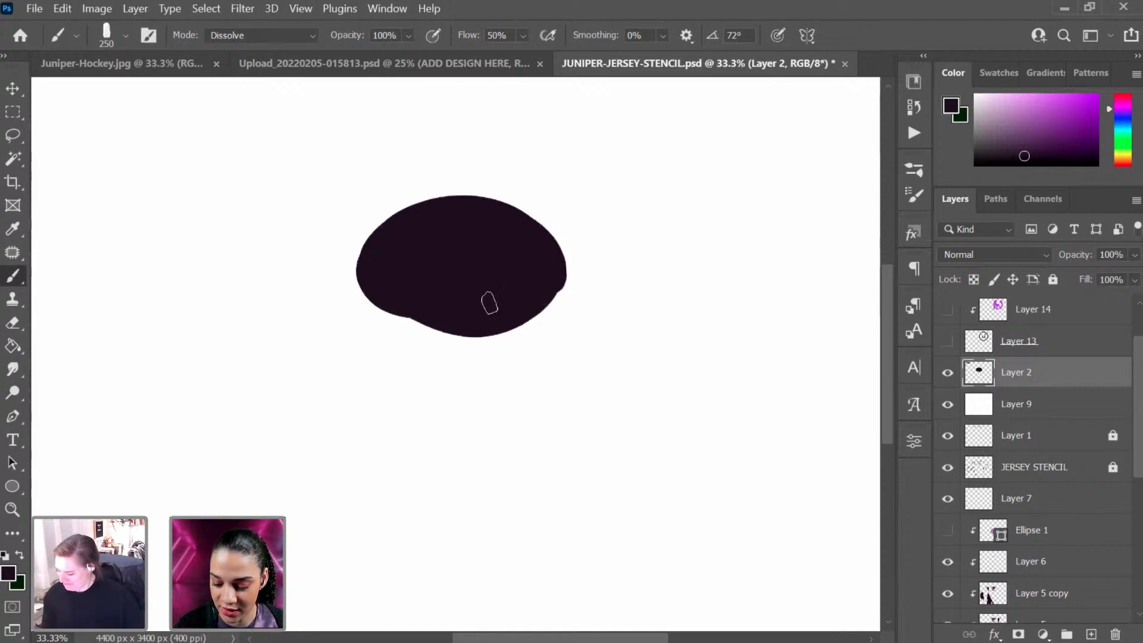
Step: Extend and smooth the oval's lower left and bottom edges with dark purple strokes
{"action": "mouse_move", "coordinate": [376, 284]}
{"action": "left_mouse_down"}
{"action": "mouse_move", "coordinate": [387, 309]}
{"action": "mouse_move", "coordinate": [488, 303]}
{"action": "left_mouse_up"}
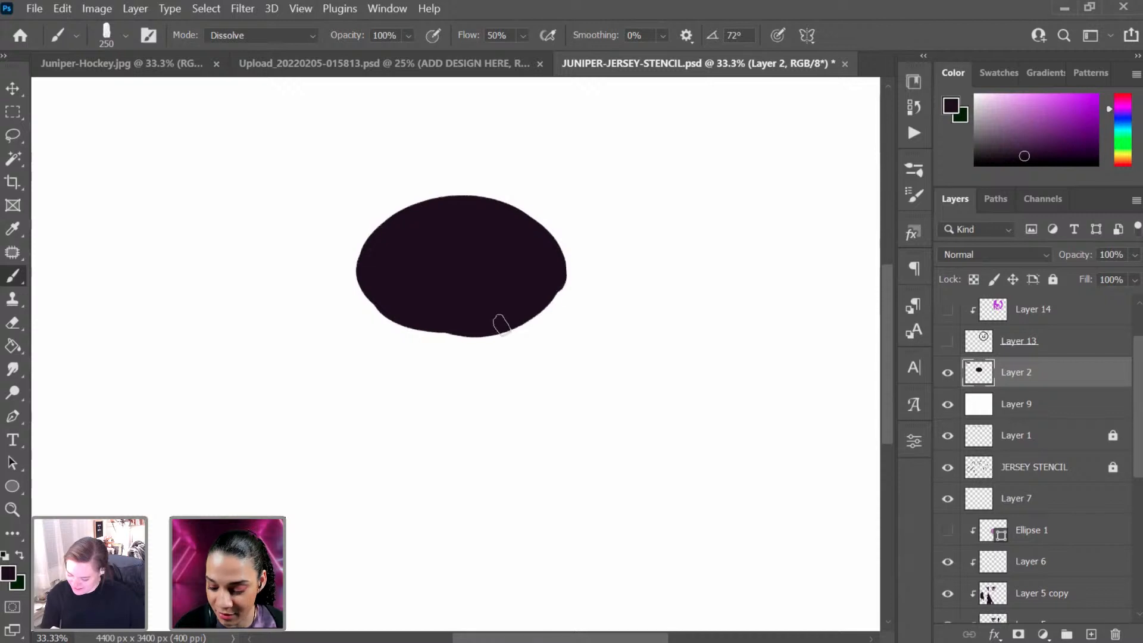
{"action": "mouse_move", "coordinate": [500, 324]}
{"action": "left_mouse_down"}
{"action": "mouse_move", "coordinate": [500, 300]}
{"action": "mouse_move", "coordinate": [529, 326]}
{"action": "mouse_move", "coordinate": [556, 276]}
{"action": "mouse_move", "coordinate": [486, 328]}
{"action": "mouse_move", "coordinate": [553, 292]}
{"action": "mouse_move", "coordinate": [504, 325]}
{"action": "mouse_move", "coordinate": [405, 306]}
{"action": "mouse_move", "coordinate": [367, 279]}
{"action": "mouse_move", "coordinate": [514, 312]}
{"action": "mouse_move", "coordinate": [447, 311]}
{"action": "left_mouse_up"}
{"action": "left_click_drag", "start_coordinate": [362, 283], "coordinate": [480, 317]}
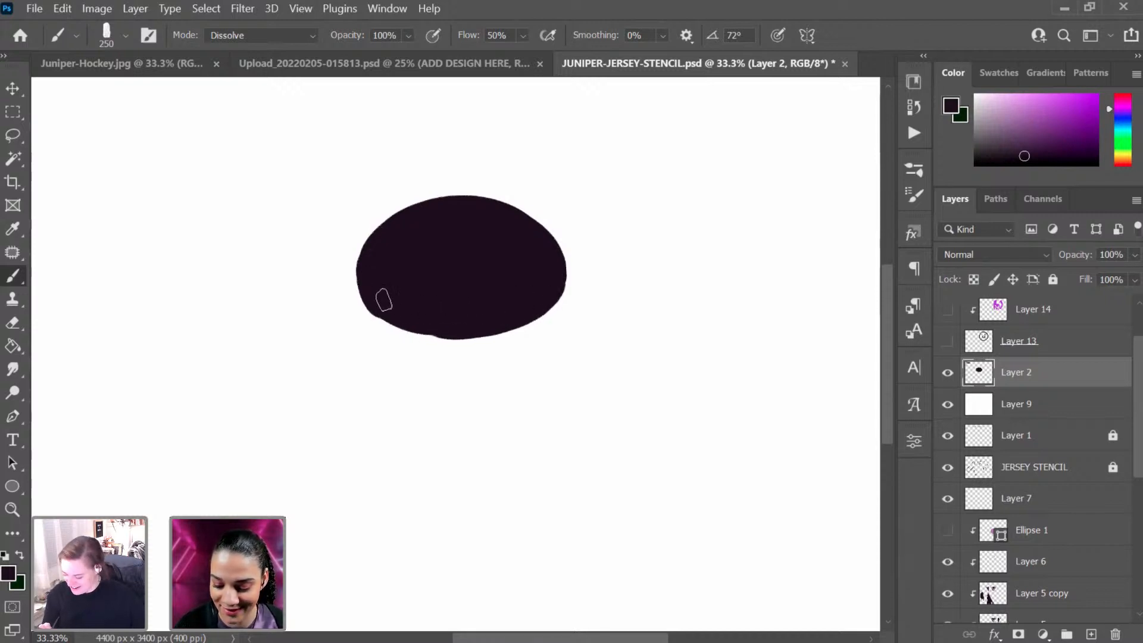
{"action": "left_click_drag", "start_coordinate": [384, 300], "coordinate": [485, 322]}
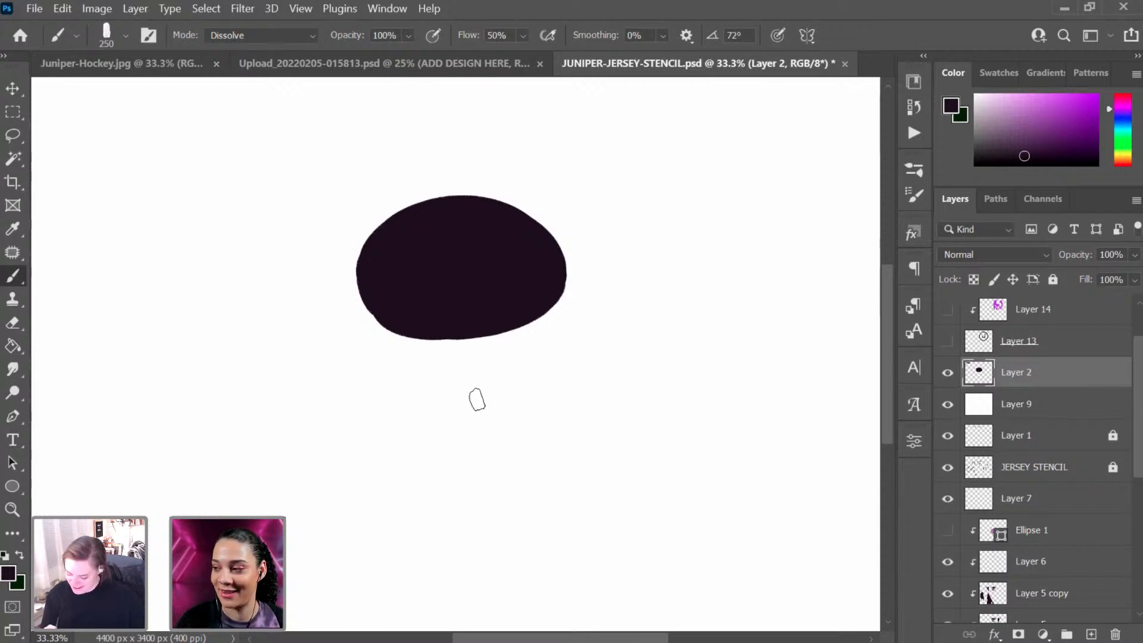
Step: Try thick curved strokes hanging down from the oval's lower left edge with a larger brush, and undo them
{"action": "key", "text": "bracketright"}
{"action": "key", "text": "bracketright"}
{"action": "key", "text": "bracketright"}
{"action": "key", "text": "bracketright"}
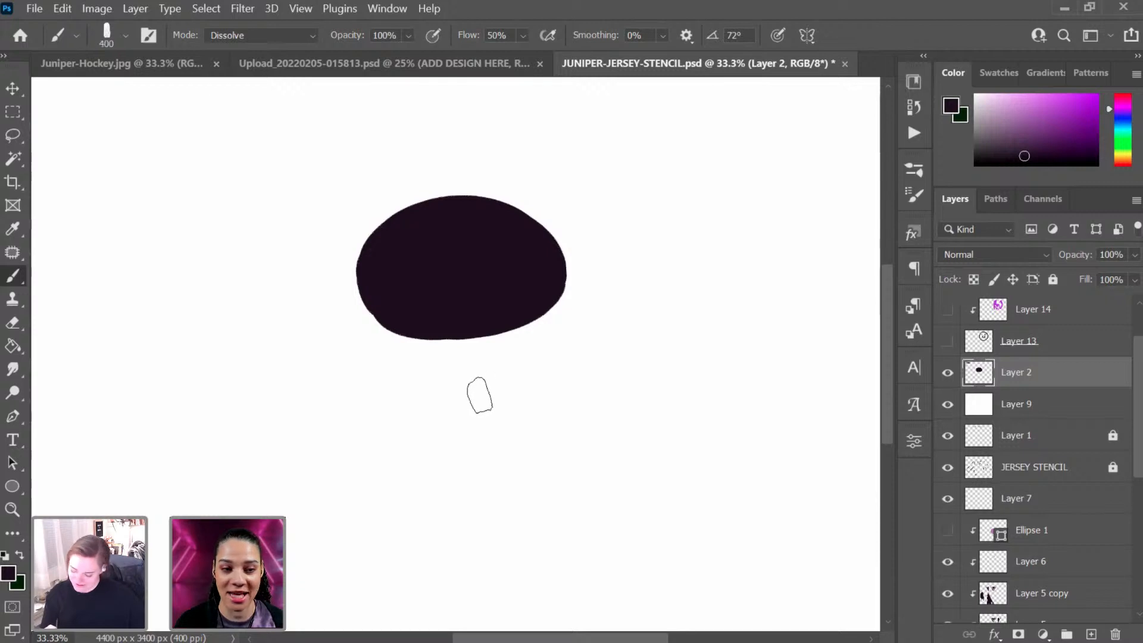
{"action": "left_click_drag", "start_coordinate": [384, 287], "coordinate": [342, 455]}
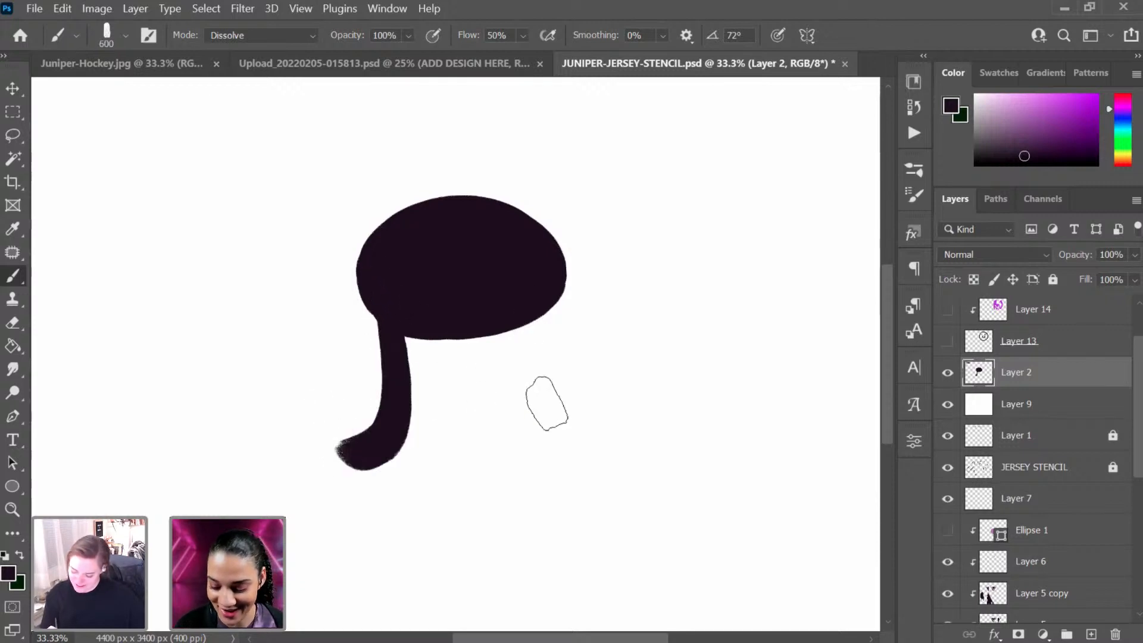
{"action": "key", "text": "ctrl+z"}
{"action": "left_click_drag", "start_coordinate": [388, 292], "coordinate": [482, 387]}
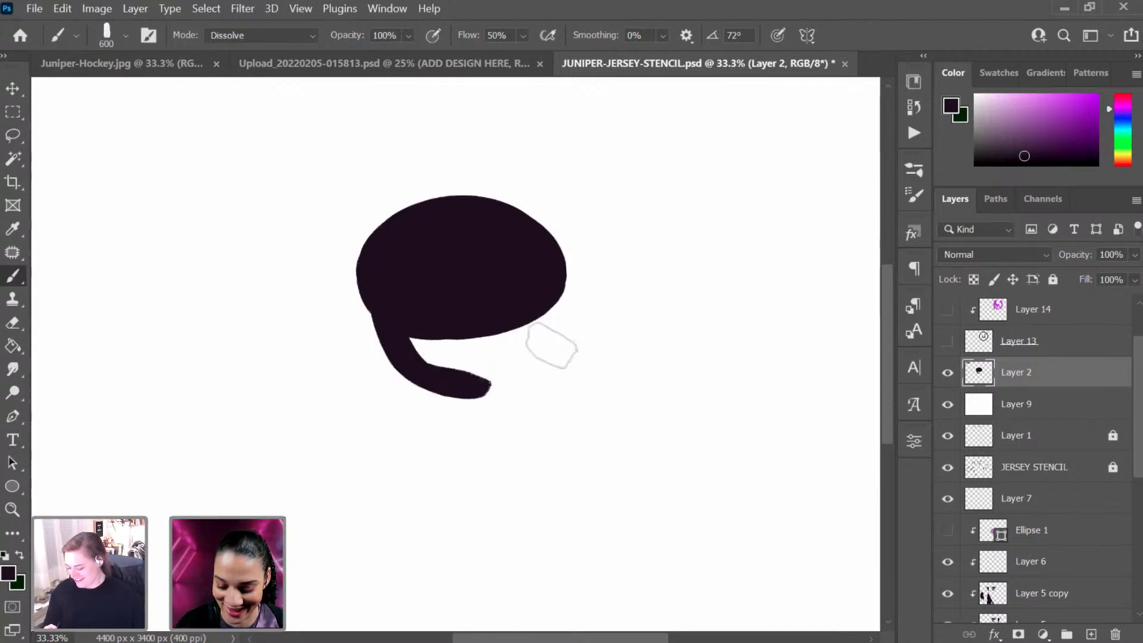
{"action": "key", "text": "ctrl+z"}
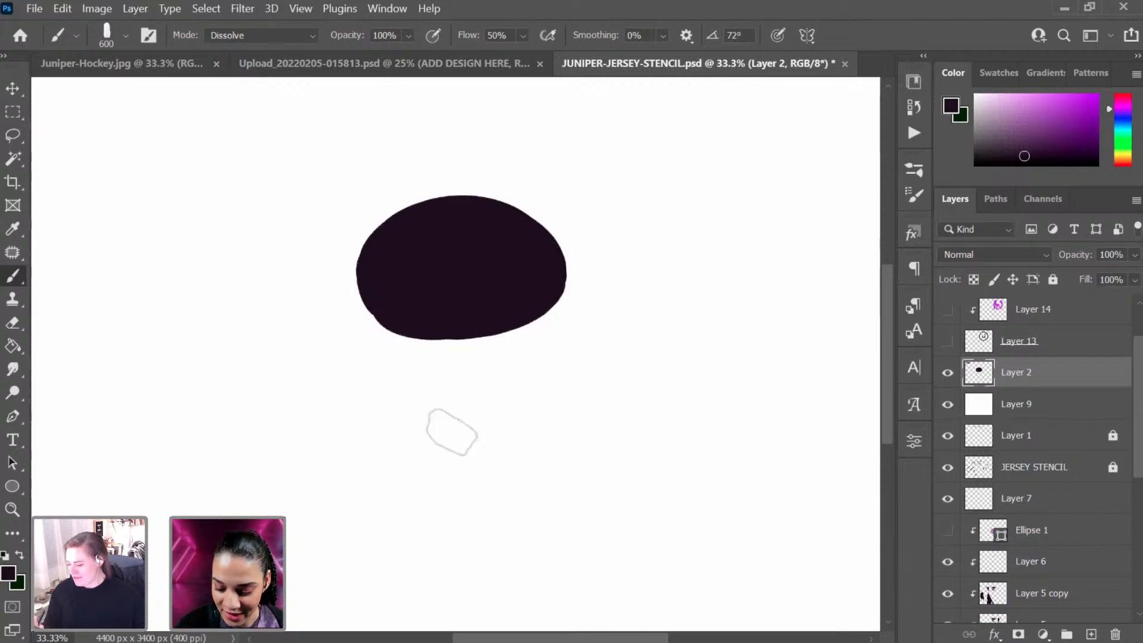
Step: Try small hooked strokes below the oval with a 200 px brush, and undo them
{"action": "key", "text": "bracketleft"}
{"action": "key", "text": "bracketleft"}
{"action": "key", "text": "bracketleft"}
{"action": "key", "text": "bracketleft"}
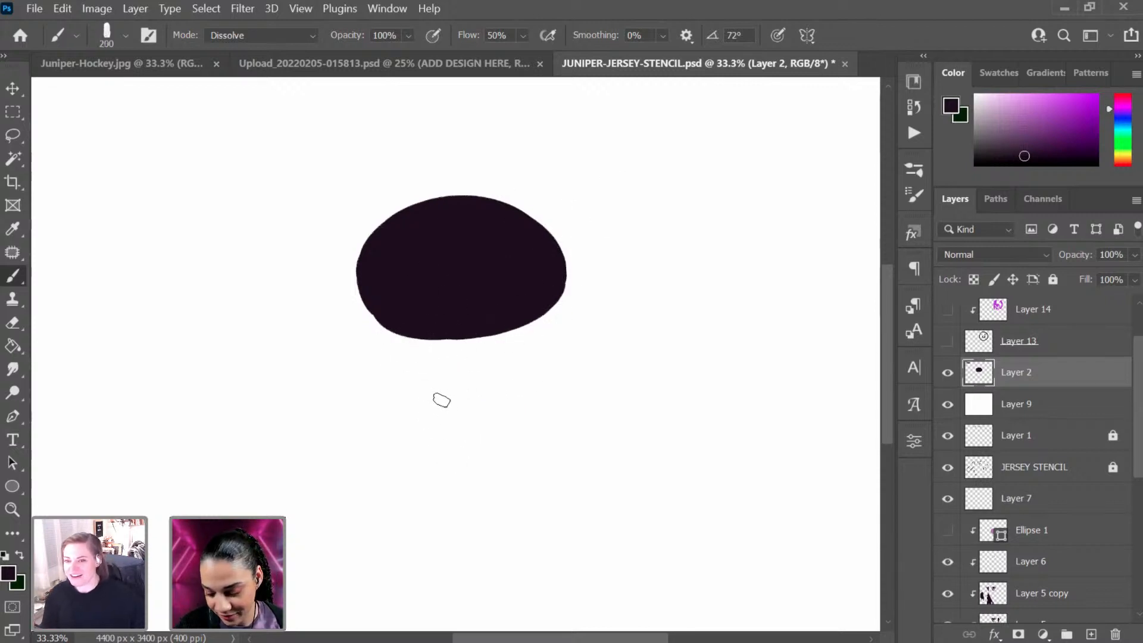
{"action": "left_click_drag", "start_coordinate": [439, 404], "coordinate": [470, 436]}
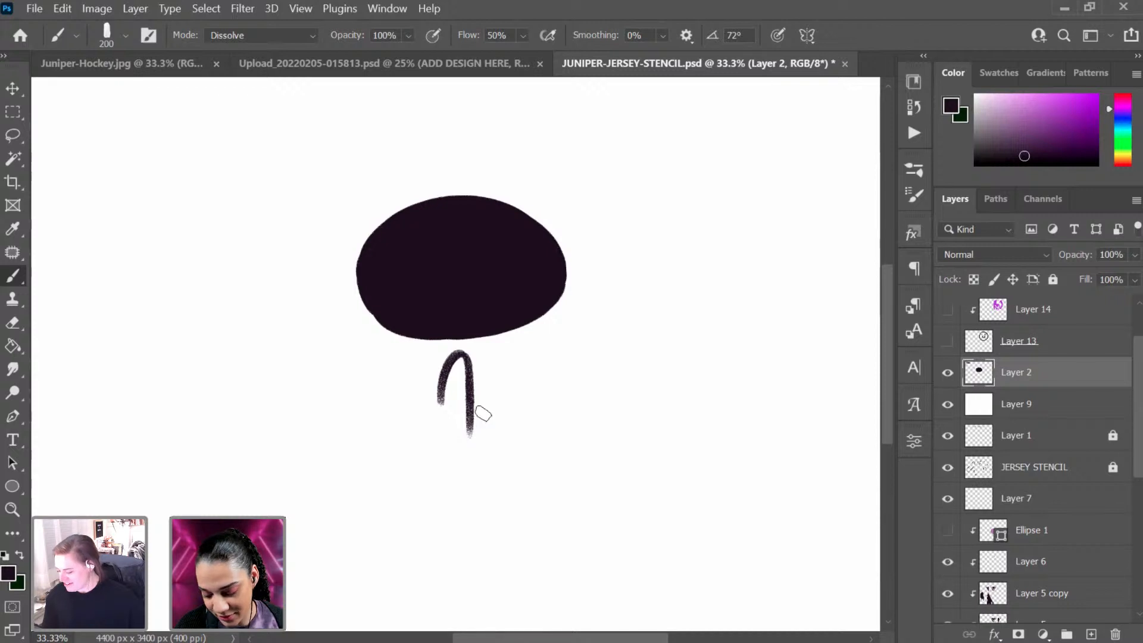
{"action": "key", "text": "ctrl+z"}
{"action": "left_click_drag", "start_coordinate": [451, 364], "coordinate": [459, 450]}
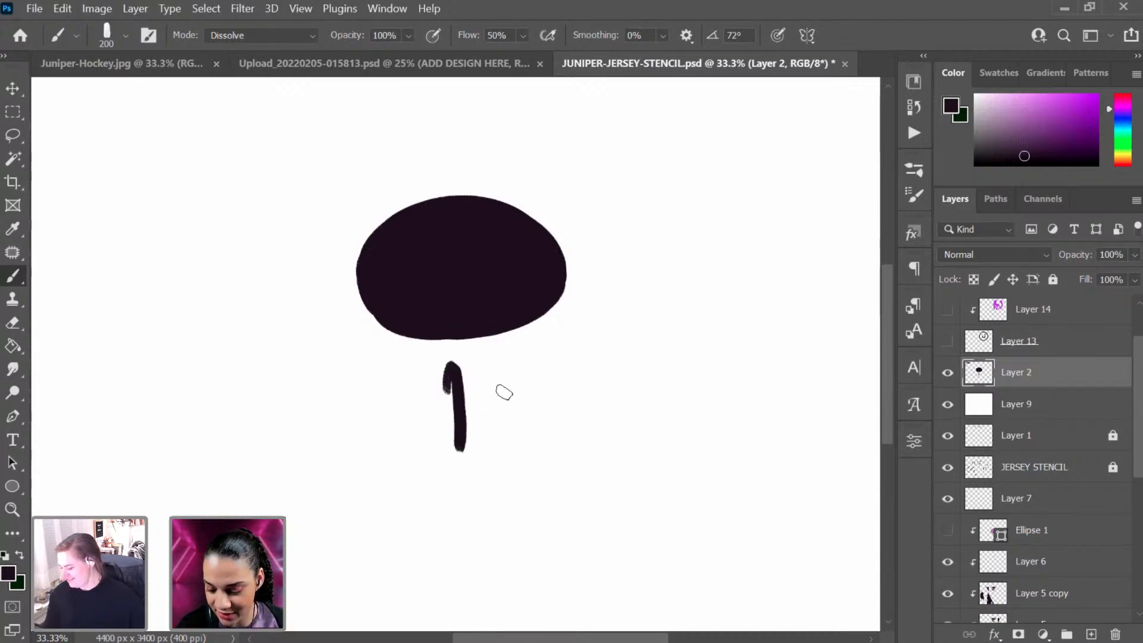
{"action": "key", "text": "ctrl+z"}
{"action": "left_click_drag", "start_coordinate": [441, 396], "coordinate": [465, 452]}
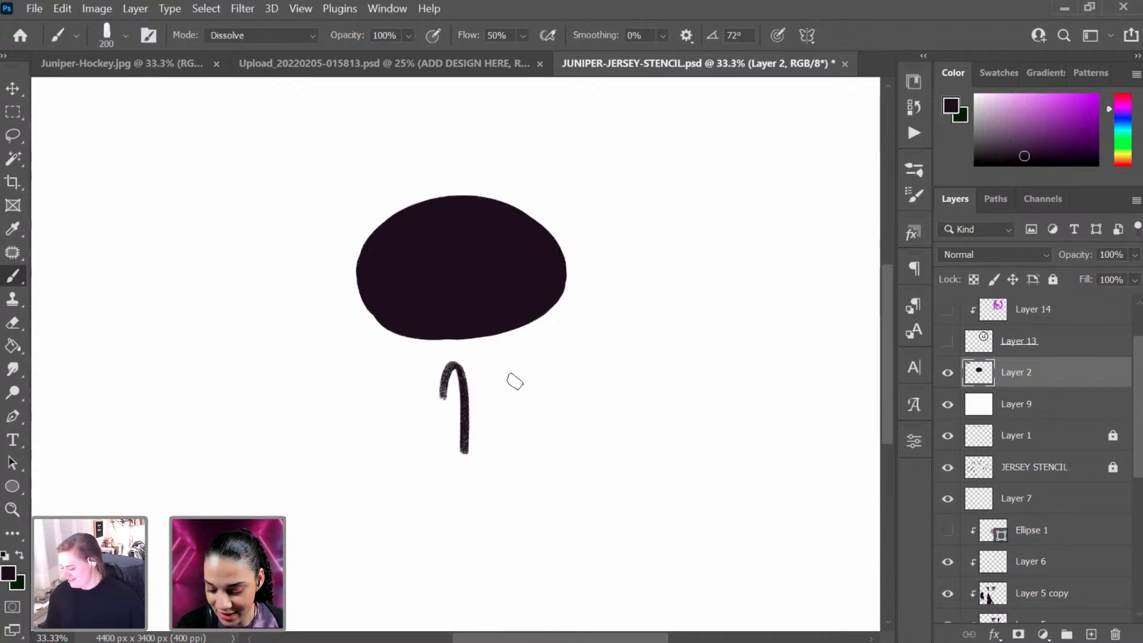
{"action": "mouse_move", "coordinate": [493, 391]}
{"action": "left_mouse_down"}
{"action": "mouse_move", "coordinate": [506, 361]}
{"action": "mouse_move", "coordinate": [522, 371]}
{"action": "mouse_move", "coordinate": [546, 342]}
{"action": "left_mouse_up"}
{"action": "left_click_drag", "start_coordinate": [390, 347], "coordinate": [408, 367]}
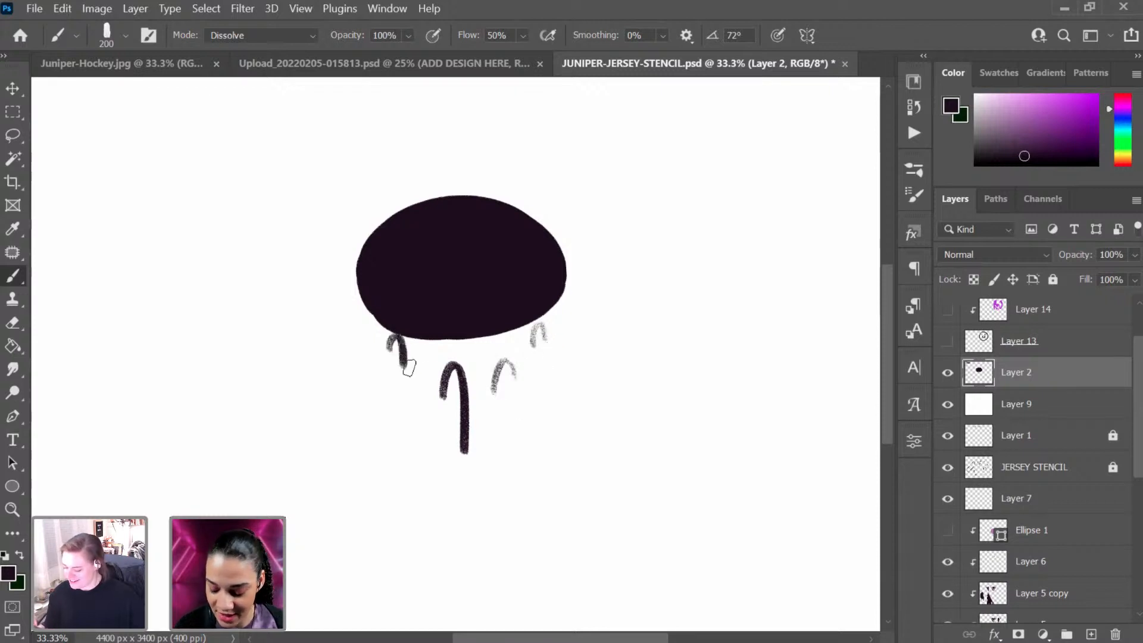
{"action": "key", "text": "ctrl+z"}
{"action": "key", "text": "ctrl+z"}
{"action": "key", "text": "ctrl+z"}
{"action": "key", "text": "ctrl+z"}
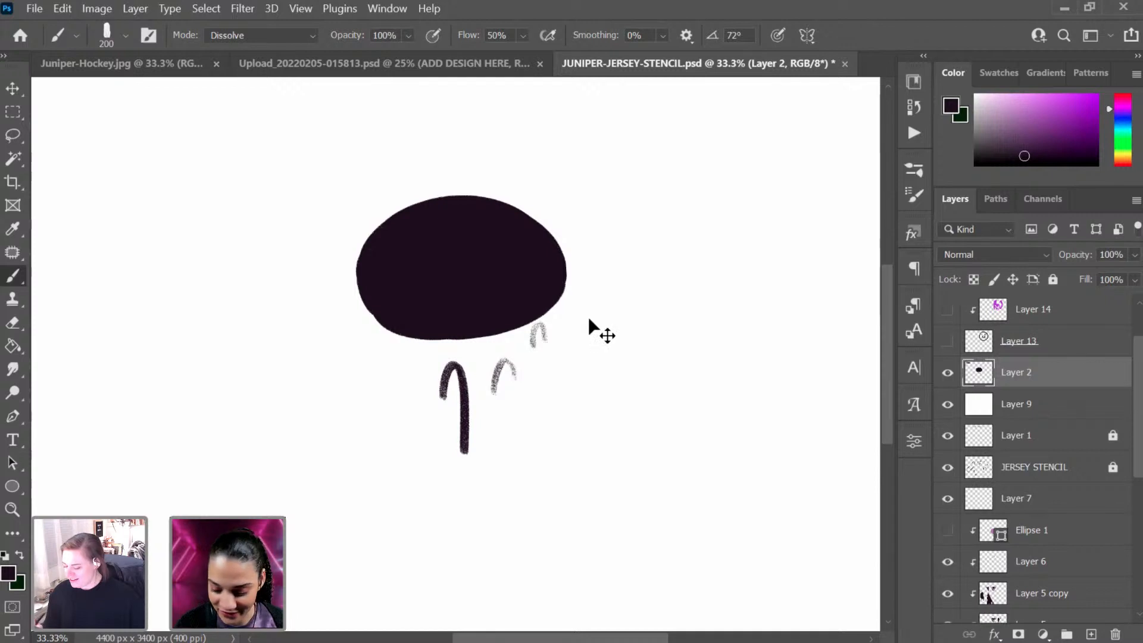
Step: Paint and fill a short rounded dark purple limb extending down from the oval's lower left edge
{"action": "left_click_drag", "start_coordinate": [376, 354], "coordinate": [392, 368]}
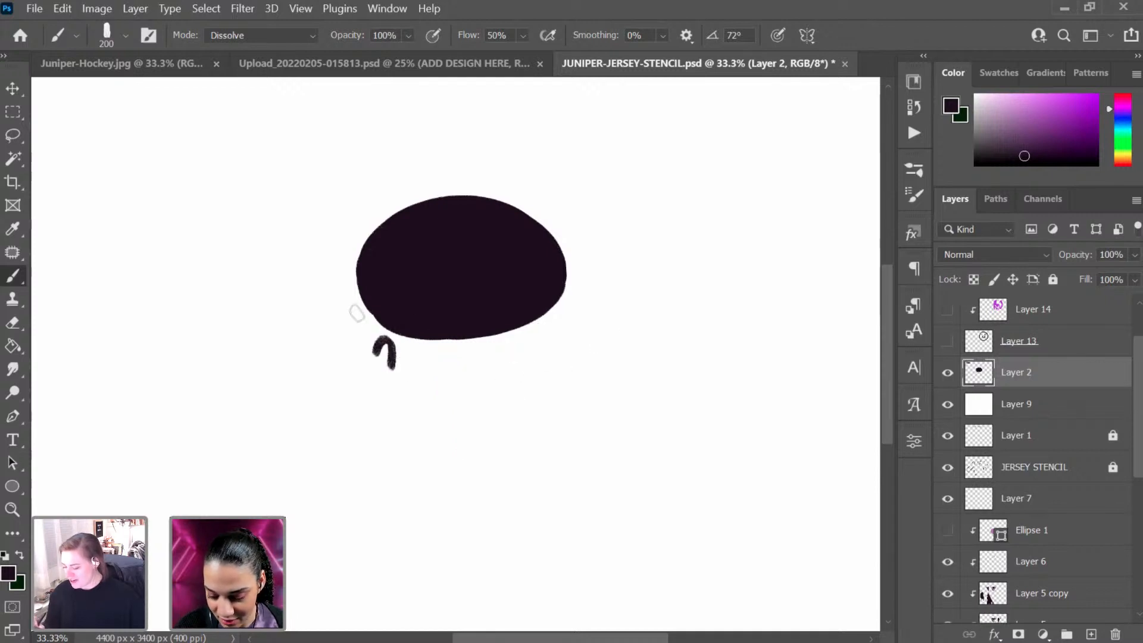
{"action": "mouse_move", "coordinate": [360, 294]}
{"action": "left_mouse_down"}
{"action": "mouse_move", "coordinate": [373, 341]}
{"action": "mouse_move", "coordinate": [371, 310]}
{"action": "mouse_move", "coordinate": [375, 325]}
{"action": "mouse_move", "coordinate": [358, 373]}
{"action": "mouse_move", "coordinate": [385, 365]}
{"action": "mouse_move", "coordinate": [392, 399]}
{"action": "mouse_move", "coordinate": [386, 345]}
{"action": "mouse_move", "coordinate": [395, 360]}
{"action": "mouse_move", "coordinate": [402, 322]}
{"action": "mouse_move", "coordinate": [392, 392]}
{"action": "mouse_move", "coordinate": [389, 316]}
{"action": "left_mouse_up"}
{"action": "key", "text": "ctrl+z"}
{"action": "key", "text": "ctrl+z"}
{"action": "key", "text": "ctrl+z"}
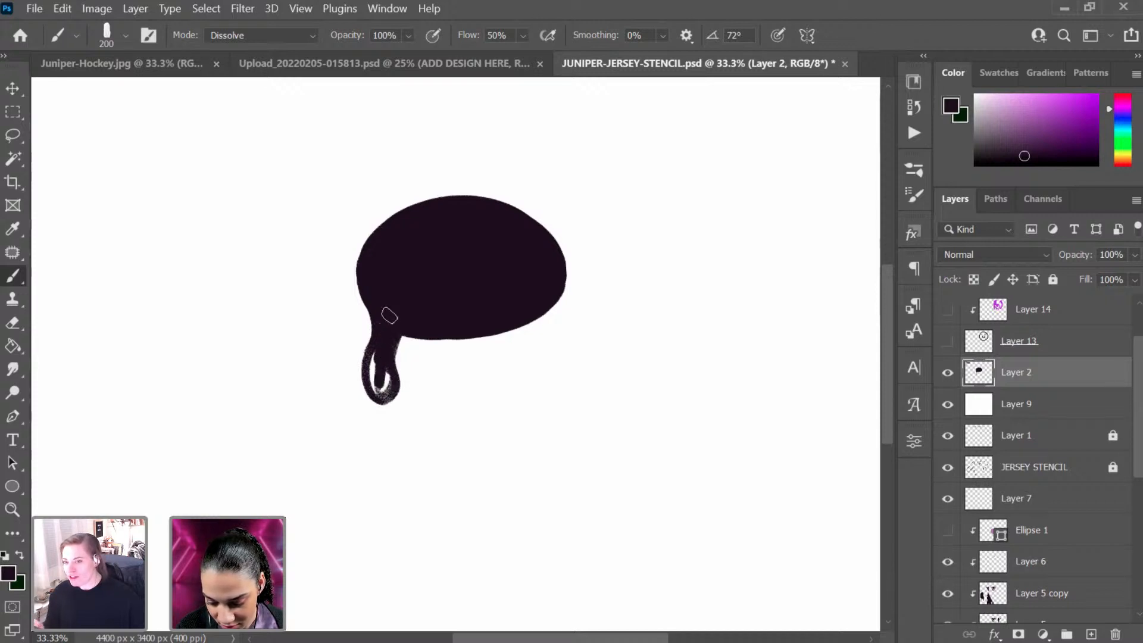
{"action": "mouse_move", "coordinate": [375, 361]}
{"action": "left_mouse_down"}
{"action": "mouse_move", "coordinate": [383, 390]}
{"action": "mouse_move", "coordinate": [386, 375]}
{"action": "left_mouse_up"}
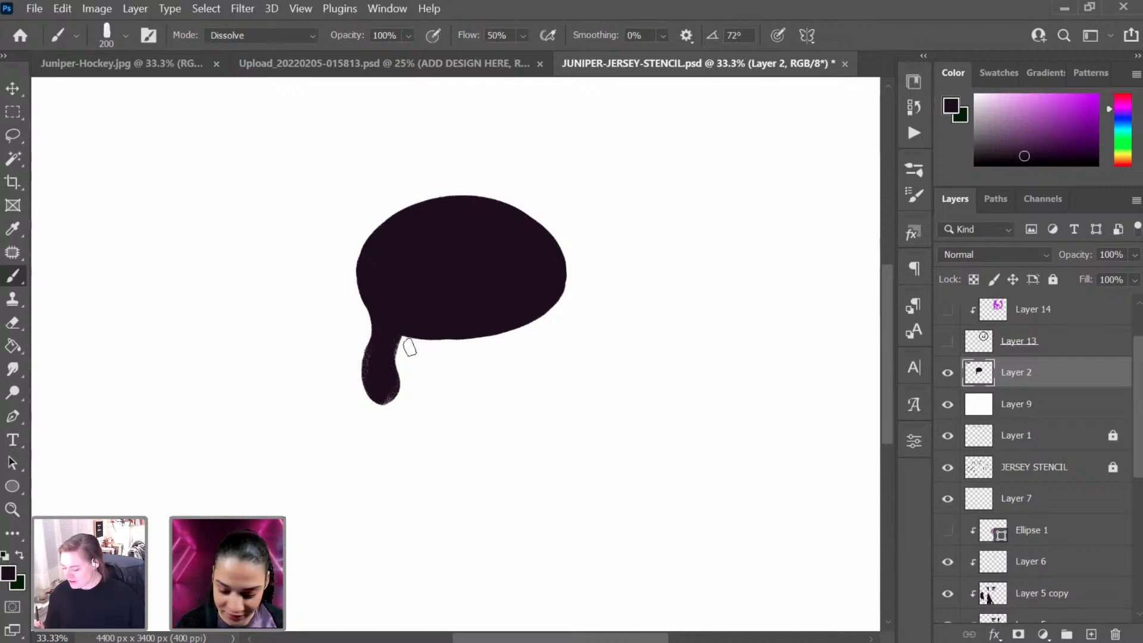
Step: Paint and fill a second, longer dark purple limb hanging from the oval's lower edge, right of the short limb
{"action": "mouse_move", "coordinate": [419, 343]}
{"action": "left_mouse_down"}
{"action": "mouse_move", "coordinate": [397, 354]}
{"action": "mouse_move", "coordinate": [415, 372]}
{"action": "mouse_move", "coordinate": [415, 467]}
{"action": "left_mouse_up"}
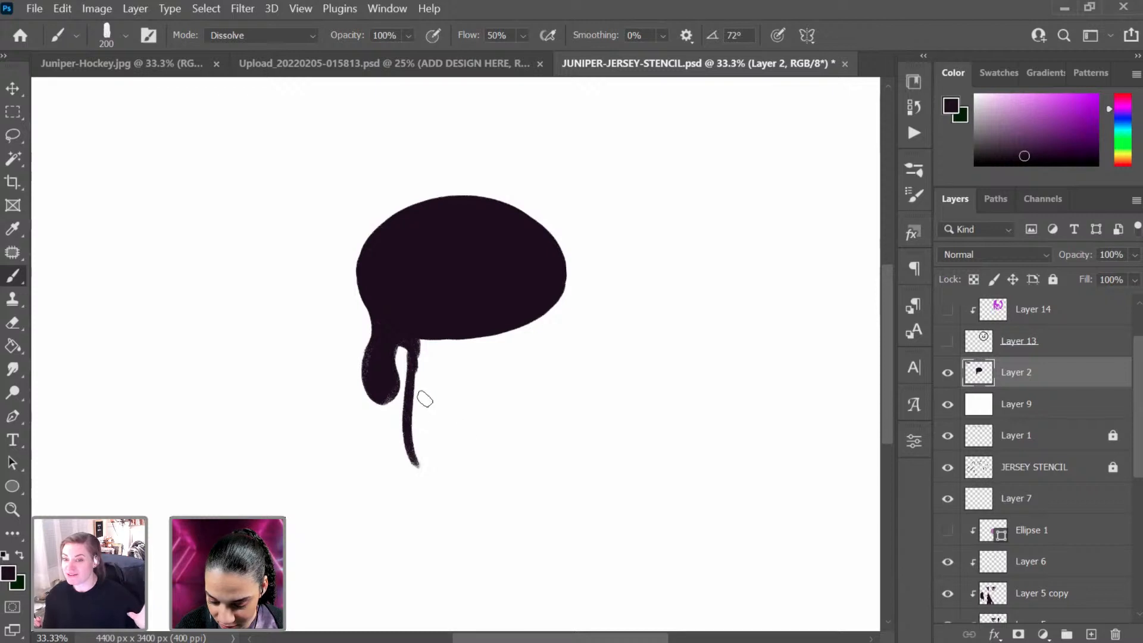
{"action": "mouse_move", "coordinate": [406, 420]}
{"action": "left_mouse_down"}
{"action": "mouse_move", "coordinate": [418, 463]}
{"action": "mouse_move", "coordinate": [440, 433]}
{"action": "left_mouse_up"}
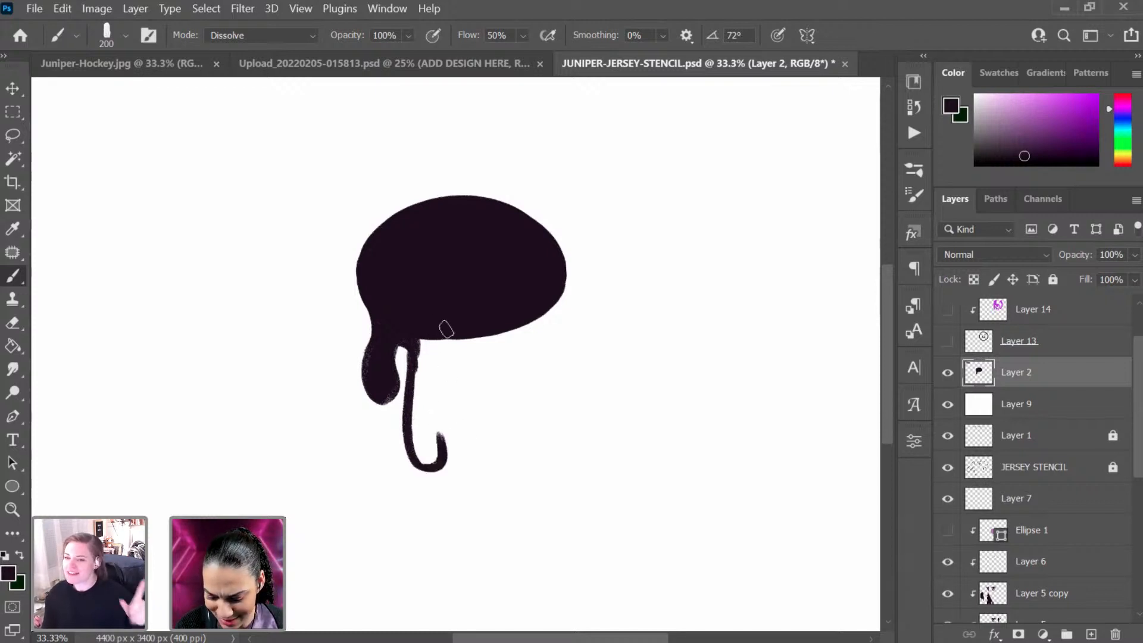
{"action": "mouse_move", "coordinate": [437, 335]}
{"action": "left_mouse_down"}
{"action": "mouse_move", "coordinate": [443, 368]}
{"action": "mouse_move", "coordinate": [431, 336]}
{"action": "mouse_move", "coordinate": [425, 417]}
{"action": "mouse_move", "coordinate": [428, 459]}
{"action": "left_mouse_up"}
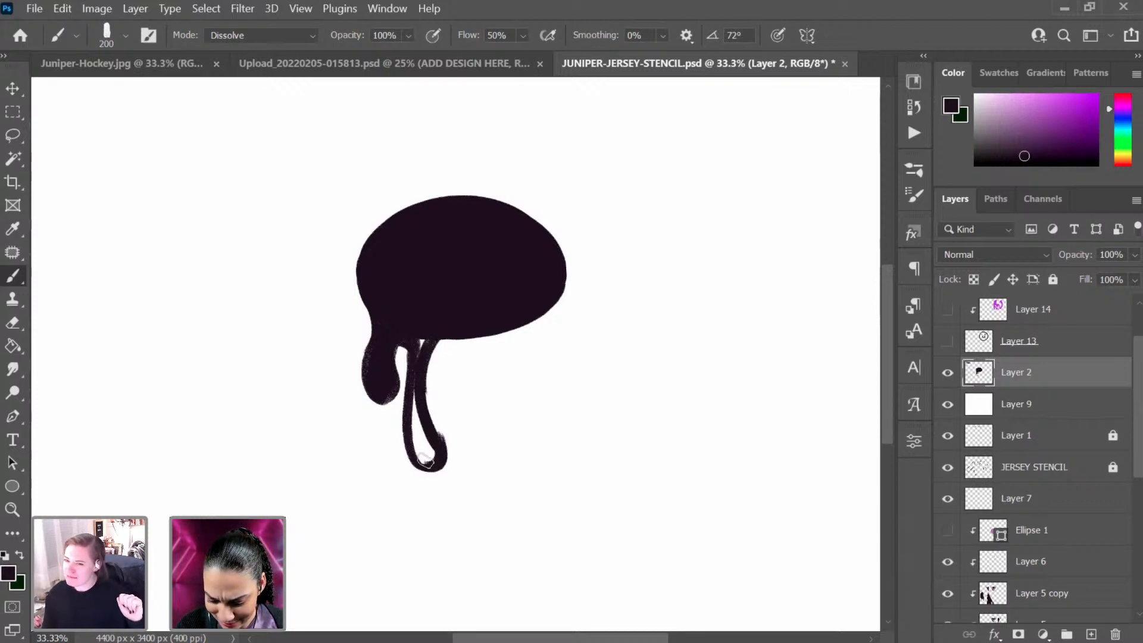
{"action": "mouse_move", "coordinate": [416, 387]}
{"action": "left_mouse_down"}
{"action": "mouse_move", "coordinate": [421, 458]}
{"action": "mouse_move", "coordinate": [424, 446]}
{"action": "mouse_move", "coordinate": [431, 456]}
{"action": "left_mouse_up"}
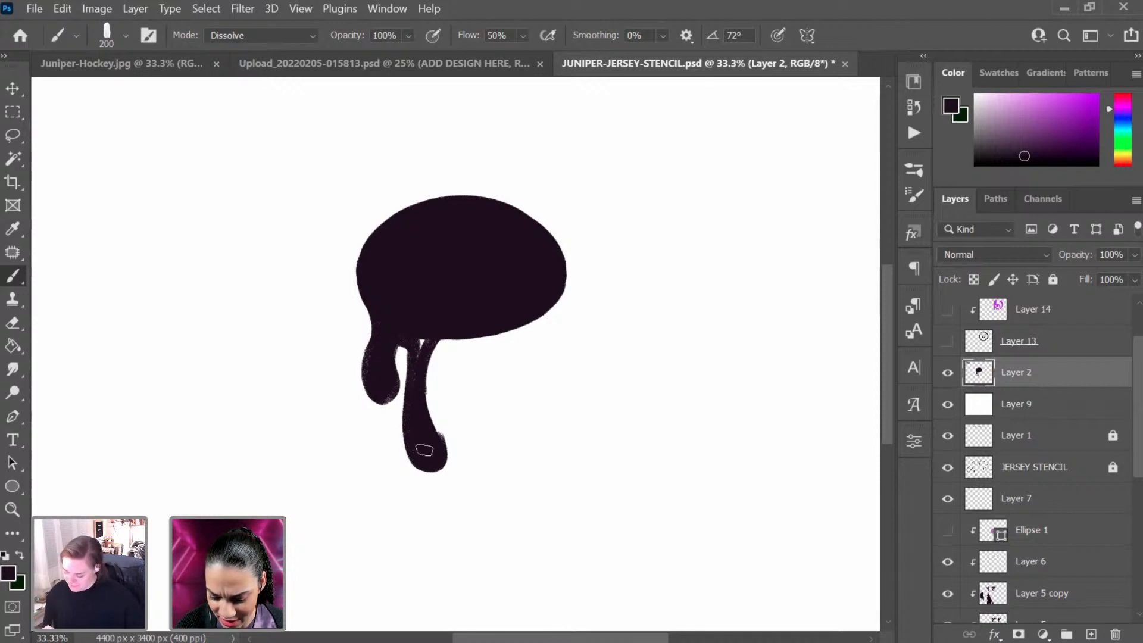
{"action": "left_click_drag", "start_coordinate": [432, 331], "coordinate": [420, 359]}
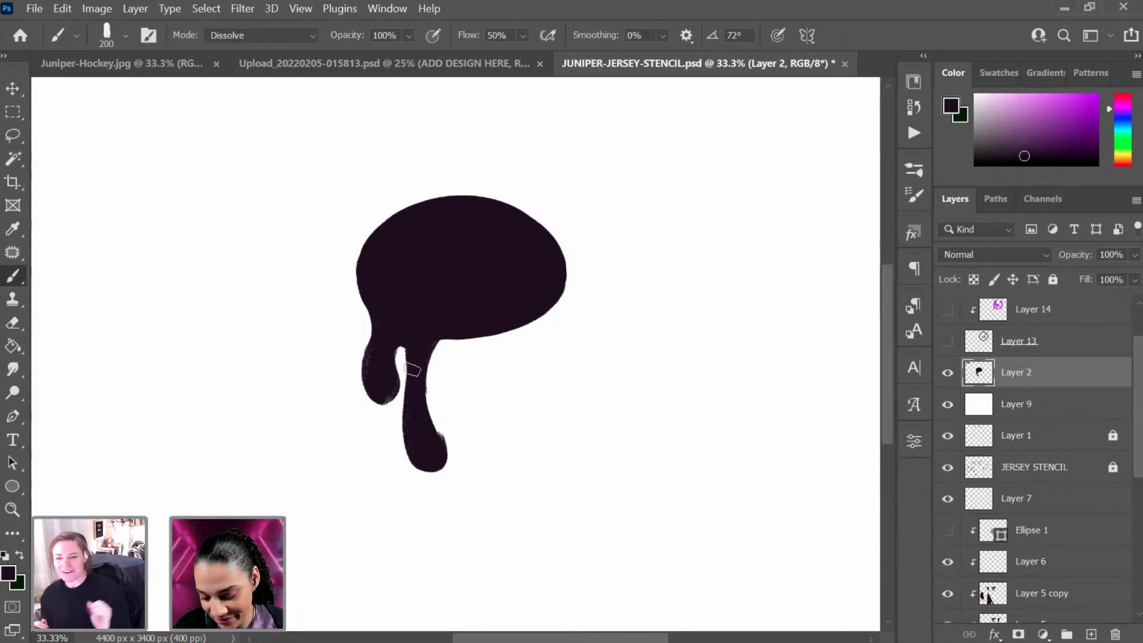
{"action": "left_click_drag", "start_coordinate": [412, 369], "coordinate": [419, 453]}
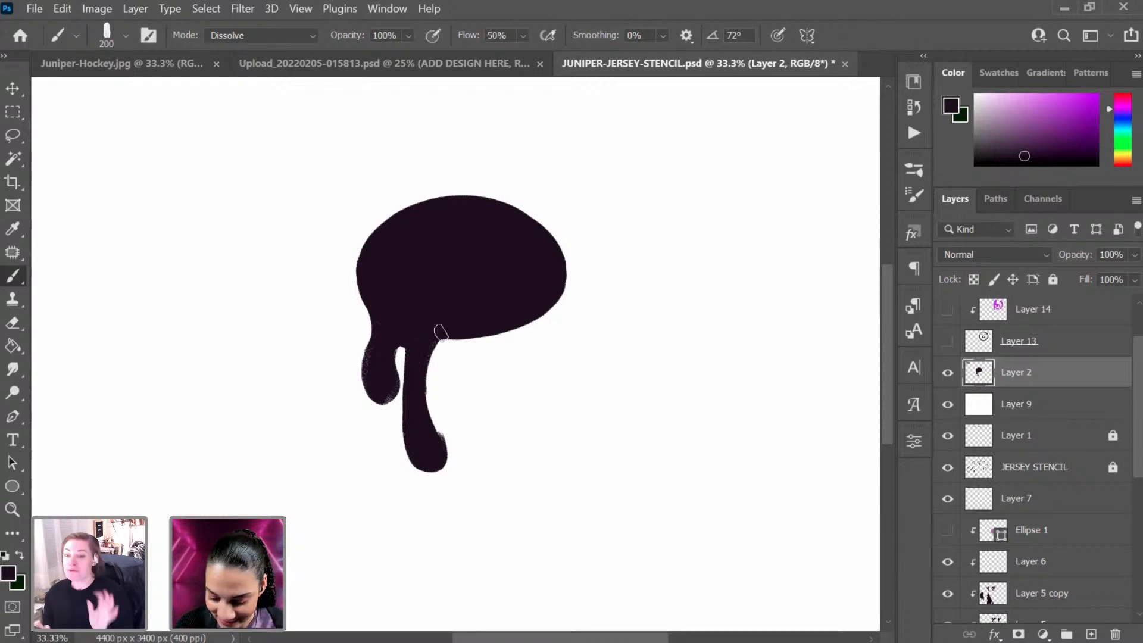
Step: Widen the second limb by painting its right edge outward into a straighter contour
{"action": "left_click_drag", "start_coordinate": [441, 332], "coordinate": [445, 468]}
{"action": "key", "text": "ctrl+z"}
{"action": "left_click_drag", "start_coordinate": [444, 331], "coordinate": [434, 437]}
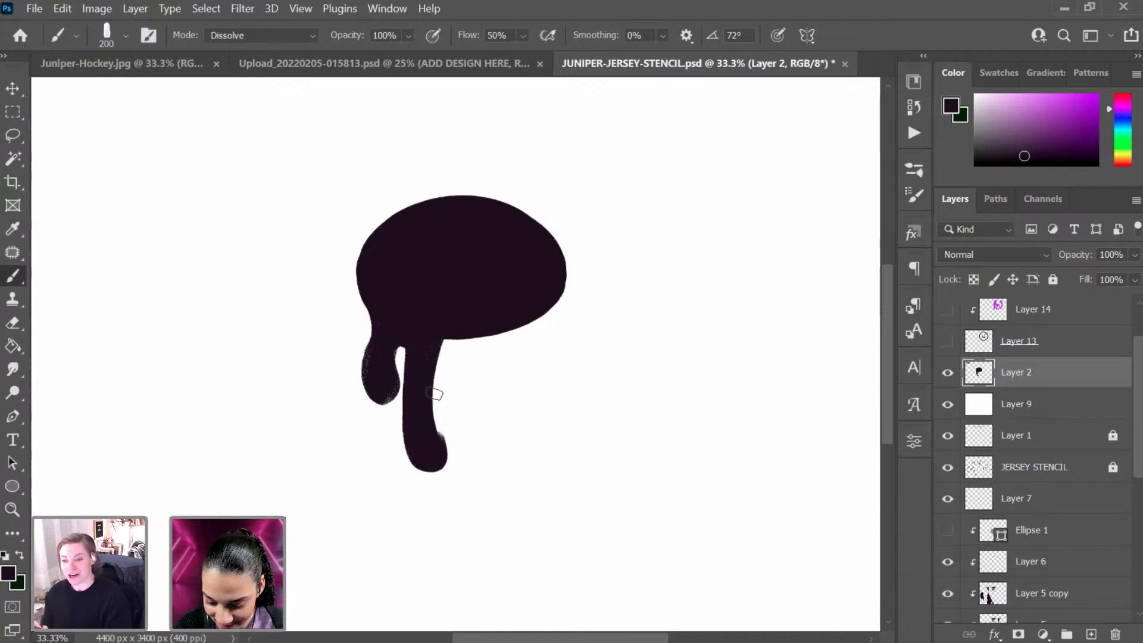
{"action": "left_click_drag", "start_coordinate": [432, 372], "coordinate": [439, 452]}
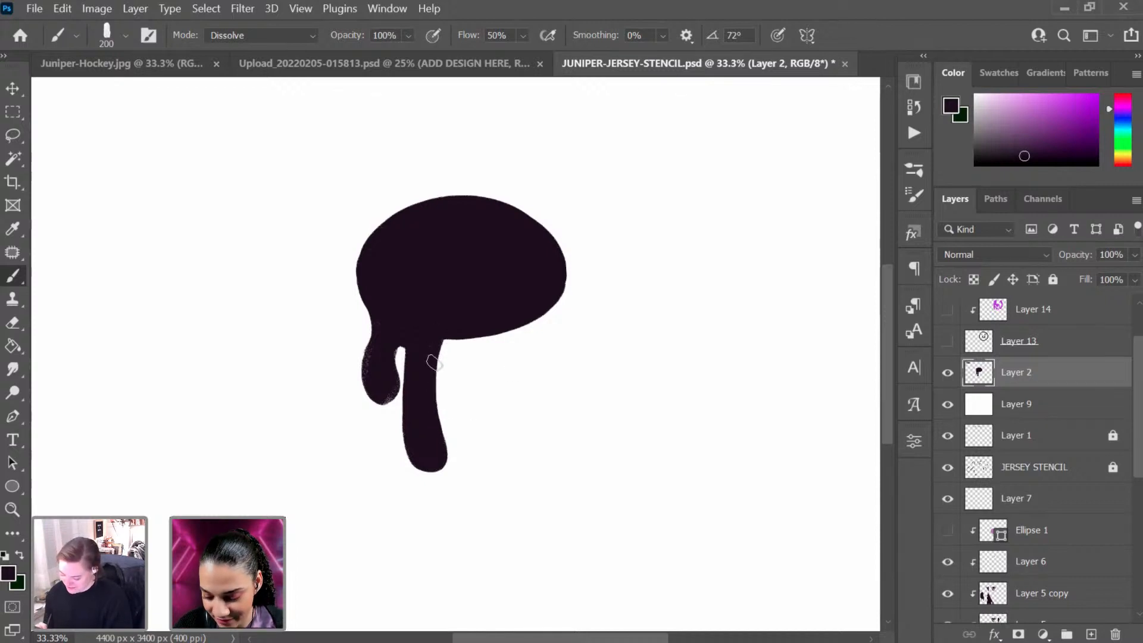
Step: Paint a third long limb beside the second one and clean up the gap between them with an 80 px eraser
{"action": "mouse_move", "coordinate": [456, 342]}
{"action": "left_mouse_down"}
{"action": "mouse_move", "coordinate": [463, 471]}
{"action": "mouse_move", "coordinate": [476, 338]}
{"action": "mouse_move", "coordinate": [459, 335]}
{"action": "mouse_move", "coordinate": [477, 439]}
{"action": "left_mouse_up"}
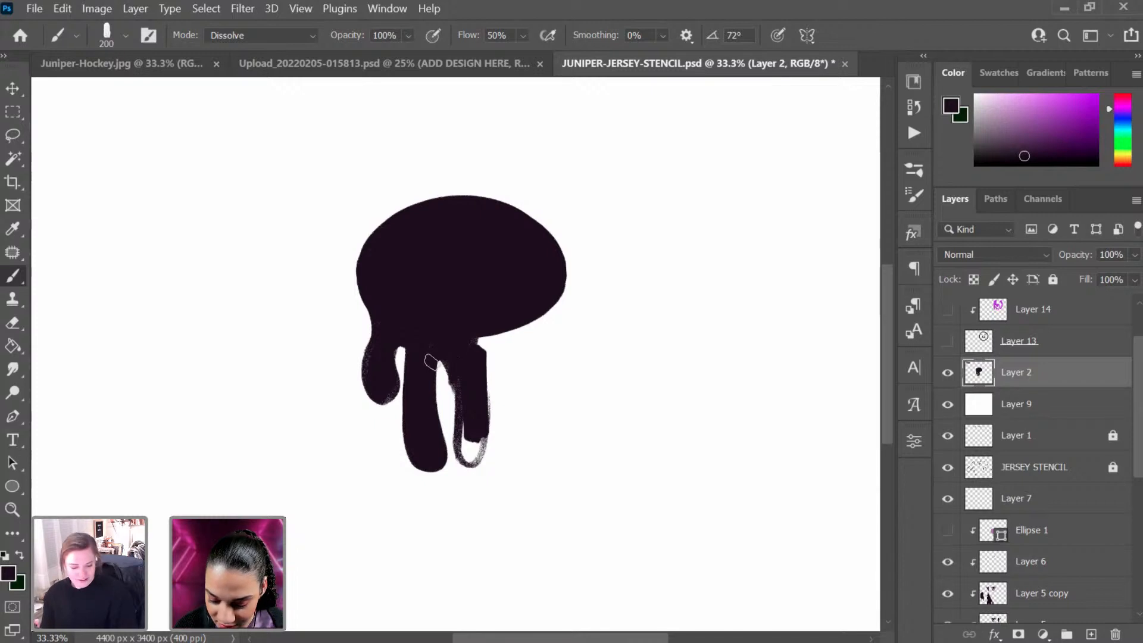
{"action": "left_click_drag", "start_coordinate": [456, 370], "coordinate": [476, 449]}
{"action": "key", "text": "e"}
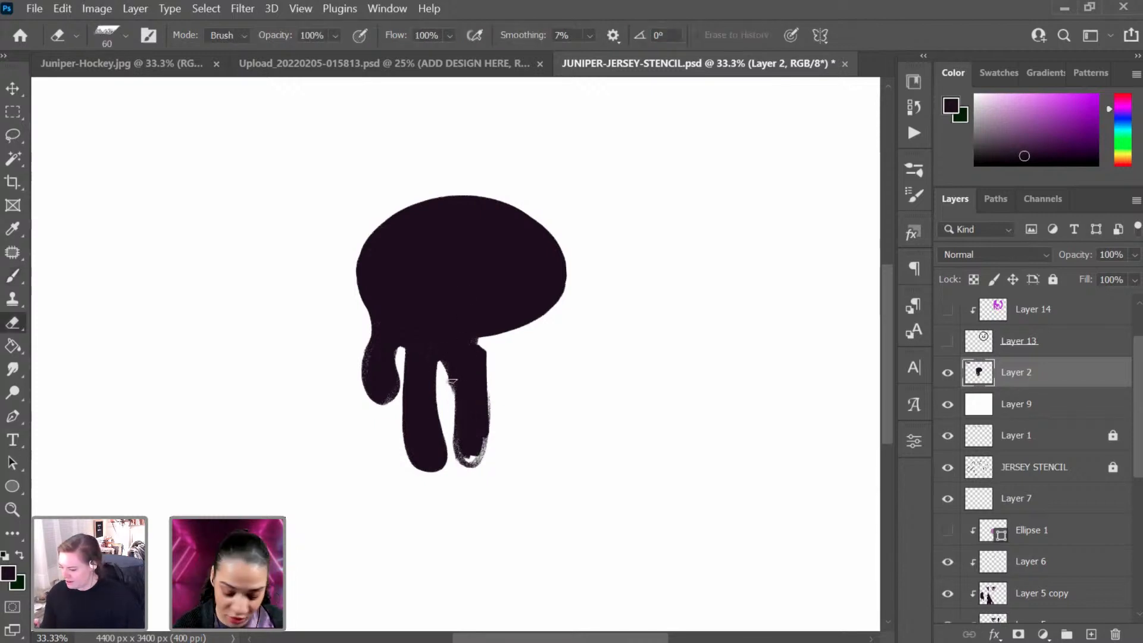
{"action": "right_click", "coordinate": [509, 333]}
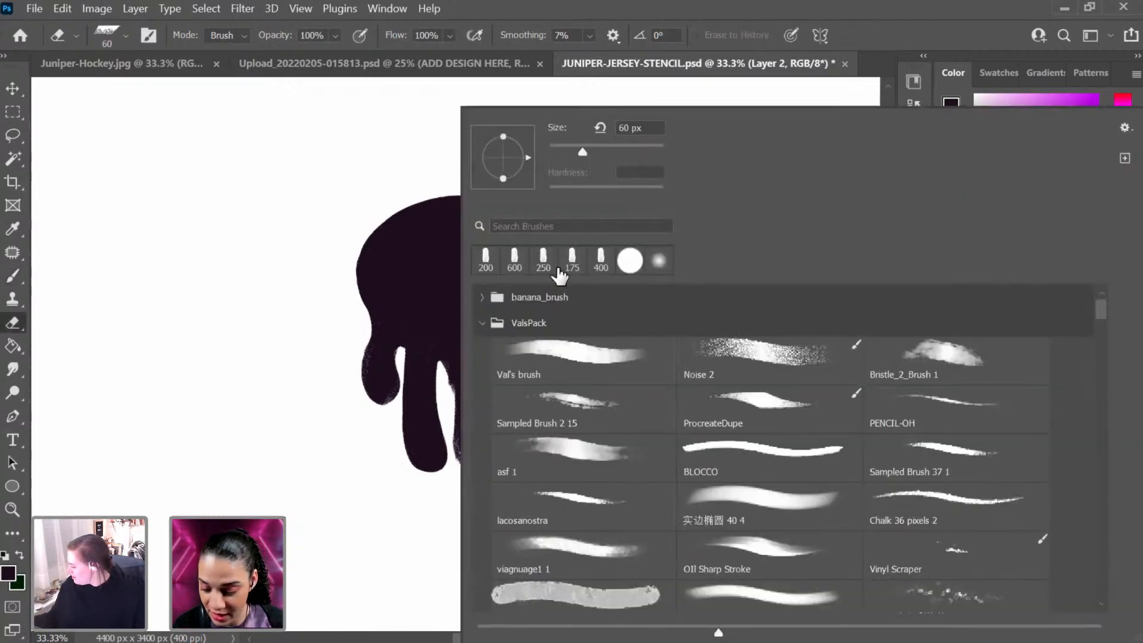
{"action": "left_click", "coordinate": [513, 268]}
{"action": "left_click", "coordinate": [316, 434]}
{"action": "key", "text": "bracketleft"}
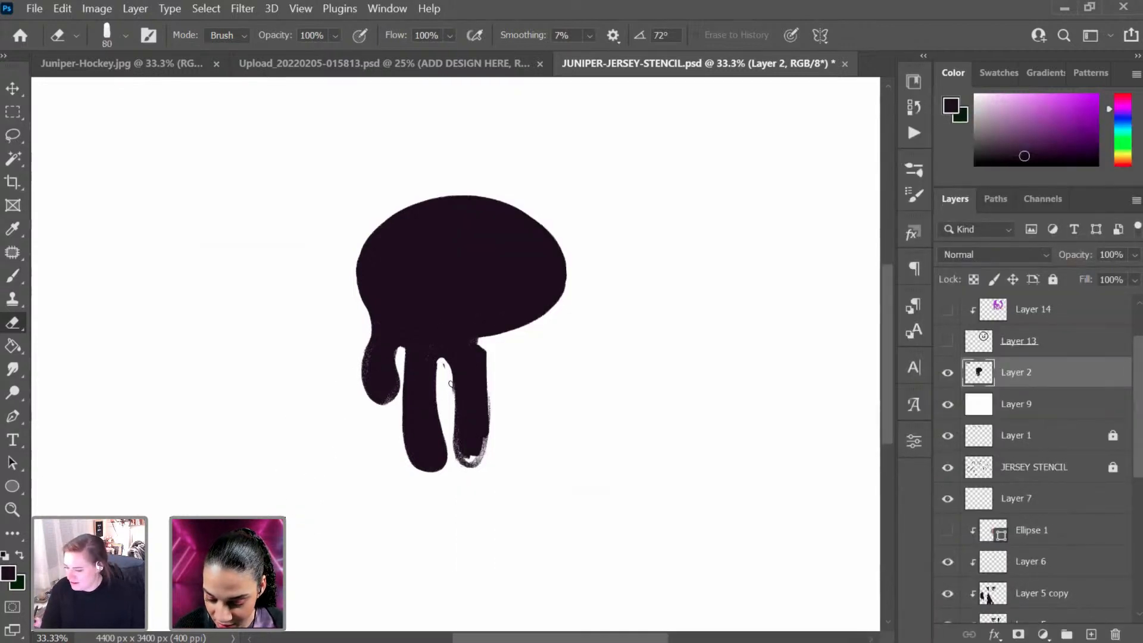
{"action": "key", "text": "b"}
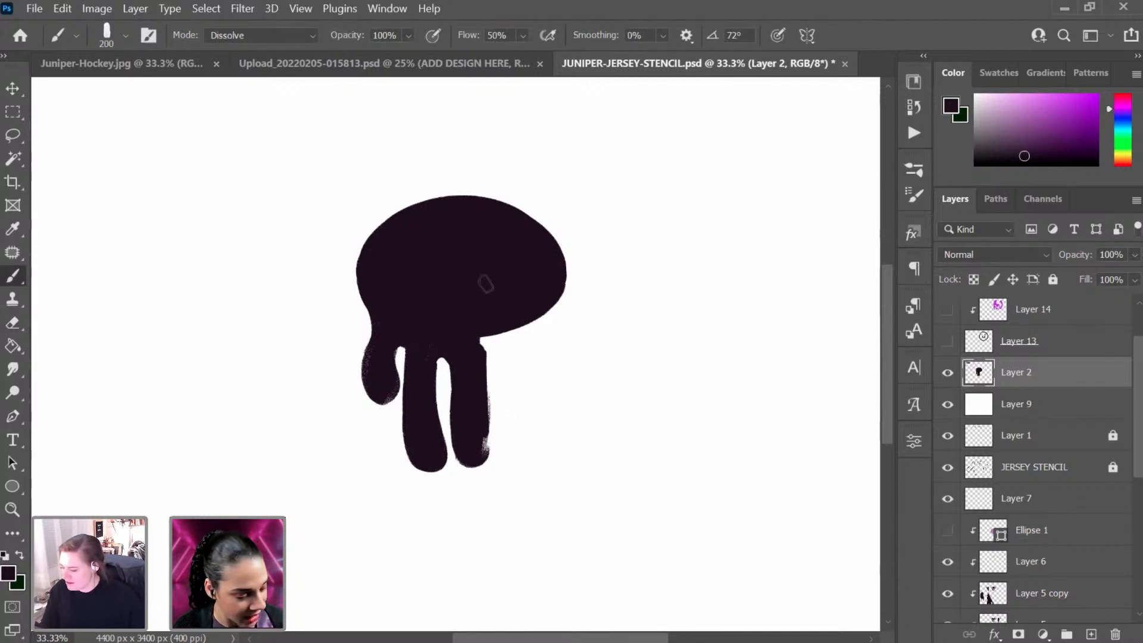
{"action": "key", "text": "e"}
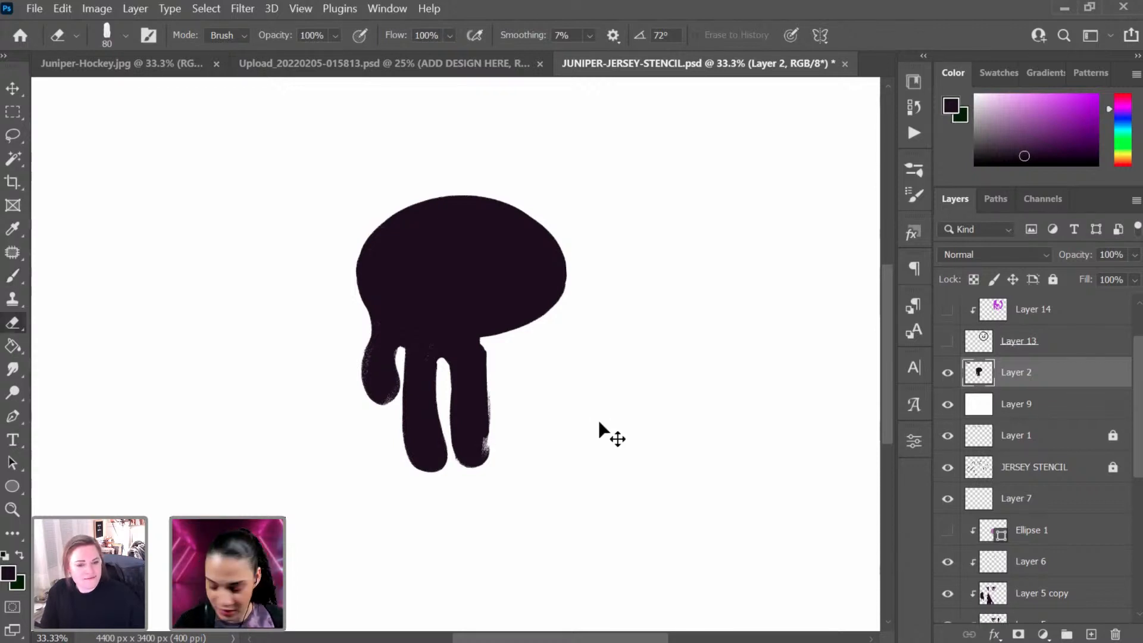
{"action": "key", "text": "ctrl+j"}
{"action": "key", "text": "ctrl+t"}
{"action": "right_click", "coordinate": [487, 364]}
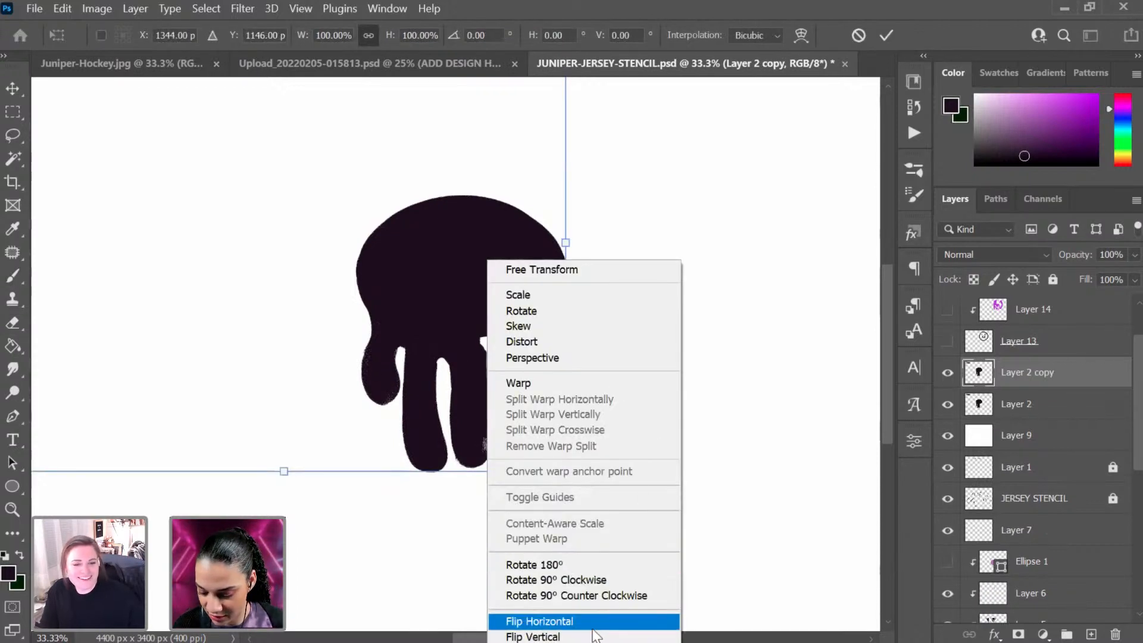
{"action": "left_click", "coordinate": [737, 504]}
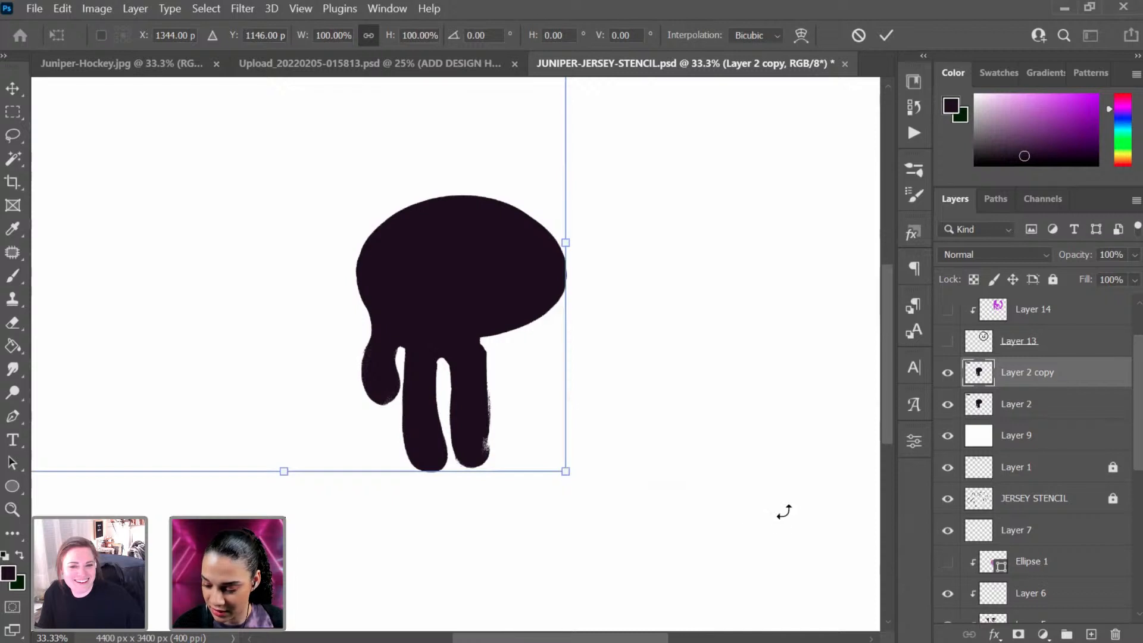
{"action": "key", "text": "Escape"}
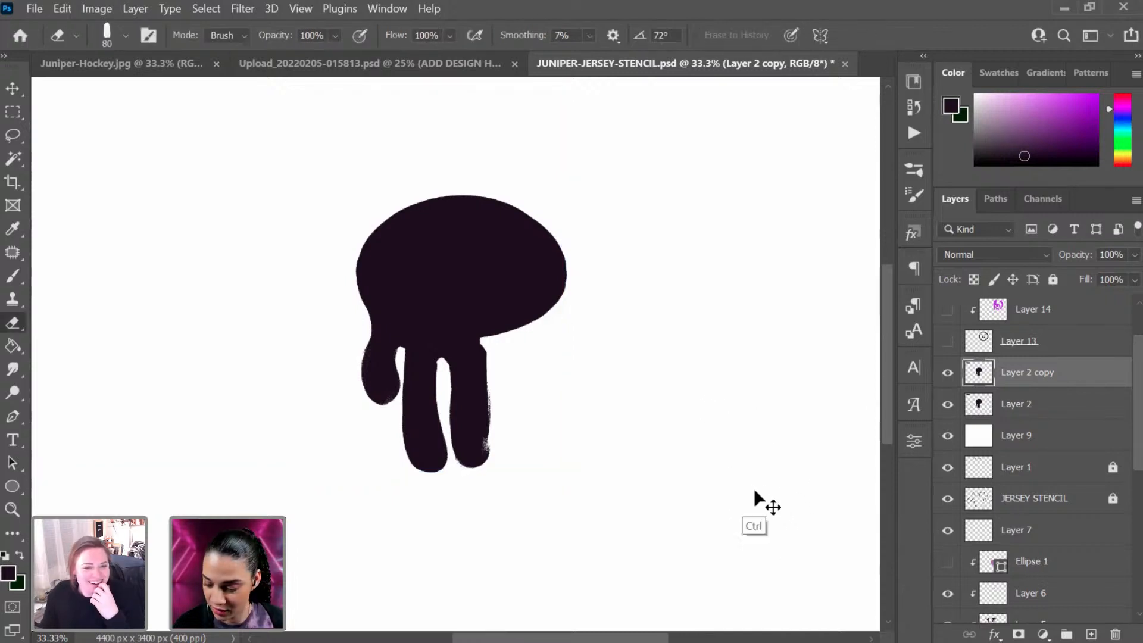
{"action": "key", "text": "ctrl+z"}
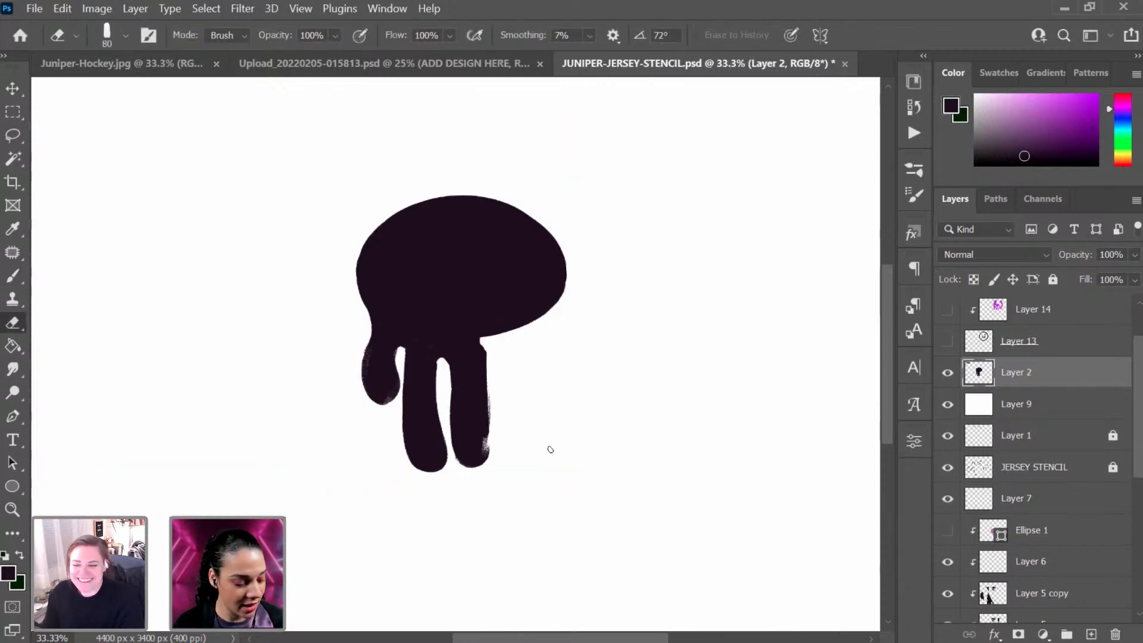
Step: Select the whole dark purple figure with the Lasso and cut it to a new layer
{"action": "key", "text": "l"}
{"action": "mouse_move", "coordinate": [441, 149]}
{"action": "left_mouse_down"}
{"action": "mouse_move", "coordinate": [648, 387]}
{"action": "mouse_move", "coordinate": [399, 179]}
{"action": "left_mouse_up"}
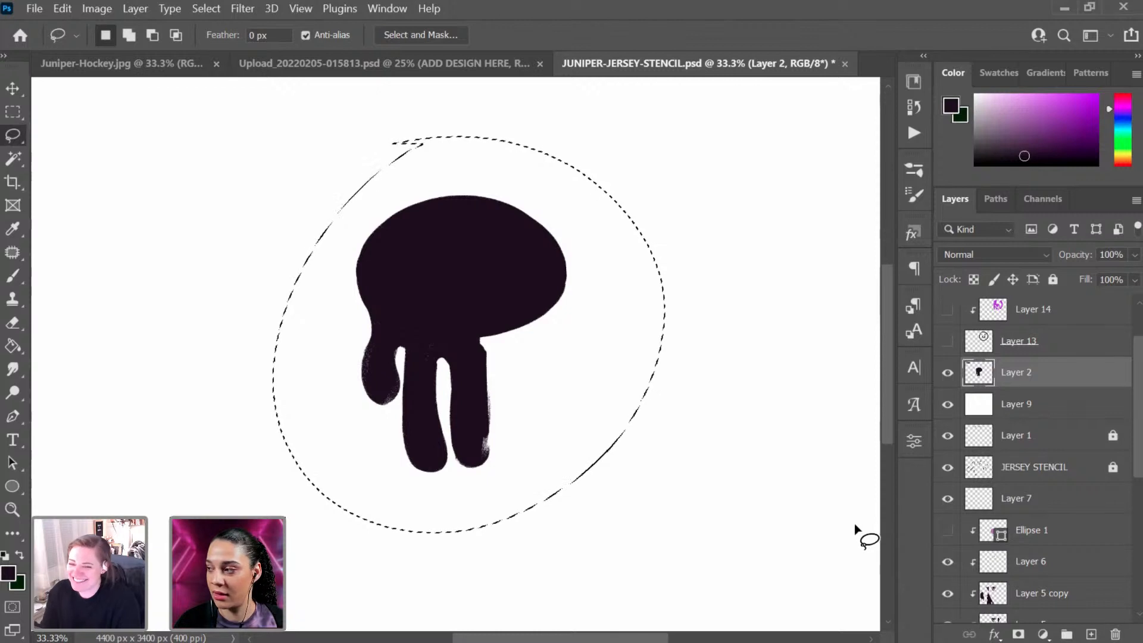
{"action": "right_click", "coordinate": [440, 364]}
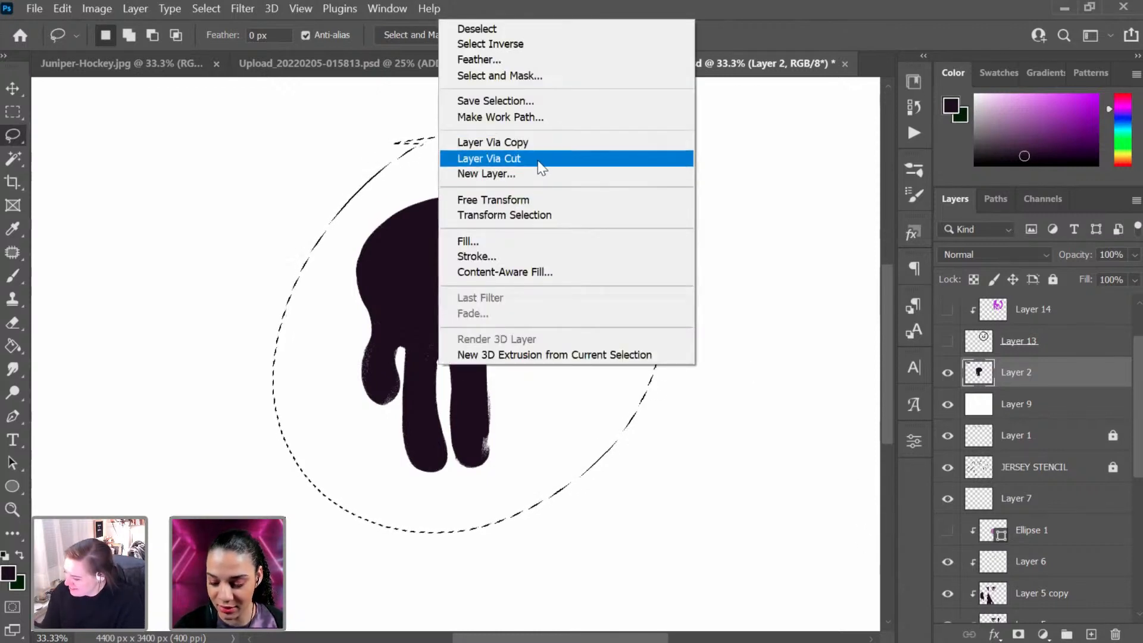
{"action": "left_click", "coordinate": [539, 162]}
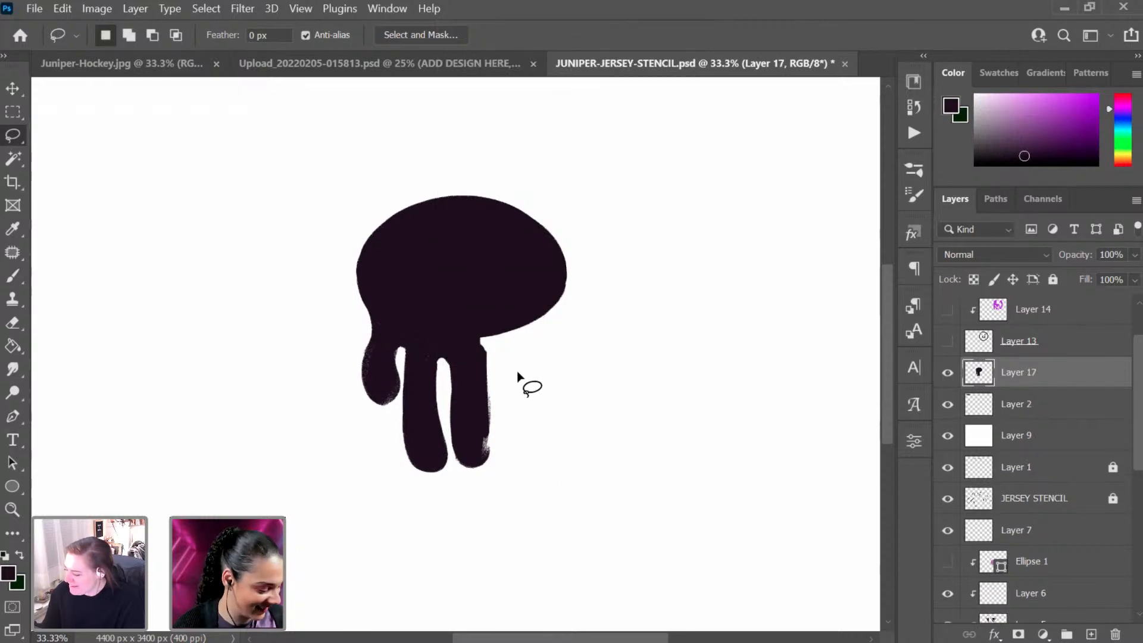
Step: Duplicate the cut-out figure's layer and flip the copy horizontally
{"action": "key", "text": "ctrl+j"}
{"action": "key", "text": "ctrl+t"}
{"action": "right_click", "coordinate": [476, 351]}
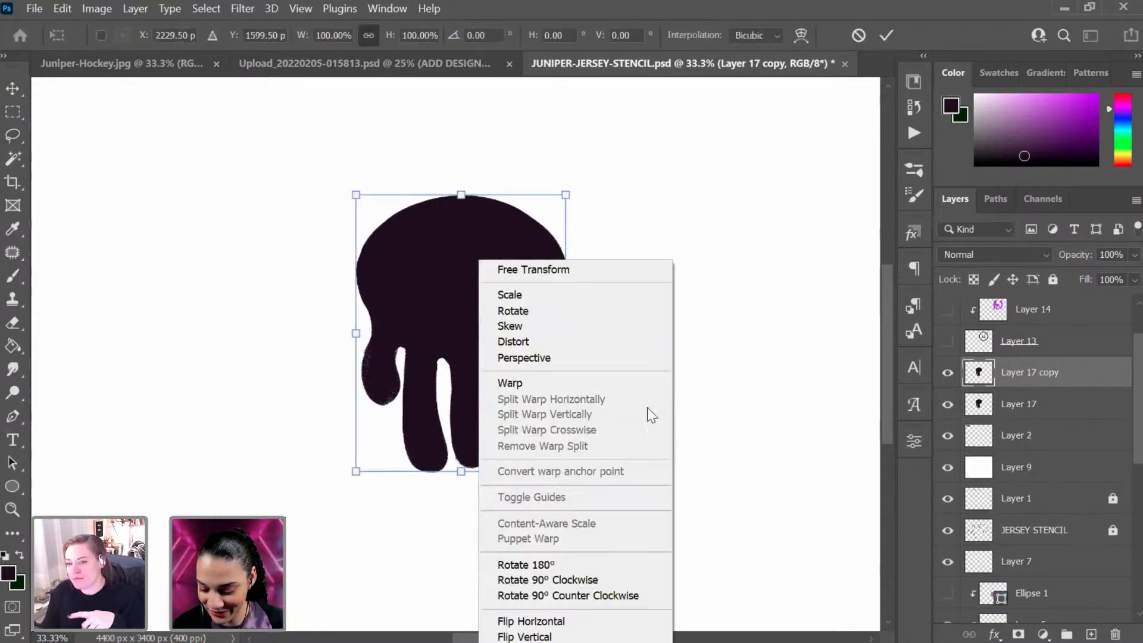
{"action": "left_click", "coordinate": [588, 622]}
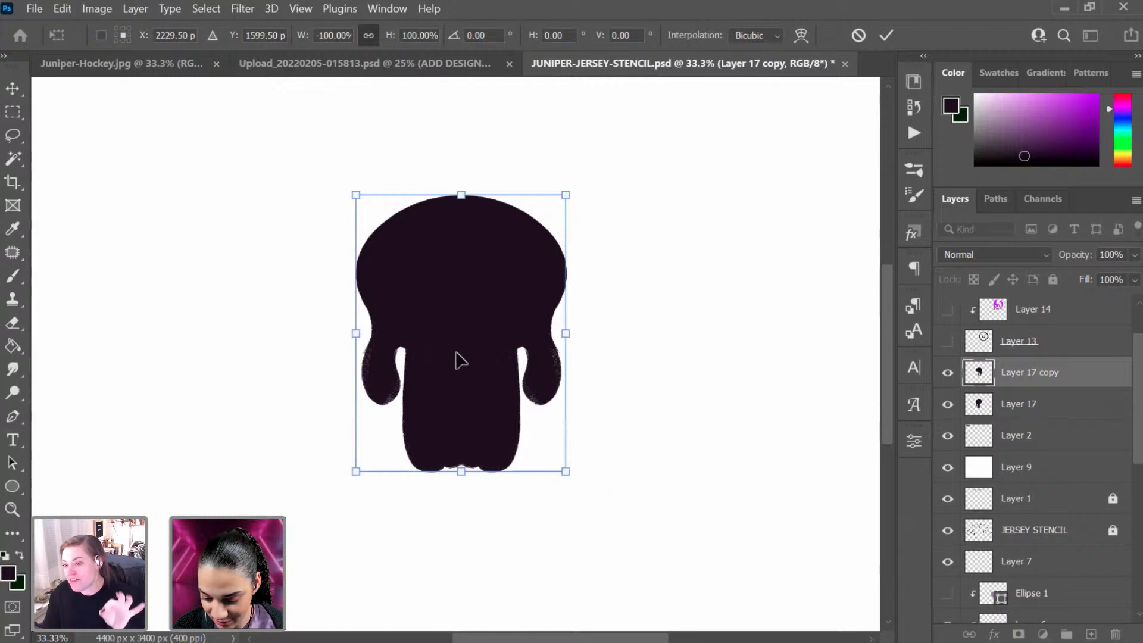
Step: Shift and tilt the flipped copy so its inner limb overlaps the third limb, forming a five-limbed figure
{"action": "left_click_drag", "start_coordinate": [457, 331], "coordinate": [486, 331]}
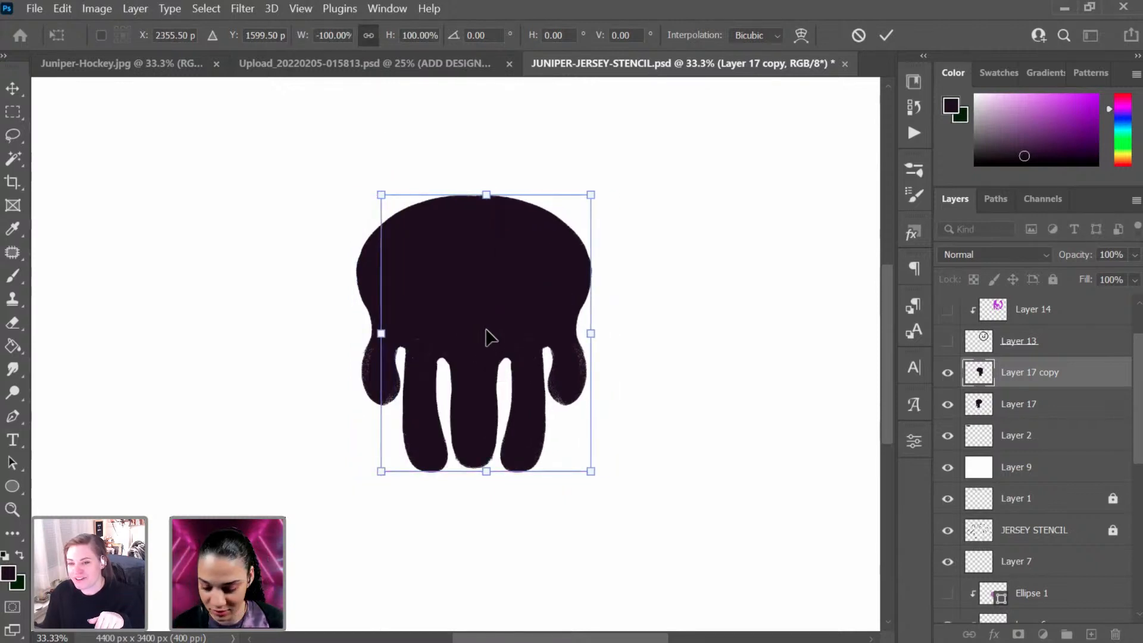
{"action": "left_click_drag", "start_coordinate": [695, 289], "coordinate": [683, 250]}
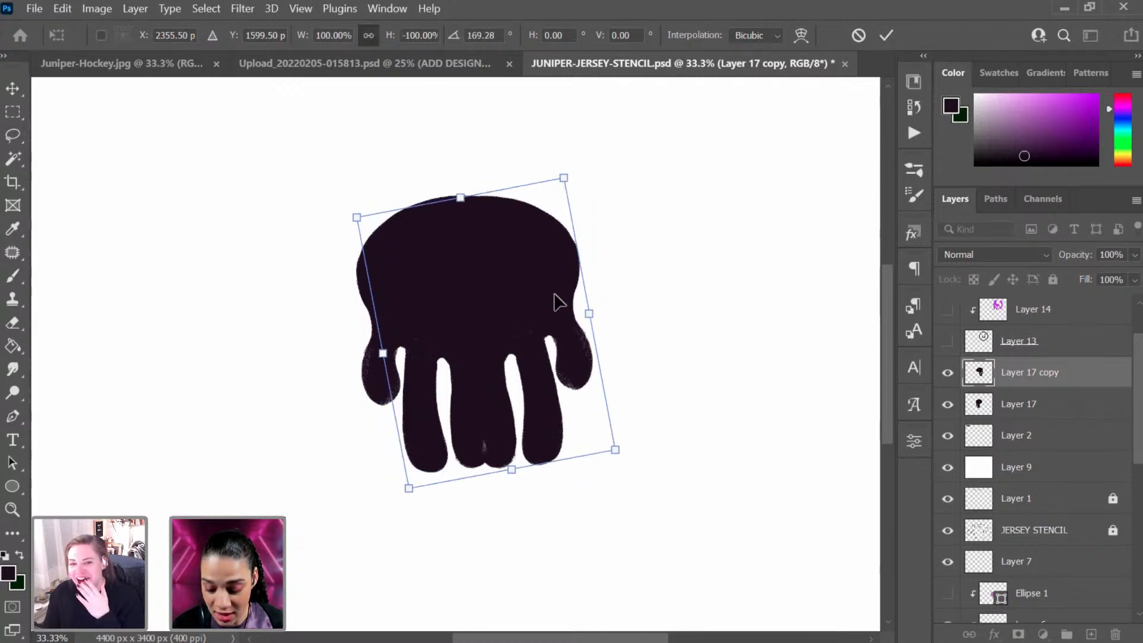
{"action": "left_click_drag", "start_coordinate": [556, 301], "coordinate": [538, 301]}
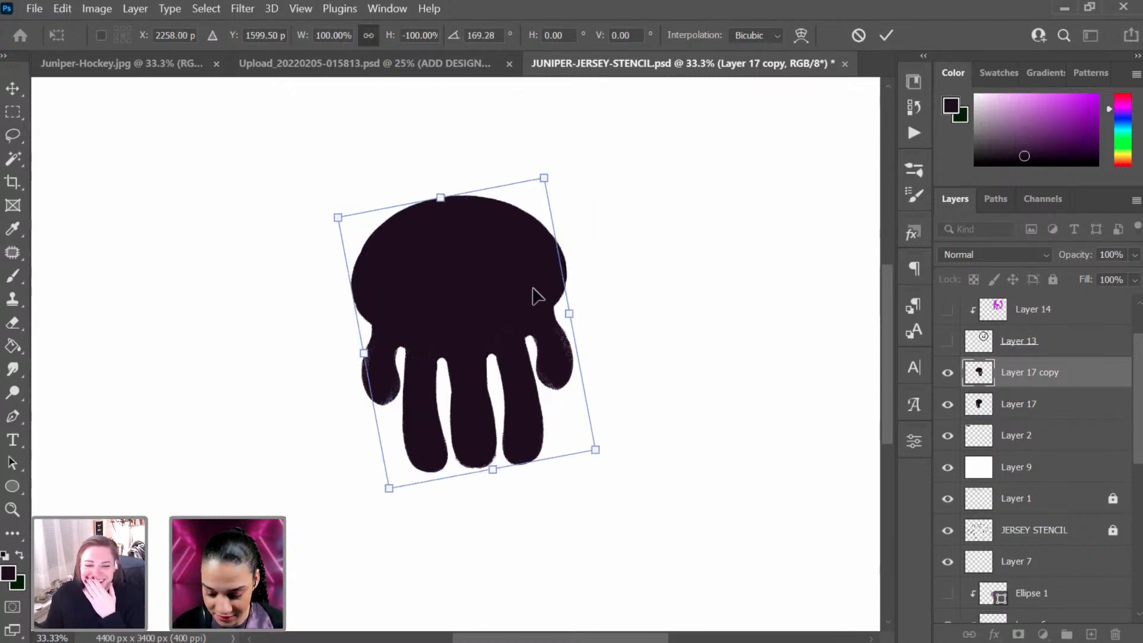
{"action": "key", "text": "Return"}
{"action": "key", "text": "l"}
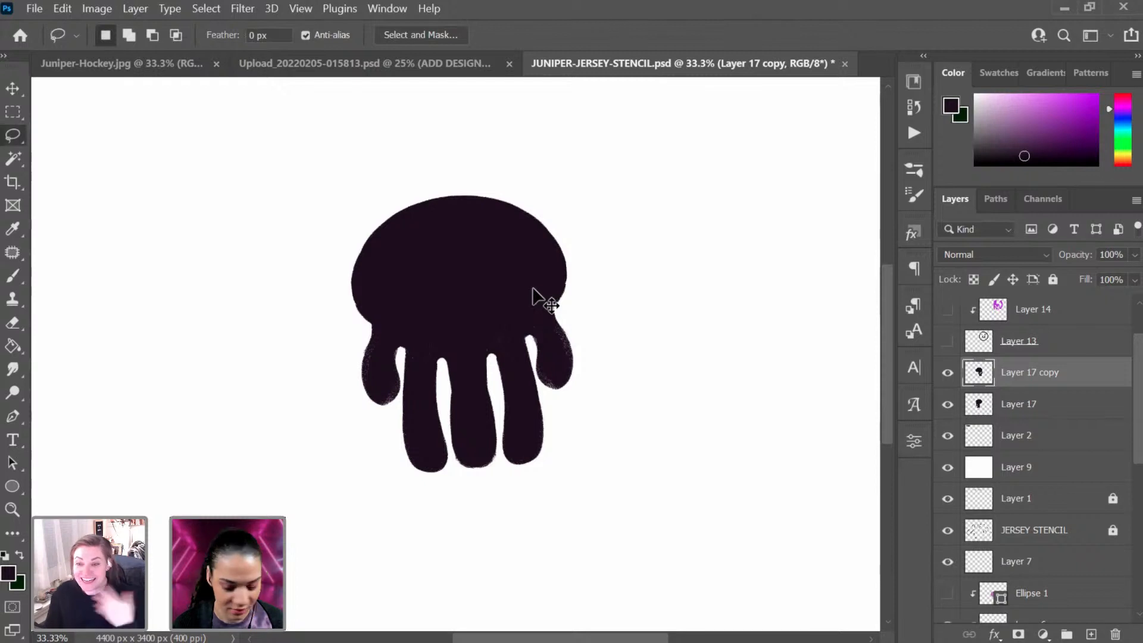
{"action": "key", "text": "ctrl+t"}
{"action": "left_click_drag", "start_coordinate": [650, 196], "coordinate": [664, 235]}
{"action": "key", "text": "ctrl+z"}
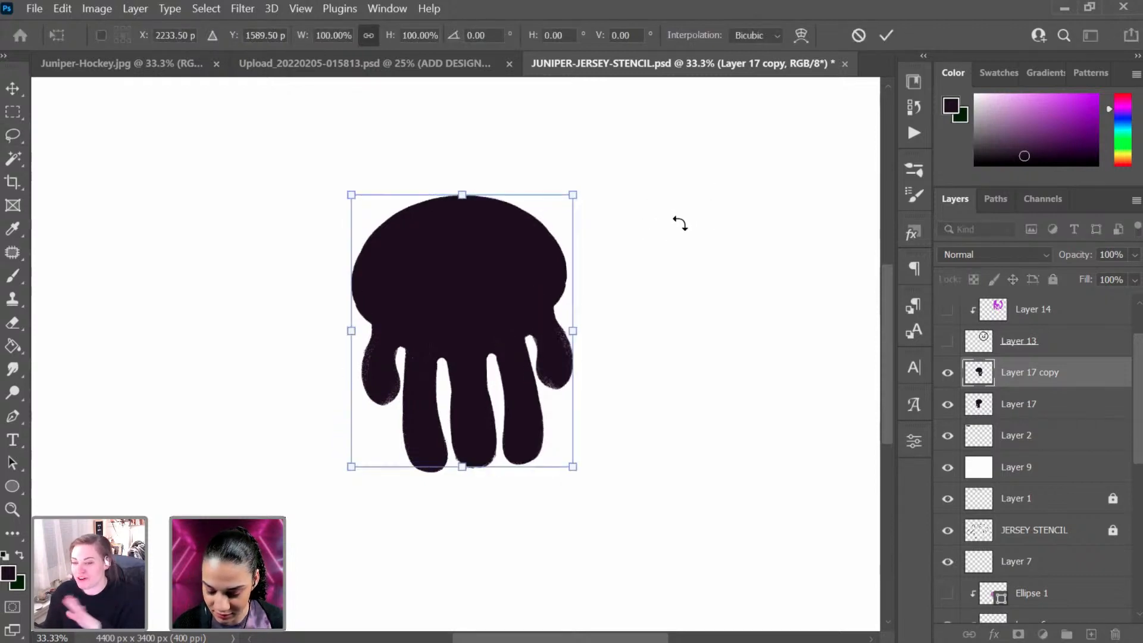
{"action": "key", "text": "Escape"}
Step: Merge the flipped copy into Layer 17 and rotate the combined figure slightly to level its limbs
{"action": "key", "text": "Delete"}
{"action": "key", "text": "ctrl+t"}
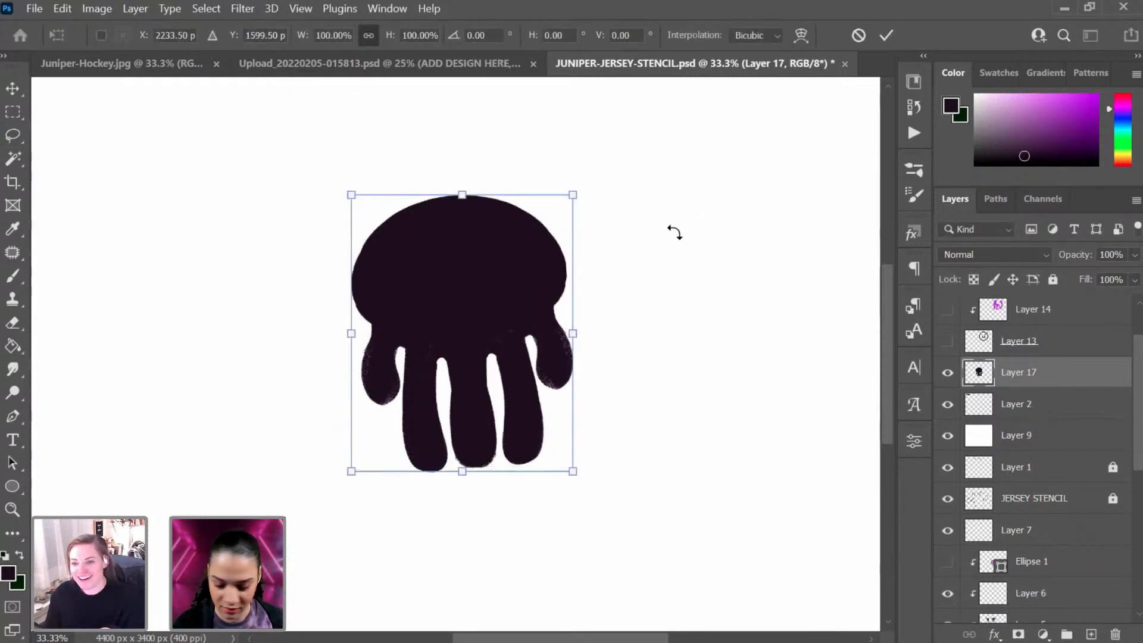
{"action": "left_click_drag", "start_coordinate": [674, 230], "coordinate": [650, 214]}
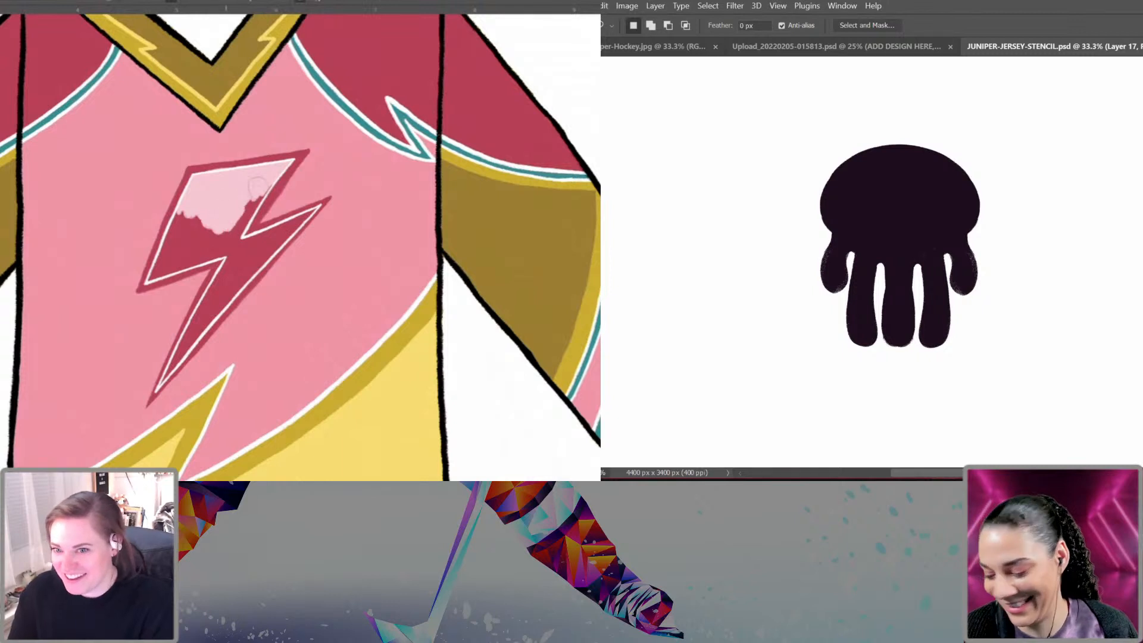
Step: Add a new layer and paint a straight vertical pinkish-red guide line through the middle of the figure
{"action": "key", "text": "ctrl+shift+n"}
{"action": "key", "text": "Return"}
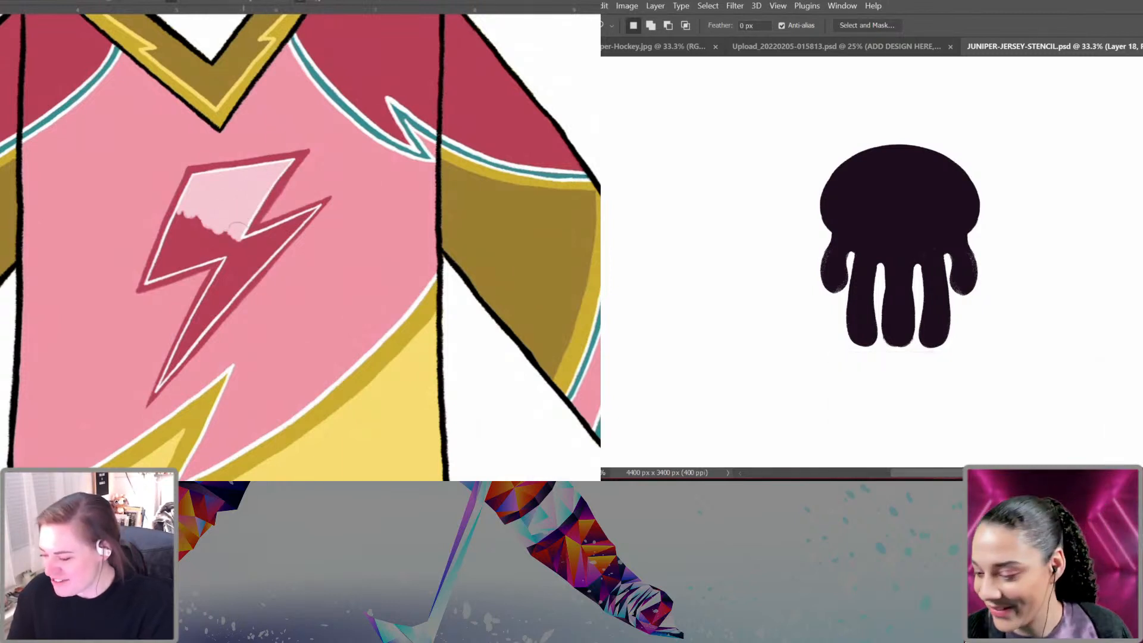
{"action": "key", "text": "b"}
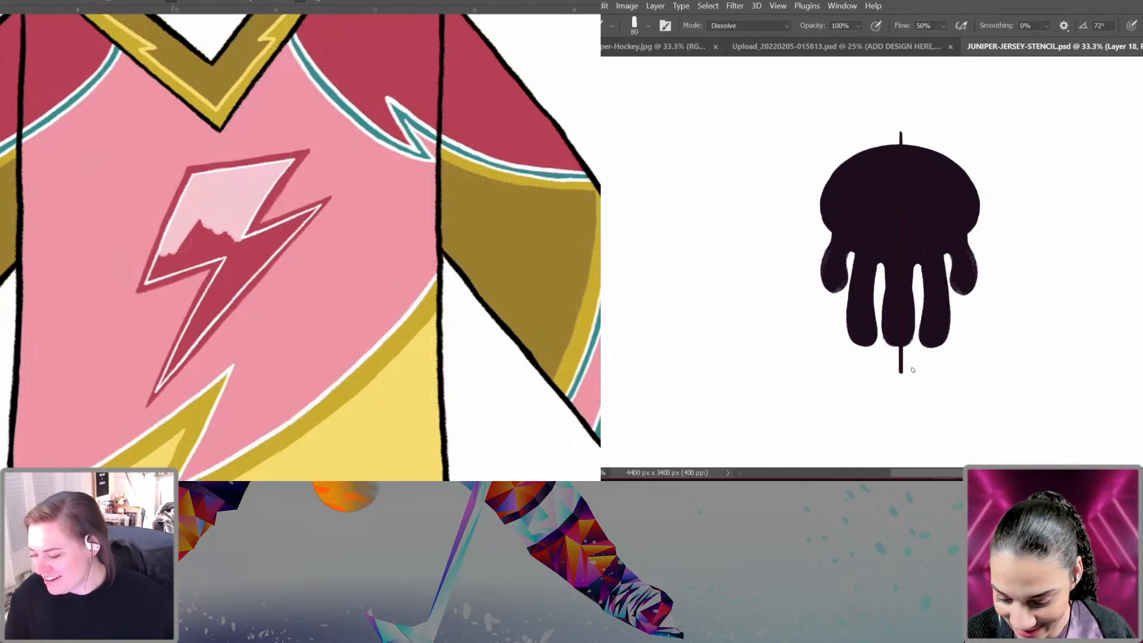
{"action": "left_click_drag", "start_coordinate": [904, 114], "coordinate": [903, 407]}
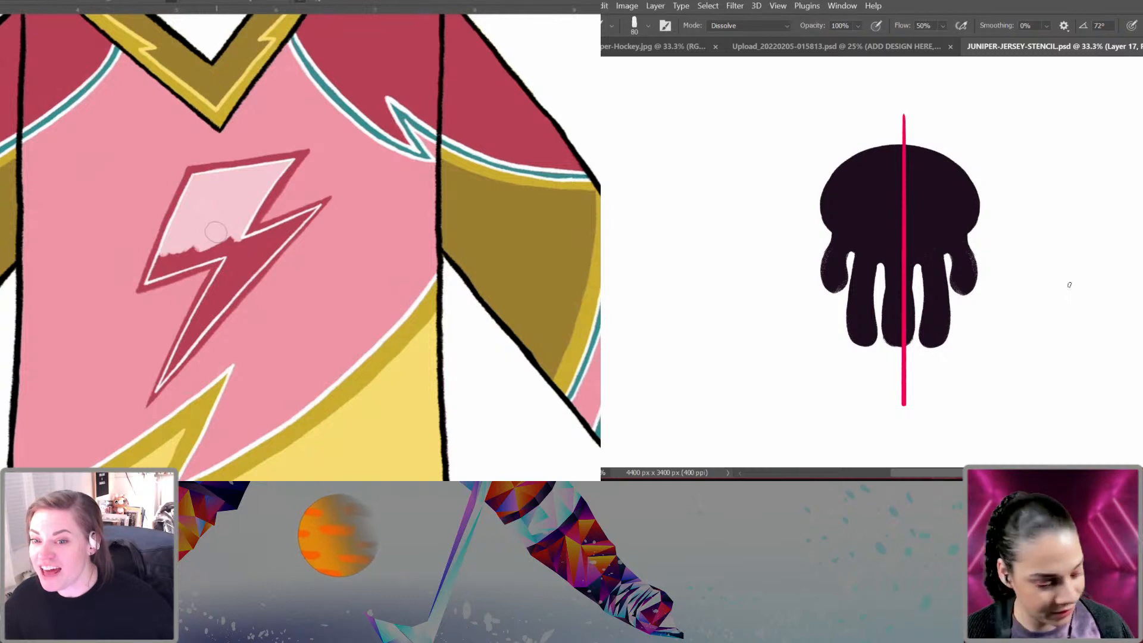
Step: Rotate the jellyfish figure to about -0.43° and shift it horizontally so it is centred on the guide line
{"action": "key", "text": "ctrl+t"}
{"action": "left_click_drag", "start_coordinate": [946, 300], "coordinate": [954, 300]}
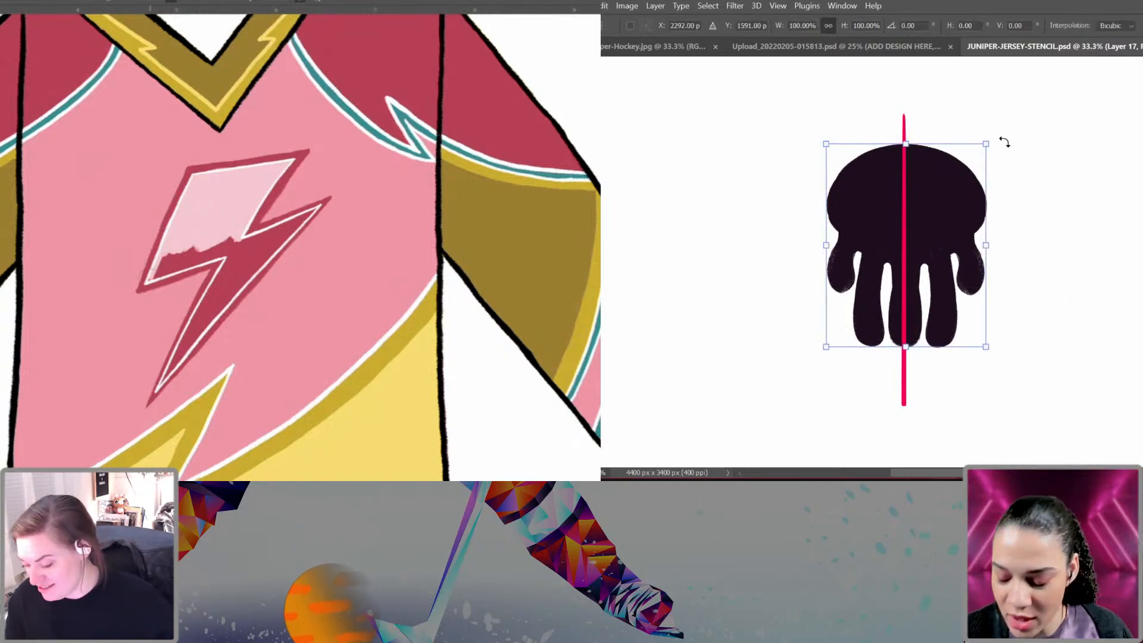
{"action": "left_click_drag", "start_coordinate": [1004, 143], "coordinate": [1007, 141]}
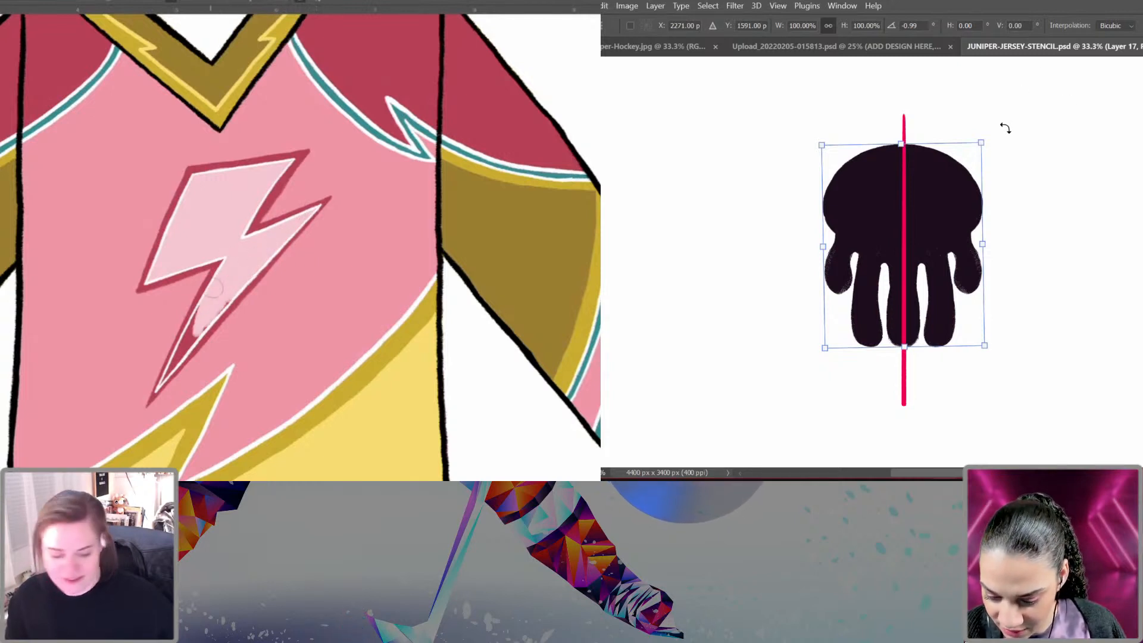
{"action": "left_click_drag", "start_coordinate": [1005, 128], "coordinate": [1009, 126]}
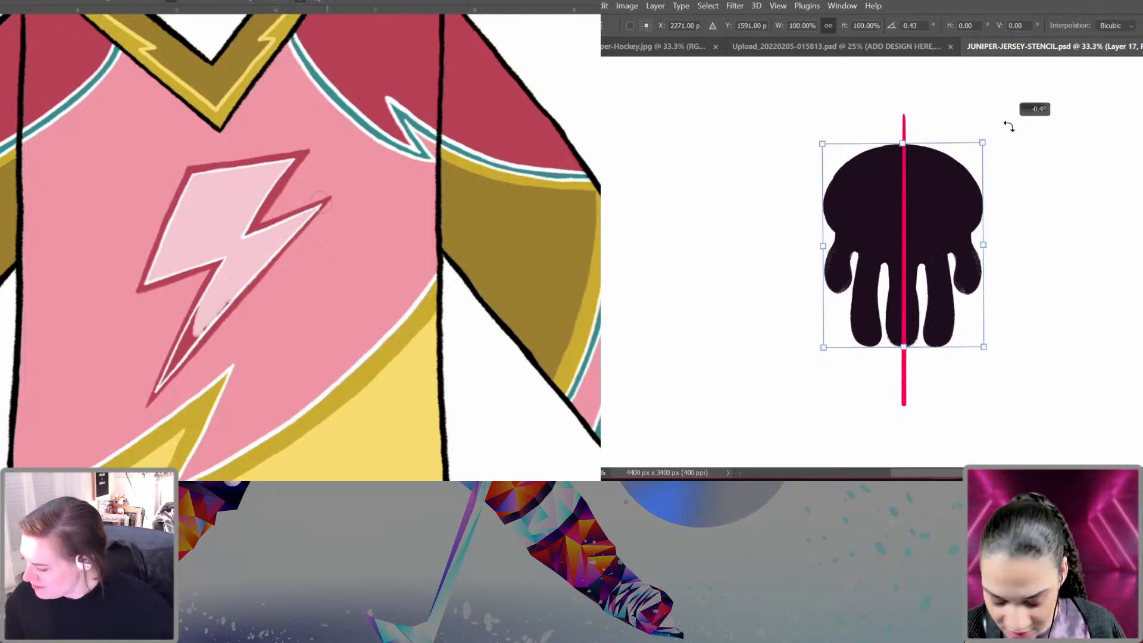
{"action": "key", "text": "Right"}
{"action": "key", "text": "Right"}
{"action": "key", "text": "Right"}
{"action": "key", "text": "Right"}
{"action": "key", "text": "Right"}
{"action": "key", "text": "Right"}
{"action": "key", "text": "Right"}
{"action": "key", "text": "Right"}
{"action": "key", "text": "Right"}
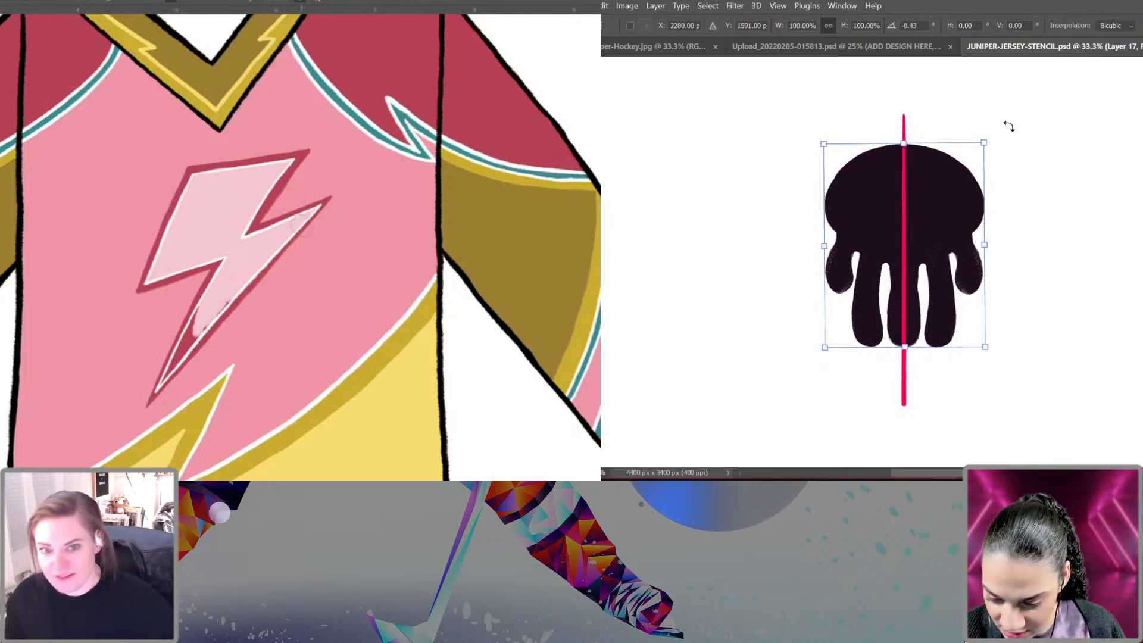
{"action": "key", "text": "Return"}
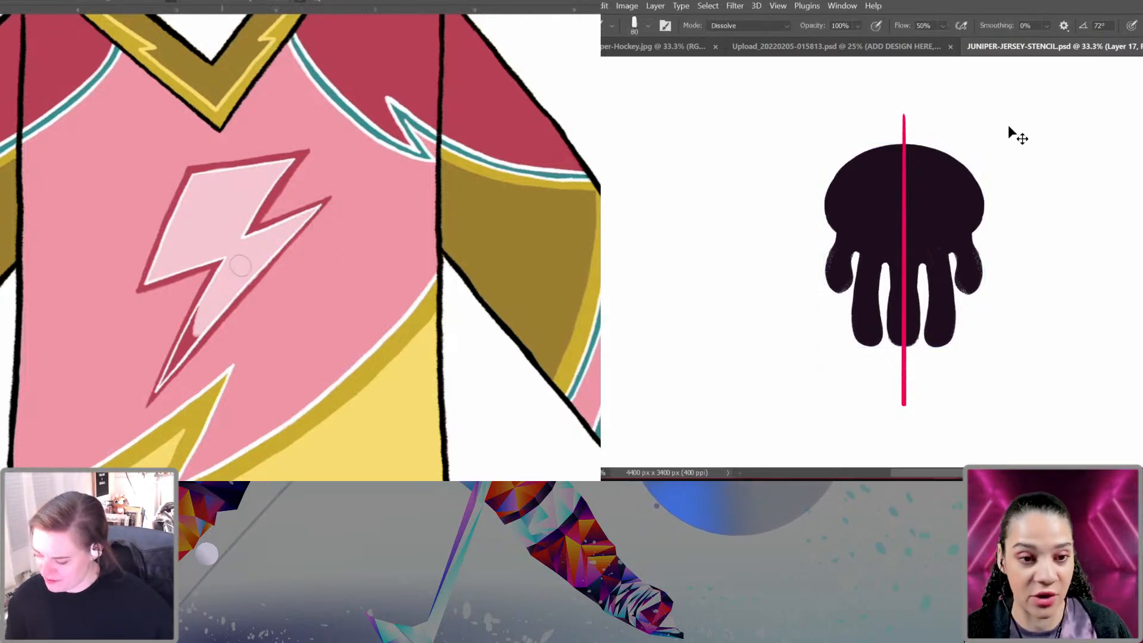
Step: Enlarge the brush to 150 px and extend the middle limb's lower tip with dark purple paint
{"action": "key", "text": "ctrl+plus"}
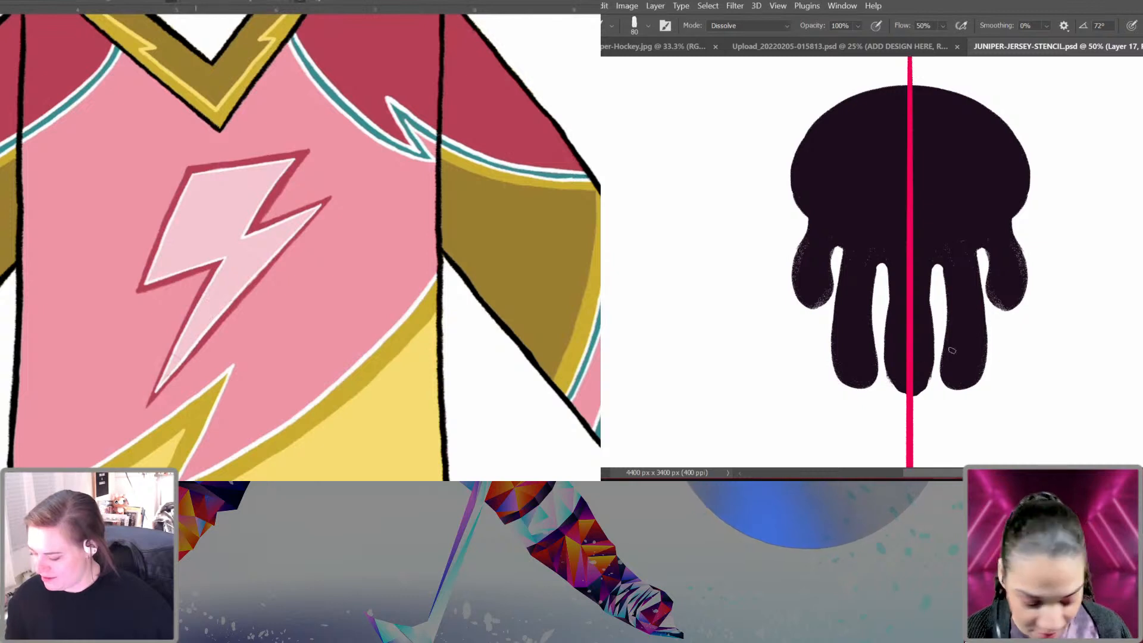
{"action": "key", "text": "bracketright"}
{"action": "key", "text": "bracketright"}
{"action": "key", "text": "bracketright"}
{"action": "key", "text": "bracketright"}
{"action": "left_click_drag", "start_coordinate": [893, 373], "coordinate": [914, 391]}
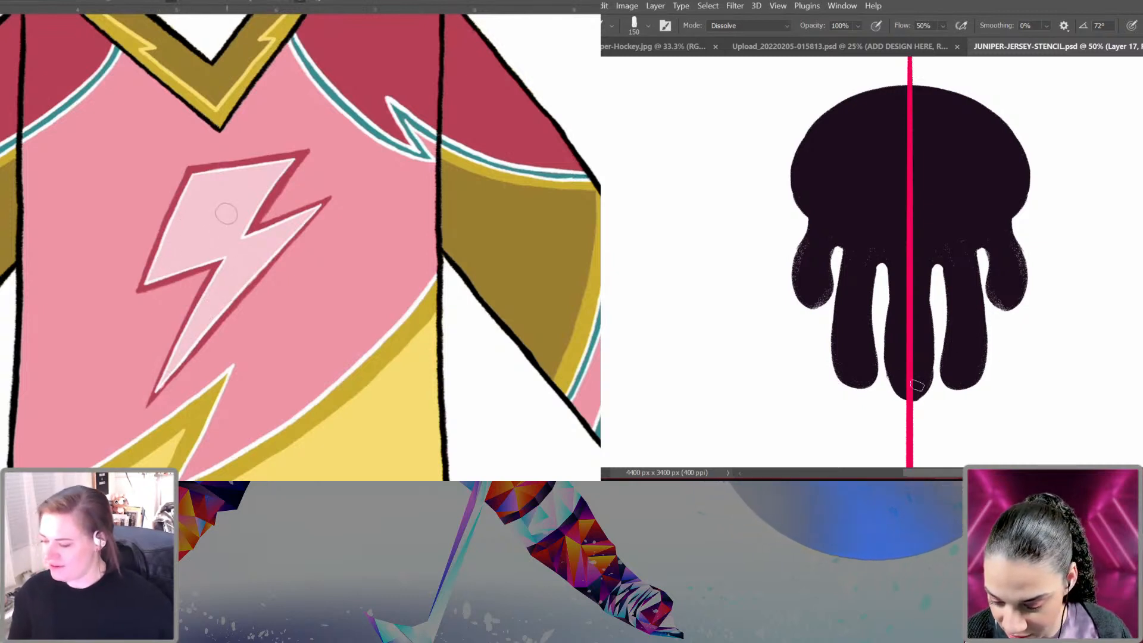
{"action": "key", "text": "ctrl+minus"}
{"action": "key", "text": "ctrl+minus"}
{"action": "key", "text": "ctrl+minus"}
{"action": "key", "text": "ctrl+minus"}
{"action": "key", "text": "ctrl+minus"}
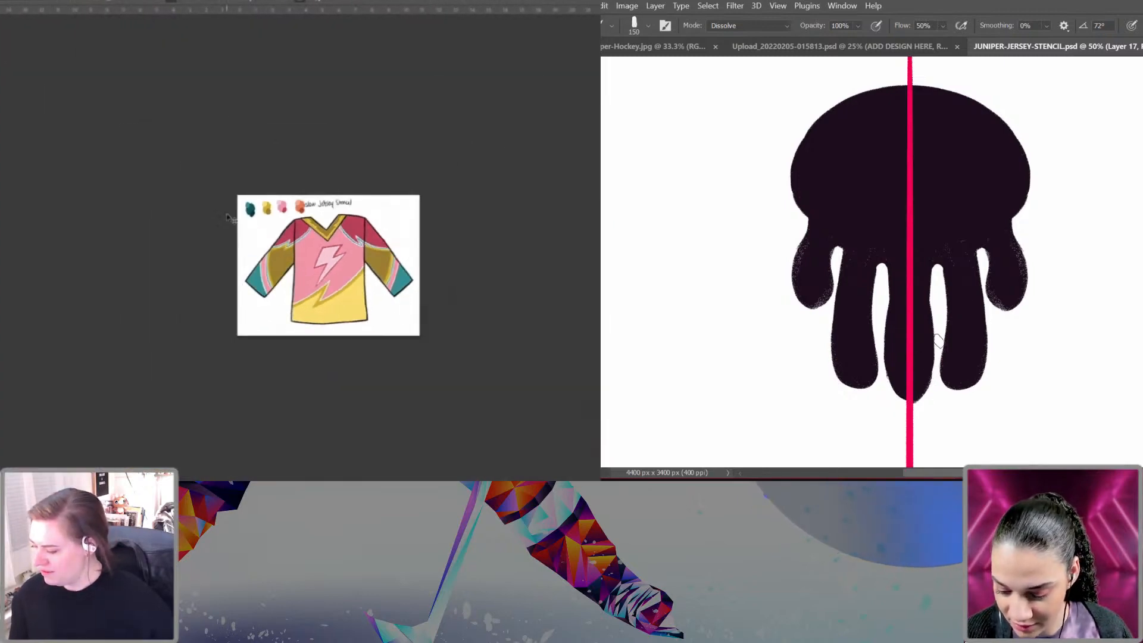
Step: Trim the upper edge of the figure's middle limb with the 80 px eraser, widening the gap beside it
{"action": "key", "text": "ctrl+plus"}
{"action": "key", "text": "ctrl+plus"}
{"action": "key", "text": "ctrl+plus"}
{"action": "key", "text": "ctrl+plus"}
{"action": "key", "text": "e"}
{"action": "key", "text": "ctrl+minus"}
{"action": "key", "text": "ctrl+minus"}
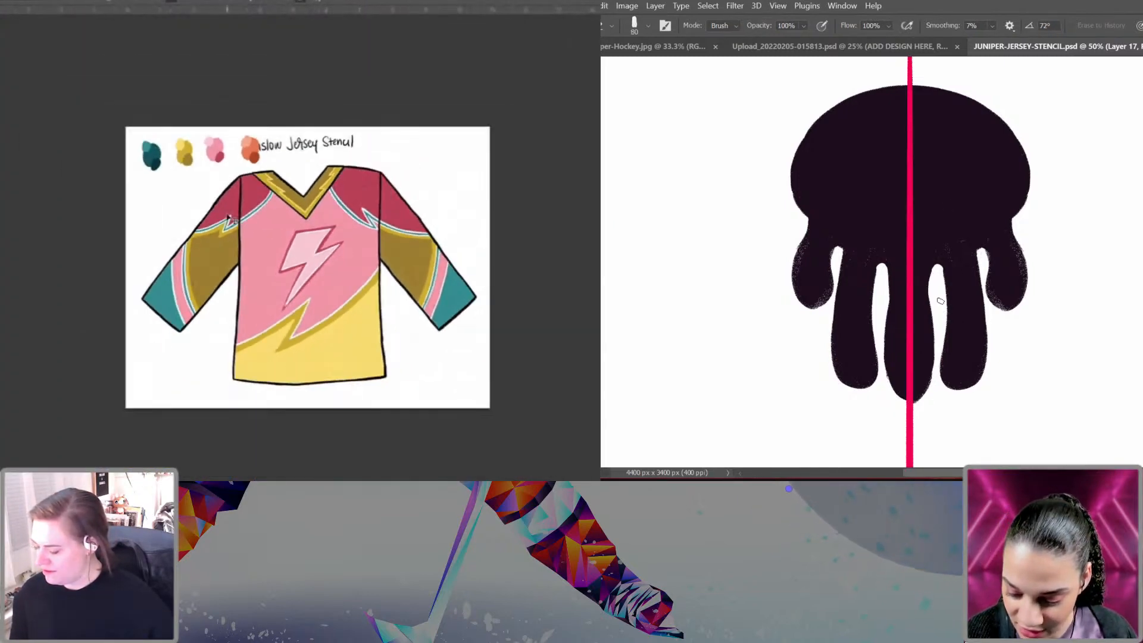
{"action": "key", "text": "ctrl+plus"}
{"action": "key", "text": "ctrl+plus"}
{"action": "key", "text": "ctrl+plus"}
{"action": "key", "text": "ctrl+plus"}
{"action": "key", "text": "ctrl+plus"}
{"action": "left_click_drag", "start_coordinate": [887, 270], "coordinate": [890, 296]}
{"action": "mouse_move", "coordinate": [194, 359]}
{"action": "left_mouse_down"}
{"action": "mouse_move", "coordinate": [222, 333]}
{"action": "mouse_move", "coordinate": [290, 186]}
{"action": "left_mouse_up"}
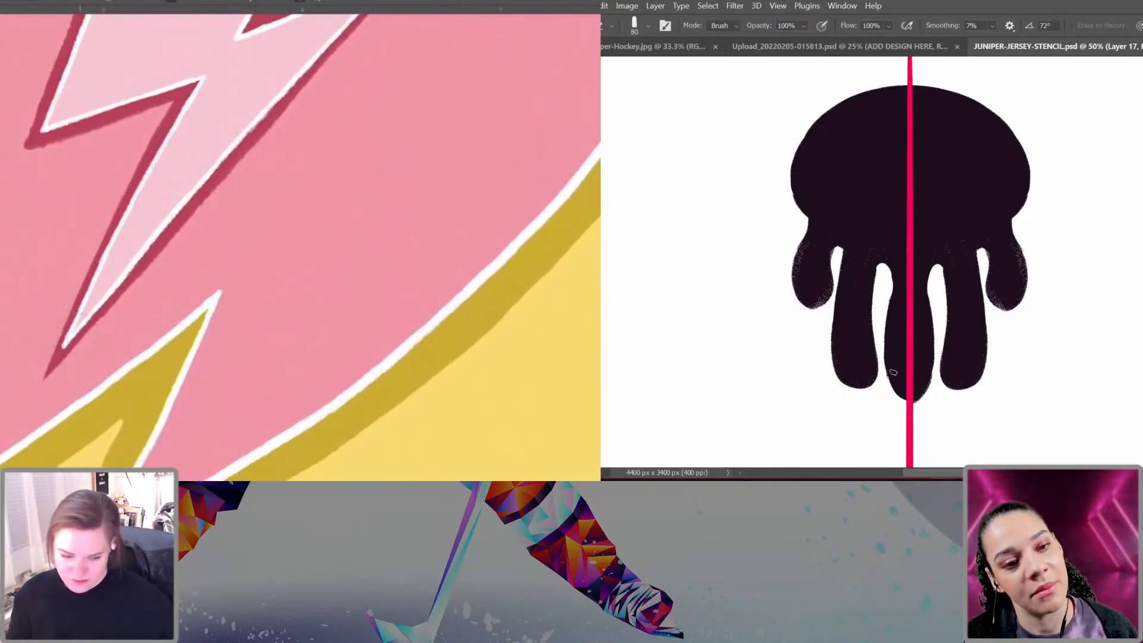
Step: Return to the 150 px brush and remove the vertical pinkish-red guide line from the figure
{"action": "key", "text": "ctrl+minus"}
{"action": "key", "text": "ctrl+minus"}
{"action": "key", "text": "ctrl+minus"}
{"action": "key", "text": "ctrl+minus"}
{"action": "key", "text": "ctrl+minus"}
{"action": "key", "text": "ctrl+minus"}
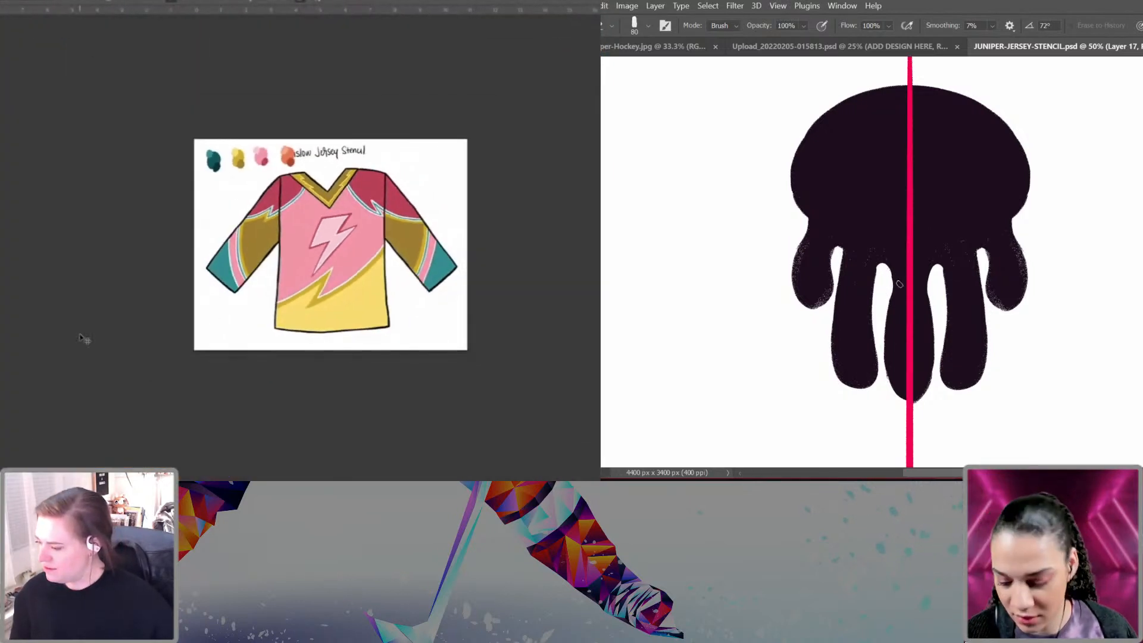
{"action": "key", "text": "ctrl+plus"}
{"action": "left_click_drag", "start_coordinate": [469, 338], "coordinate": [441, 325]}
{"action": "key", "text": "ctrl+z"}
{"action": "key", "text": "b"}
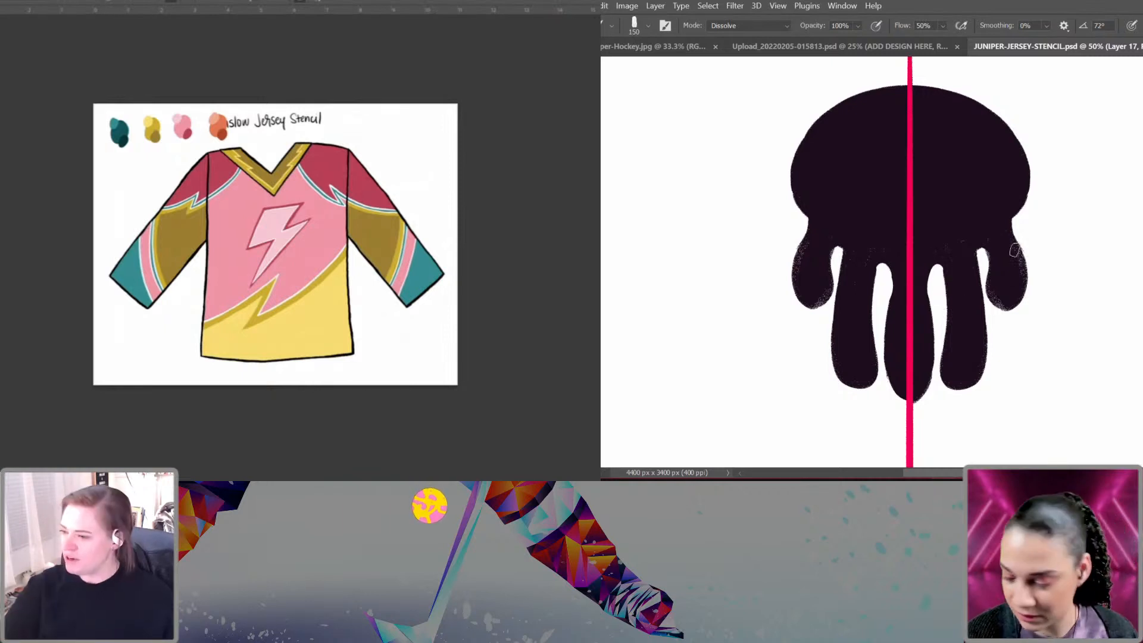
{"action": "key", "text": "ctrl+e"}
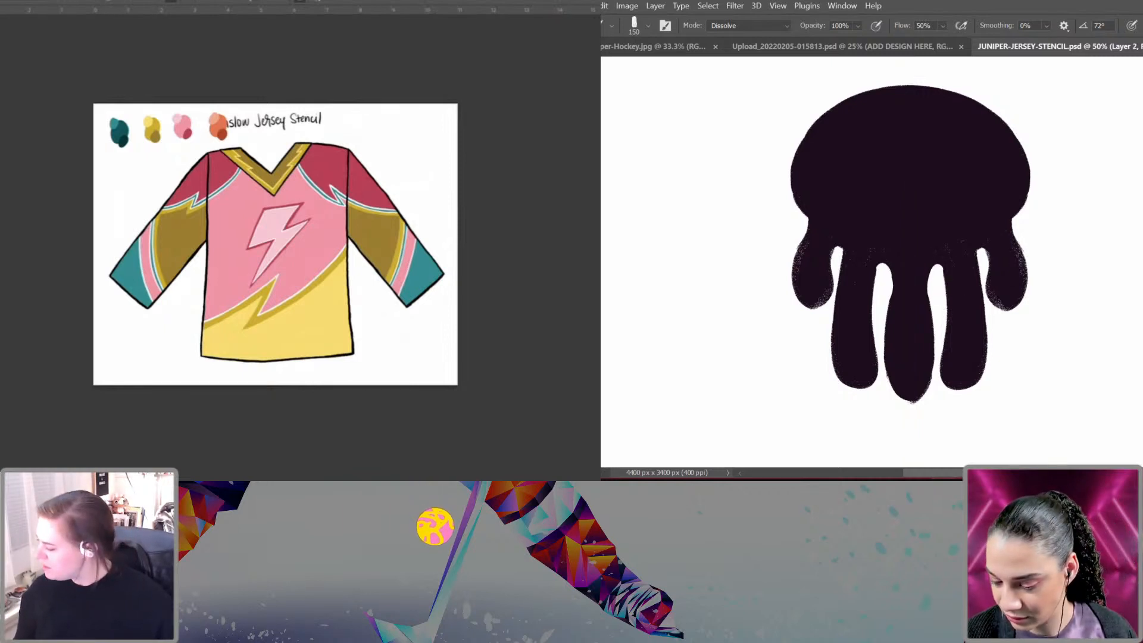
Step: Switch from the pink jersey stencil to Winslow-Mockup.psd, and add a new layer in the jellyfish document
{"action": "left_click", "coordinate": [196, 0]}
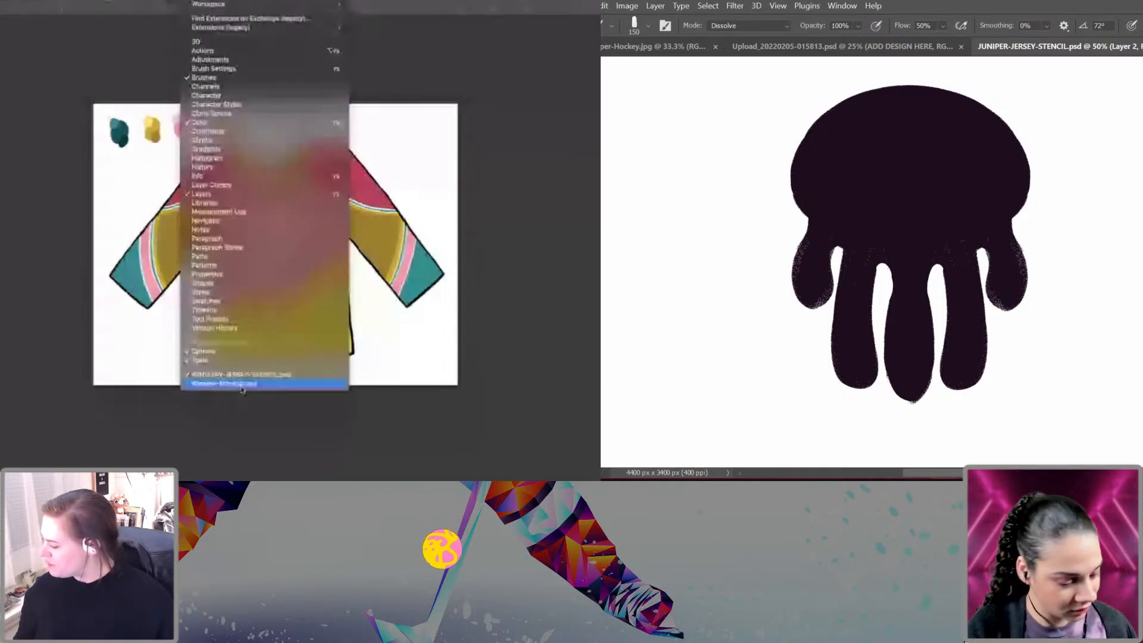
{"action": "left_click", "coordinate": [241, 384]}
{"action": "key", "text": "ctrl+shift+n"}
{"action": "key", "text": "Return"}
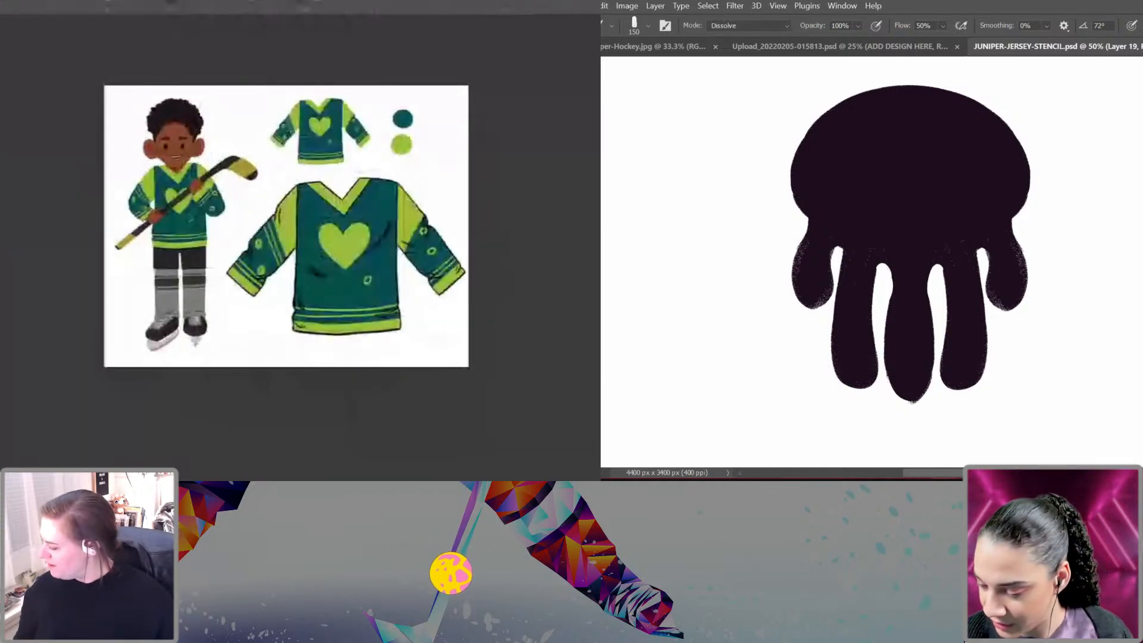
Step: Bring the jellyfish document's colour swatches into view and switch back to WINSLOW-JERSEY-STENCIL.psd
{"action": "key", "text": "ctrl+Tab"}
{"action": "left_click_drag", "start_coordinate": [930, 185], "coordinate": [1137, 334]}
{"action": "key", "text": "ctrl+Tab"}
{"action": "left_click", "coordinate": [195, 2]}
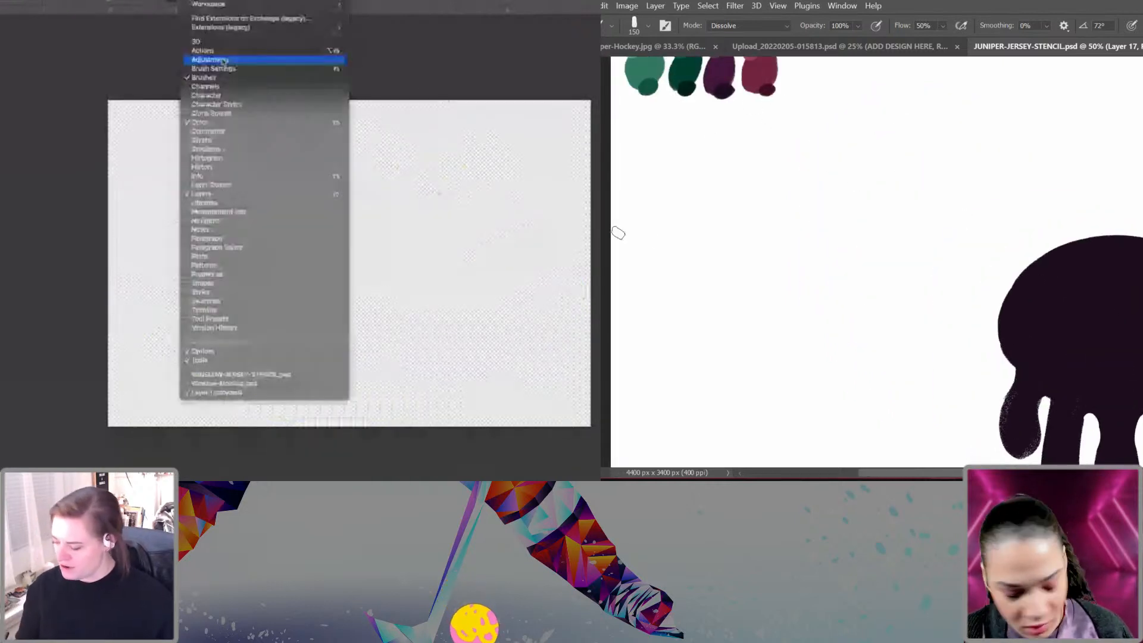
{"action": "left_click", "coordinate": [241, 373]}
Step: Sample the purple from the third palette swatch and fill the jellyfish figure on Layer 17 with it
{"action": "left_click", "coordinate": [731, 76], "text": "alt"}
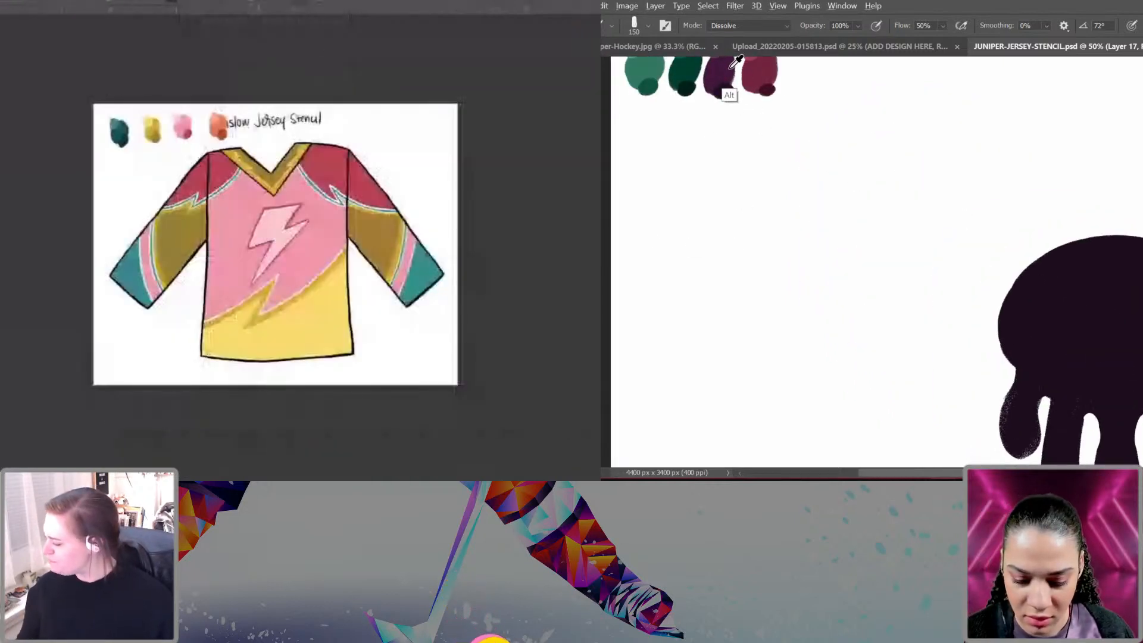
{"action": "left_click_drag", "start_coordinate": [1029, 306], "coordinate": [941, 288]}
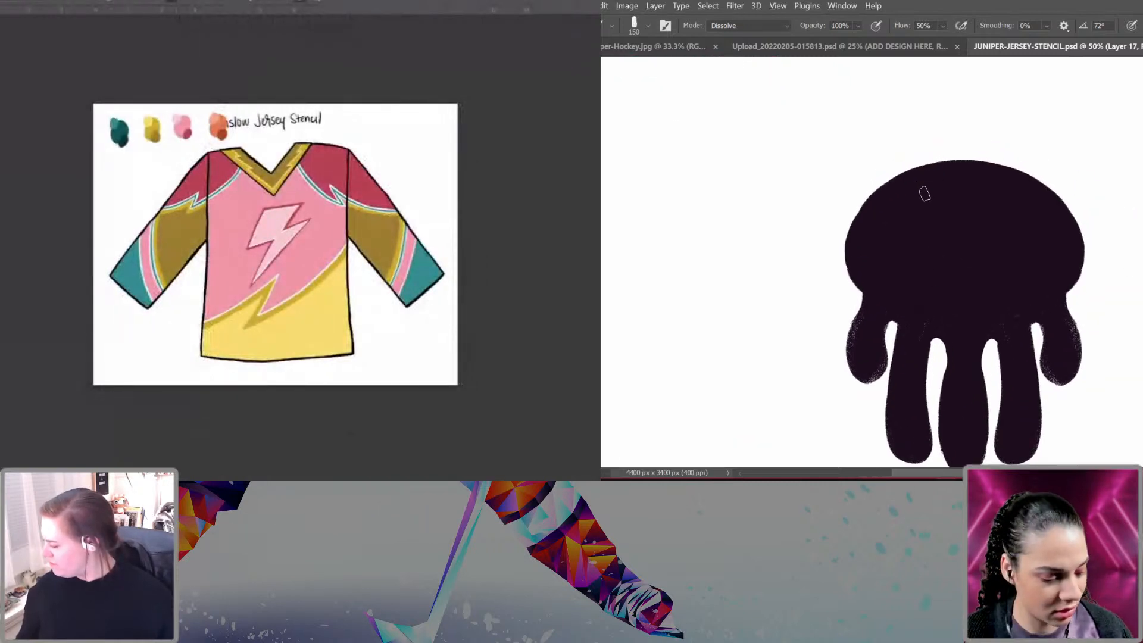
{"action": "key", "text": "g"}
{"action": "left_click", "coordinate": [977, 450]}
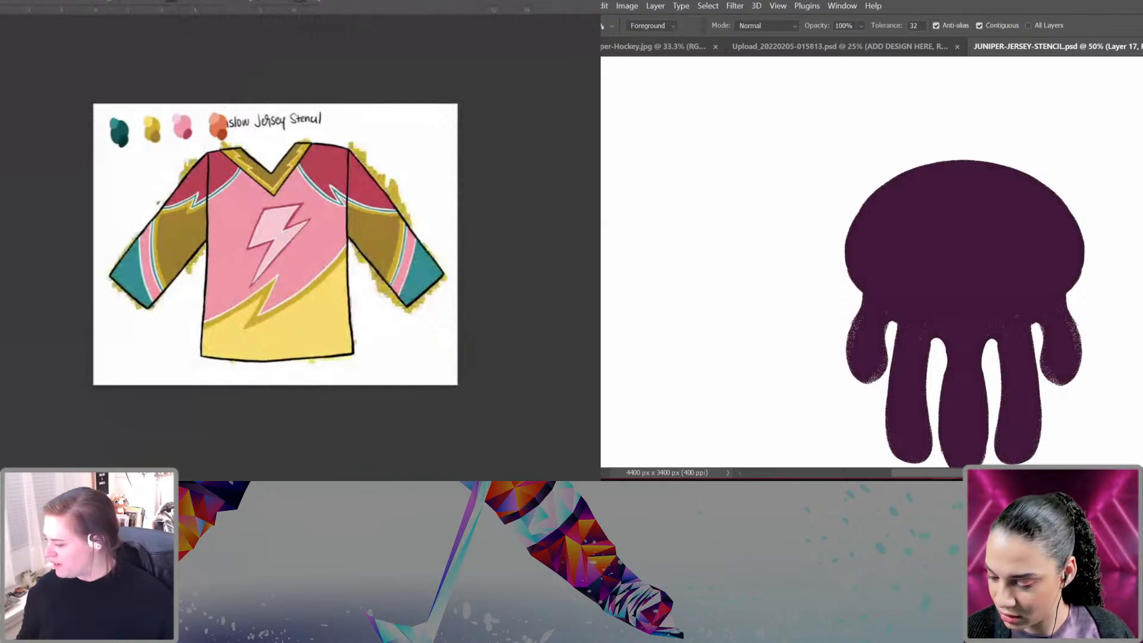
Step: Pick up a new brush colour from the palette swatches for painting on Layer 19
{"action": "key", "text": "b"}
{"action": "mouse_move", "coordinate": [834, 155]}
{"action": "left_mouse_down"}
{"action": "mouse_move", "coordinate": [977, 344]}
{"action": "mouse_move", "coordinate": [1020, 302]}
{"action": "mouse_move", "coordinate": [929, 149]}
{"action": "left_mouse_up"}
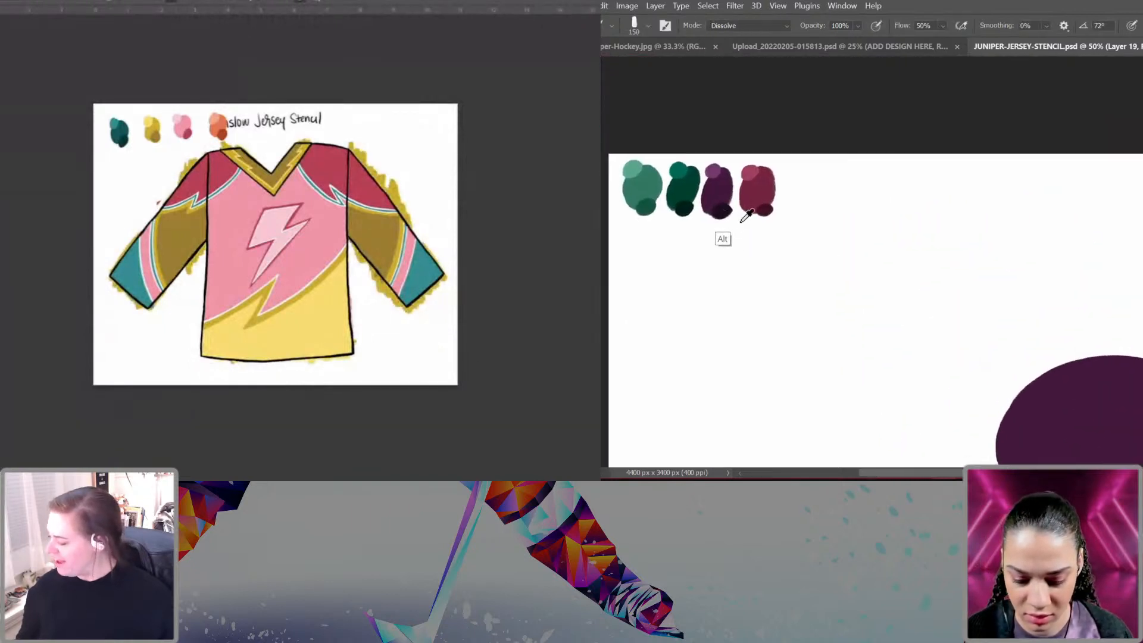
{"action": "mouse_move", "coordinate": [1113, 380]}
{"action": "left_mouse_down"}
{"action": "mouse_move", "coordinate": [1026, 233]}
{"action": "mouse_move", "coordinate": [990, 200]}
{"action": "left_mouse_up"}
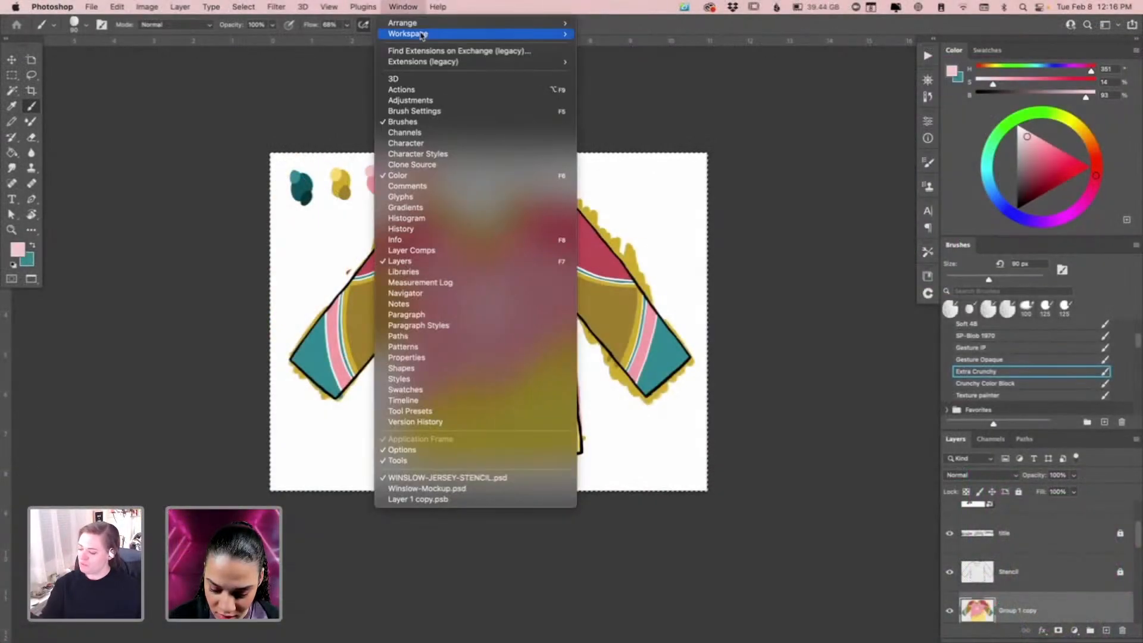
Step: Paste the pink jersey artwork into Layer 1 copy.psb, scale it to about 72%, and position it over the canvas
{"action": "left_click", "coordinate": [437, 500]}
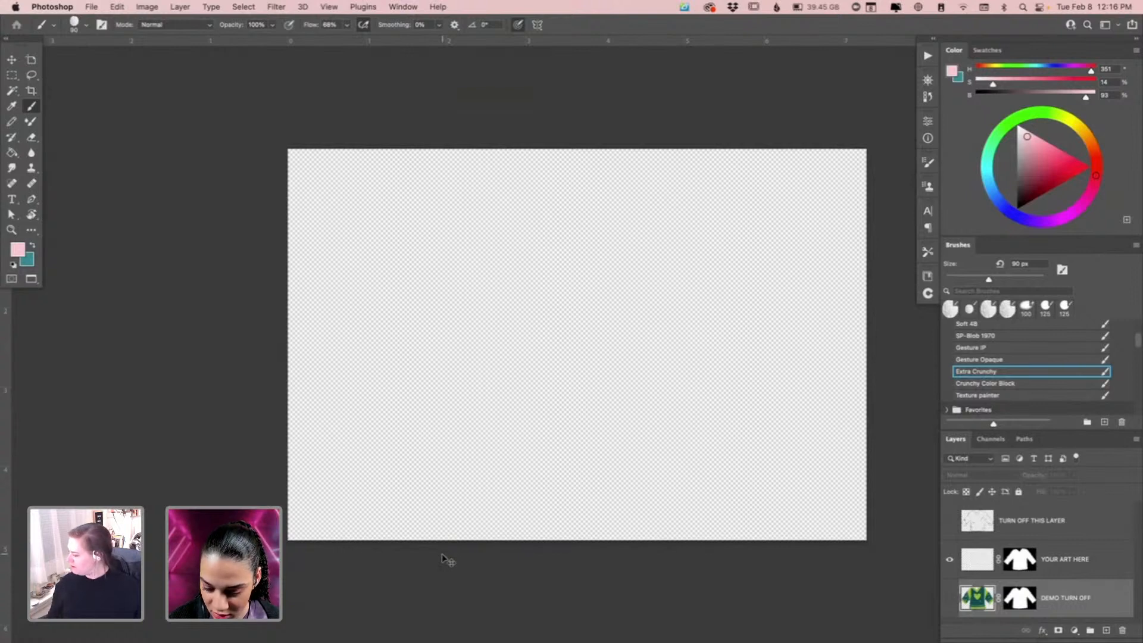
{"action": "key", "text": "super+v"}
{"action": "key", "text": "super+t"}
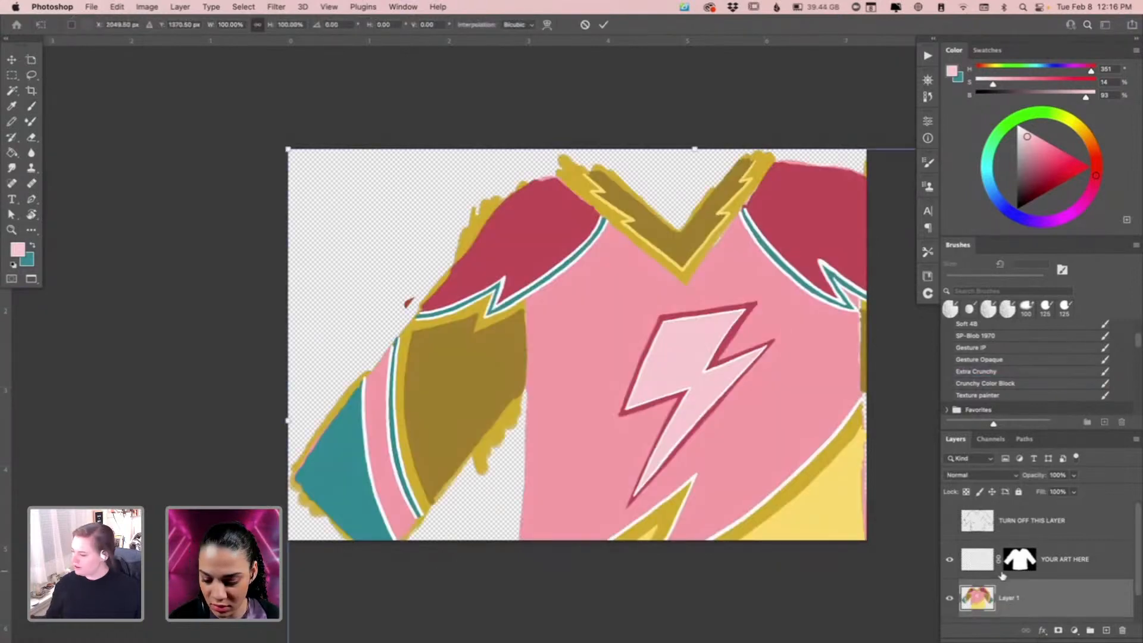
{"action": "left_click_drag", "start_coordinate": [284, 146], "coordinate": [523, 288]}
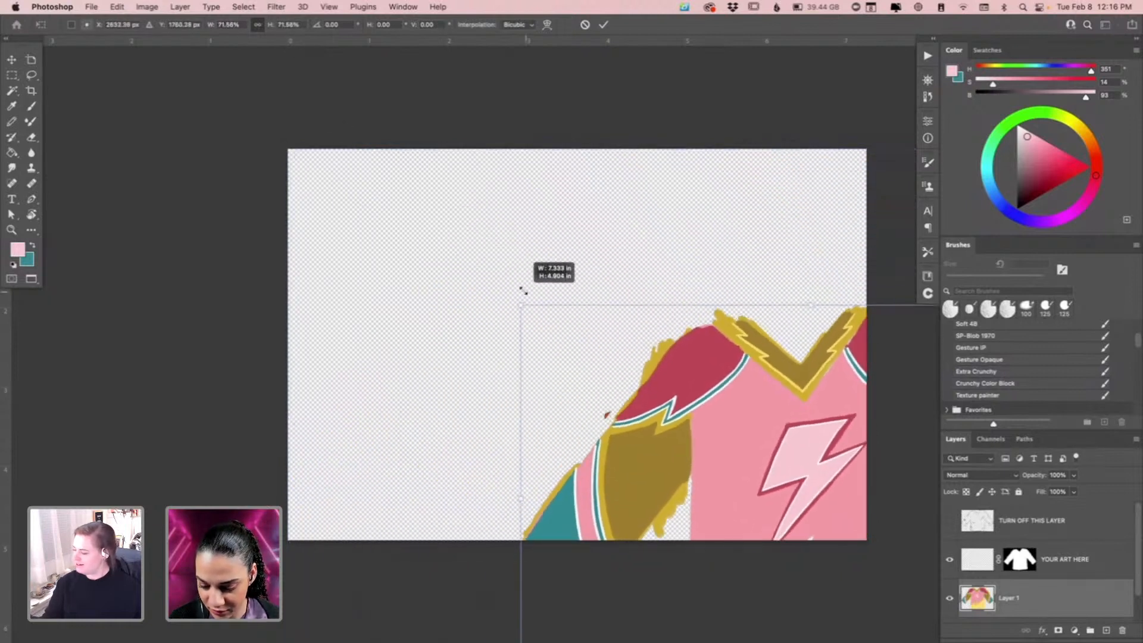
{"action": "left_click_drag", "start_coordinate": [712, 367], "coordinate": [497, 254]}
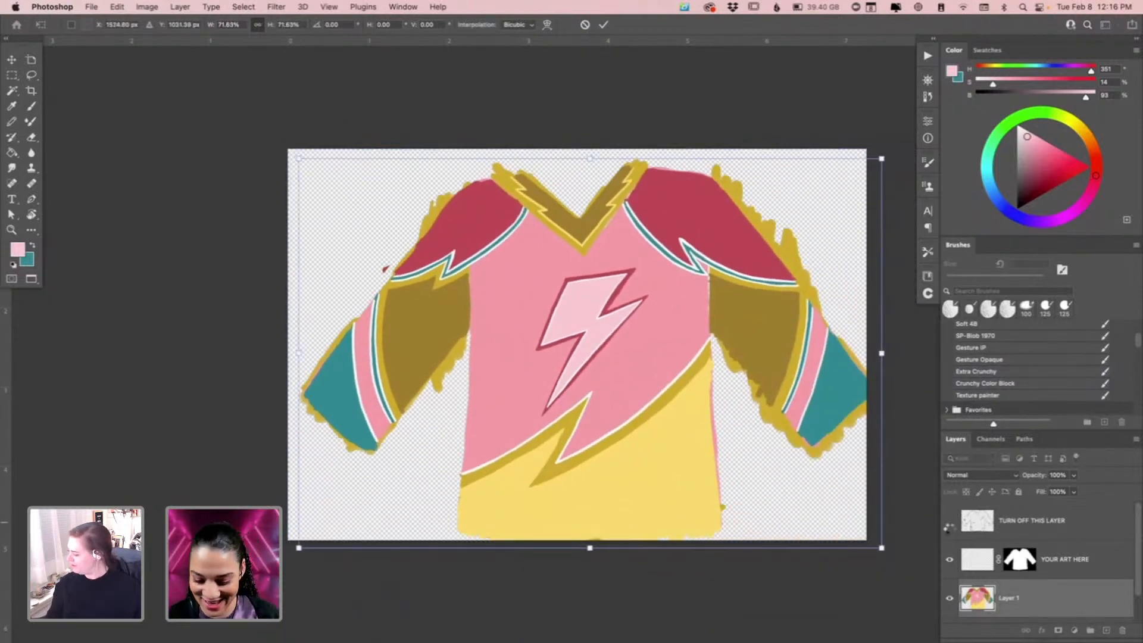
{"action": "key", "text": "Return"}
Step: Show the TURN OFF THIS LAYER line art and move the pasted jersey artwork onto its outline
{"action": "left_click", "coordinate": [950, 521]}
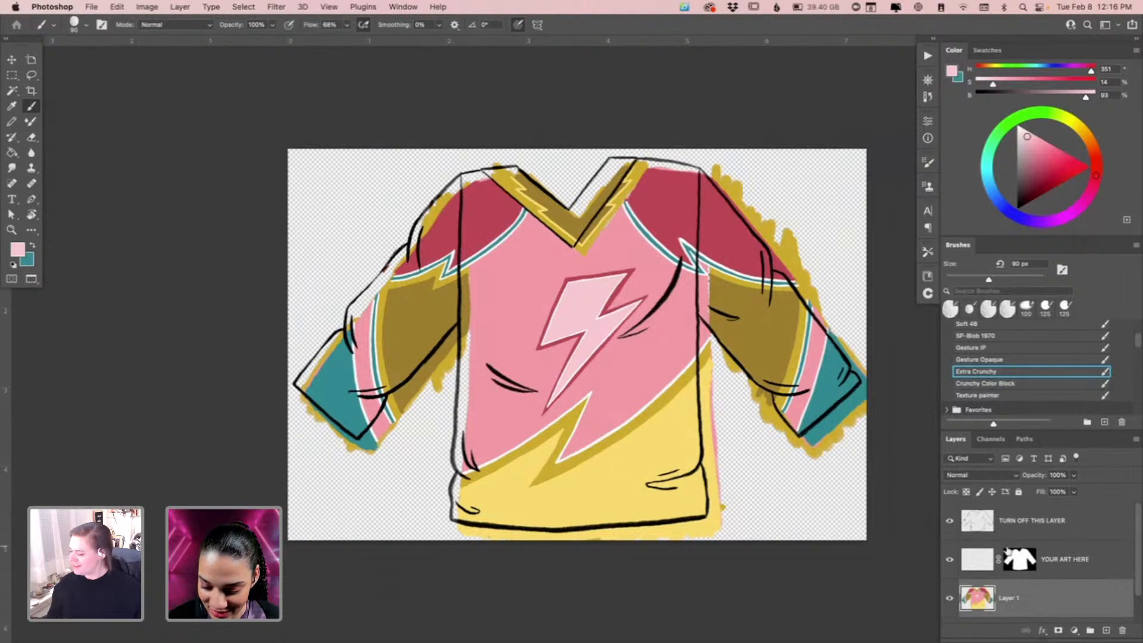
{"action": "key", "text": "v"}
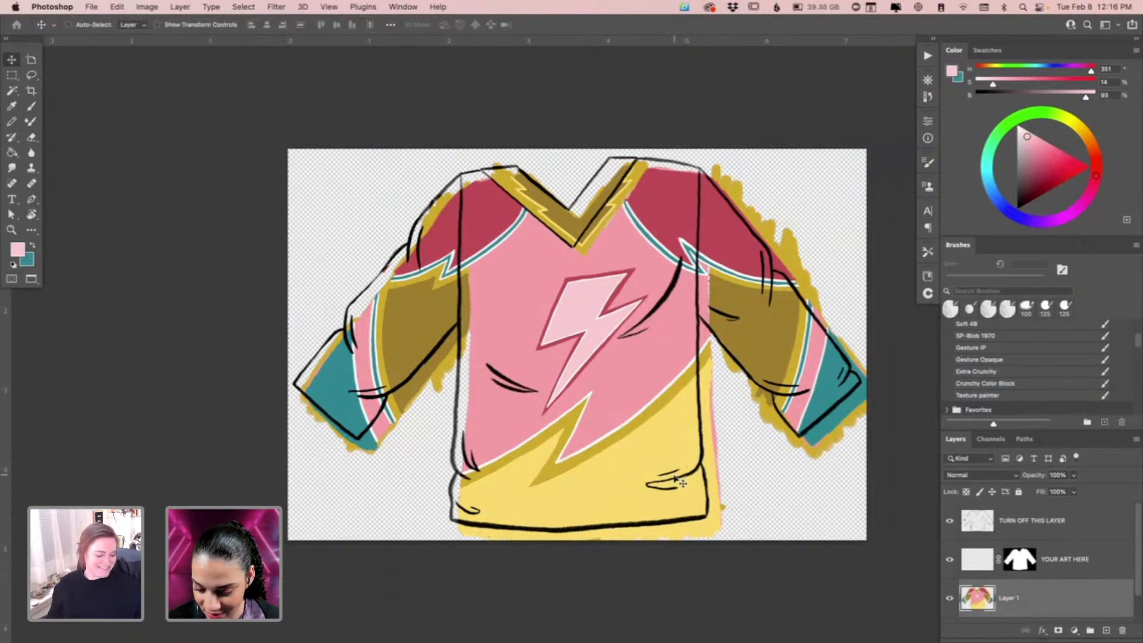
{"action": "key", "text": "ctrl+t"}
{"action": "left_click_drag", "start_coordinate": [676, 481], "coordinate": [667, 468]}
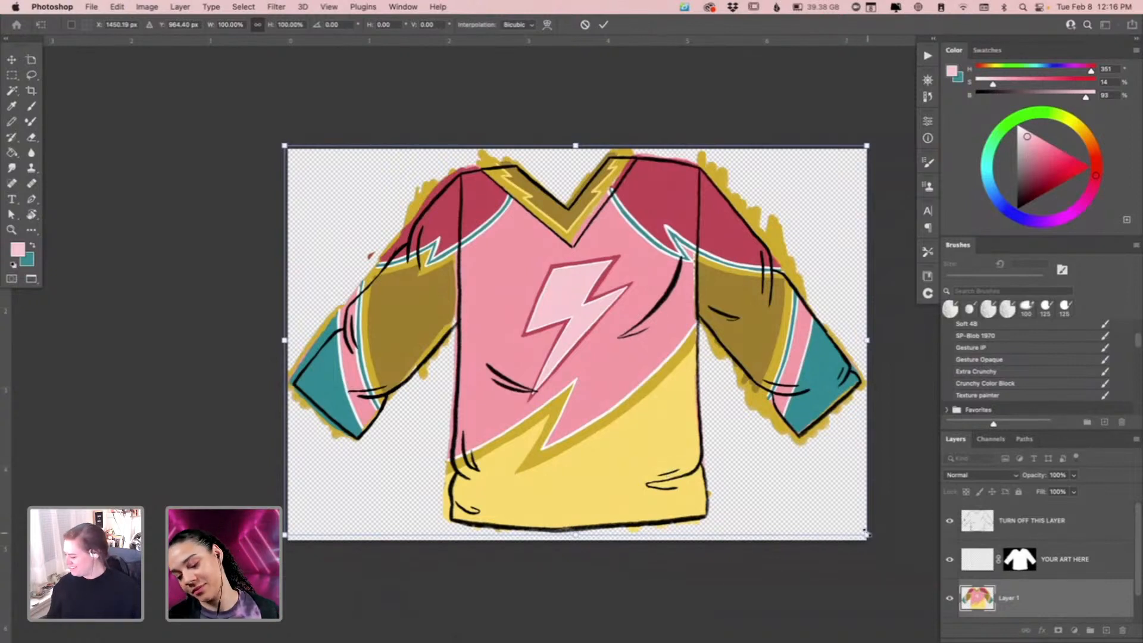
Step: Scale the jersey artwork to 100.64% and nudge it horizontally until it fits the line art
{"action": "left_click_drag", "start_coordinate": [867, 534], "coordinate": [892, 551]}
{"action": "mouse_move", "coordinate": [785, 462]}
{"action": "left_mouse_down"}
{"action": "mouse_move", "coordinate": [774, 458]}
{"action": "mouse_move", "coordinate": [770, 473]}
{"action": "left_mouse_up"}
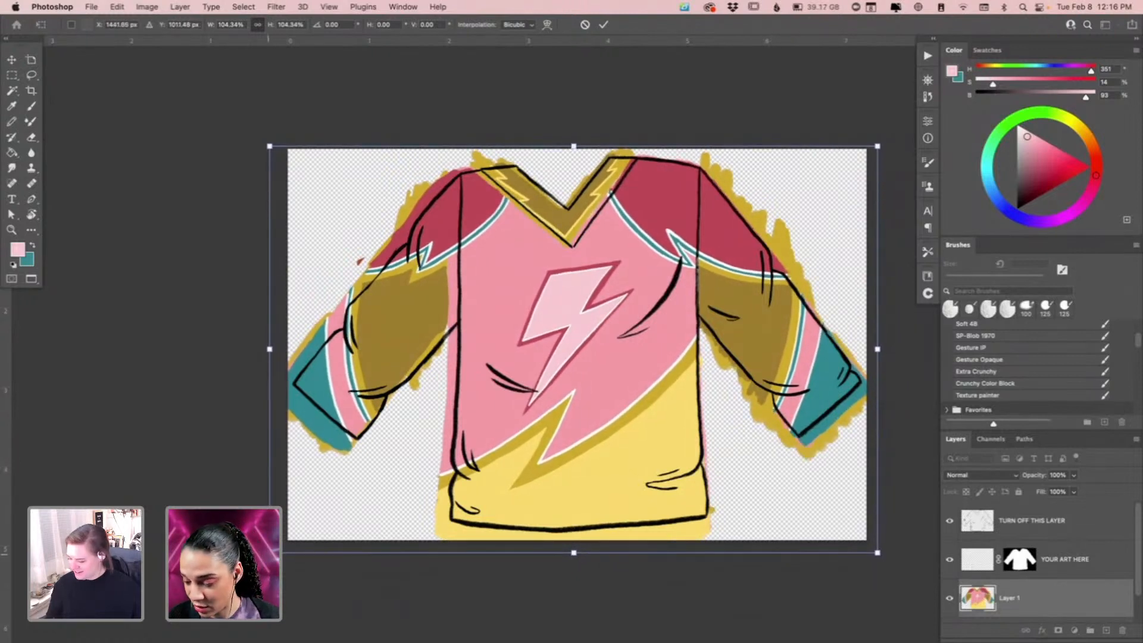
{"action": "left_click_drag", "start_coordinate": [270, 552], "coordinate": [284, 544]}
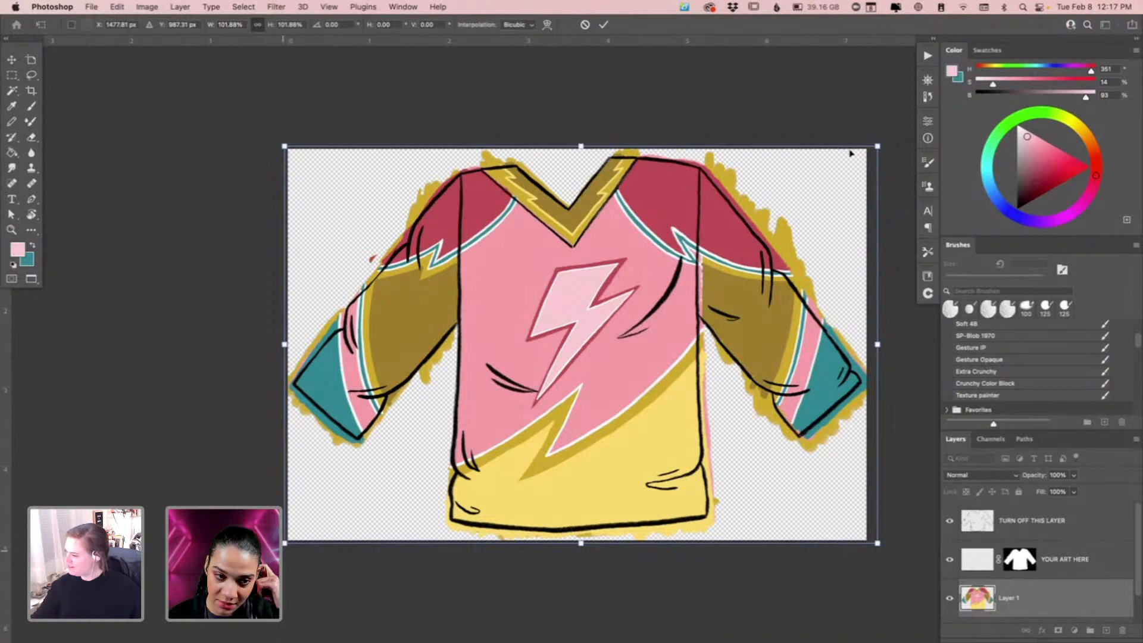
{"action": "left_click_drag", "start_coordinate": [877, 146], "coordinate": [871, 151]}
{"action": "left_click_drag", "start_coordinate": [795, 320], "coordinate": [796, 321]}
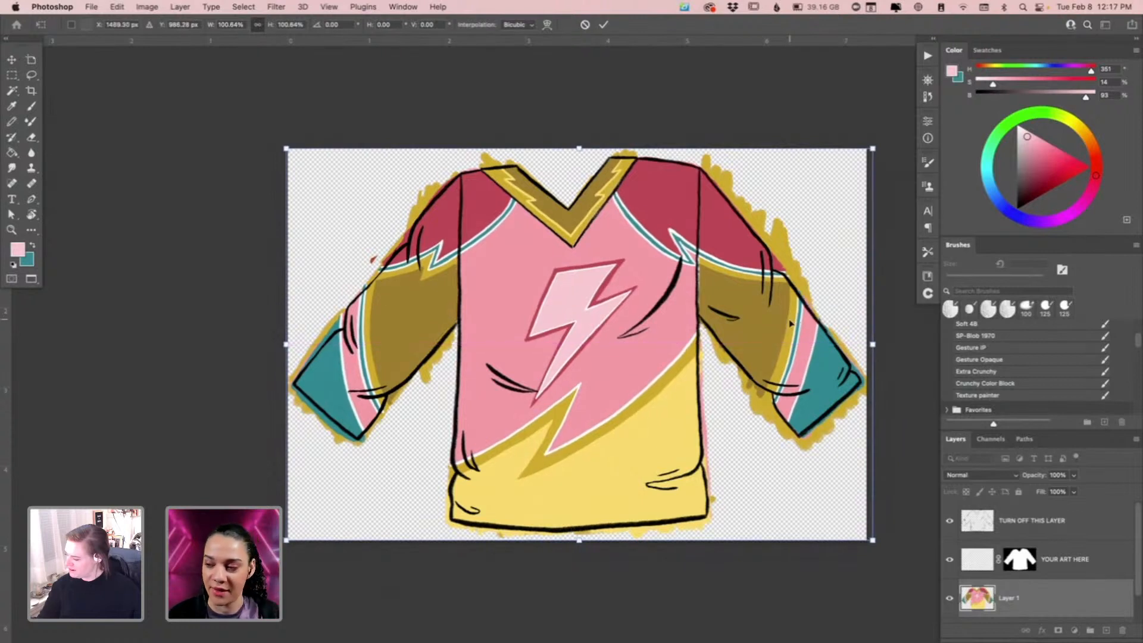
{"action": "key", "text": "Left"}
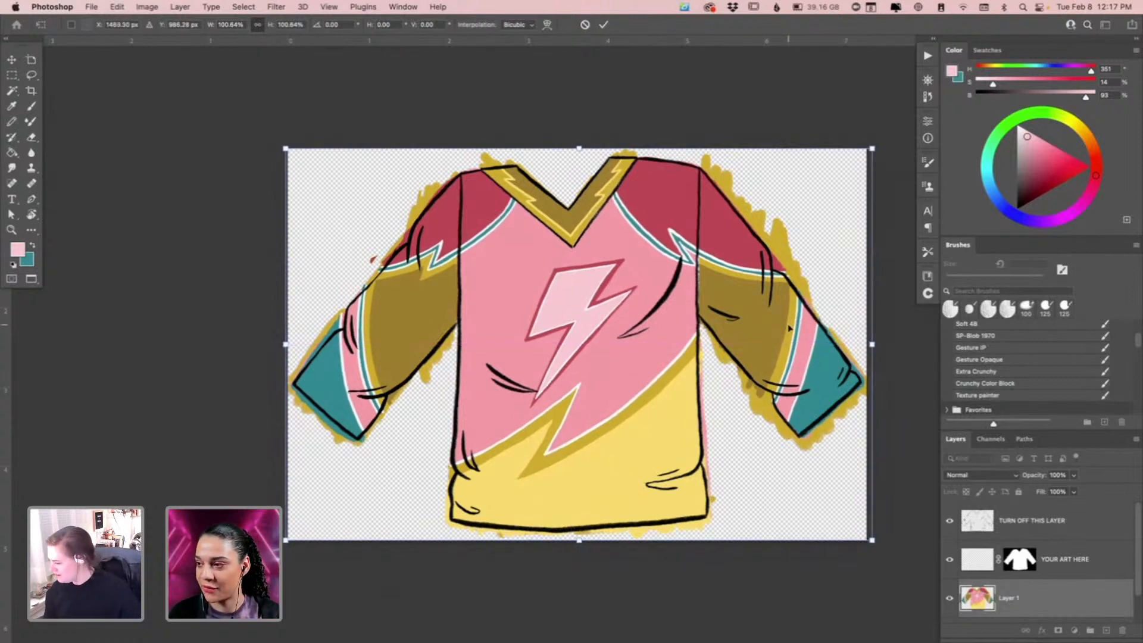
{"action": "key", "text": "Left"}
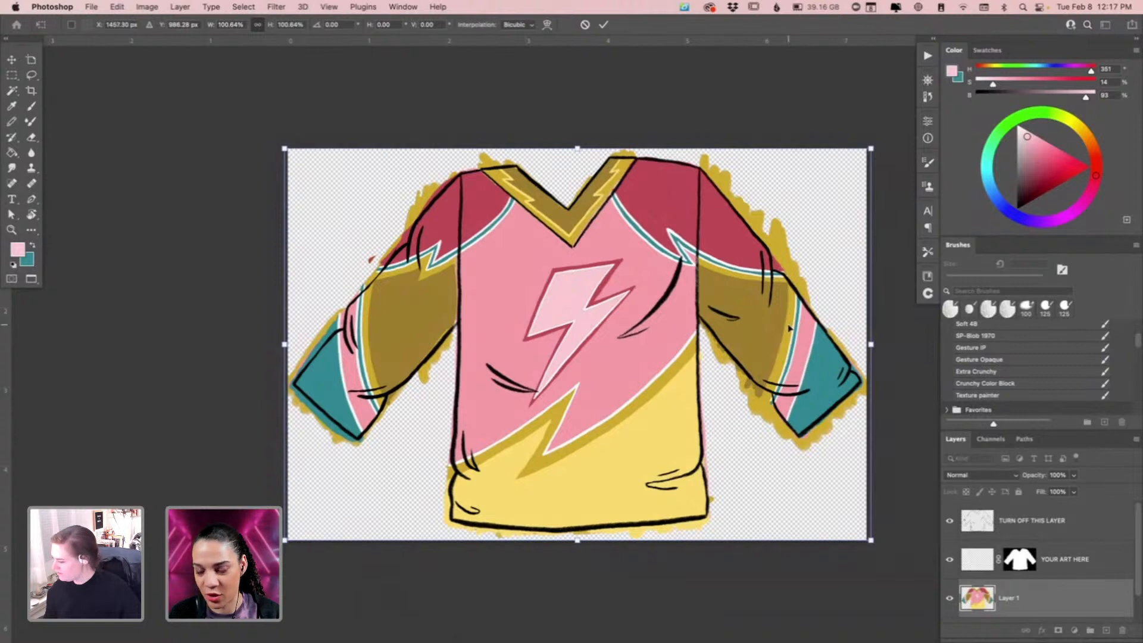
{"action": "key", "text": "Return"}
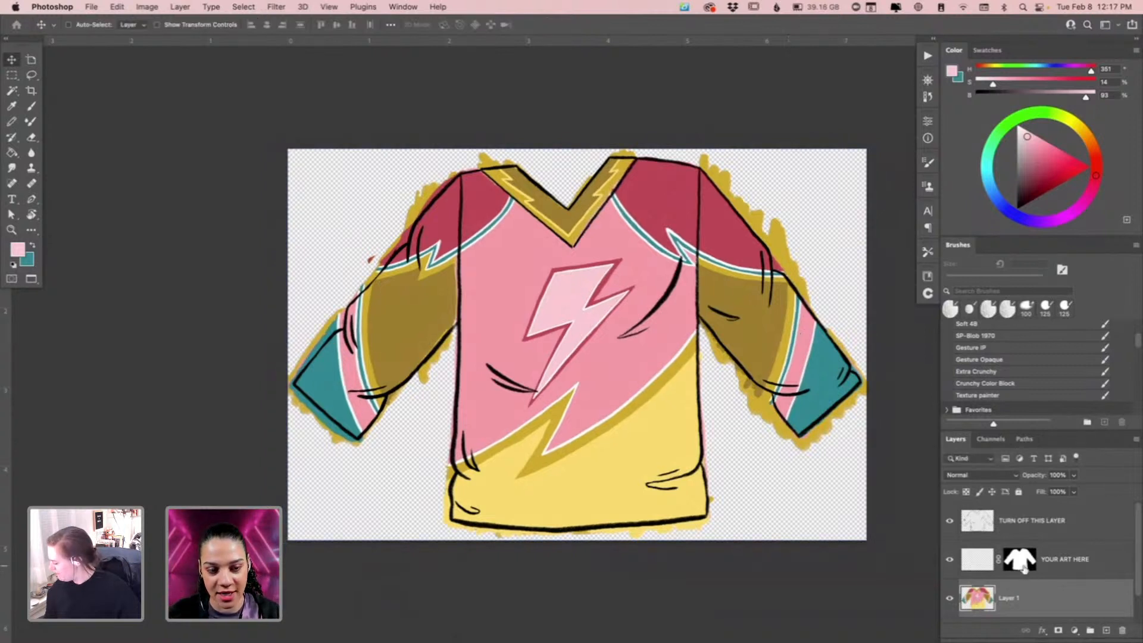
Step: Move the jersey-shaped layer mask from YOUR ART HERE onto the pasted artwork's Layer 1
{"action": "left_click_drag", "start_coordinate": [1024, 569], "coordinate": [1006, 602]}
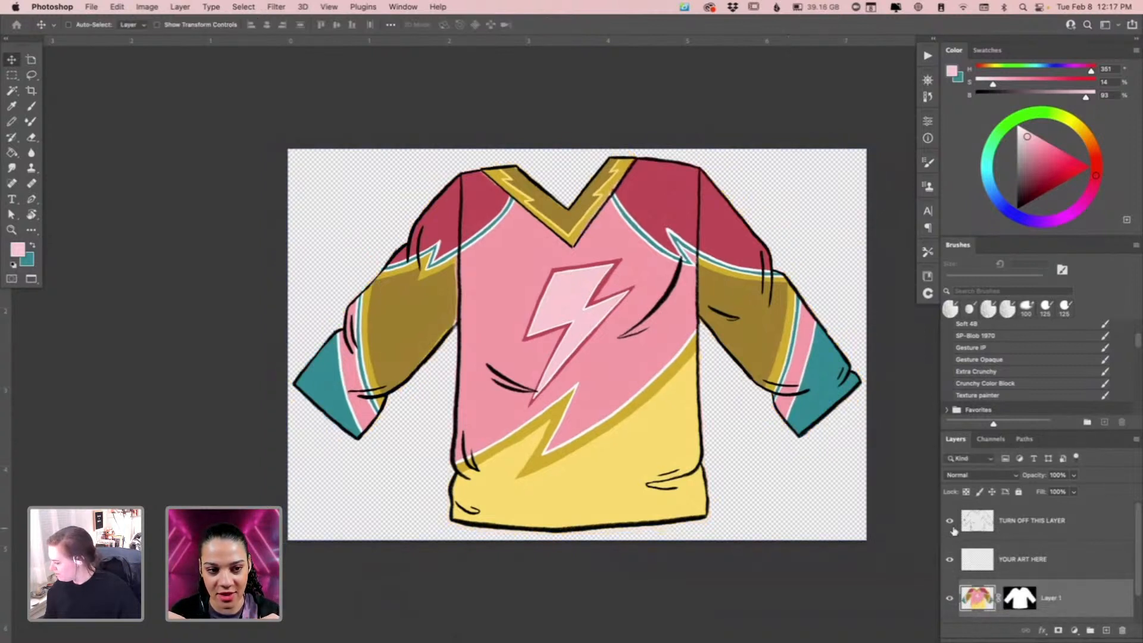
Step: Hide the TURN OFF THIS LAYER line art and repaint the seam between the pink body and right brown sleeve with sampled colors
{"action": "left_click", "coordinate": [950, 523]}
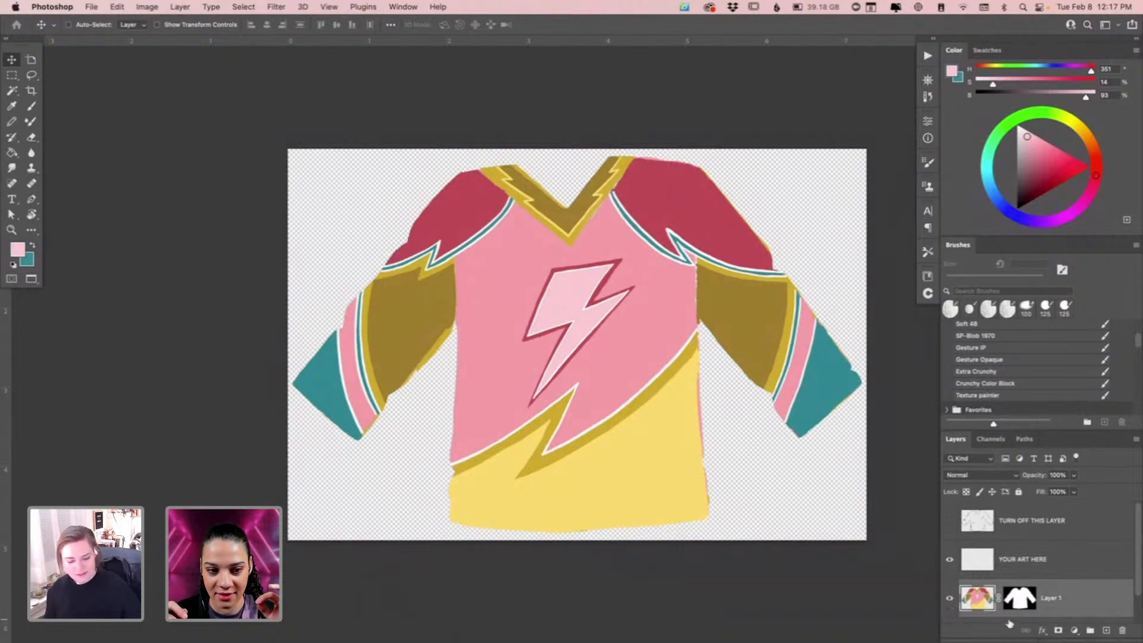
{"action": "key", "text": "super+equal"}
{"action": "key", "text": "super+equal"}
{"action": "key", "text": "super+equal"}
{"action": "left_click_drag", "start_coordinate": [711, 423], "coordinate": [258, 501]}
{"action": "left_click_drag", "start_coordinate": [502, 282], "coordinate": [500, 405]}
{"action": "key", "text": "b"}
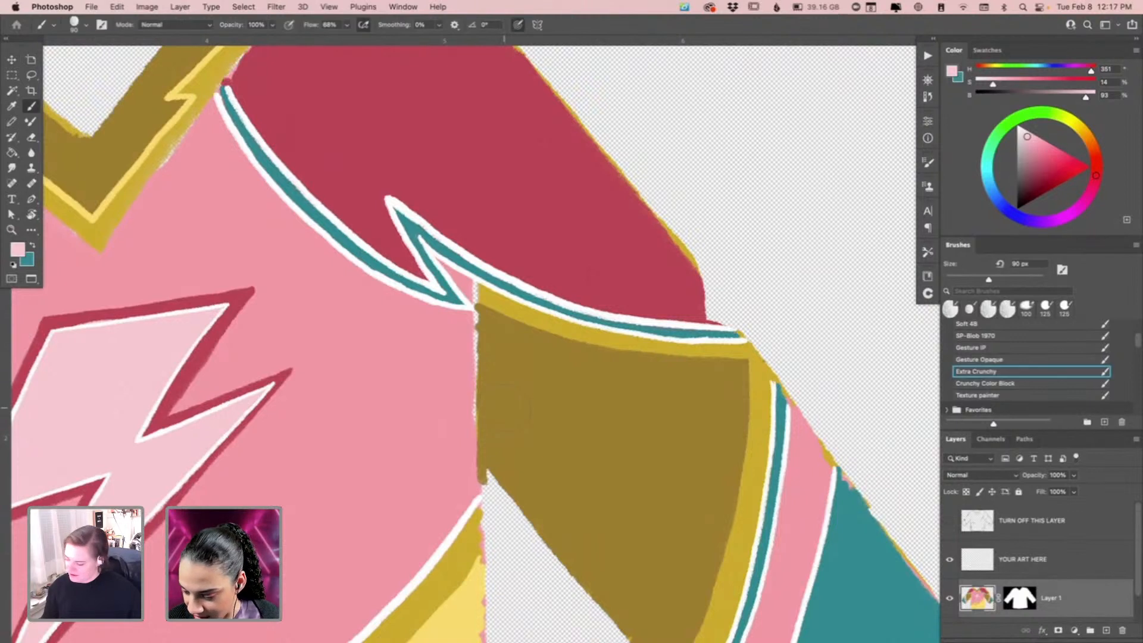
{"action": "left_click", "coordinate": [517, 406], "text": "alt"}
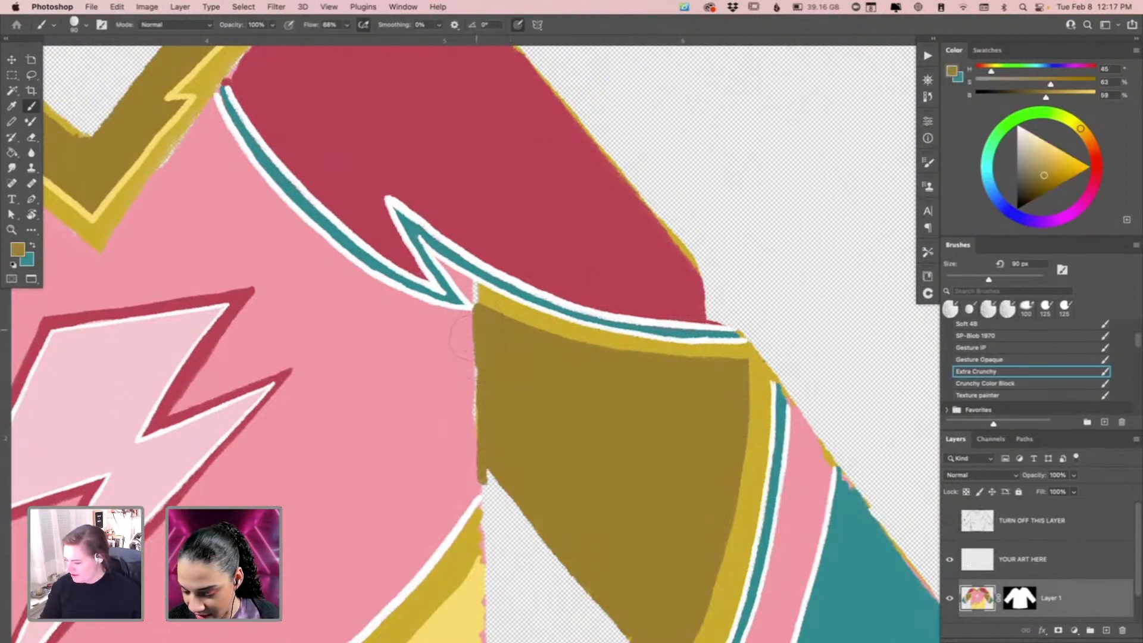
{"action": "left_click", "coordinate": [464, 481], "text": "alt"}
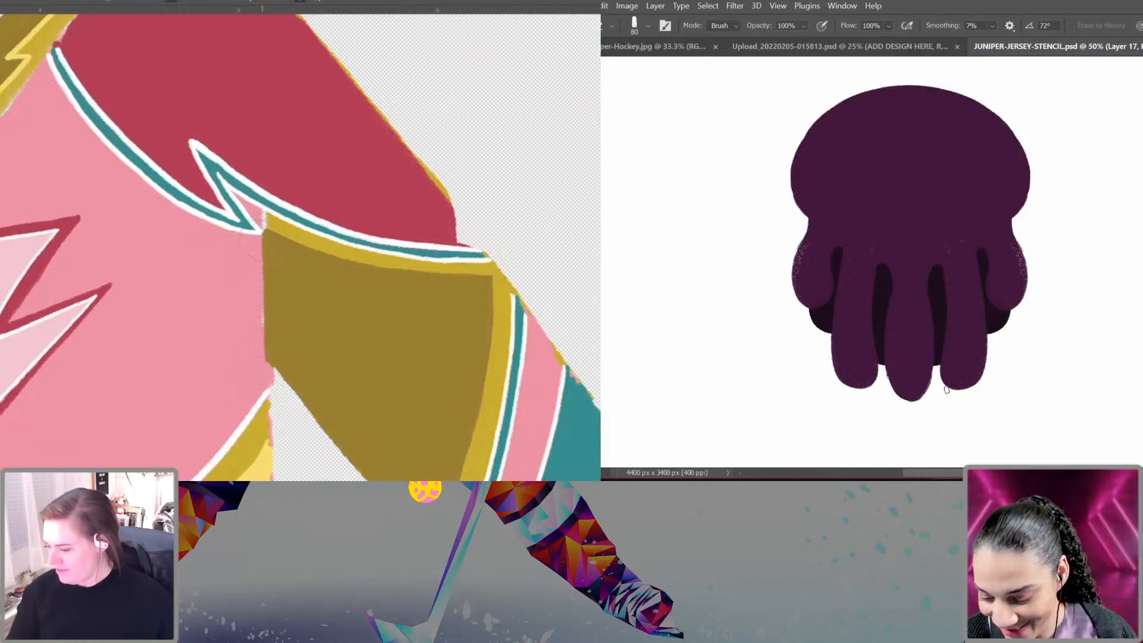
{"action": "left_click_drag", "start_coordinate": [262, 233], "coordinate": [262, 280]}
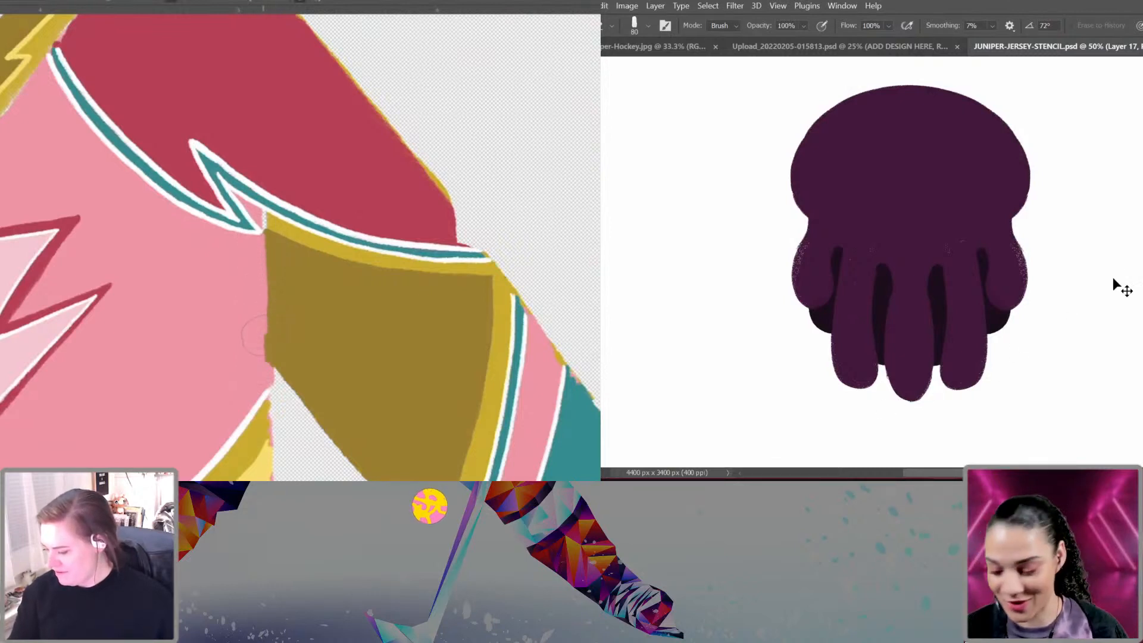
Step: Repaint the outer end of the jersey's gold band beneath the right sleeve with its sampled color
{"action": "key", "text": "ctrl+minus"}
{"action": "key", "text": "ctrl+minus"}
{"action": "key", "text": "ctrl+plus"}
{"action": "key", "text": "ctrl+plus"}
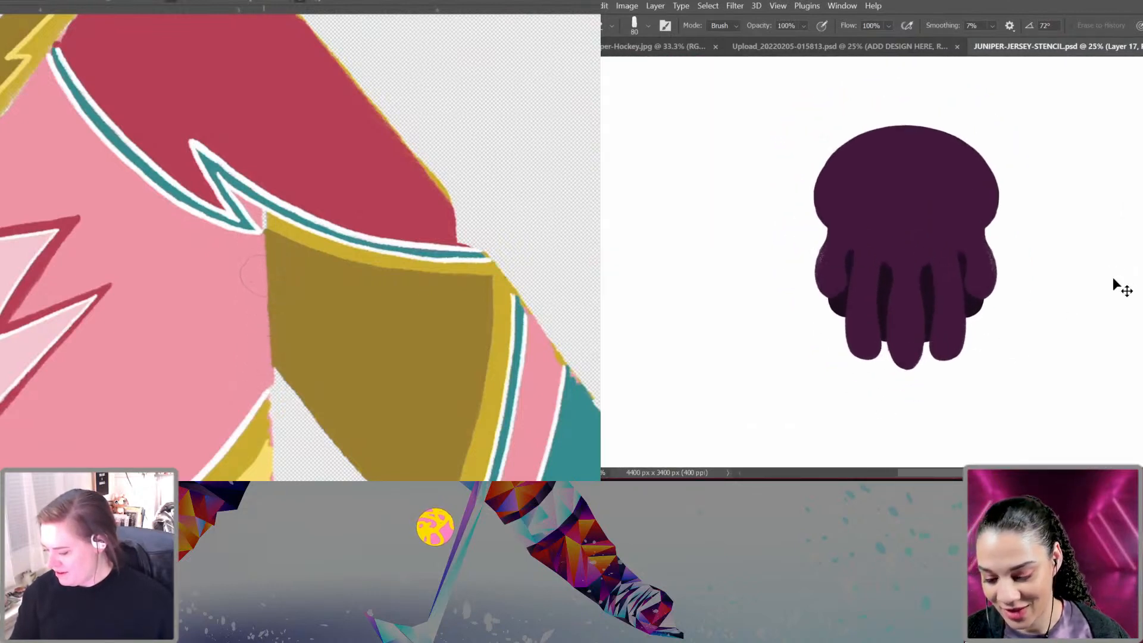
{"action": "key", "text": "ctrl+minus"}
{"action": "mouse_move", "coordinate": [285, 425]}
{"action": "left_mouse_down"}
{"action": "mouse_move", "coordinate": [257, 326]}
{"action": "mouse_move", "coordinate": [239, 315]}
{"action": "left_mouse_up"}
{"action": "left_click", "coordinate": [225, 321], "text": "alt"}
{"action": "left_click_drag", "start_coordinate": [997, 248], "coordinate": [1037, 312]}
{"action": "key", "text": "b"}
{"action": "right_click", "coordinate": [1015, 288]}
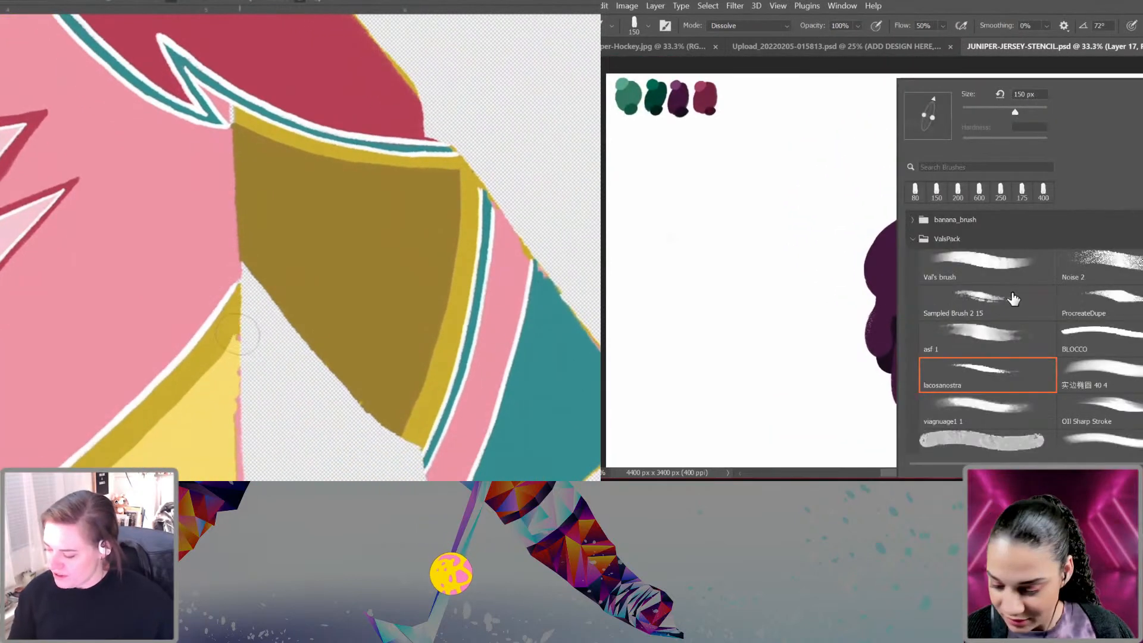
{"action": "left_click_drag", "start_coordinate": [244, 341], "coordinate": [238, 279]}
{"action": "left_click", "coordinate": [218, 317], "text": "alt"}
Step: Cover the pink fringe along the right side edge of the jersey's lower body with the sampled yellow
{"action": "scroll", "coordinate": [1024, 333], "scroll_direction": "down", "scroll_amount": 15}
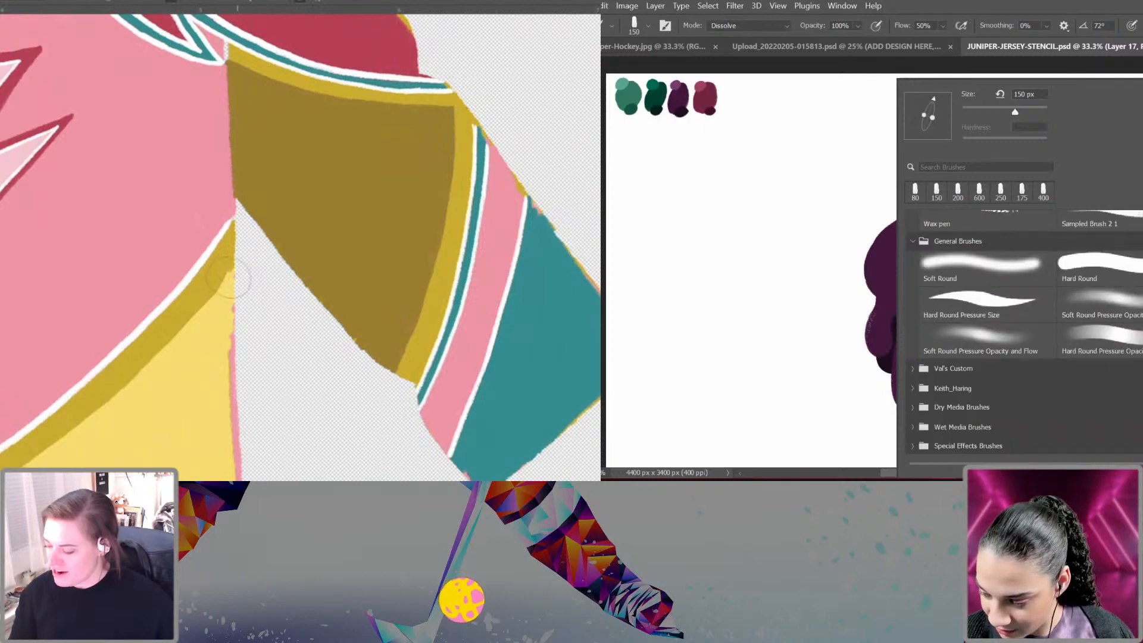
{"action": "left_click_drag", "start_coordinate": [255, 357], "coordinate": [260, 215]}
{"action": "scroll", "coordinate": [1023, 334], "scroll_direction": "up", "scroll_amount": 15}
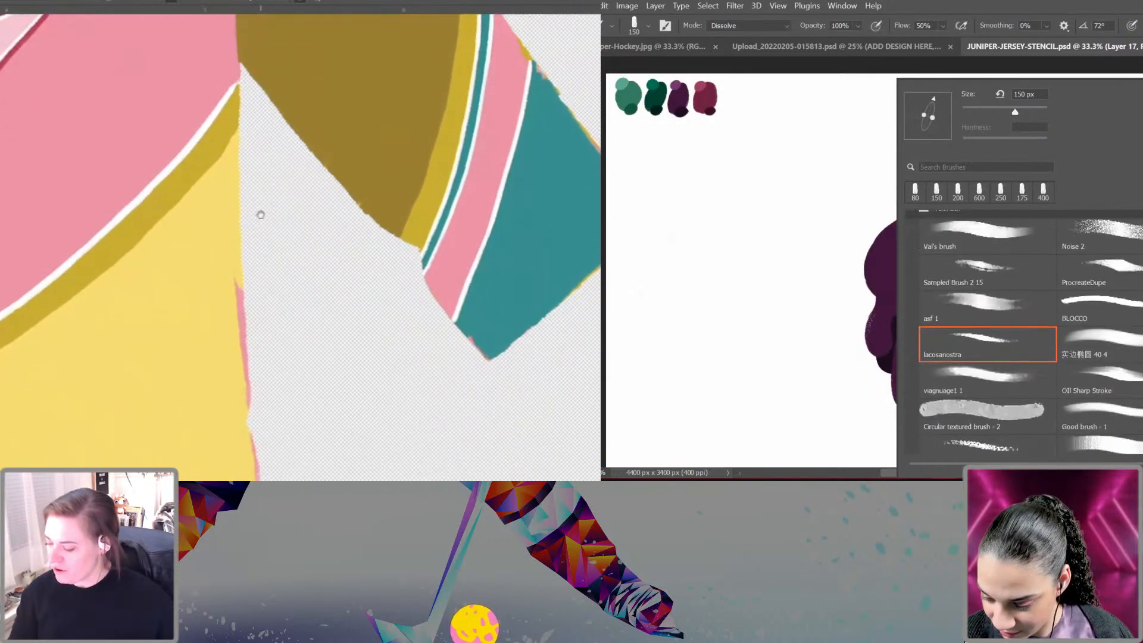
{"action": "mouse_move", "coordinate": [237, 283]}
{"action": "left_mouse_down"}
{"action": "mouse_move", "coordinate": [236, 381]}
{"action": "mouse_move", "coordinate": [257, 436]}
{"action": "left_mouse_up"}
{"action": "scroll", "coordinate": [1024, 333], "scroll_direction": "down", "scroll_amount": 5}
{"action": "scroll", "coordinate": [1024, 334], "scroll_direction": "up", "scroll_amount": 1}
{"action": "left_click_drag", "start_coordinate": [286, 356], "coordinate": [271, 150]}
{"action": "left_click_drag", "start_coordinate": [237, 247], "coordinate": [243, 327]}
Step: Choose the Soft Round Pressure Opacity brush for the jellyfish and enlarge it to 300 px
{"action": "left_click", "coordinate": [1132, 376]}
{"action": "left_click_drag", "start_coordinate": [171, 354], "coordinate": [586, 283]}
{"action": "left_click", "coordinate": [760, 339]}
{"action": "left_click_drag", "start_coordinate": [395, 306], "coordinate": [182, 309]}
{"action": "mouse_move", "coordinate": [88, 219]}
{"action": "left_mouse_down"}
{"action": "mouse_move", "coordinate": [75, 344]}
{"action": "mouse_move", "coordinate": [91, 365]}
{"action": "mouse_move", "coordinate": [84, 429]}
{"action": "left_mouse_up"}
{"action": "key", "text": "bracketright"}
{"action": "key", "text": "bracketright"}
{"action": "left_click_drag", "start_coordinate": [122, 206], "coordinate": [86, 322]}
{"action": "key", "text": "bracketright"}
{"action": "left_click_drag", "start_coordinate": [349, 212], "coordinate": [378, 266]}
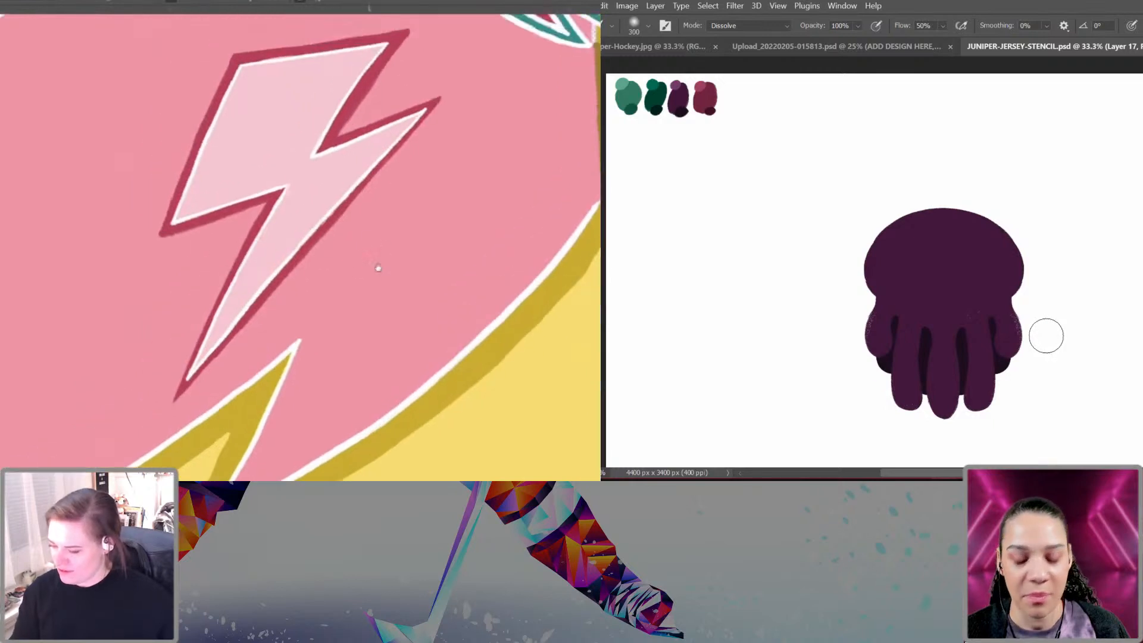
Step: Paint brown over the gold fringe along the underside of the jersey's left sleeve
{"action": "mouse_move", "coordinate": [165, 174]}
{"action": "left_mouse_down"}
{"action": "mouse_move", "coordinate": [329, 268]}
{"action": "mouse_move", "coordinate": [335, 248]}
{"action": "left_mouse_up"}
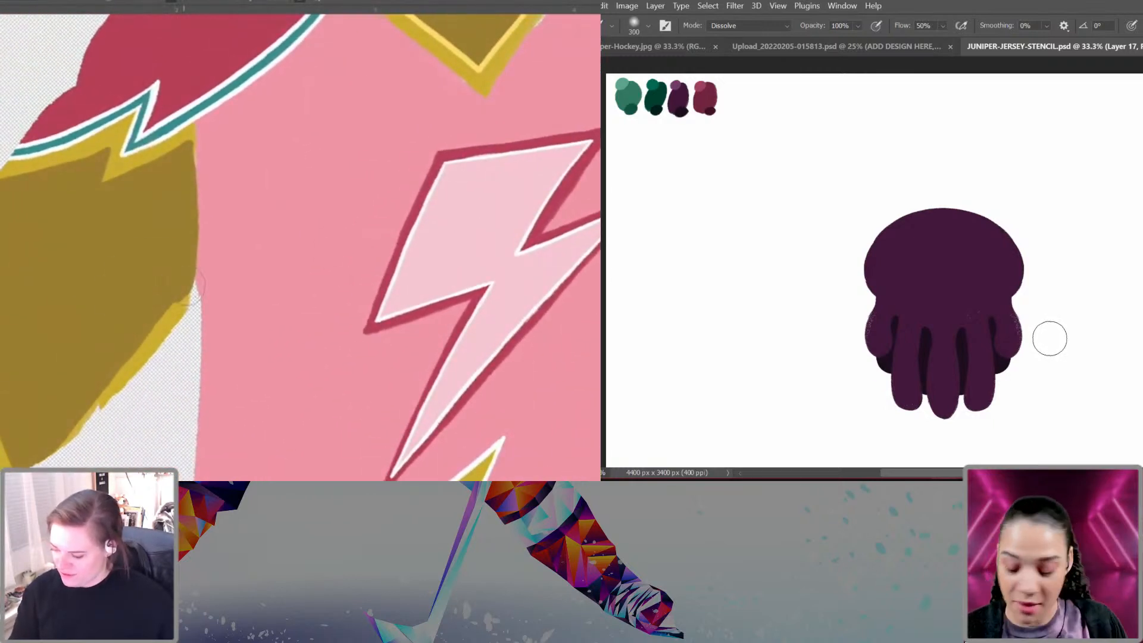
{"action": "left_click_drag", "start_coordinate": [191, 288], "coordinate": [84, 430]}
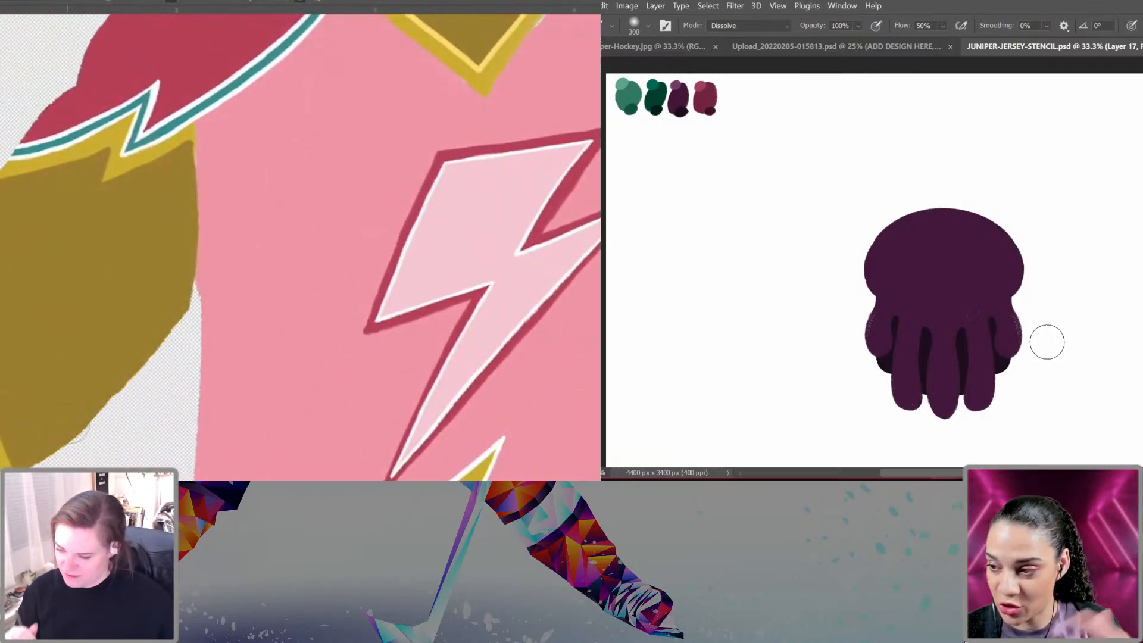
{"action": "mouse_move", "coordinate": [237, 266]}
{"action": "left_mouse_down"}
{"action": "mouse_move", "coordinate": [263, 283]}
{"action": "mouse_move", "coordinate": [286, 334]}
{"action": "left_mouse_up"}
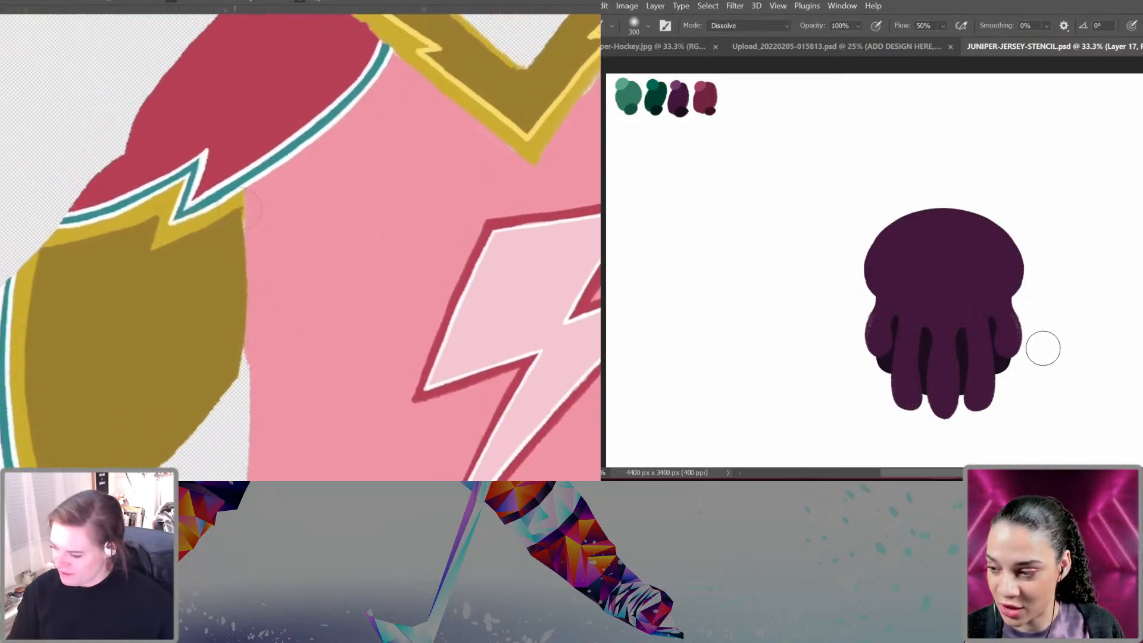
Step: Sample the lighter purple from the stencil's swatches and brush soft shading over the jellyfish's tentacles
{"action": "key", "text": "ctrl+minus"}
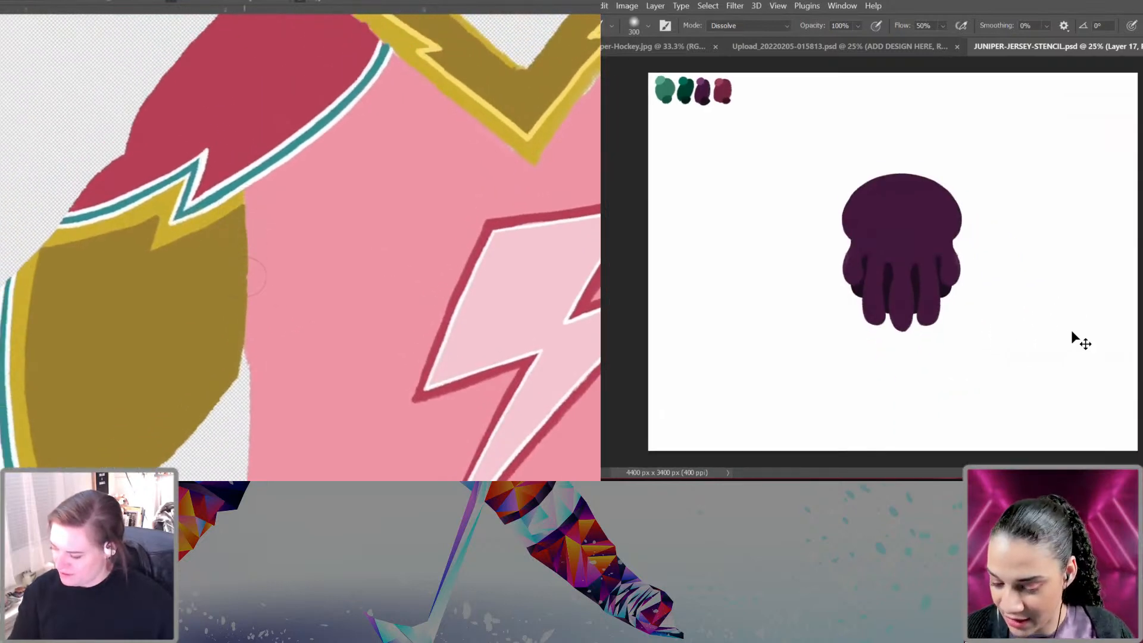
{"action": "key", "text": "ctrl+plus"}
{"action": "left_click_drag", "start_coordinate": [974, 236], "coordinate": [1038, 339]}
{"action": "left_click", "coordinate": [702, 150], "text": "alt"}
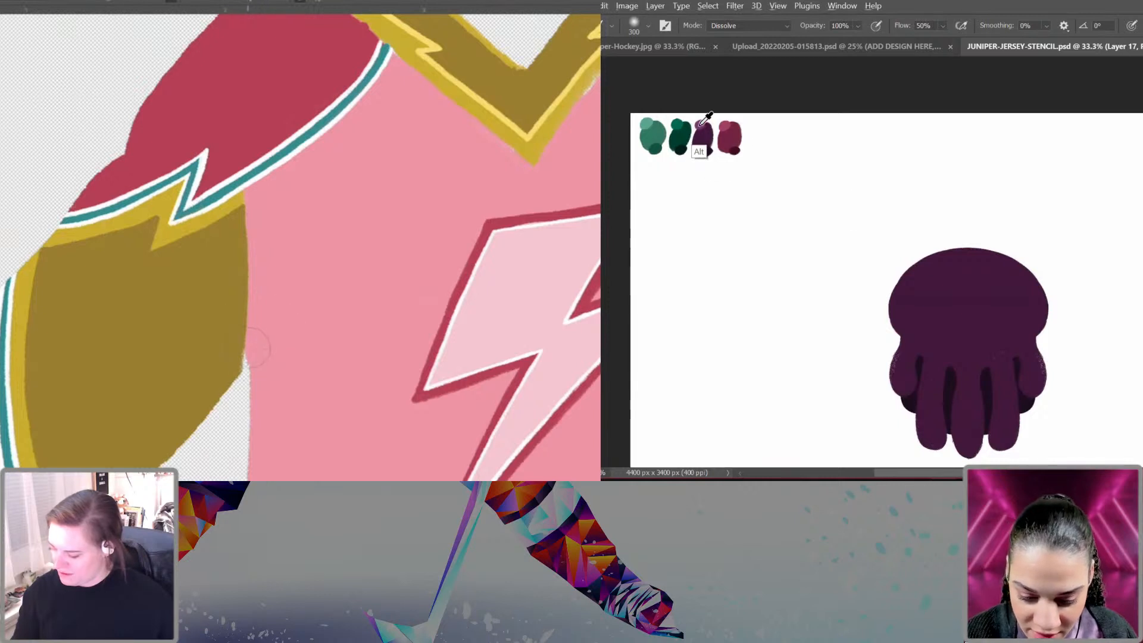
{"action": "left_click_drag", "start_coordinate": [1076, 393], "coordinate": [1047, 325]}
{"action": "left_click_drag", "start_coordinate": [855, 306], "coordinate": [1024, 345]}
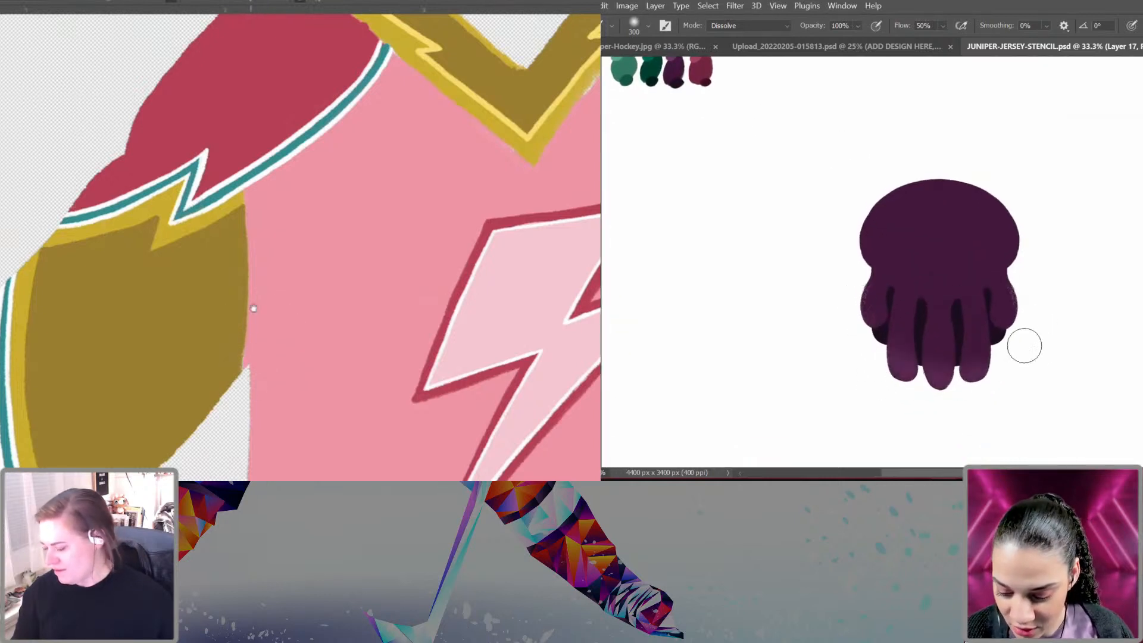
{"action": "mouse_move", "coordinate": [927, 387]}
{"action": "left_mouse_down"}
{"action": "mouse_move", "coordinate": [976, 360]}
{"action": "mouse_move", "coordinate": [905, 345]}
{"action": "mouse_move", "coordinate": [998, 334]}
{"action": "mouse_move", "coordinate": [858, 299]}
{"action": "mouse_move", "coordinate": [929, 328]}
{"action": "mouse_move", "coordinate": [865, 325]}
{"action": "mouse_move", "coordinate": [1015, 308]}
{"action": "left_mouse_up"}
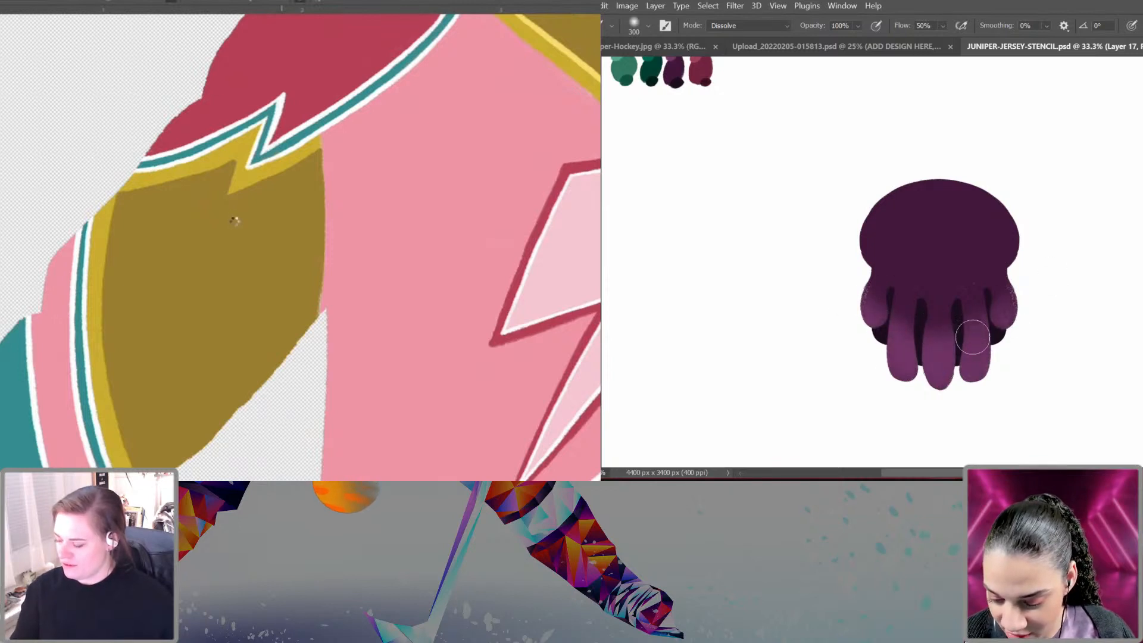
Step: Bring up the character mockup with the finished jersey, and brush lighter purple over the jellyfish's head at 700 px
{"action": "left_click", "coordinate": [199, 2]}
{"action": "left_click", "coordinate": [241, 373]}
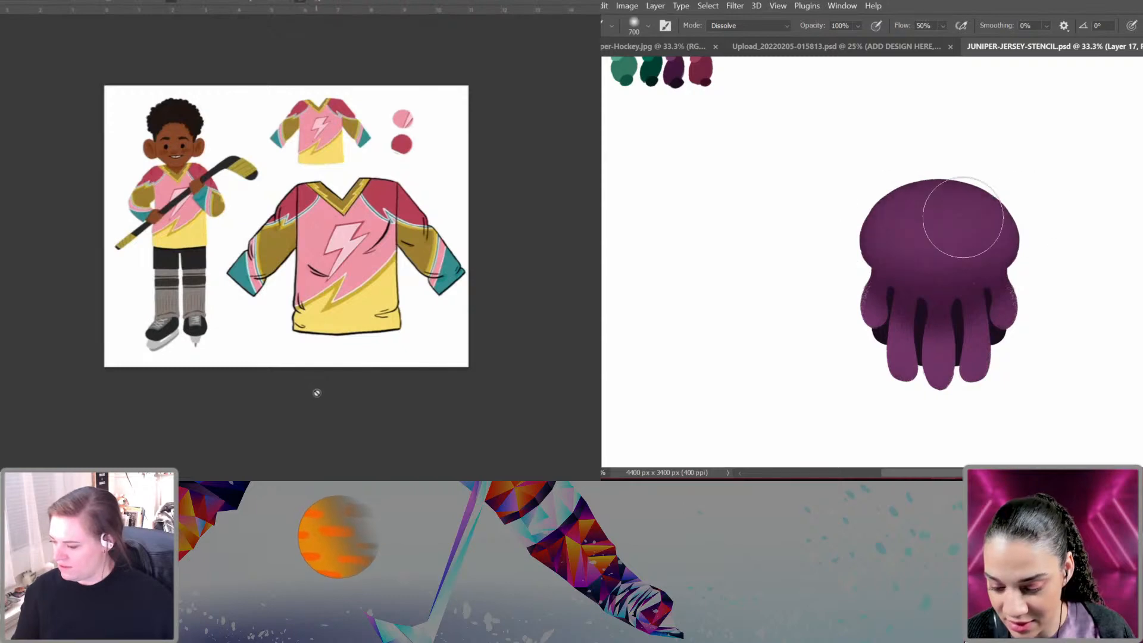
{"action": "left_click_drag", "start_coordinate": [512, 317], "coordinate": [487, 326]}
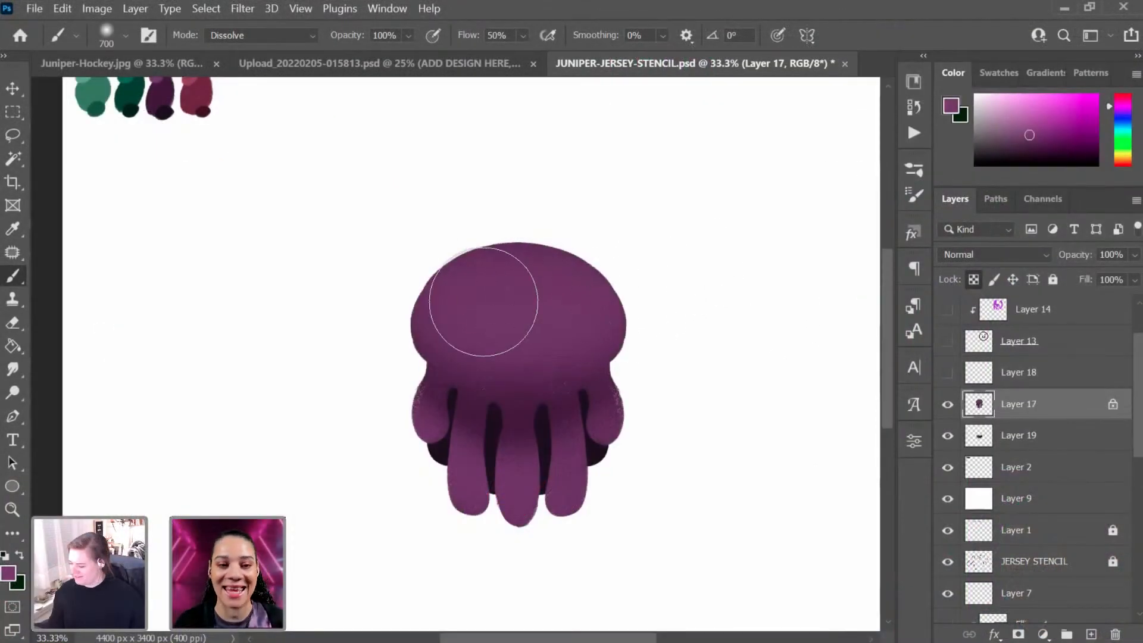
{"action": "key", "text": "ctrl+plus"}
{"action": "key", "text": "ctrl+plus"}
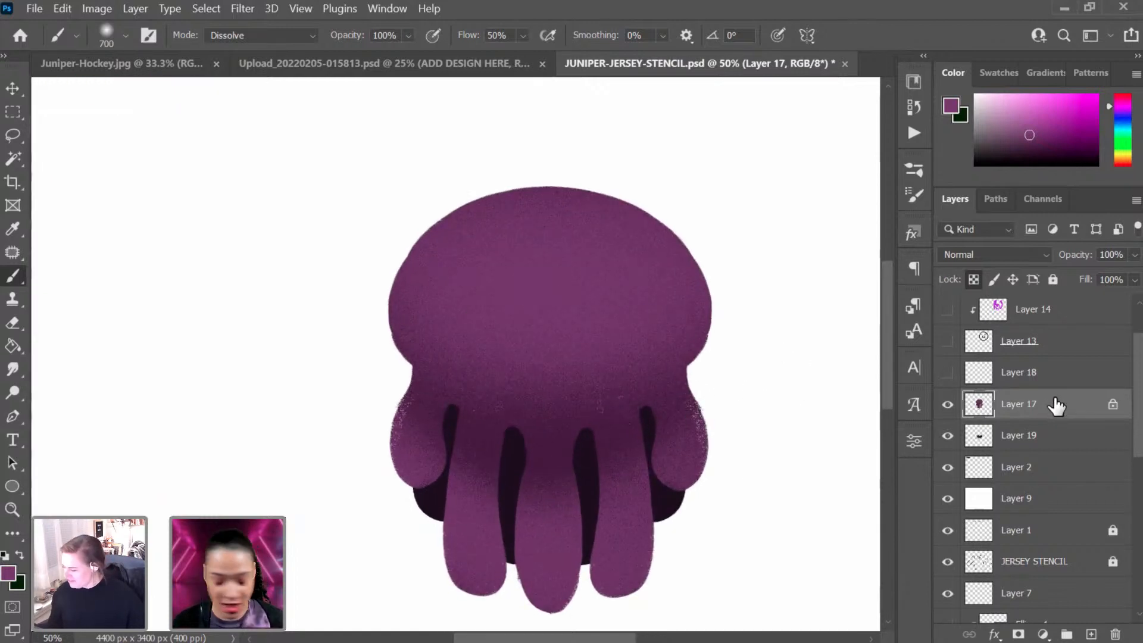
Step: Create a new layer above Layer 17 and reduce the soft brush to 70 px
{"action": "key", "text": "ctrl+shift+alt+n"}
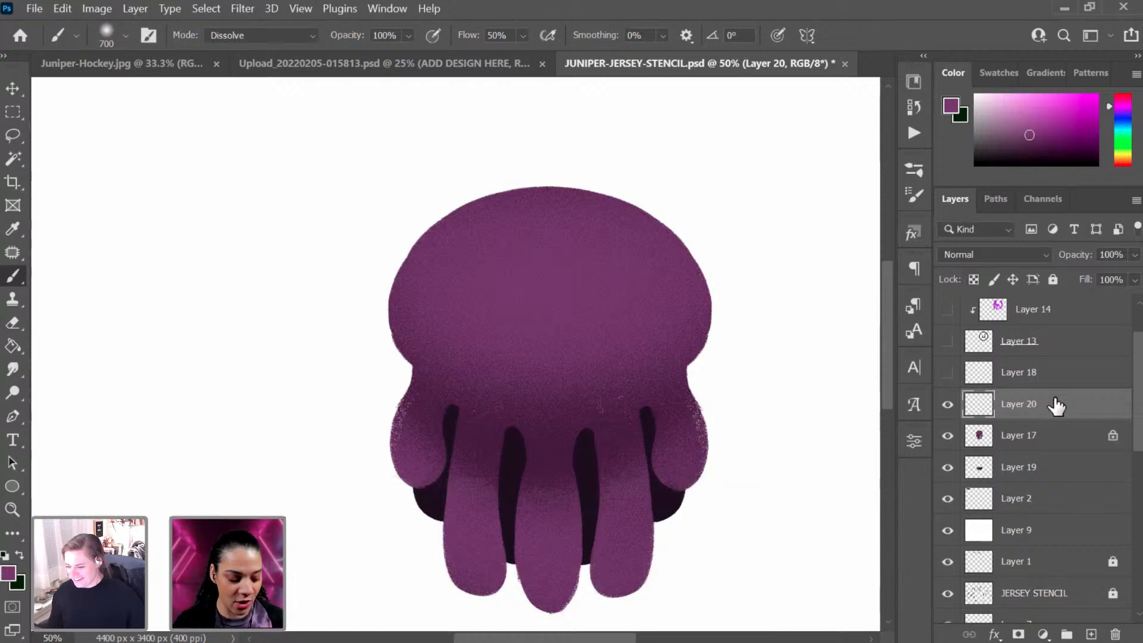
{"action": "key", "text": "bracketleft"}
{"action": "key", "text": "bracketleft"}
{"action": "key", "text": "bracketleft"}
{"action": "key", "text": "bracketleft"}
{"action": "key", "text": "bracketleft"}
{"action": "key", "text": "bracketleft"}
{"action": "key", "text": "bracketleft"}
{"action": "key", "text": "bracketleft"}
{"action": "key", "text": "bracketleft"}
{"action": "key", "text": "bracketleft"}
{"action": "key", "text": "bracketleft"}
{"action": "key", "text": "bracketleft"}
{"action": "key", "text": "bracketleft"}
Step: Switch to the recent 200 px brush, reduce it to 175 px, and paint the jellyfish's right eye in sampled dark purple
{"action": "right_click", "coordinate": [590, 413]}
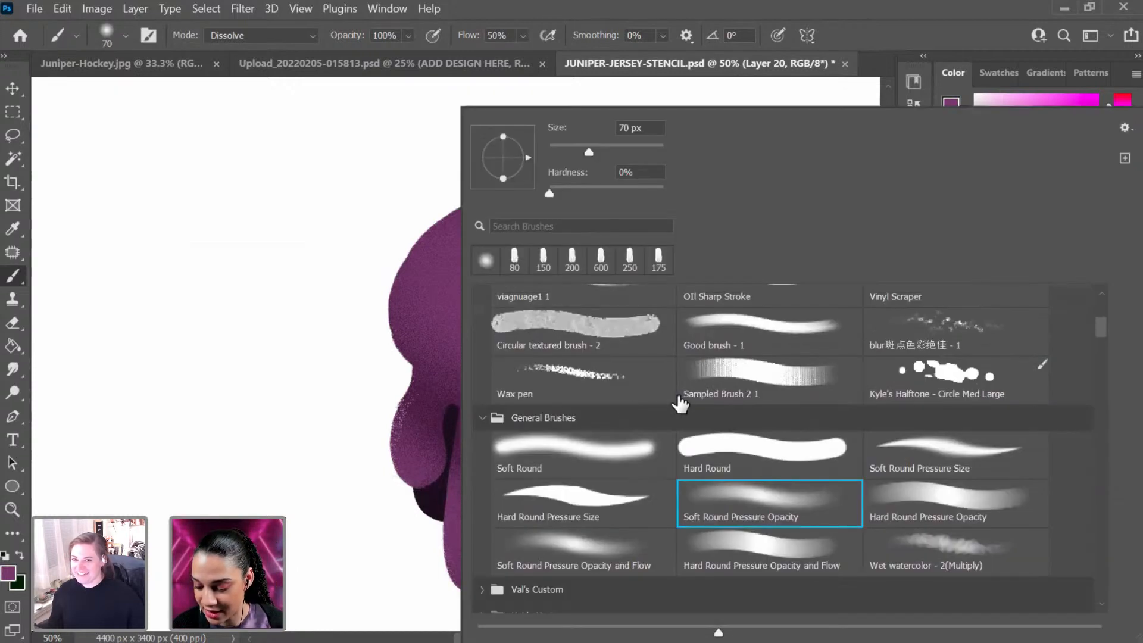
{"action": "left_click", "coordinate": [571, 260]}
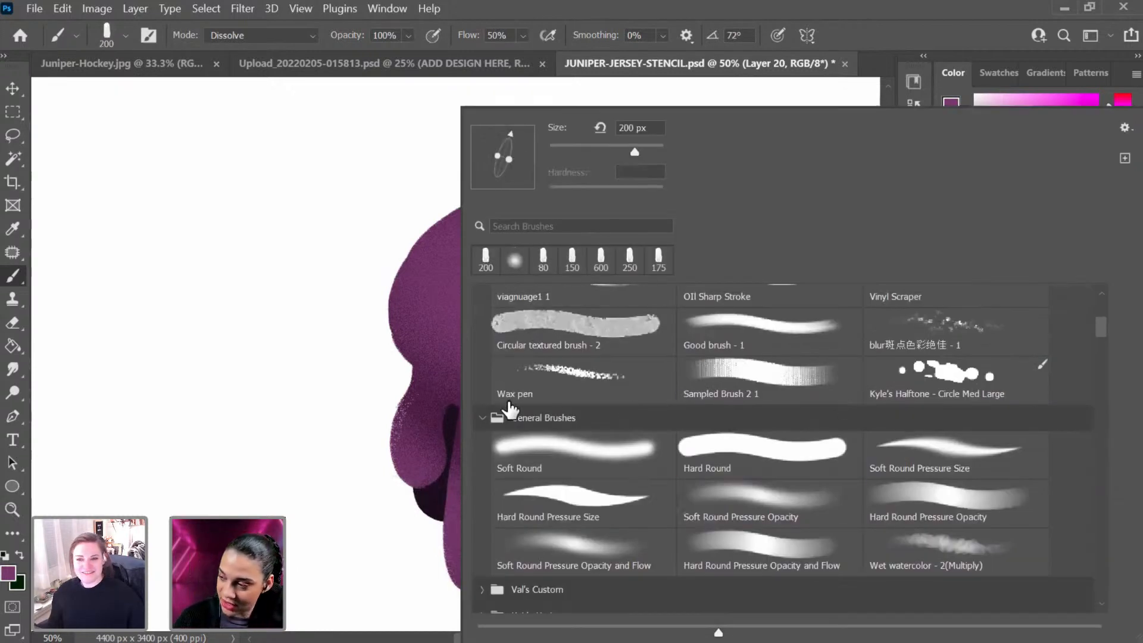
{"action": "left_click", "coordinate": [381, 580]}
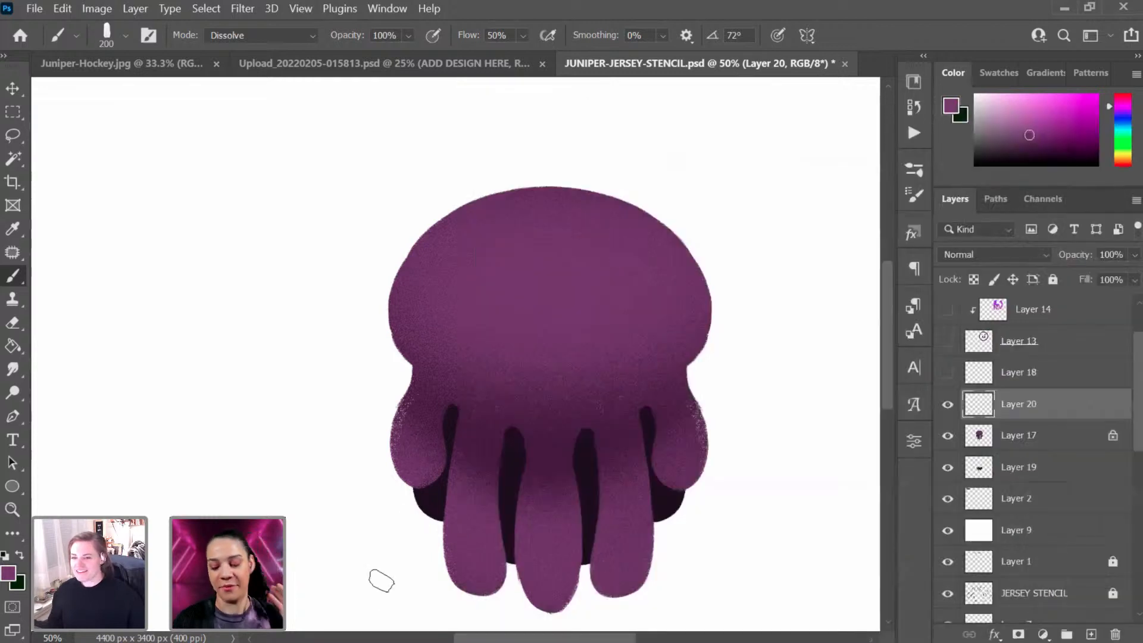
{"action": "key", "text": "bracketleft"}
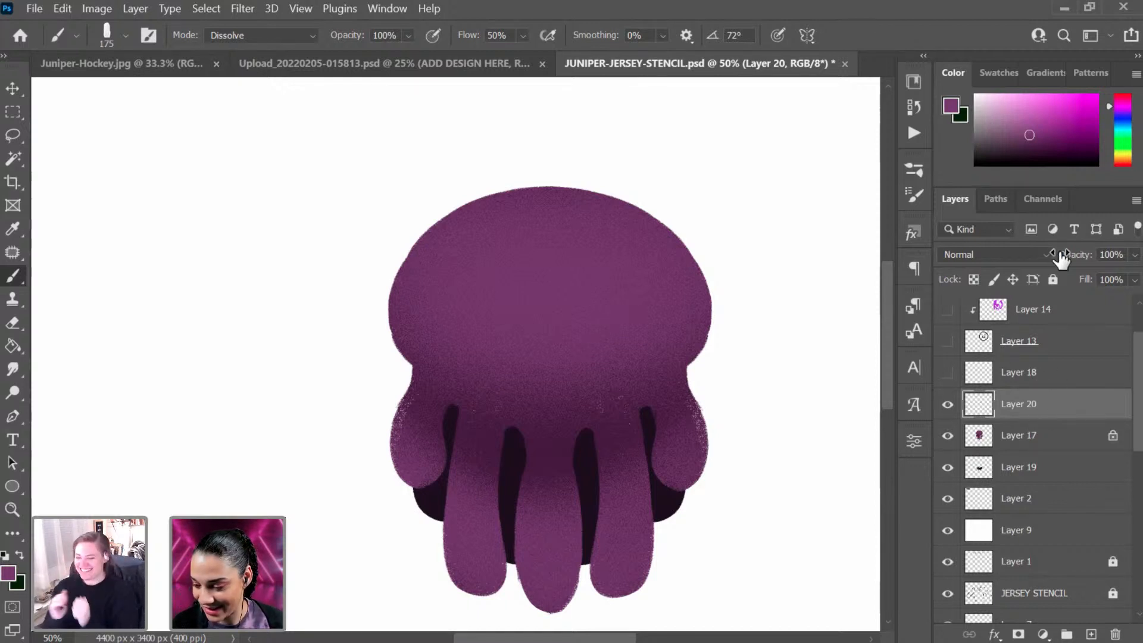
{"action": "left_click", "coordinate": [513, 460], "text": "alt"}
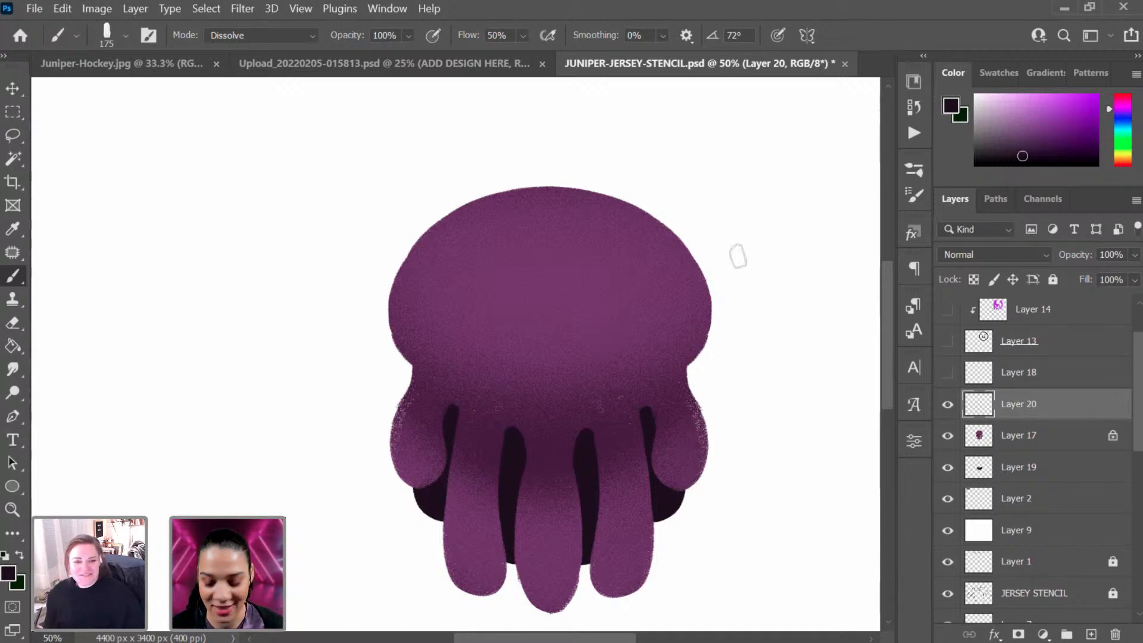
{"action": "mouse_move", "coordinate": [644, 309]}
{"action": "left_mouse_down"}
{"action": "mouse_move", "coordinate": [574, 356]}
{"action": "mouse_move", "coordinate": [646, 315]}
{"action": "mouse_move", "coordinate": [579, 358]}
{"action": "mouse_move", "coordinate": [631, 346]}
{"action": "mouse_move", "coordinate": [644, 314]}
{"action": "mouse_move", "coordinate": [624, 352]}
{"action": "mouse_move", "coordinate": [634, 333]}
{"action": "mouse_move", "coordinate": [610, 359]}
{"action": "mouse_move", "coordinate": [629, 327]}
{"action": "left_mouse_up"}
Step: Trim the eye's edges with the 80 px Eraser into a sharp, angry slanted shape
{"action": "key", "text": "e"}
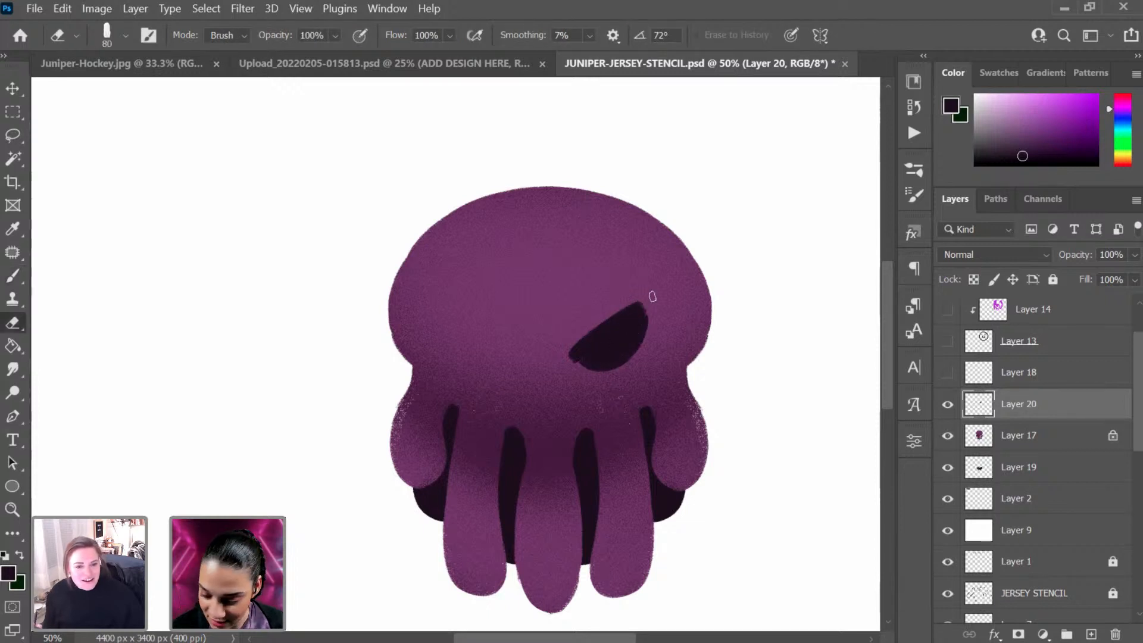
{"action": "left_click_drag", "start_coordinate": [571, 353], "coordinate": [641, 303]}
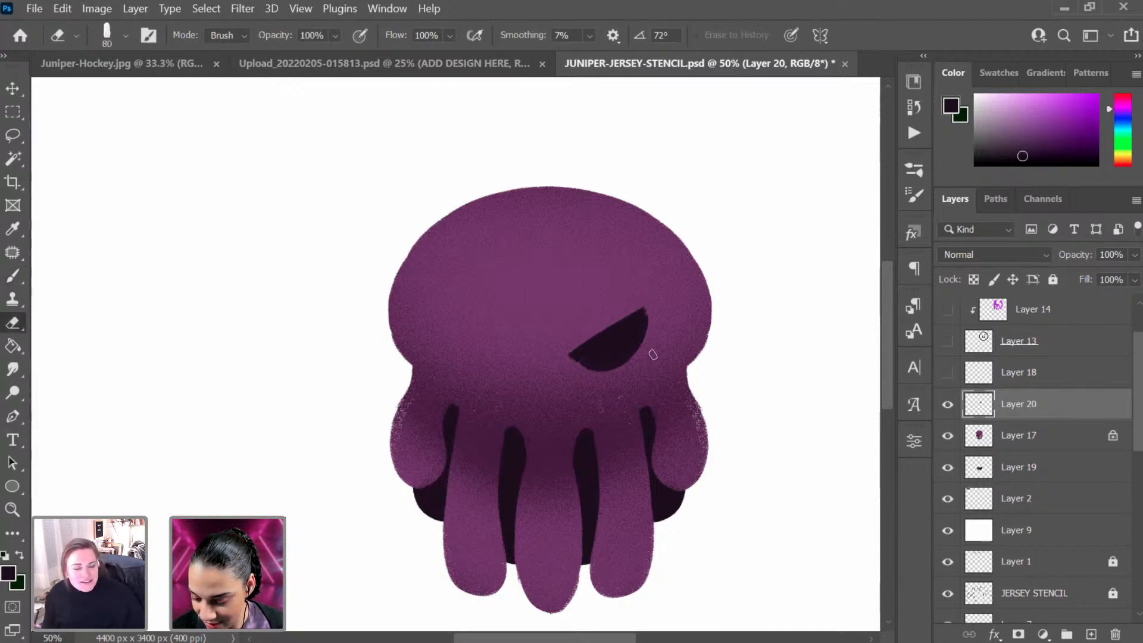
{"action": "left_click_drag", "start_coordinate": [624, 369], "coordinate": [648, 317]}
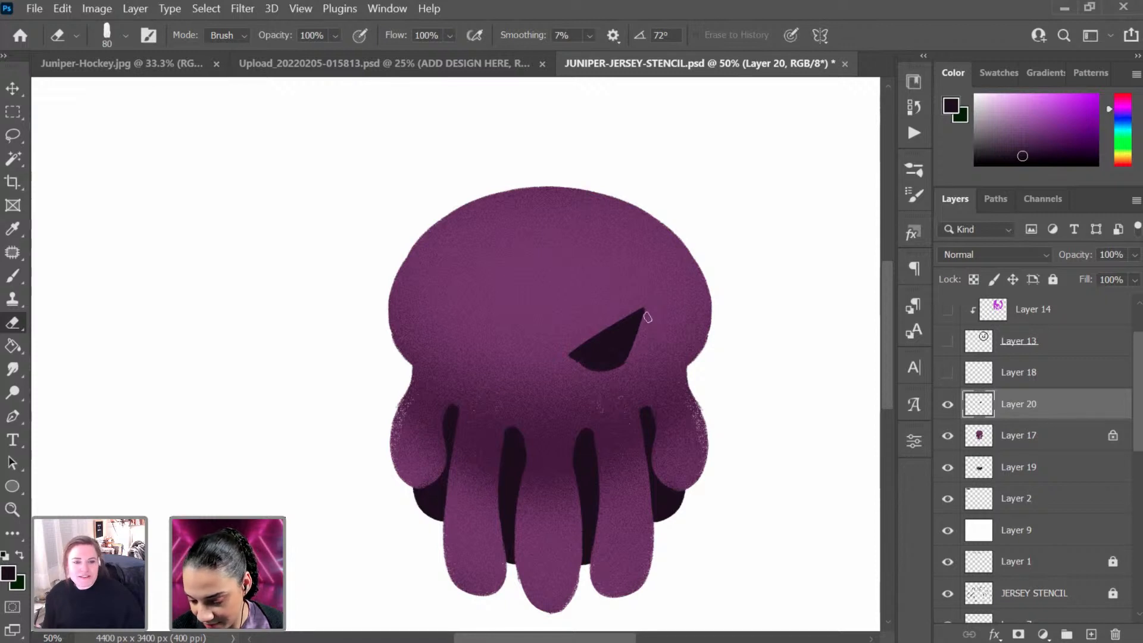
{"action": "left_click_drag", "start_coordinate": [583, 368], "coordinate": [657, 351]}
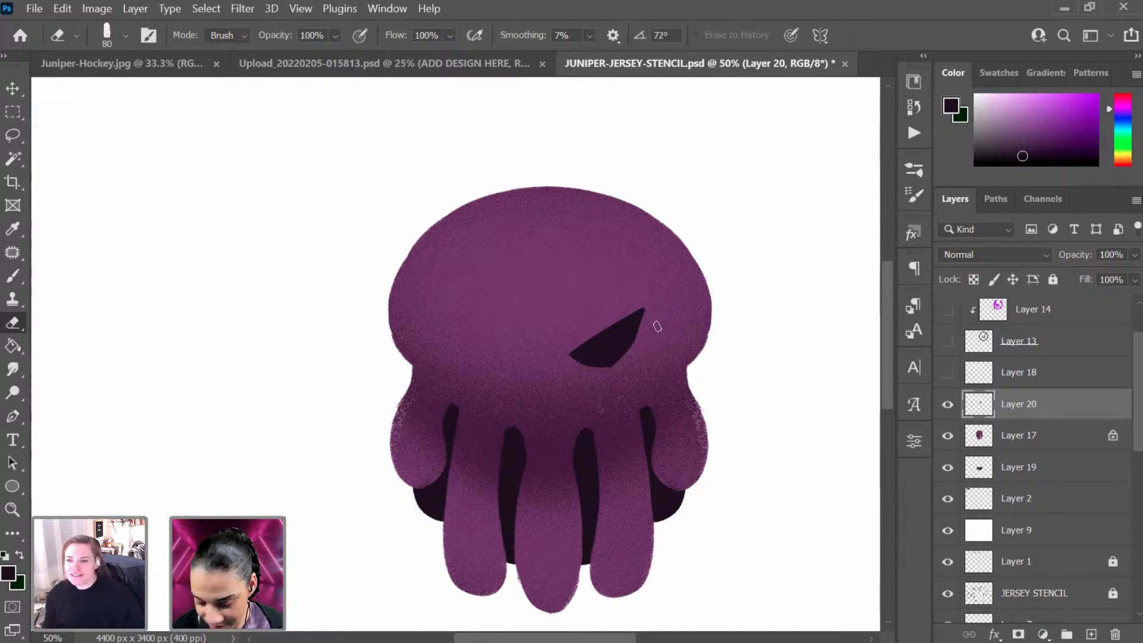
{"action": "key", "text": "b"}
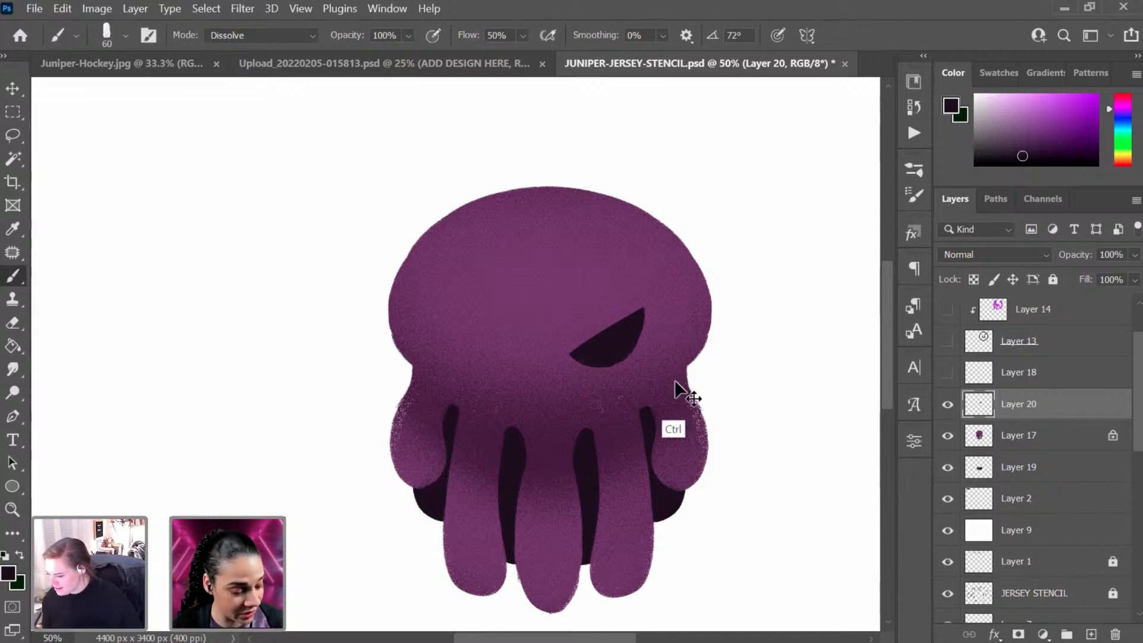
Step: Move the eye slightly outward and down on the jellyfish's head with Free Transform
{"action": "key", "text": "ctrl+t"}
{"action": "left_click_drag", "start_coordinate": [599, 346], "coordinate": [633, 346]}
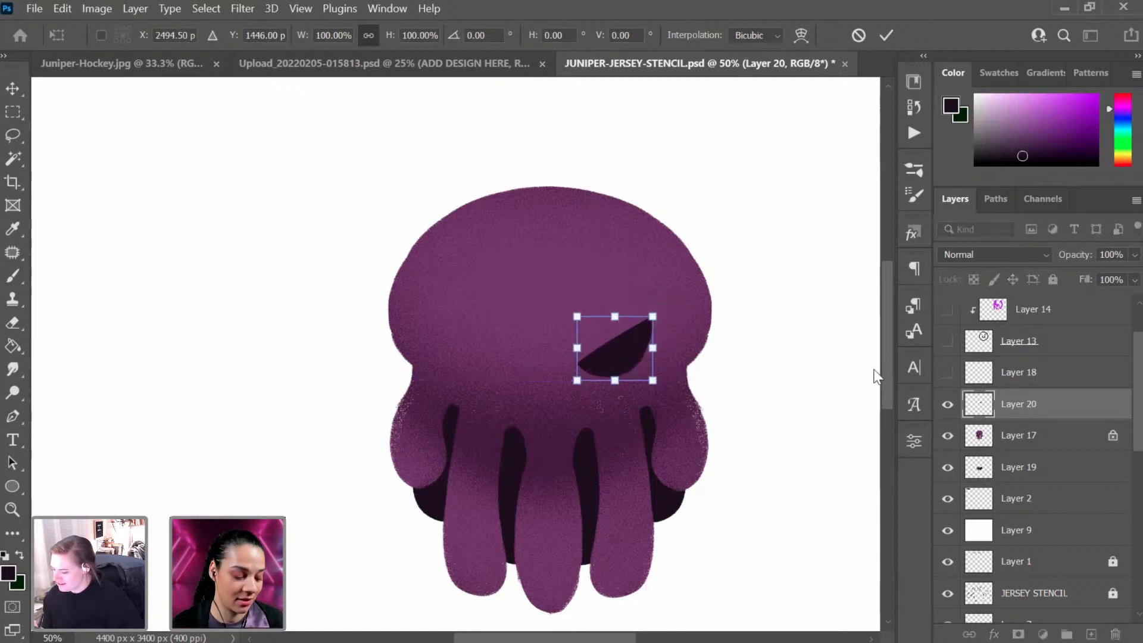
{"action": "key", "text": "Return"}
{"action": "key", "text": "b"}
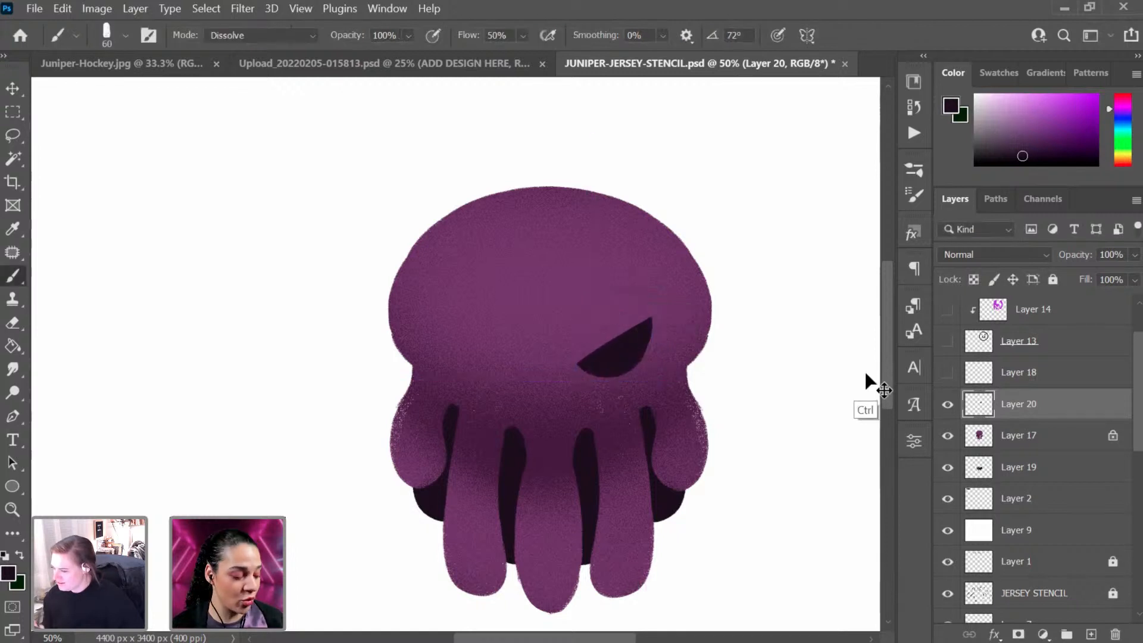
Step: Duplicate the eye layer, flip the copy horizontally, and place it as the jellyfish's matching left eye
{"action": "key", "text": "ctrl+j"}
{"action": "key", "text": "ctrl+t"}
{"action": "right_click", "coordinate": [621, 353]}
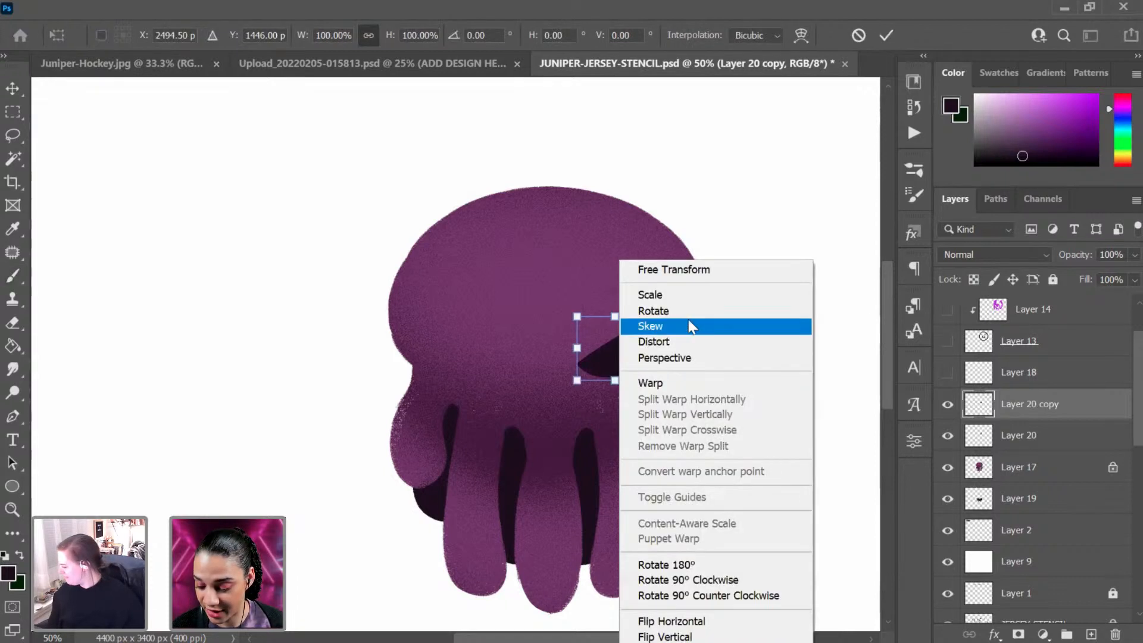
{"action": "left_click", "coordinate": [655, 616]}
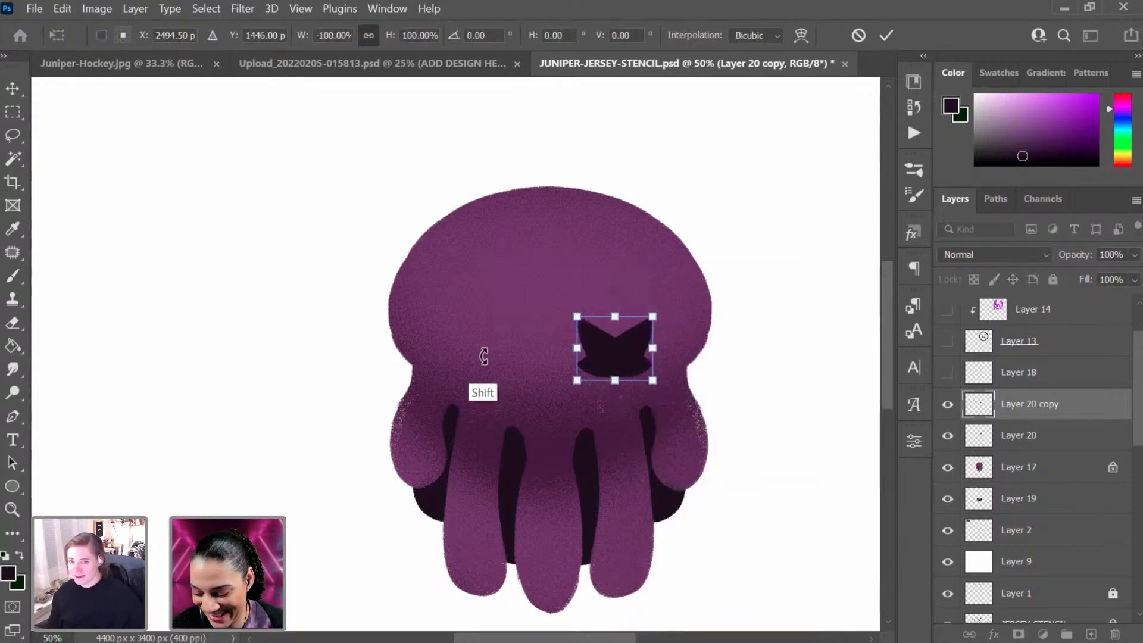
{"action": "left_click_drag", "start_coordinate": [611, 343], "coordinate": [495, 372]}
{"action": "key", "text": "Return"}
{"action": "key", "text": "b"}
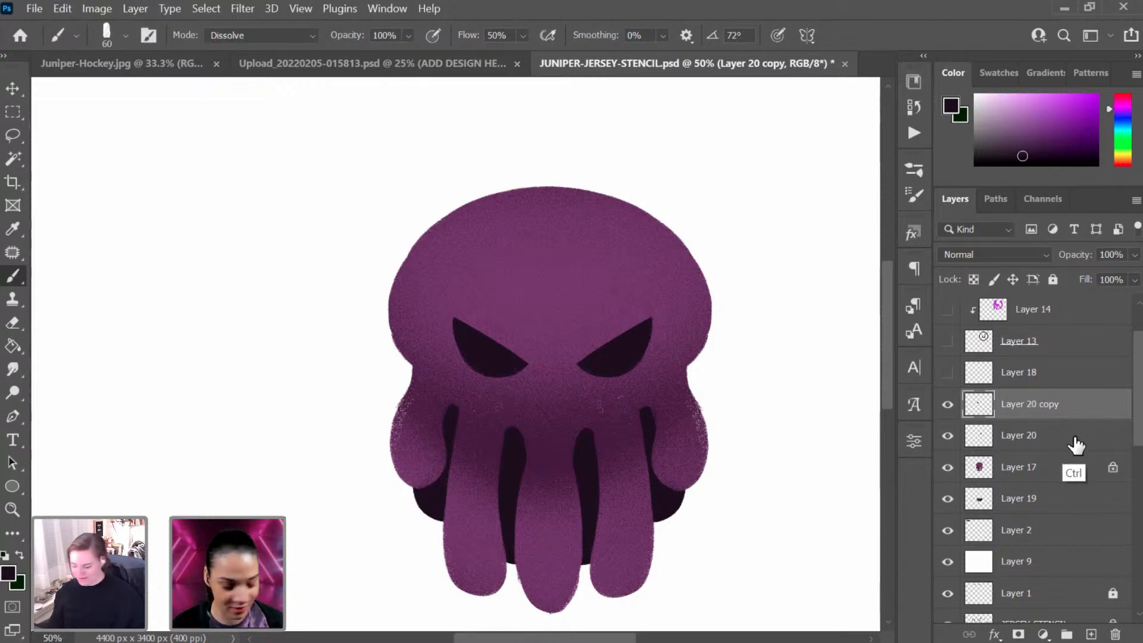
Step: Merge the two eye layers and nudge the pair slightly left and up to centre it on the jellyfish's head
{"action": "key", "text": "ctrl+e"}
{"action": "key", "text": "ctrl+t"}
{"action": "mouse_move", "coordinate": [603, 347]}
{"action": "left_mouse_down"}
{"action": "mouse_move", "coordinate": [619, 350]}
{"action": "mouse_move", "coordinate": [609, 345]}
{"action": "left_mouse_up"}
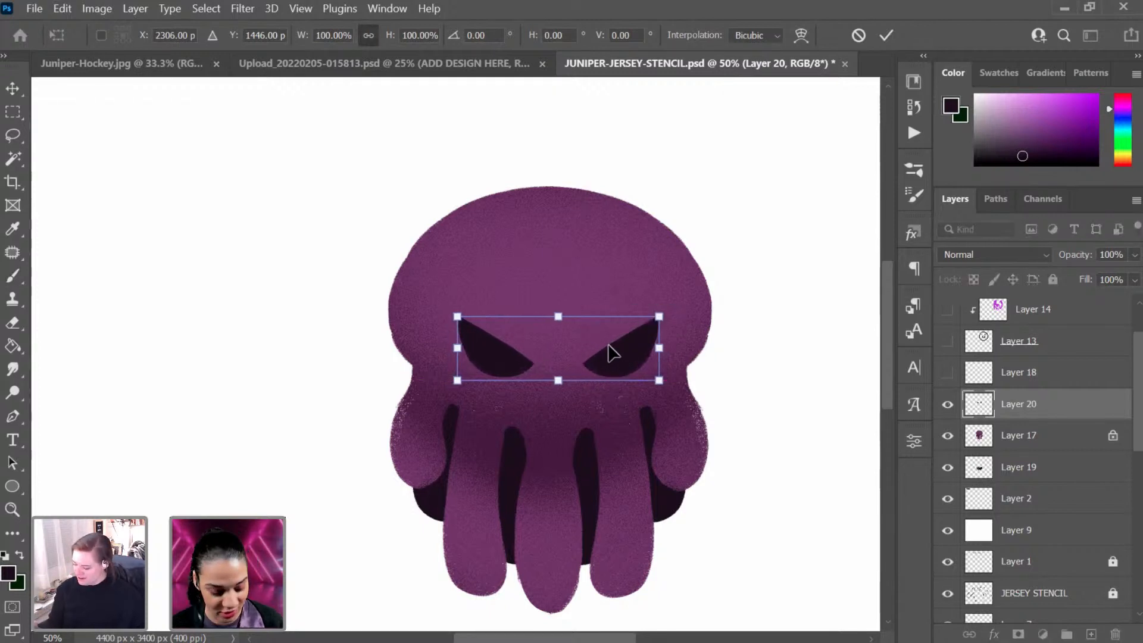
{"action": "key", "text": "Left"}
{"action": "key", "text": "Left"}
{"action": "key", "text": "Left"}
{"action": "key", "text": "Left"}
{"action": "key", "text": "Left"}
{"action": "key", "text": "Left"}
{"action": "key", "text": "Left"}
{"action": "key", "text": "Left"}
{"action": "key", "text": "Left"}
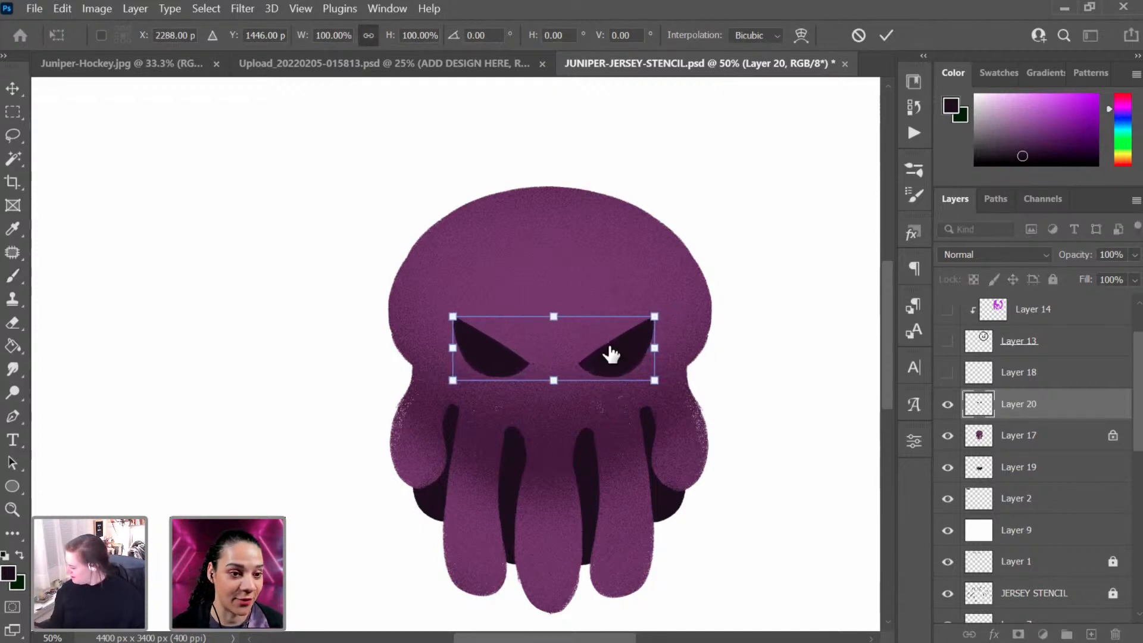
{"action": "key", "text": "Left"}
{"action": "key", "text": "Up"}
{"action": "key", "text": "Up"}
{"action": "key", "text": "Up"}
{"action": "key", "text": "Up"}
{"action": "key", "text": "Up"}
{"action": "key", "text": "Up"}
{"action": "key", "text": "Up"}
{"action": "key", "text": "Up"}
{"action": "key", "text": "Up"}
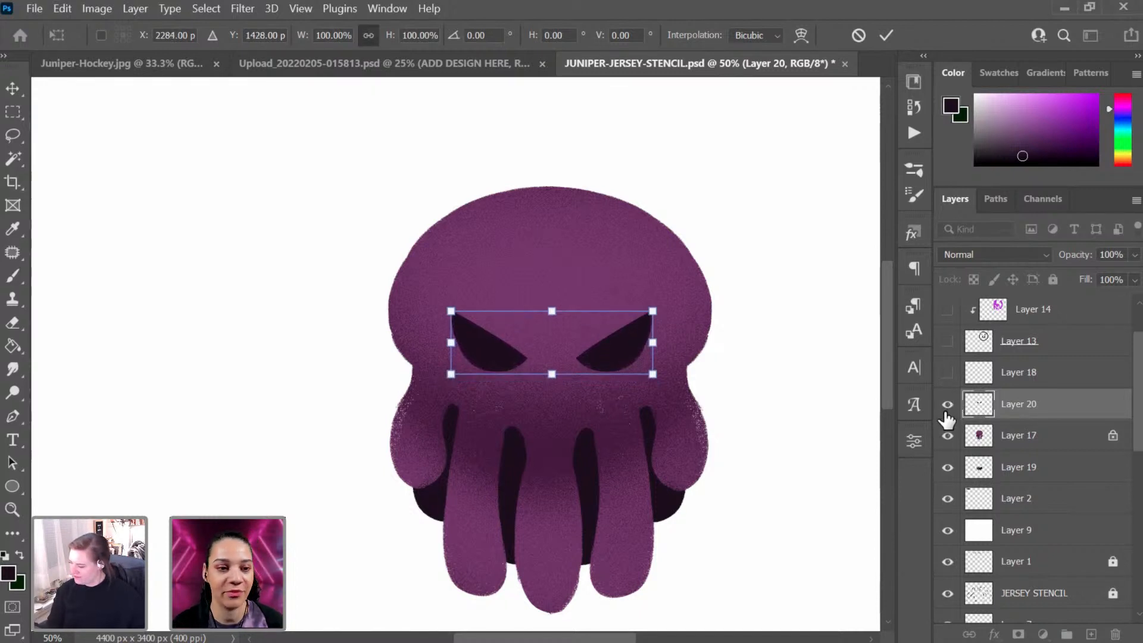
{"action": "key", "text": "Return"}
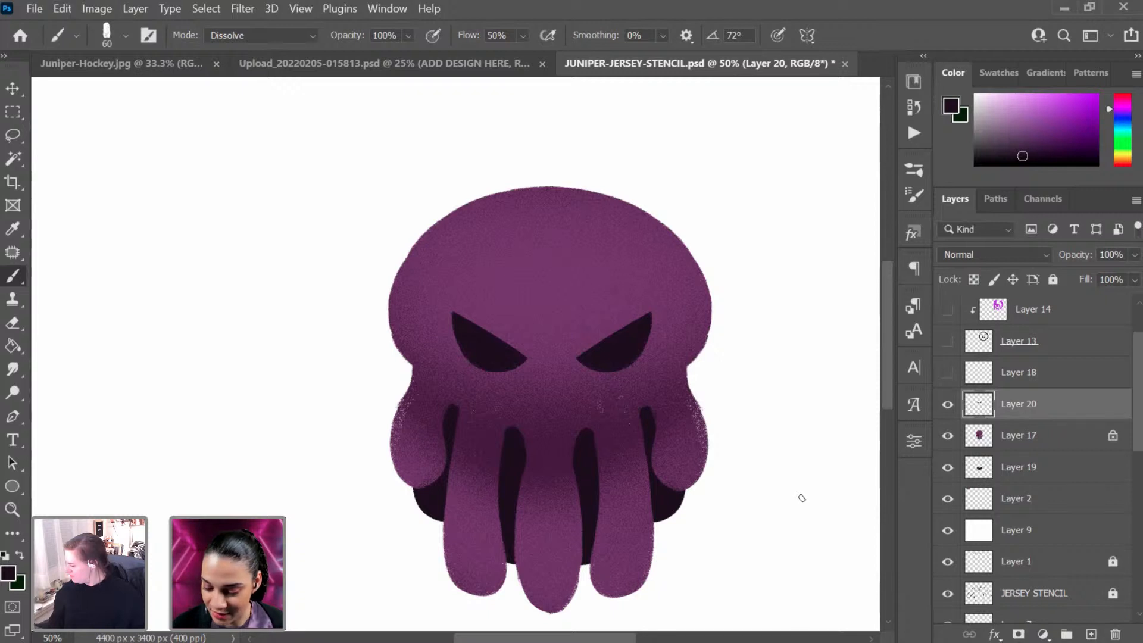
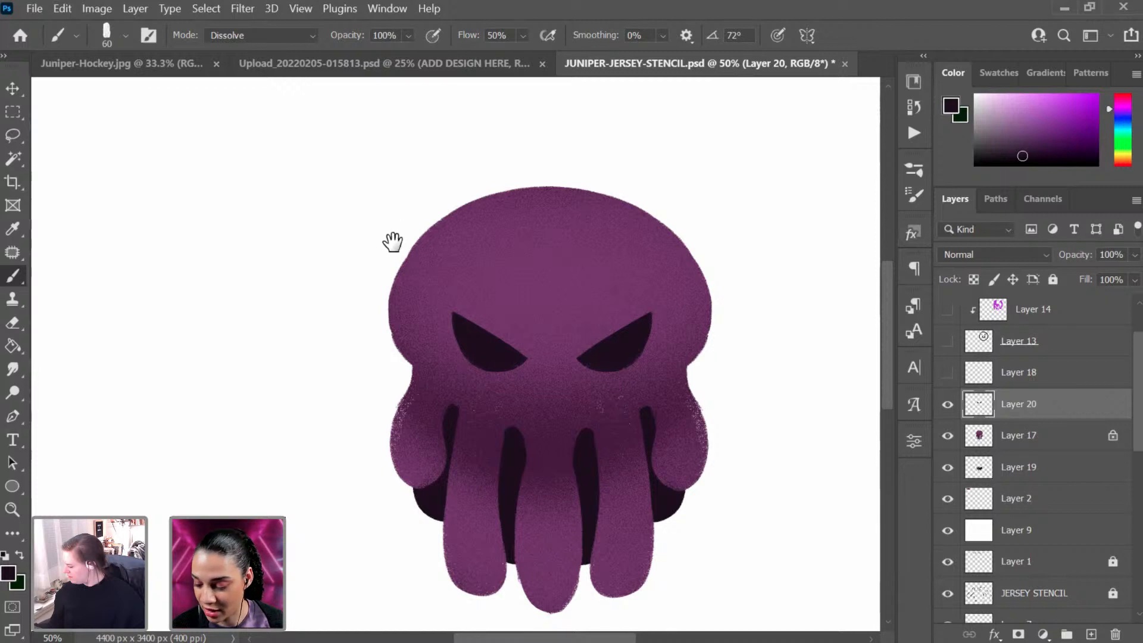
Step: Try a thin dark purple anger mark on the left side of the jellyfish's forehead and undo it
{"action": "left_click_drag", "start_coordinate": [393, 241], "coordinate": [600, 426]}
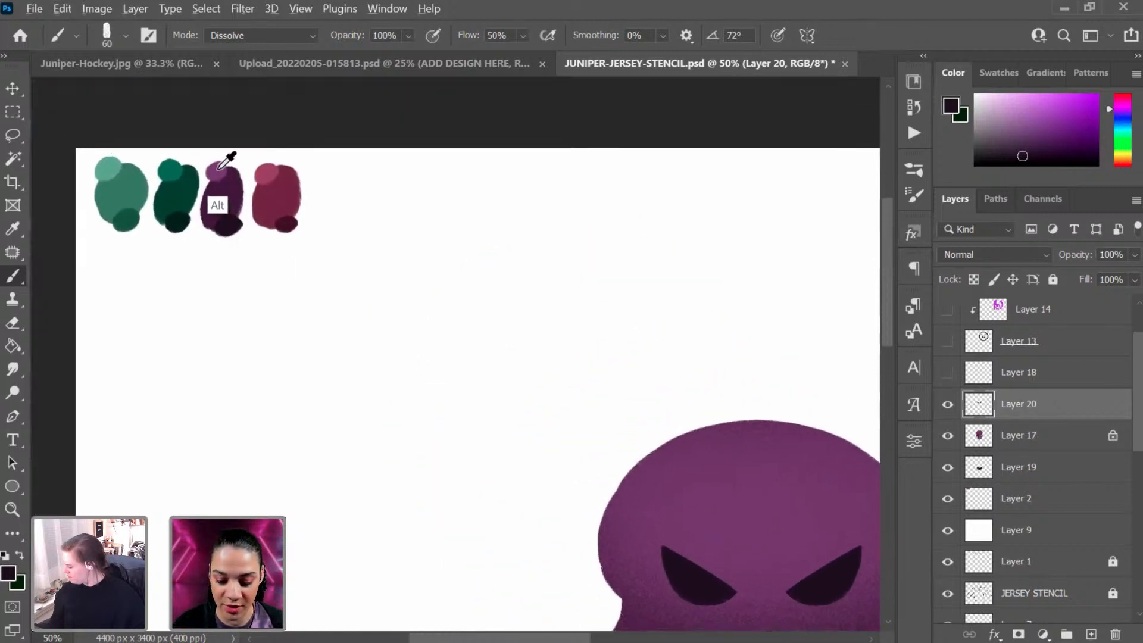
{"action": "left_click", "coordinate": [222, 165], "text": "alt"}
{"action": "left_click_drag", "start_coordinate": [740, 490], "coordinate": [623, 275]}
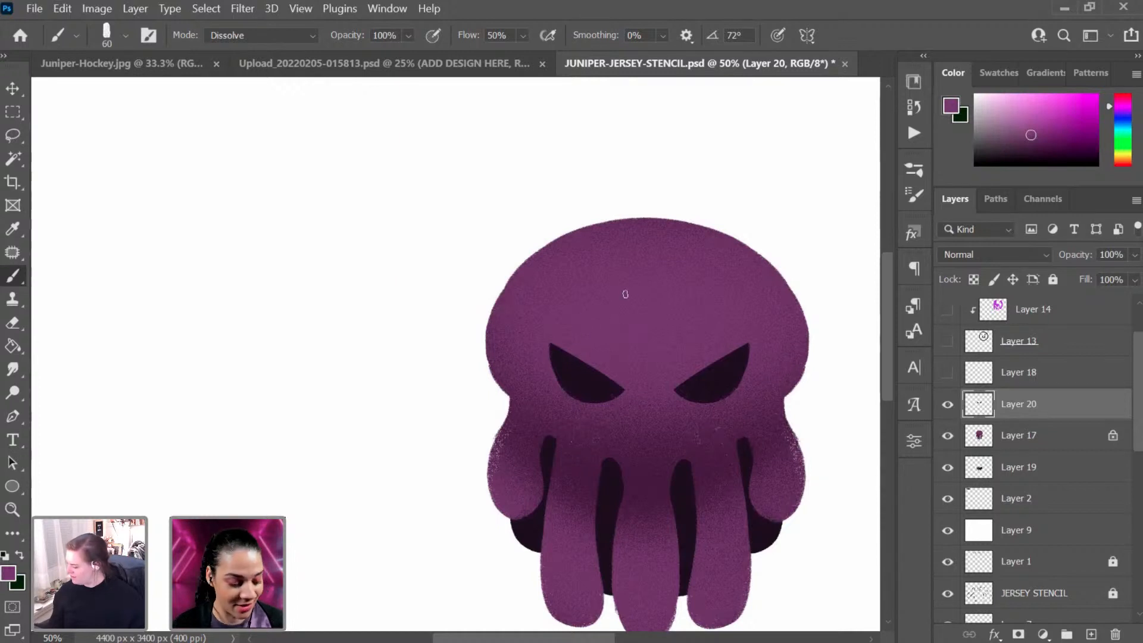
{"action": "left_click", "coordinate": [591, 385], "text": "alt"}
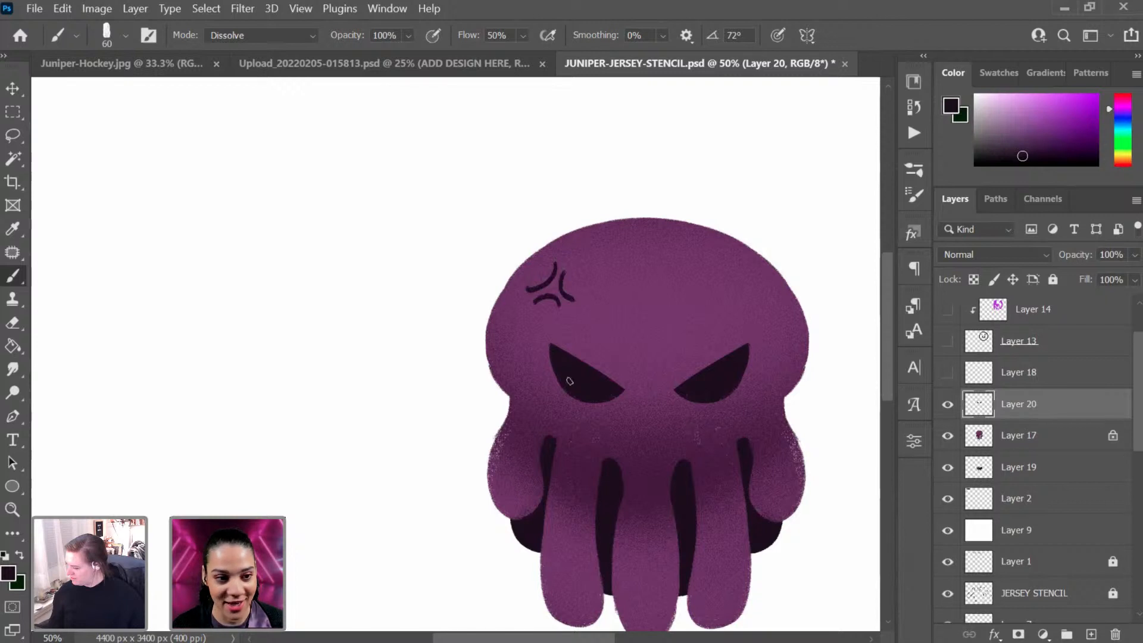
{"action": "key", "text": "ctrl+z"}
{"action": "key", "text": "ctrl+z"}
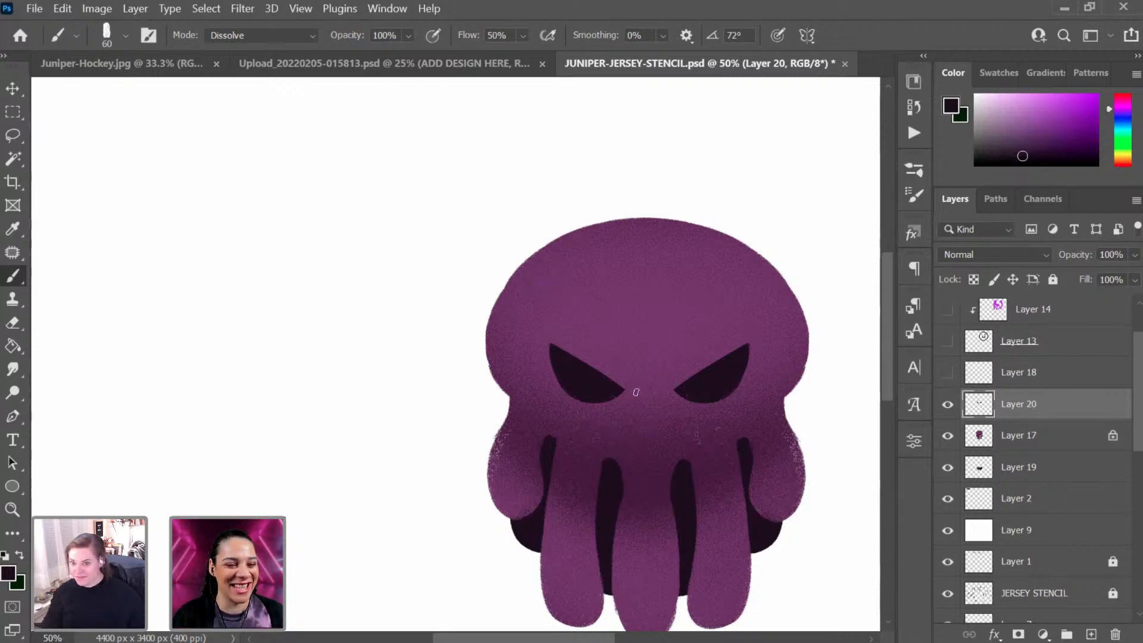
Step: Paint one thick curved anger-mark stroke on the left of the forehead with the 125 px brush and trim it using the 80 px Eraser
{"action": "left_click_drag", "start_coordinate": [570, 260], "coordinate": [530, 290]}
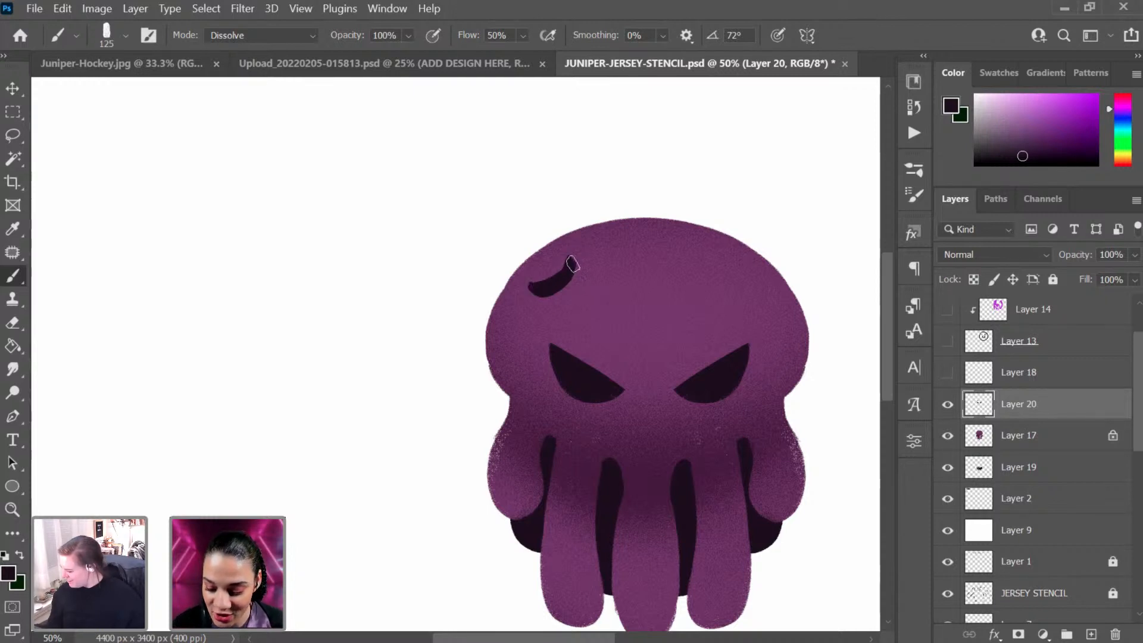
{"action": "key", "text": "ctrl+plus"}
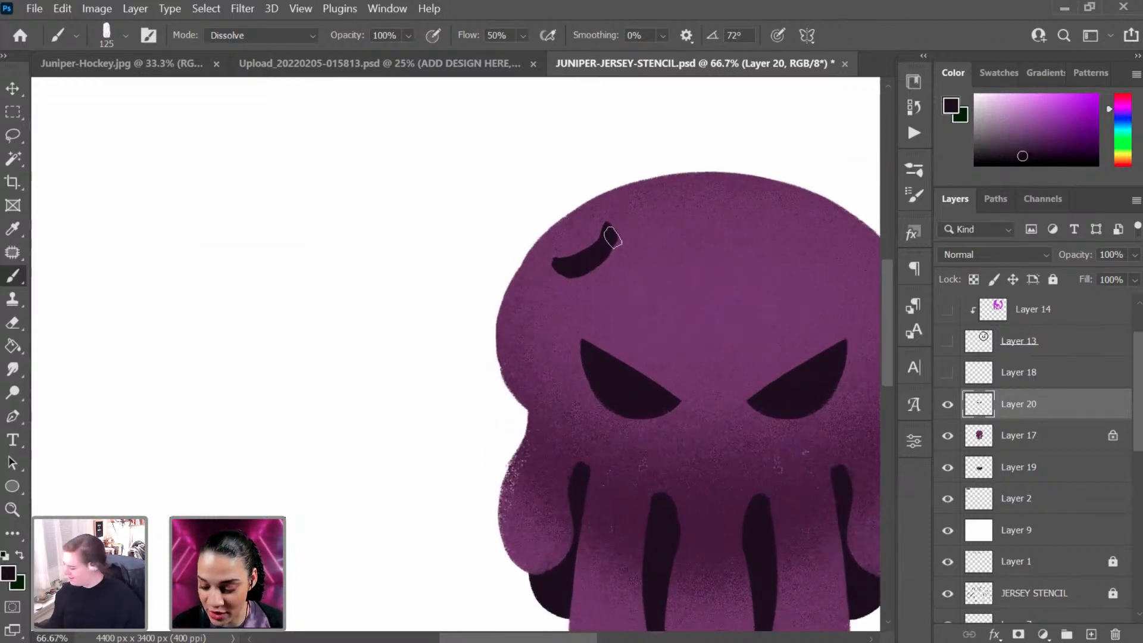
{"action": "key", "text": "e"}
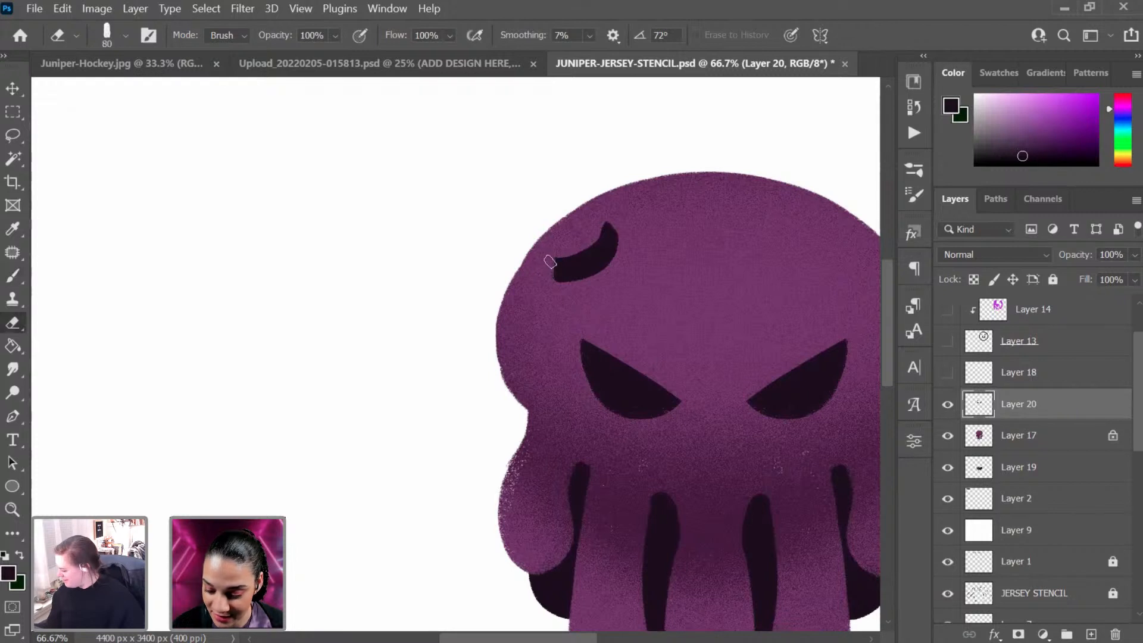
{"action": "left_click_drag", "start_coordinate": [550, 262], "coordinate": [605, 266]}
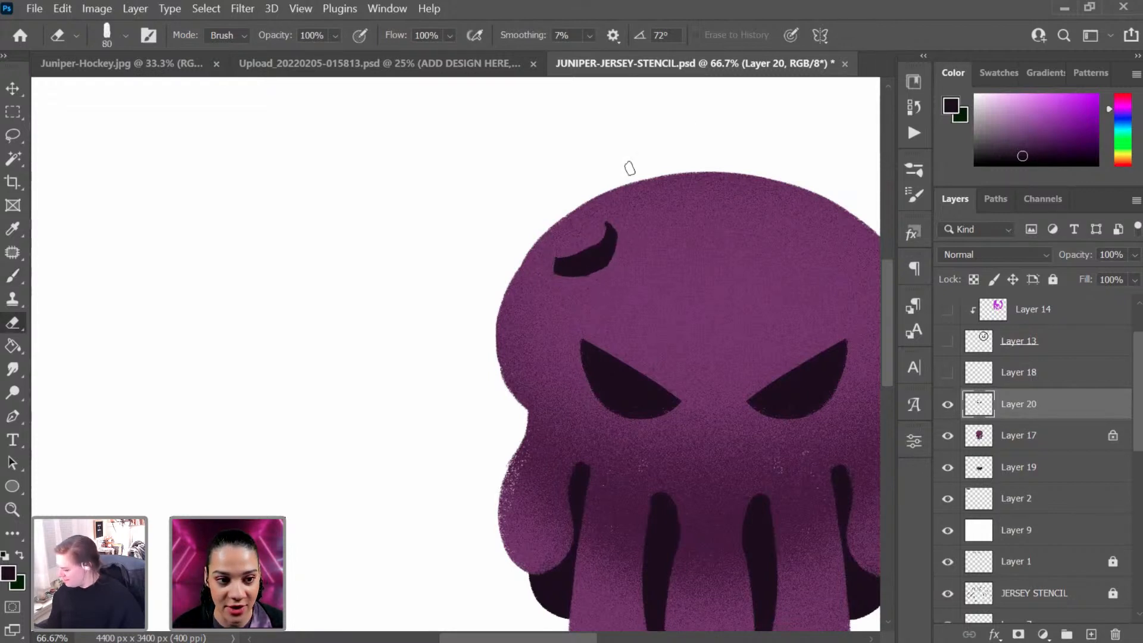
{"action": "left_click_drag", "start_coordinate": [560, 252], "coordinate": [610, 225]}
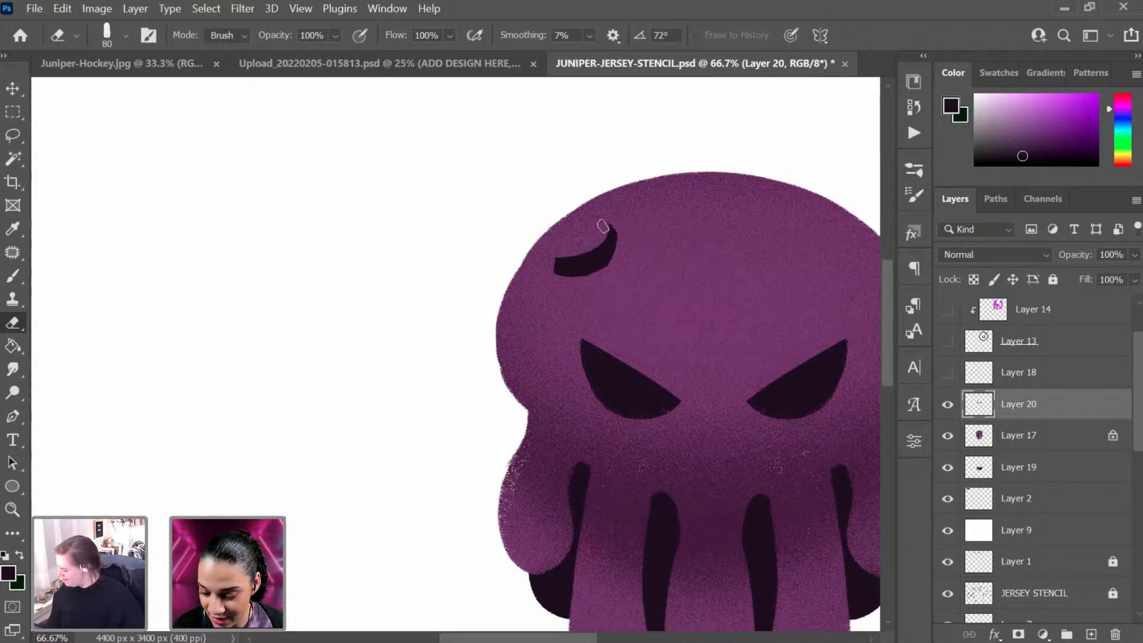
{"action": "key", "text": "ctrl+j"}
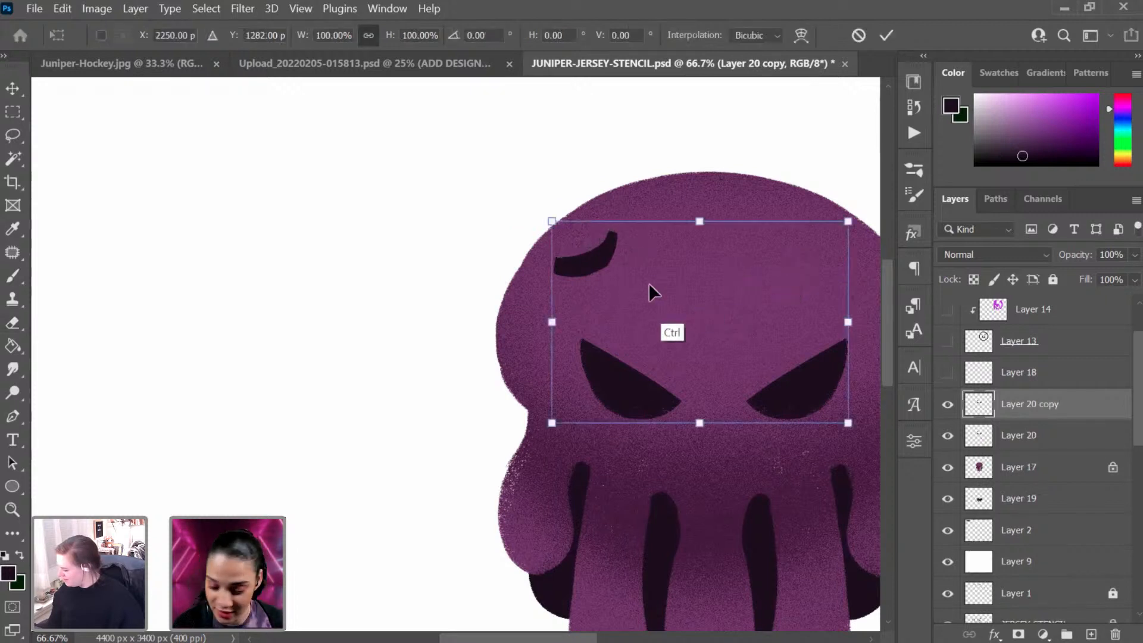
{"action": "key", "text": "l"}
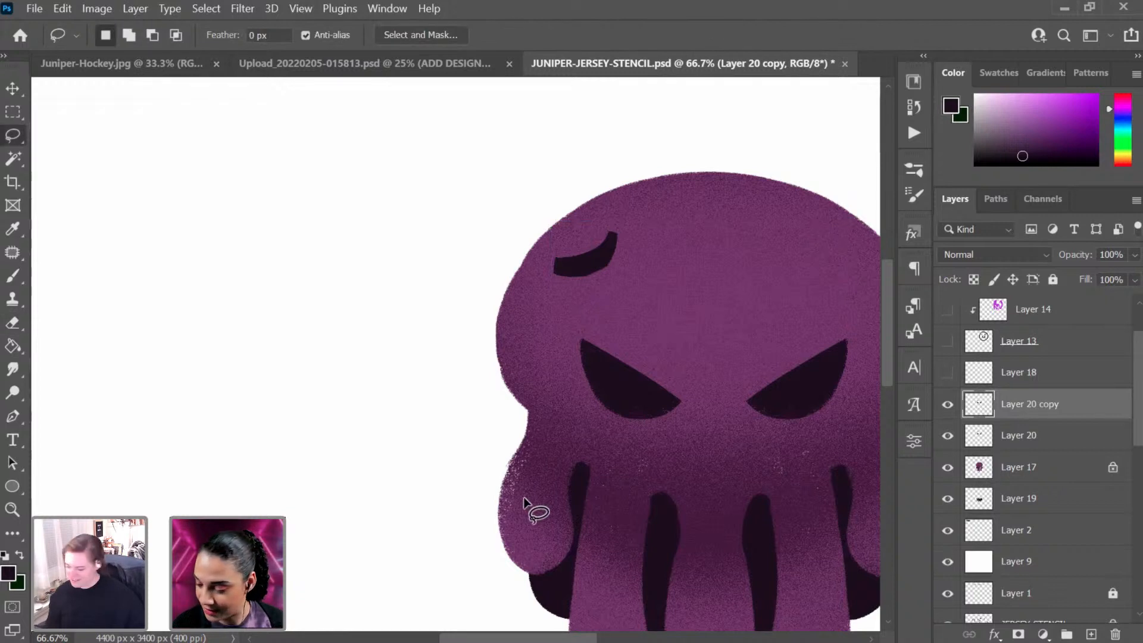
{"action": "key", "text": "ctrl+z"}
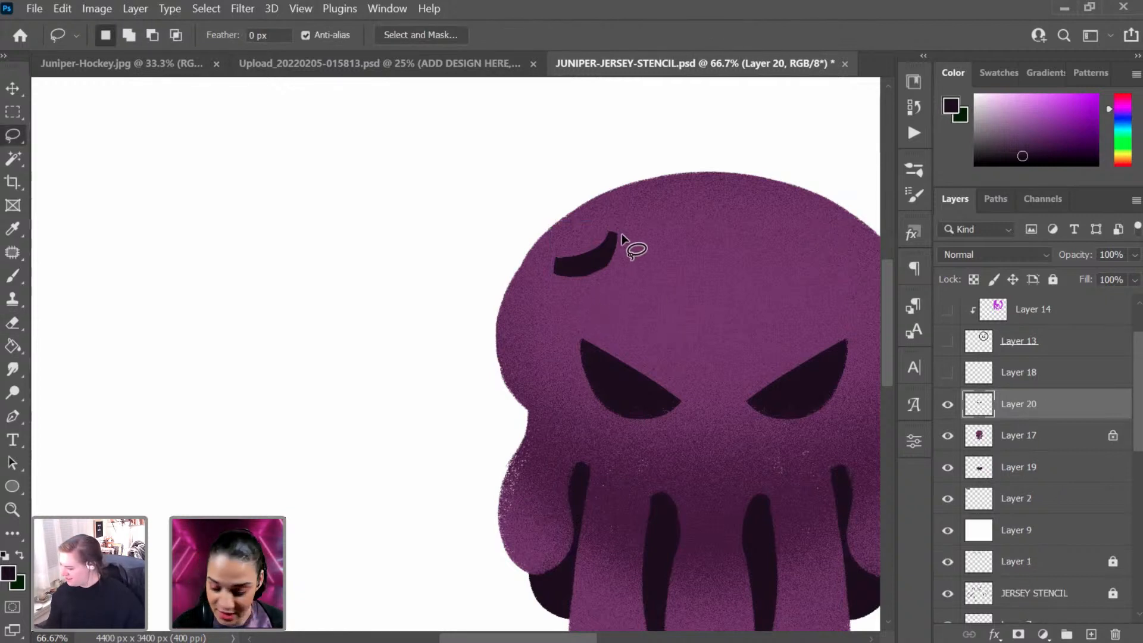
Step: Lasso the curved stroke, copy it to a new layer, and rotate the copy into place as the anger mark's right-hand stroke
{"action": "mouse_move", "coordinate": [621, 233]}
{"action": "left_mouse_down"}
{"action": "mouse_move", "coordinate": [587, 204]}
{"action": "mouse_move", "coordinate": [622, 235]}
{"action": "left_mouse_up"}
{"action": "key", "text": "ctrl+j"}
{"action": "key", "text": "ctrl+t"}
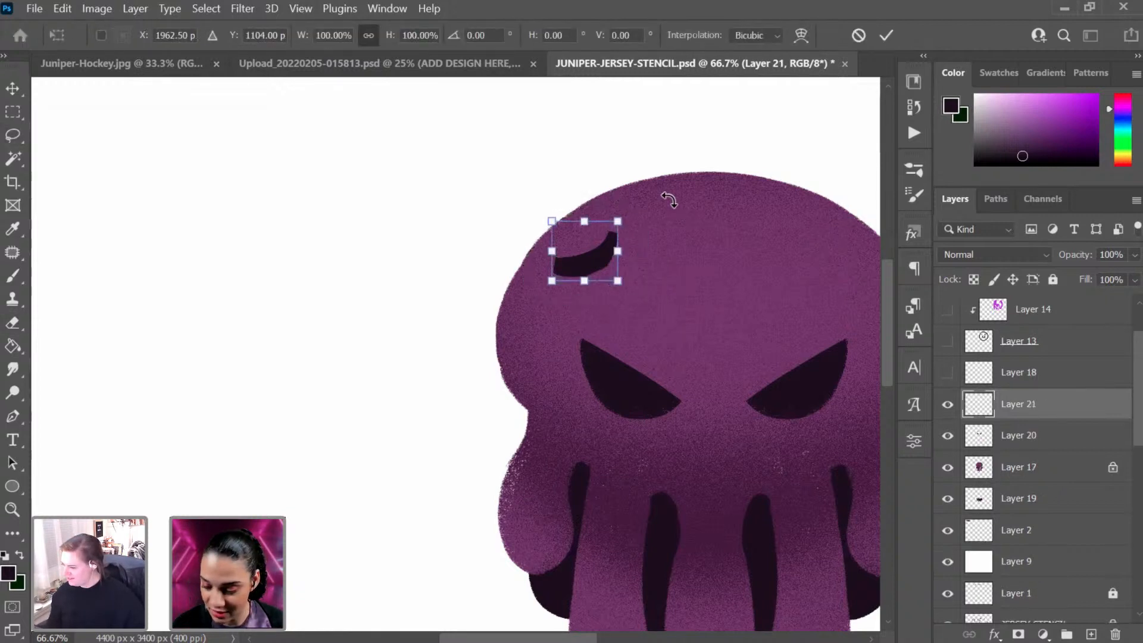
{"action": "left_click_drag", "start_coordinate": [669, 201], "coordinate": [657, 318]}
{"action": "left_click_drag", "start_coordinate": [598, 251], "coordinate": [698, 302]}
{"action": "left_click_drag", "start_coordinate": [636, 276], "coordinate": [631, 283]}
{"action": "key", "text": "Return"}
{"action": "key", "text": "l"}
Step: Duplicate the right-hand stroke, rotate the copy about 114°, and place it below as the anger mark's third stroke
{"action": "key", "text": "ctrl+j"}
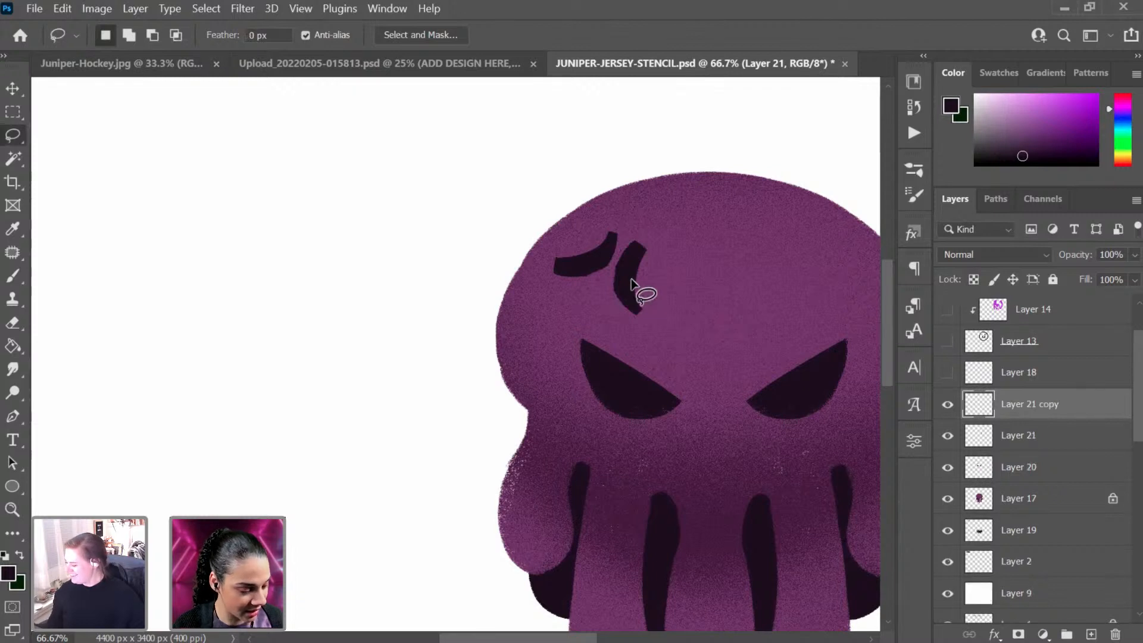
{"action": "key", "text": "ctrl+t"}
{"action": "left_click_drag", "start_coordinate": [694, 235], "coordinate": [638, 351]}
{"action": "left_click_drag", "start_coordinate": [635, 278], "coordinate": [593, 307]}
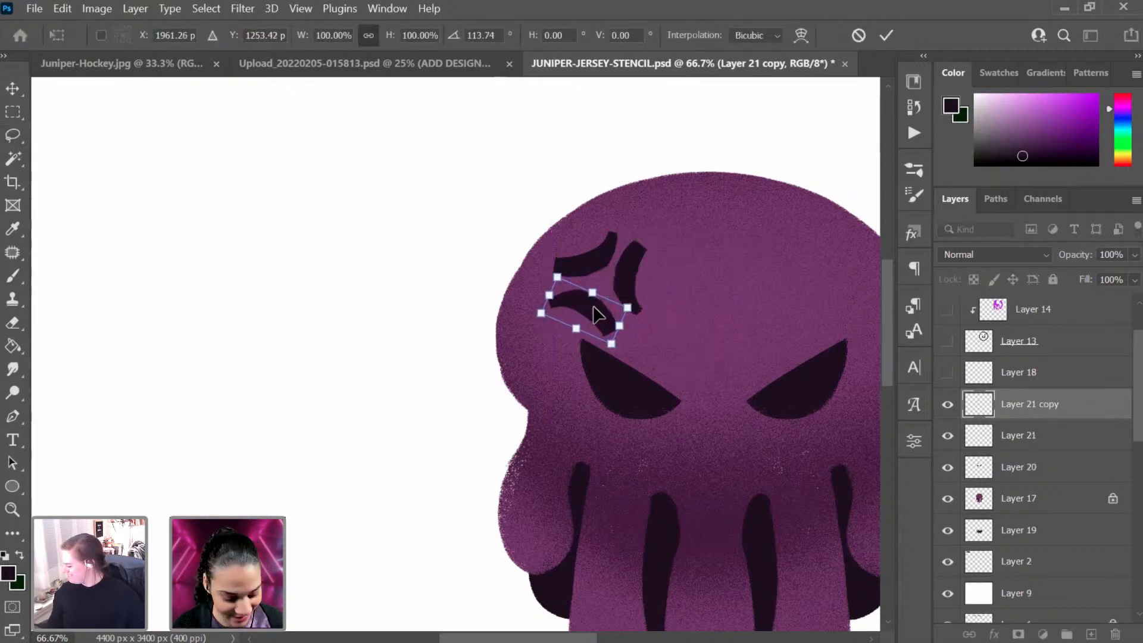
{"action": "key", "text": "Up"}
{"action": "key", "text": "Up"}
{"action": "key", "text": "Up"}
{"action": "key", "text": "Return"}
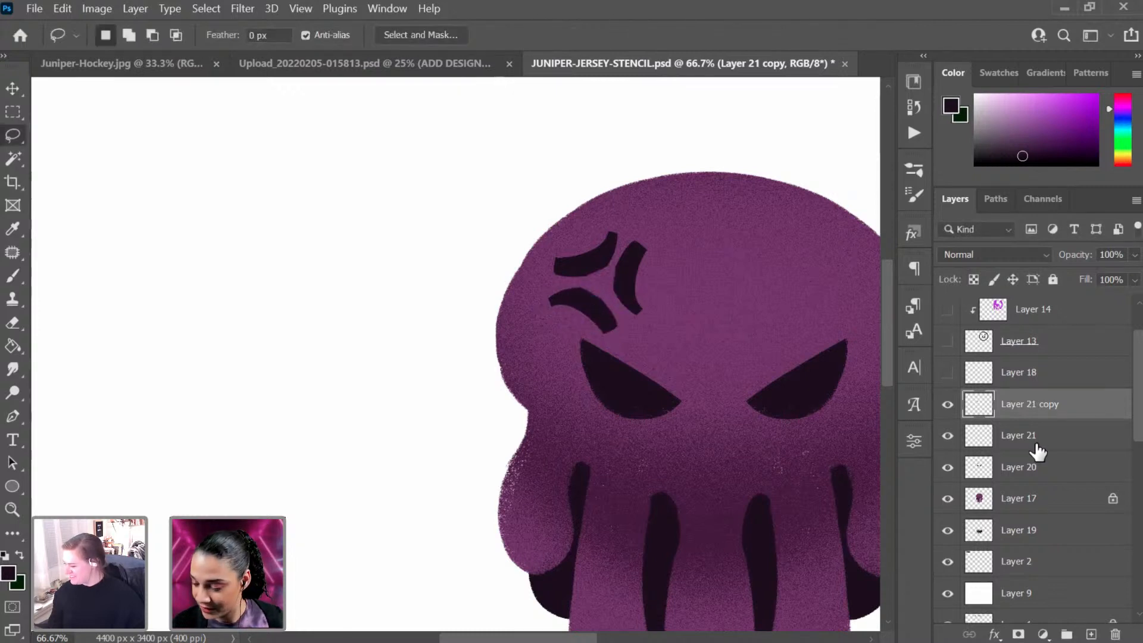
Step: Merge Layer 20, Layer 21 and Layer 21 copy, then scale down the lassoed anger mark and move it higher on the forehead
{"action": "left_click", "coordinate": [1046, 470], "text": "shift"}
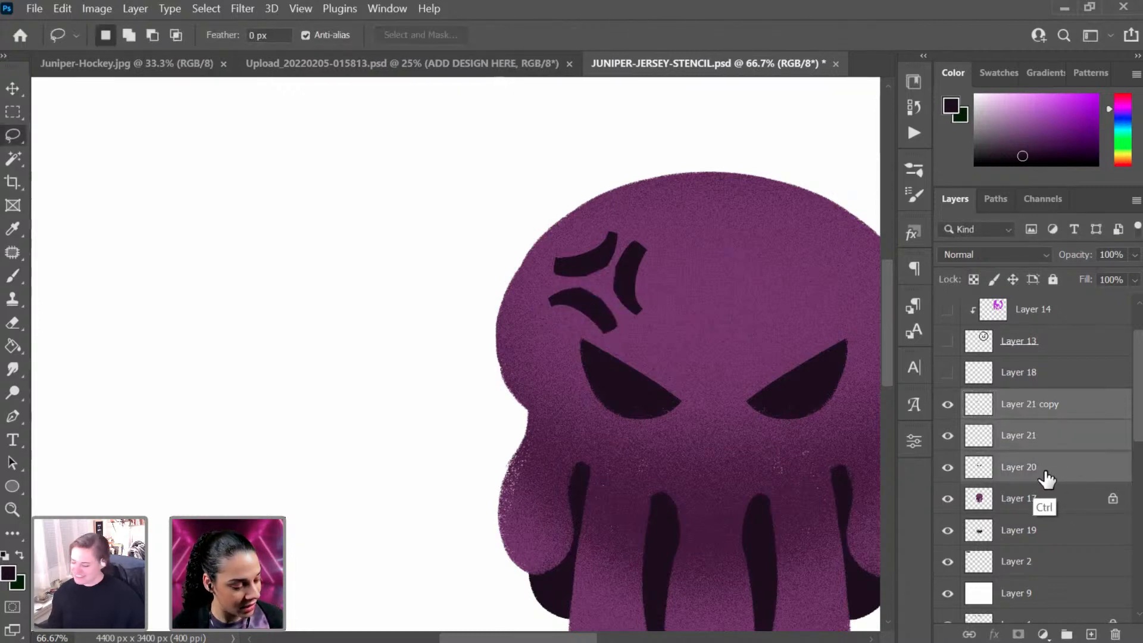
{"action": "key", "text": "ctrl+e"}
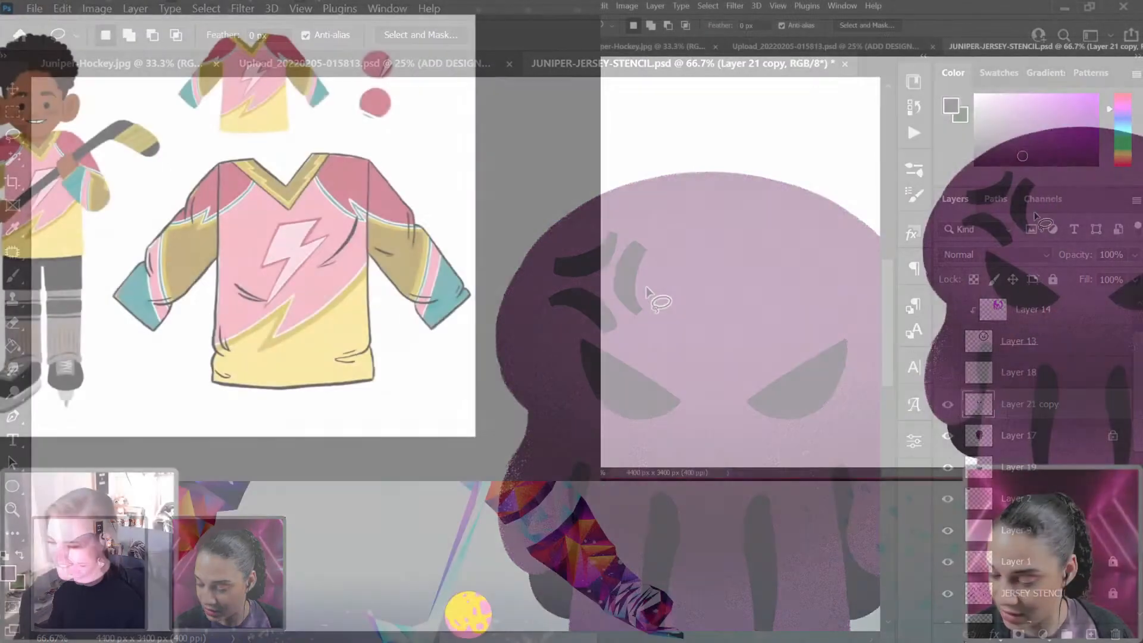
{"action": "mouse_move", "coordinate": [690, 237]}
{"action": "left_mouse_down"}
{"action": "mouse_move", "coordinate": [630, 340]}
{"action": "mouse_move", "coordinate": [673, 274]}
{"action": "left_mouse_up"}
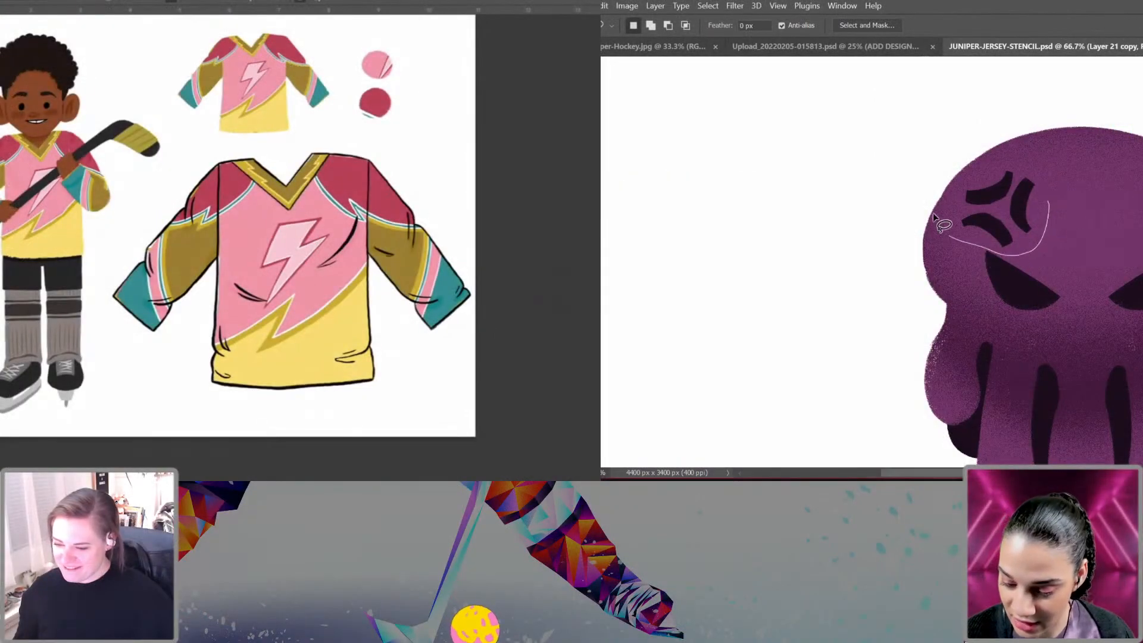
{"action": "key", "text": "ctrl+t"}
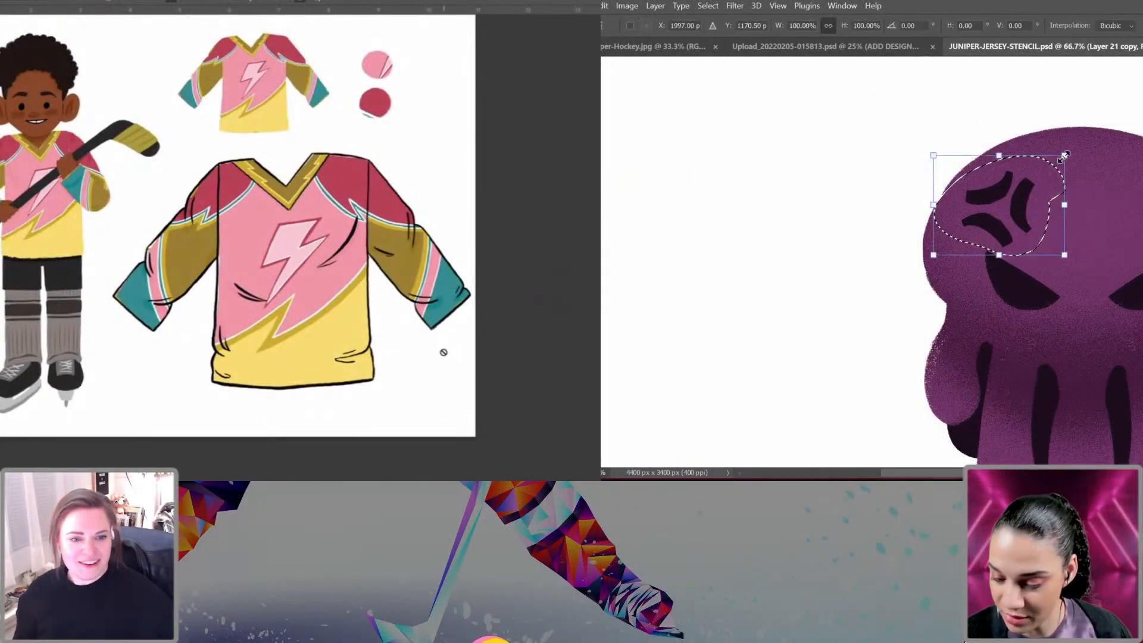
{"action": "left_click_drag", "start_coordinate": [1066, 156], "coordinate": [1034, 179]}
{"action": "left_click_drag", "start_coordinate": [996, 232], "coordinate": [1009, 205]}
{"action": "key", "text": "Return"}
{"action": "key", "text": "ctrl+d"}
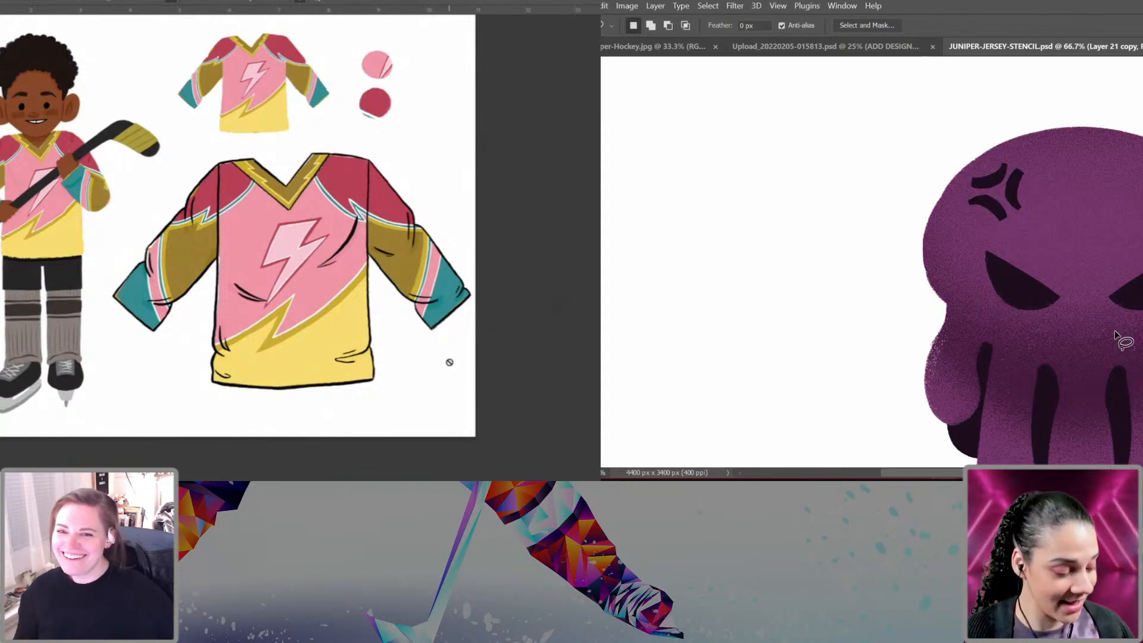
Step: Switch to the 125 px brush and sample the light purple from the purple palette swatch
{"action": "key", "text": "b"}
{"action": "left_click_drag", "start_coordinate": [1112, 260], "coordinate": [1008, 248]}
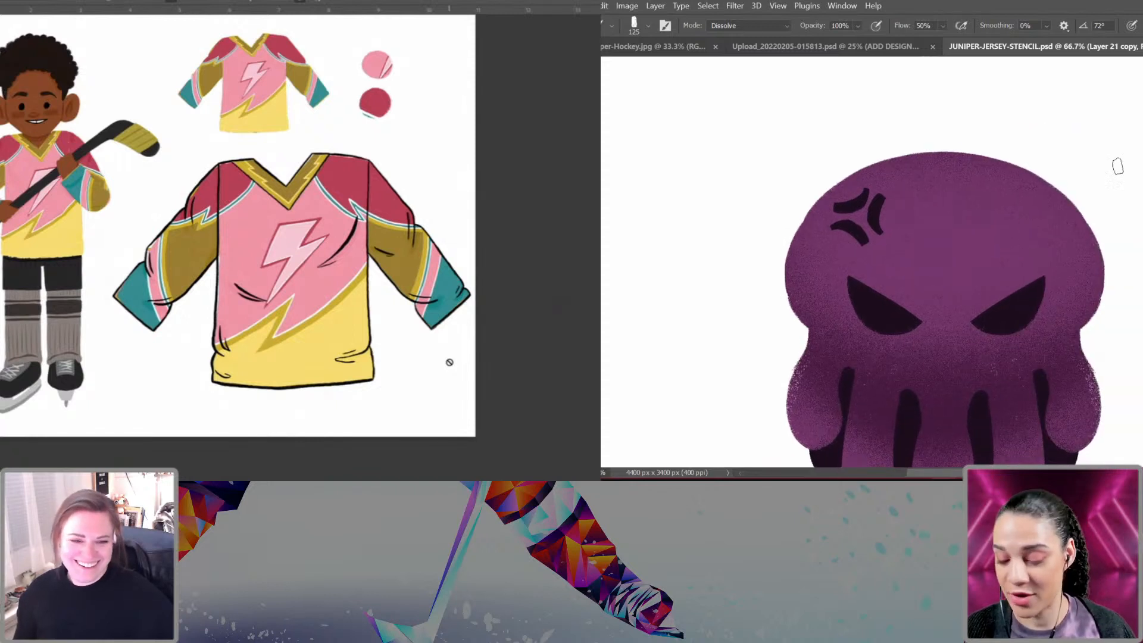
{"action": "left_click_drag", "start_coordinate": [907, 230], "coordinate": [956, 313]}
{"action": "left_click", "coordinate": [692, 125], "text": "alt"}
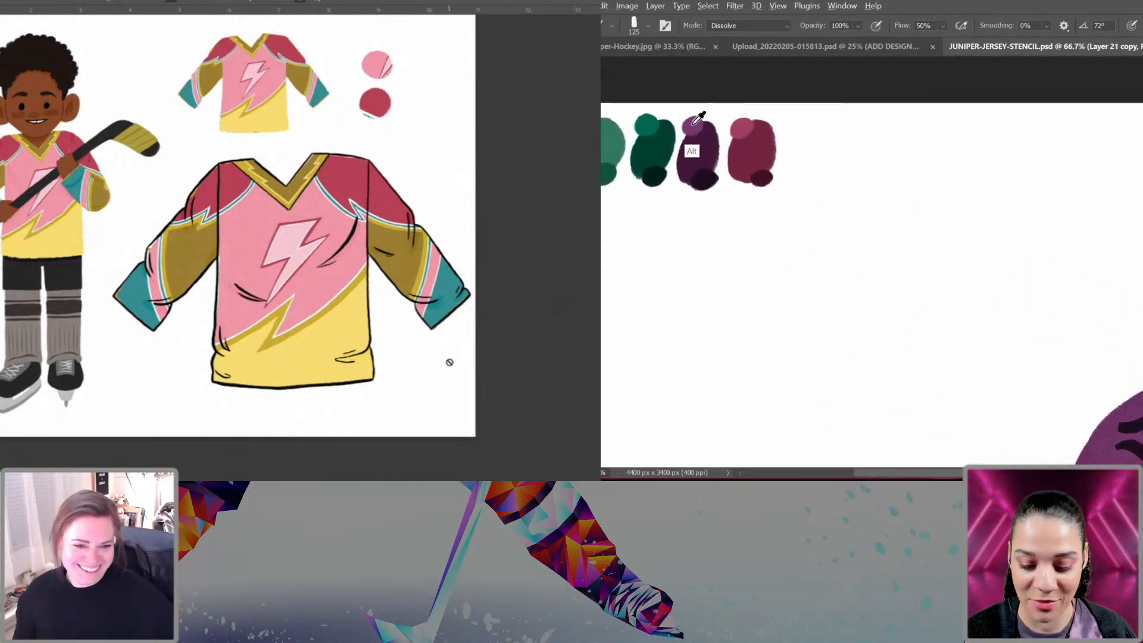
{"action": "left_click_drag", "start_coordinate": [1101, 313], "coordinate": [768, 75]}
{"action": "left_click_drag", "start_coordinate": [1053, 194], "coordinate": [1079, 273]}
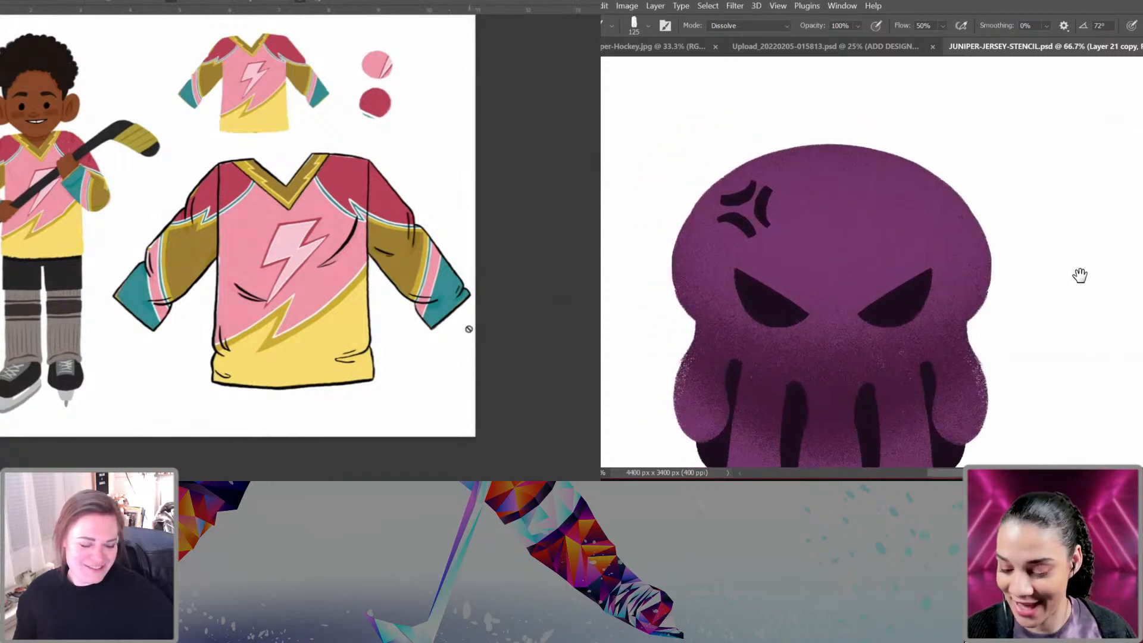
{"action": "left_click_drag", "start_coordinate": [1022, 303], "coordinate": [1039, 274]}
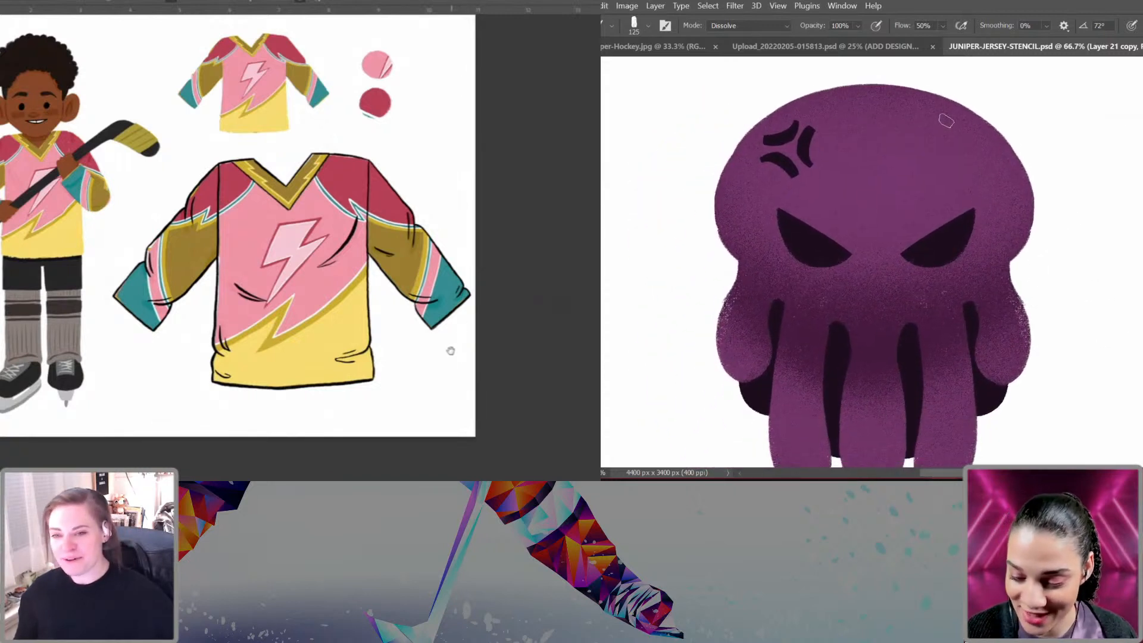
Step: Hide the white backing layer to bring back the patterned jersey design behind the jellyfish
{"action": "mouse_move", "coordinate": [443, 355]}
{"action": "left_mouse_down"}
{"action": "mouse_move", "coordinate": [481, 352]}
{"action": "mouse_move", "coordinate": [460, 332]}
{"action": "mouse_move", "coordinate": [454, 356]}
{"action": "left_mouse_up"}
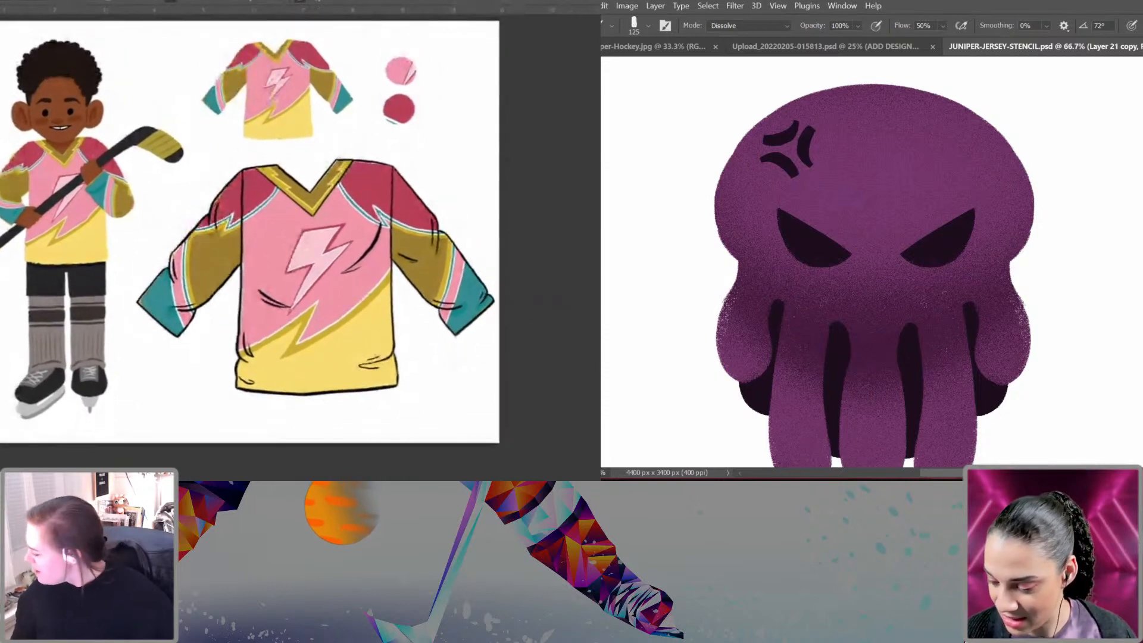
{"action": "left_click", "coordinate": [1141, 367]}
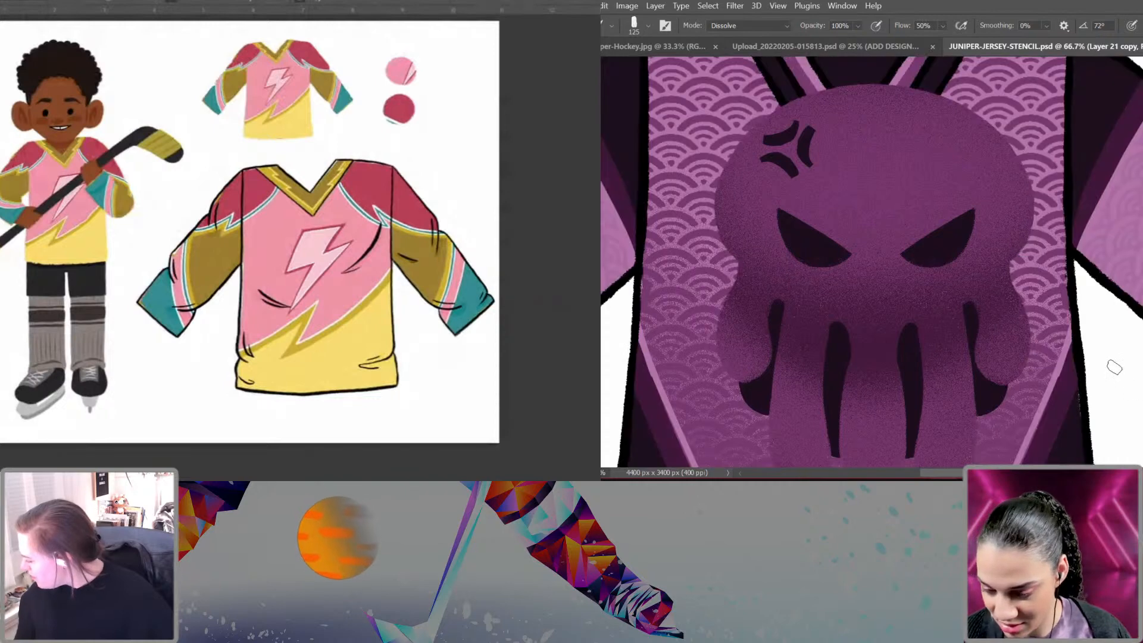
Step: Paint a light purple highlight on the upper right of the jellyfish's head, with a smaller dot near its crown
{"action": "left_click_drag", "start_coordinate": [1031, 122], "coordinate": [1056, 256]}
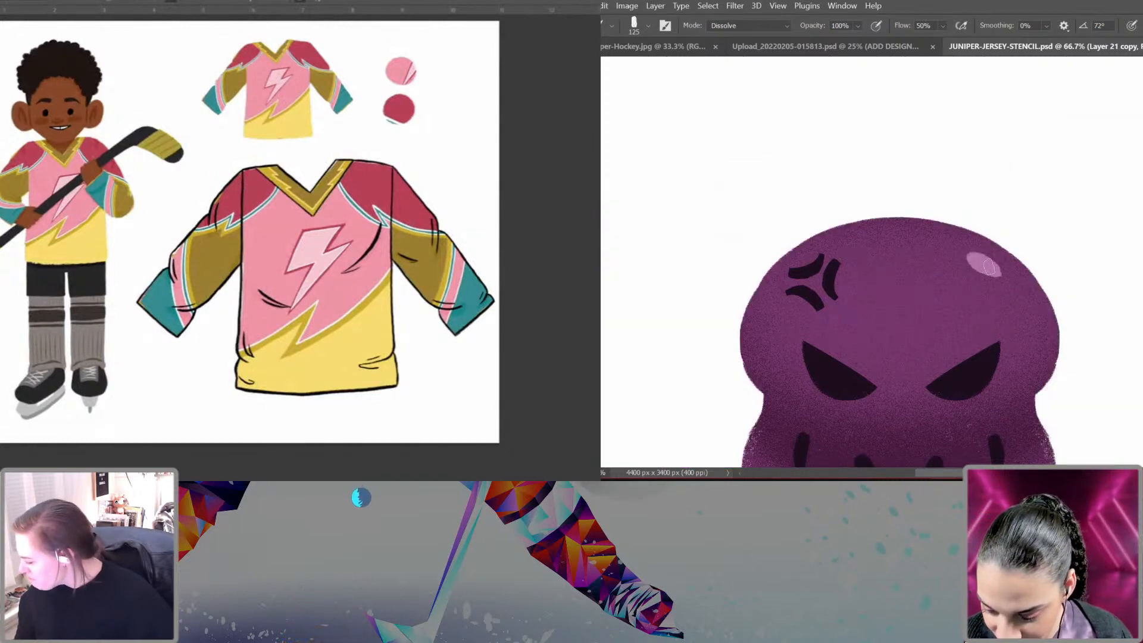
{"action": "left_click_drag", "start_coordinate": [1051, 325], "coordinate": [1063, 224]}
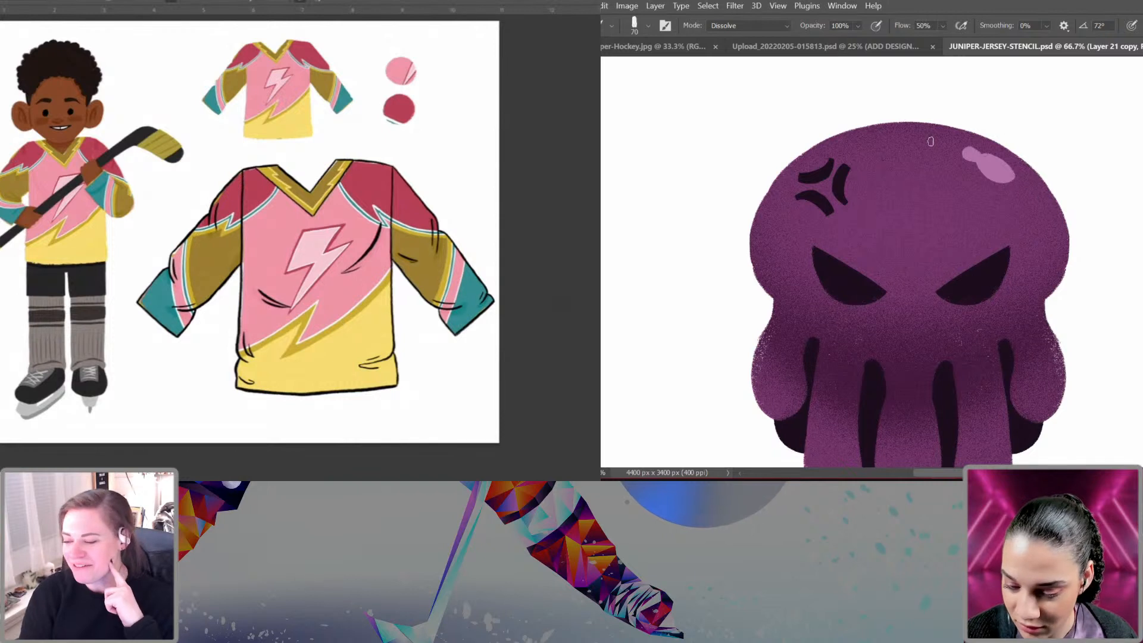
{"action": "left_click_drag", "start_coordinate": [1033, 311], "coordinate": [1030, 240]}
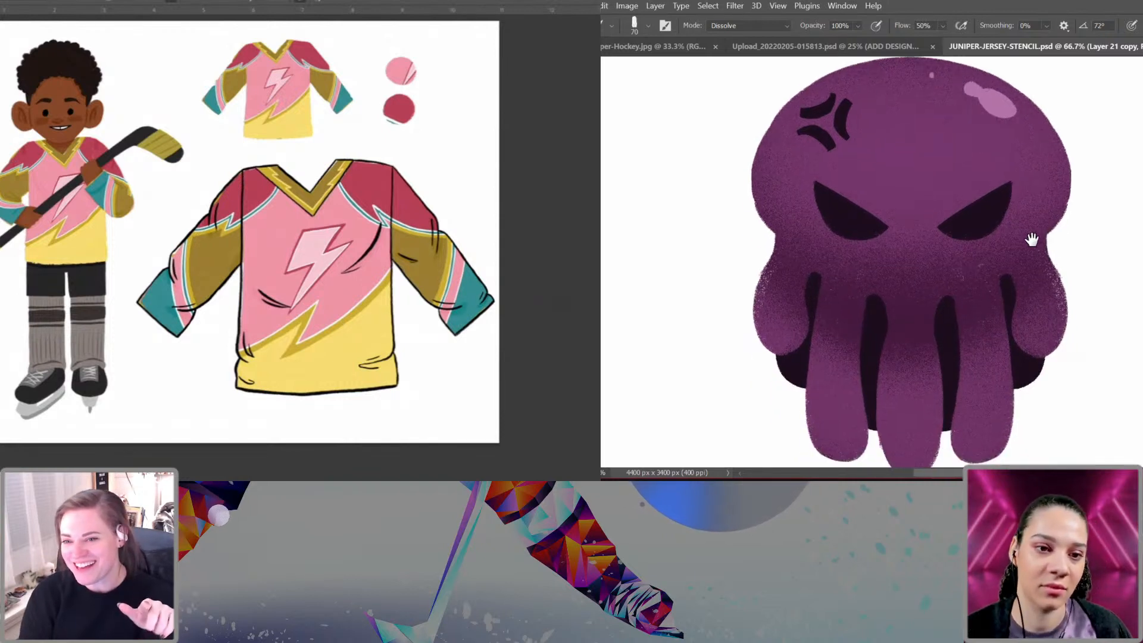
Step: Try adding small light purple highlight dots on the jellyfish's tentacles
{"action": "left_click", "coordinate": [984, 321]}
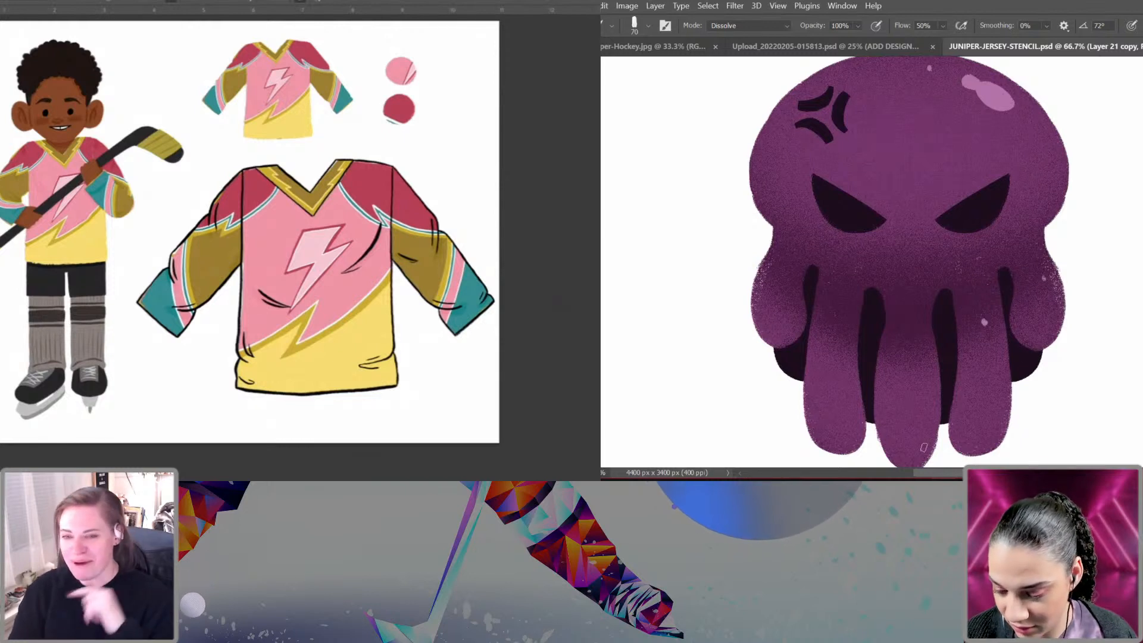
{"action": "left_click", "coordinate": [910, 344]}
{"action": "left_click", "coordinate": [831, 311]}
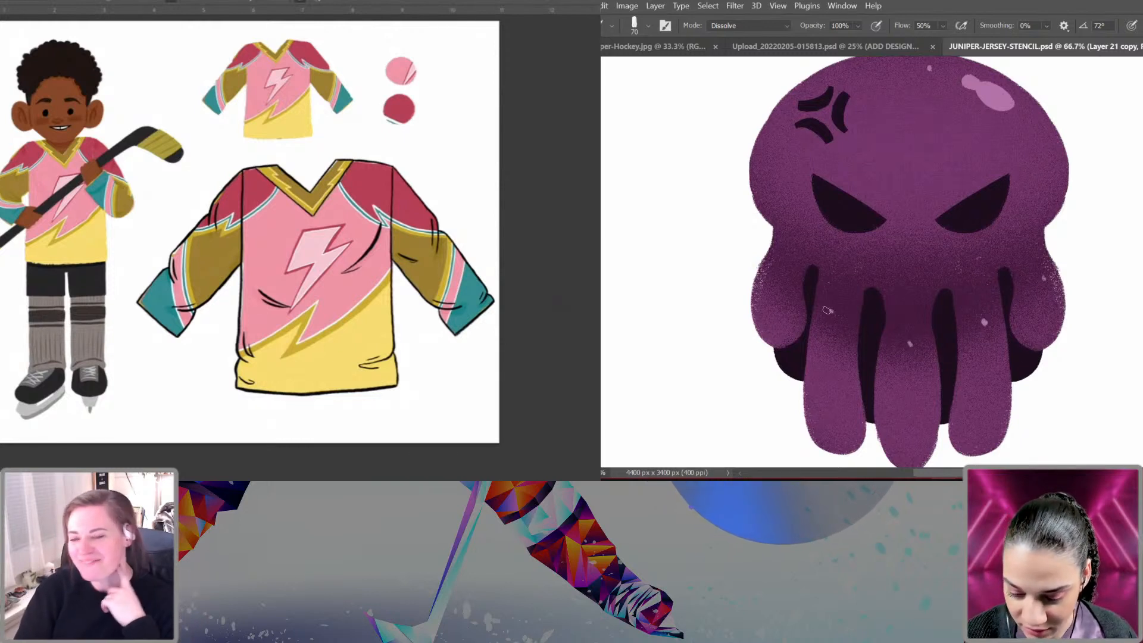
{"action": "left_click_drag", "start_coordinate": [1010, 331], "coordinate": [1009, 307]}
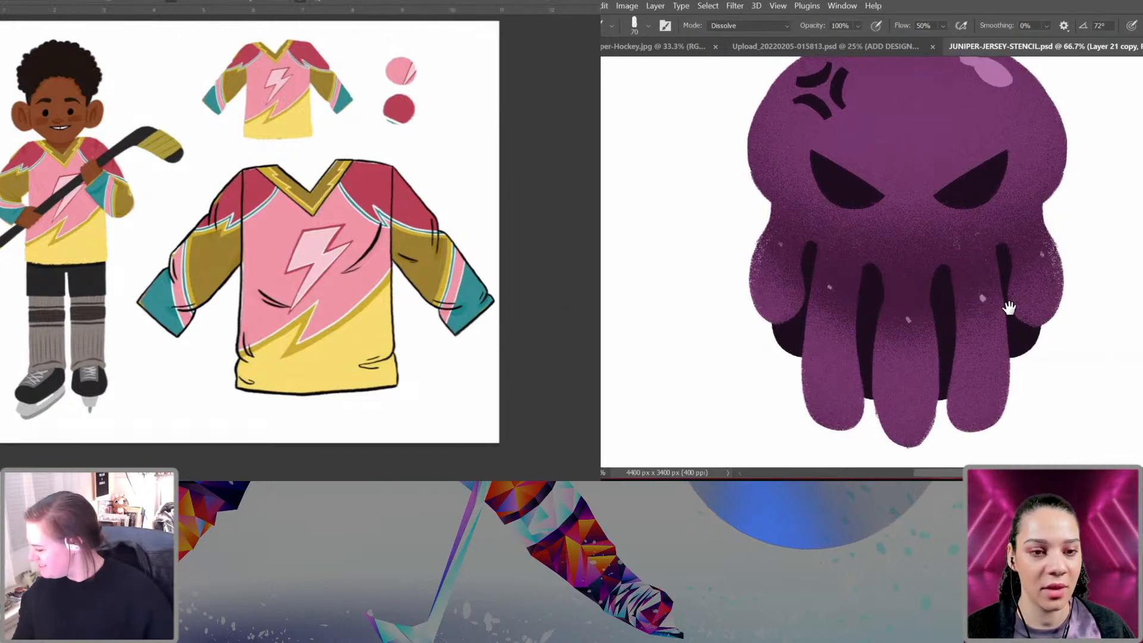
{"action": "key", "text": "bracketright"}
{"action": "key", "text": "bracketright"}
{"action": "key", "text": "bracketright"}
{"action": "key", "text": "bracketright"}
{"action": "key", "text": "bracketright"}
{"action": "key", "text": "bracketright"}
{"action": "key", "text": "bracketright"}
{"action": "key", "text": "bracketright"}
{"action": "key", "text": "bracketright"}
{"action": "key", "text": "bracketright"}
{"action": "key", "text": "bracketright"}
{"action": "key", "text": "bracketright"}
{"action": "key", "text": "bracketright"}
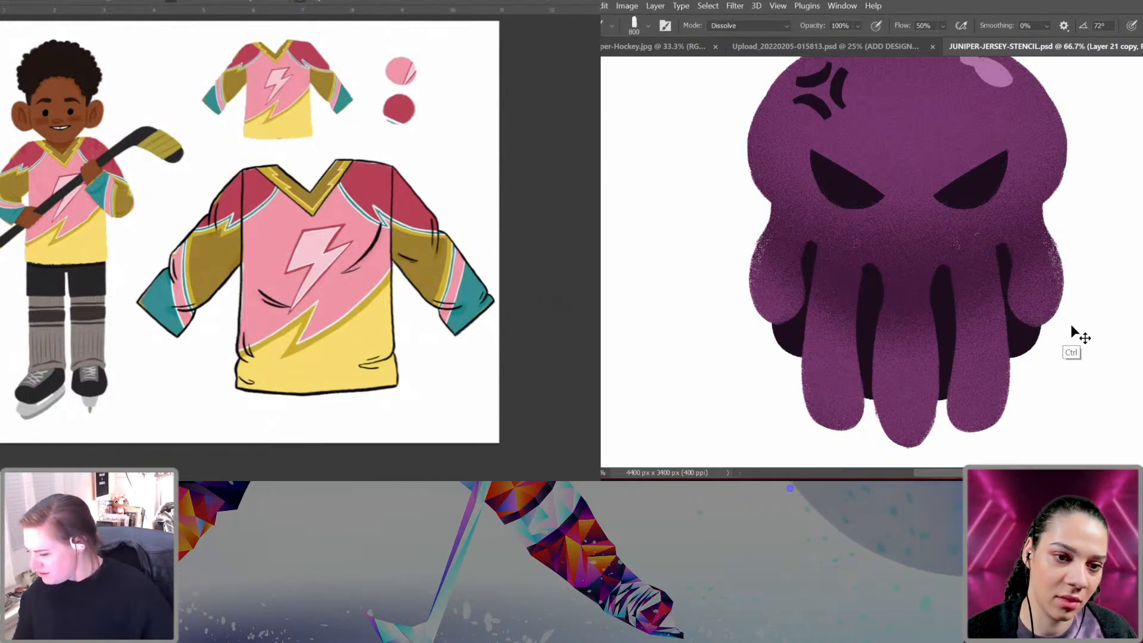
{"action": "left_click_drag", "start_coordinate": [1063, 222], "coordinate": [1044, 250]}
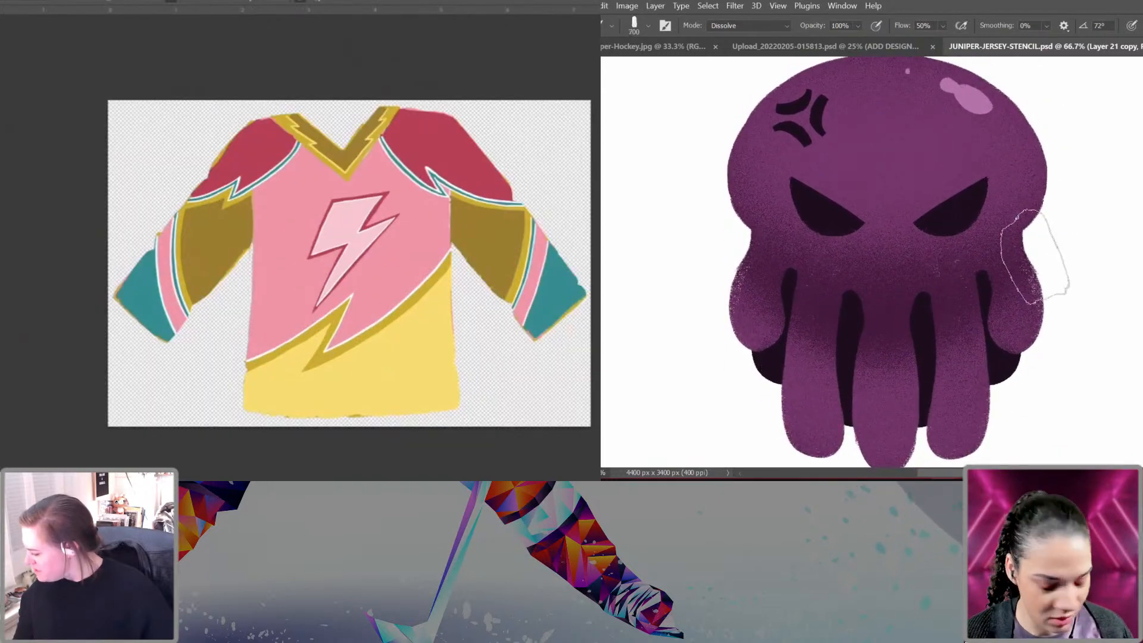
Step: Paint a light purple highlight above the right eye on a new layer, and select the empty area outside the pink jersey's outline
{"action": "key", "text": "bracketleft"}
{"action": "key", "text": "bracketleft"}
{"action": "key", "text": "bracketleft"}
{"action": "key", "text": "bracketleft"}
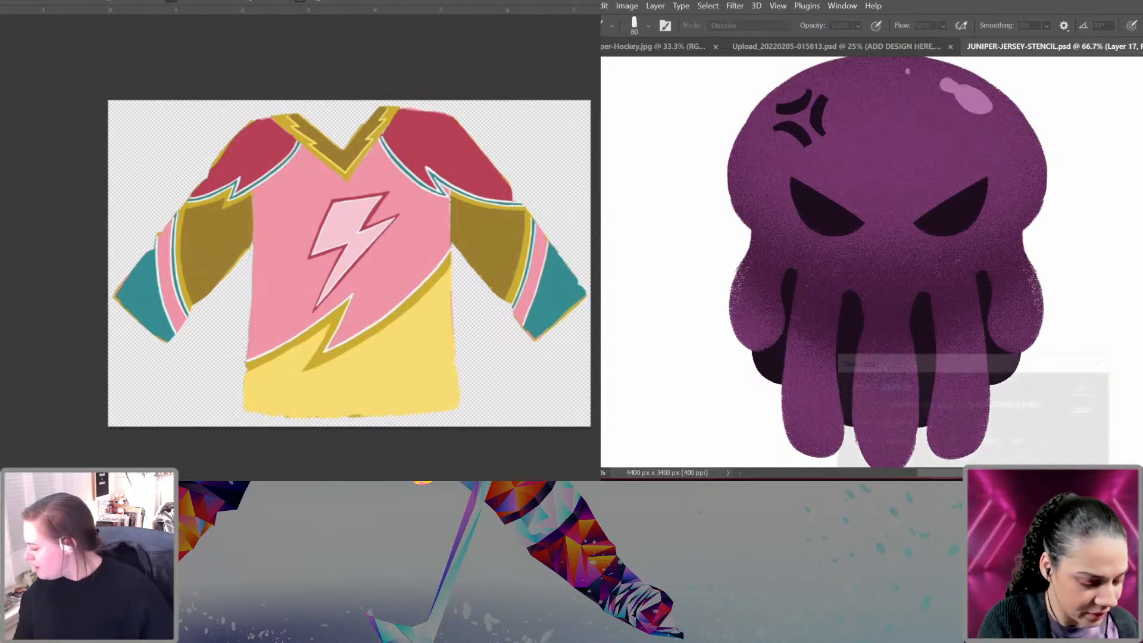
{"action": "left_click_drag", "start_coordinate": [915, 216], "coordinate": [965, 183]}
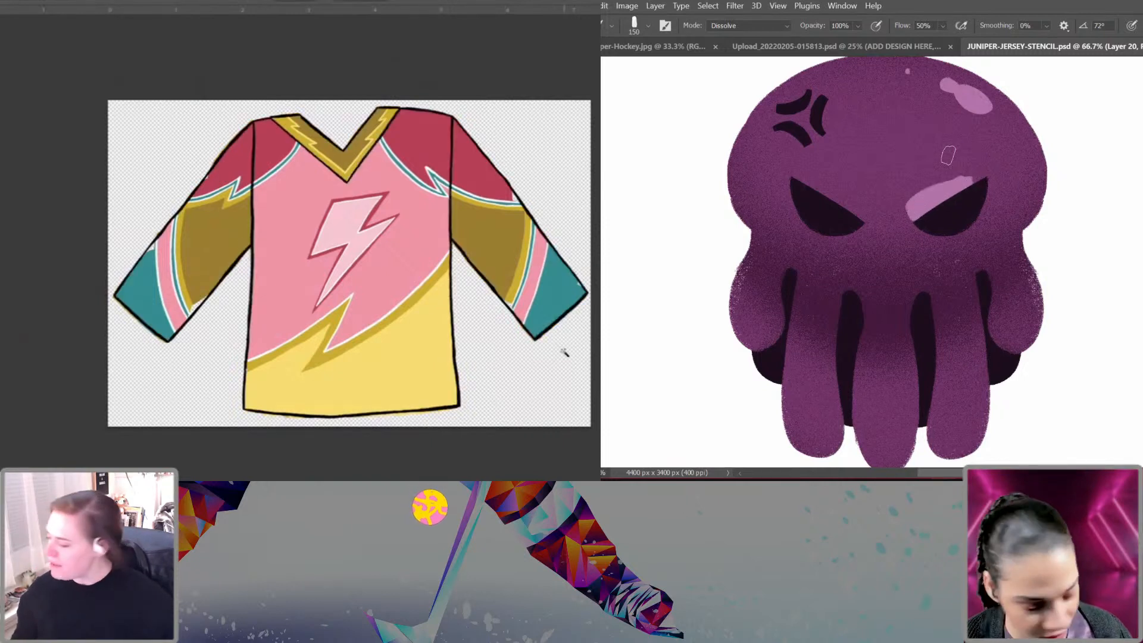
{"action": "left_click", "coordinate": [543, 381]}
Step: Fade the outer upper edge of the right eye's highlight with the eraser at 400 px
{"action": "key", "text": "e"}
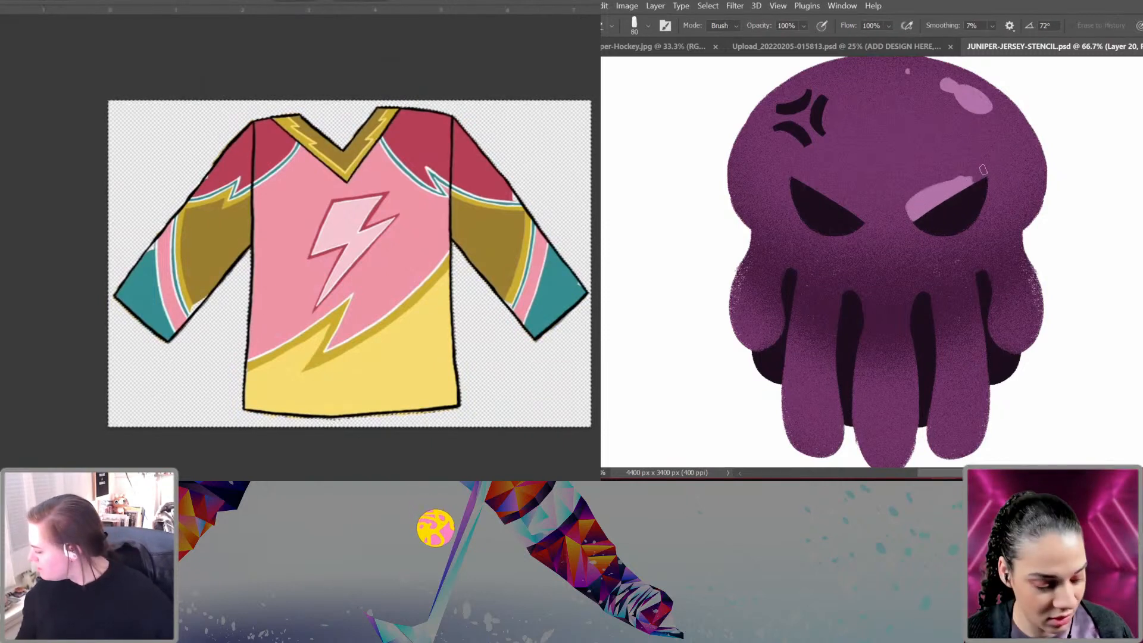
{"action": "key", "text": "bracketright"}
{"action": "key", "text": "bracketright"}
{"action": "key", "text": "bracketright"}
{"action": "key", "text": "bracketright"}
{"action": "key", "text": "bracketright"}
{"action": "key", "text": "bracketright"}
{"action": "key", "text": "bracketright"}
{"action": "key", "text": "bracketright"}
{"action": "key", "text": "ctrl+z"}
{"action": "left_click_drag", "start_coordinate": [989, 169], "coordinate": [947, 186]}
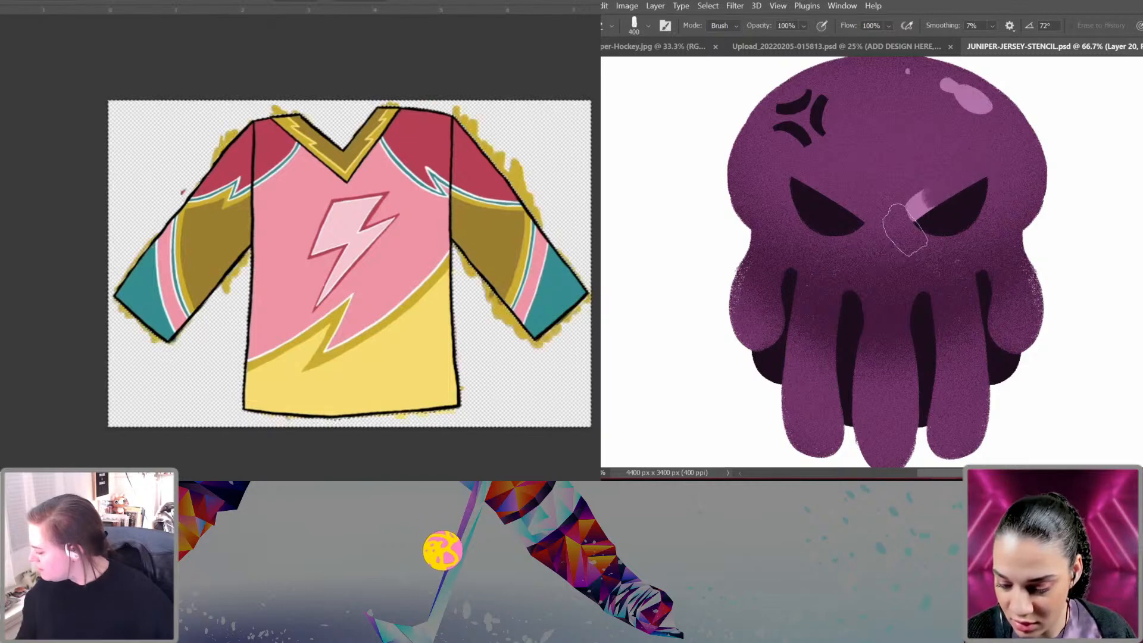
{"action": "key", "text": "ctrl+z"}
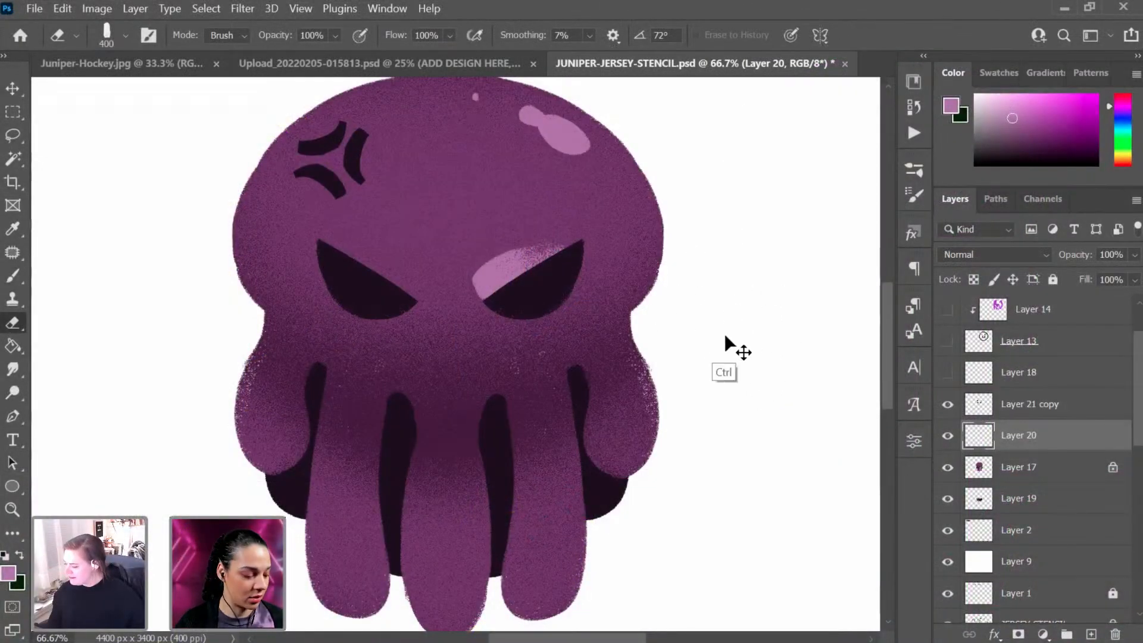
Step: Duplicate the right eye's highlight, flip the copy horizontally, and place it above the left eye
{"action": "key", "text": "ctrl+t"}
{"action": "right_click", "coordinate": [521, 260]}
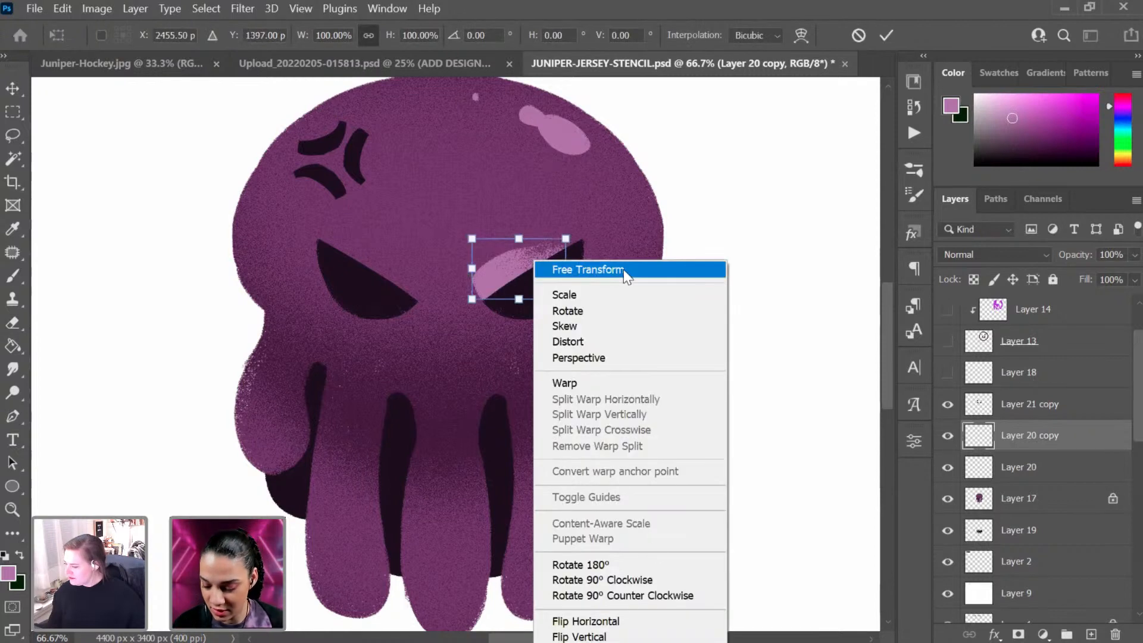
{"action": "left_click", "coordinate": [633, 619]}
{"action": "left_click_drag", "start_coordinate": [521, 287], "coordinate": [384, 286]}
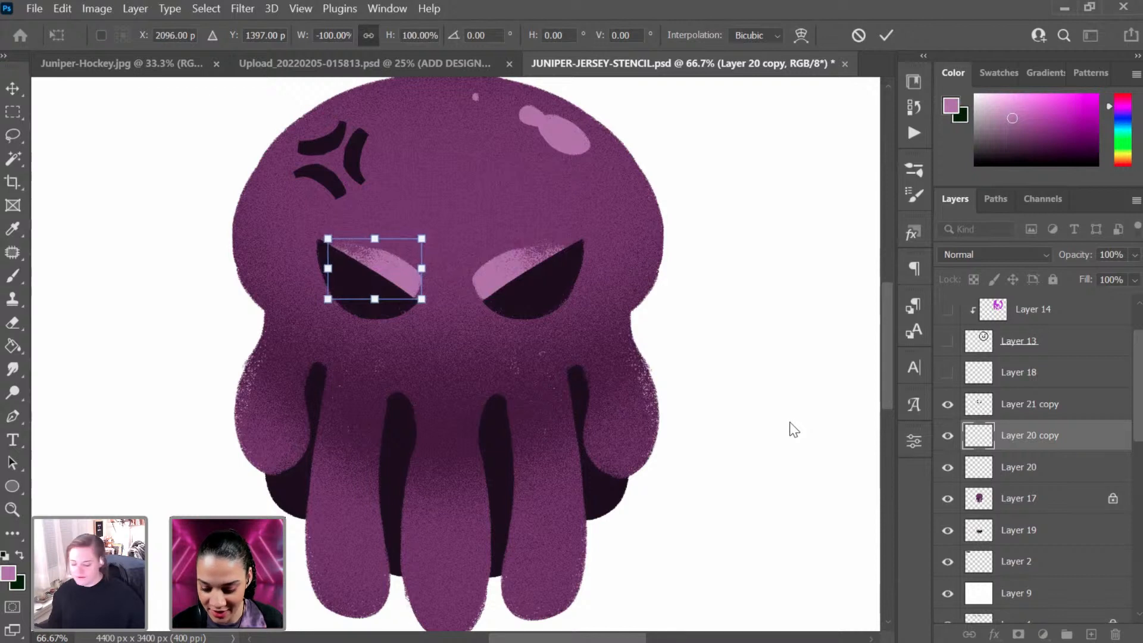
{"action": "key", "text": "Right"}
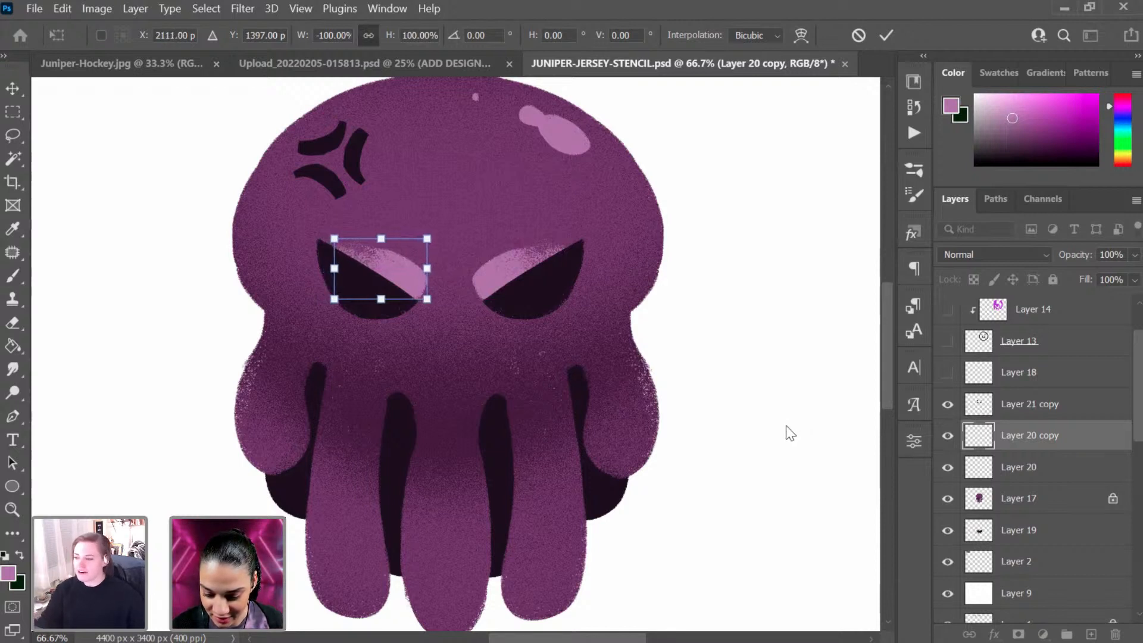
{"action": "key", "text": "e"}
{"action": "key", "text": "ctrl+minus"}
{"action": "key", "text": "ctrl+minus"}
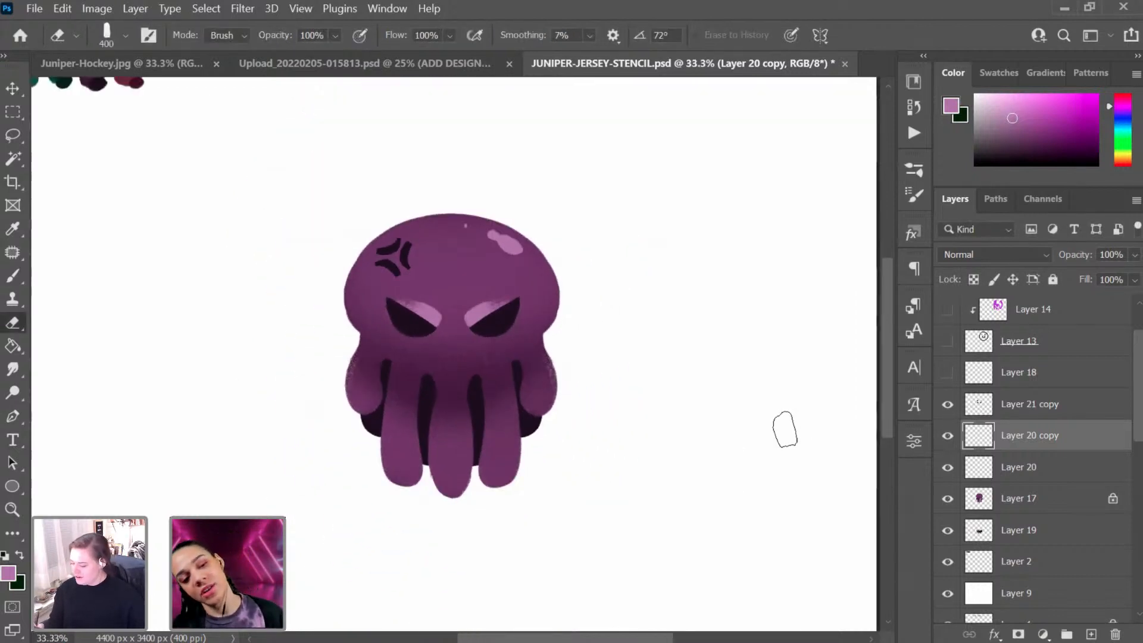
{"action": "key", "text": "ctrl+plus"}
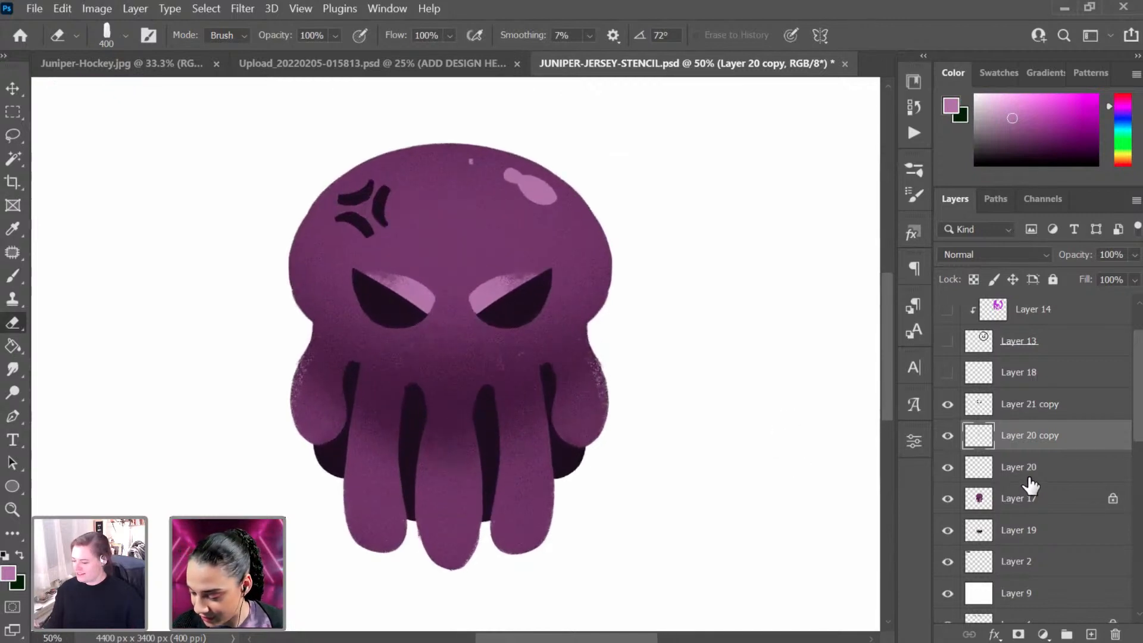
{"action": "left_click", "coordinate": [1072, 406], "text": "shift"}
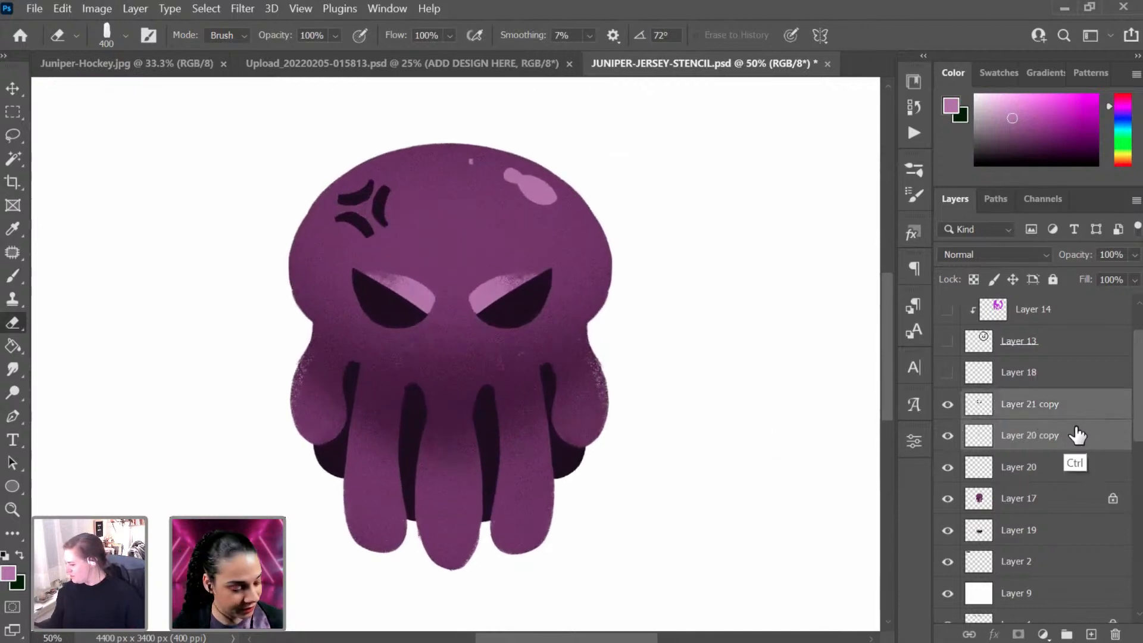
{"action": "key", "text": "ctrl+e"}
{"action": "key", "text": "l"}
{"action": "mouse_move", "coordinate": [443, 275]}
{"action": "left_mouse_down"}
{"action": "mouse_move", "coordinate": [409, 355]}
{"action": "mouse_move", "coordinate": [316, 265]}
{"action": "mouse_move", "coordinate": [446, 278]}
{"action": "left_mouse_up"}
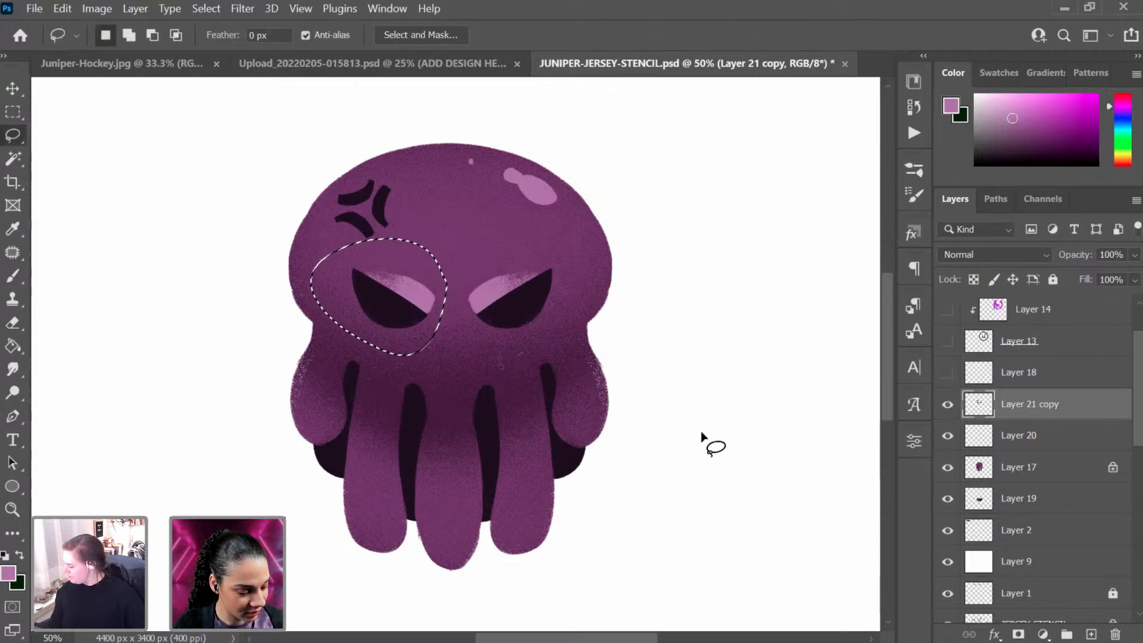
{"action": "key", "text": "ctrl+z"}
{"action": "key", "text": "ctrl+z"}
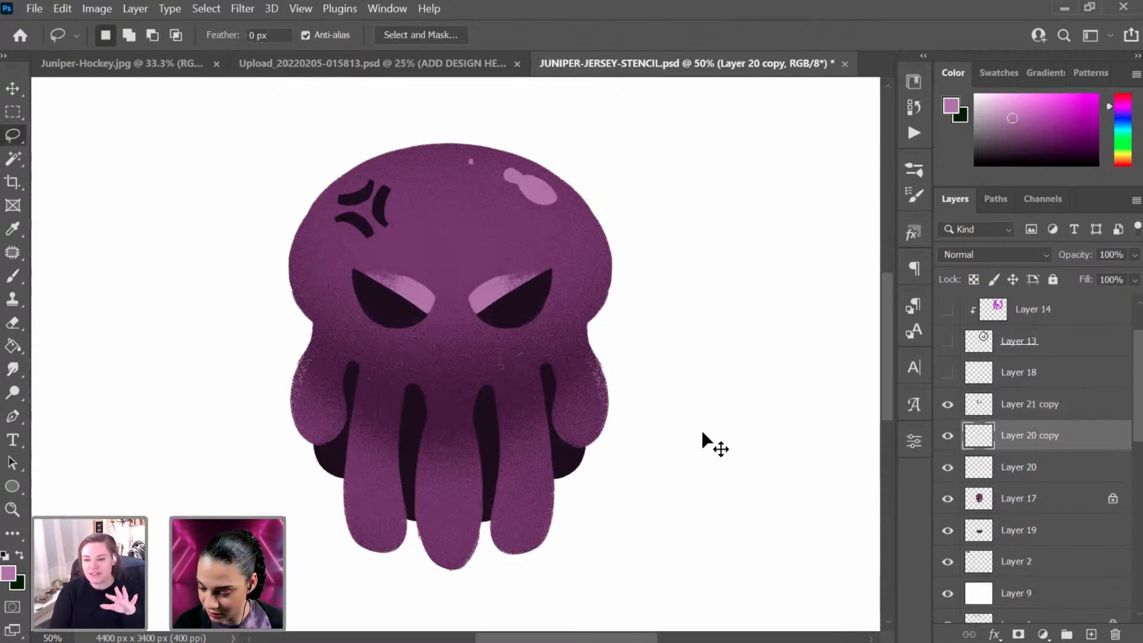
Step: Merge Layer 20 with Layer 20 copy and set the merged eye highlights' fill to 37%
{"action": "left_click", "coordinate": [947, 436]}
{"action": "left_click", "coordinate": [948, 436]}
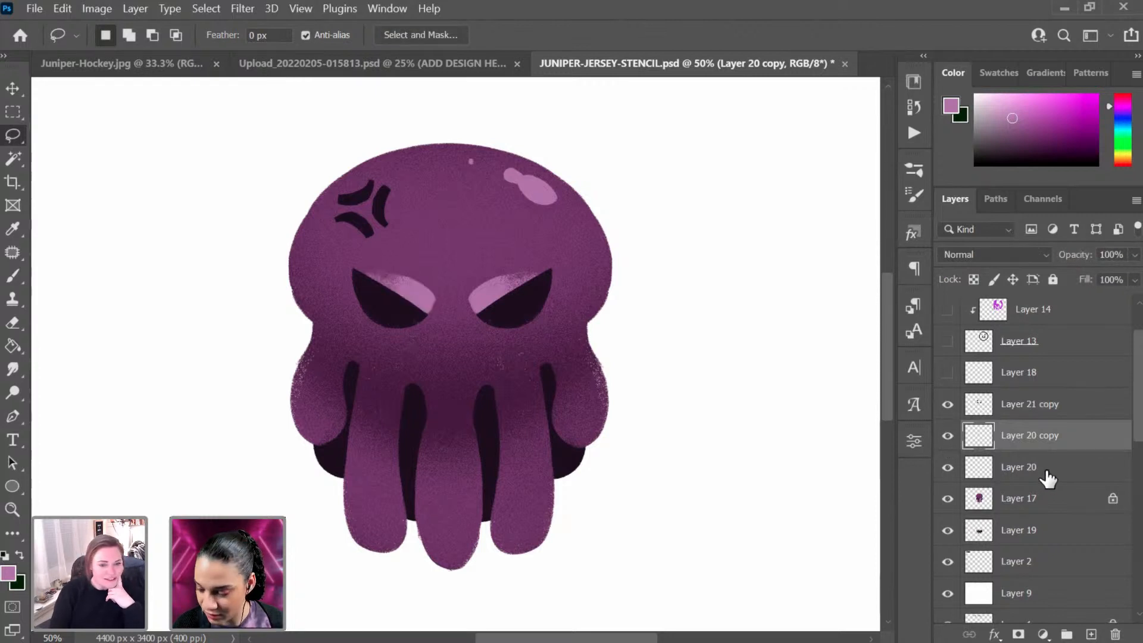
{"action": "left_click", "coordinate": [1054, 475], "text": "shift"}
{"action": "key", "text": "ctrl+e"}
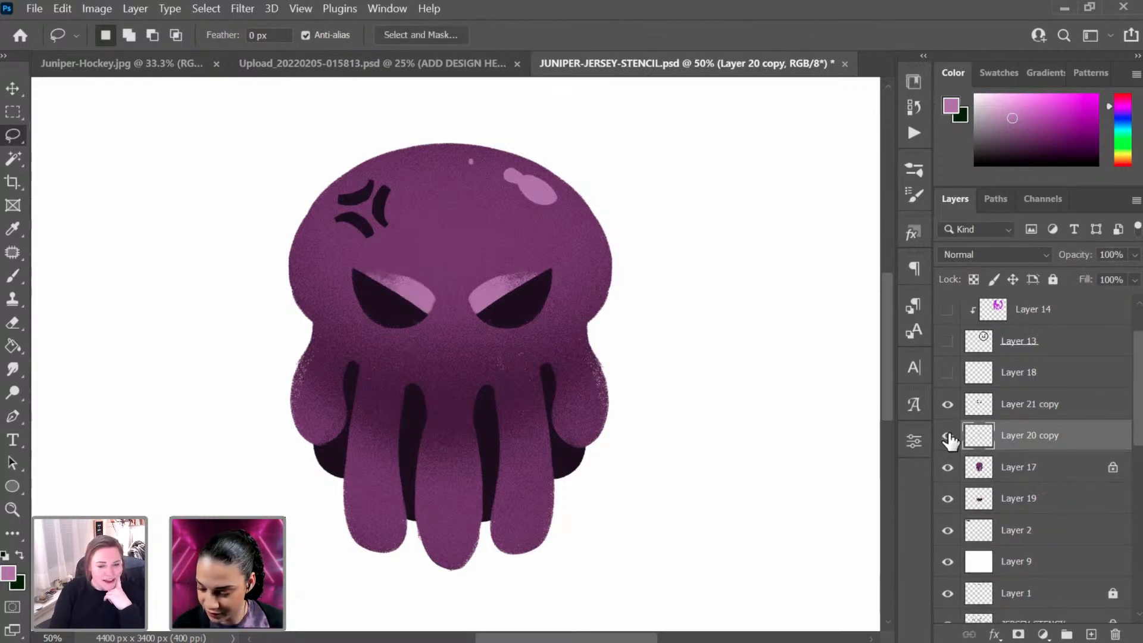
{"action": "left_click", "coordinate": [948, 436]}
{"action": "left_click", "coordinate": [948, 437]}
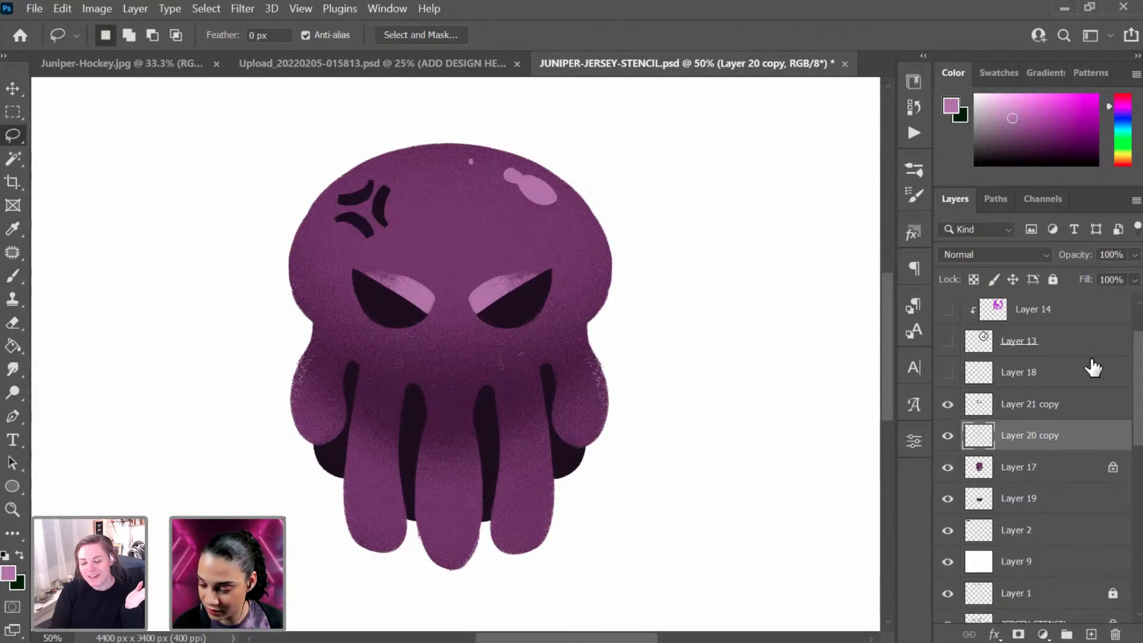
{"action": "left_click", "coordinate": [1082, 299]}
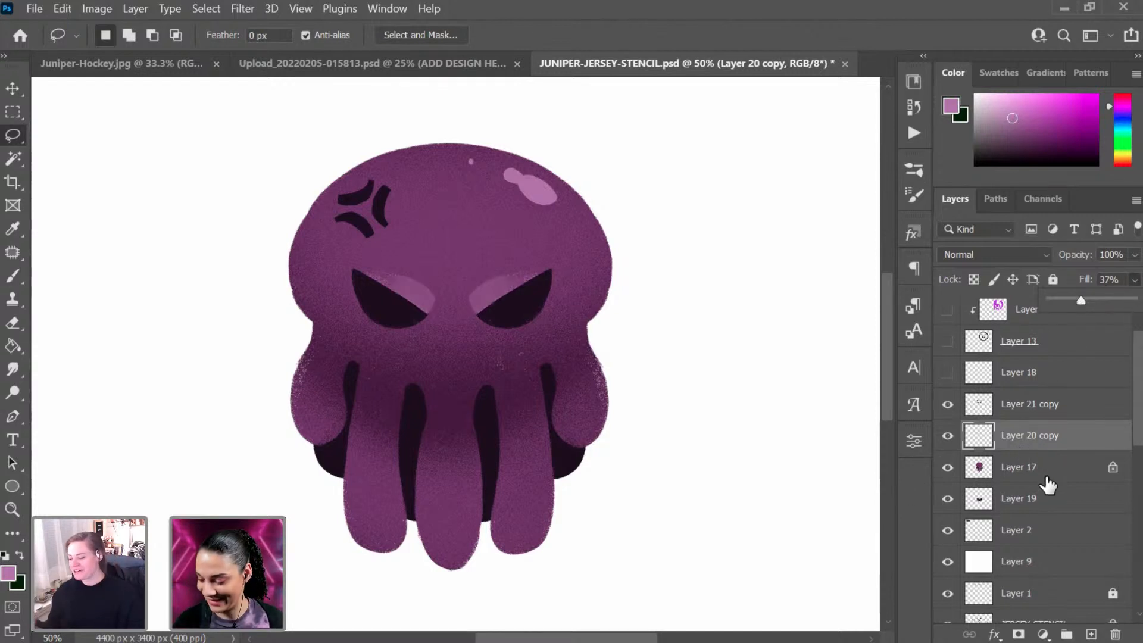
Step: Group Layer 21 copy with Layer 20 copy as a hidden backup, and merge a duplicate of the group into a single layer
{"action": "left_click", "coordinate": [1065, 410], "text": "shift"}
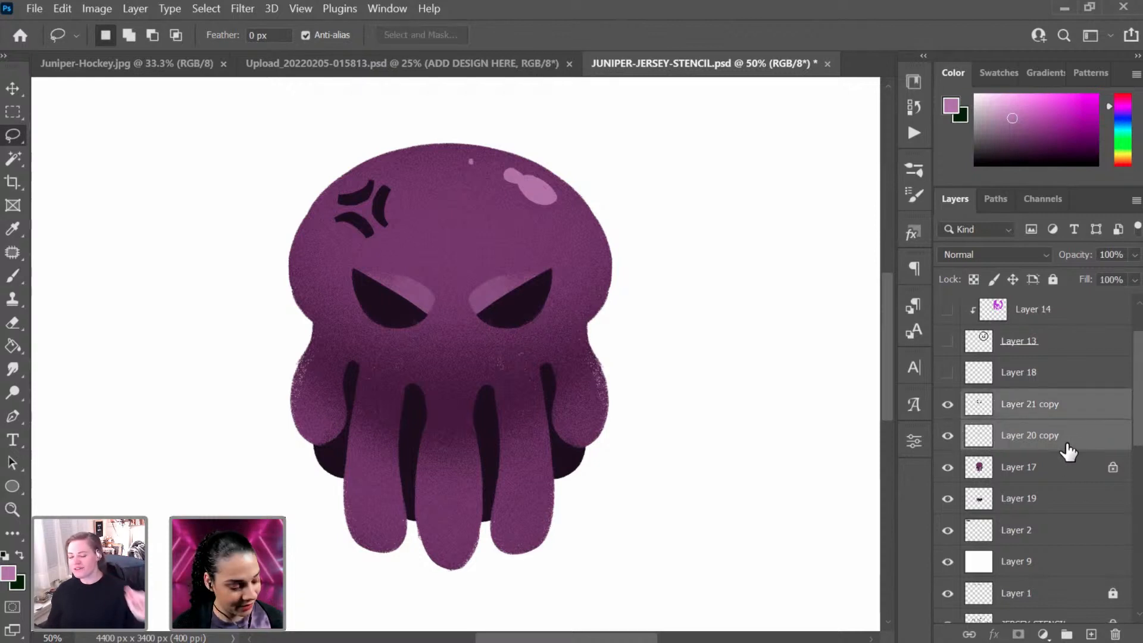
{"action": "key", "text": "ctrl+g"}
{"action": "left_click", "coordinate": [948, 400]}
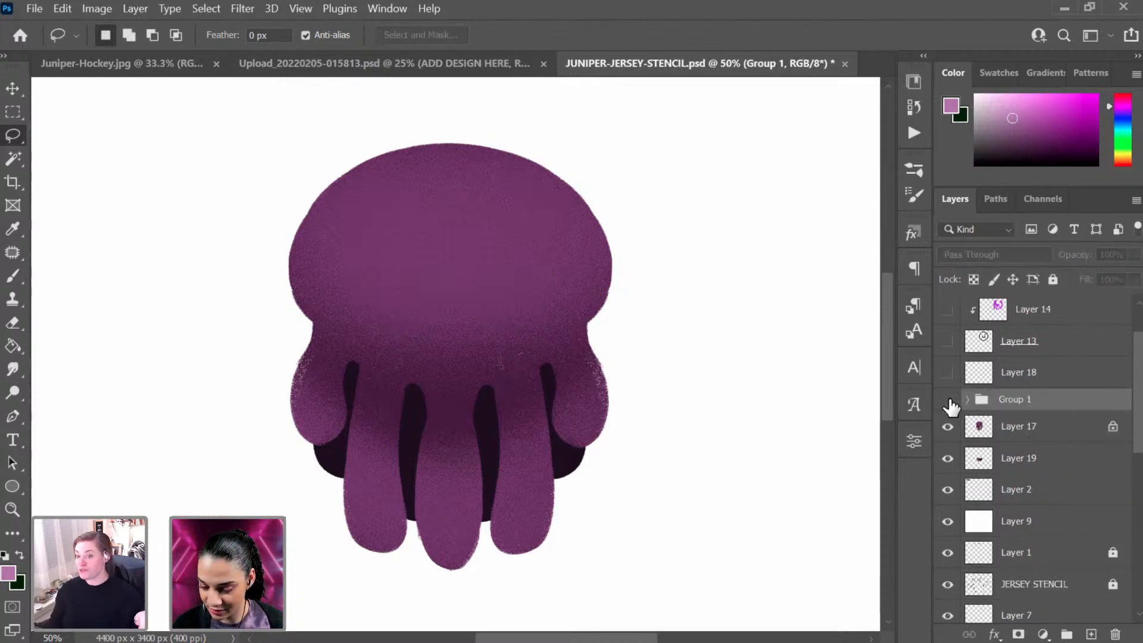
{"action": "left_click", "coordinate": [948, 401]}
{"action": "key", "text": "ctrl+j"}
{"action": "left_click", "coordinate": [948, 422]}
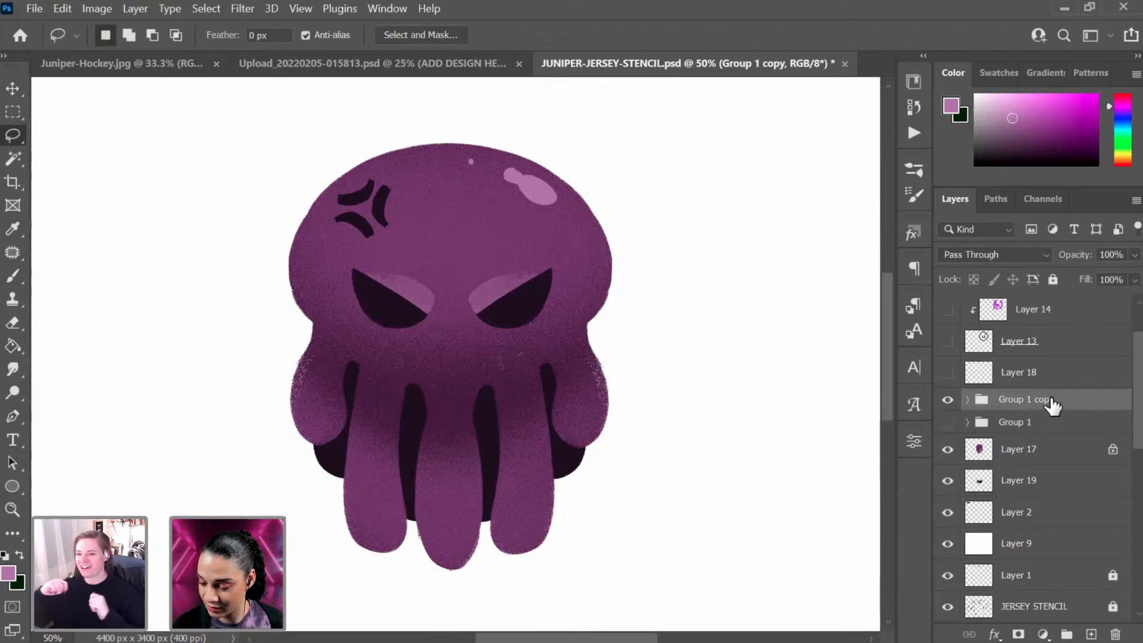
{"action": "key", "text": "ctrl+e"}
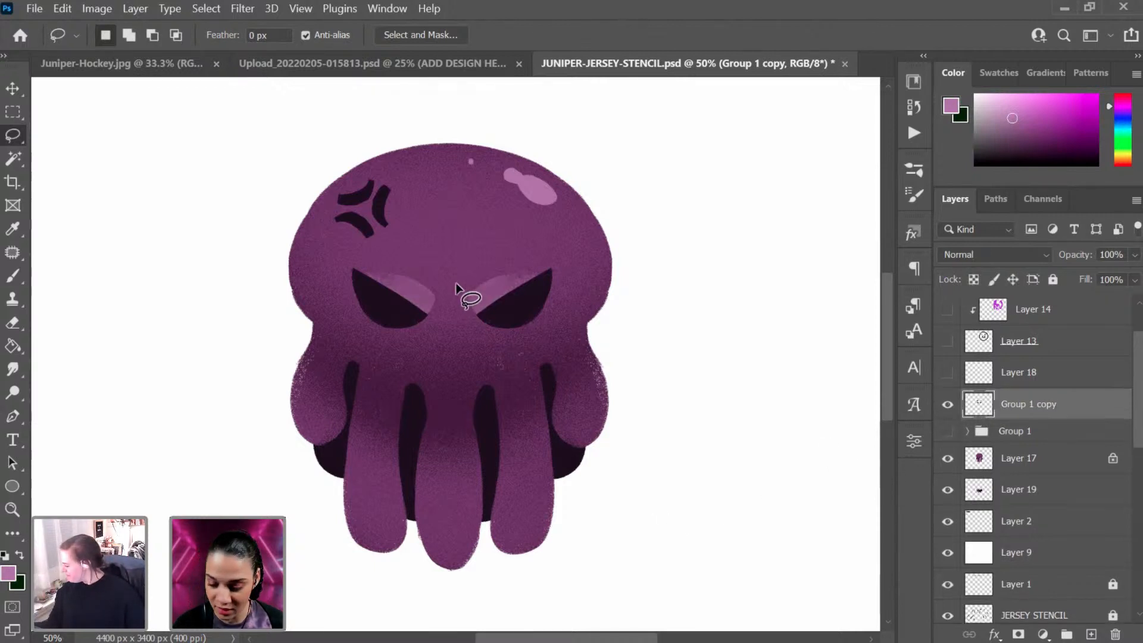
Step: Lasso the left eye with its highlight and shift it outward horizontally to X 1950 px
{"action": "key", "text": "ctrl+t"}
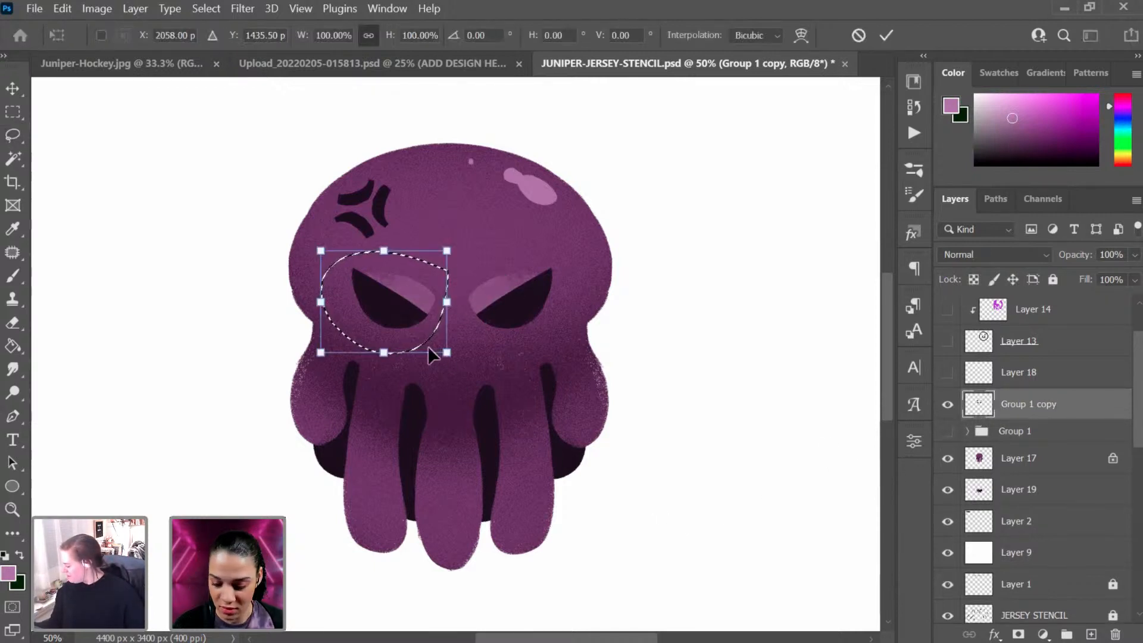
{"action": "mouse_move", "coordinate": [421, 331]}
{"action": "left_mouse_down"}
{"action": "mouse_move", "coordinate": [384, 325]}
{"action": "mouse_move", "coordinate": [394, 320]}
{"action": "left_mouse_up"}
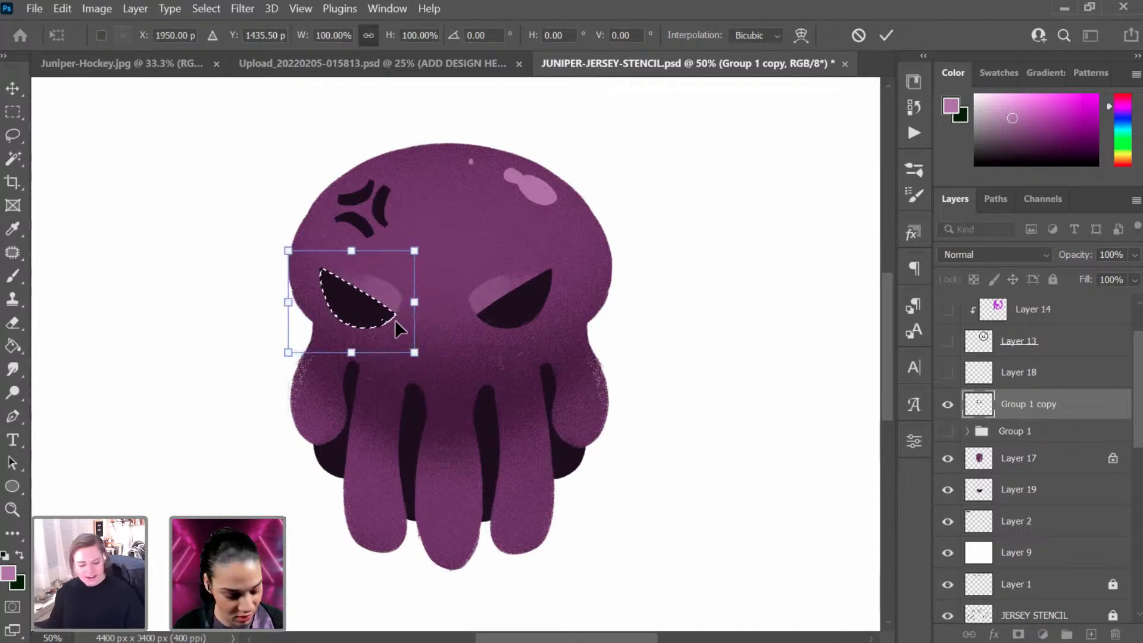
{"action": "key", "text": "Return"}
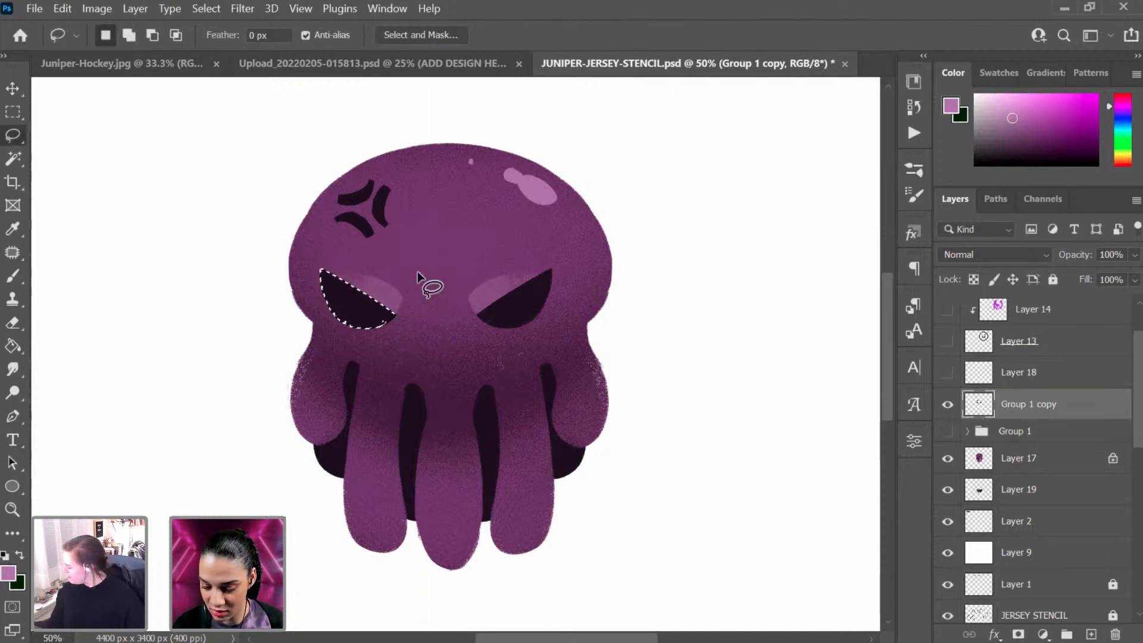
Step: Lasso both eyes with their highlights and shift them right together to X 2305 px
{"action": "mouse_move", "coordinate": [431, 265]}
{"action": "left_mouse_down"}
{"action": "mouse_move", "coordinate": [293, 301]}
{"action": "mouse_move", "coordinate": [433, 265]}
{"action": "left_mouse_up"}
{"action": "key", "text": "ctrl+t"}
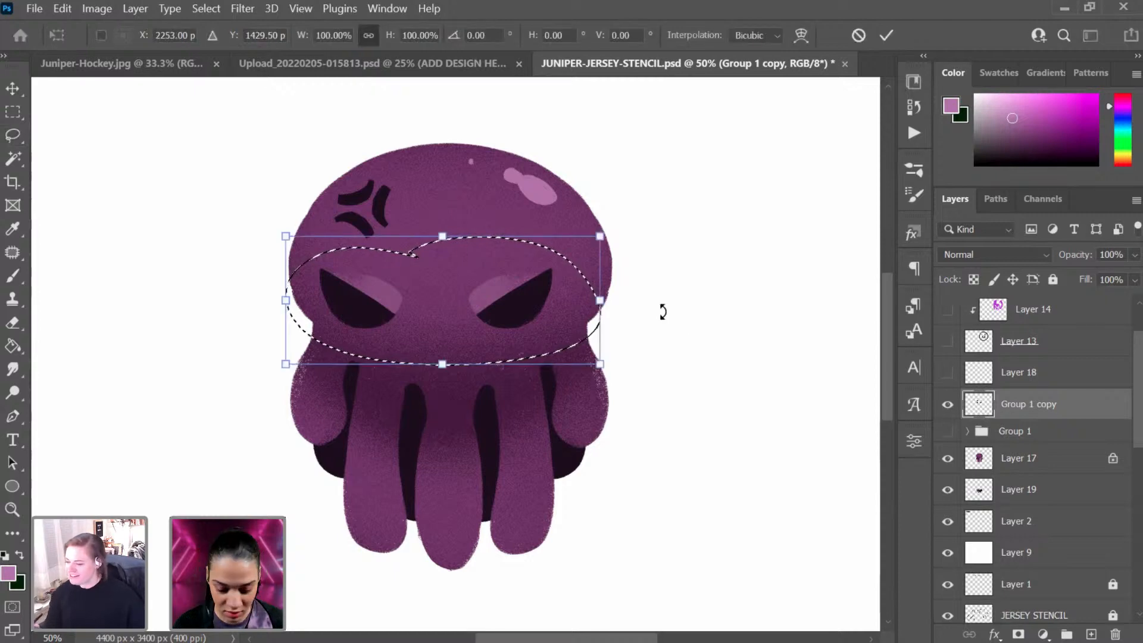
{"action": "key", "text": "shift+Right"}
{"action": "key", "text": "shift+Right"}
{"action": "key", "text": "shift+Right"}
{"action": "key", "text": "shift+Right"}
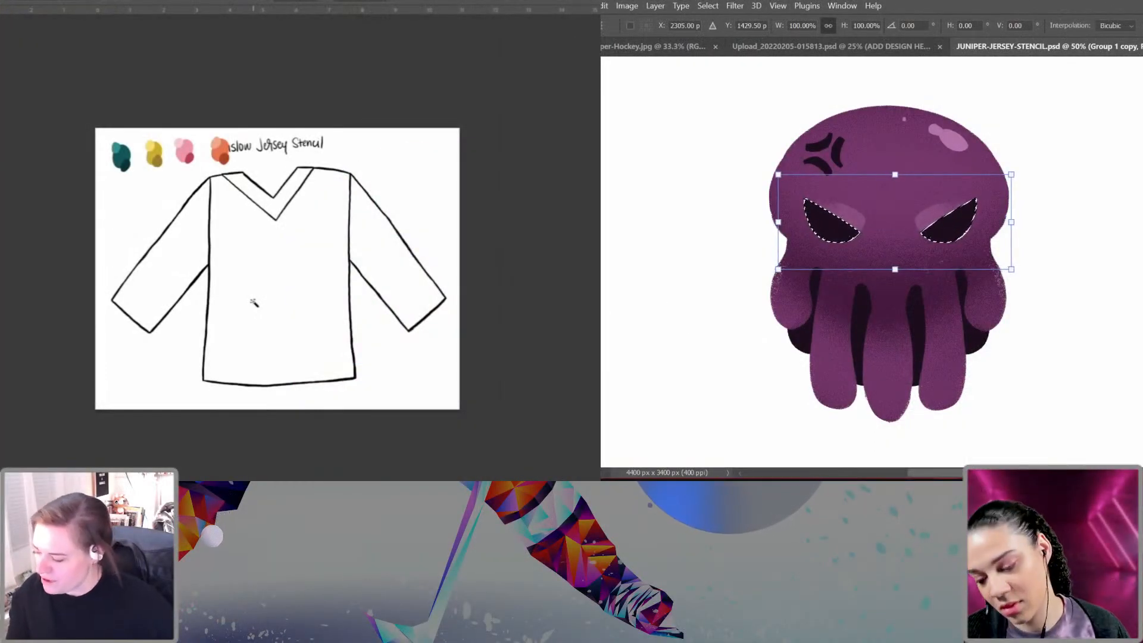
Step: Nudge the jellyfish's eyes slightly left, deselect them, and brush dark teal along the left edge of the blank jersey's body
{"action": "key", "text": "b"}
{"action": "mouse_move", "coordinate": [238, 246]}
{"action": "left_mouse_down"}
{"action": "mouse_move", "coordinate": [239, 261]}
{"action": "mouse_move", "coordinate": [212, 268]}
{"action": "mouse_move", "coordinate": [211, 342]}
{"action": "mouse_move", "coordinate": [206, 334]}
{"action": "left_mouse_up"}
{"action": "key", "text": "Left"}
{"action": "key", "text": "Left"}
{"action": "key", "text": "Left"}
{"action": "key", "text": "Return"}
{"action": "key", "text": "bracketright"}
{"action": "key", "text": "bracketright"}
{"action": "key", "text": "bracketright"}
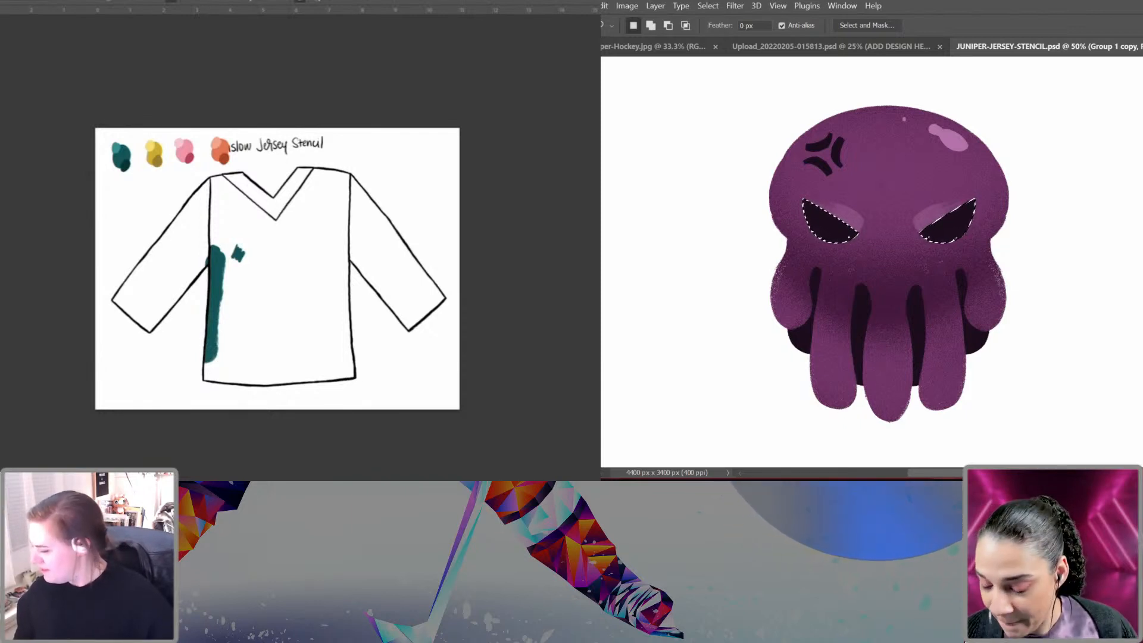
{"action": "key", "text": "ctrl+d"}
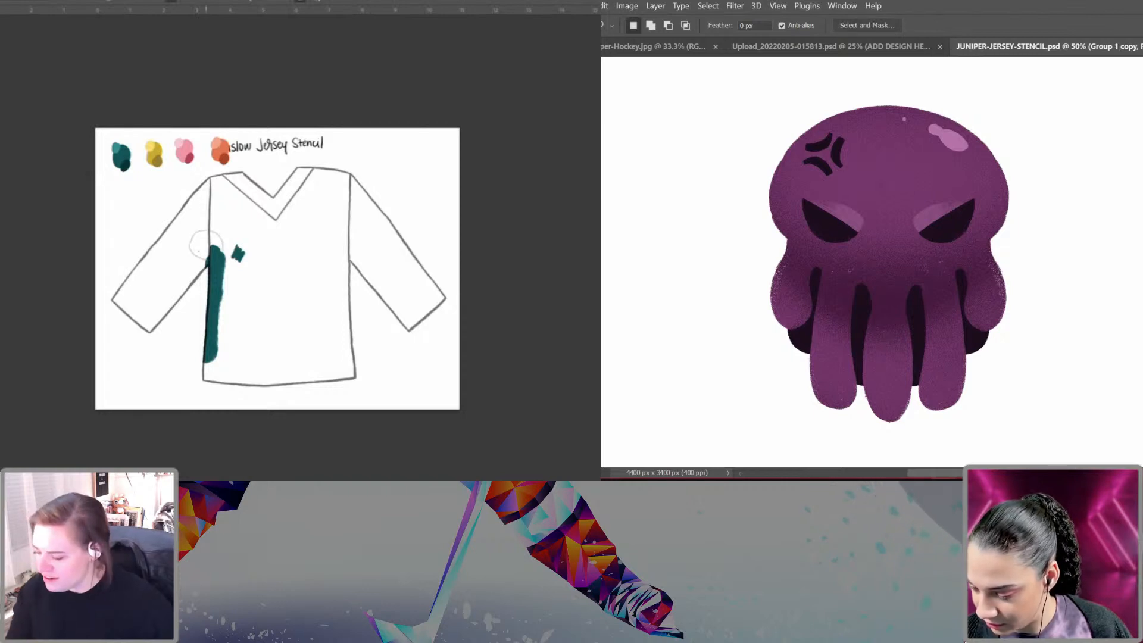
Step: Paint the rest of the blank jersey's body, collar and both sleeves dark teal with the enlarged brush
{"action": "mouse_move", "coordinate": [206, 244]}
{"action": "left_mouse_down"}
{"action": "mouse_move", "coordinate": [208, 179]}
{"action": "mouse_move", "coordinate": [182, 205]}
{"action": "mouse_move", "coordinate": [176, 241]}
{"action": "mouse_move", "coordinate": [227, 223]}
{"action": "mouse_move", "coordinate": [228, 248]}
{"action": "mouse_move", "coordinate": [156, 316]}
{"action": "mouse_move", "coordinate": [156, 290]}
{"action": "mouse_move", "coordinate": [139, 271]}
{"action": "mouse_move", "coordinate": [110, 293]}
{"action": "left_mouse_up"}
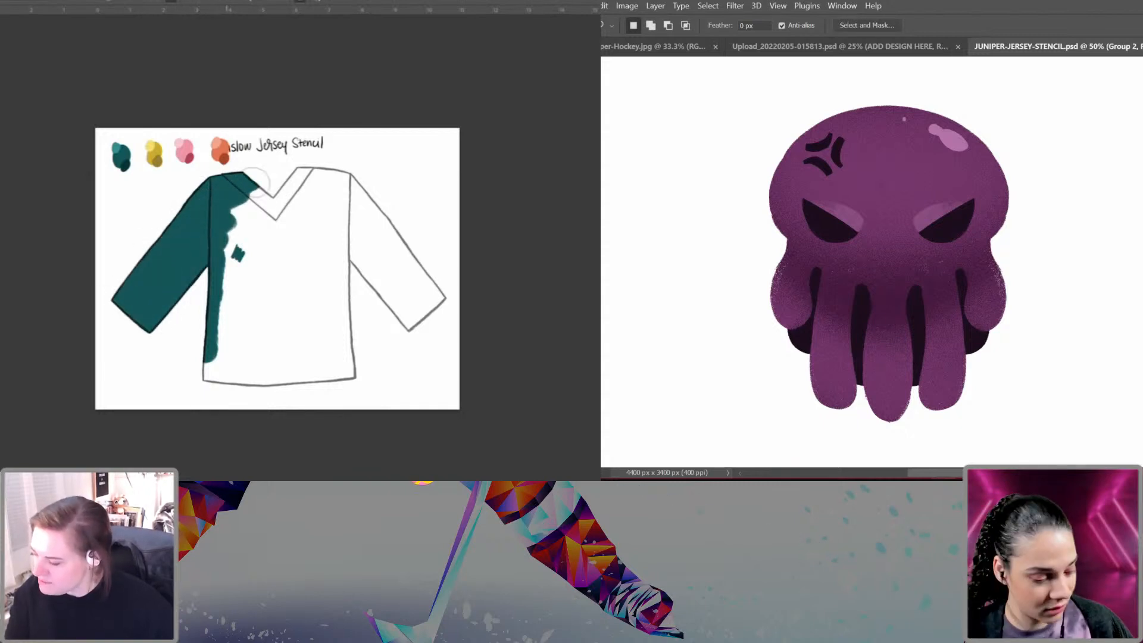
{"action": "mouse_move", "coordinate": [253, 180]}
{"action": "left_mouse_down"}
{"action": "mouse_move", "coordinate": [345, 175]}
{"action": "mouse_move", "coordinate": [256, 234]}
{"action": "mouse_move", "coordinate": [382, 193]}
{"action": "mouse_move", "coordinate": [196, 299]}
{"action": "mouse_move", "coordinate": [335, 224]}
{"action": "mouse_move", "coordinate": [218, 293]}
{"action": "mouse_move", "coordinate": [227, 314]}
{"action": "mouse_move", "coordinate": [209, 367]}
{"action": "mouse_move", "coordinate": [245, 329]}
{"action": "mouse_move", "coordinate": [239, 397]}
{"action": "left_mouse_up"}
{"action": "mouse_move", "coordinate": [363, 194]}
{"action": "left_mouse_down"}
{"action": "mouse_move", "coordinate": [358, 235]}
{"action": "mouse_move", "coordinate": [381, 209]}
{"action": "mouse_move", "coordinate": [403, 228]}
{"action": "mouse_move", "coordinate": [439, 312]}
{"action": "mouse_move", "coordinate": [421, 329]}
{"action": "mouse_move", "coordinate": [339, 254]}
{"action": "mouse_move", "coordinate": [325, 280]}
{"action": "mouse_move", "coordinate": [282, 268]}
{"action": "mouse_move", "coordinate": [271, 239]}
{"action": "mouse_move", "coordinate": [349, 248]}
{"action": "mouse_move", "coordinate": [244, 320]}
{"action": "mouse_move", "coordinate": [359, 282]}
{"action": "mouse_move", "coordinate": [231, 354]}
{"action": "mouse_move", "coordinate": [233, 363]}
{"action": "mouse_move", "coordinate": [355, 327]}
{"action": "mouse_move", "coordinate": [358, 342]}
{"action": "mouse_move", "coordinate": [250, 392]}
{"action": "mouse_move", "coordinate": [343, 382]}
{"action": "mouse_move", "coordinate": [223, 338]}
{"action": "left_mouse_up"}
Step: Duplicate the emblem group and paint a light pink outline along the jellyfish's left side on a new layer with the 150 px brush
{"action": "key", "text": "ctrl+j"}
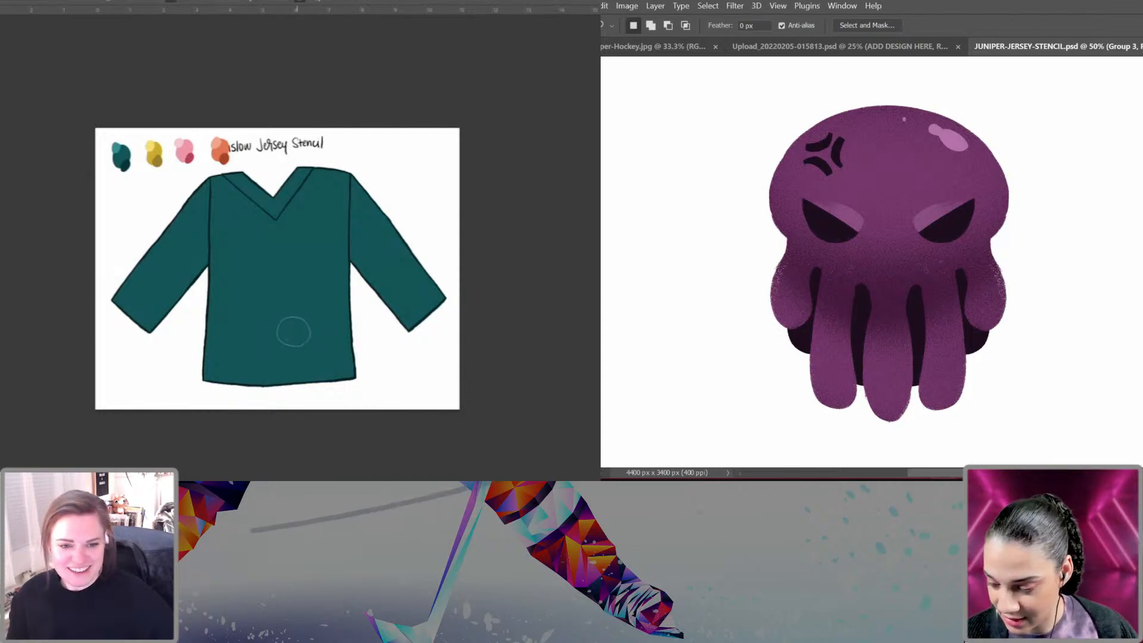
{"action": "mouse_move", "coordinate": [322, 313]}
{"action": "left_mouse_down"}
{"action": "mouse_move", "coordinate": [304, 319]}
{"action": "mouse_move", "coordinate": [313, 331]}
{"action": "mouse_move", "coordinate": [310, 310]}
{"action": "mouse_move", "coordinate": [308, 333]}
{"action": "left_mouse_up"}
{"action": "key", "text": "ctrl+shift+n"}
{"action": "key", "text": "Return"}
{"action": "key", "text": "b"}
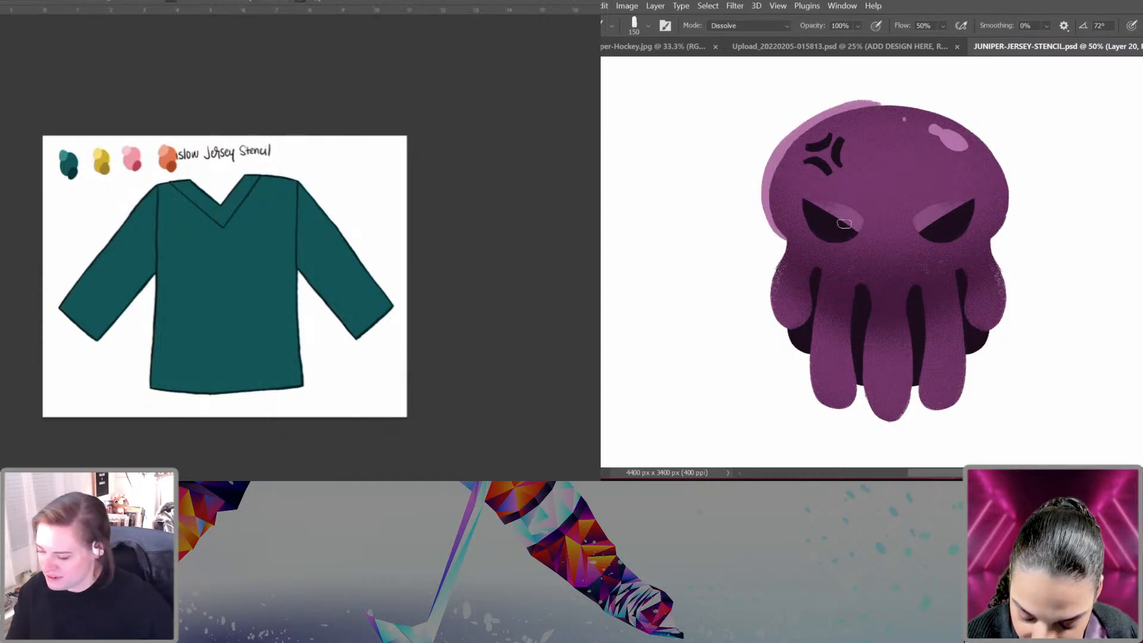
{"action": "left_click", "coordinate": [64, 156], "text": "alt"}
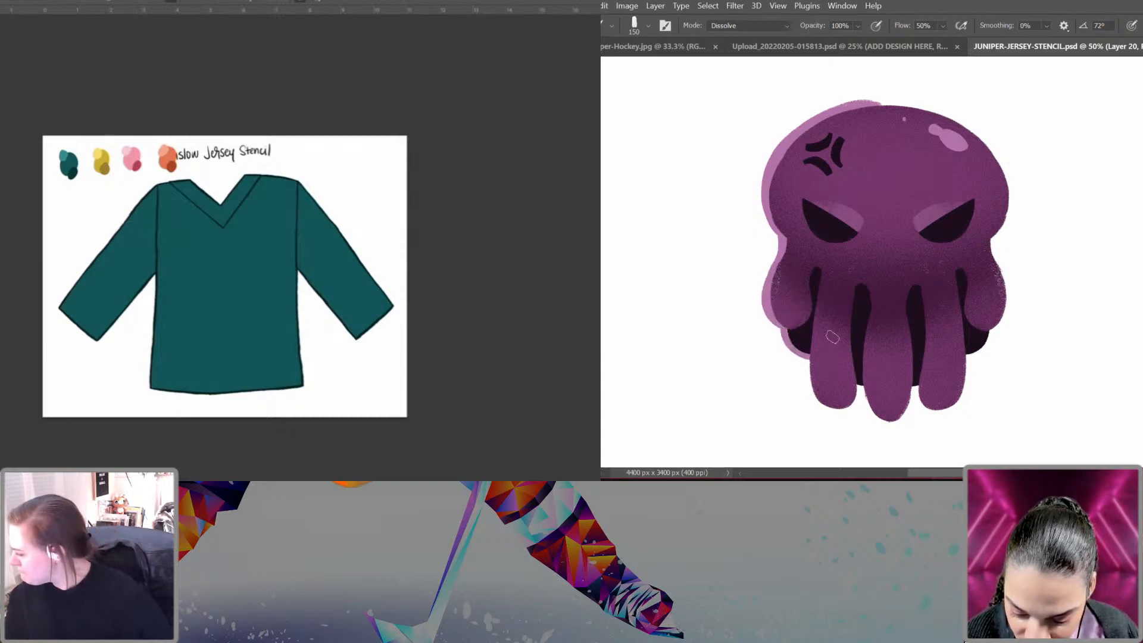
{"action": "left_click_drag", "start_coordinate": [810, 368], "coordinate": [839, 411]}
{"action": "key", "text": "ctrl+z"}
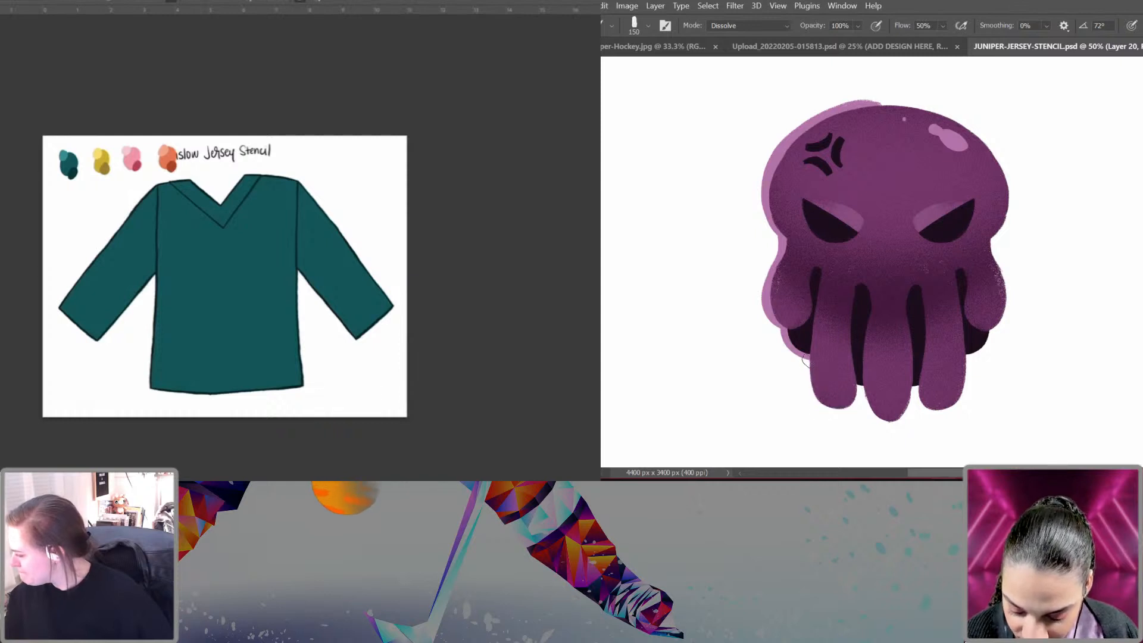
{"action": "left_click_drag", "start_coordinate": [807, 360], "coordinate": [837, 411]}
{"action": "key", "text": "ctrl+z"}
{"action": "mouse_move", "coordinate": [807, 360]}
{"action": "left_mouse_down"}
{"action": "mouse_move", "coordinate": [872, 366]}
{"action": "mouse_move", "coordinate": [819, 369]}
{"action": "mouse_move", "coordinate": [809, 356]}
{"action": "mouse_move", "coordinate": [844, 409]}
{"action": "left_mouse_up"}
{"action": "key", "text": "ctrl+z"}
{"action": "mouse_move", "coordinate": [66, 303]}
{"action": "left_mouse_down"}
{"action": "mouse_move", "coordinate": [73, 297]}
{"action": "mouse_move", "coordinate": [88, 328]}
{"action": "left_mouse_up"}
{"action": "key", "text": "ctrl+z"}
{"action": "left_click_drag", "start_coordinate": [806, 364], "coordinate": [863, 388]}
{"action": "key", "text": "ctrl+z"}
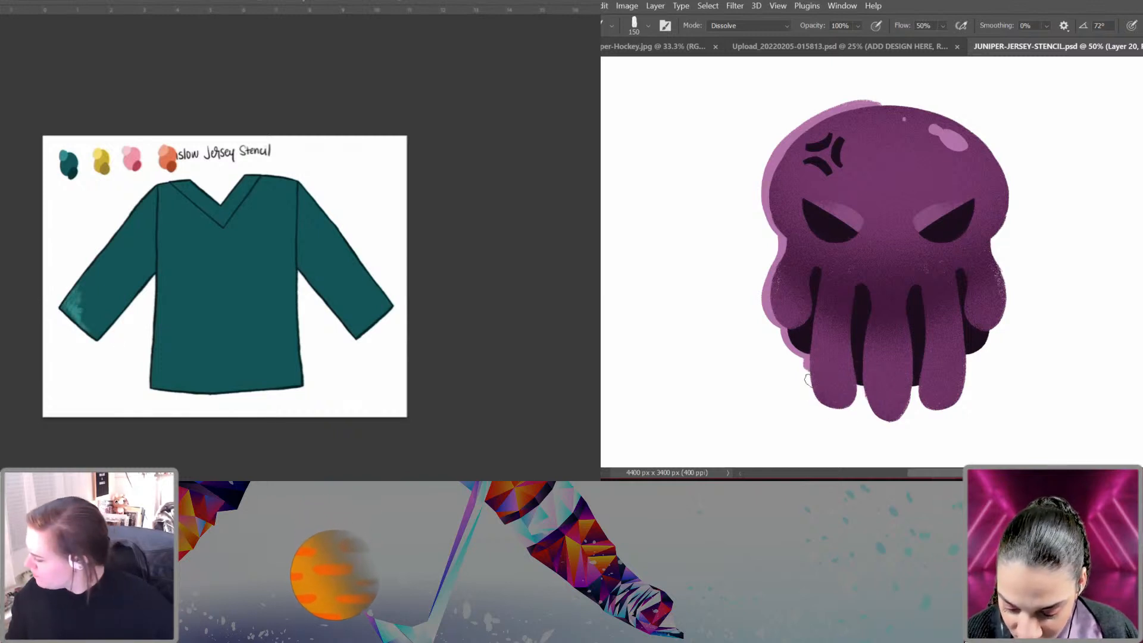
{"action": "left_click_drag", "start_coordinate": [807, 364], "coordinate": [857, 401]}
{"action": "key", "text": "ctrl+z"}
Step: Paint the light pink outline around the three front tentacles and up the jellyfish's right side to the head
{"action": "mouse_move", "coordinate": [807, 361]}
{"action": "left_mouse_down"}
{"action": "mouse_move", "coordinate": [814, 396]}
{"action": "mouse_move", "coordinate": [857, 404]}
{"action": "left_mouse_up"}
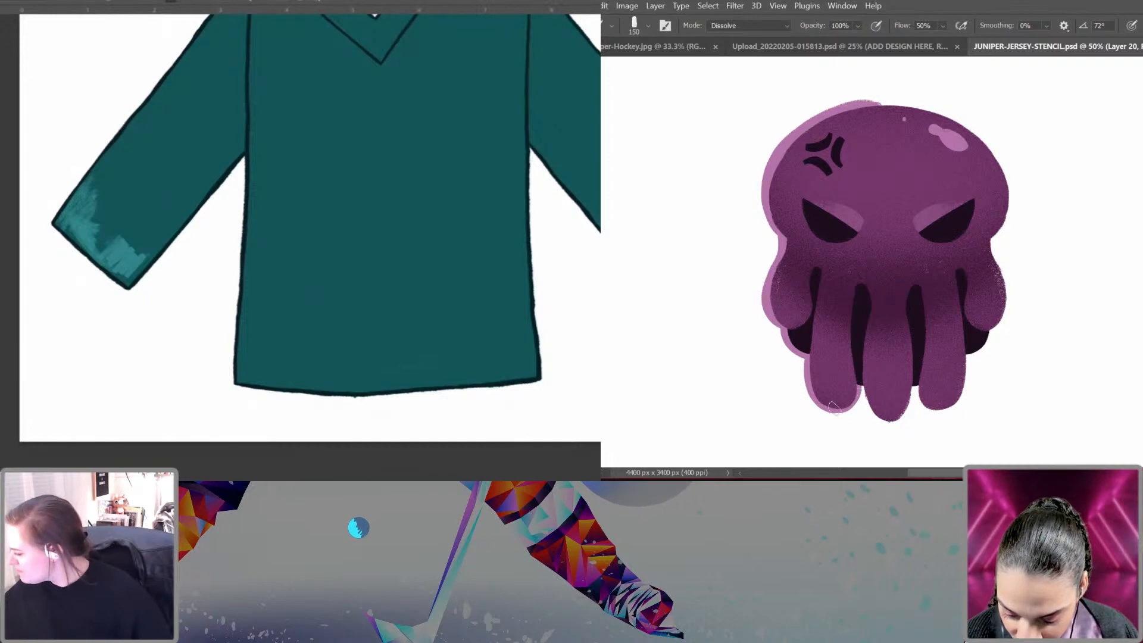
{"action": "mouse_move", "coordinate": [862, 385]}
{"action": "left_mouse_down"}
{"action": "mouse_move", "coordinate": [902, 419]}
{"action": "mouse_move", "coordinate": [911, 377]}
{"action": "mouse_move", "coordinate": [871, 415]}
{"action": "mouse_move", "coordinate": [863, 391]}
{"action": "mouse_move", "coordinate": [899, 423]}
{"action": "left_mouse_up"}
{"action": "key", "text": "ctrl+z"}
{"action": "mouse_move", "coordinate": [862, 389]}
{"action": "left_mouse_down"}
{"action": "mouse_move", "coordinate": [905, 421]}
{"action": "mouse_move", "coordinate": [912, 402]}
{"action": "left_mouse_up"}
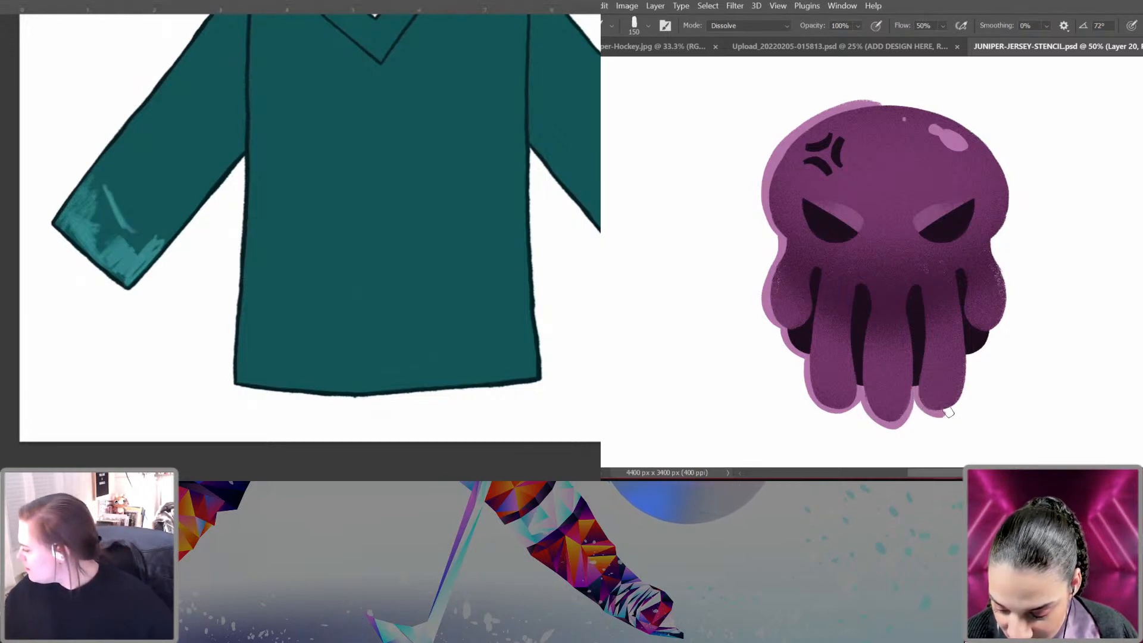
{"action": "left_click_drag", "start_coordinate": [948, 412], "coordinate": [969, 357]}
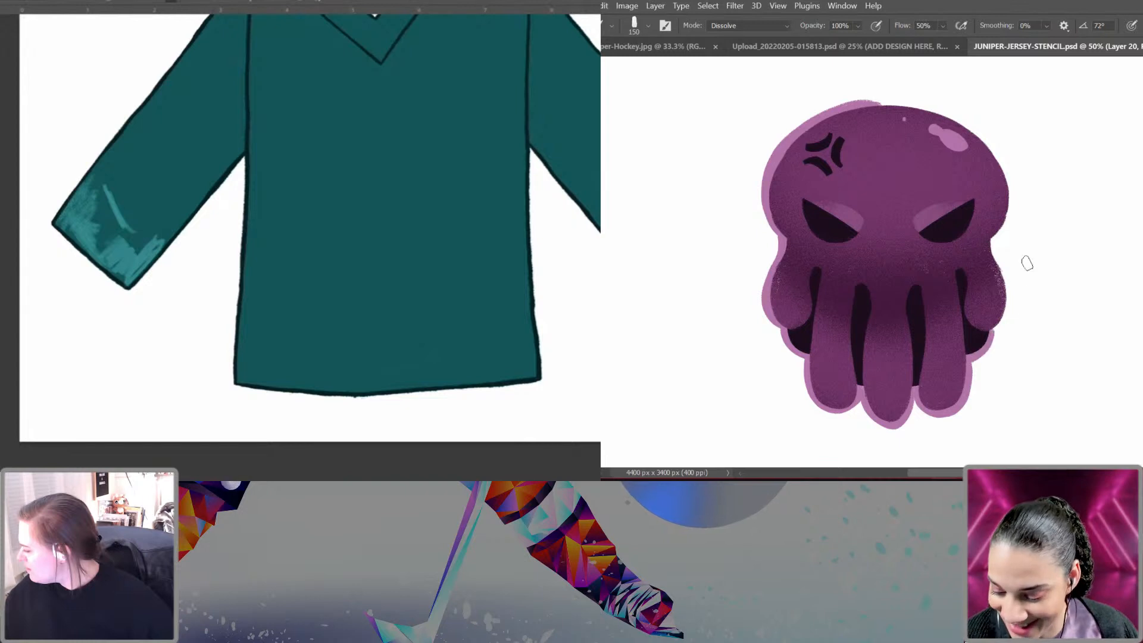
{"action": "left_click_drag", "start_coordinate": [1005, 253], "coordinate": [989, 332]}
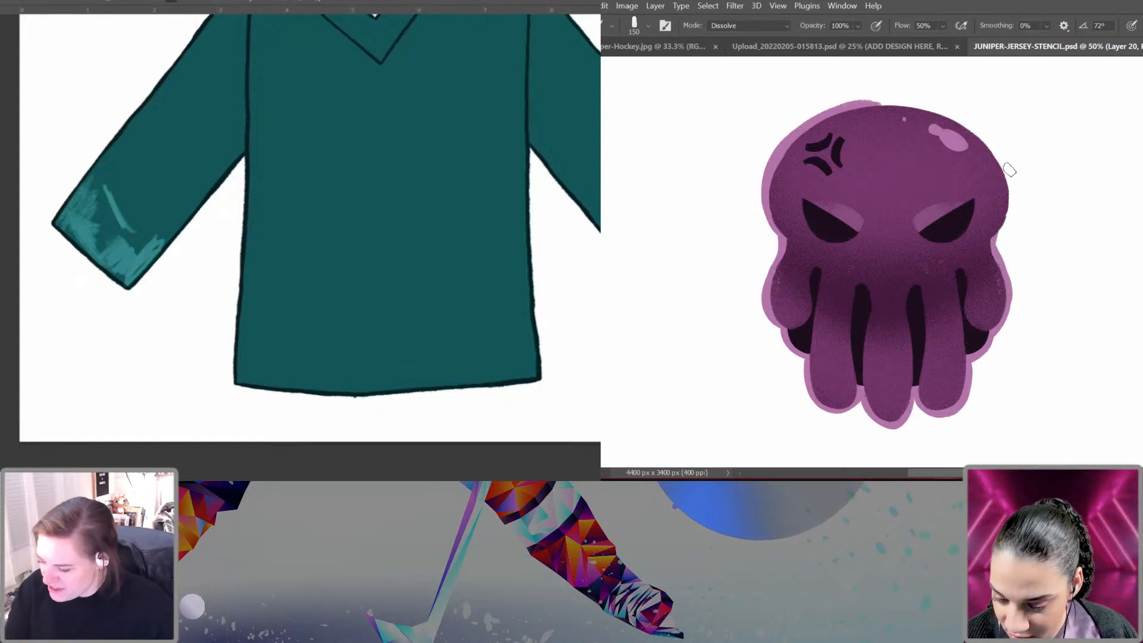
{"action": "left_click_drag", "start_coordinate": [1008, 167], "coordinate": [995, 238]}
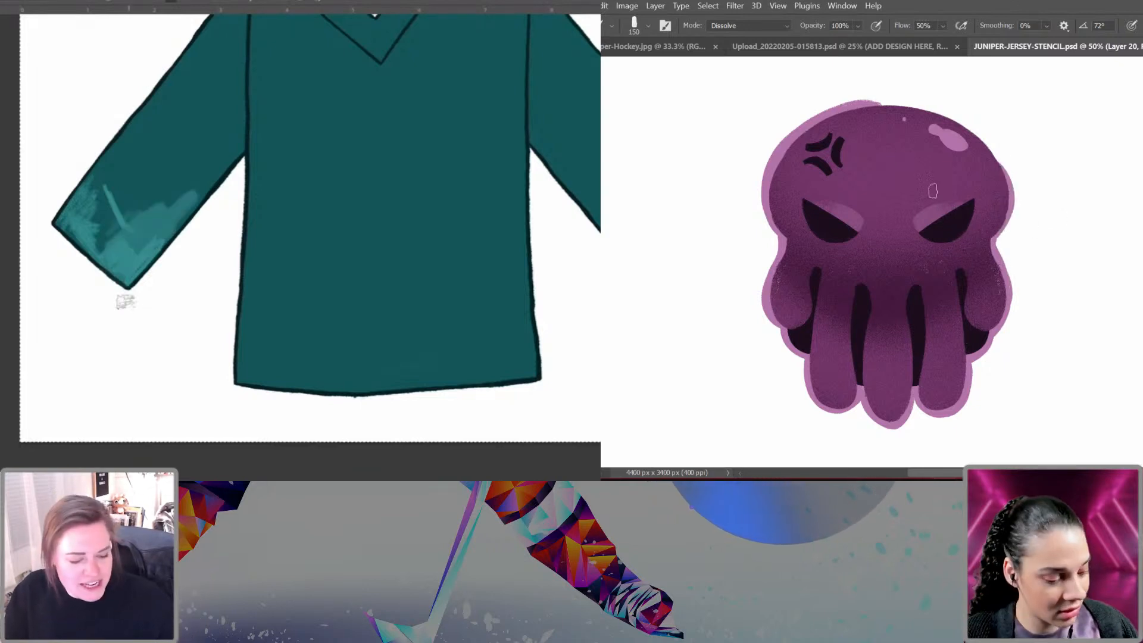
Step: Close the light pink outline along the upper right edge of the jellyfish's head
{"action": "key", "text": "r"}
{"action": "left_click_drag", "start_coordinate": [881, 262], "coordinate": [863, 288]}
{"action": "key", "text": "b"}
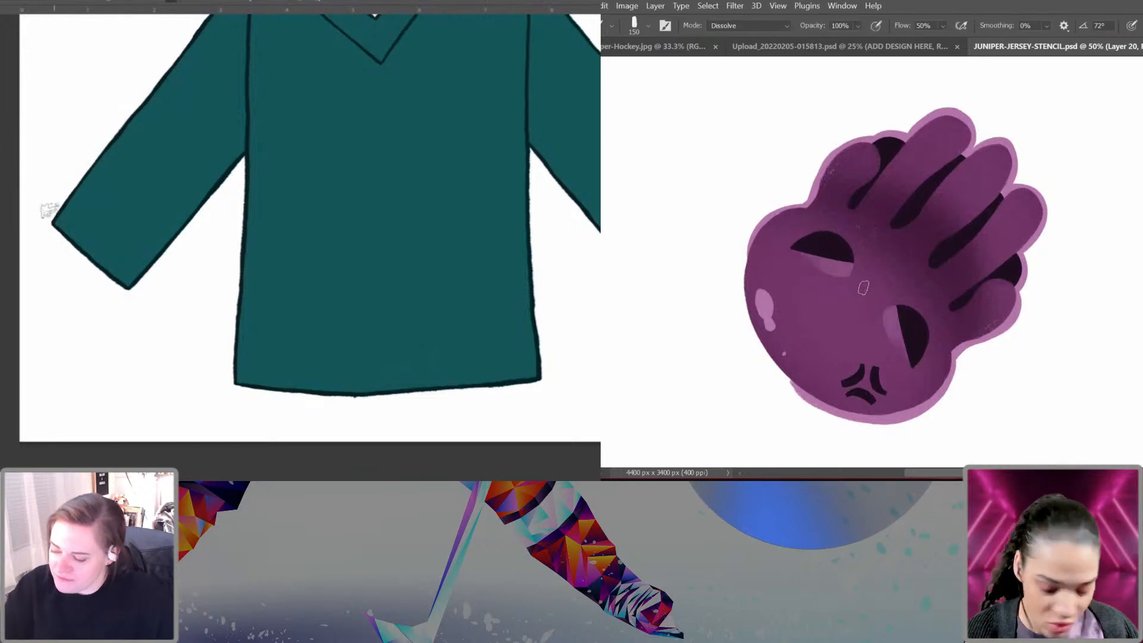
{"action": "mouse_move", "coordinate": [769, 220]}
{"action": "left_mouse_down"}
{"action": "mouse_move", "coordinate": [743, 333]}
{"action": "mouse_move", "coordinate": [810, 403]}
{"action": "left_mouse_up"}
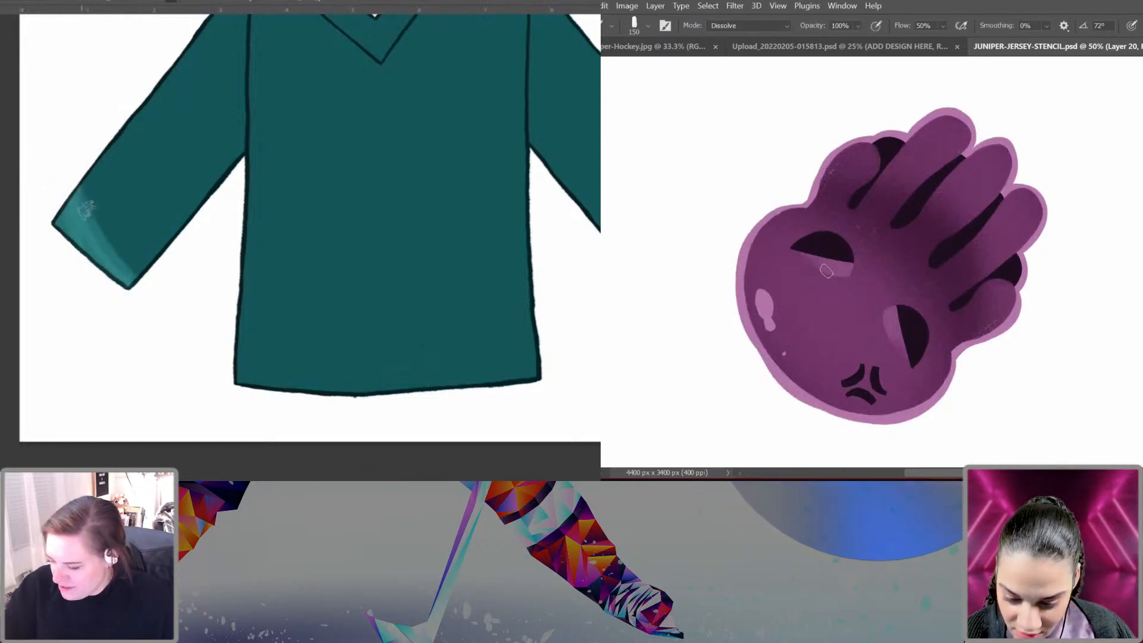
{"action": "key", "text": "ctrl+z"}
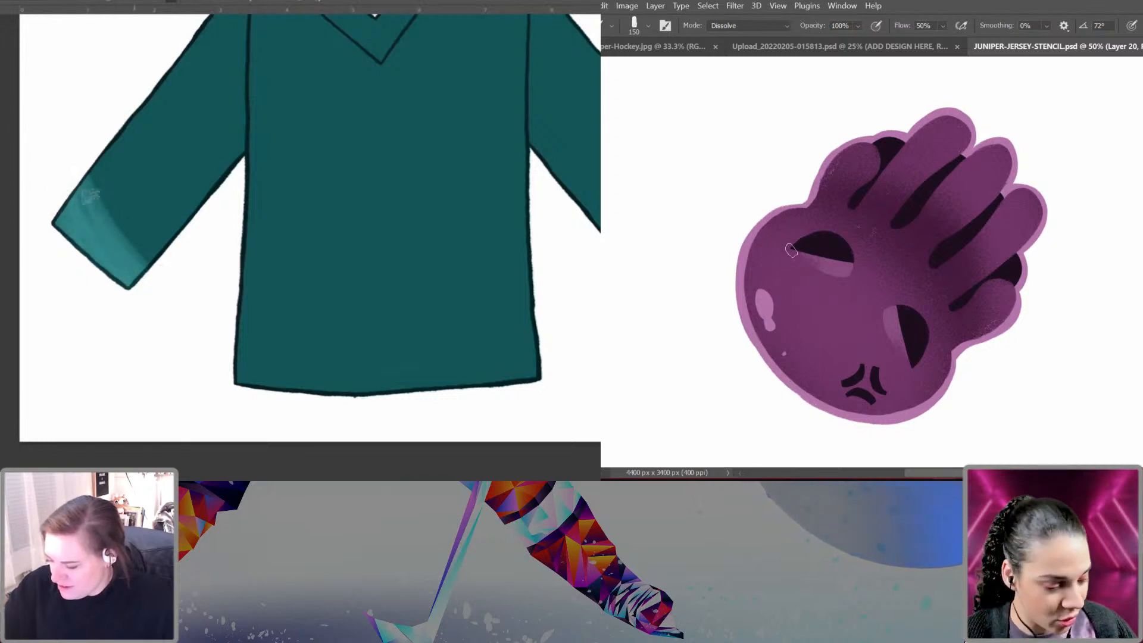
Step: Trim the outer edge of the head's pink outline with the eraser, reducing the eraser size to 150 px
{"action": "key", "text": "e"}
{"action": "left_click_drag", "start_coordinate": [741, 219], "coordinate": [754, 390]}
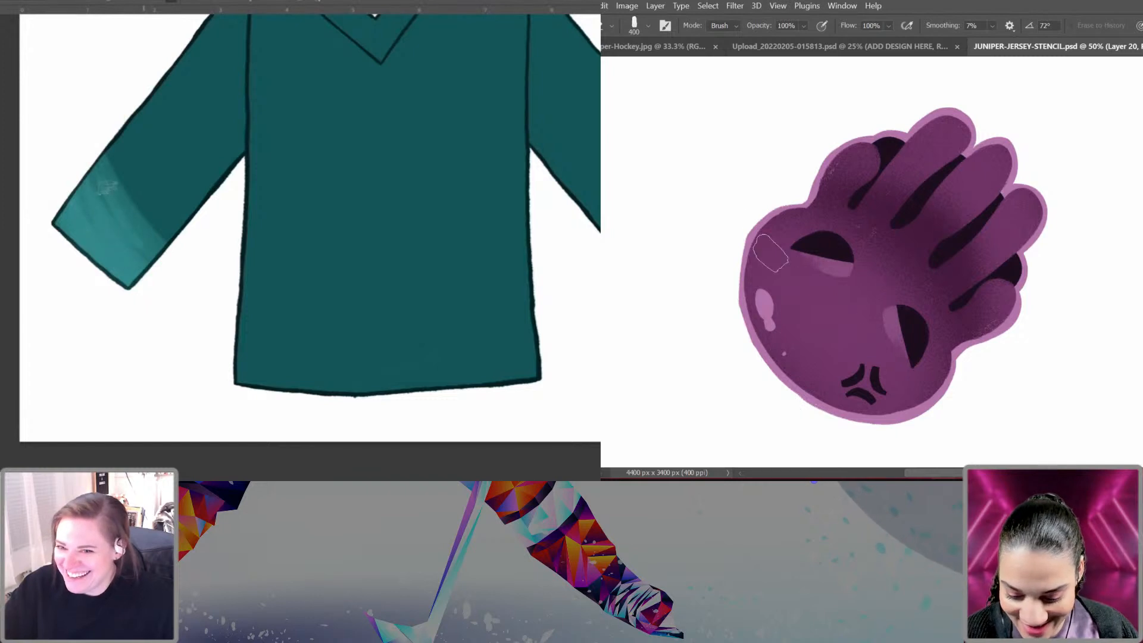
{"action": "key", "text": "bracketleft"}
{"action": "key", "text": "bracketleft"}
{"action": "key", "text": "bracketleft"}
{"action": "key", "text": "bracketleft"}
{"action": "key", "text": "bracketleft"}
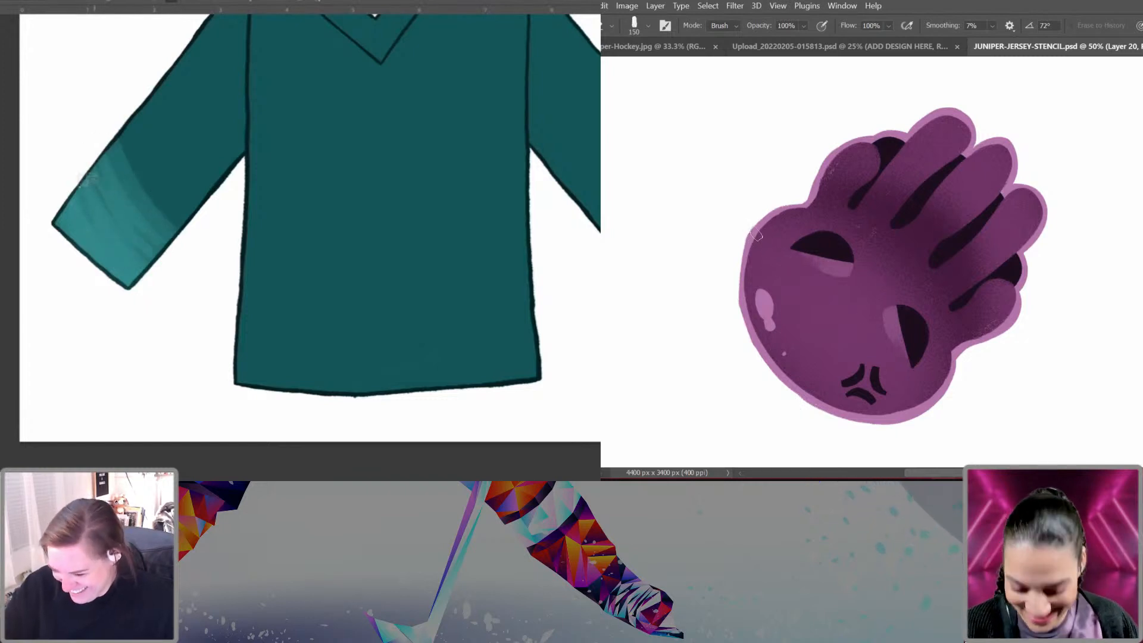
{"action": "left_click_drag", "start_coordinate": [754, 230], "coordinate": [760, 350]}
{"action": "key", "text": "b"}
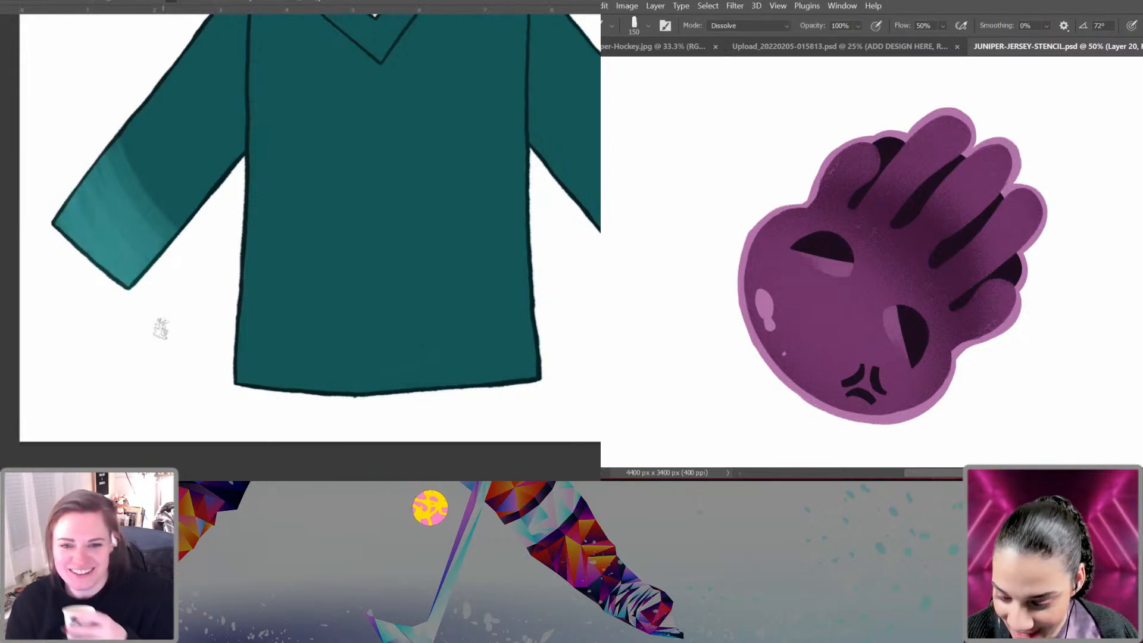
Step: Clean up the pink outline around the tips of the front tentacles with the eraser
{"action": "key", "text": "e"}
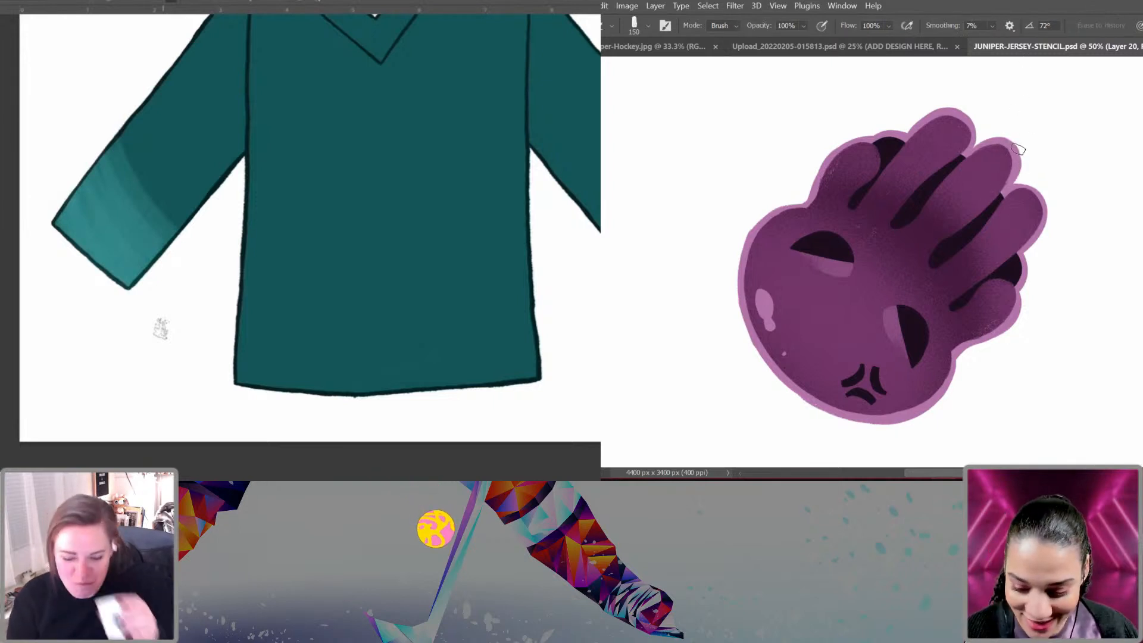
{"action": "mouse_move", "coordinate": [1030, 182]}
{"action": "left_mouse_down"}
{"action": "mouse_move", "coordinate": [1031, 242]}
{"action": "mouse_move", "coordinate": [1046, 214]}
{"action": "mouse_move", "coordinate": [1019, 177]}
{"action": "mouse_move", "coordinate": [1015, 186]}
{"action": "mouse_move", "coordinate": [1017, 169]}
{"action": "mouse_move", "coordinate": [1012, 185]}
{"action": "mouse_move", "coordinate": [1047, 215]}
{"action": "mouse_move", "coordinate": [1044, 238]}
{"action": "mouse_move", "coordinate": [1042, 204]}
{"action": "mouse_move", "coordinate": [1020, 182]}
{"action": "mouse_move", "coordinate": [1030, 241]}
{"action": "mouse_move", "coordinate": [1032, 197]}
{"action": "left_mouse_up"}
{"action": "key", "text": "b"}
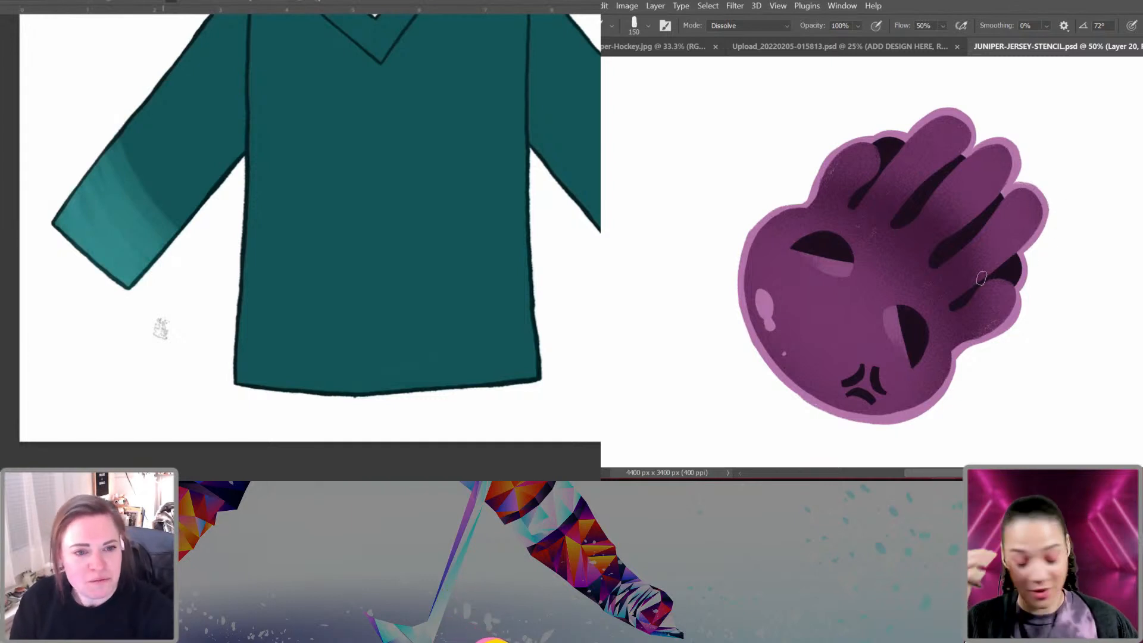
Step: Turn the canvas upright and check the outlined emblem with the whole canvas in view
{"action": "key", "text": "r"}
{"action": "left_click_drag", "start_coordinate": [1034, 184], "coordinate": [872, 418]}
{"action": "key", "text": "ctrl+minus"}
{"action": "key", "text": "ctrl+minus"}
{"action": "key", "text": "ctrl+minus"}
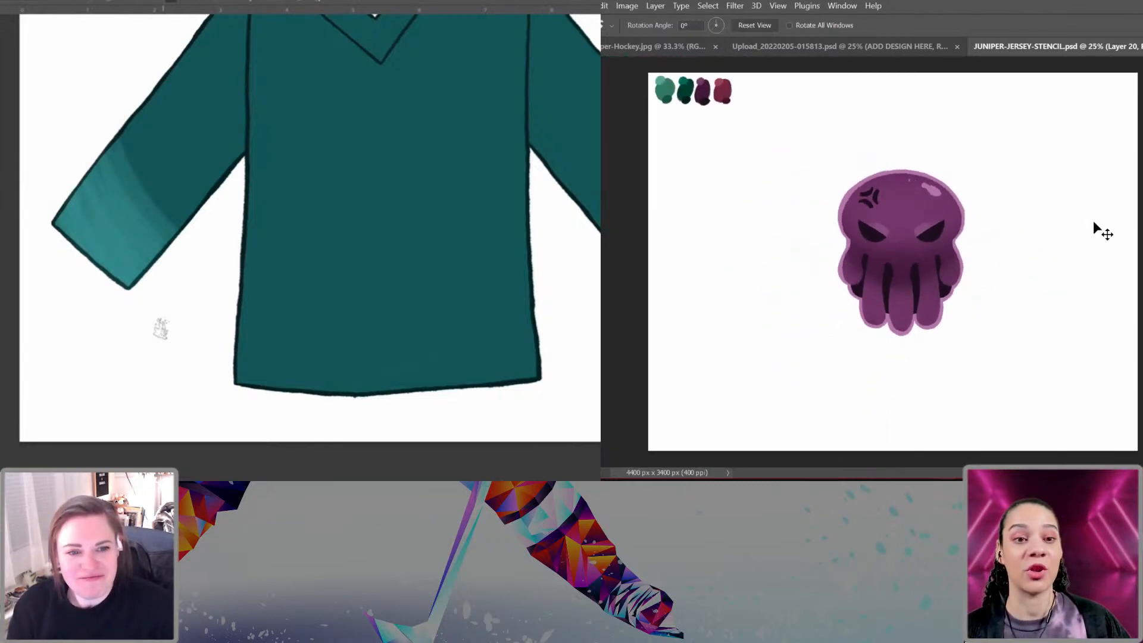
{"action": "key", "text": "ctrl+plus"}
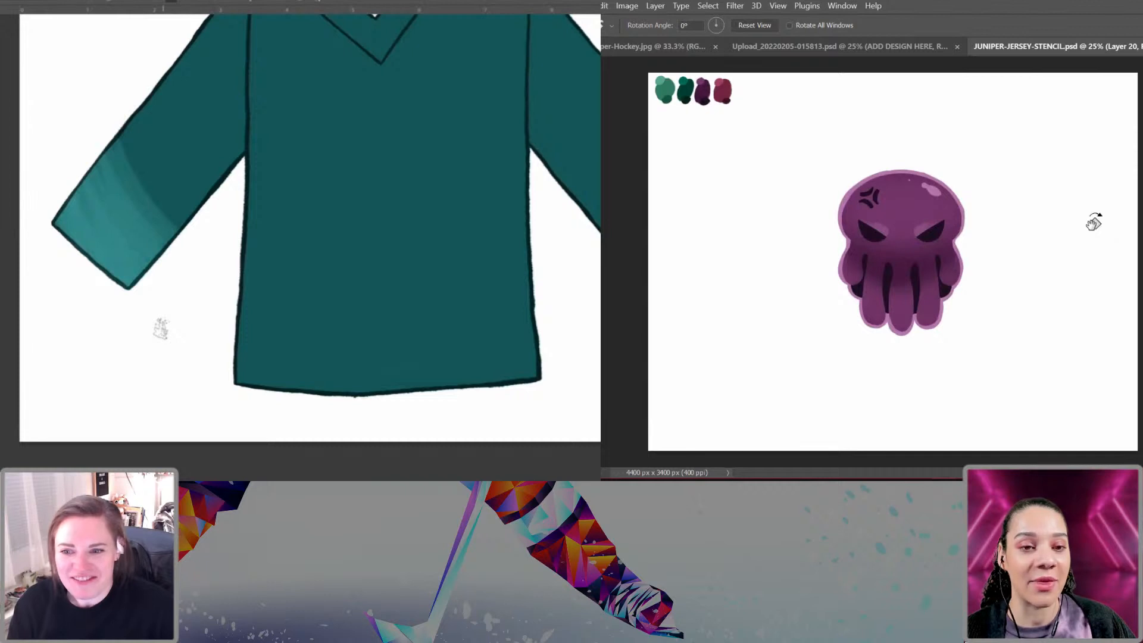
{"action": "key", "text": "ctrl+minus"}
{"action": "key", "text": "ctrl+plus"}
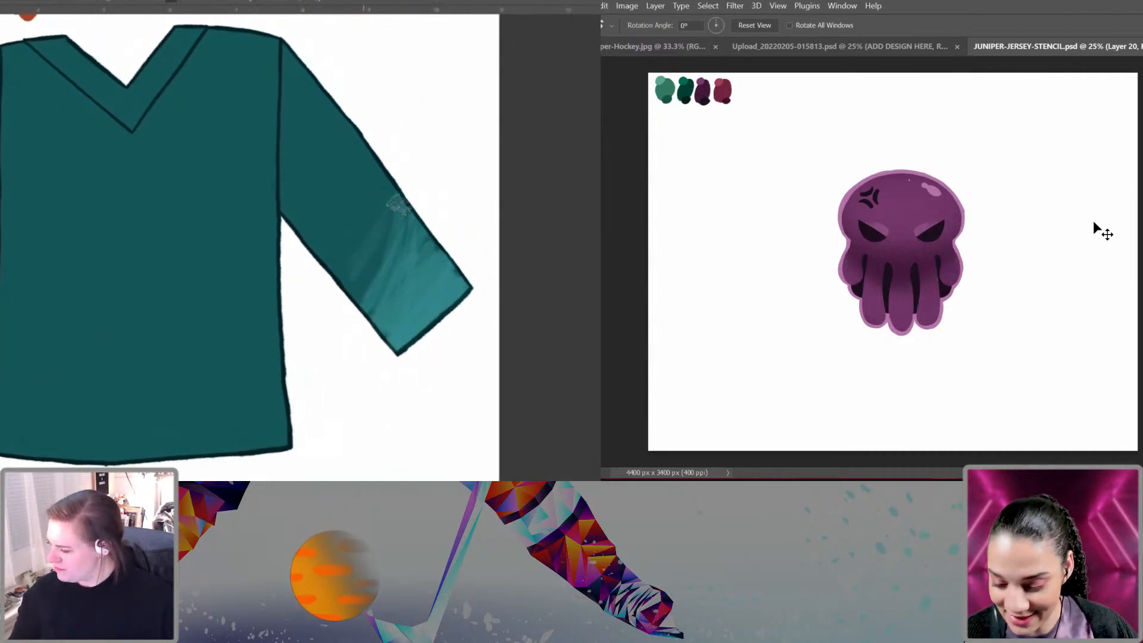
Step: Refine the pink outline on the right side of the head, and brush lighter teal on the teal jersey's right cuff
{"action": "key", "text": "ctrl+plus"}
{"action": "key", "text": "ctrl+plus"}
{"action": "key", "text": "b"}
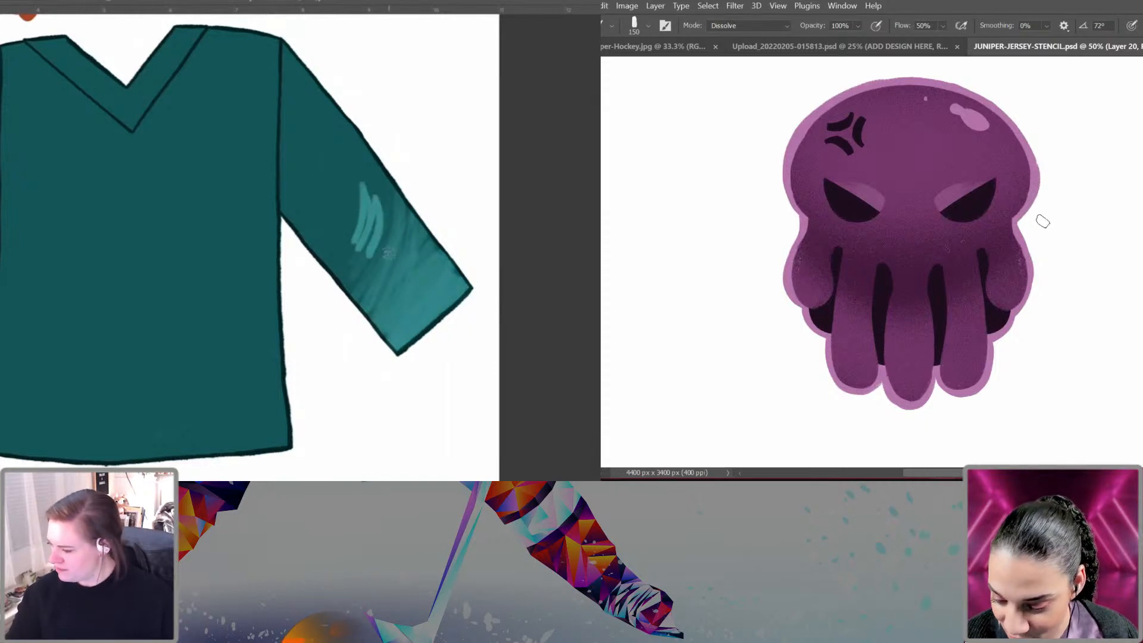
{"action": "left_click_drag", "start_coordinate": [1037, 207], "coordinate": [1032, 158]}
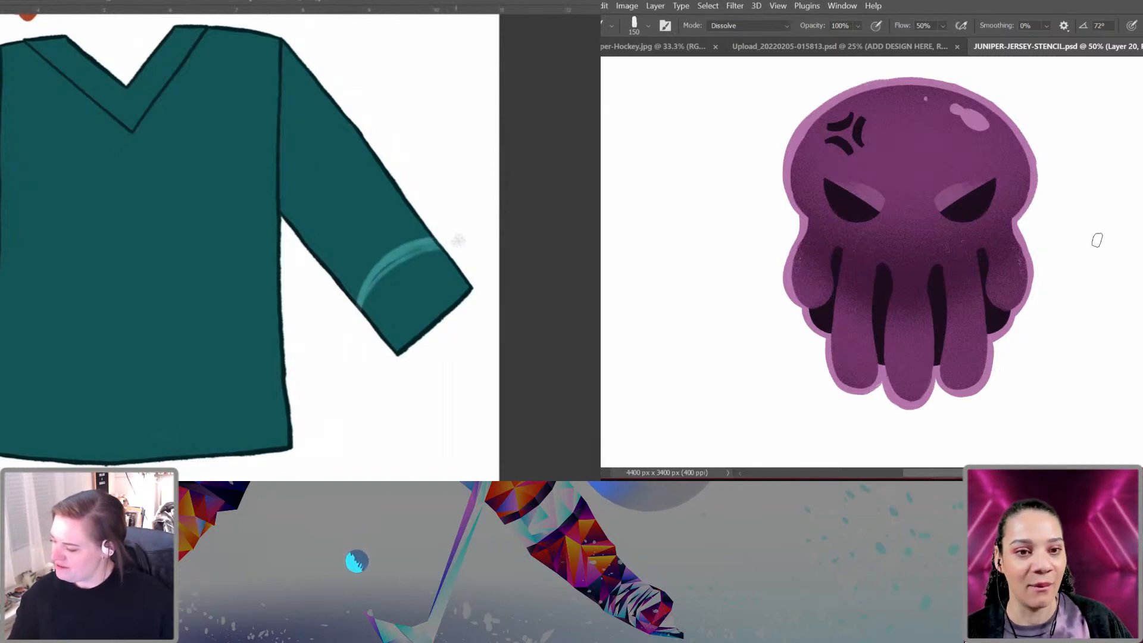
{"action": "mouse_move", "coordinate": [386, 311]}
{"action": "left_mouse_down"}
{"action": "mouse_move", "coordinate": [405, 299]}
{"action": "mouse_move", "coordinate": [390, 335]}
{"action": "left_mouse_up"}
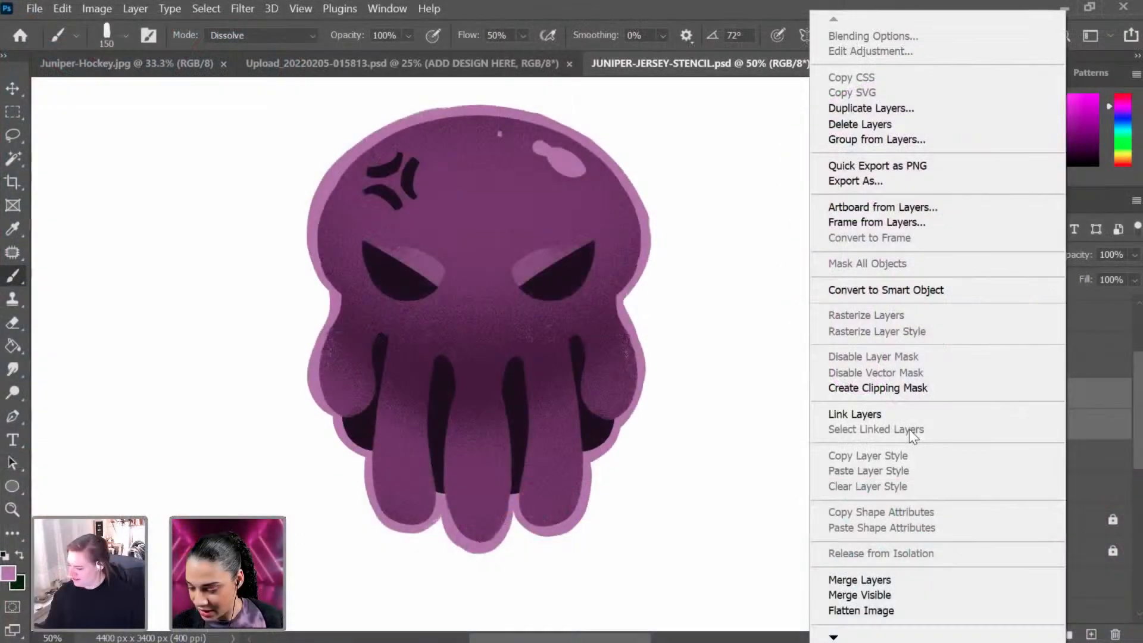
Step: Convert the emblem and its outline into one smart object and hide the white Layer 9
{"action": "left_click", "coordinate": [946, 295]}
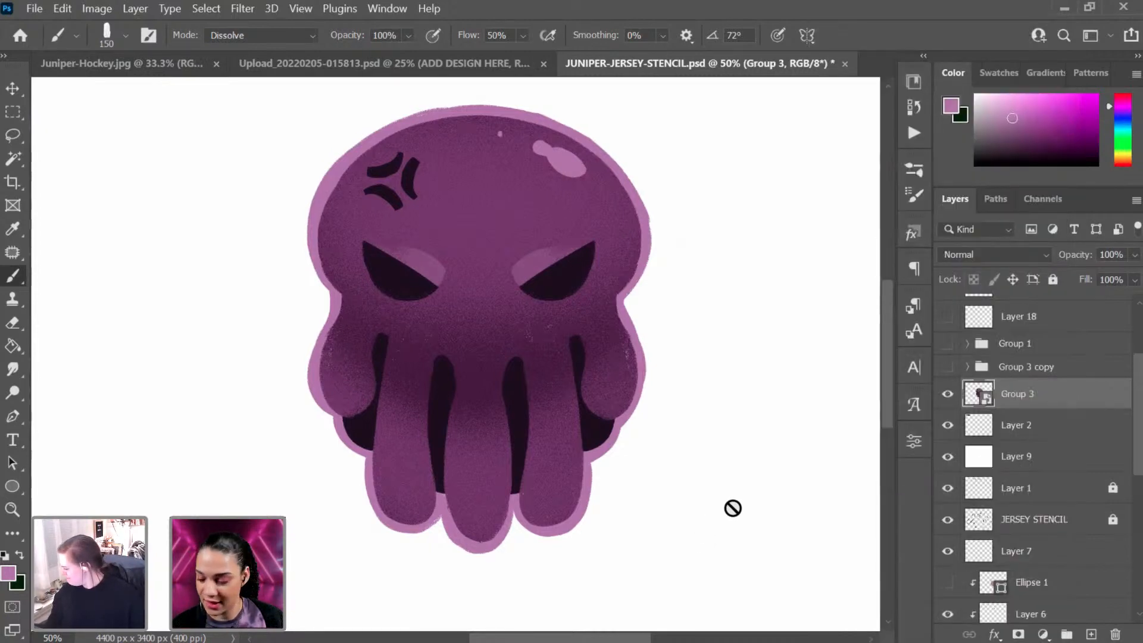
{"action": "left_click", "coordinate": [947, 456]}
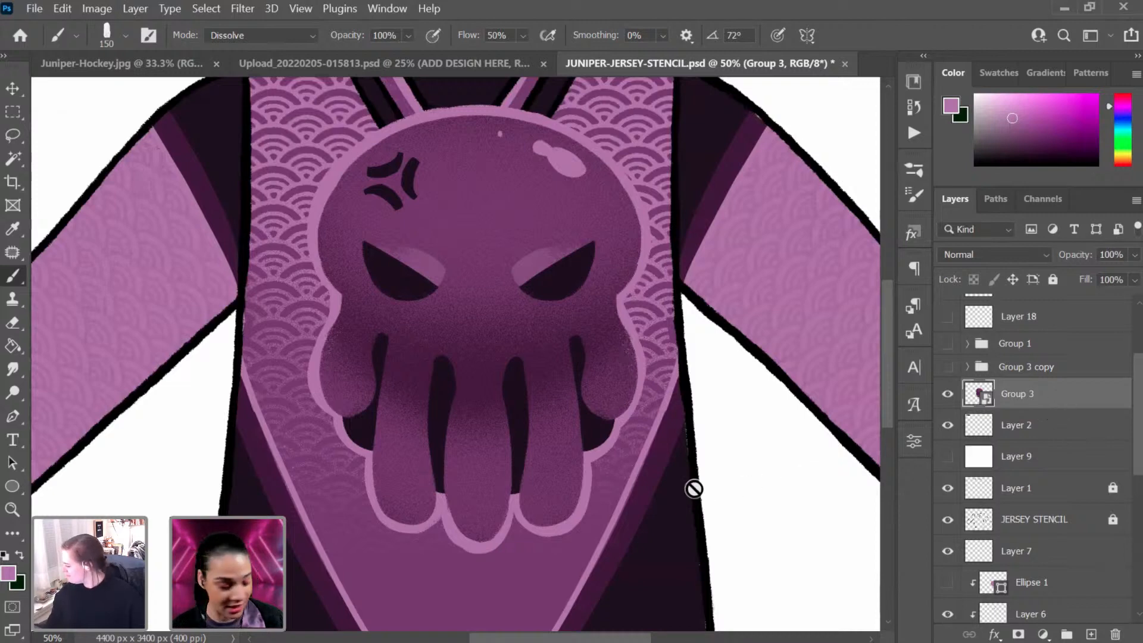
Step: Scale the emblem to 63.59% and place it on the jersey's chest below the V-neck at X 2225 px, Y 1892 px
{"action": "key", "text": "ctrl+t"}
{"action": "left_click_drag", "start_coordinate": [654, 147], "coordinate": [600, 241]}
{"action": "left_click_drag", "start_coordinate": [539, 282], "coordinate": [519, 358]}
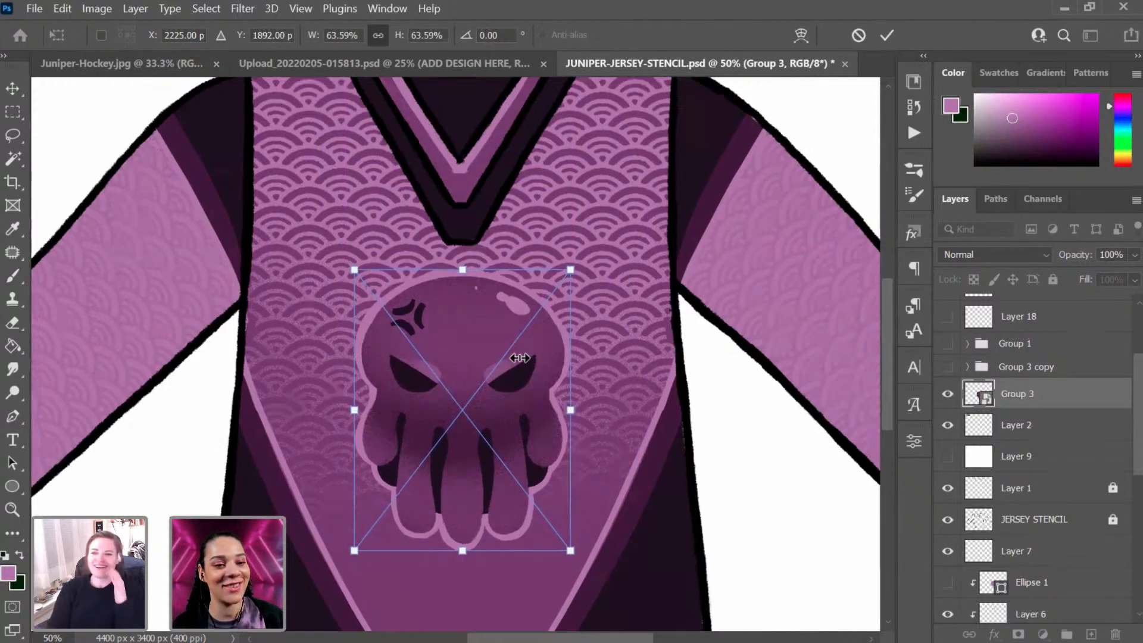
{"action": "key", "text": "ctrl+minus"}
{"action": "key", "text": "ctrl+plus"}
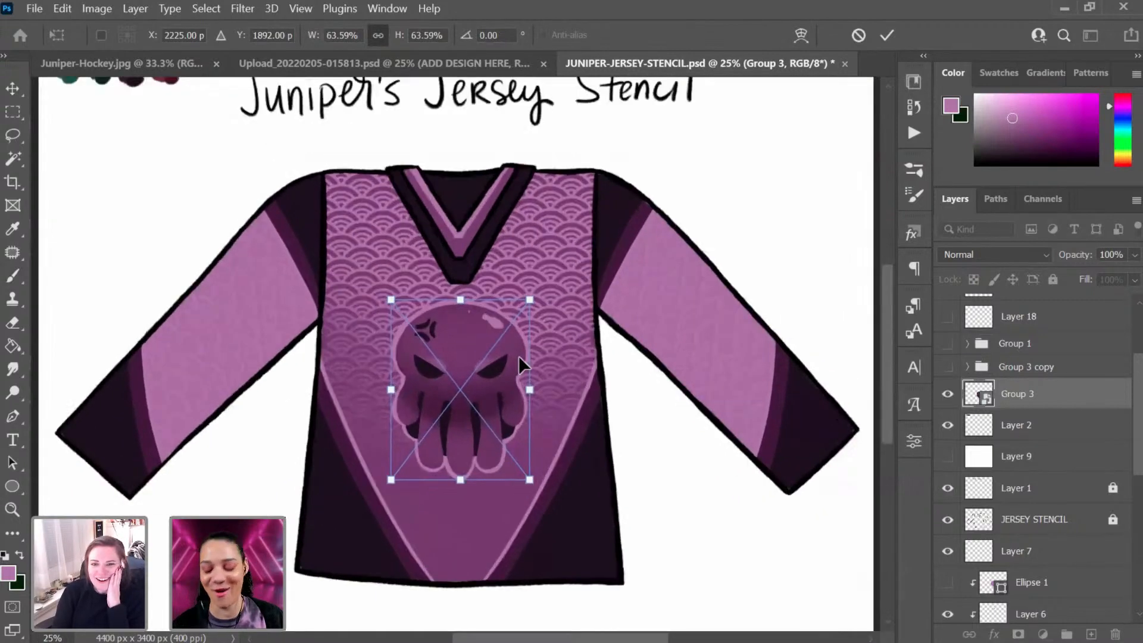
{"action": "key", "text": "ctrl+plus"}
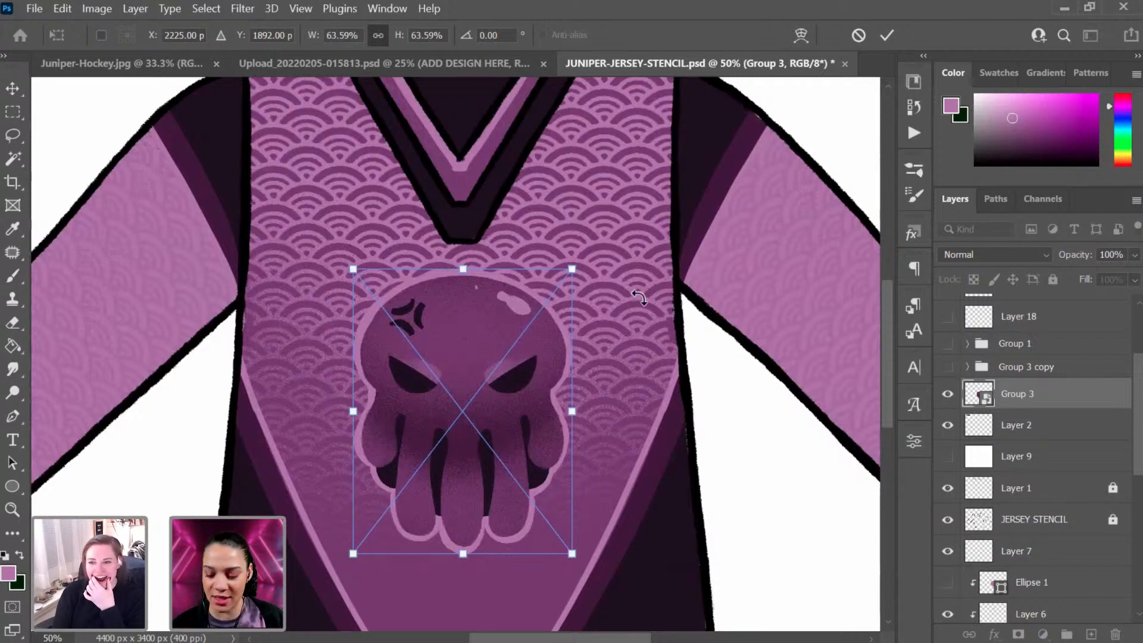
Step: Enlarge the emblem to about 66%, shift it slightly left to centre it on the chest, and apply the transform
{"action": "left_click_drag", "start_coordinate": [572, 268], "coordinate": [581, 254]}
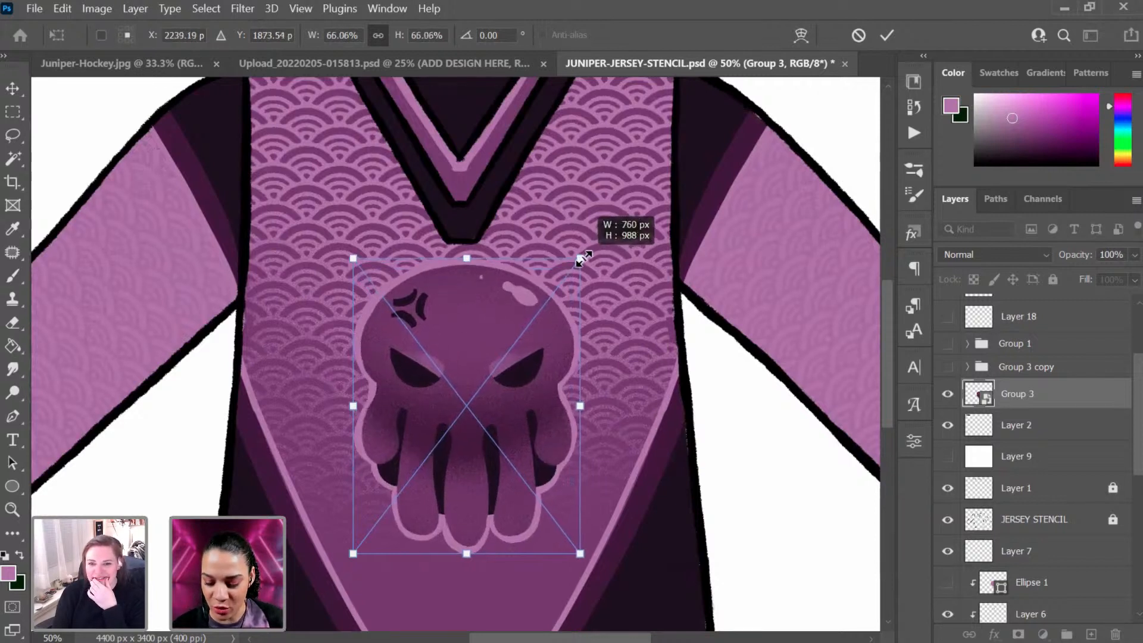
{"action": "left_click_drag", "start_coordinate": [520, 352], "coordinate": [511, 350]}
{"action": "key", "text": "Return"}
{"action": "key", "text": "b"}
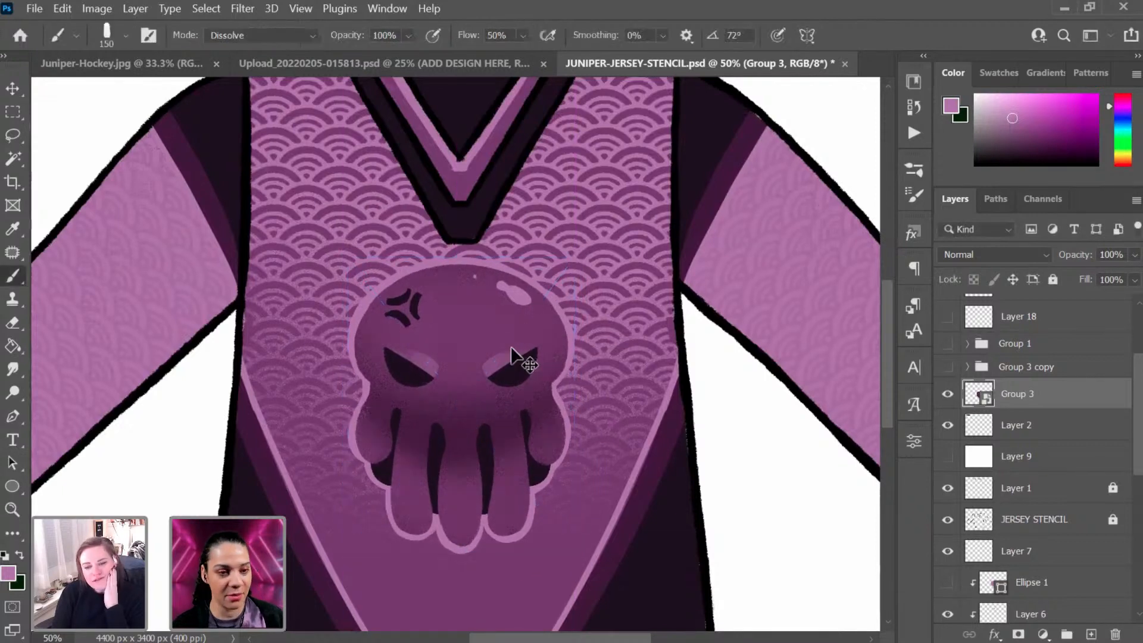
{"action": "key", "text": "ctrl+minus"}
{"action": "key", "text": "ctrl+plus"}
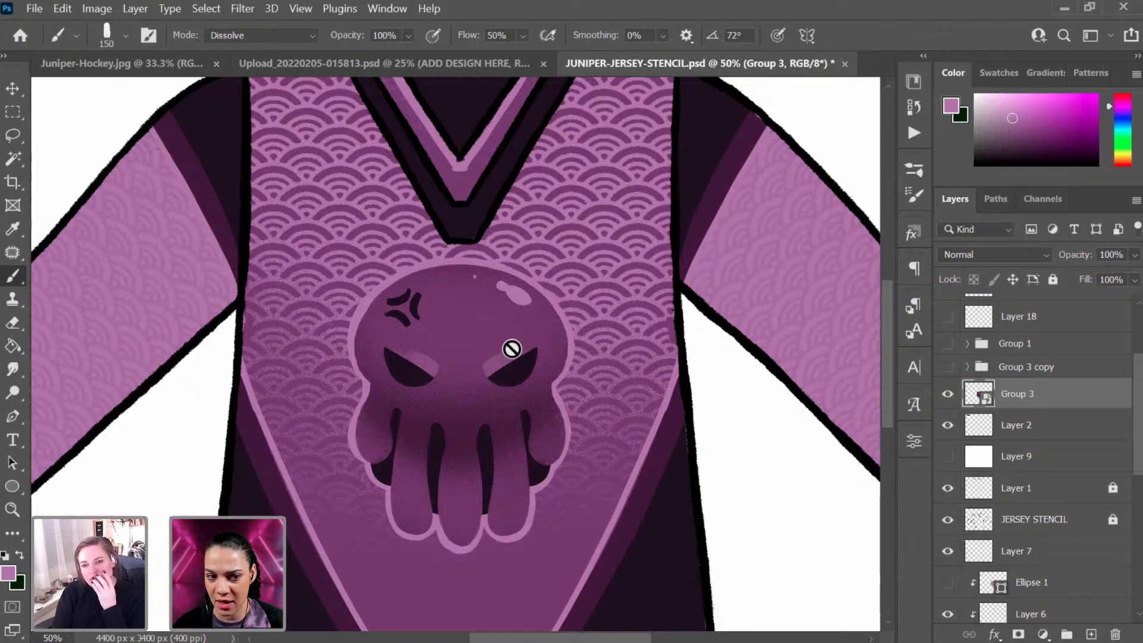
Step: Add a new empty layer directly above Layer 2, beneath the jellyfish emblem
{"action": "left_click", "coordinate": [1055, 432]}
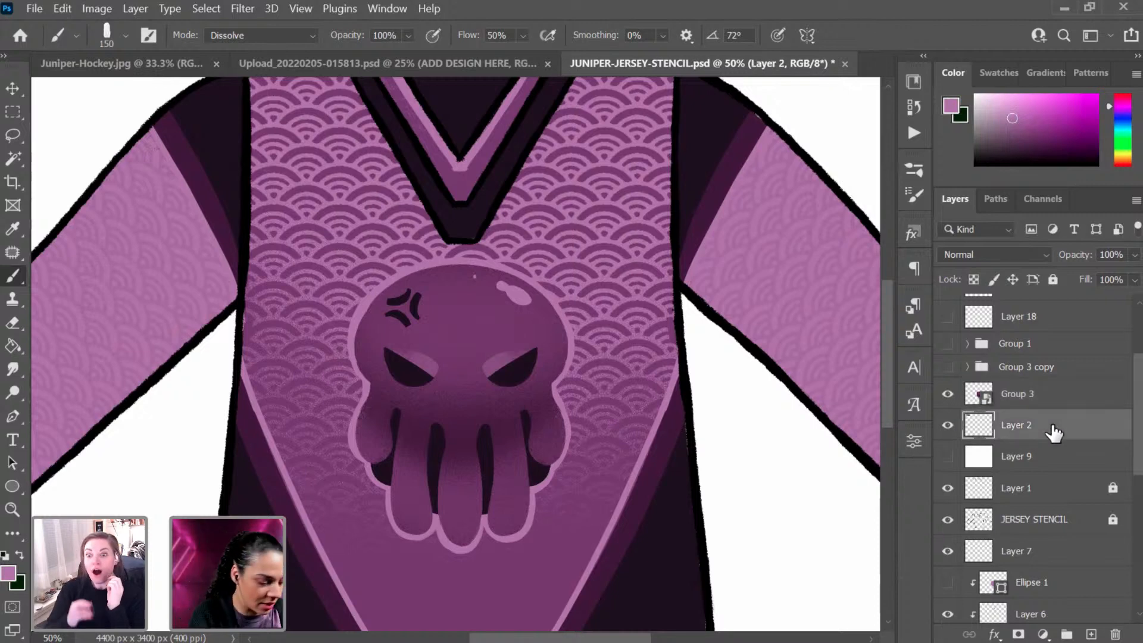
{"action": "key", "text": "ctrl+shift+n"}
{"action": "key", "text": "Return"}
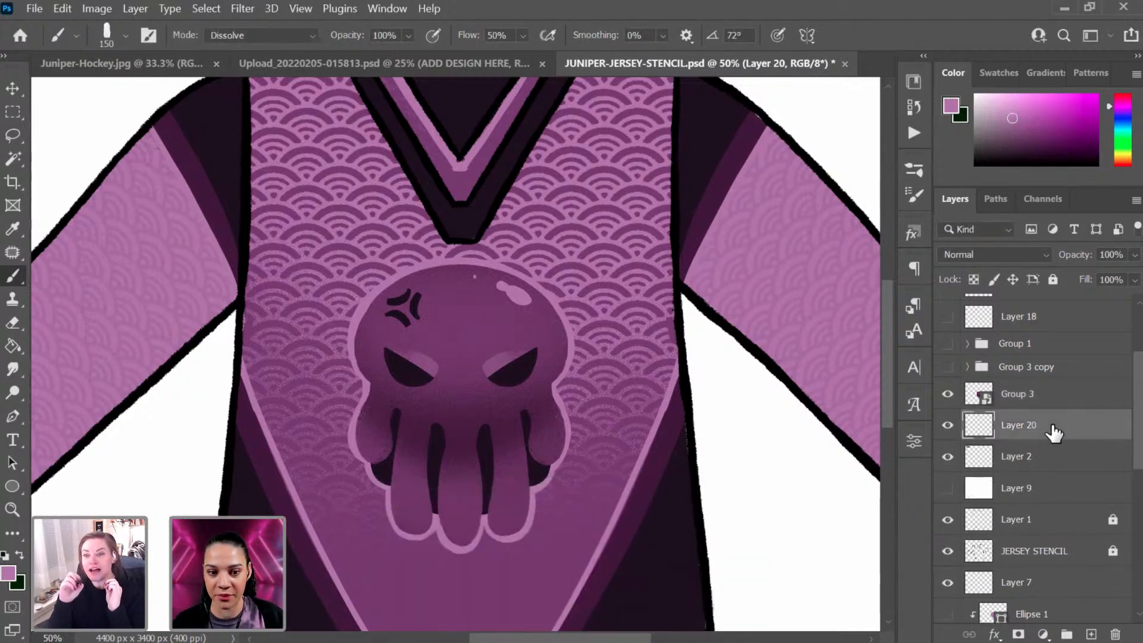
{"action": "key", "text": "ctrl+plus"}
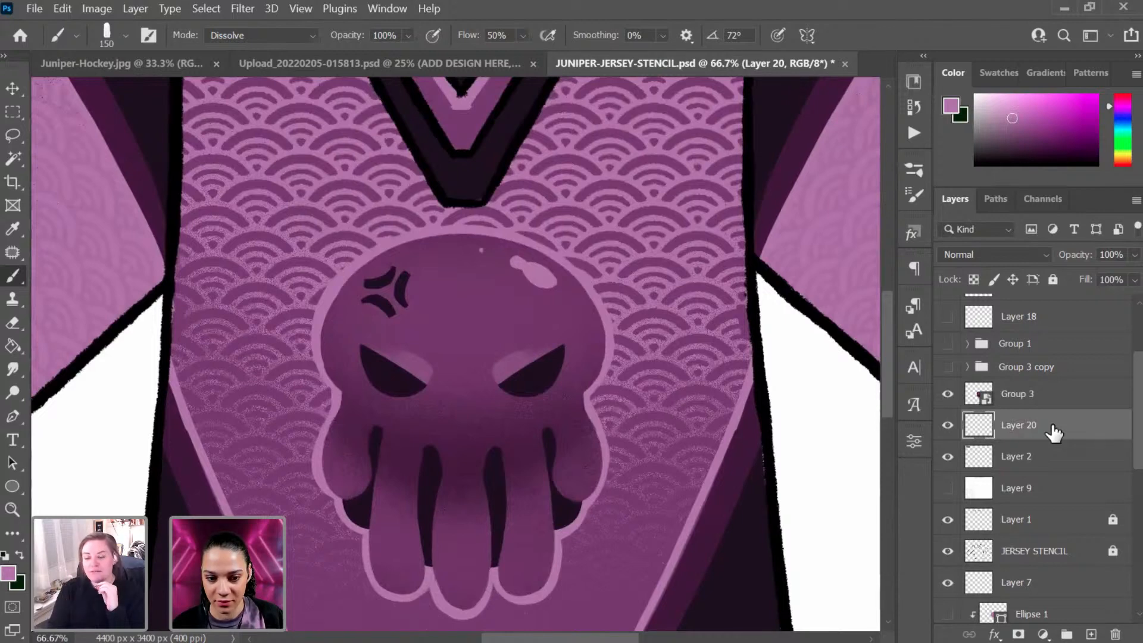
{"action": "key", "text": "ctrl+minus"}
{"action": "key", "text": "ctrl+minus"}
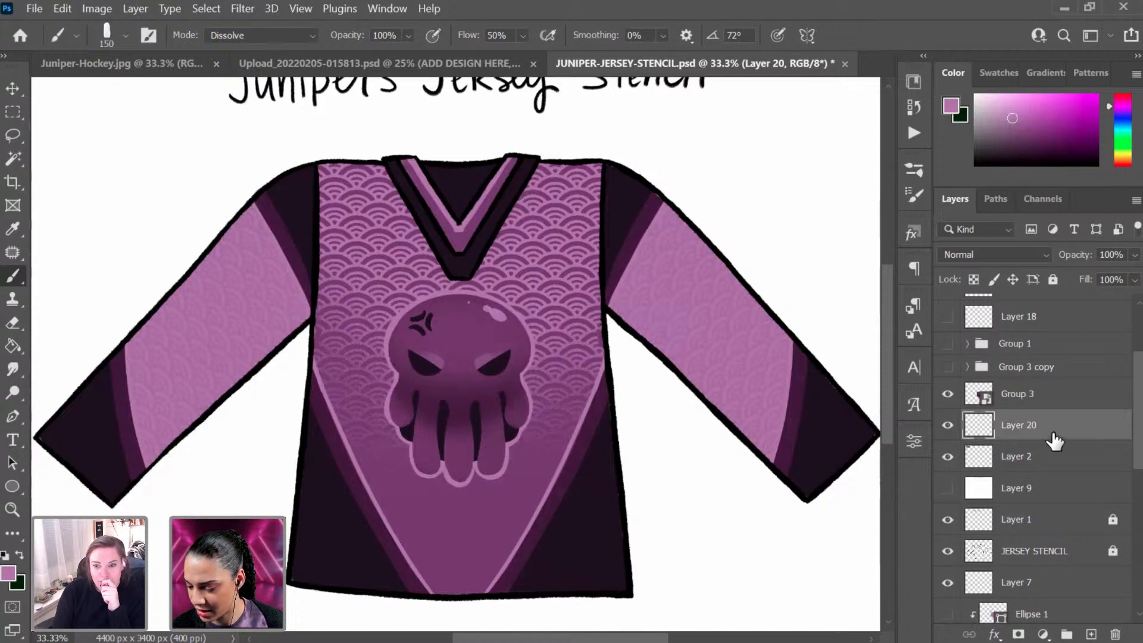
Step: Select the jellyfish emblem's Group 3 layer and show the white Layer 9 so the emblem stands alone on white
{"action": "left_click", "coordinate": [498, 361], "text": "ctrl"}
{"action": "left_click_drag", "start_coordinate": [1095, 409], "coordinate": [1089, 535]}
{"action": "left_click", "coordinate": [947, 607]}
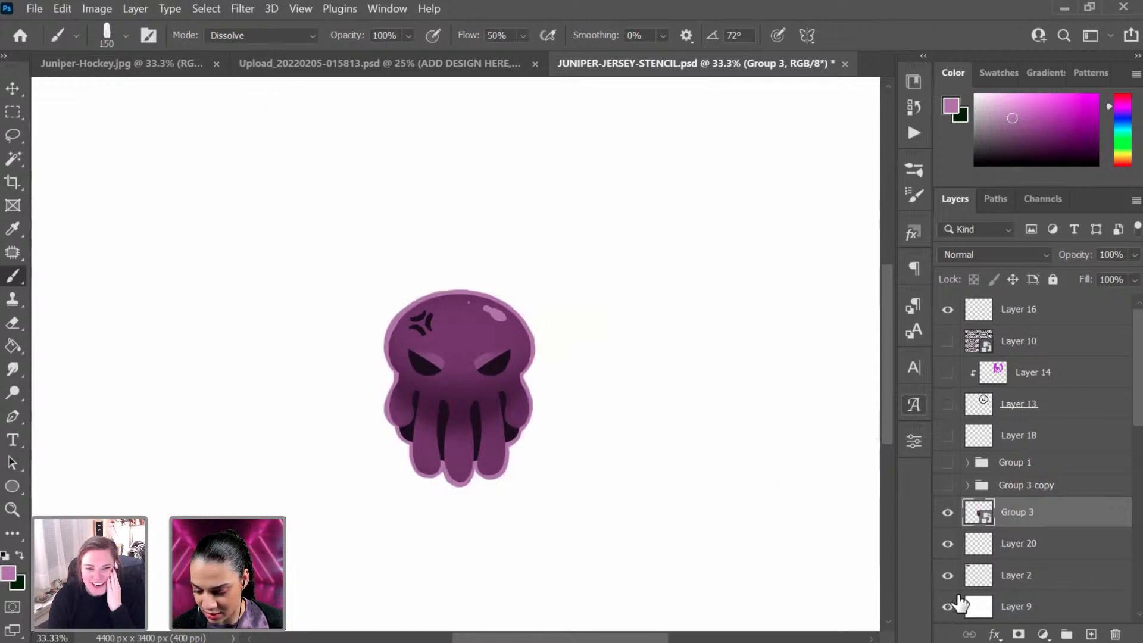
{"action": "key", "text": "ctrl+plus"}
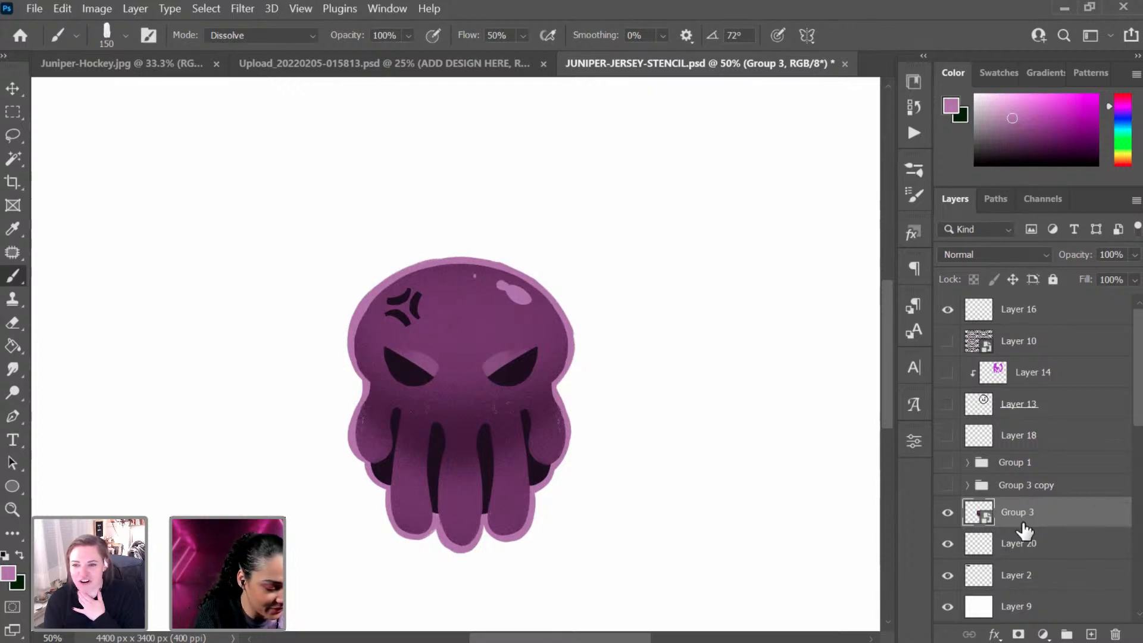
Step: Add another empty layer between Layer 20 and the Group 3 emblem
{"action": "left_click", "coordinate": [1068, 546]}
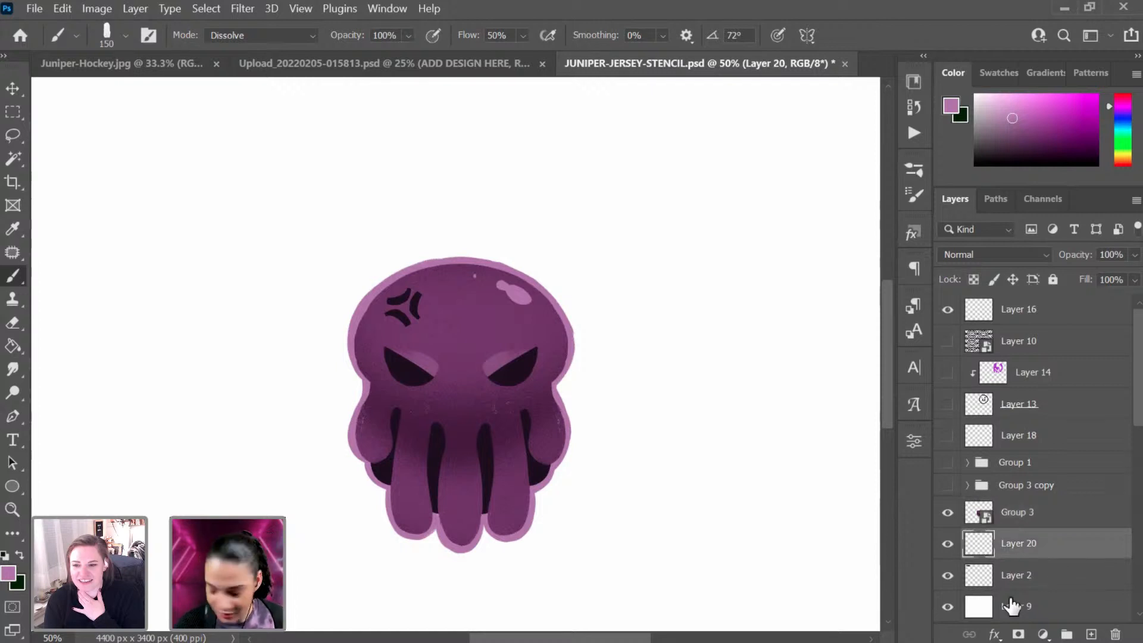
{"action": "key", "text": "ctrl+shift+n"}
{"action": "key", "text": "Return"}
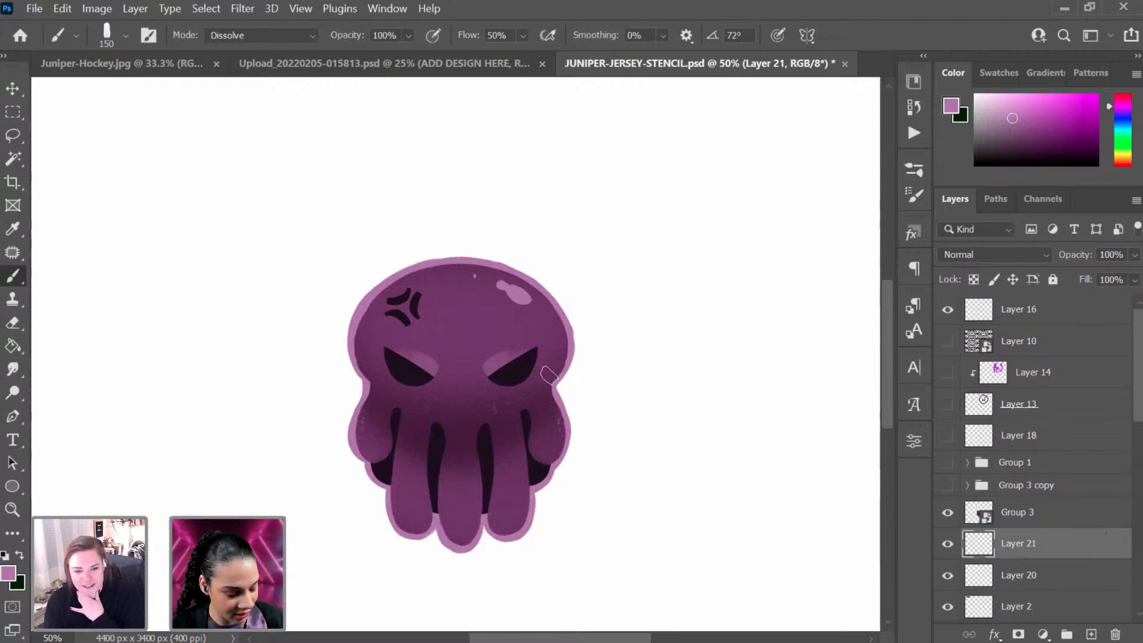
{"action": "key", "text": "ctrl+plus"}
{"action": "key", "text": "ctrl+plus"}
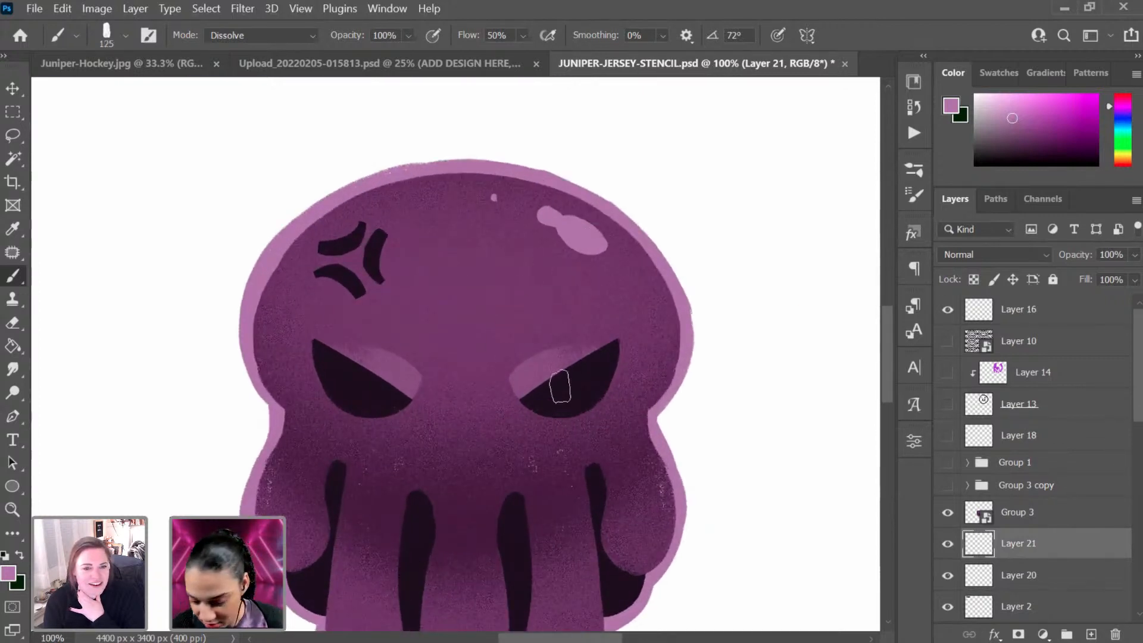
Step: Add an empty layer above Group 3 and paint a light pink pupil in the emblem's right eye with a 30 px brush
{"action": "key", "text": "bracketleft"}
{"action": "key", "text": "bracketleft"}
{"action": "key", "text": "bracketleft"}
{"action": "key", "text": "bracketleft"}
{"action": "key", "text": "bracketleft"}
{"action": "key", "text": "bracketleft"}
{"action": "key", "text": "bracketleft"}
{"action": "key", "text": "bracketleft"}
{"action": "key", "text": "bracketleft"}
{"action": "key", "text": "bracketleft"}
{"action": "key", "text": "bracketleft"}
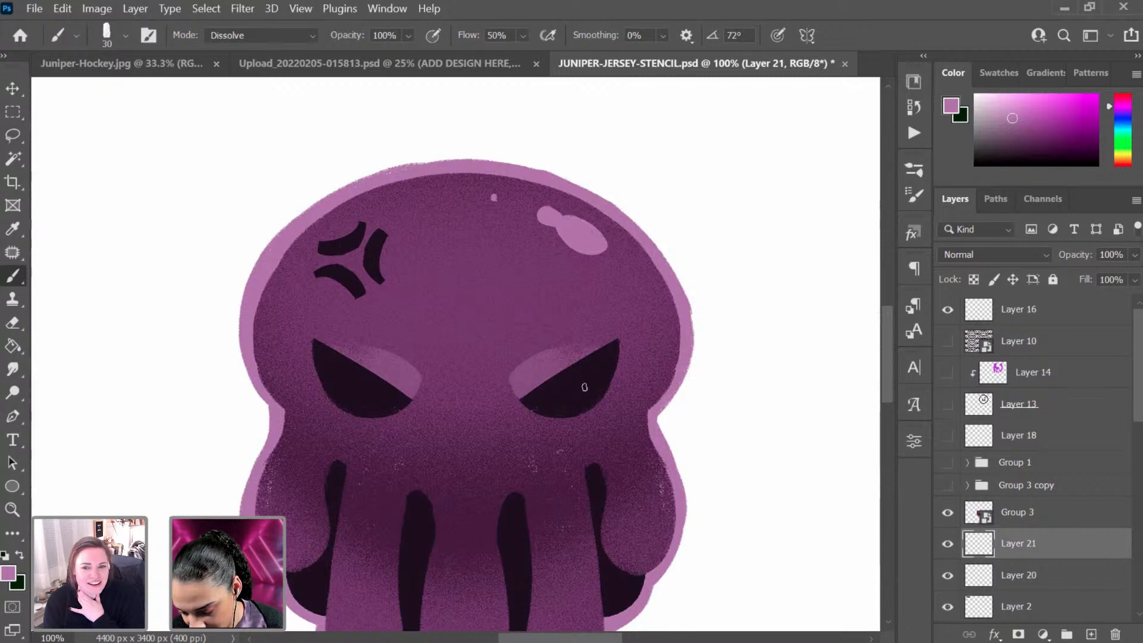
{"action": "left_click", "coordinate": [1058, 514]}
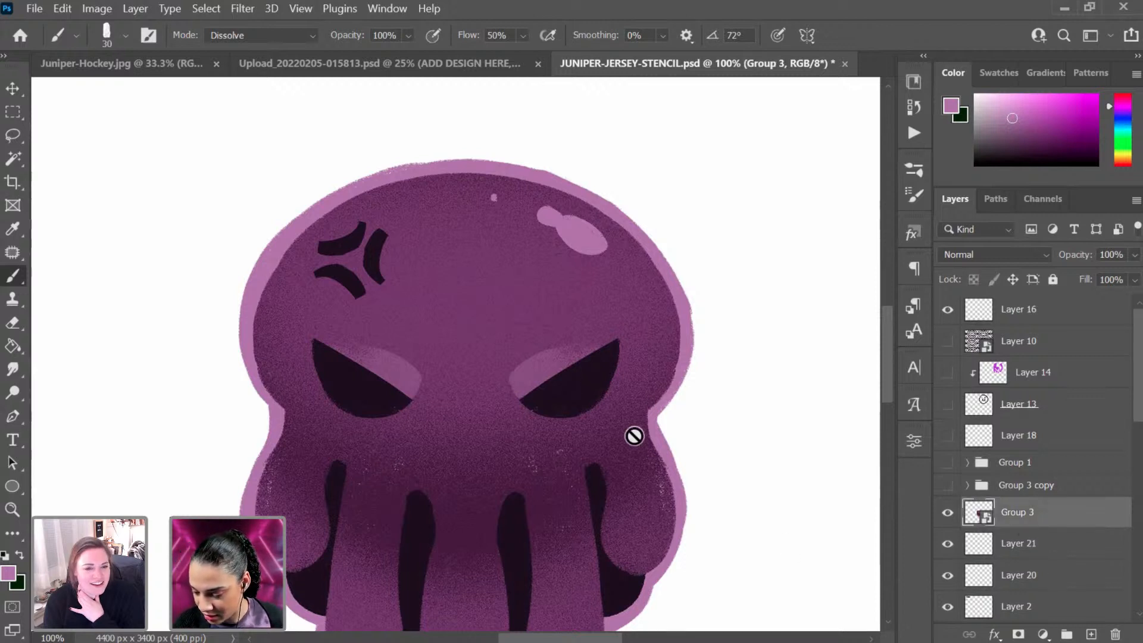
{"action": "key", "text": "ctrl+shift+n"}
{"action": "key", "text": "Return"}
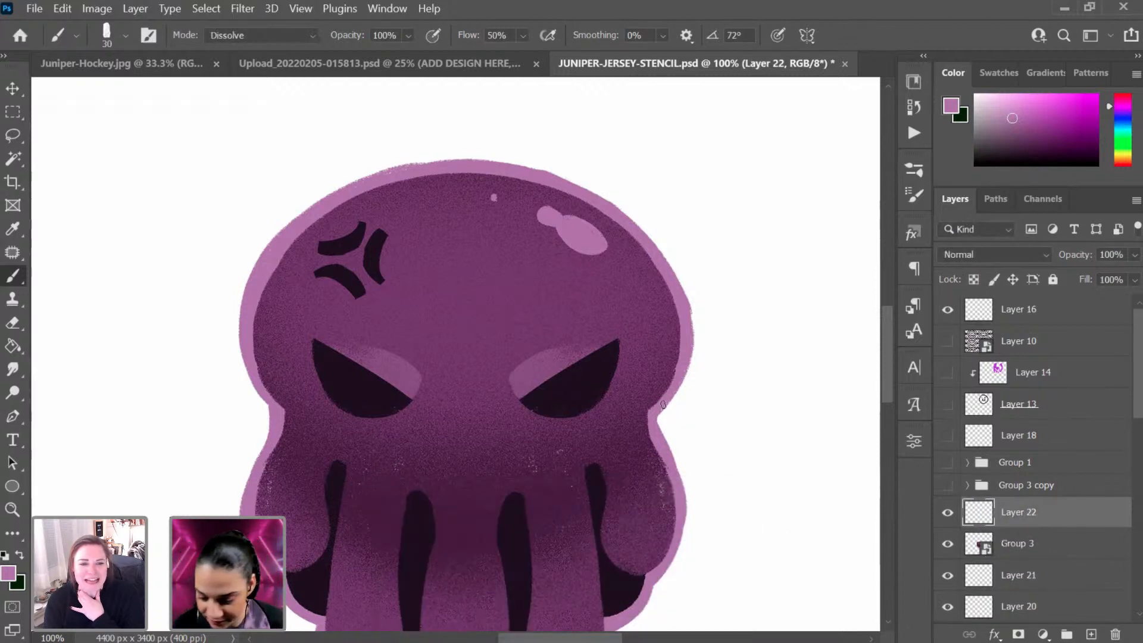
{"action": "left_click_drag", "start_coordinate": [571, 391], "coordinate": [572, 387]}
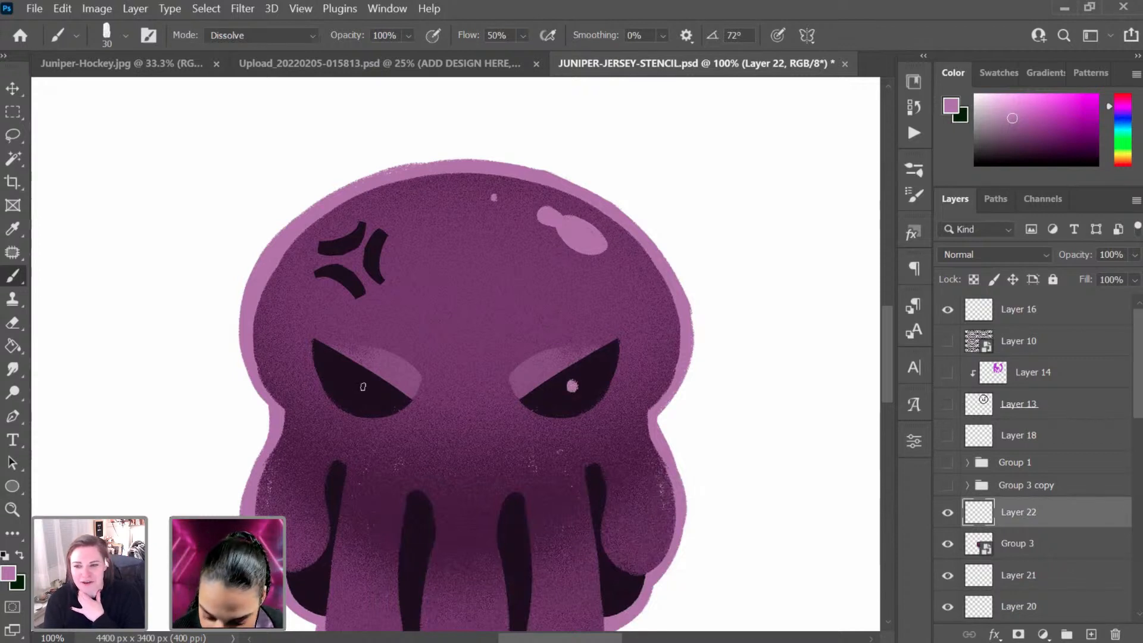
Step: Duplicate the pupil layer and move the copy horizontally into the left eye at X 2048 px, Y 1755 px, applying the transform
{"action": "key", "text": "ctrl+j"}
{"action": "key", "text": "ctrl+t"}
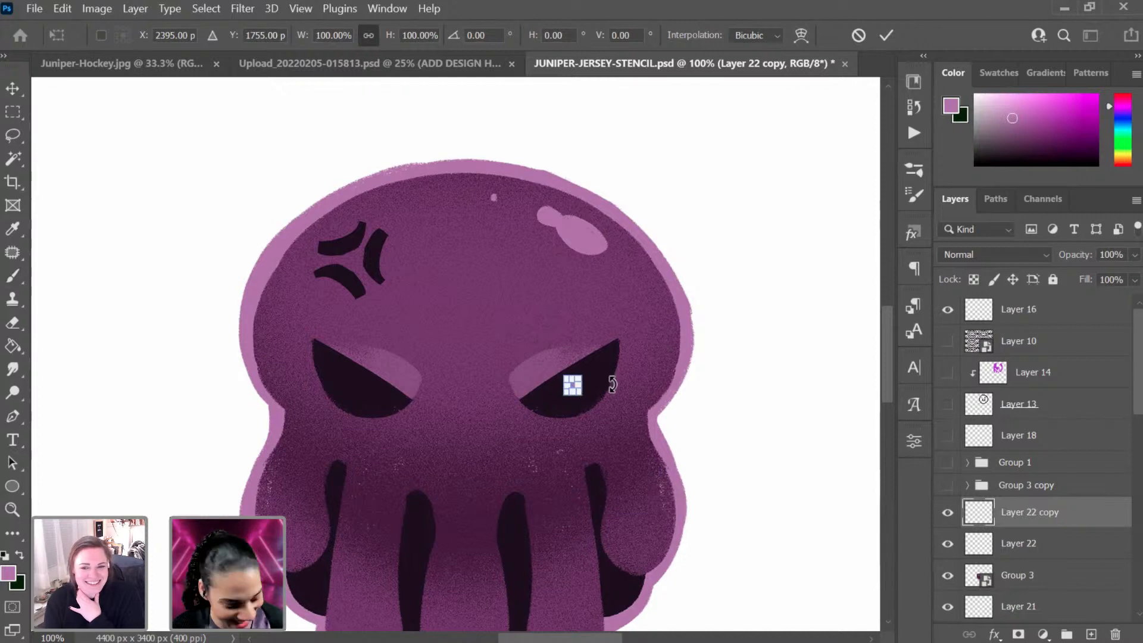
{"action": "key", "text": "ctrl+plus"}
{"action": "left_click_drag", "start_coordinate": [645, 431], "coordinate": [755, 463]}
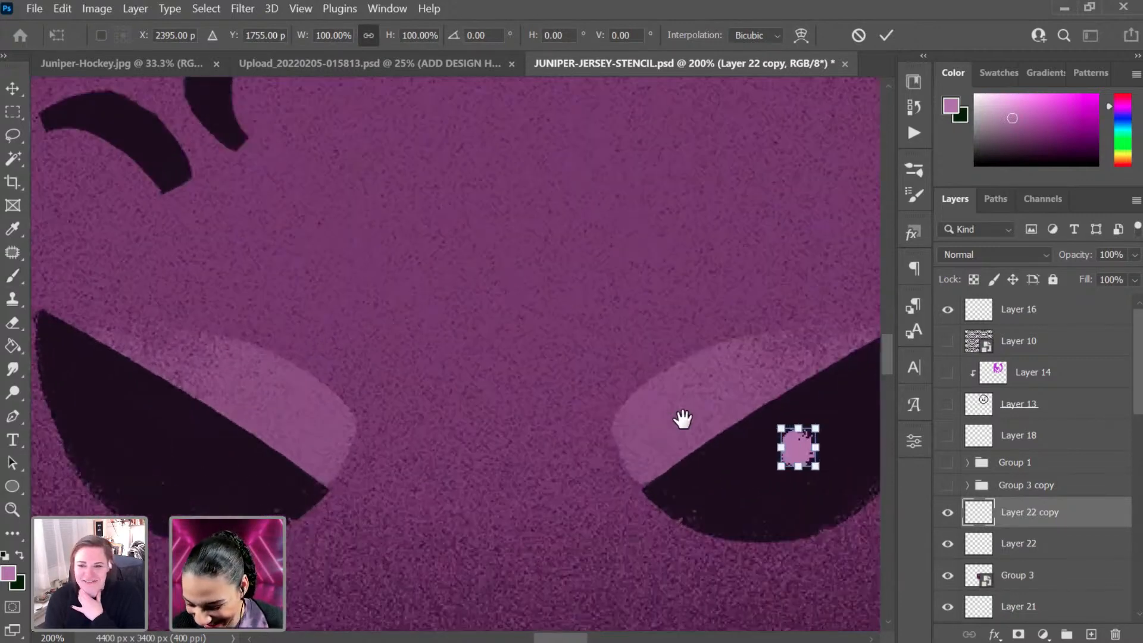
{"action": "key", "text": "ctrl+plus"}
{"action": "left_click_drag", "start_coordinate": [791, 386], "coordinate": [157, 383]}
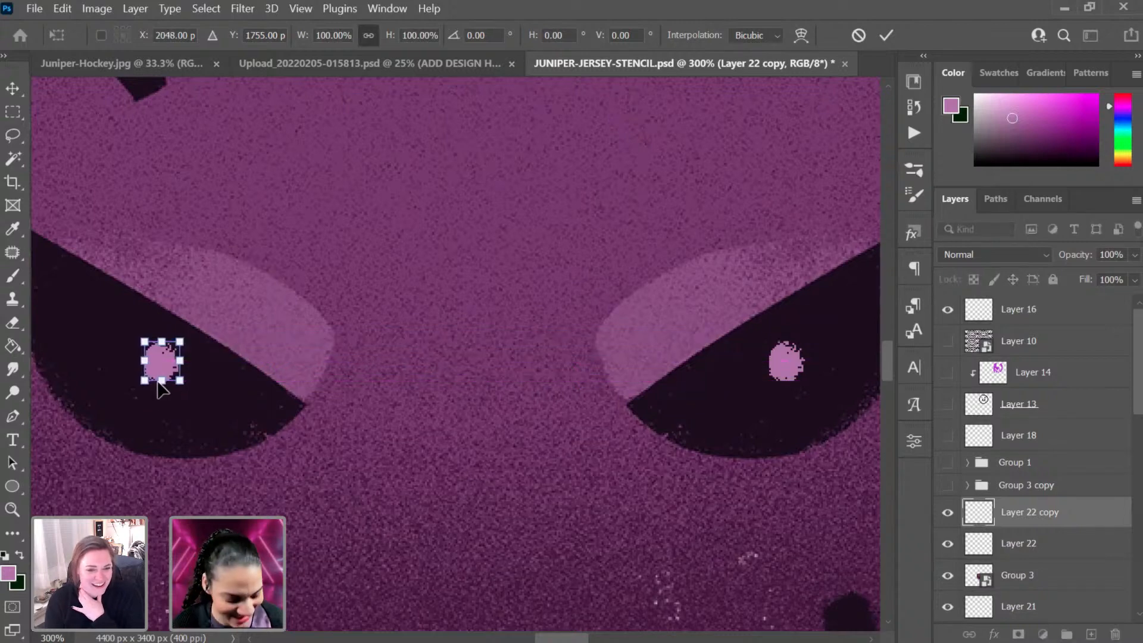
{"action": "key", "text": "ctrl+minus"}
{"action": "key", "text": "ctrl+minus"}
{"action": "key", "text": "ctrl+minus"}
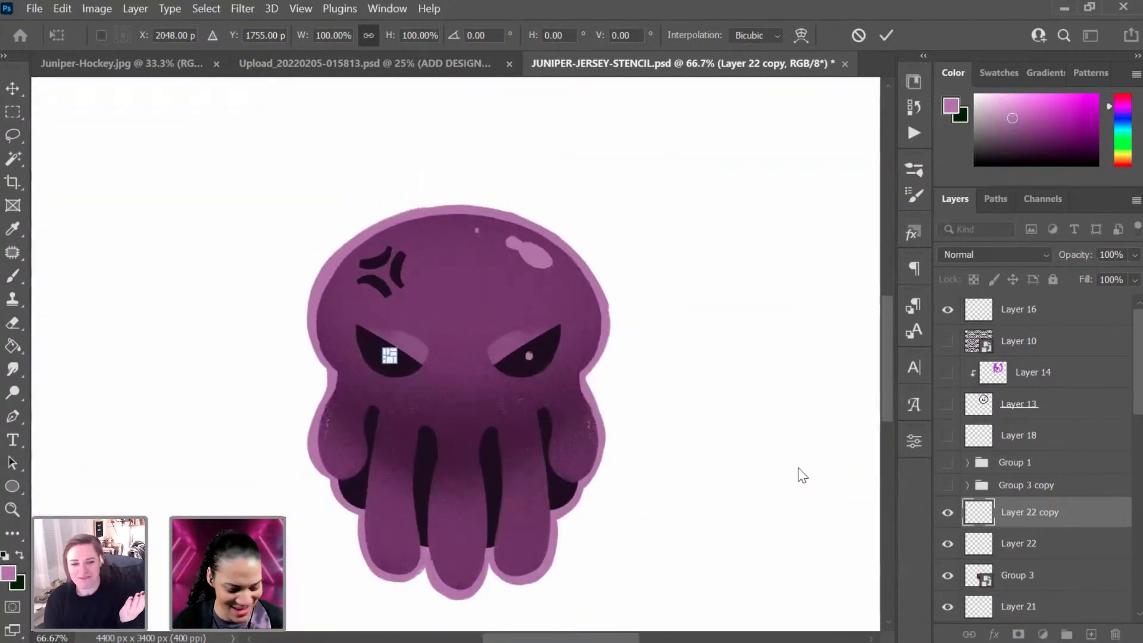
{"action": "key", "text": "Return"}
{"action": "key", "text": "b"}
{"action": "key", "text": "ctrl+minus"}
{"action": "key", "text": "ctrl+minus"}
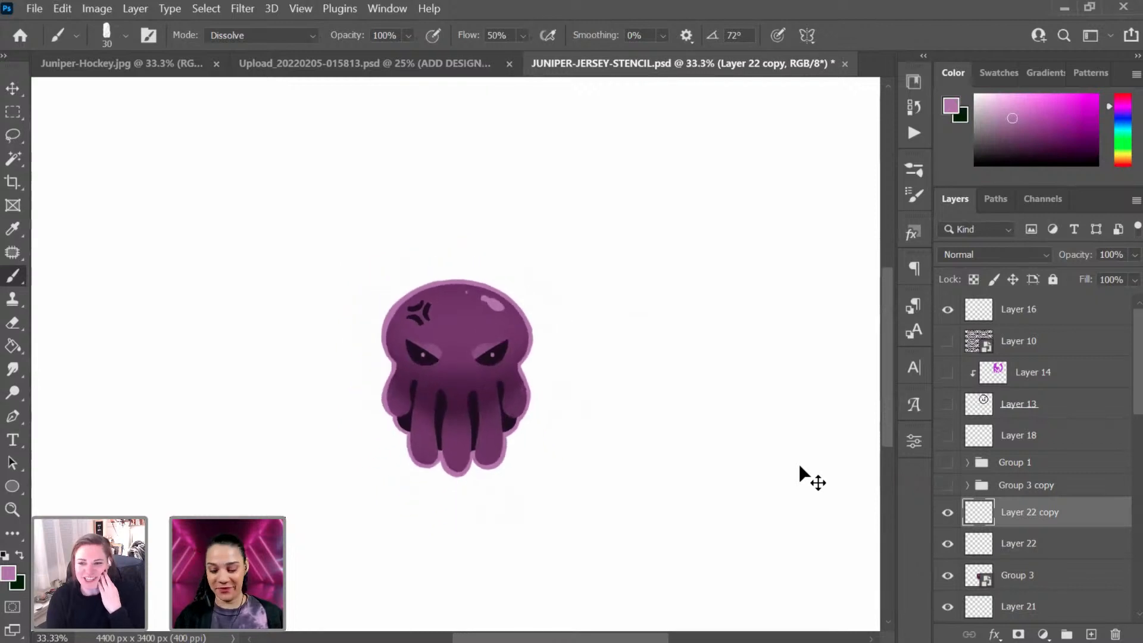
Step: On Layer 21, paint a large ink cloud behind the head in the eyes' dark purple, using a 500 px brush
{"action": "key", "text": "ctrl+plus"}
{"action": "key", "text": "ctrl+plus"}
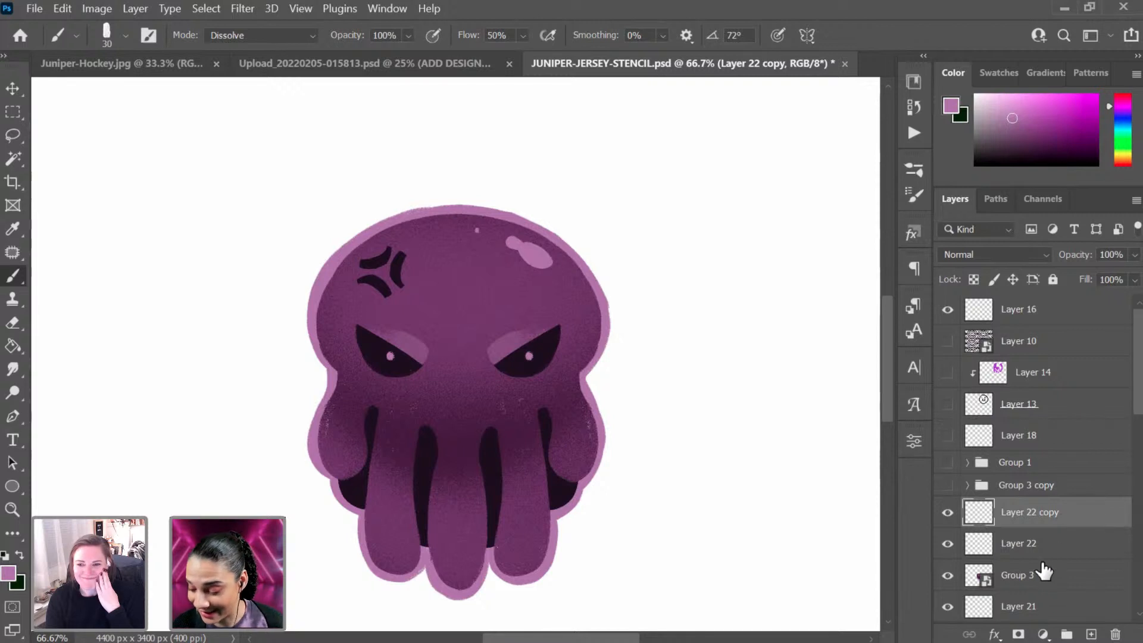
{"action": "left_click", "coordinate": [1052, 612]}
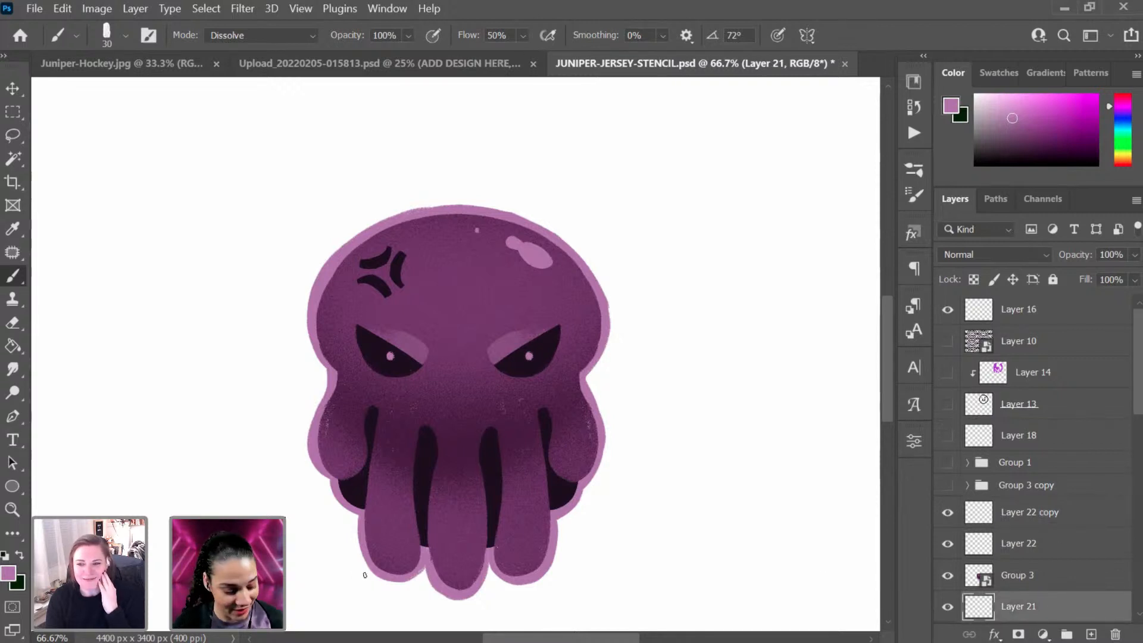
{"action": "key", "text": "bracketright"}
{"action": "key", "text": "bracketright"}
{"action": "key", "text": "bracketright"}
{"action": "key", "text": "bracketright"}
{"action": "key", "text": "bracketright"}
{"action": "key", "text": "bracketright"}
{"action": "key", "text": "bracketright"}
{"action": "key", "text": "bracketright"}
{"action": "key", "text": "bracketright"}
{"action": "key", "text": "bracketright"}
{"action": "key", "text": "bracketright"}
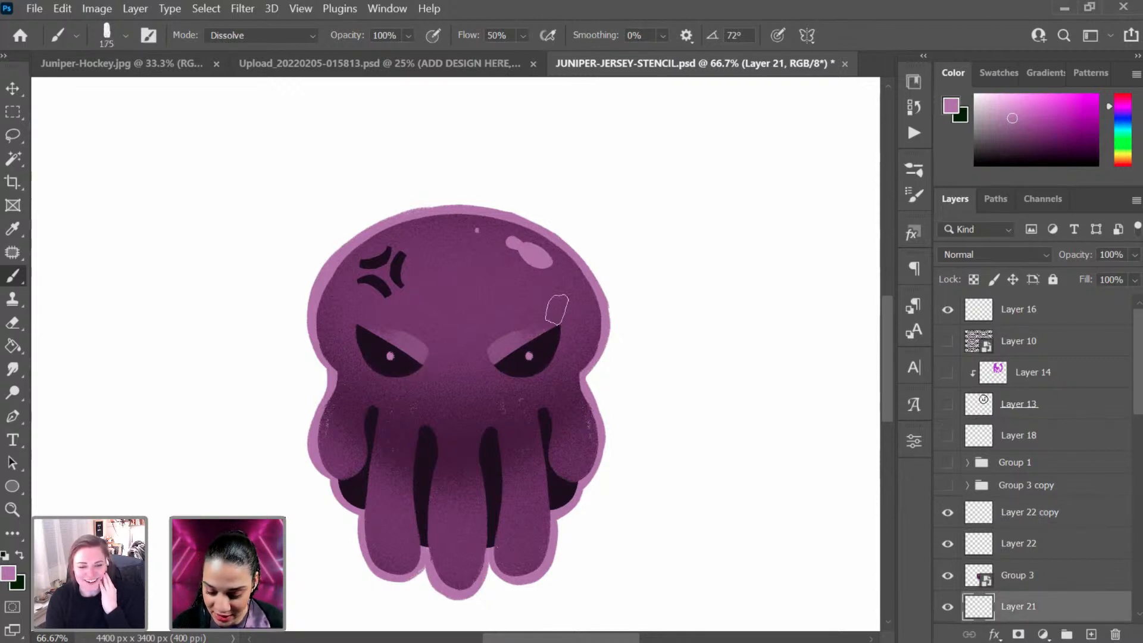
{"action": "left_click", "coordinate": [411, 355], "text": "alt"}
{"action": "key", "text": "bracketright"}
{"action": "key", "text": "bracketright"}
{"action": "key", "text": "bracketright"}
{"action": "key", "text": "bracketright"}
{"action": "key", "text": "bracketright"}
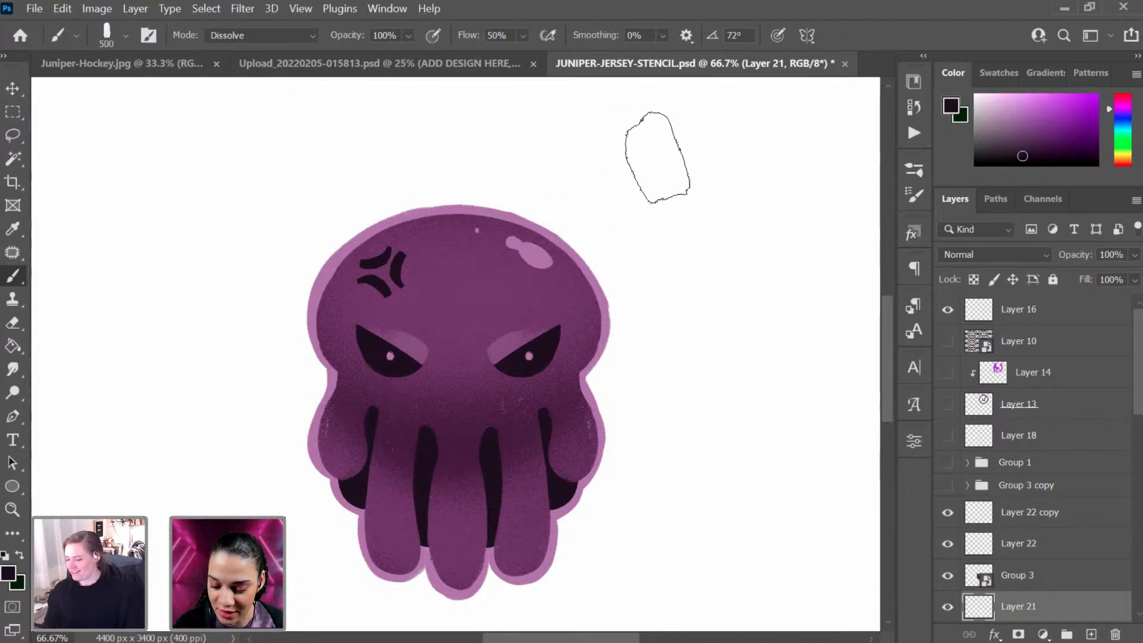
{"action": "mouse_move", "coordinate": [602, 199]}
{"action": "left_mouse_down"}
{"action": "mouse_move", "coordinate": [299, 215]}
{"action": "mouse_move", "coordinate": [478, 229]}
{"action": "mouse_move", "coordinate": [514, 201]}
{"action": "mouse_move", "coordinate": [472, 205]}
{"action": "left_mouse_up"}
{"action": "mouse_move", "coordinate": [400, 286]}
{"action": "left_mouse_down"}
{"action": "mouse_move", "coordinate": [212, 341]}
{"action": "mouse_move", "coordinate": [369, 292]}
{"action": "mouse_move", "coordinate": [356, 343]}
{"action": "left_mouse_up"}
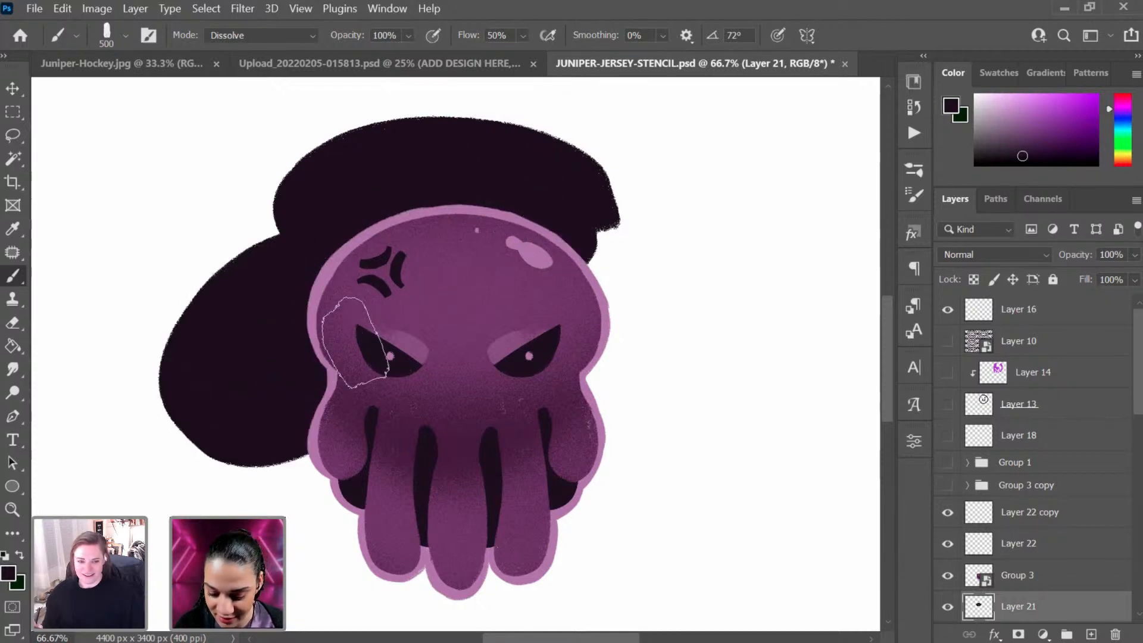
{"action": "mouse_move", "coordinate": [395, 476]}
{"action": "left_mouse_down"}
{"action": "mouse_move", "coordinate": [305, 474]}
{"action": "mouse_move", "coordinate": [298, 434]}
{"action": "left_mouse_up"}
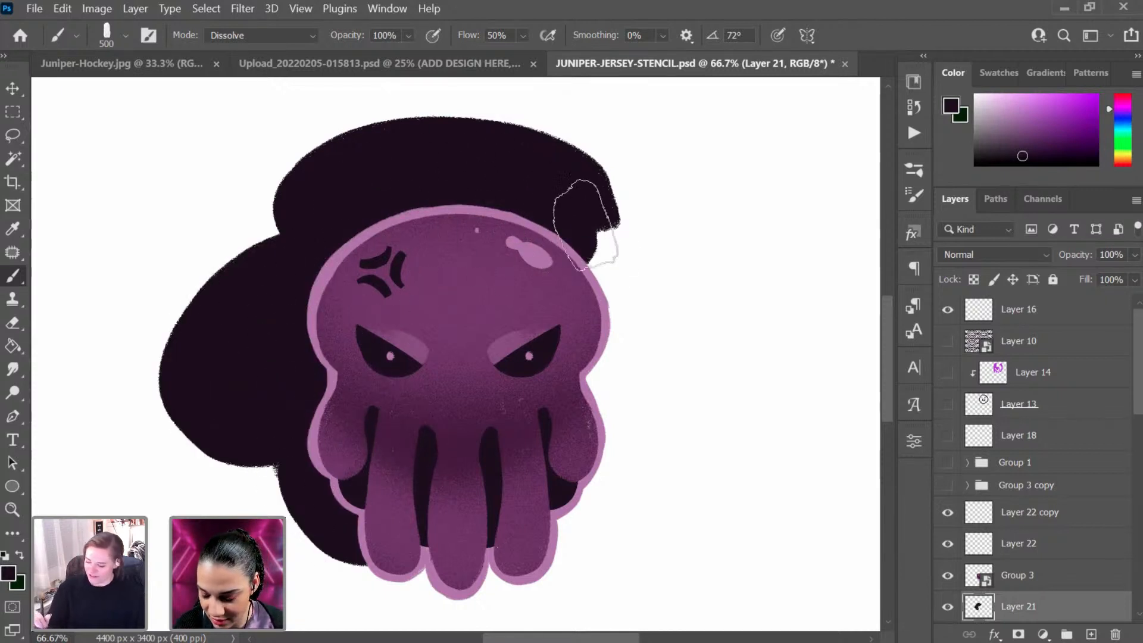
{"action": "left_click_drag", "start_coordinate": [587, 217], "coordinate": [619, 294]}
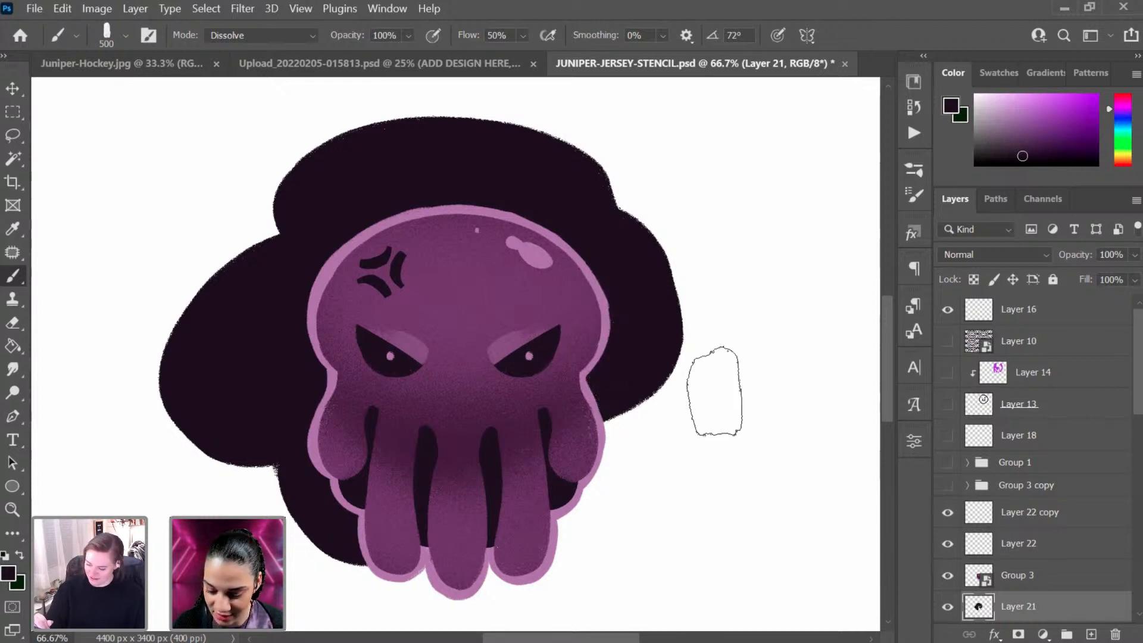
Step: Reduce the brush to 125 px while painting dark ink blots off the cloud's lower right, lower left and upper right
{"action": "key", "text": "ctrl+minus"}
{"action": "key", "text": "bracketleft"}
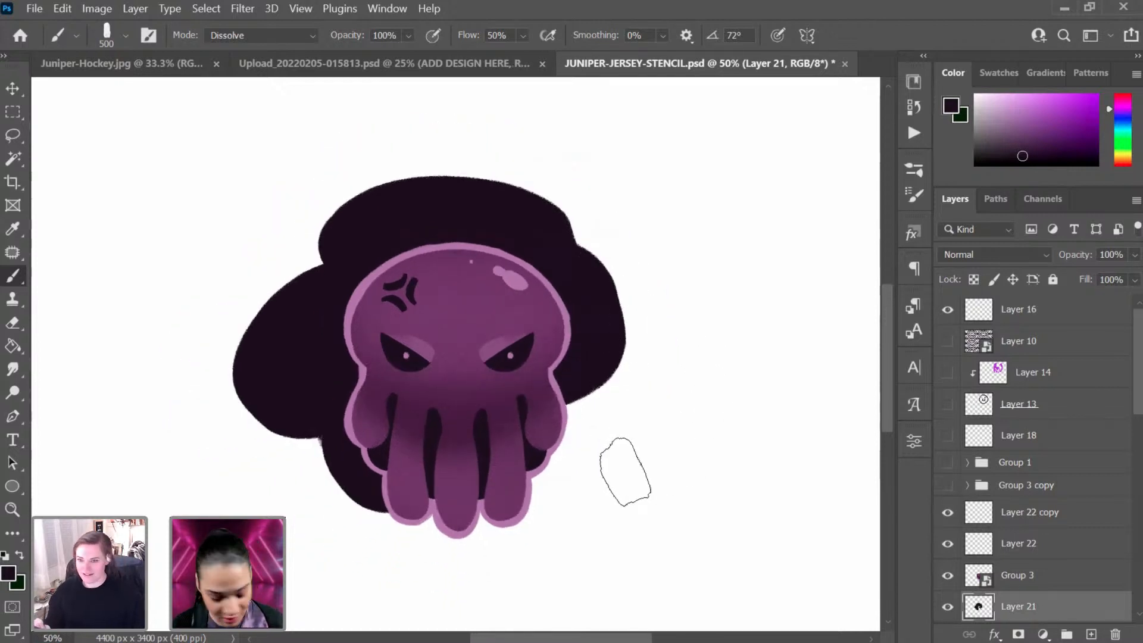
{"action": "key", "text": "bracketleft"}
{"action": "key", "text": "bracketleft"}
{"action": "key", "text": "bracketleft"}
{"action": "left_click_drag", "start_coordinate": [617, 454], "coordinate": [640, 436]}
{"action": "key", "text": "bracketleft"}
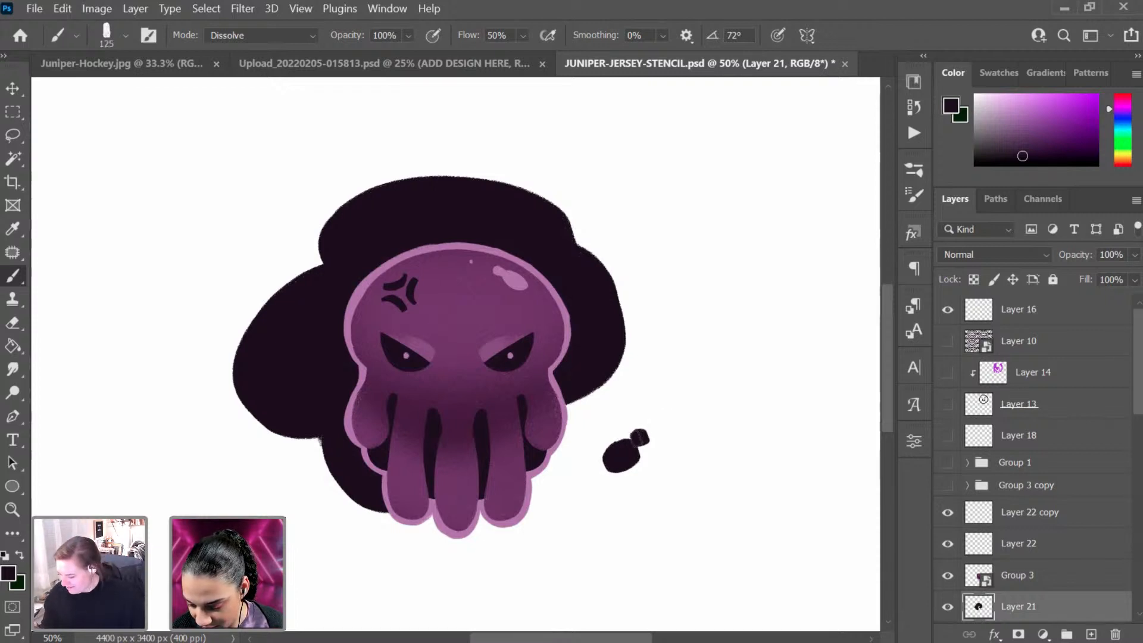
{"action": "left_click_drag", "start_coordinate": [283, 491], "coordinate": [288, 478]}
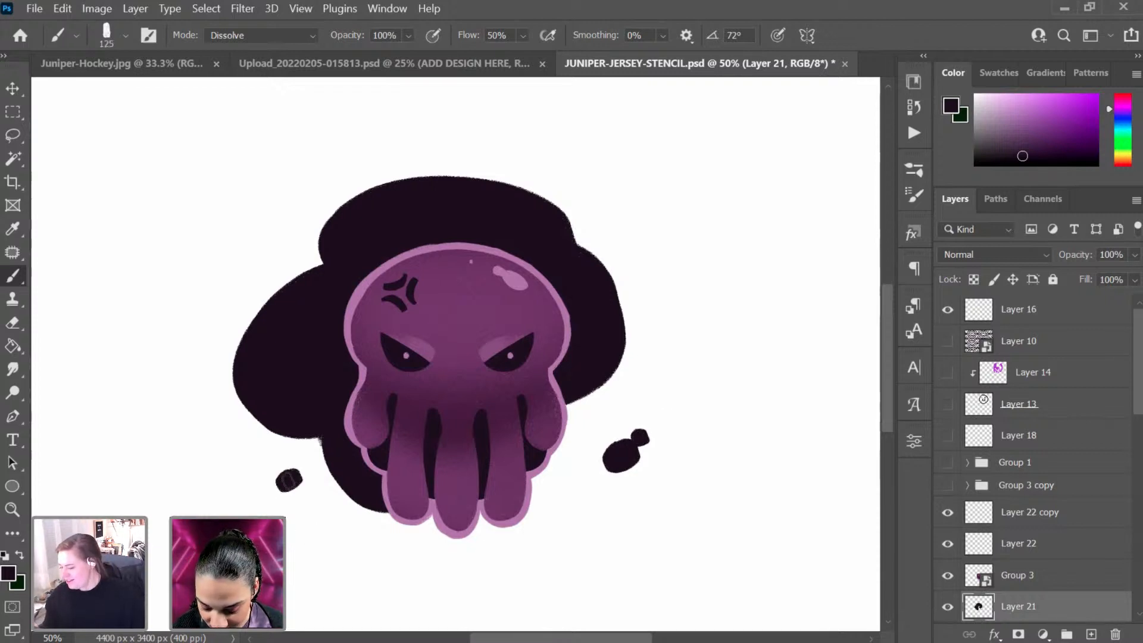
{"action": "left_click_drag", "start_coordinate": [612, 223], "coordinate": [618, 222]}
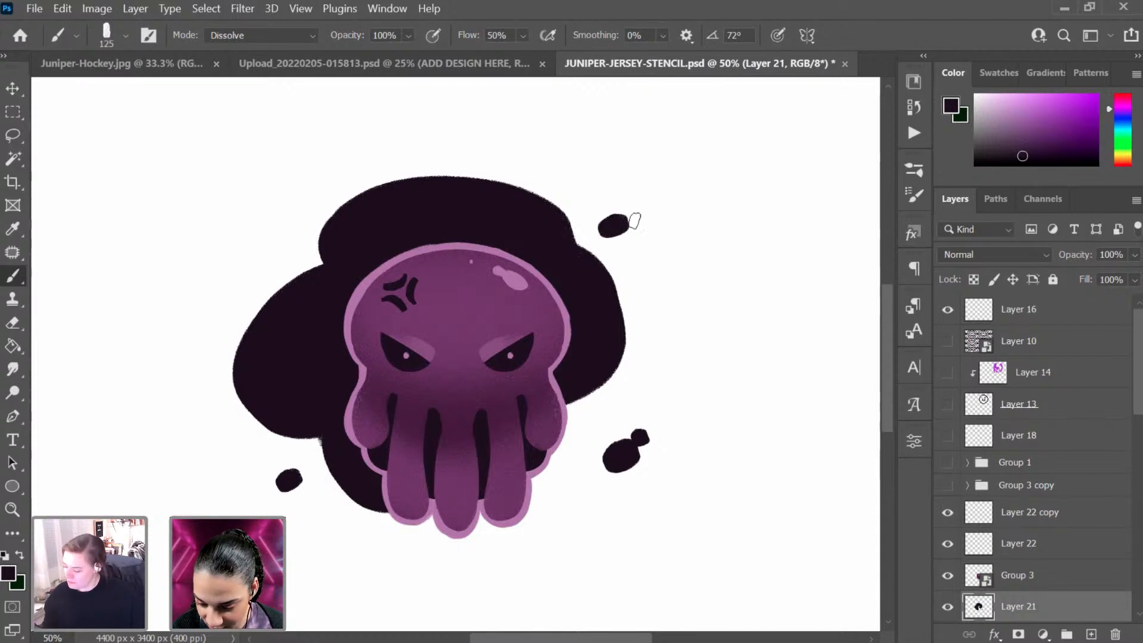
Step: Reduce the brush to 80 px and paint tiny ink drops at the cloud's upper left and beside the lower-left blot
{"action": "left_click", "coordinate": [296, 251]}
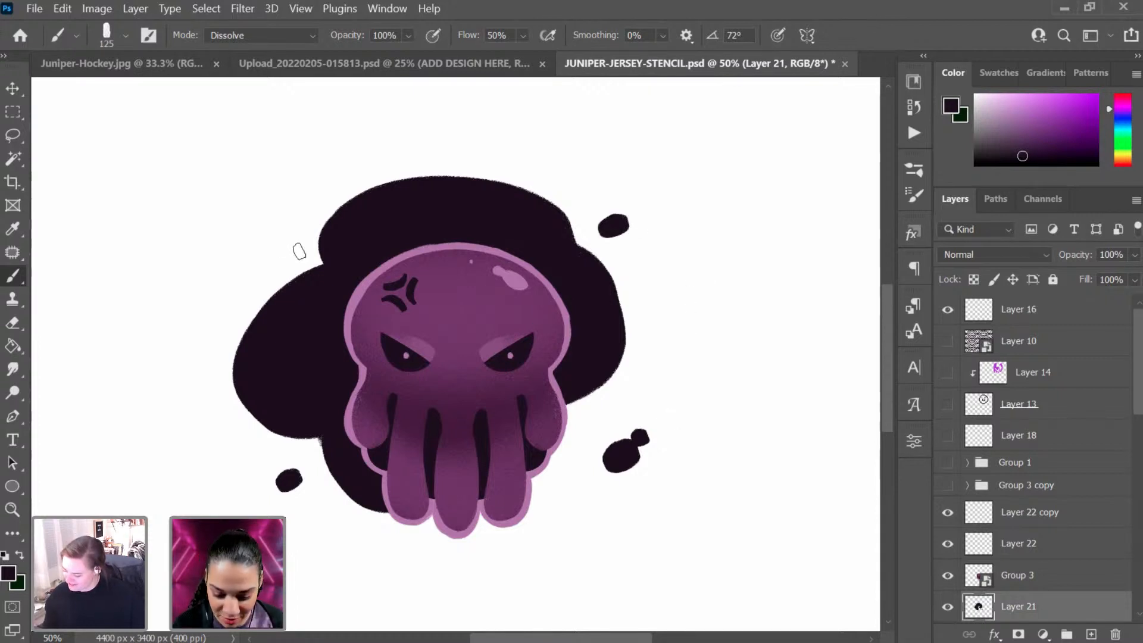
{"action": "key", "text": "bracketleft"}
{"action": "key", "text": "bracketleft"}
{"action": "key", "text": "bracketleft"}
{"action": "left_click_drag", "start_coordinate": [296, 252], "coordinate": [301, 251]}
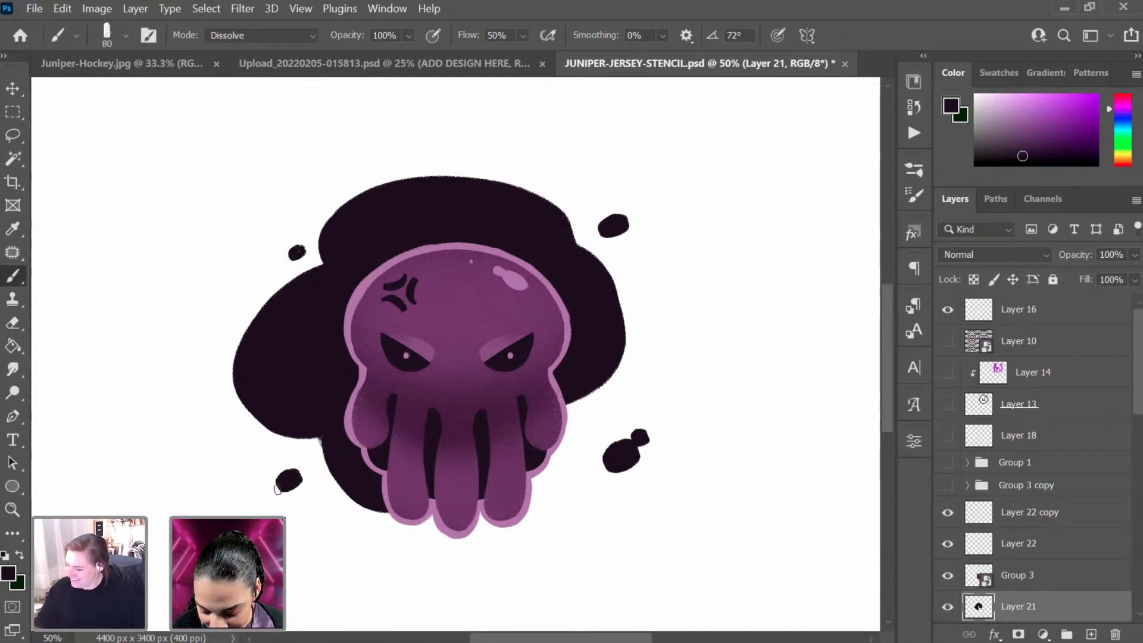
{"action": "left_click", "coordinate": [312, 494]}
{"action": "left_click_drag", "start_coordinate": [313, 493], "coordinate": [315, 495]}
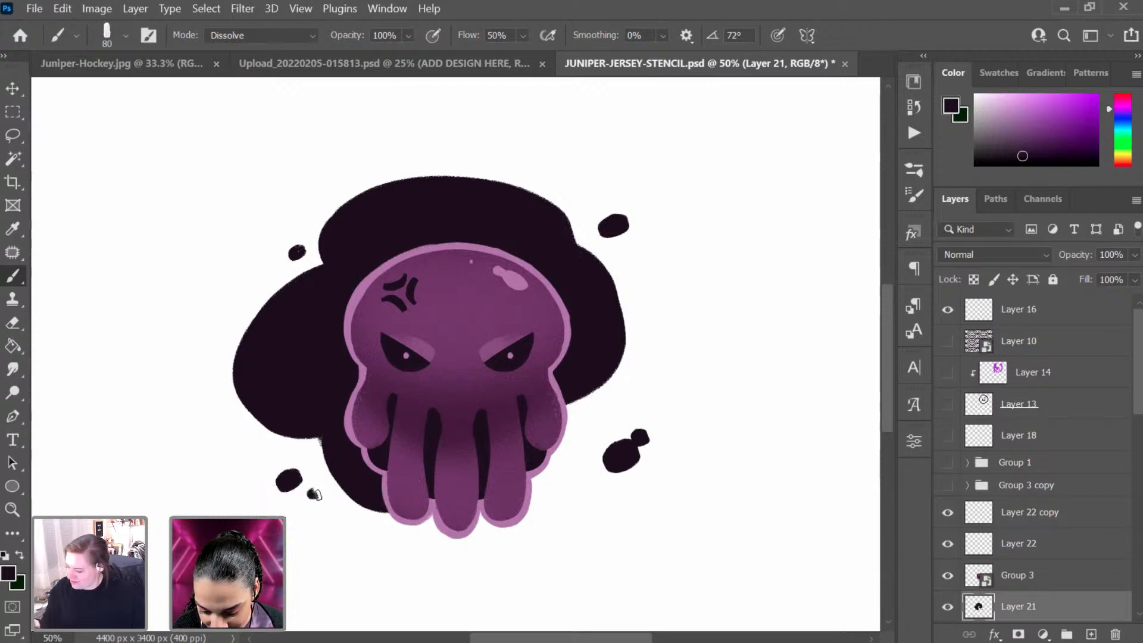
Step: Paint a rounded ink bump on the cloud's right edge and another beside the emblem's right outer tentacle
{"action": "left_click_drag", "start_coordinate": [632, 312], "coordinate": [631, 315]}
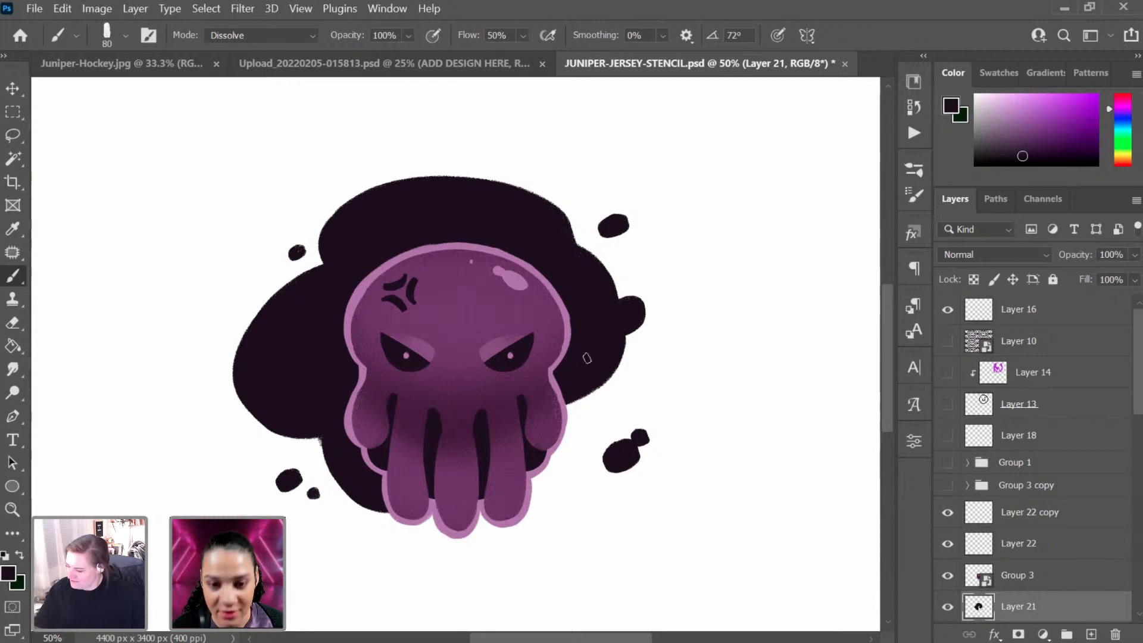
{"action": "left_click_drag", "start_coordinate": [678, 374], "coordinate": [713, 315]}
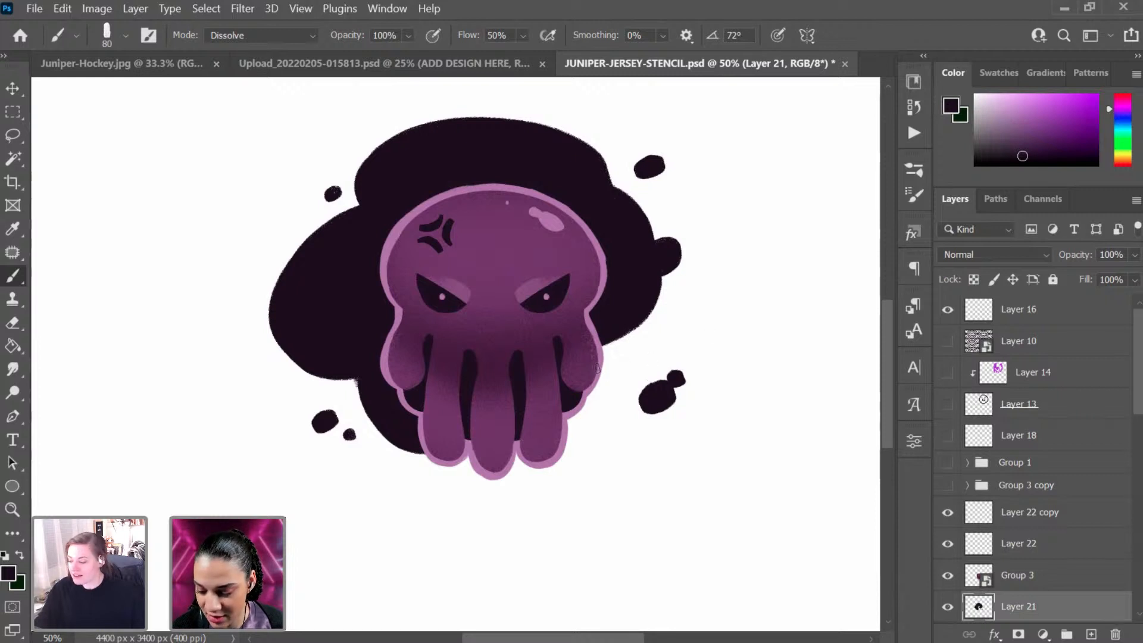
{"action": "mouse_move", "coordinate": [598, 366]}
{"action": "left_mouse_down"}
{"action": "mouse_move", "coordinate": [615, 386]}
{"action": "mouse_move", "coordinate": [591, 392]}
{"action": "mouse_move", "coordinate": [610, 369]}
{"action": "mouse_move", "coordinate": [597, 379]}
{"action": "left_mouse_up"}
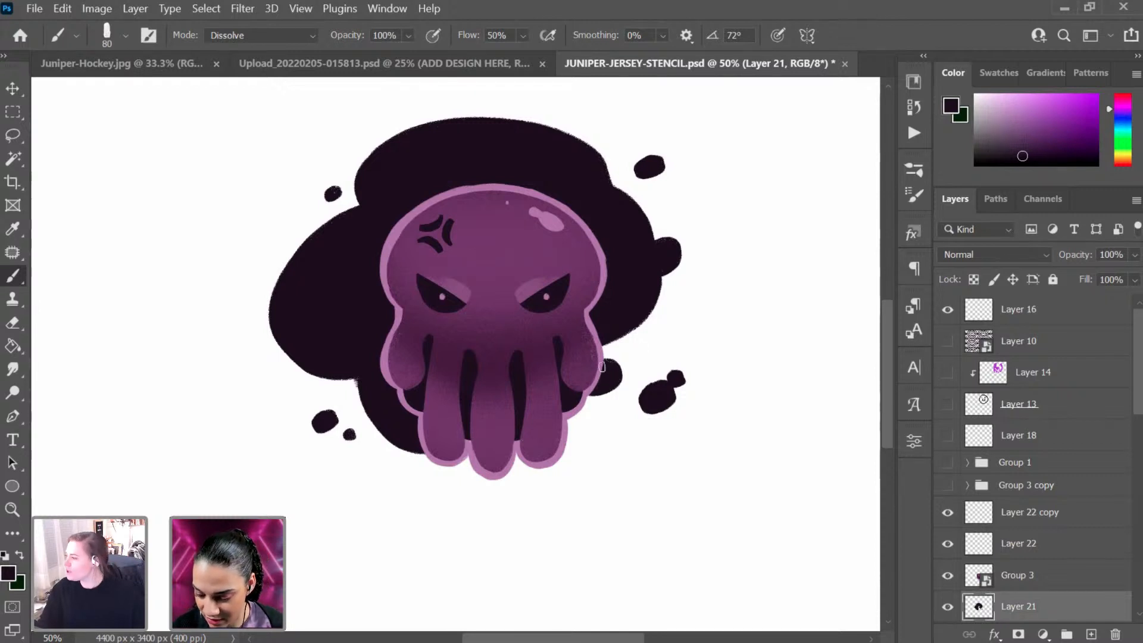
Step: Extend and fill the dark ink bump beside the emblem's right outer tentacle down toward the neighbouring tentacle
{"action": "left_click_drag", "start_coordinate": [601, 367], "coordinate": [550, 411]}
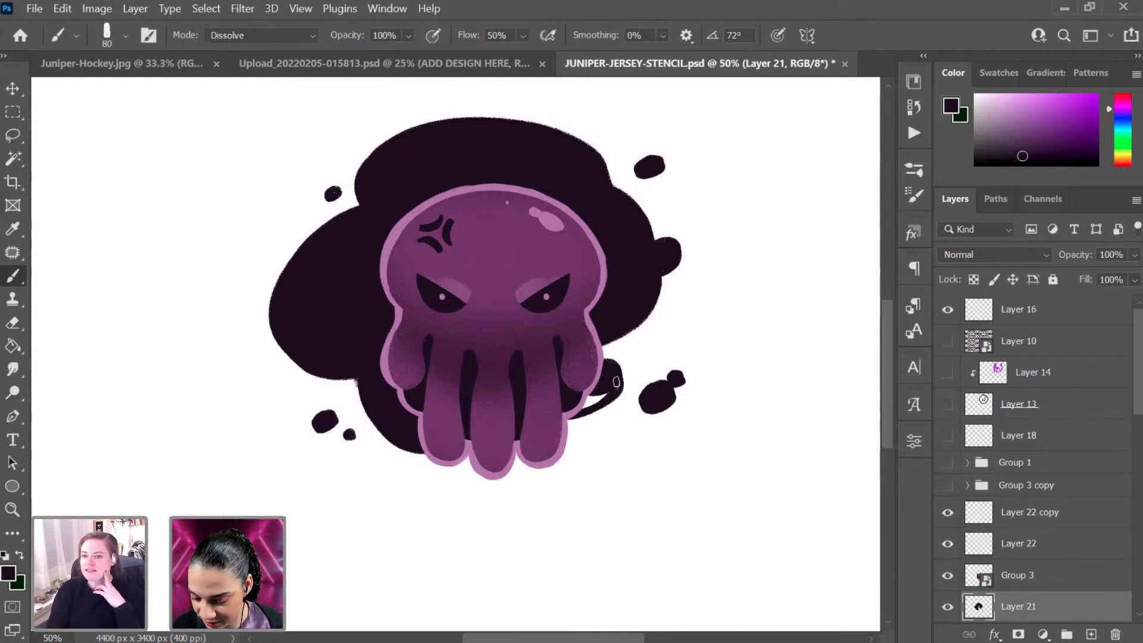
{"action": "left_click_drag", "start_coordinate": [616, 381], "coordinate": [573, 412]}
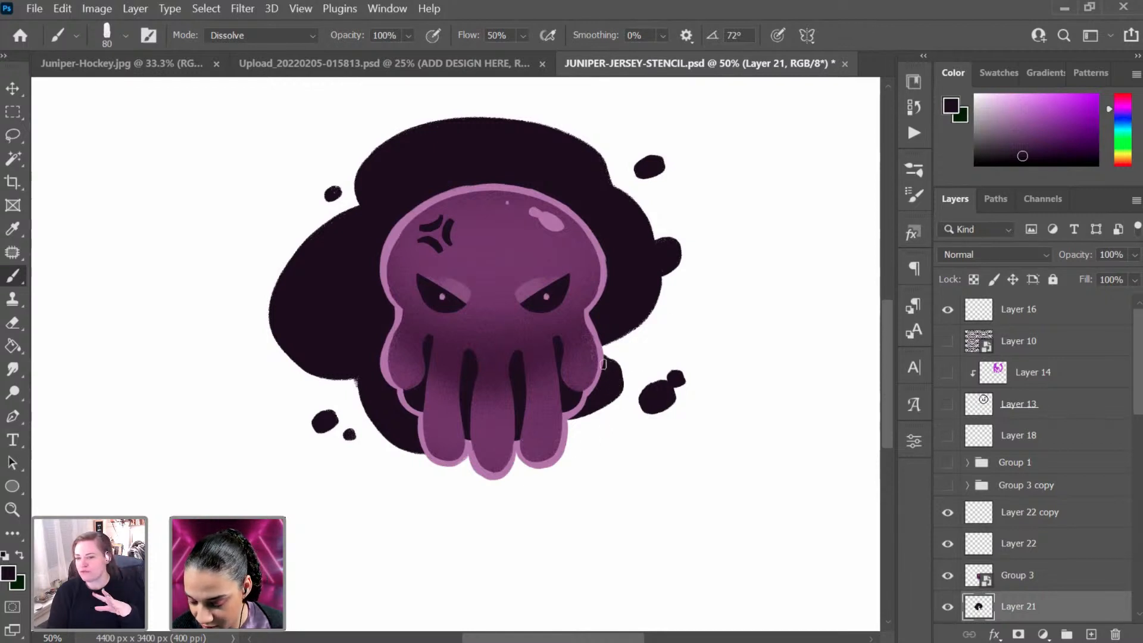
{"action": "mouse_move", "coordinate": [596, 358]}
{"action": "left_mouse_down"}
{"action": "mouse_move", "coordinate": [587, 395]}
{"action": "mouse_move", "coordinate": [631, 389]}
{"action": "mouse_move", "coordinate": [601, 361]}
{"action": "mouse_move", "coordinate": [624, 381]}
{"action": "mouse_move", "coordinate": [620, 370]}
{"action": "mouse_move", "coordinate": [572, 403]}
{"action": "mouse_move", "coordinate": [623, 371]}
{"action": "mouse_move", "coordinate": [600, 402]}
{"action": "left_mouse_up"}
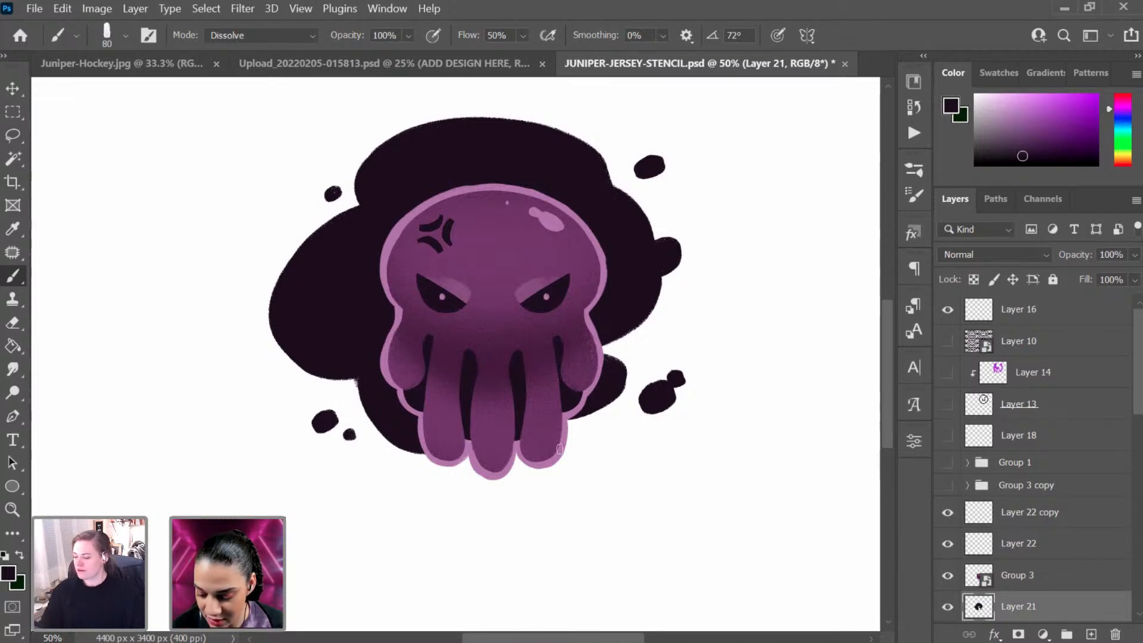
{"action": "left_click_drag", "start_coordinate": [360, 377], "coordinate": [473, 470]}
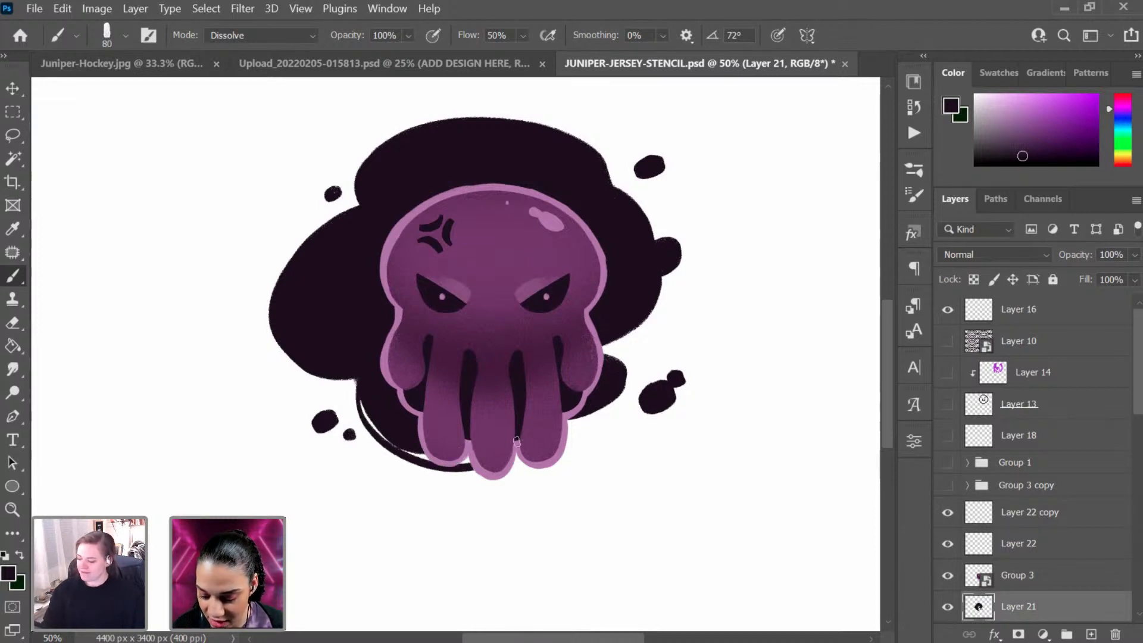
{"action": "key", "text": "ctrl+z"}
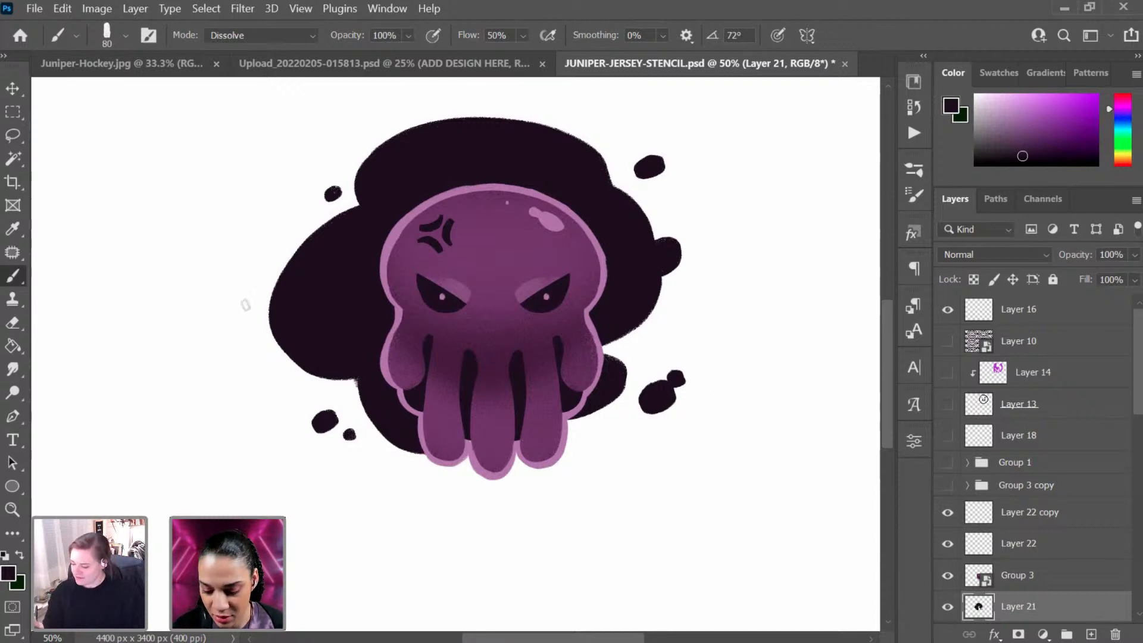
Step: Paint a rounded ink bump on the cloud's upper-left edge and another on its top edge, right of centre
{"action": "mouse_move", "coordinate": [311, 245]}
{"action": "left_mouse_down"}
{"action": "mouse_move", "coordinate": [322, 252]}
{"action": "mouse_move", "coordinate": [273, 268]}
{"action": "left_mouse_up"}
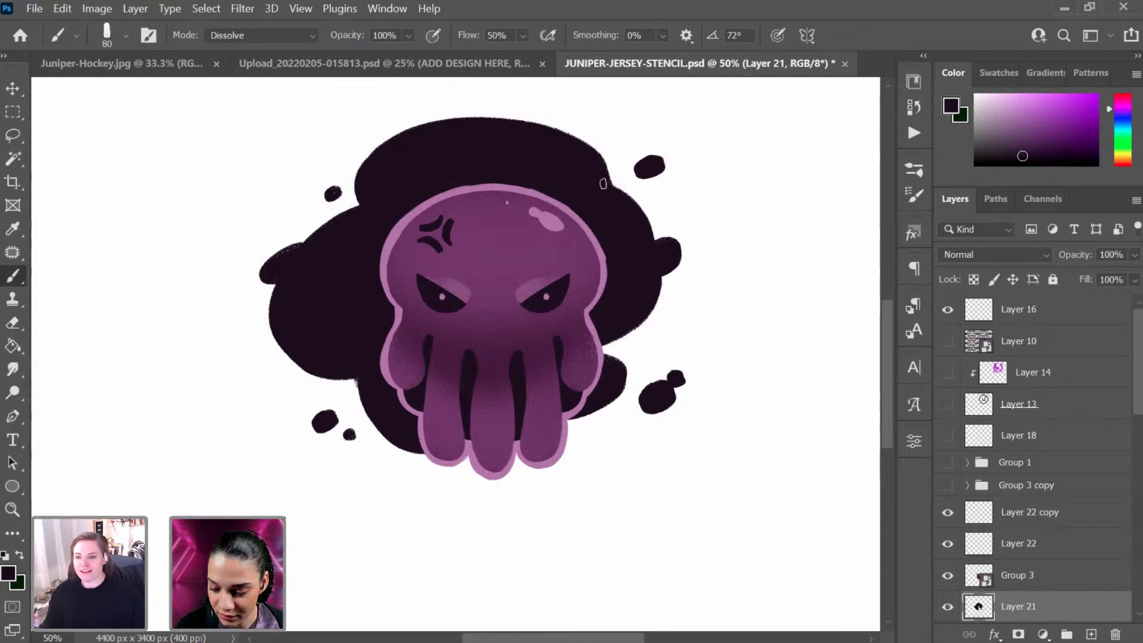
{"action": "mouse_move", "coordinate": [604, 182]}
{"action": "left_mouse_down"}
{"action": "mouse_move", "coordinate": [583, 125]}
{"action": "mouse_move", "coordinate": [415, 160]}
{"action": "left_mouse_up"}
{"action": "key", "text": "ctrl+z"}
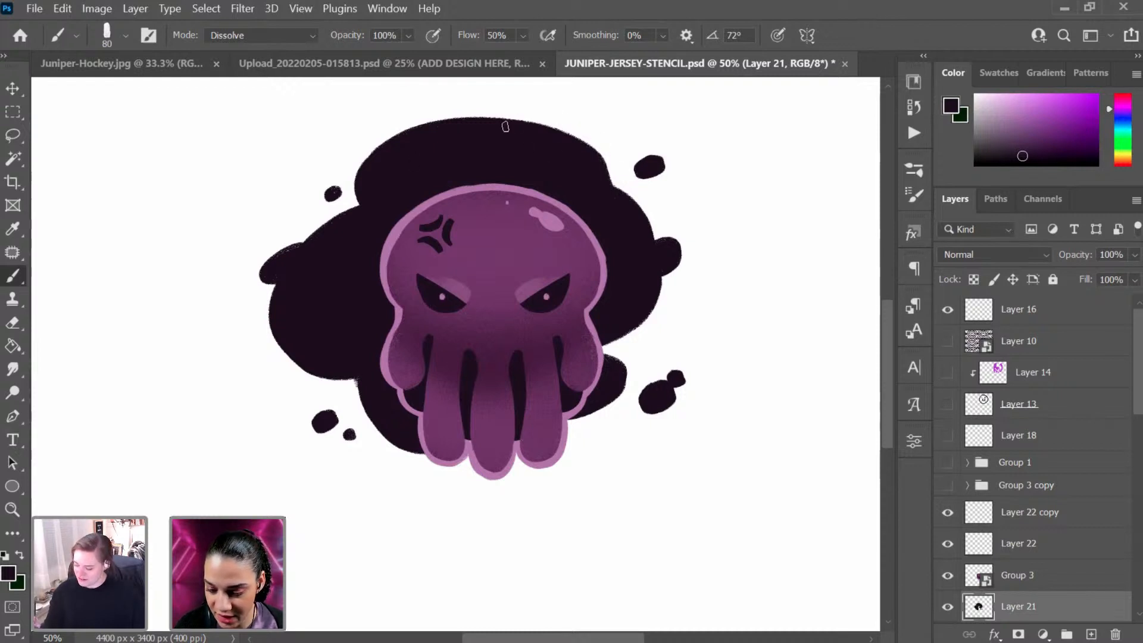
{"action": "left_click_drag", "start_coordinate": [505, 124], "coordinate": [506, 134]}
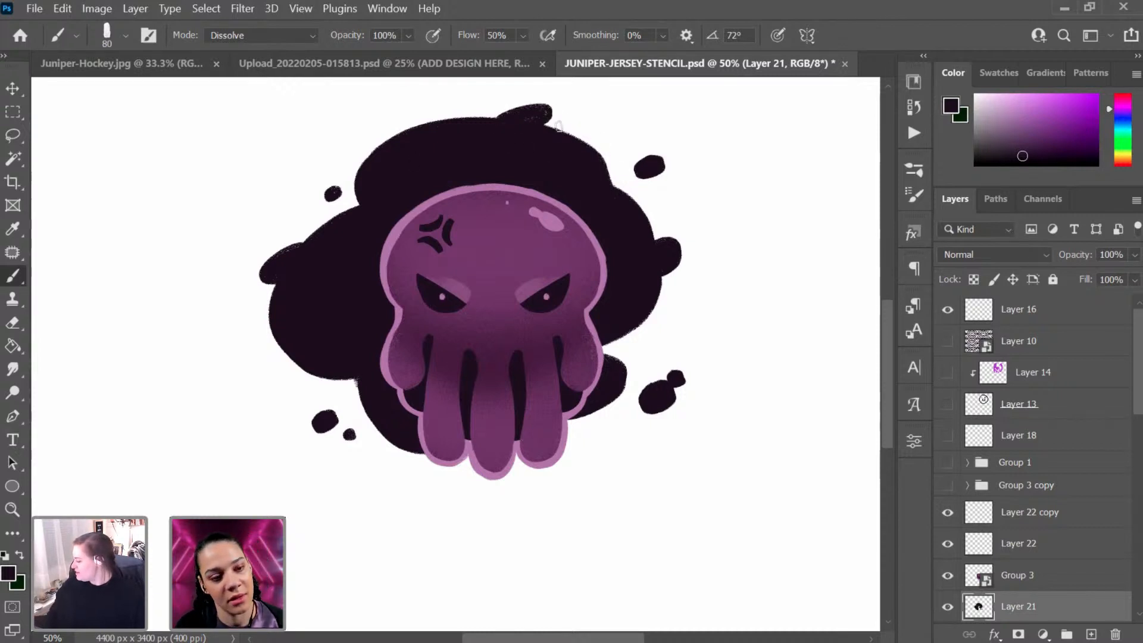
{"action": "key", "text": "ctrl+z"}
{"action": "mouse_move", "coordinate": [506, 121]}
{"action": "left_mouse_down"}
{"action": "mouse_move", "coordinate": [506, 138]}
{"action": "mouse_move", "coordinate": [524, 118]}
{"action": "mouse_move", "coordinate": [557, 116]}
{"action": "mouse_move", "coordinate": [520, 119]}
{"action": "left_mouse_up"}
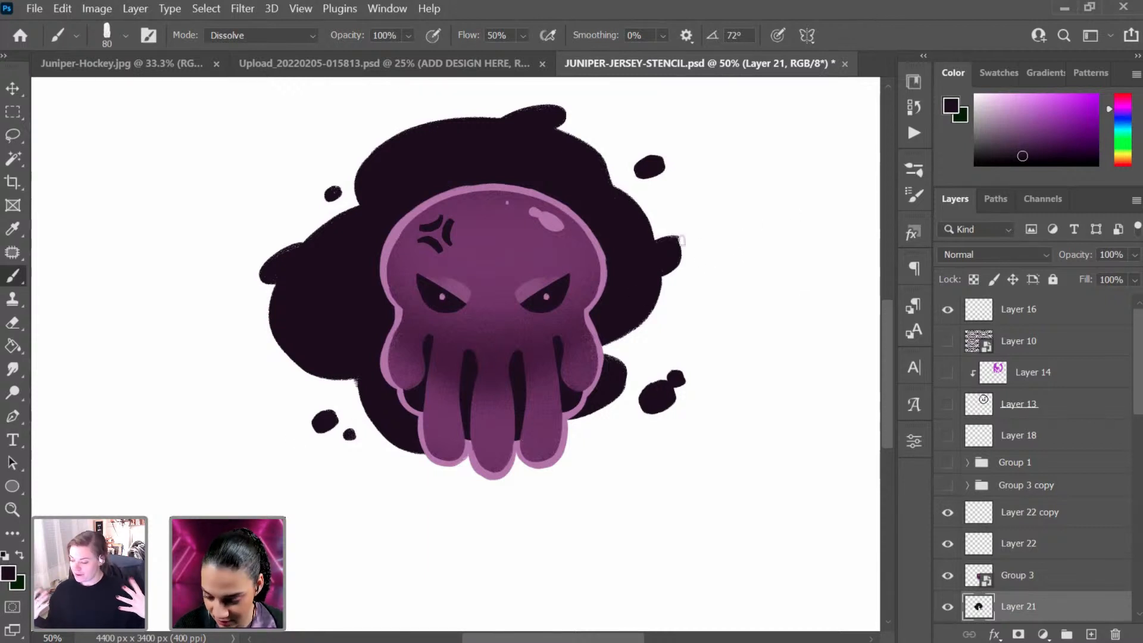
Step: Round out the lobes on both sides of the dark ink blot behind the octopus on Layer 21
{"action": "mouse_move", "coordinate": [660, 243]}
{"action": "left_mouse_down"}
{"action": "mouse_move", "coordinate": [640, 272]}
{"action": "mouse_move", "coordinate": [683, 253]}
{"action": "mouse_move", "coordinate": [658, 272]}
{"action": "mouse_move", "coordinate": [659, 243]}
{"action": "mouse_move", "coordinate": [650, 273]}
{"action": "left_mouse_up"}
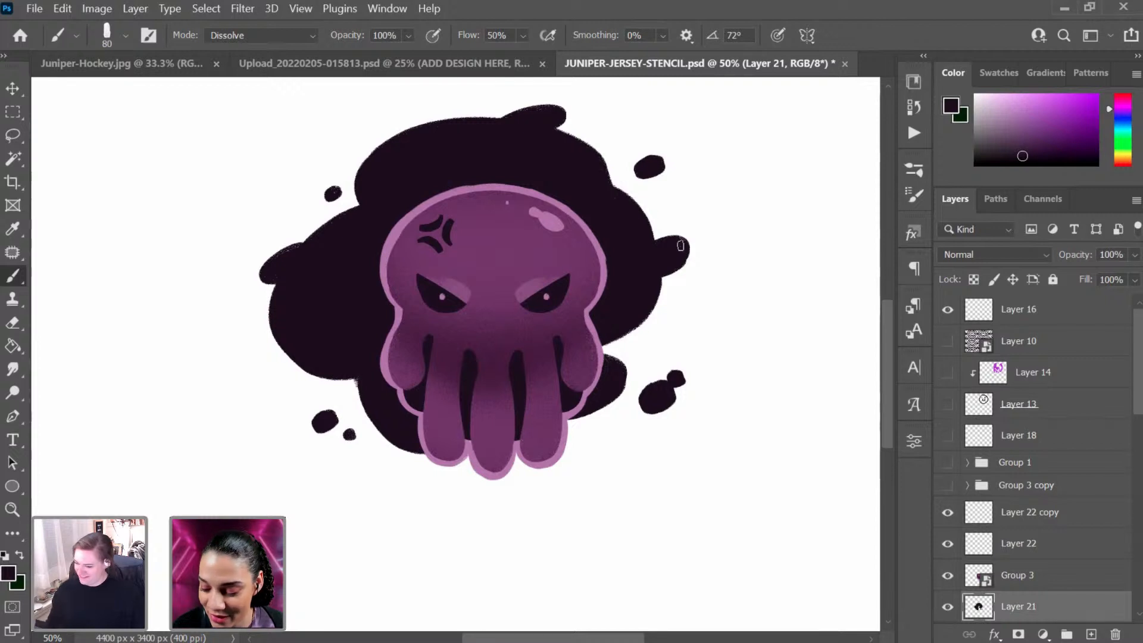
{"action": "left_click_drag", "start_coordinate": [684, 261], "coordinate": [668, 275]}
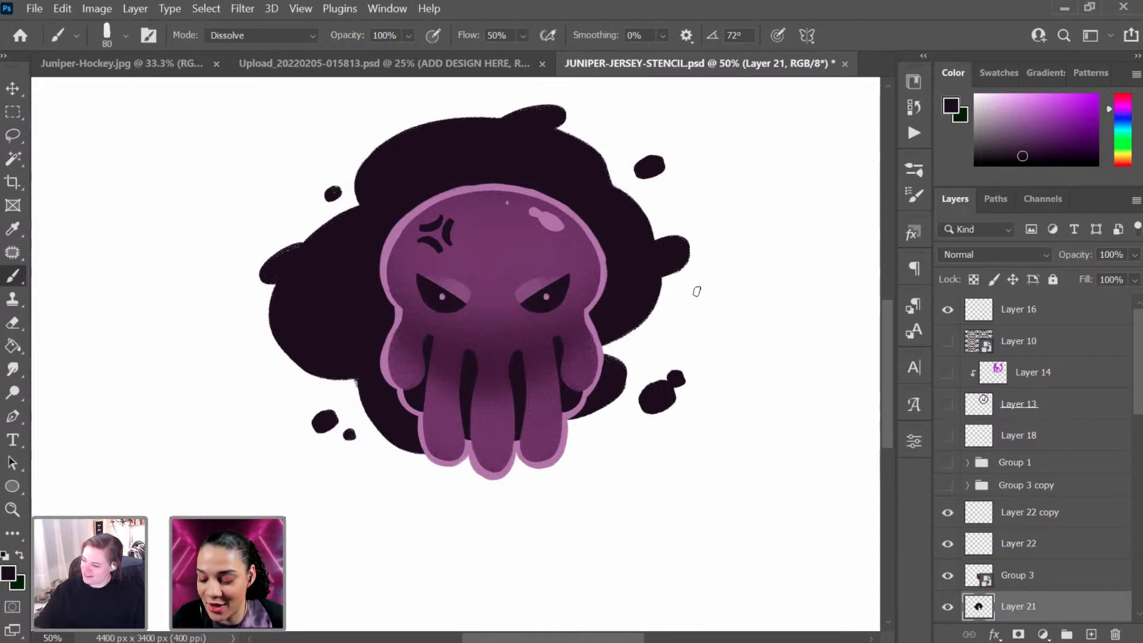
{"action": "left_click_drag", "start_coordinate": [297, 253], "coordinate": [261, 273]}
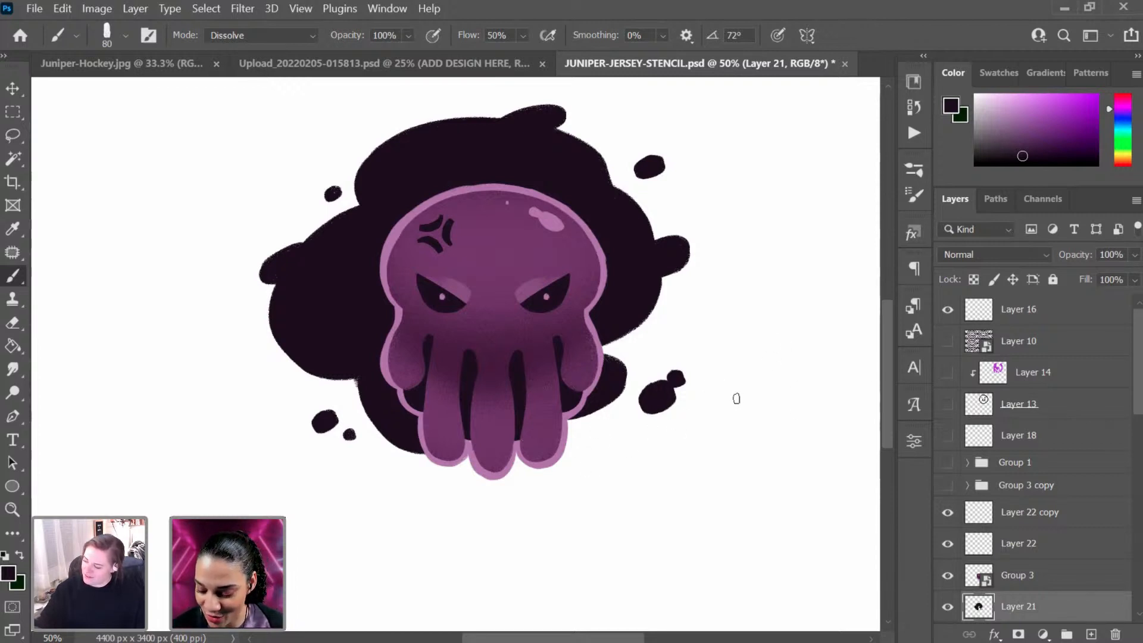
Step: Paint small ink droplets around the blot: below its lower right lobe, under the upper right droplet and above its top edge
{"action": "left_click", "coordinate": [596, 445]}
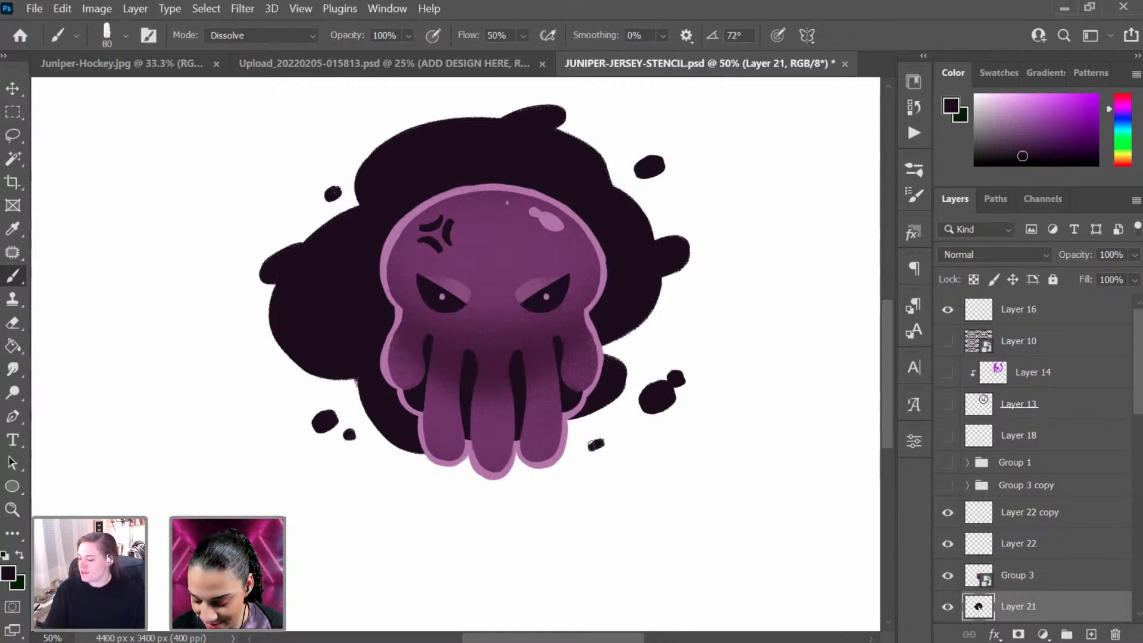
{"action": "left_click", "coordinate": [661, 192]}
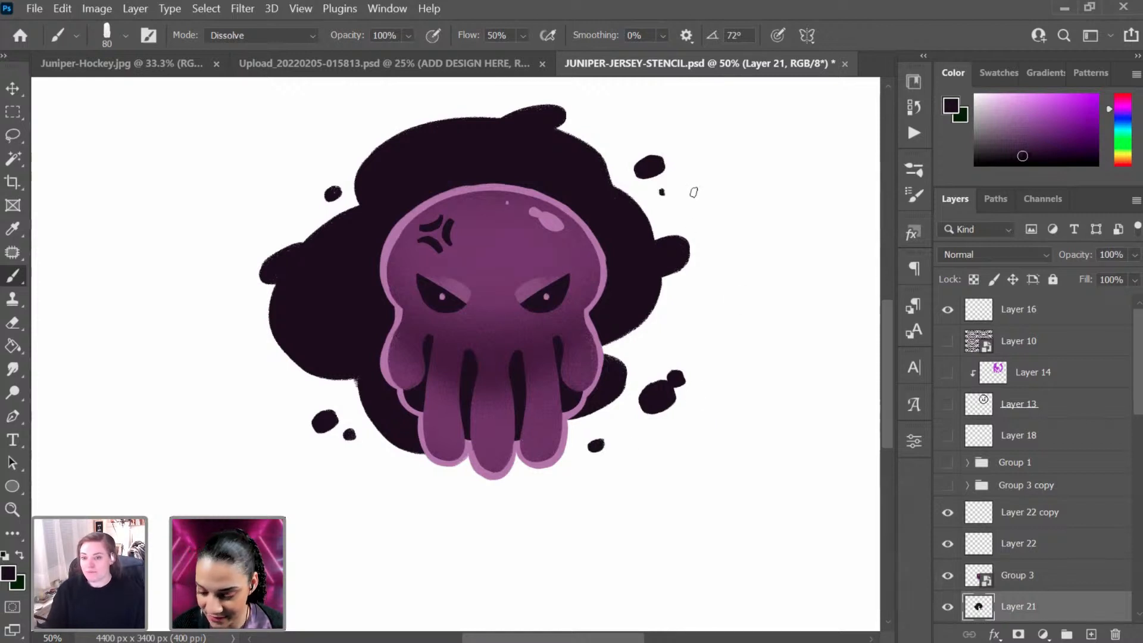
{"action": "left_click", "coordinate": [663, 191]}
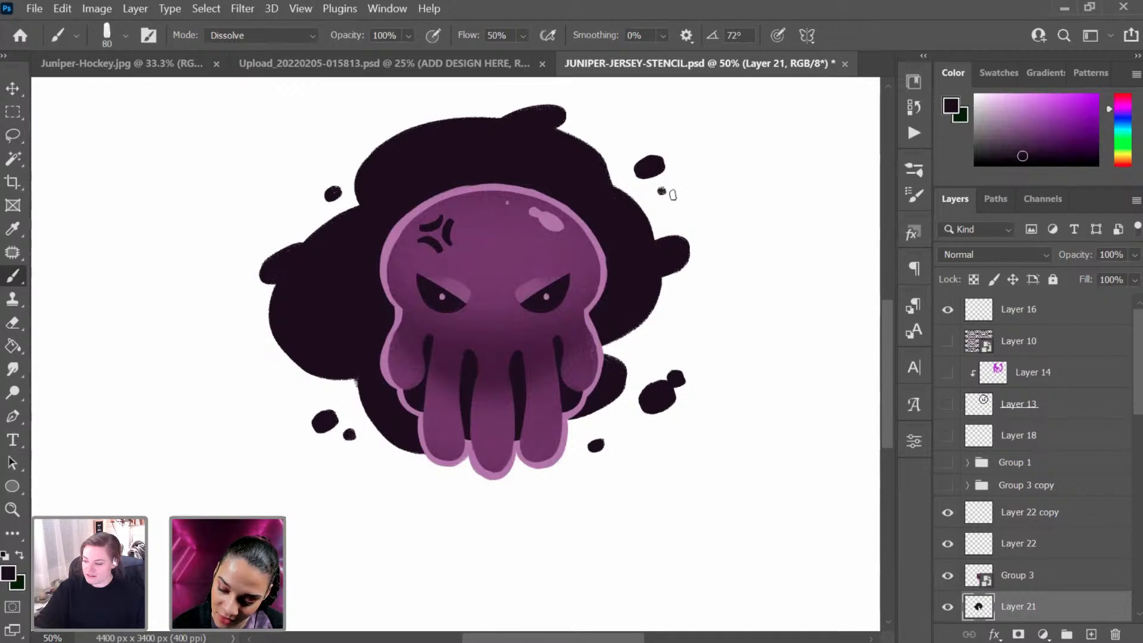
{"action": "key", "text": "bracketleft"}
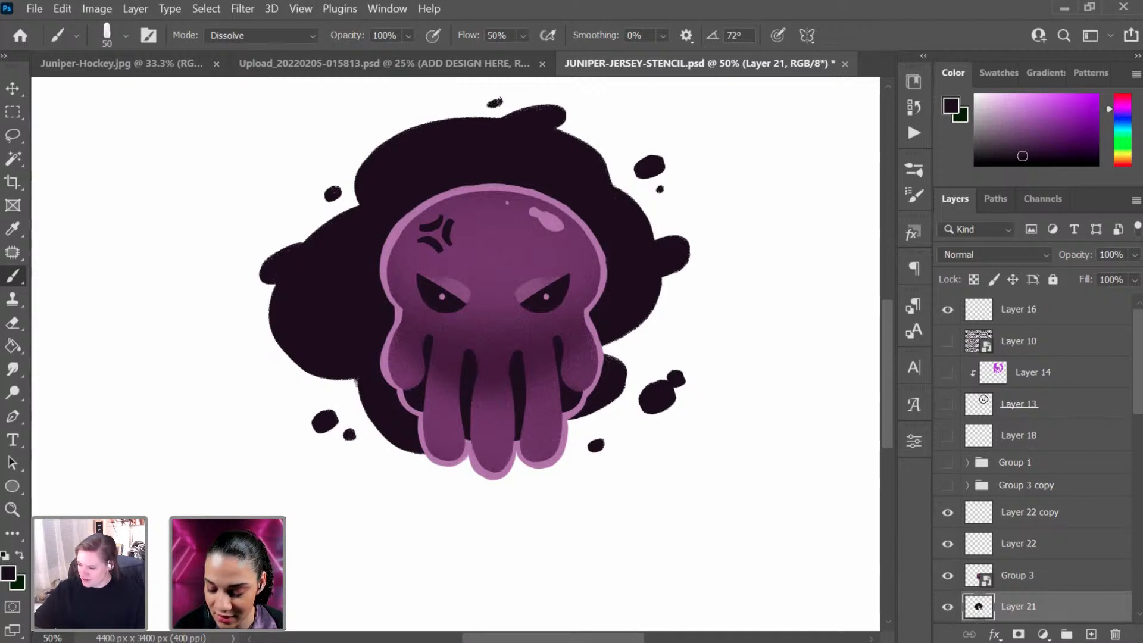
{"action": "left_click_drag", "start_coordinate": [493, 104], "coordinate": [487, 105]}
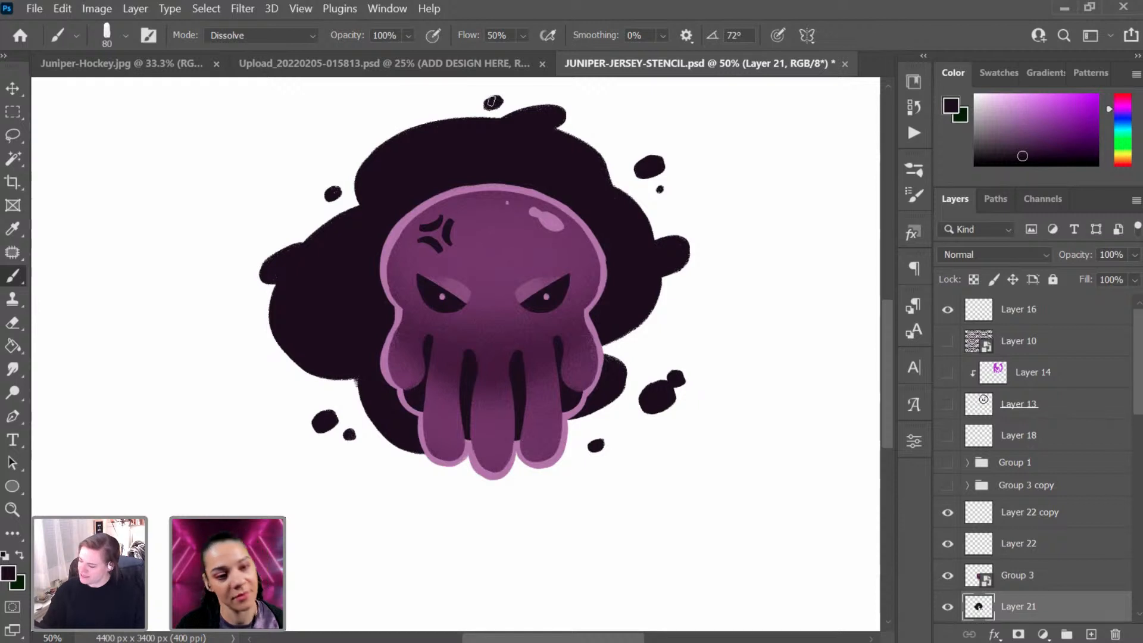
Step: Transform the ink blot on Layer 21, moving its reference position to X 2208.5 px and Y 1746 px
{"action": "key", "text": "ctrl+0"}
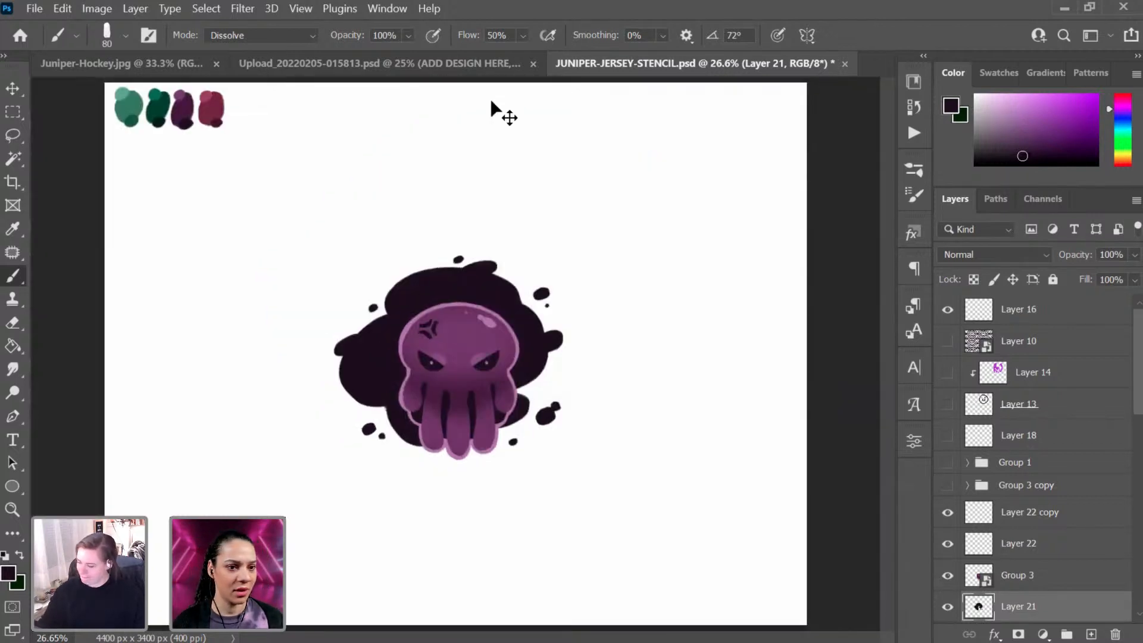
{"action": "key", "text": "ctrl+minus"}
{"action": "key", "text": "ctrl+plus"}
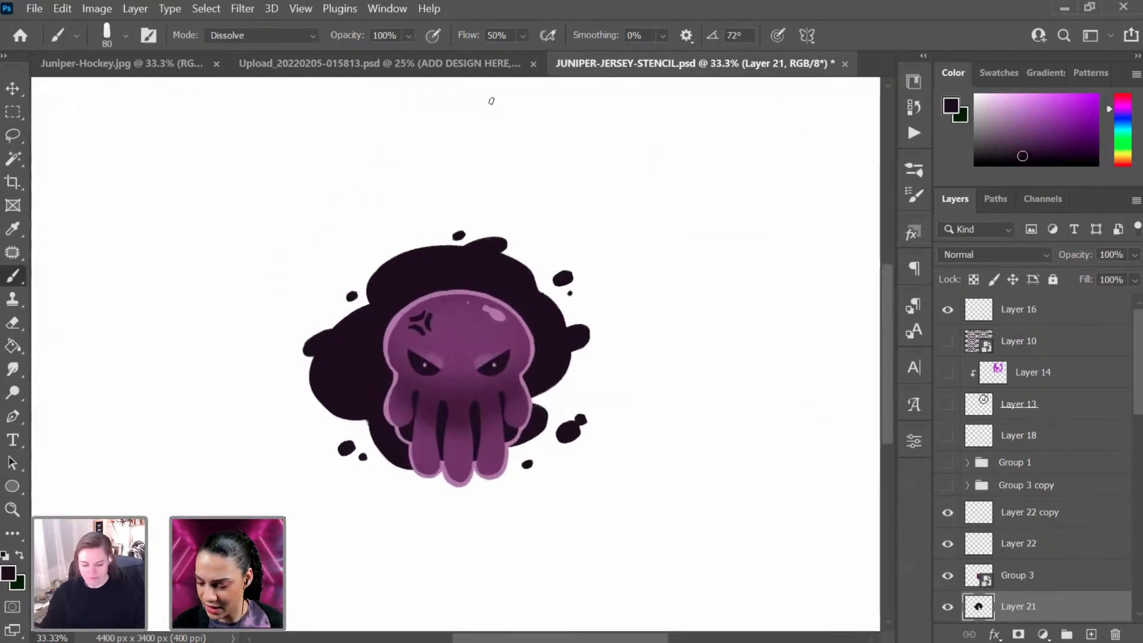
{"action": "key", "text": "ctrl+t"}
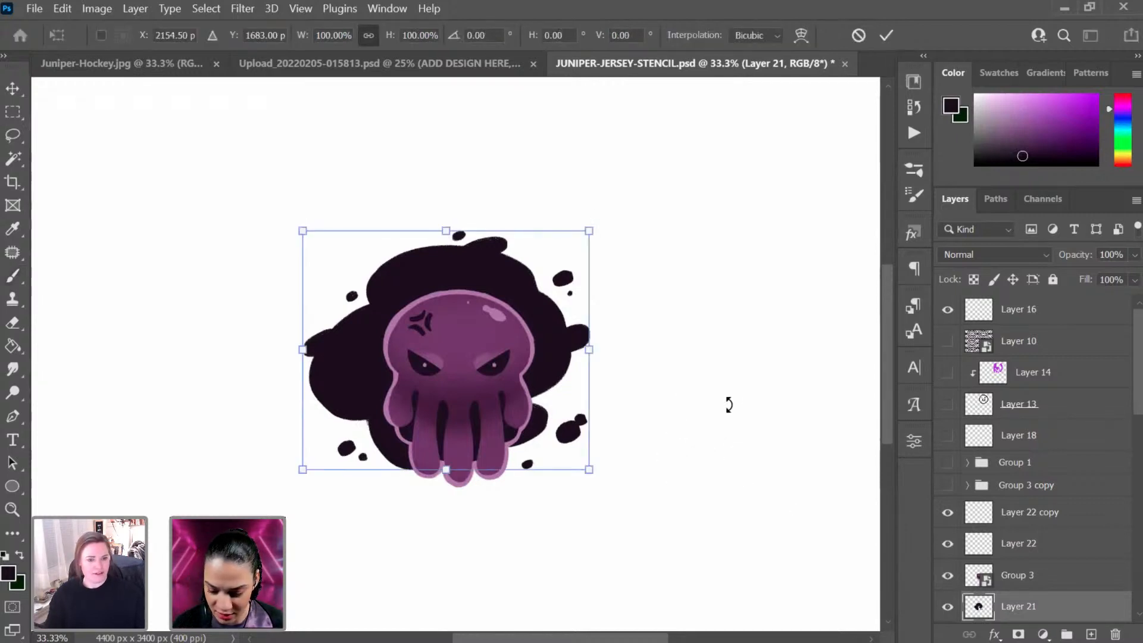
{"action": "key", "text": "shift+Right"}
{"action": "key", "text": "shift+Right"}
{"action": "key", "text": "shift+Right"}
{"action": "key", "text": "shift+Right"}
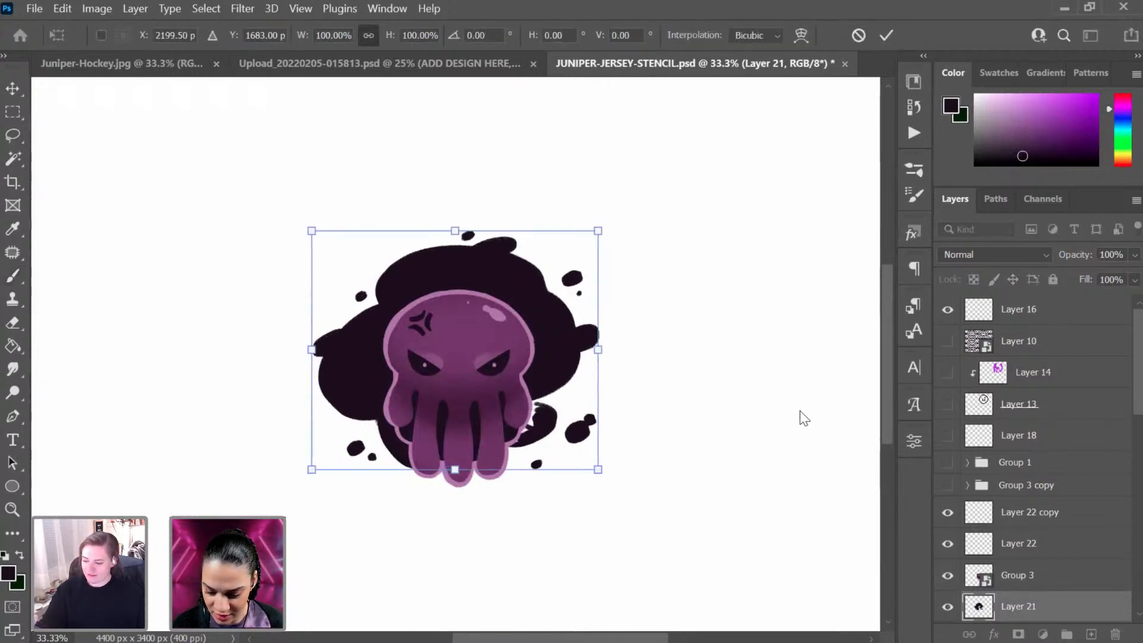
{"action": "key", "text": "Right"}
{"action": "key", "text": "Right"}
{"action": "key", "text": "Right"}
{"action": "key", "text": "Right"}
{"action": "key", "text": "Right"}
{"action": "key", "text": "Right"}
{"action": "key", "text": "Right"}
{"action": "key", "text": "Right"}
{"action": "key", "text": "Right"}
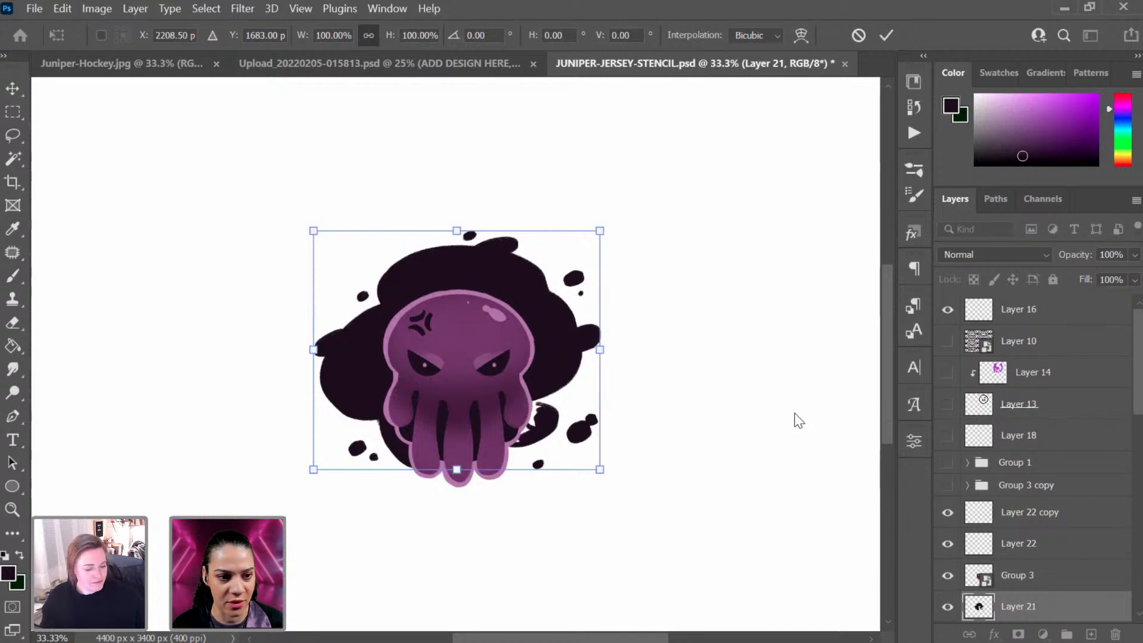
{"action": "key", "text": "shift+Down"}
{"action": "key", "text": "shift+Down"}
{"action": "key", "text": "shift+Down"}
{"action": "key", "text": "shift+Down"}
{"action": "key", "text": "shift+Down"}
{"action": "key", "text": "shift+Down"}
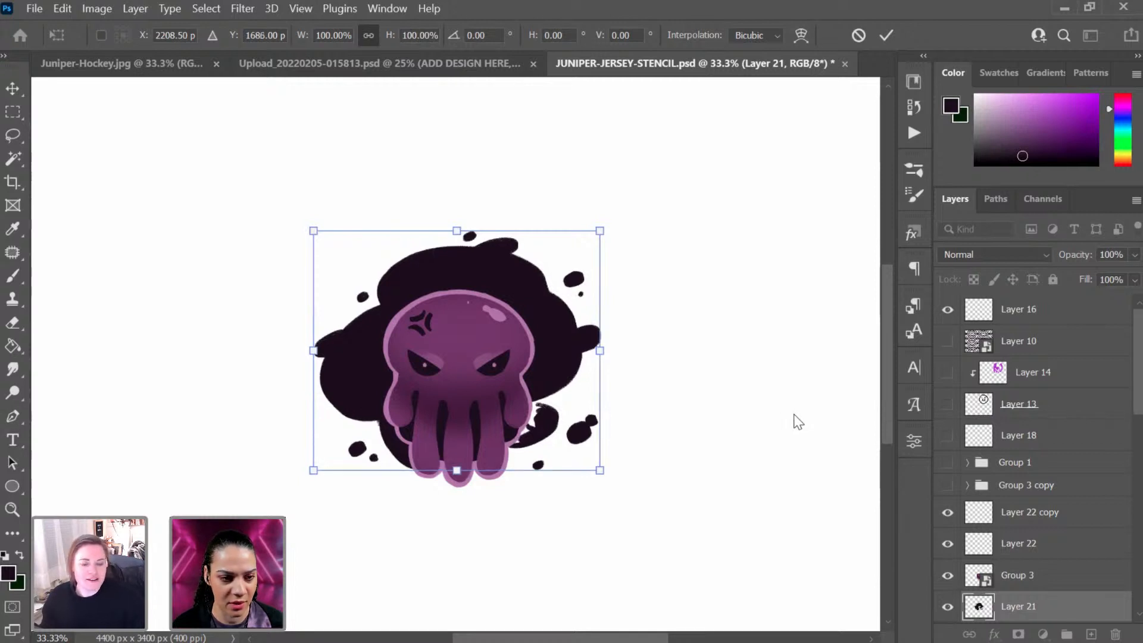
{"action": "key", "text": "Down"}
{"action": "key", "text": "Down"}
{"action": "key", "text": "Down"}
{"action": "key", "text": "Down"}
{"action": "key", "text": "Down"}
{"action": "key", "text": "Down"}
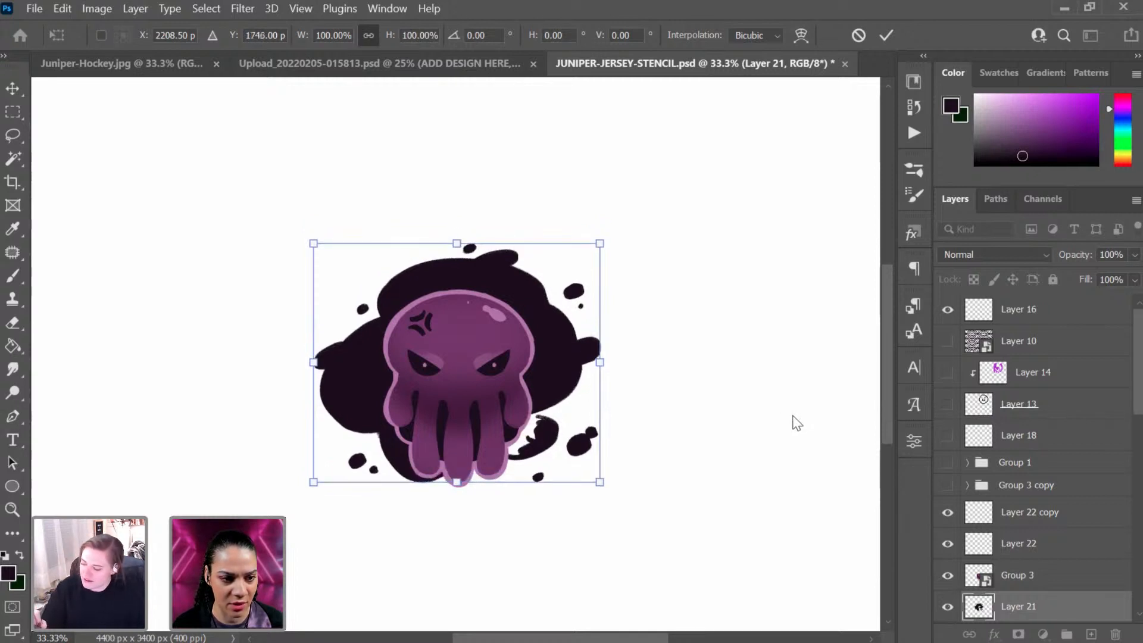
{"action": "key", "text": "Return"}
Step: Fill the gap between the octopus and the blot's lower right lobe, and trim the blot's lower left lobe with the Eraser
{"action": "key", "text": "b"}
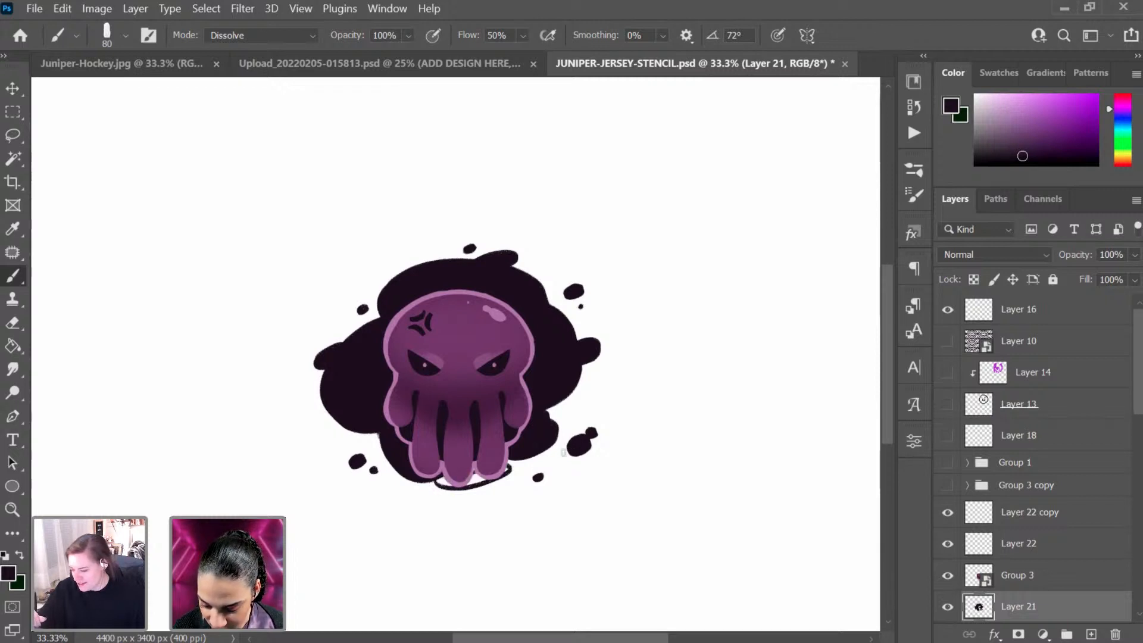
{"action": "key", "text": "ctrl+z"}
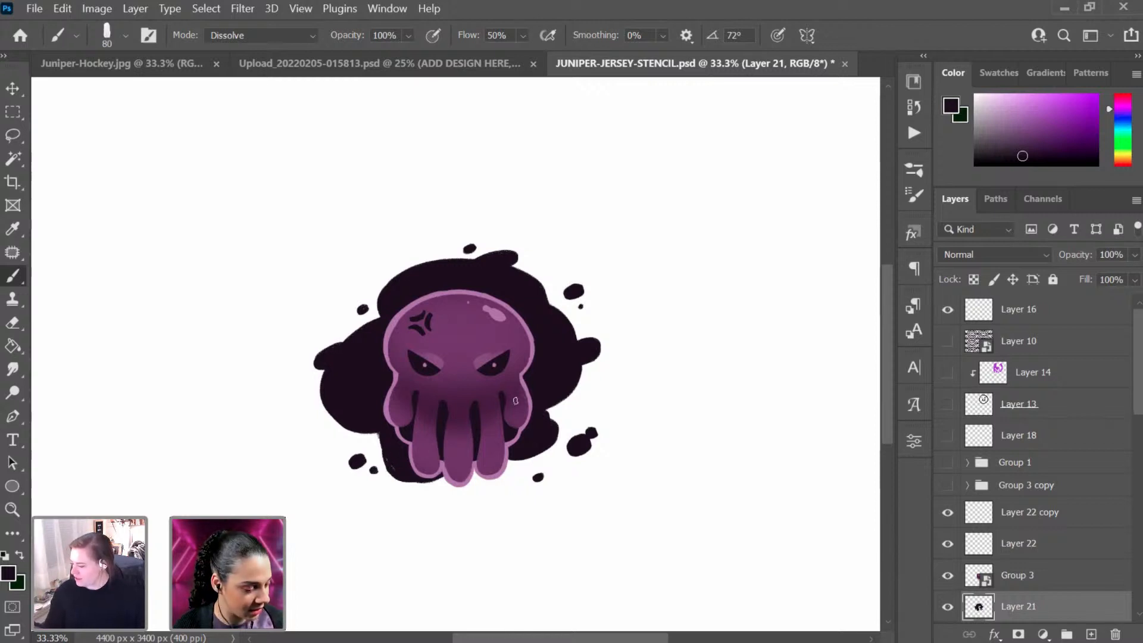
{"action": "key", "text": "e"}
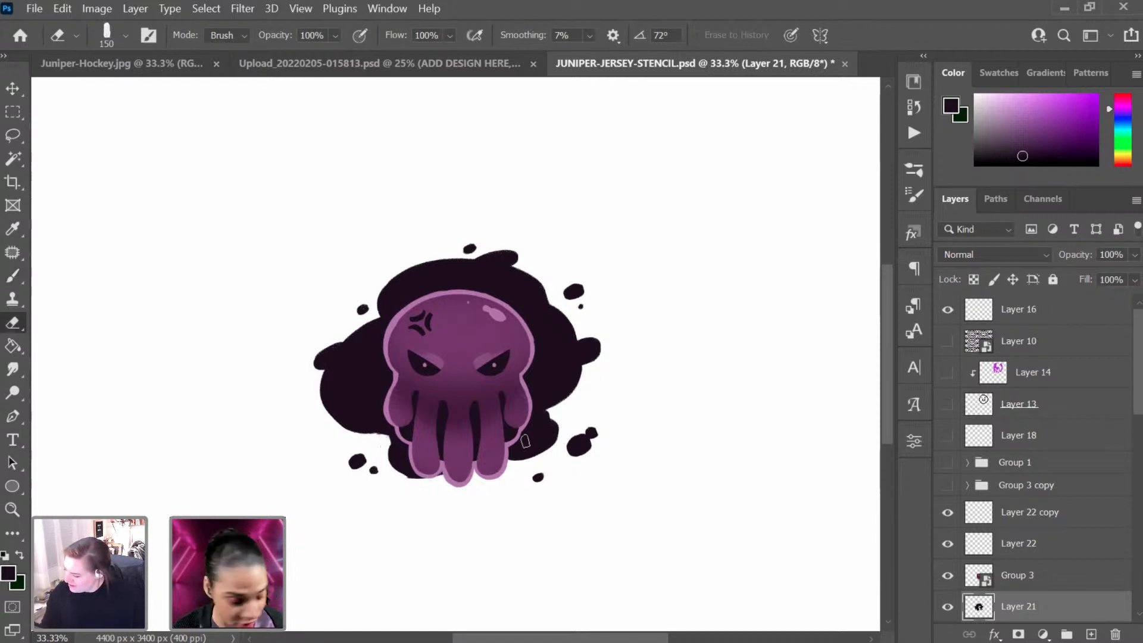
{"action": "key", "text": "b"}
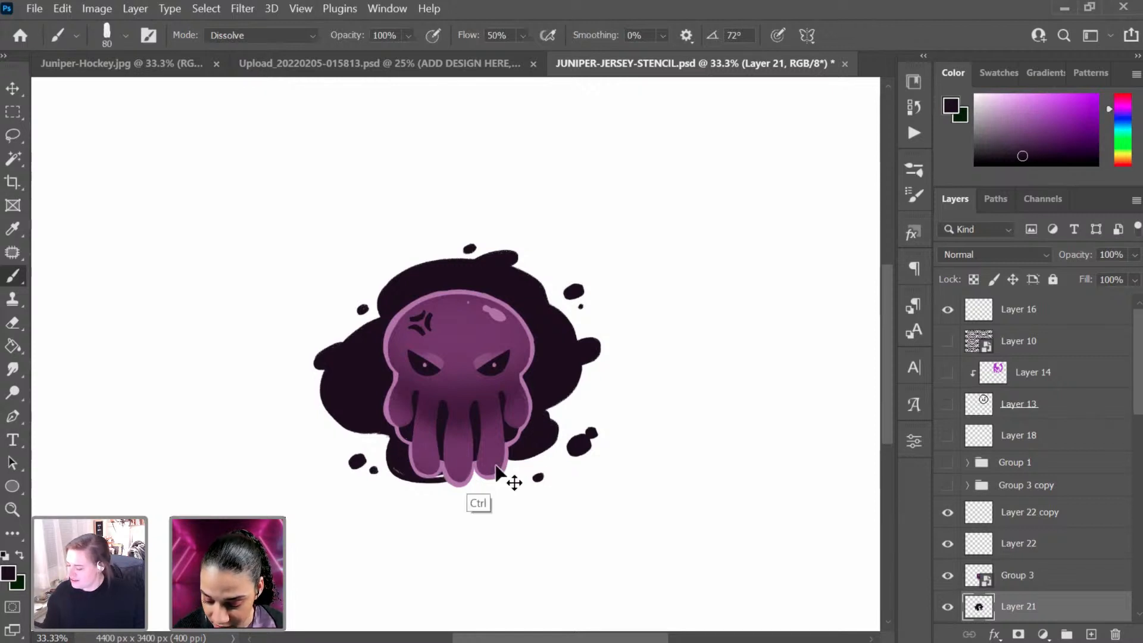
{"action": "key", "text": "ctrl+z"}
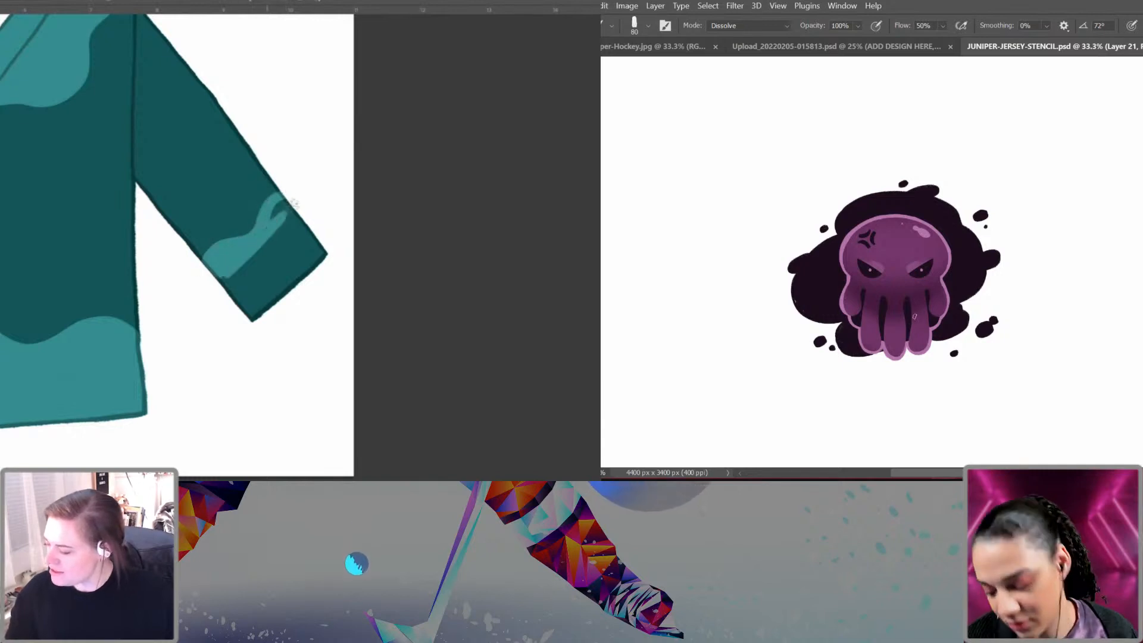
Step: Add small ink droplets below the middle tentacle and off the blot's upper left edge
{"action": "left_click_drag", "start_coordinate": [896, 368], "coordinate": [901, 367]}
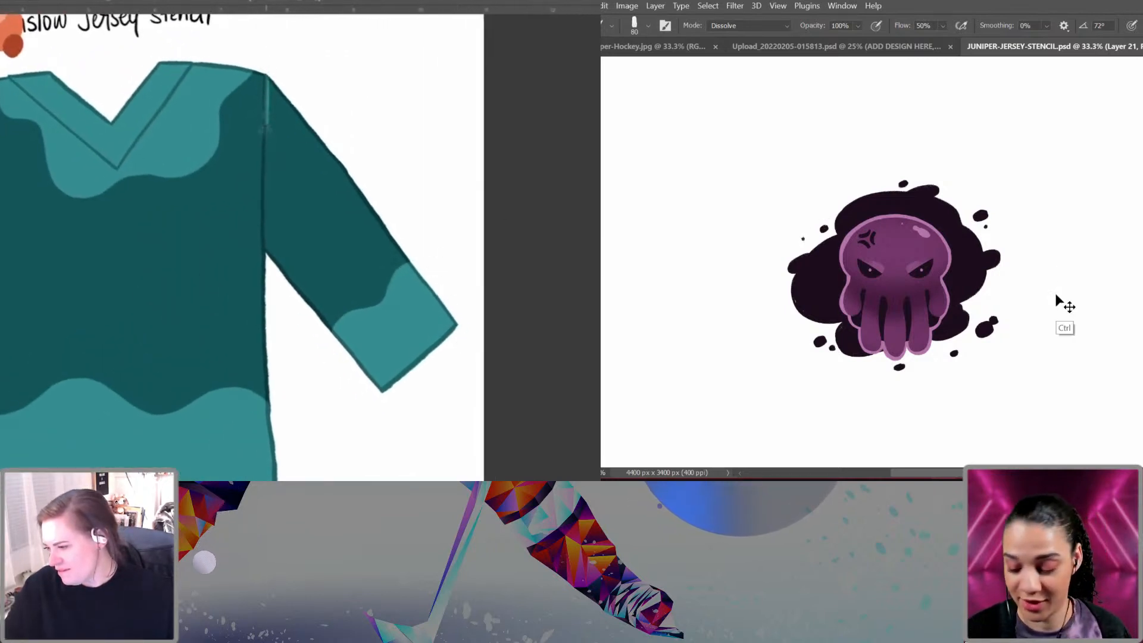
{"action": "key", "text": "ctrl+plus"}
{"action": "key", "text": "ctrl+plus"}
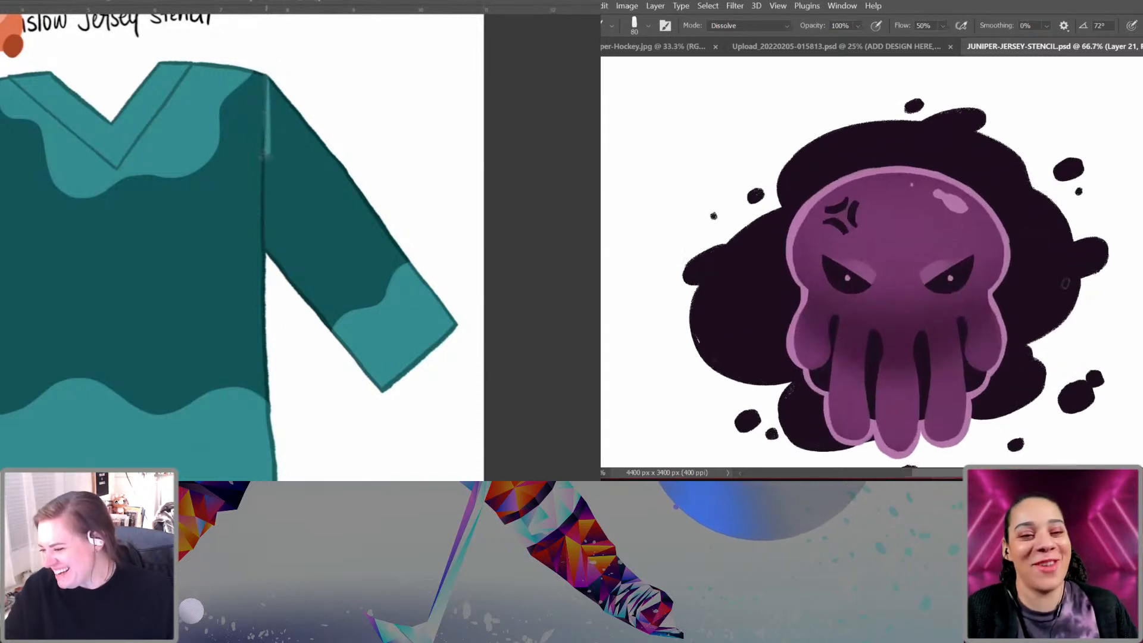
{"action": "key", "text": "ctrl+minus"}
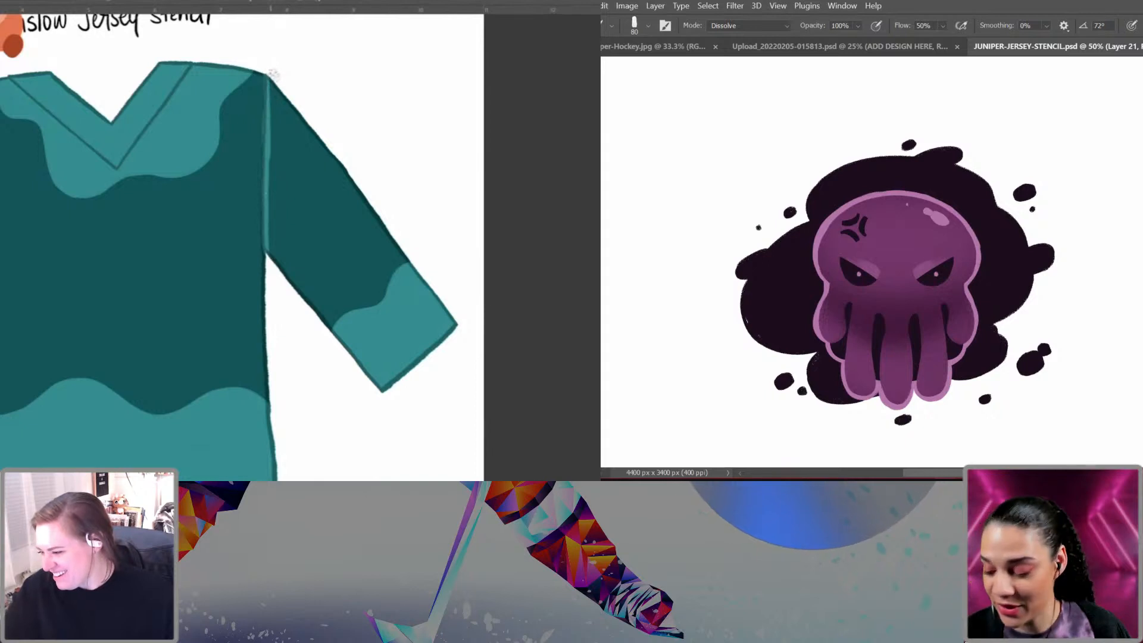
Step: Draw a wavy line down the jersey sleeve and fill the area between it and the shoulder seam in light teal
{"action": "mouse_move", "coordinate": [305, 124]}
{"action": "left_mouse_down"}
{"action": "mouse_move", "coordinate": [328, 270]}
{"action": "mouse_move", "coordinate": [322, 317]}
{"action": "left_mouse_up"}
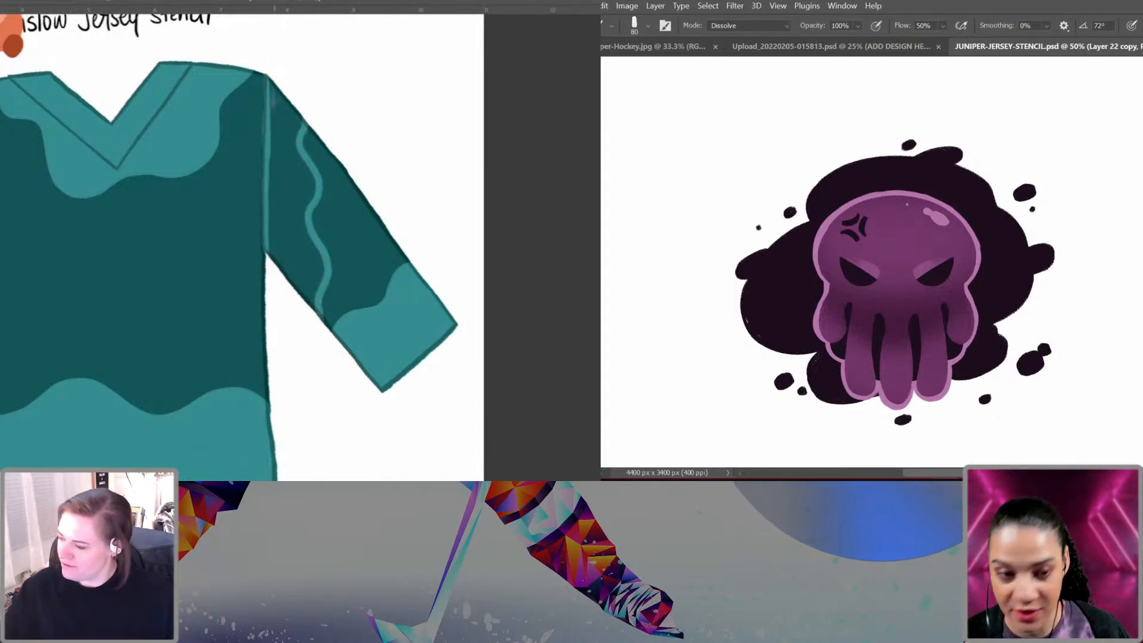
{"action": "mouse_move", "coordinate": [273, 82]}
{"action": "left_mouse_down"}
{"action": "mouse_move", "coordinate": [275, 128]}
{"action": "mouse_move", "coordinate": [298, 131]}
{"action": "mouse_move", "coordinate": [273, 165]}
{"action": "mouse_move", "coordinate": [280, 182]}
{"action": "mouse_move", "coordinate": [294, 161]}
{"action": "mouse_move", "coordinate": [286, 179]}
{"action": "left_mouse_up"}
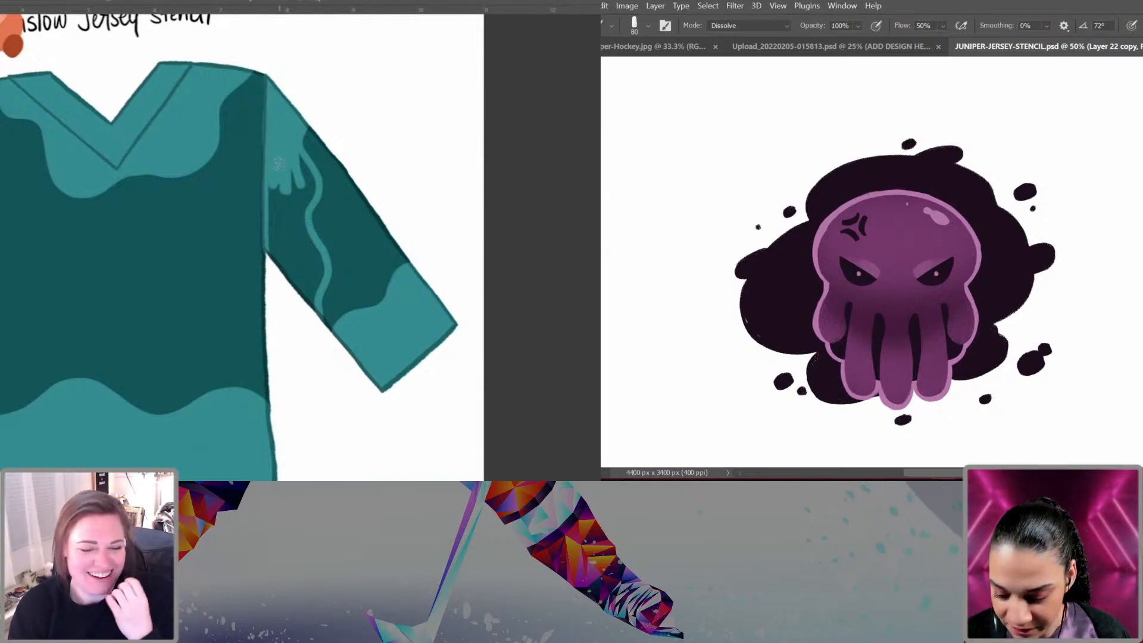
Step: Sample the purple of the octopus's head and paint it over the tentacle tops on Layer 22 copy, reducing the brush to 250 px
{"action": "key", "text": "ctrl+plus"}
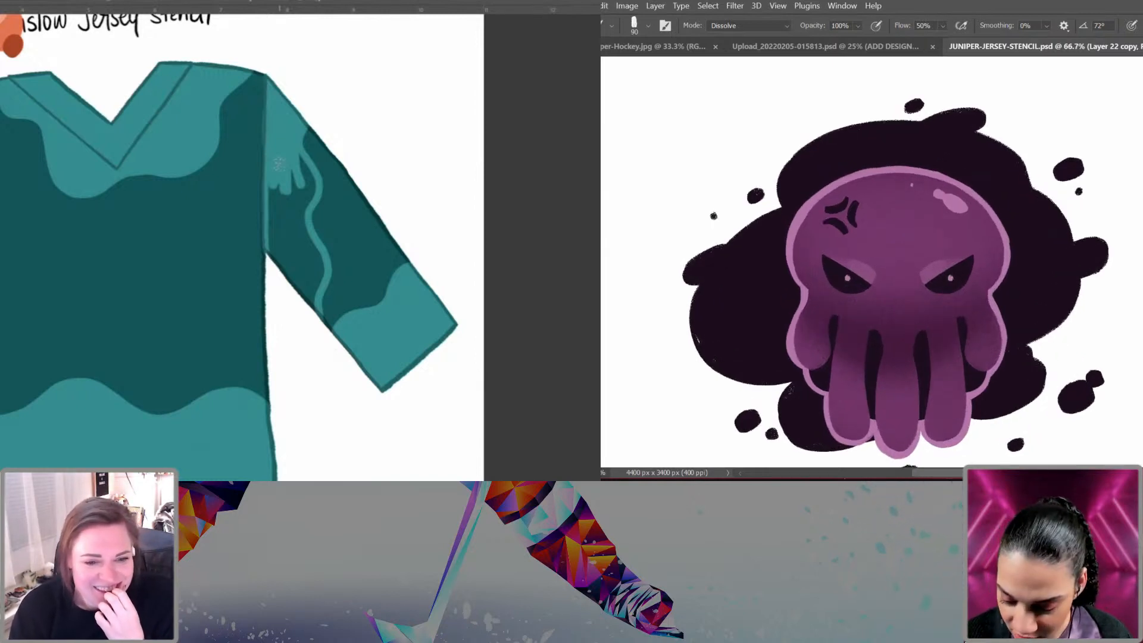
{"action": "key", "text": "bracketleft"}
{"action": "key", "text": "bracketleft"}
{"action": "key", "text": "bracketleft"}
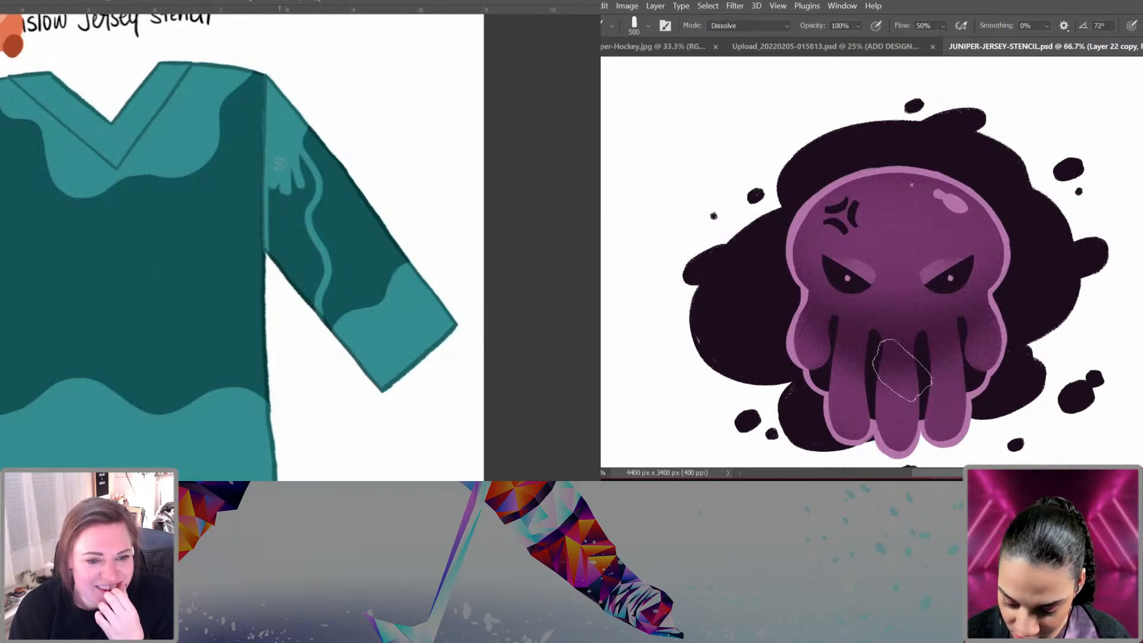
{"action": "left_click", "coordinate": [911, 229], "text": "alt"}
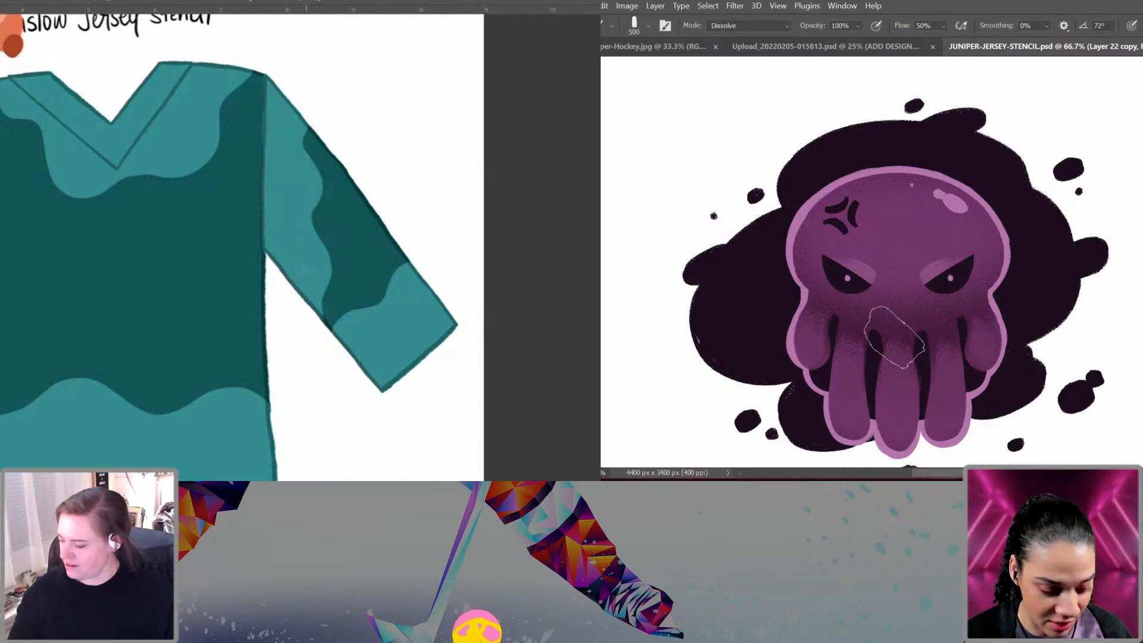
{"action": "key", "text": "bracketleft"}
{"action": "key", "text": "bracketleft"}
{"action": "key", "text": "bracketleft"}
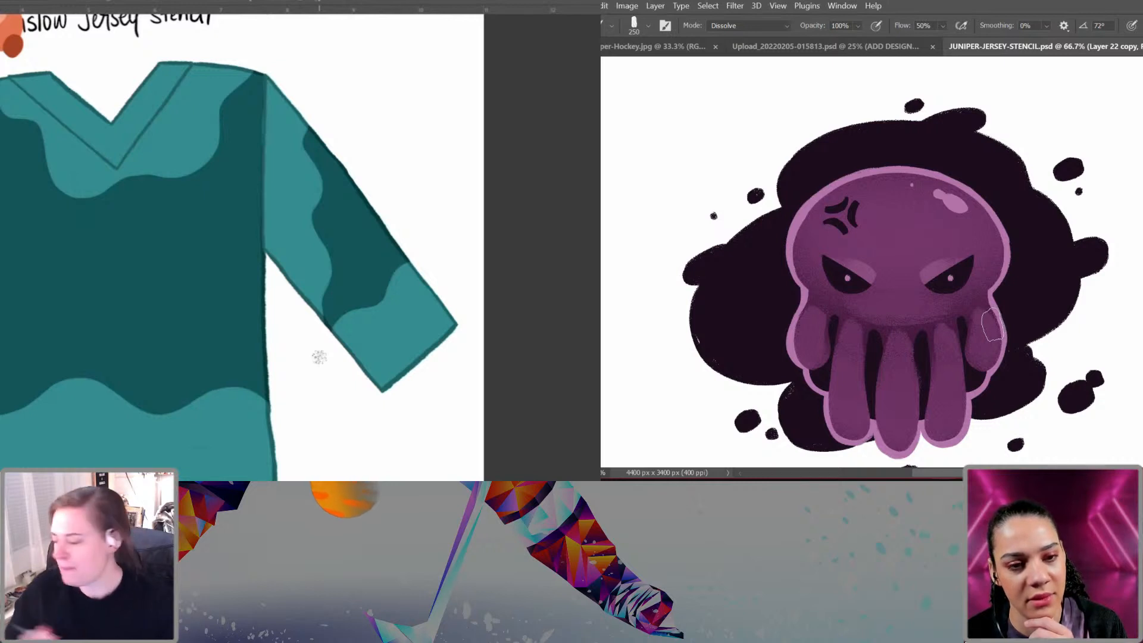
Step: Soften the new shading around the tentacle tops with the Eraser, using a 150 px soft round pressure brush
{"action": "key", "text": "e"}
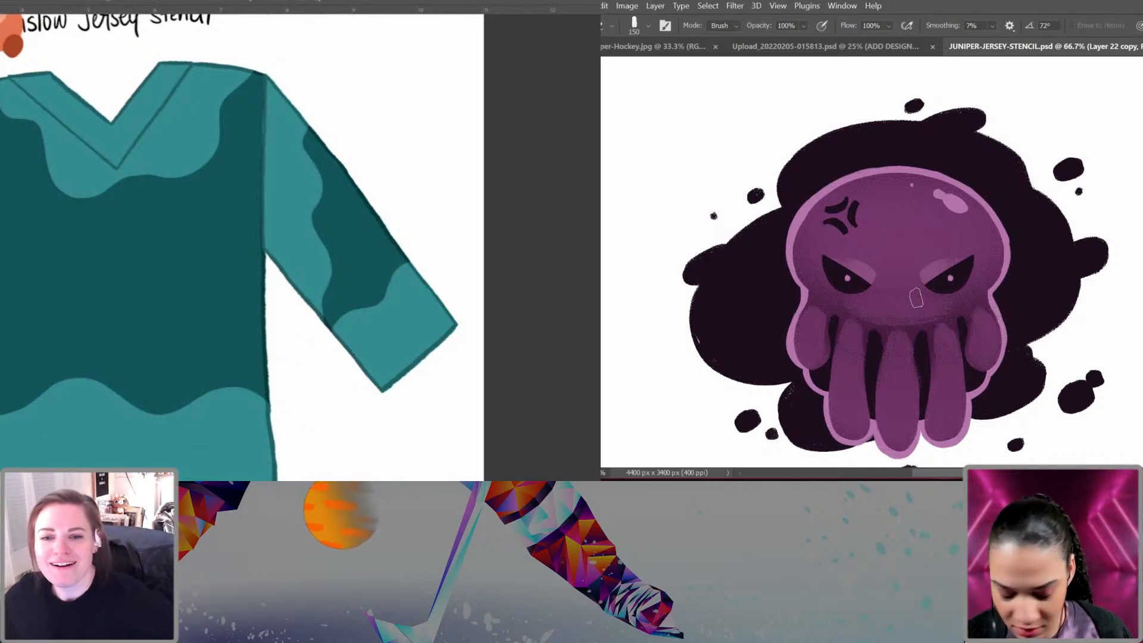
{"action": "right_click", "coordinate": [906, 339]}
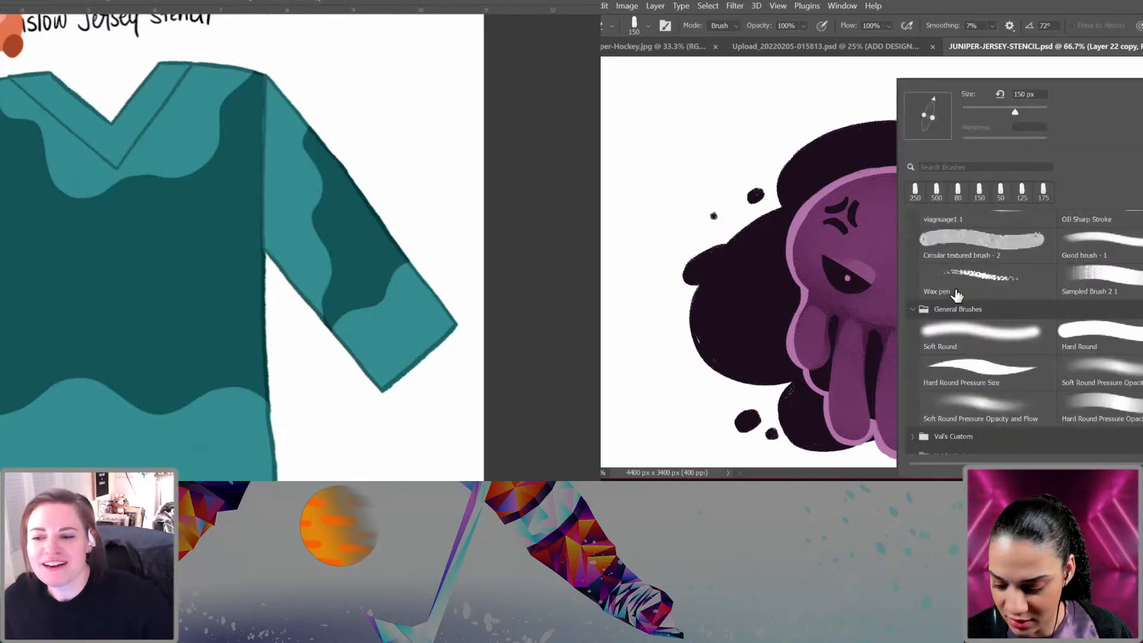
{"action": "left_click", "coordinate": [1115, 379]}
{"action": "left_click", "coordinate": [824, 324]}
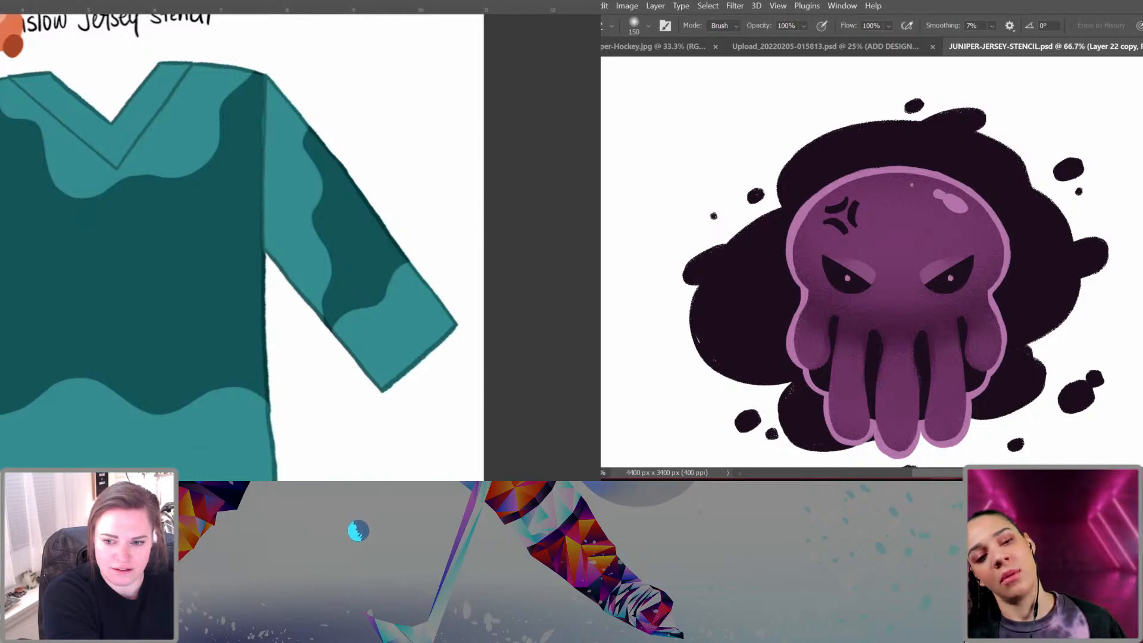
Step: Compare the octopus with and without the last edit by undoing and redoing it at a smaller zoom
{"action": "key", "text": "ctrl+minus"}
{"action": "key", "text": "ctrl+z"}
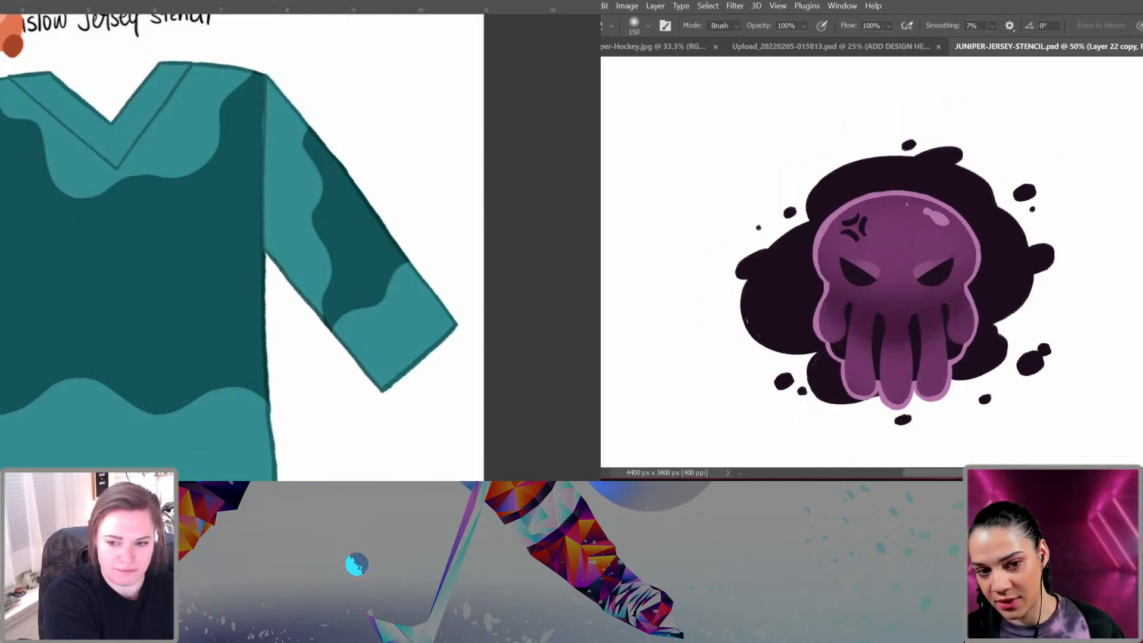
{"action": "key", "text": "ctrl+shift+z"}
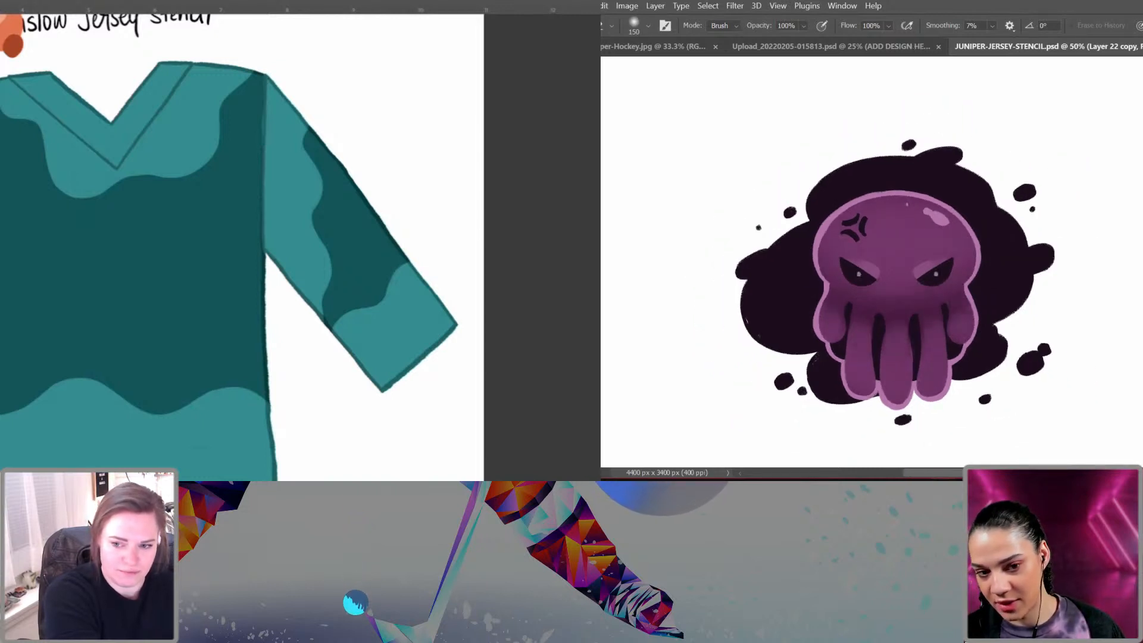
{"action": "key", "text": "ctrl+minus"}
{"action": "key", "text": "ctrl+plus"}
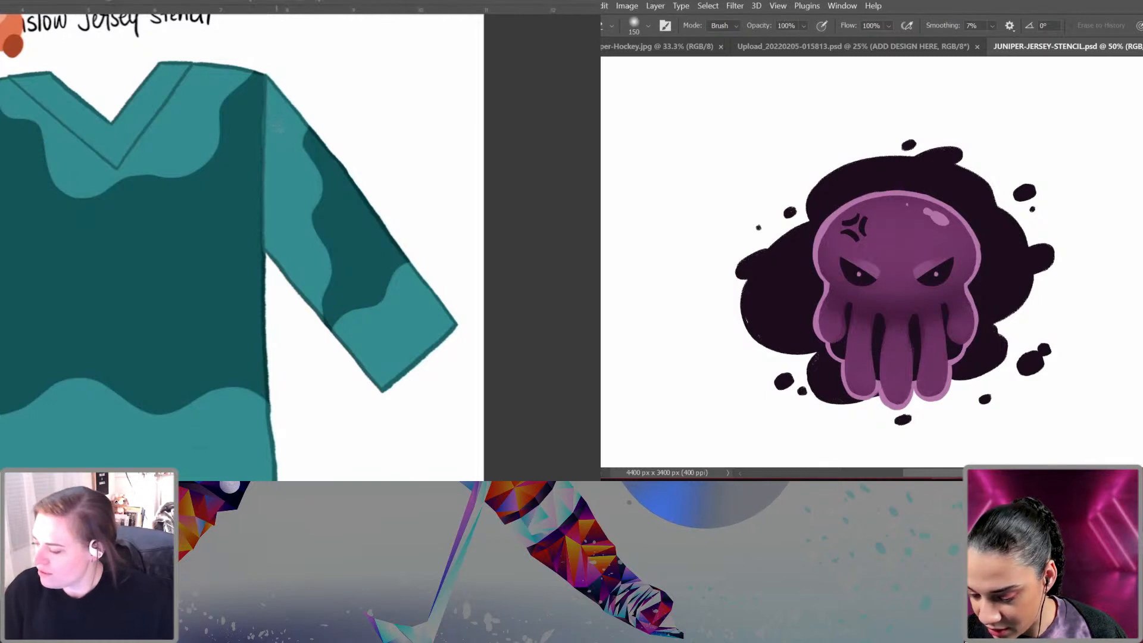
Step: Paint a wavy light teal panel along the shoulder seam of the unfinished sleeve, and fill the gaps in the dark ink splatter
{"action": "left_click_drag", "start_coordinate": [292, 144], "coordinate": [452, 141]}
{"action": "left_click_drag", "start_coordinate": [145, 80], "coordinate": [143, 209]}
{"action": "key", "text": "ctrl+z"}
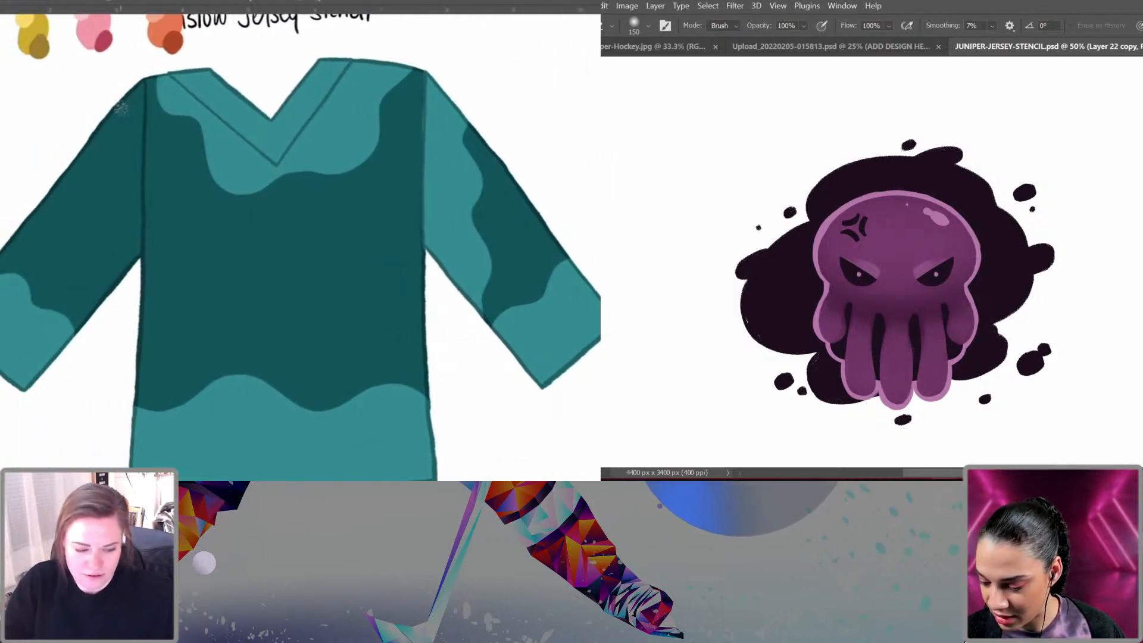
{"action": "mouse_move", "coordinate": [141, 83]}
{"action": "left_mouse_down"}
{"action": "mouse_move", "coordinate": [138, 134]}
{"action": "mouse_move", "coordinate": [122, 136]}
{"action": "mouse_move", "coordinate": [110, 176]}
{"action": "mouse_move", "coordinate": [116, 292]}
{"action": "left_mouse_up"}
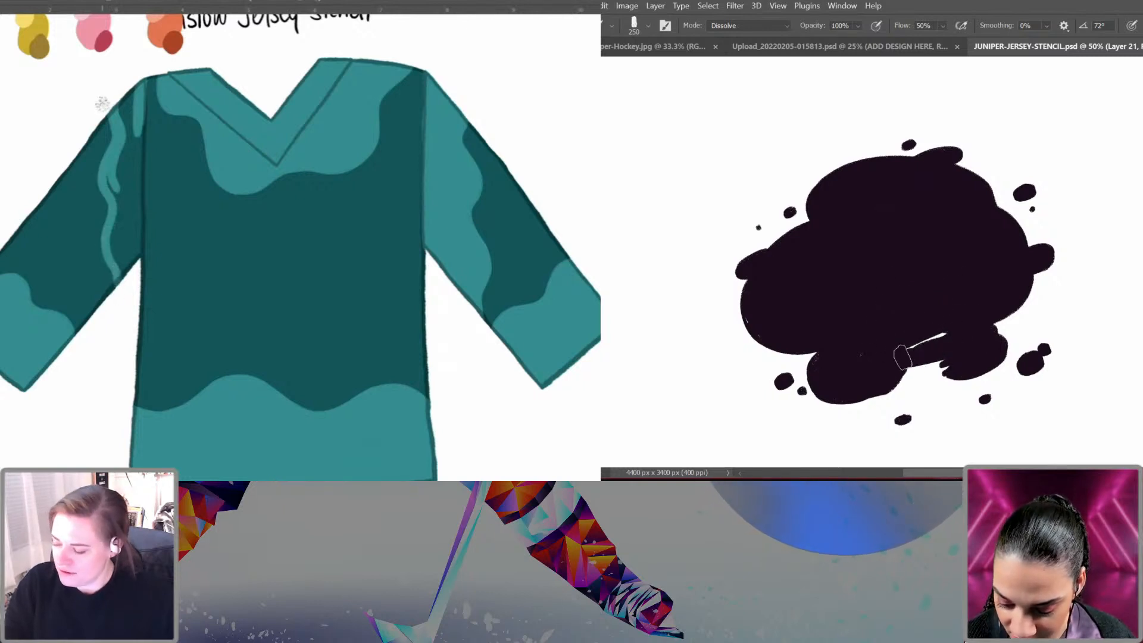
{"action": "left_click_drag", "start_coordinate": [112, 113], "coordinate": [99, 269]}
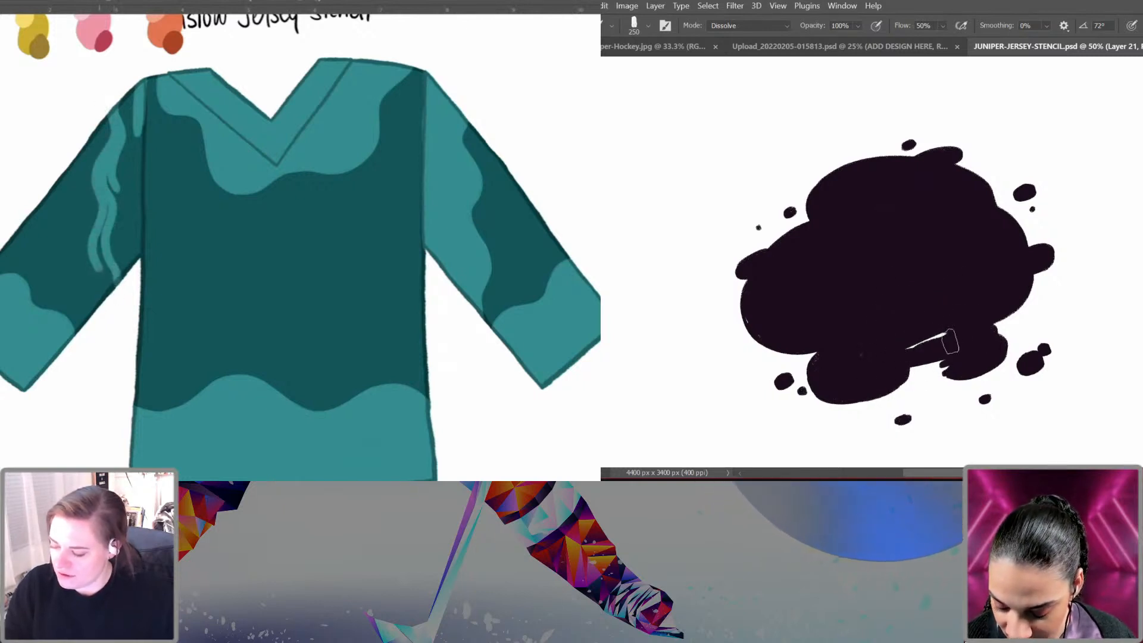
{"action": "mouse_move", "coordinate": [950, 341]}
{"action": "left_mouse_down"}
{"action": "mouse_move", "coordinate": [900, 353]}
{"action": "mouse_move", "coordinate": [938, 363]}
{"action": "mouse_move", "coordinate": [1014, 342]}
{"action": "left_mouse_up"}
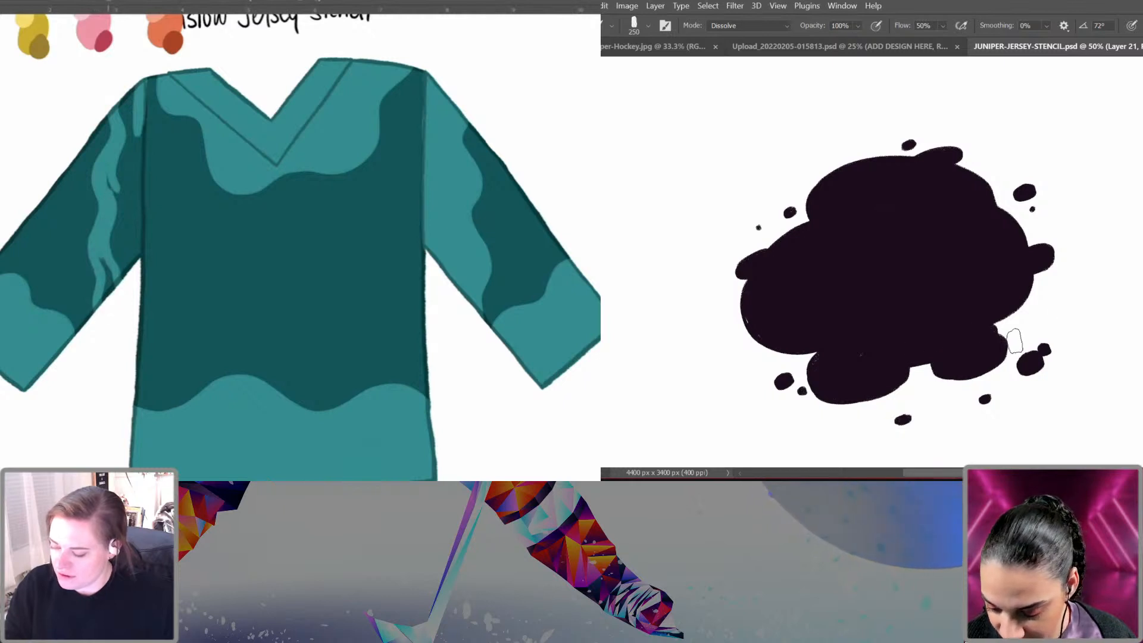
{"action": "left_click_drag", "start_coordinate": [105, 259], "coordinate": [106, 294]}
{"action": "mouse_move", "coordinate": [114, 226]}
{"action": "left_mouse_down"}
{"action": "mouse_move", "coordinate": [117, 269]}
{"action": "mouse_move", "coordinate": [127, 263]}
{"action": "left_mouse_up"}
{"action": "left_click_drag", "start_coordinate": [753, 304], "coordinate": [754, 323]}
{"action": "mouse_move", "coordinate": [139, 122]}
{"action": "left_mouse_down"}
{"action": "mouse_move", "coordinate": [138, 250]}
{"action": "mouse_move", "coordinate": [127, 120]}
{"action": "left_mouse_up"}
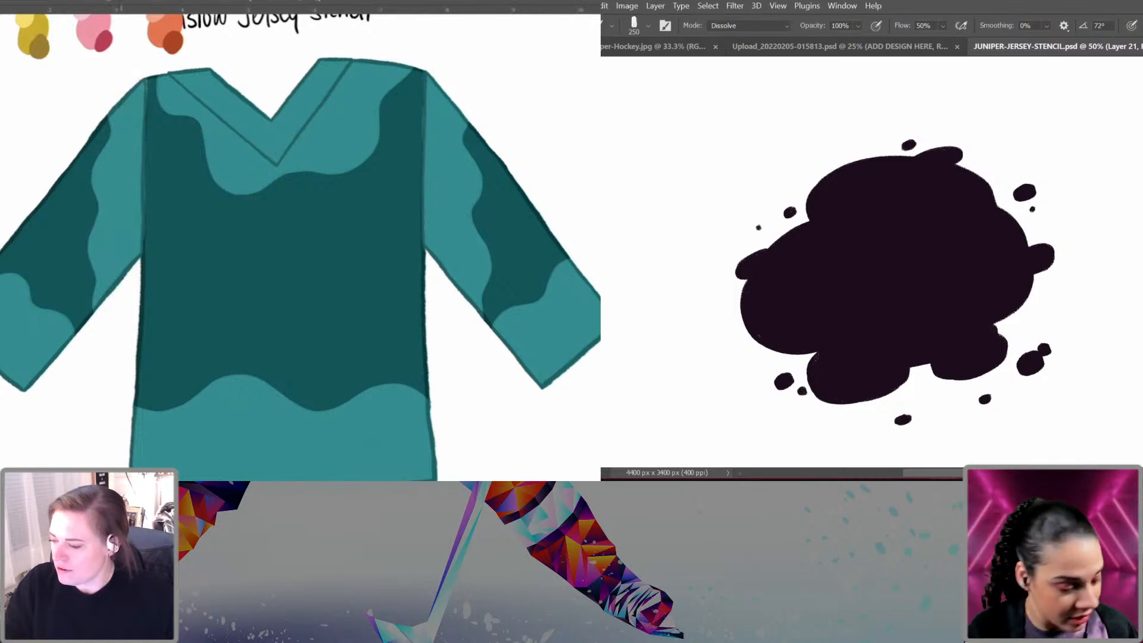
Step: Rename the ink-splatter layer as splat and select Layer 22 copy
{"action": "type", "text": "splat"}
{"action": "key", "text": "Return"}
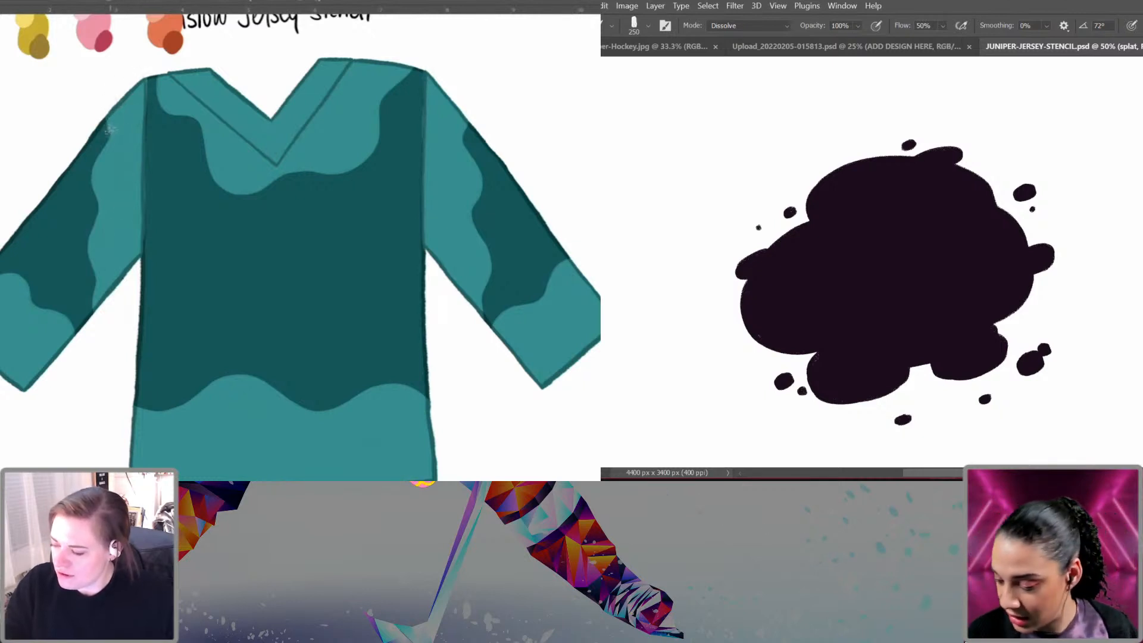
{"action": "key", "text": "alt+bracketleft"}
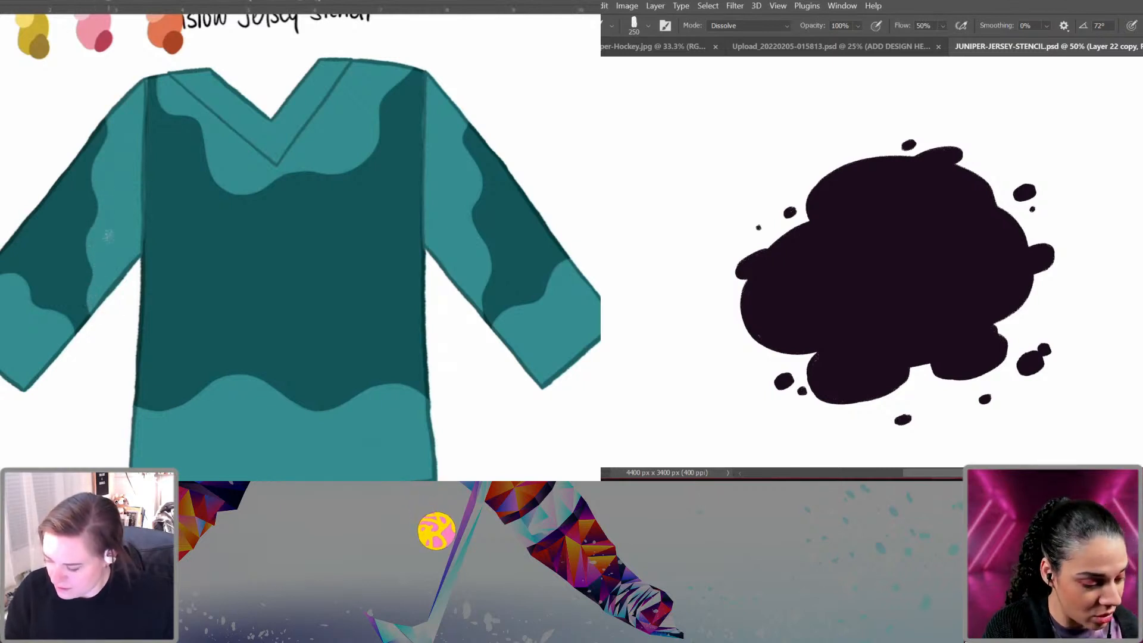
Step: Restack Group 3, holding the octopus and splatter, so that the jersey's V-neck collar lies in front of it
{"action": "left_click_drag", "start_coordinate": [450, 311], "coordinate": [416, 291]}
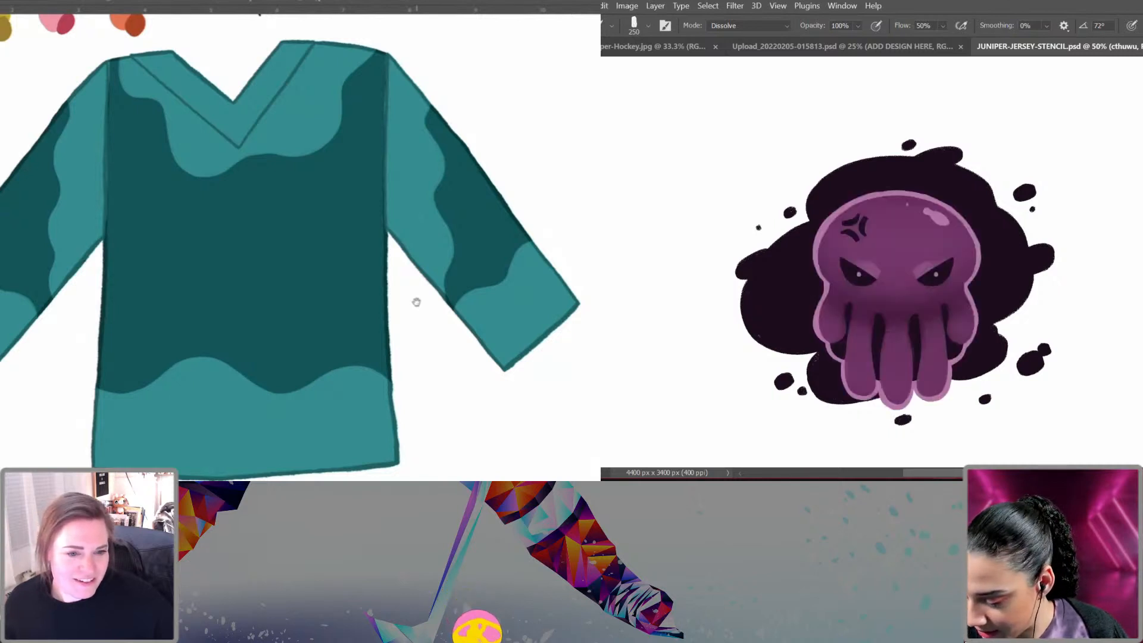
{"action": "left_click_drag", "start_coordinate": [412, 325], "coordinate": [419, 319]}
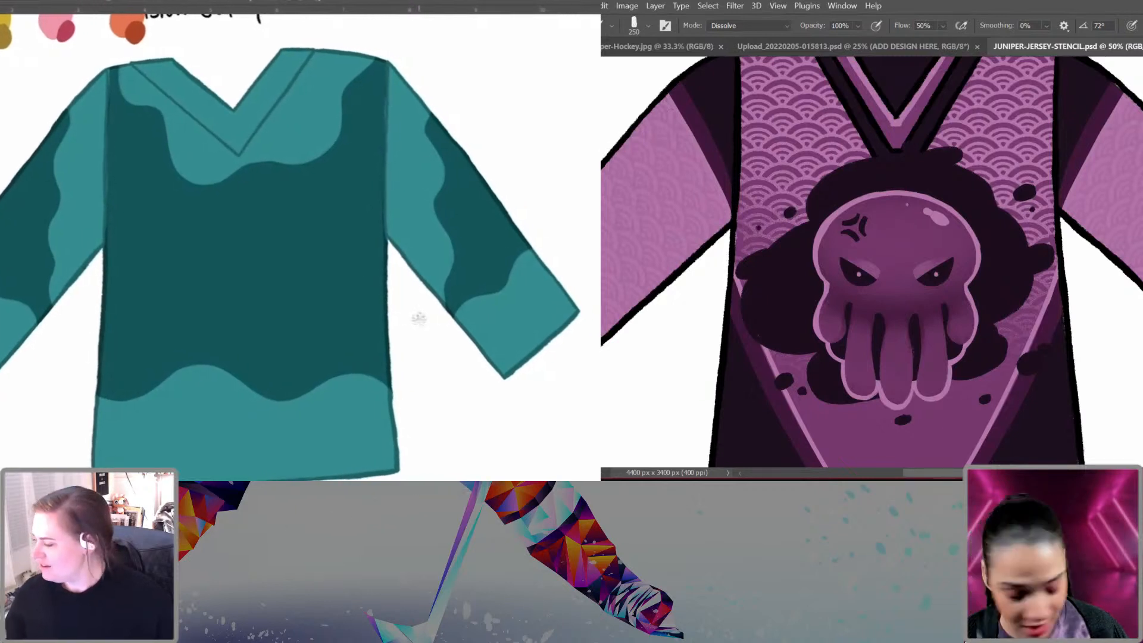
{"action": "left_click_drag", "start_coordinate": [305, 300], "coordinate": [324, 335]}
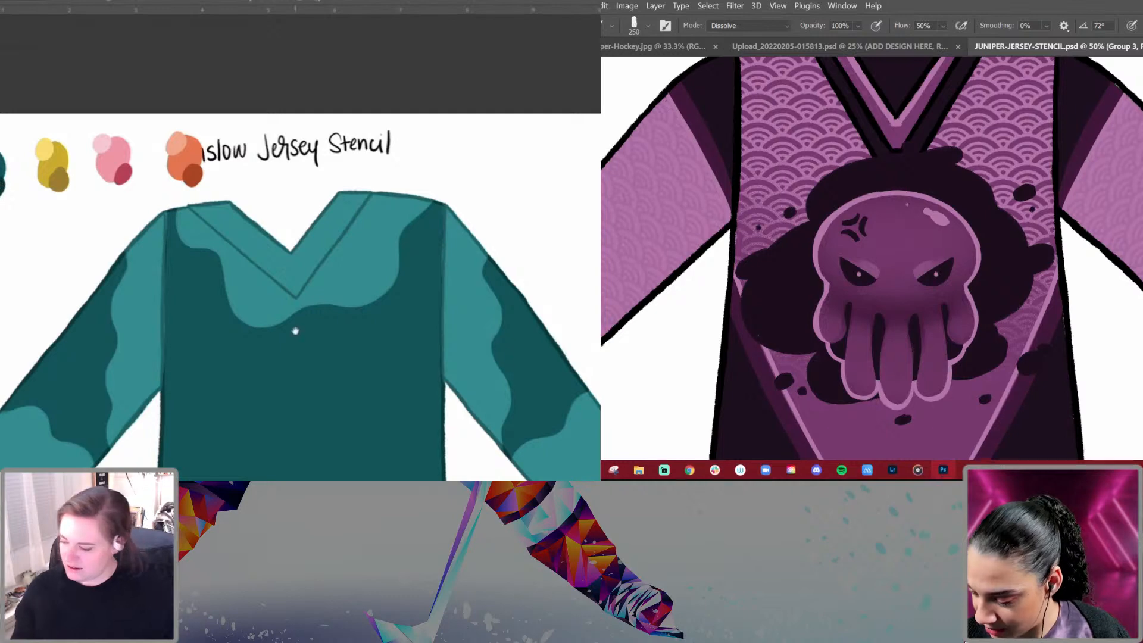
{"action": "left_click_drag", "start_coordinate": [261, 352], "coordinate": [272, 289]}
{"action": "key", "text": "ctrl+bracketright"}
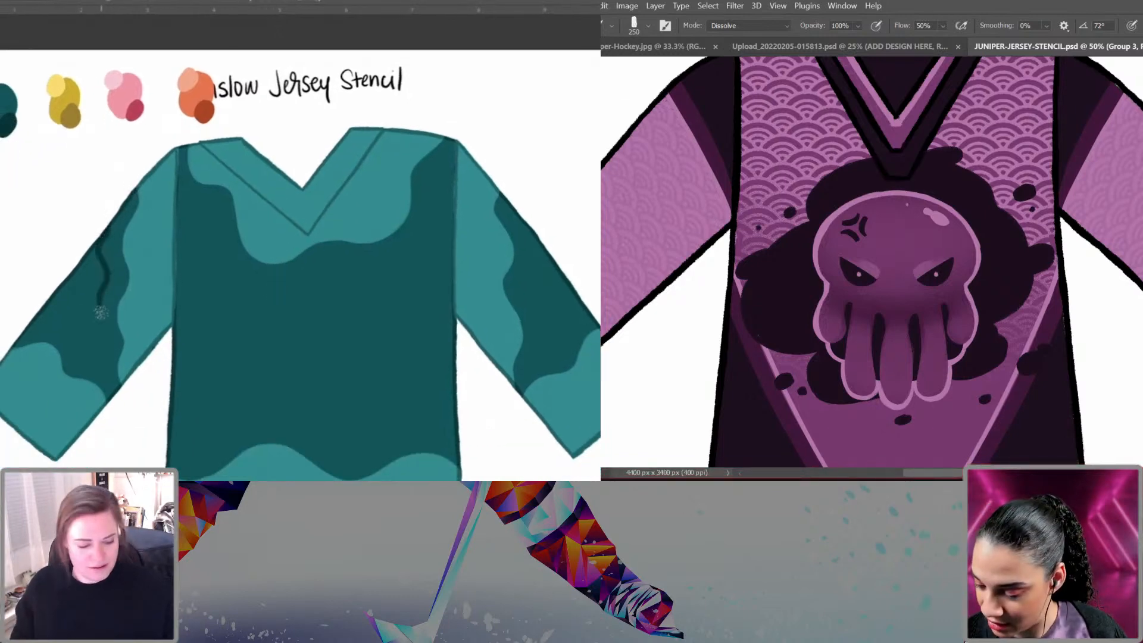
Step: Scale Group 3 to 86.22% and move it below the collar to X 2225, Y 1838.50 px
{"action": "key", "text": "ctrl+minus"}
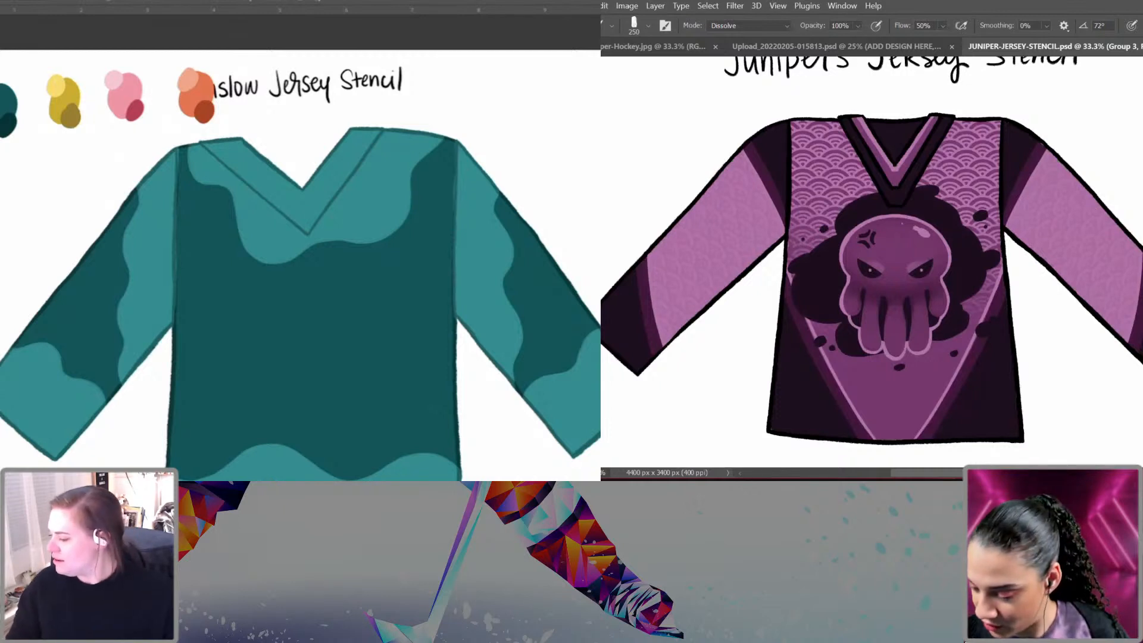
{"action": "key", "text": "ctrl+t"}
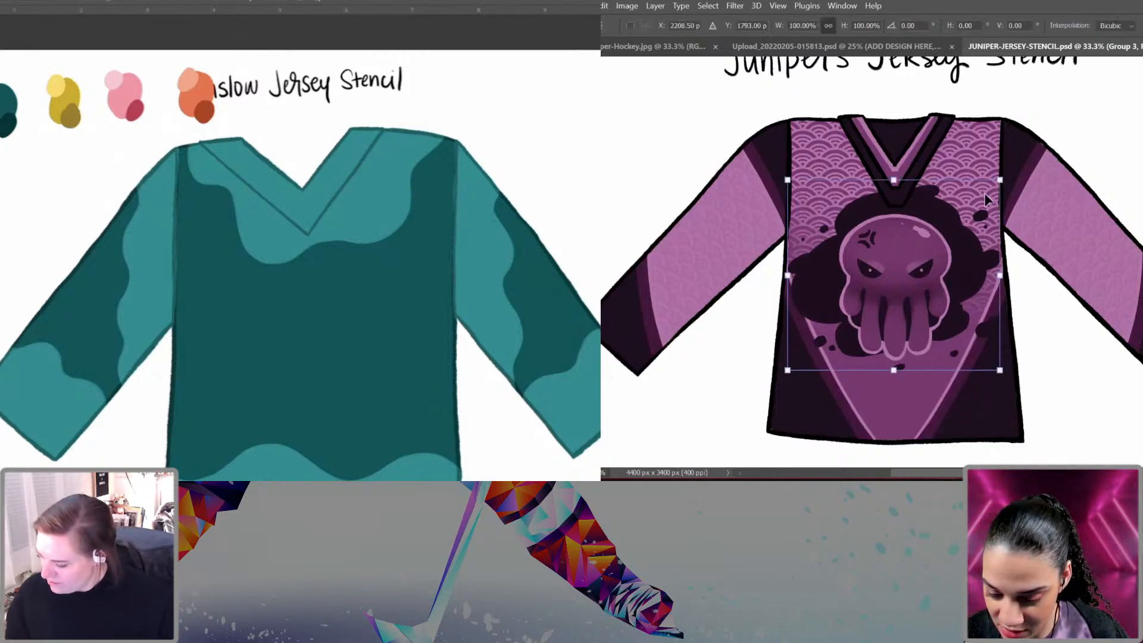
{"action": "left_click_drag", "start_coordinate": [995, 199], "coordinate": [987, 203]}
{"action": "mouse_move", "coordinate": [957, 243]}
{"action": "left_mouse_down"}
{"action": "mouse_move", "coordinate": [958, 258]}
{"action": "mouse_move", "coordinate": [956, 235]}
{"action": "left_mouse_up"}
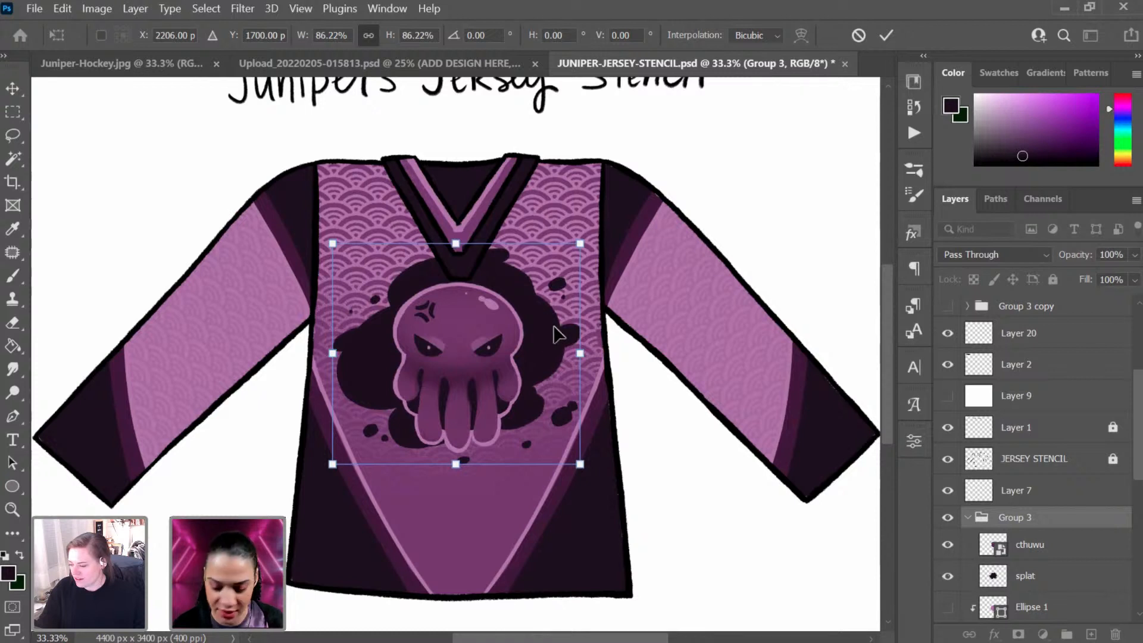
{"action": "left_click_drag", "start_coordinate": [504, 348], "coordinate": [506, 378]}
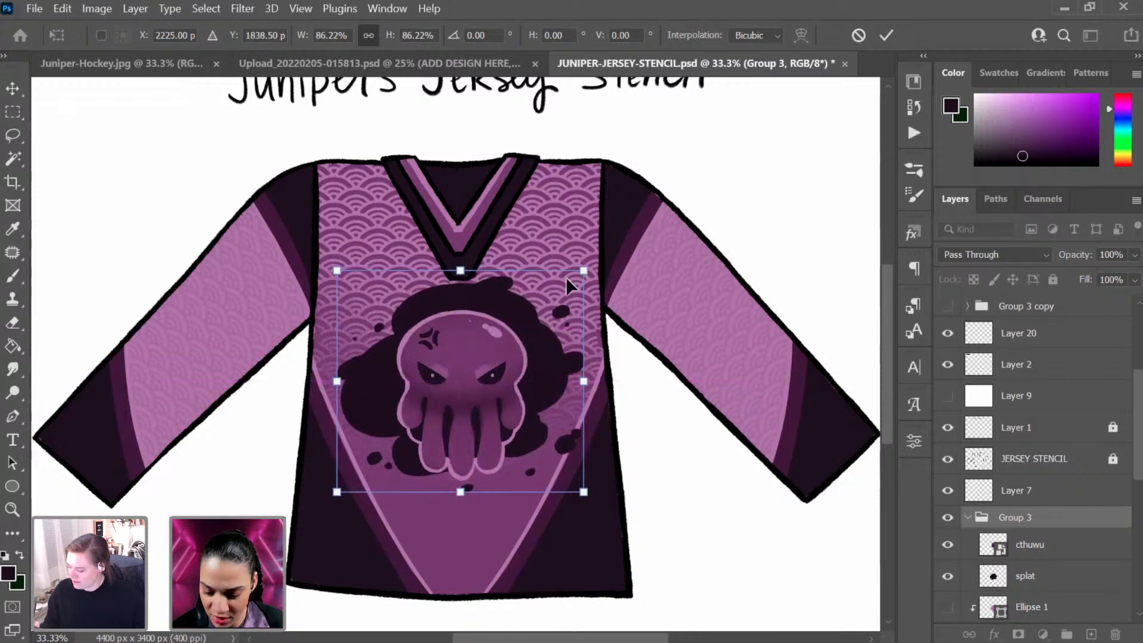
{"action": "key", "text": "alt+space"}
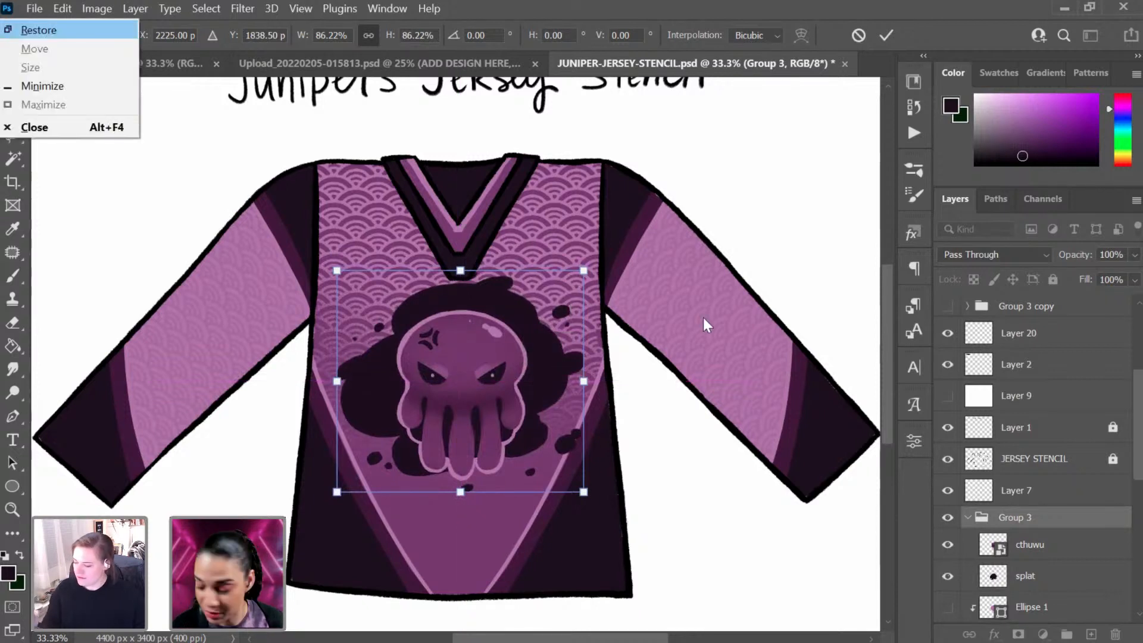
Step: Scale the splat layer to 85.15% and move it behind the octopus to X 2224, Y 1807.50 px
{"action": "left_click", "coordinate": [1066, 580]}
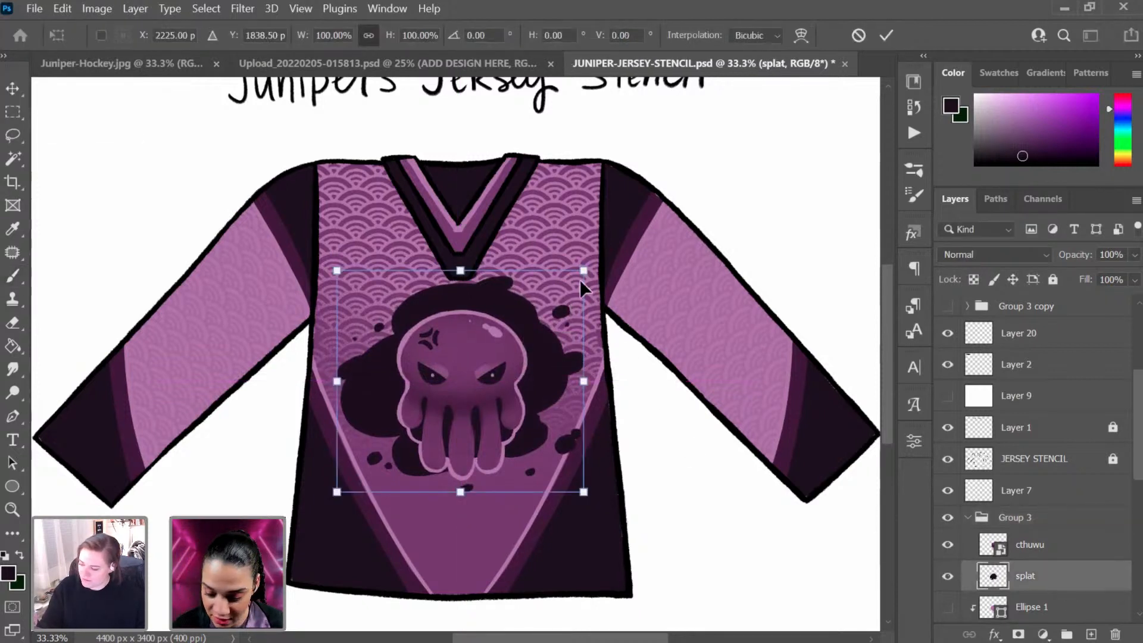
{"action": "left_click_drag", "start_coordinate": [580, 281], "coordinate": [566, 286]}
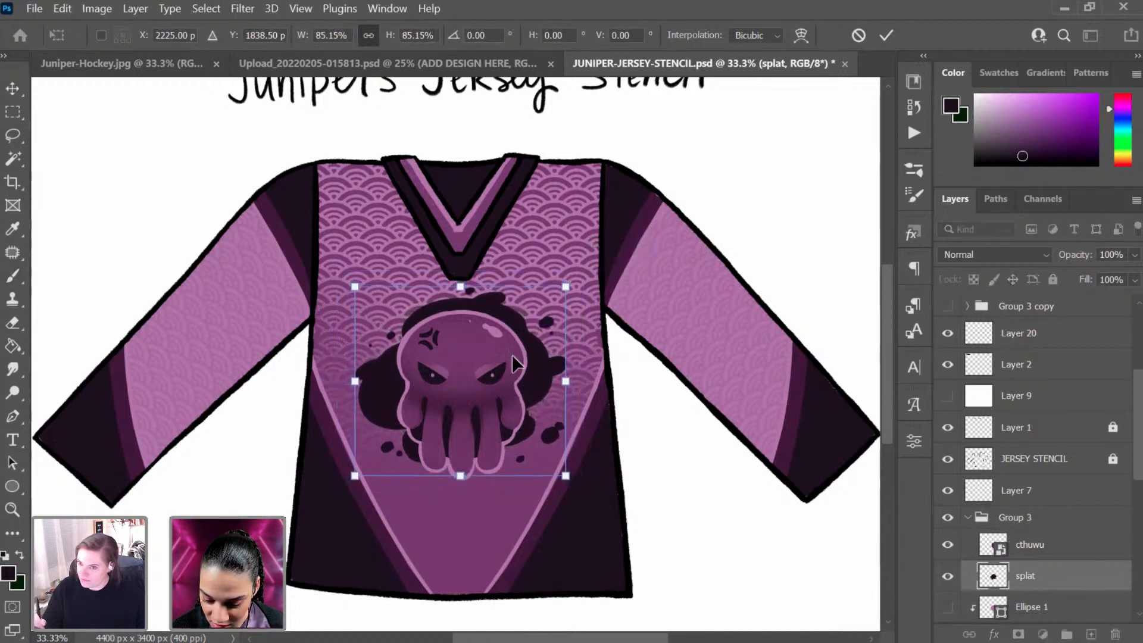
{"action": "left_click_drag", "start_coordinate": [512, 347], "coordinate": [509, 342]}
{"action": "key", "text": "Right"}
{"action": "key", "text": "Right"}
{"action": "key", "text": "Right"}
{"action": "key", "text": "Right"}
{"action": "key", "text": "Right"}
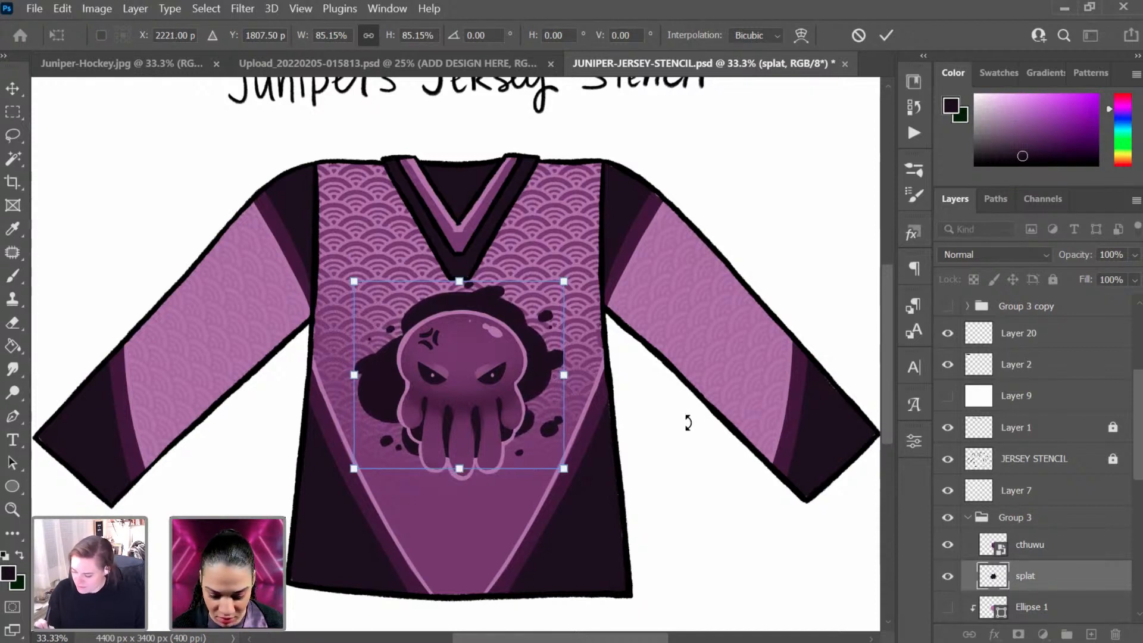
{"action": "key", "text": "Return"}
Step: Nudge the splat layer sideways to X 2233 px to center it behind the octopus
{"action": "key", "text": "b"}
{"action": "left_click", "coordinate": [1074, 553]}
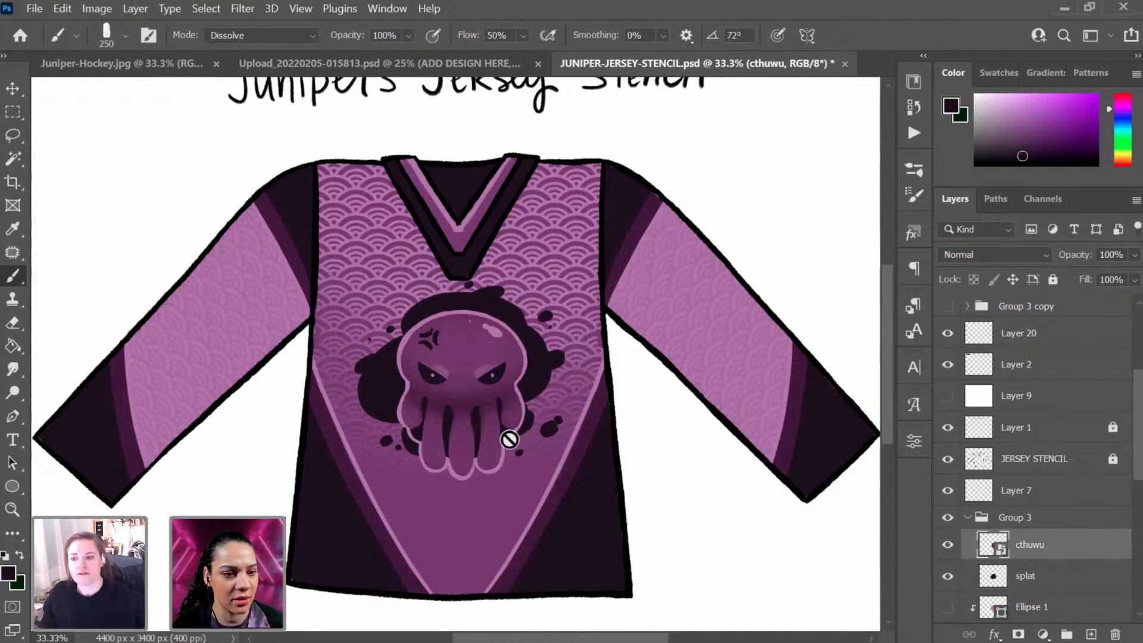
{"action": "left_click", "coordinate": [1070, 583]}
{"action": "key", "text": "ctrl+t"}
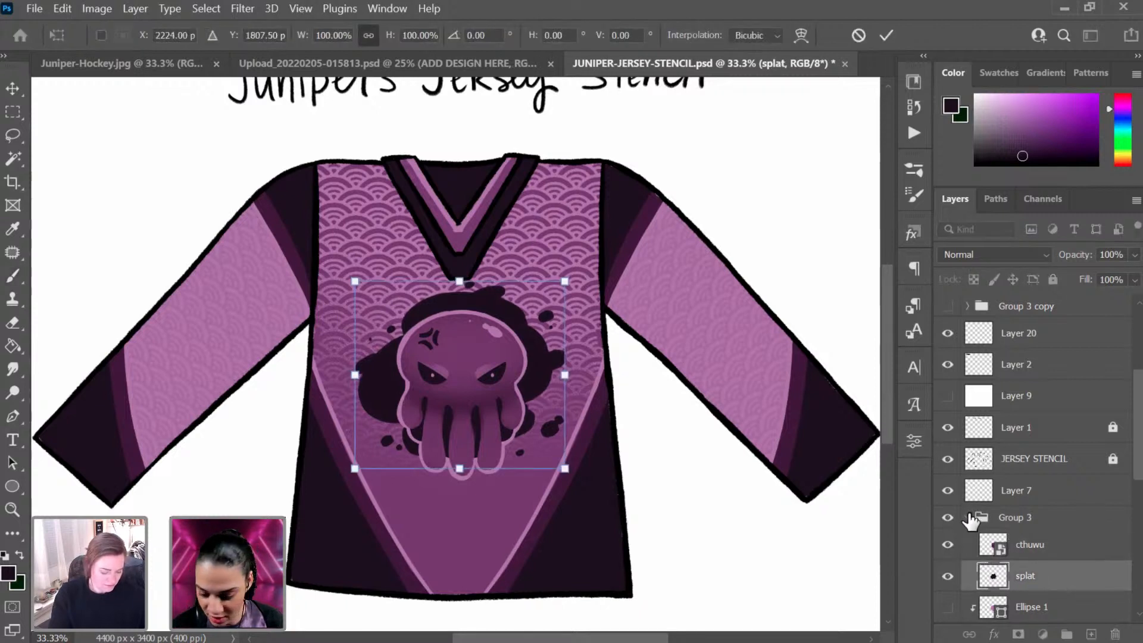
{"action": "key", "text": "Left"}
{"action": "key", "text": "Left"}
{"action": "key", "text": "Left"}
{"action": "key", "text": "Left"}
{"action": "key", "text": "Left"}
{"action": "key", "text": "Left"}
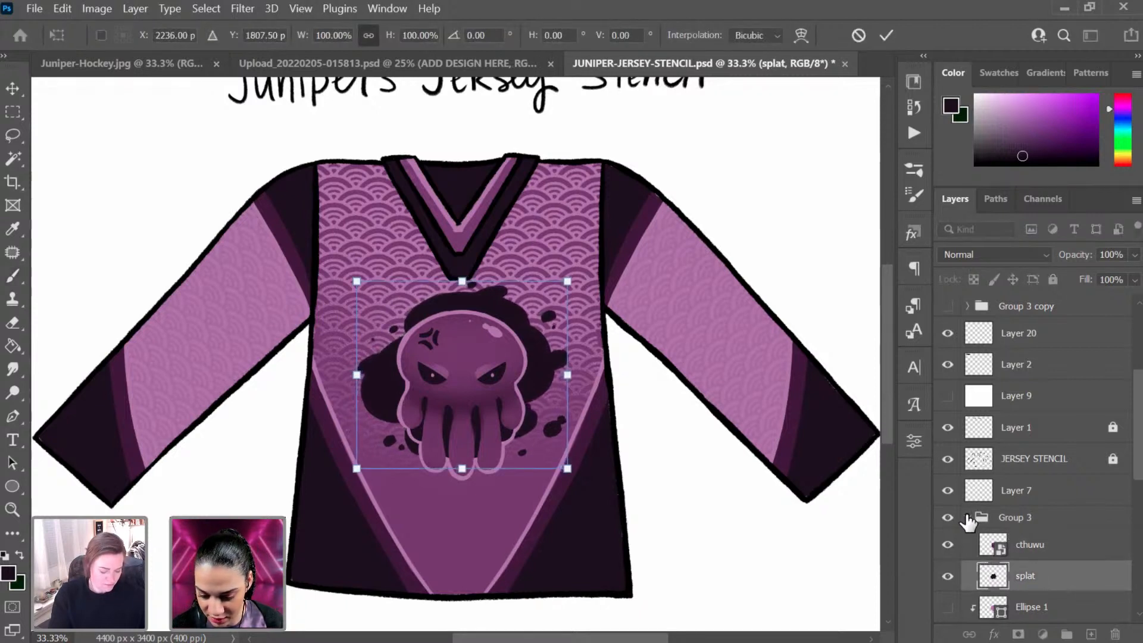
{"action": "key", "text": "Return"}
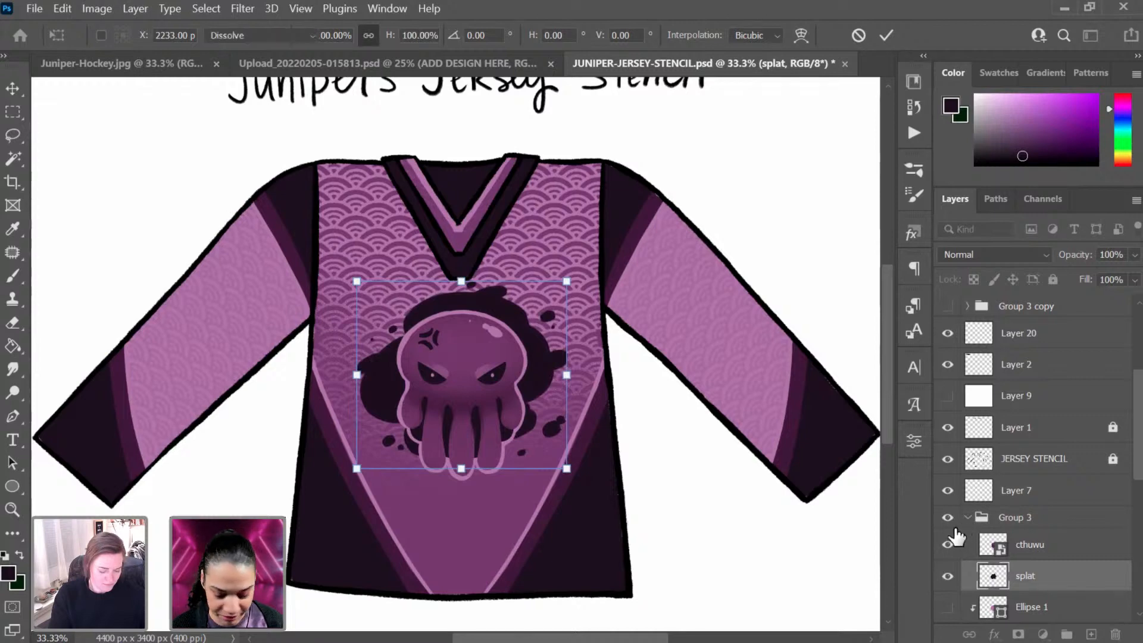
{"action": "key", "text": "b"}
{"action": "key", "text": "ctrl+minus"}
{"action": "key", "text": "ctrl+plus"}
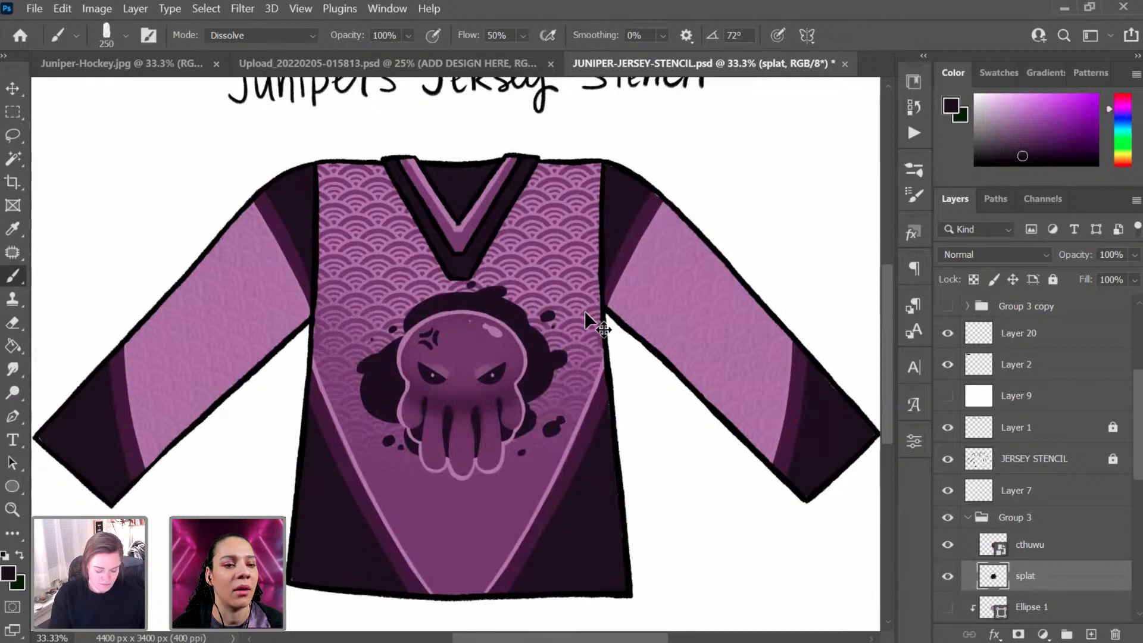
{"action": "key", "text": "ctrl+minus"}
{"action": "key", "text": "ctrl+plus"}
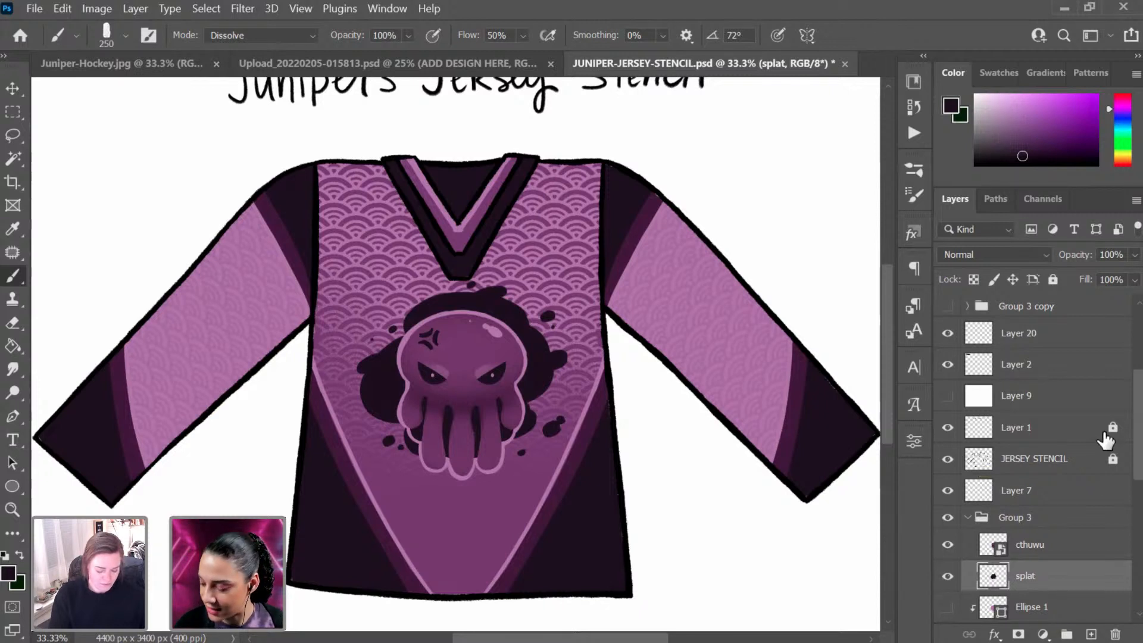
Step: Group all the jersey artwork layers from Layer 7 down to Layer 3
{"action": "left_click_drag", "start_coordinate": [1137, 410], "coordinate": [1133, 565]}
{"action": "left_click", "coordinate": [1057, 462]}
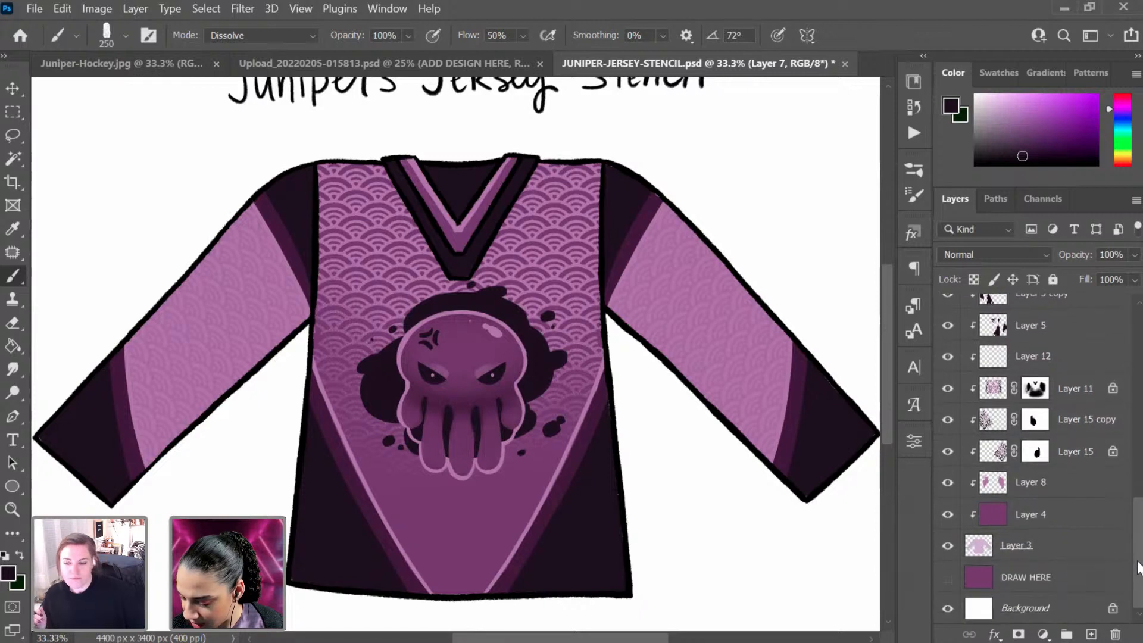
{"action": "left_click", "coordinate": [1075, 557], "text": "shift"}
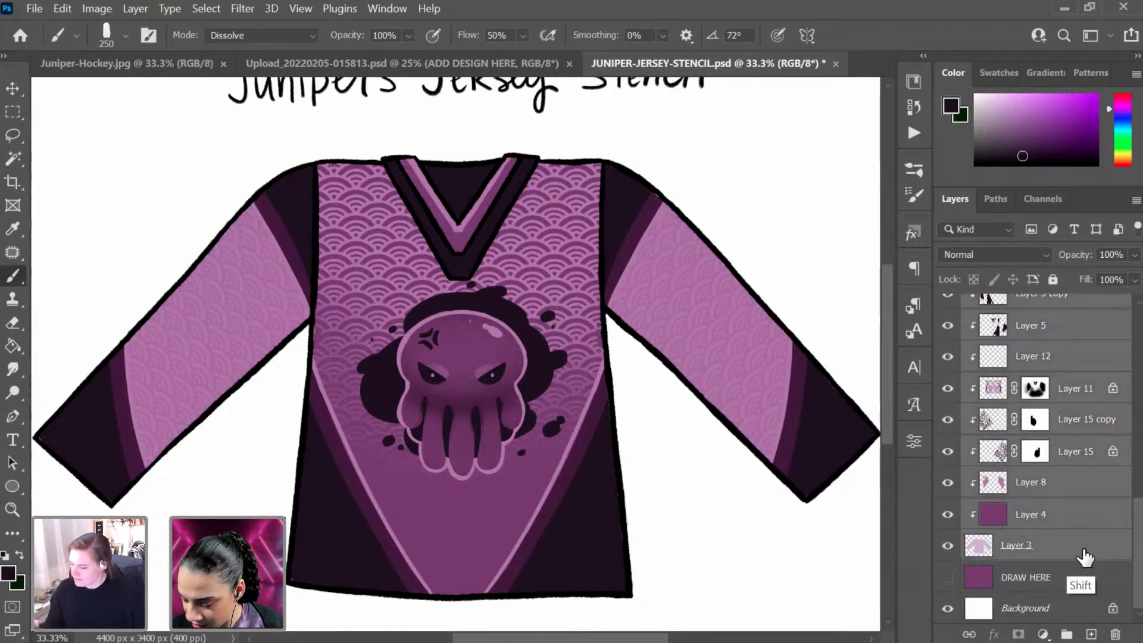
{"action": "key", "text": "ctrl+g"}
{"action": "key", "text": "ctrl"}
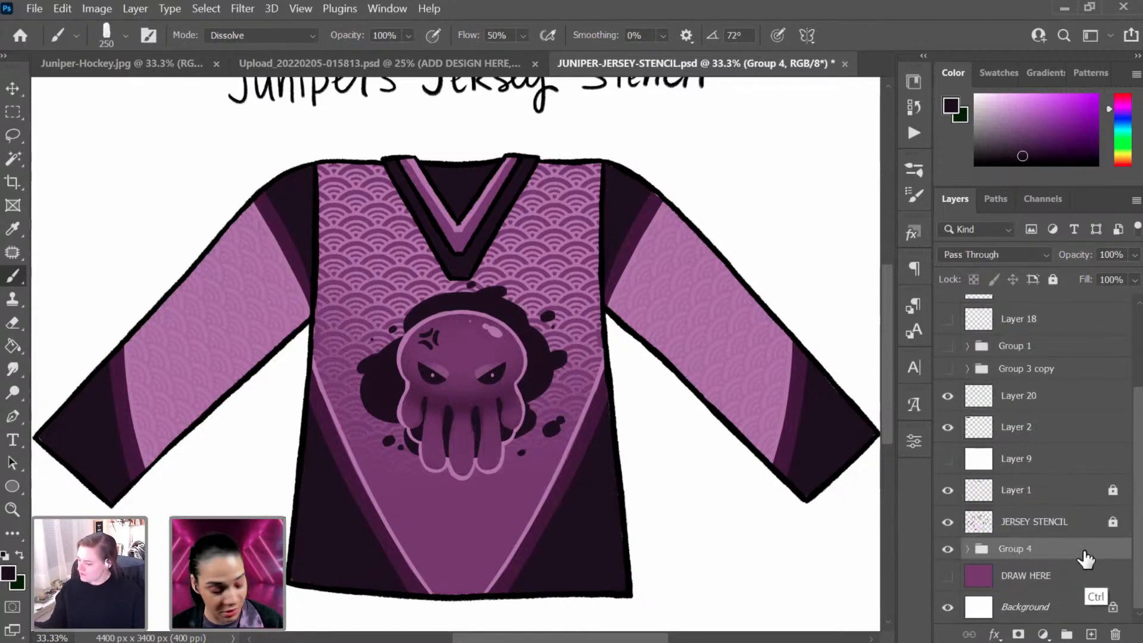
Step: Duplicate Group 4 with the original hidden, and convert the copy to a Smart Object
{"action": "key", "text": "ctrl+j"}
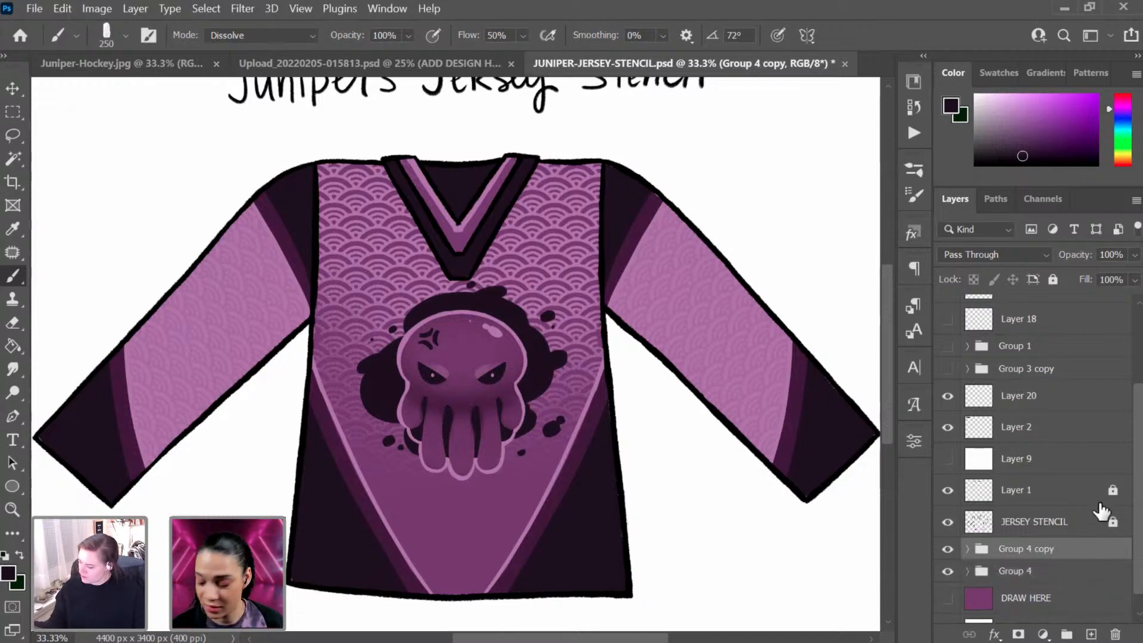
{"action": "left_click", "coordinate": [948, 572]}
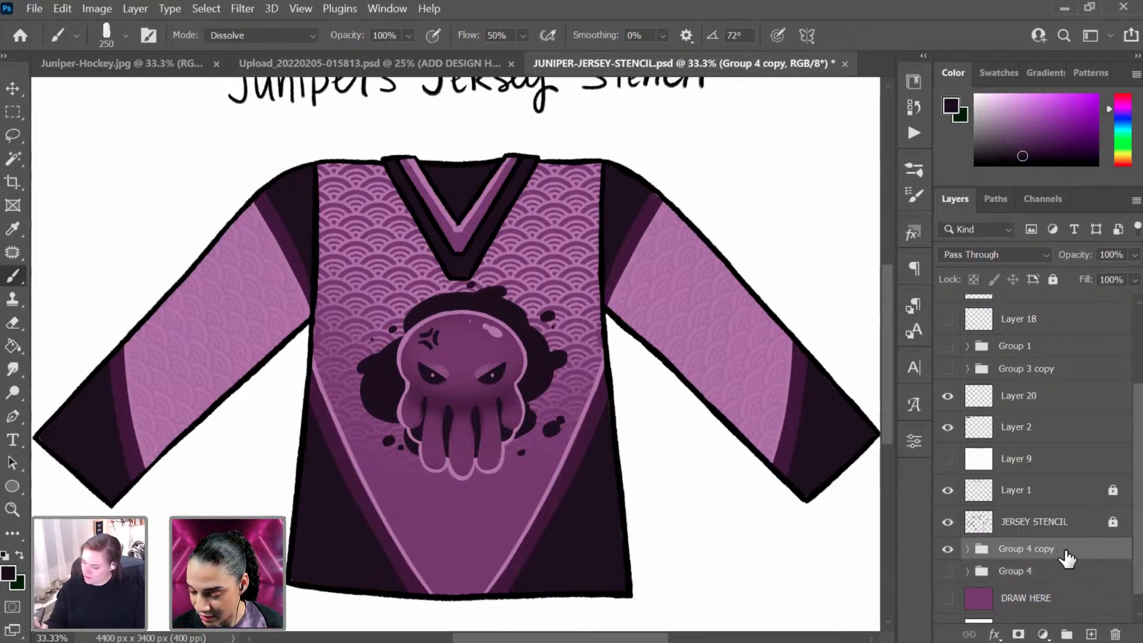
{"action": "right_click", "coordinate": [1065, 550]}
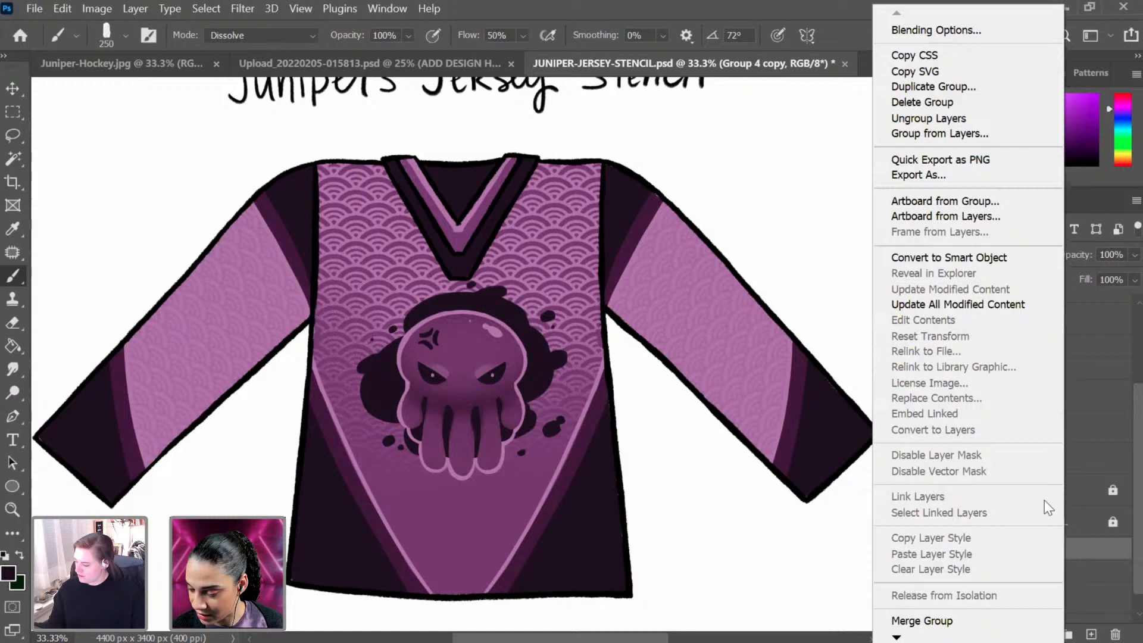
{"action": "left_click", "coordinate": [980, 259]}
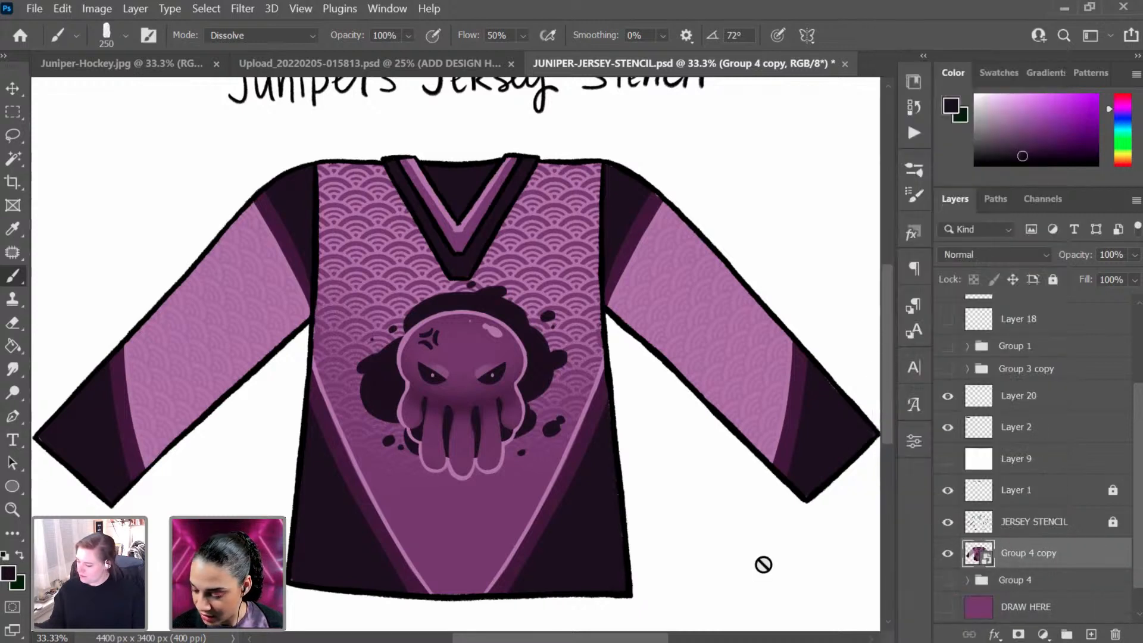
Step: Check the jersey with the JERSEY STENCIL layer hidden and shown again, and switch to the Upload_20220205-015813.psd document
{"action": "left_click", "coordinate": [947, 523]}
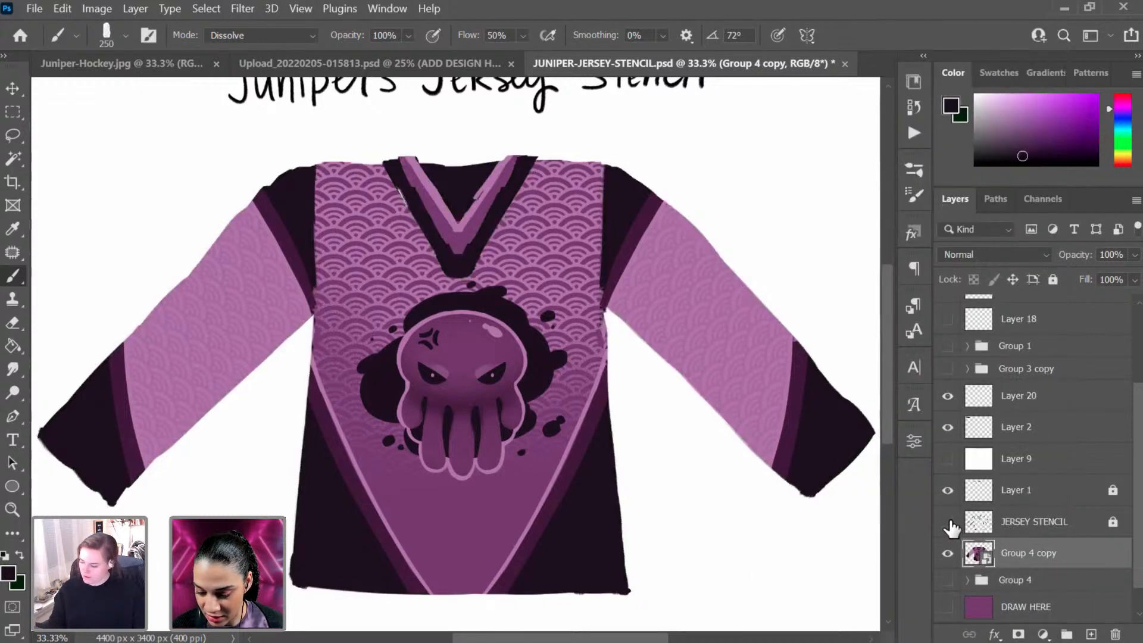
{"action": "left_click", "coordinate": [948, 522]}
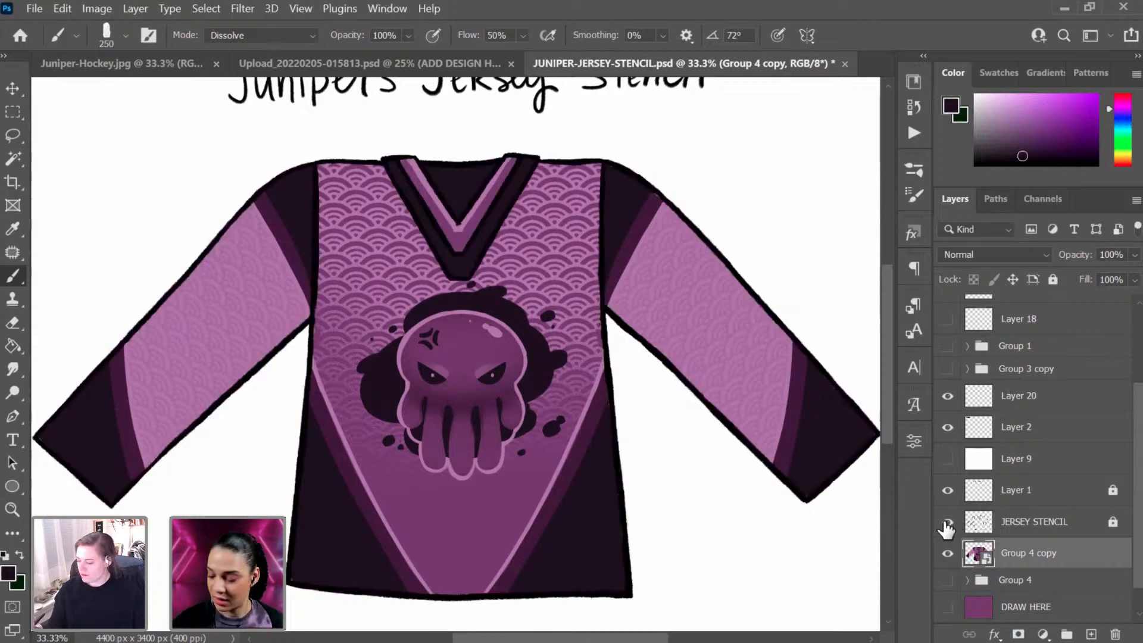
{"action": "left_click", "coordinate": [424, 63]}
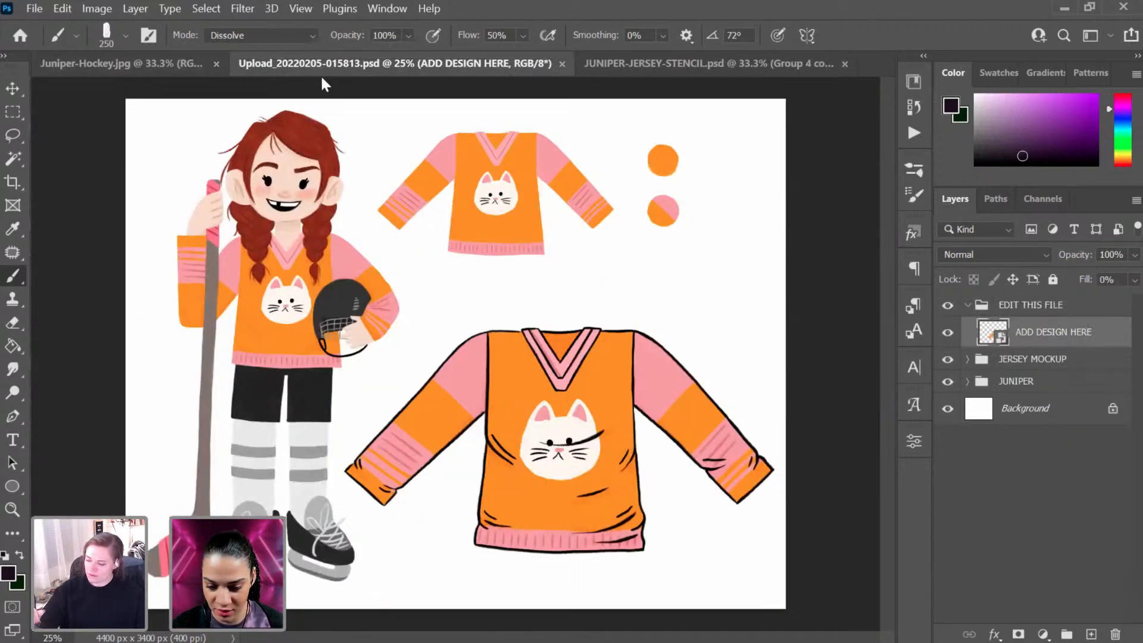
Step: Open the ADD DESIGN HERE Smart Object's contents and copy the Group 4 copy layer from JUNIPER-JERSEY-STENCIL.psd into it
{"action": "double_click", "coordinate": [992, 335]}
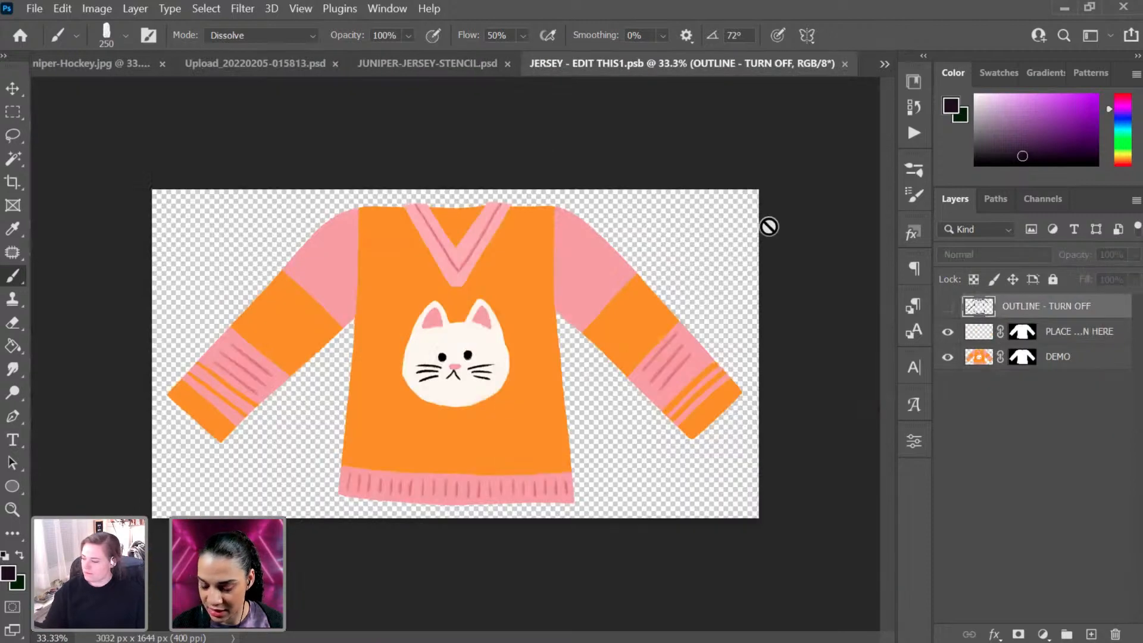
{"action": "left_click", "coordinate": [441, 62]}
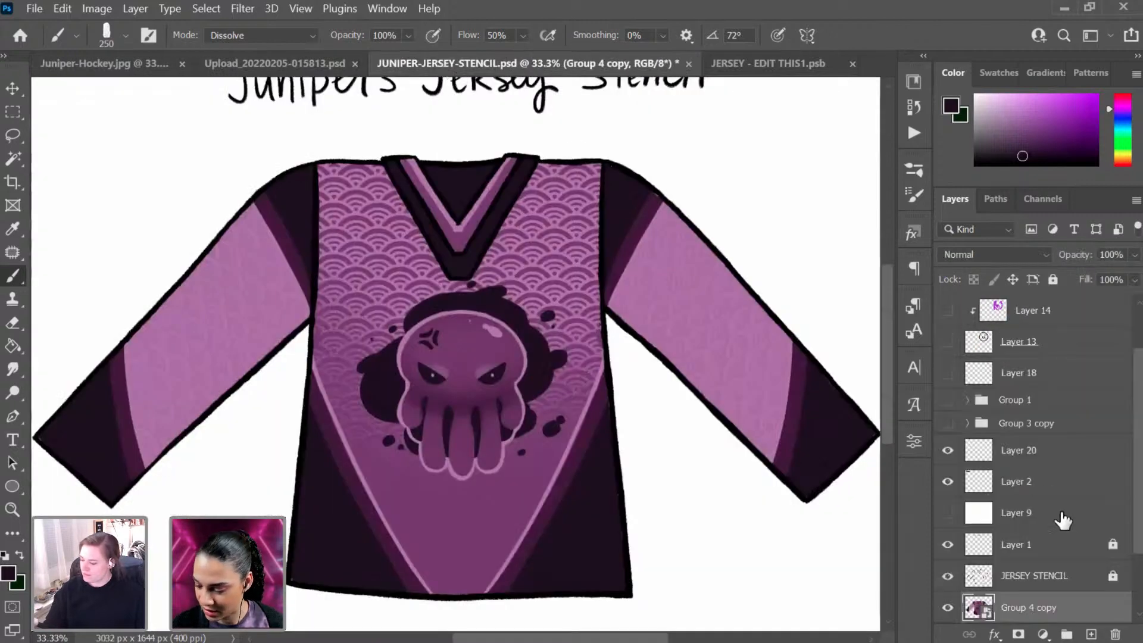
{"action": "left_click_drag", "start_coordinate": [1053, 610], "coordinate": [449, 400]}
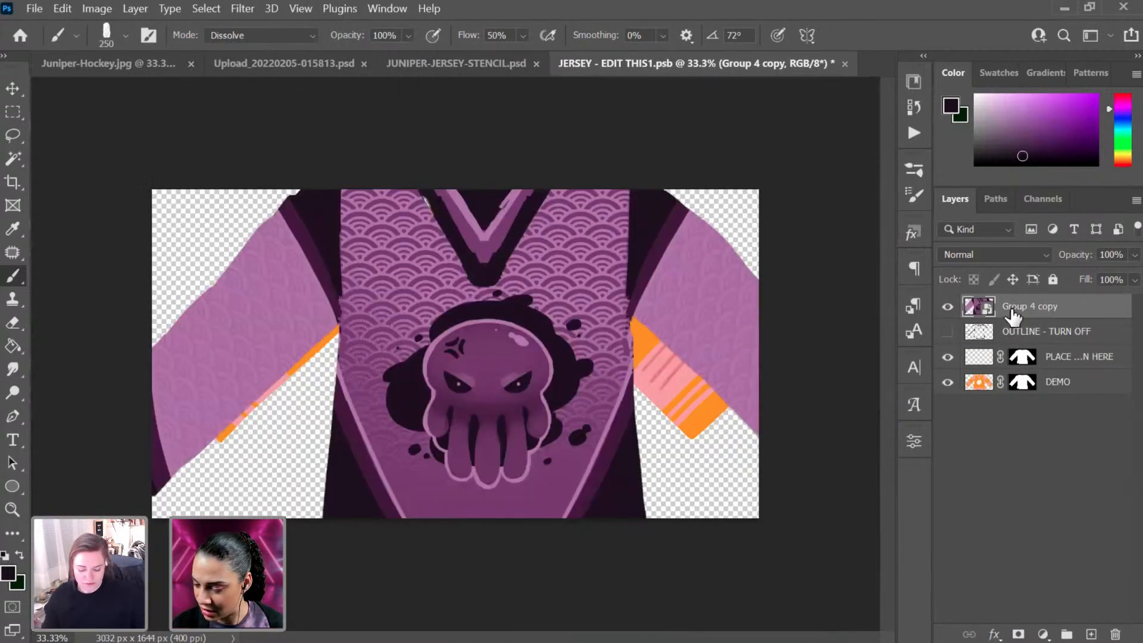
Step: Move Group 4 copy below the OUTLINE - TURN OFF layer and make that outline layer visible as a placement guide
{"action": "left_click_drag", "start_coordinate": [1020, 314], "coordinate": [1020, 345]}
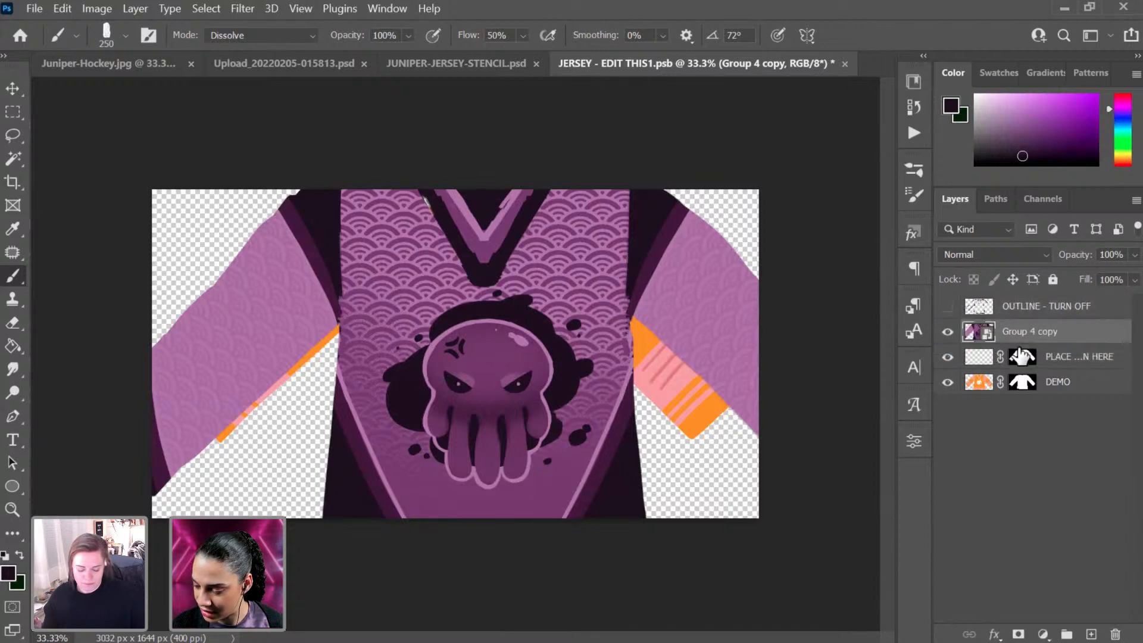
{"action": "left_click", "coordinate": [947, 306]}
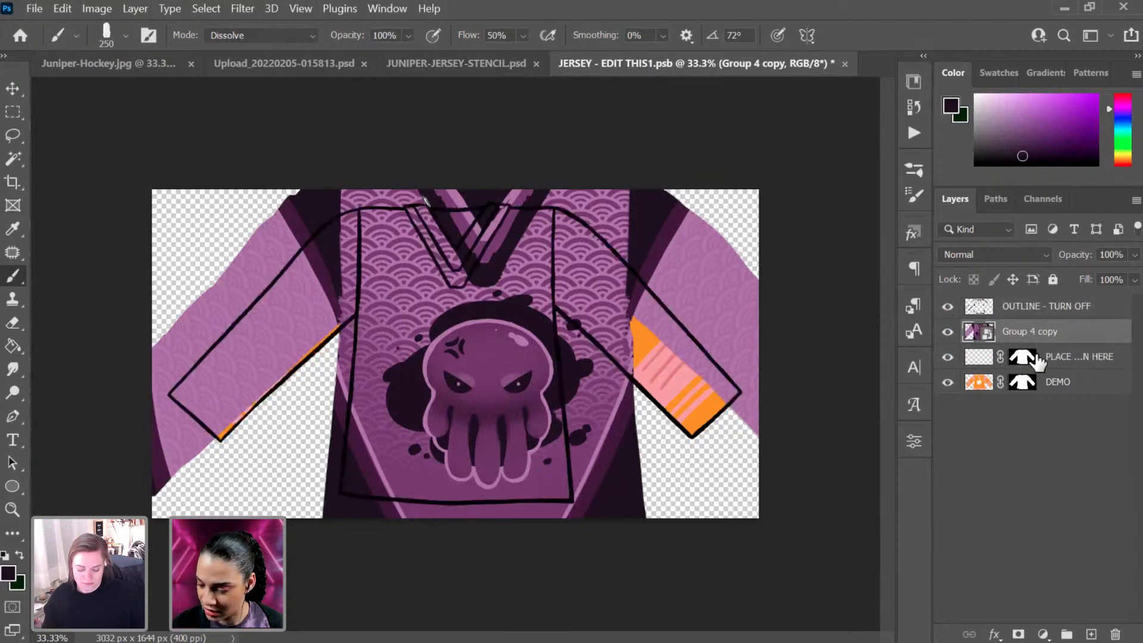
{"action": "left_click", "coordinate": [1081, 314]}
{"action": "left_click", "coordinate": [1072, 338]}
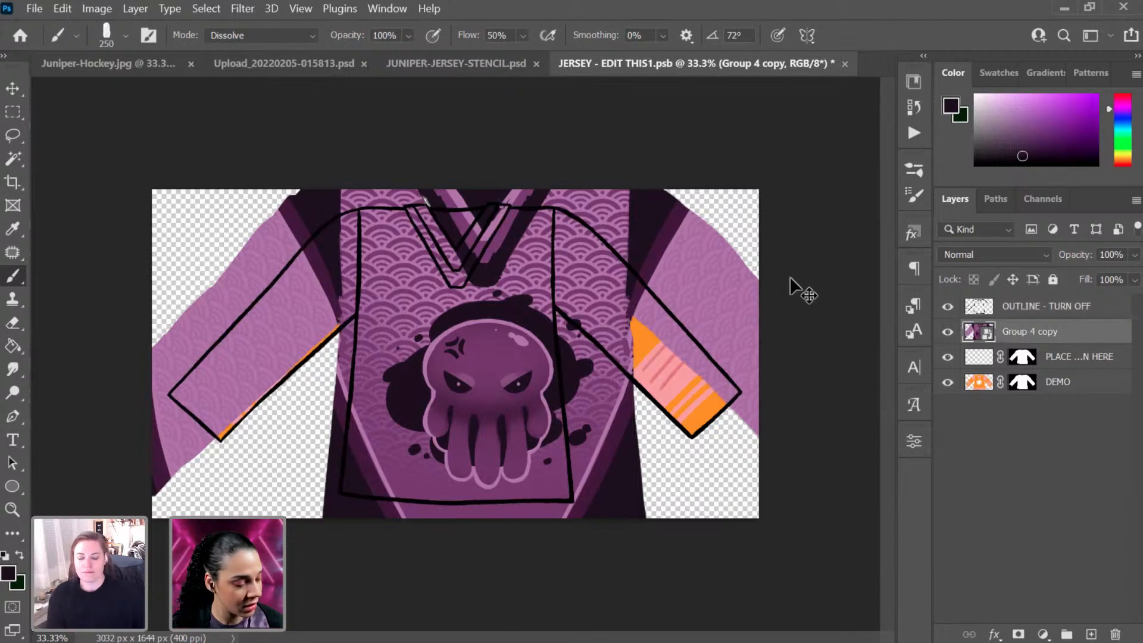
Step: Scale Group 4 copy to 67.75% and align it with the jersey outline at X 1516 px, Y 744 px
{"action": "key", "text": "ctrl+t"}
{"action": "left_click_drag", "start_coordinate": [766, 191], "coordinate": [607, 338]}
{"action": "left_click_drag", "start_coordinate": [810, 230], "coordinate": [748, 230]}
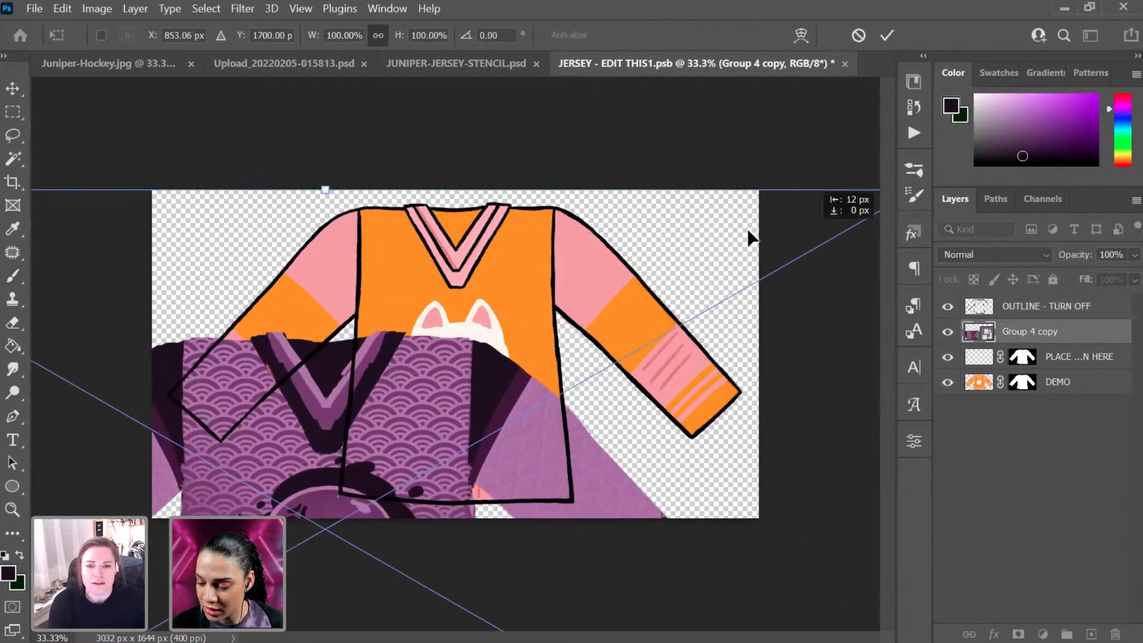
{"action": "left_click_drag", "start_coordinate": [807, 167], "coordinate": [568, 303]}
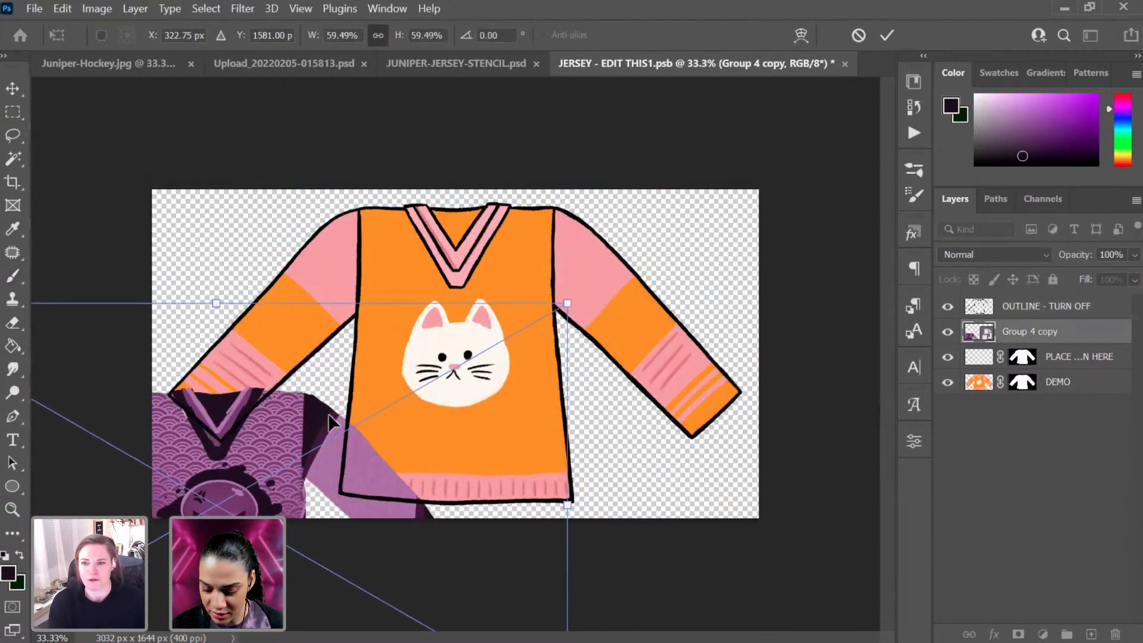
{"action": "left_click_drag", "start_coordinate": [328, 413], "coordinate": [567, 251]}
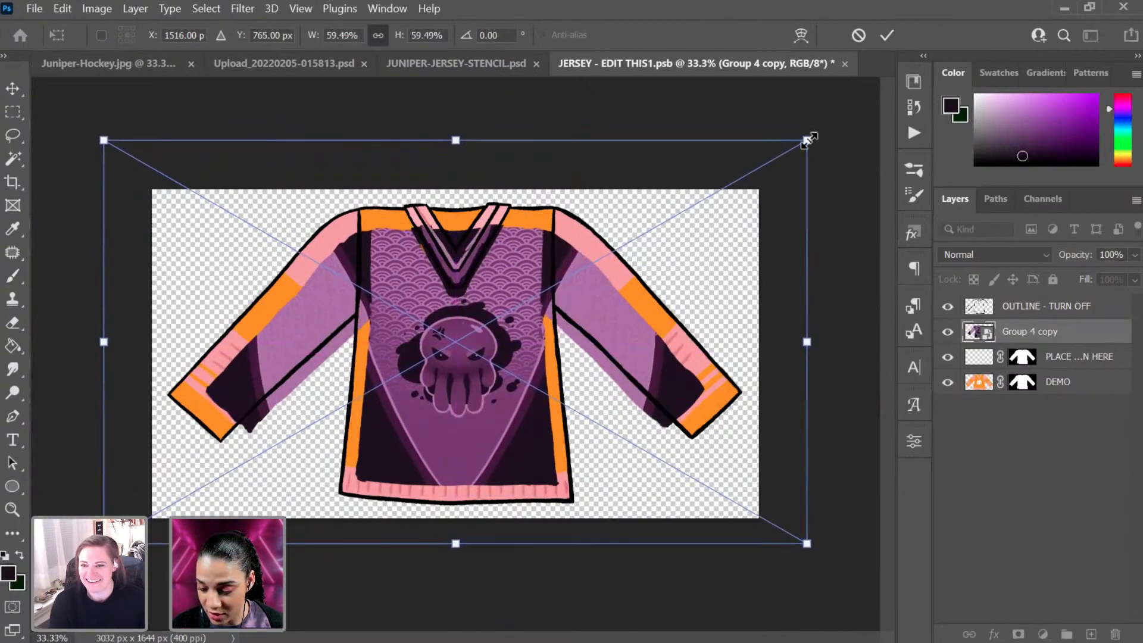
{"action": "left_click_drag", "start_coordinate": [808, 140], "coordinate": [855, 117]}
{"action": "key", "text": "Up"}
{"action": "key", "text": "Up"}
{"action": "key", "text": "Up"}
{"action": "key", "text": "Up"}
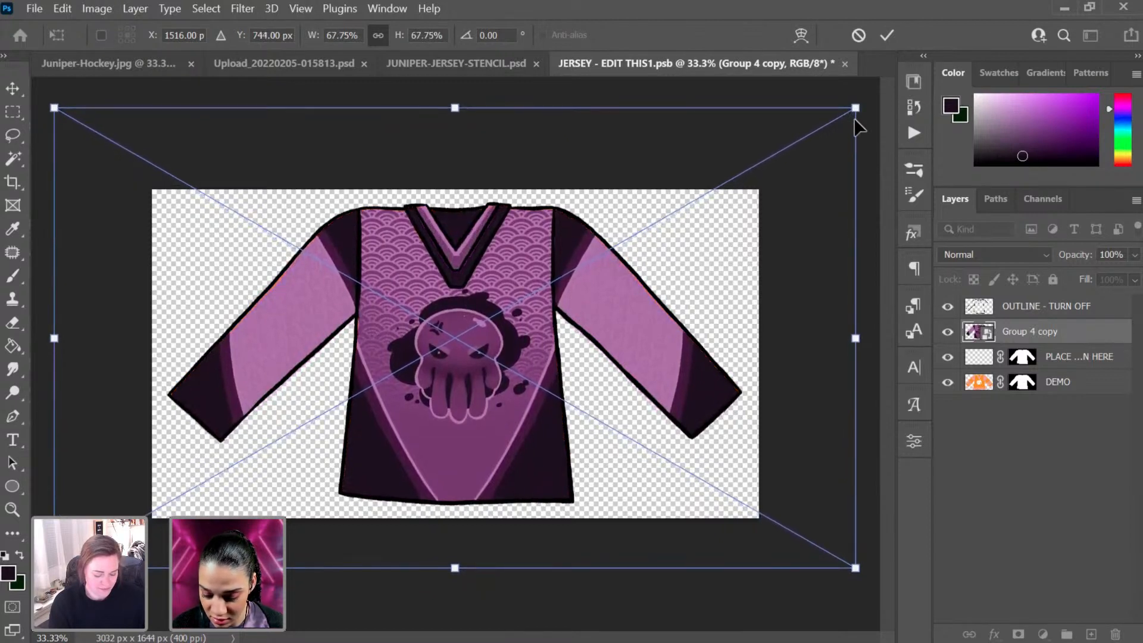
{"action": "key", "text": "Return"}
{"action": "key", "text": "b"}
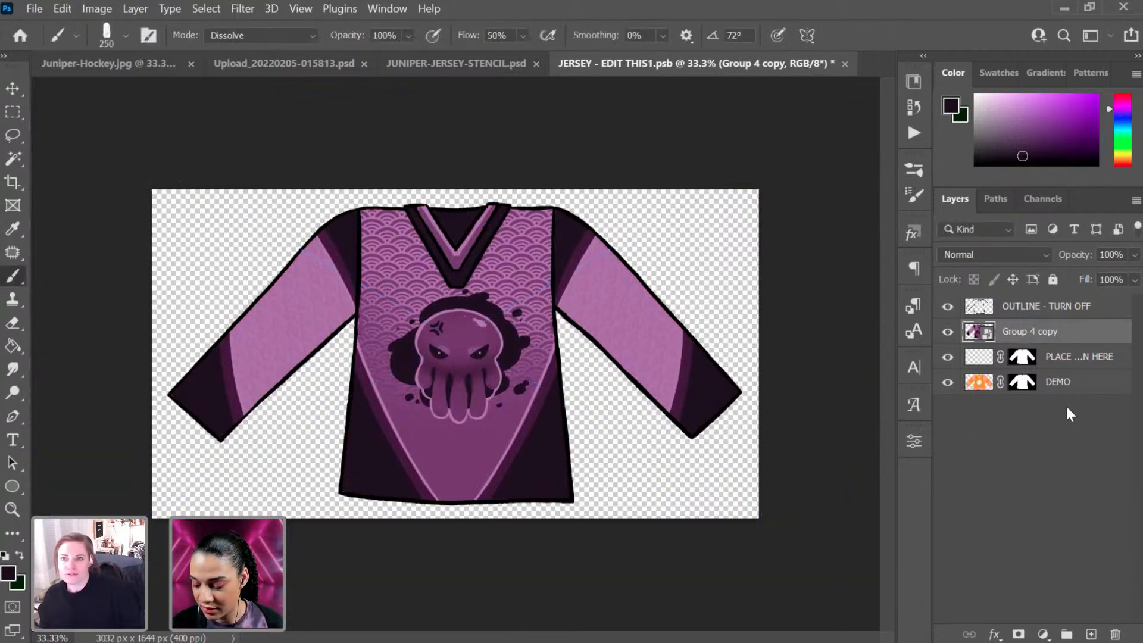
Step: Save the edited jersey Smart Object contents and switch to the Upload_20220205-015813.psd mockup
{"action": "key", "text": "ctrl+s"}
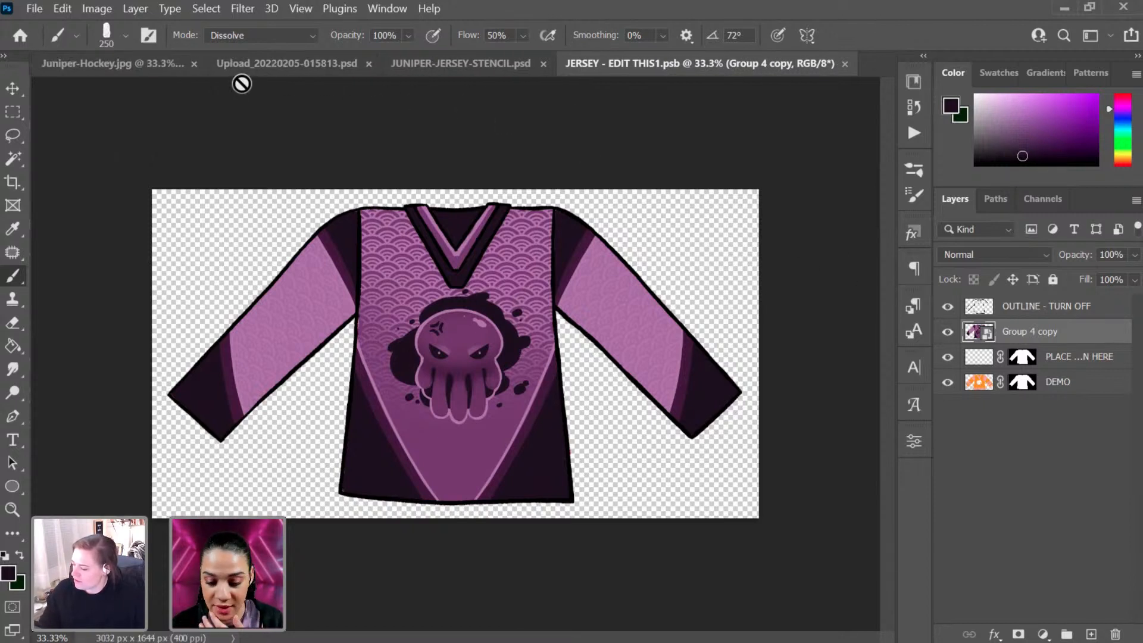
{"action": "left_click", "coordinate": [295, 63]}
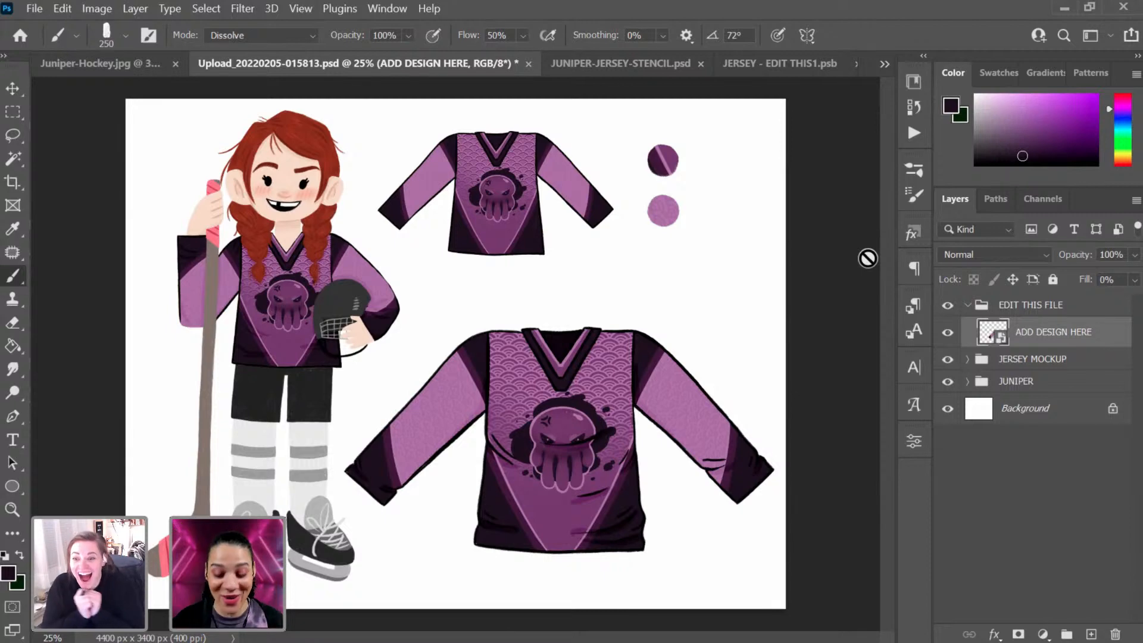
Step: Examine how the octopus jersey looks on the character, up close and in the full mockup
{"action": "key", "text": "ctrl+plus"}
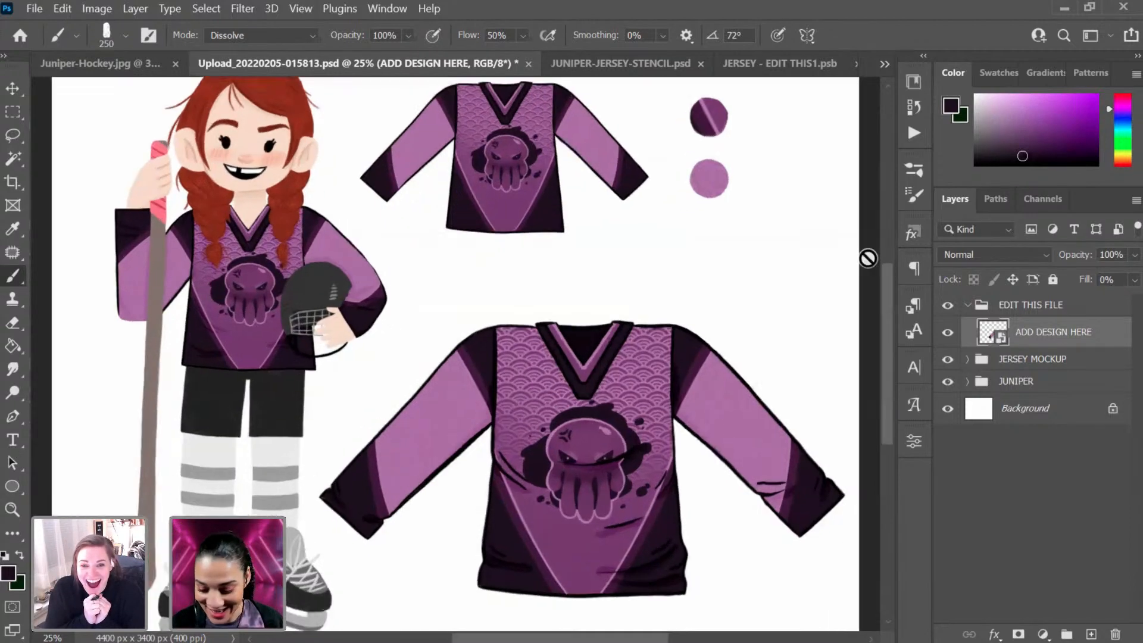
{"action": "key", "text": "ctrl+plus"}
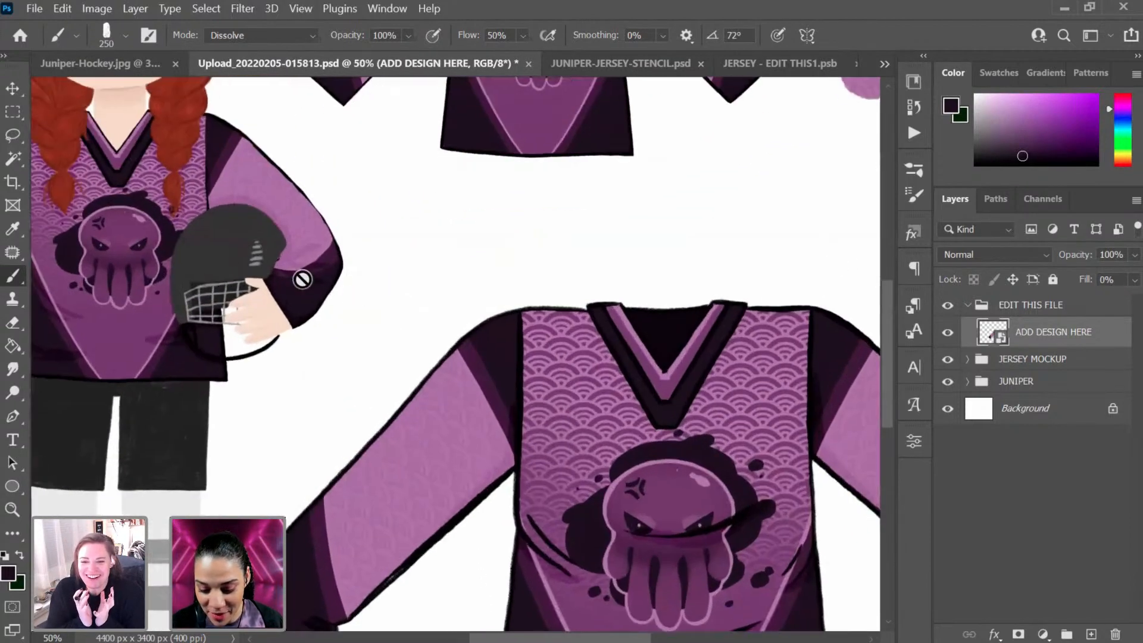
{"action": "left_click_drag", "start_coordinate": [303, 336], "coordinate": [472, 421]}
{"action": "left_click_drag", "start_coordinate": [200, 320], "coordinate": [266, 325]}
{"action": "left_click_drag", "start_coordinate": [732, 598], "coordinate": [396, 320]}
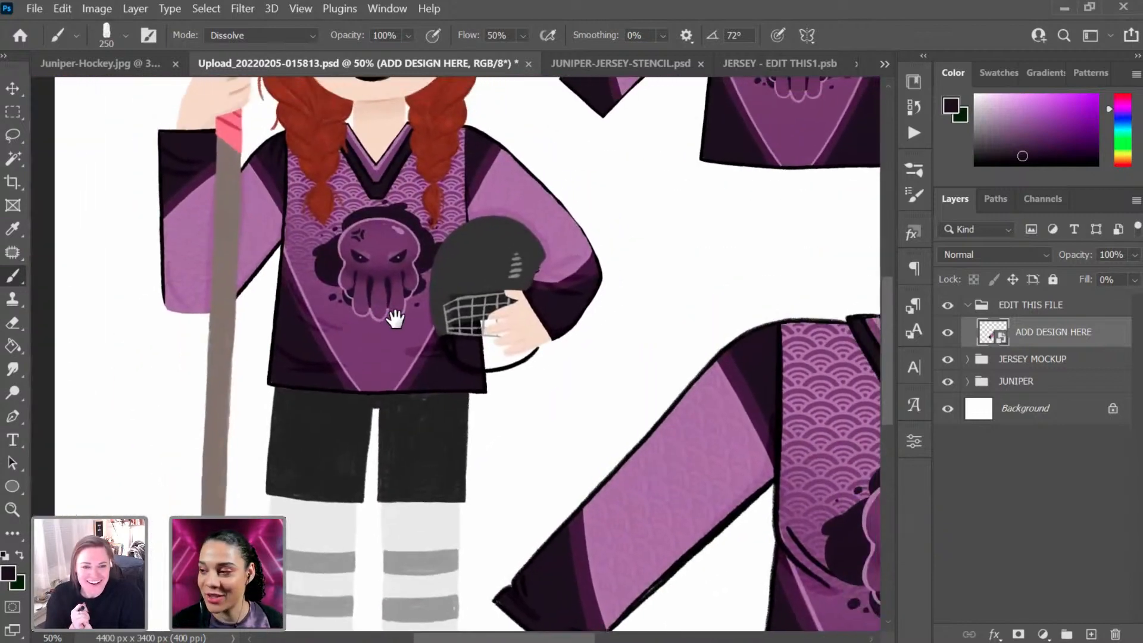
{"action": "left_click_drag", "start_coordinate": [602, 217], "coordinate": [562, 311]}
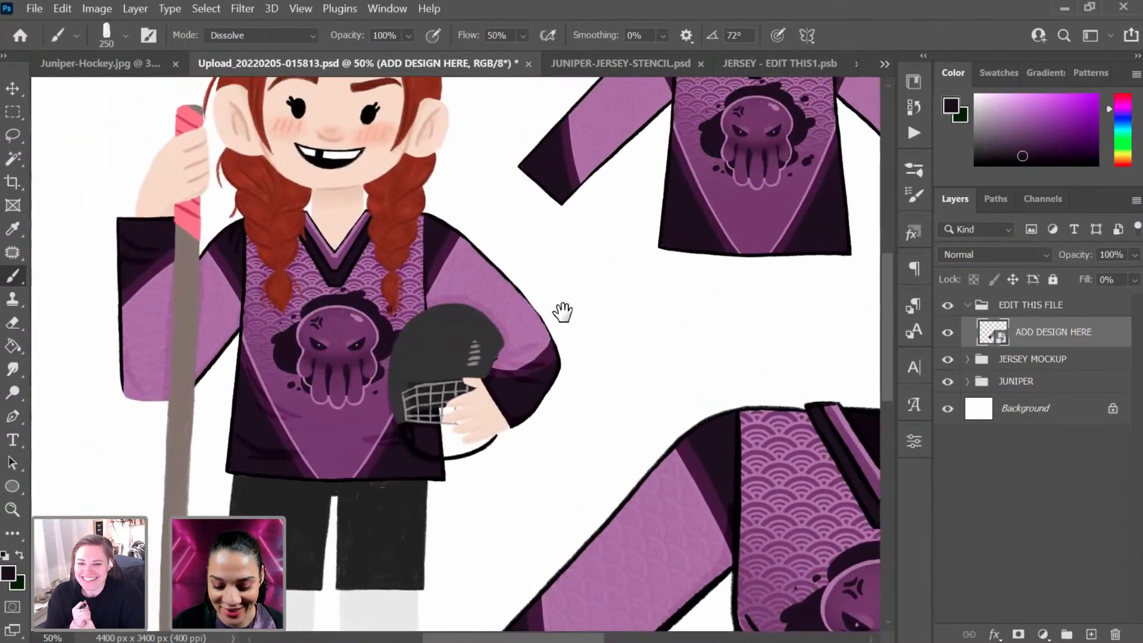
{"action": "key", "text": "ctrl+minus"}
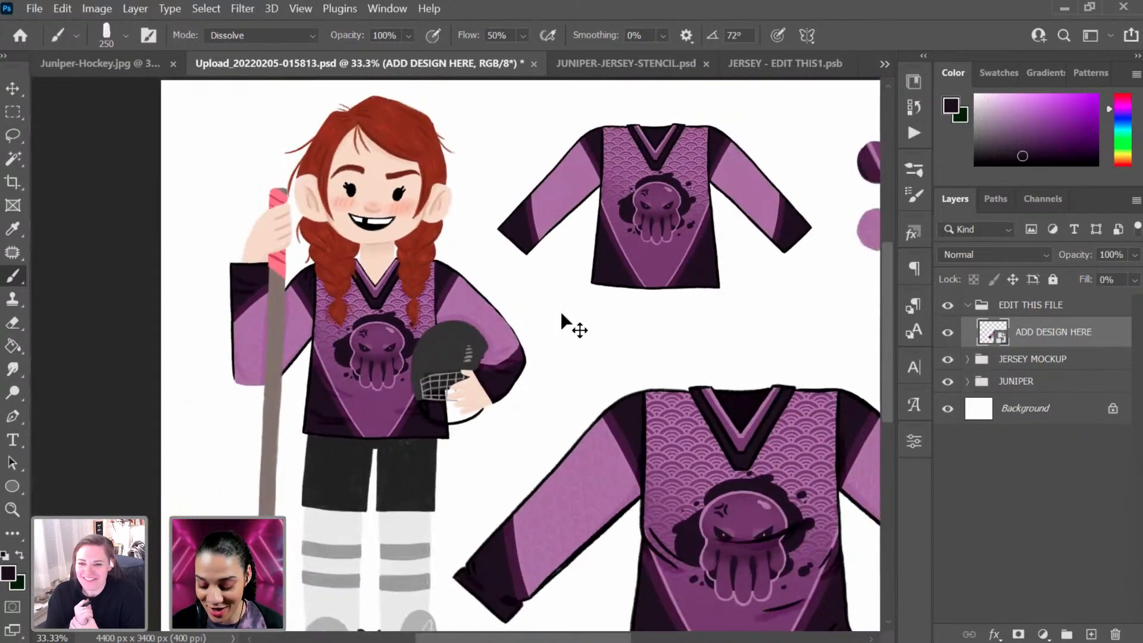
{"action": "key", "text": "ctrl+minus"}
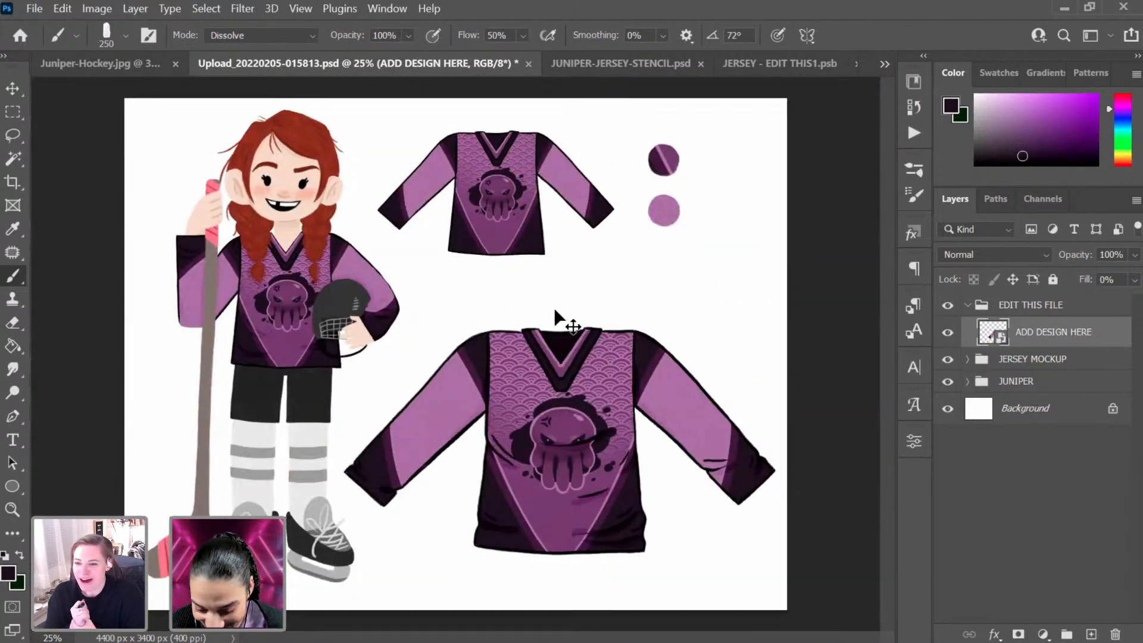
Step: Inspect the wave pattern and dark cuff on the character's bent sleeve beside the helmet at up to 300% zoom
{"action": "key", "text": "ctrl+plus"}
{"action": "key", "text": "ctrl+plus"}
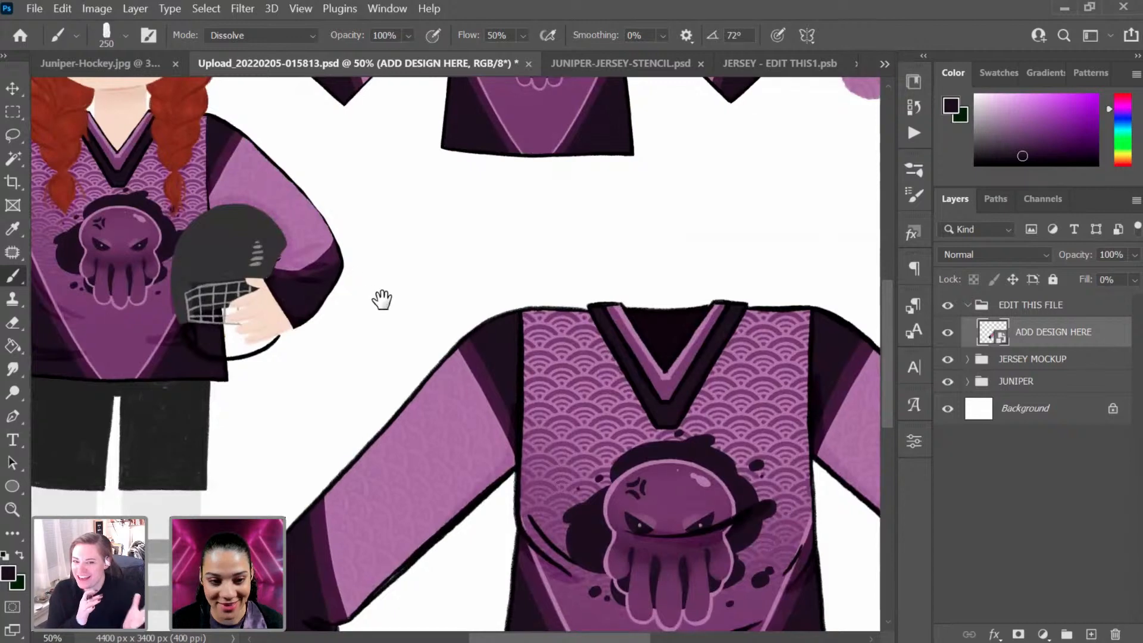
{"action": "left_click_drag", "start_coordinate": [279, 268], "coordinate": [474, 366]}
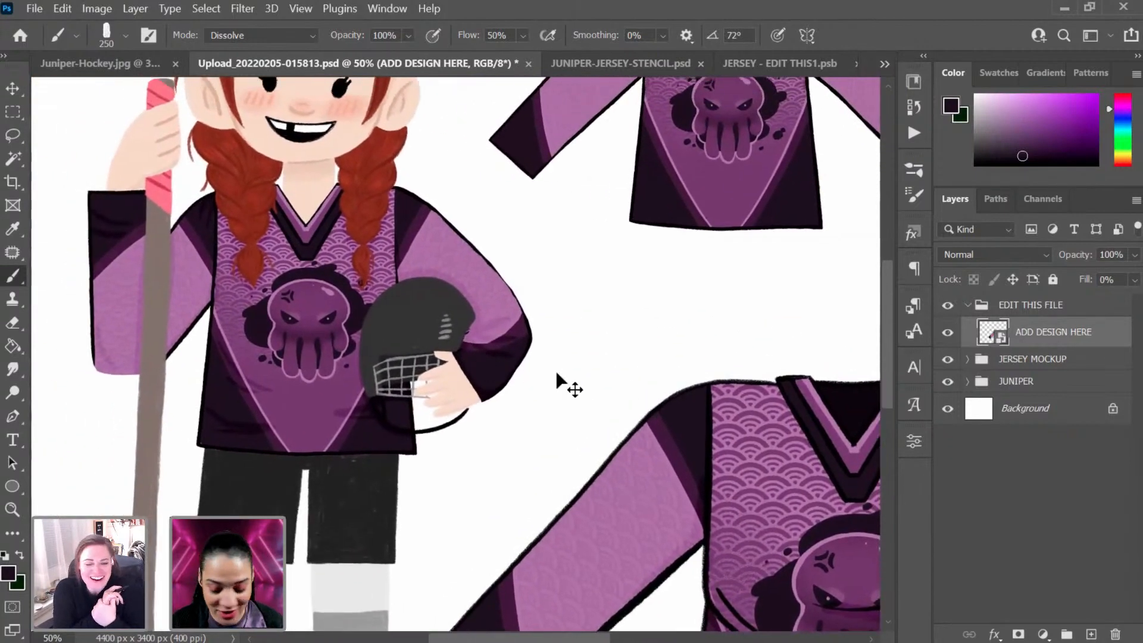
{"action": "key", "text": "ctrl+plus"}
{"action": "key", "text": "ctrl+plus"}
{"action": "key", "text": "ctrl+plus"}
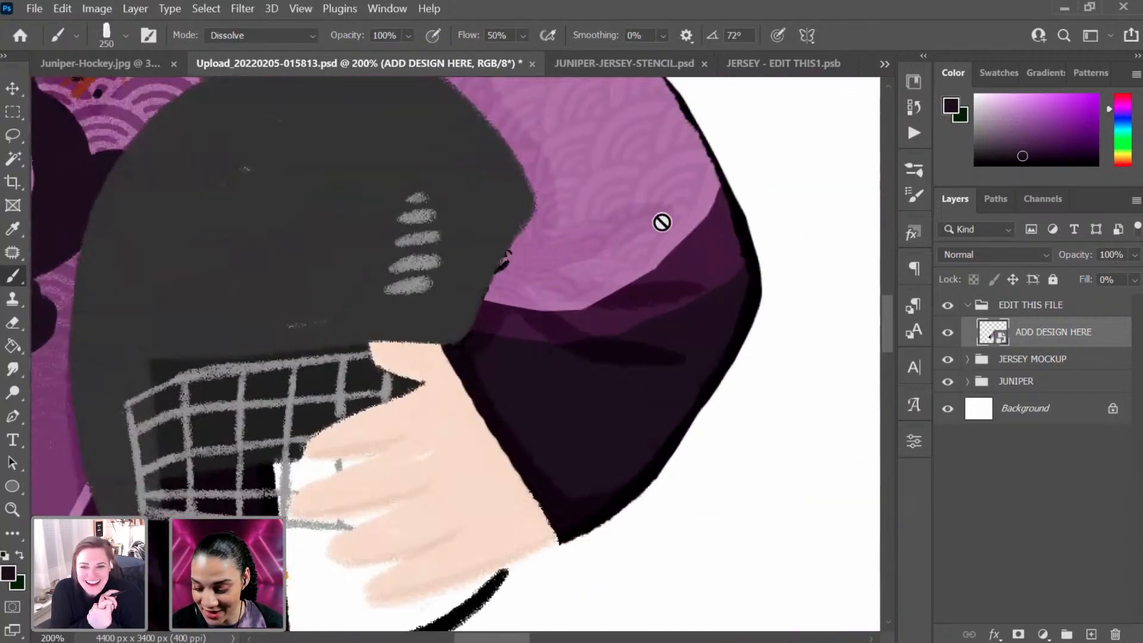
{"action": "key", "text": "ctrl+plus"}
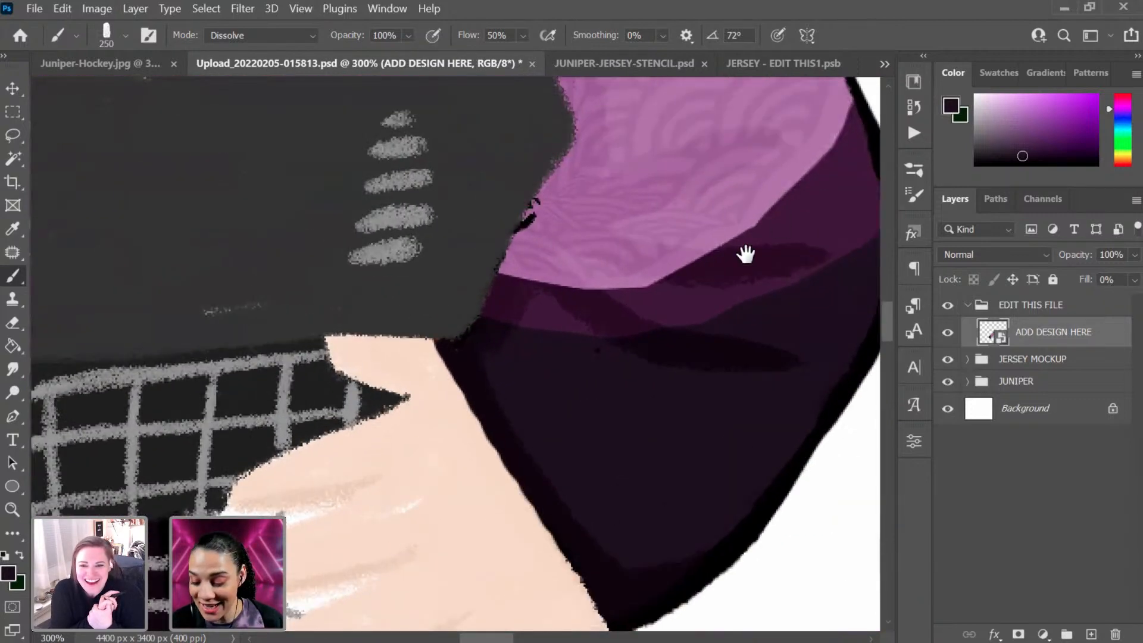
{"action": "left_click_drag", "start_coordinate": [745, 252], "coordinate": [605, 342]}
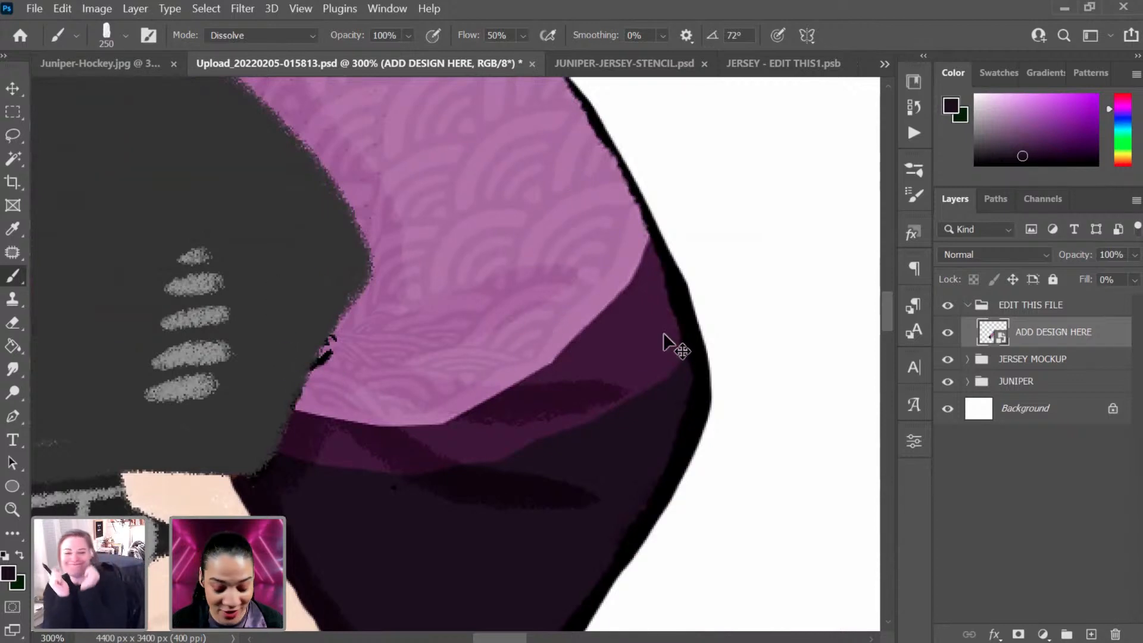
{"action": "key", "text": "ctrl+minus"}
{"action": "key", "text": "ctrl+minus"}
{"action": "key", "text": "ctrl+minus"}
{"action": "key", "text": "ctrl+minus"}
{"action": "key", "text": "ctrl+minus"}
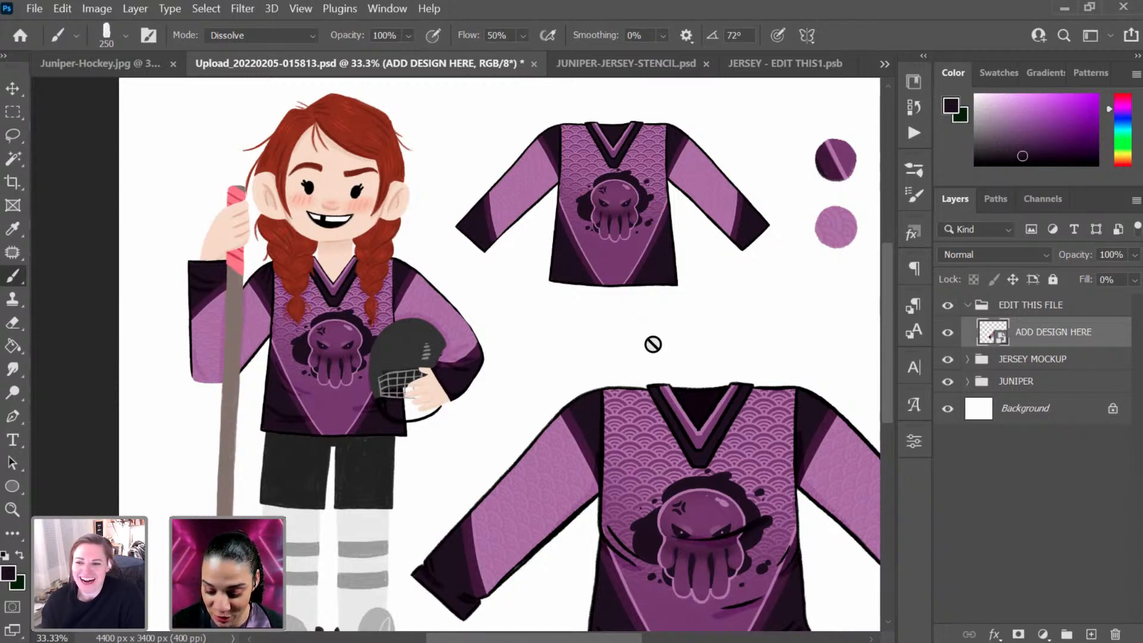
{"action": "key", "text": "ctrl+minus"}
{"action": "key", "text": "ctrl+minus"}
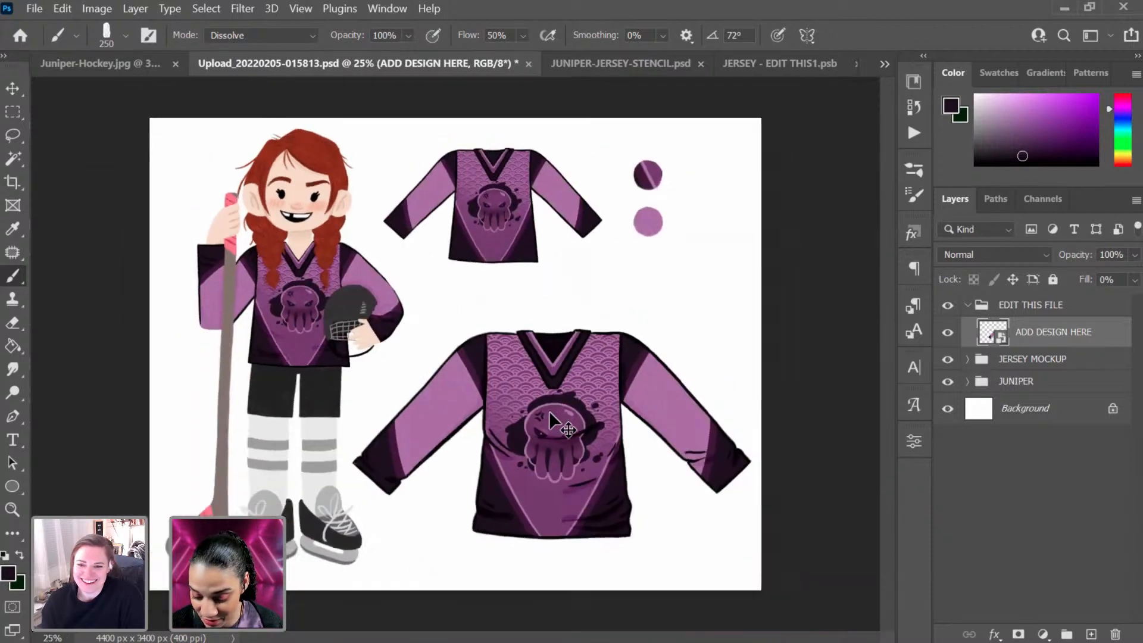
Step: Inspect the two round fabric swatches and the small flat jersey's sleeve at up to 100% zoom
{"action": "key", "text": "ctrl+plus"}
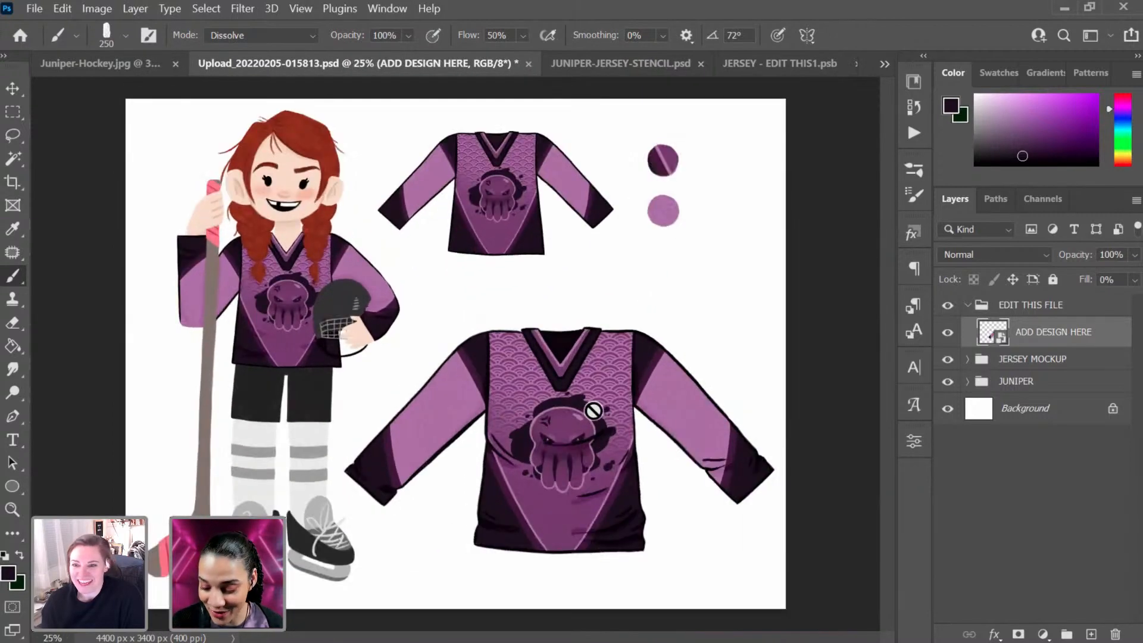
{"action": "key", "text": "ctrl+plus"}
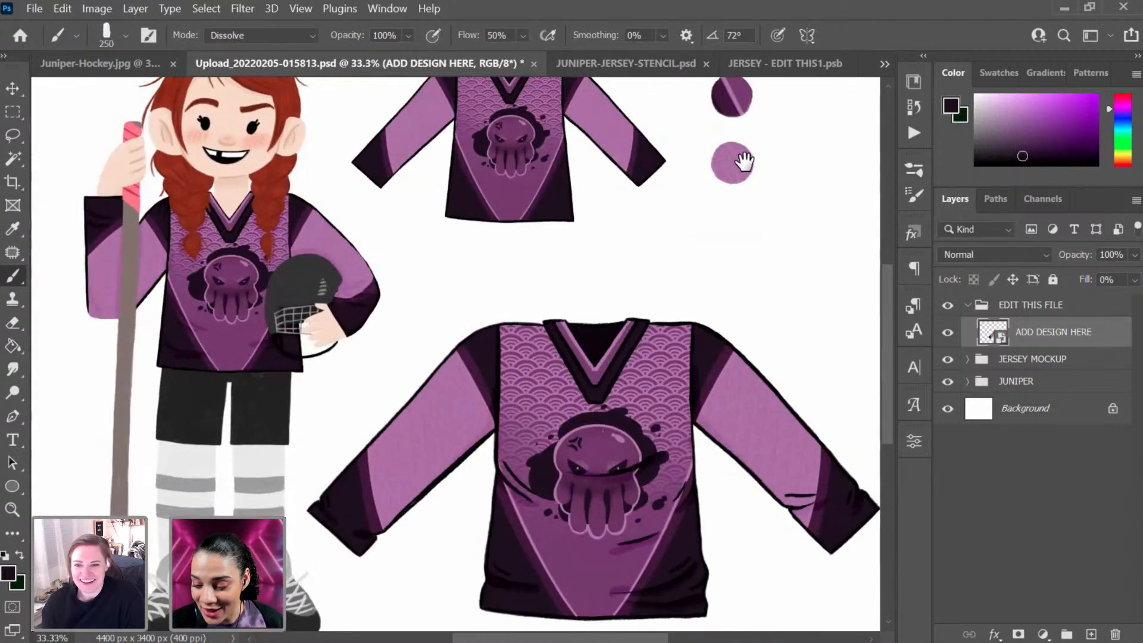
{"action": "left_click_drag", "start_coordinate": [746, 158], "coordinate": [676, 242]}
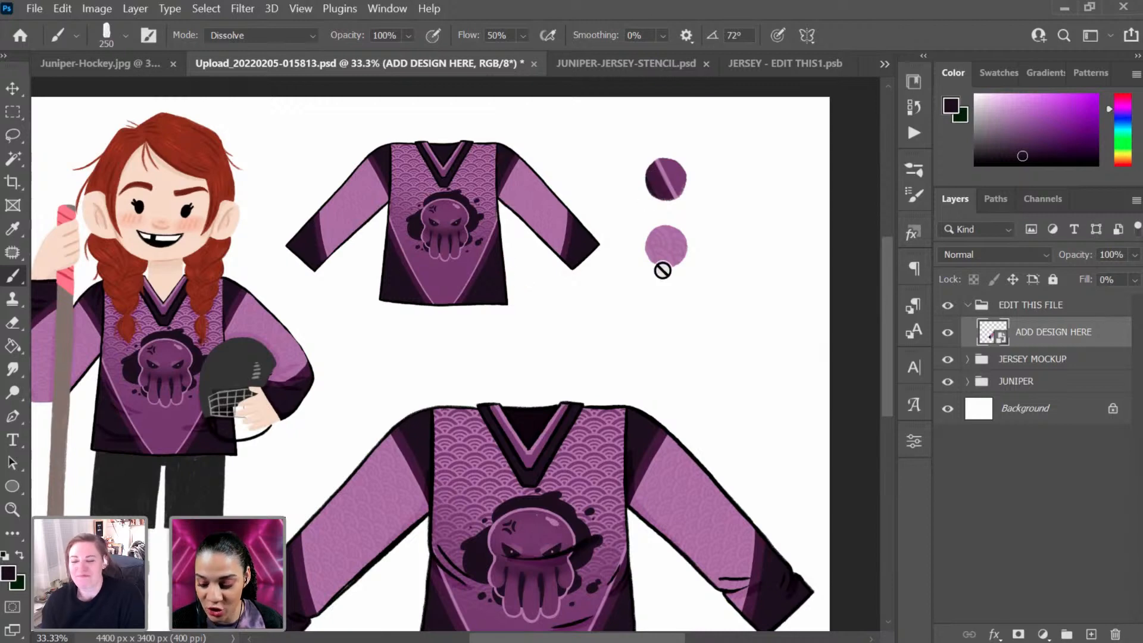
{"action": "key", "text": "ctrl+plus"}
{"action": "key", "text": "ctrl+plus"}
{"action": "left_click_drag", "start_coordinate": [797, 195], "coordinate": [515, 340]}
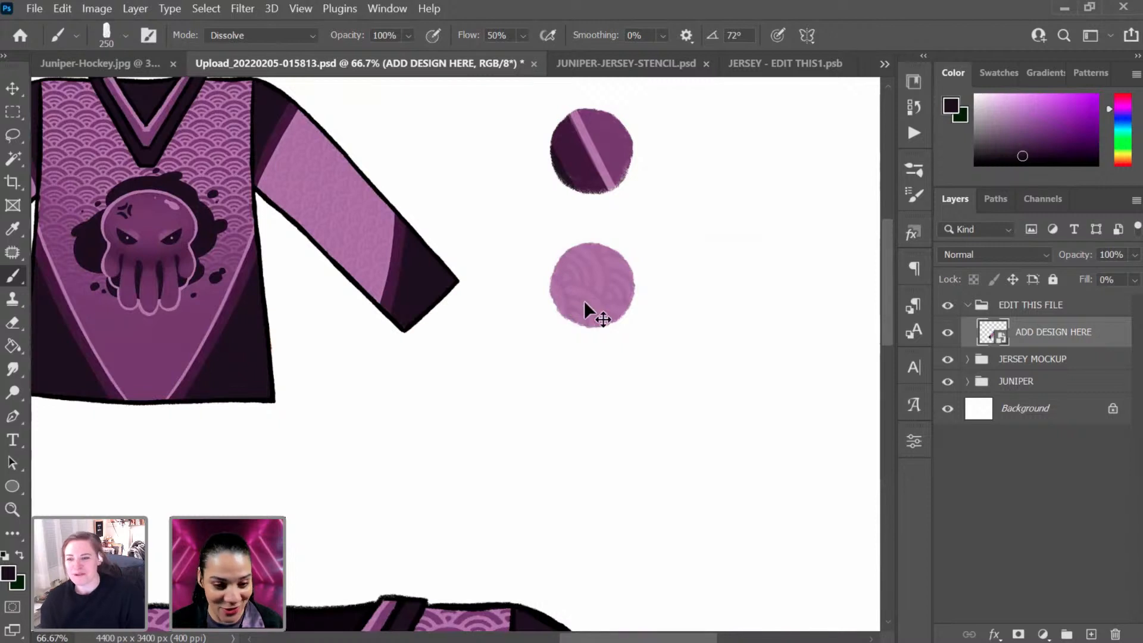
{"action": "key", "text": "ctrl+plus"}
{"action": "left_click_drag", "start_coordinate": [712, 296], "coordinate": [610, 393]}
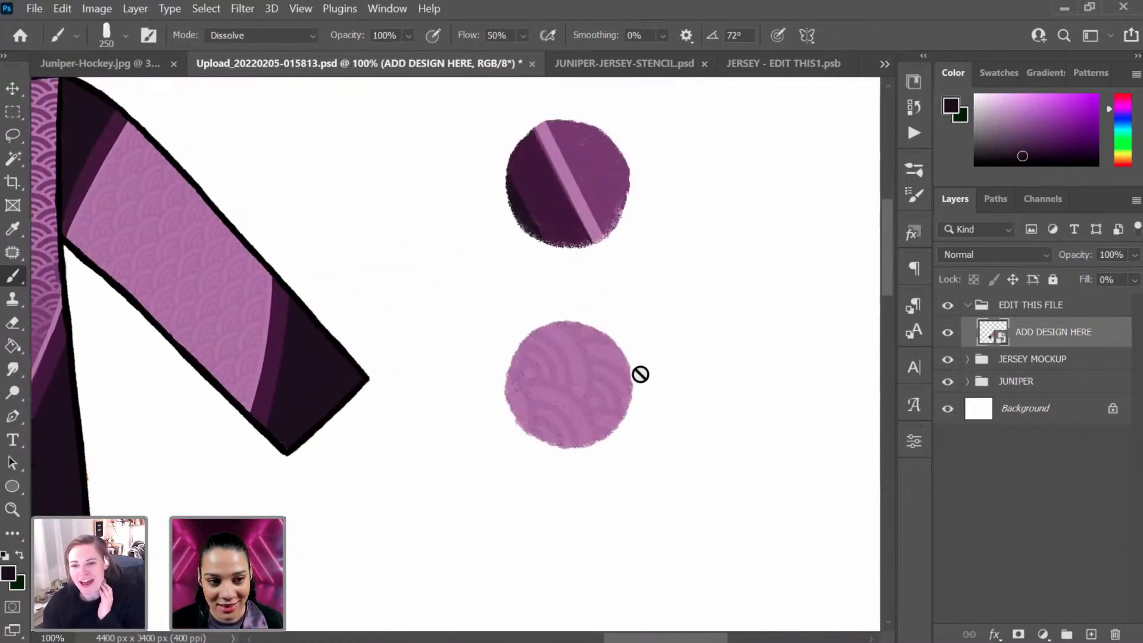
{"action": "mouse_move", "coordinate": [405, 347]}
{"action": "left_mouse_down"}
{"action": "mouse_move", "coordinate": [766, 360]}
{"action": "mouse_move", "coordinate": [493, 341]}
{"action": "mouse_move", "coordinate": [584, 334]}
{"action": "left_mouse_up"}
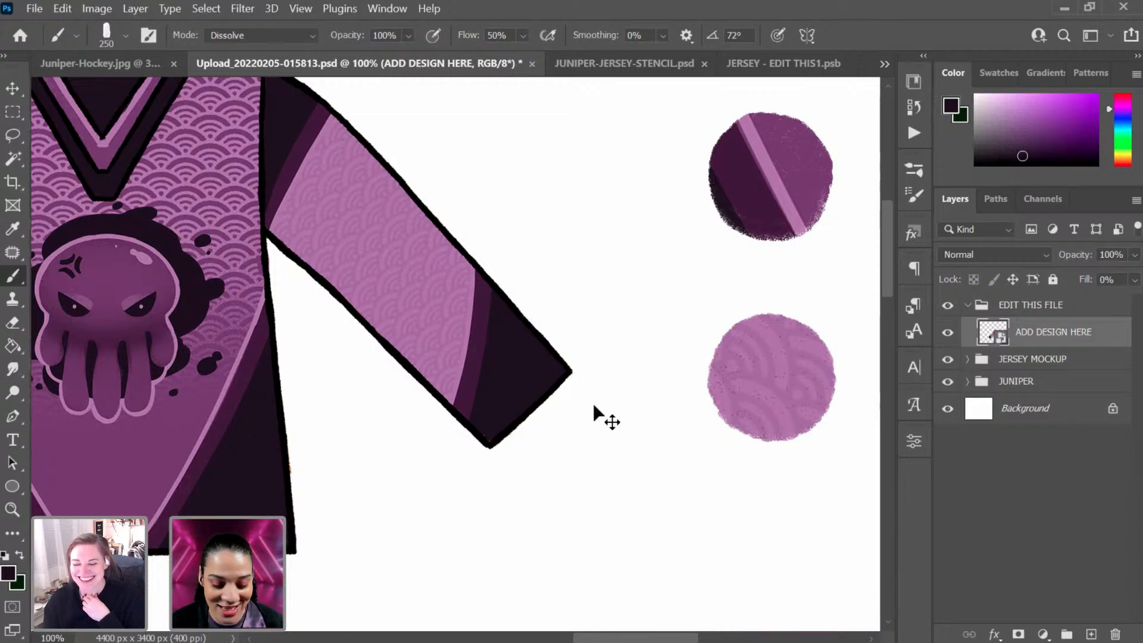
{"action": "key", "text": "ctrl+minus"}
{"action": "key", "text": "ctrl+minus"}
{"action": "key", "text": "ctrl+minus"}
{"action": "key", "text": "ctrl+plus"}
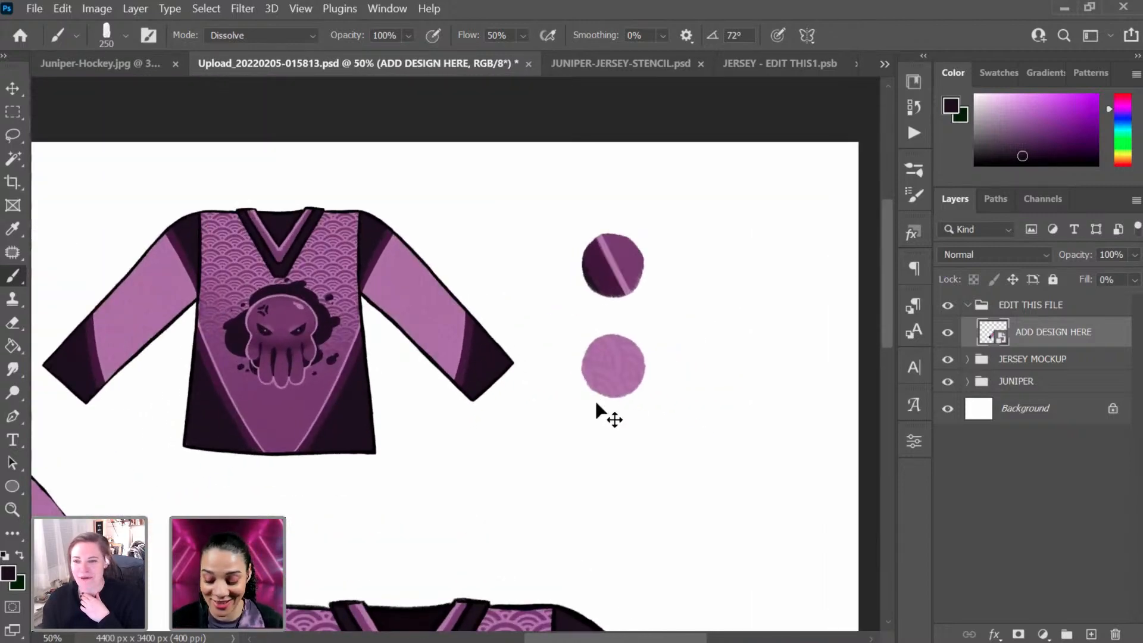
{"action": "key", "text": "ctrl+minus"}
{"action": "key", "text": "ctrl+minus"}
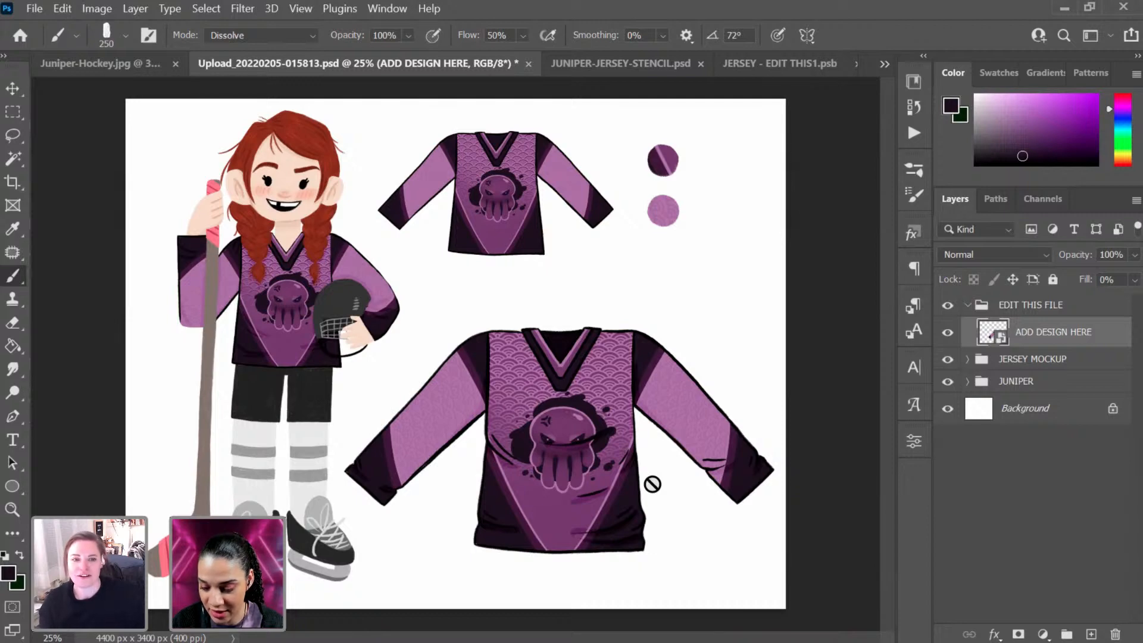
Step: Switch to JUNIPER-JERSEY-STENCIL.psd, hide the Group 4 copy layer, and show and expand the original Group 4
{"action": "left_click", "coordinate": [760, 65]}
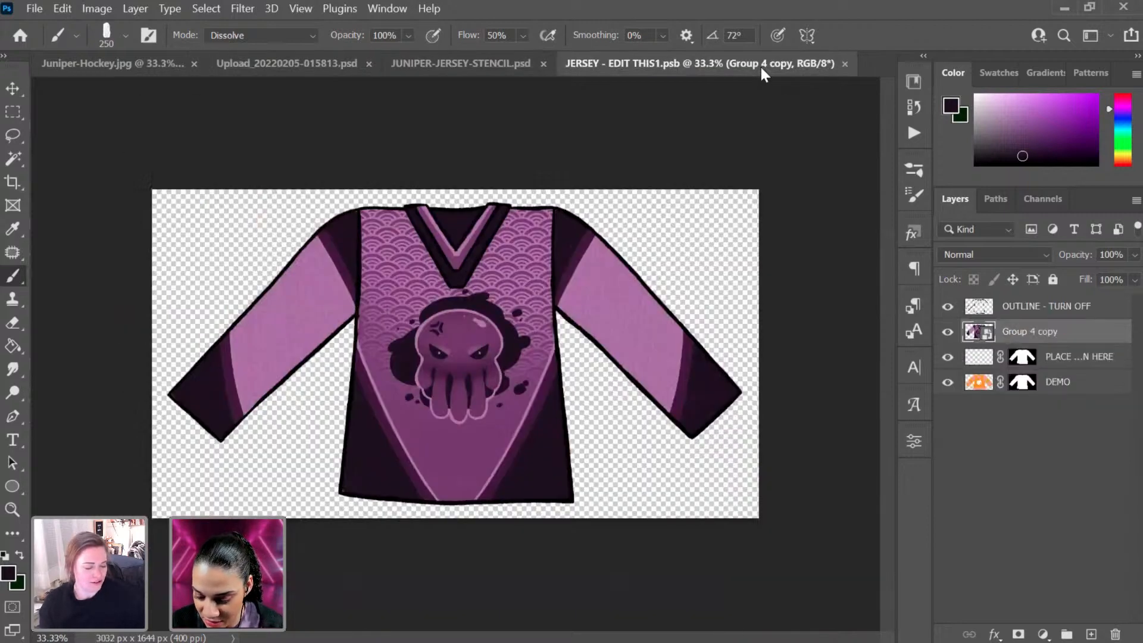
{"action": "left_click", "coordinate": [501, 68]}
{"action": "scroll", "coordinate": [1006, 605], "scroll_direction": "down", "scroll_amount": 3}
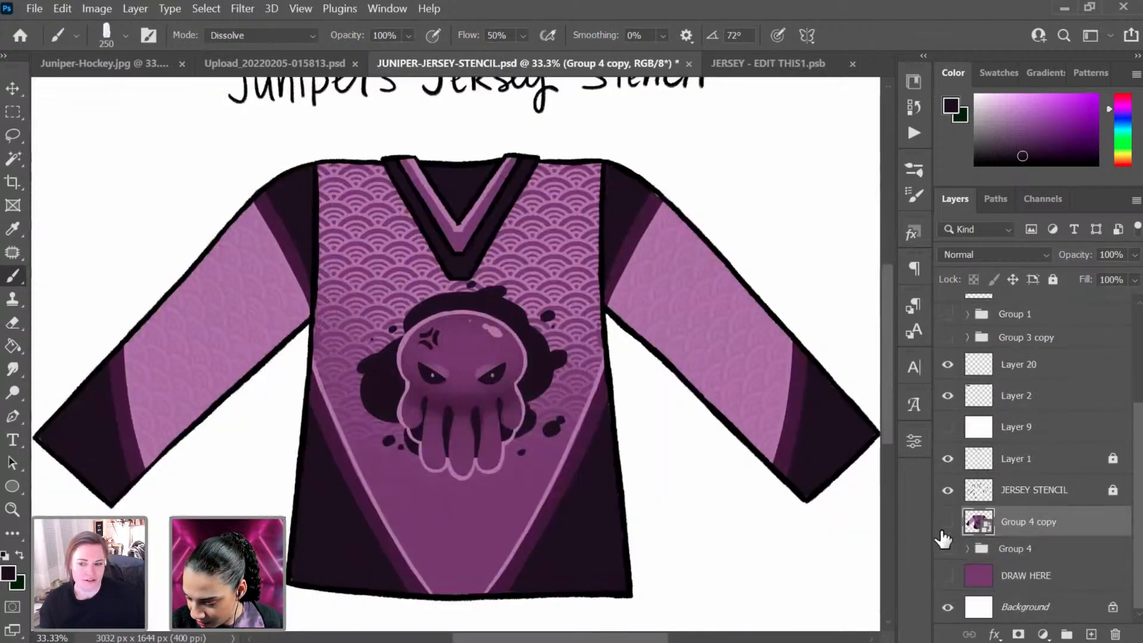
{"action": "left_click", "coordinate": [948, 522]}
{"action": "left_click", "coordinate": [946, 548]}
{"action": "left_click", "coordinate": [967, 548]}
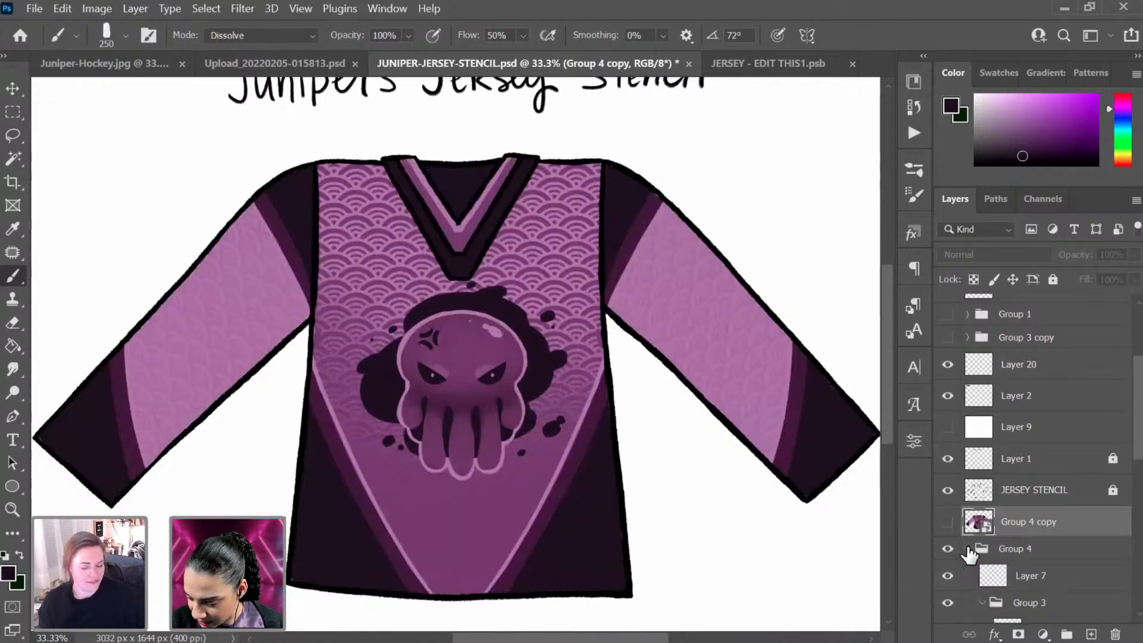
Step: Duplicate the splat layer and place the copy directly beneath Ellipse 1 in Group 3 so it clips to the jersey
{"action": "scroll", "coordinate": [1005, 567], "scroll_direction": "down", "scroll_amount": 3}
{"action": "scroll", "coordinate": [1005, 566], "scroll_direction": "down", "scroll_amount": 6}
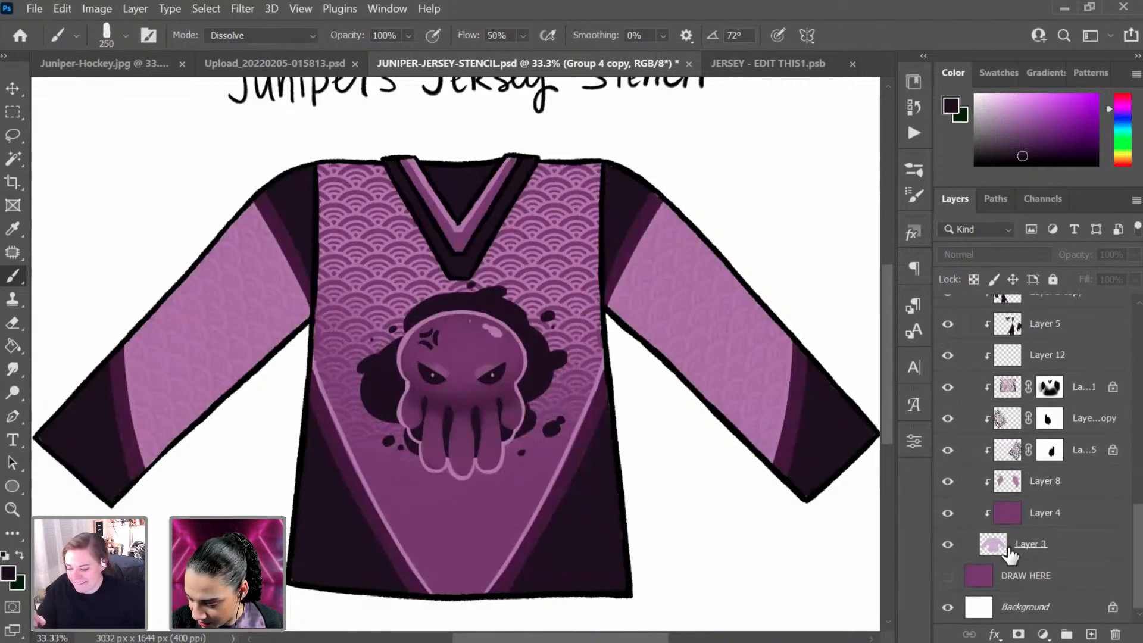
{"action": "scroll", "coordinate": [1011, 548], "scroll_direction": "up", "scroll_amount": 3}
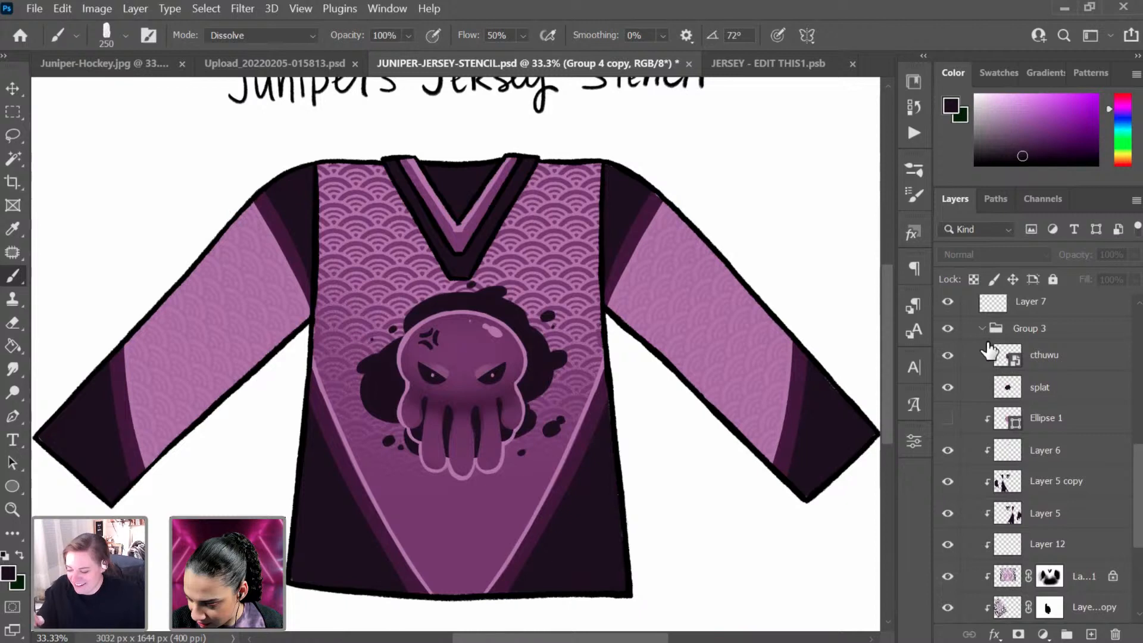
{"action": "left_click", "coordinate": [1048, 394]}
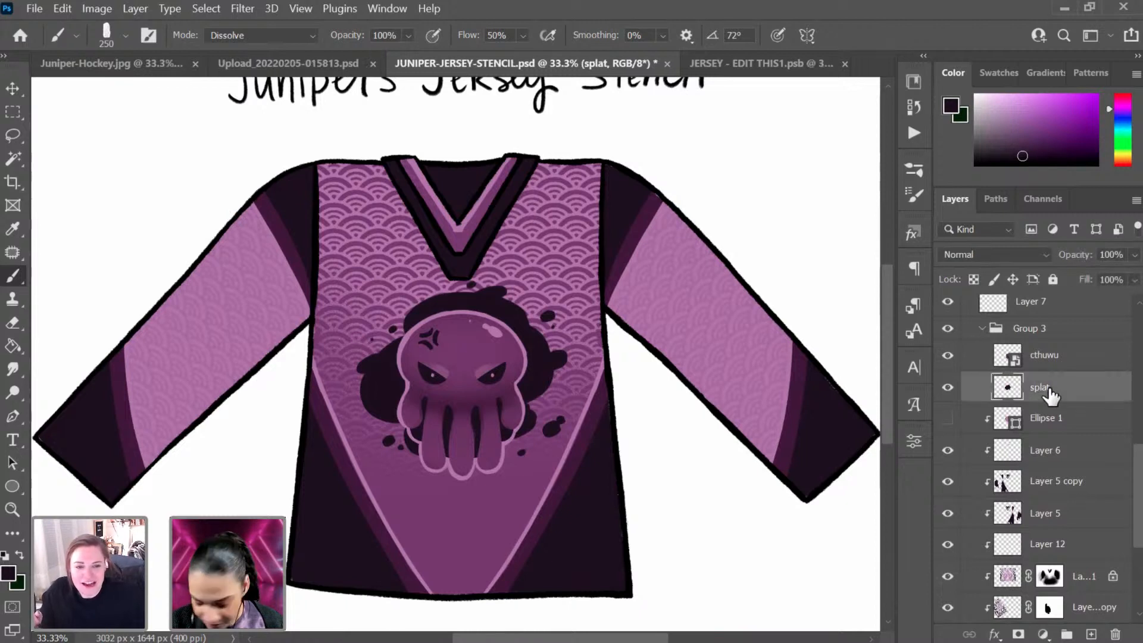
{"action": "key", "text": "ctrl+j"}
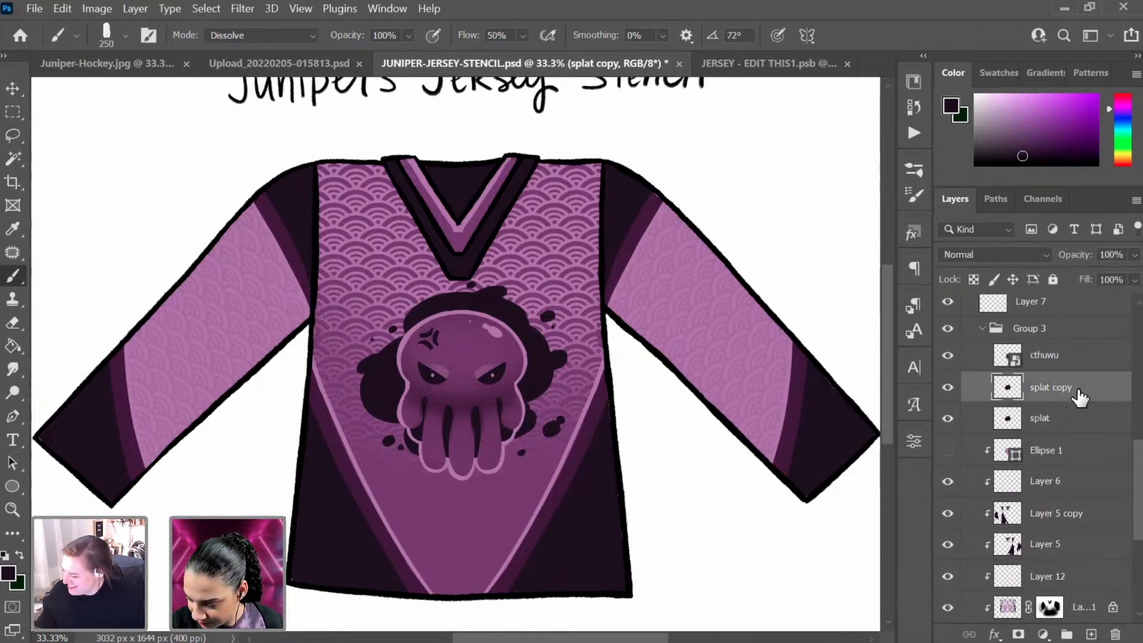
{"action": "left_click_drag", "start_coordinate": [1078, 397], "coordinate": [1078, 470]}
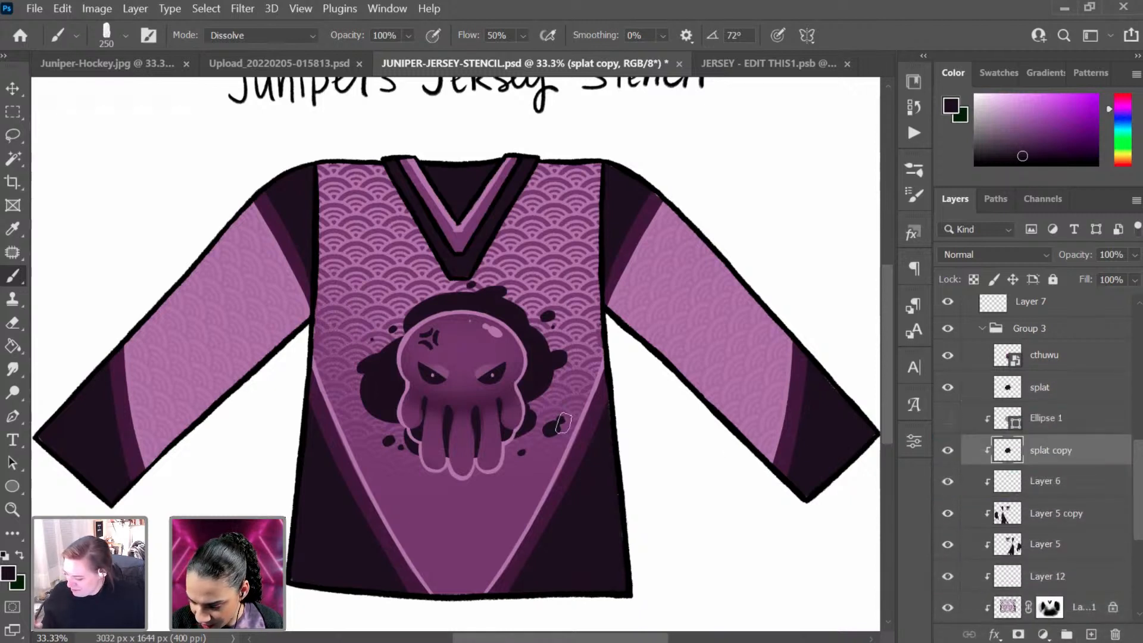
Step: Transform the splat copy onto the right sleeve's cuff, rotating it -38.93° and scaling it to 86.28%
{"action": "key", "text": "ctrl+t"}
{"action": "left_click_drag", "start_coordinate": [487, 381], "coordinate": [743, 384]}
{"action": "left_click_drag", "start_coordinate": [837, 268], "coordinate": [749, 207]}
{"action": "left_click_drag", "start_coordinate": [727, 342], "coordinate": [837, 362]}
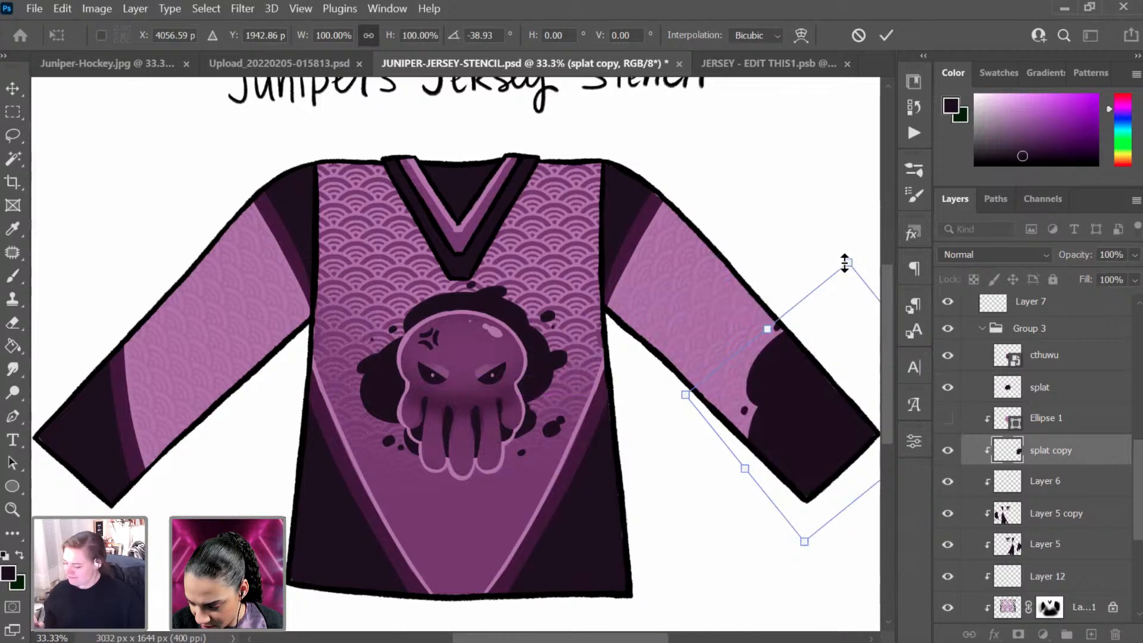
{"action": "left_click_drag", "start_coordinate": [845, 263], "coordinate": [843, 301]}
{"action": "left_click_drag", "start_coordinate": [846, 391], "coordinate": [828, 388]}
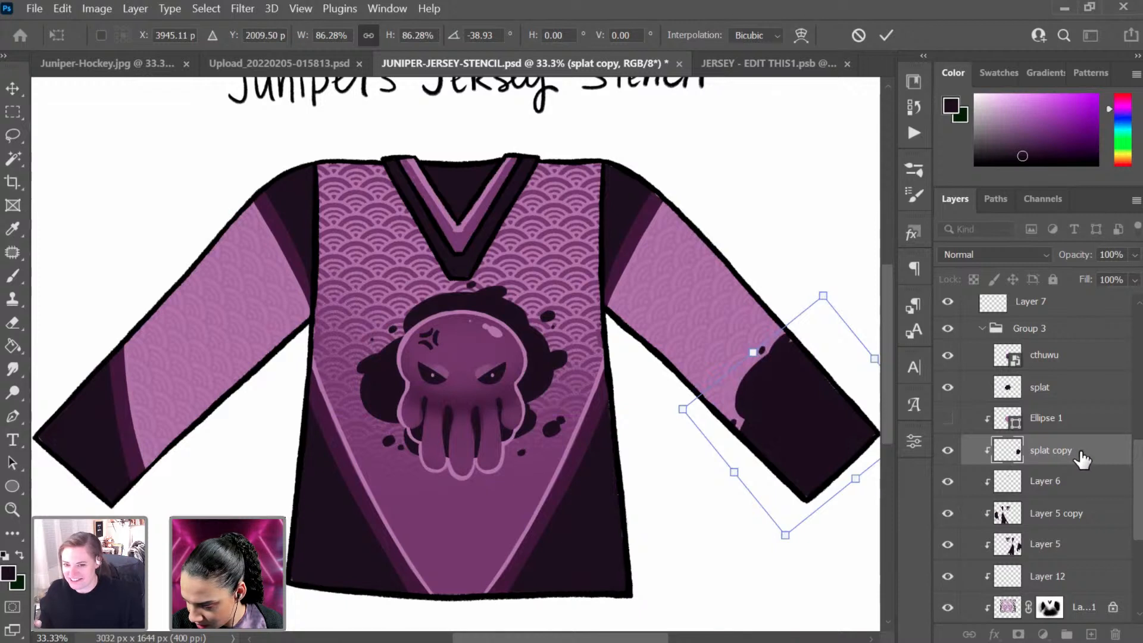
{"action": "key", "text": "Return"}
Step: Move the splat copy layer beneath Layer 12, then rotate it 146.49° and scale it to 91.52% along the cuff's edge
{"action": "mouse_move", "coordinate": [1091, 457]}
{"action": "left_mouse_down"}
{"action": "mouse_move", "coordinate": [1057, 639]}
{"action": "mouse_move", "coordinate": [1074, 396]}
{"action": "mouse_move", "coordinate": [1076, 441]}
{"action": "left_mouse_up"}
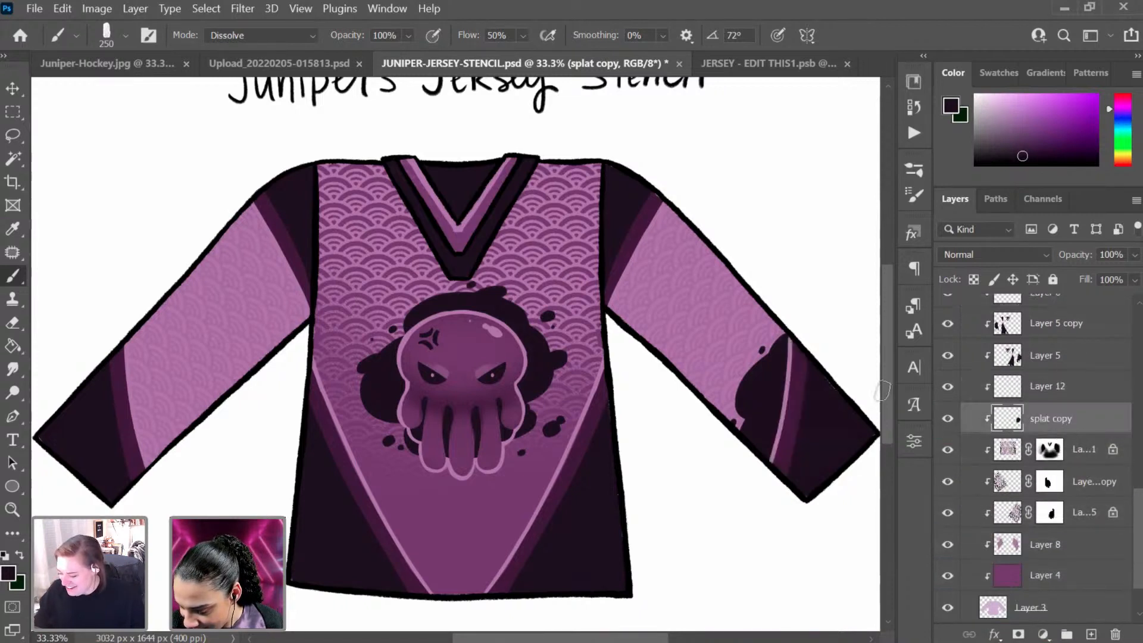
{"action": "key", "text": "ctrl+t"}
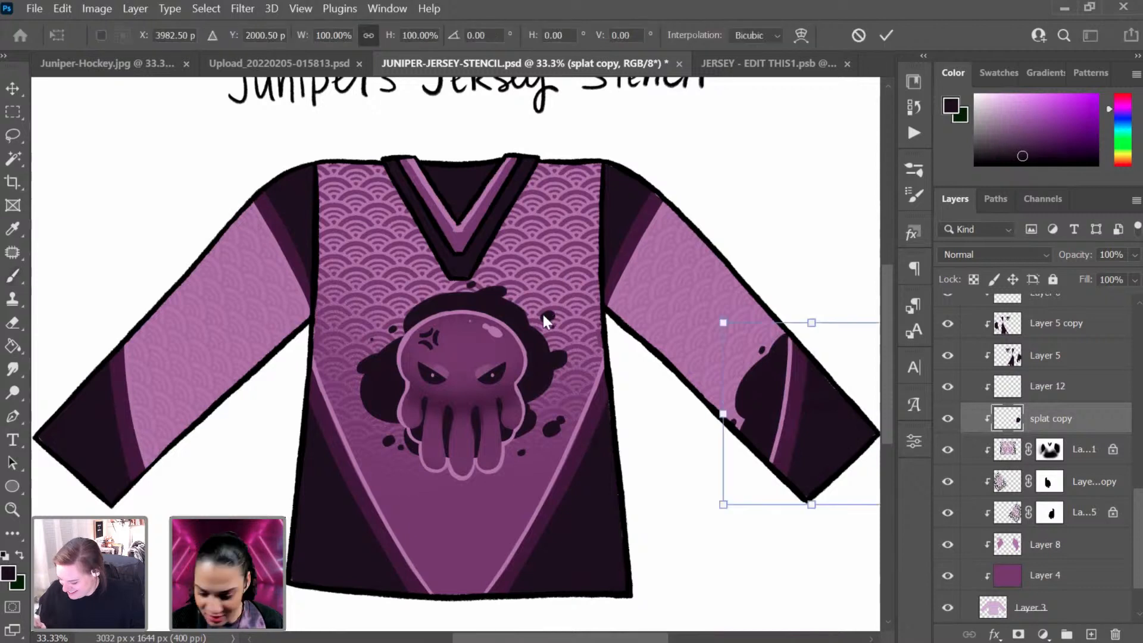
{"action": "left_click_drag", "start_coordinate": [813, 377], "coordinate": [778, 349]}
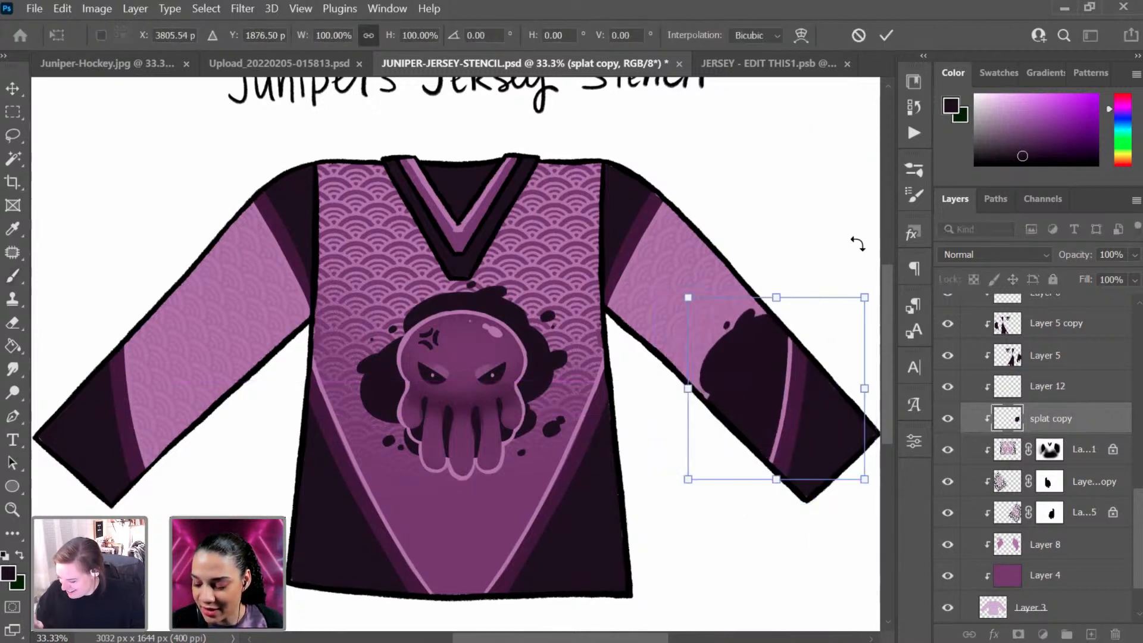
{"action": "left_click_drag", "start_coordinate": [883, 312], "coordinate": [729, 558]}
{"action": "left_click_drag", "start_coordinate": [698, 512], "coordinate": [705, 496]}
{"action": "left_click_drag", "start_coordinate": [731, 385], "coordinate": [740, 421]}
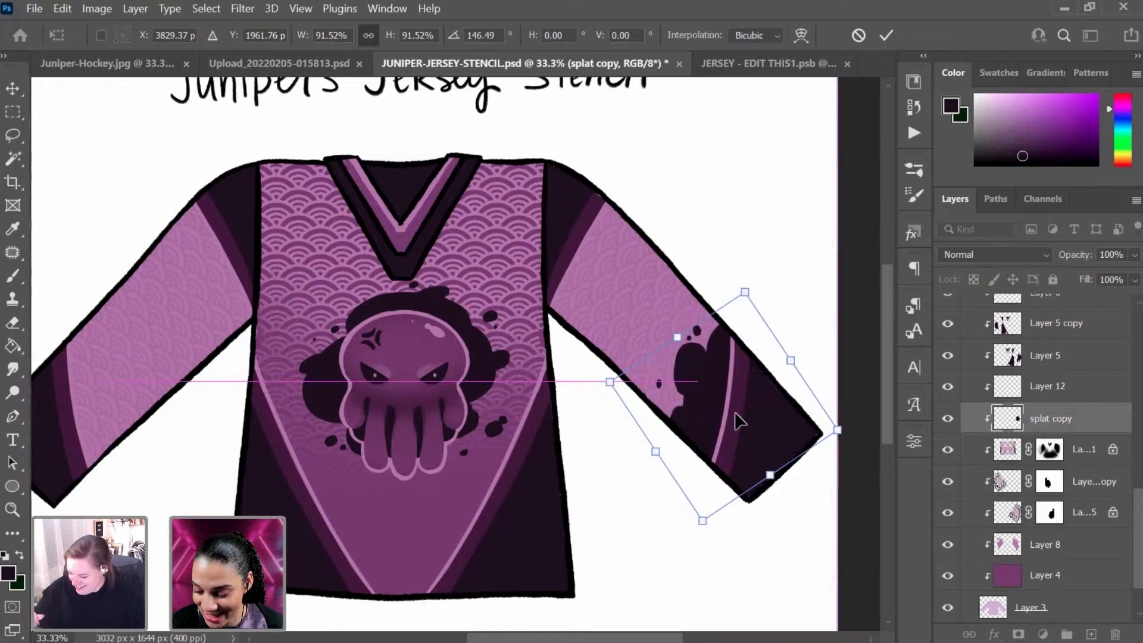
{"action": "key", "text": "Return"}
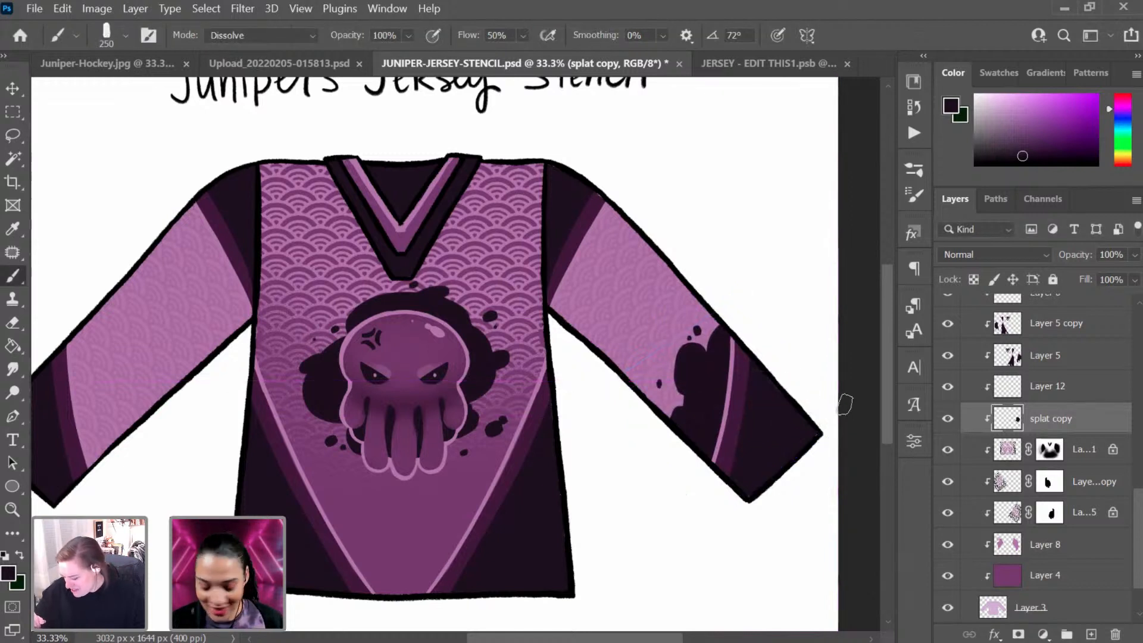
Step: Duplicate the cuff splat, flip the duplicate horizontally and place it on the opposite sleeve's cuff
{"action": "key", "text": "ctrl+j"}
{"action": "key", "text": "ctrl+t"}
{"action": "right_click", "coordinate": [752, 414]}
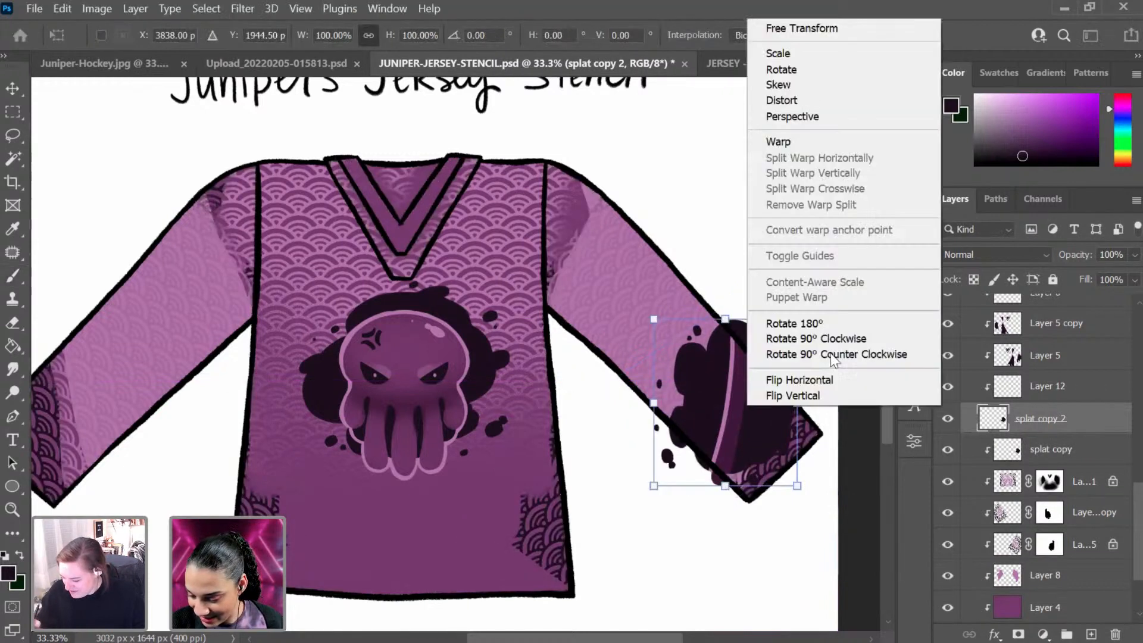
{"action": "left_click", "coordinate": [824, 381]}
{"action": "mouse_move", "coordinate": [737, 429]}
{"action": "left_mouse_down"}
{"action": "mouse_move", "coordinate": [554, 387]}
{"action": "mouse_move", "coordinate": [45, 401]}
{"action": "mouse_move", "coordinate": [347, 458]}
{"action": "left_mouse_up"}
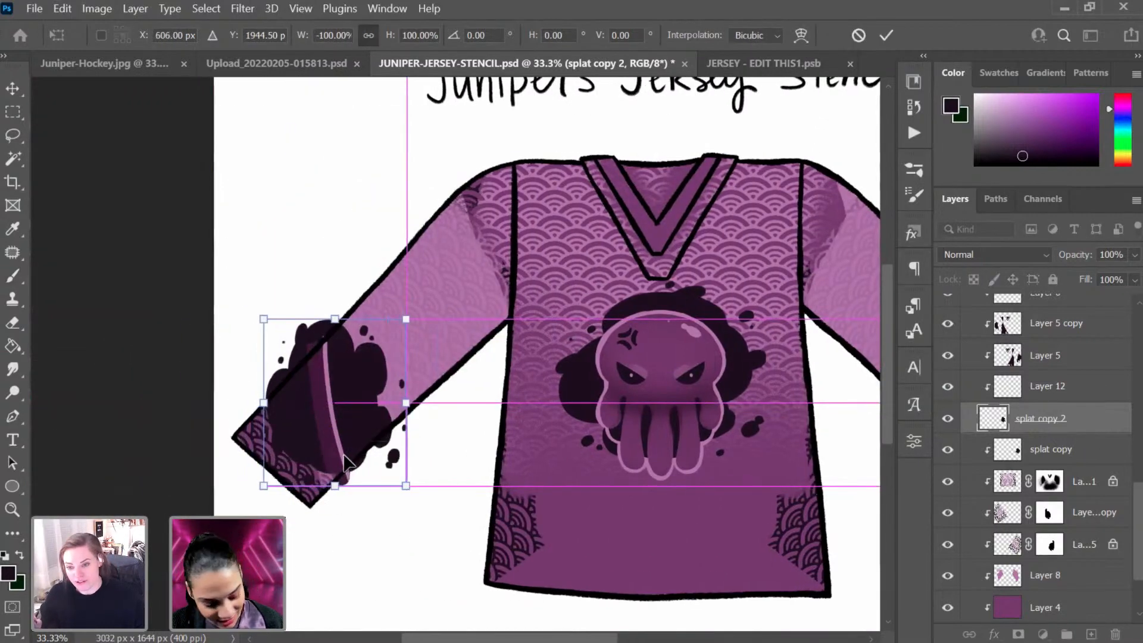
{"action": "key", "text": "Return"}
Step: Clip the mirrored splat to the jersey shape with a clipping mask
{"action": "key", "text": "b"}
{"action": "right_click", "coordinate": [1087, 421]}
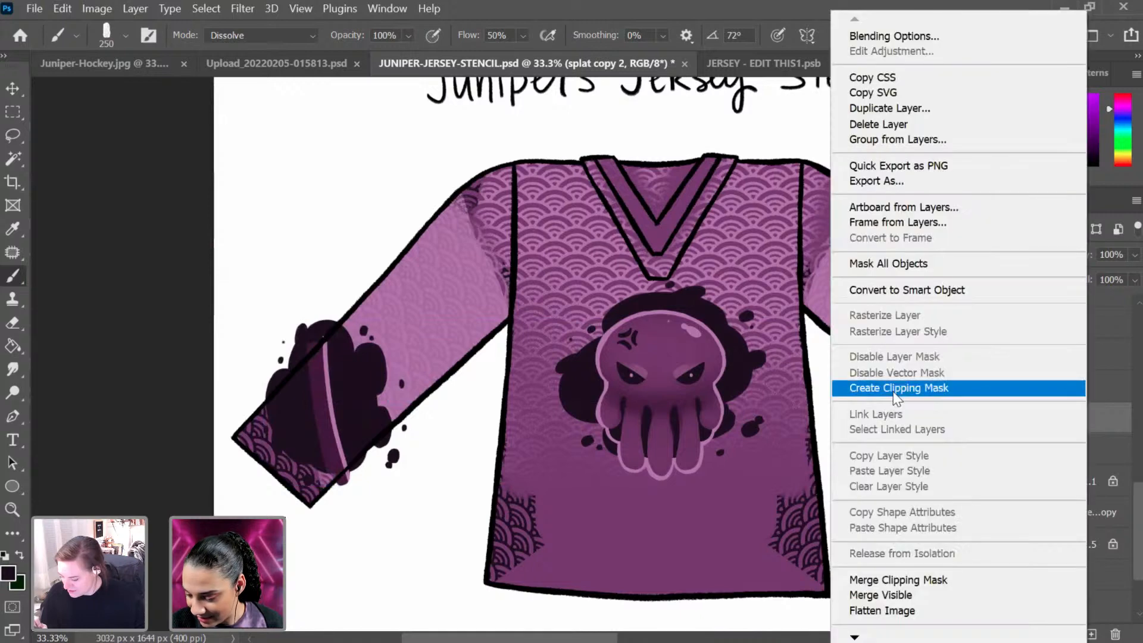
{"action": "left_click", "coordinate": [907, 459]}
{"action": "left_click_drag", "start_coordinate": [487, 380], "coordinate": [338, 379]}
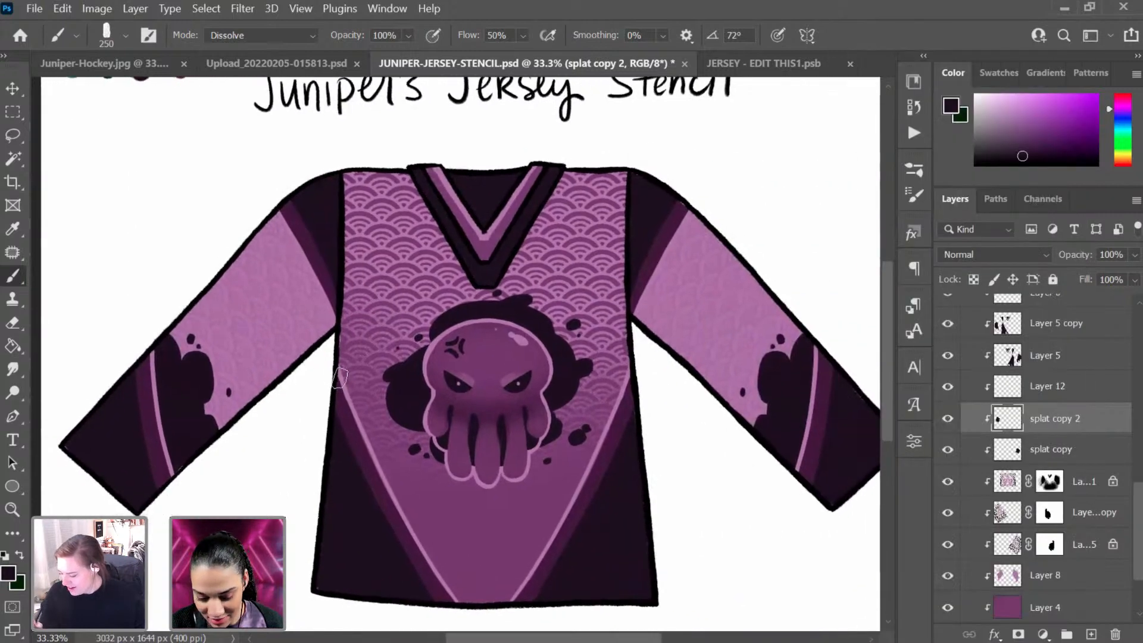
Step: Nudge the mirrored splat horizontally along its cuff to X 606 px and apply the transform
{"action": "key", "text": "ctrl+t"}
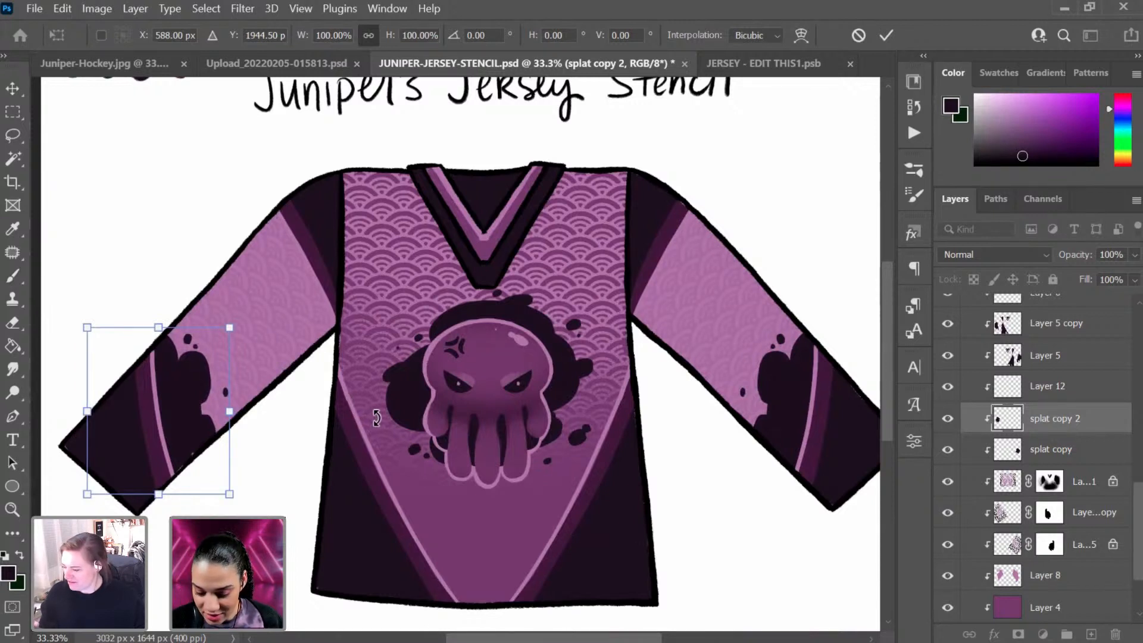
{"action": "key", "text": "Right"}
{"action": "key", "text": "Right"}
{"action": "key", "text": "Right"}
{"action": "key", "text": "Right"}
{"action": "key", "text": "Right"}
{"action": "key", "text": "Right"}
{"action": "key", "text": "Right"}
{"action": "key", "text": "Right"}
{"action": "key", "text": "Right"}
{"action": "key", "text": "Right"}
{"action": "key", "text": "Right"}
{"action": "key", "text": "Right"}
{"action": "key", "text": "Right"}
{"action": "key", "text": "Right"}
{"action": "key", "text": "Right"}
{"action": "key", "text": "Right"}
{"action": "key", "text": "Right"}
{"action": "key", "text": "Right"}
{"action": "key", "text": "Right"}
{"action": "key", "text": "Right"}
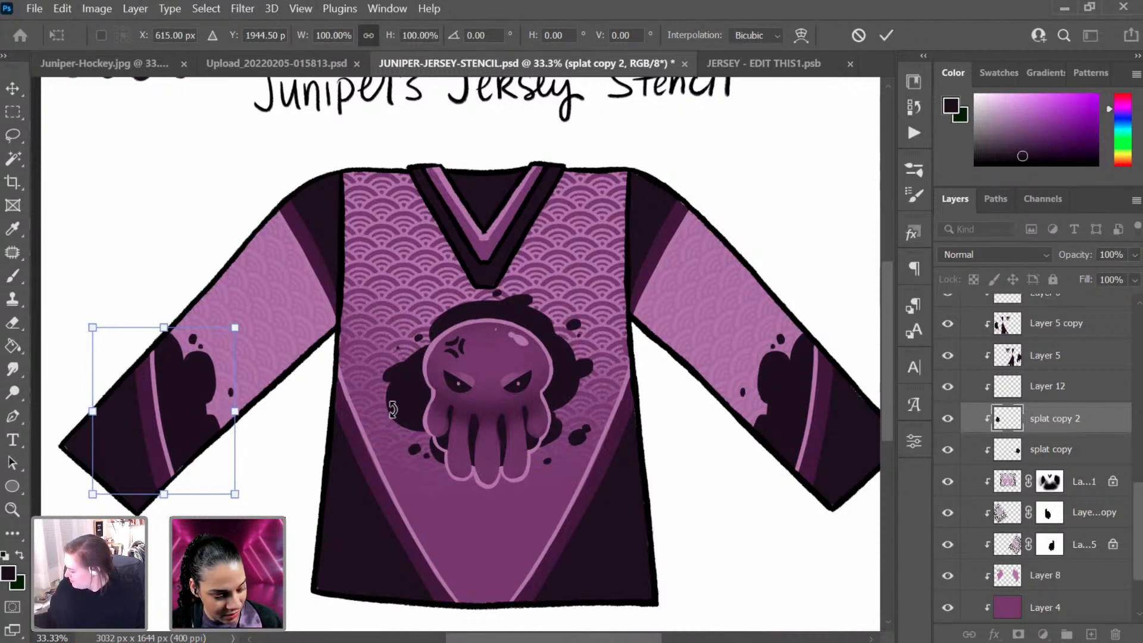
{"action": "left_click_drag", "start_coordinate": [199, 401], "coordinate": [198, 394]}
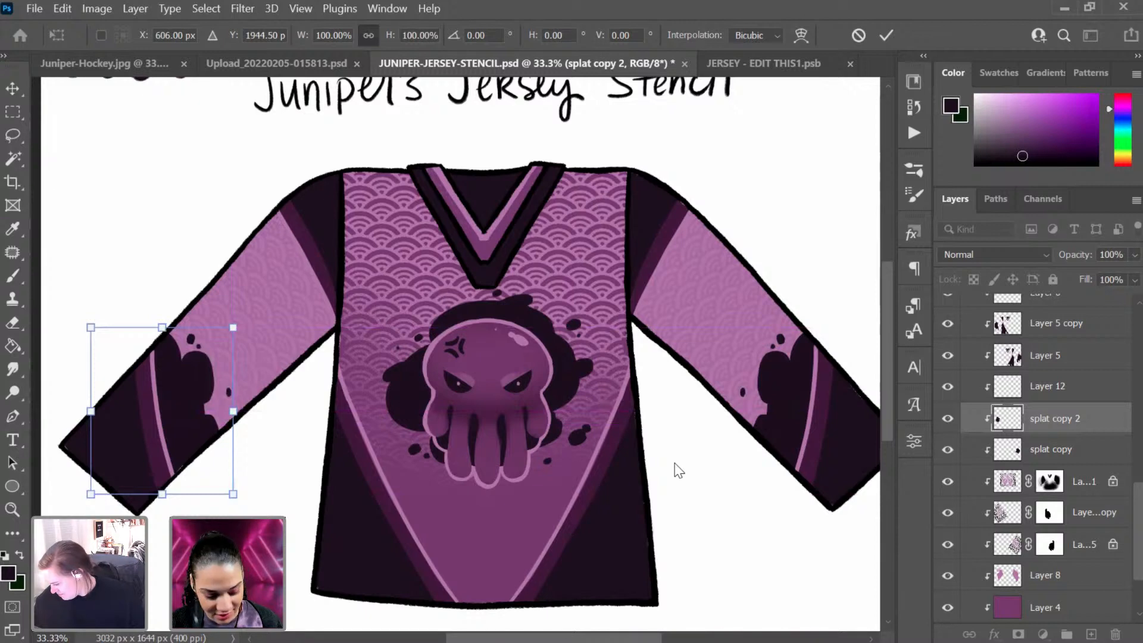
{"action": "key", "text": "Return"}
{"action": "key", "text": "b"}
{"action": "key", "text": "ctrl+minus"}
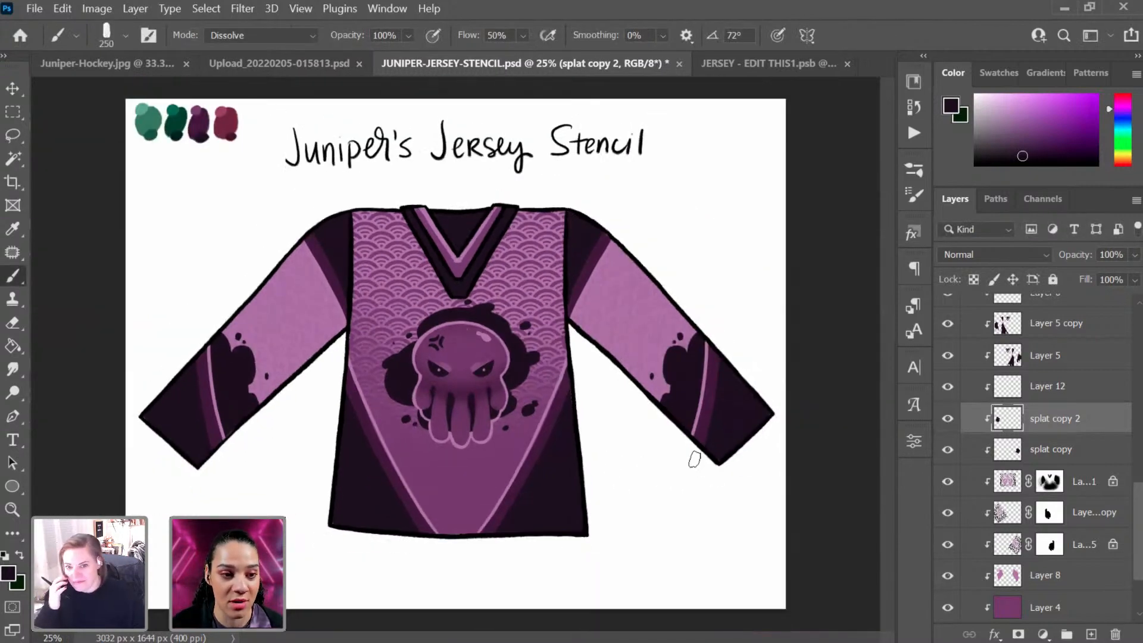
{"action": "key", "text": "ctrl+plus"}
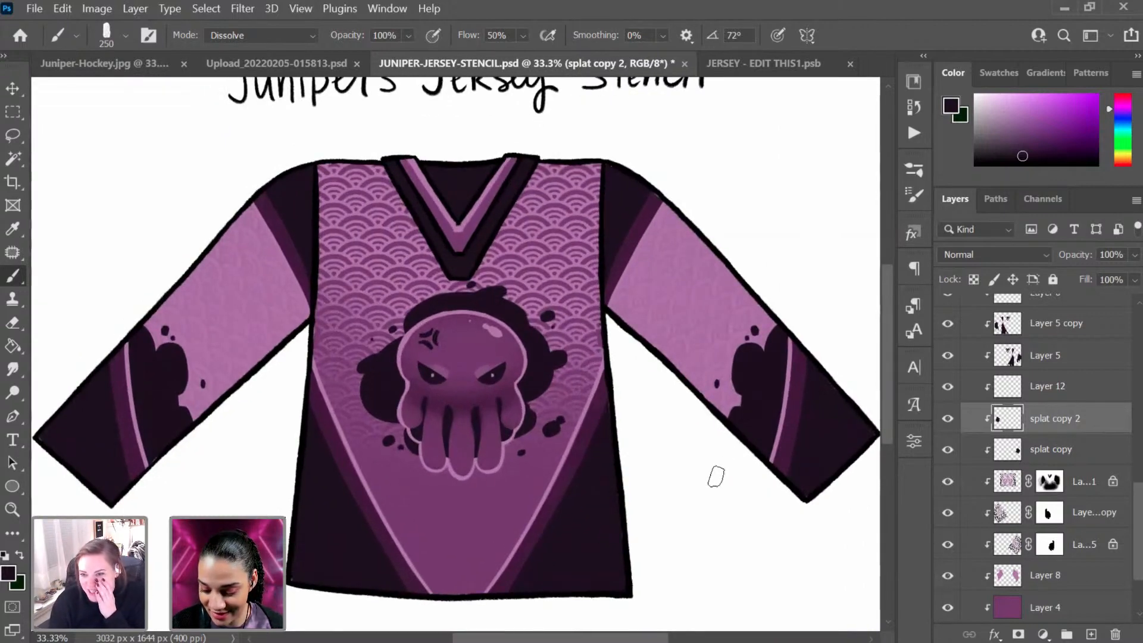
{"action": "key", "text": "ctrl+minus"}
{"action": "key", "text": "ctrl+minus"}
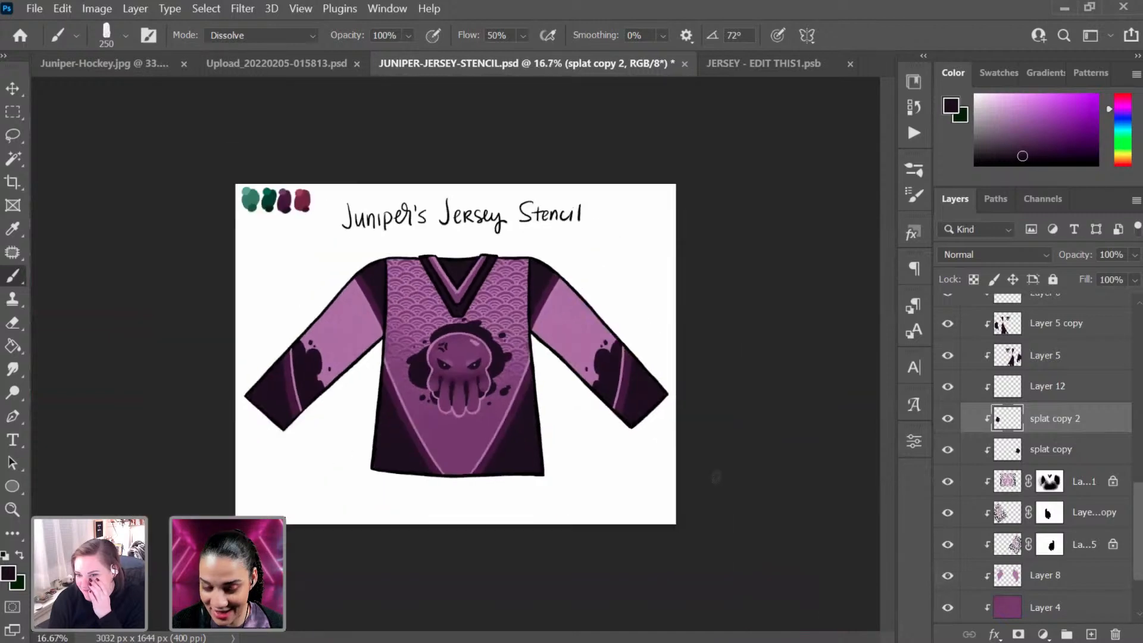
{"action": "key", "text": "ctrl+plus"}
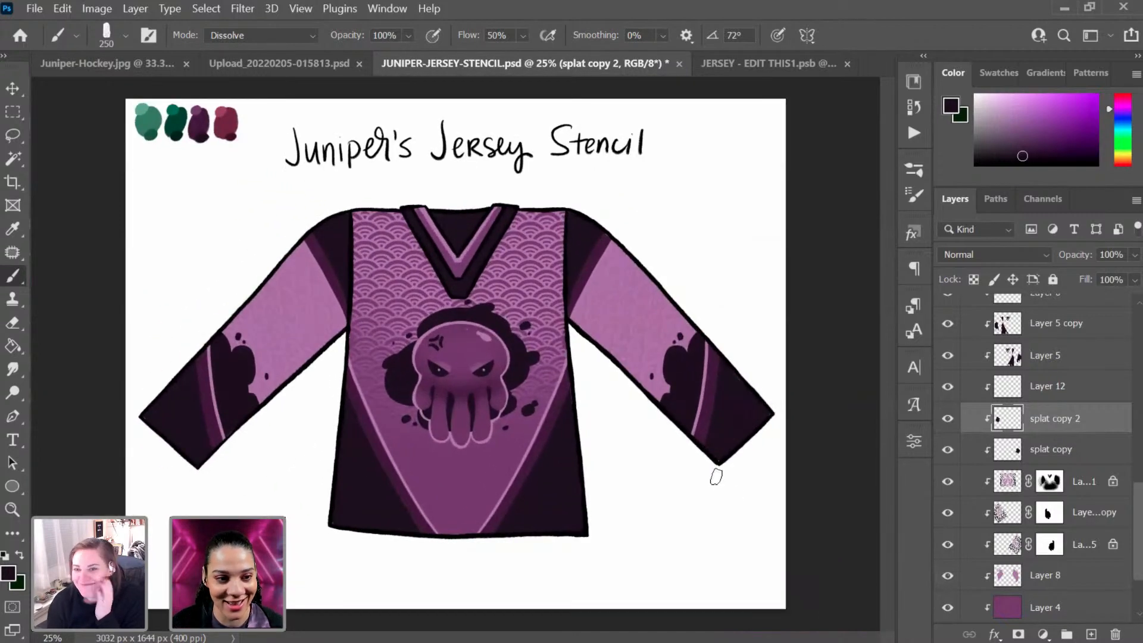
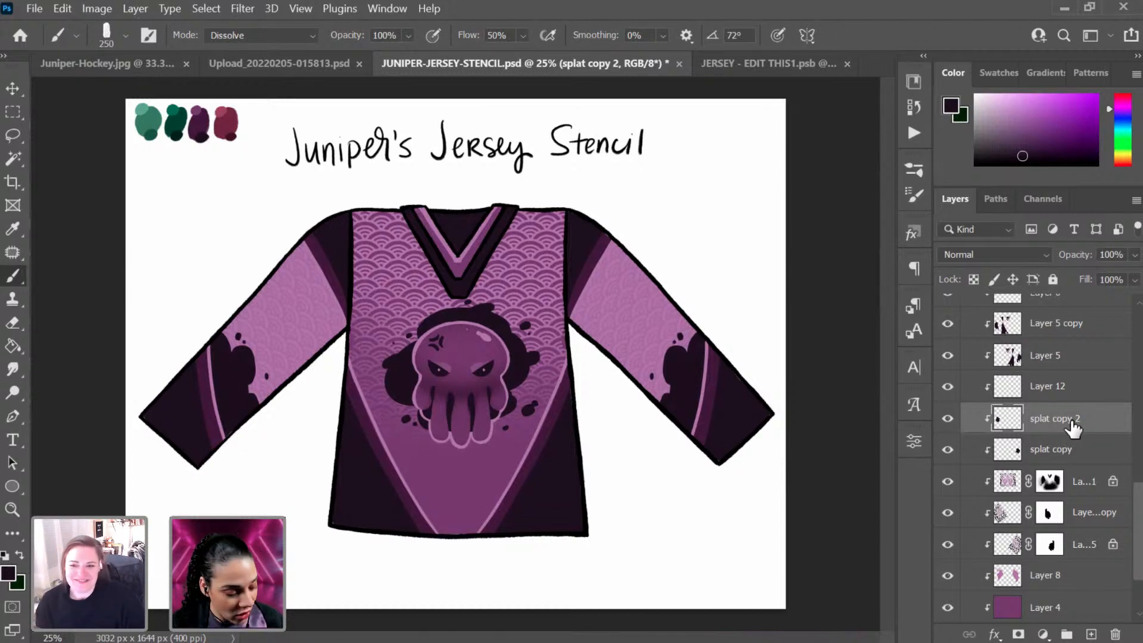
Step: Duplicate the splat copy 2 layer and clip the duplicate to the jersey with a clipping mask
{"action": "key", "text": "ctrl+j"}
{"action": "key", "text": "ctrl+t"}
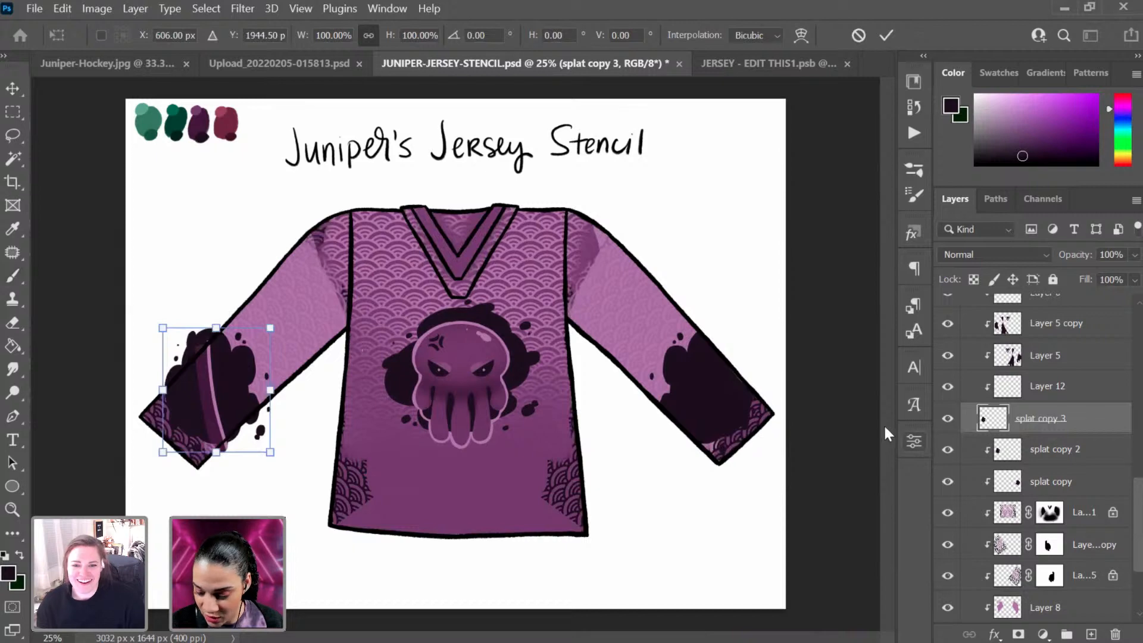
{"action": "key", "text": "Return"}
{"action": "key", "text": "b"}
{"action": "right_click", "coordinate": [1108, 418]}
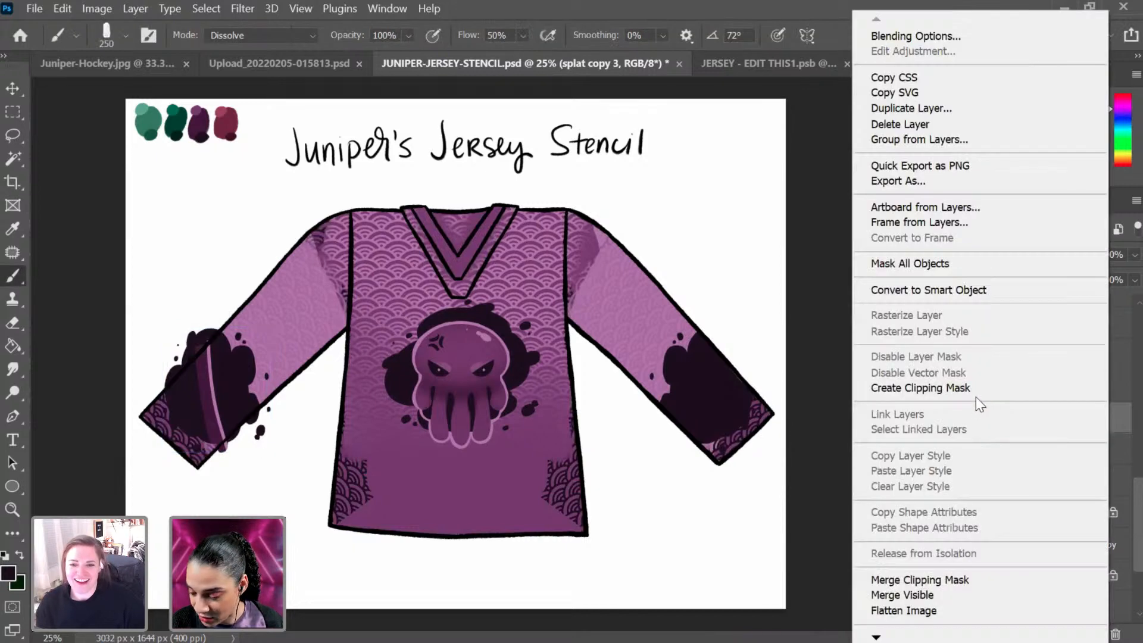
{"action": "left_click", "coordinate": [977, 396]}
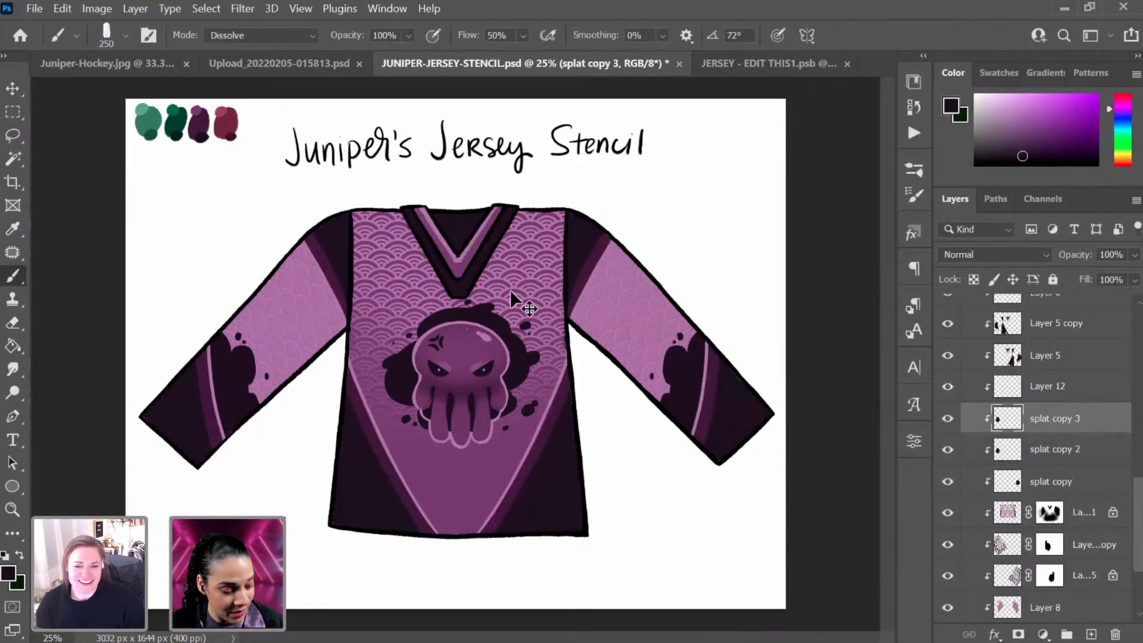
Step: Rotate the new splat duplicate and position it at the bottom center of the jersey's hem
{"action": "key", "text": "ctrl+t"}
{"action": "left_click_drag", "start_coordinate": [329, 262], "coordinate": [280, 530]}
{"action": "left_click_drag", "start_coordinate": [243, 387], "coordinate": [577, 591]}
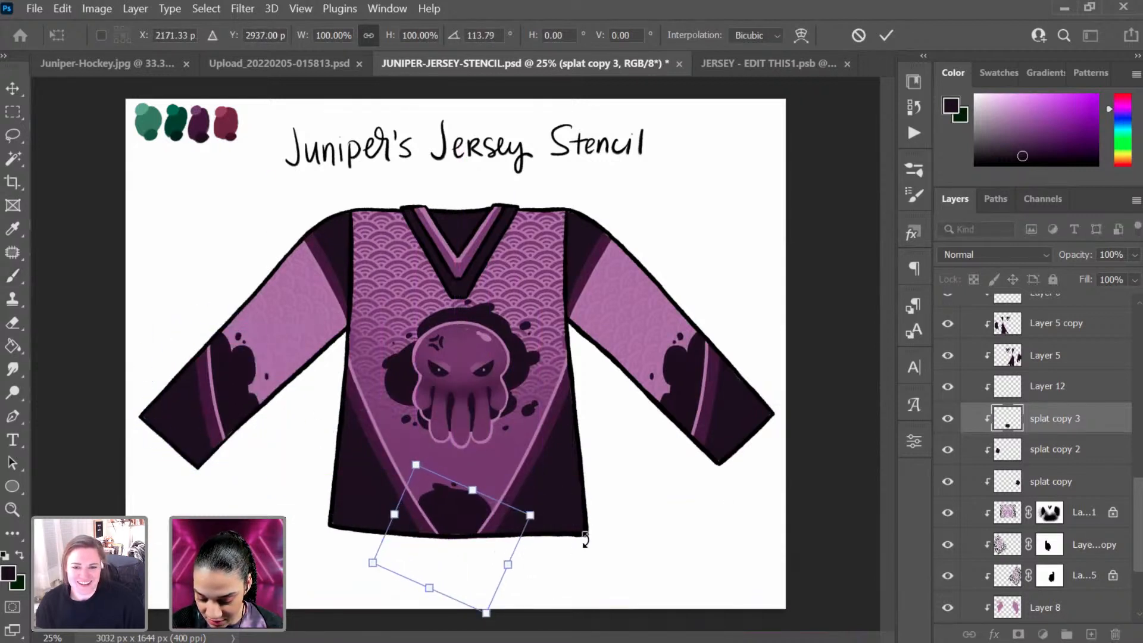
{"action": "left_click_drag", "start_coordinate": [584, 543], "coordinate": [573, 511]}
{"action": "left_click_drag", "start_coordinate": [544, 470], "coordinate": [369, 491]}
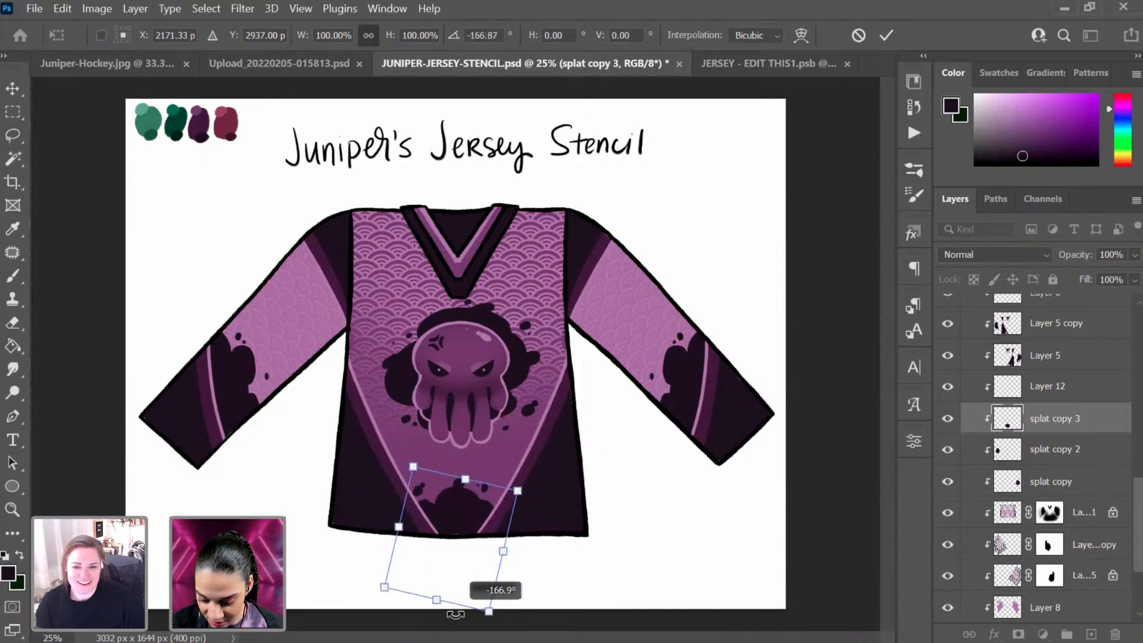
{"action": "mouse_move", "coordinate": [456, 614]}
{"action": "left_mouse_down"}
{"action": "mouse_move", "coordinate": [393, 575]}
{"action": "mouse_move", "coordinate": [399, 506]}
{"action": "mouse_move", "coordinate": [462, 480]}
{"action": "mouse_move", "coordinate": [442, 480]}
{"action": "mouse_move", "coordinate": [517, 510]}
{"action": "left_mouse_up"}
{"action": "key", "text": "Return"}
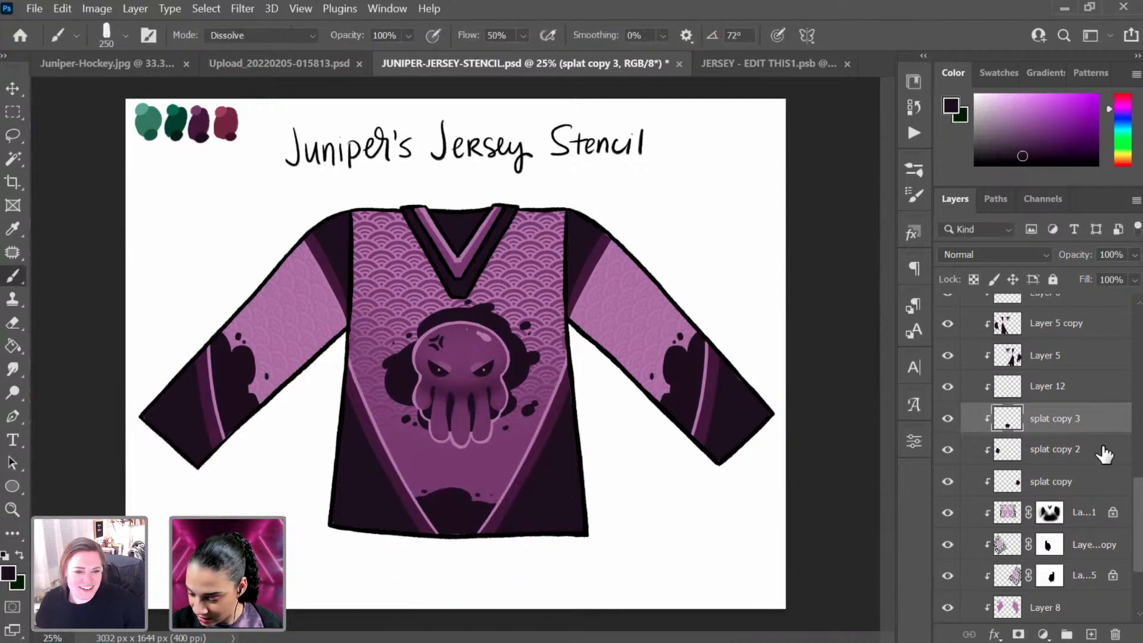
Step: Create a new empty layer above splat copy 3, clipped to the jersey
{"action": "key", "text": "ctrl+shift+n"}
{"action": "key", "text": "Return"}
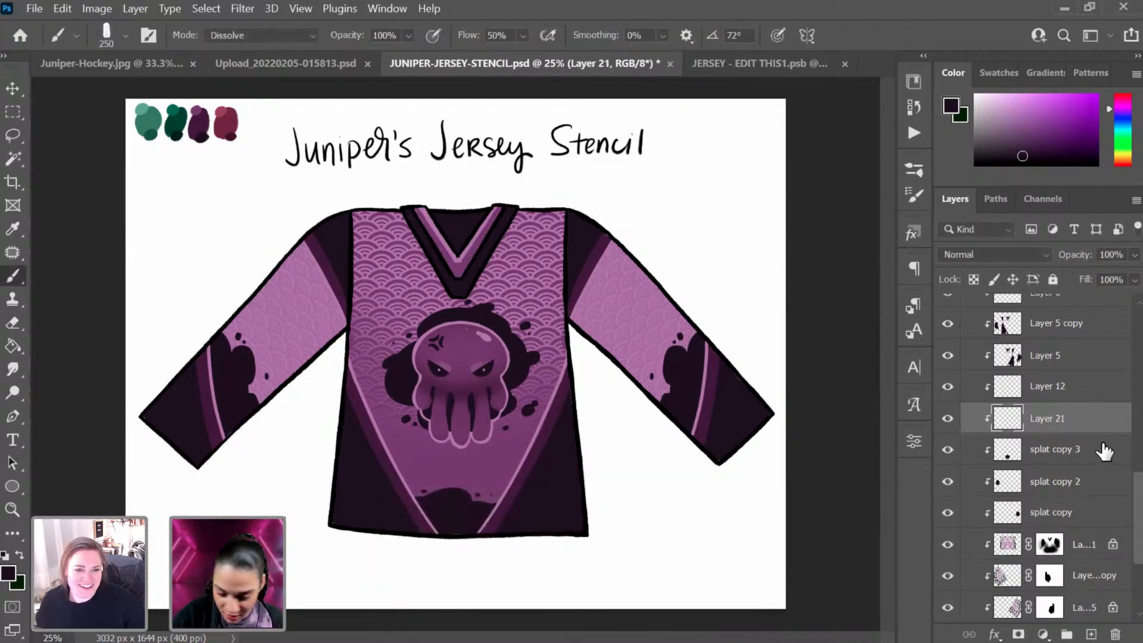
{"action": "key", "text": "ctrl+plus"}
{"action": "key", "text": "ctrl+plus"}
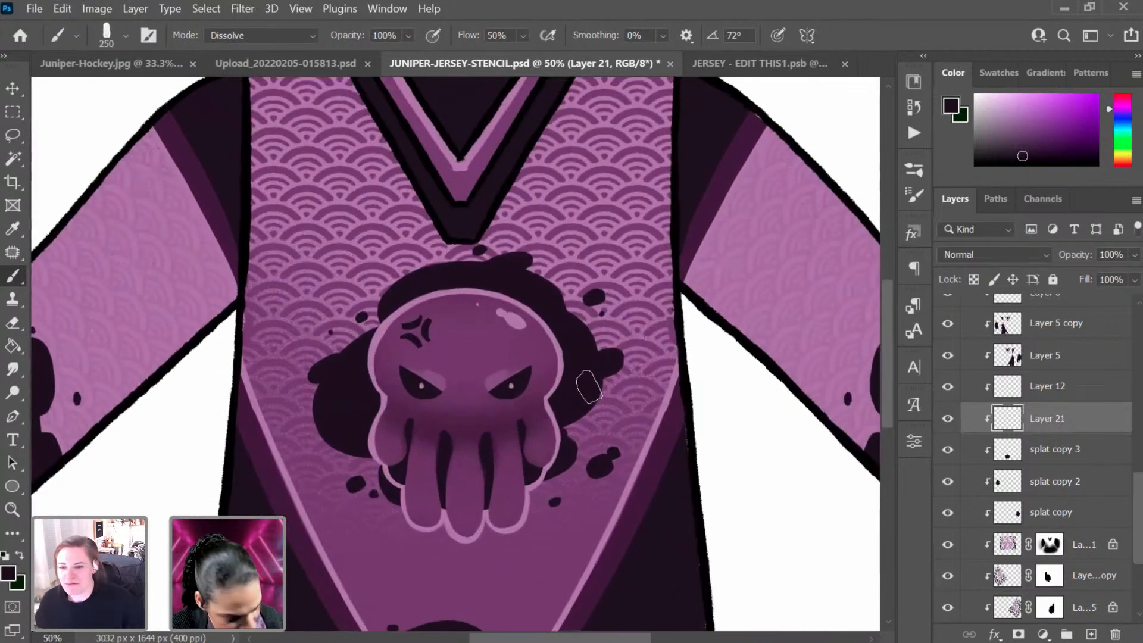
Step: Paint a dark ink drip from the octopus's central tentacle down to the hem splat, flaring wider toward its base
{"action": "scroll", "coordinate": [581, 387], "scroll_direction": "down", "scroll_amount": 3}
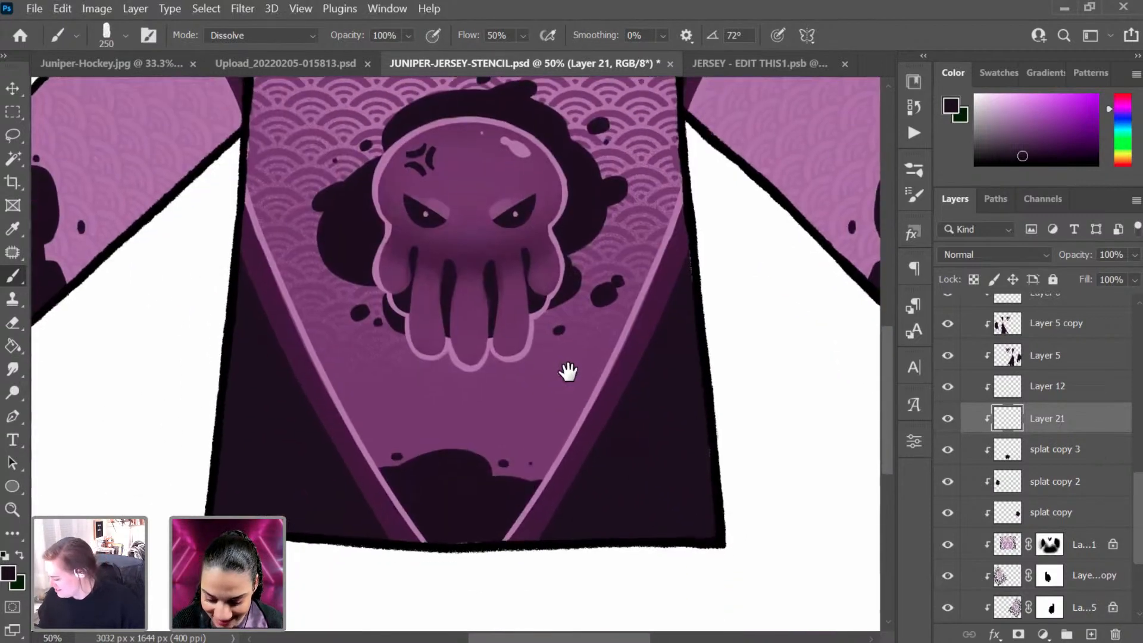
{"action": "left_click_drag", "start_coordinate": [467, 342], "coordinate": [413, 480]}
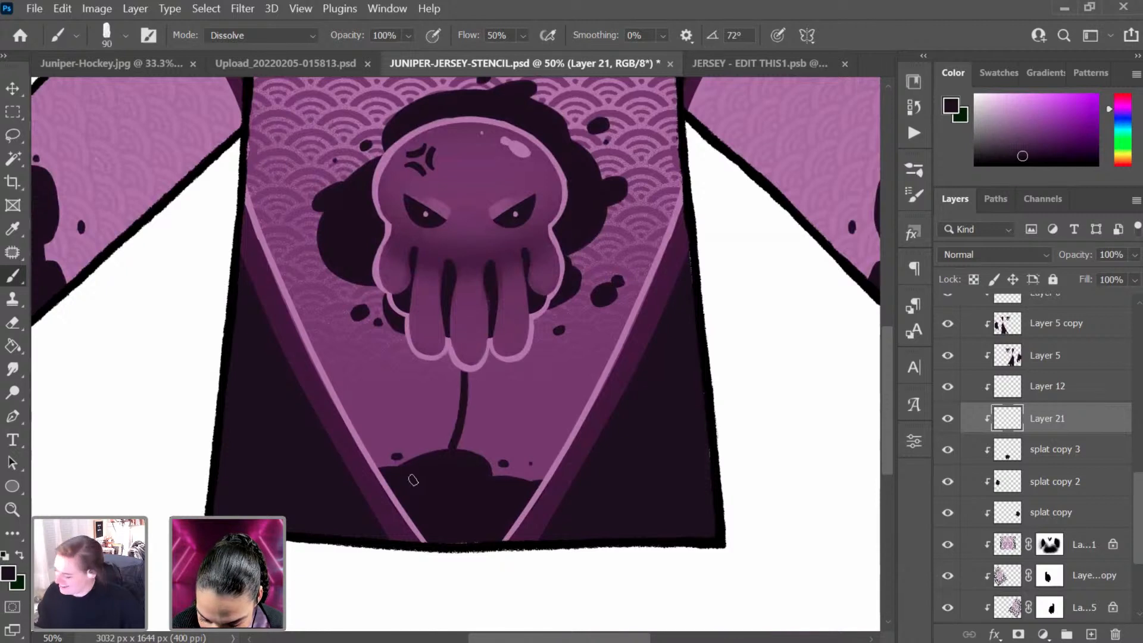
{"action": "left_click_drag", "start_coordinate": [472, 351], "coordinate": [463, 455]}
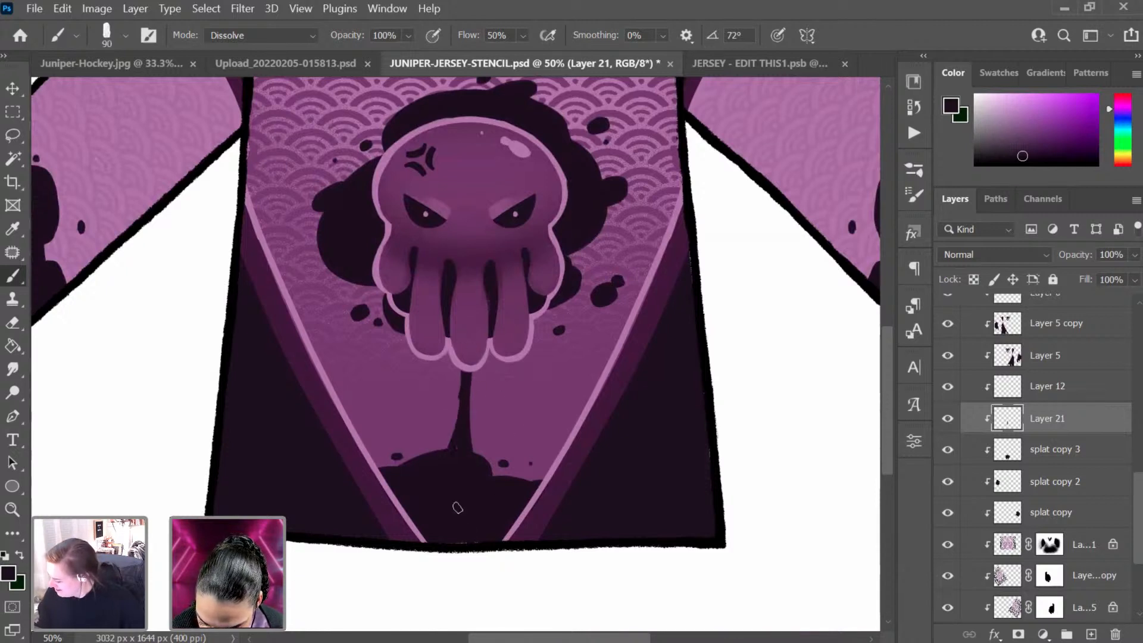
{"action": "left_click_drag", "start_coordinate": [476, 362], "coordinate": [476, 459]}
{"action": "left_click_drag", "start_coordinate": [474, 364], "coordinate": [499, 473]}
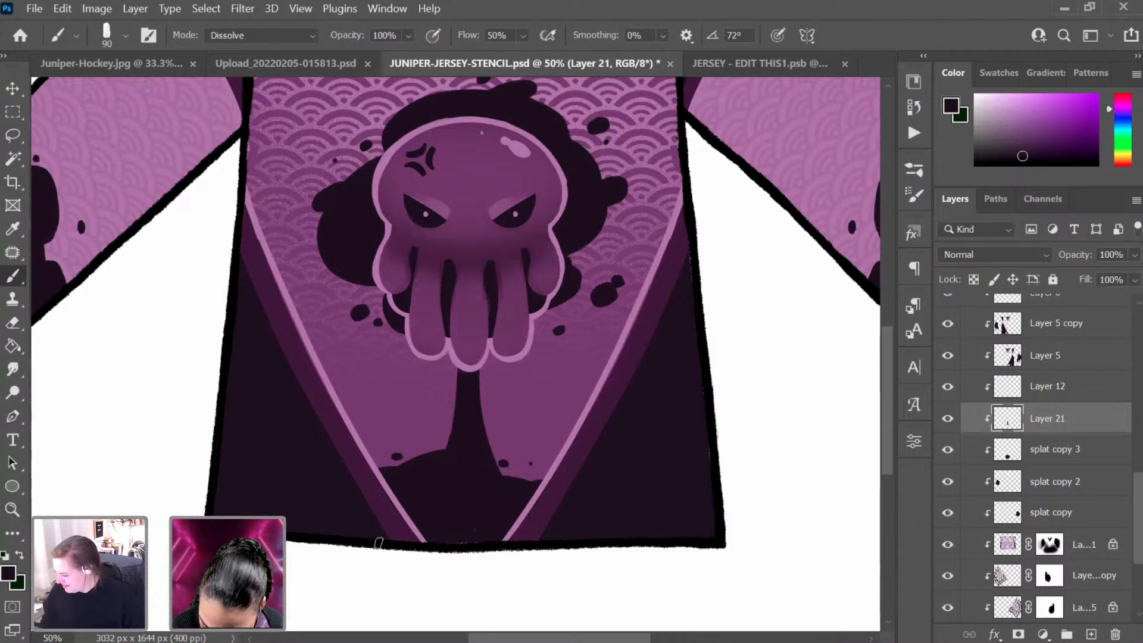
{"action": "left_click_drag", "start_coordinate": [461, 356], "coordinate": [444, 447]}
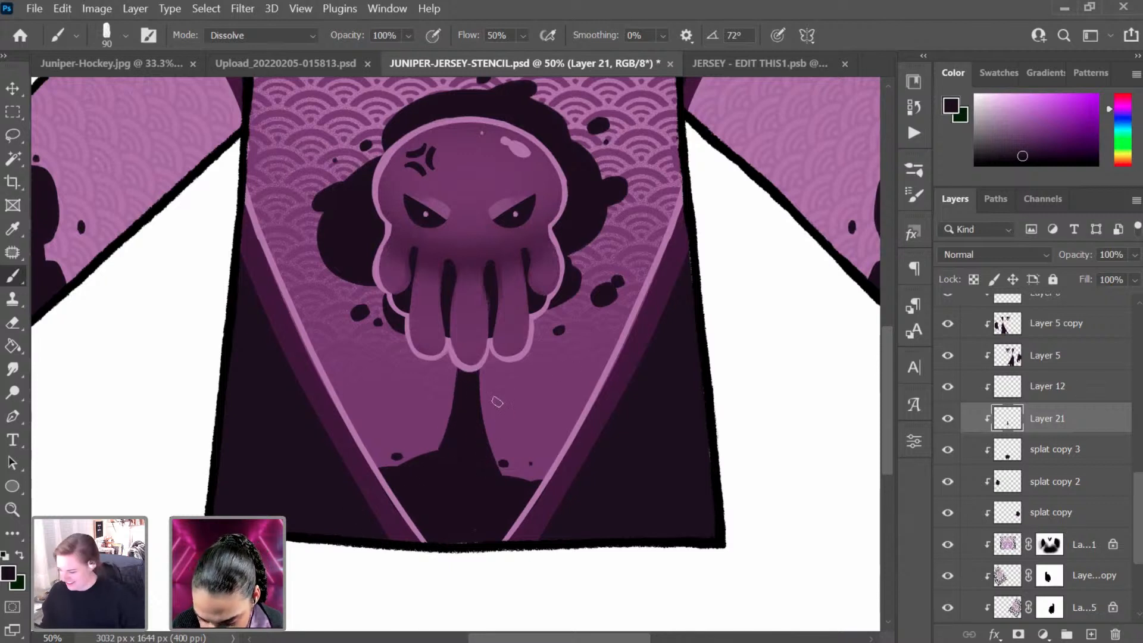
Step: Extend the hem splat with rounded ink lobes toward both light trim lines and add small ink droplets above it
{"action": "mouse_move", "coordinate": [518, 473]}
{"action": "left_mouse_down"}
{"action": "mouse_move", "coordinate": [471, 474]}
{"action": "mouse_move", "coordinate": [547, 473]}
{"action": "left_mouse_up"}
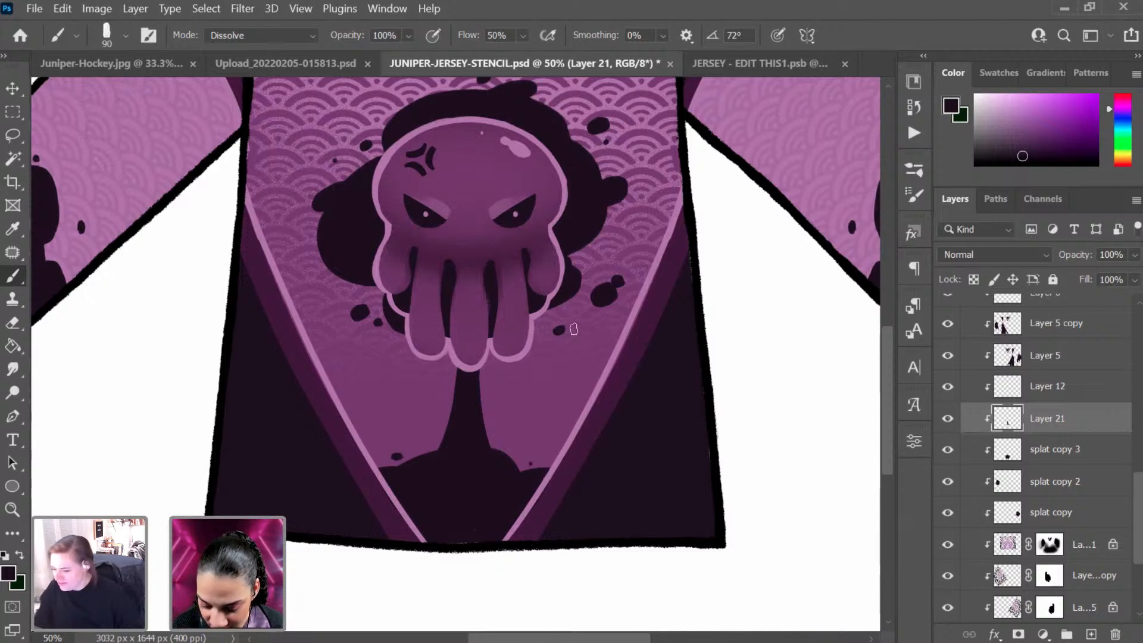
{"action": "left_click_drag", "start_coordinate": [553, 463], "coordinate": [586, 450]}
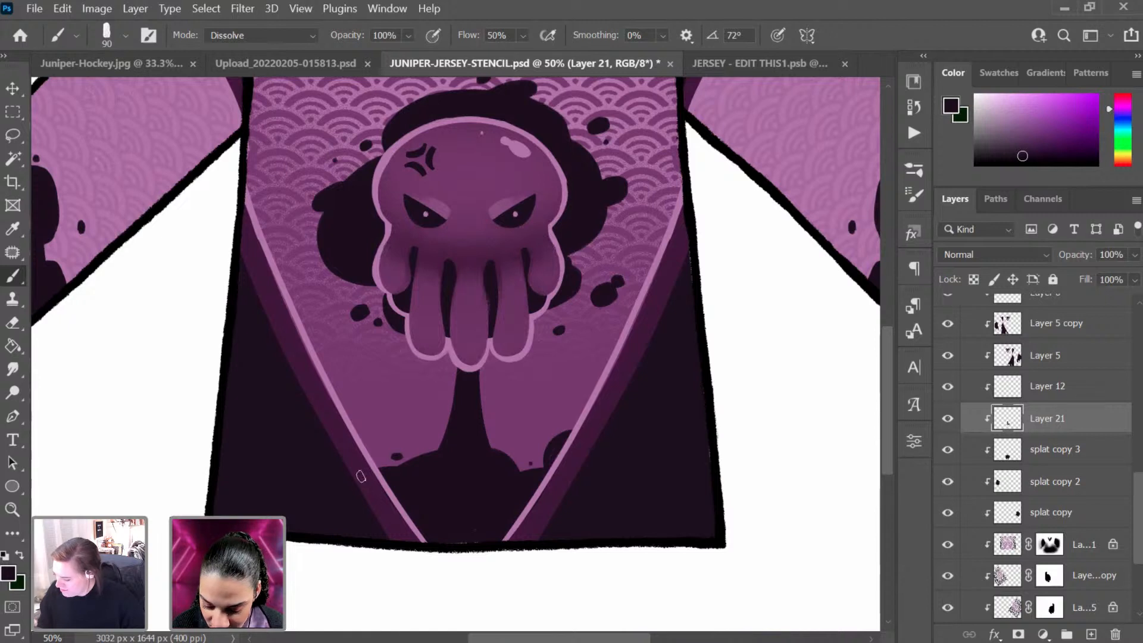
{"action": "left_click_drag", "start_coordinate": [361, 476], "coordinate": [354, 443]}
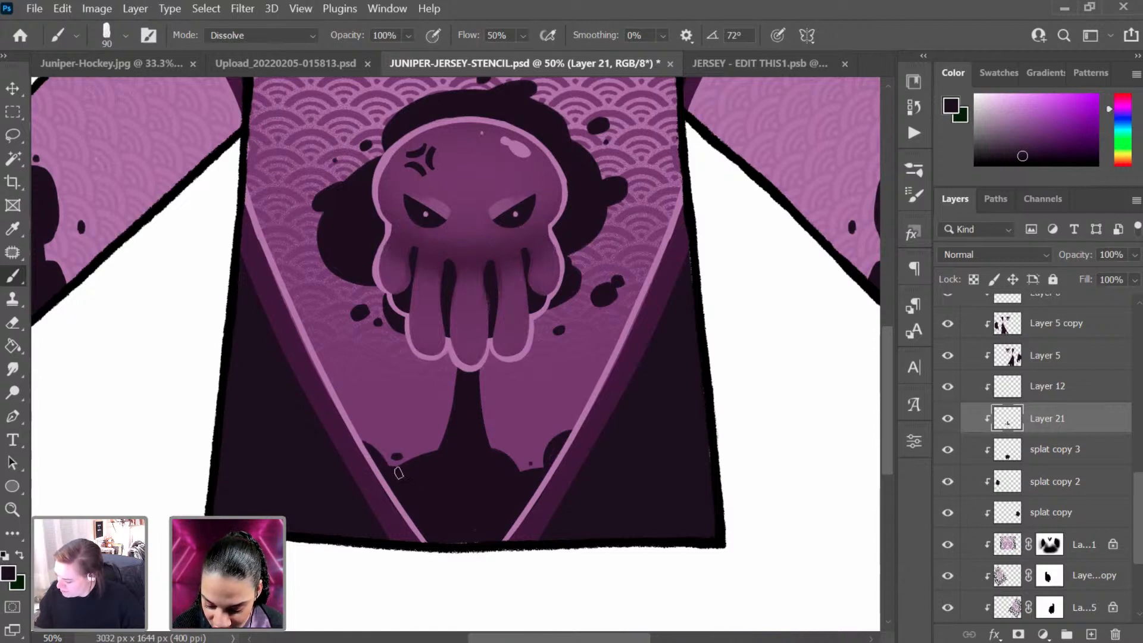
{"action": "mouse_move", "coordinate": [398, 473]}
{"action": "left_mouse_down"}
{"action": "mouse_move", "coordinate": [437, 447]}
{"action": "mouse_move", "coordinate": [474, 462]}
{"action": "left_mouse_up"}
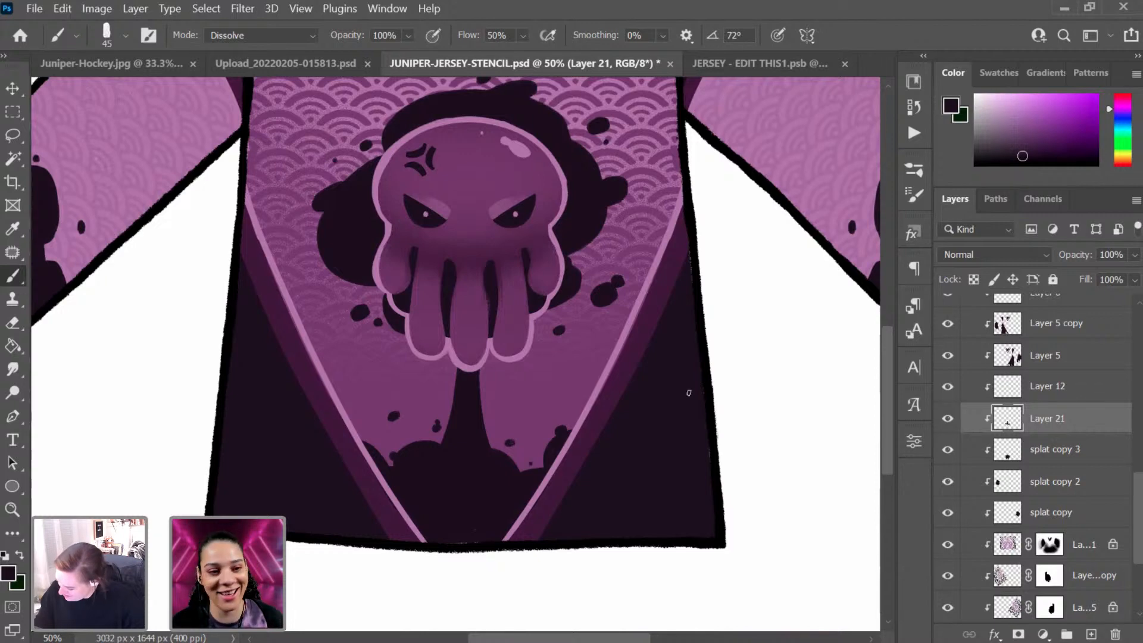
{"action": "key", "text": "ctrl+minus"}
{"action": "key", "text": "ctrl+plus"}
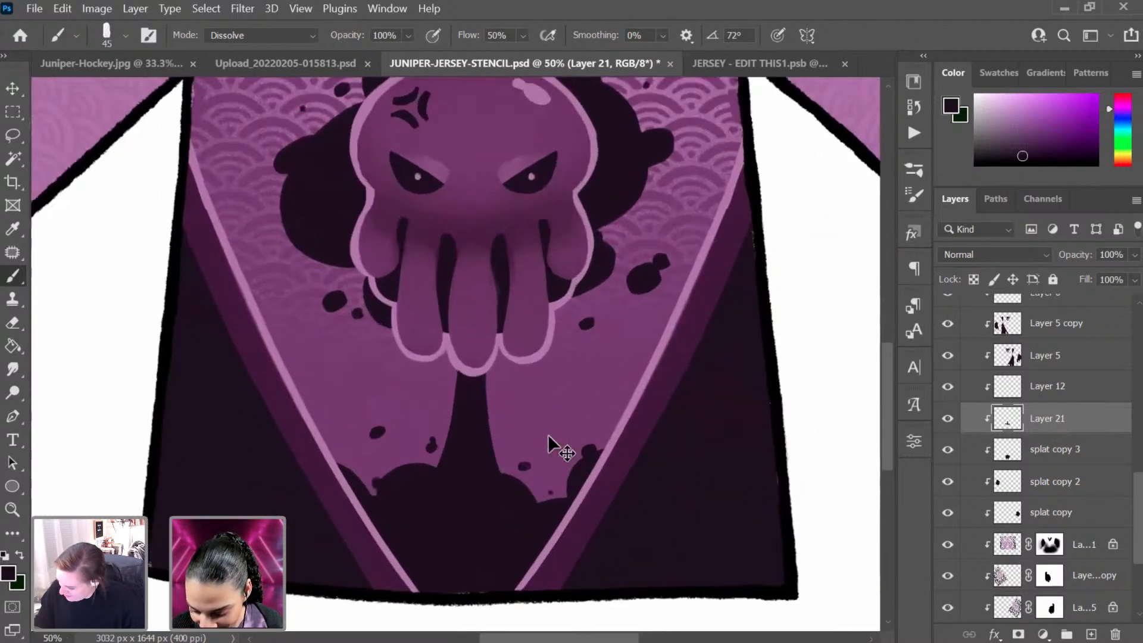
{"action": "key", "text": "ctrl+plus"}
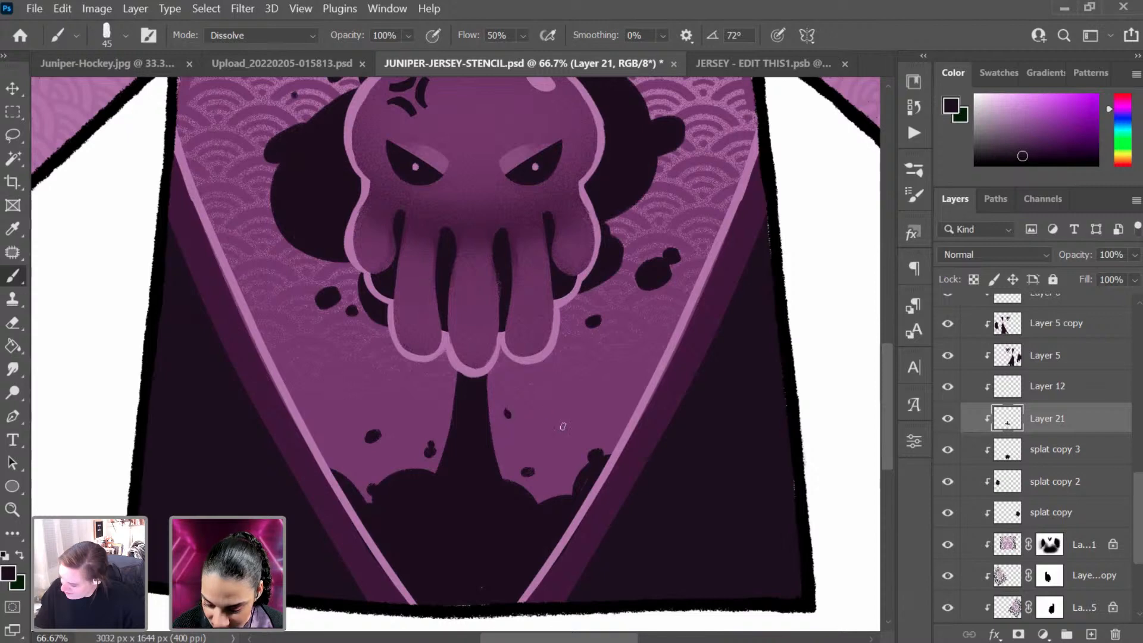
{"action": "key", "text": "ctrl+minus"}
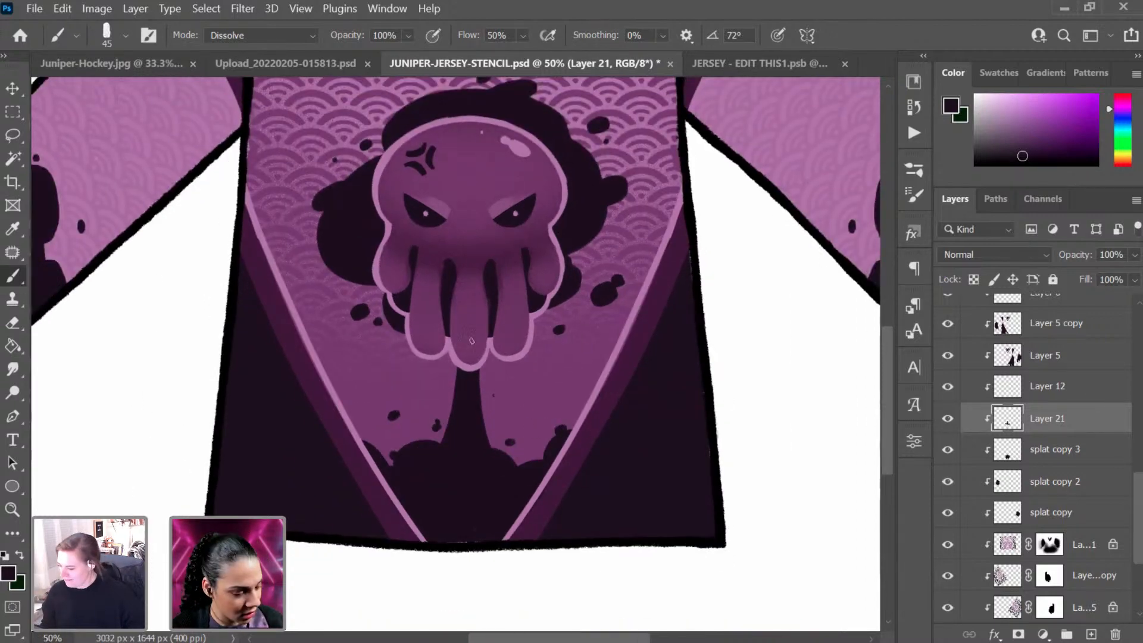
{"action": "key", "text": "e"}
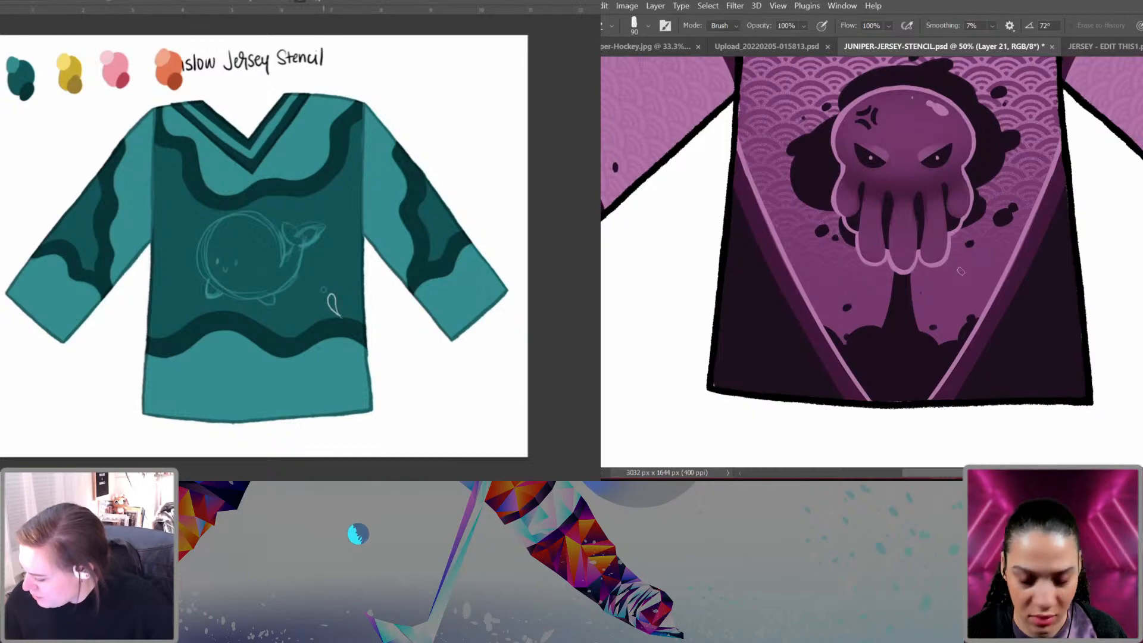
Step: Shift the whale sketch slightly across the chest of the teal jersey and clear the selection
{"action": "key", "text": "ctrl+minus"}
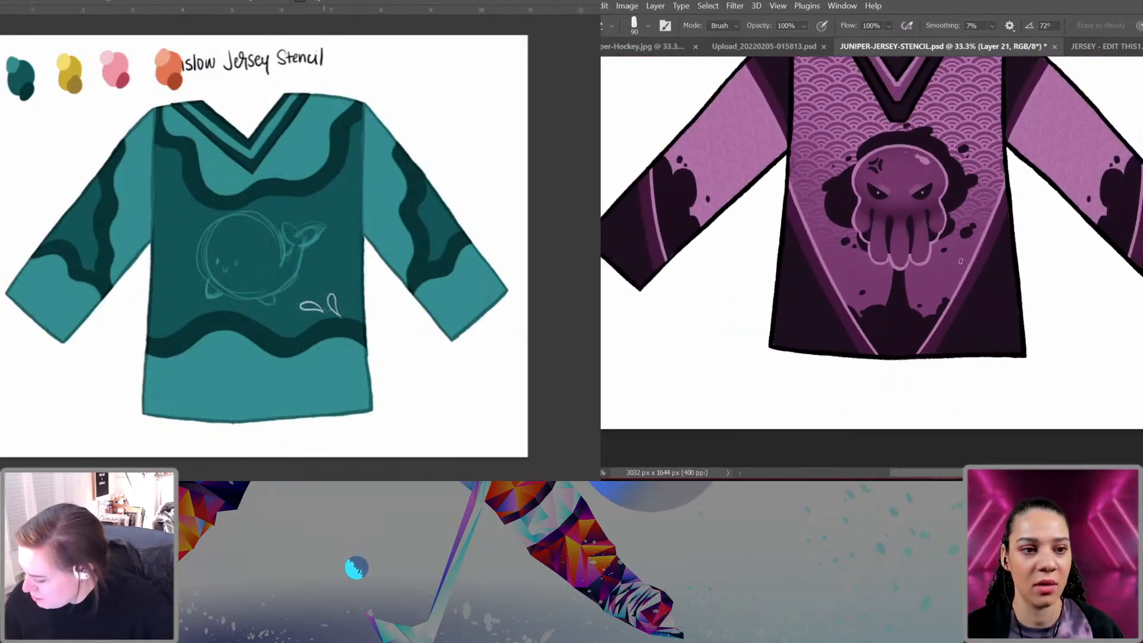
{"action": "key", "text": "ctrl+plus"}
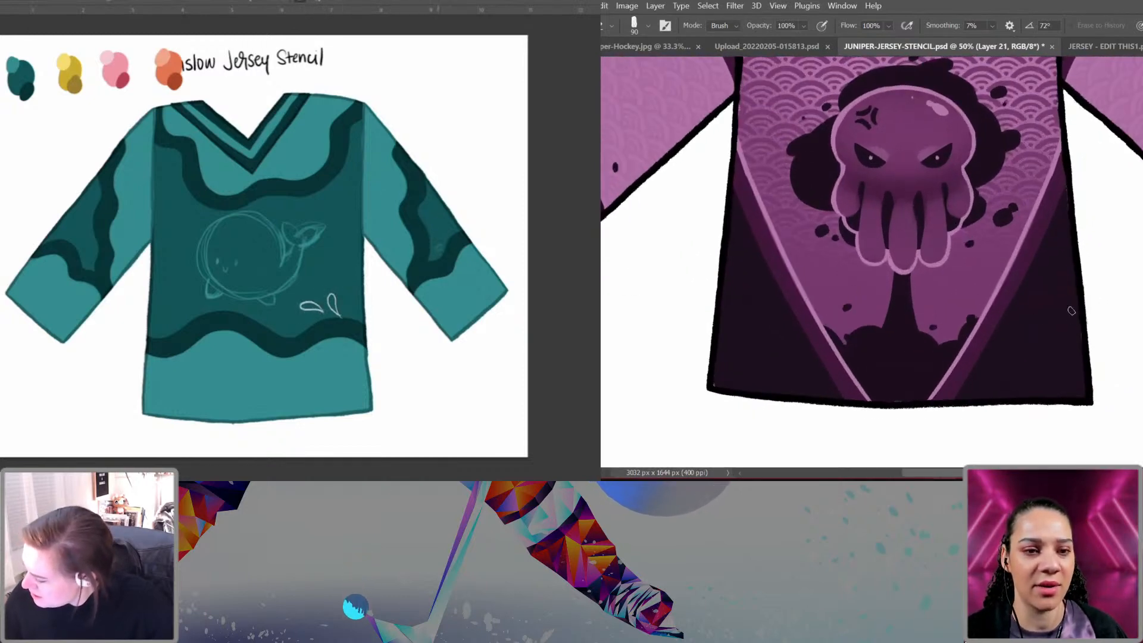
{"action": "key", "text": "r"}
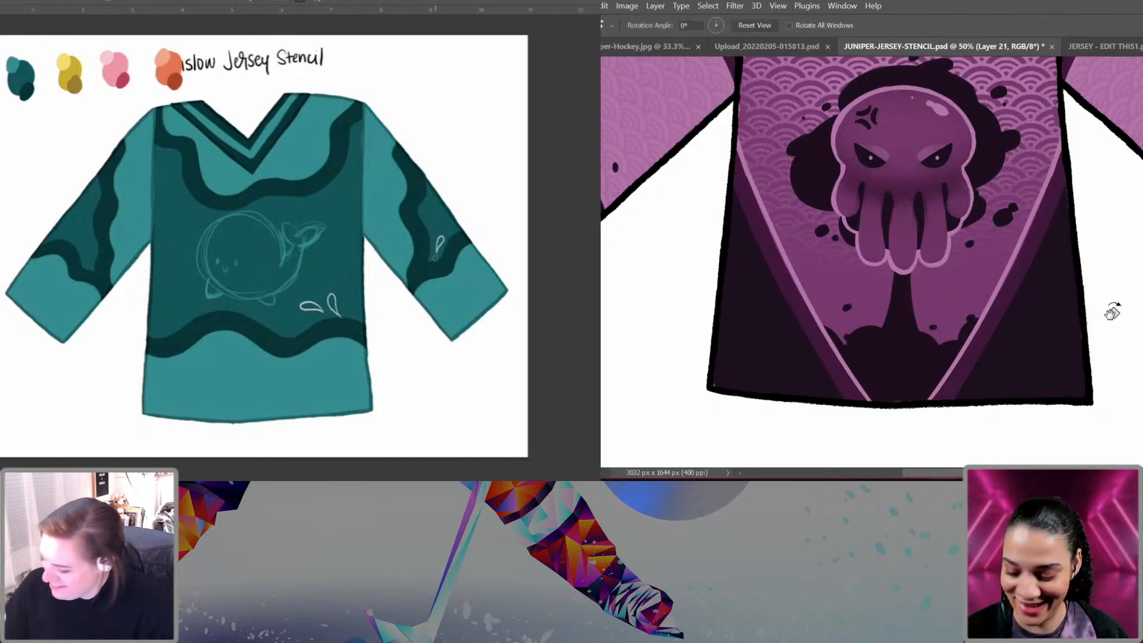
{"action": "mouse_move", "coordinate": [1112, 311]}
{"action": "left_mouse_down"}
{"action": "mouse_move", "coordinate": [1111, 321]}
{"action": "mouse_move", "coordinate": [1111, 299]}
{"action": "left_mouse_up"}
{"action": "left_click_drag", "start_coordinate": [539, 297], "coordinate": [532, 250]}
{"action": "key", "text": "b"}
{"action": "left_click", "coordinate": [1037, 282], "text": "alt"}
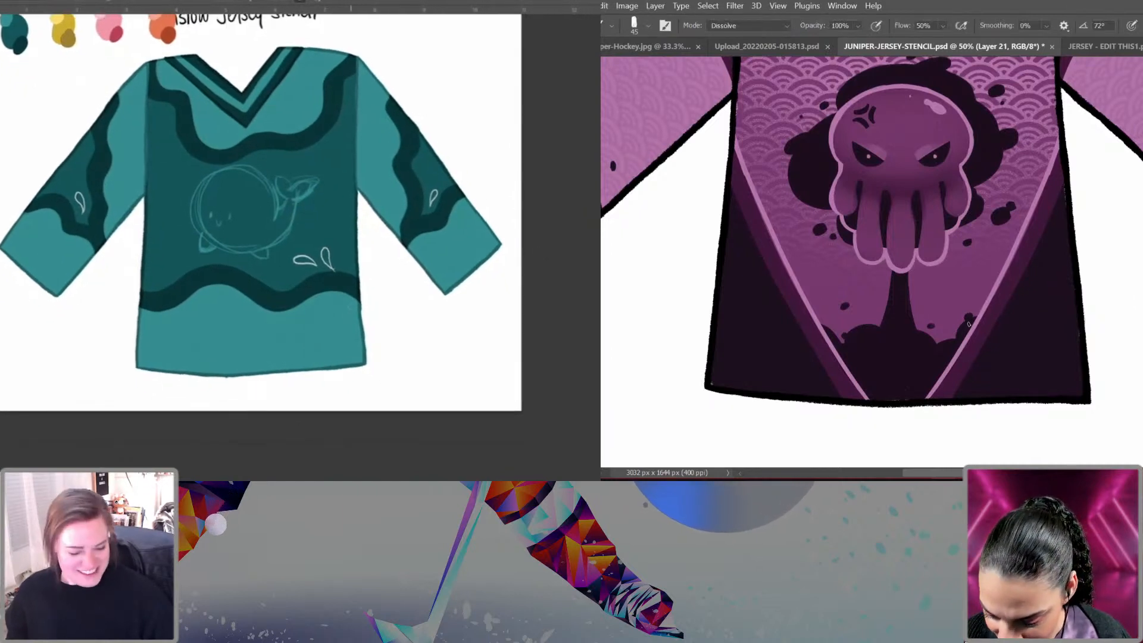
{"action": "mouse_move", "coordinate": [292, 259]}
{"action": "left_mouse_down"}
{"action": "mouse_move", "coordinate": [162, 256]}
{"action": "mouse_move", "coordinate": [229, 146]}
{"action": "mouse_move", "coordinate": [312, 212]}
{"action": "left_mouse_up"}
{"action": "key", "text": "ctrl+d"}
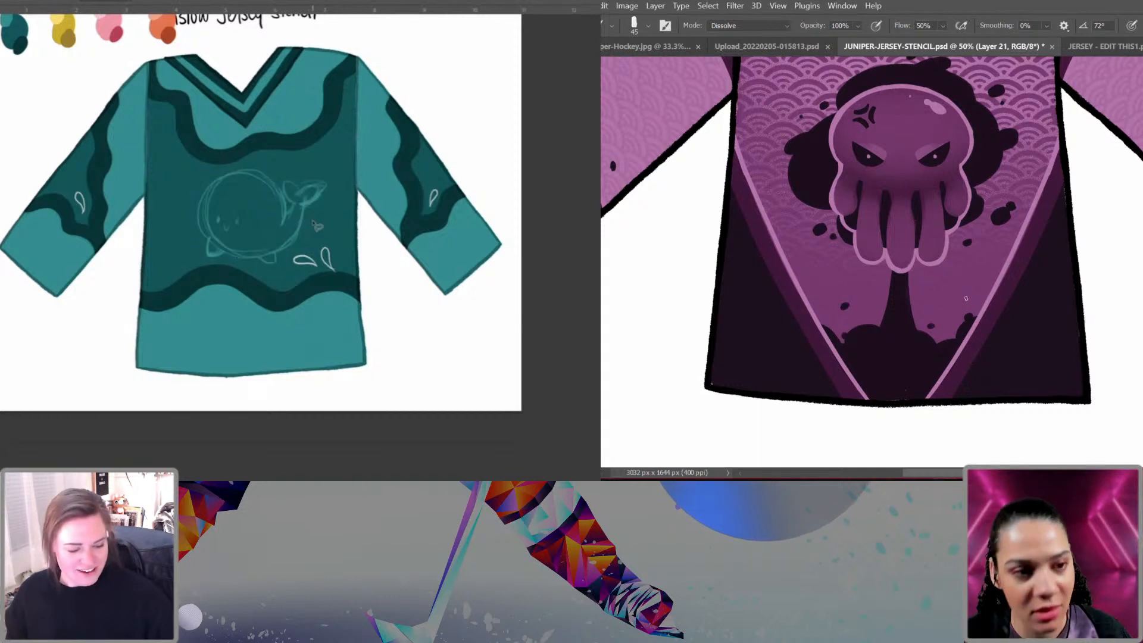
Step: Lasso the small ink droplet above the hem splat and move it closer to the central drip, and nudge the whale sketch on the teal jersey
{"action": "key", "text": "l"}
{"action": "mouse_move", "coordinate": [317, 216]}
{"action": "left_mouse_down"}
{"action": "mouse_move", "coordinate": [278, 270]}
{"action": "mouse_move", "coordinate": [170, 178]}
{"action": "left_mouse_up"}
{"action": "left_click_drag", "start_coordinate": [861, 302], "coordinate": [834, 317]}
{"action": "left_click_drag", "start_coordinate": [169, 178], "coordinate": [322, 179]}
{"action": "left_click_drag", "start_coordinate": [834, 316], "coordinate": [860, 306]}
{"action": "key", "text": "ctrl+t"}
{"action": "left_click_drag", "start_coordinate": [311, 200], "coordinate": [310, 197]}
{"action": "left_click_drag", "start_coordinate": [849, 307], "coordinate": [863, 311]}
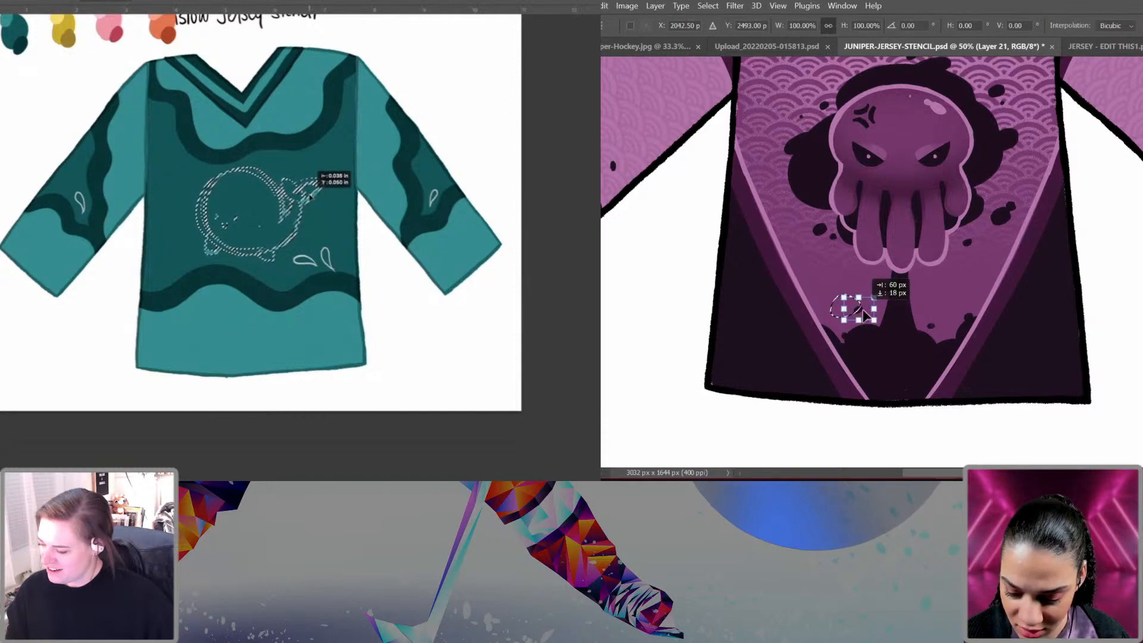
{"action": "left_click_drag", "start_coordinate": [309, 197], "coordinate": [309, 196]}
{"action": "left_click_drag", "start_coordinate": [864, 310], "coordinate": [874, 311]}
{"action": "key", "text": "ctrl+d"}
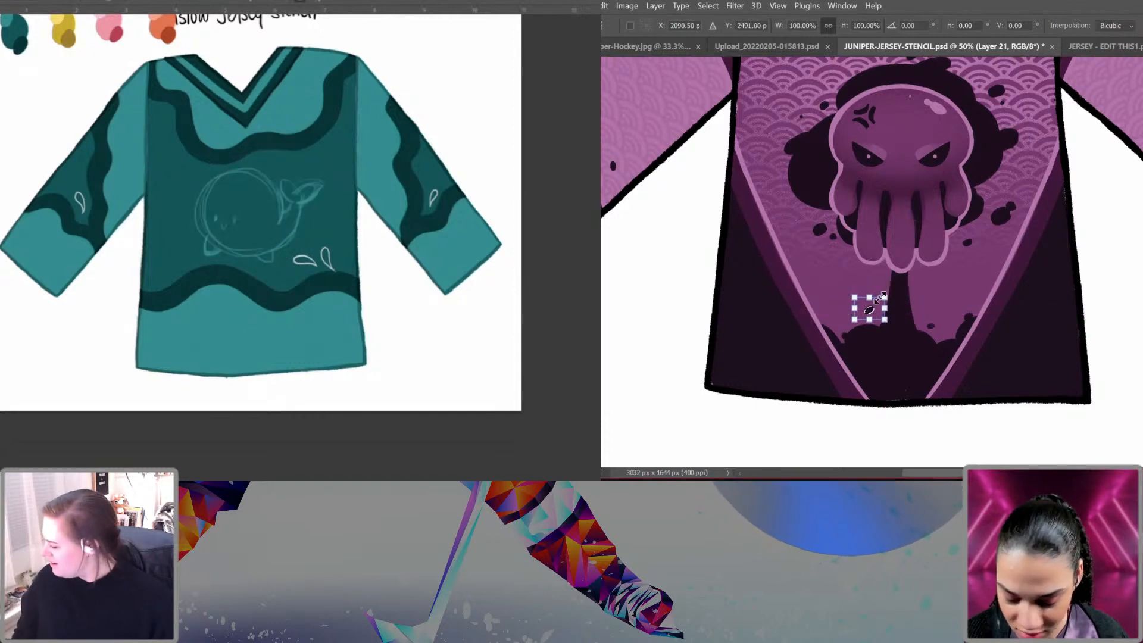
{"action": "key", "text": "Return"}
Step: Examine the whole purple jersey and its hem, drip and cuff splats at different zoom levels
{"action": "key", "text": "ctrl+minus"}
{"action": "key", "text": "ctrl+minus"}
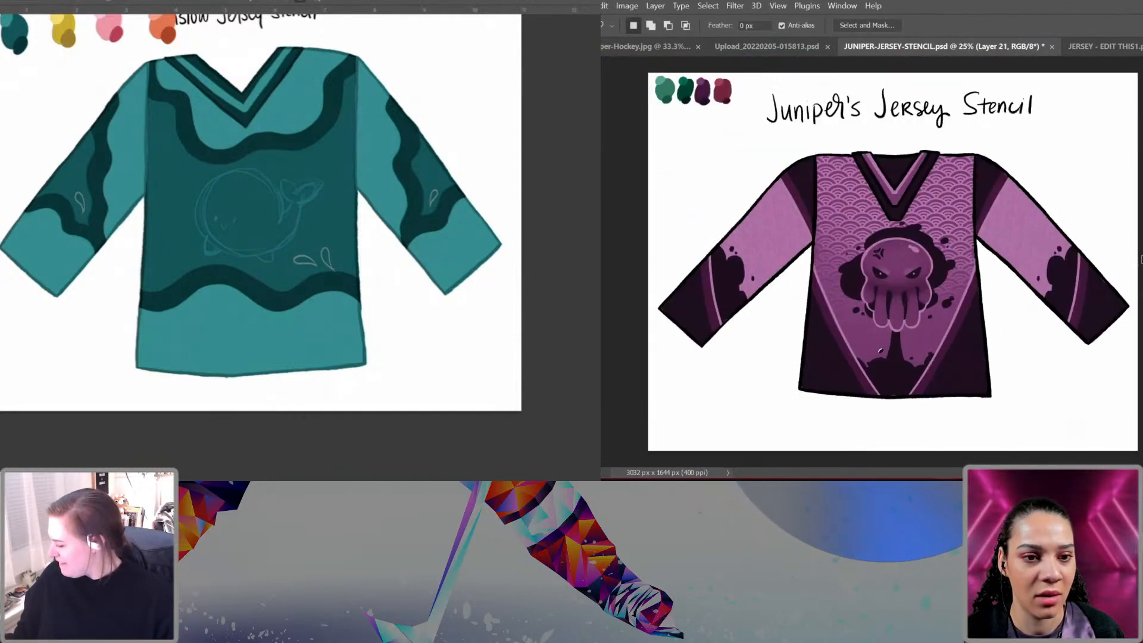
{"action": "key", "text": "ctrl+plus"}
{"action": "key", "text": "ctrl+plus"}
{"action": "key", "text": "ctrl+plus"}
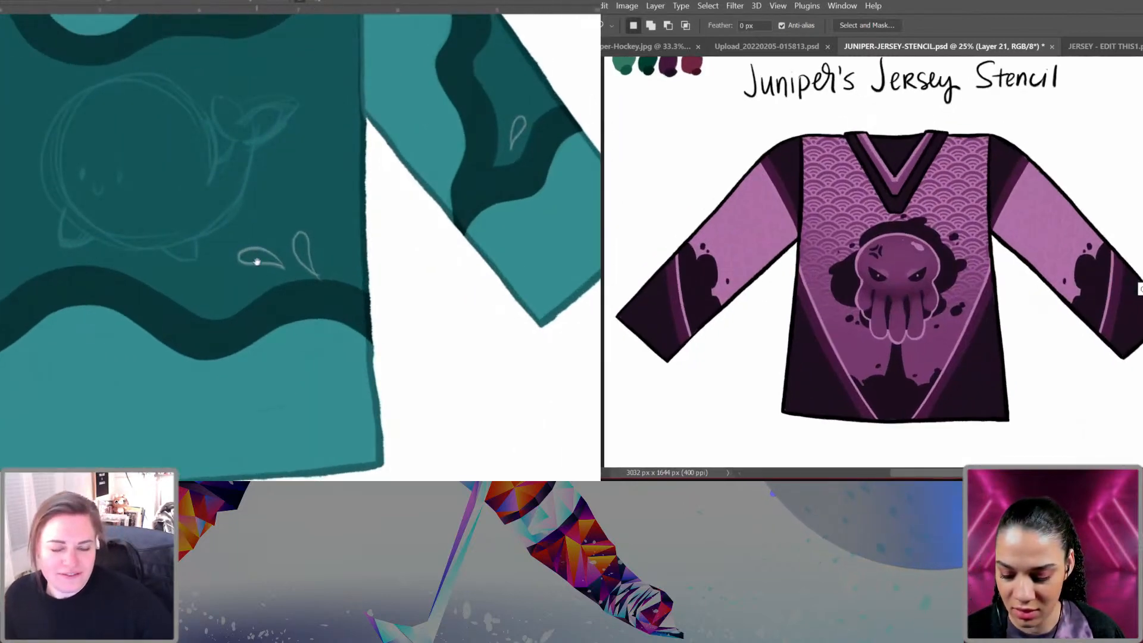
{"action": "mouse_move", "coordinate": [256, 262]}
{"action": "left_mouse_down"}
{"action": "mouse_move", "coordinate": [272, 284]}
{"action": "mouse_move", "coordinate": [276, 259]}
{"action": "mouse_move", "coordinate": [265, 272]}
{"action": "left_mouse_up"}
{"action": "key", "text": "ctrl+plus"}
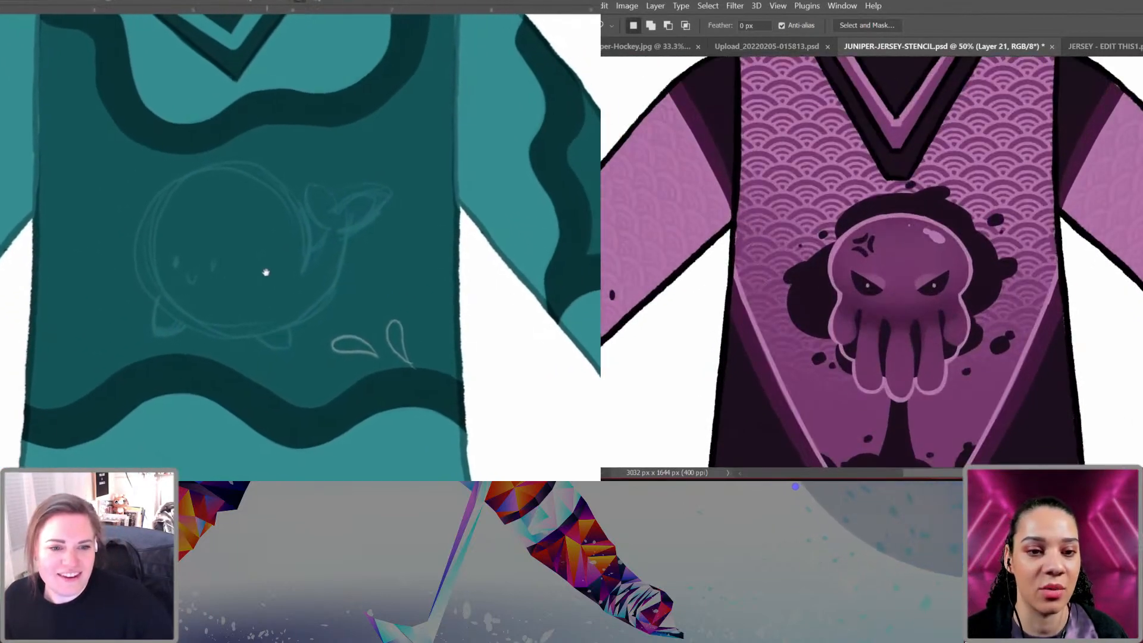
{"action": "key", "text": "ctrl+minus"}
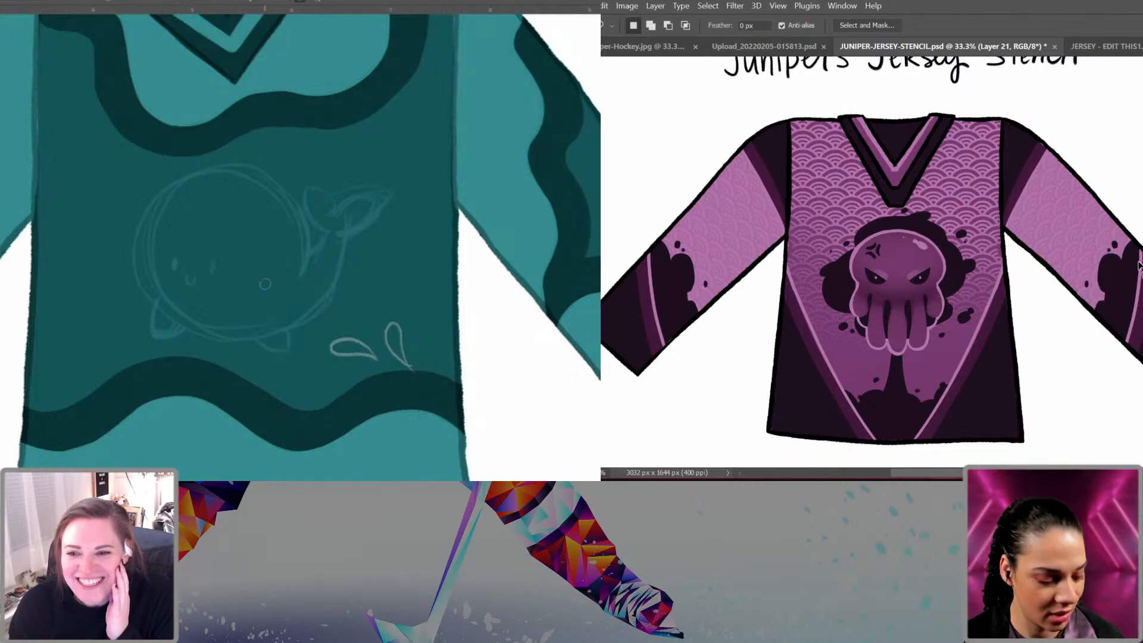
{"action": "key", "text": "ctrl+plus"}
{"action": "key", "text": "ctrl+minus"}
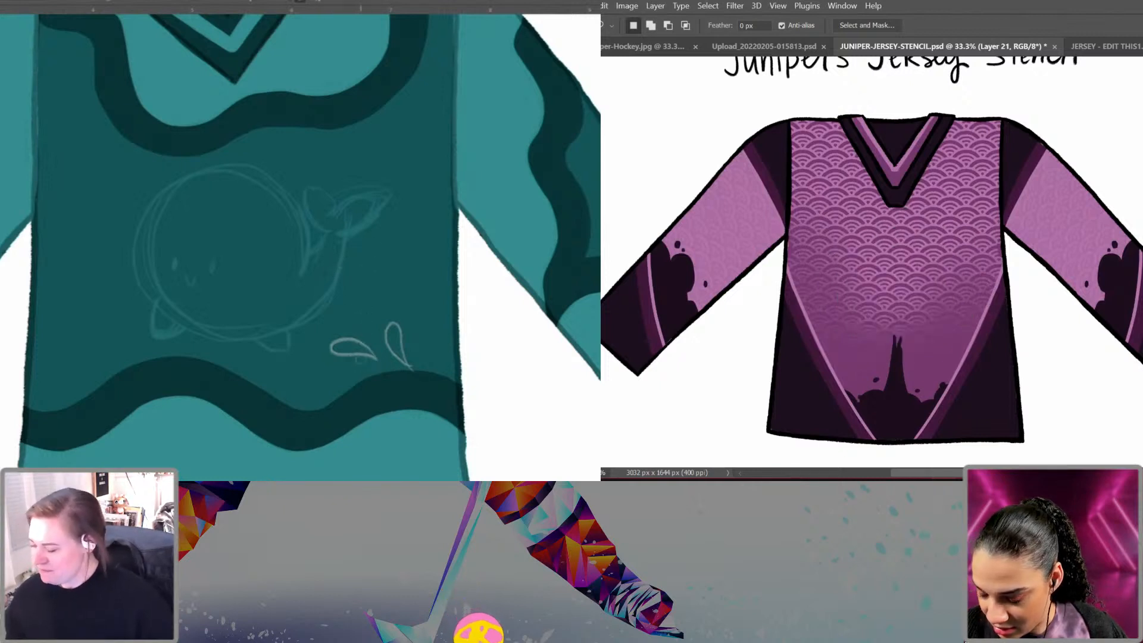
Step: Group the purple jersey's layers, duplicate the group and name the duplicate J1
{"action": "left_click_drag", "start_coordinate": [360, 333], "coordinate": [346, 330]}
{"action": "key", "text": "ctrl+g"}
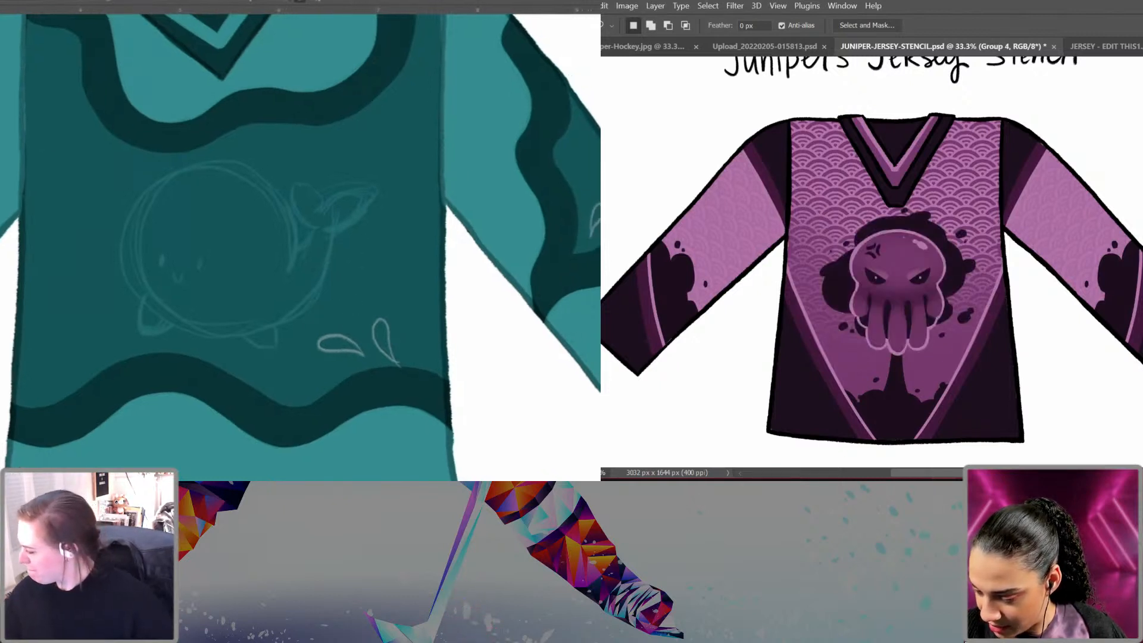
{"action": "key", "text": "ctrl+j"}
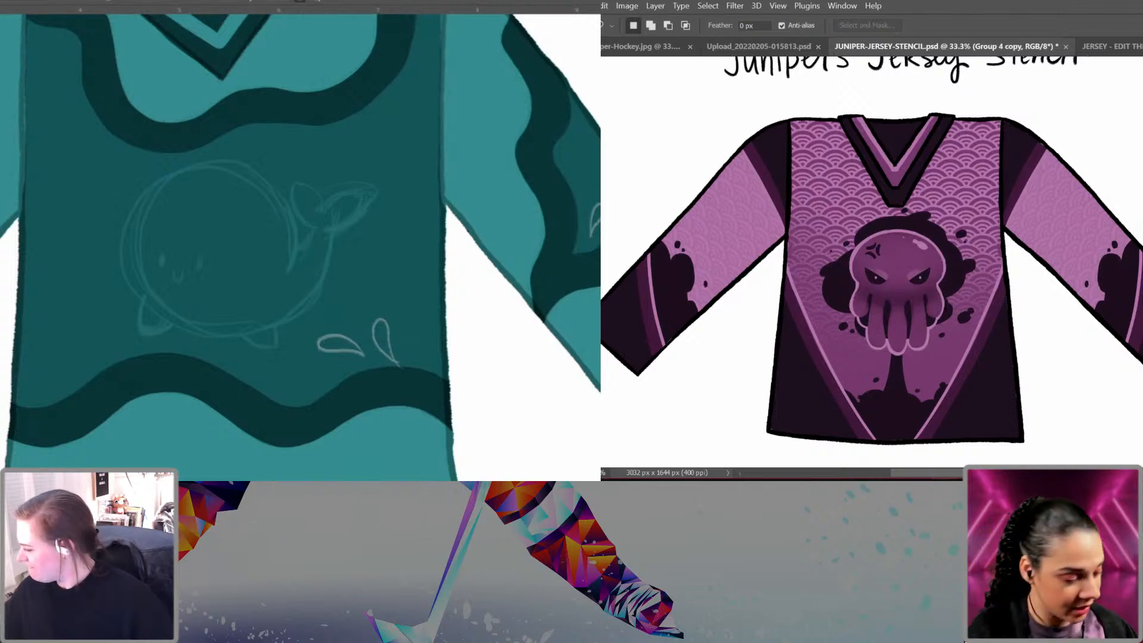
{"action": "left_click_drag", "start_coordinate": [258, 288], "coordinate": [242, 294]}
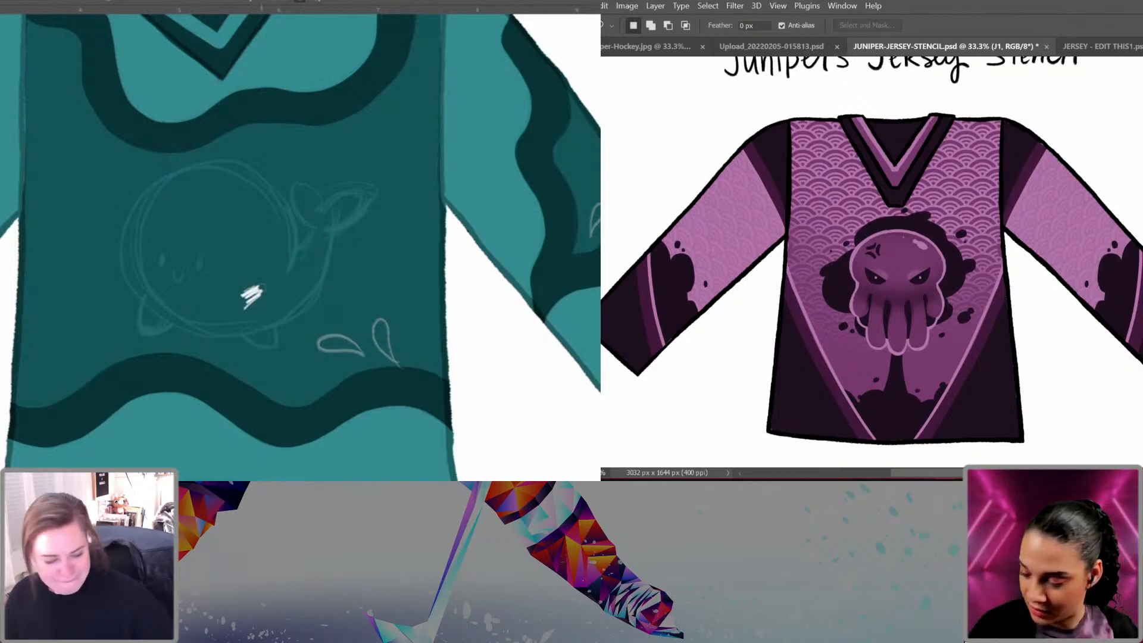
{"action": "key", "text": "ctrl+z"}
{"action": "scroll", "coordinate": [273, 321], "scroll_direction": "up", "scroll_amount": 6}
{"action": "left_click_drag", "start_coordinate": [257, 310], "coordinate": [294, 329]}
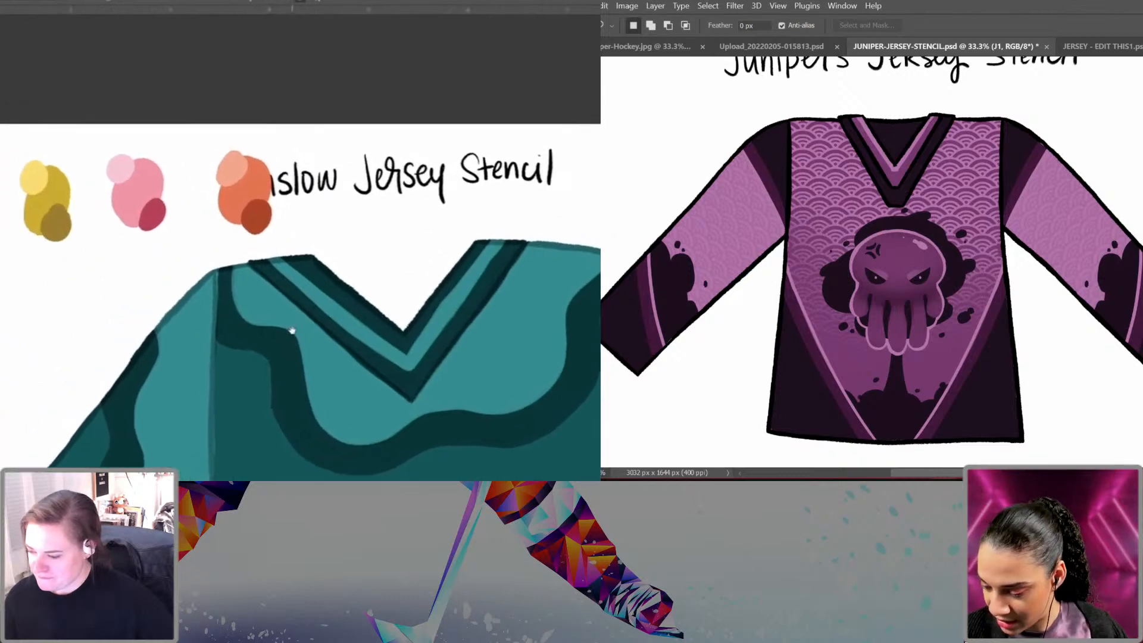
Step: Make a second duplicate of Group 4 named J2, and set the whale stencil's foreground color to light blue (H 192, S 25, B 80)
{"action": "key", "text": "ctrl+j"}
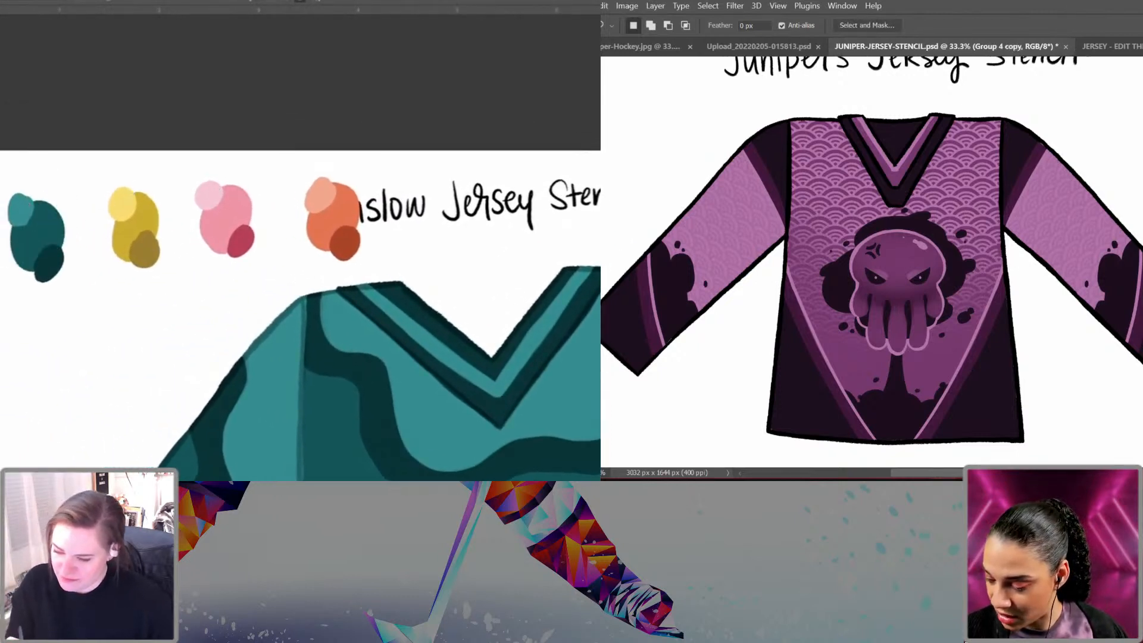
{"action": "left_click", "coordinate": [436, 327]}
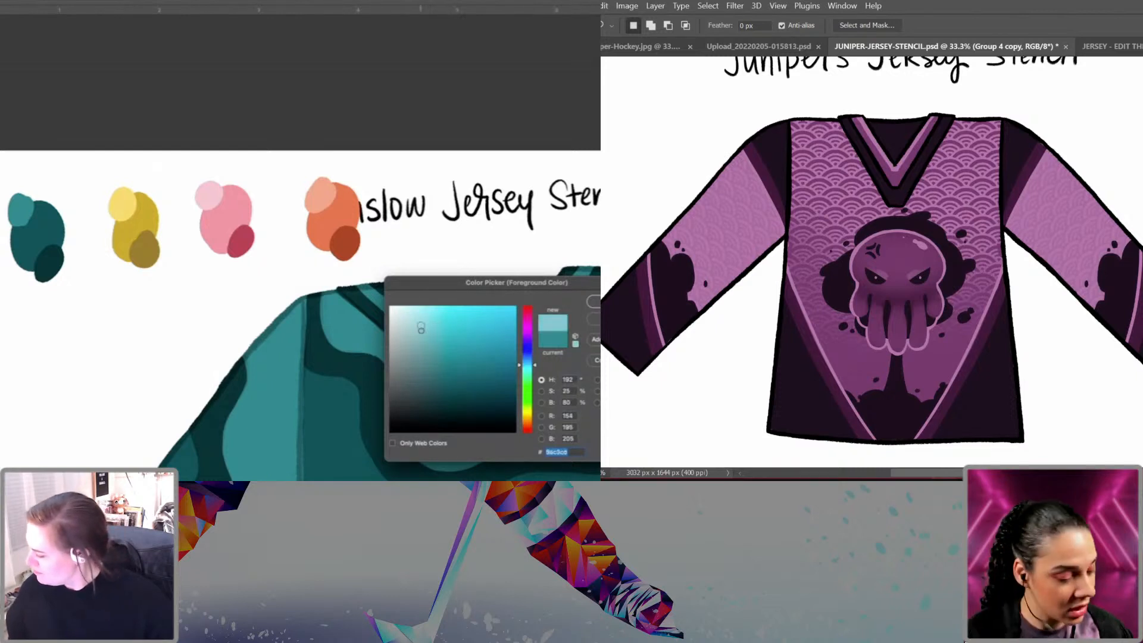
{"action": "left_click", "coordinate": [589, 305]}
{"action": "left_click_drag", "start_coordinate": [432, 327], "coordinate": [277, 211]}
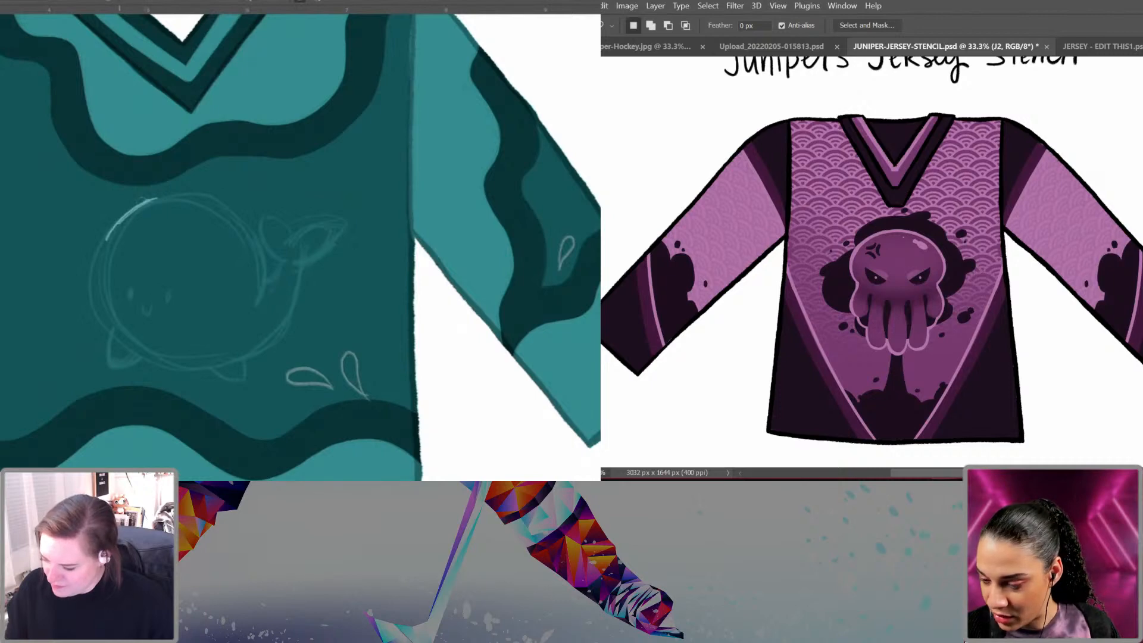
Step: Bring the J2 jersey layer into the JERSEY - EDIT THIS1.psb document, and outline the whale's left side in light blue on the teal stencil
{"action": "left_click_drag", "start_coordinate": [142, 201], "coordinate": [100, 300]}
{"action": "left_click_drag", "start_coordinate": [1140, 238], "coordinate": [1067, 92]}
{"action": "left_click_drag", "start_coordinate": [100, 301], "coordinate": [134, 349]}
{"action": "mouse_move", "coordinate": [1067, 92]}
{"action": "left_mouse_down"}
{"action": "mouse_move", "coordinate": [1113, 45]}
{"action": "mouse_move", "coordinate": [992, 252]}
{"action": "mouse_move", "coordinate": [921, 286]}
{"action": "left_mouse_up"}
{"action": "left_click_drag", "start_coordinate": [100, 287], "coordinate": [102, 248]}
{"action": "left_click_drag", "start_coordinate": [921, 286], "coordinate": [921, 284]}
{"action": "left_click_drag", "start_coordinate": [102, 247], "coordinate": [121, 223]}
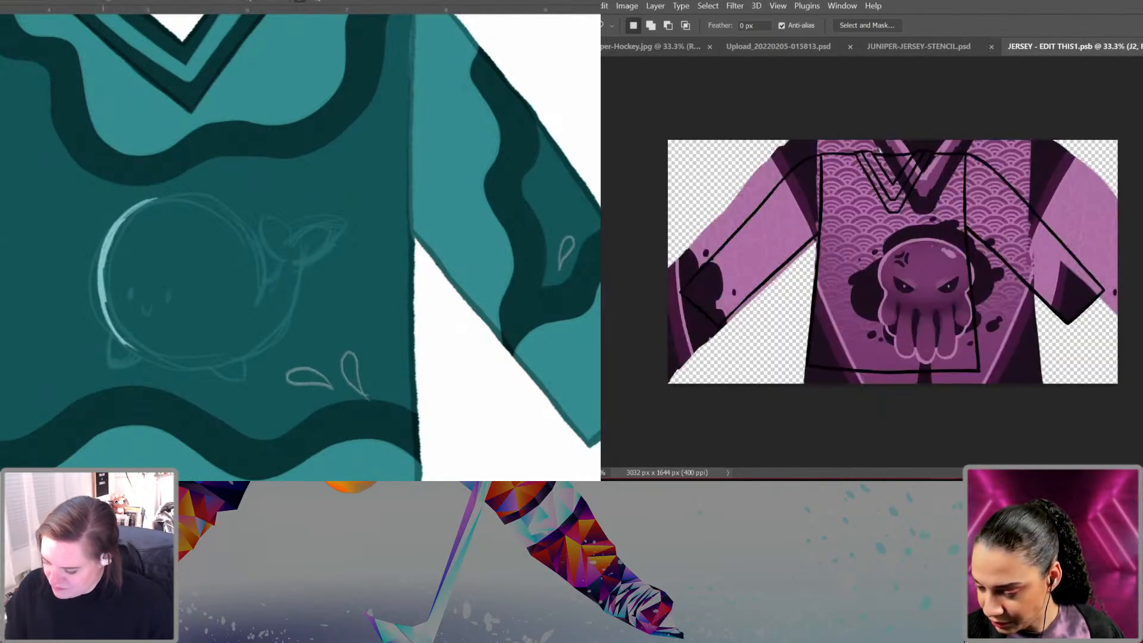
{"action": "mouse_move", "coordinate": [105, 316]}
{"action": "left_mouse_down"}
{"action": "mouse_move", "coordinate": [140, 354]}
{"action": "mouse_move", "coordinate": [163, 359]}
{"action": "left_mouse_up"}
Step: Shrink the J2 jersey artwork to about 40% and center it over the orange sweater template
{"action": "key", "text": "ctrl+t"}
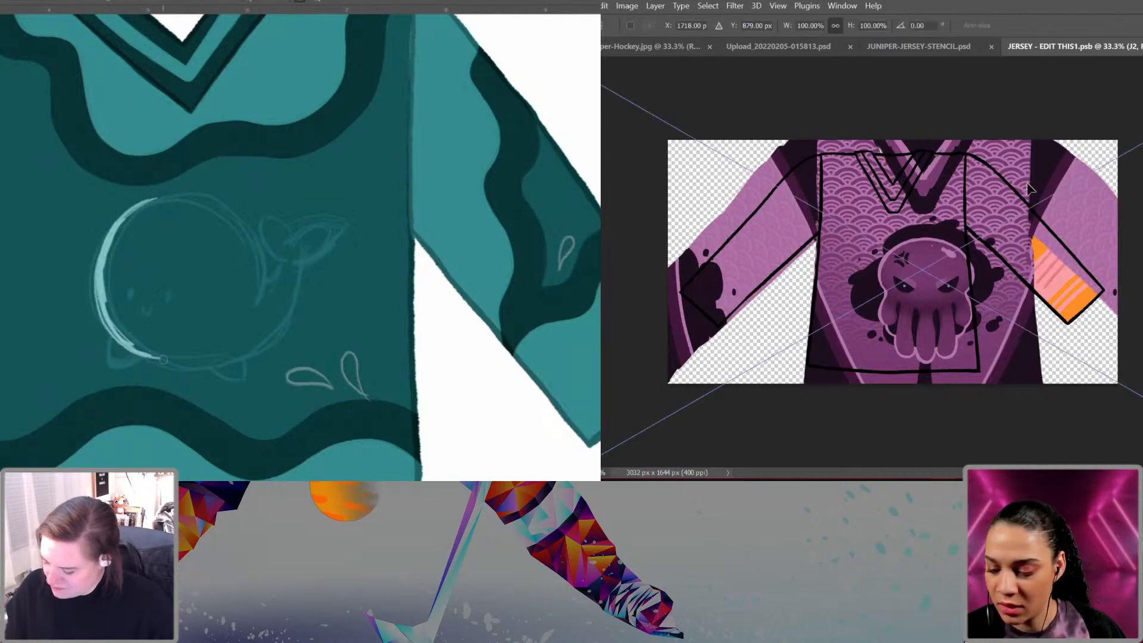
{"action": "left_click_drag", "start_coordinate": [1029, 189], "coordinate": [494, 384]}
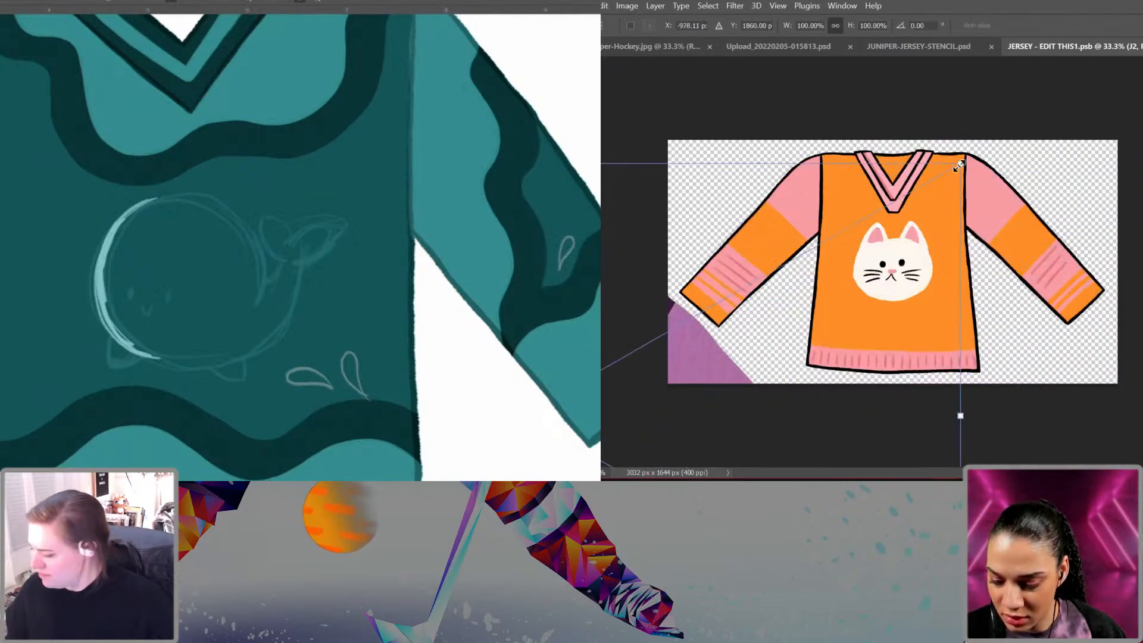
{"action": "left_click_drag", "start_coordinate": [960, 165], "coordinate": [929, 186]}
{"action": "left_click_drag", "start_coordinate": [157, 282], "coordinate": [189, 257]}
{"action": "left_click_drag", "start_coordinate": [929, 186], "coordinate": [751, 377]}
{"action": "left_click_drag", "start_coordinate": [189, 257], "coordinate": [162, 304]}
{"action": "left_click_drag", "start_coordinate": [751, 378], "coordinate": [738, 385]}
{"action": "mouse_move", "coordinate": [657, 360]}
{"action": "left_mouse_down"}
{"action": "mouse_move", "coordinate": [1066, 214]}
{"action": "mouse_move", "coordinate": [1020, 203]}
{"action": "mouse_move", "coordinate": [1023, 222]}
{"action": "left_mouse_up"}
{"action": "left_click_drag", "start_coordinate": [111, 245], "coordinate": [178, 193]}
{"action": "left_click_drag", "start_coordinate": [1022, 223], "coordinate": [1024, 223]}
{"action": "left_click_drag", "start_coordinate": [188, 260], "coordinate": [164, 298]}
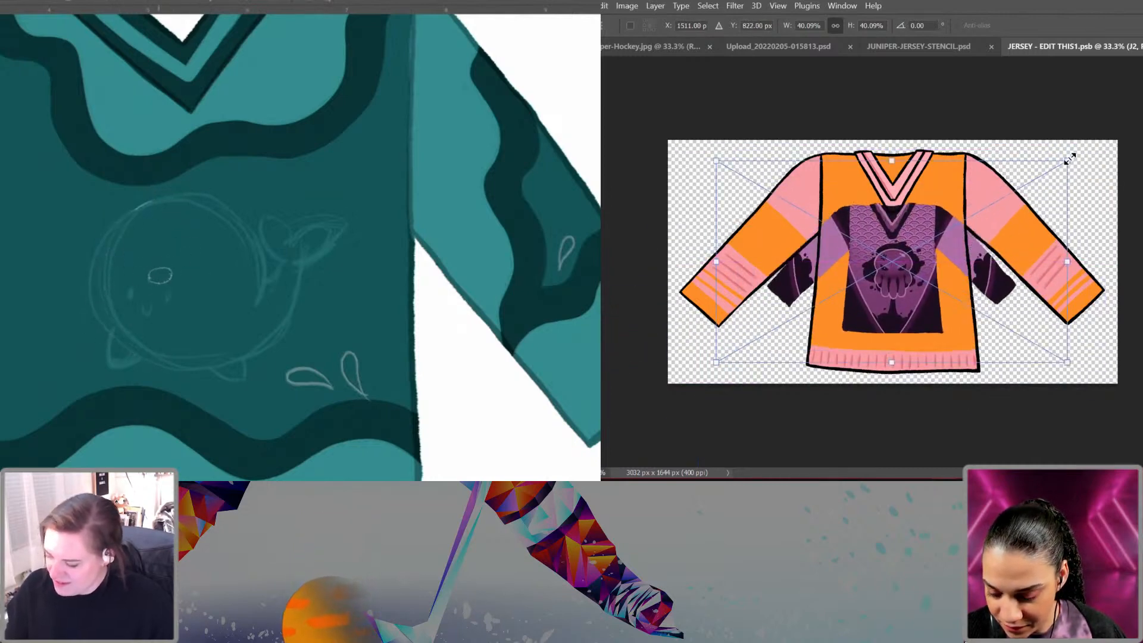
Step: Scale the J2 artwork to 67.95% and nudge it up to fit the sweater outline, and draw the whale's tail in light blue
{"action": "left_click_drag", "start_coordinate": [1069, 158], "coordinate": [1142, 92]}
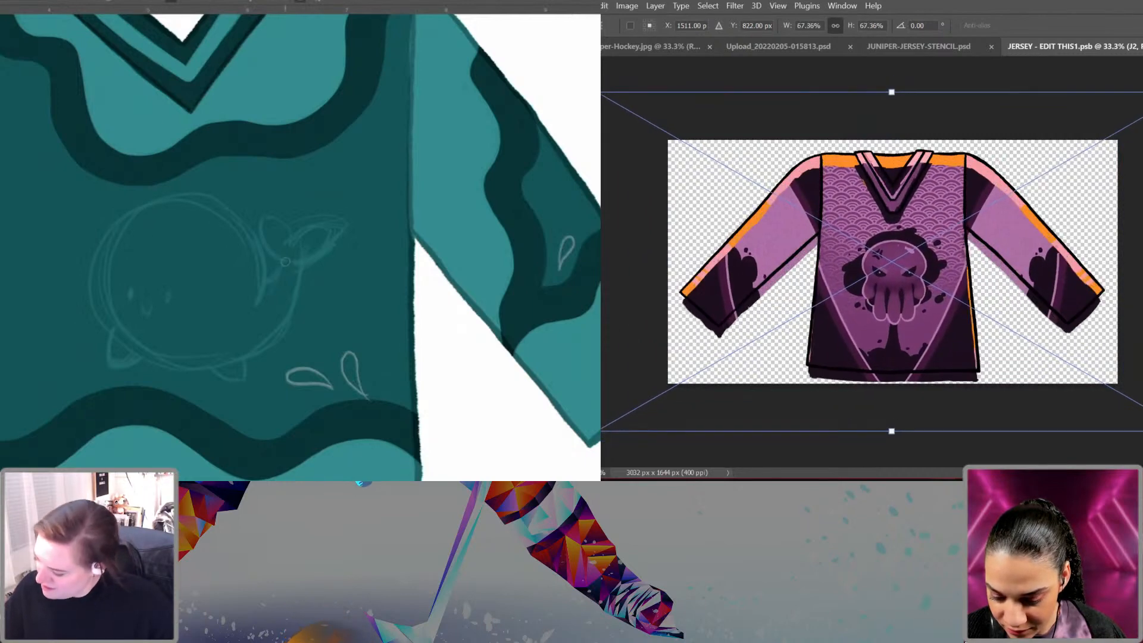
{"action": "left_click_drag", "start_coordinate": [285, 262], "coordinate": [268, 224]}
{"action": "left_click_drag", "start_coordinate": [1142, 92], "coordinate": [1142, 88]}
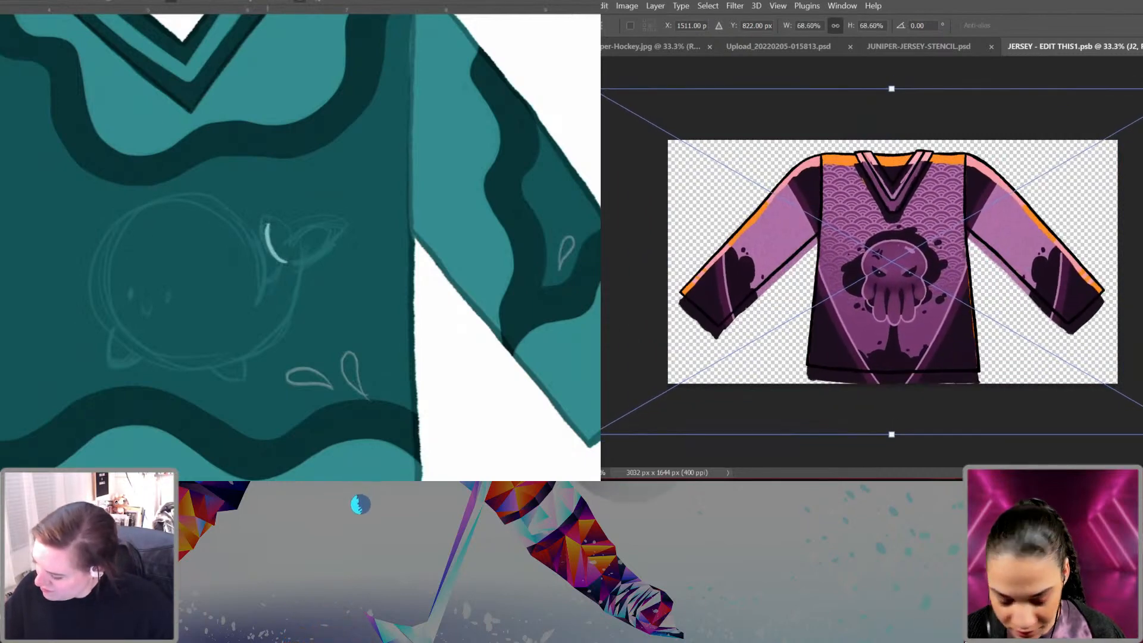
{"action": "key", "text": "Up"}
{"action": "key", "text": "Up"}
{"action": "key", "text": "Up"}
{"action": "mouse_move", "coordinate": [267, 224]}
{"action": "left_mouse_down"}
{"action": "mouse_move", "coordinate": [292, 244]}
{"action": "mouse_move", "coordinate": [307, 231]}
{"action": "mouse_move", "coordinate": [324, 245]}
{"action": "mouse_move", "coordinate": [298, 262]}
{"action": "mouse_move", "coordinate": [295, 243]}
{"action": "mouse_move", "coordinate": [294, 259]}
{"action": "mouse_move", "coordinate": [298, 247]}
{"action": "mouse_move", "coordinate": [314, 255]}
{"action": "left_mouse_up"}
{"action": "key", "text": "shift+Up"}
{"action": "key", "text": "shift+Up"}
{"action": "key", "text": "shift+Up"}
{"action": "key", "text": "shift+Up"}
{"action": "key", "text": "shift+Up"}
{"action": "key", "text": "shift+Up"}
{"action": "key", "text": "Up"}
{"action": "key", "text": "Up"}
{"action": "key", "text": "Up"}
{"action": "left_click_drag", "start_coordinate": [891, 78], "coordinate": [891, 79]}
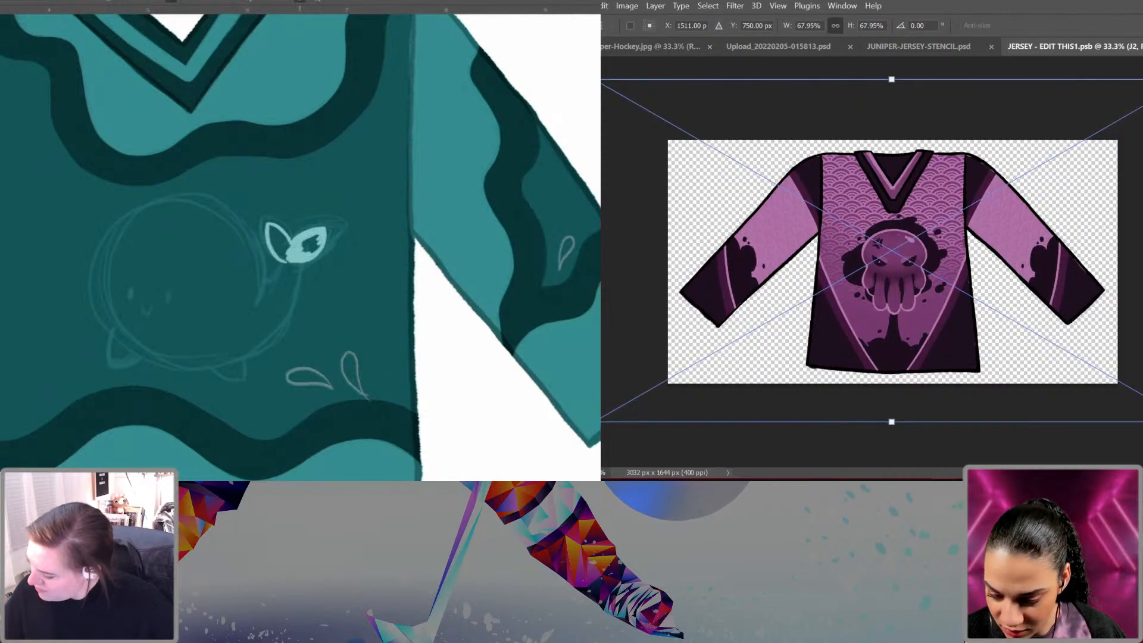
Step: Nudge the J2 artwork up to Y 744 px, apply the transform and save the JERSEY - EDIT THIS1.psb document
{"action": "key", "text": "Up"}
{"action": "key", "text": "Up"}
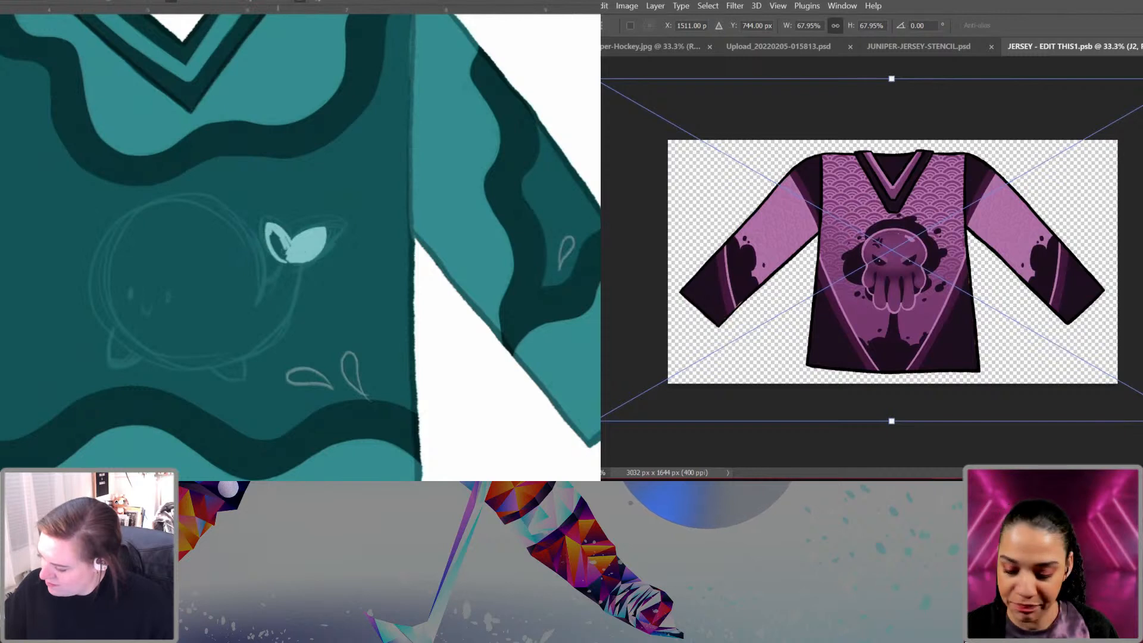
{"action": "key", "text": "Return"}
{"action": "key", "text": "ctrl+s"}
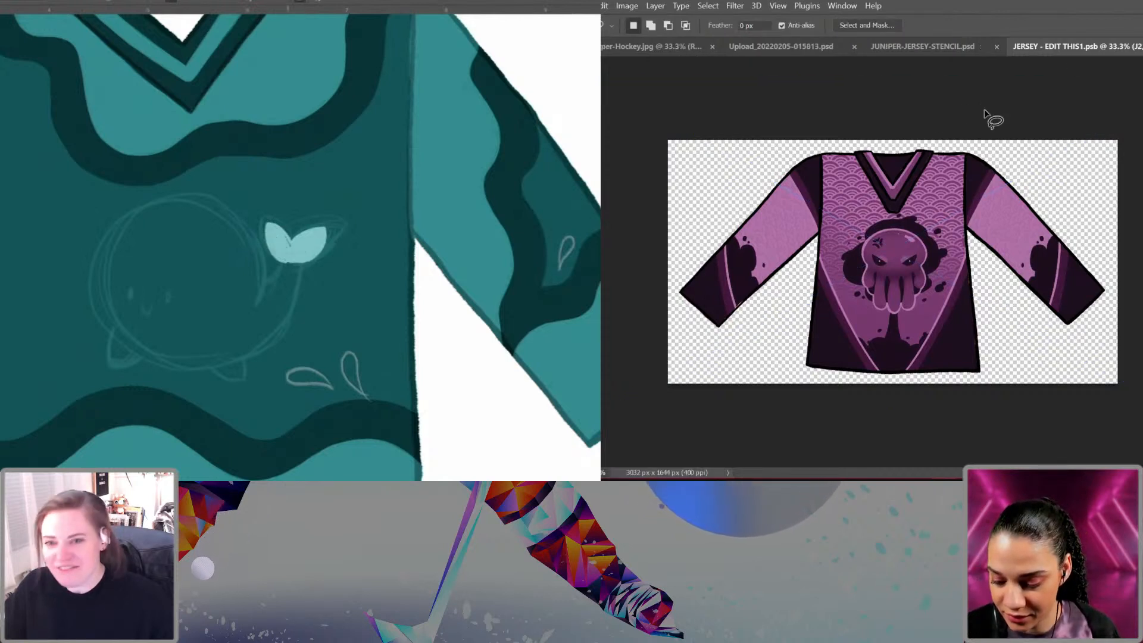
Step: In Upload_20220205-015813.psd, locate the character's black pants layer inside the JUNIPER group and rename it PANTS
{"action": "left_click", "coordinate": [781, 47]}
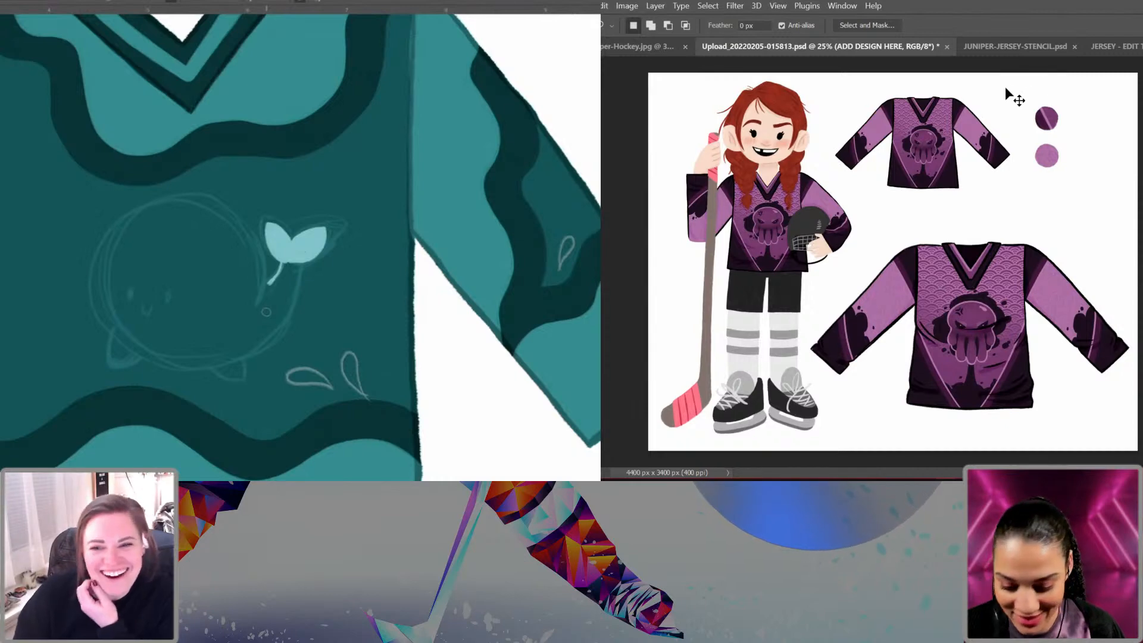
{"action": "key", "text": "ctrl+plus"}
{"action": "key", "text": "ctrl+minus"}
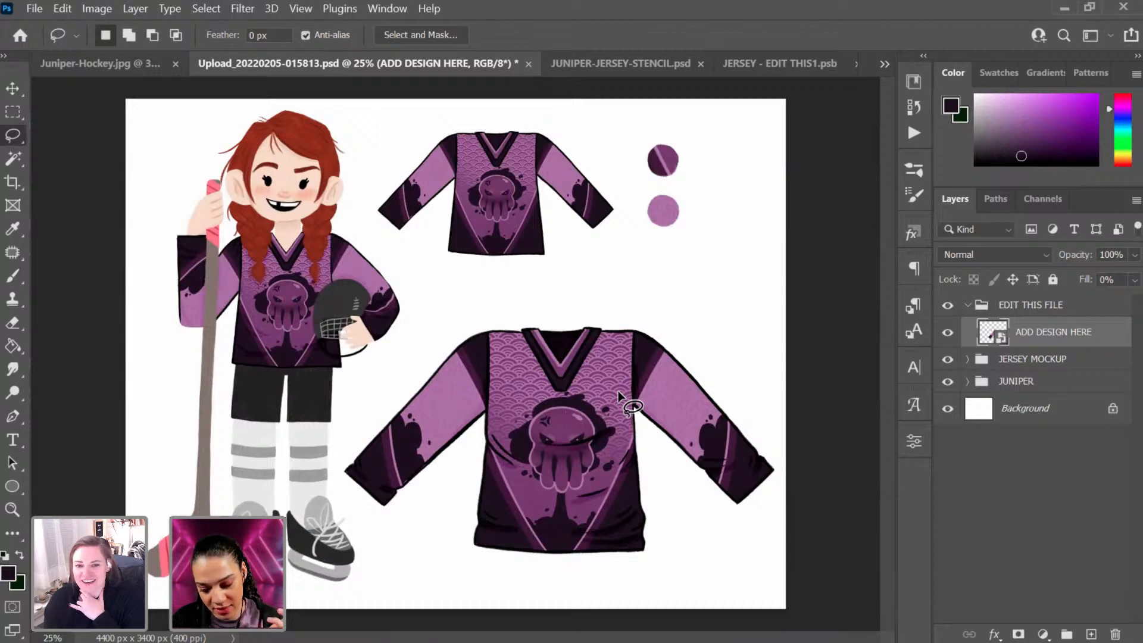
{"action": "left_click", "coordinate": [968, 384]}
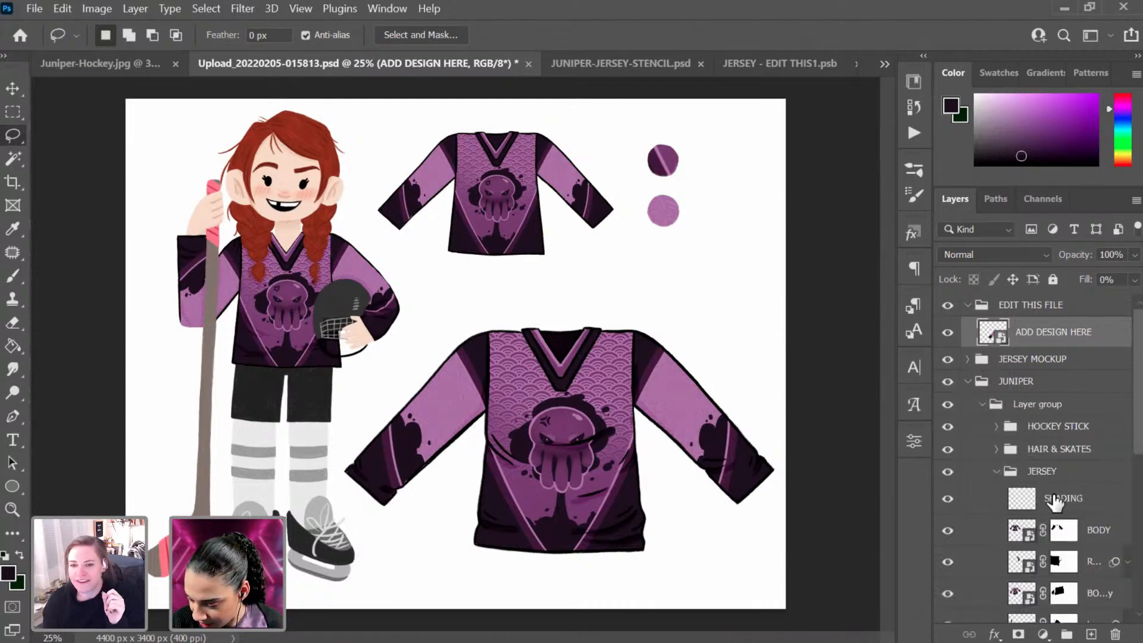
{"action": "scroll", "coordinate": [1058, 499], "scroll_direction": "down", "scroll_amount": 3}
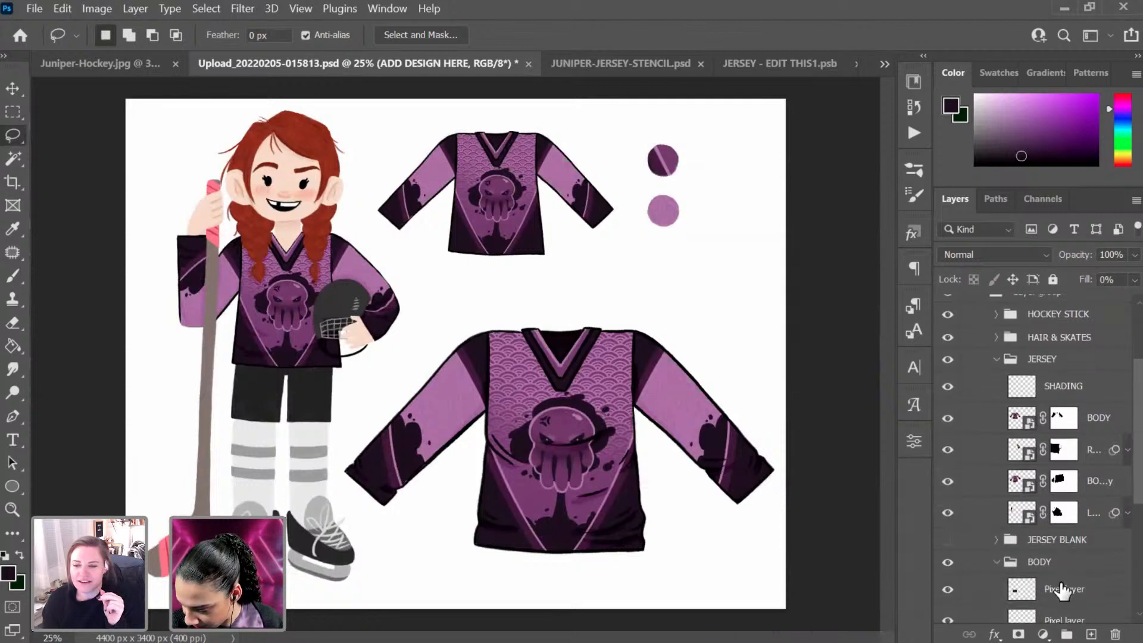
{"action": "scroll", "coordinate": [1061, 586], "scroll_direction": "down", "scroll_amount": 2}
{"action": "scroll", "coordinate": [1059, 587], "scroll_direction": "down", "scroll_amount": 3}
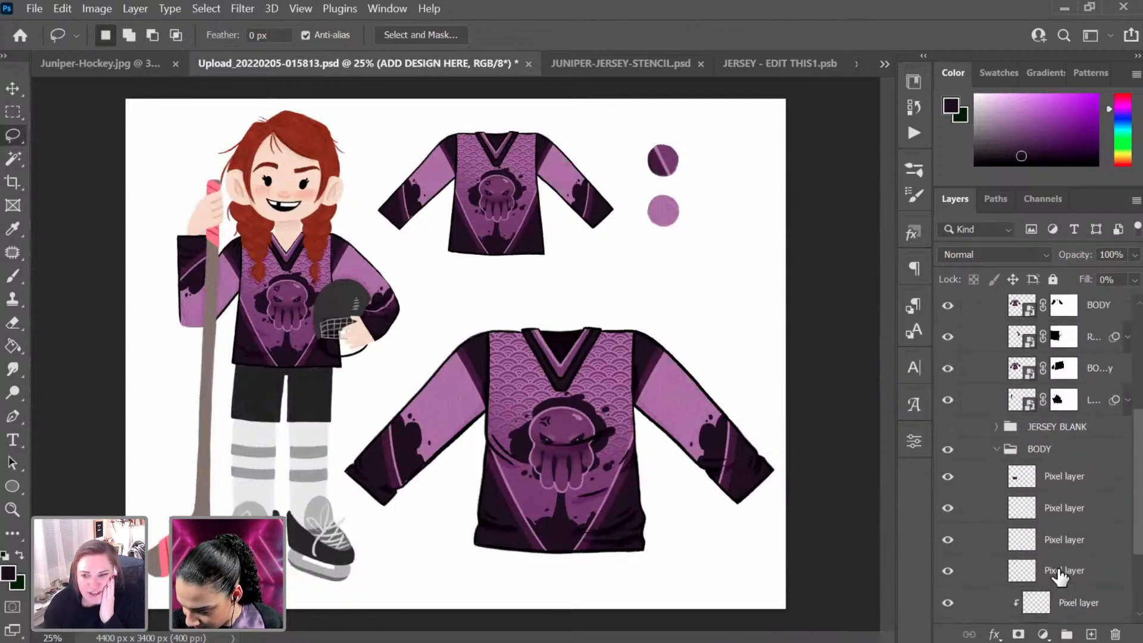
{"action": "left_click", "coordinate": [313, 390], "text": "ctrl"}
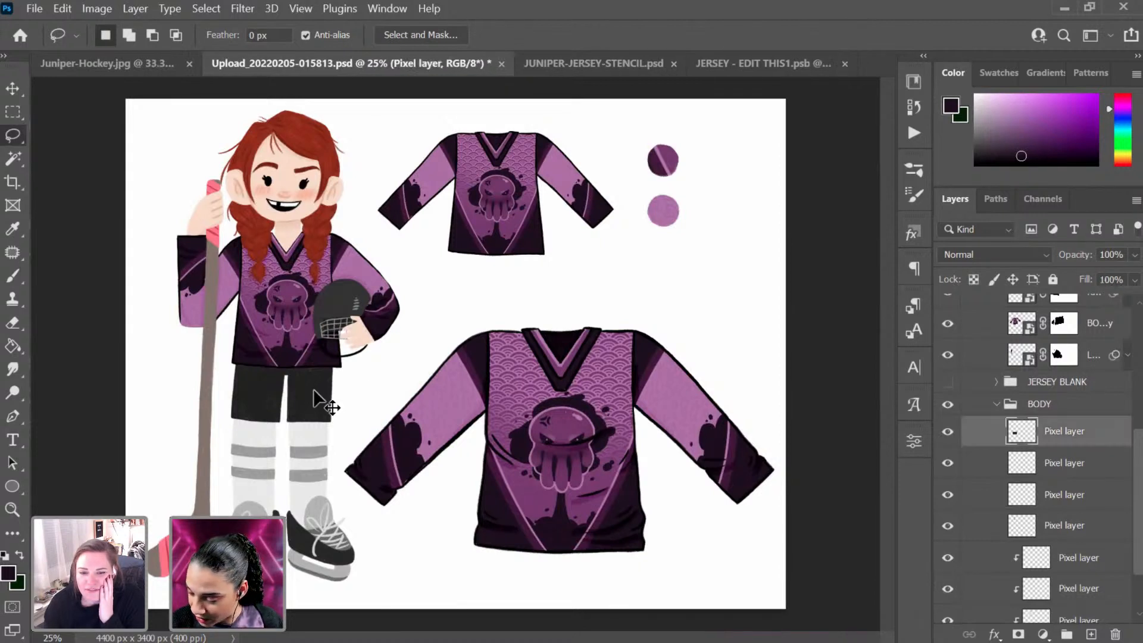
{"action": "double_click", "coordinate": [1076, 433]}
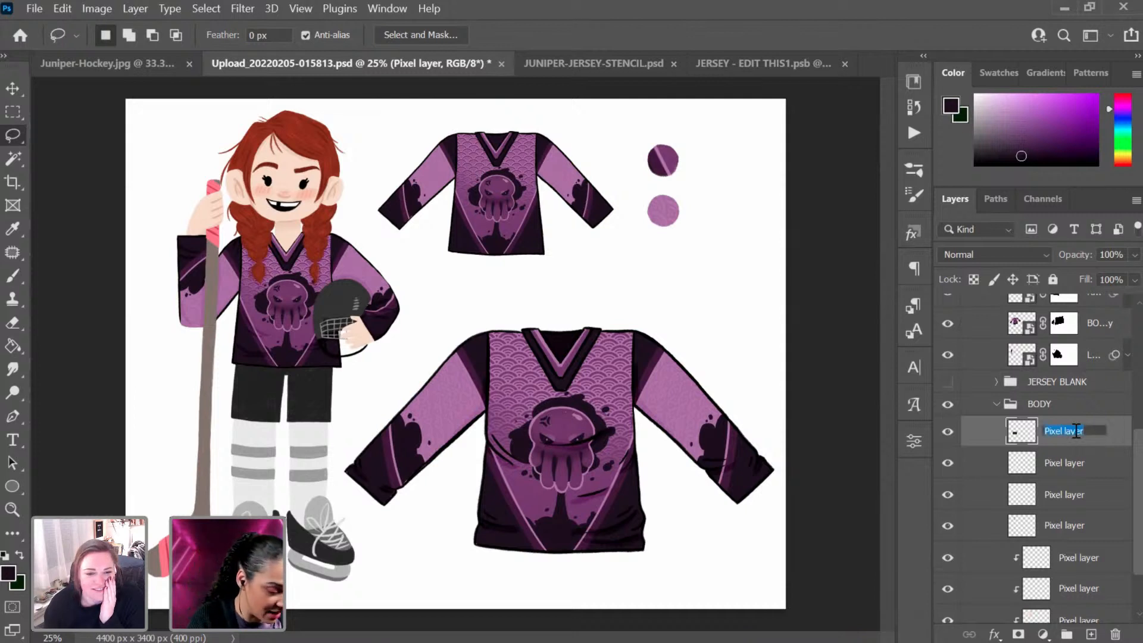
{"action": "type", "text": "PA"}
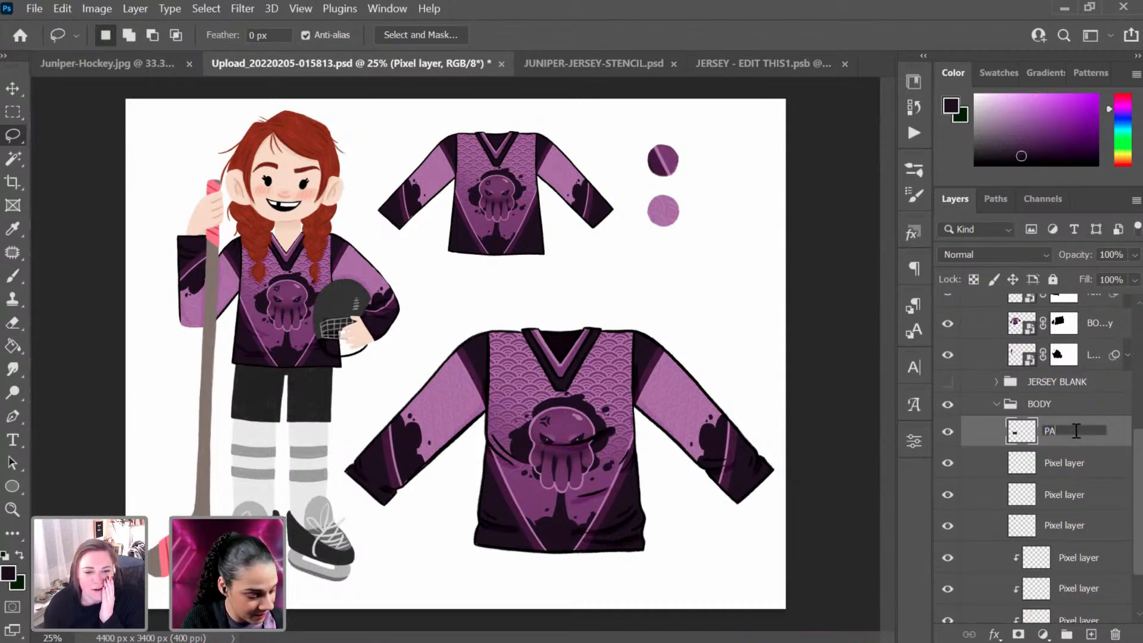
{"action": "type", "text": "NTS"}
{"action": "key", "text": "Return"}
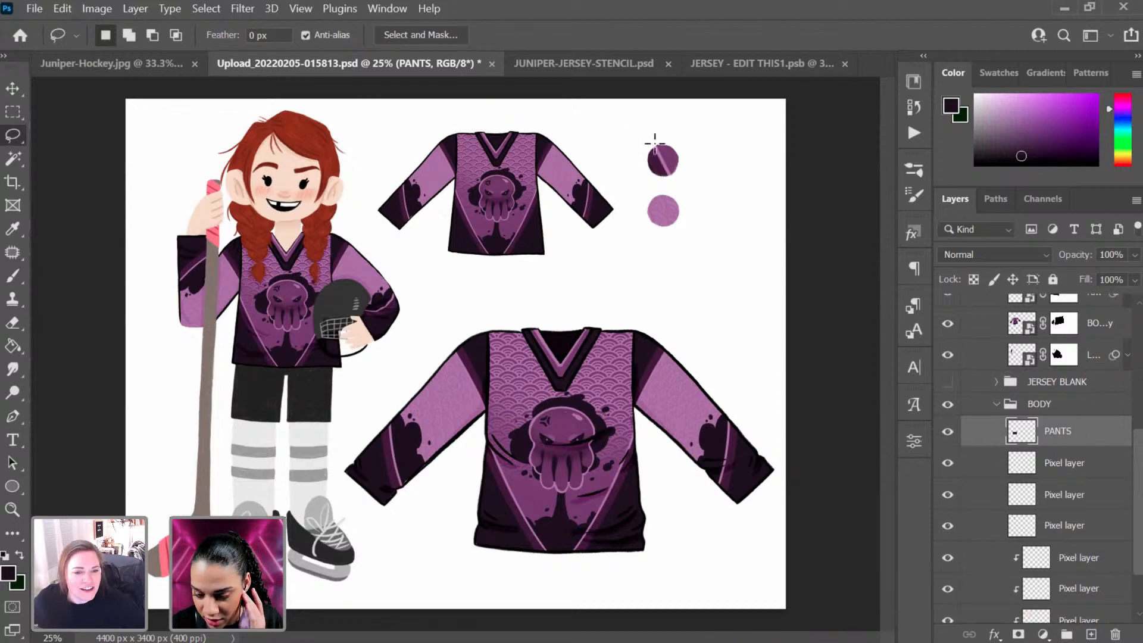
Step: Duplicate the Layer 10 wave pattern in JUNIPER-JERSEY-STENCIL.psd and bring the copy into Upload_20220205-015813.psd above the PANTS layer
{"action": "left_click", "coordinate": [600, 67]}
{"action": "scroll", "coordinate": [1046, 483], "scroll_direction": "up", "scroll_amount": 3}
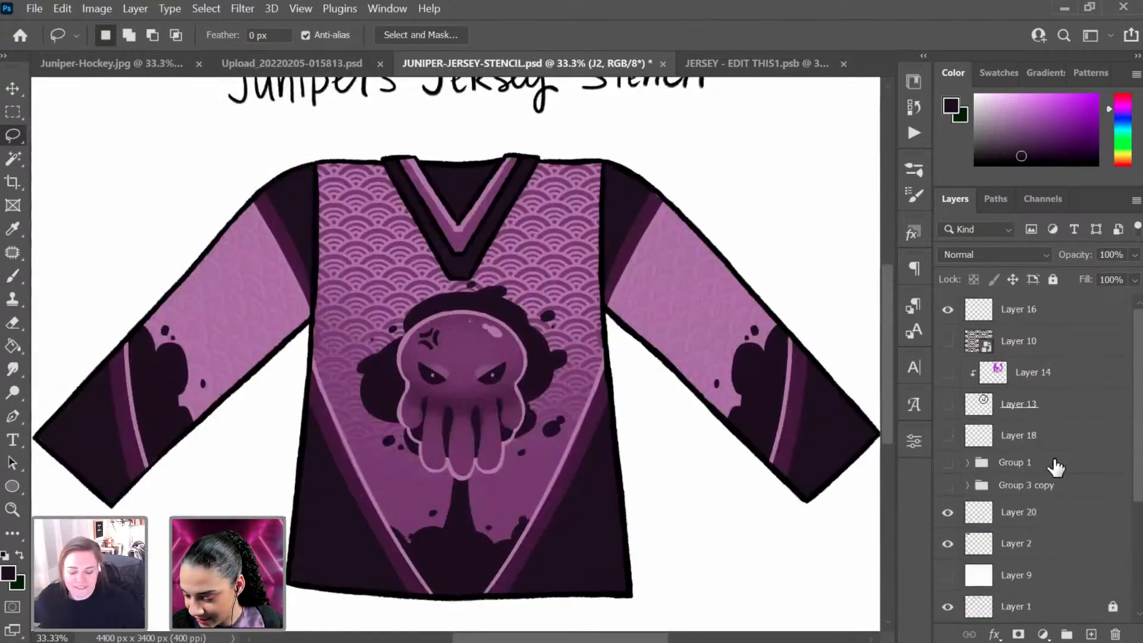
{"action": "left_click", "coordinate": [948, 342]}
{"action": "left_click", "coordinate": [1046, 348]}
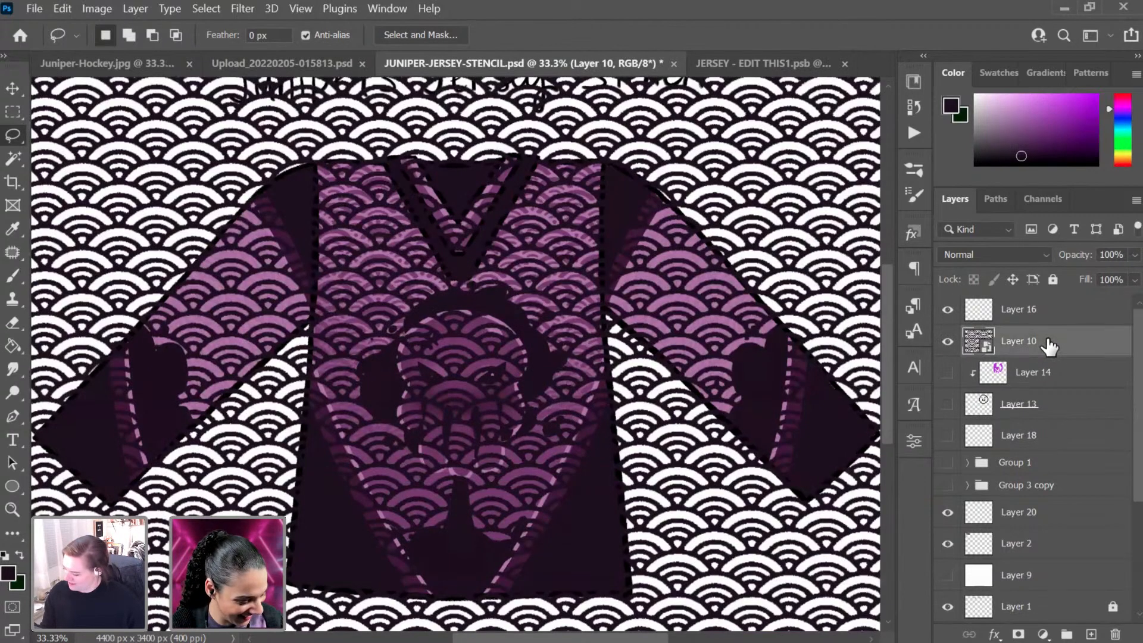
{"action": "key", "text": "ctrl+j"}
{"action": "left_click", "coordinate": [948, 372]}
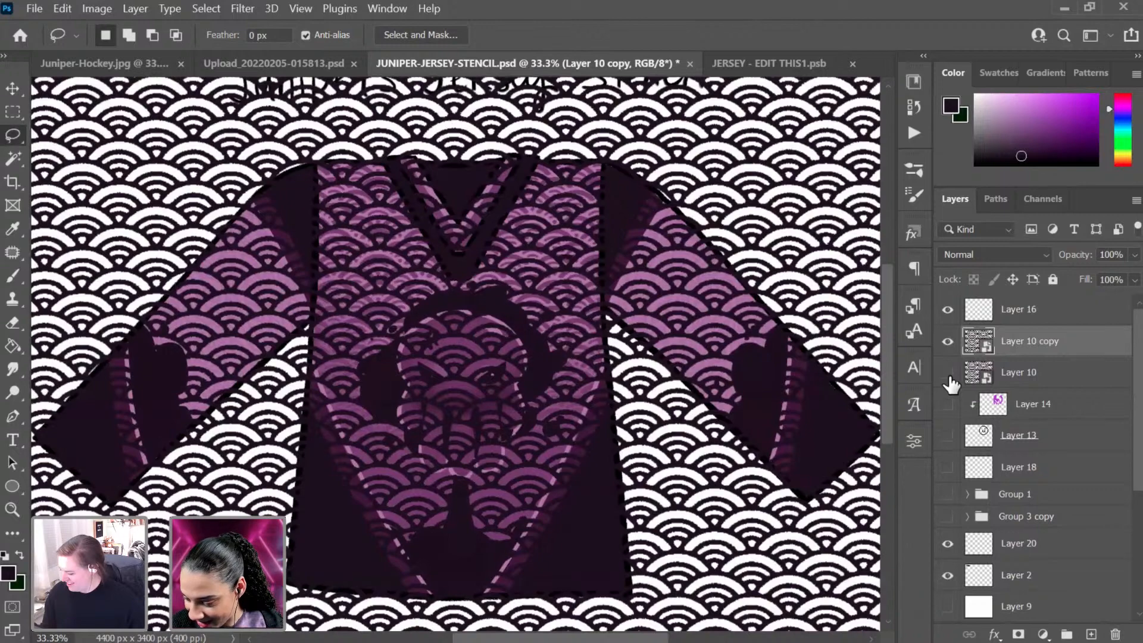
{"action": "left_click_drag", "start_coordinate": [1078, 355], "coordinate": [322, 384]}
{"action": "scroll", "coordinate": [1068, 568], "scroll_direction": "down", "scroll_amount": 3}
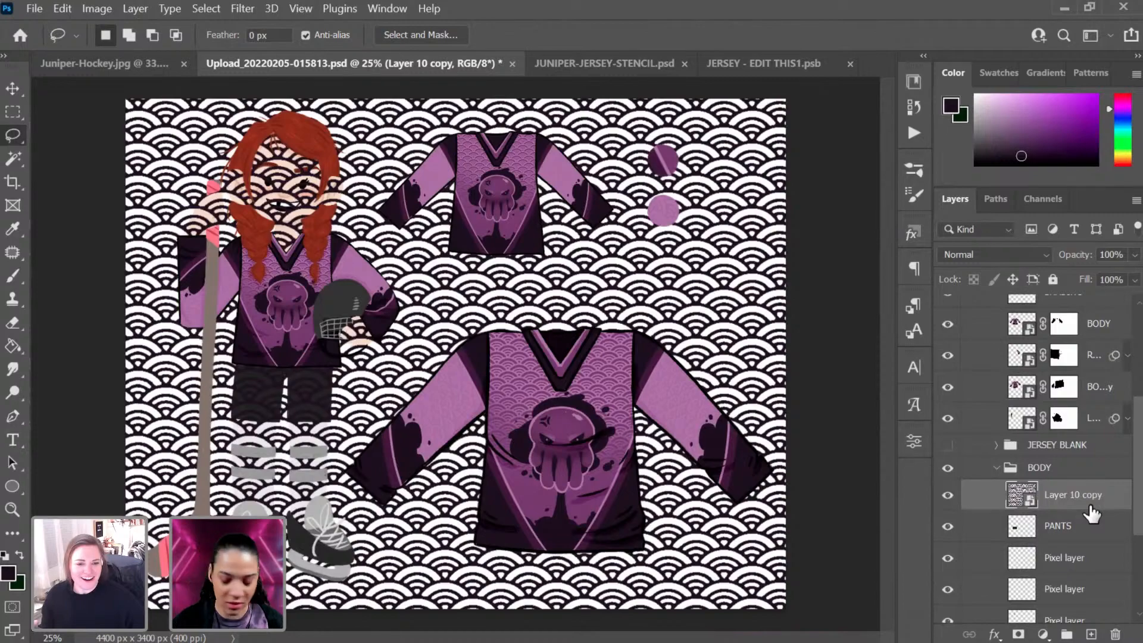
Step: Scale the copied wave pattern down to 121.76% and position it over the character's legs
{"action": "key", "text": "ctrl+plus"}
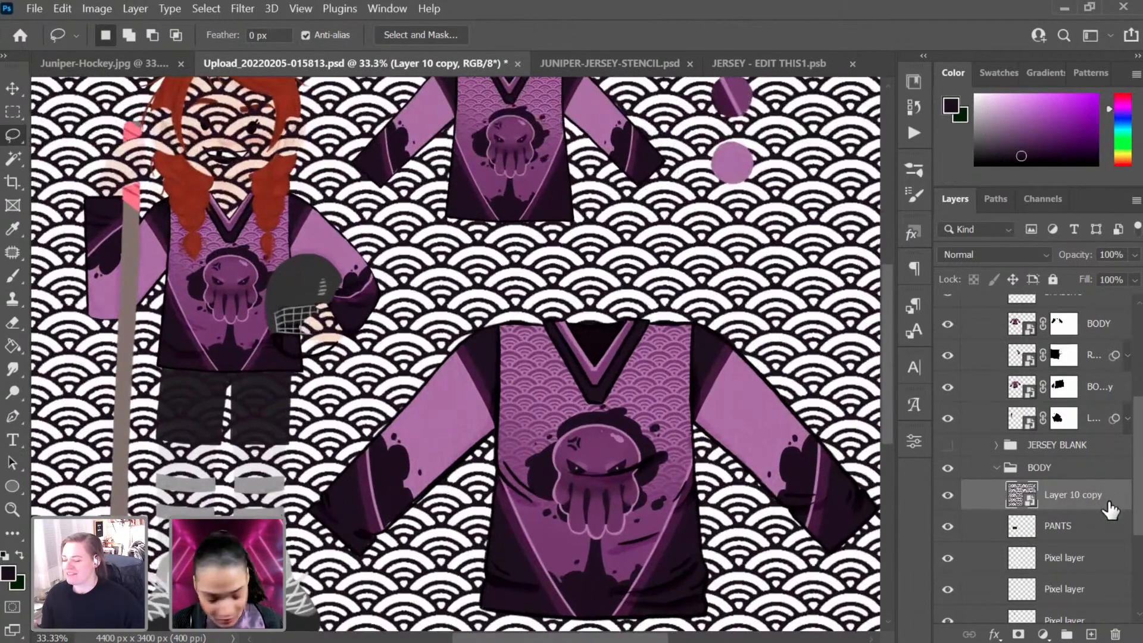
{"action": "key", "text": "ctrl+t"}
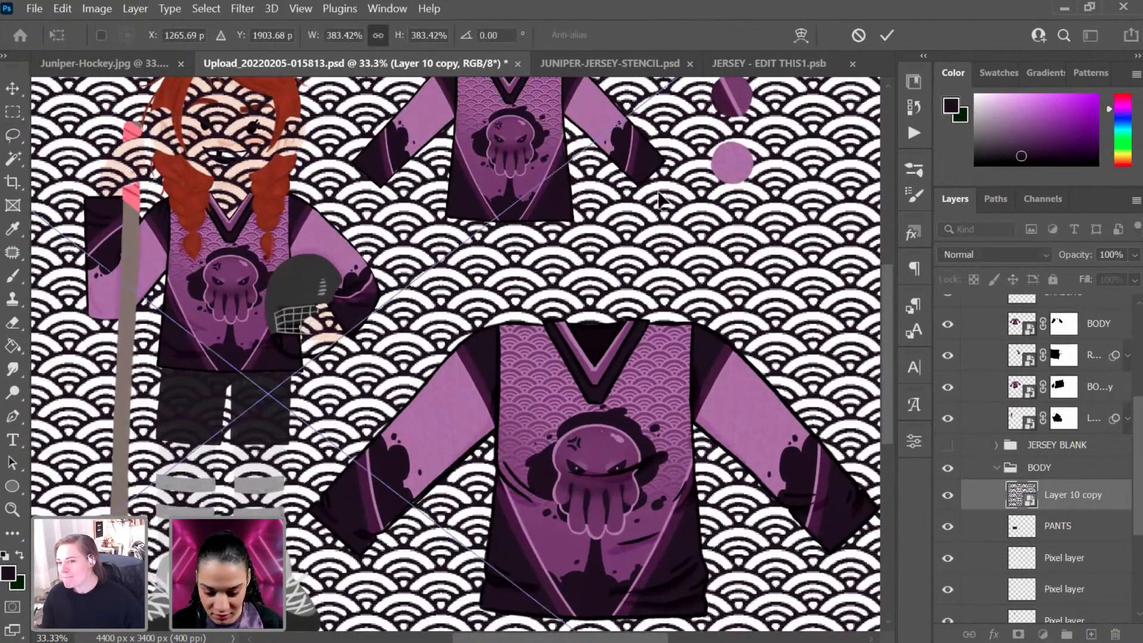
{"action": "key", "text": "ctrl+minus"}
{"action": "left_click_drag", "start_coordinate": [680, 179], "coordinate": [495, 272]}
{"action": "left_click_drag", "start_coordinate": [403, 332], "coordinate": [212, 456]}
{"action": "left_click_drag", "start_coordinate": [151, 516], "coordinate": [382, 360]}
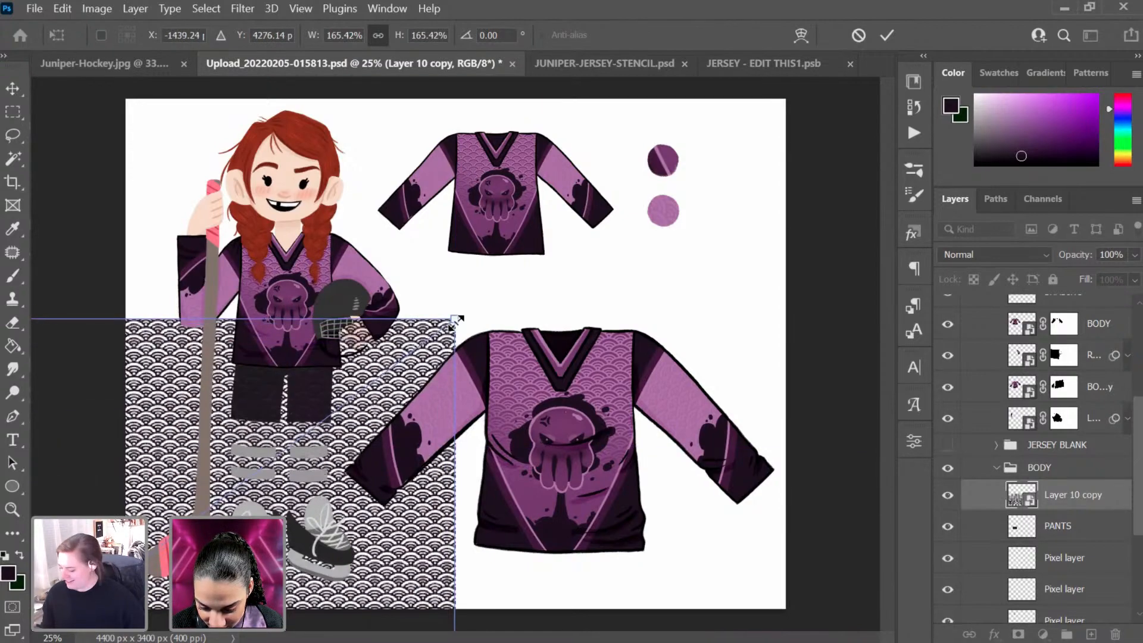
{"action": "left_click_drag", "start_coordinate": [455, 325], "coordinate": [241, 446]}
{"action": "mouse_move", "coordinate": [98, 473]}
{"action": "left_mouse_down"}
{"action": "mouse_move", "coordinate": [226, 409]}
{"action": "mouse_move", "coordinate": [287, 350]}
{"action": "left_mouse_up"}
{"action": "key", "text": "Return"}
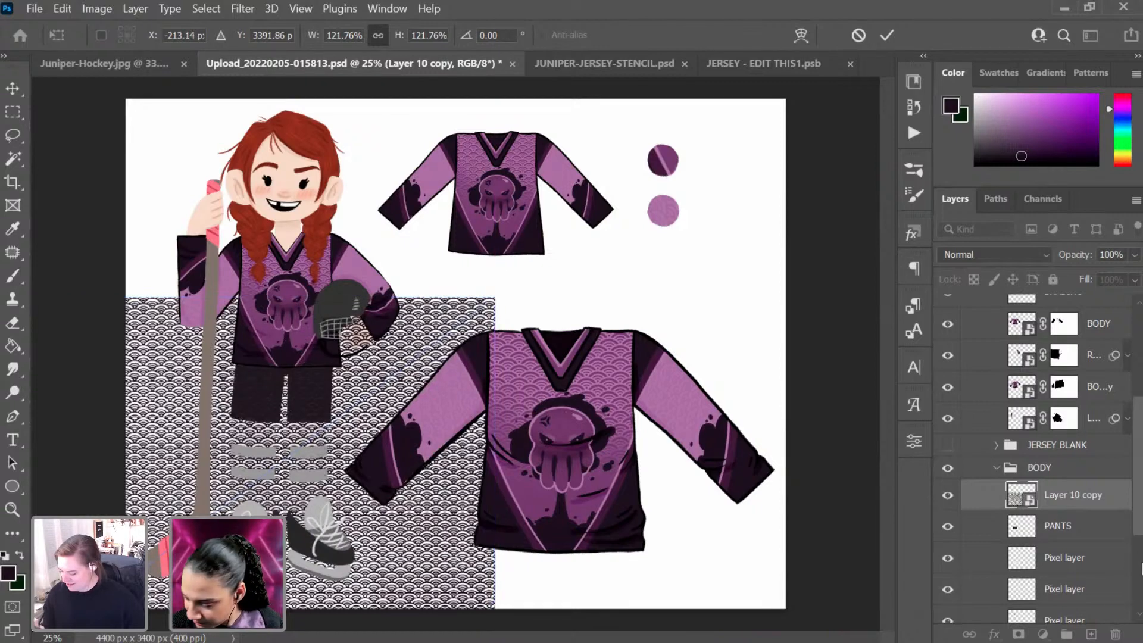
Step: Clip the Layer 10 copy wave pattern to the PANTS layer
{"action": "key", "text": "l"}
{"action": "right_click", "coordinate": [976, 337]}
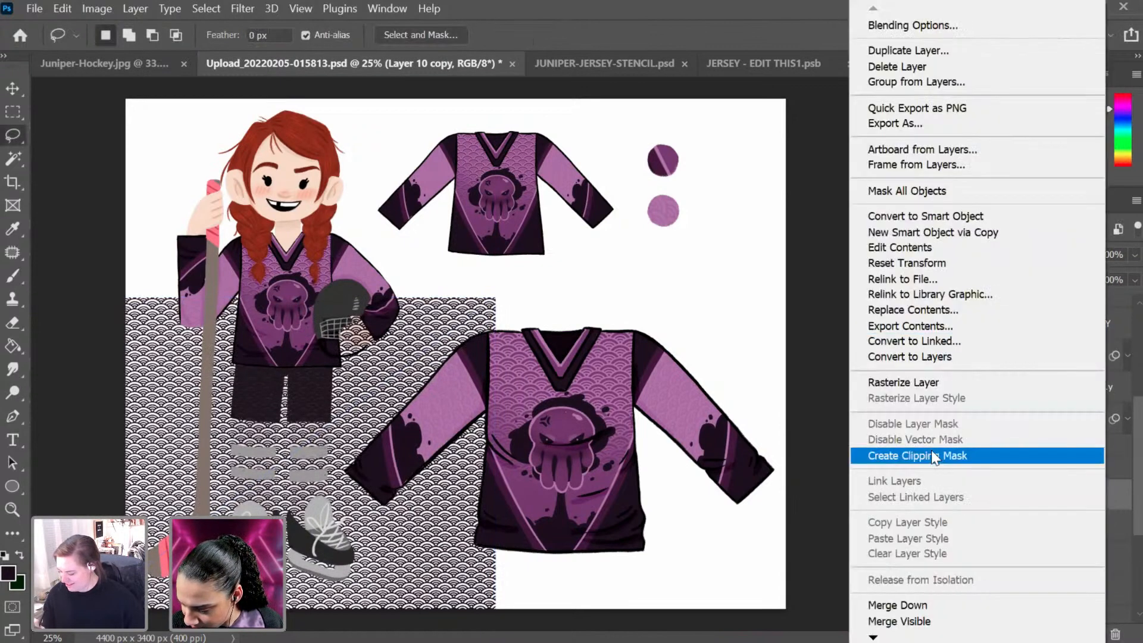
{"action": "left_click", "coordinate": [933, 456]}
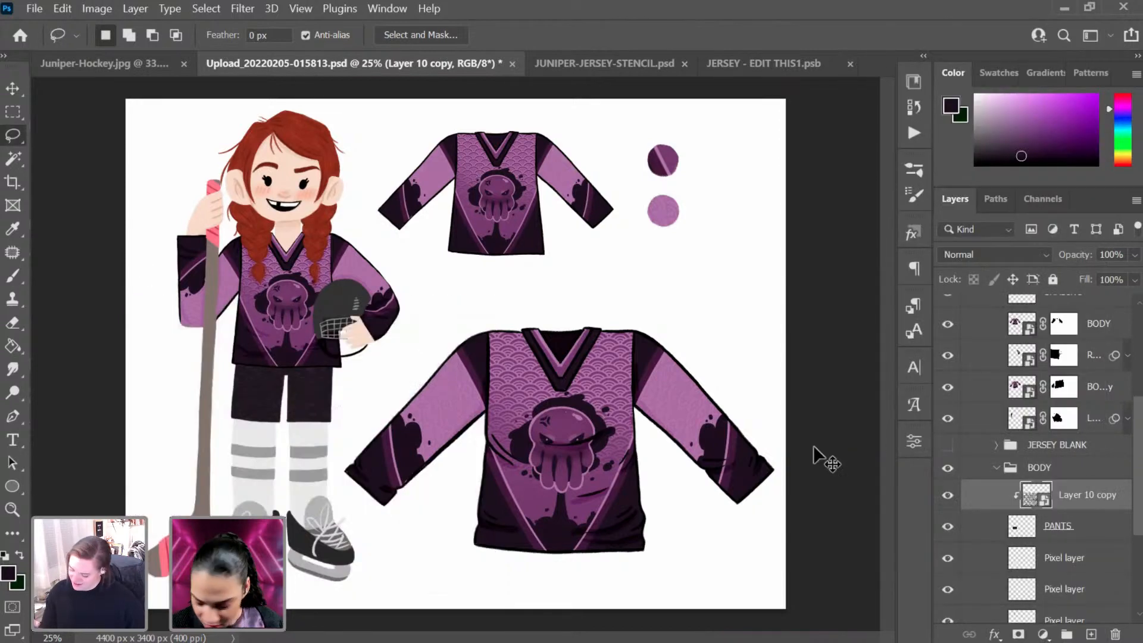
Step: Add a new clipped layer between PANTS and the wave pattern, and sample the jersey's medium purple for the brush
{"action": "key", "text": "ctrl+plus"}
{"action": "left_click", "coordinate": [1087, 531]}
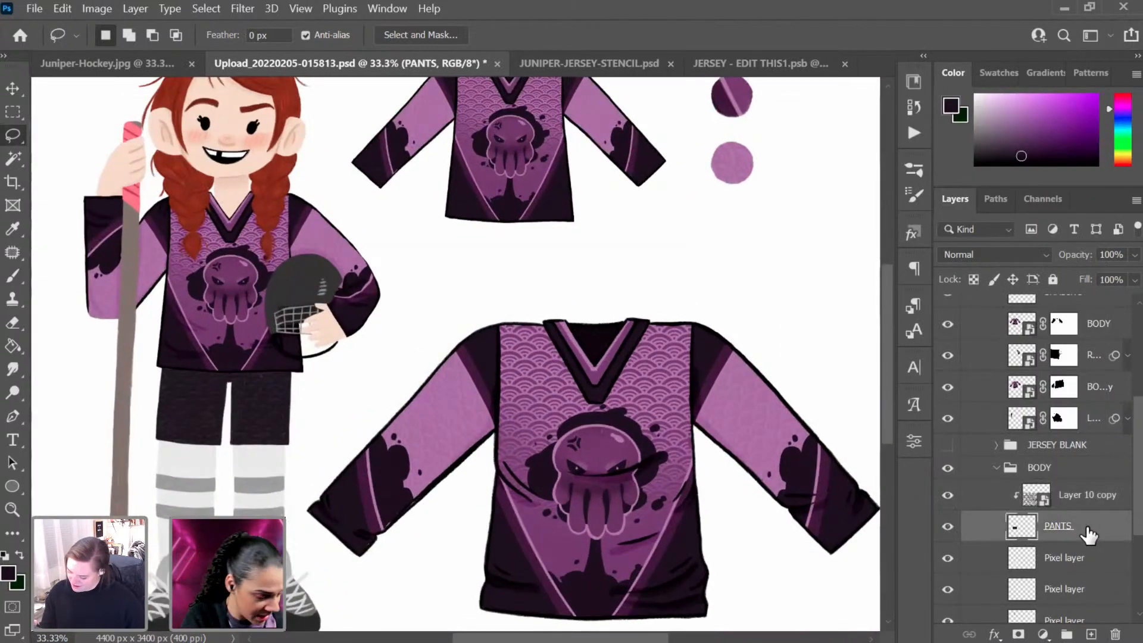
{"action": "key", "text": "ctrl+shift+alt+n"}
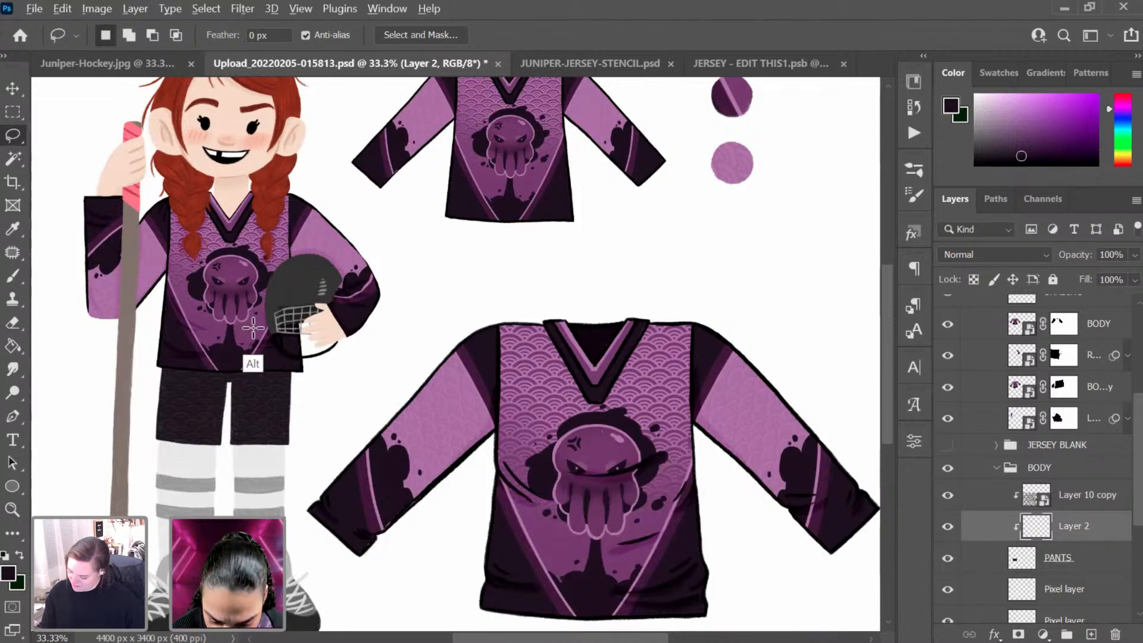
{"action": "key", "text": "b"}
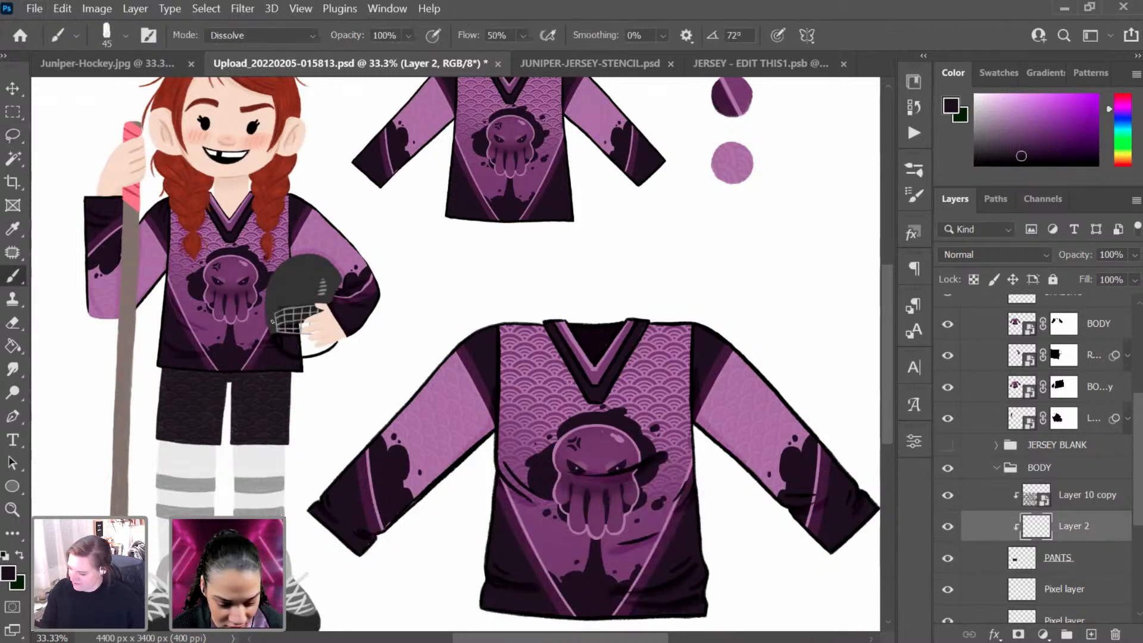
{"action": "left_click", "coordinate": [275, 322], "text": "alt"}
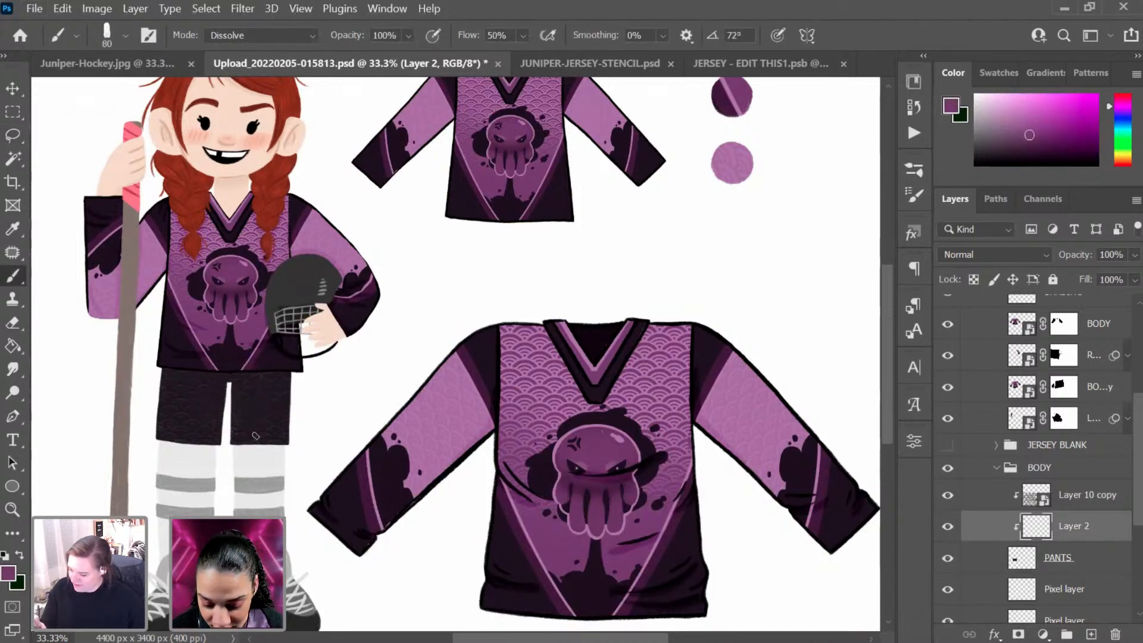
Step: Enlarge the brush to 1000 px and paint the character's pants purple beneath the wave pattern
{"action": "key", "text": "bracketright"}
{"action": "key", "text": "bracketright"}
{"action": "key", "text": "bracketright"}
{"action": "key", "text": "bracketright"}
{"action": "key", "text": "bracketright"}
{"action": "key", "text": "bracketright"}
{"action": "key", "text": "bracketright"}
{"action": "key", "text": "bracketright"}
{"action": "key", "text": "bracketright"}
{"action": "key", "text": "bracketright"}
{"action": "key", "text": "bracketright"}
{"action": "key", "text": "bracketright"}
{"action": "key", "text": "bracketright"}
{"action": "key", "text": "bracketright"}
{"action": "key", "text": "bracketright"}
{"action": "mouse_move", "coordinate": [288, 376]}
{"action": "left_mouse_down"}
{"action": "mouse_move", "coordinate": [245, 427]}
{"action": "mouse_move", "coordinate": [295, 416]}
{"action": "mouse_move", "coordinate": [190, 375]}
{"action": "mouse_move", "coordinate": [363, 387]}
{"action": "left_mouse_up"}
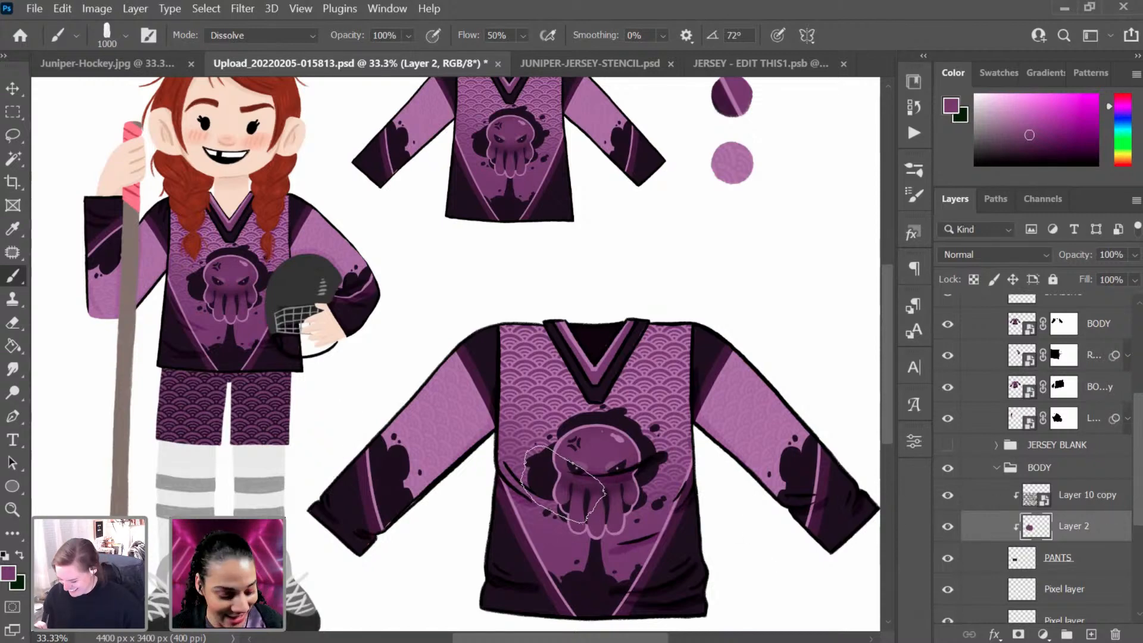
{"action": "key", "text": "ctrl+minus"}
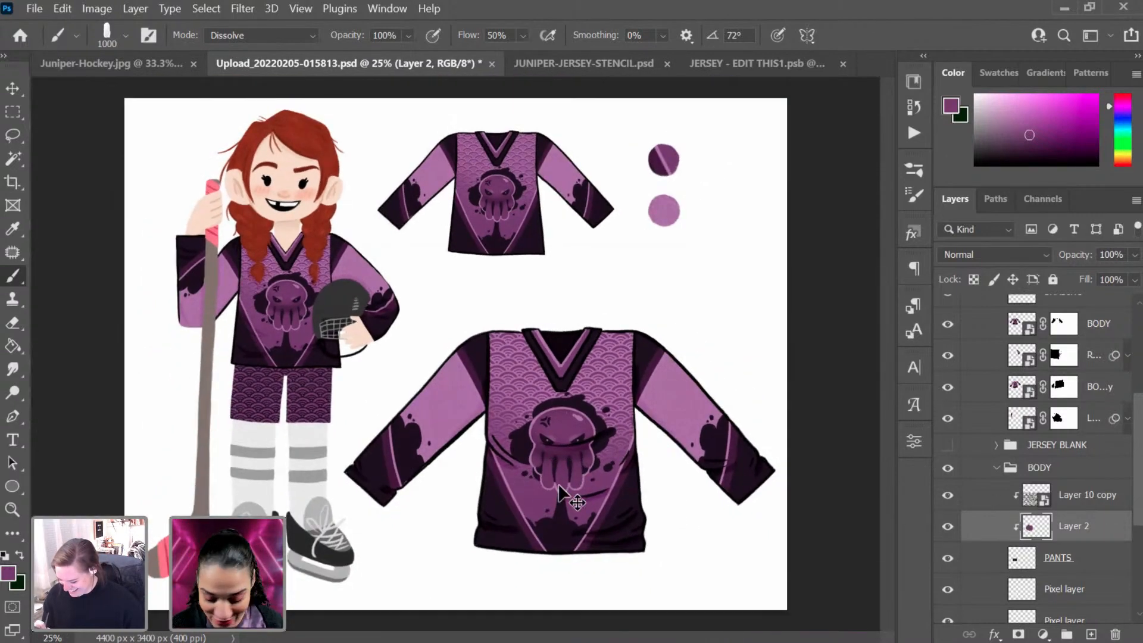
{"action": "key", "text": "ctrl+plus"}
{"action": "left_click_drag", "start_coordinate": [238, 358], "coordinate": [499, 362]}
{"action": "left_click_drag", "start_coordinate": [653, 407], "coordinate": [557, 461]}
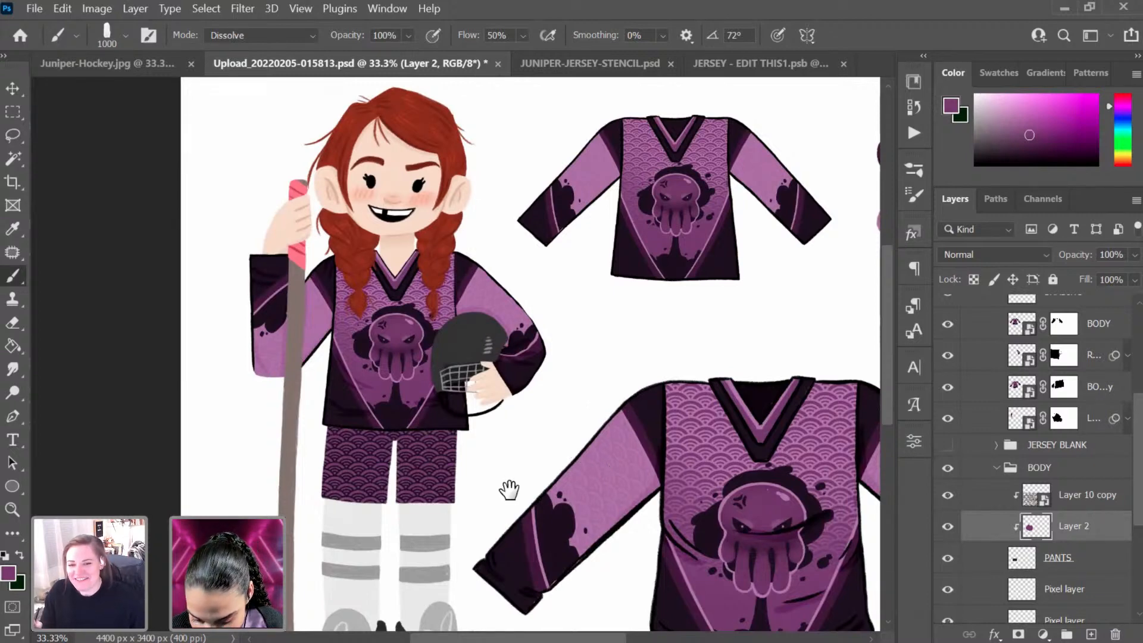
{"action": "left_click_drag", "start_coordinate": [510, 485], "coordinate": [494, 464]}
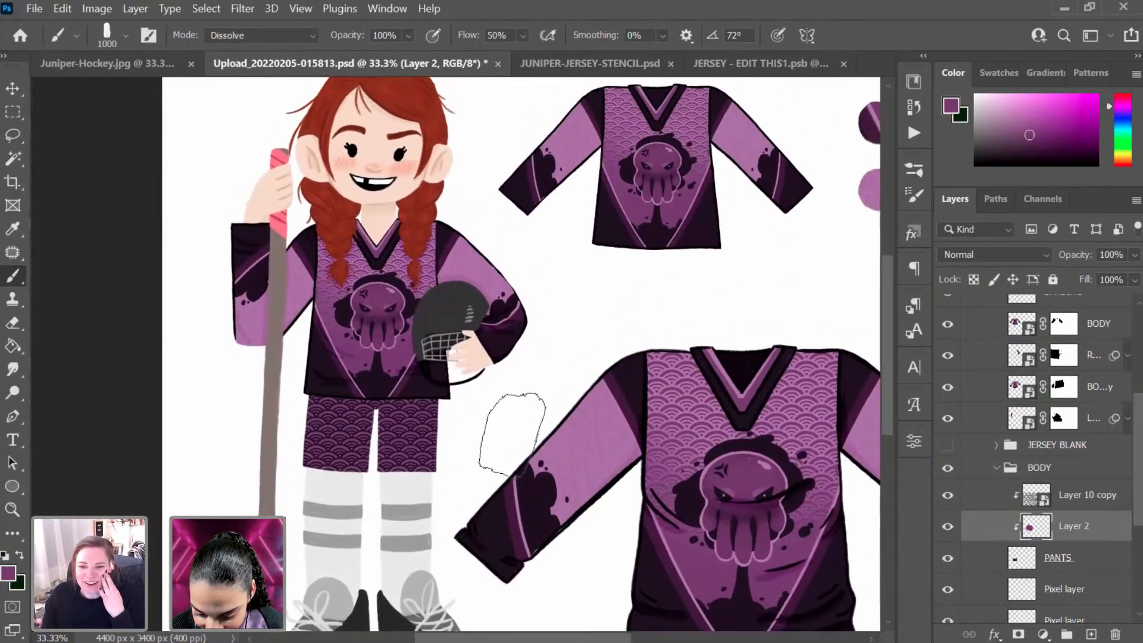
Step: Sample the jersey's light purple, add a new layer above Layer 10 copy, and clip it to the pants
{"action": "key", "text": "alt"}
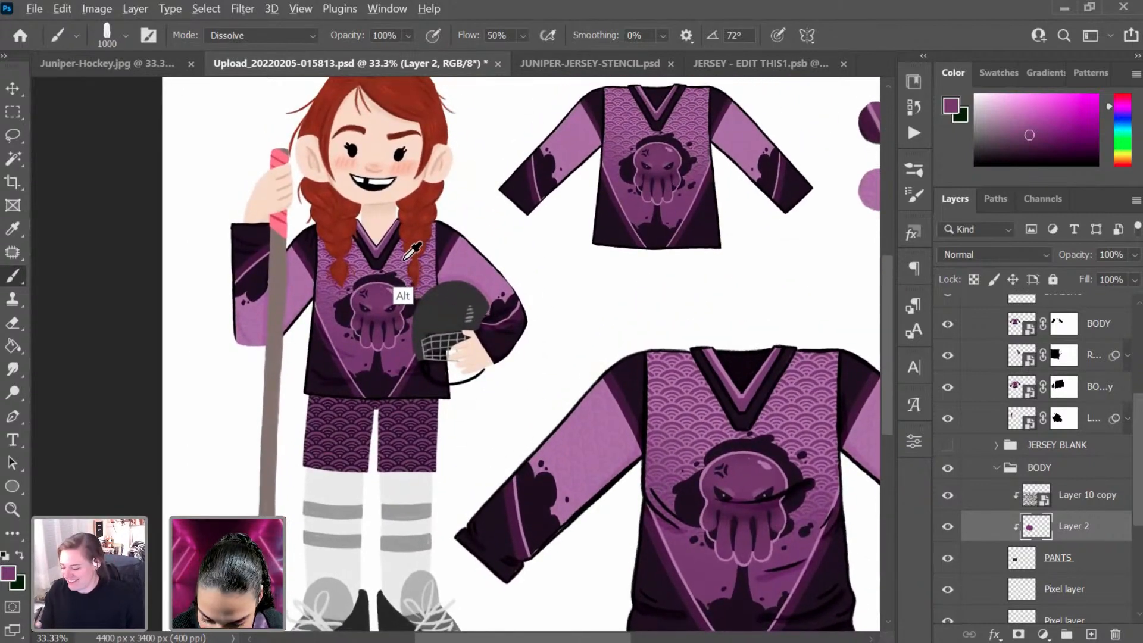
{"action": "left_click", "coordinate": [429, 267], "text": "alt"}
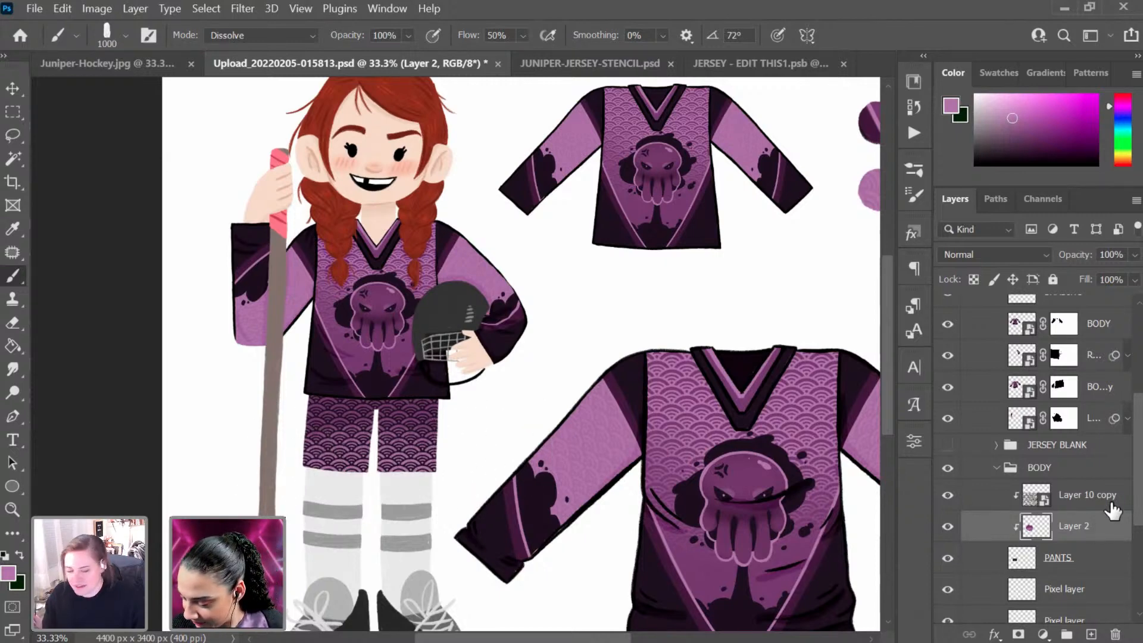
{"action": "left_click", "coordinate": [1090, 504]}
{"action": "key", "text": "ctrl+shift+alt+n"}
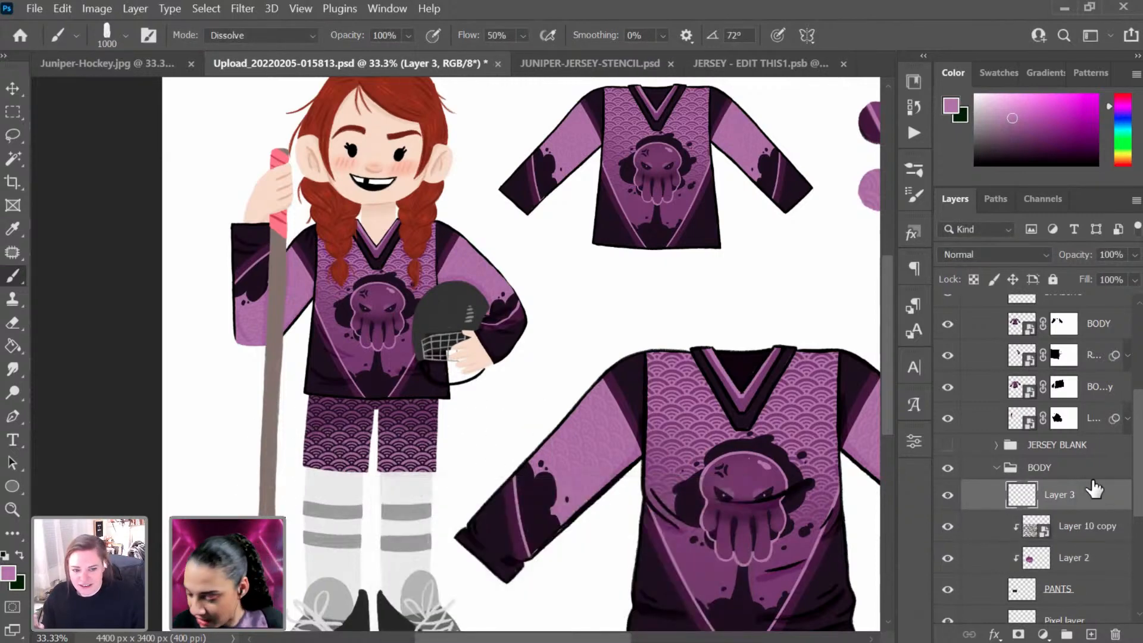
{"action": "right_click", "coordinate": [1094, 492]}
{"action": "left_click", "coordinate": [966, 387]}
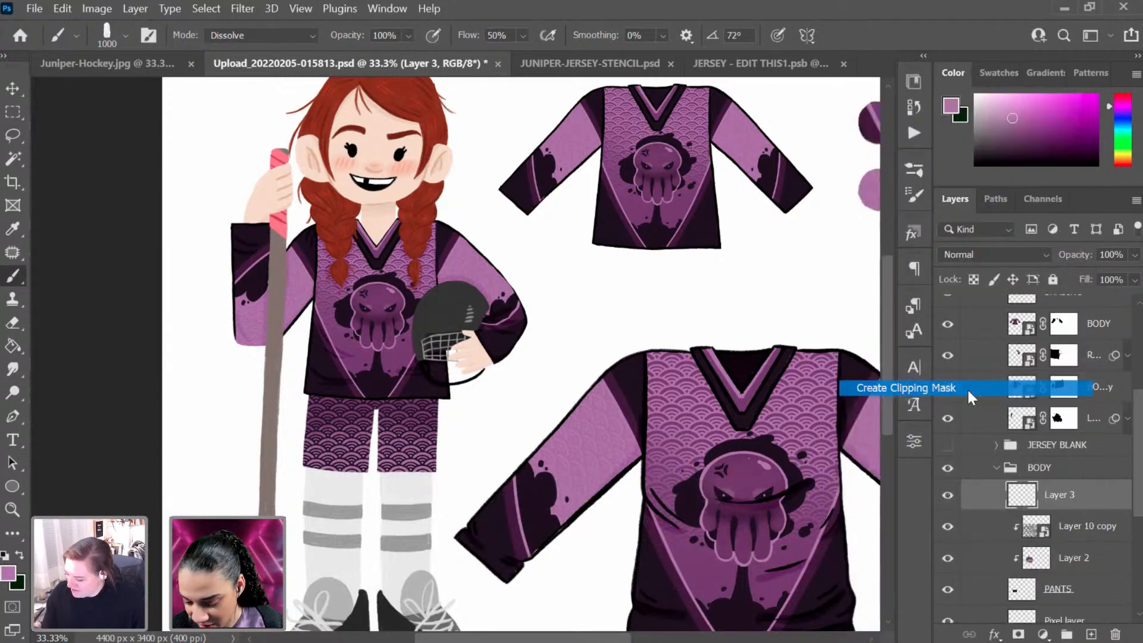
Step: Sample the sleeve's light purple, reduce the brush to 175 px, and paint a band across both pant legs near the hem
{"action": "left_click", "coordinate": [460, 243], "text": "alt"}
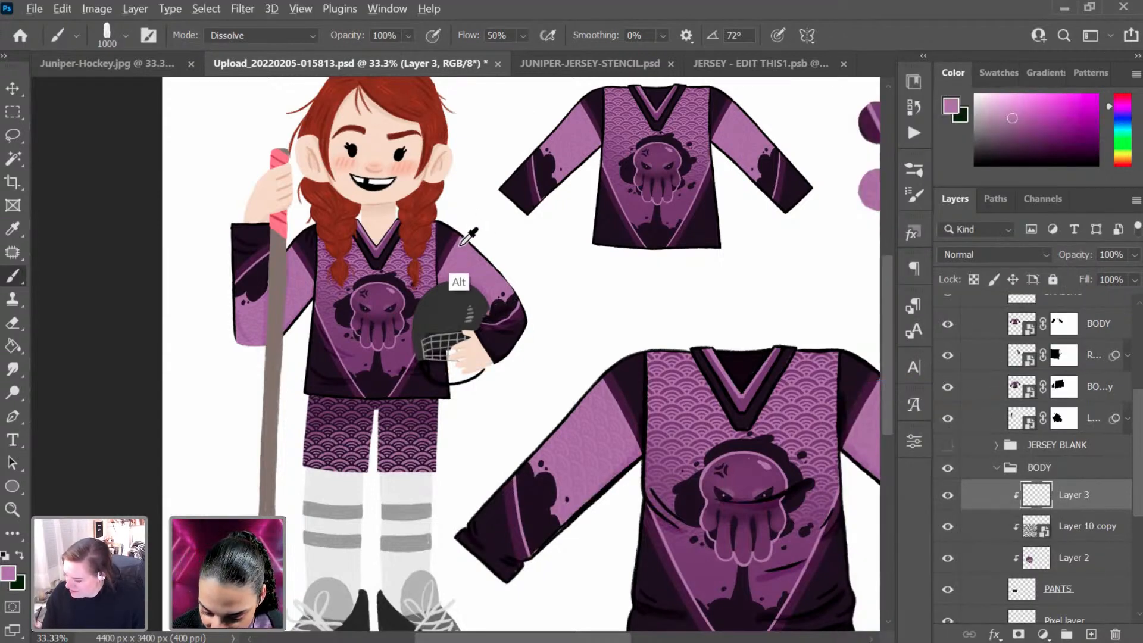
{"action": "key", "text": "bracketleft"}
{"action": "key", "text": "bracketleft"}
{"action": "key", "text": "bracketleft"}
{"action": "key", "text": "bracketleft"}
{"action": "key", "text": "bracketleft"}
{"action": "key", "text": "bracketleft"}
{"action": "key", "text": "bracketleft"}
{"action": "key", "text": "bracketleft"}
{"action": "key", "text": "bracketleft"}
{"action": "key", "text": "bracketleft"}
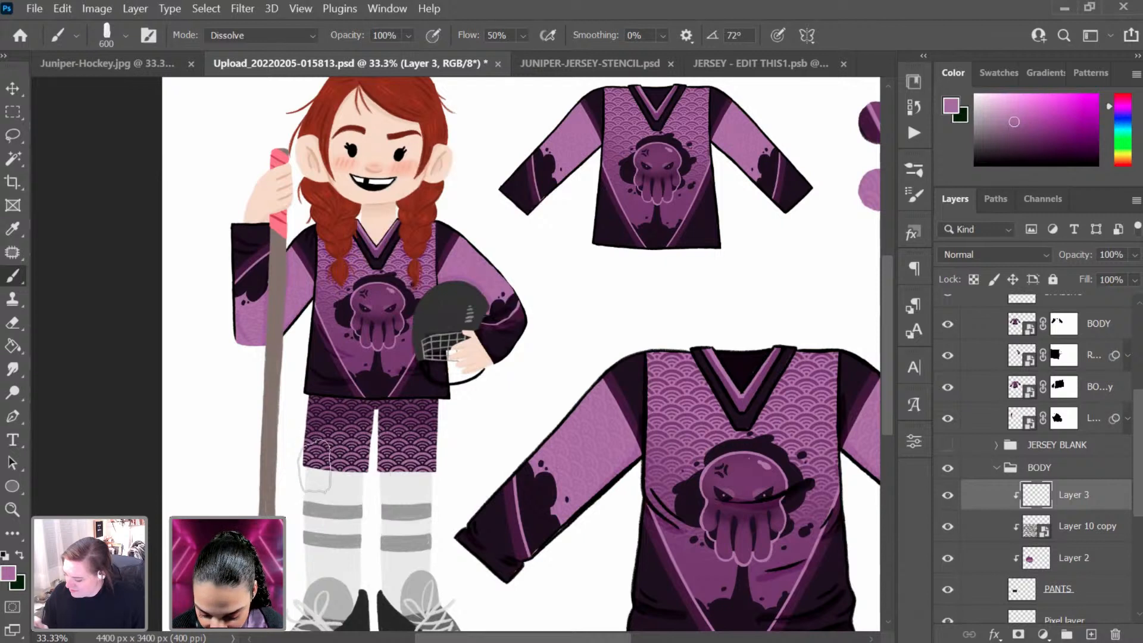
{"action": "left_click_drag", "start_coordinate": [304, 464], "coordinate": [429, 476]}
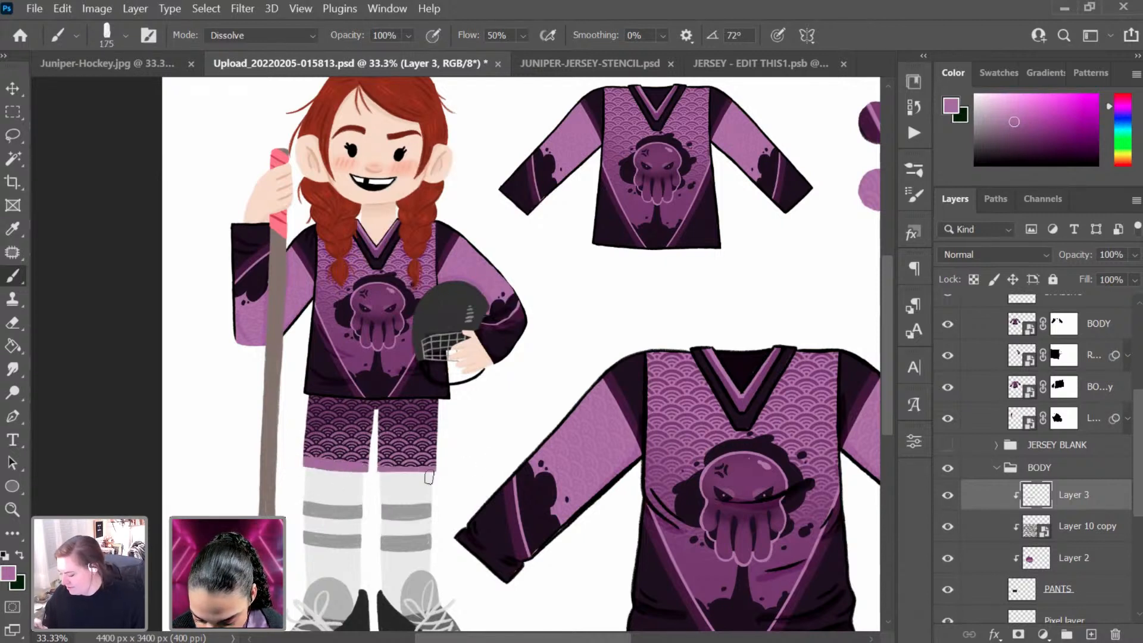
{"action": "key", "text": "ctrl+z"}
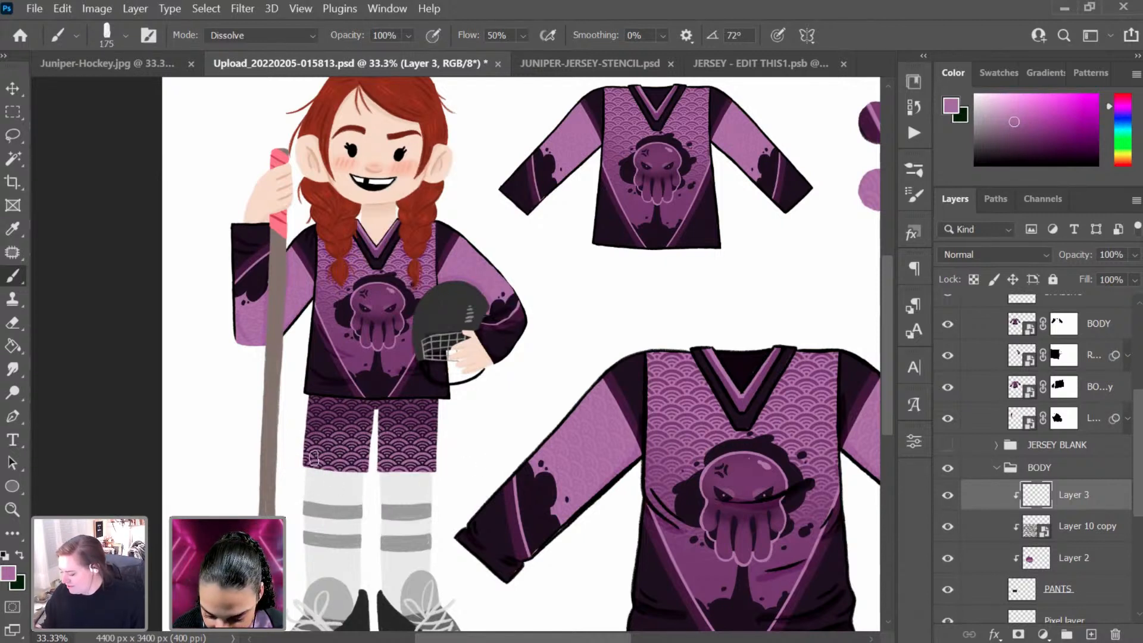
{"action": "left_click_drag", "start_coordinate": [301, 455], "coordinate": [489, 455]}
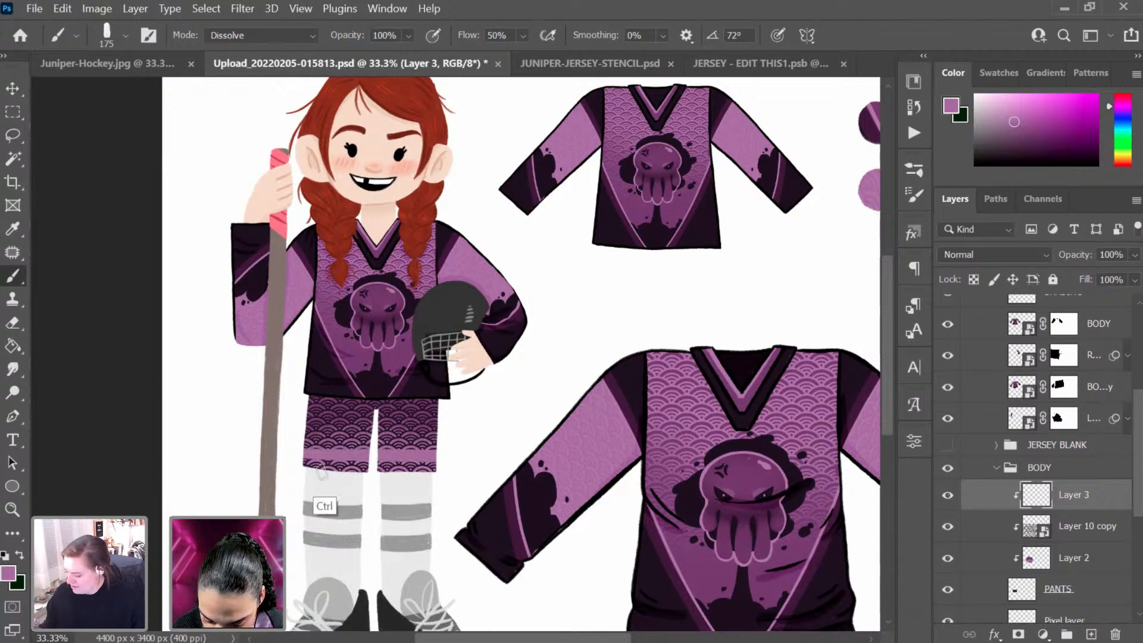
{"action": "key", "text": "ctrl+z"}
{"action": "left_click_drag", "start_coordinate": [303, 454], "coordinate": [439, 447]}
{"action": "key", "text": "ctrl+z"}
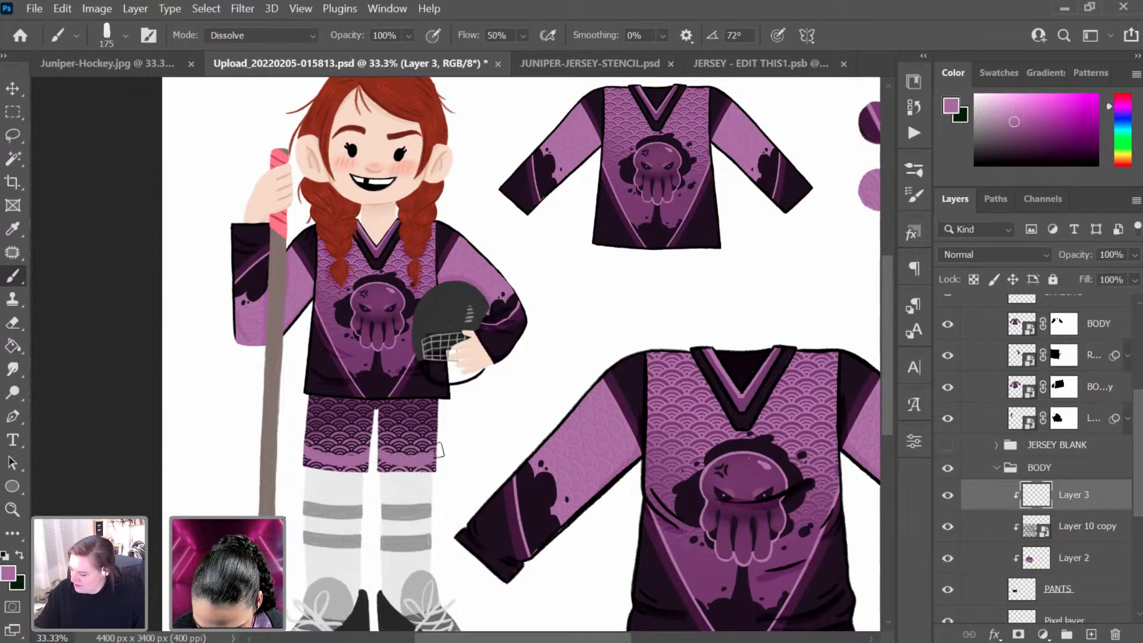
Step: Sample the shoulder's darkest purple and paint the pants' hem edge on a new clipped layer between Layer 10 copy and Layer 3
{"action": "left_click", "coordinate": [443, 233], "text": "alt"}
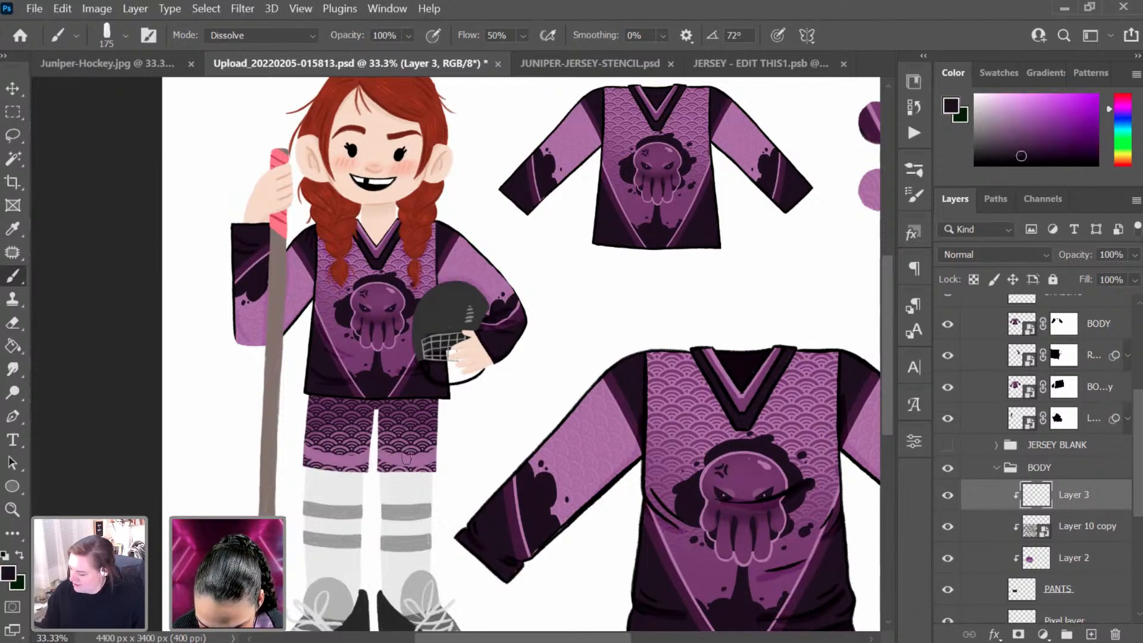
{"action": "left_click", "coordinate": [1060, 525]}
{"action": "key", "text": "ctrl+shift+alt+n"}
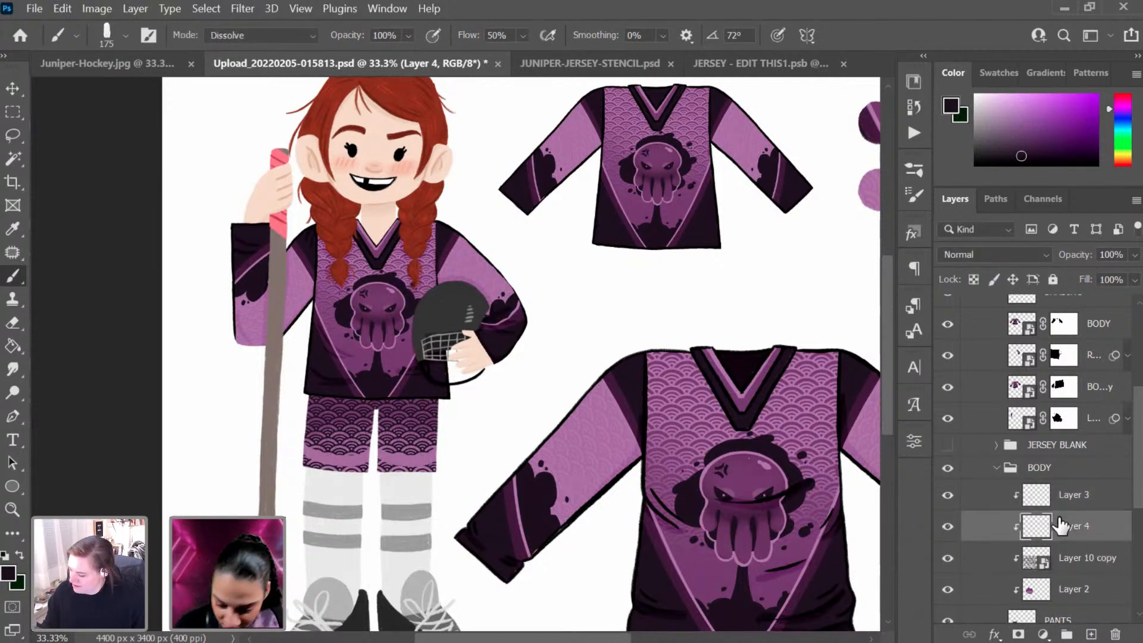
{"action": "left_click_drag", "start_coordinate": [331, 468], "coordinate": [443, 467]}
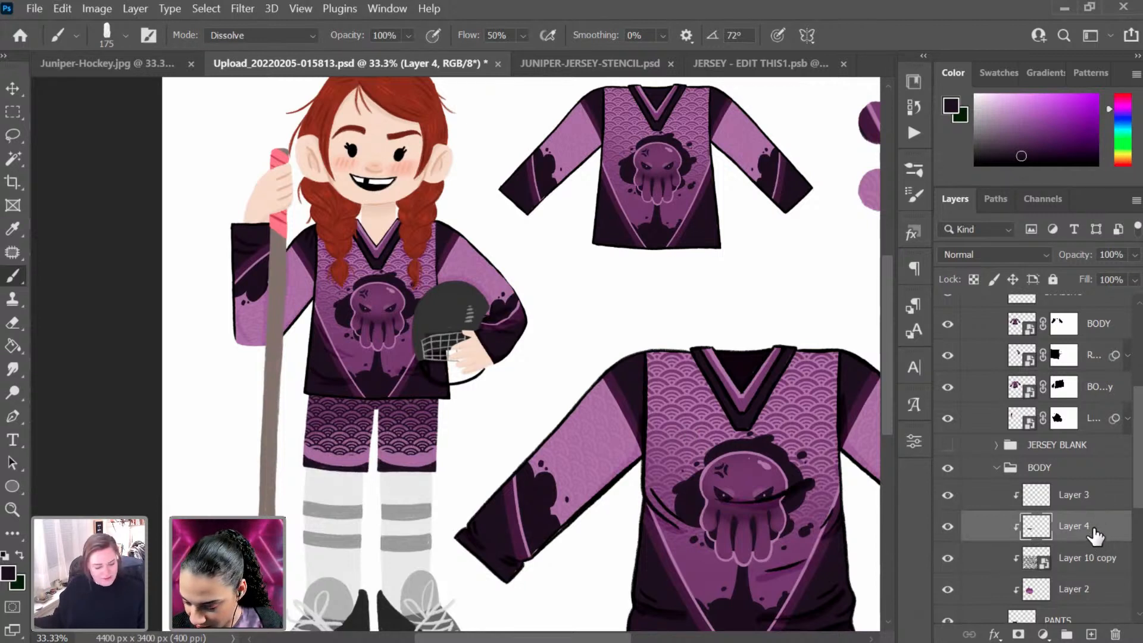
Step: On Layer 3, paint dark purple side panels along the upper outer edges of the pants with the brush at 90 px
{"action": "left_click", "coordinate": [1099, 496]}
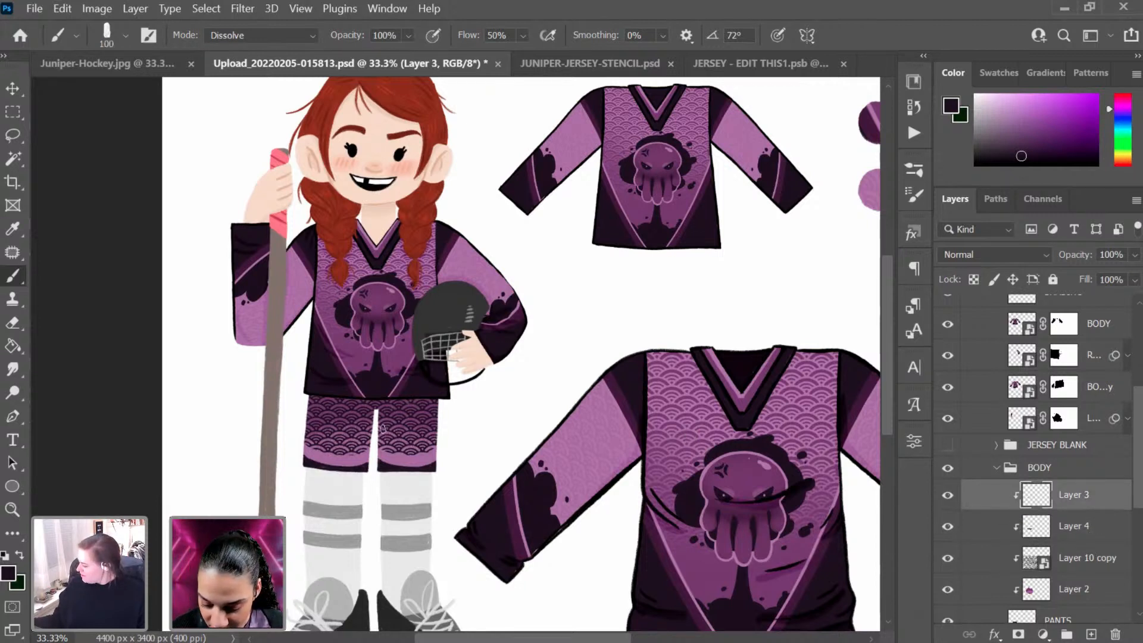
{"action": "left_click_drag", "start_coordinate": [554, 490], "coordinate": [570, 415]}
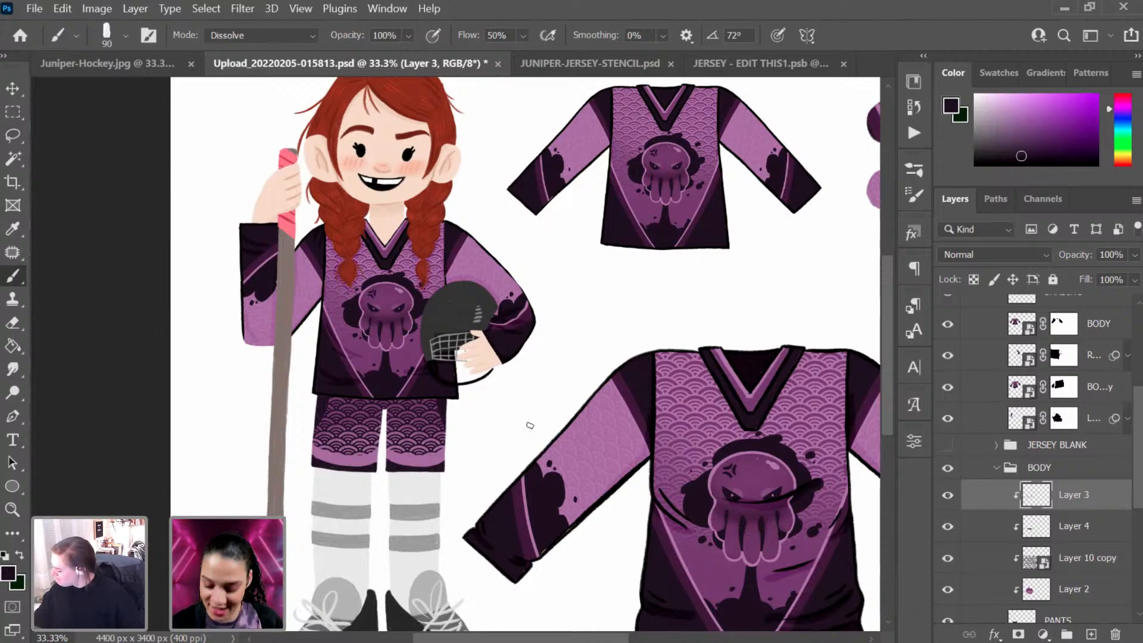
{"action": "key", "text": "ctrl+minus"}
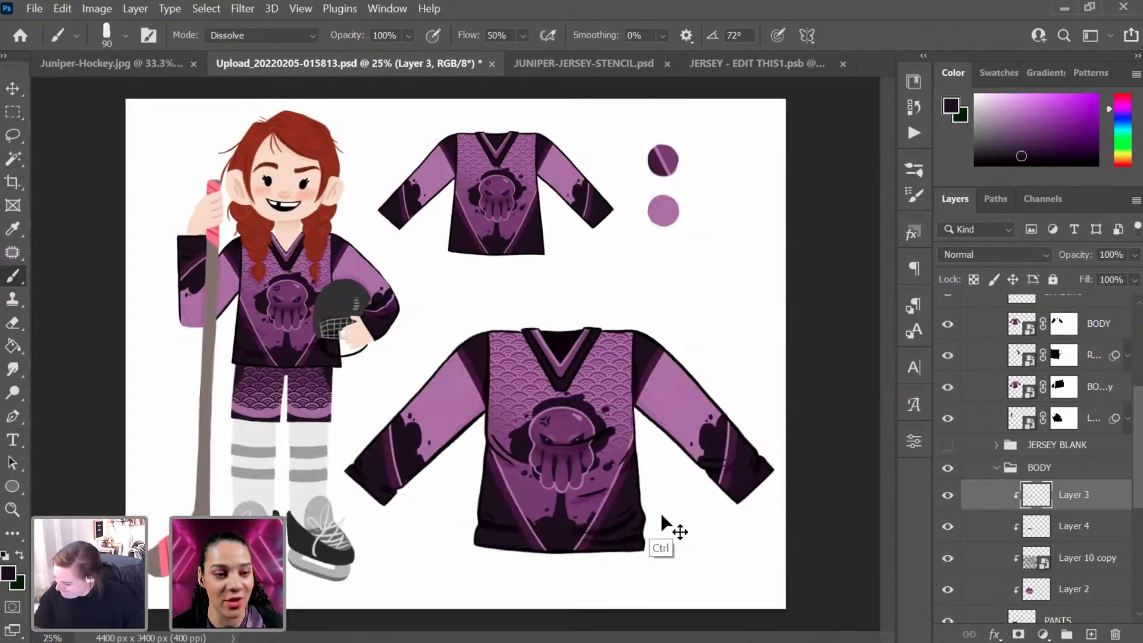
{"action": "key", "text": "ctrl+plus"}
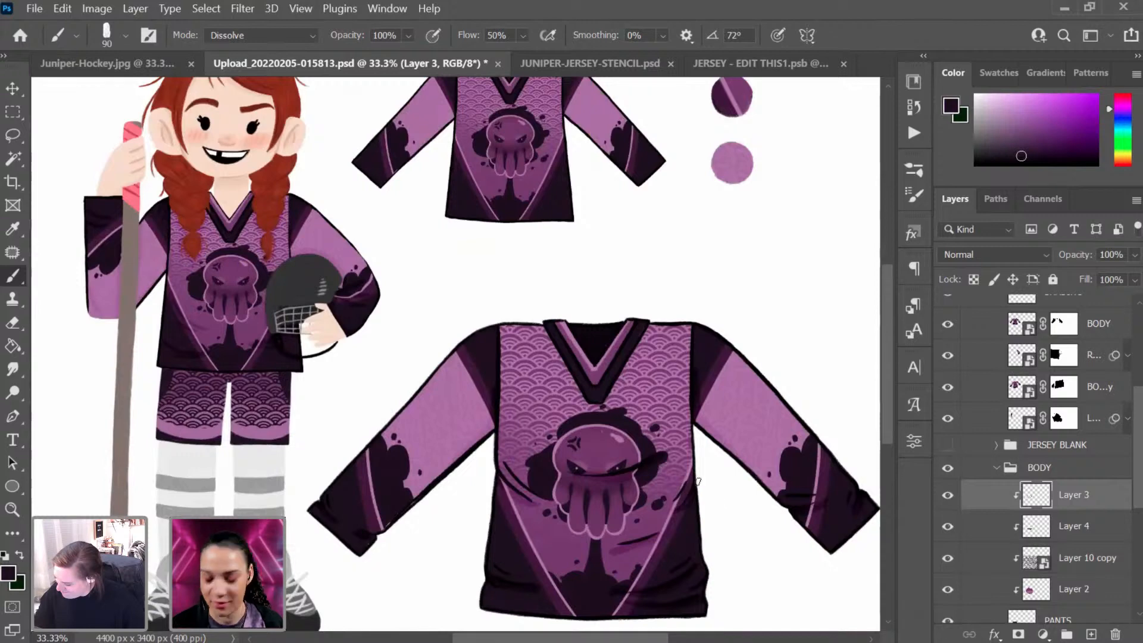
{"action": "left_click_drag", "start_coordinate": [401, 465], "coordinate": [560, 430]}
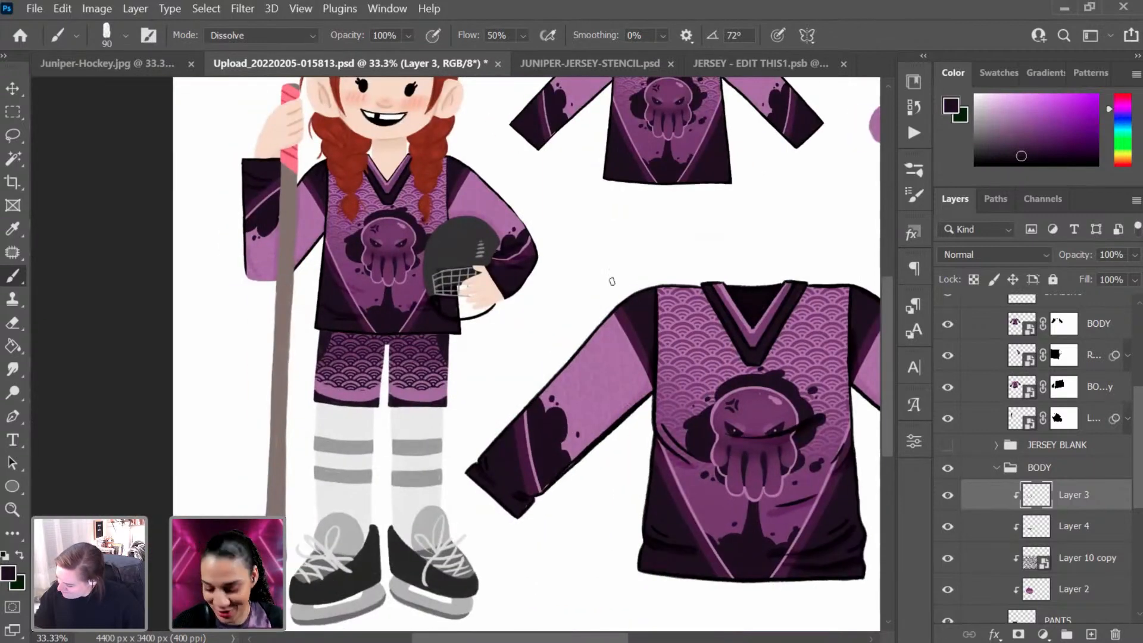
Step: Sample the jersey's medium purple, reduce the brush to 50 px, and paint a trim line along the pants' side panels
{"action": "left_click", "coordinate": [449, 185], "text": "alt"}
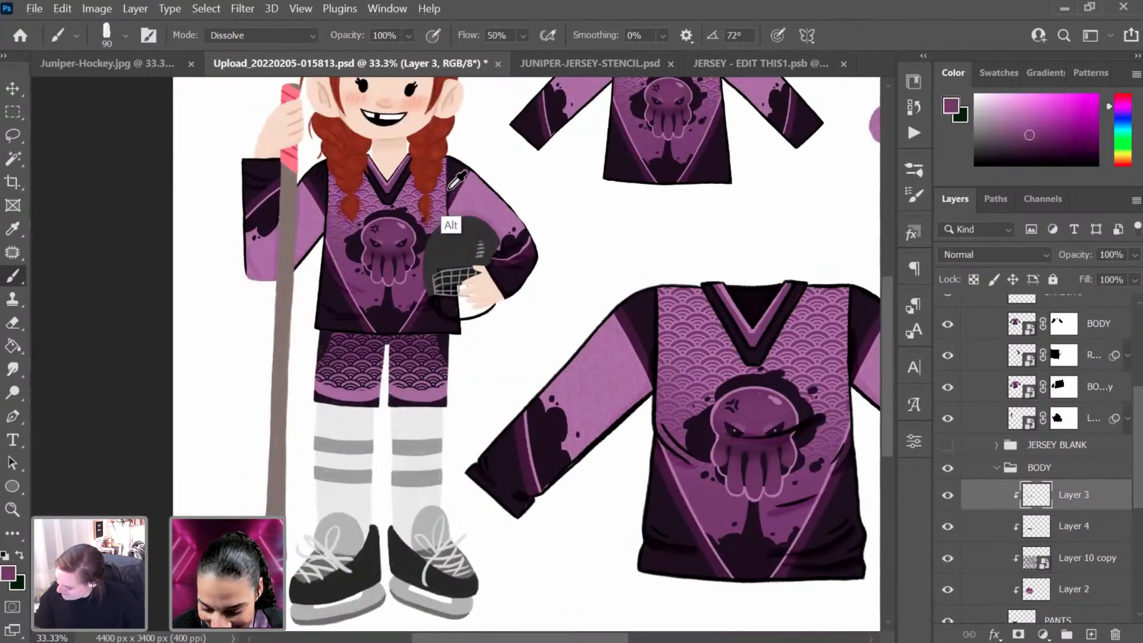
{"action": "key", "text": "ctrl+plus"}
{"action": "key", "text": "bracketleft"}
{"action": "key", "text": "bracketleft"}
{"action": "key", "text": "bracketleft"}
{"action": "key", "text": "bracketleft"}
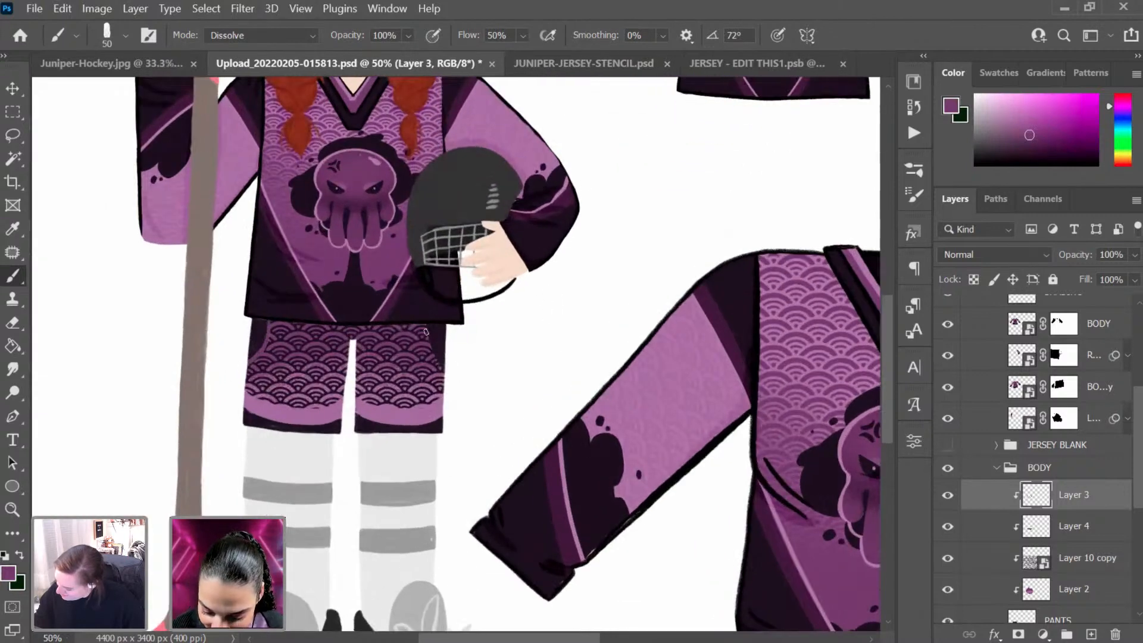
{"action": "key", "text": "ctrl+minus"}
{"action": "key", "text": "ctrl+minus"}
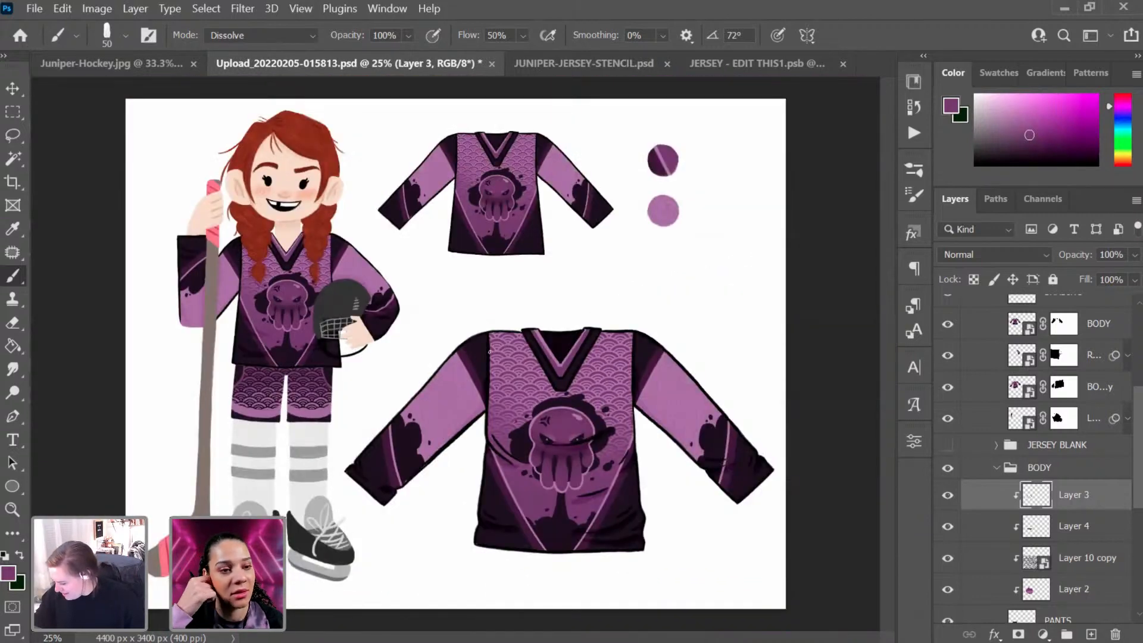
{"action": "key", "text": "ctrl+plus"}
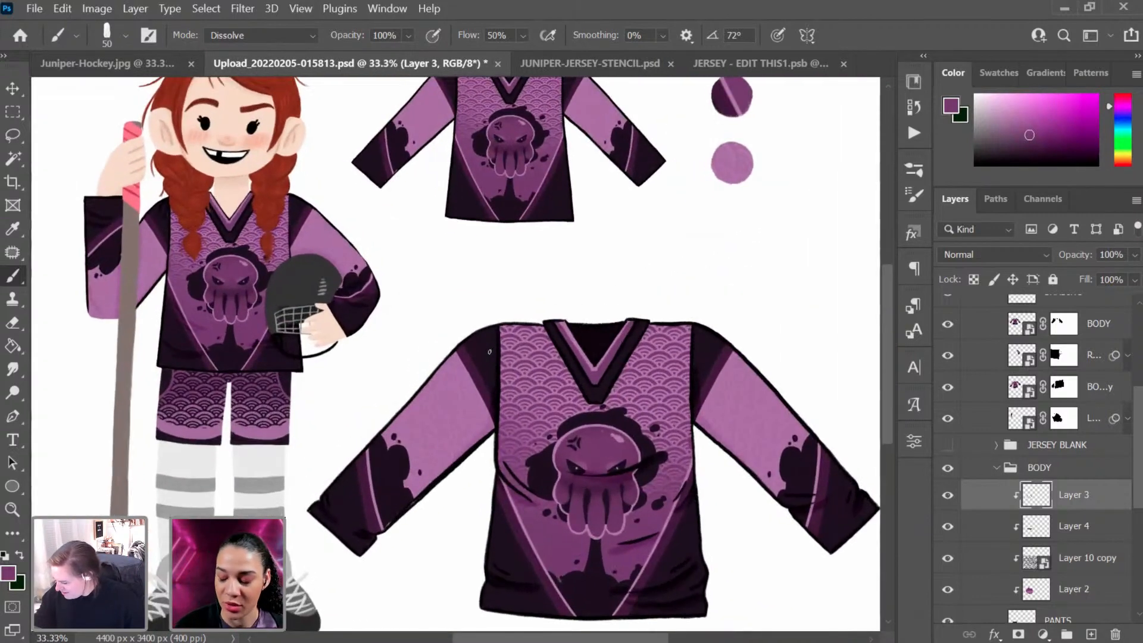
{"action": "left_click_drag", "start_coordinate": [353, 474], "coordinate": [500, 436]}
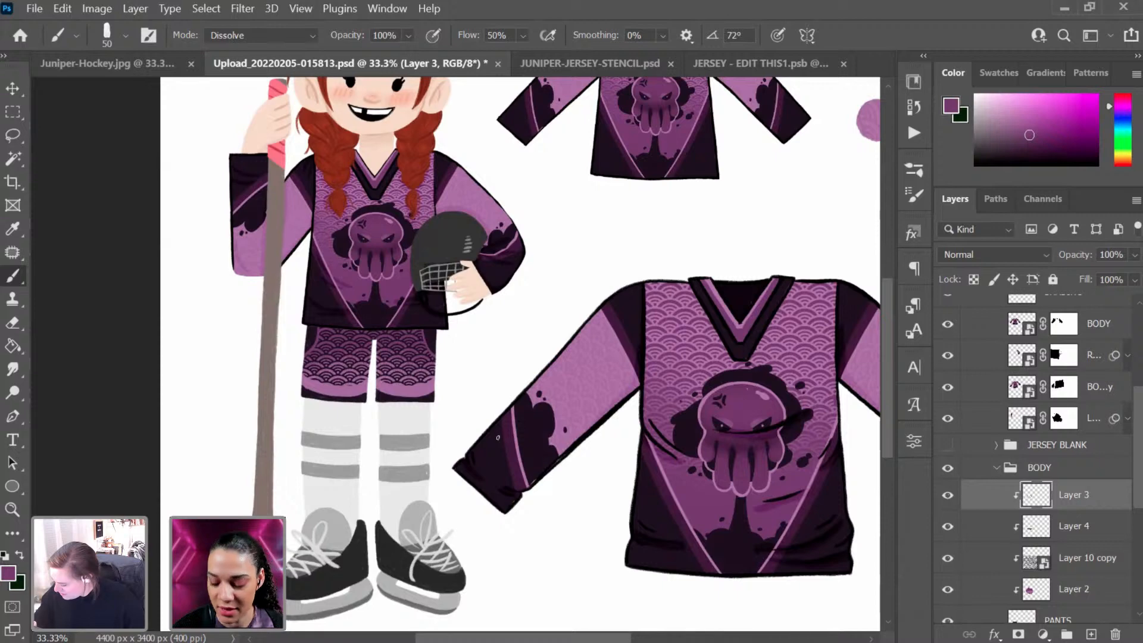
{"action": "left_click_drag", "start_coordinate": [525, 462], "coordinate": [565, 411]}
{"action": "left_click_drag", "start_coordinate": [623, 365], "coordinate": [582, 428]}
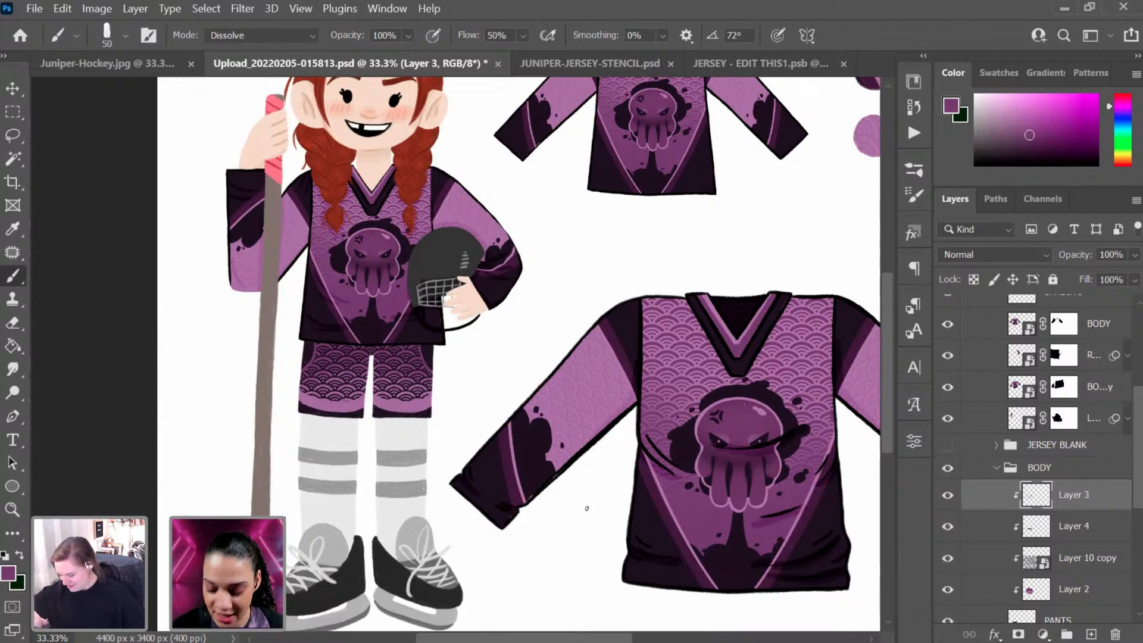
Step: Sample a deep purple from the sleeve and paint a thin line along the upper edge of the light band on both pant legs
{"action": "scroll", "coordinate": [586, 508], "scroll_direction": "up", "scroll_amount": 1}
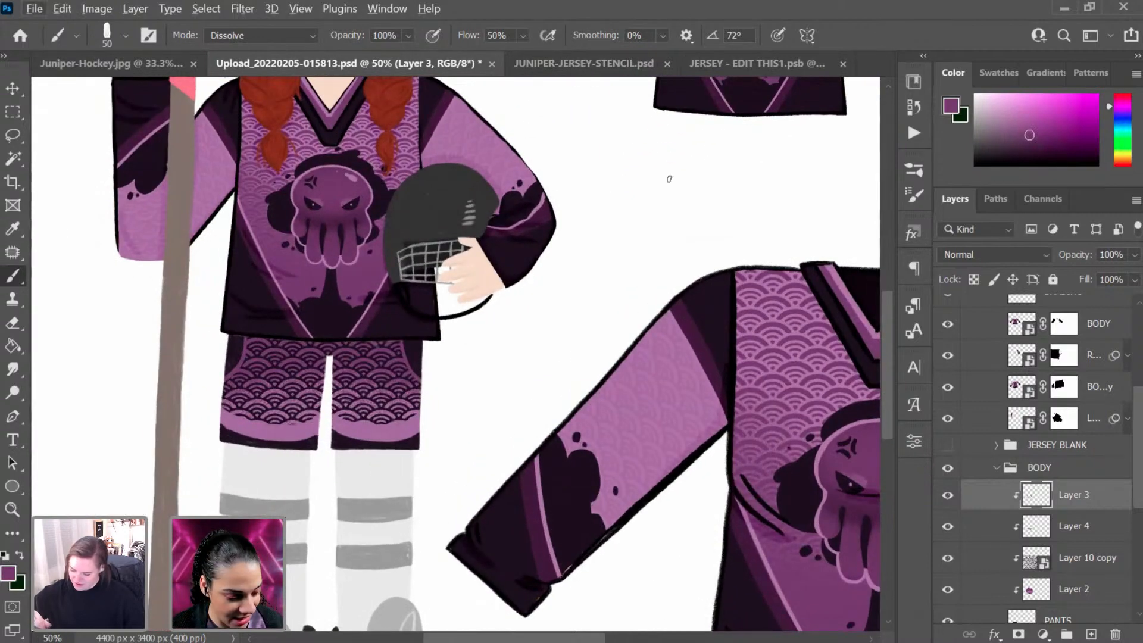
{"action": "key", "text": "alt"}
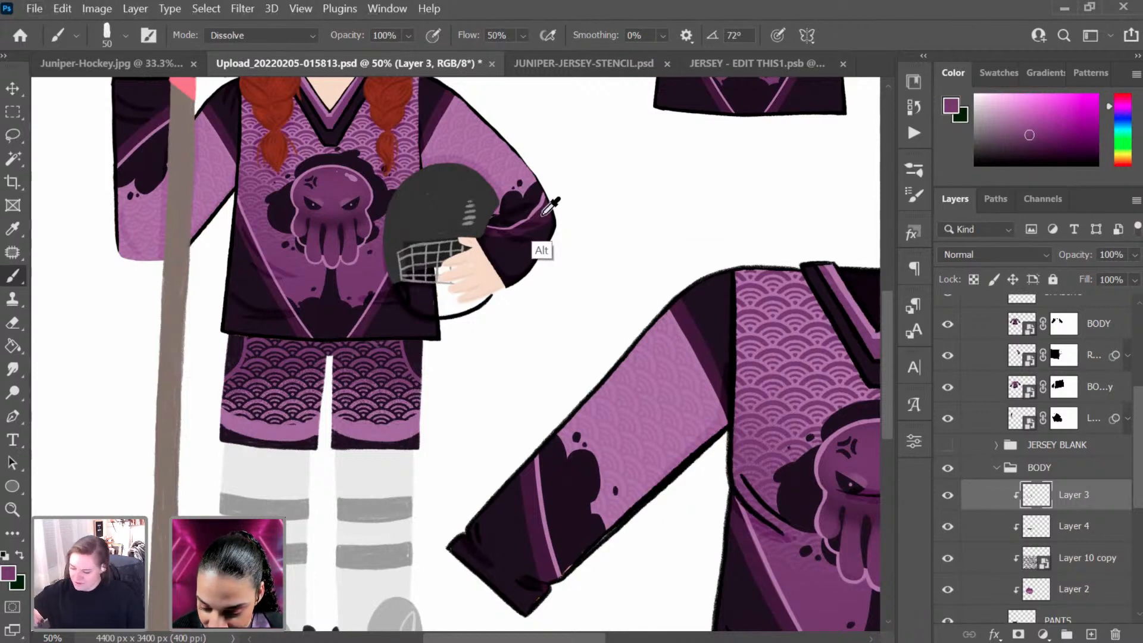
{"action": "left_click", "coordinate": [543, 212], "text": "alt"}
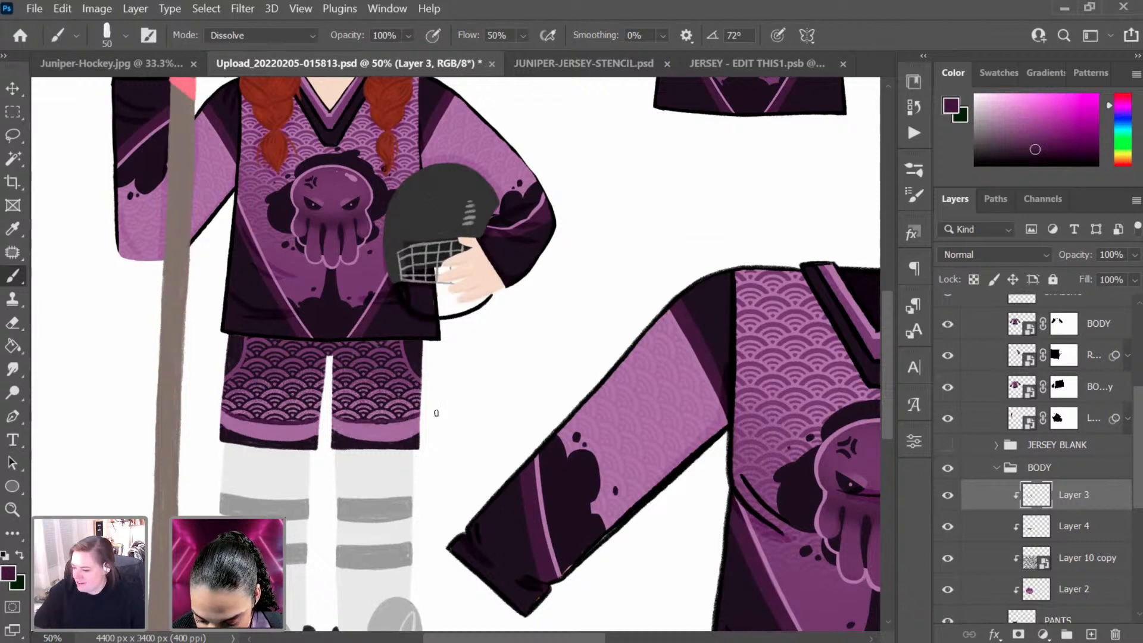
{"action": "key", "text": "ctrl+z"}
{"action": "left_click_drag", "start_coordinate": [333, 413], "coordinate": [422, 415]}
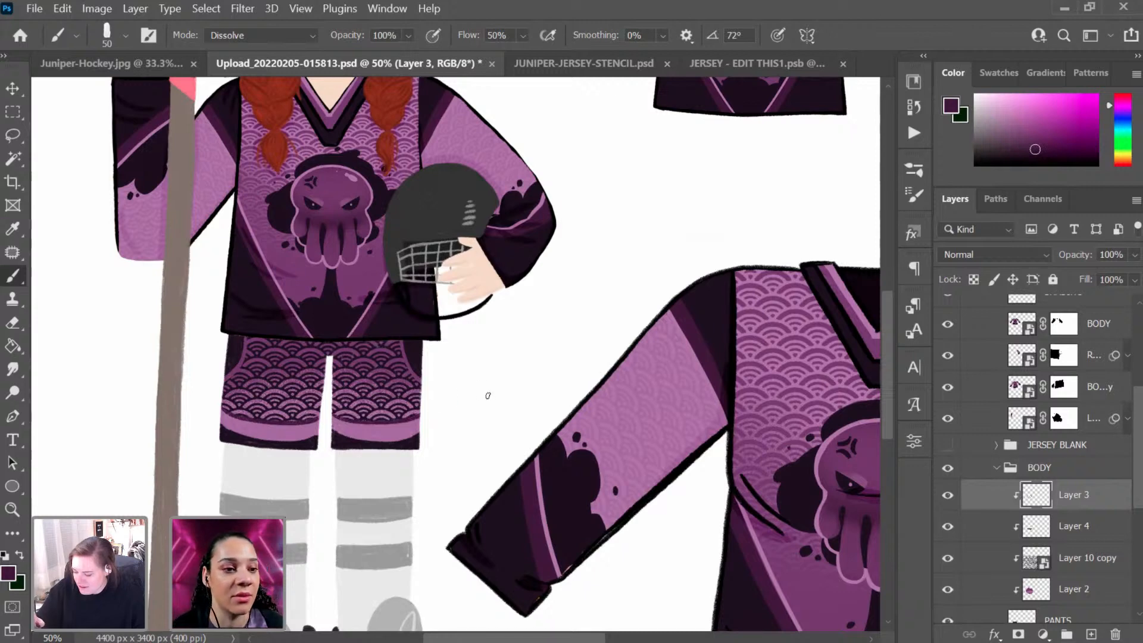
{"action": "key", "text": "ctrl+minus"}
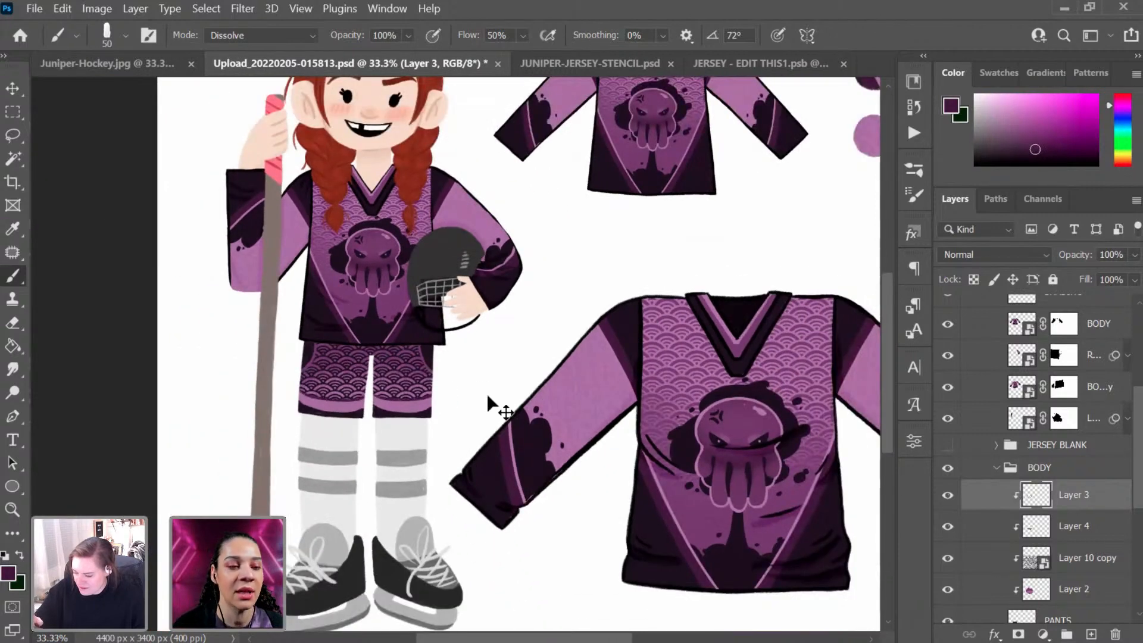
{"action": "key", "text": "ctrl+minus"}
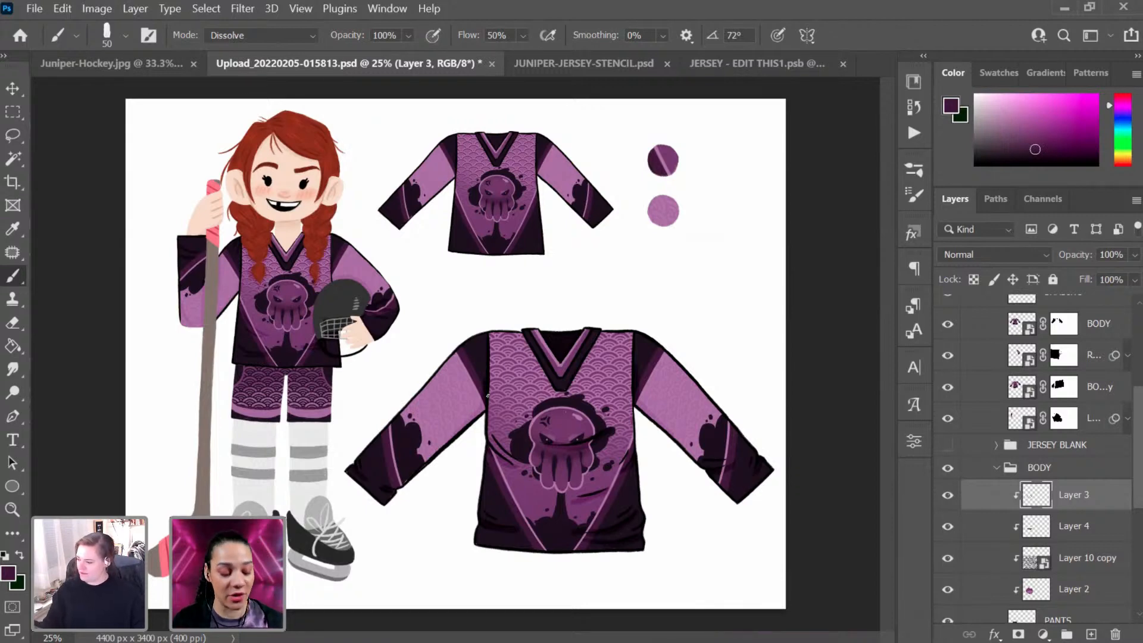
{"action": "key", "text": "ctrl+plus"}
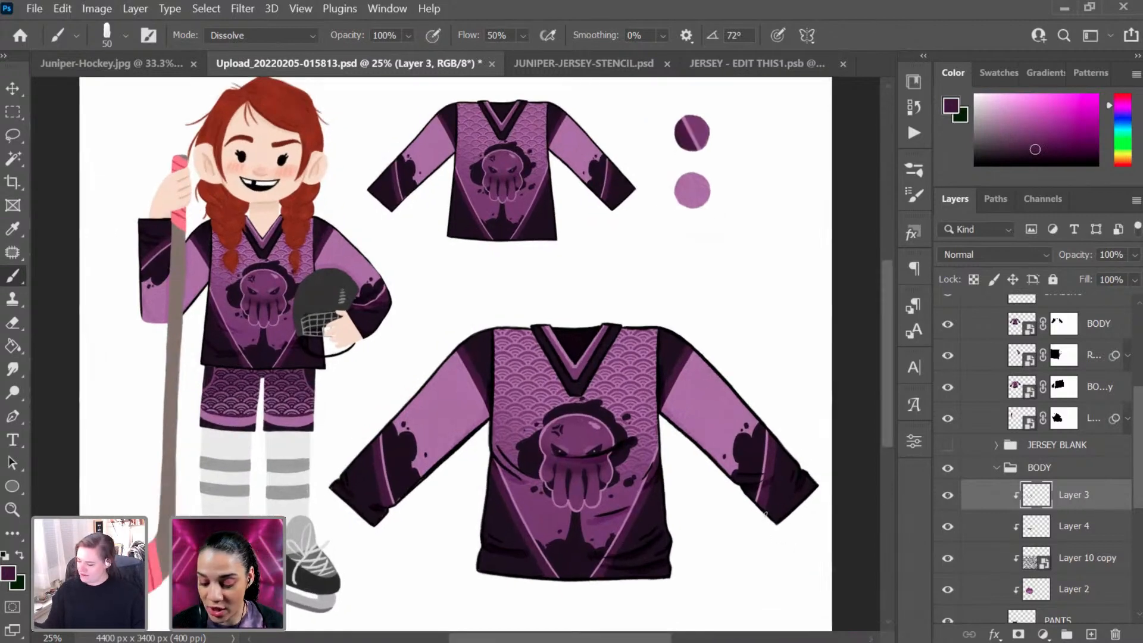
{"action": "mouse_move", "coordinate": [191, 383]}
{"action": "left_mouse_down"}
{"action": "mouse_move", "coordinate": [471, 319]}
{"action": "mouse_move", "coordinate": [472, 281]}
{"action": "mouse_move", "coordinate": [535, 321]}
{"action": "mouse_move", "coordinate": [587, 408]}
{"action": "mouse_move", "coordinate": [577, 416]}
{"action": "mouse_move", "coordinate": [573, 396]}
{"action": "mouse_move", "coordinate": [587, 409]}
{"action": "mouse_move", "coordinate": [591, 400]}
{"action": "left_mouse_up"}
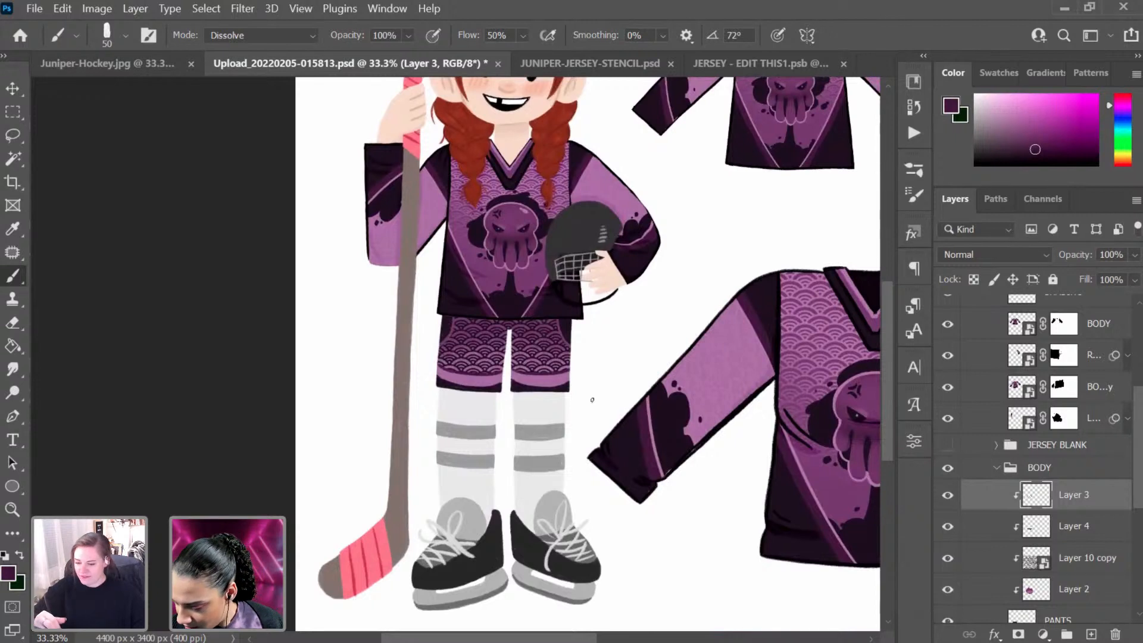
{"action": "right_click", "coordinate": [937, 325]}
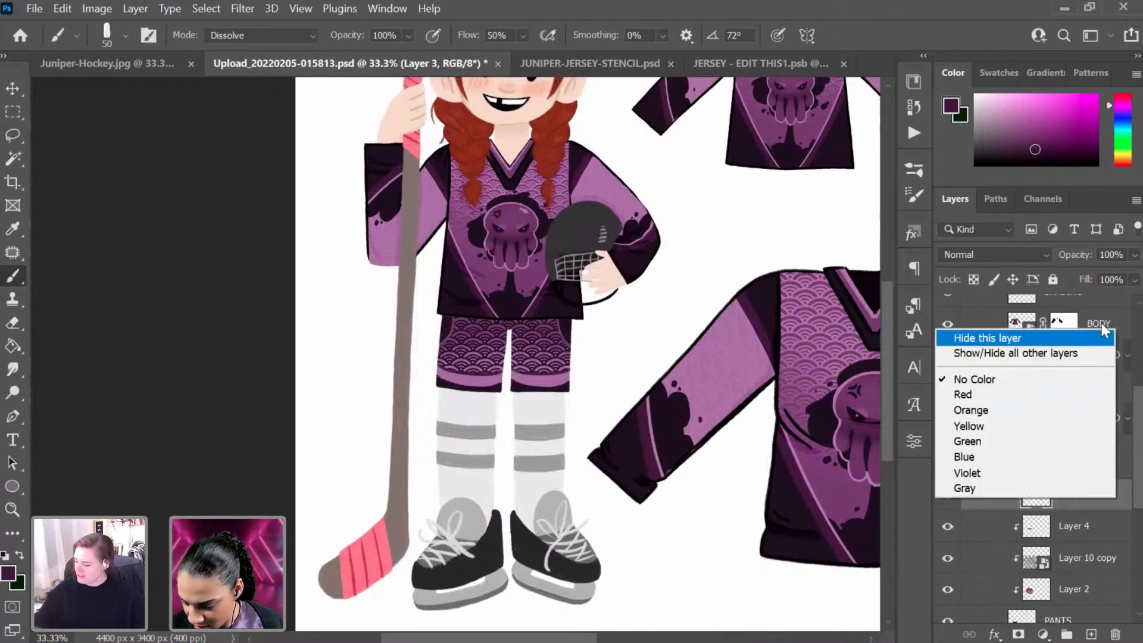
{"action": "left_click", "coordinate": [1120, 505]}
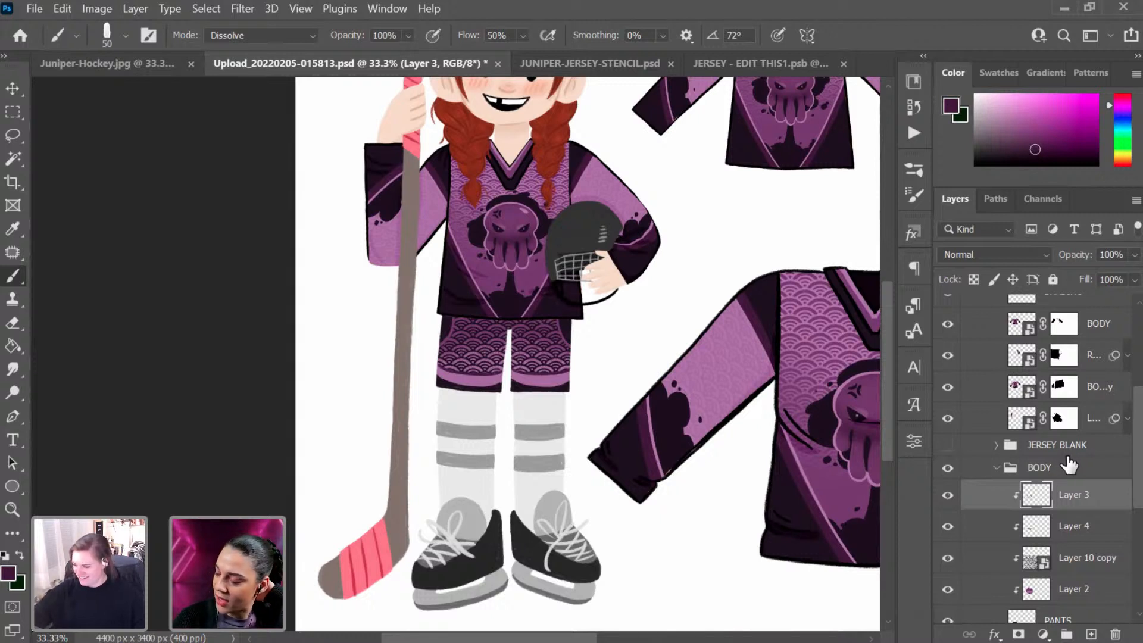
{"action": "scroll", "coordinate": [1107, 428], "scroll_direction": "up", "scroll_amount": 1}
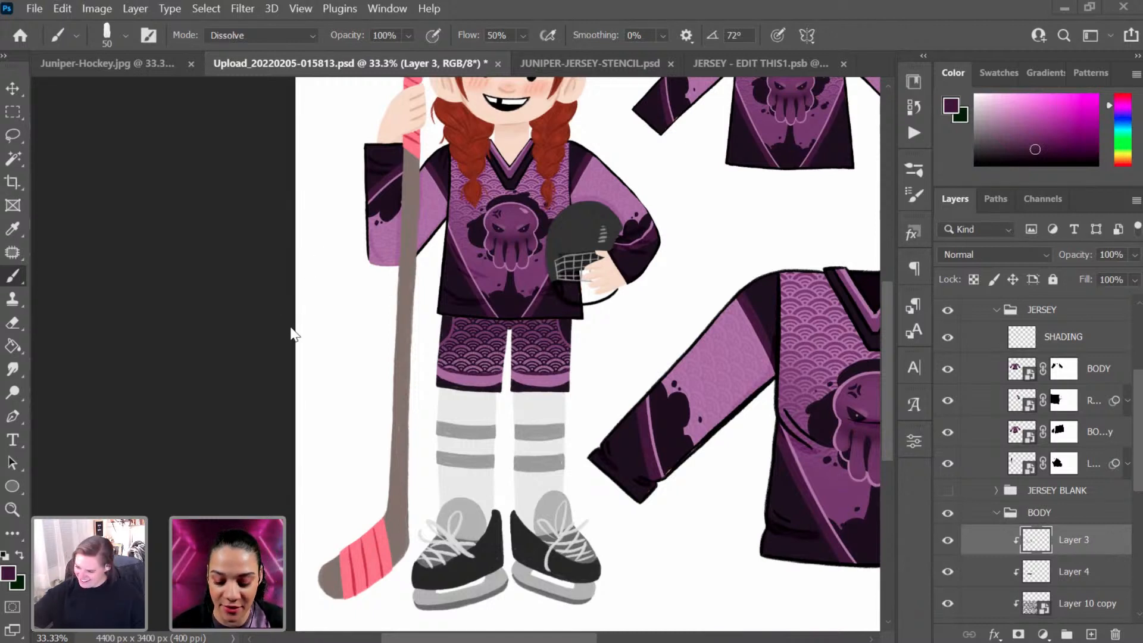
{"action": "left_click_drag", "start_coordinate": [547, 415], "coordinate": [589, 345]}
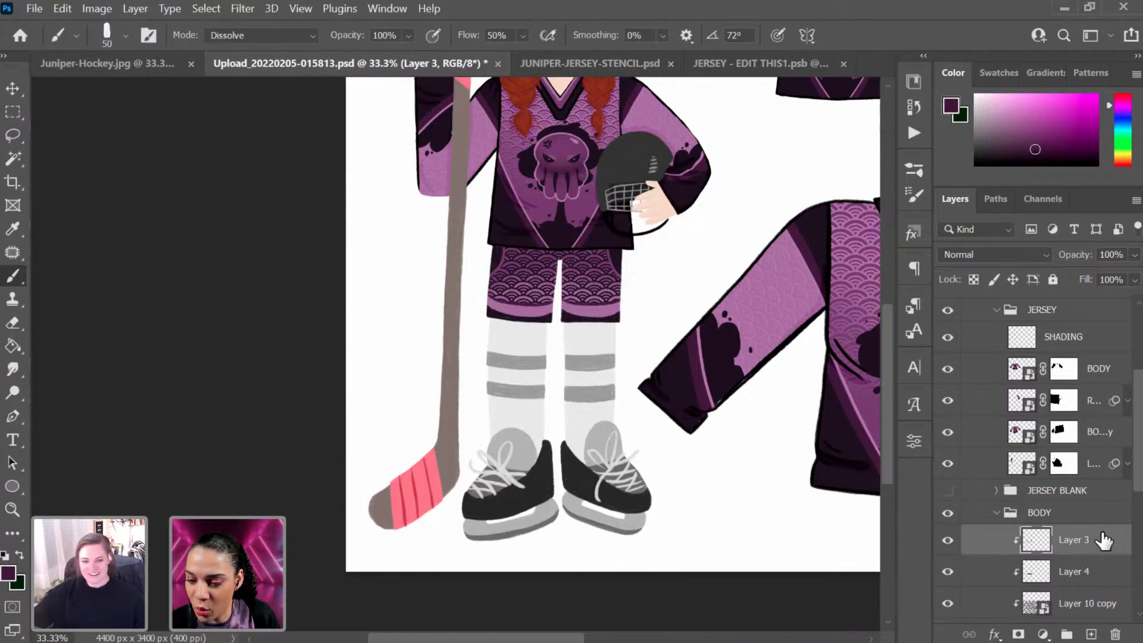
{"action": "right_click", "coordinate": [1057, 585]}
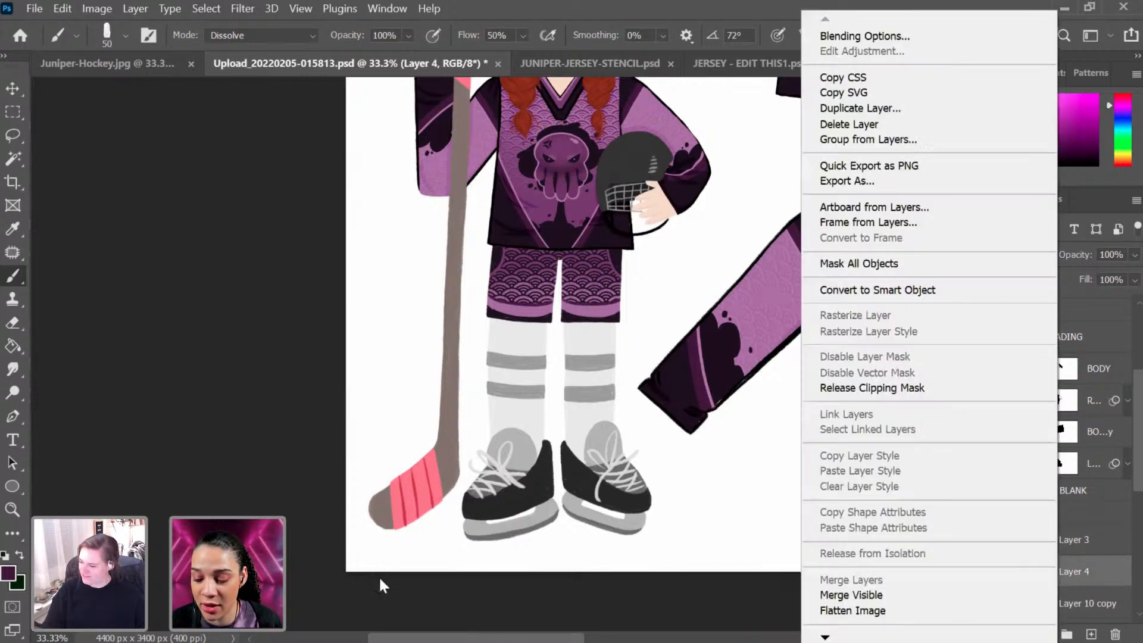
{"action": "left_click", "coordinate": [191, 329]}
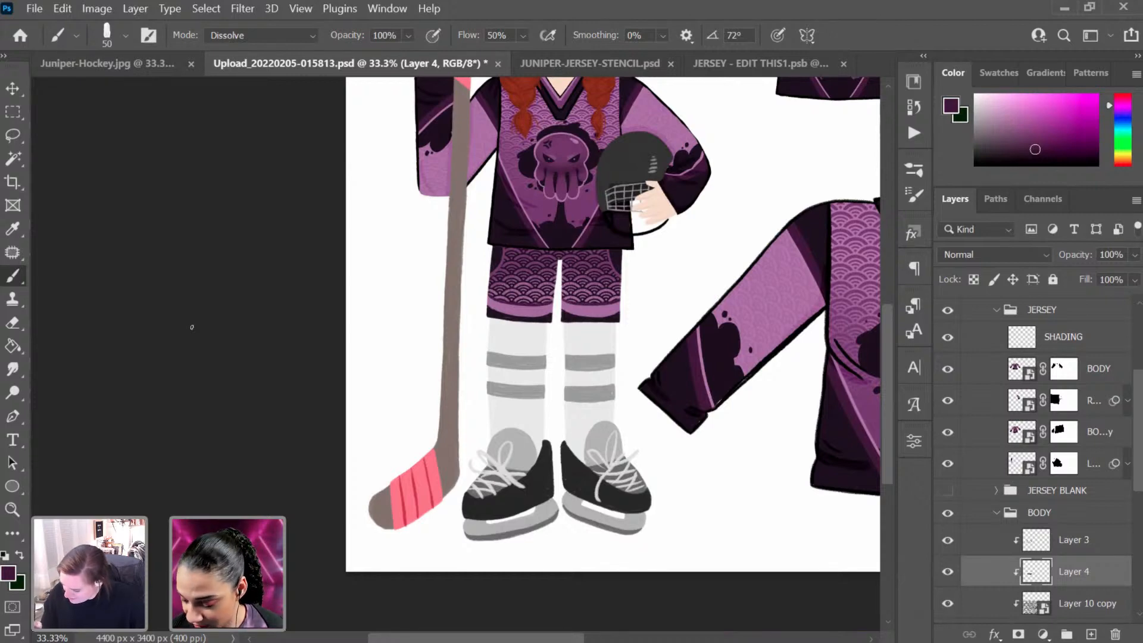
{"action": "mouse_move", "coordinate": [637, 439]}
{"action": "left_mouse_down"}
{"action": "mouse_move", "coordinate": [607, 477]}
{"action": "mouse_move", "coordinate": [615, 416]}
{"action": "mouse_move", "coordinate": [641, 435]}
{"action": "mouse_move", "coordinate": [630, 434]}
{"action": "left_mouse_up"}
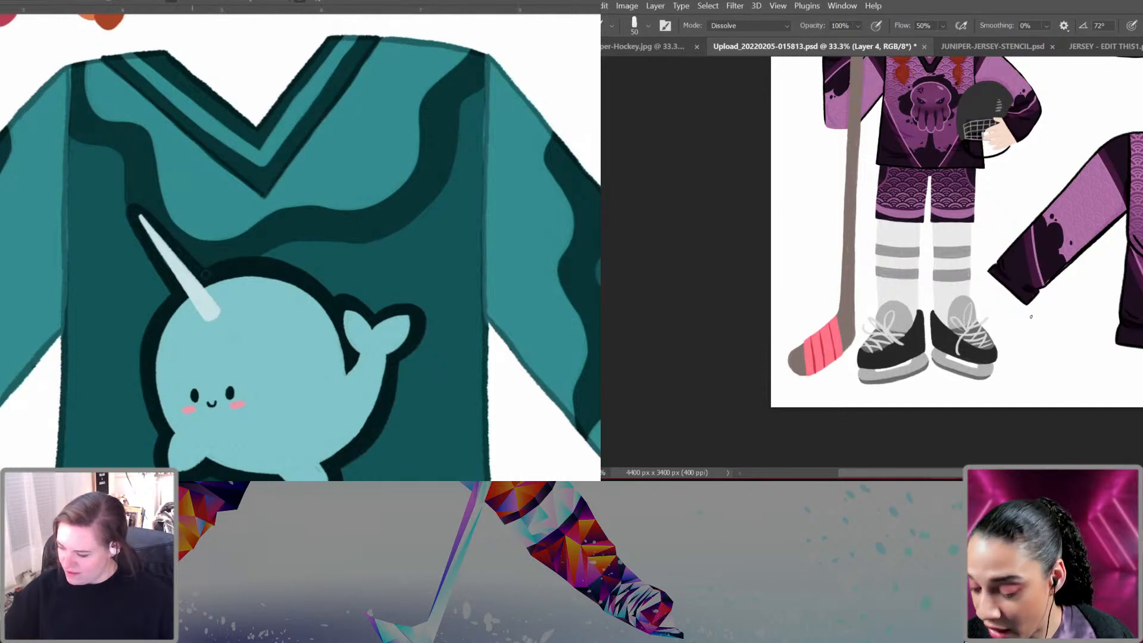
Step: Select the layer that holds the character's black skate boots
{"action": "left_click_drag", "start_coordinate": [1101, 204], "coordinate": [1036, 259]}
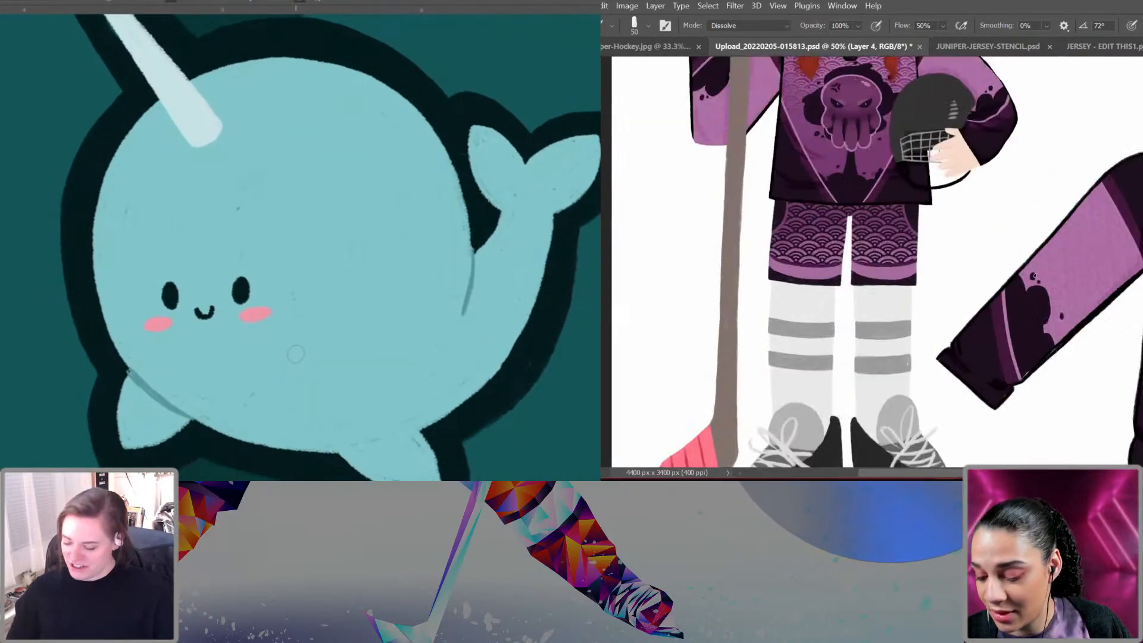
{"action": "key", "text": "ctrl+plus"}
{"action": "left_click_drag", "start_coordinate": [959, 358], "coordinate": [984, 250]}
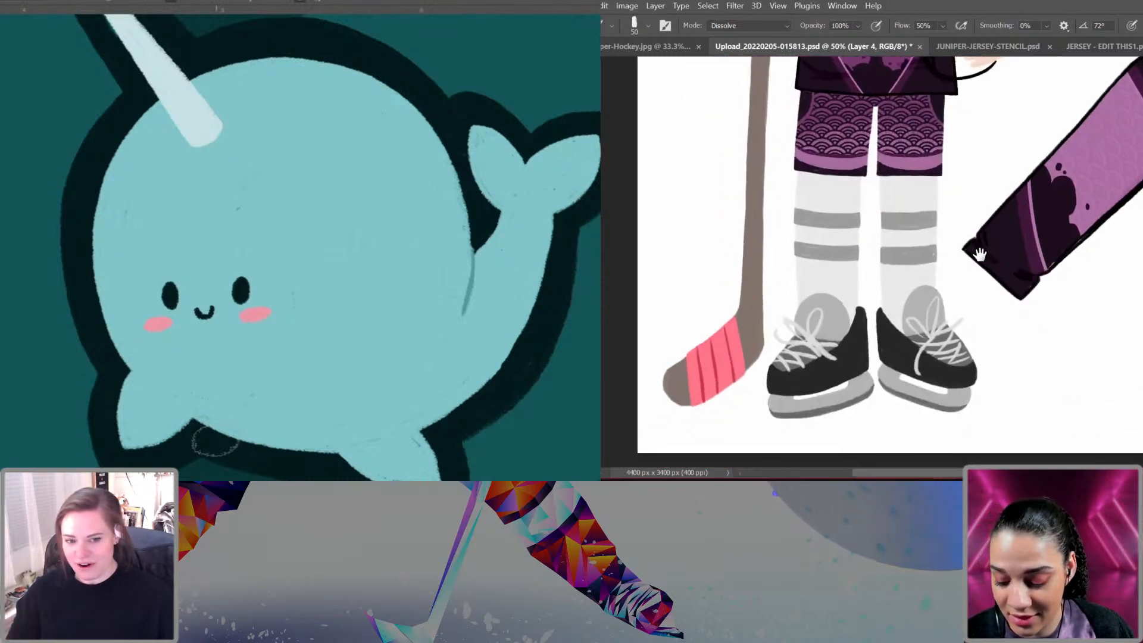
{"action": "left_click", "coordinate": [904, 369], "text": "ctrl"}
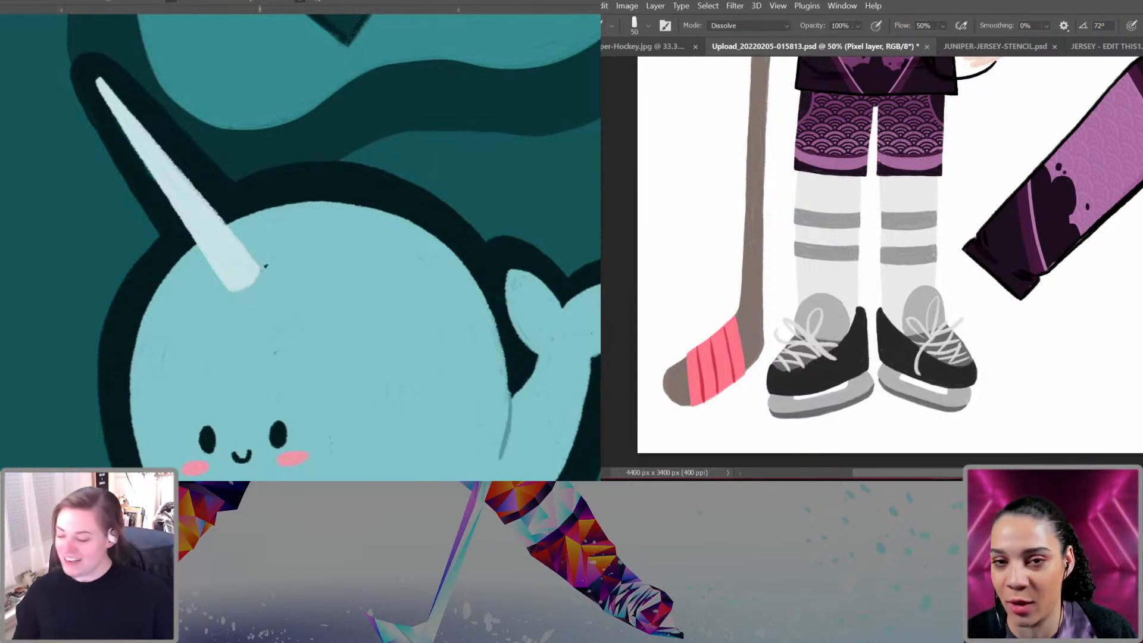
Step: Sample the pale colour of the narwhal's horn and choose a slightly darker shade as the foreground colour
{"action": "left_click", "coordinate": [241, 266], "text": "alt"}
{"action": "key", "text": "n"}
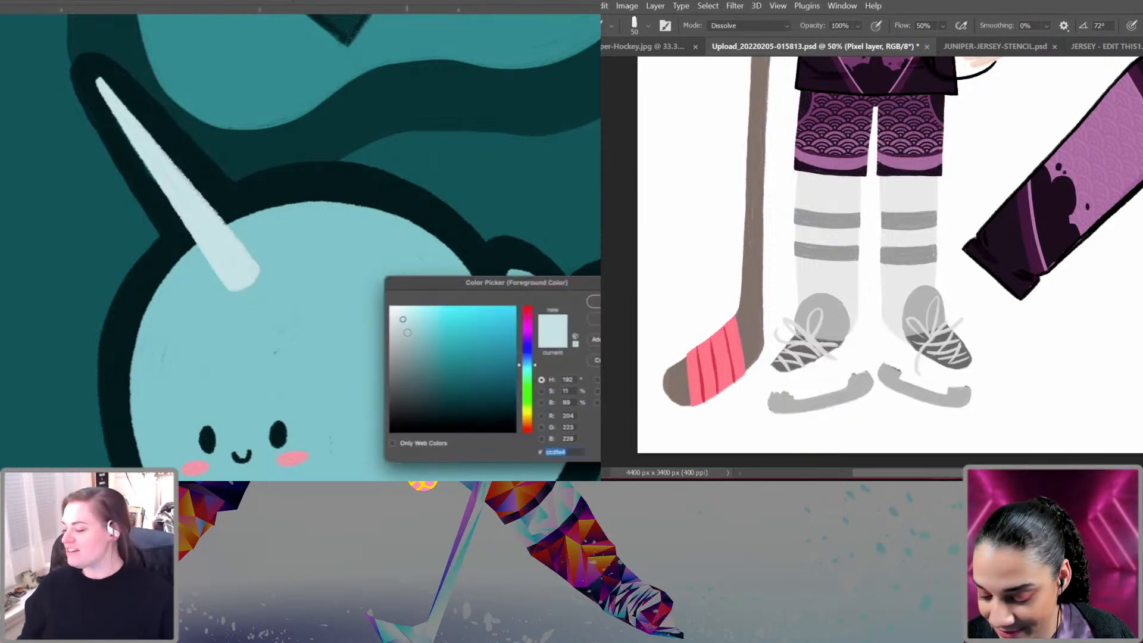
{"action": "left_click", "coordinate": [407, 332]}
{"action": "left_click", "coordinate": [594, 301]}
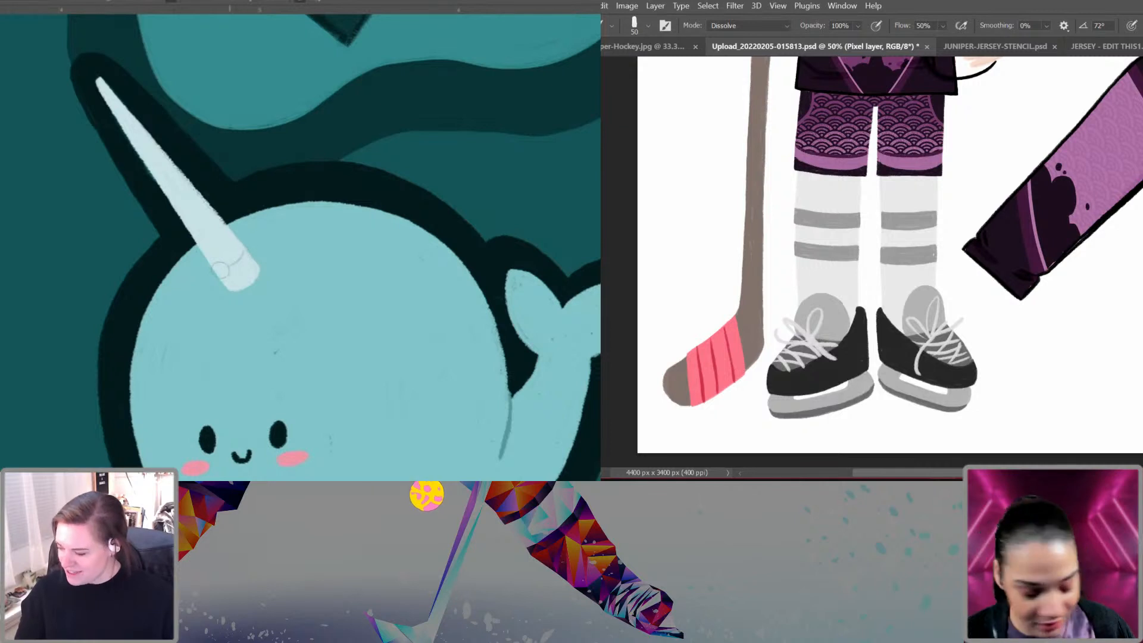
Step: Add a new layer above the skate boots and paint thin curved ridges across the narwhal's horn in the teal jersey document
{"action": "key", "text": "ctrl+shift+n"}
{"action": "key", "text": "Return"}
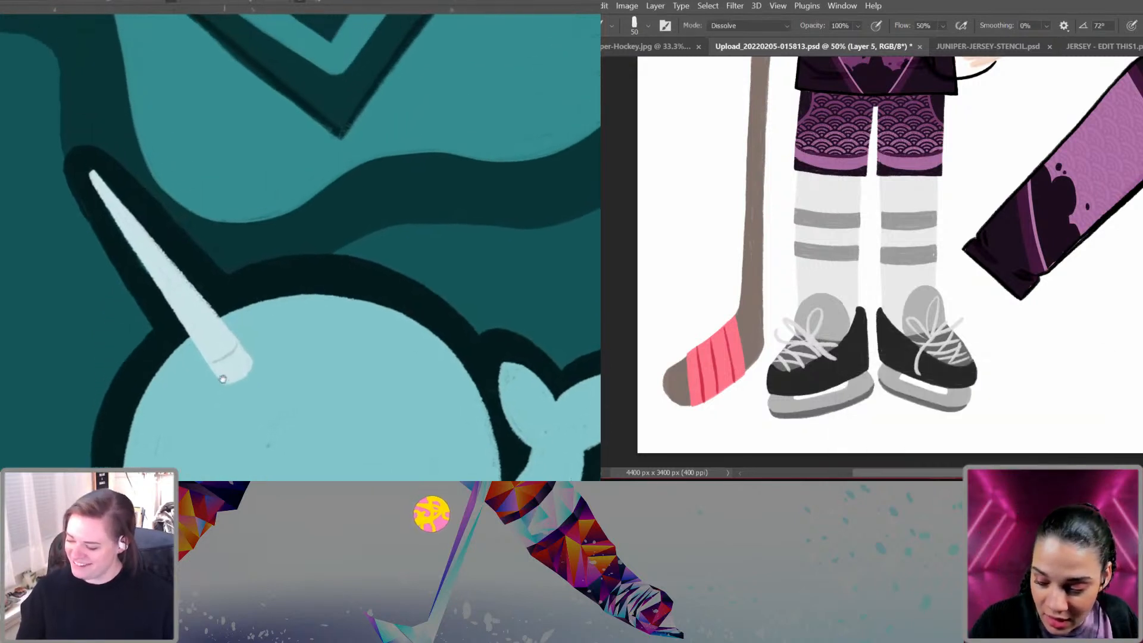
{"action": "mouse_move", "coordinate": [199, 344]}
{"action": "left_mouse_down"}
{"action": "mouse_move", "coordinate": [183, 293]}
{"action": "mouse_move", "coordinate": [178, 320]}
{"action": "left_mouse_up"}
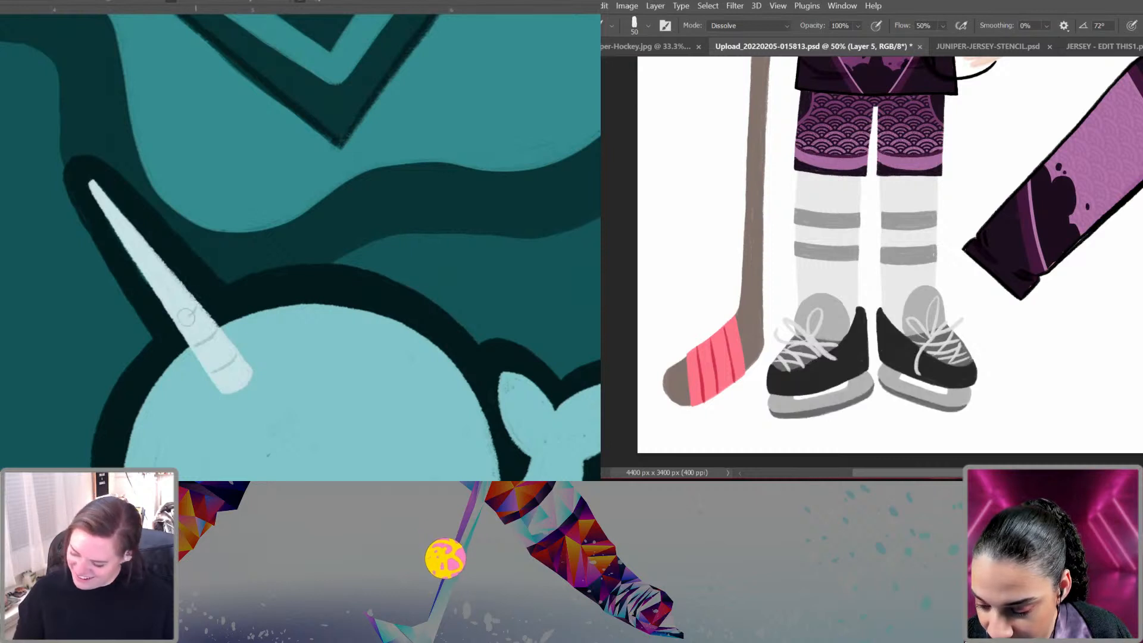
{"action": "left_click_drag", "start_coordinate": [263, 306], "coordinate": [334, 370]}
{"action": "left_click_drag", "start_coordinate": [253, 354], "coordinate": [236, 362]}
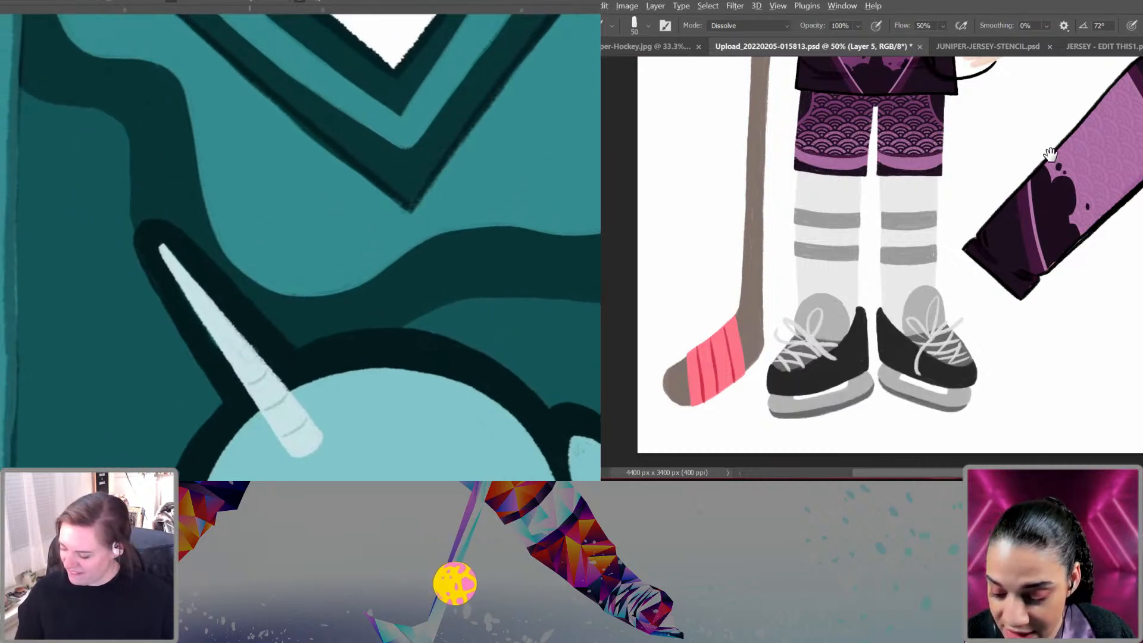
{"action": "left_click_drag", "start_coordinate": [1027, 116], "coordinate": [1000, 248]}
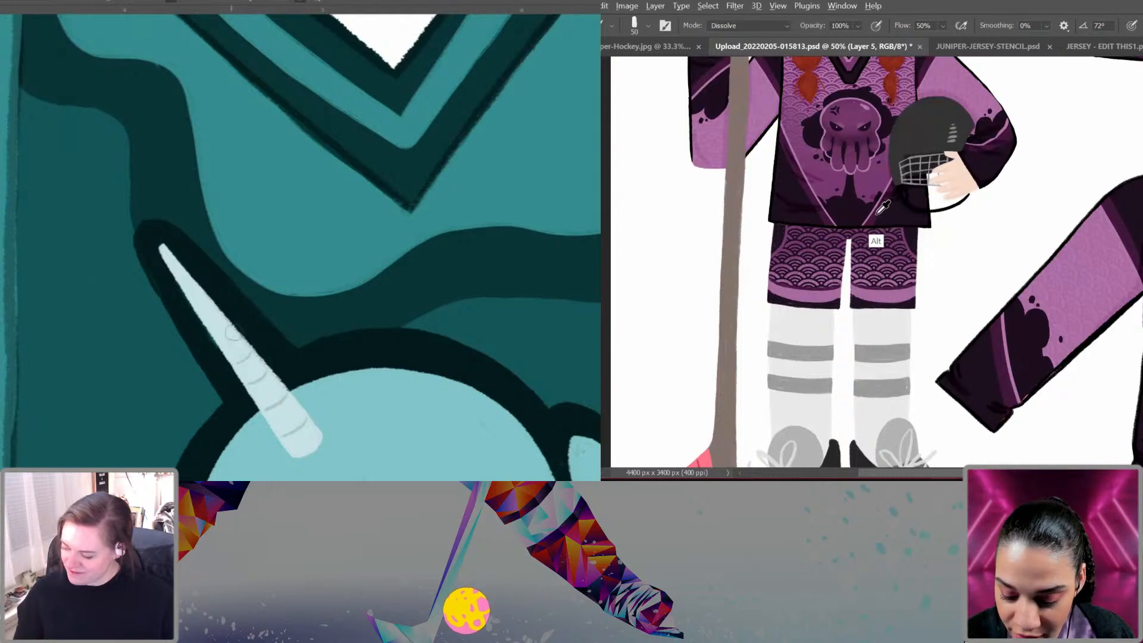
{"action": "scroll", "coordinate": [923, 250], "scroll_direction": "down", "scroll_amount": 5}
{"action": "left_click_drag", "start_coordinate": [221, 338], "coordinate": [231, 331]}
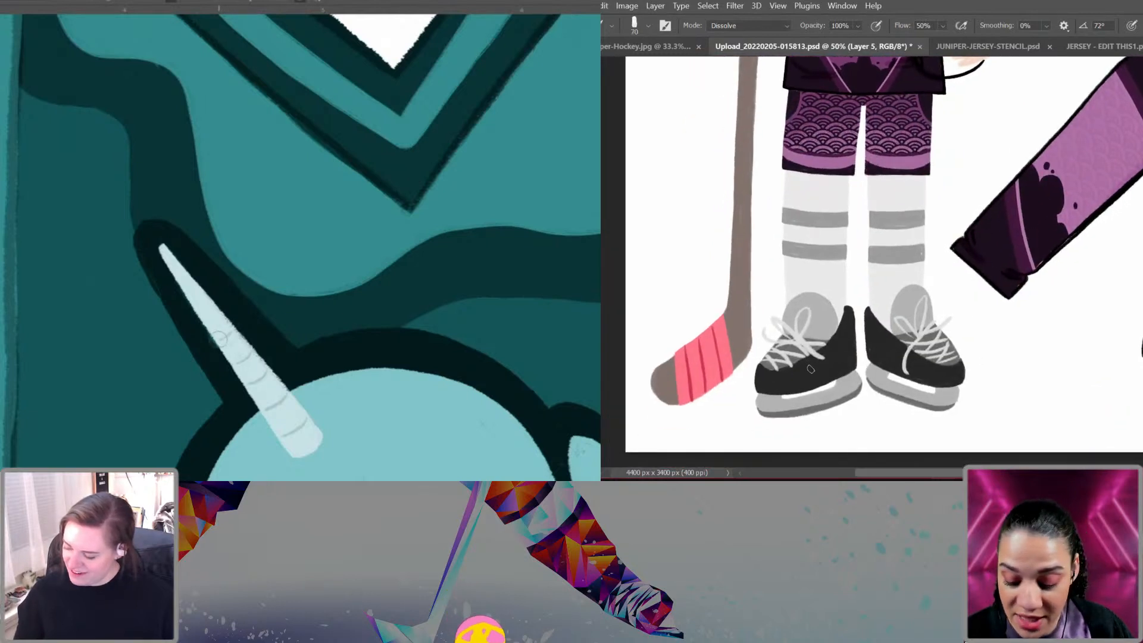
Step: Enlarge the brush to 500 px and paint both black skate boots dark purple
{"action": "key", "text": "bracketright"}
{"action": "key", "text": "bracketright"}
{"action": "key", "text": "bracketright"}
{"action": "key", "text": "bracketright"}
{"action": "key", "text": "bracketright"}
{"action": "key", "text": "bracketright"}
{"action": "key", "text": "bracketright"}
{"action": "key", "text": "bracketright"}
{"action": "key", "text": "bracketright"}
{"action": "key", "text": "bracketright"}
{"action": "key", "text": "bracketright"}
{"action": "key", "text": "bracketright"}
{"action": "left_click_drag", "start_coordinate": [851, 319], "coordinate": [824, 366]}
{"action": "left_click_drag", "start_coordinate": [281, 324], "coordinate": [285, 332]}
{"action": "left_click_drag", "start_coordinate": [825, 366], "coordinate": [789, 390]}
{"action": "left_click_drag", "start_coordinate": [286, 332], "coordinate": [300, 352]}
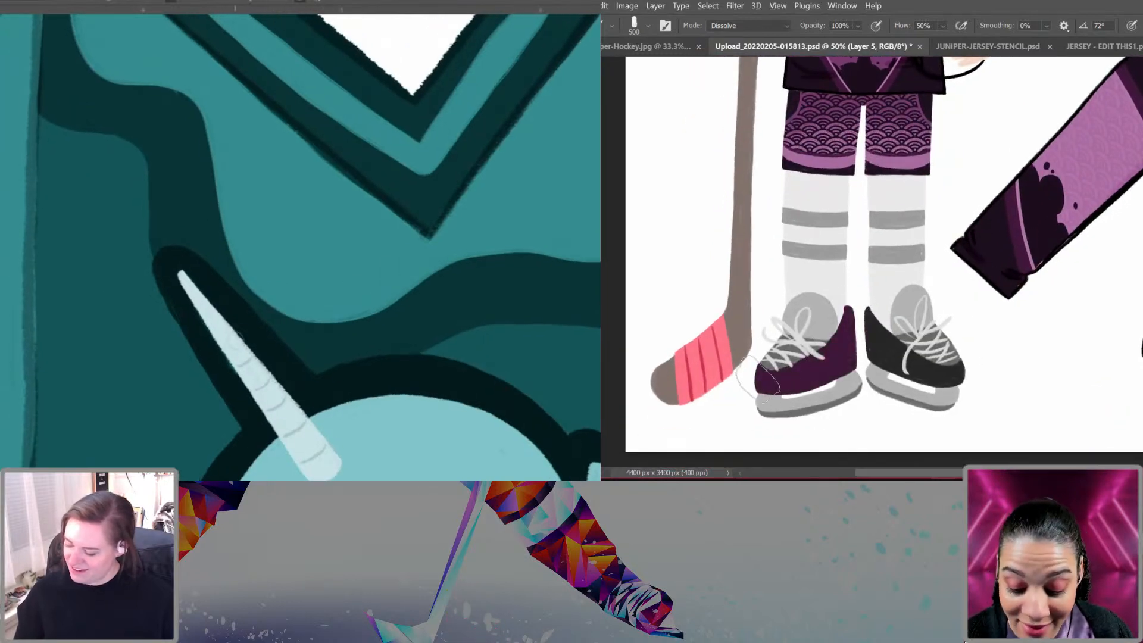
{"action": "mouse_move", "coordinate": [893, 321]}
{"action": "left_mouse_down"}
{"action": "mouse_move", "coordinate": [935, 311]}
{"action": "mouse_move", "coordinate": [959, 363]}
{"action": "left_mouse_up"}
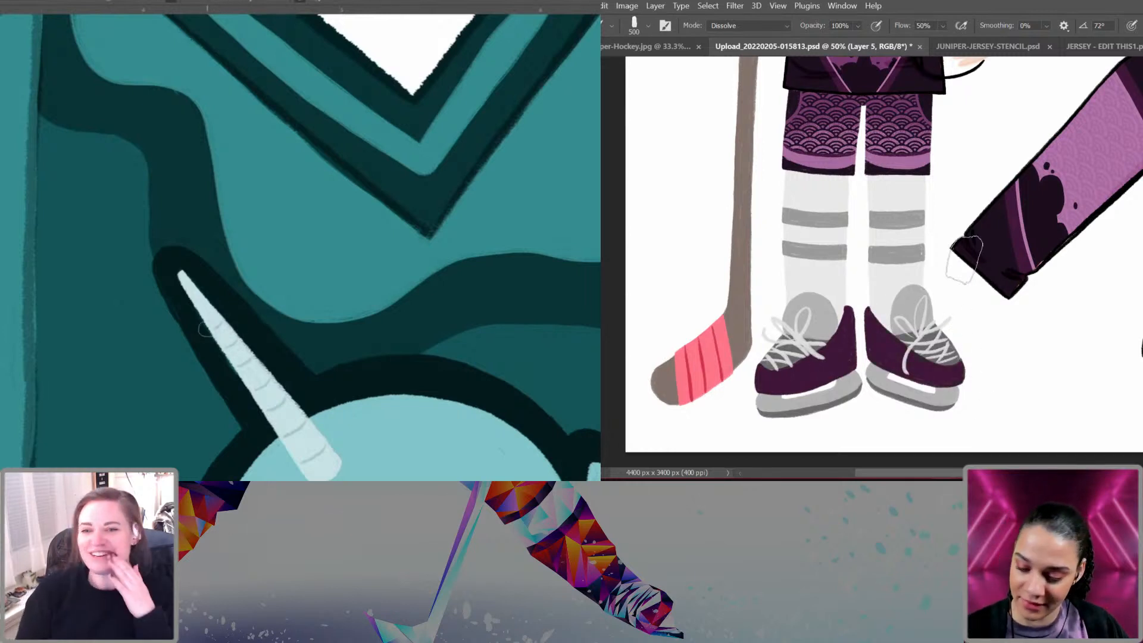
Step: Reduce the brush to 100 px and paint a light purple trim along the upper edges of both skate boots
{"action": "key", "text": "ctrl+minus"}
{"action": "key", "text": "ctrl+minus"}
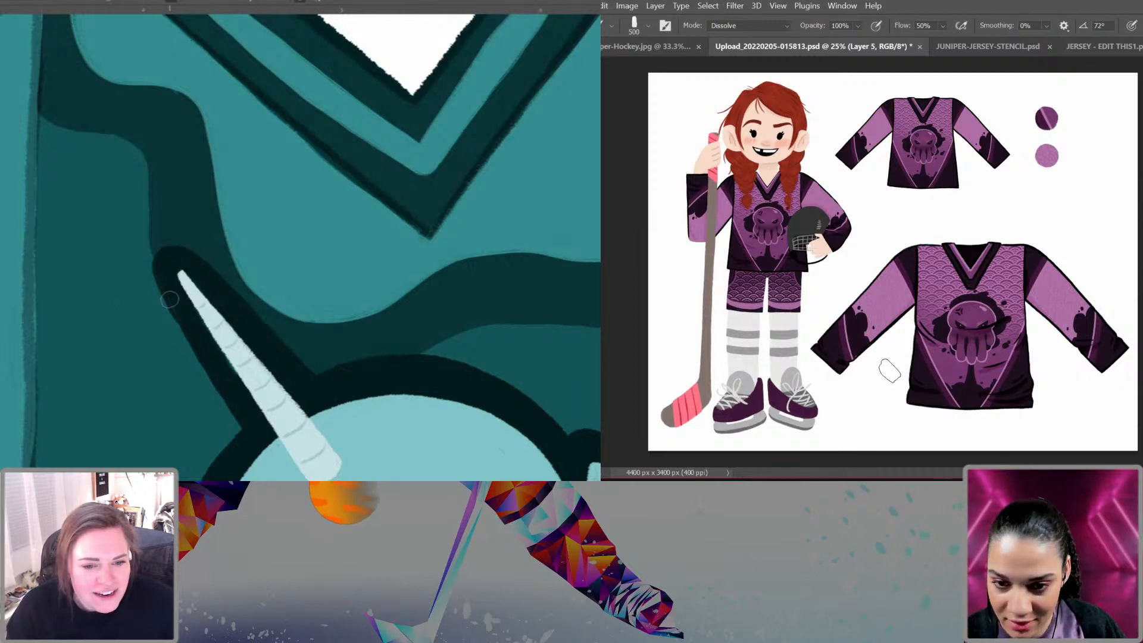
{"action": "key", "text": "ctrl+plus"}
{"action": "left_click_drag", "start_coordinate": [840, 396], "coordinate": [974, 277]}
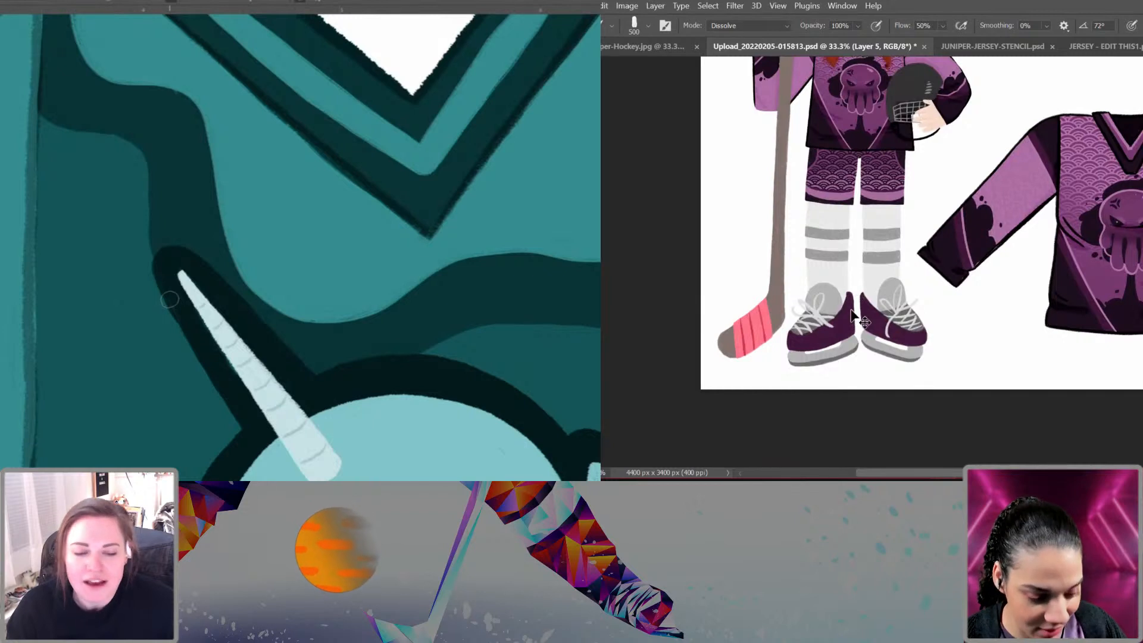
{"action": "key", "text": "ctrl+plus"}
{"action": "key", "text": "bracketleft"}
{"action": "key", "text": "bracketleft"}
{"action": "key", "text": "bracketleft"}
{"action": "key", "text": "bracketleft"}
{"action": "key", "text": "bracketleft"}
{"action": "key", "text": "bracketleft"}
{"action": "key", "text": "bracketleft"}
{"action": "key", "text": "bracketleft"}
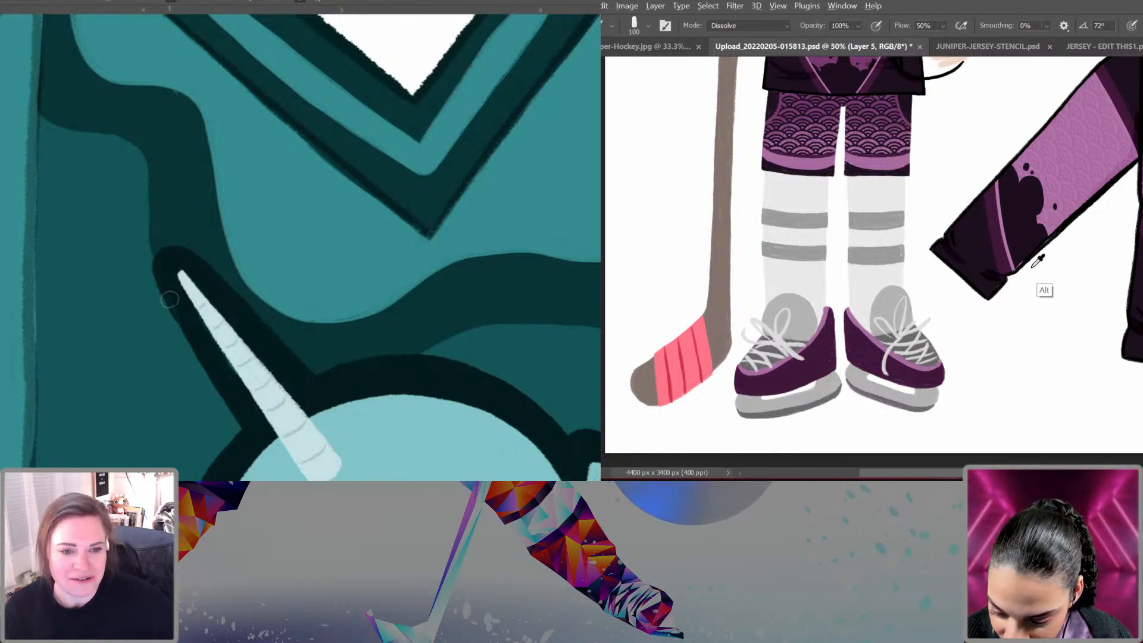
{"action": "key", "text": "alt"}
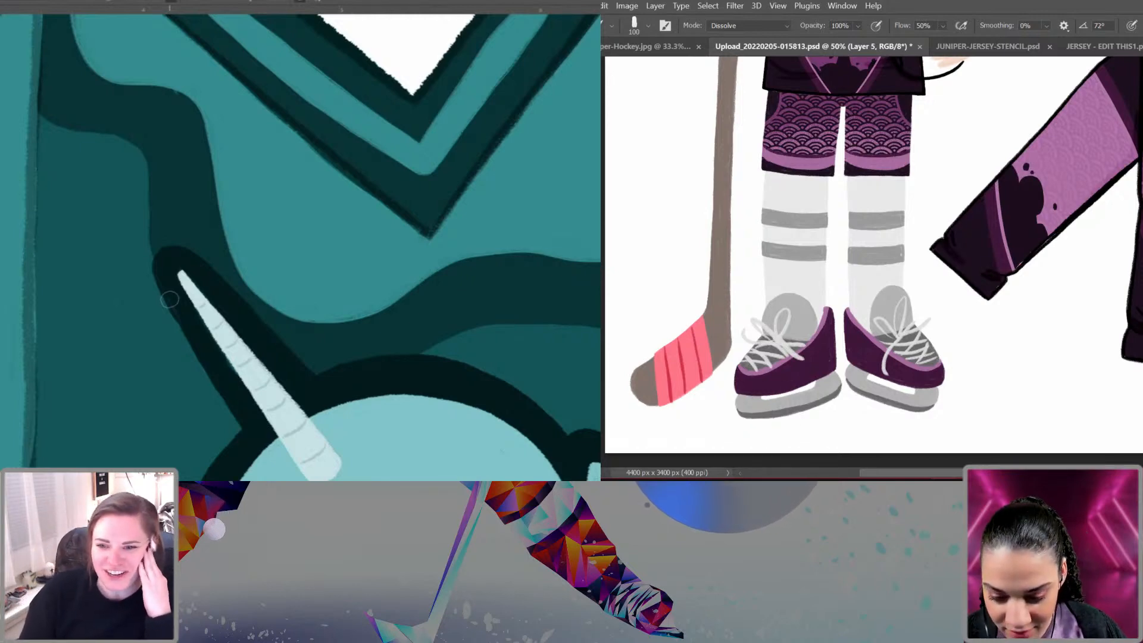
Step: Examine the recoloured skates against the character's full outfit and the jersey artwork
{"action": "key", "text": "ctrl"}
{"action": "key", "text": "ctrl+minus"}
{"action": "key", "text": "ctrl+minus"}
{"action": "key", "text": "ctrl+minus"}
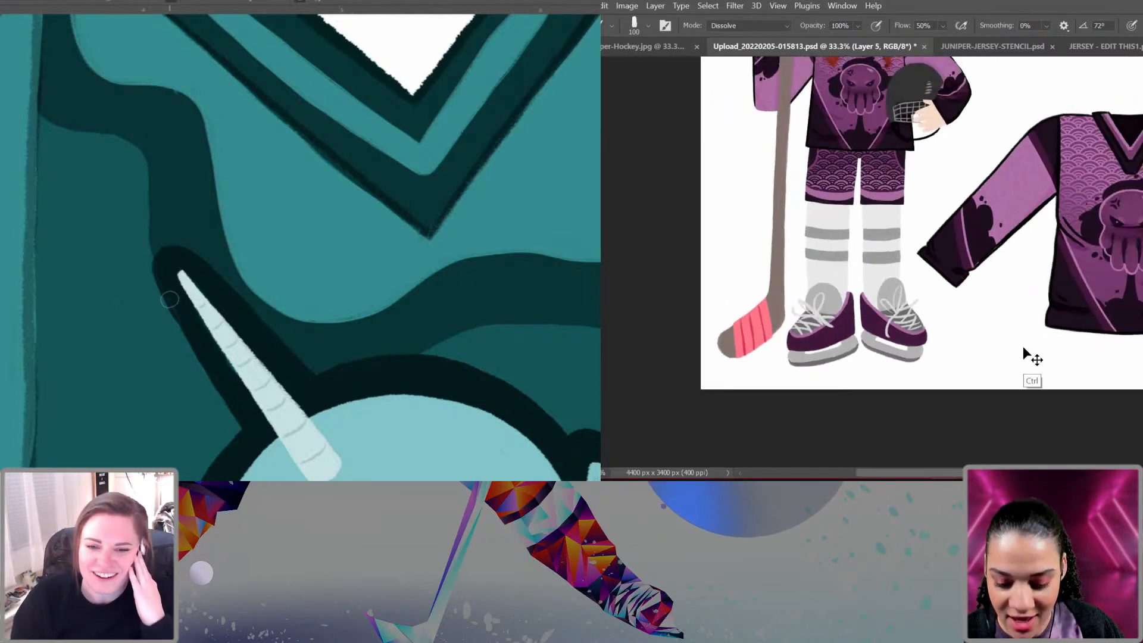
{"action": "key", "text": "ctrl+plus"}
{"action": "key", "text": "ctrl+plus"}
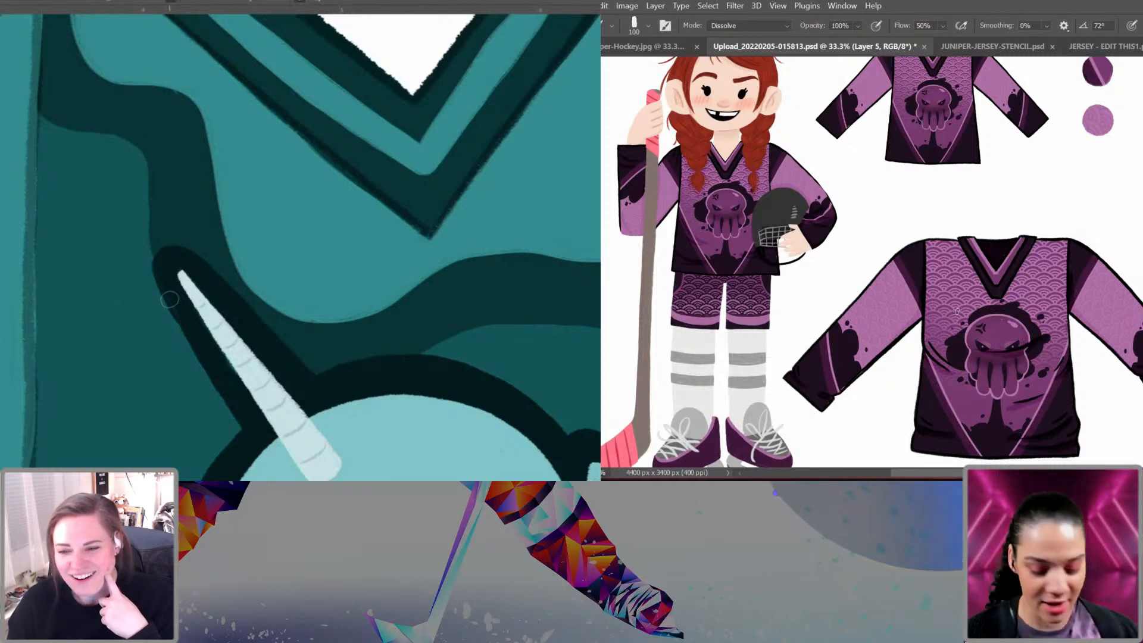
{"action": "left_click_drag", "start_coordinate": [878, 326], "coordinate": [999, 228]}
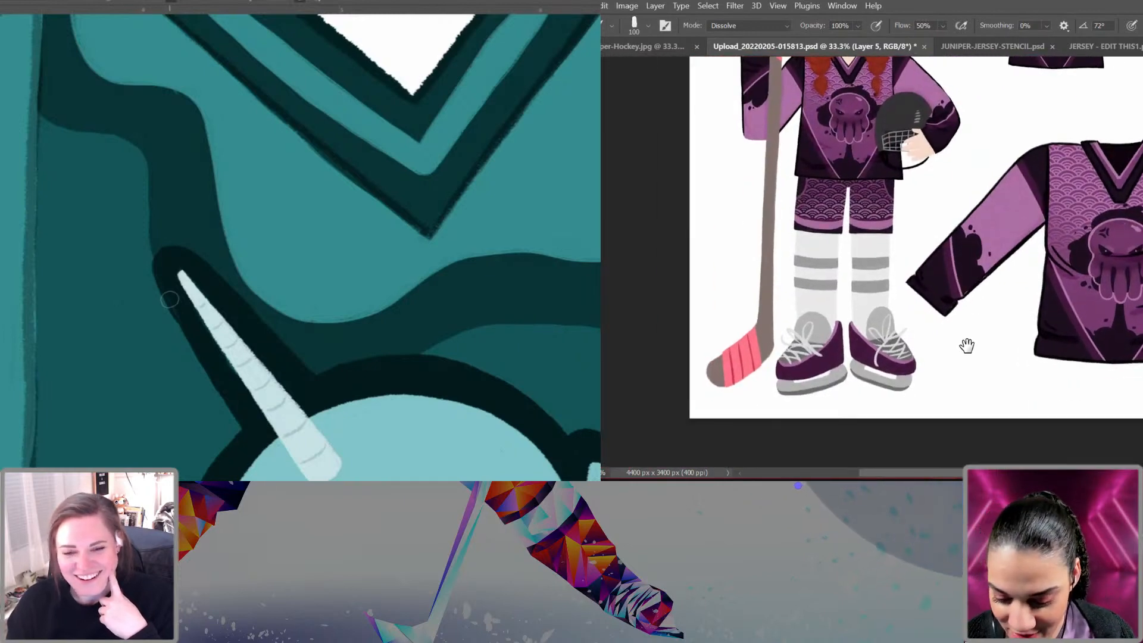
{"action": "left_click_drag", "start_coordinate": [980, 308], "coordinate": [976, 292]}
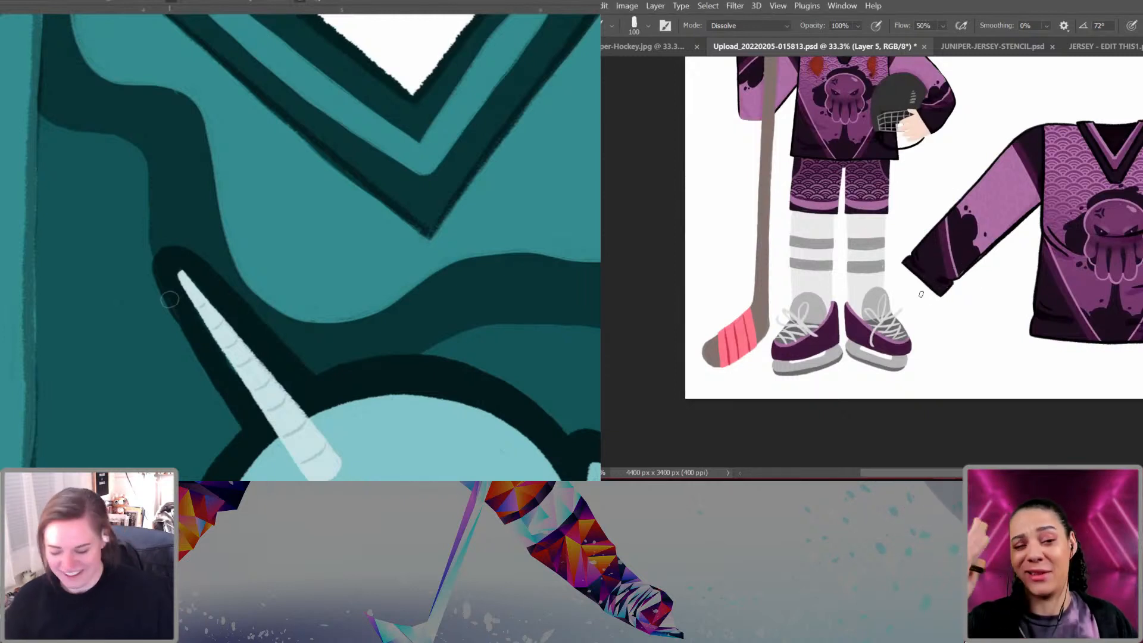
Step: Paint darker purple shading along the lower edge of the skate boot beside the hockey stick
{"action": "key", "text": "ctrl+plus"}
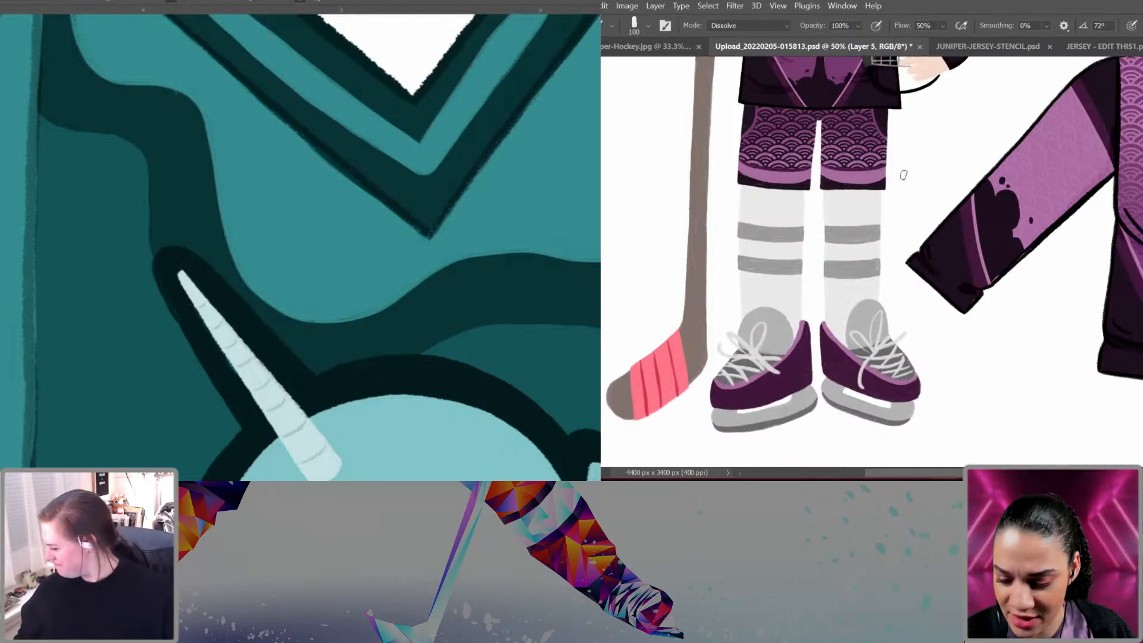
{"action": "key", "text": "ctrl+plus"}
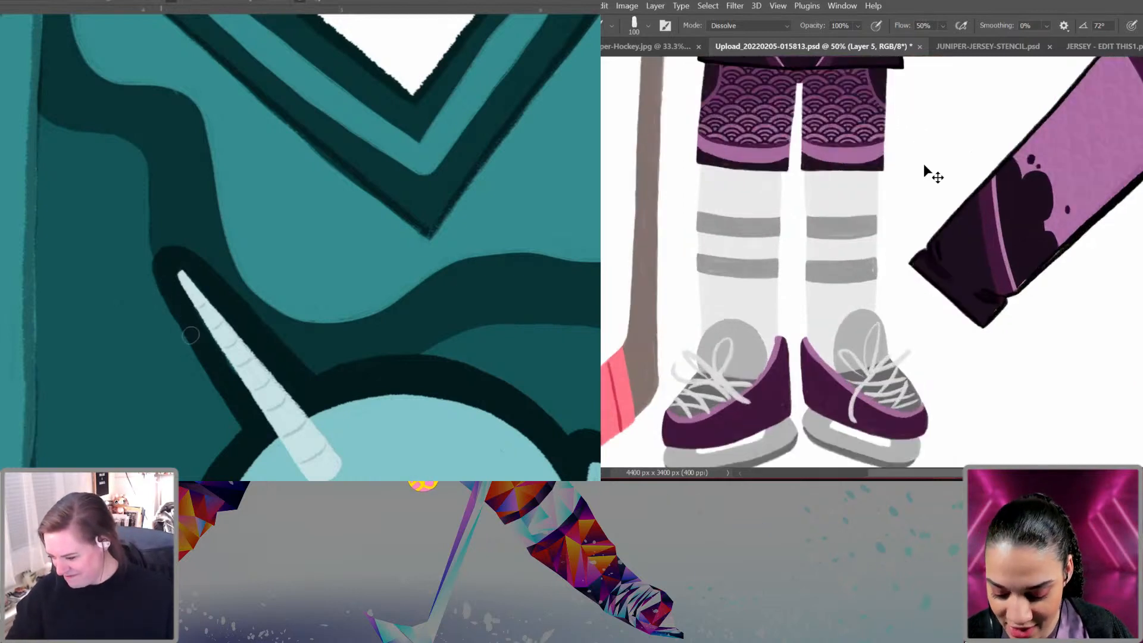
{"action": "left_click_drag", "start_coordinate": [869, 343], "coordinate": [1004, 208]}
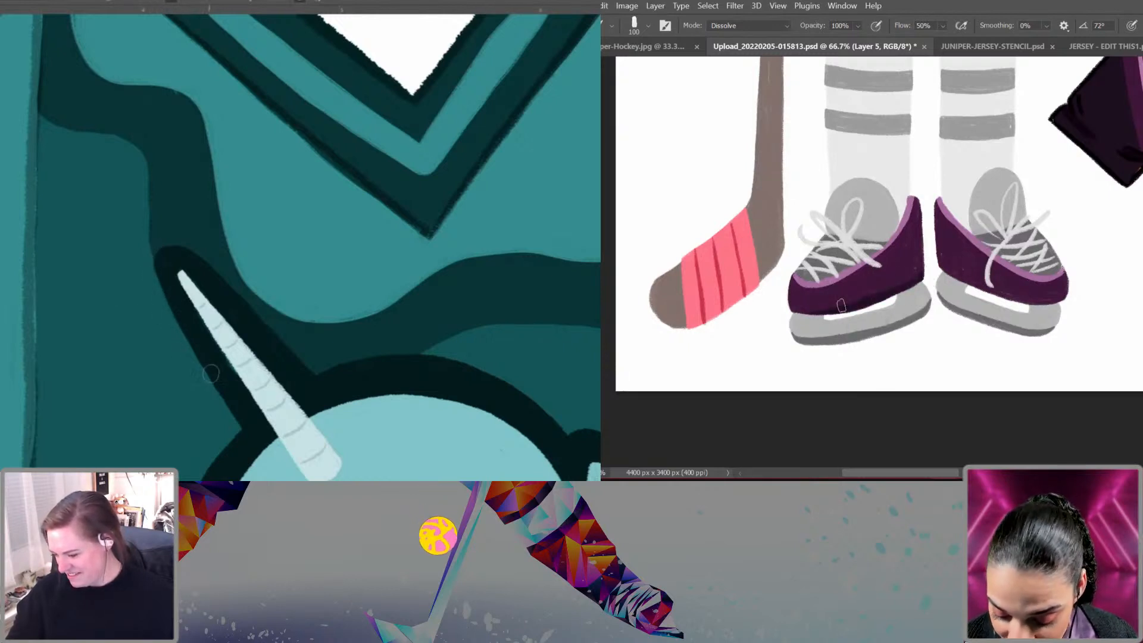
{"action": "left_click_drag", "start_coordinate": [856, 307], "coordinate": [795, 303]}
Step: Move the narwhal artwork slightly down and right on the teal jersey
{"action": "key", "text": "ctrl+minus"}
{"action": "key", "text": "ctrl+minus"}
{"action": "key", "text": "ctrl+minus"}
{"action": "key", "text": "ctrl+minus"}
{"action": "key", "text": "ctrl+minus"}
{"action": "key", "text": "ctrl+minus"}
{"action": "key", "text": "ctrl+minus"}
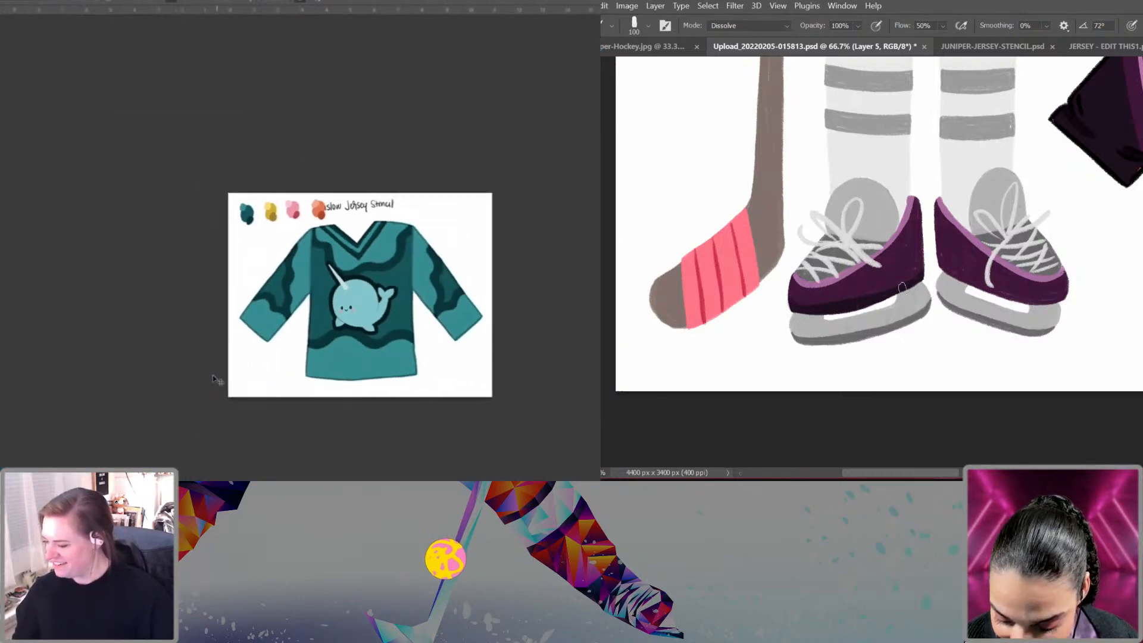
{"action": "key", "text": "ctrl+plus"}
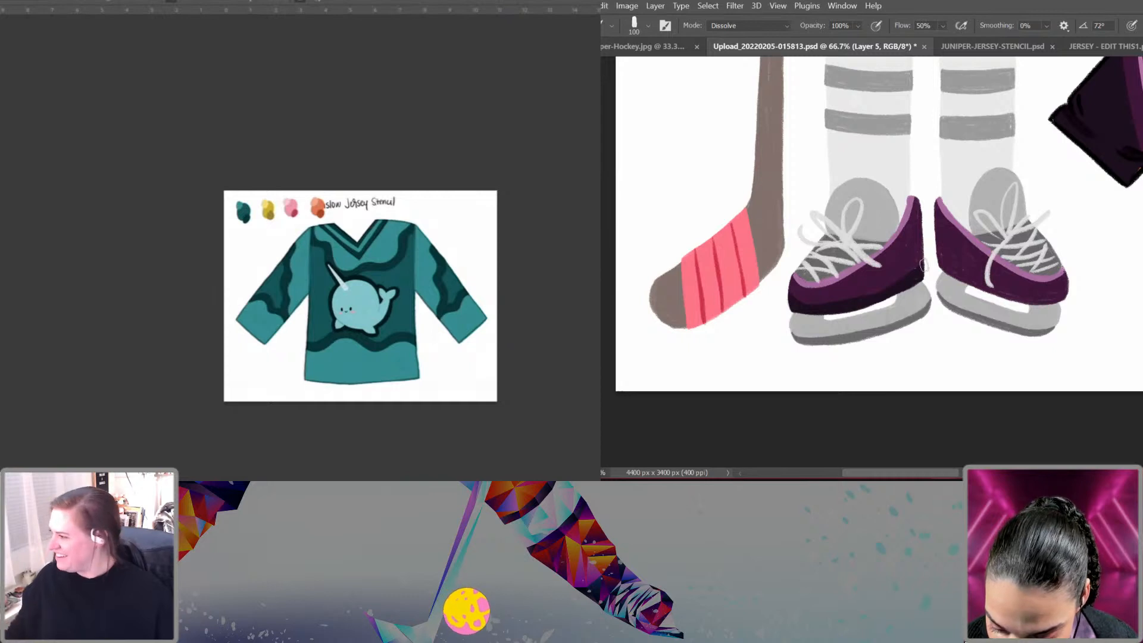
{"action": "left_click_drag", "start_coordinate": [377, 331], "coordinate": [380, 334]}
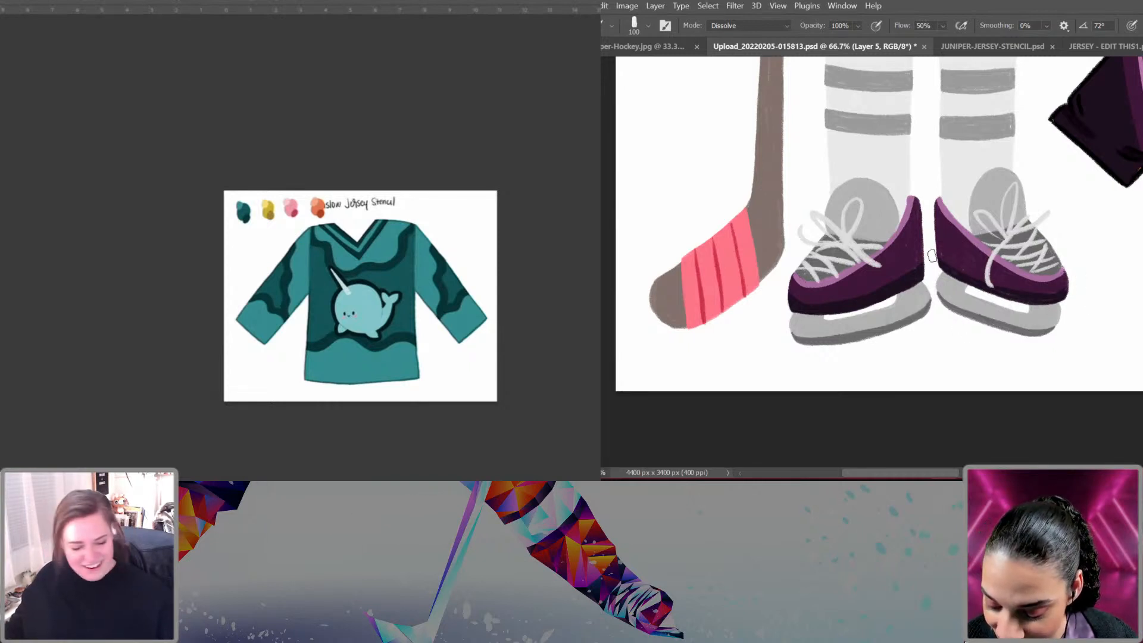
Step: Paint a pale outer outline along the dark edge beside the narwhal's horn
{"action": "key", "text": "ctrl+plus"}
{"action": "key", "text": "ctrl+plus"}
{"action": "key", "text": "ctrl+plus"}
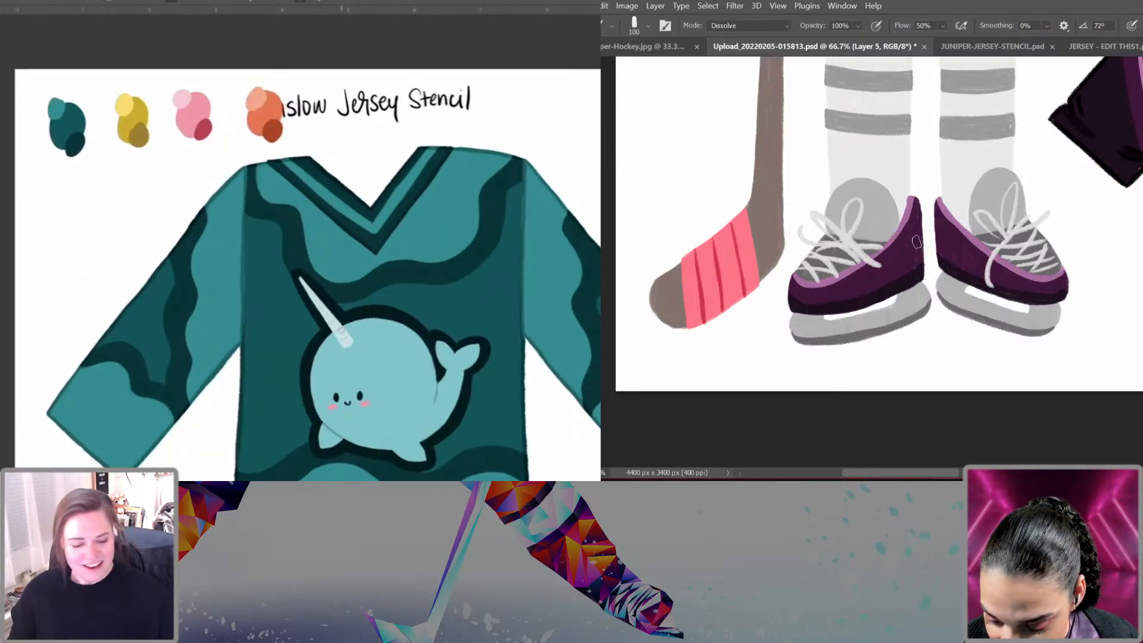
{"action": "key", "text": "ctrl+plus"}
{"action": "key", "text": "ctrl+plus"}
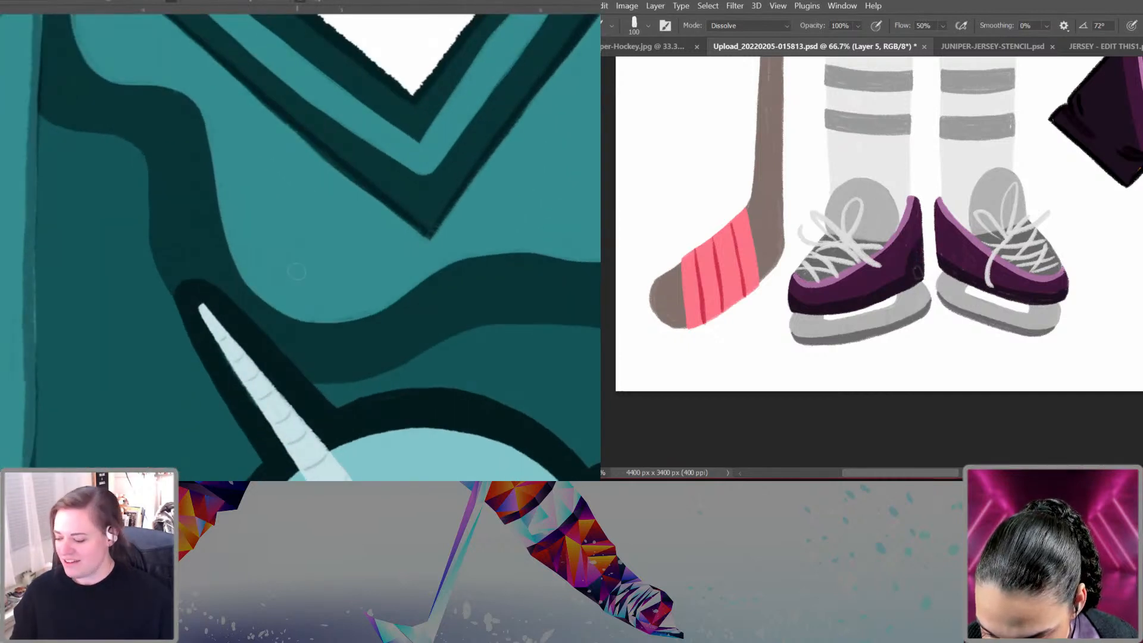
{"action": "left_click_drag", "start_coordinate": [176, 273], "coordinate": [174, 326]}
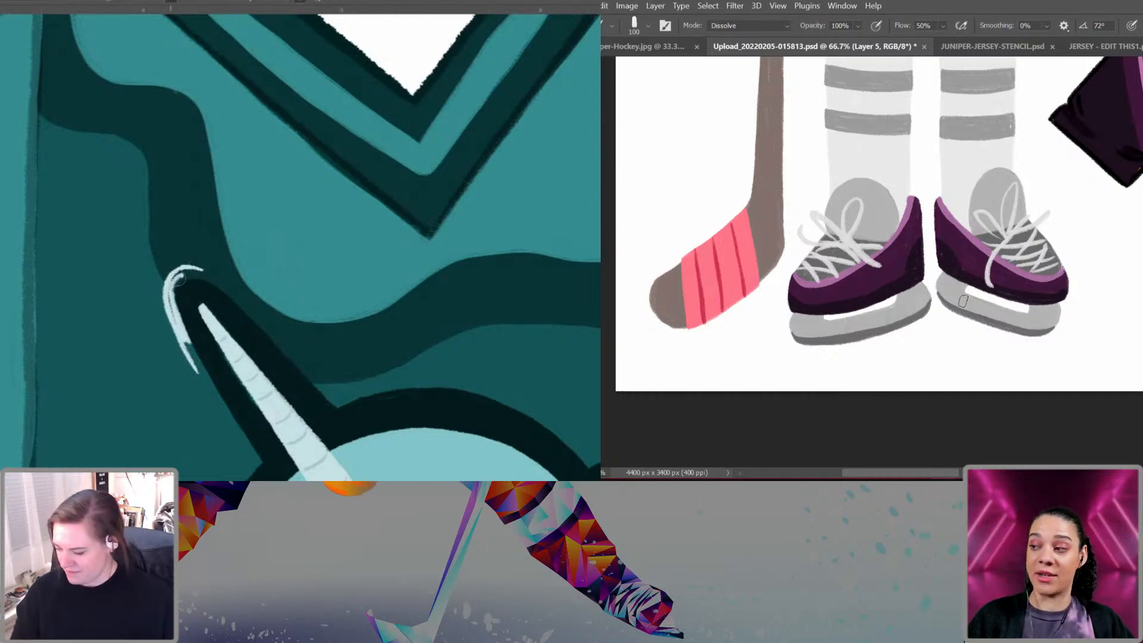
{"action": "left_click_drag", "start_coordinate": [186, 342], "coordinate": [214, 395]}
{"action": "left_click_drag", "start_coordinate": [192, 348], "coordinate": [219, 401]}
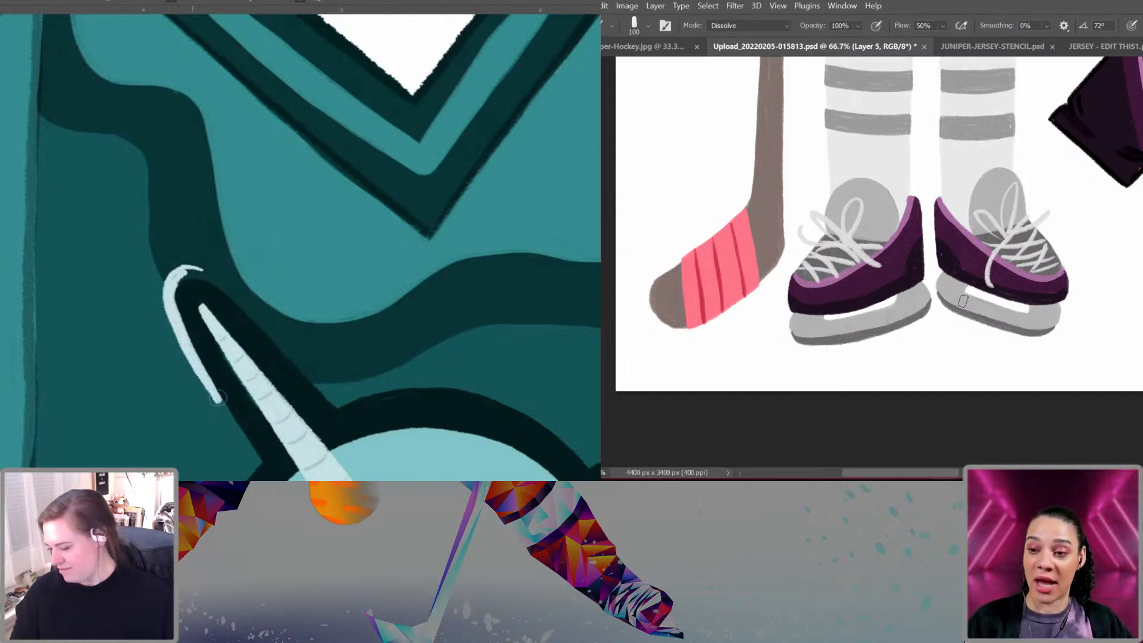
{"action": "left_click_drag", "start_coordinate": [235, 316], "coordinate": [166, 154]}
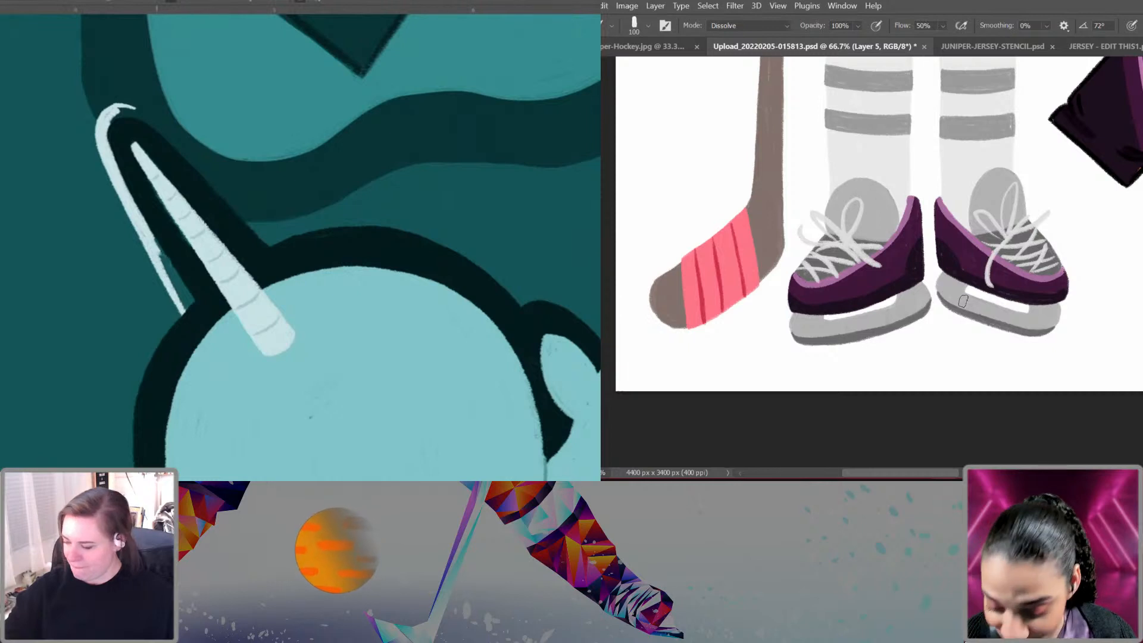
Step: Reduce the brush to 50 px and paint thin light purple curved seam lines on the heels of both skate boots
{"action": "key", "text": "alt"}
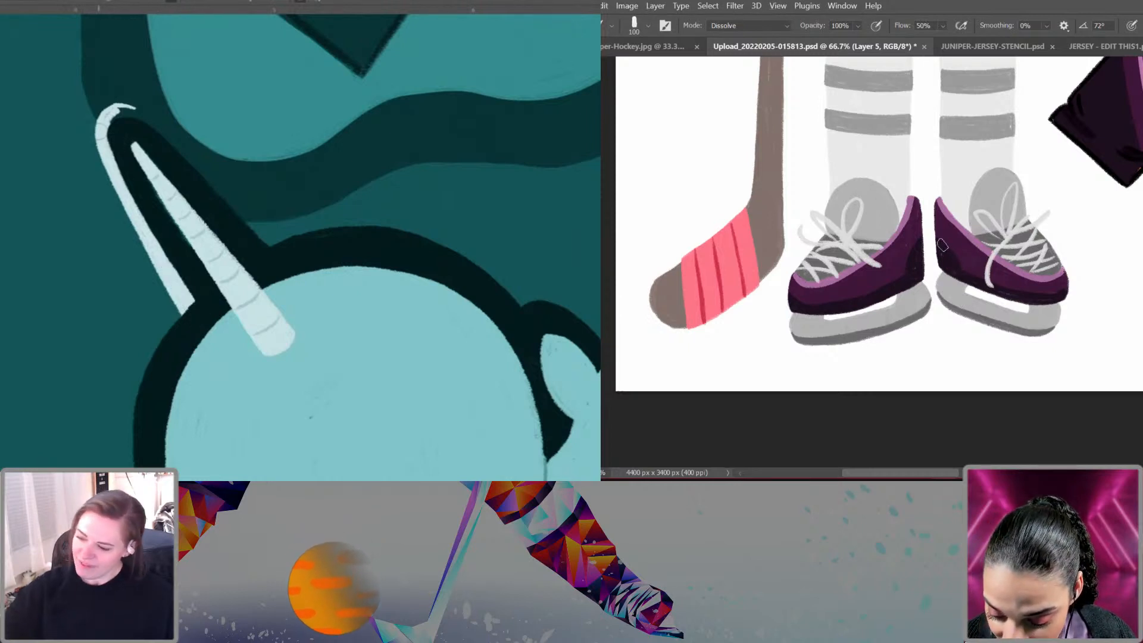
{"action": "key", "text": "bracketleft"}
{"action": "key", "text": "bracketleft"}
{"action": "key", "text": "bracketleft"}
{"action": "key", "text": "bracketleft"}
{"action": "key", "text": "bracketleft"}
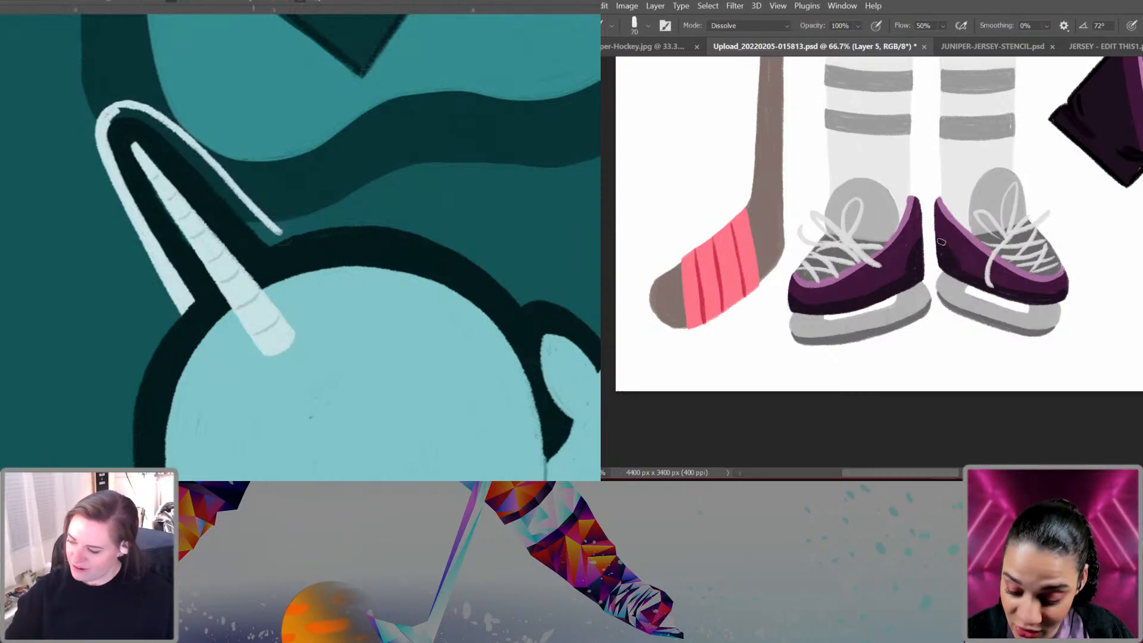
{"action": "left_click_drag", "start_coordinate": [939, 240], "coordinate": [957, 267]}
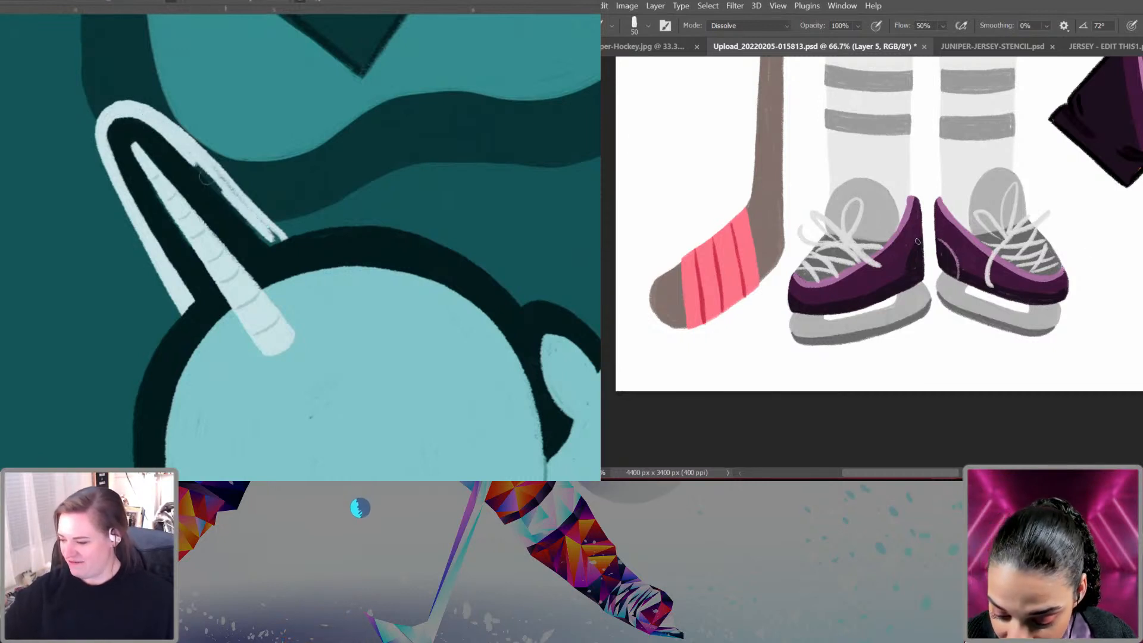
{"action": "left_click_drag", "start_coordinate": [920, 240], "coordinate": [905, 284]}
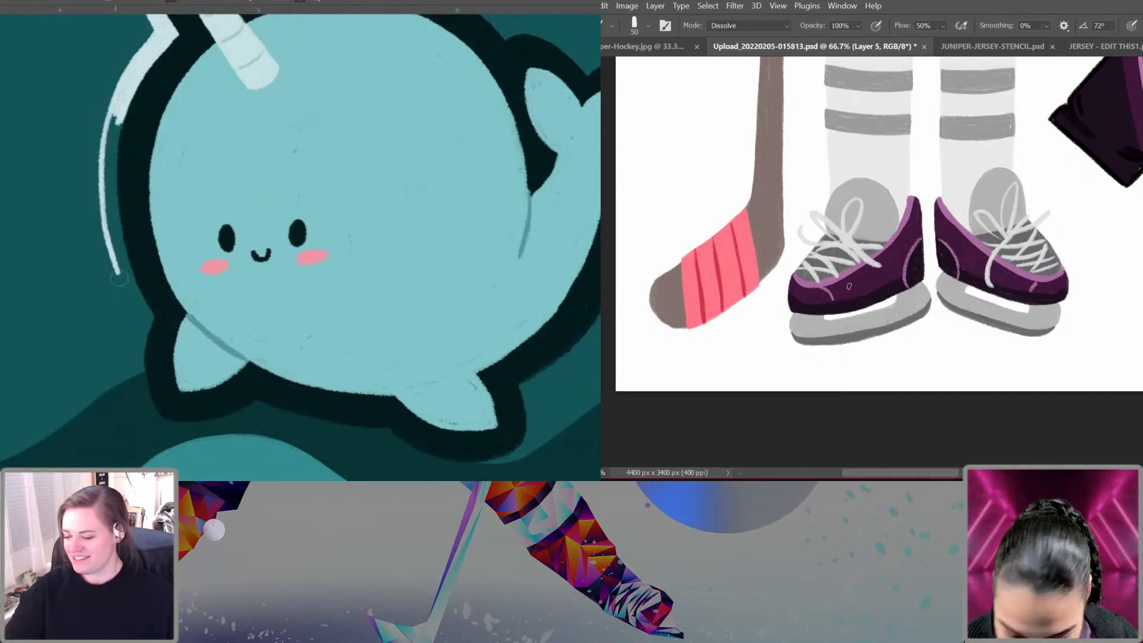
Step: Examine the detailed skates against the character's full outfit and the octopus jersey artwork
{"action": "key", "text": "ctrl+minus"}
{"action": "key", "text": "ctrl+minus"}
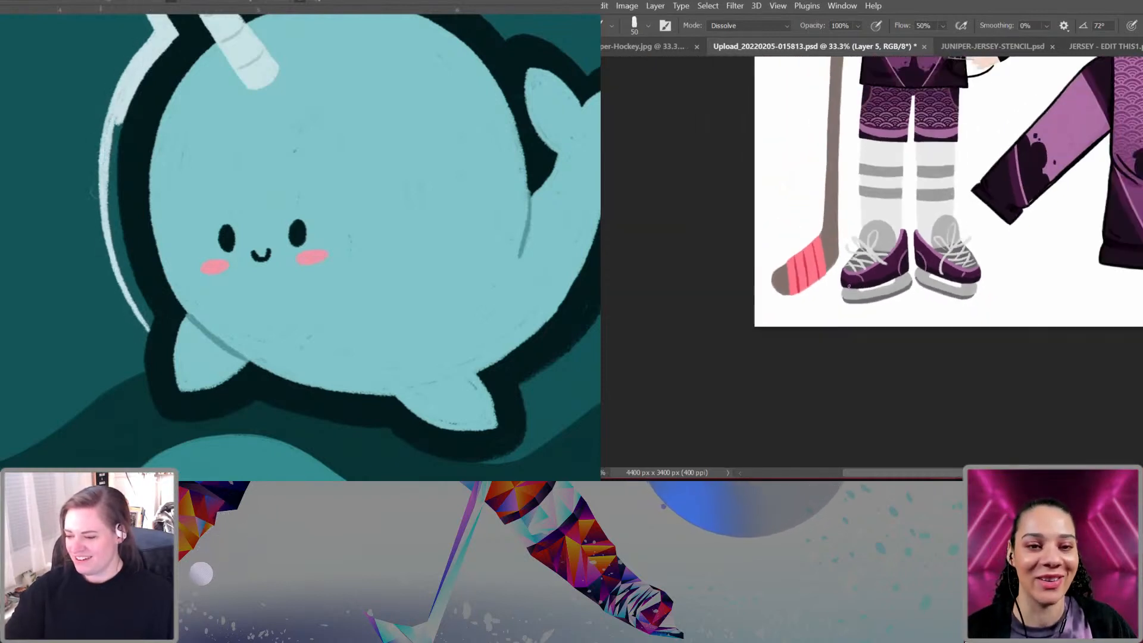
{"action": "key", "text": "ctrl+plus"}
{"action": "key", "text": "ctrl+minus"}
{"action": "key", "text": "ctrl+0"}
{"action": "key", "text": "ctrl+minus"}
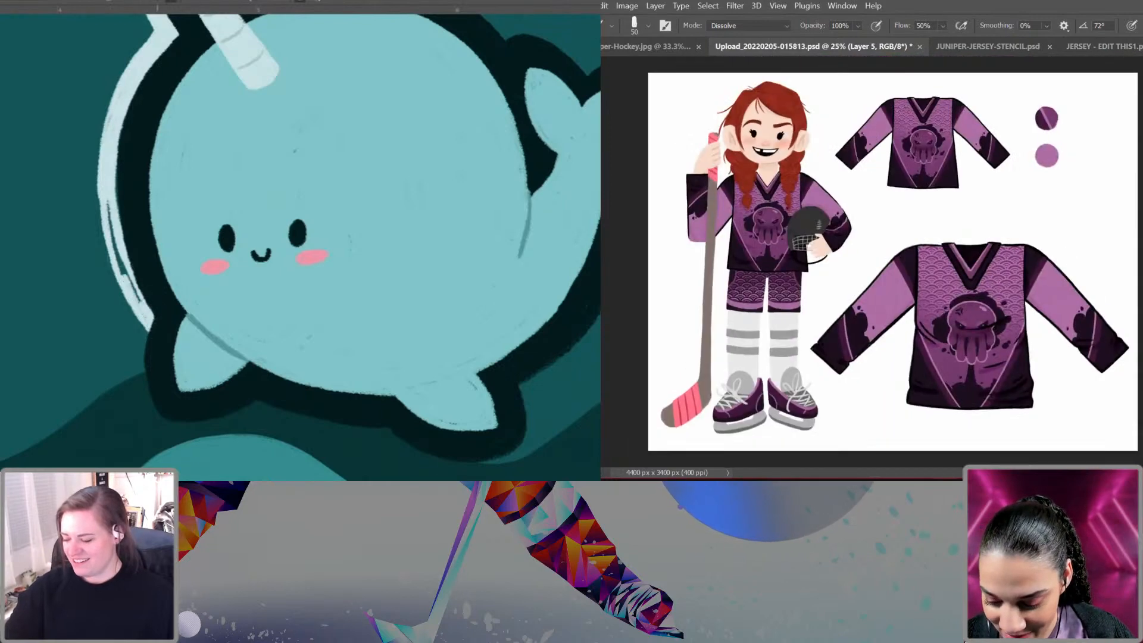
{"action": "key", "text": "ctrl+plus"}
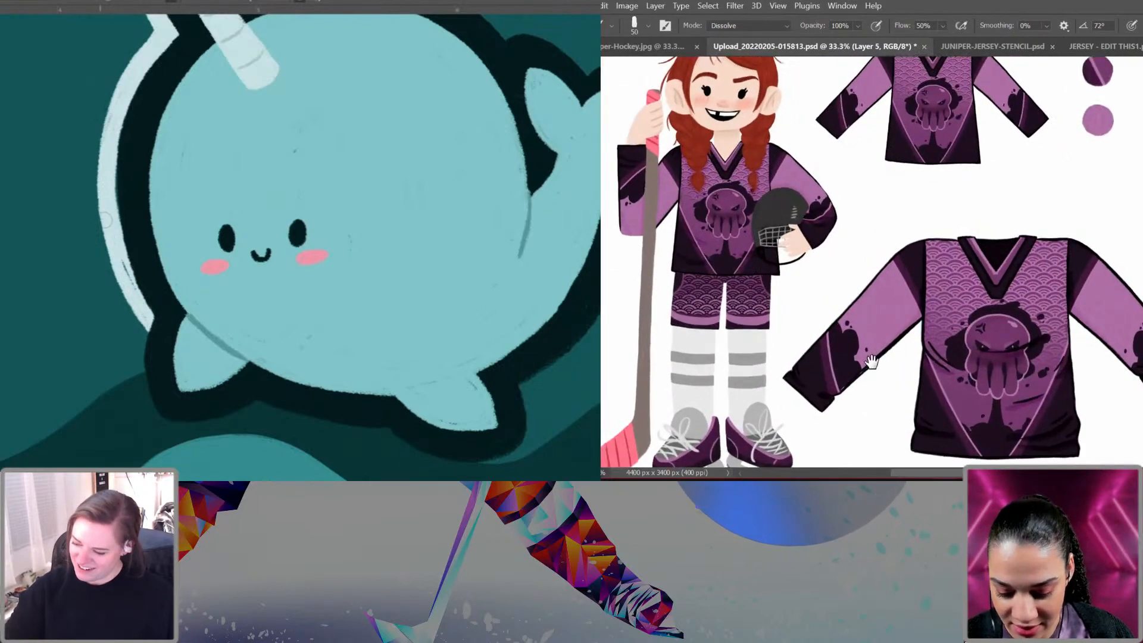
{"action": "left_click_drag", "start_coordinate": [871, 361], "coordinate": [964, 273]}
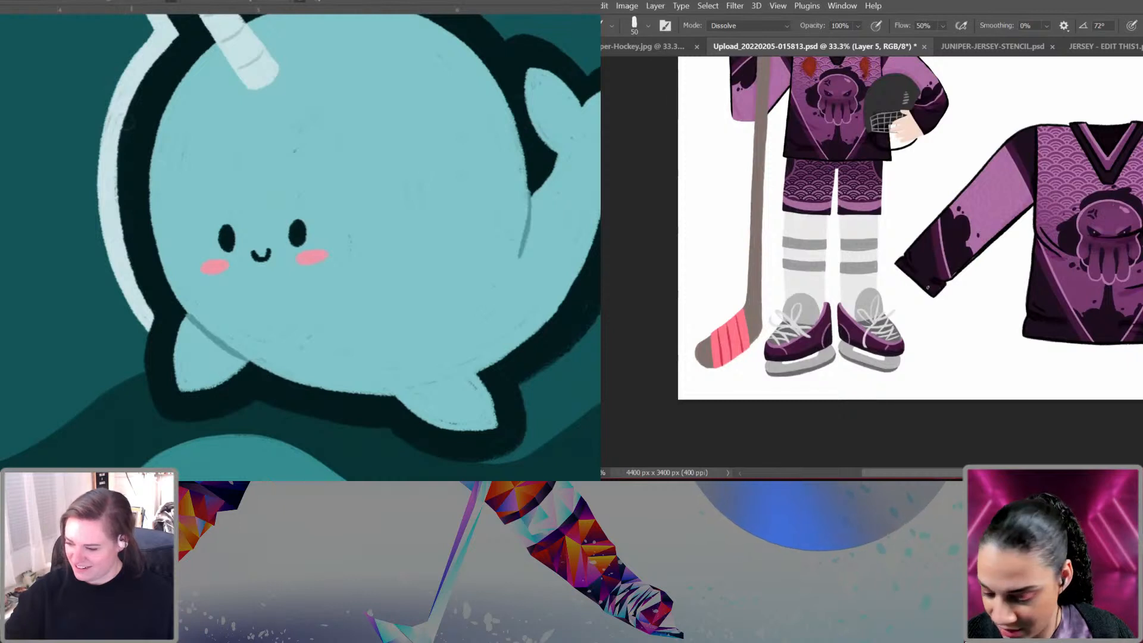
{"action": "left_click_drag", "start_coordinate": [989, 156], "coordinate": [955, 285]}
Step: Extend the pale outer outline down the side of the narwhal's body and around its lower fin
{"action": "left_click_drag", "start_coordinate": [140, 217], "coordinate": [126, 147]}
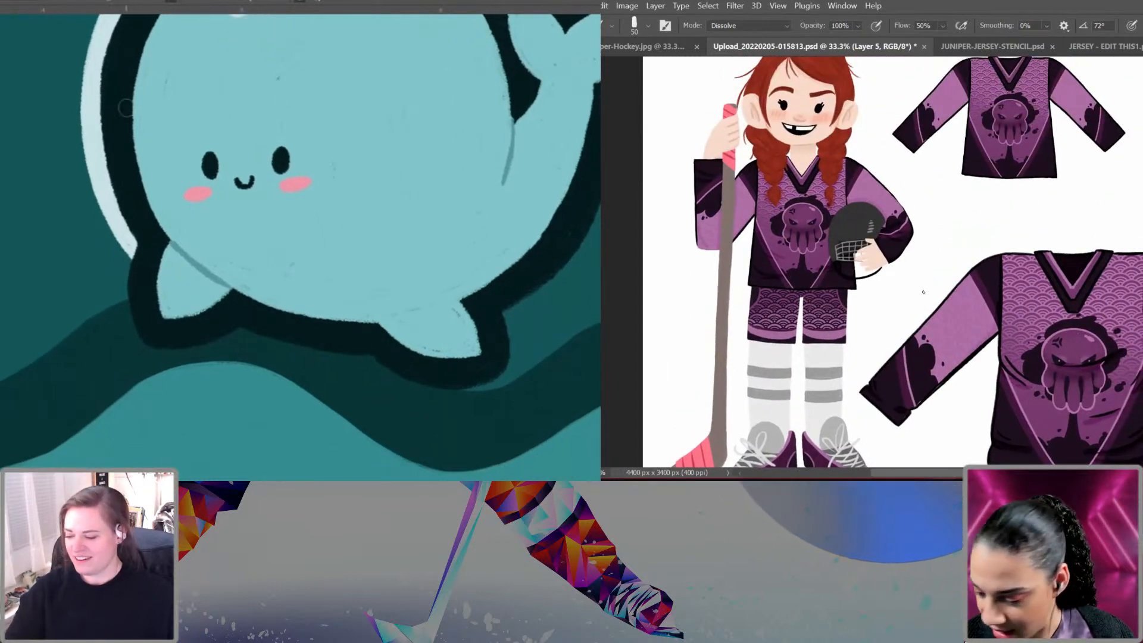
{"action": "mouse_move", "coordinate": [122, 253]}
{"action": "left_mouse_down"}
{"action": "mouse_move", "coordinate": [112, 289]}
{"action": "mouse_move", "coordinate": [135, 357]}
{"action": "mouse_move", "coordinate": [107, 271]}
{"action": "left_mouse_up"}
{"action": "left_click_drag", "start_coordinate": [122, 315], "coordinate": [135, 253]}
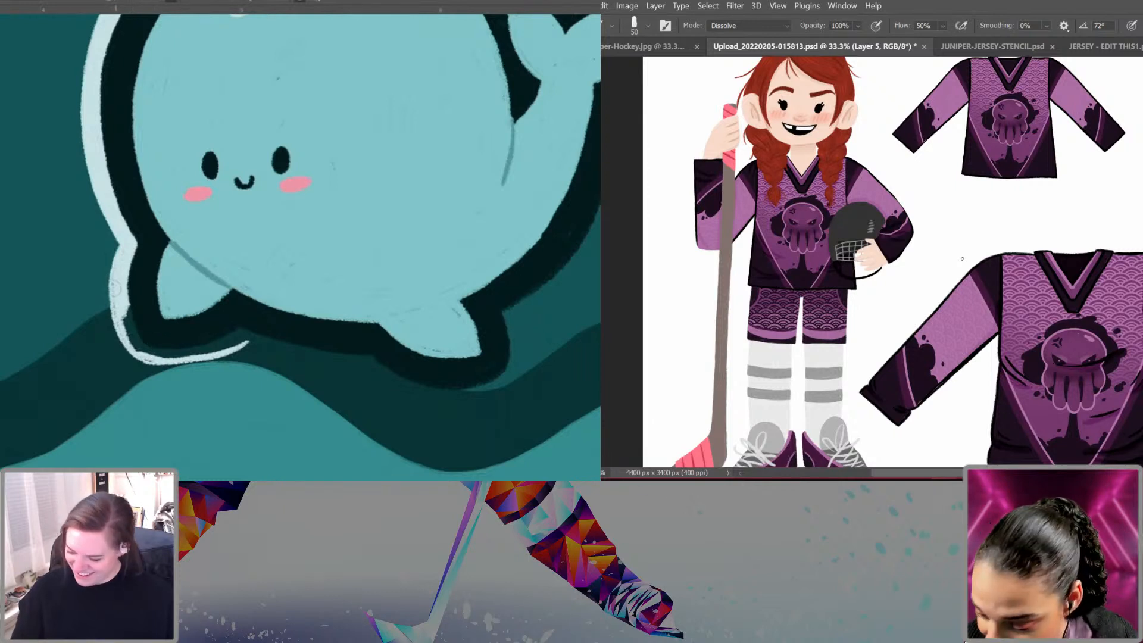
{"action": "mouse_move", "coordinate": [127, 317]}
{"action": "left_mouse_down"}
{"action": "mouse_move", "coordinate": [117, 294]}
{"action": "mouse_move", "coordinate": [146, 344]}
{"action": "mouse_move", "coordinate": [162, 333]}
{"action": "mouse_move", "coordinate": [188, 351]}
{"action": "mouse_move", "coordinate": [248, 337]}
{"action": "left_mouse_up"}
Step: Fill the hockey helmet with the light purple sampled from the jersey sleeve, using the Paint Bucket
{"action": "left_click", "coordinate": [856, 220], "text": "ctrl"}
{"action": "key", "text": "ctrl+z"}
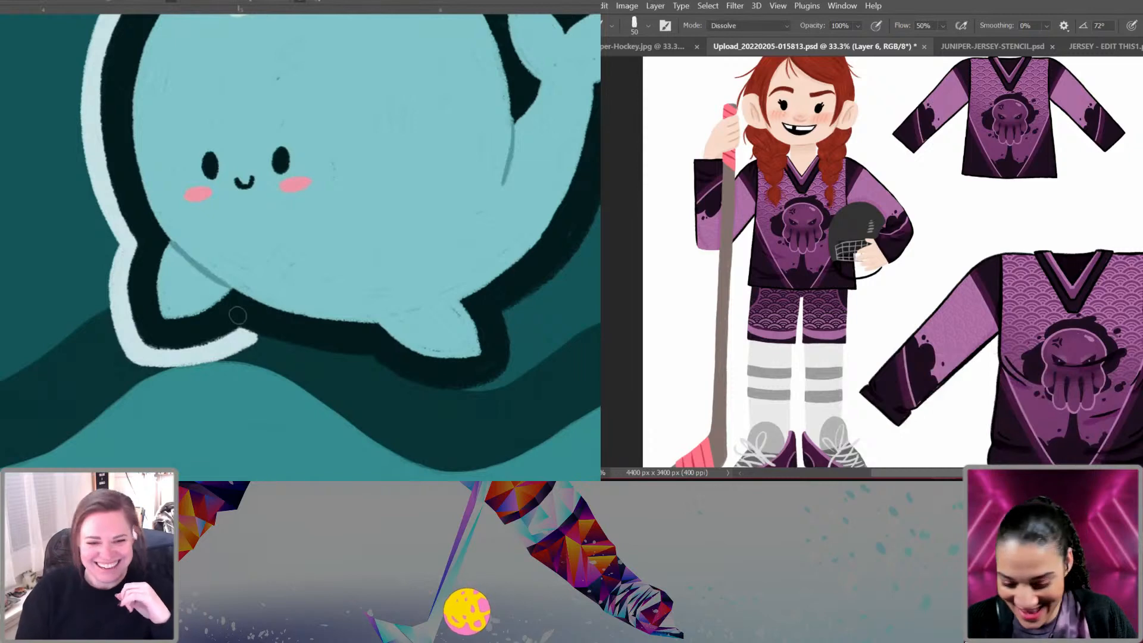
{"action": "key", "text": "ctrl+plus"}
{"action": "left_click_drag", "start_coordinate": [859, 245], "coordinate": [943, 271]}
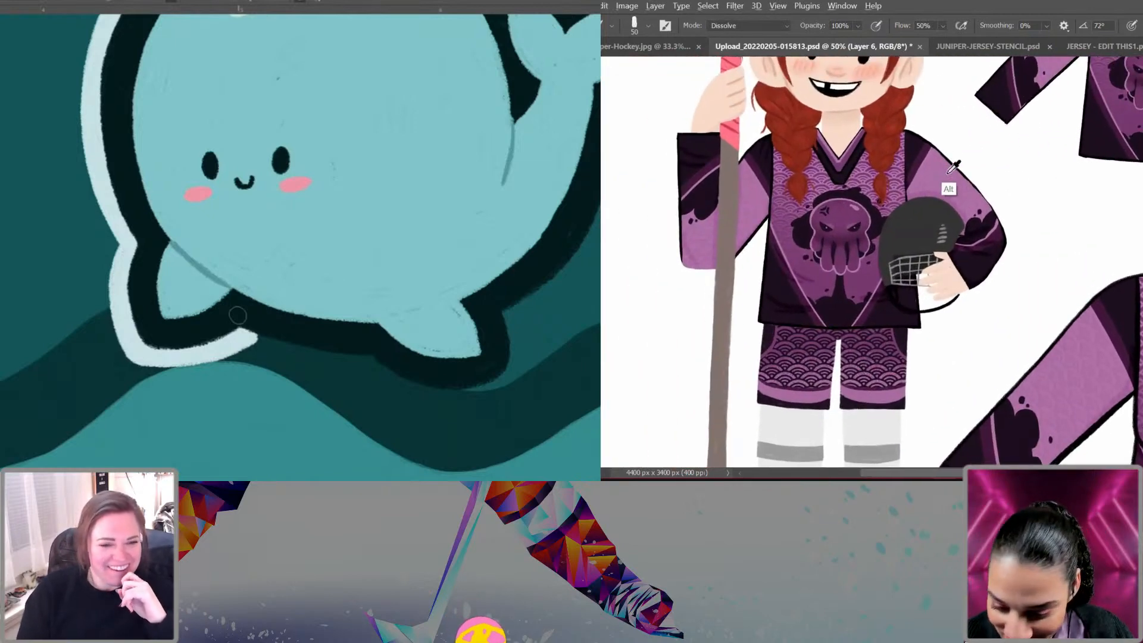
{"action": "key", "text": "g"}
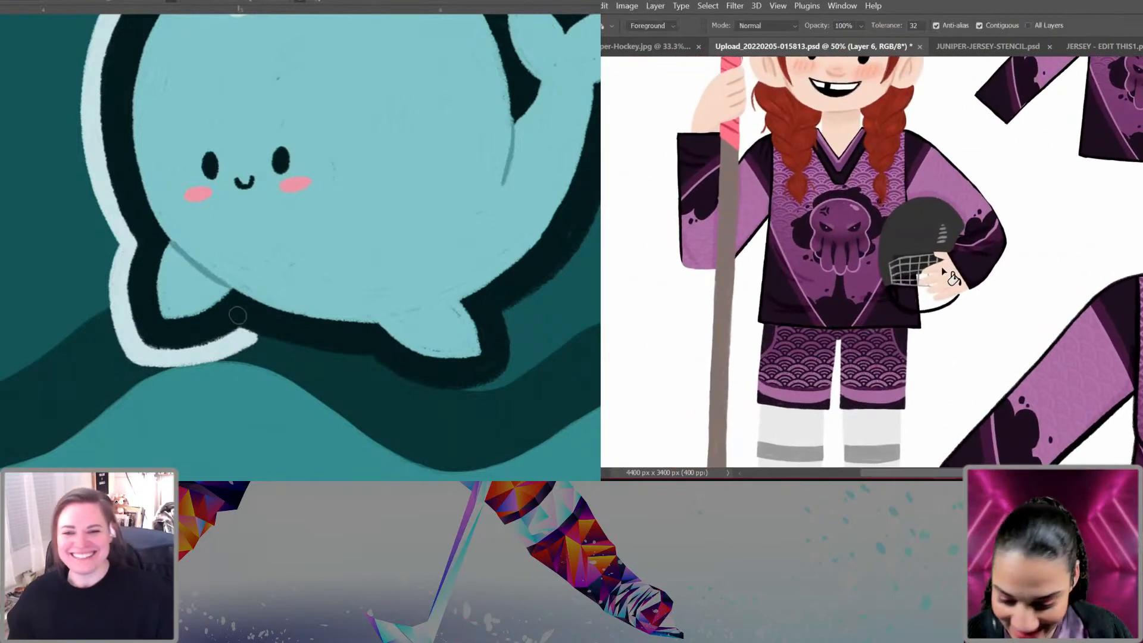
{"action": "left_click", "coordinate": [965, 368]}
{"action": "key", "text": "ctrl+z"}
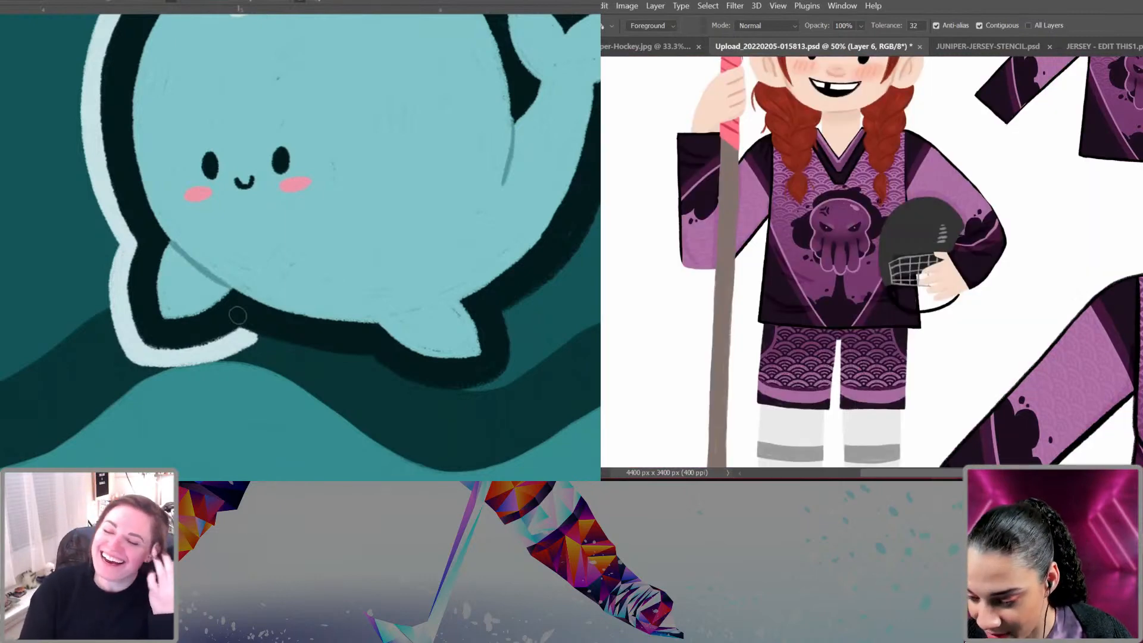
{"action": "left_click", "coordinate": [917, 232]}
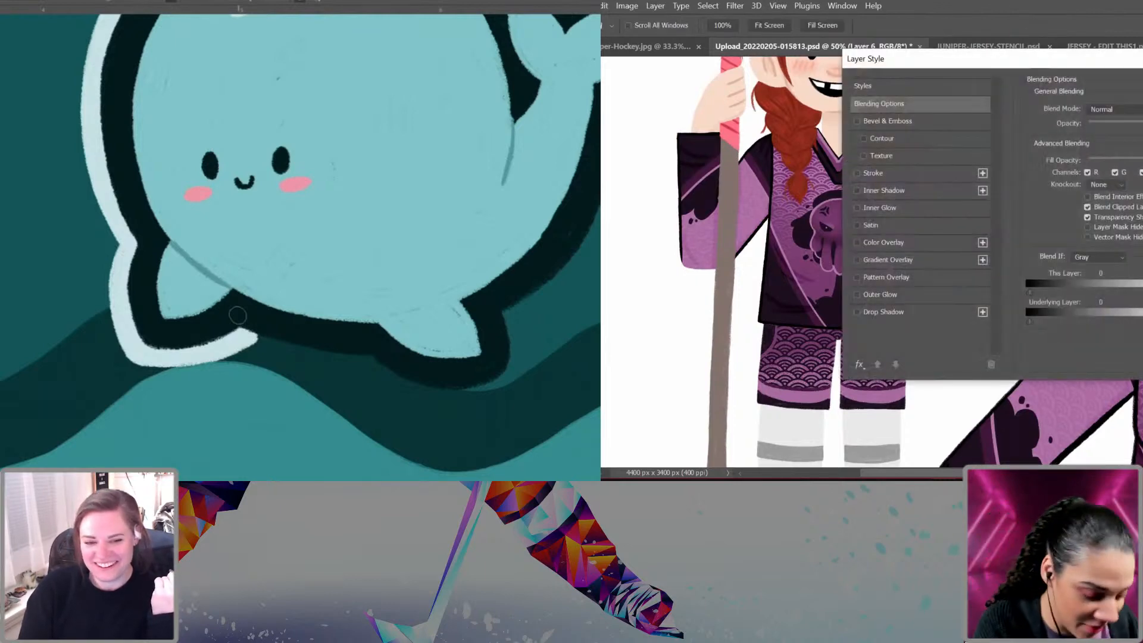
{"action": "key", "text": "Escape"}
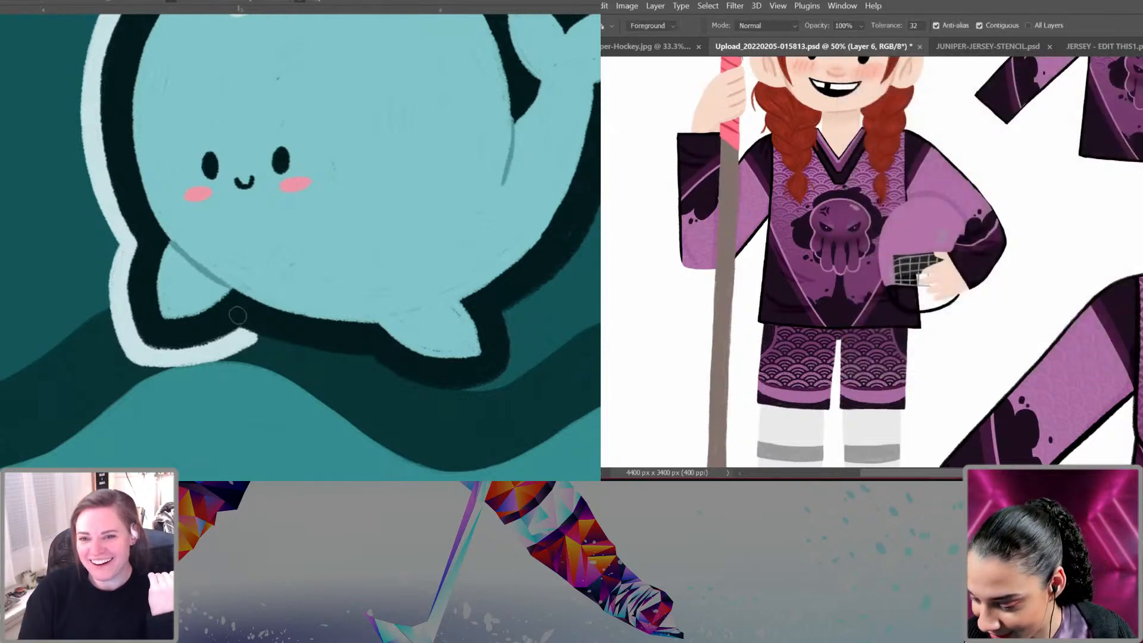
Step: Add a new layer, enlarge the brush to 700 px, and paint textured purple shading over the helmet
{"action": "key", "text": "ctrl+shift+n"}
{"action": "key", "text": "Return"}
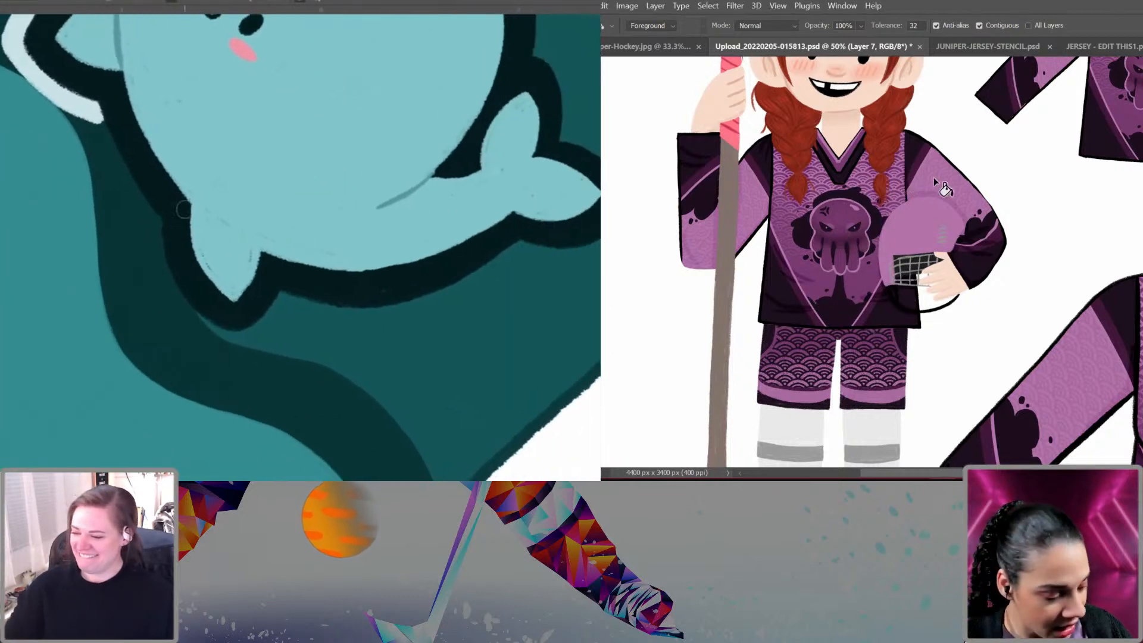
{"action": "key", "text": "b"}
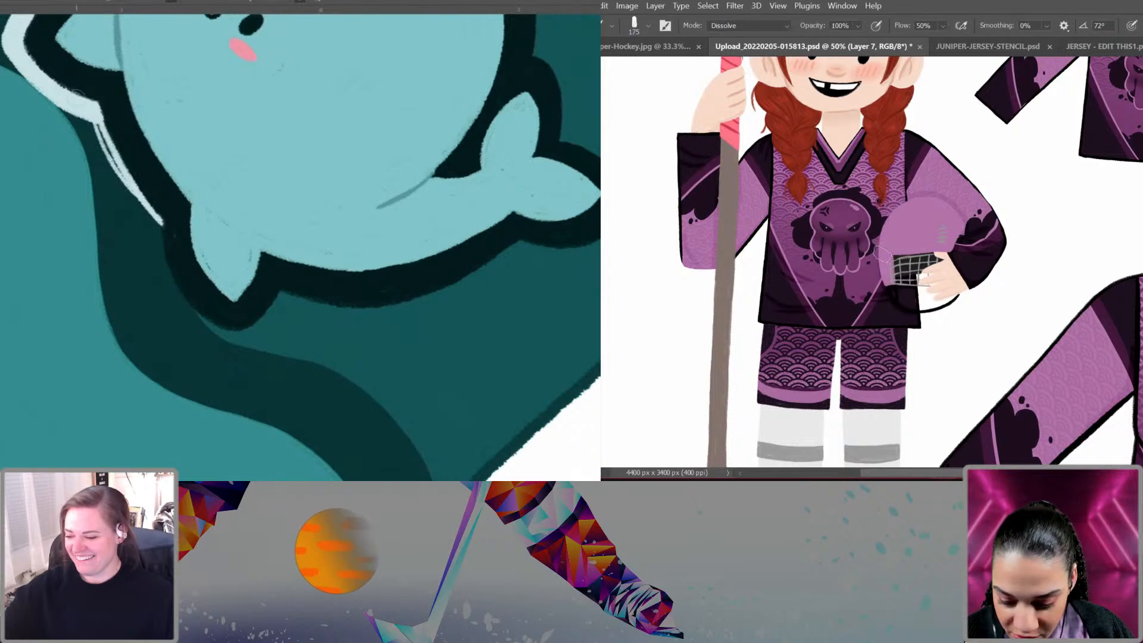
{"action": "key", "text": "bracketright"}
{"action": "key", "text": "bracketright"}
{"action": "key", "text": "bracketright"}
{"action": "key", "text": "bracketright"}
{"action": "key", "text": "bracketright"}
{"action": "key", "text": "bracketright"}
{"action": "key", "text": "bracketright"}
{"action": "mouse_move", "coordinate": [876, 257]}
{"action": "left_mouse_down"}
{"action": "mouse_move", "coordinate": [915, 246]}
{"action": "mouse_move", "coordinate": [909, 209]}
{"action": "mouse_move", "coordinate": [899, 263]}
{"action": "left_mouse_up"}
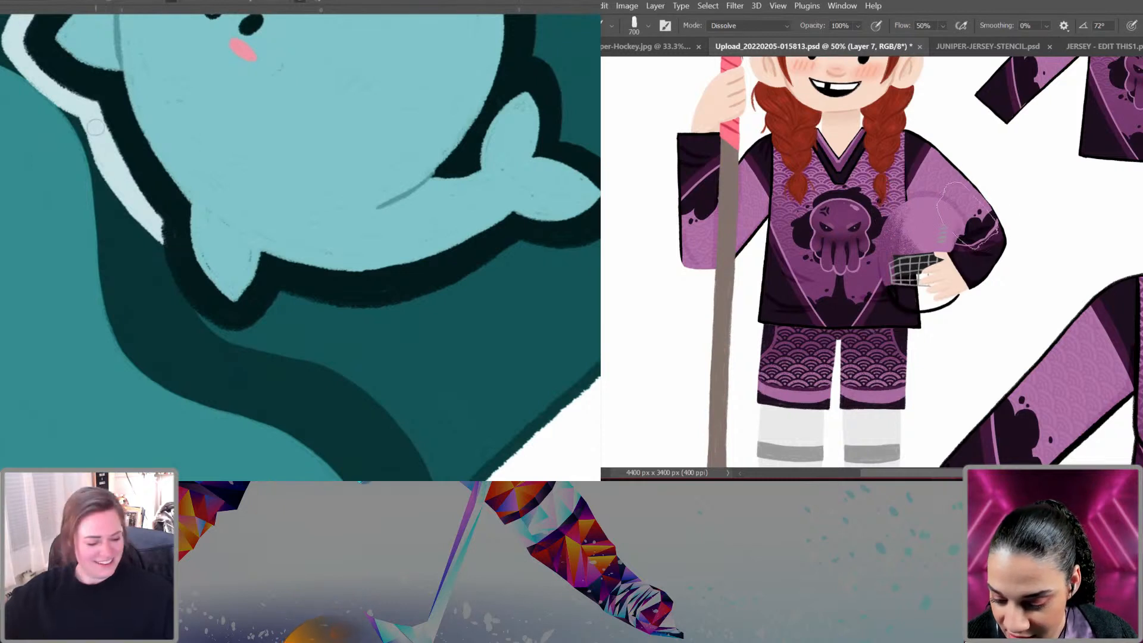
Step: Undo the last outline strokes and repaint the pale outline under the narwhal's belly between its two lower fins
{"action": "key", "text": "ctrl+z"}
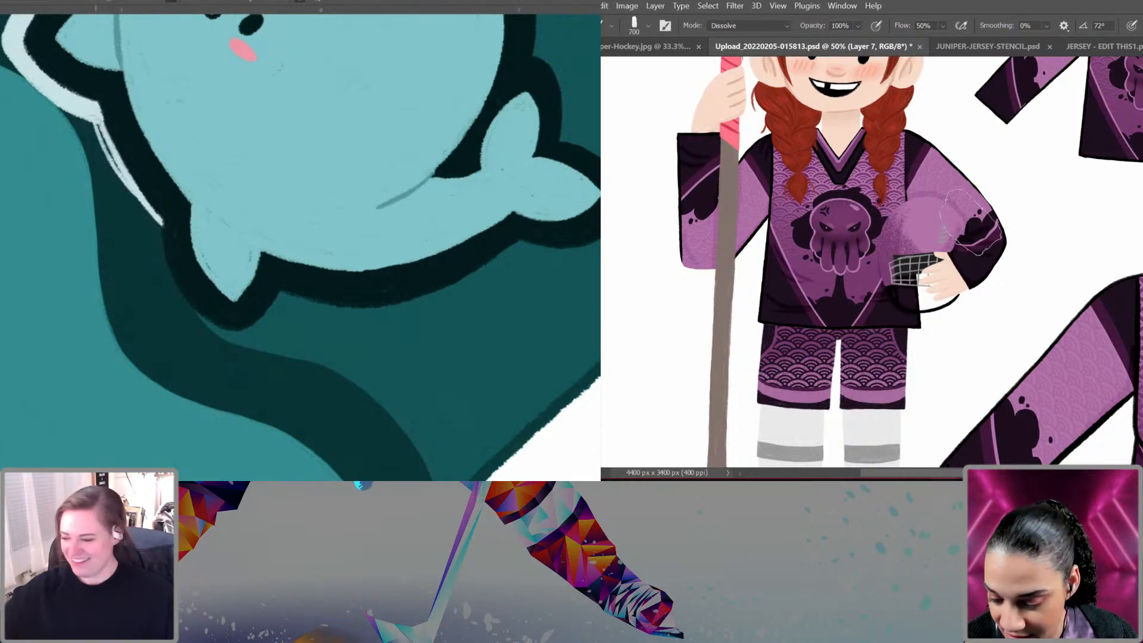
{"action": "left_click_drag", "start_coordinate": [82, 126], "coordinate": [161, 236]}
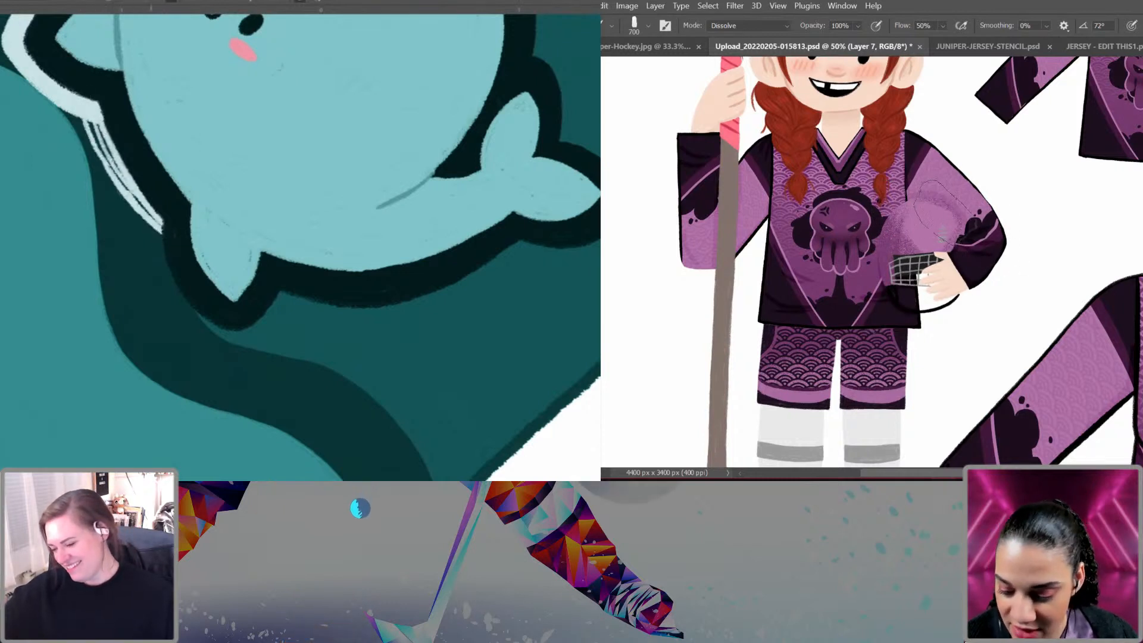
{"action": "left_click_drag", "start_coordinate": [87, 123], "coordinate": [142, 215]}
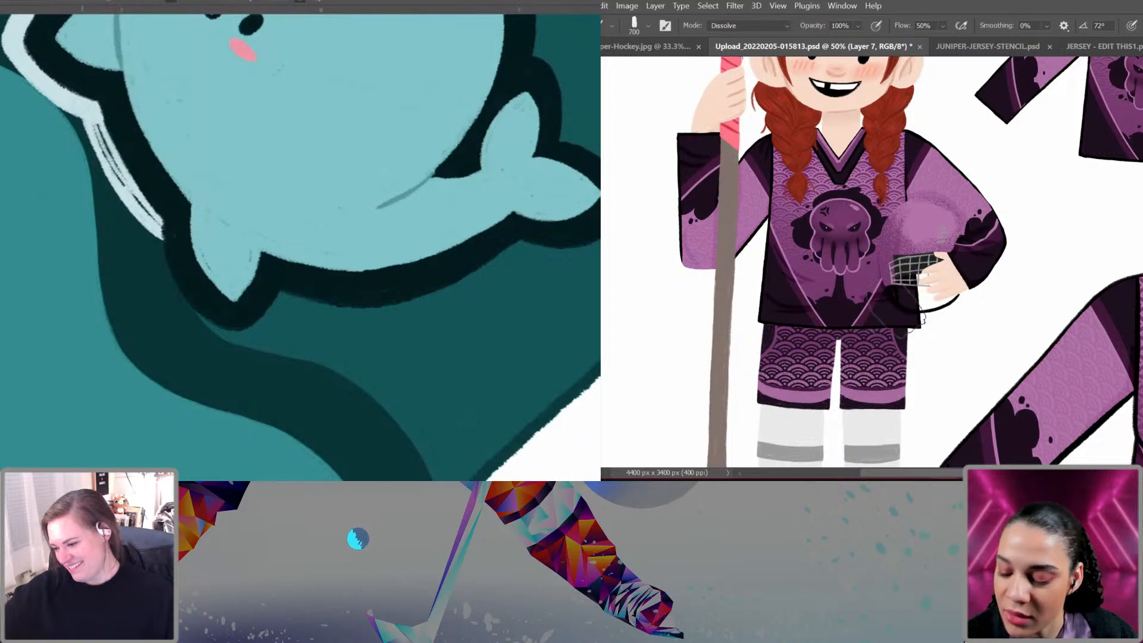
Step: Blend purples sampled from the artwork over the helmet and fill the gaps in the narwhal's pale belly outline
{"action": "left_click", "coordinate": [921, 216], "text": "alt"}
{"action": "left_click_drag", "start_coordinate": [97, 125], "coordinate": [122, 177]}
{"action": "left_click_drag", "start_coordinate": [922, 219], "coordinate": [903, 233]}
{"action": "left_click_drag", "start_coordinate": [102, 124], "coordinate": [161, 226]}
{"action": "left_click", "coordinate": [889, 278], "text": "alt"}
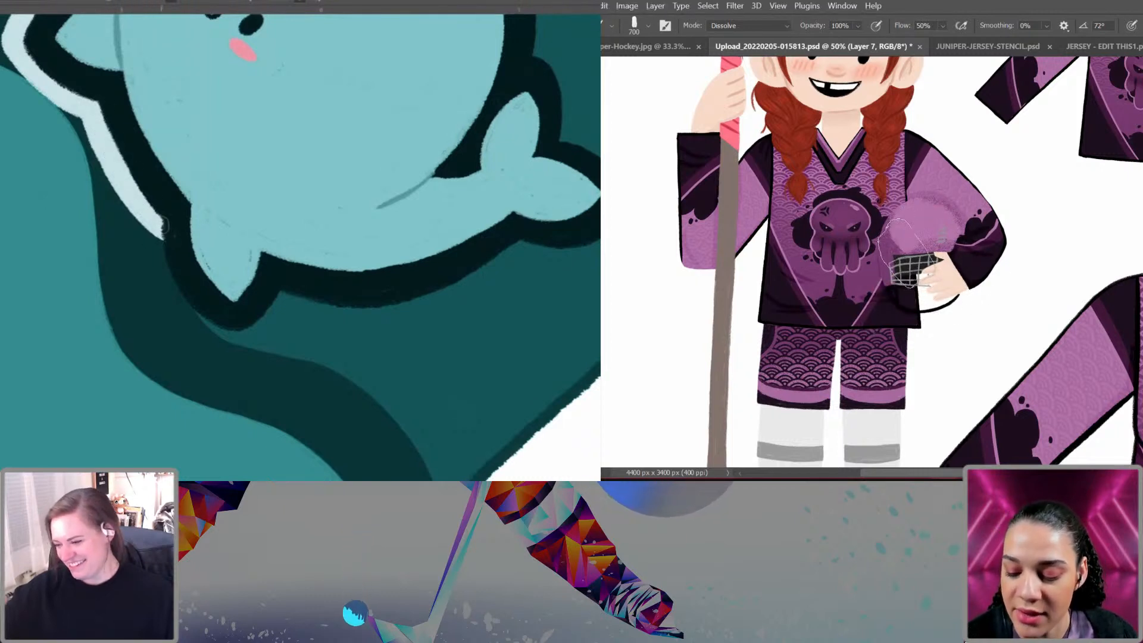
{"action": "left_click_drag", "start_coordinate": [928, 262], "coordinate": [985, 257]}
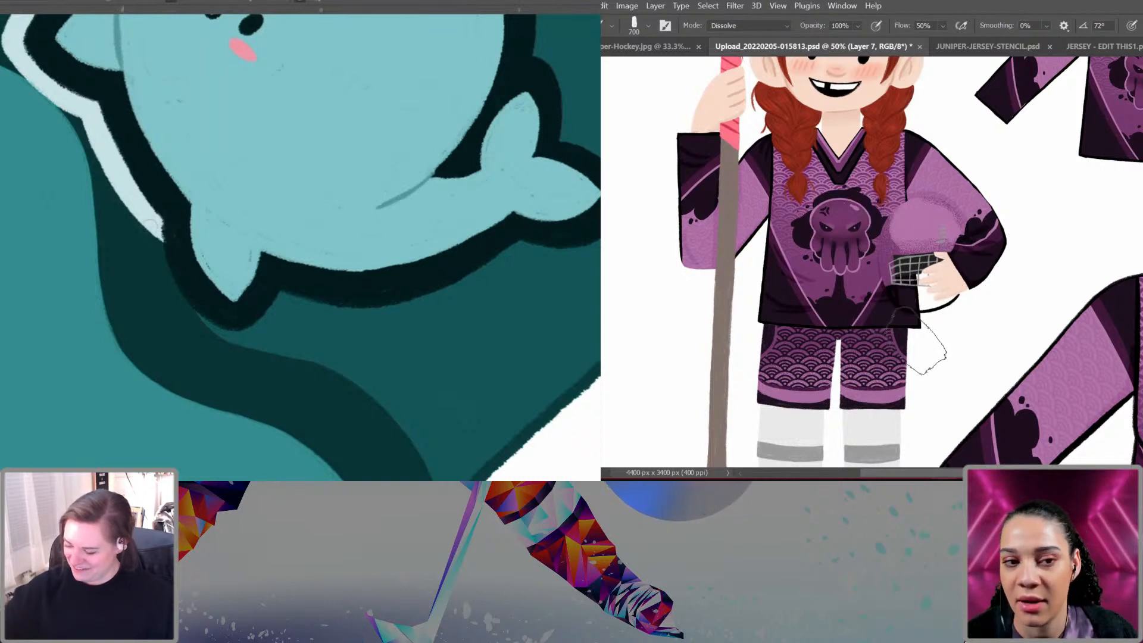
Step: Continue the pale outer outline around the narwhal's second lower fin
{"action": "left_click_drag", "start_coordinate": [180, 183], "coordinate": [111, 127]}
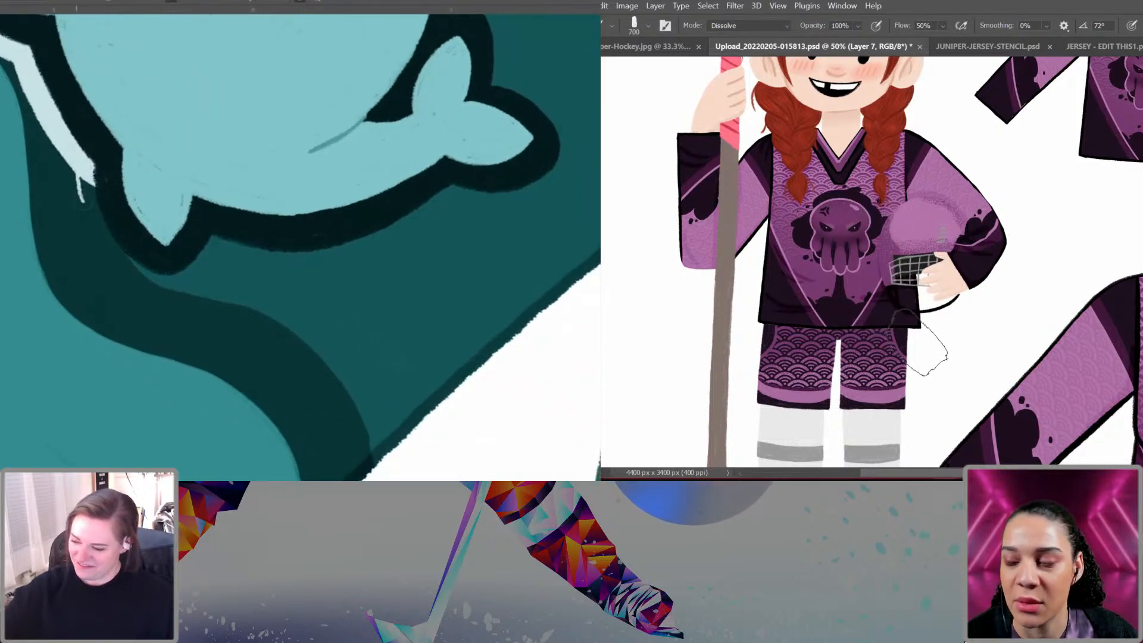
{"action": "mouse_move", "coordinate": [83, 200]}
{"action": "left_mouse_down"}
{"action": "mouse_move", "coordinate": [118, 267]}
{"action": "mouse_move", "coordinate": [178, 291]}
{"action": "left_mouse_up"}
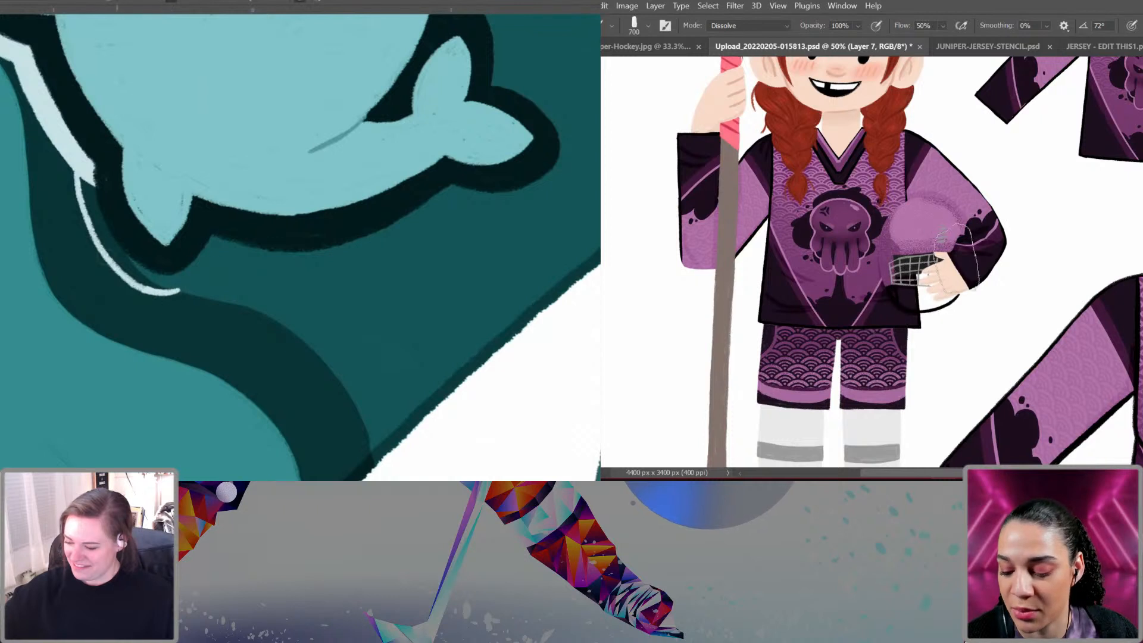
{"action": "mouse_move", "coordinate": [80, 169]}
{"action": "left_mouse_down"}
{"action": "mouse_move", "coordinate": [91, 217]}
{"action": "mouse_move", "coordinate": [122, 262]}
{"action": "mouse_move", "coordinate": [102, 214]}
{"action": "left_mouse_up"}
{"action": "mouse_move", "coordinate": [132, 268]}
{"action": "left_mouse_down"}
{"action": "mouse_move", "coordinate": [192, 283]}
{"action": "mouse_move", "coordinate": [209, 237]}
{"action": "mouse_move", "coordinate": [167, 284]}
{"action": "left_mouse_up"}
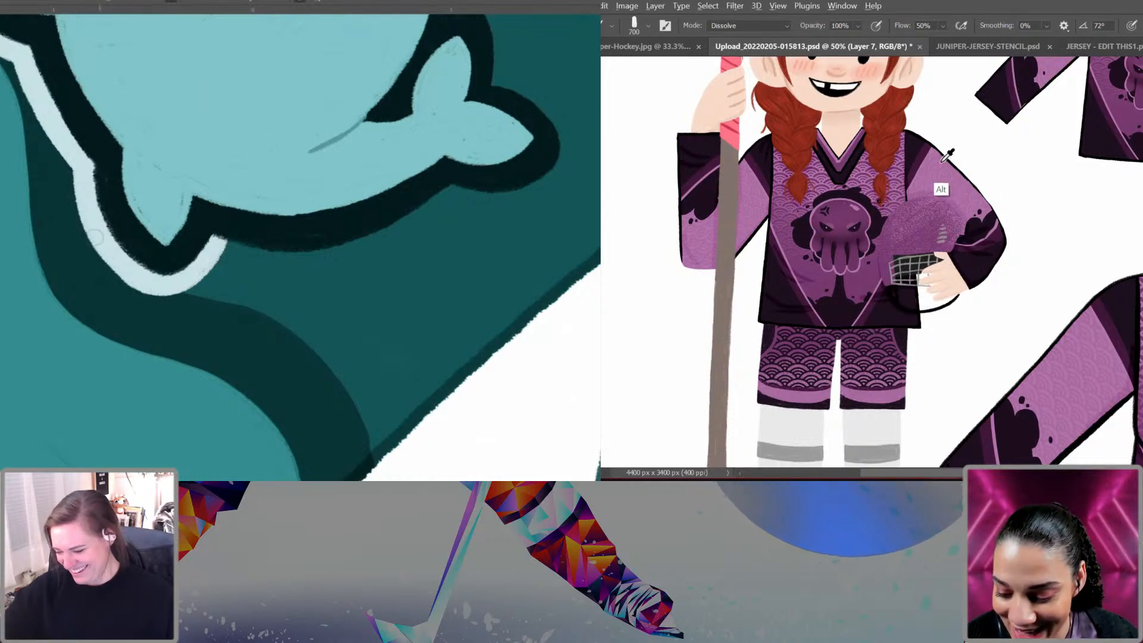
Step: Reduce the helmet shading brush to 300 px and paint the pale outline along the outer side of the narwhal's tail
{"action": "key", "text": "bracketleft"}
{"action": "key", "text": "bracketleft"}
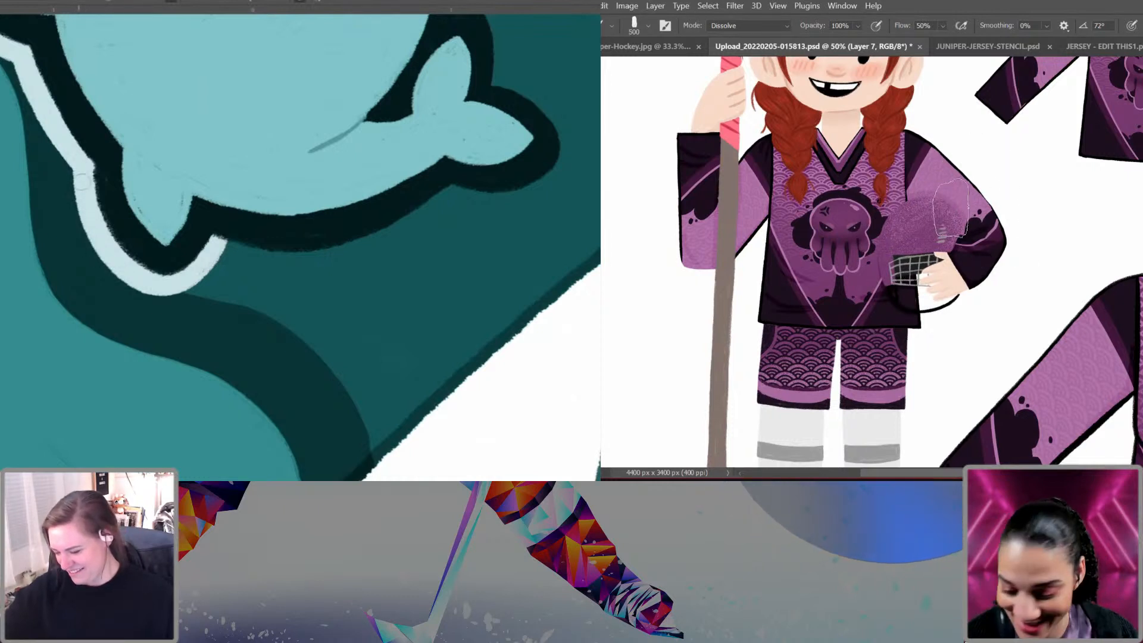
{"action": "left_click_drag", "start_coordinate": [196, 324], "coordinate": [121, 296]}
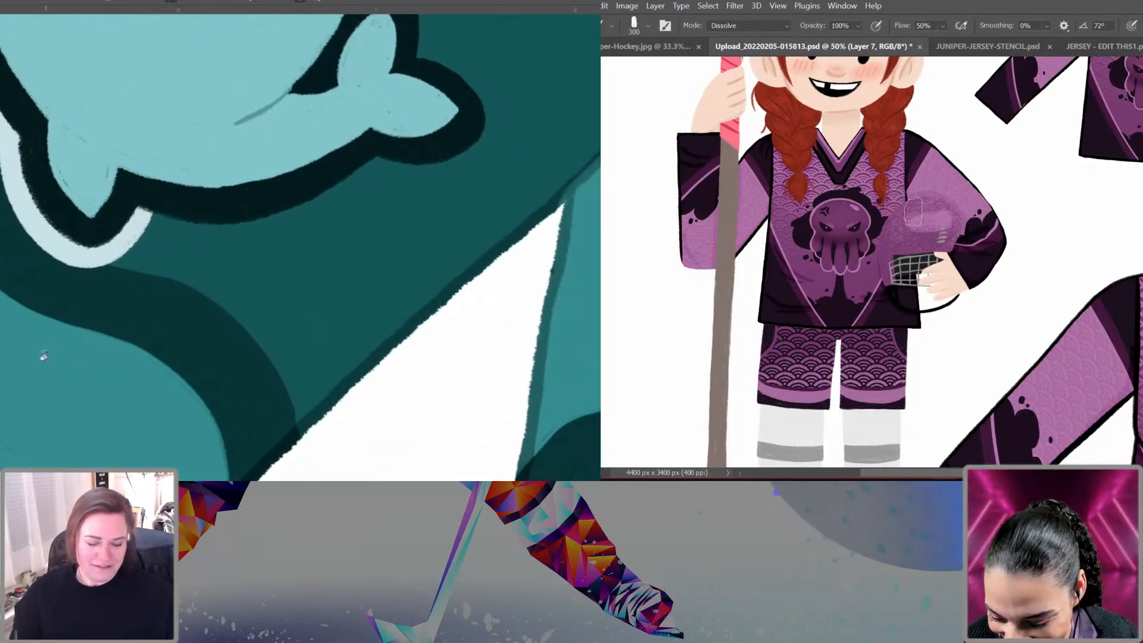
{"action": "left_click_drag", "start_coordinate": [44, 356], "coordinate": [341, 343]}
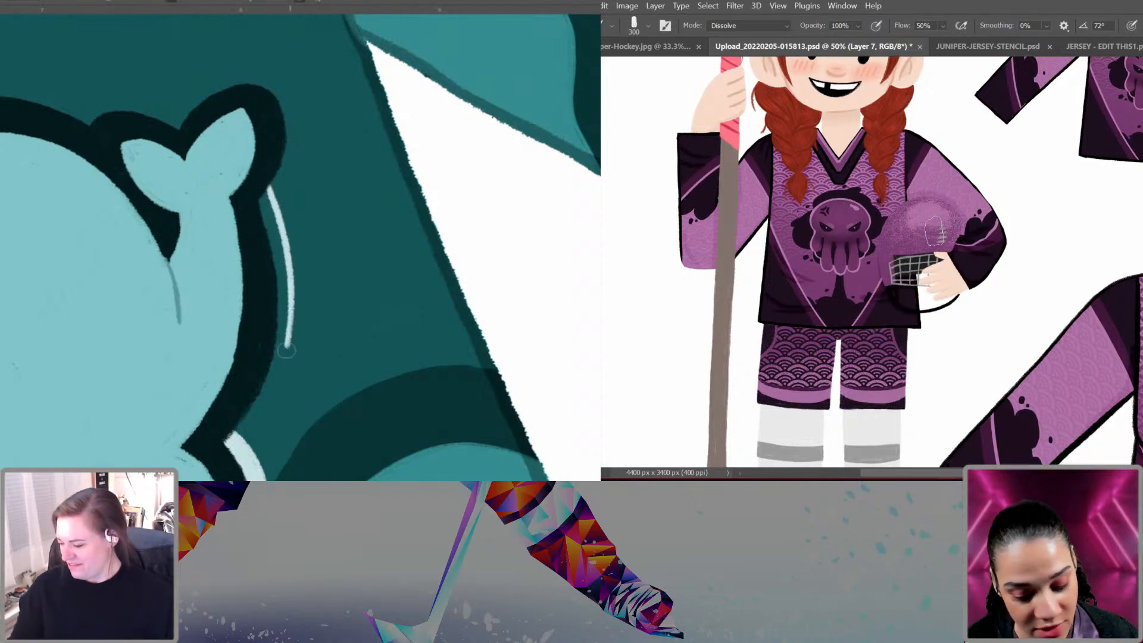
{"action": "mouse_move", "coordinate": [286, 351]}
{"action": "left_mouse_down"}
{"action": "mouse_move", "coordinate": [274, 399]}
{"action": "mouse_move", "coordinate": [251, 418]}
{"action": "left_mouse_up"}
{"action": "mouse_move", "coordinate": [265, 183]}
{"action": "left_mouse_down"}
{"action": "mouse_move", "coordinate": [285, 227]}
{"action": "mouse_move", "coordinate": [294, 341]}
{"action": "mouse_move", "coordinate": [287, 381]}
{"action": "mouse_move", "coordinate": [242, 434]}
{"action": "mouse_move", "coordinate": [259, 409]}
{"action": "mouse_move", "coordinate": [285, 307]}
{"action": "left_mouse_up"}
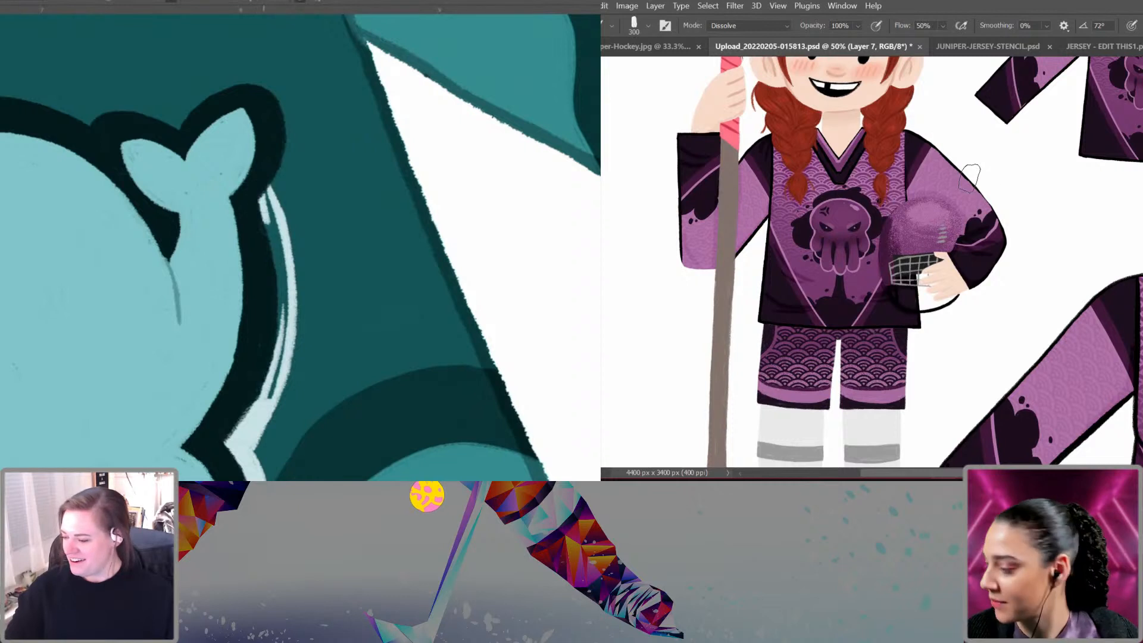
{"action": "mouse_move", "coordinate": [265, 219]}
{"action": "left_mouse_down"}
{"action": "mouse_move", "coordinate": [278, 203]}
{"action": "mouse_move", "coordinate": [295, 301]}
{"action": "mouse_move", "coordinate": [270, 398]}
{"action": "mouse_move", "coordinate": [278, 237]}
{"action": "mouse_move", "coordinate": [284, 287]}
{"action": "left_mouse_up"}
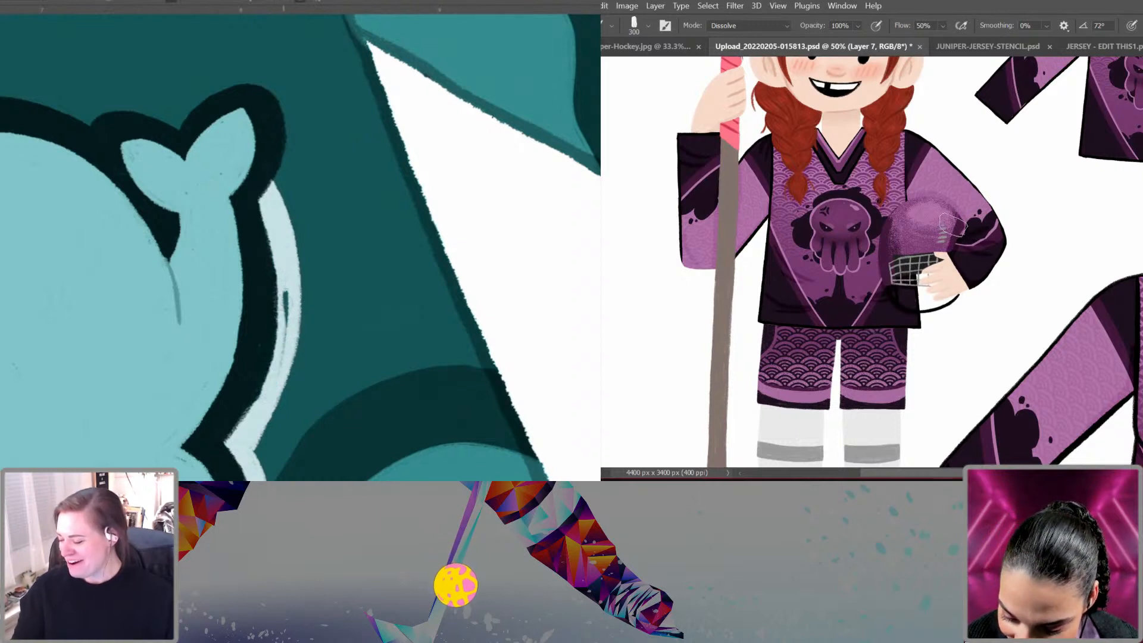
Step: Fill the gap in the narwhal's pale tail outline and deepen the helmet's shading with dark purples sampled from the artwork
{"action": "mouse_move", "coordinate": [953, 225]}
{"action": "left_mouse_down"}
{"action": "mouse_move", "coordinate": [947, 198]}
{"action": "mouse_move", "coordinate": [954, 269]}
{"action": "mouse_move", "coordinate": [955, 209]}
{"action": "left_mouse_up"}
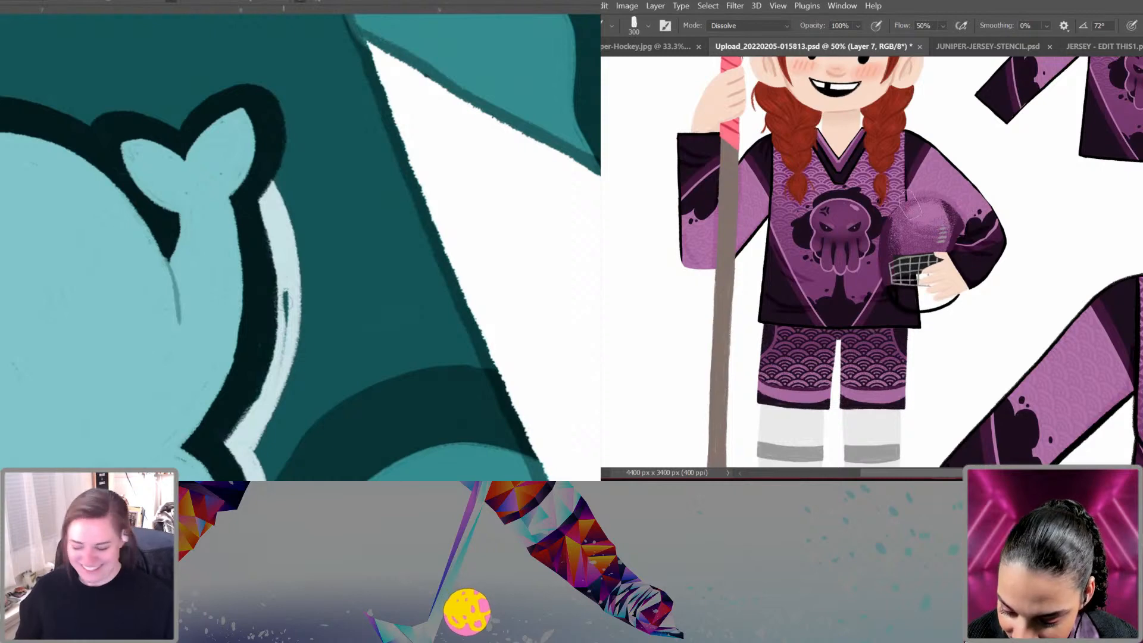
{"action": "left_click_drag", "start_coordinate": [288, 303], "coordinate": [284, 327]}
{"action": "key", "text": "ctrl+minus"}
{"action": "key", "text": "ctrl+minus"}
{"action": "key", "text": "ctrl+minus"}
{"action": "key", "text": "ctrl+minus"}
{"action": "key", "text": "ctrl+plus"}
{"action": "key", "text": "ctrl+plus"}
{"action": "key", "text": "ctrl+plus"}
{"action": "key", "text": "ctrl+plus"}
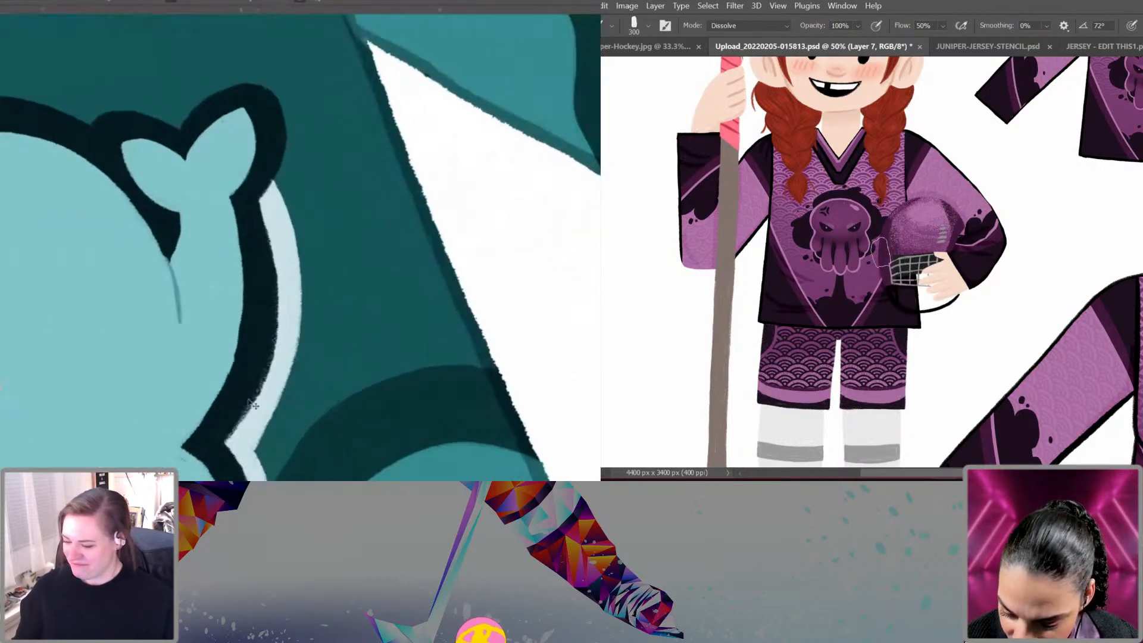
{"action": "left_click_drag", "start_coordinate": [250, 245], "coordinate": [380, 260]}
{"action": "left_click_drag", "start_coordinate": [310, 216], "coordinate": [334, 208]}
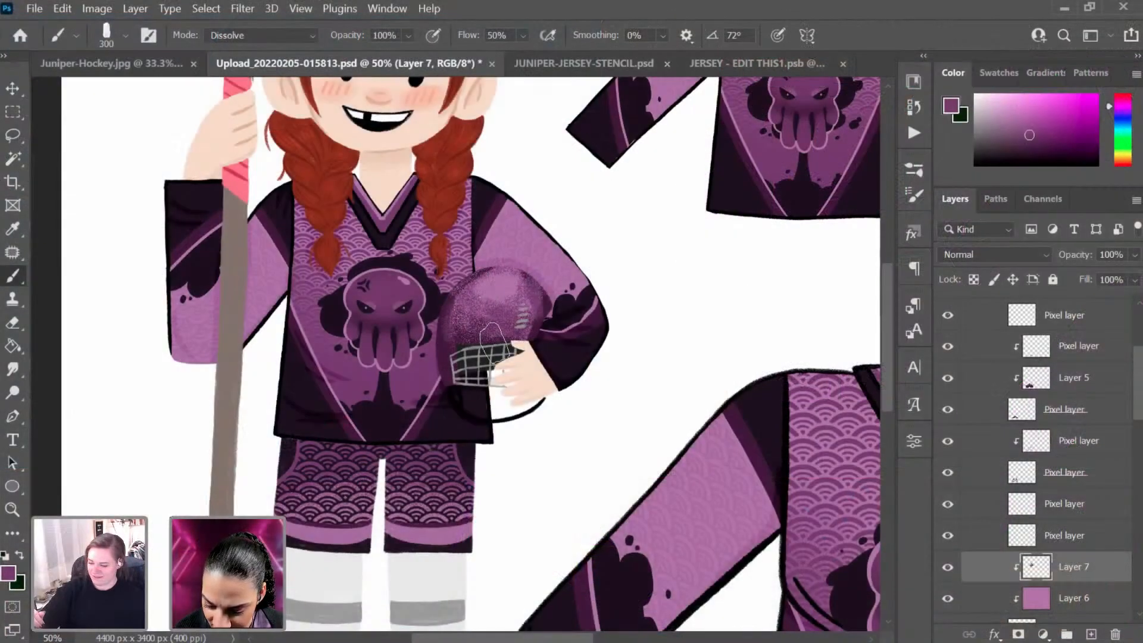
{"action": "left_click", "coordinate": [447, 339], "text": "alt"}
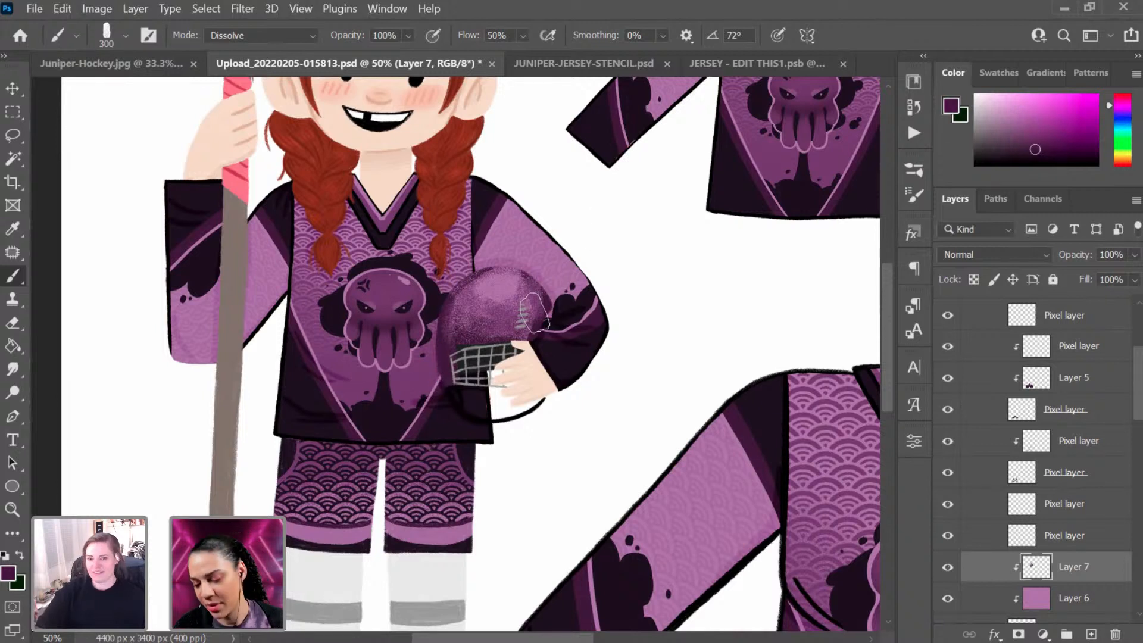
{"action": "left_click", "coordinate": [565, 348], "text": "alt"}
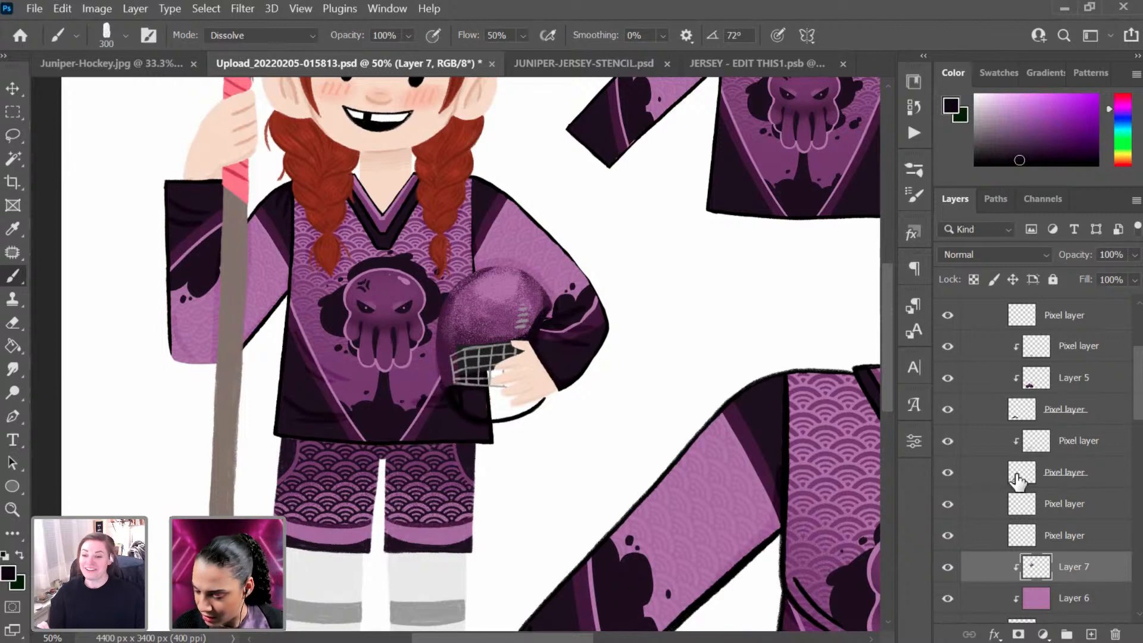
Step: Toggle the helmet detail layers to find the one holding the vents and cage lines, select it, and lock its transparent pixels
{"action": "left_click", "coordinate": [949, 535]}
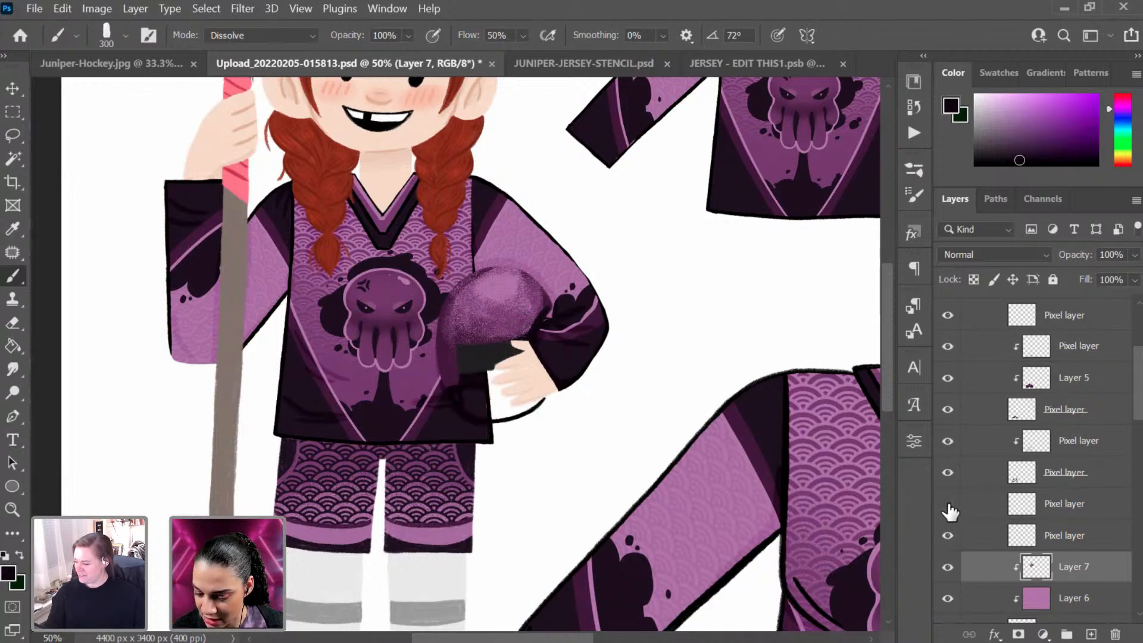
{"action": "left_click", "coordinate": [948, 506]}
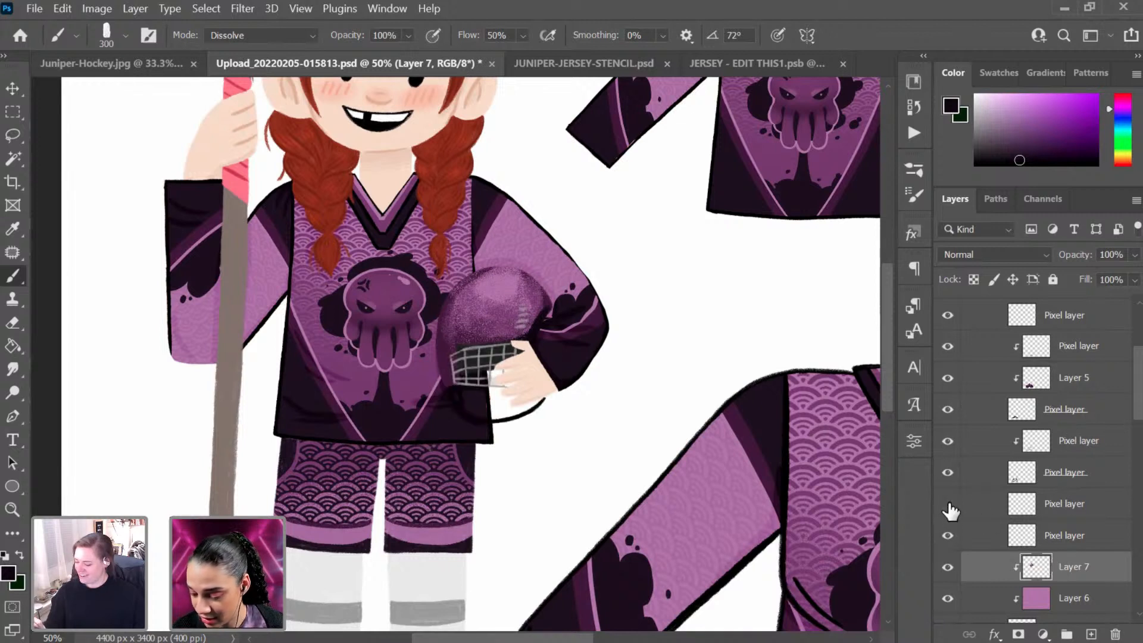
{"action": "left_click", "coordinate": [948, 506]}
{"action": "left_click", "coordinate": [948, 506]}
{"action": "left_click", "coordinate": [1087, 515]}
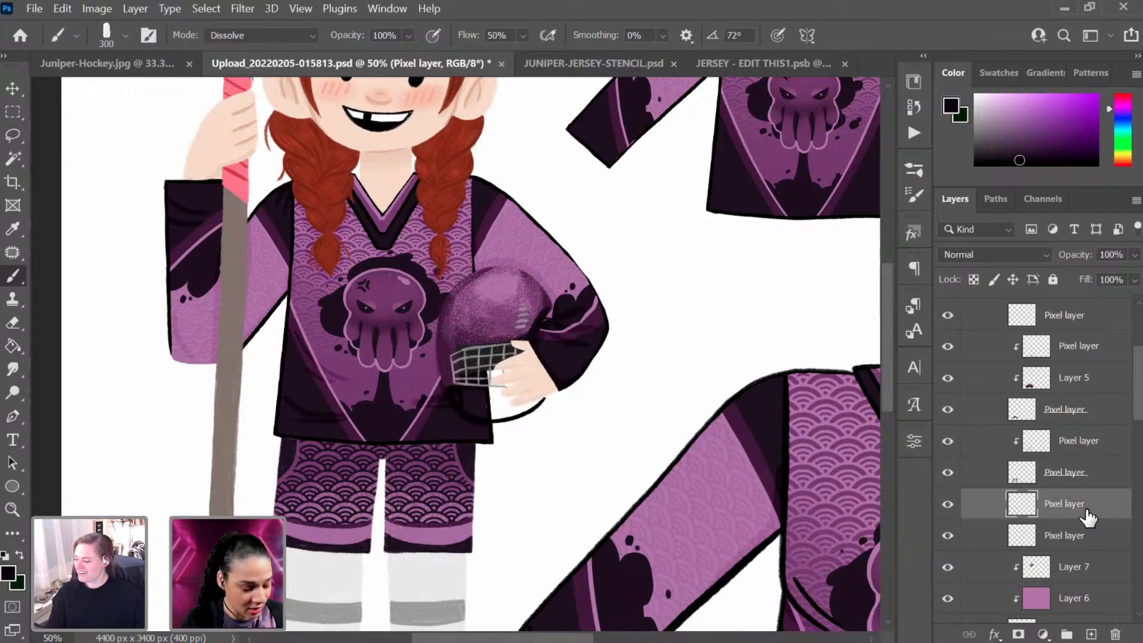
{"action": "left_click", "coordinate": [973, 280]}
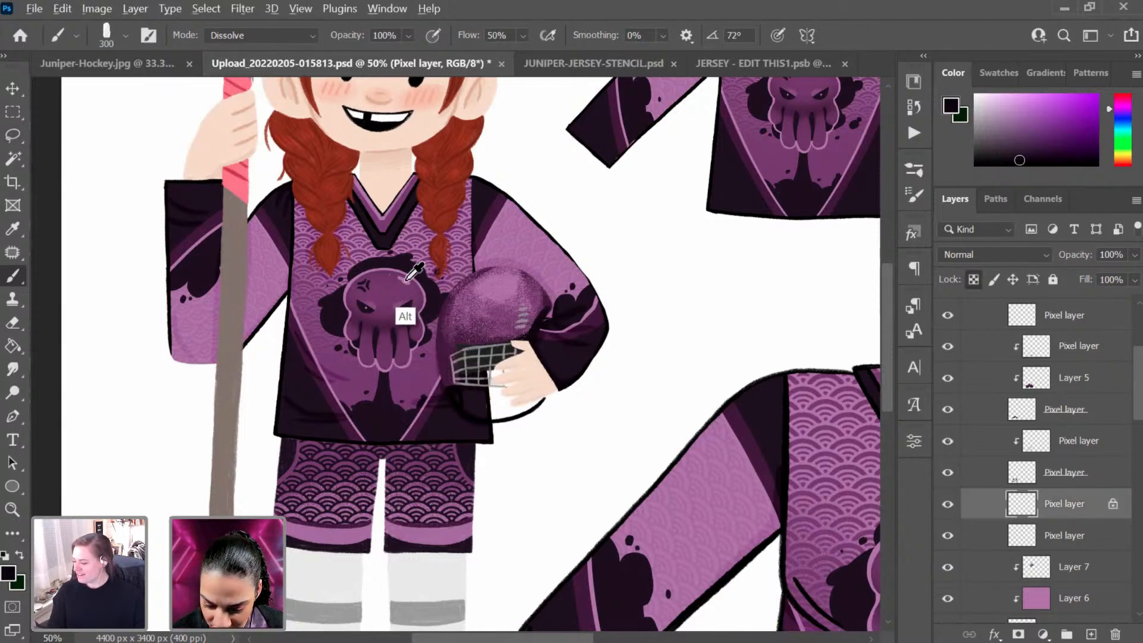
Step: Recolour the helmet's vent lines with a lightened pink based on the octopus's purple, and undo the tint on the cage
{"action": "left_click", "coordinate": [406, 308], "text": "alt"}
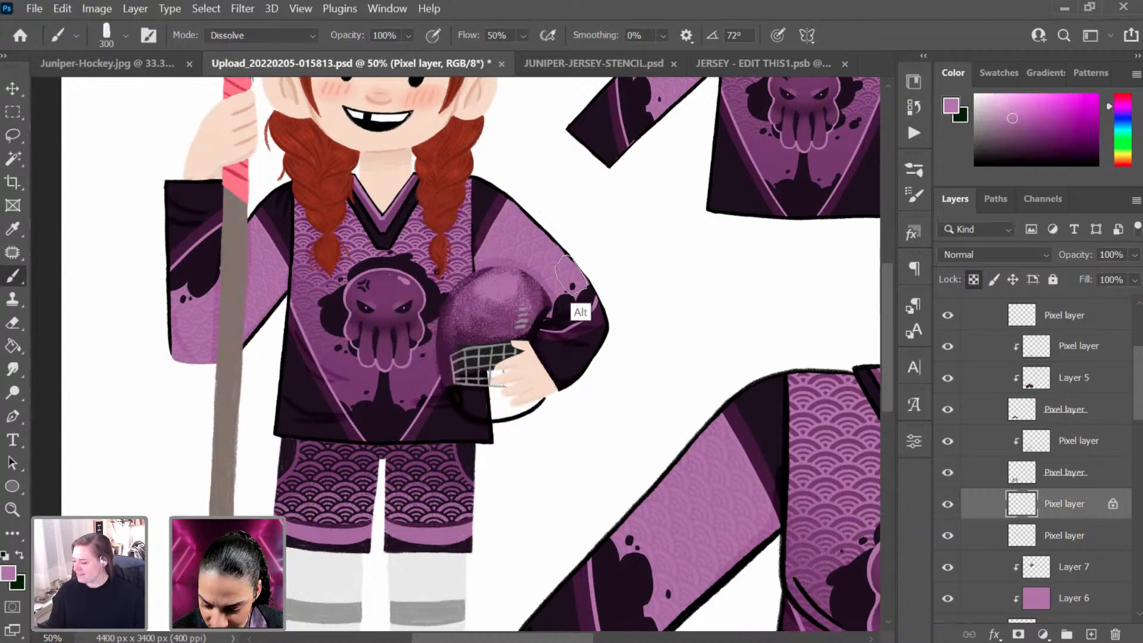
{"action": "left_click", "coordinate": [1008, 101]}
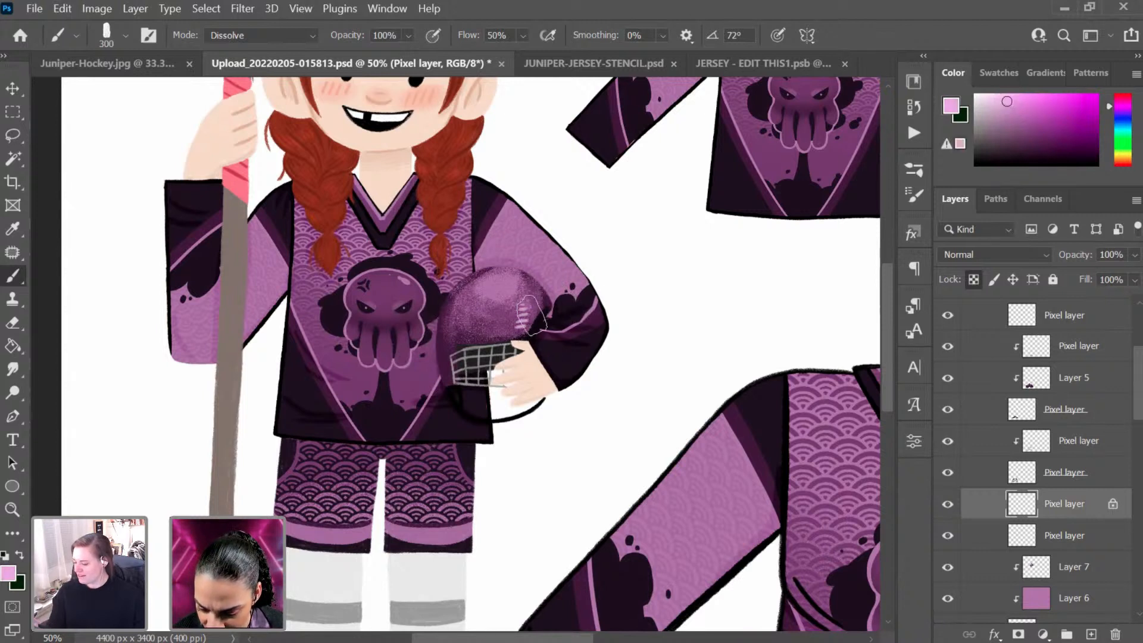
{"action": "left_click_drag", "start_coordinate": [466, 369], "coordinate": [499, 362]}
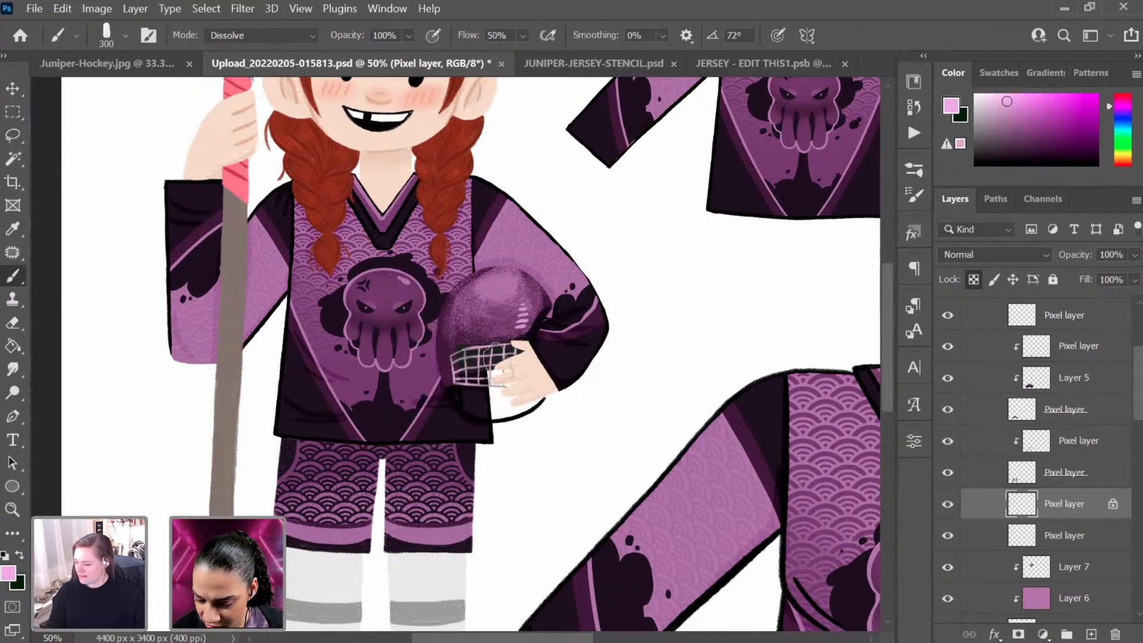
{"action": "key", "text": "ctrl+z"}
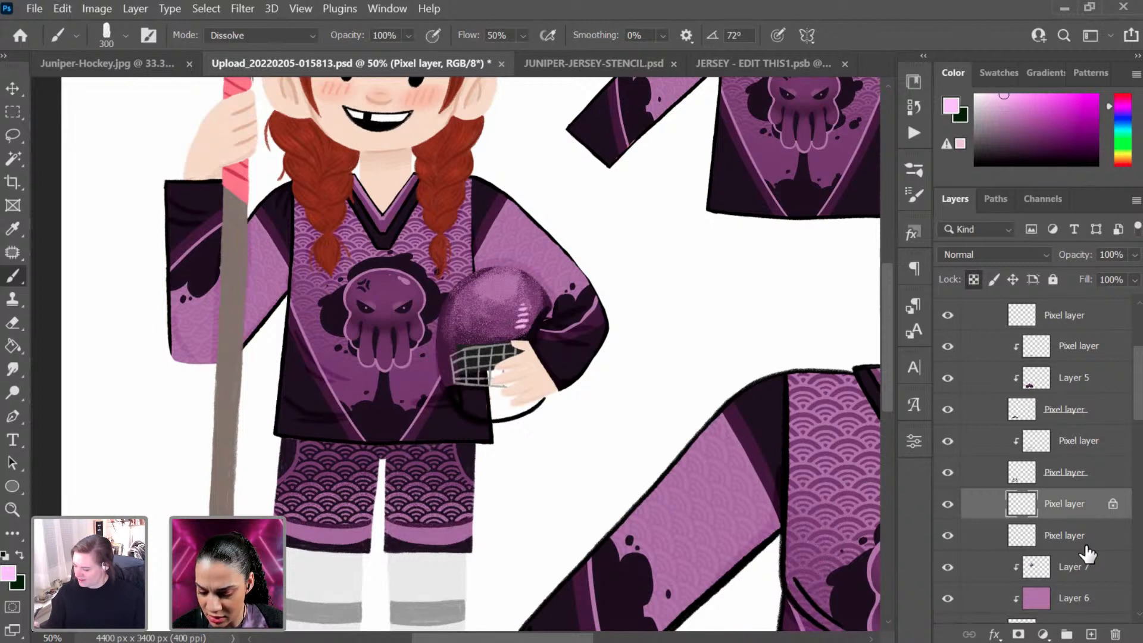
Step: Add a new layer above the vent lines and trace the octopus eye nearest the helmet in pale pink with a 9 px brush
{"action": "key", "text": "ctrl+shift+n"}
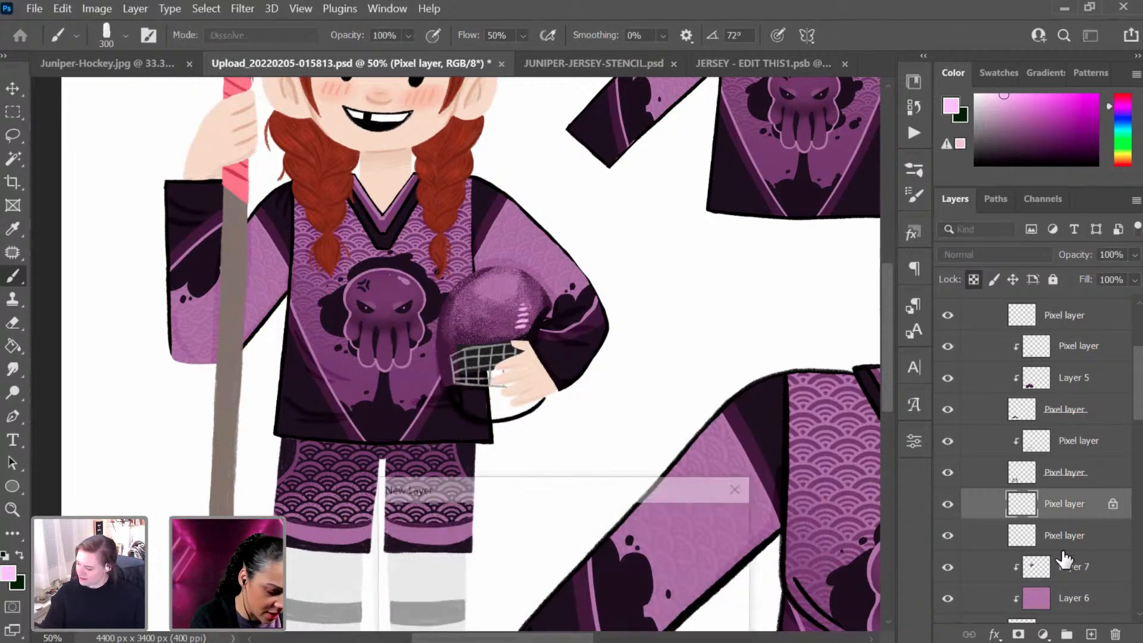
{"action": "key", "text": "Return"}
{"action": "key", "text": "bracketleft"}
{"action": "key", "text": "bracketleft"}
{"action": "key", "text": "bracketleft"}
{"action": "key", "text": "bracketleft"}
{"action": "key", "text": "bracketleft"}
{"action": "key", "text": "bracketleft"}
{"action": "key", "text": "bracketleft"}
{"action": "key", "text": "bracketleft"}
{"action": "key", "text": "bracketleft"}
{"action": "key", "text": "bracketleft"}
{"action": "key", "text": "bracketleft"}
{"action": "key", "text": "bracketleft"}
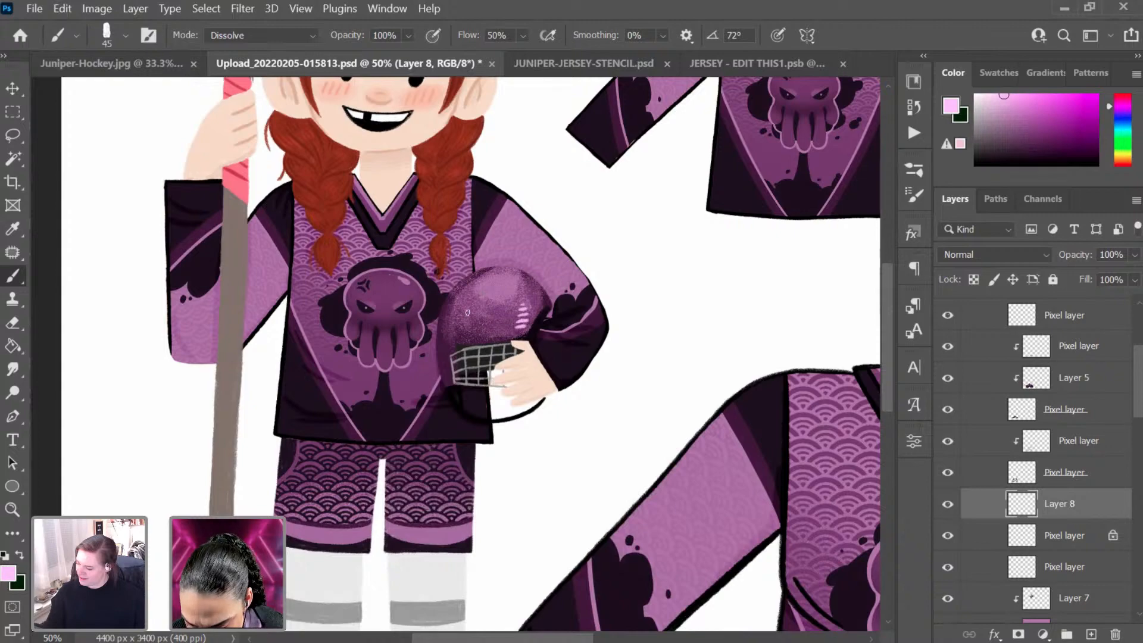
{"action": "key", "text": "ctrl+plus"}
{"action": "key", "text": "ctrl+plus"}
{"action": "key", "text": "ctrl+plus"}
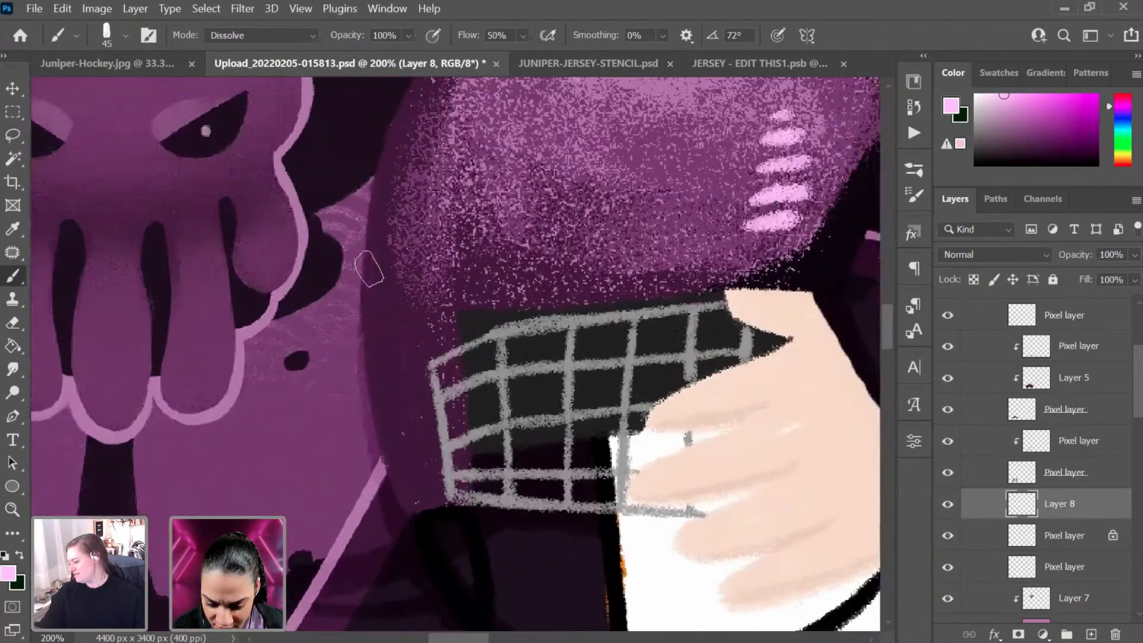
{"action": "key", "text": "ctrl+plus"}
{"action": "left_click_drag", "start_coordinate": [369, 269], "coordinate": [582, 391]}
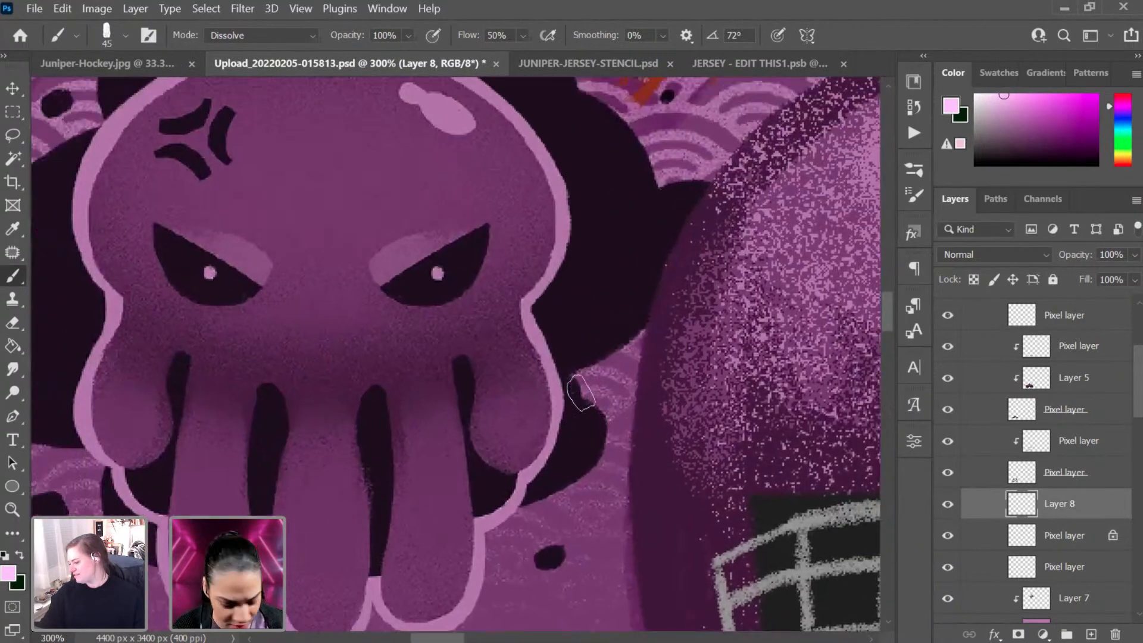
{"action": "key", "text": "bracketleft"}
{"action": "key", "text": "bracketleft"}
{"action": "key", "text": "bracketleft"}
{"action": "key", "text": "bracketleft"}
{"action": "key", "text": "bracketleft"}
{"action": "key", "text": "bracketleft"}
{"action": "key", "text": "bracketleft"}
{"action": "key", "text": "bracketleft"}
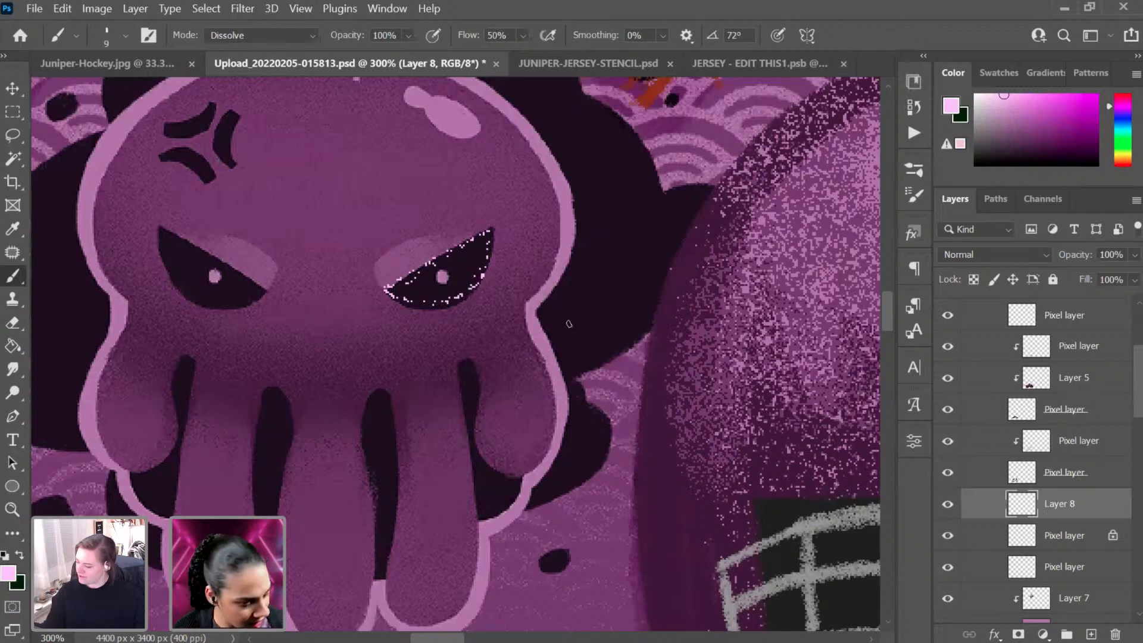
Step: Move the traced eye onto the helmet's vents and enlarge it to about 180%
{"action": "key", "text": "ctrl+t"}
{"action": "left_click_drag", "start_coordinate": [447, 268], "coordinate": [690, 247]}
{"action": "key", "text": "ctrl+minus"}
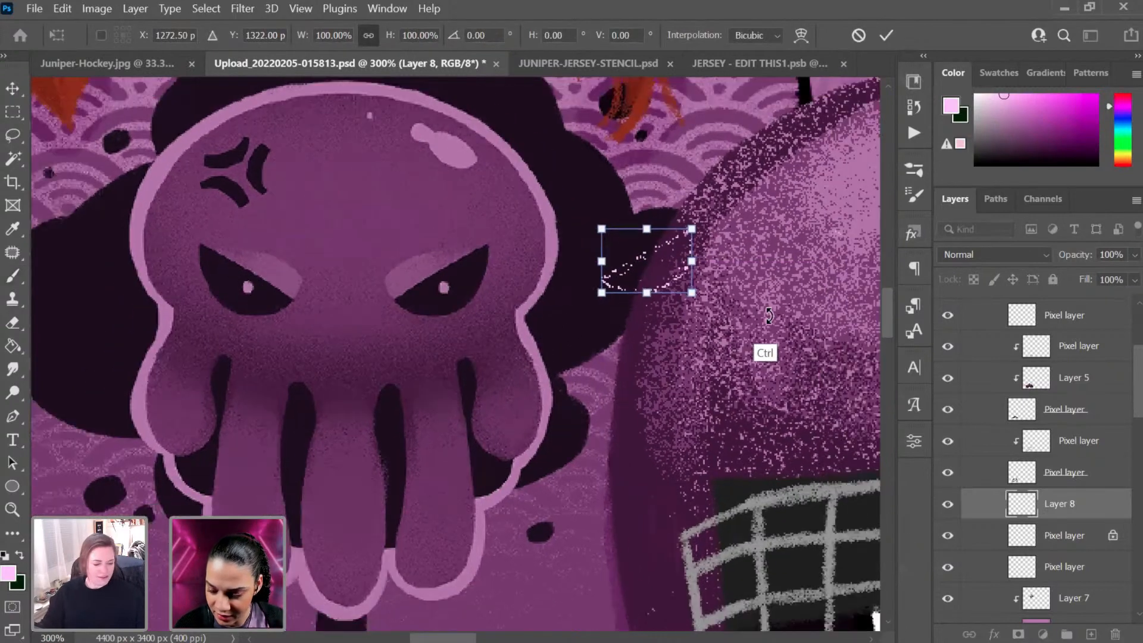
{"action": "key", "text": "ctrl+minus"}
{"action": "key", "text": "ctrl+minus"}
{"action": "left_click_drag", "start_coordinate": [549, 307], "coordinate": [687, 341]}
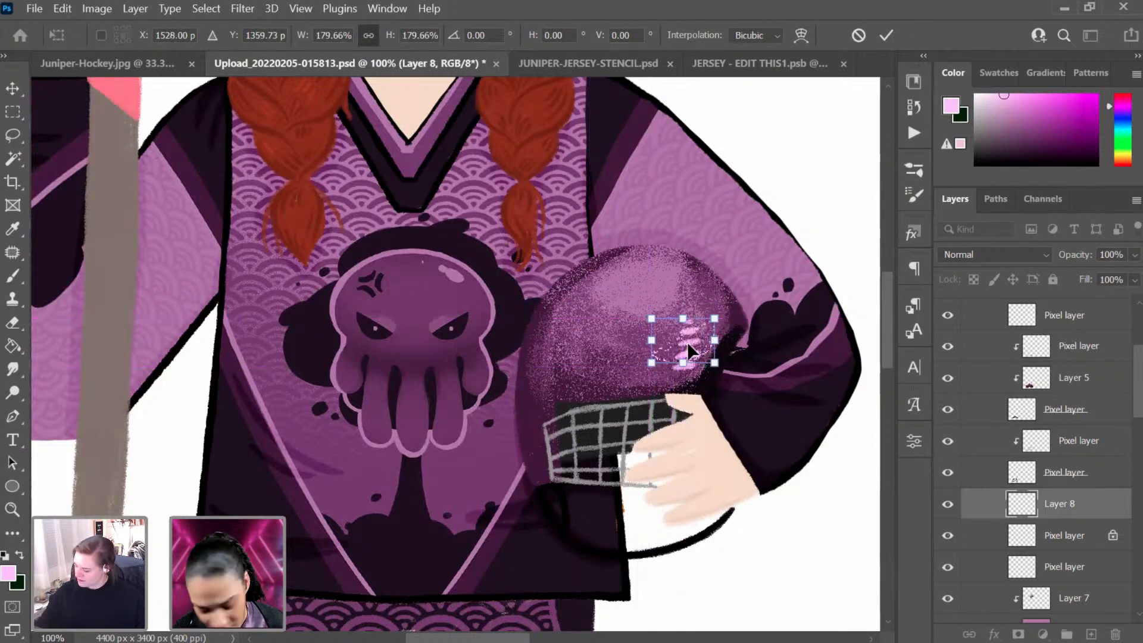
{"action": "key", "text": "Return"}
Step: Fill the traced eye solid pale pink with a 35 px brush and move its layer beneath the vent lines
{"action": "key", "text": "b"}
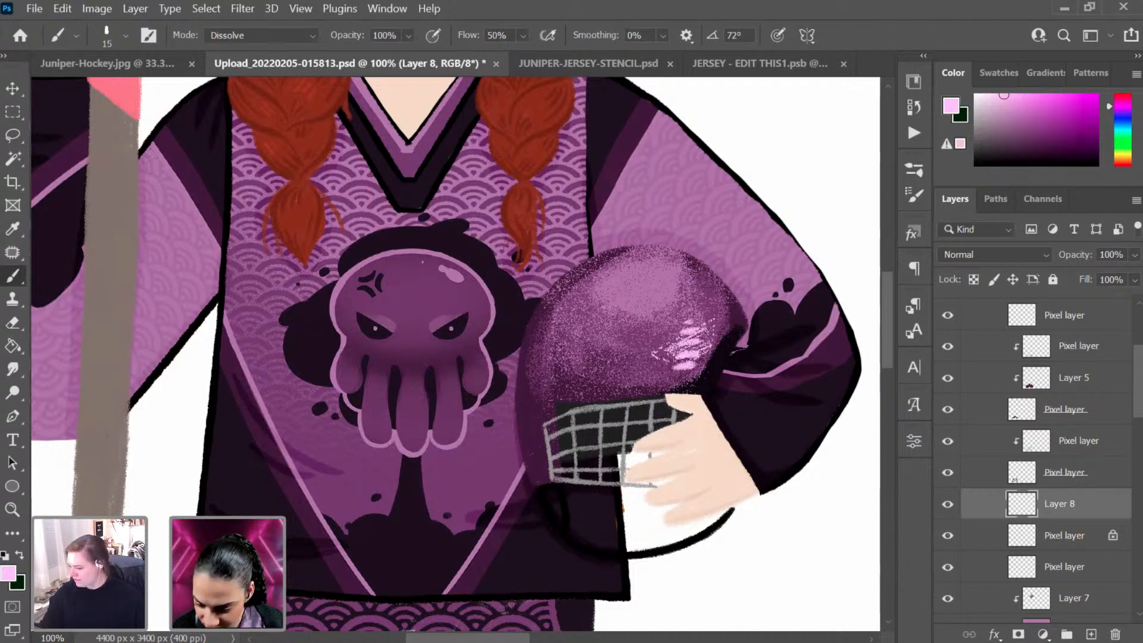
{"action": "key", "text": "bracketright"}
{"action": "mouse_move", "coordinate": [711, 322]}
{"action": "left_mouse_down"}
{"action": "mouse_move", "coordinate": [668, 352]}
{"action": "mouse_move", "coordinate": [691, 356]}
{"action": "mouse_move", "coordinate": [680, 348]}
{"action": "mouse_move", "coordinate": [706, 327]}
{"action": "left_mouse_up"}
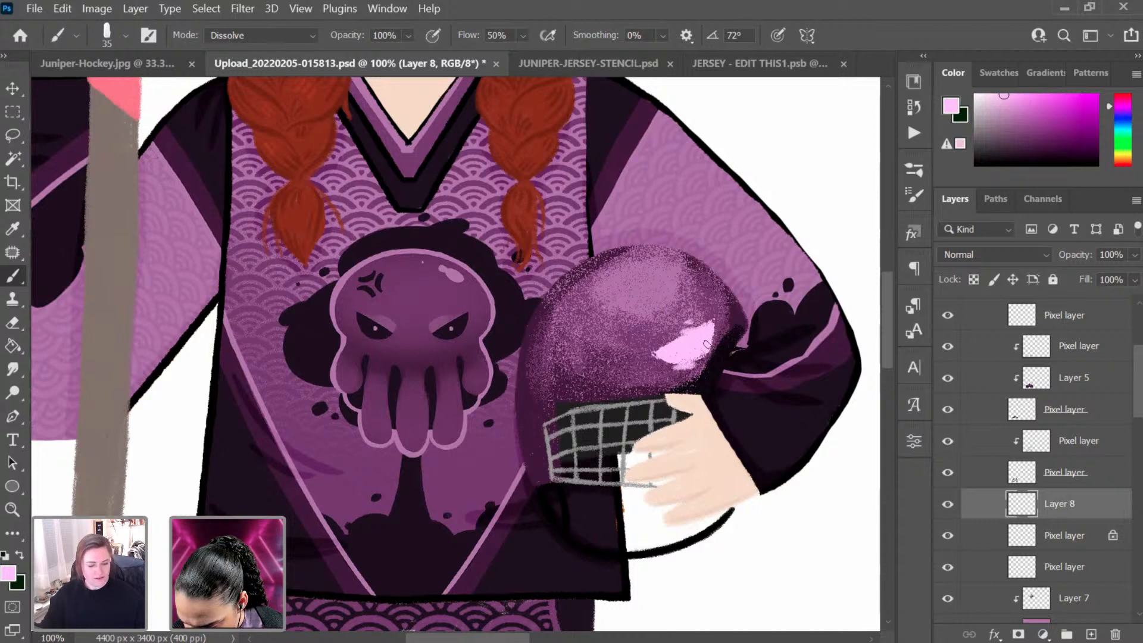
{"action": "left_click_drag", "start_coordinate": [1084, 511], "coordinate": [1081, 559]}
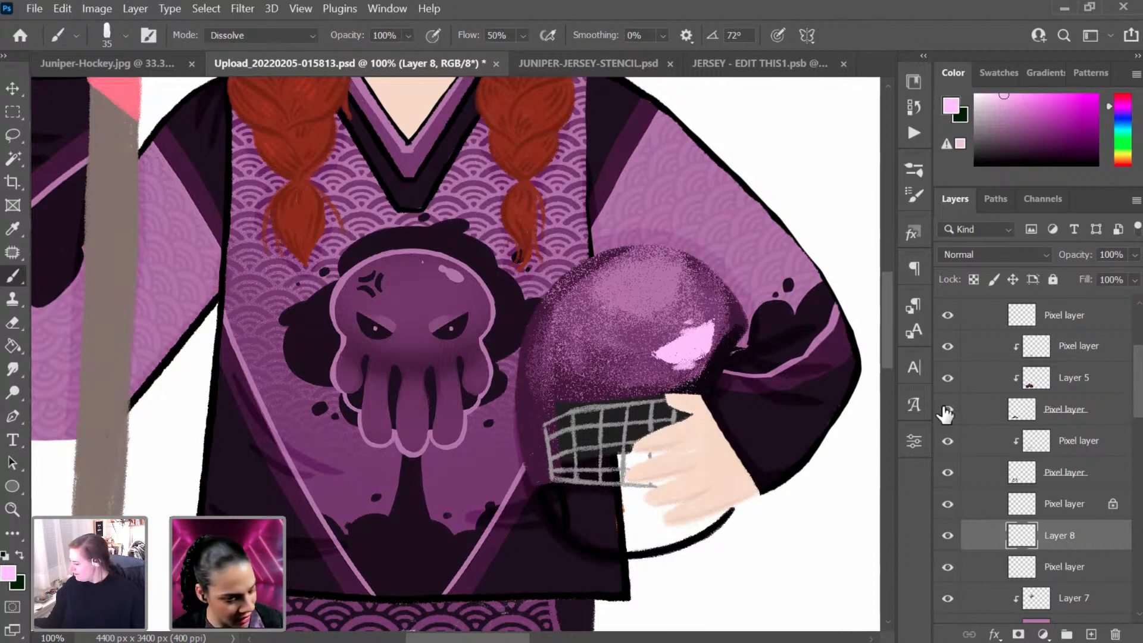
{"action": "key", "text": "ctrl+u"}
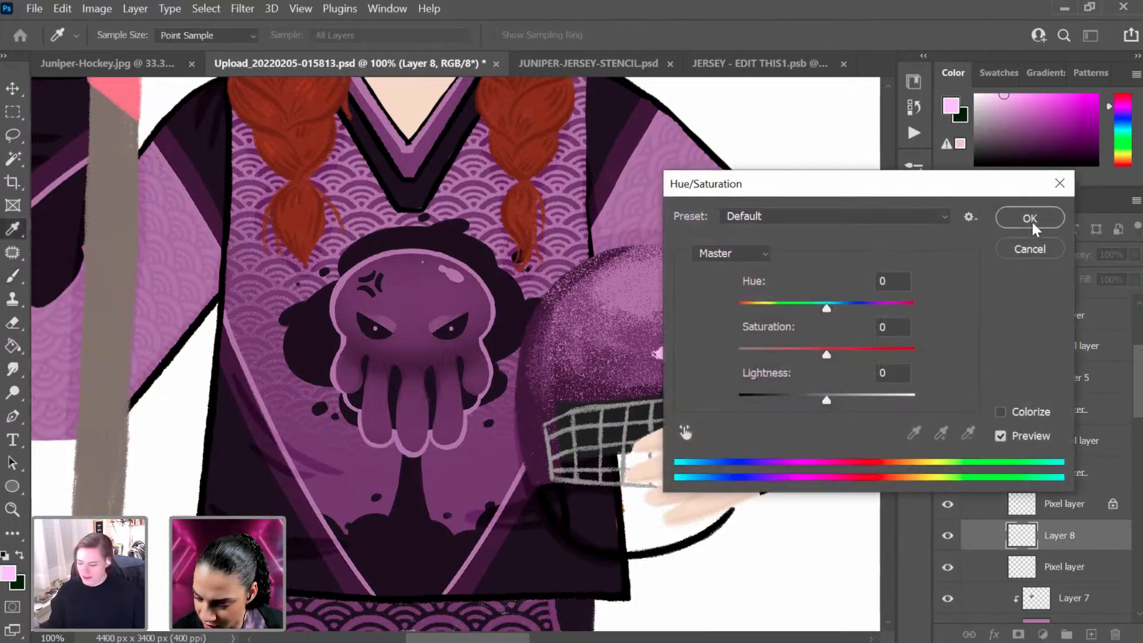
{"action": "left_click_drag", "start_coordinate": [826, 305], "coordinate": [891, 305]}
{"action": "left_click", "coordinate": [1035, 251]}
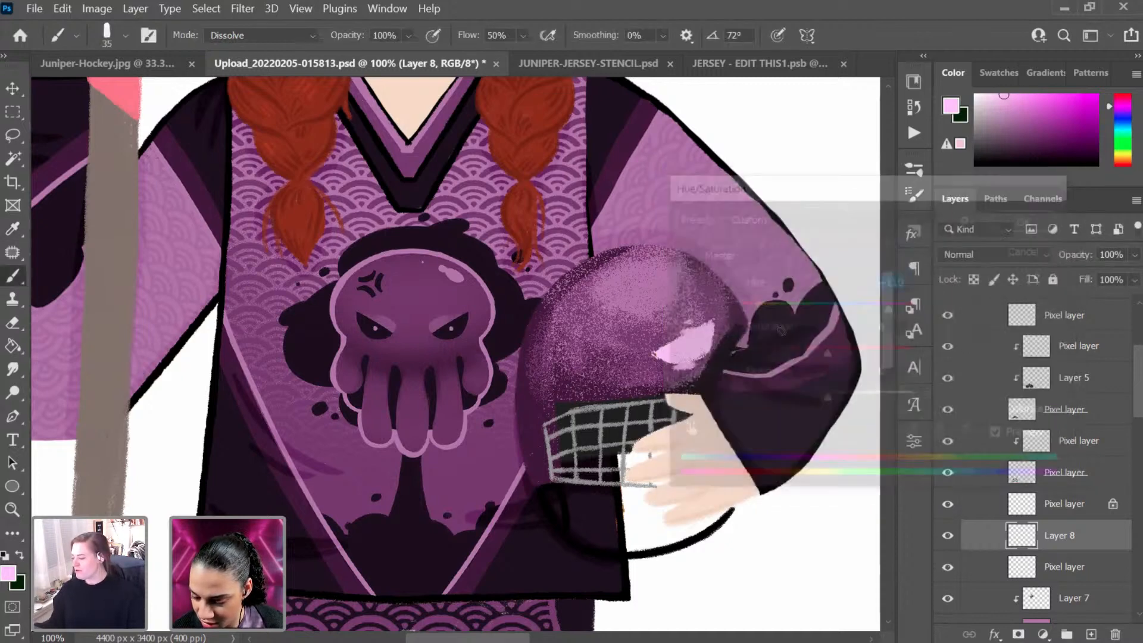
Step: Lock the eye layer's transparent pixels and repaint the helmet's eye with near-black sampled from the sleeve splatter
{"action": "left_click_drag", "start_coordinate": [718, 352], "coordinate": [643, 365]}
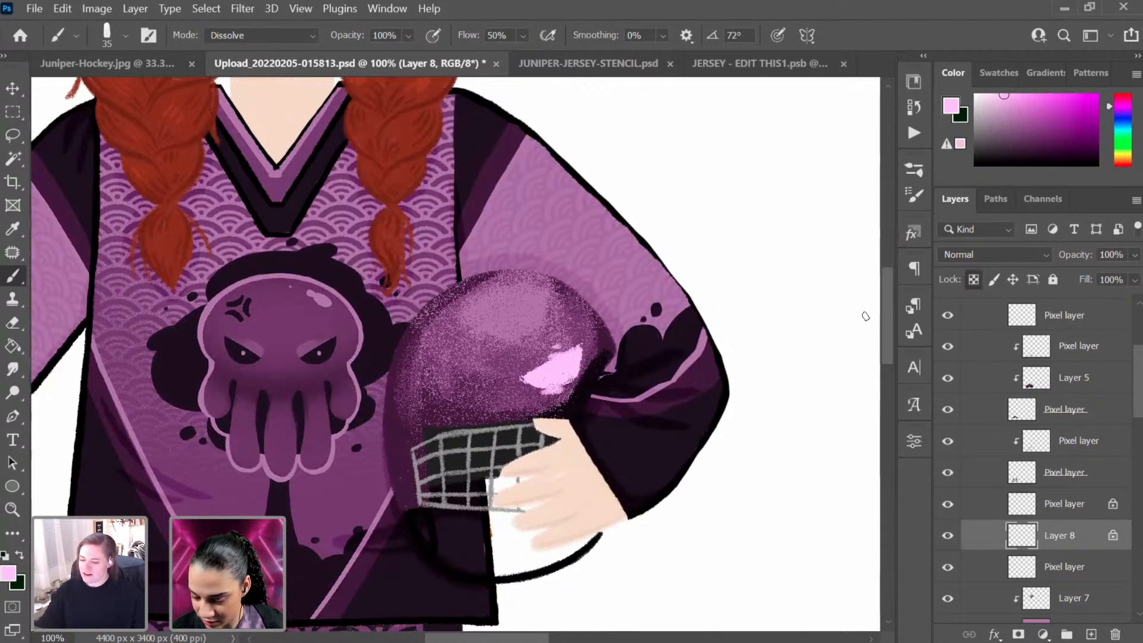
{"action": "left_click", "coordinate": [650, 365], "text": "alt"}
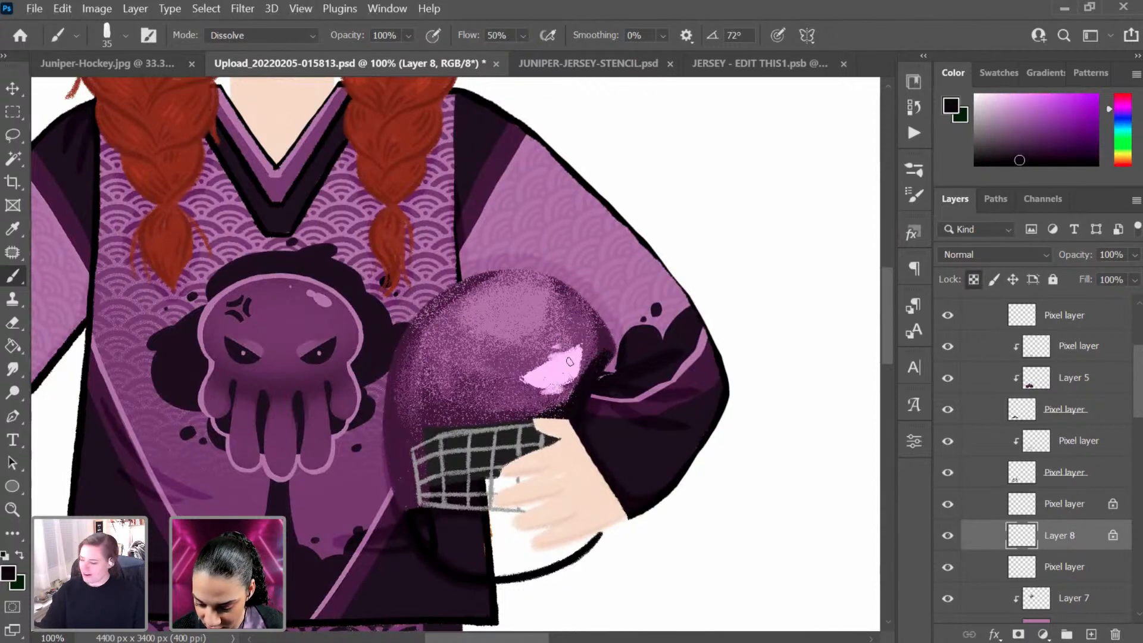
{"action": "mouse_move", "coordinate": [570, 362]}
{"action": "left_mouse_down"}
{"action": "mouse_move", "coordinate": [525, 376]}
{"action": "mouse_move", "coordinate": [591, 369]}
{"action": "left_mouse_up"}
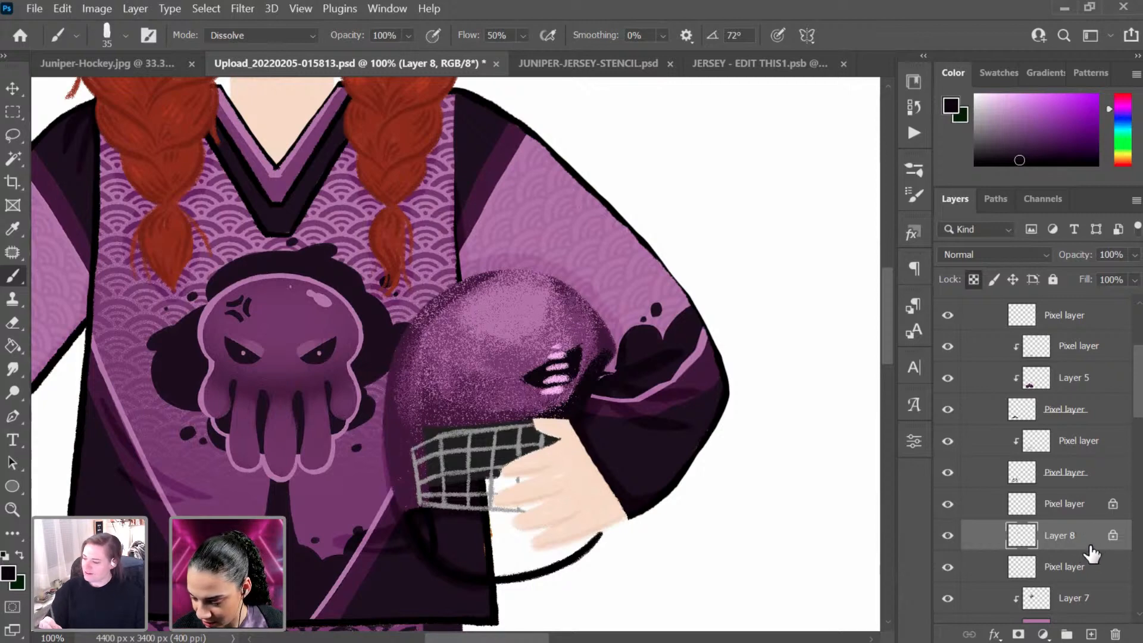
Step: Duplicate the helmet's near-black eye, flip the copy horizontally, and place it beside the original as the helmet's left eye
{"action": "key", "text": "ctrl+j"}
{"action": "key", "text": "ctrl+t"}
{"action": "right_click", "coordinate": [557, 366]}
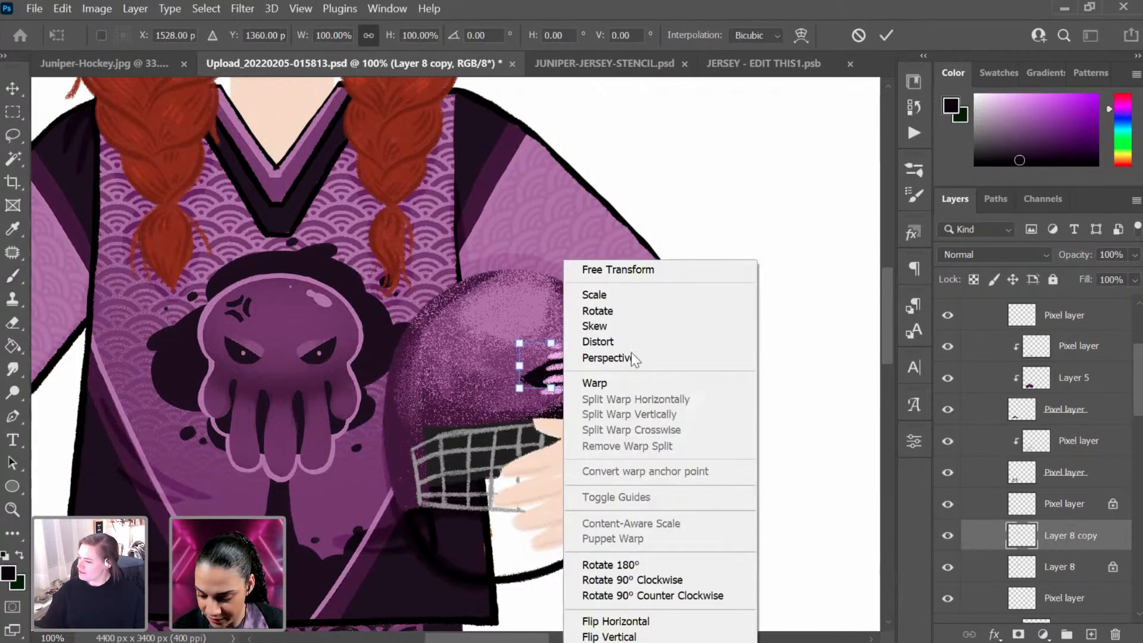
{"action": "left_click", "coordinate": [617, 621]}
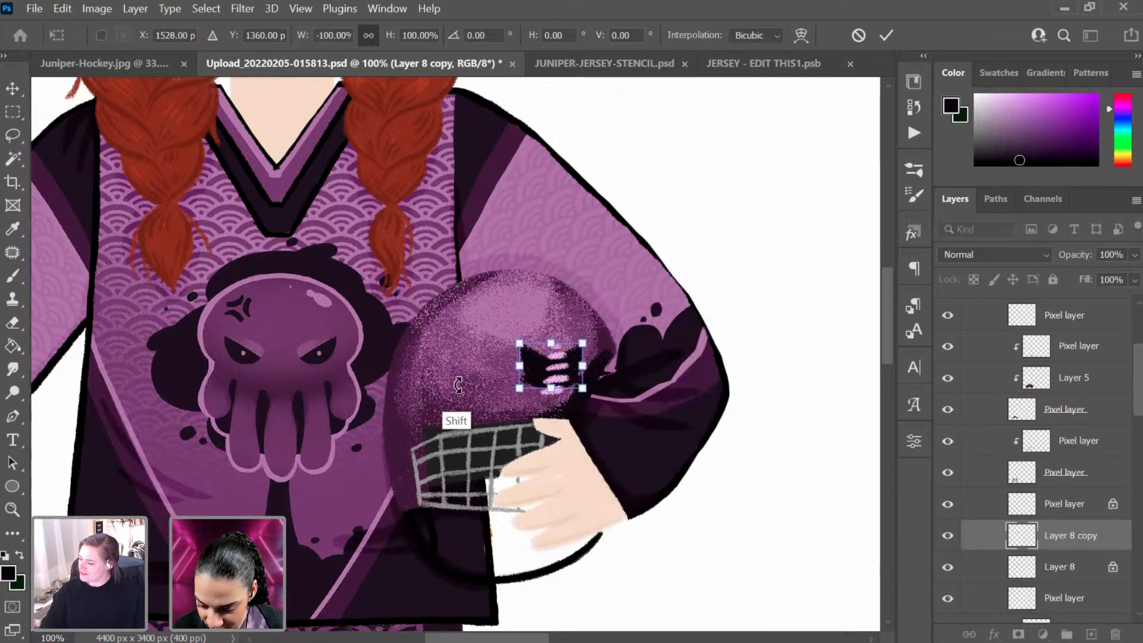
{"action": "left_click_drag", "start_coordinate": [558, 374], "coordinate": [452, 374]}
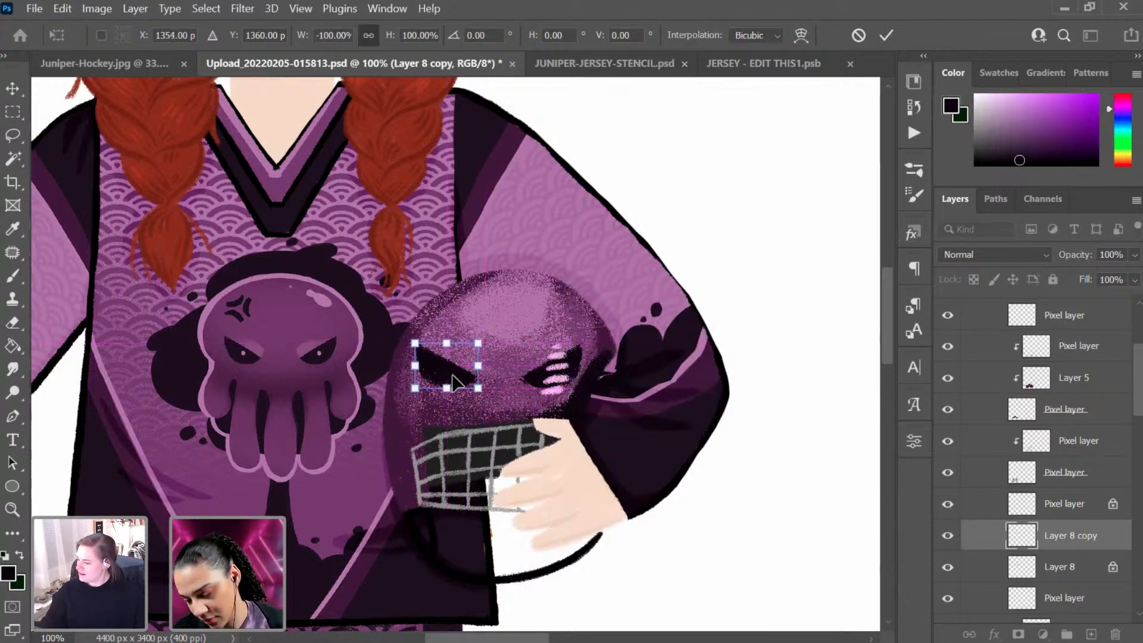
{"action": "key", "text": "Return"}
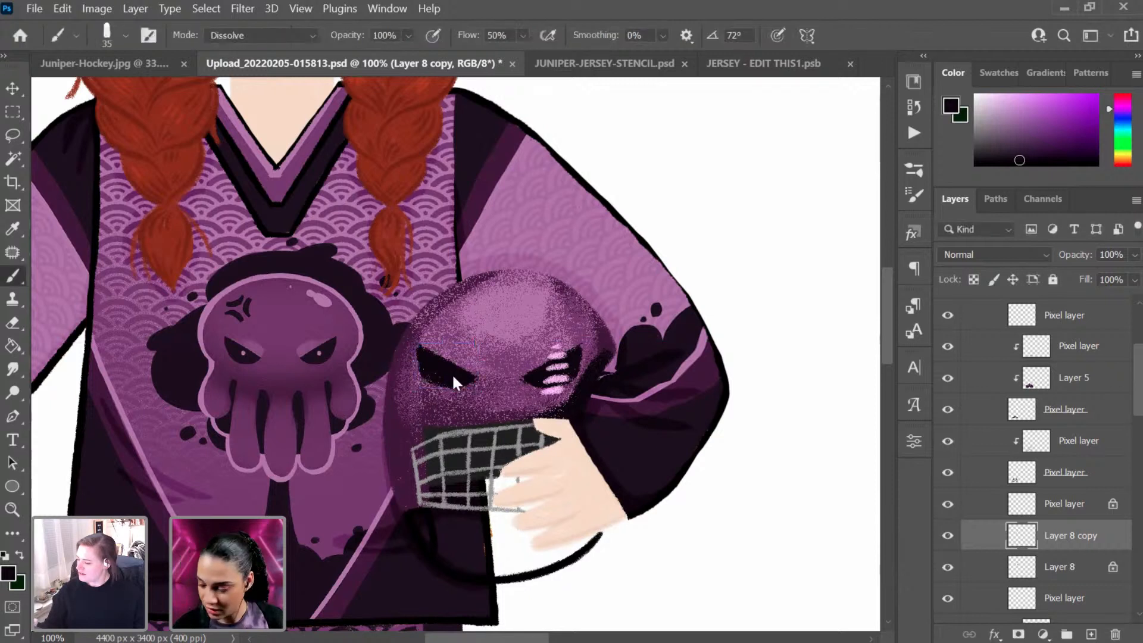
Step: Shift both helmet eye layers together 15 px to the right
{"action": "left_click", "coordinate": [1081, 567], "text": "shift"}
{"action": "key", "text": "ctrl+t"}
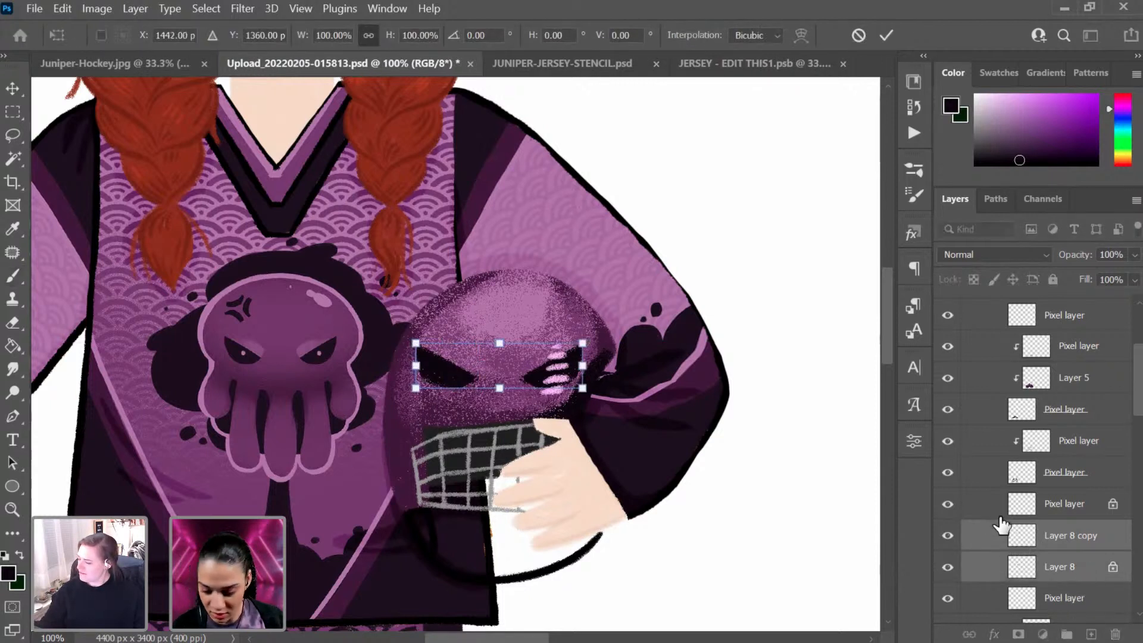
{"action": "key", "text": "Right"}
{"action": "key", "text": "Right"}
{"action": "key", "text": "Right"}
{"action": "key", "text": "Right"}
{"action": "key", "text": "Right"}
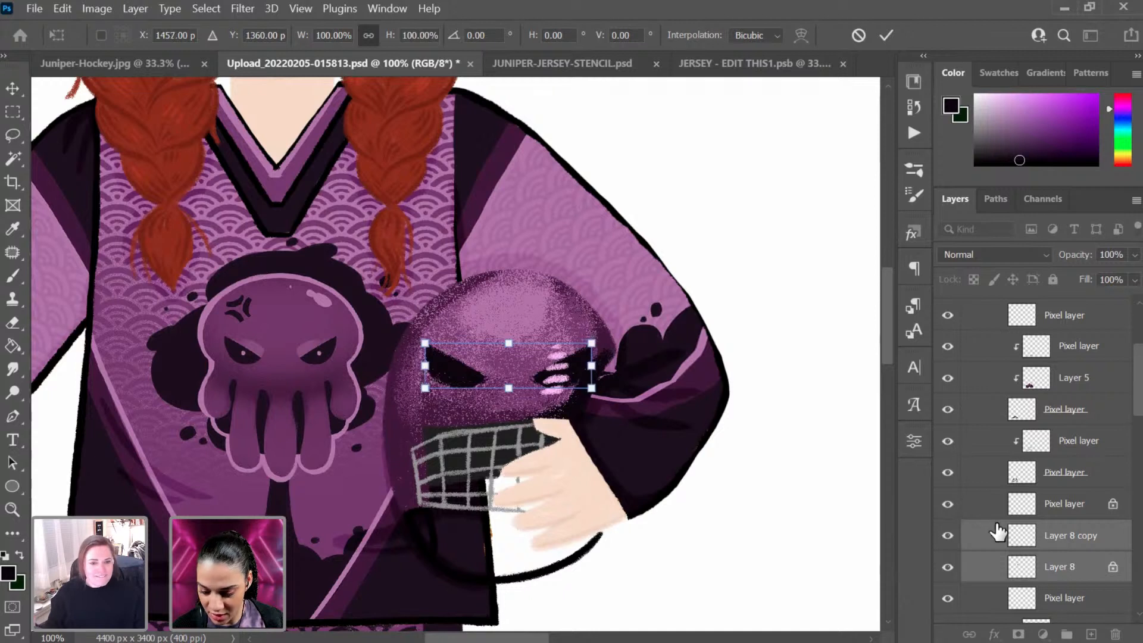
{"action": "key", "text": "Return"}
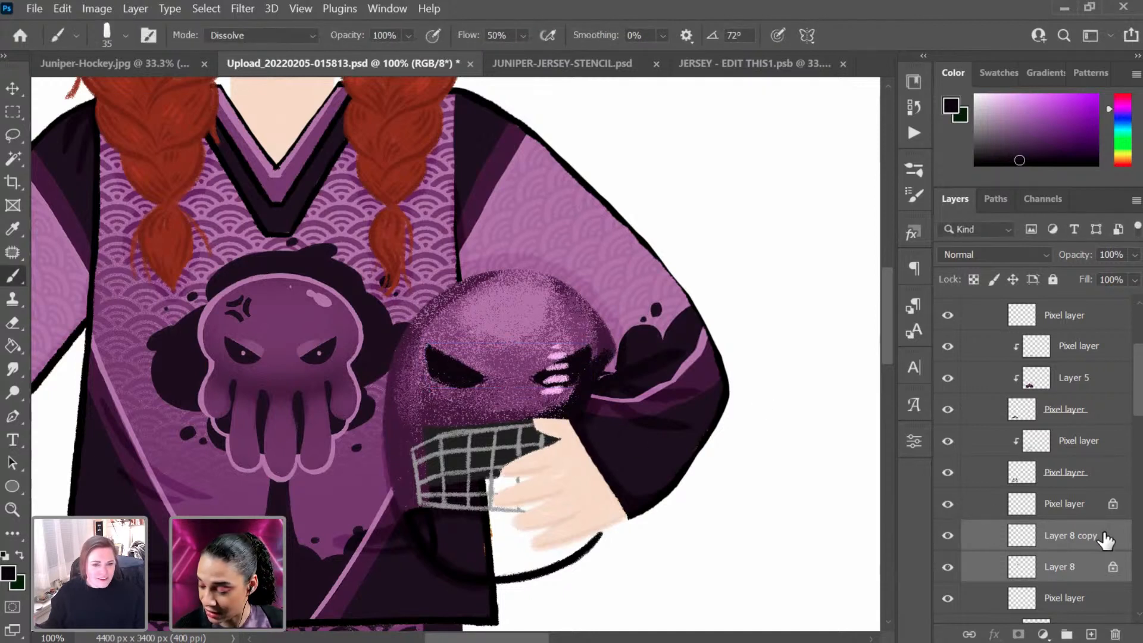
Step: Add a new layer above the copied eye and draw the octopus's anger mark on the helmet with a 25 px near-black brush
{"action": "left_click", "coordinate": [1069, 538]}
{"action": "key", "text": "ctrl+shift+alt+n"}
{"action": "key", "text": "bracketleft"}
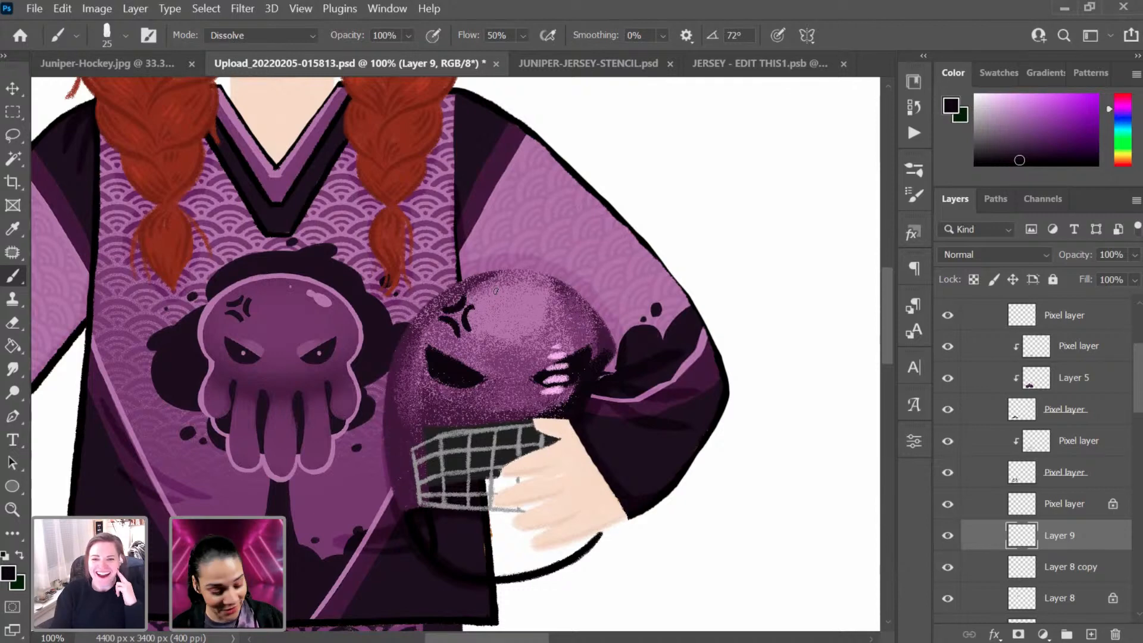
Step: Check the helmet against the whole character, and select the pixel layer holding the grey tongue of the character's skate
{"action": "key", "text": "ctrl+minus"}
{"action": "key", "text": "ctrl+minus"}
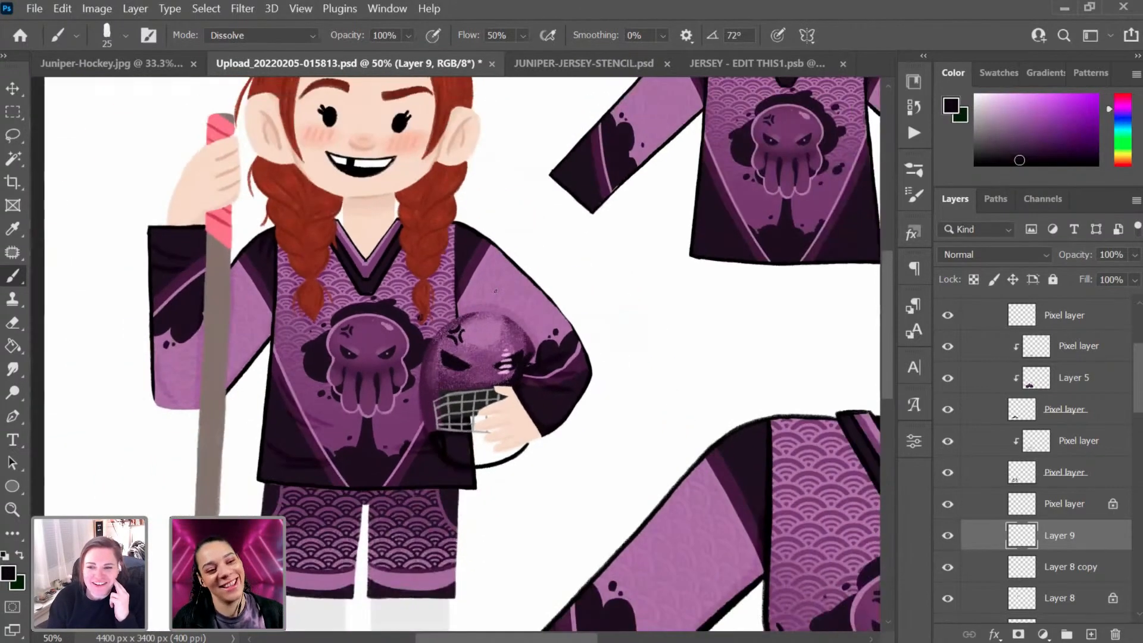
{"action": "mouse_move", "coordinate": [517, 434]}
{"action": "left_mouse_down"}
{"action": "mouse_move", "coordinate": [649, 398]}
{"action": "mouse_move", "coordinate": [643, 410]}
{"action": "left_mouse_up"}
{"action": "left_click_drag", "start_coordinate": [700, 383], "coordinate": [658, 473]}
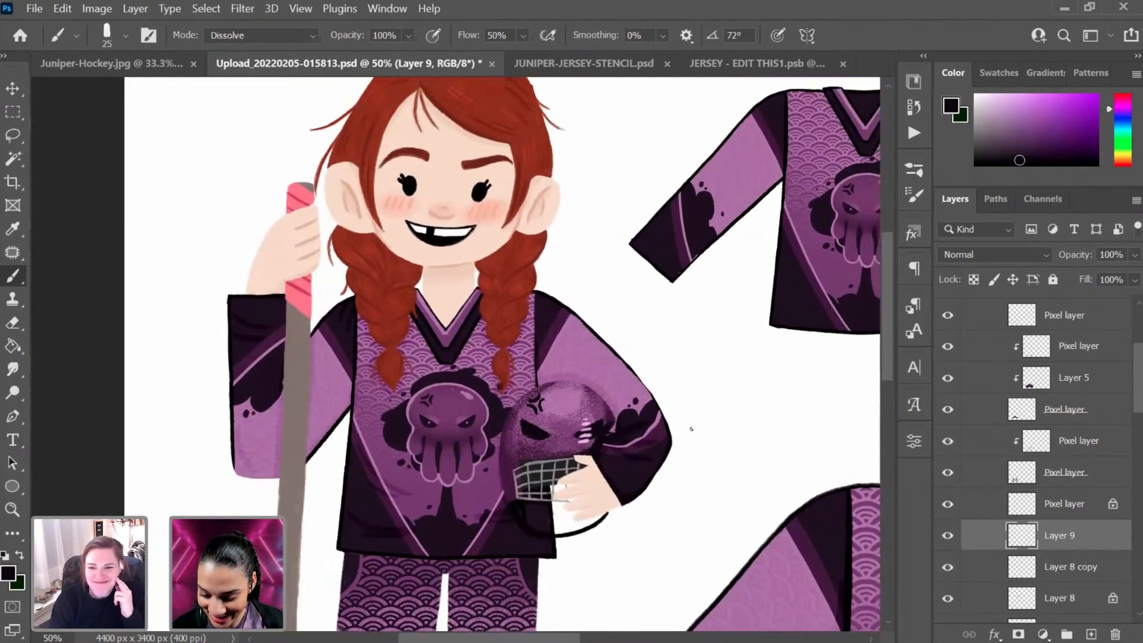
{"action": "key", "text": "ctrl+minus"}
{"action": "key", "text": "ctrl+minus"}
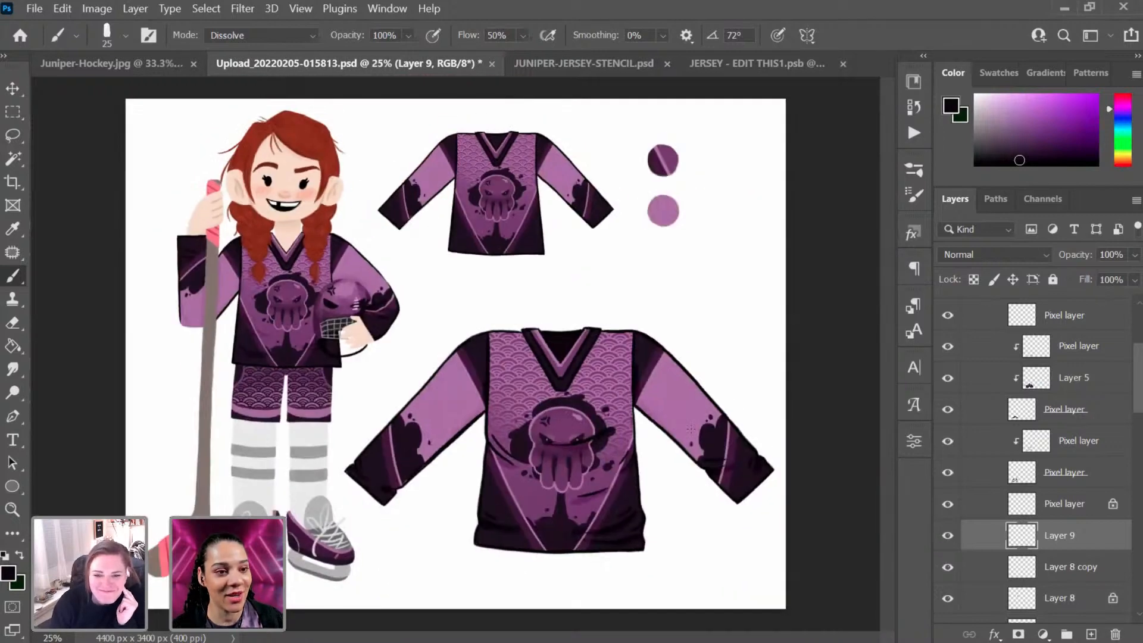
{"action": "key", "text": "ctrl+plus"}
{"action": "left_click_drag", "start_coordinate": [523, 462], "coordinate": [729, 277]}
{"action": "left_click", "coordinate": [451, 377], "text": "ctrl"}
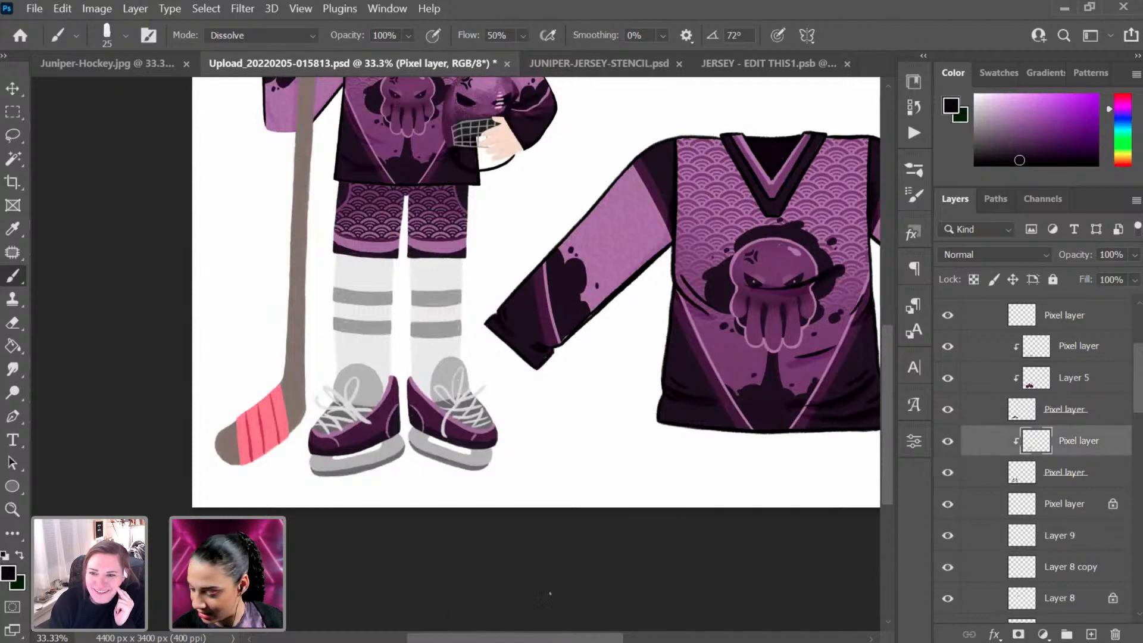
Step: On the clipped skate-tongue layer, sample the light purple of the character's uniform as the painting colour and enlarge the brush
{"action": "left_click", "coordinate": [947, 443]}
{"action": "left_click", "coordinate": [947, 442]}
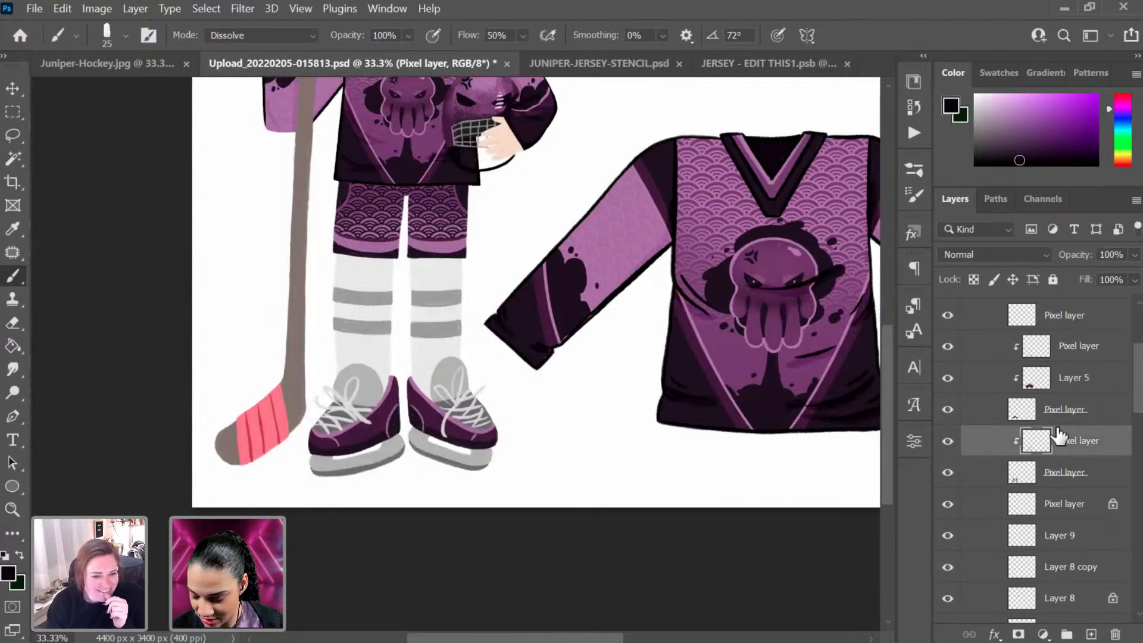
{"action": "left_click_drag", "start_coordinate": [526, 219], "coordinate": [543, 331]}
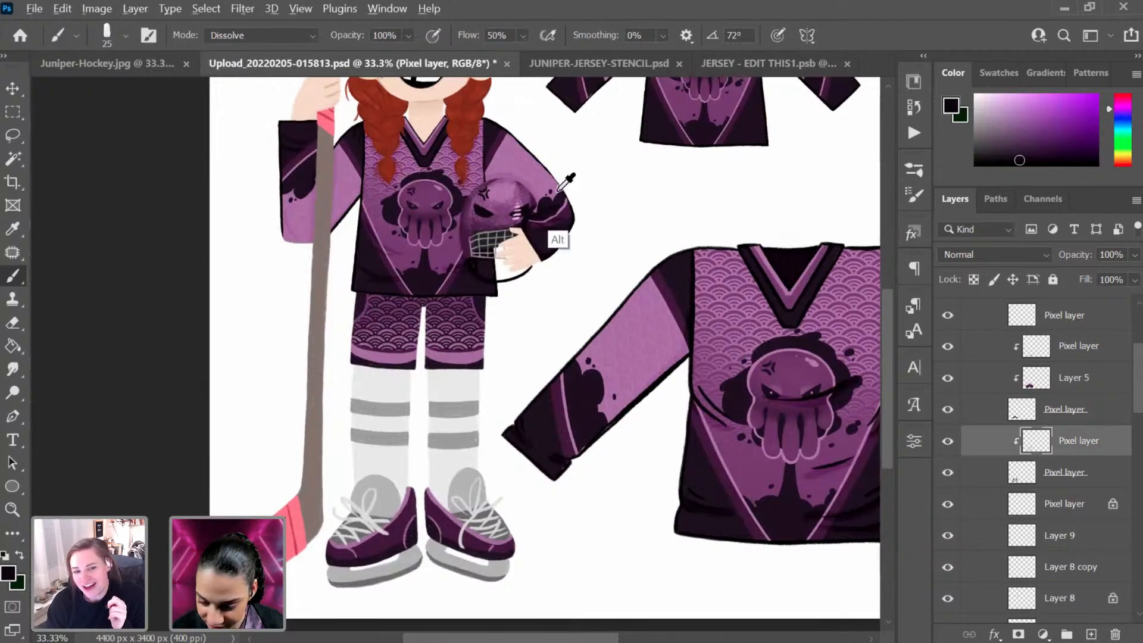
{"action": "left_click", "coordinate": [515, 223], "text": "alt"}
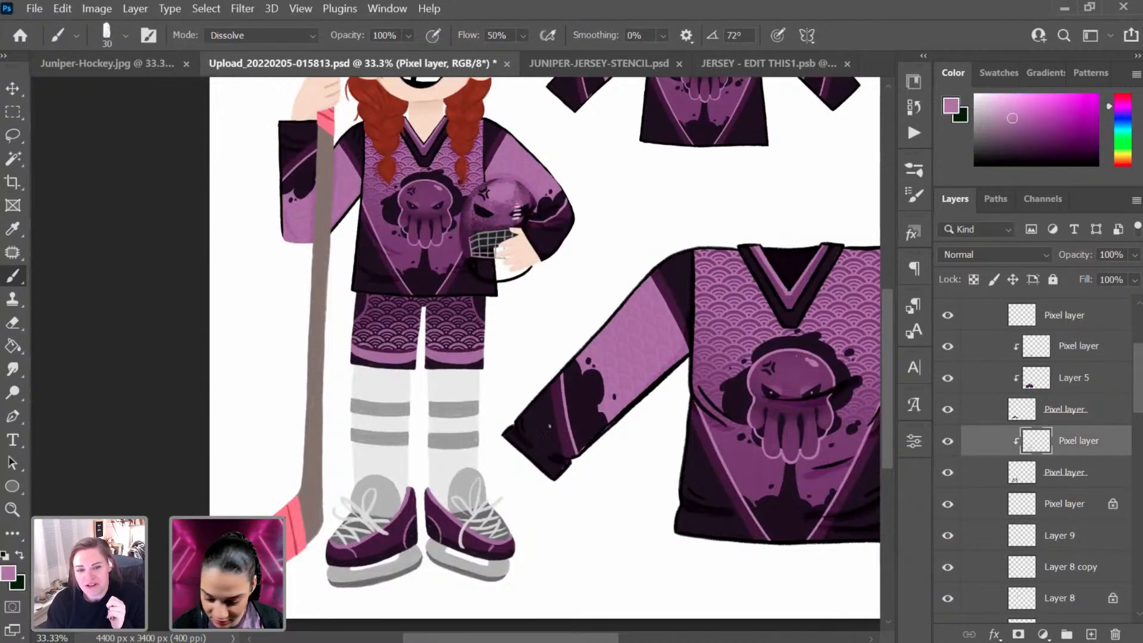
{"action": "key", "text": "bracketright"}
{"action": "key", "text": "bracketright"}
{"action": "key", "text": "bracketright"}
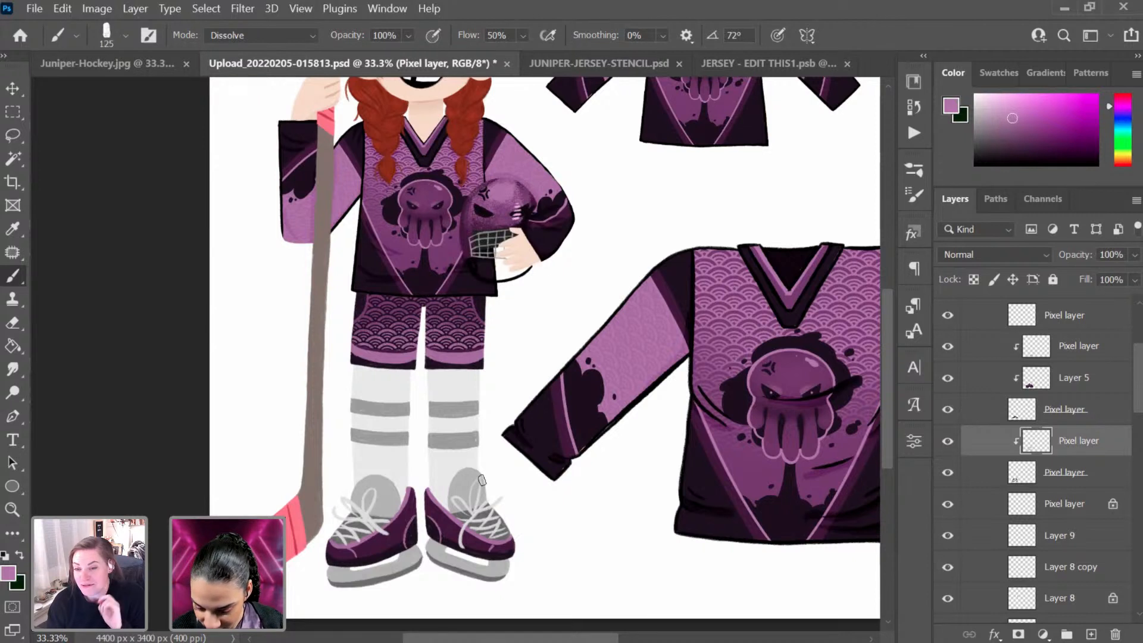
{"action": "mouse_move", "coordinate": [457, 483]}
{"action": "left_mouse_down"}
{"action": "mouse_move", "coordinate": [482, 470]}
{"action": "mouse_move", "coordinate": [438, 509]}
{"action": "mouse_move", "coordinate": [448, 515]}
{"action": "mouse_move", "coordinate": [437, 500]}
{"action": "mouse_move", "coordinate": [507, 460]}
{"action": "mouse_move", "coordinate": [490, 487]}
{"action": "mouse_move", "coordinate": [516, 485]}
{"action": "mouse_move", "coordinate": [472, 509]}
{"action": "mouse_move", "coordinate": [494, 518]}
{"action": "left_mouse_up"}
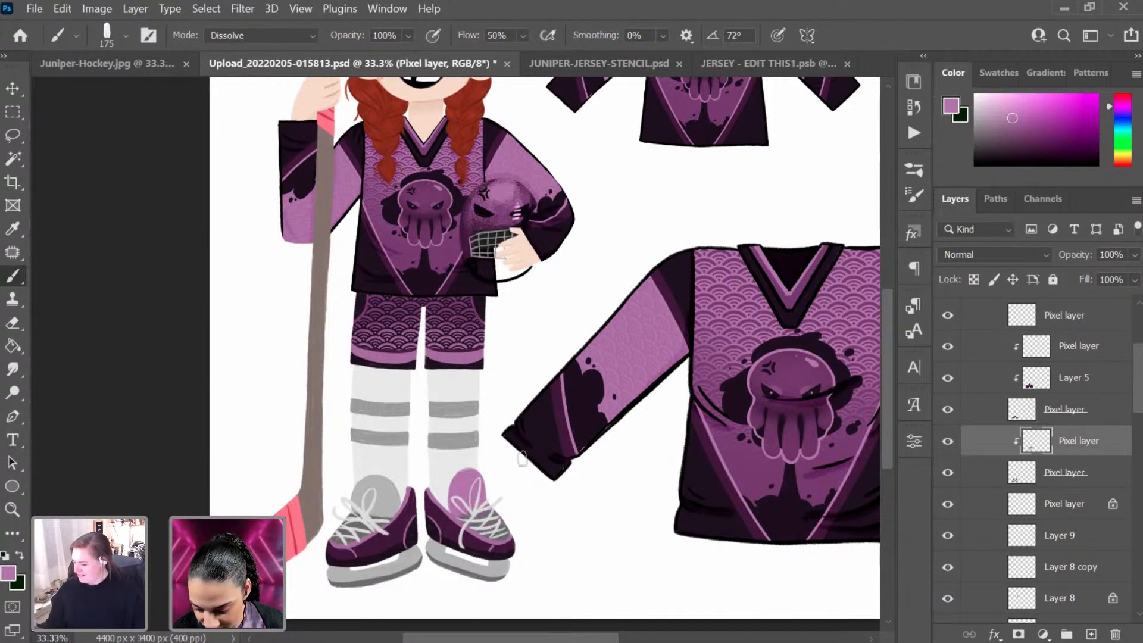
{"action": "key", "text": "ctrl+z"}
{"action": "key", "text": "ctrl+z"}
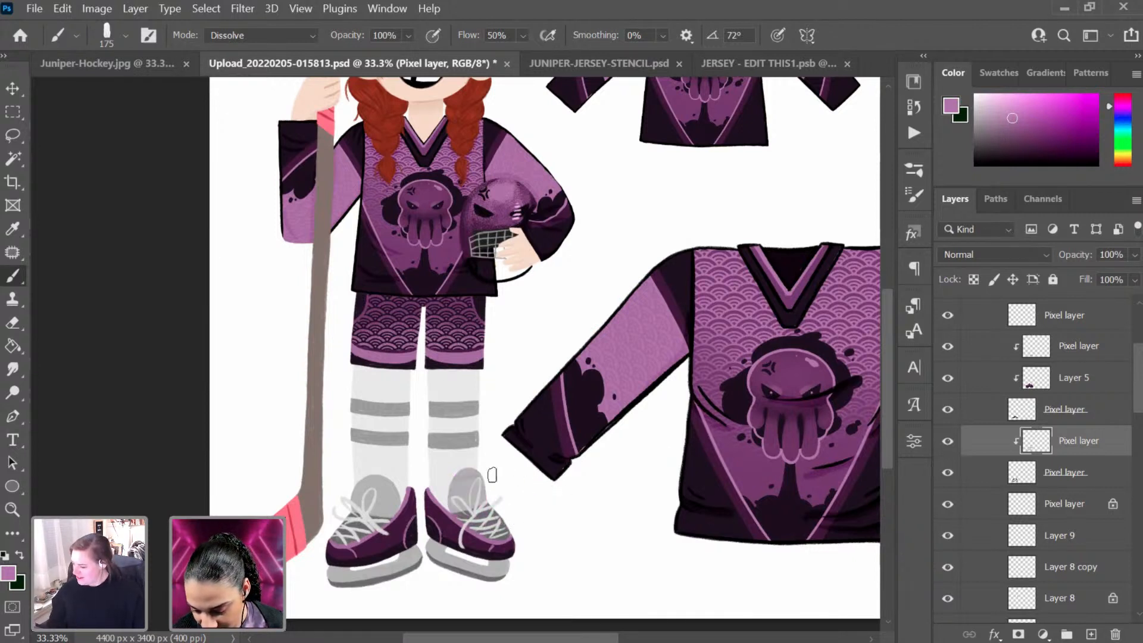
Step: Brush the sampled light purple over the tongues of both skates
{"action": "mouse_move", "coordinate": [493, 474]}
{"action": "left_mouse_down"}
{"action": "mouse_move", "coordinate": [445, 473]}
{"action": "mouse_move", "coordinate": [515, 486]}
{"action": "mouse_move", "coordinate": [454, 508]}
{"action": "left_mouse_up"}
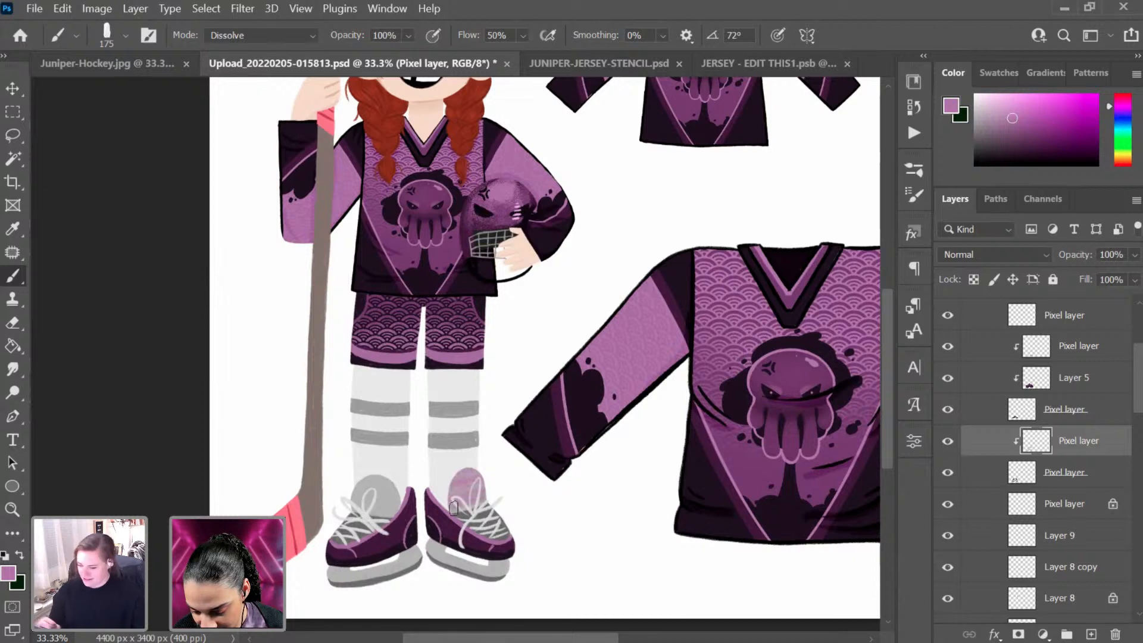
{"action": "left_click_drag", "start_coordinate": [399, 478], "coordinate": [409, 512]}
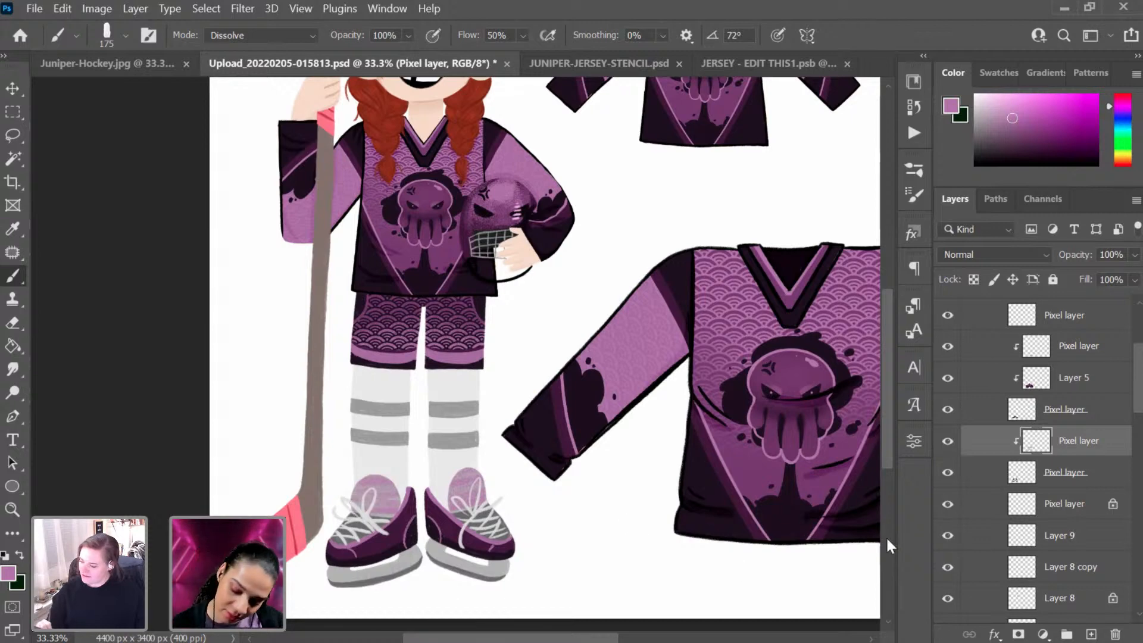
Step: Lock the sock-stripe layer's transparency, then paint the upper stripes light purple and the lower stripes a darker purple sampled from the uniform
{"action": "left_click_drag", "start_coordinate": [586, 332], "coordinate": [588, 355]}
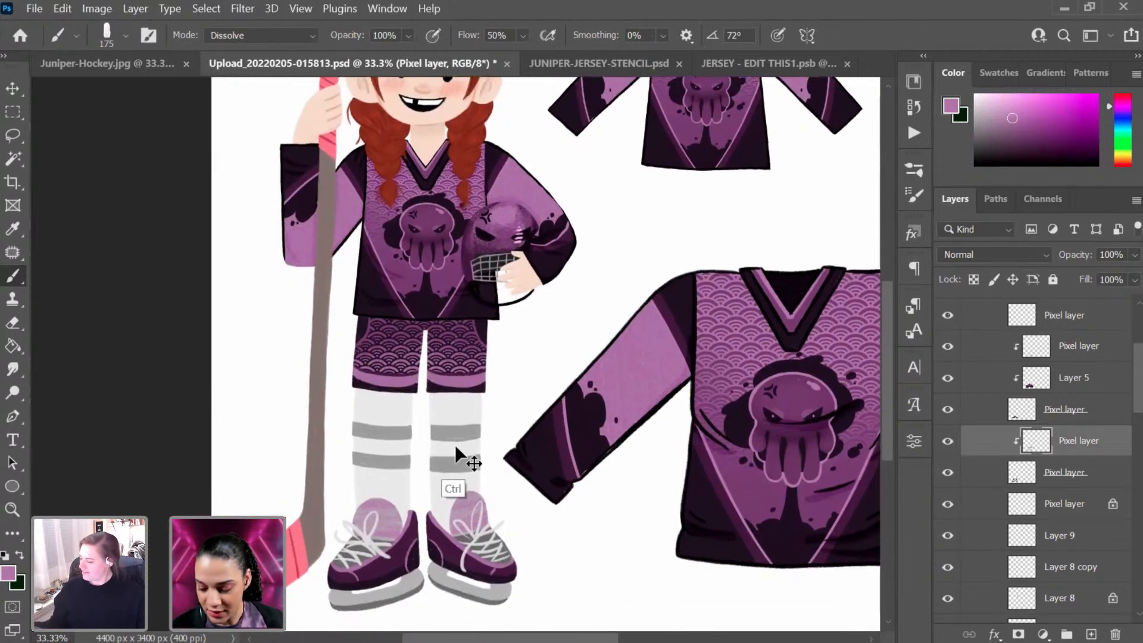
{"action": "left_click", "coordinate": [456, 448], "text": "ctrl"}
{"action": "left_click", "coordinate": [948, 608]}
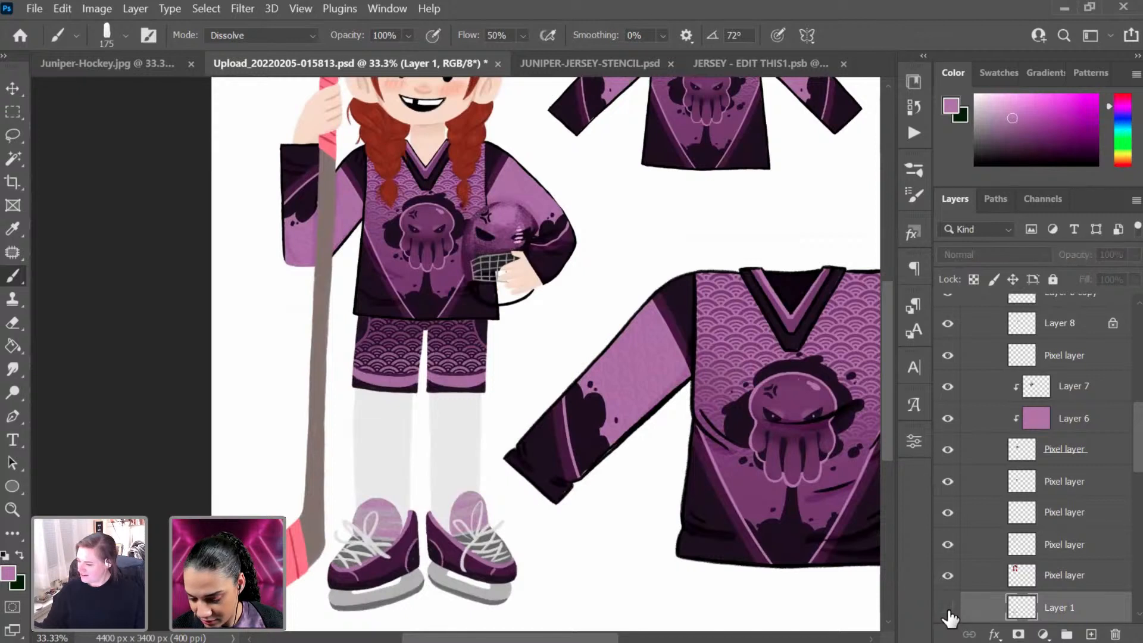
{"action": "left_click", "coordinate": [947, 608]}
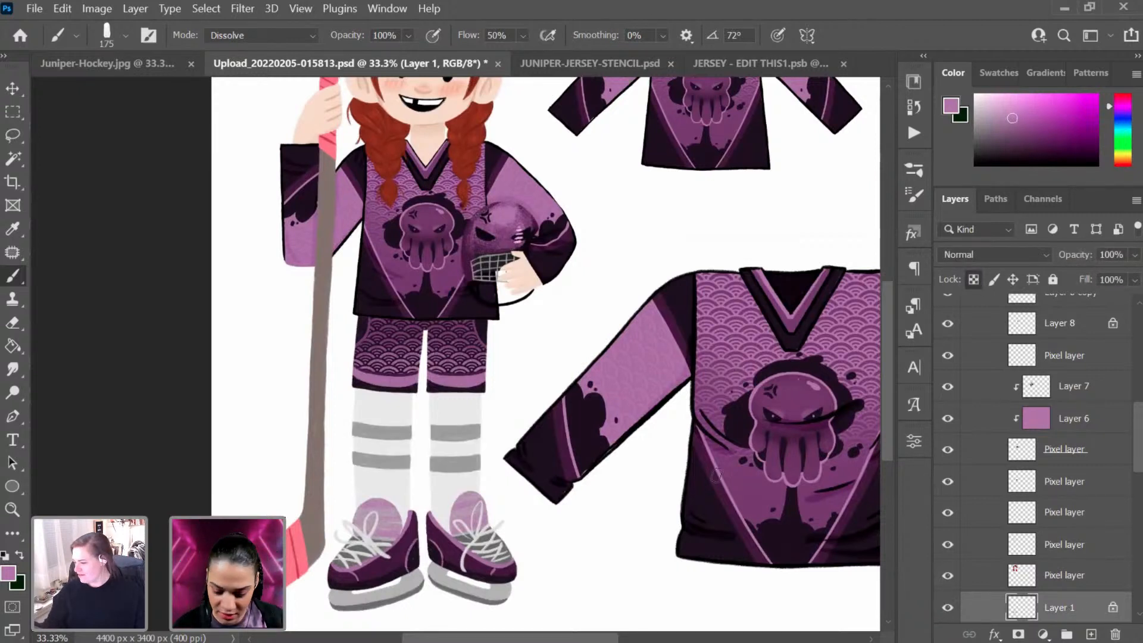
{"action": "mouse_move", "coordinate": [365, 428]}
{"action": "left_mouse_down"}
{"action": "mouse_move", "coordinate": [443, 427]}
{"action": "mouse_move", "coordinate": [374, 436]}
{"action": "mouse_move", "coordinate": [411, 462]}
{"action": "mouse_move", "coordinate": [484, 463]}
{"action": "mouse_move", "coordinate": [432, 467]}
{"action": "left_mouse_up"}
{"action": "left_click", "coordinate": [464, 306], "text": "alt"}
{"action": "left_click_drag", "start_coordinate": [433, 467], "coordinate": [495, 459]}
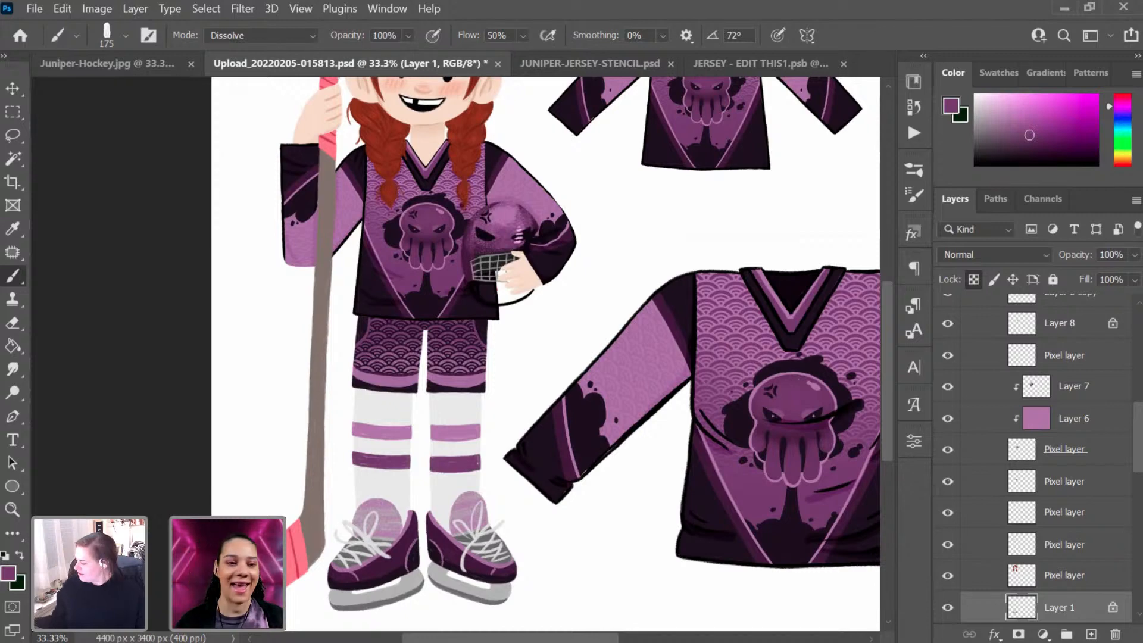
Step: Find the layer with the hockey stick's red tape and convert it to a smart object
{"action": "key", "text": "ctrl+minus"}
{"action": "key", "text": "ctrl+plus"}
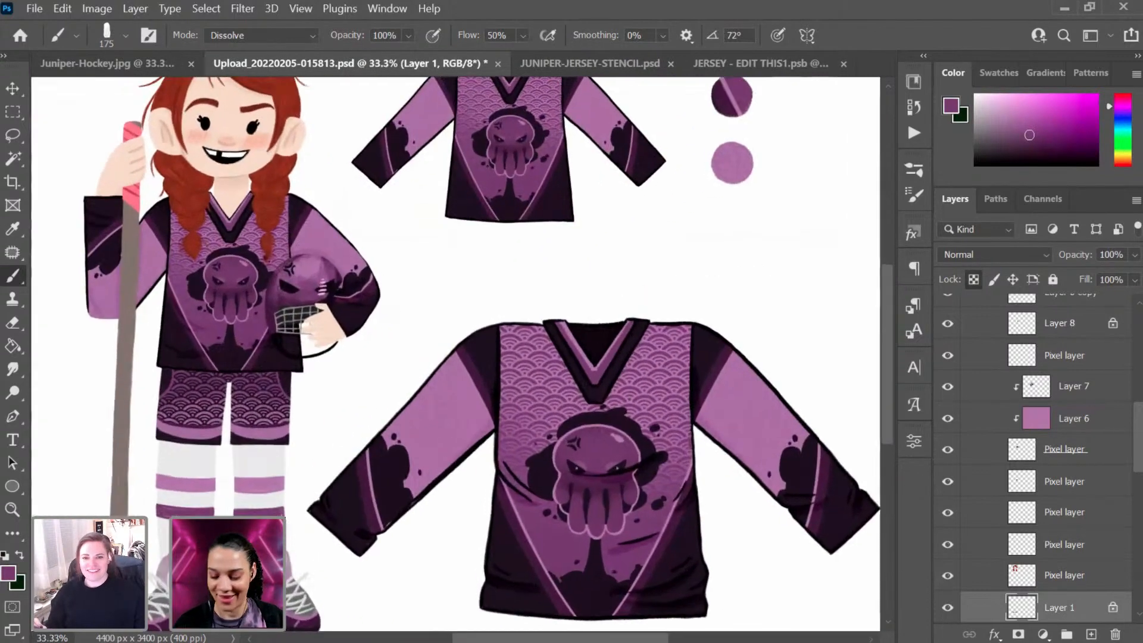
{"action": "left_click_drag", "start_coordinate": [503, 381], "coordinate": [742, 329]}
{"action": "left_click", "coordinate": [329, 602], "text": "ctrl"}
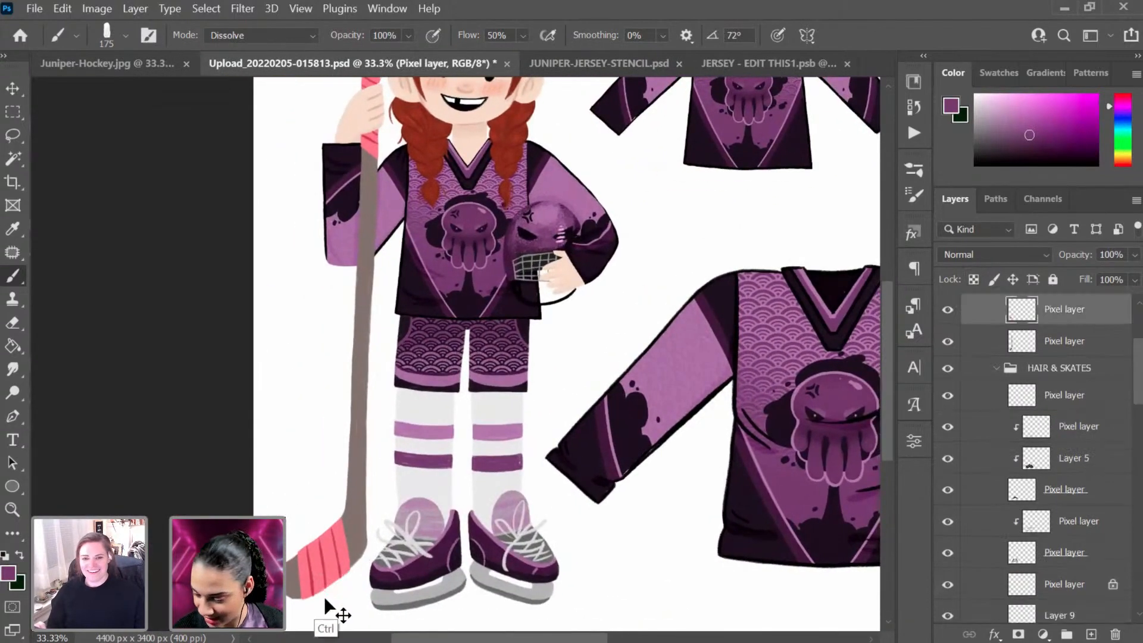
{"action": "left_click", "coordinate": [947, 310]}
{"action": "left_click", "coordinate": [948, 310]}
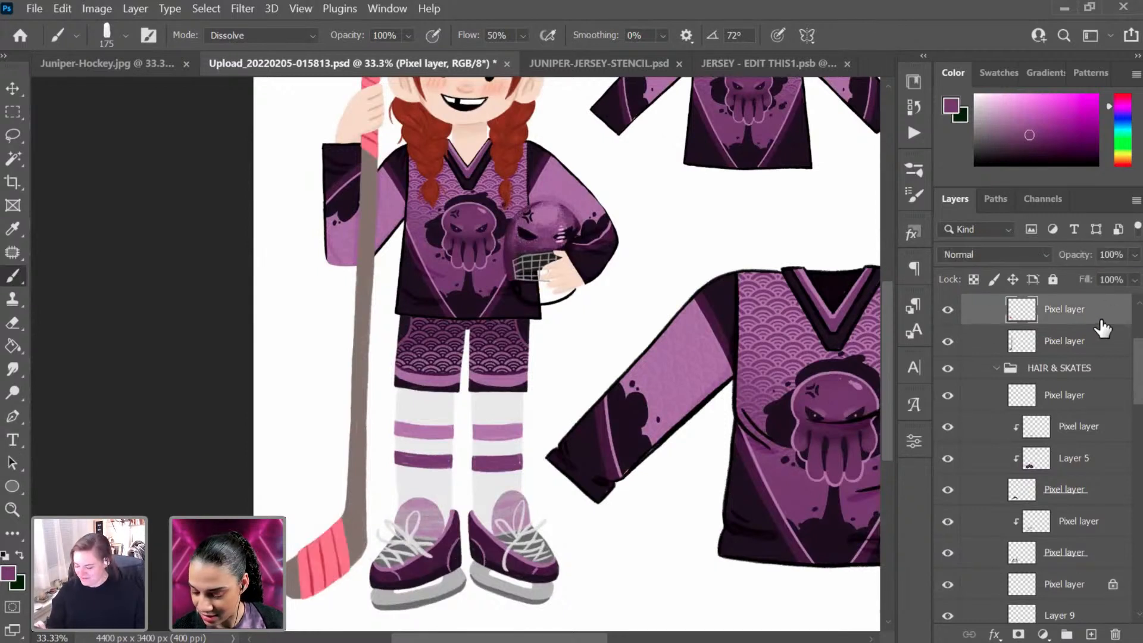
{"action": "left_click_drag", "start_coordinate": [587, 331], "coordinate": [556, 382]}
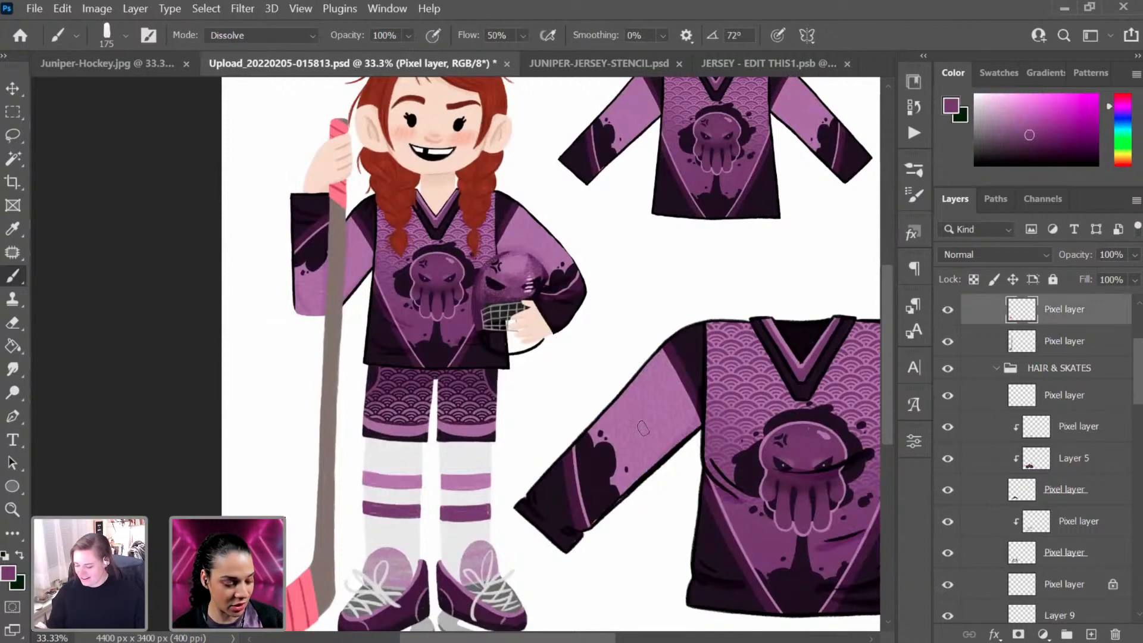
{"action": "key", "text": "ctrl+minus"}
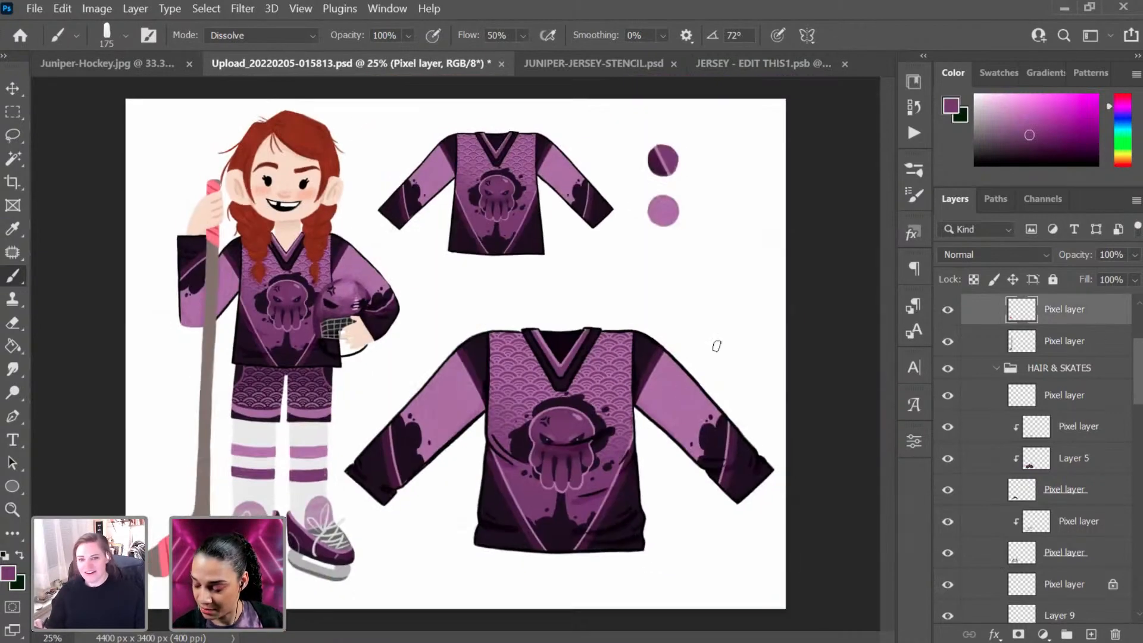
{"action": "right_click", "coordinate": [1115, 316]}
{"action": "left_click", "coordinate": [974, 289]}
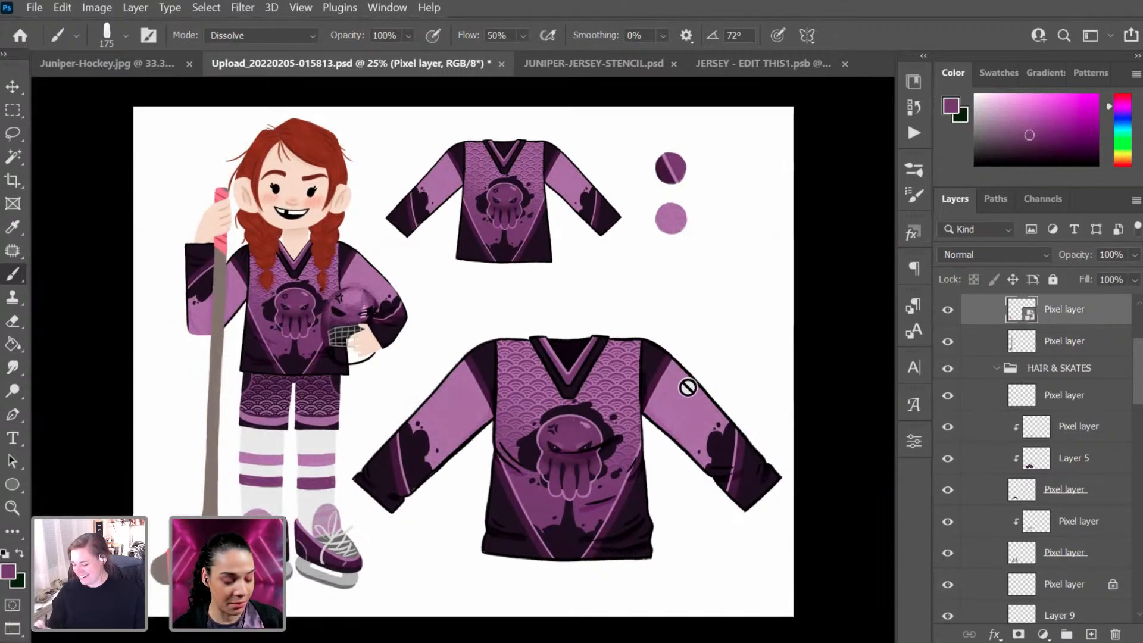
Step: Recolour the stick's tape light purple with Hue/Saturation, using hue -65 and reduced saturation
{"action": "key", "text": "f"}
{"action": "key", "text": "ctrl+plus"}
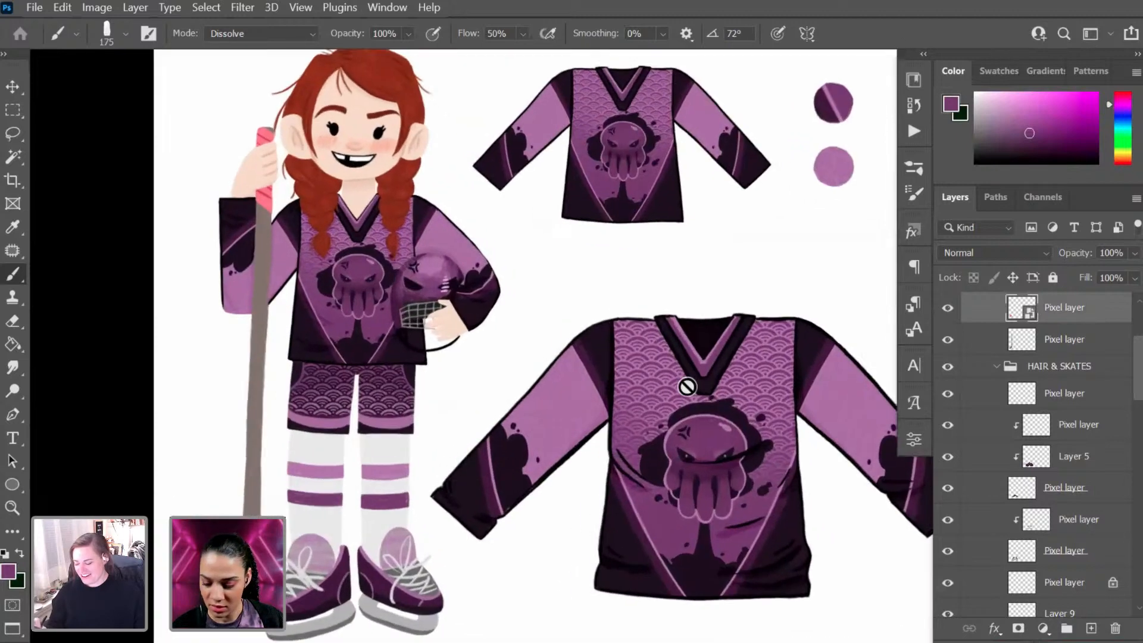
{"action": "left_click_drag", "start_coordinate": [546, 406], "coordinate": [688, 363]}
{"action": "key", "text": "ctrl+u"}
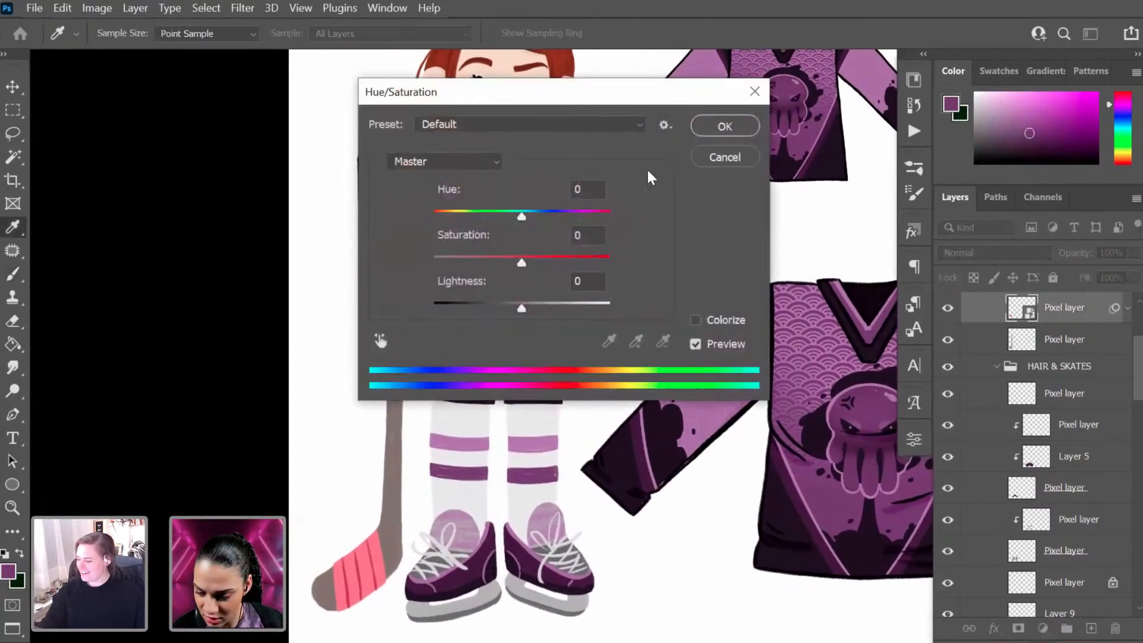
{"action": "left_click_drag", "start_coordinate": [659, 103], "coordinate": [863, 146]}
{"action": "left_click_drag", "start_coordinate": [724, 257], "coordinate": [674, 270]}
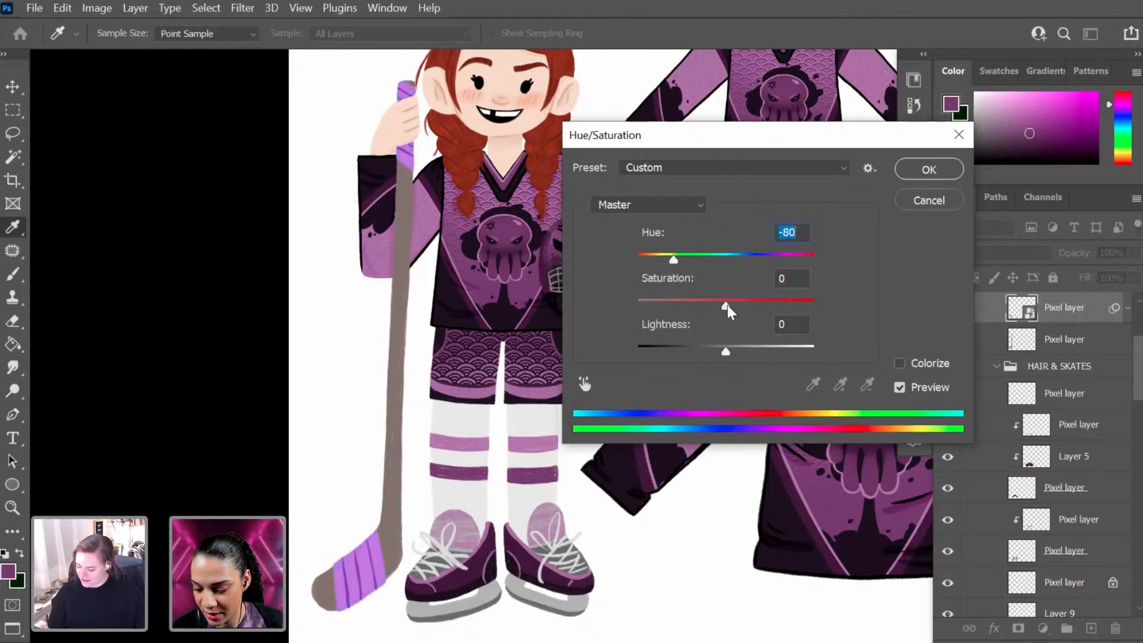
{"action": "left_click_drag", "start_coordinate": [726, 308], "coordinate": [705, 305]}
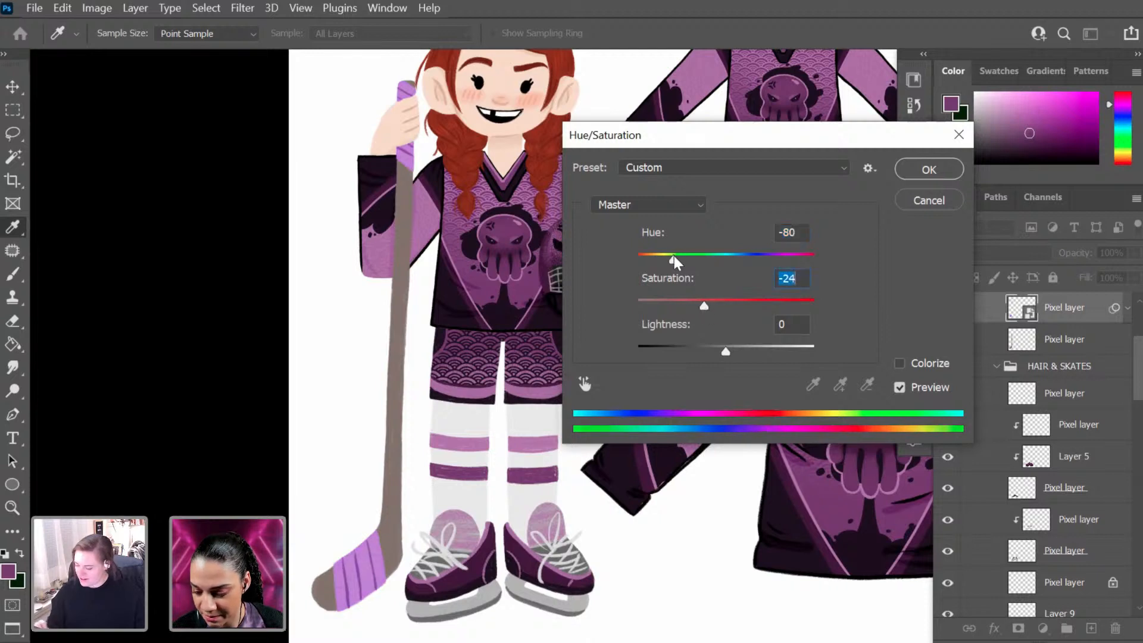
{"action": "mouse_move", "coordinate": [674, 256]}
{"action": "left_mouse_down"}
{"action": "mouse_move", "coordinate": [663, 256]}
{"action": "mouse_move", "coordinate": [679, 249]}
{"action": "left_mouse_up"}
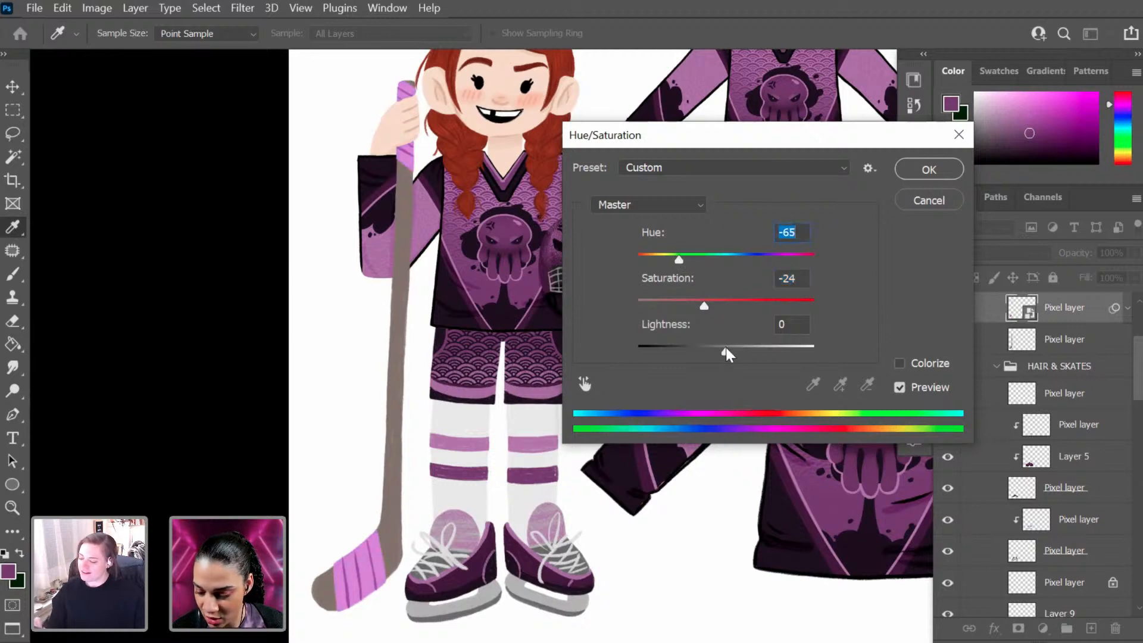
{"action": "mouse_move", "coordinate": [705, 305]}
{"action": "left_mouse_down"}
{"action": "mouse_move", "coordinate": [716, 303]}
{"action": "mouse_move", "coordinate": [691, 304]}
{"action": "left_mouse_up"}
{"action": "left_click", "coordinate": [927, 171]}
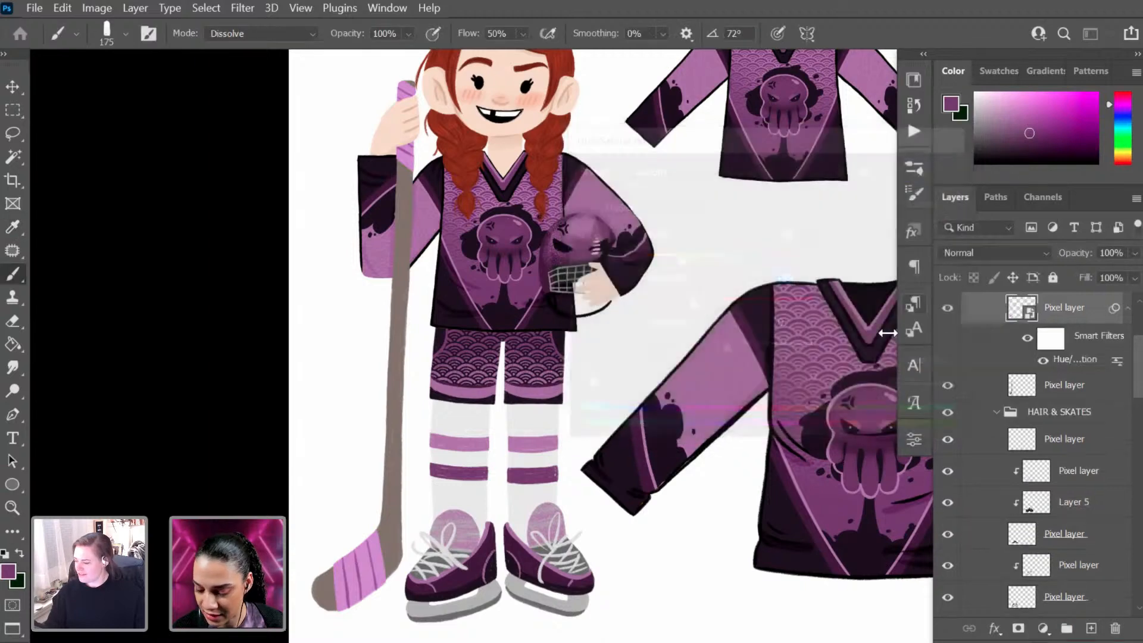
Step: Convert the layer with the hockey stick's brown shaft to a smart object
{"action": "key", "text": "alt+bracketleft"}
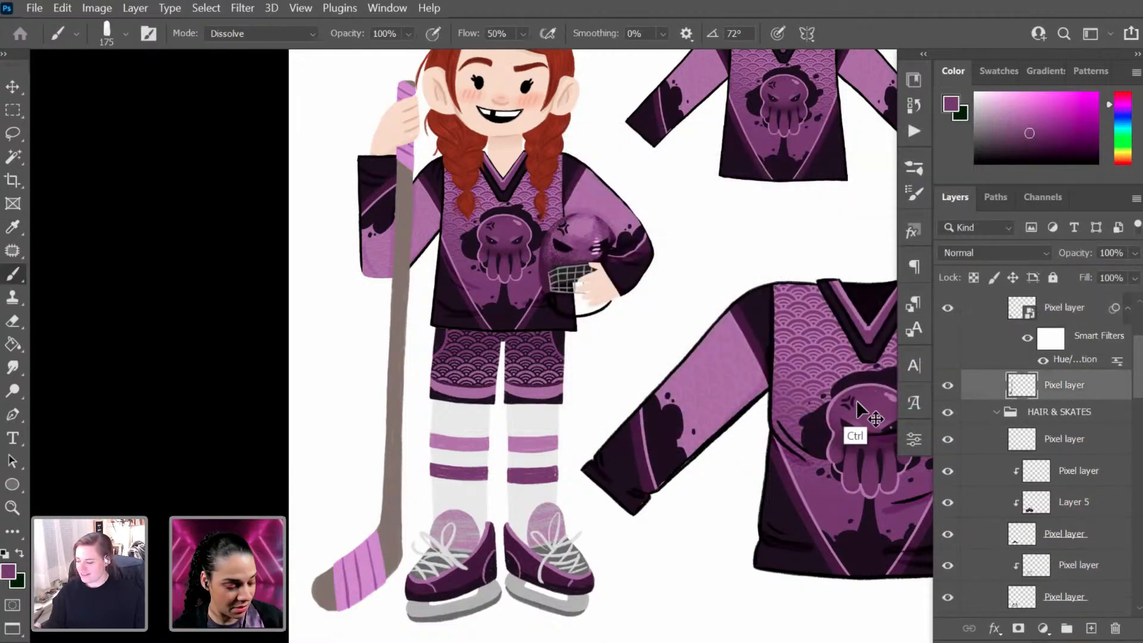
{"action": "right_click", "coordinate": [1094, 381]}
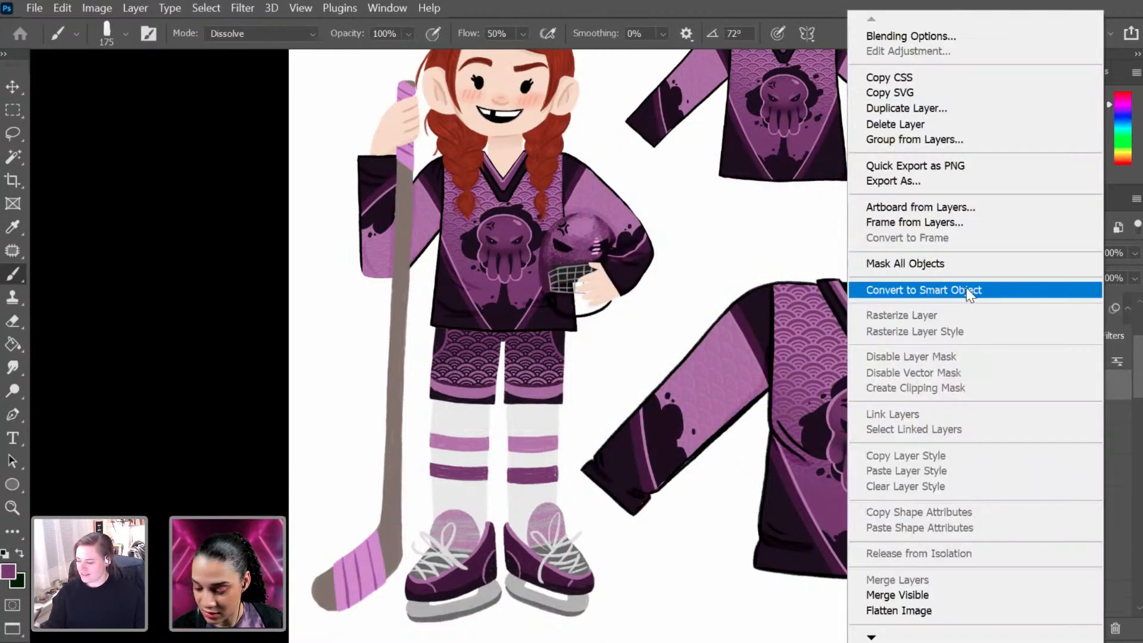
{"action": "left_click", "coordinate": [969, 291]}
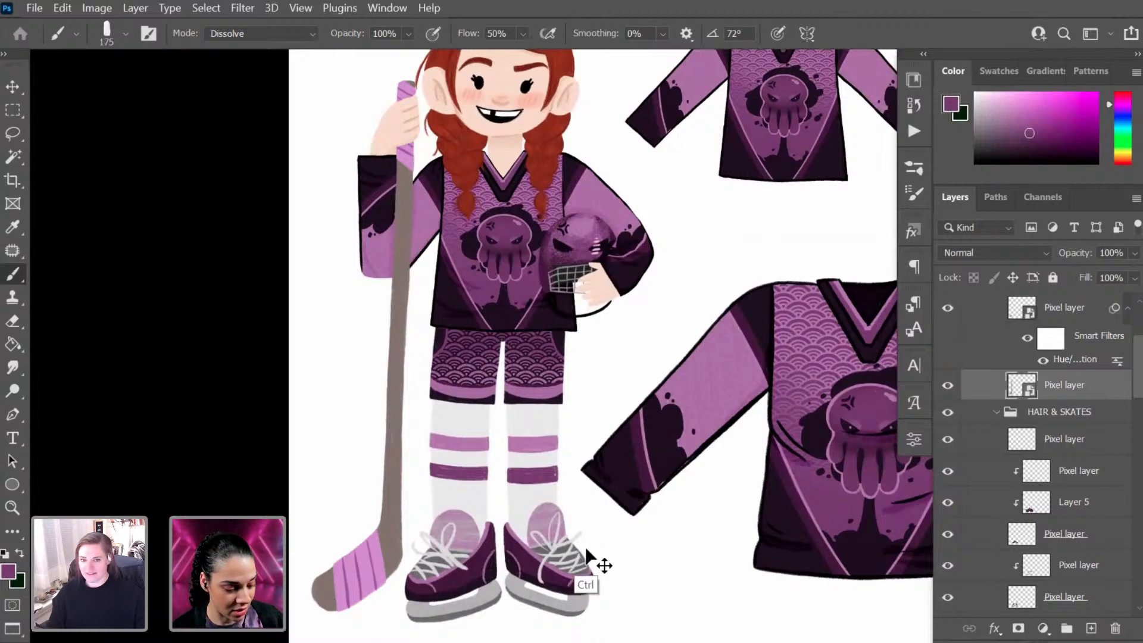
Step: Recolour the stick's shaft dark purple with Hue/Saturation, using hue -107, saturation +59 and lightness -61
{"action": "key", "text": "ctrl+u"}
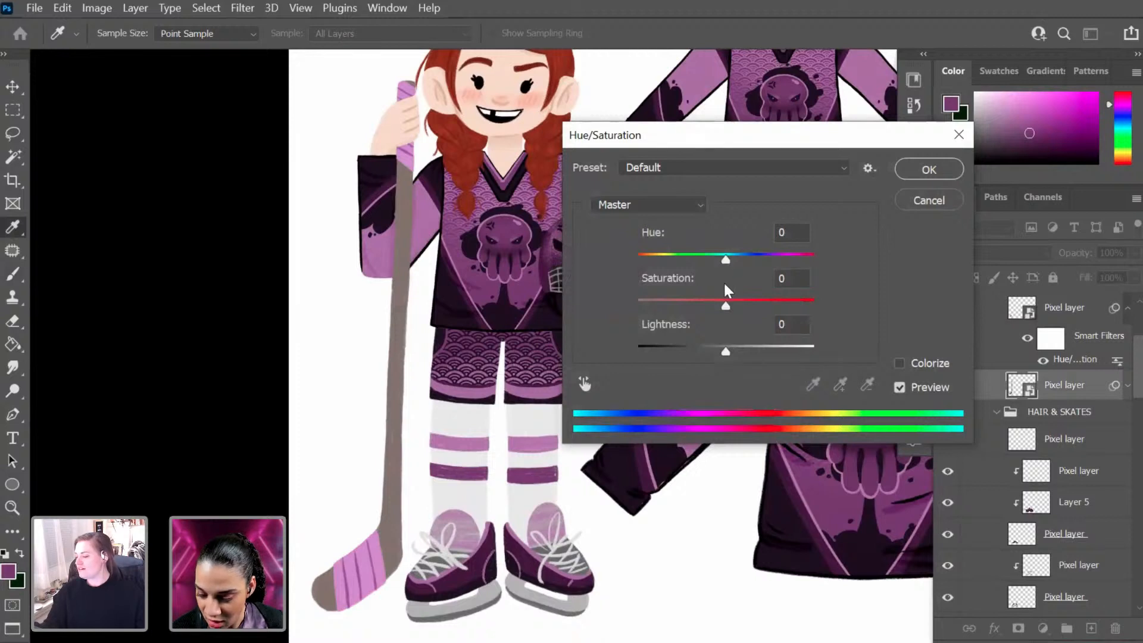
{"action": "left_click_drag", "start_coordinate": [729, 258], "coordinate": [684, 259]}
{"action": "left_click_drag", "start_coordinate": [724, 304], "coordinate": [753, 301]}
{"action": "left_click_drag", "start_coordinate": [661, 262], "coordinate": [655, 260]}
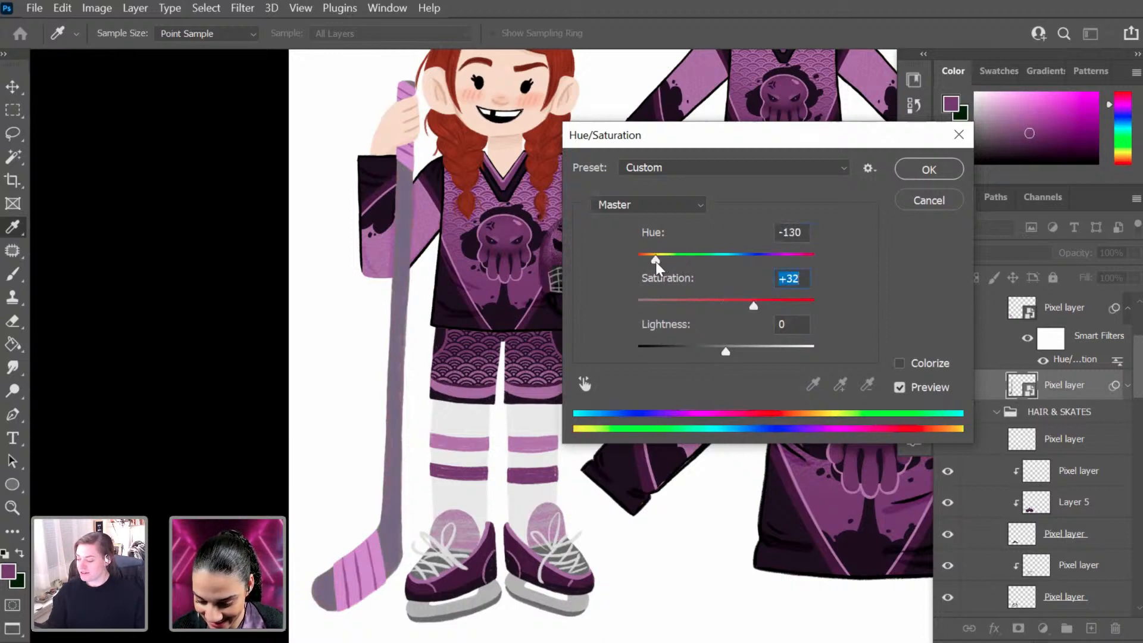
{"action": "left_click_drag", "start_coordinate": [725, 351], "coordinate": [680, 355]}
{"action": "left_click", "coordinate": [754, 305]}
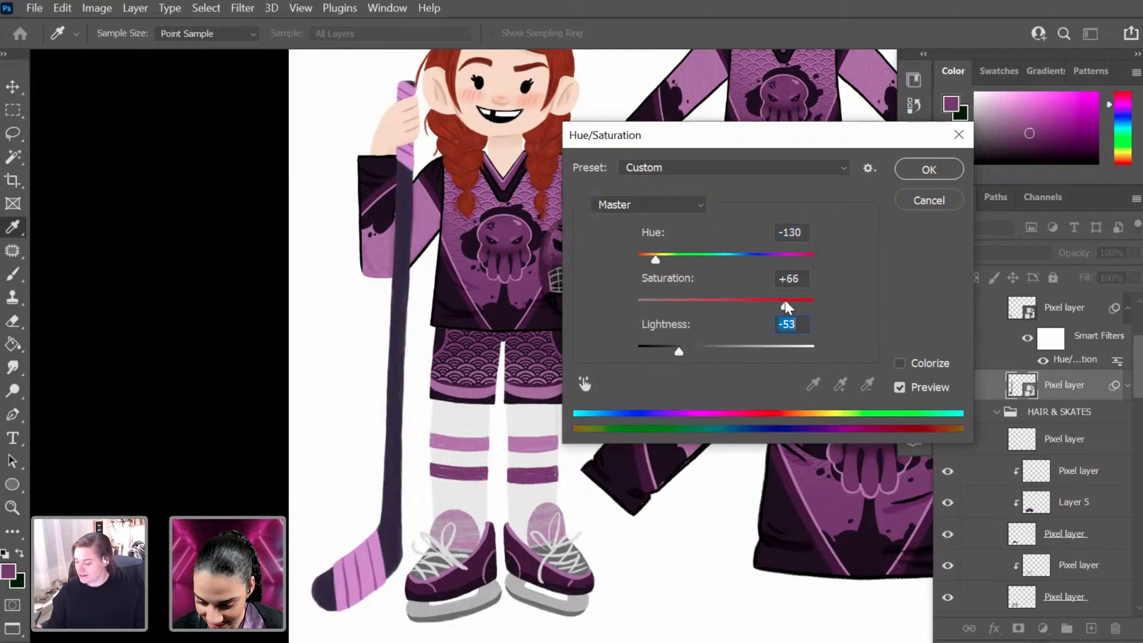
{"action": "mouse_move", "coordinate": [788, 306]}
{"action": "left_mouse_down"}
{"action": "mouse_move", "coordinate": [808, 304]}
{"action": "mouse_move", "coordinate": [780, 301]}
{"action": "left_mouse_up"}
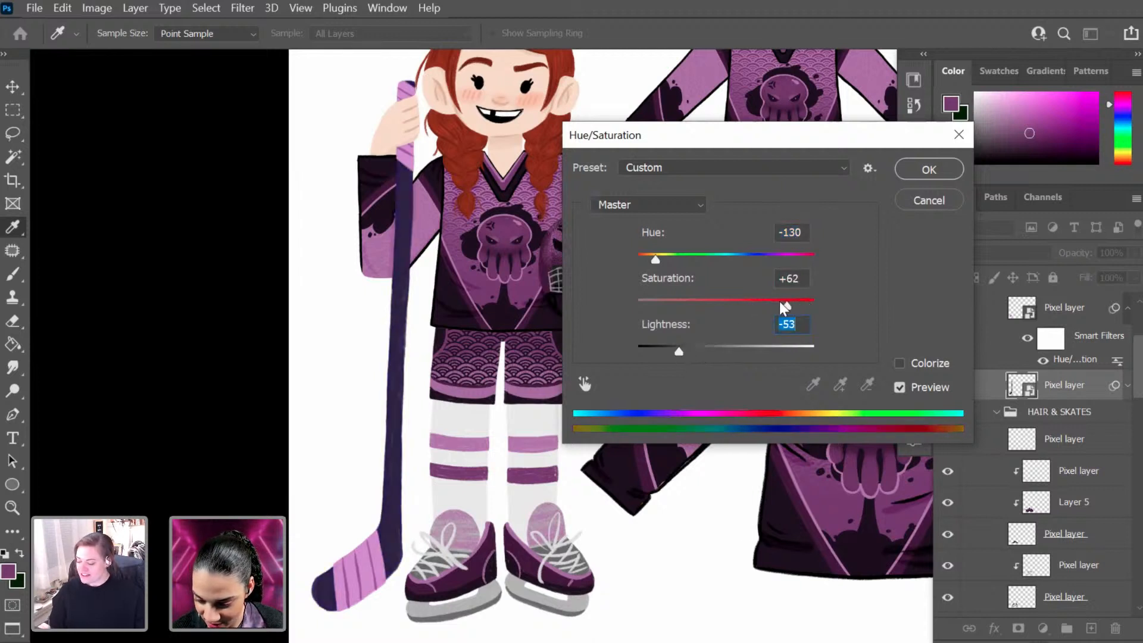
{"action": "left_click_drag", "start_coordinate": [656, 258], "coordinate": [664, 256]}
{"action": "left_click_drag", "start_coordinate": [678, 352], "coordinate": [673, 347]}
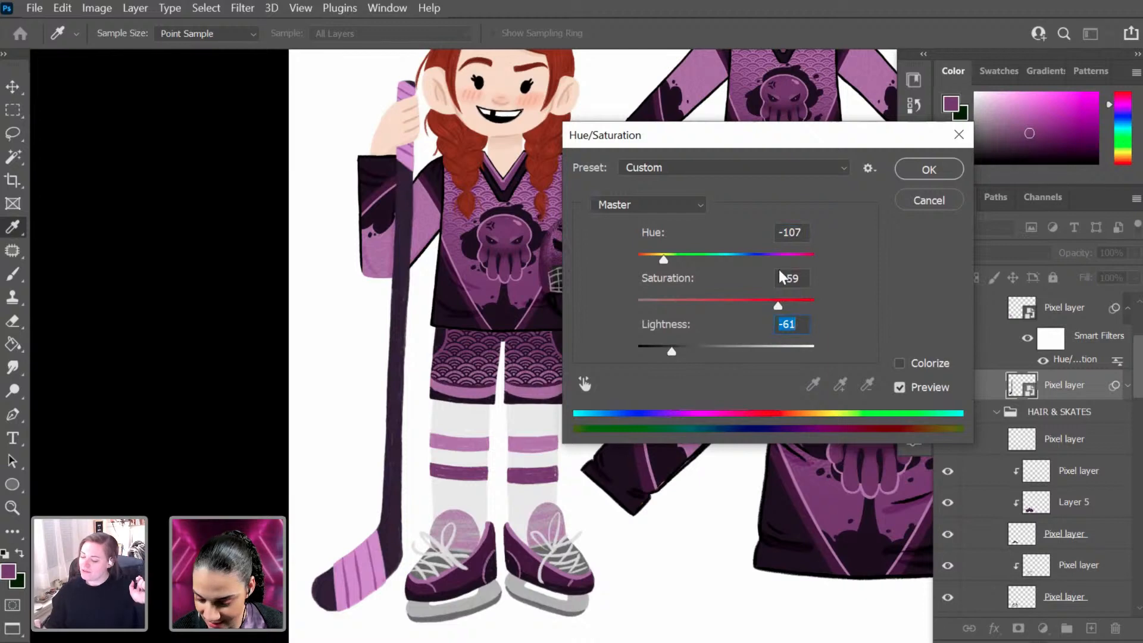
{"action": "left_click", "coordinate": [935, 170]}
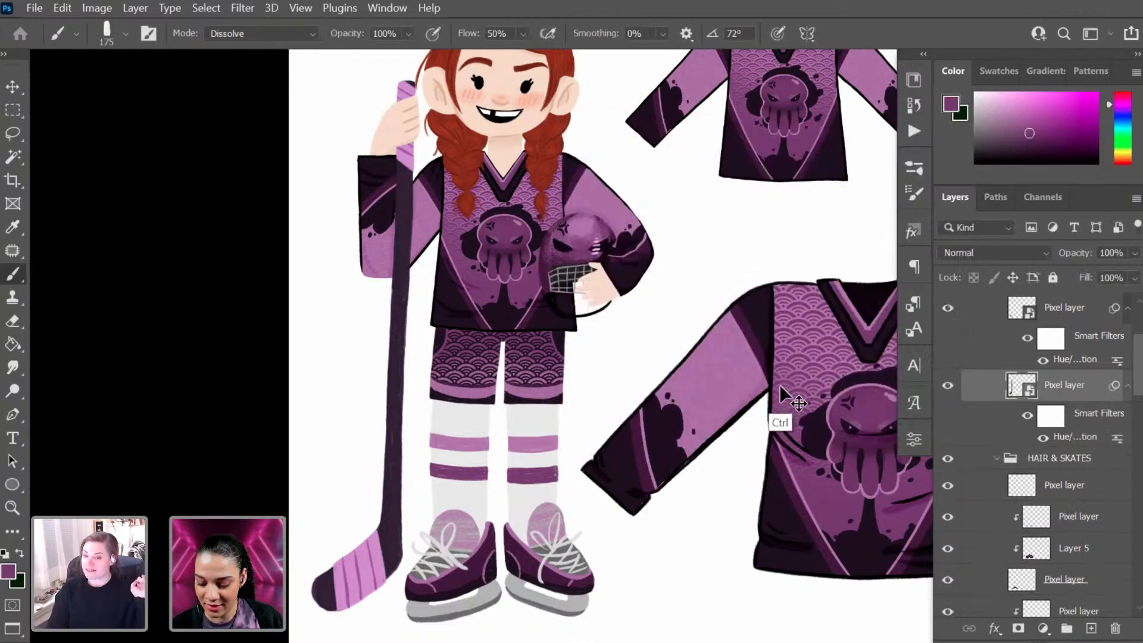
{"action": "key", "text": "ctrl+minus"}
{"action": "key", "text": "ctrl+minus"}
{"action": "key", "text": "ctrl+minus"}
{"action": "key", "text": "ctrl+plus"}
{"action": "key", "text": "ctrl+plus"}
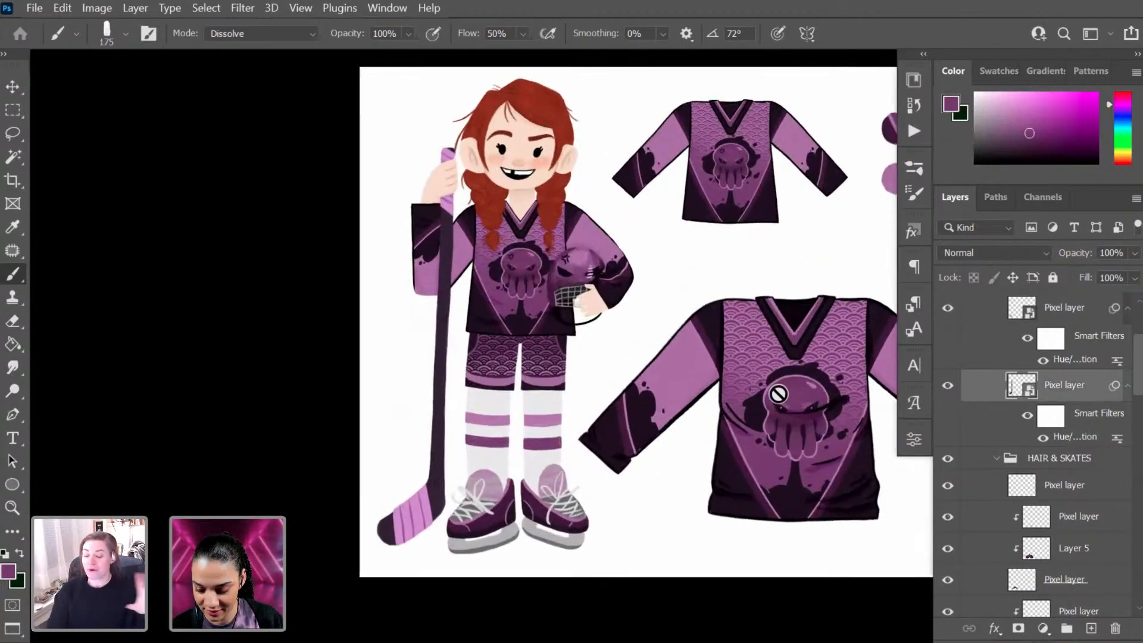
{"action": "key", "text": "ctrl+minus"}
{"action": "key", "text": "ctrl+plus"}
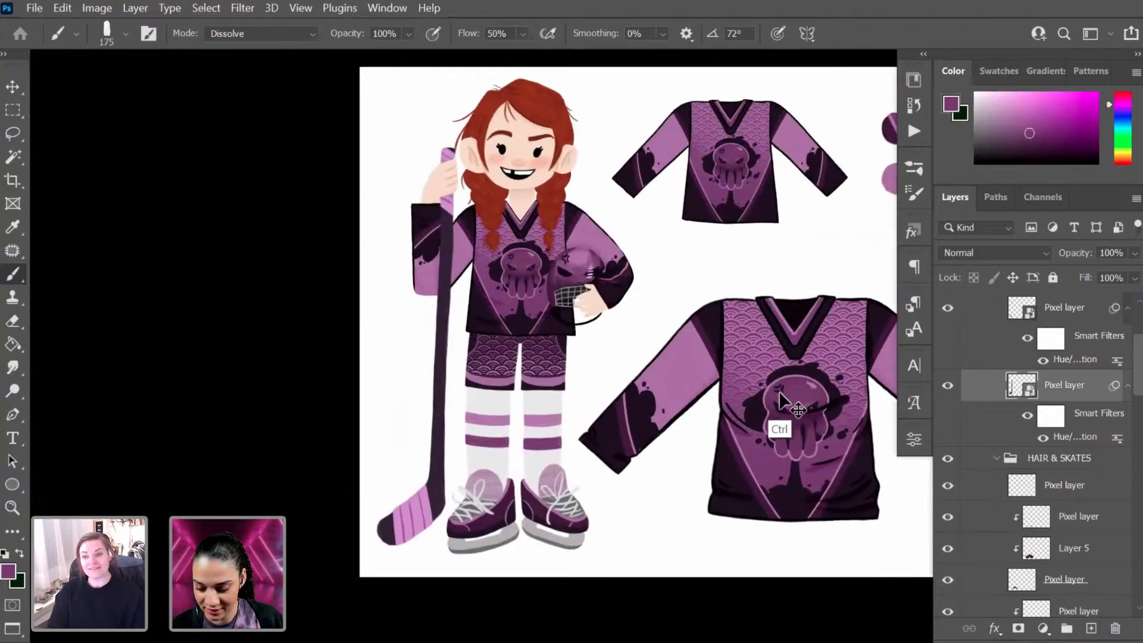
Step: Find the layer with the helmet's cage lines by toggling its visibility and move it directly below Layer 8
{"action": "key", "text": "ctrl+plus"}
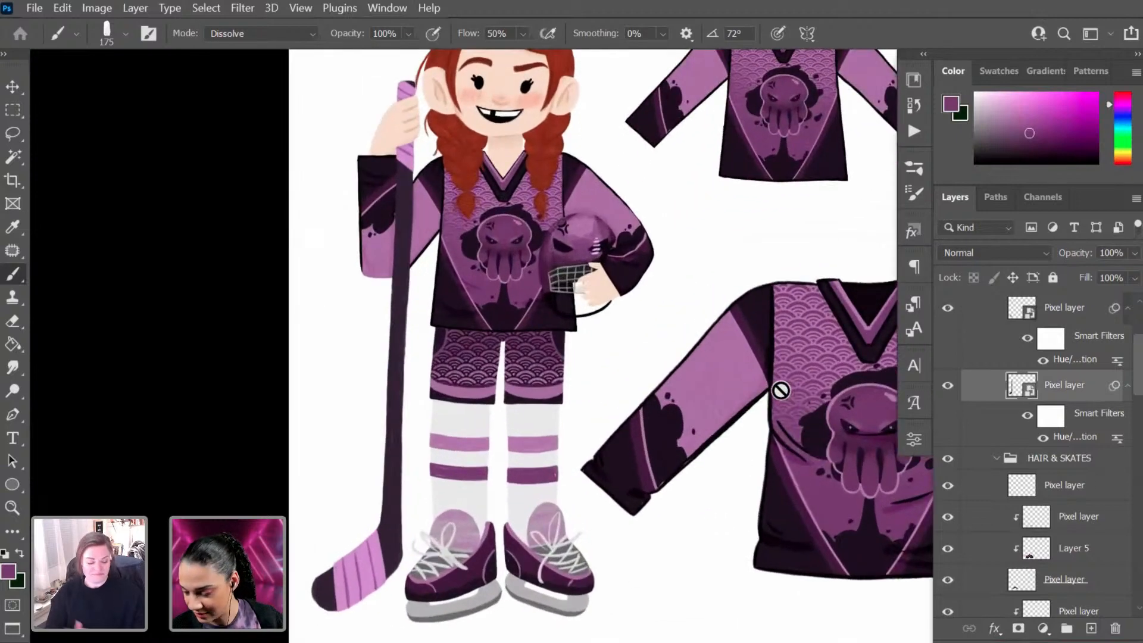
{"action": "left_click", "coordinate": [597, 262], "text": "ctrl"}
{"action": "left_click", "coordinate": [949, 602]}
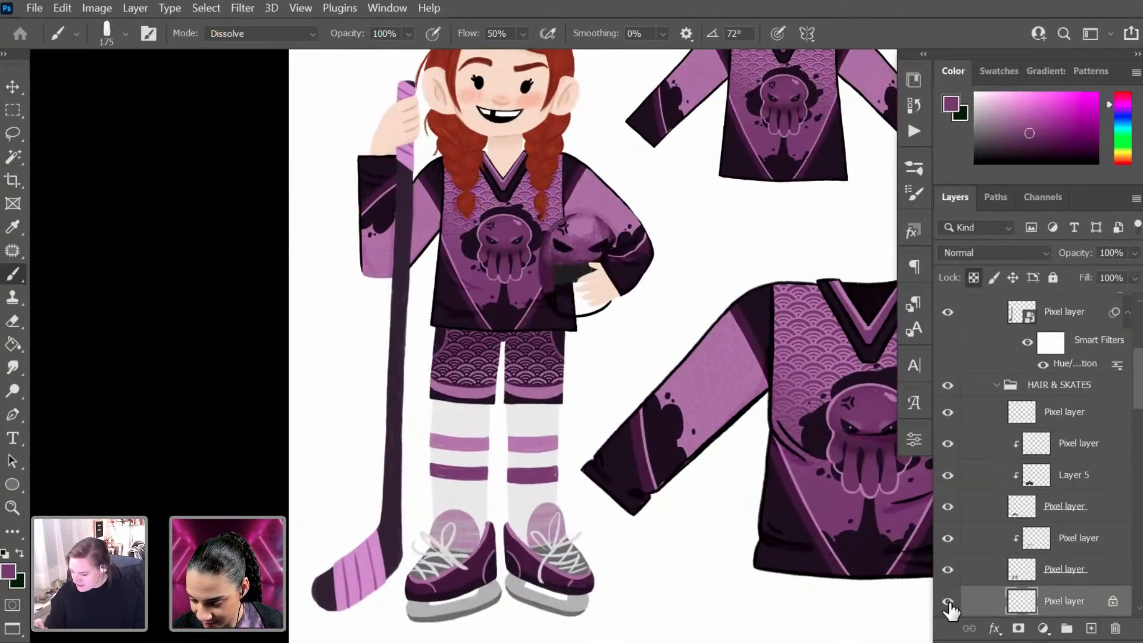
{"action": "left_click", "coordinate": [949, 603]}
{"action": "scroll", "coordinate": [1141, 395], "scroll_direction": "down", "scroll_amount": 6}
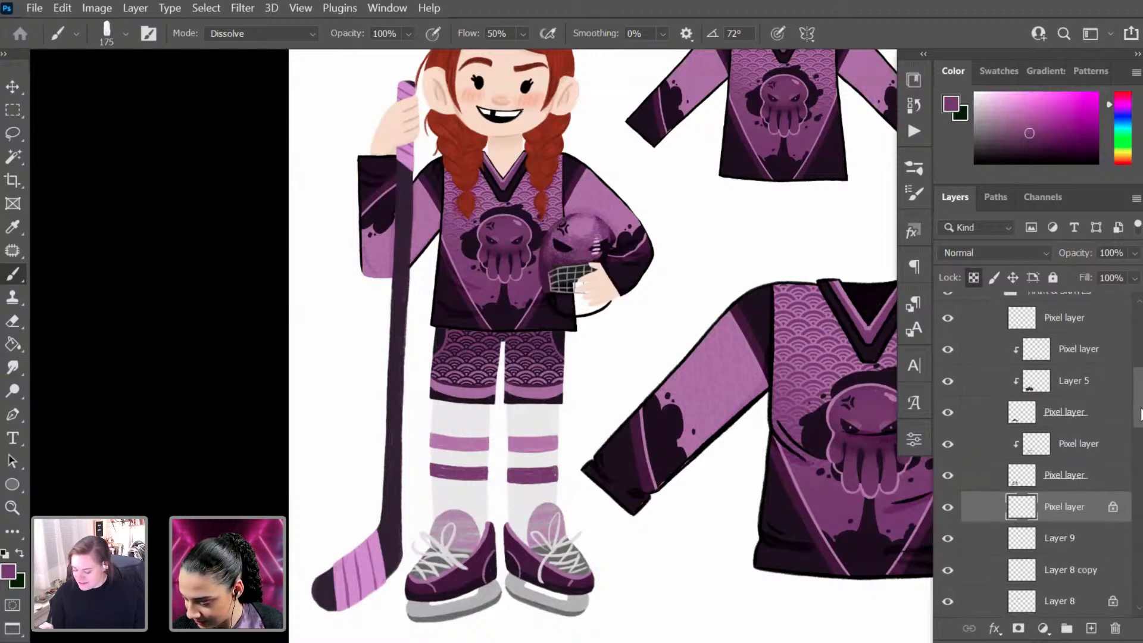
{"action": "left_click_drag", "start_coordinate": [1094, 424], "coordinate": [1082, 547]}
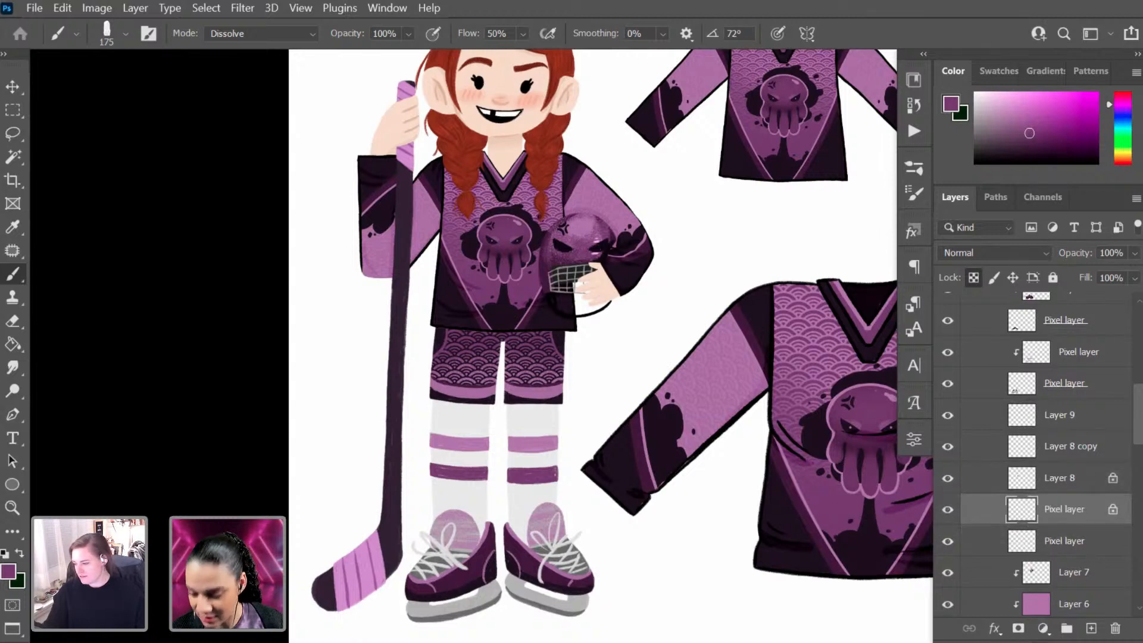
Step: Add a new empty layer directly above Layer 9 for the helmet details
{"action": "key", "text": "ctrl+minus"}
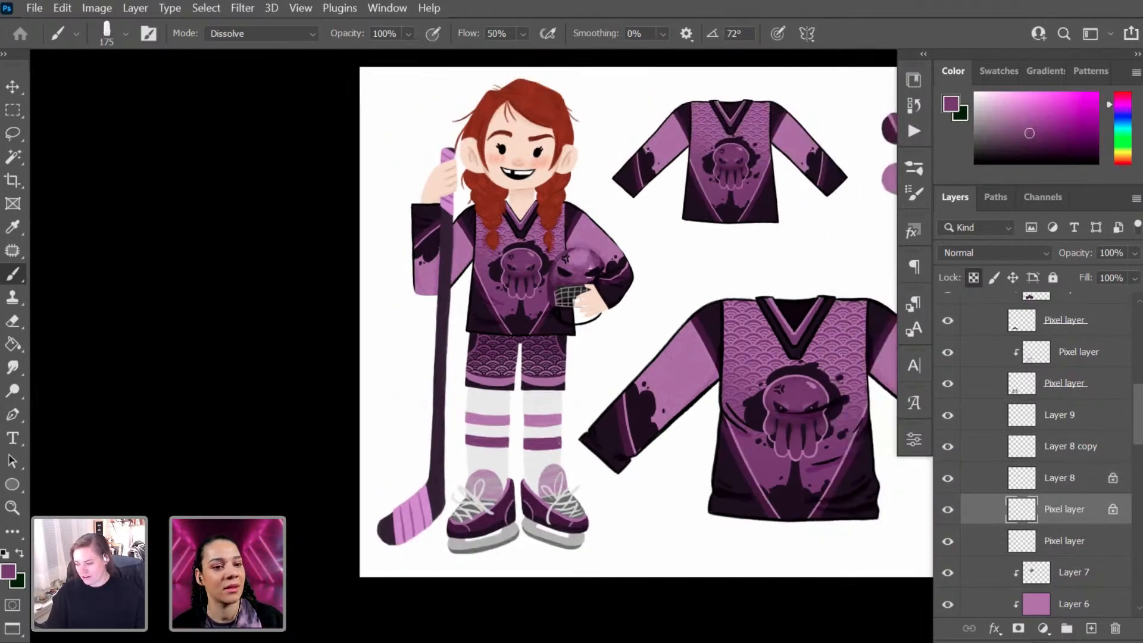
{"action": "key", "text": "ctrl+plus"}
{"action": "key", "text": "ctrl+plus"}
{"action": "key", "text": "ctrl+plus"}
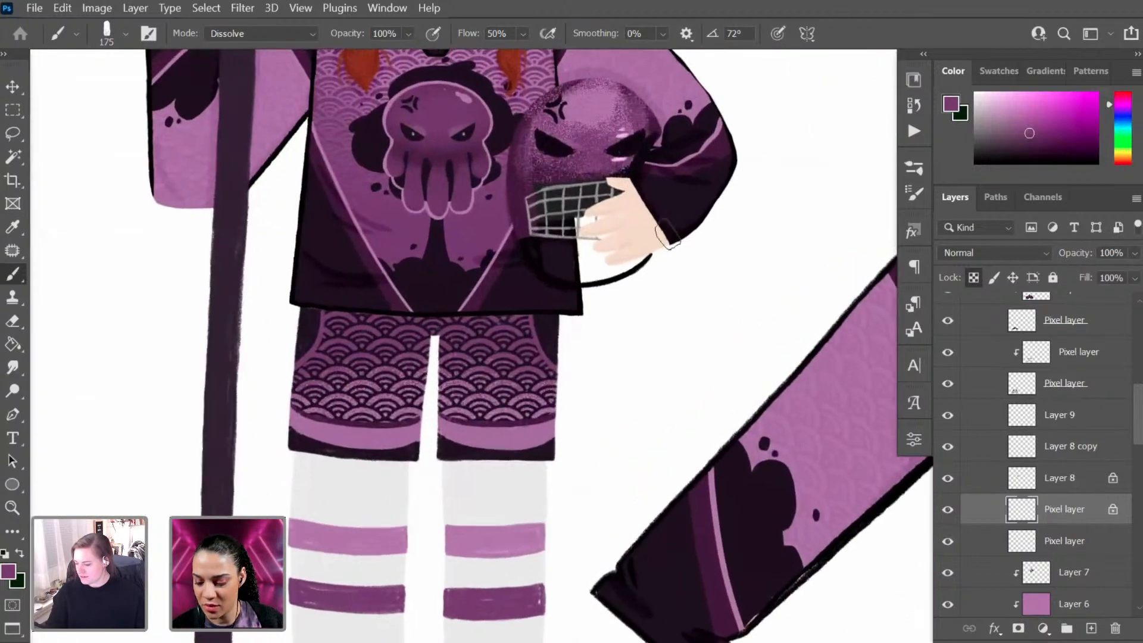
{"action": "left_click_drag", "start_coordinate": [670, 196], "coordinate": [625, 371]}
{"action": "left_click", "coordinate": [1092, 481]}
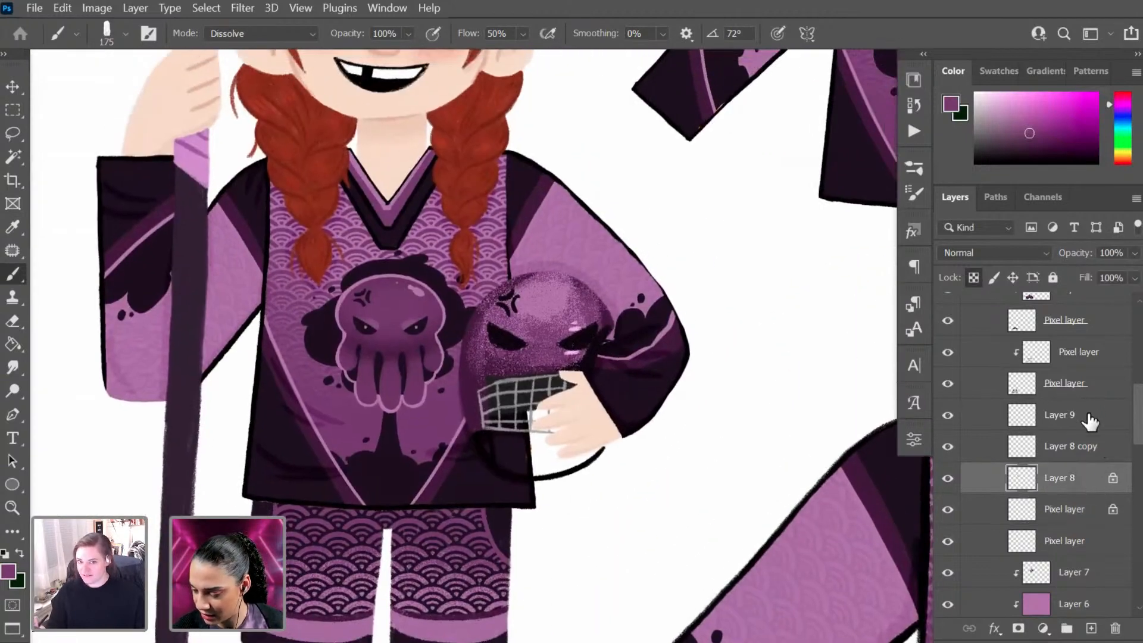
{"action": "left_click", "coordinate": [1080, 423]}
{"action": "key", "text": "ctrl+shift+alt+n"}
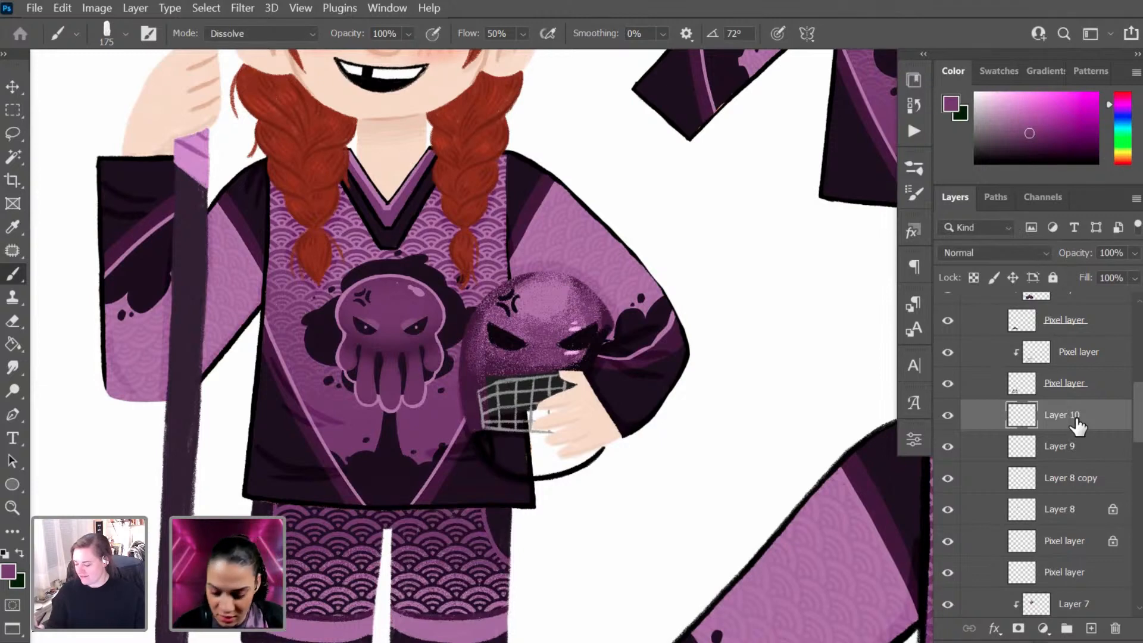
Step: Paint small light pink glints in the helmet's two eyes with a 25 px brush, sampling the helmet's pink highlight
{"action": "key", "text": "bracketleft"}
{"action": "key", "text": "bracketleft"}
{"action": "key", "text": "bracketleft"}
{"action": "key", "text": "bracketleft"}
{"action": "key", "text": "bracketleft"}
{"action": "key", "text": "bracketleft"}
{"action": "key", "text": "bracketleft"}
{"action": "key", "text": "bracketleft"}
{"action": "key", "text": "bracketleft"}
{"action": "scroll", "coordinate": [532, 362], "scroll_direction": "up", "scroll_amount": 2}
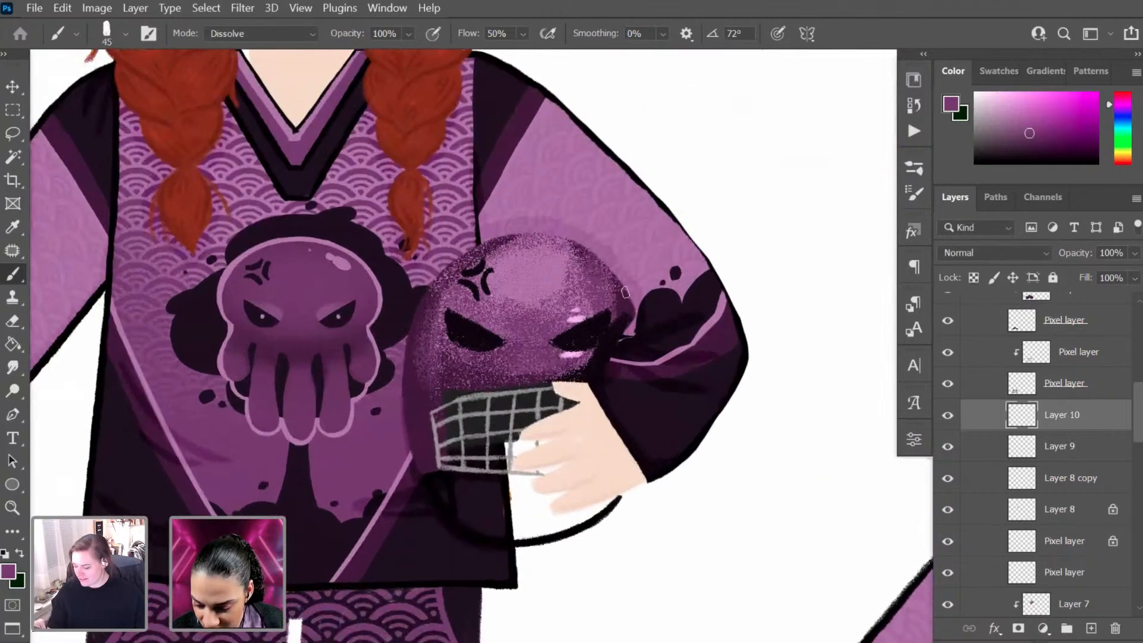
{"action": "left_click", "coordinate": [572, 354], "text": "alt"}
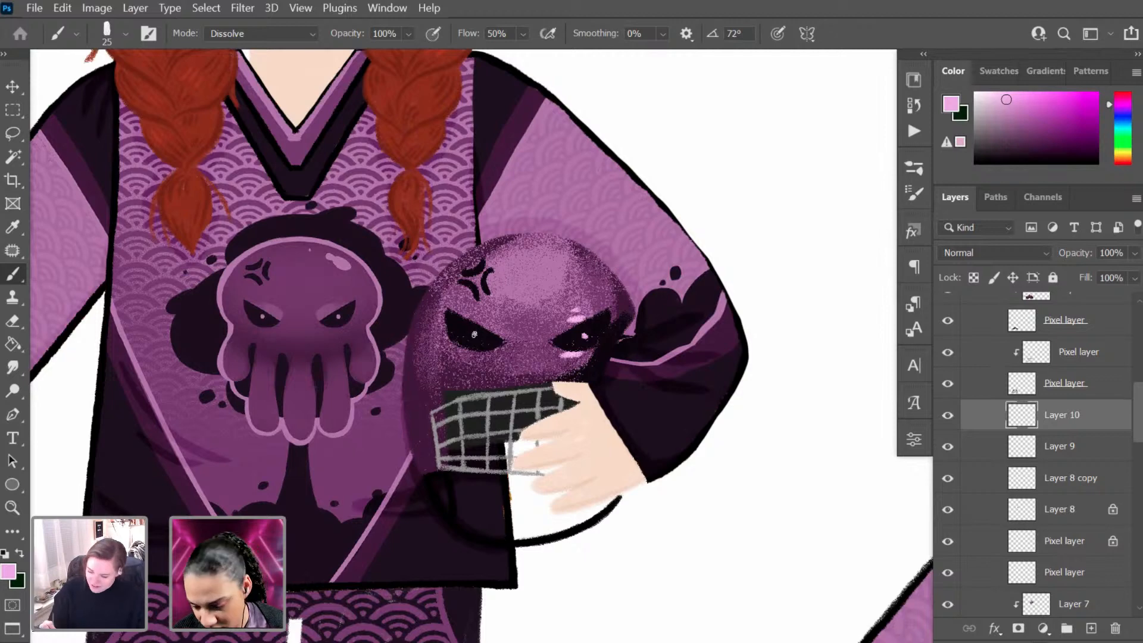
{"action": "scroll", "coordinate": [474, 334], "scroll_direction": "down", "scroll_amount": 6}
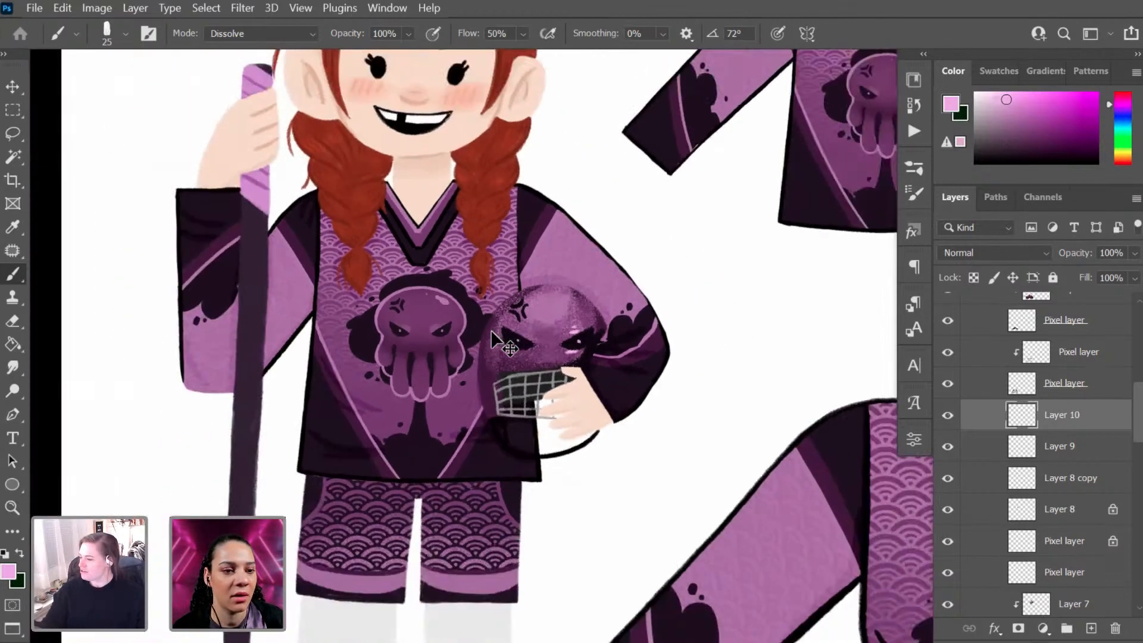
{"action": "scroll", "coordinate": [491, 329], "scroll_direction": "down", "scroll_amount": 2}
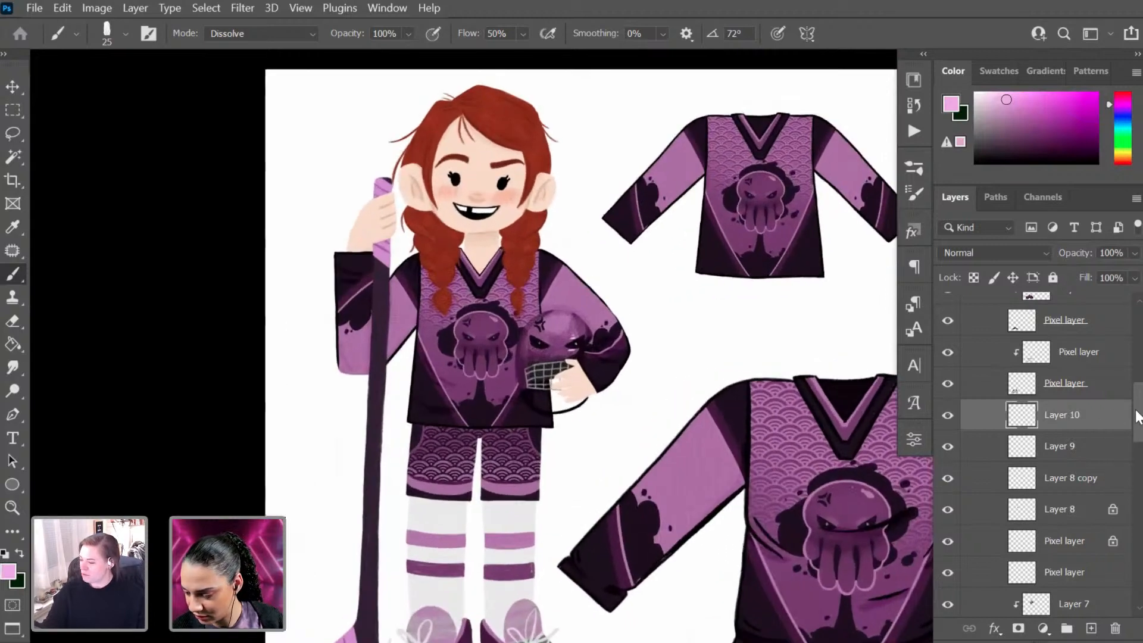
Step: Add a new empty layer above the JUNIPER group
{"action": "left_click_drag", "start_coordinate": [1137, 417], "coordinate": [1134, 329]}
{"action": "left_click", "coordinate": [968, 381]}
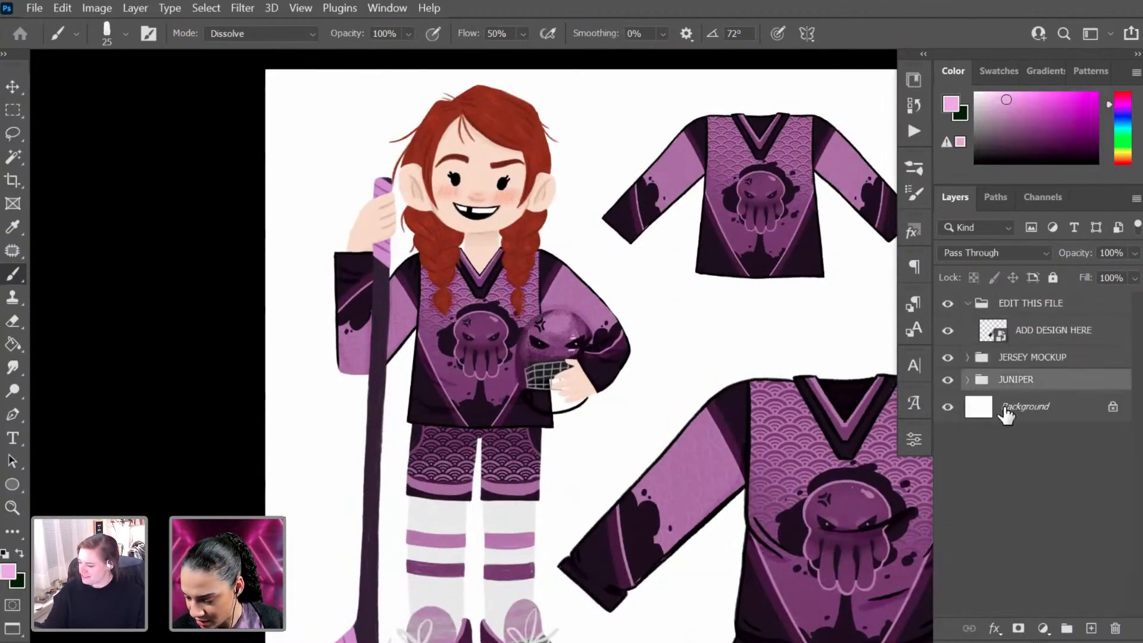
{"action": "key", "text": "ctrl+minus"}
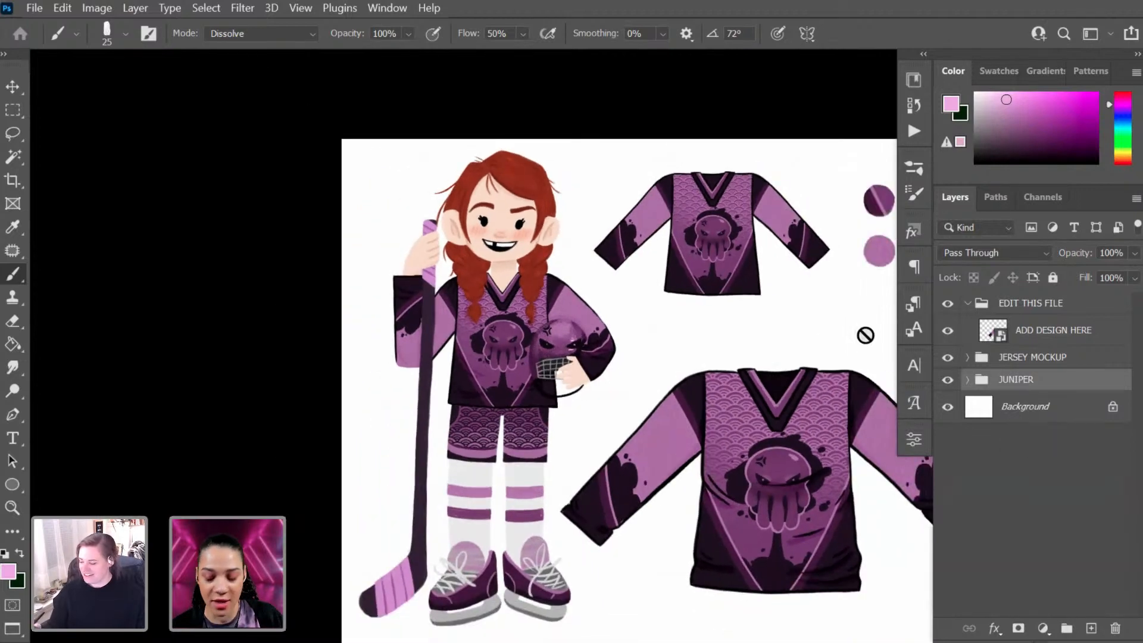
{"action": "key", "text": "ctrl+plus"}
{"action": "left_click_drag", "start_coordinate": [647, 475], "coordinate": [715, 379]}
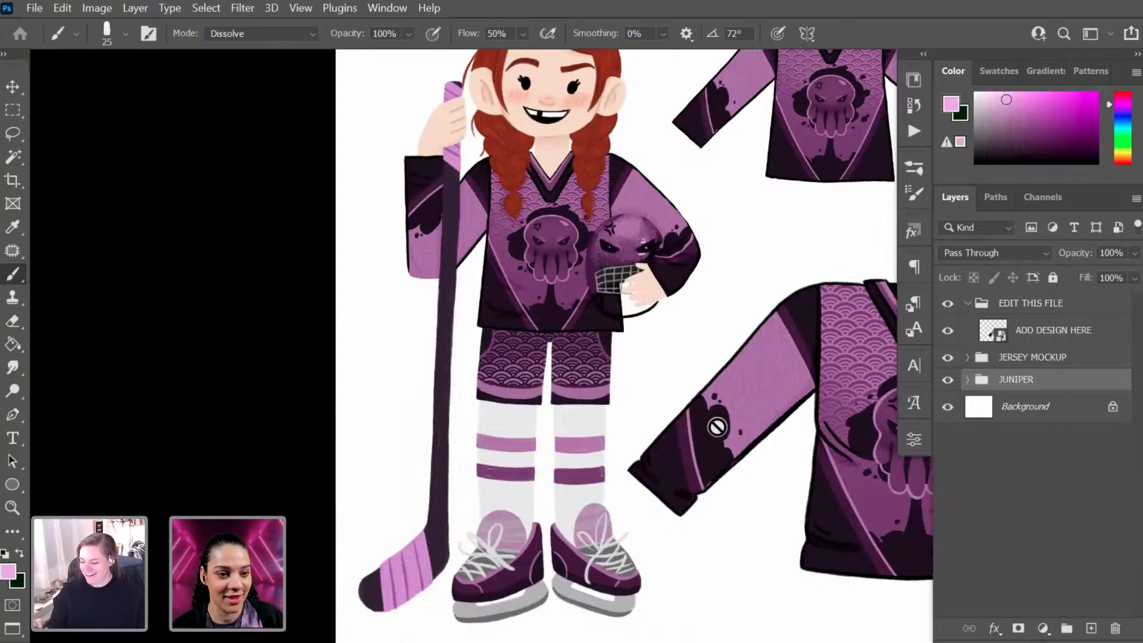
{"action": "left_click", "coordinate": [723, 396]}
{"action": "left_click", "coordinate": [625, 283]}
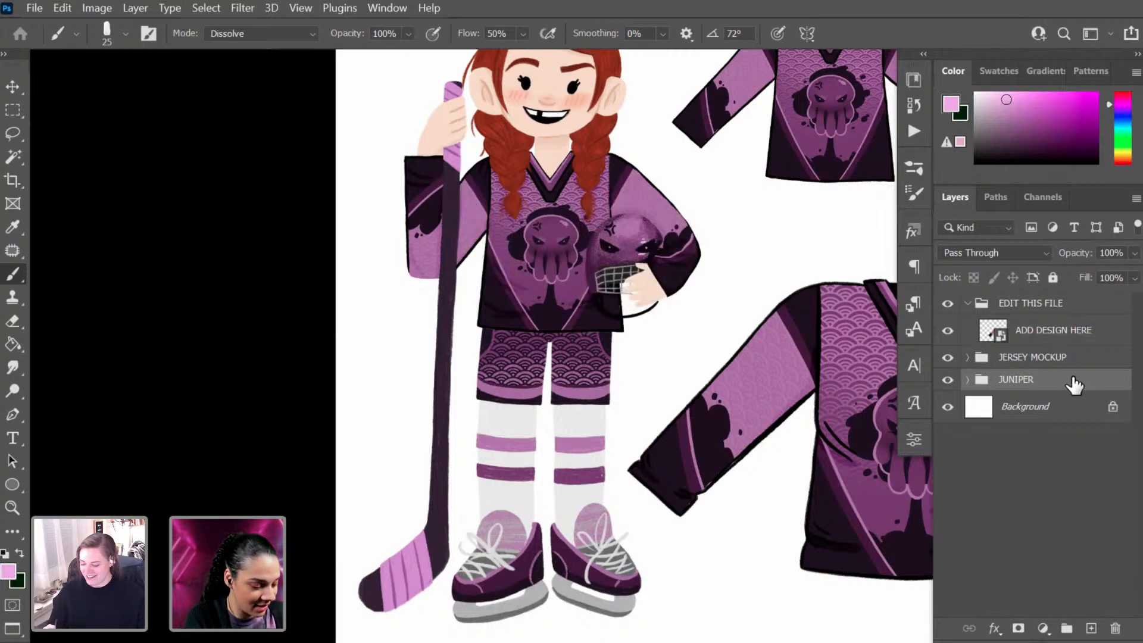
{"action": "key", "text": "ctrl+shift+n"}
{"action": "key", "text": "Return"}
Step: Paint hair ties on both braids in the jersey's dark purple and shade them with near-black purple sampled from the octopus emblem
{"action": "scroll", "coordinate": [595, 357], "scroll_direction": "up", "scroll_amount": 2}
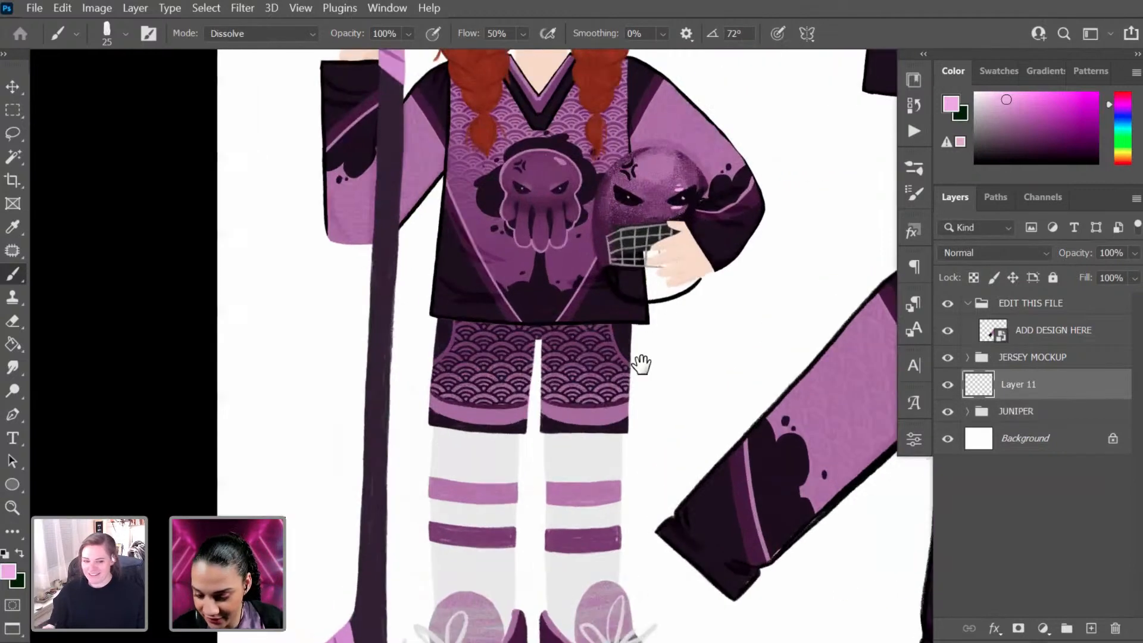
{"action": "left_click_drag", "start_coordinate": [641, 364], "coordinate": [633, 434]}
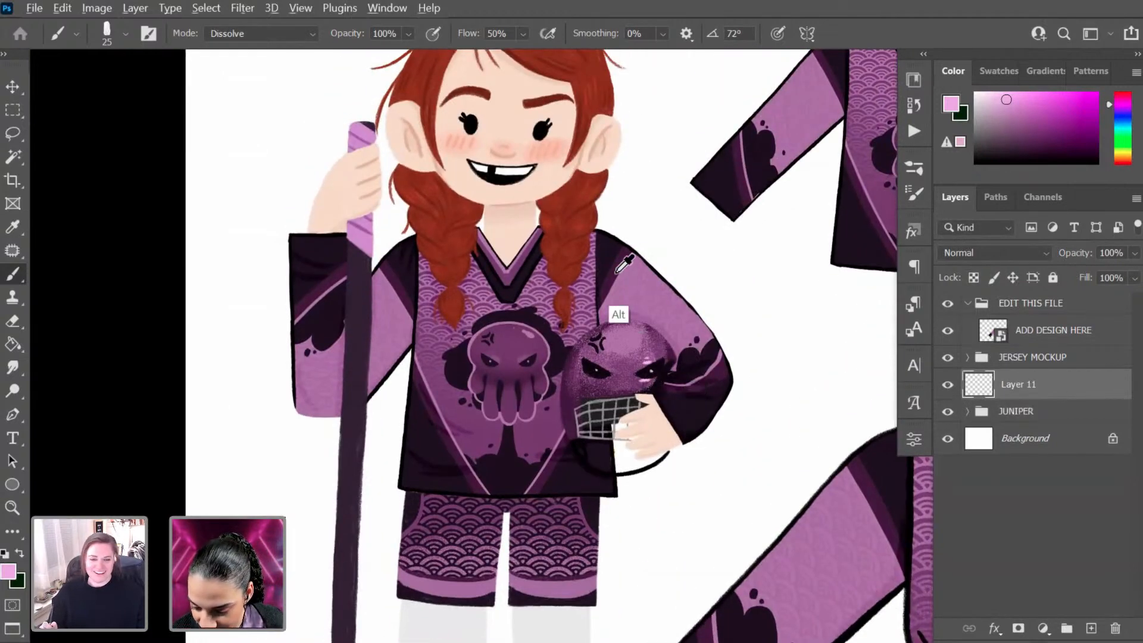
{"action": "left_click", "coordinate": [608, 295], "text": "alt"}
{"action": "scroll", "coordinate": [569, 298], "scroll_direction": "up", "scroll_amount": 2}
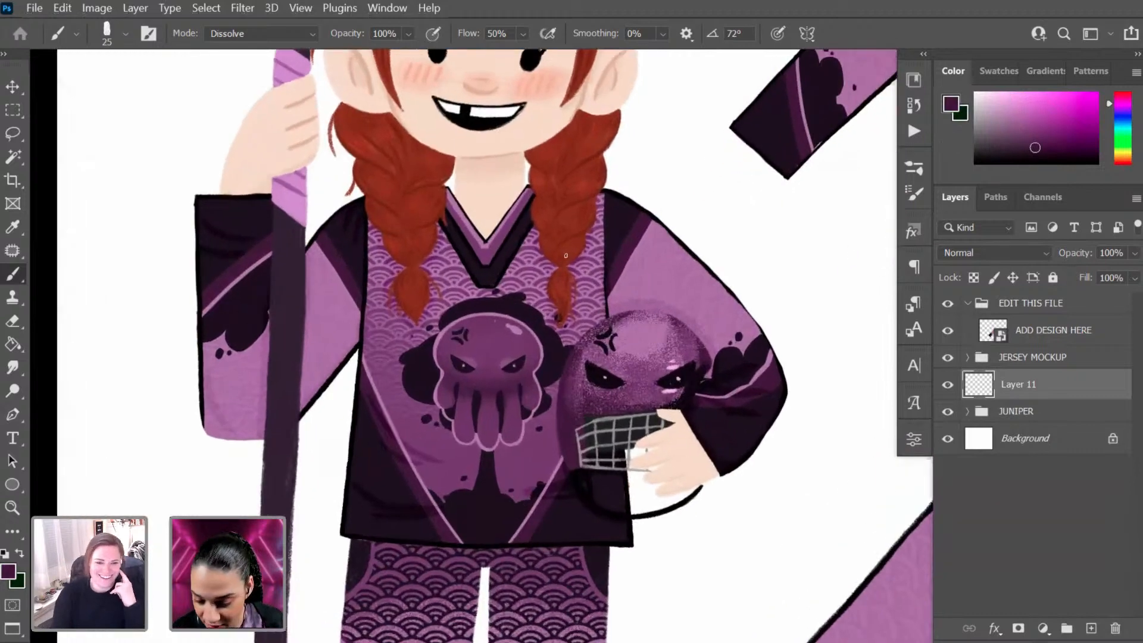
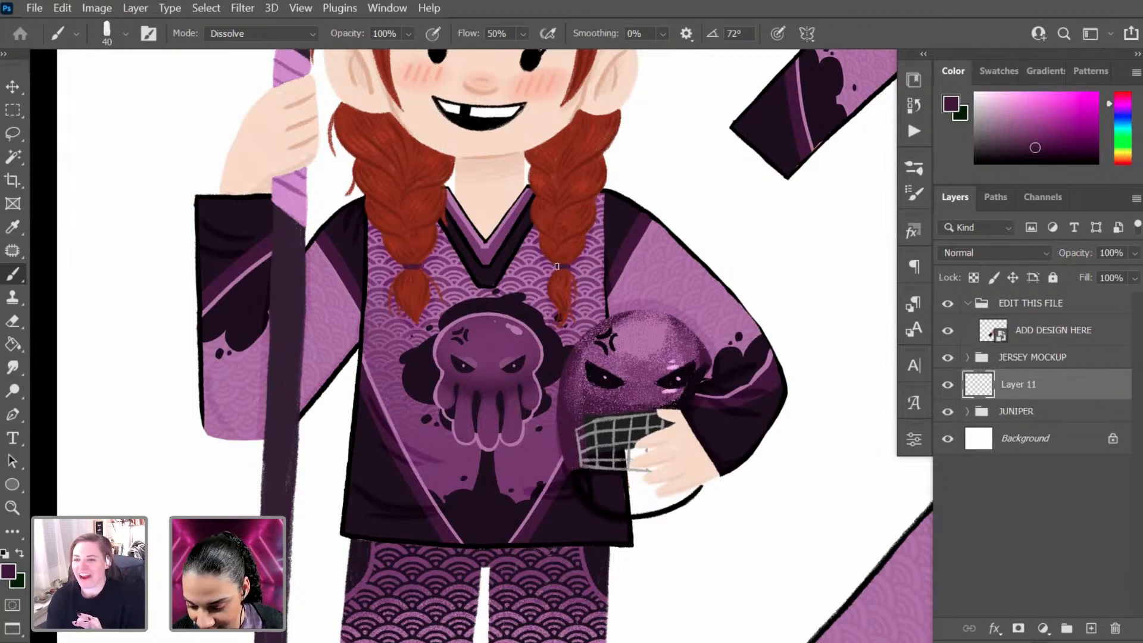
{"action": "scroll", "coordinate": [628, 252], "scroll_direction": "up", "scroll_amount": 3}
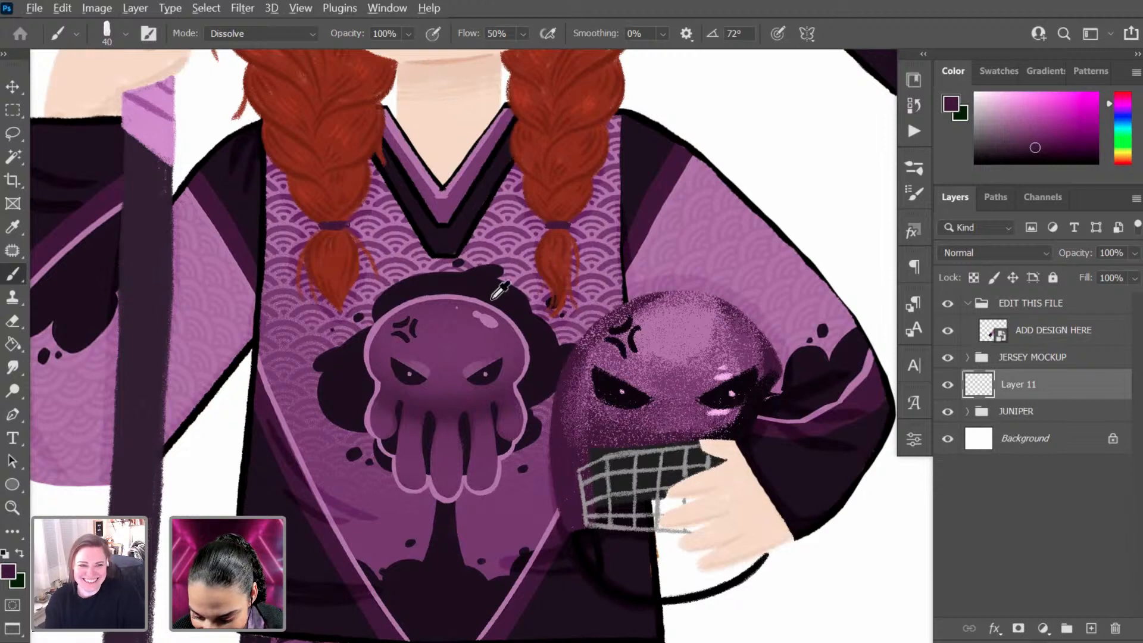
{"action": "left_click", "coordinate": [482, 371], "text": "alt"}
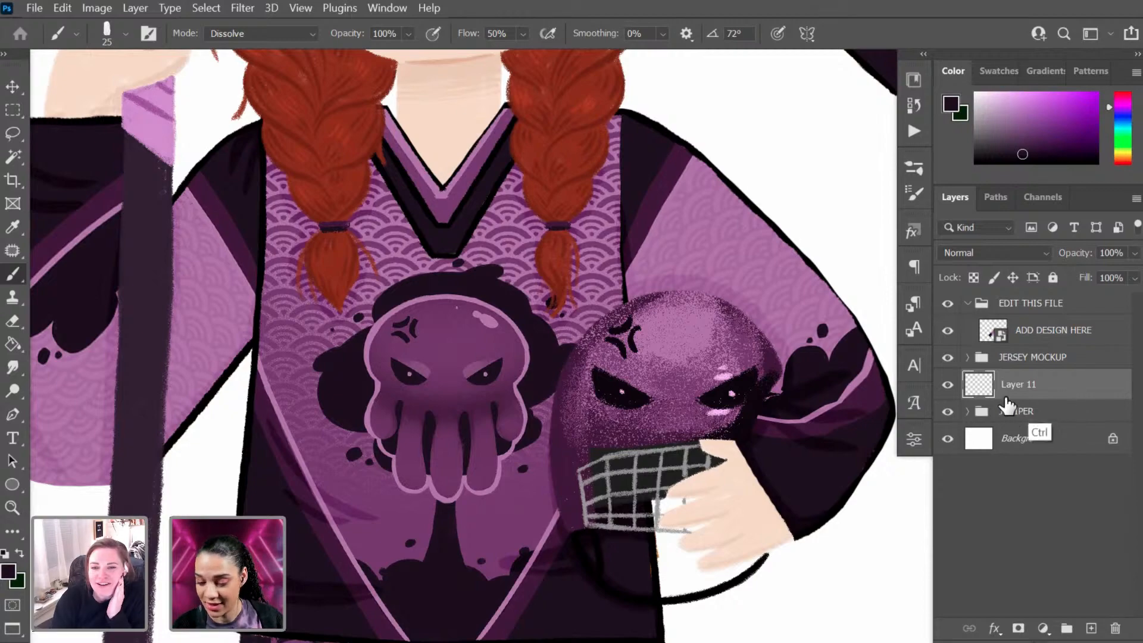
Step: Paint the top end of the hockey stick near-black purple with a 40 px brush
{"action": "key", "text": "ctrl+minus"}
{"action": "key", "text": "ctrl+minus"}
{"action": "key", "text": "ctrl+minus"}
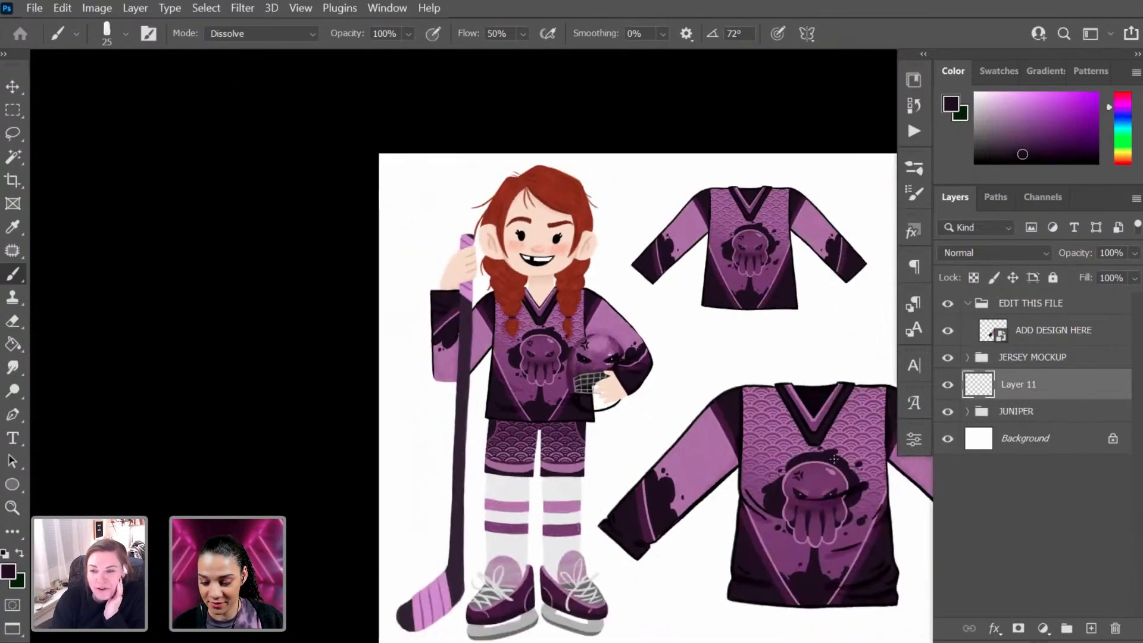
{"action": "key", "text": "ctrl+plus"}
{"action": "key", "text": "ctrl+plus"}
{"action": "key", "text": "ctrl+plus"}
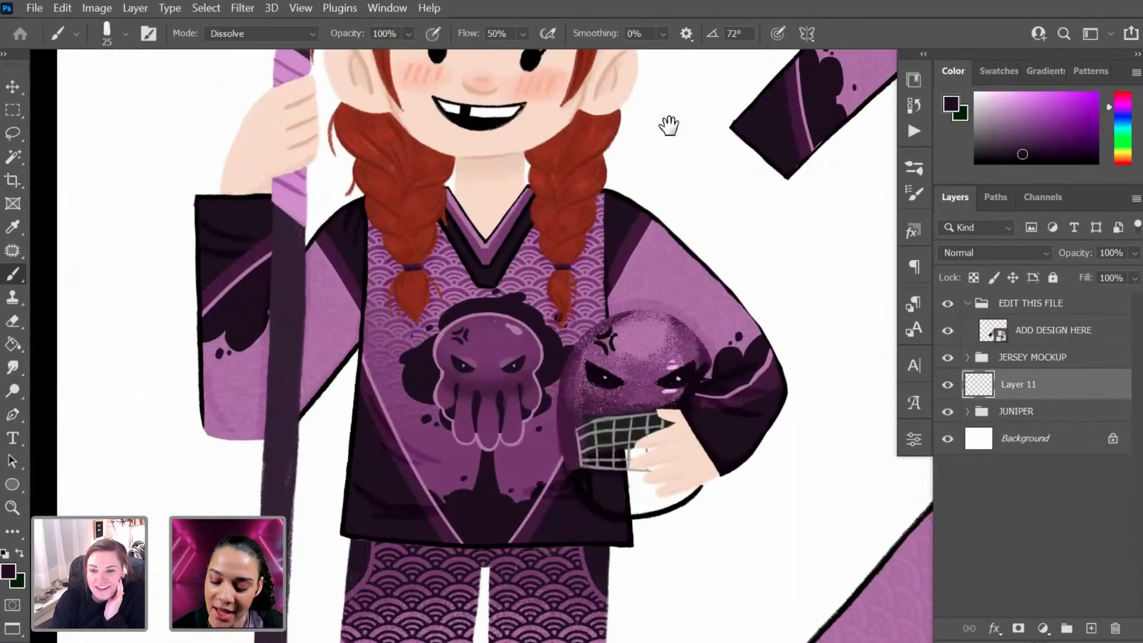
{"action": "left_click_drag", "start_coordinate": [668, 124], "coordinate": [638, 307]}
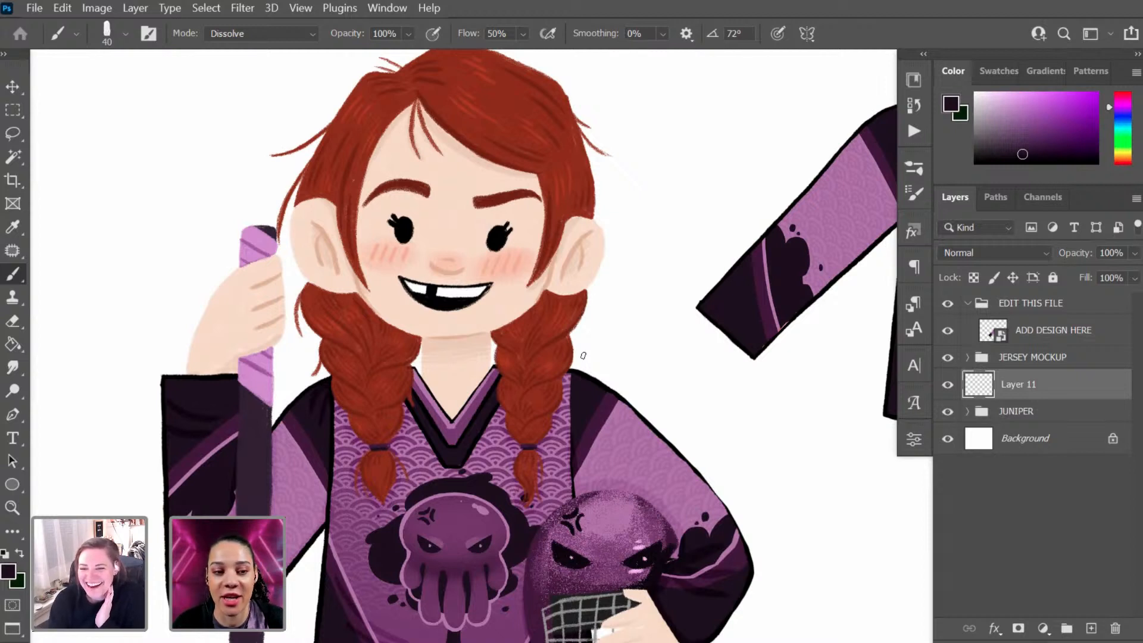
Step: Try a dark purple streak on the braid above the helmet with a 70 px brush, using the jersey's shoulder stripe colour
{"action": "key", "text": "bracketright"}
{"action": "key", "text": "bracketright"}
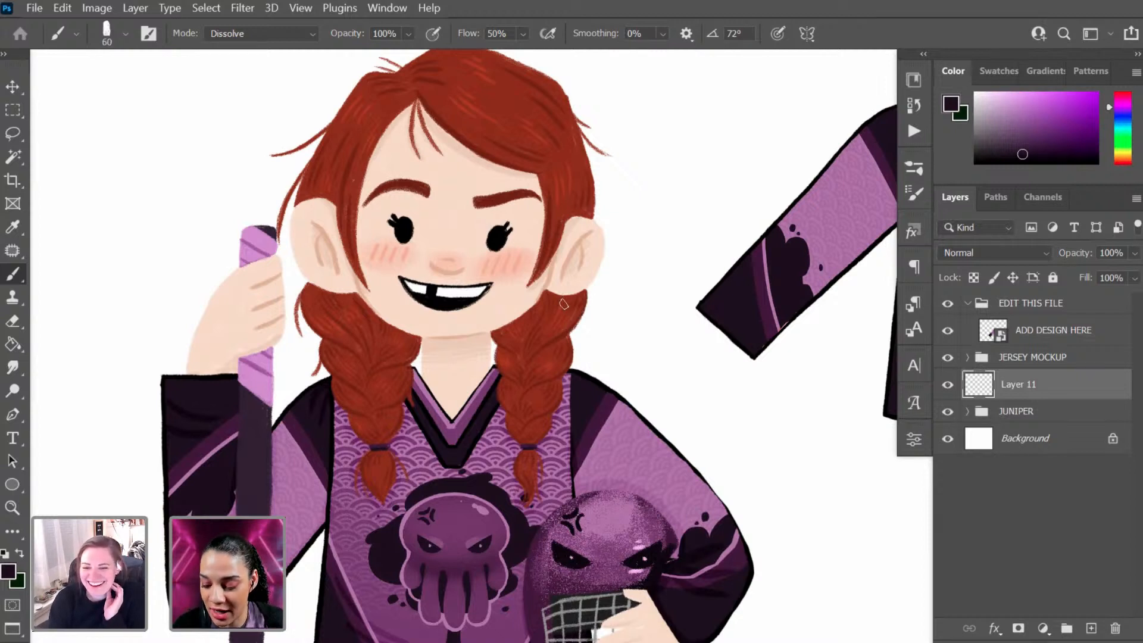
{"action": "key", "text": "ctrl+plus"}
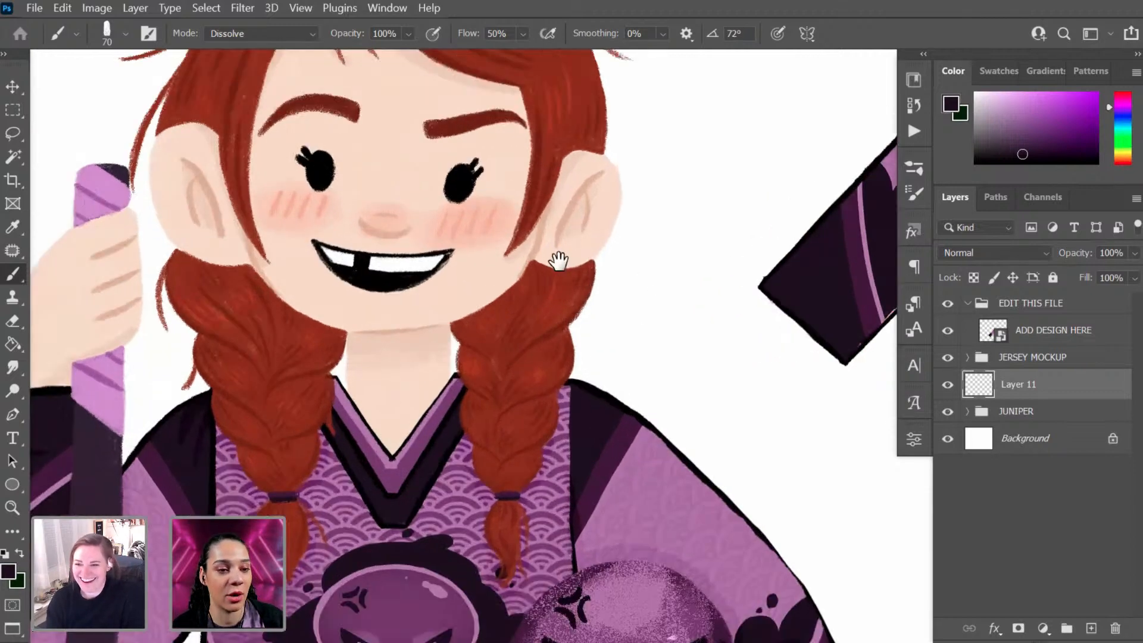
{"action": "left_click_drag", "start_coordinate": [537, 387], "coordinate": [647, 342]}
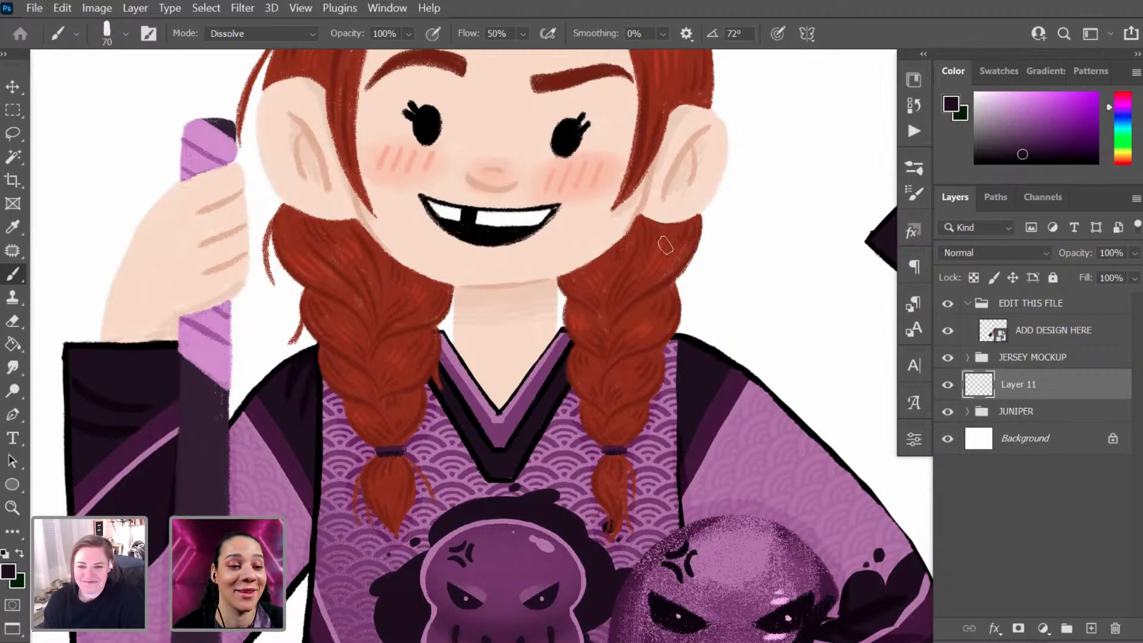
{"action": "scroll", "coordinate": [717, 416], "scroll_direction": "down", "scroll_amount": 3}
{"action": "key", "text": "alt"}
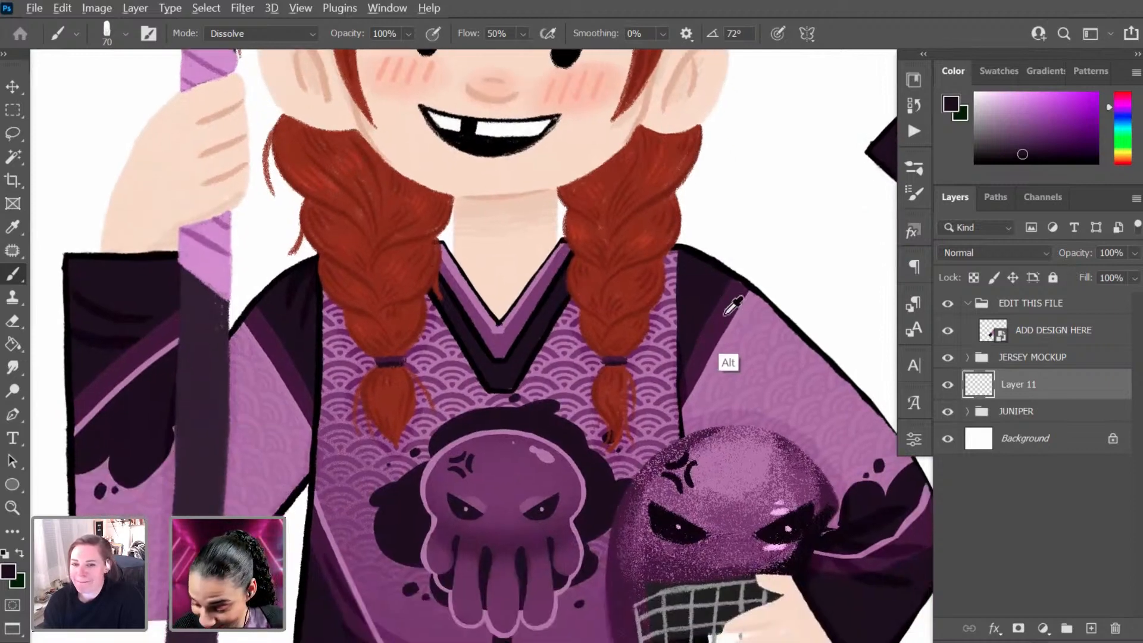
{"action": "left_click", "coordinate": [726, 314], "text": "alt"}
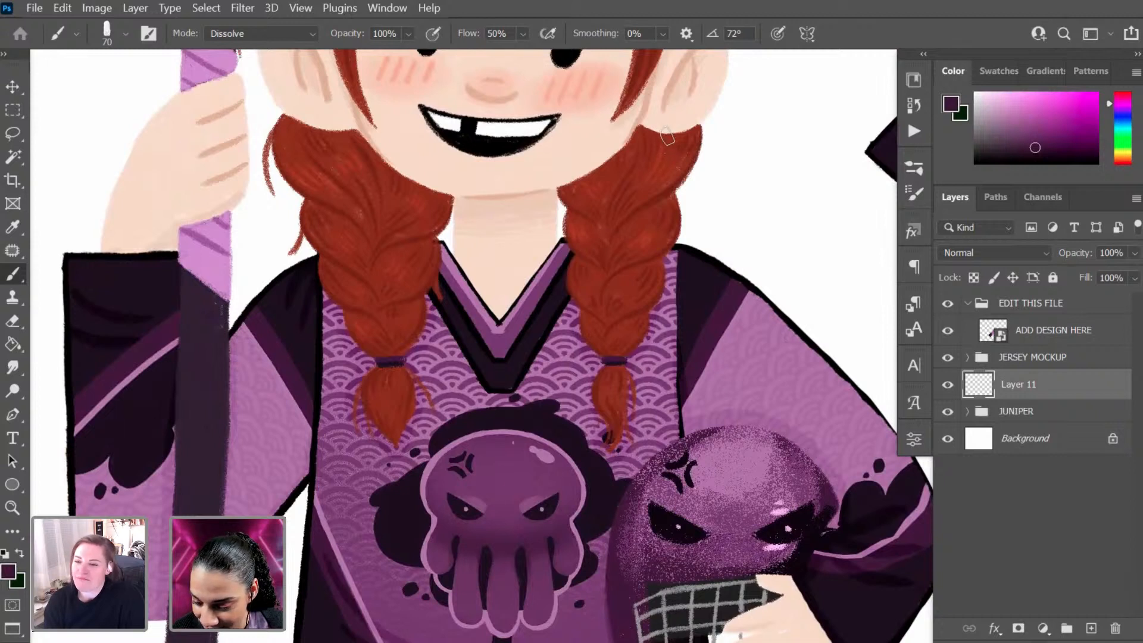
{"action": "left_click_drag", "start_coordinate": [689, 134], "coordinate": [607, 231]}
{"action": "key", "text": "ctrl+z"}
Step: Pick the sleeve's light purple for the hair streak and add a new layer above Layer 11
{"action": "left_click", "coordinate": [749, 367], "text": "alt"}
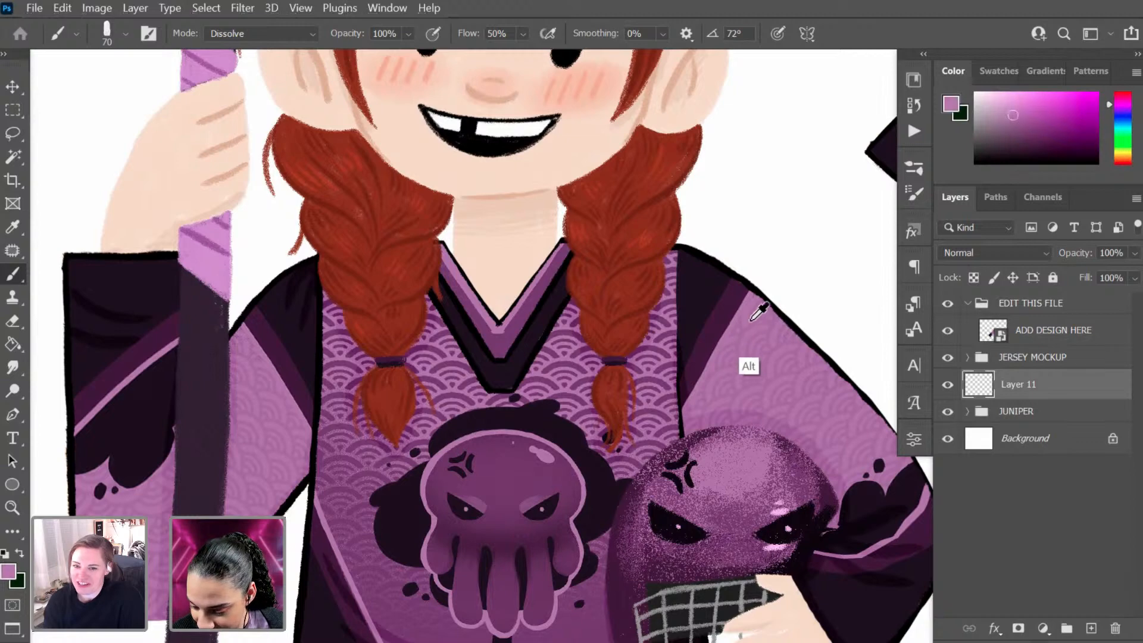
{"action": "mouse_move", "coordinate": [680, 134]}
{"action": "left_mouse_down"}
{"action": "mouse_move", "coordinate": [653, 157]}
{"action": "mouse_move", "coordinate": [622, 217]}
{"action": "left_mouse_up"}
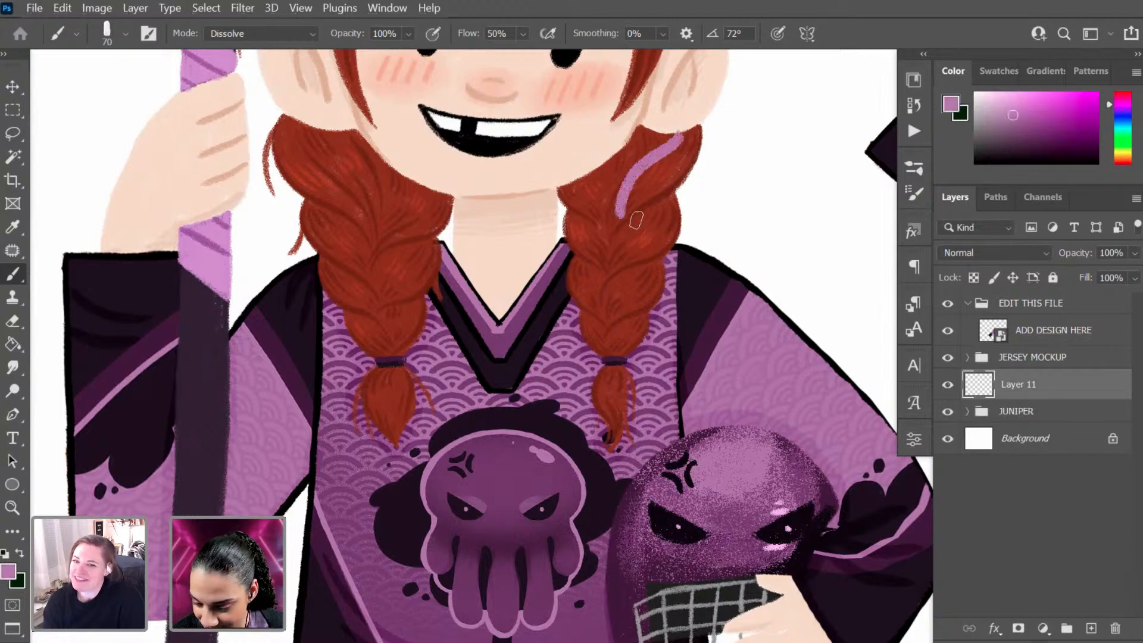
{"action": "key", "text": "ctrl+z"}
{"action": "key", "text": "ctrl+shift+n"}
{"action": "key", "text": "Return"}
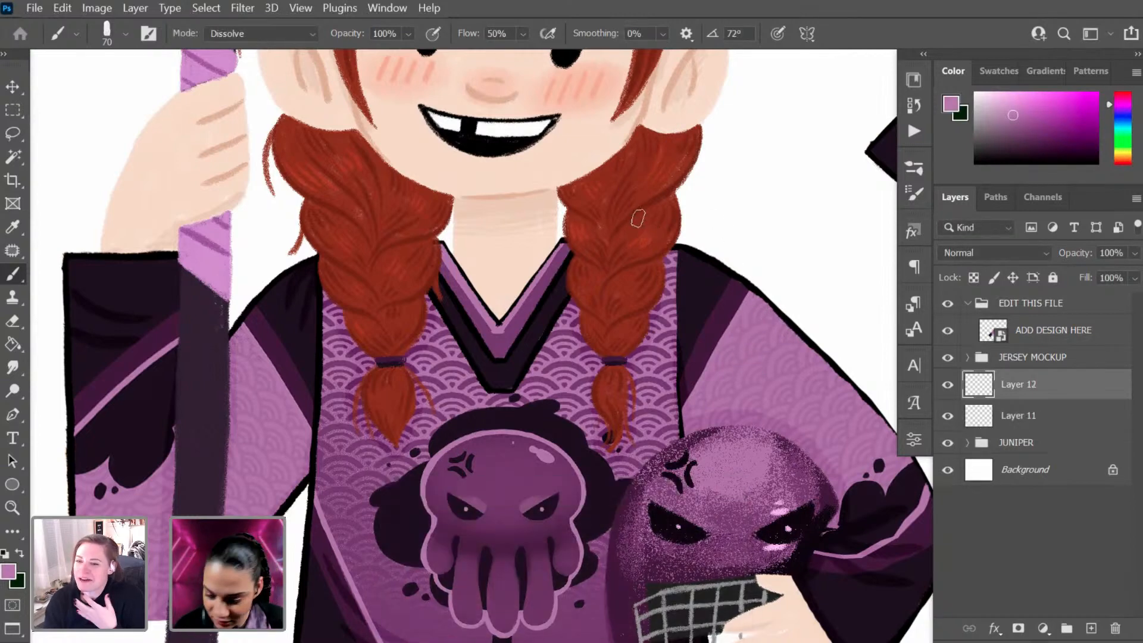
Step: Paint a light purple streak along the upper strand of the braid above the helmet with a 70 px brush, and set brush opacity to 40%
{"action": "mouse_move", "coordinate": [676, 136]}
{"action": "left_mouse_down"}
{"action": "mouse_move", "coordinate": [615, 196]}
{"action": "mouse_move", "coordinate": [606, 233]}
{"action": "left_mouse_up"}
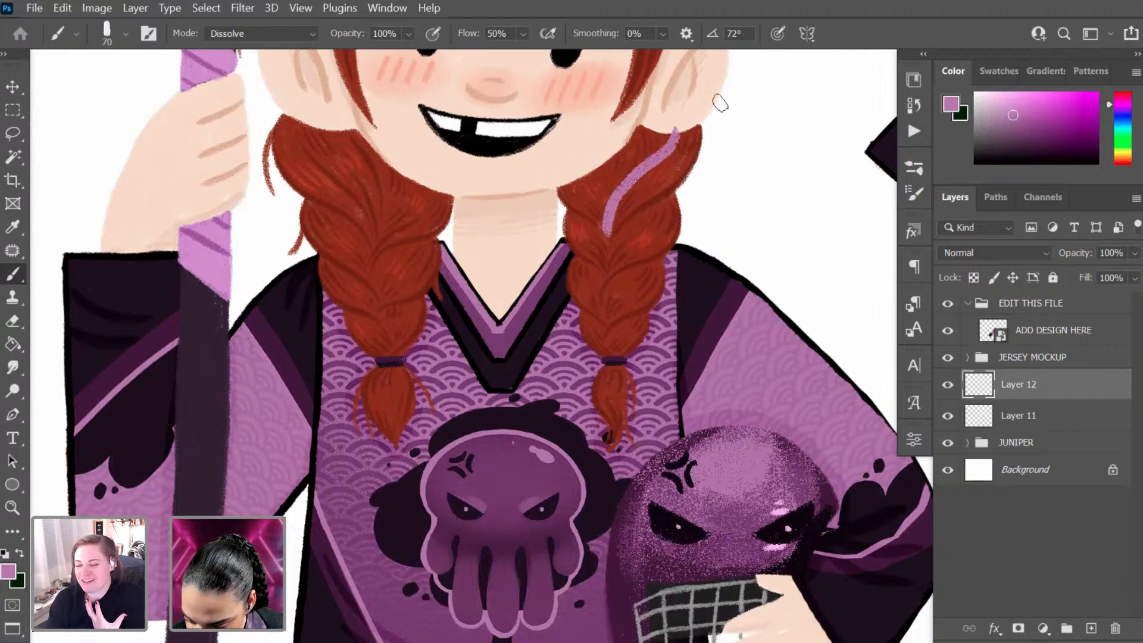
{"action": "mouse_move", "coordinate": [681, 131]}
{"action": "left_mouse_down"}
{"action": "mouse_move", "coordinate": [653, 150]}
{"action": "mouse_move", "coordinate": [608, 229]}
{"action": "left_mouse_up"}
{"action": "key", "text": "4"}
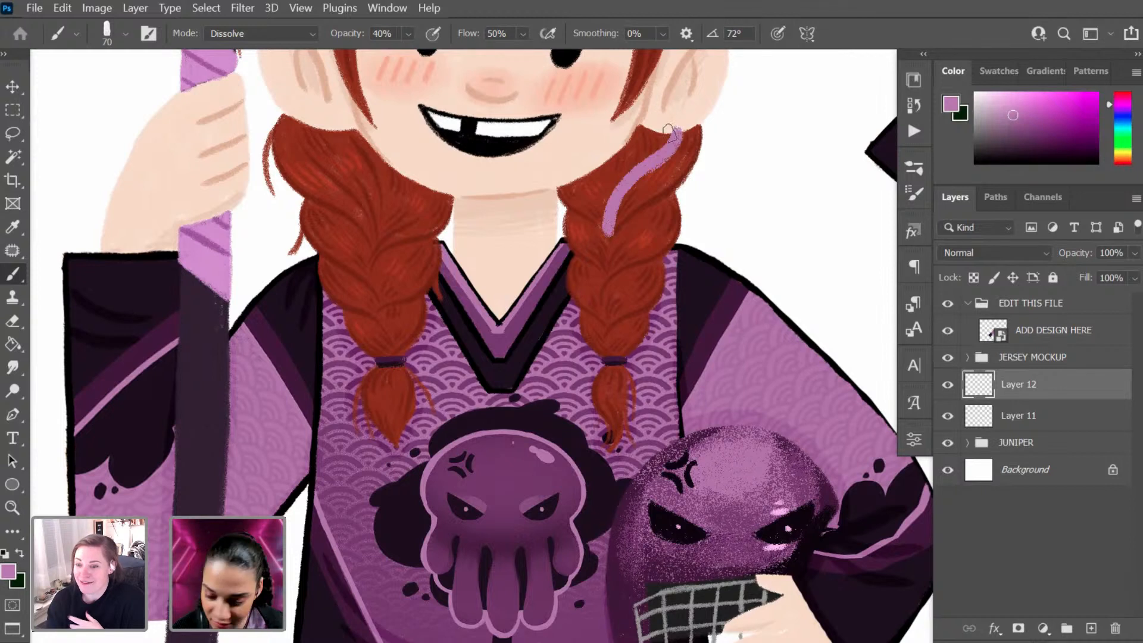
Step: Trim the end and both edges of the upper purple streak with a 90 px eraser so it tapers along the strand
{"action": "key", "text": "e"}
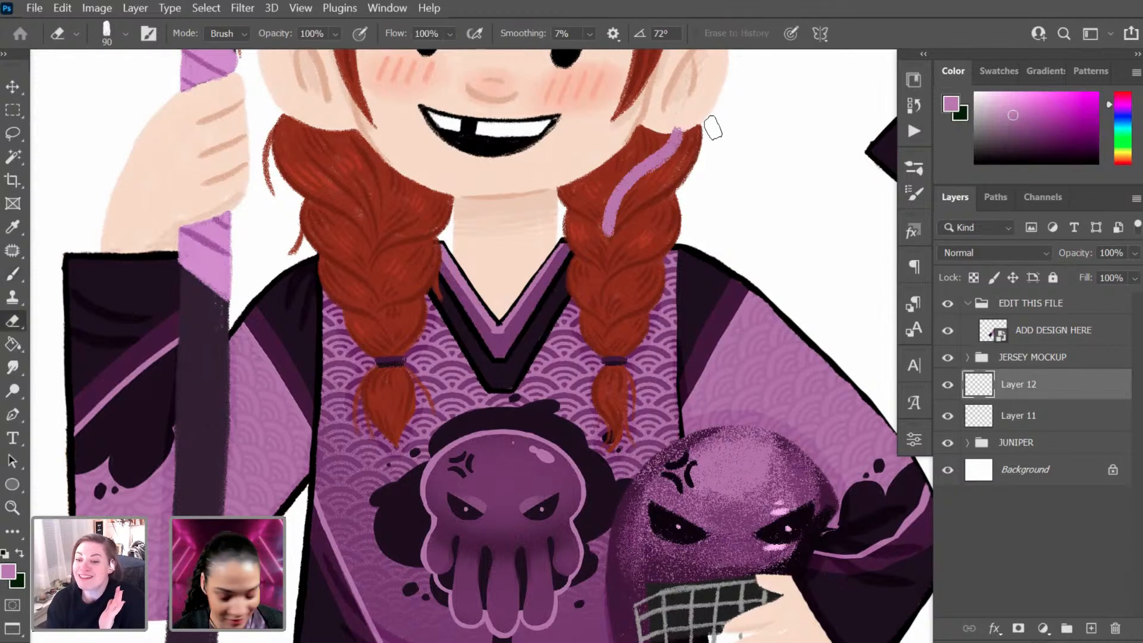
{"action": "left_click_drag", "start_coordinate": [672, 123], "coordinate": [693, 118]}
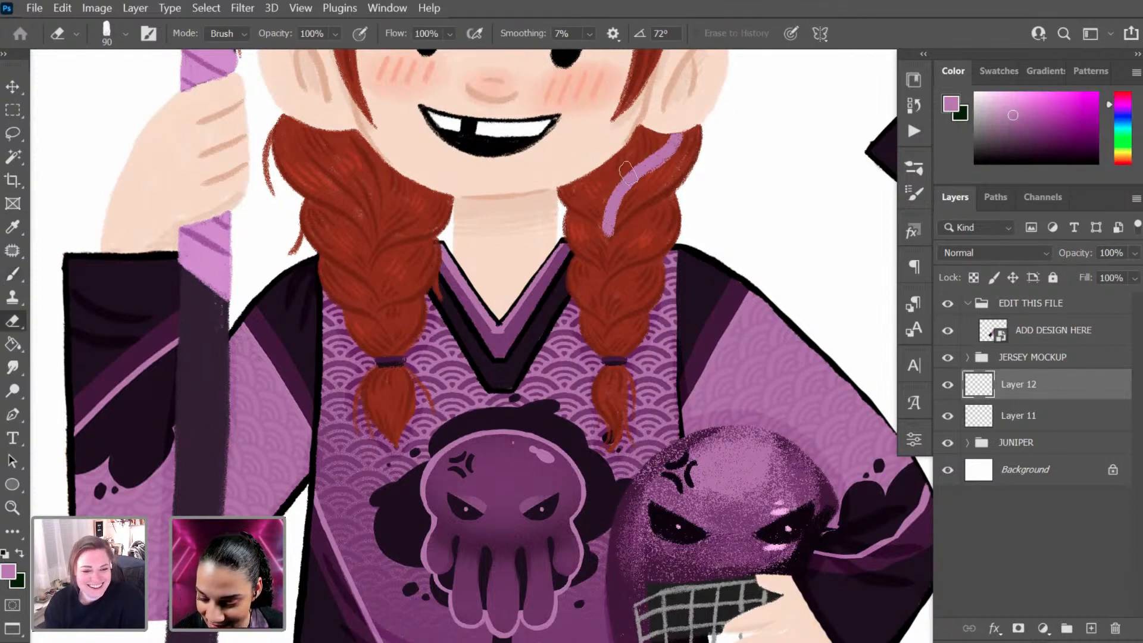
{"action": "left_click_drag", "start_coordinate": [636, 199], "coordinate": [620, 228]}
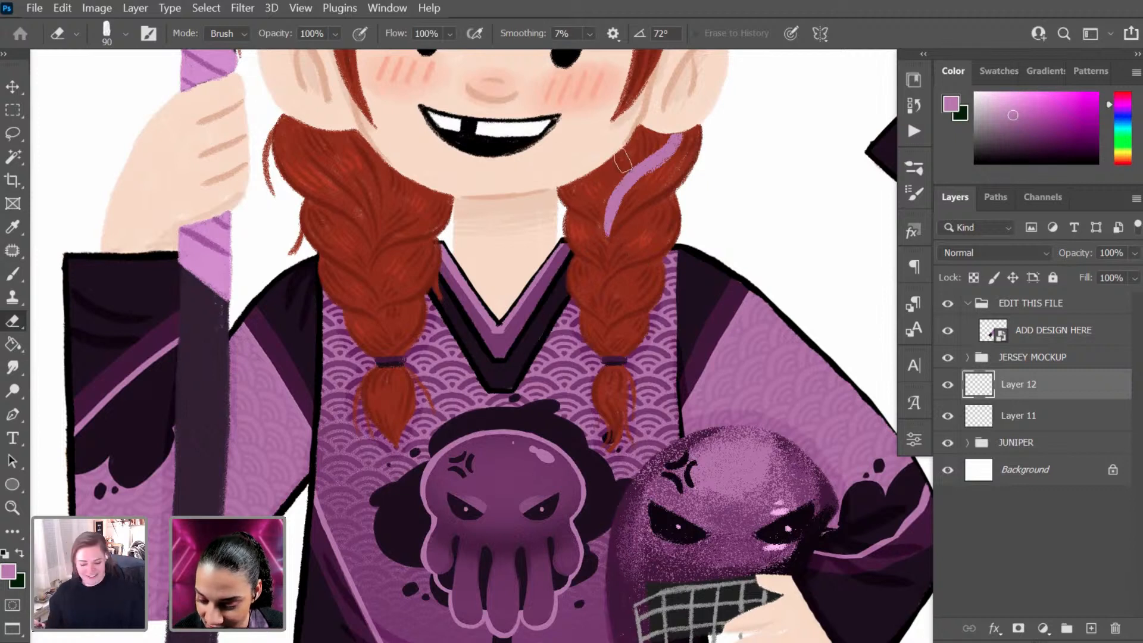
{"action": "left_click_drag", "start_coordinate": [619, 166], "coordinate": [622, 267]}
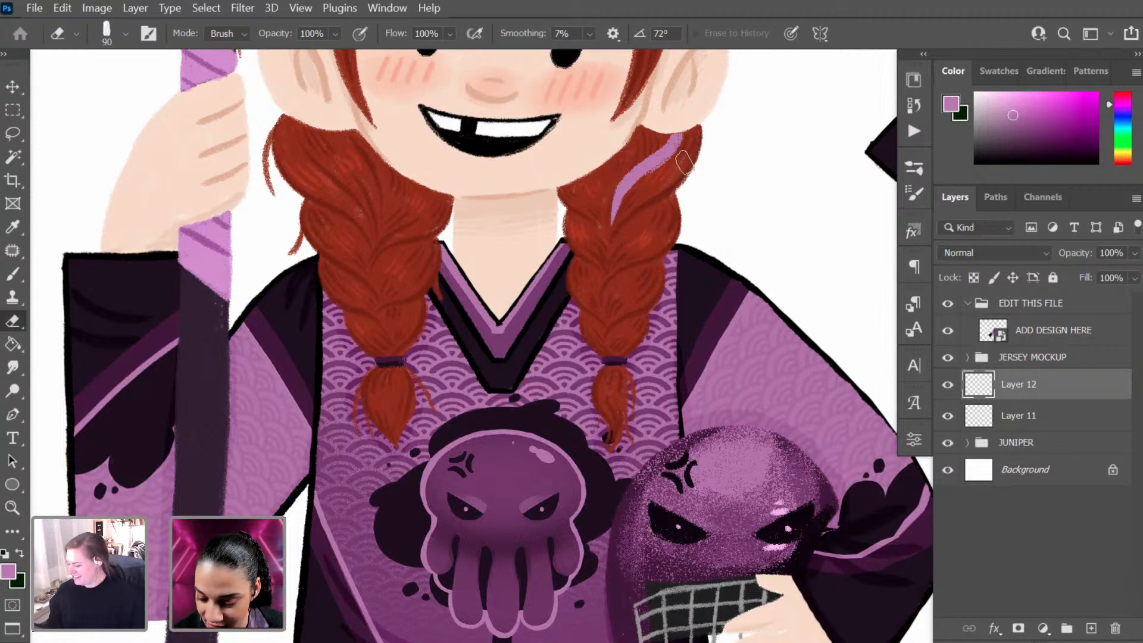
{"action": "key", "text": "ctrl+z"}
{"action": "mouse_move", "coordinate": [621, 168]}
{"action": "left_mouse_down"}
{"action": "mouse_move", "coordinate": [597, 220]}
{"action": "mouse_move", "coordinate": [619, 268]}
{"action": "left_mouse_up"}
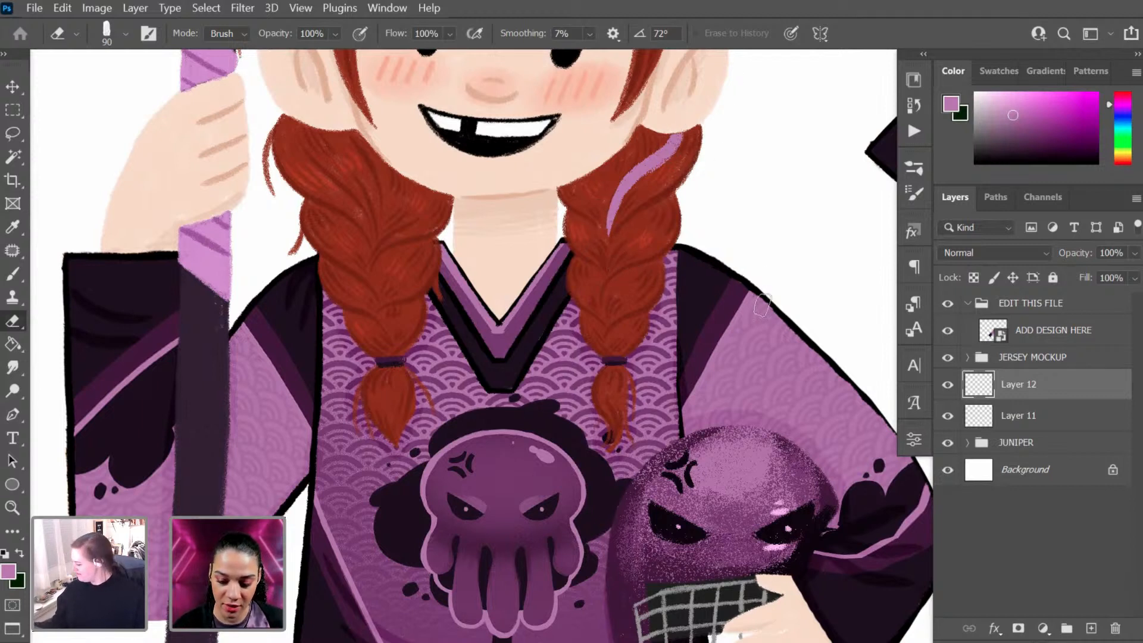
Step: Paint a short light purple streak on the inner strand beside the first one at 40% opacity, reducing the brush to 40 px
{"action": "key", "text": "b"}
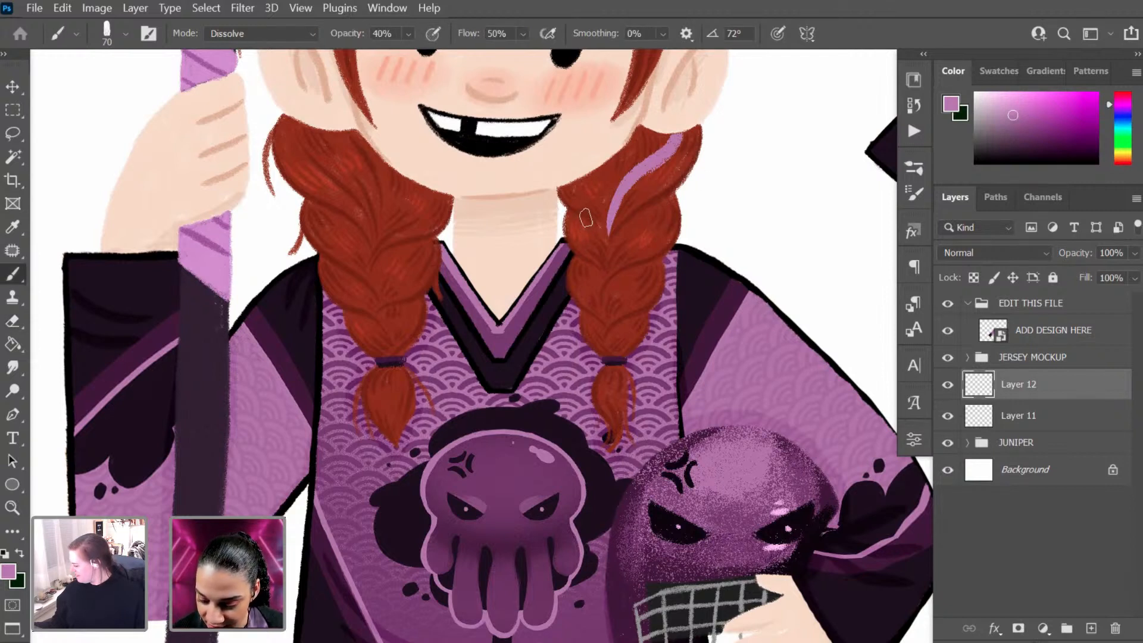
{"action": "left_click_drag", "start_coordinate": [585, 219], "coordinate": [604, 274]}
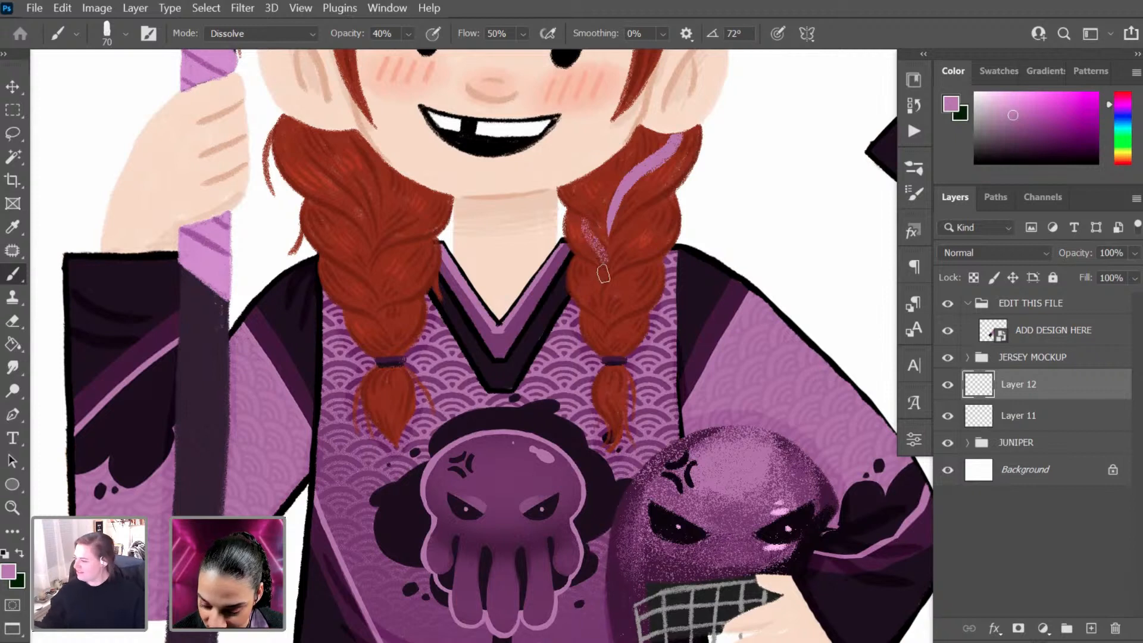
{"action": "mouse_move", "coordinate": [586, 220]}
{"action": "left_mouse_down"}
{"action": "mouse_move", "coordinate": [607, 257]}
{"action": "mouse_move", "coordinate": [593, 232]}
{"action": "mouse_move", "coordinate": [599, 275]}
{"action": "left_mouse_up"}
{"action": "key", "text": "e"}
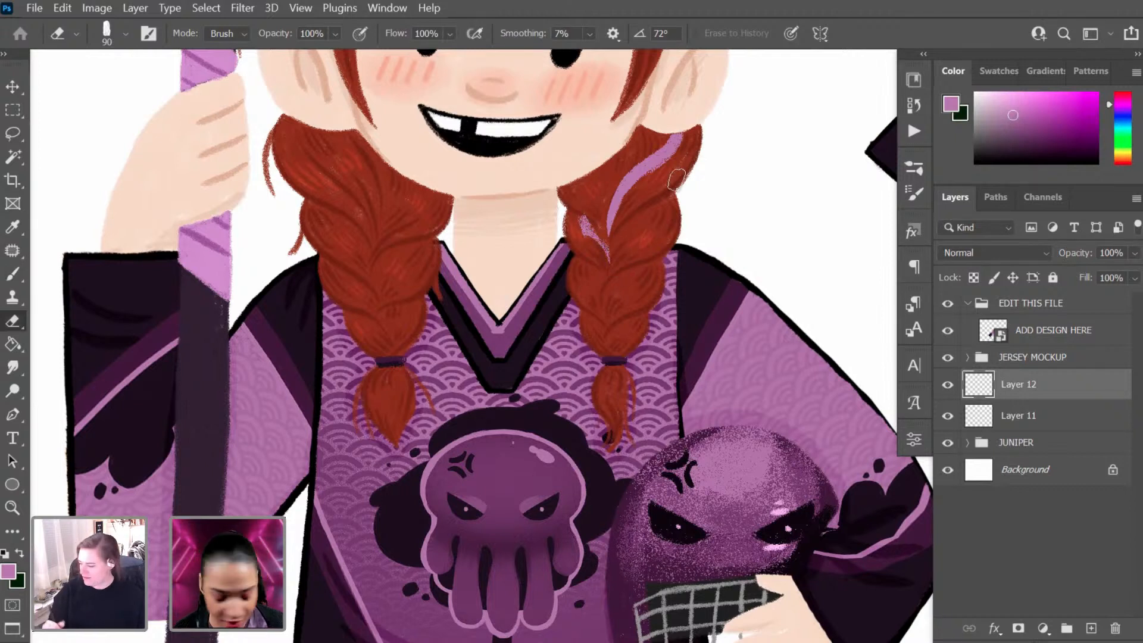
{"action": "key", "text": "b"}
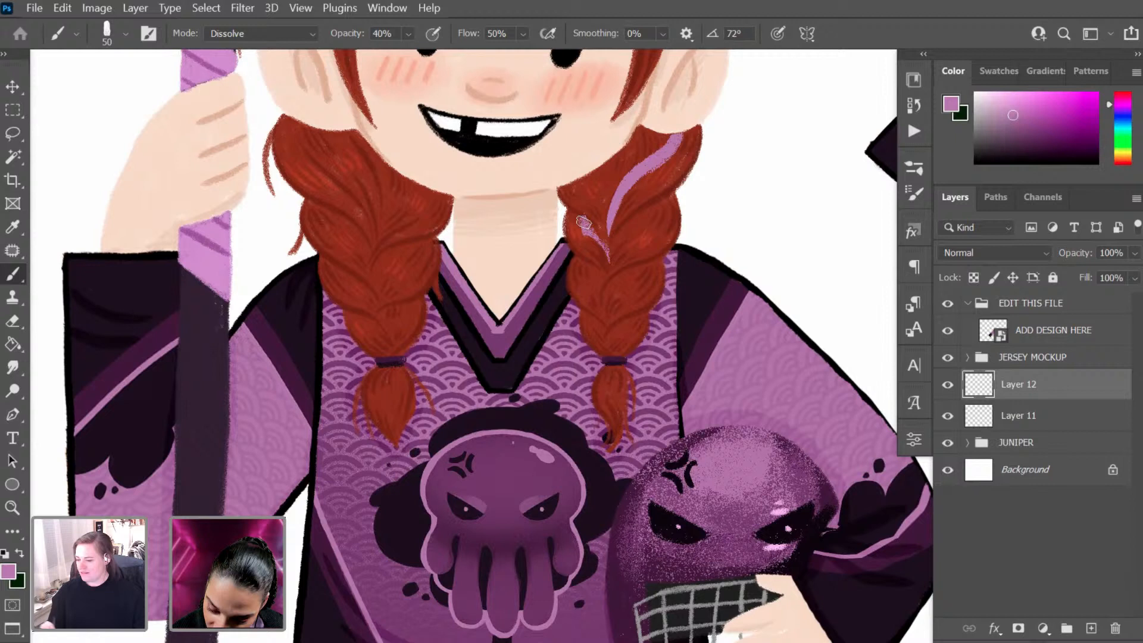
{"action": "key", "text": "bracketleft"}
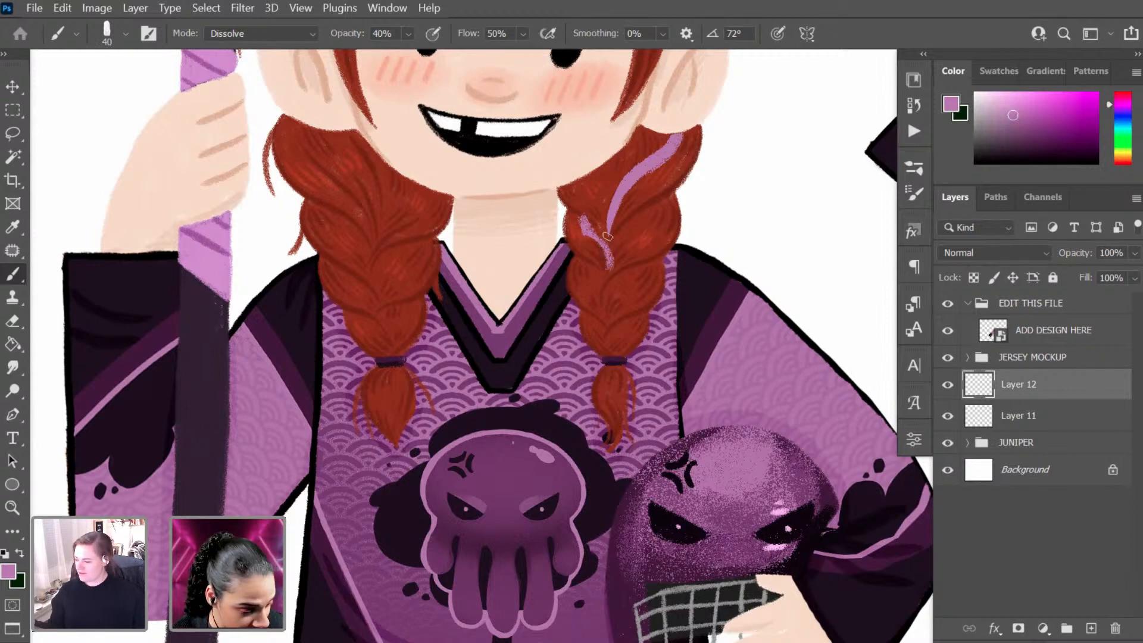
Step: Refine the short inner streak by trimming its edges with the eraser reduced to 25 px and touching it up with the 40 px brush
{"action": "key", "text": "e"}
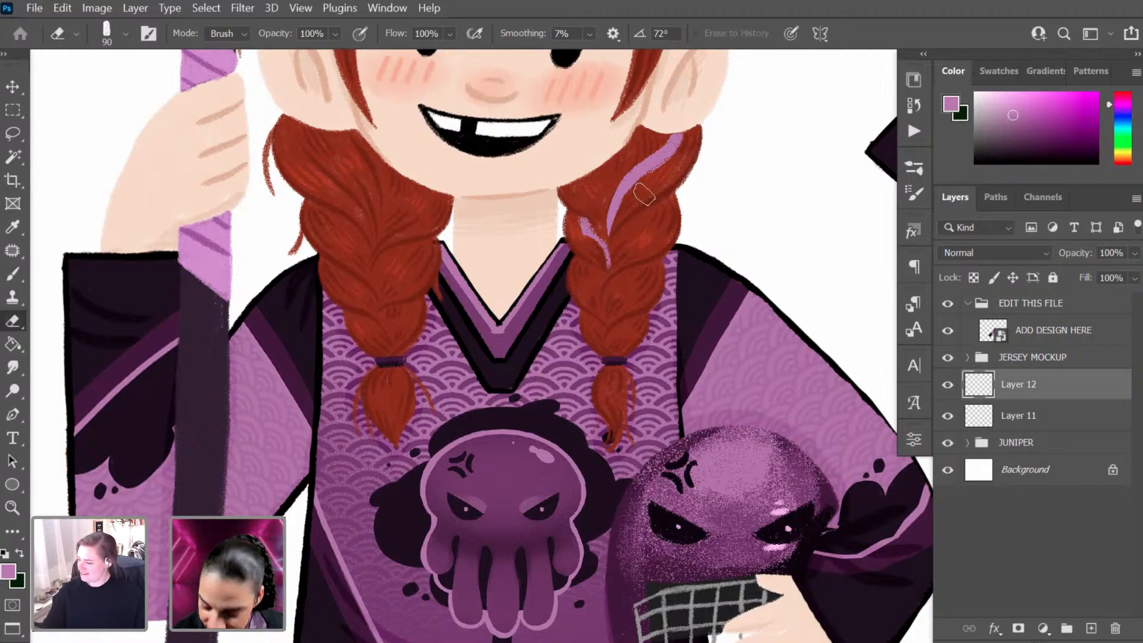
{"action": "left_click_drag", "start_coordinate": [699, 316], "coordinate": [704, 262]}
{"action": "key", "text": "bracketleft"}
{"action": "key", "text": "bracketleft"}
{"action": "key", "text": "bracketleft"}
{"action": "key", "text": "bracketleft"}
{"action": "key", "text": "bracketleft"}
{"action": "key", "text": "bracketleft"}
{"action": "key", "text": "bracketleft"}
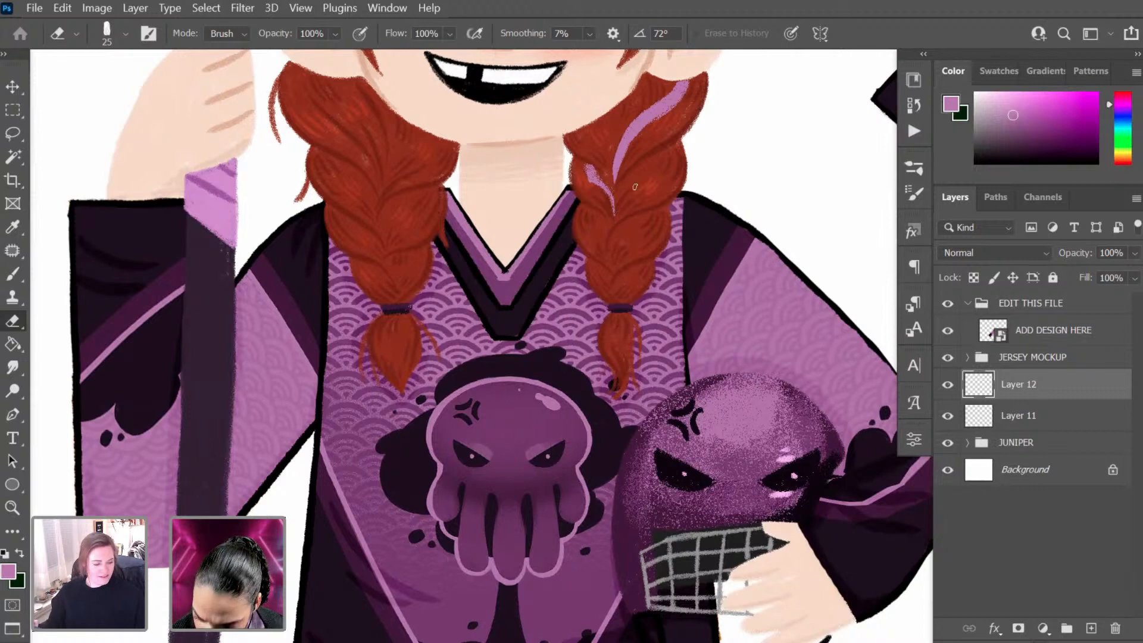
{"action": "key", "text": "b"}
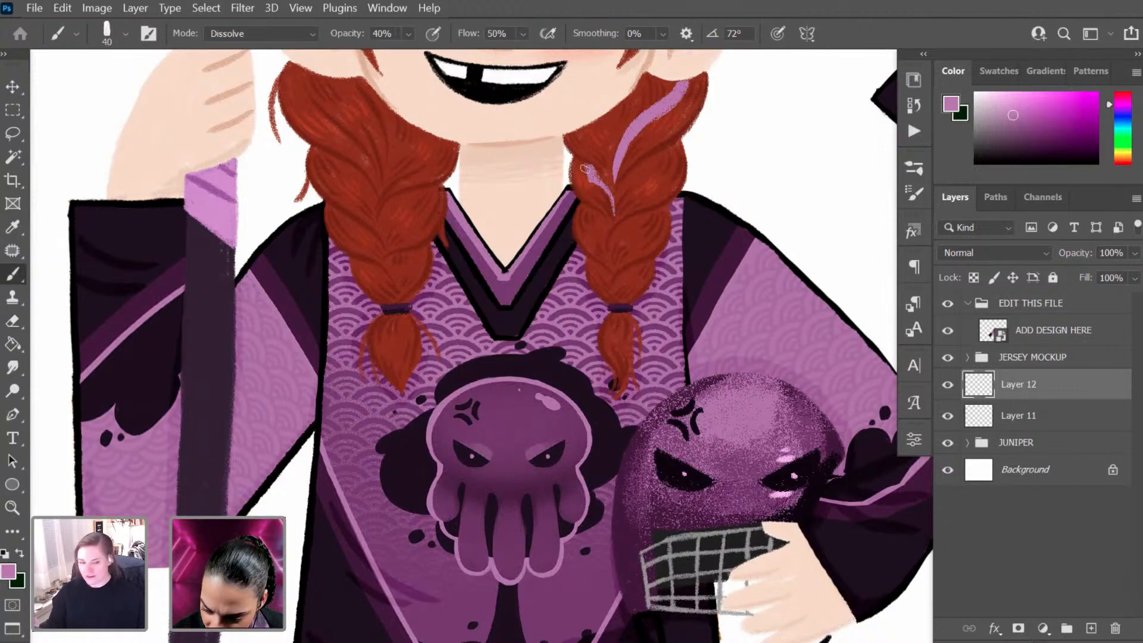
{"action": "key", "text": "e"}
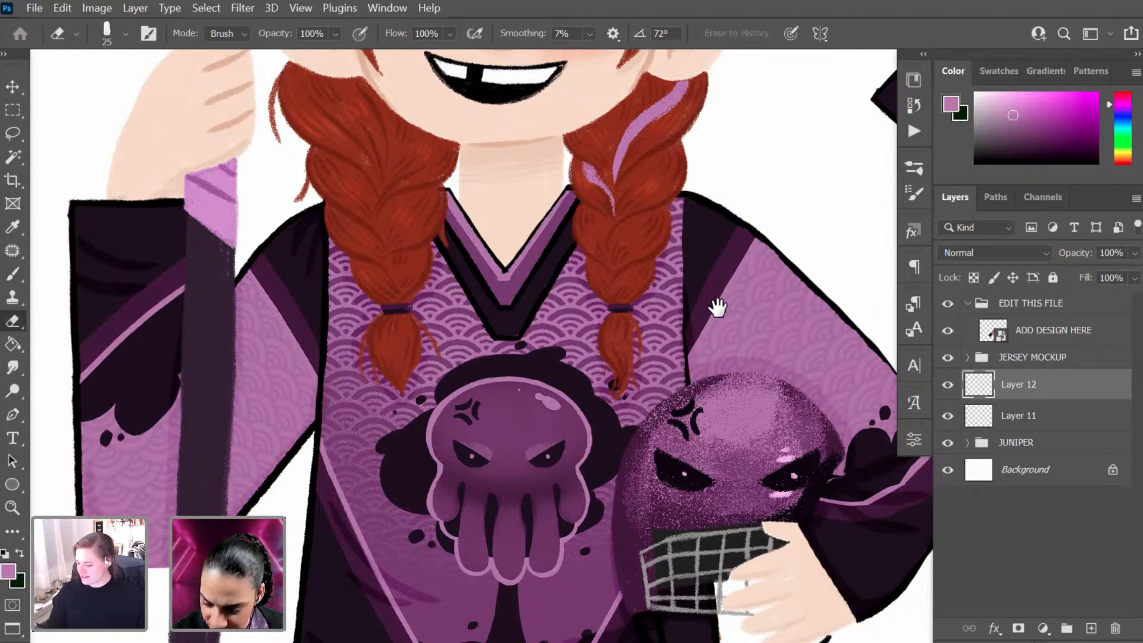
Step: Paint a curved purple streak on the braid's lower strand at 40 px, switching to the Hard Round Pressure Size brush and Normal mode
{"action": "left_click_drag", "start_coordinate": [717, 306], "coordinate": [686, 338]}
{"action": "key", "text": "b"}
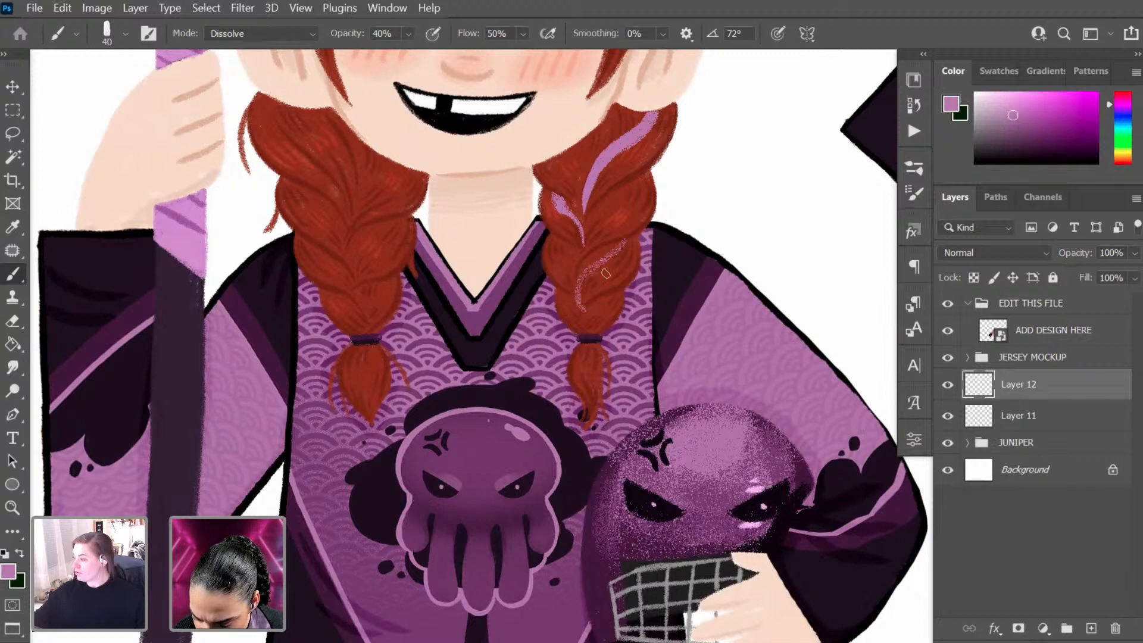
{"action": "mouse_move", "coordinate": [622, 239]}
{"action": "left_mouse_down"}
{"action": "mouse_move", "coordinate": [586, 270]}
{"action": "mouse_move", "coordinate": [585, 302]}
{"action": "mouse_move", "coordinate": [613, 259]}
{"action": "mouse_move", "coordinate": [583, 282]}
{"action": "mouse_move", "coordinate": [586, 297]}
{"action": "mouse_move", "coordinate": [624, 241]}
{"action": "mouse_move", "coordinate": [590, 266]}
{"action": "mouse_move", "coordinate": [592, 300]}
{"action": "mouse_move", "coordinate": [612, 254]}
{"action": "mouse_move", "coordinate": [586, 301]}
{"action": "left_mouse_up"}
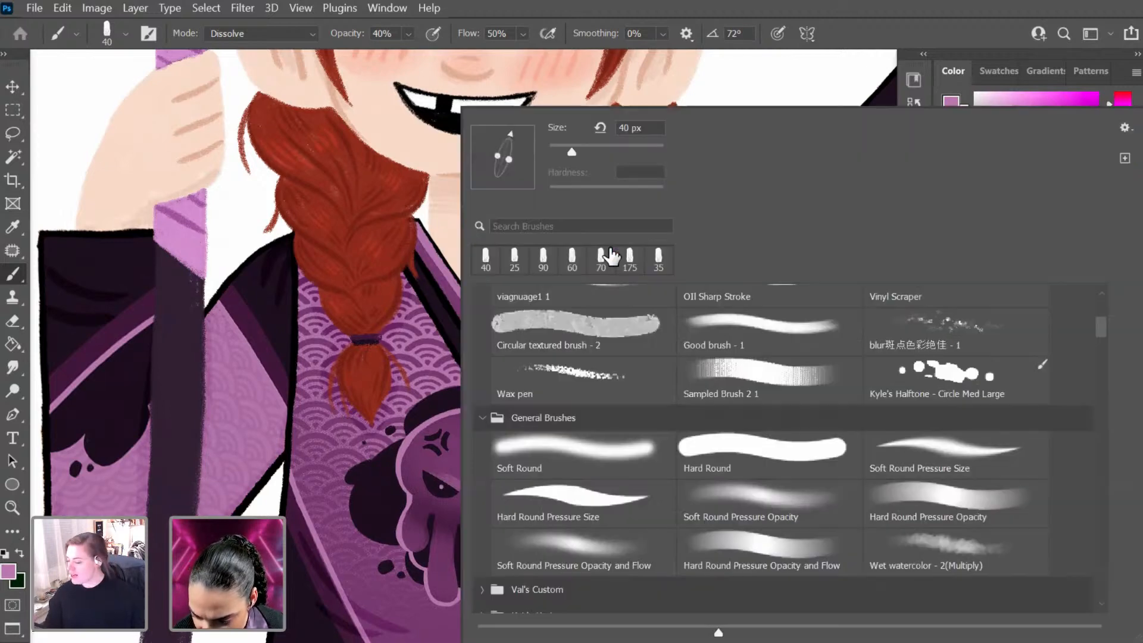
{"action": "right_click", "coordinate": [611, 256]}
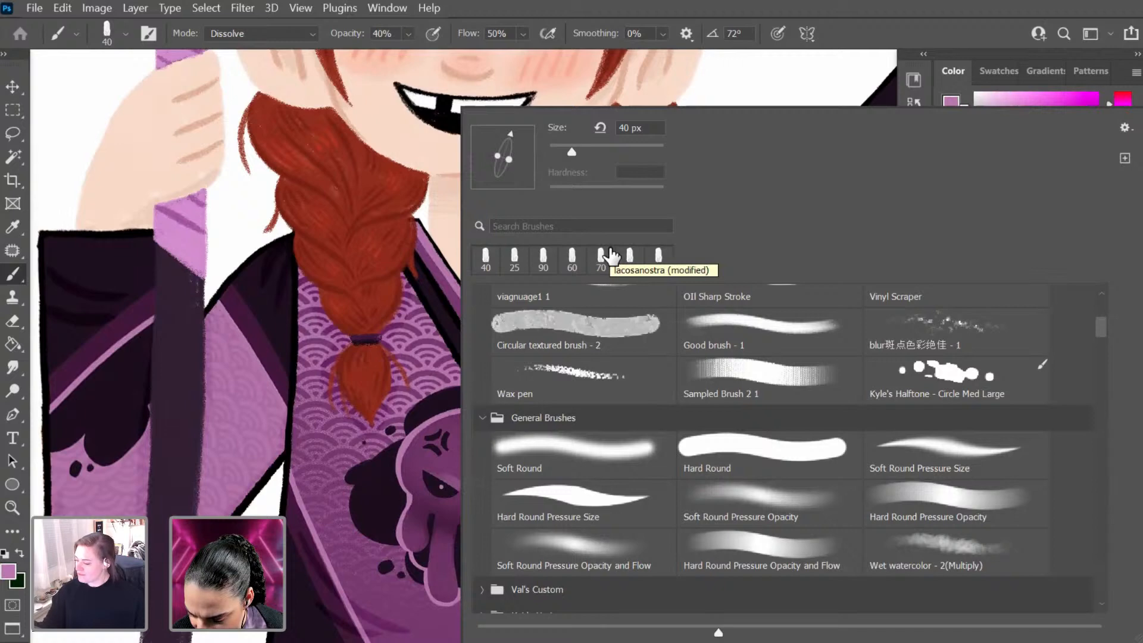
{"action": "left_click", "coordinate": [616, 501]}
{"action": "key", "text": "Return"}
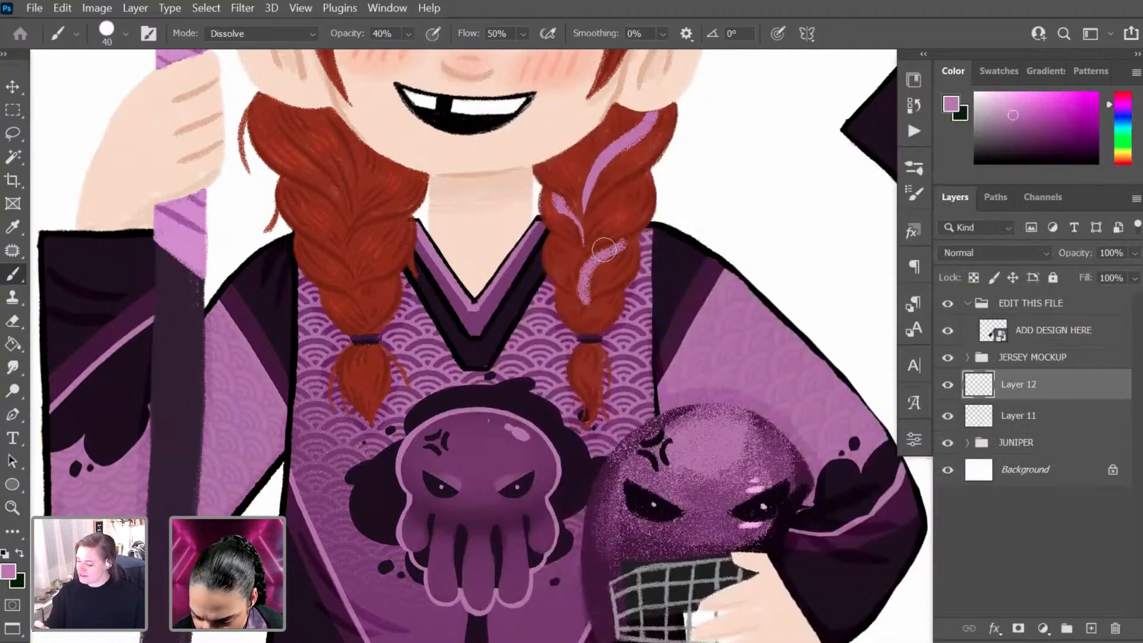
{"action": "left_click_drag", "start_coordinate": [604, 249], "coordinate": [608, 302]}
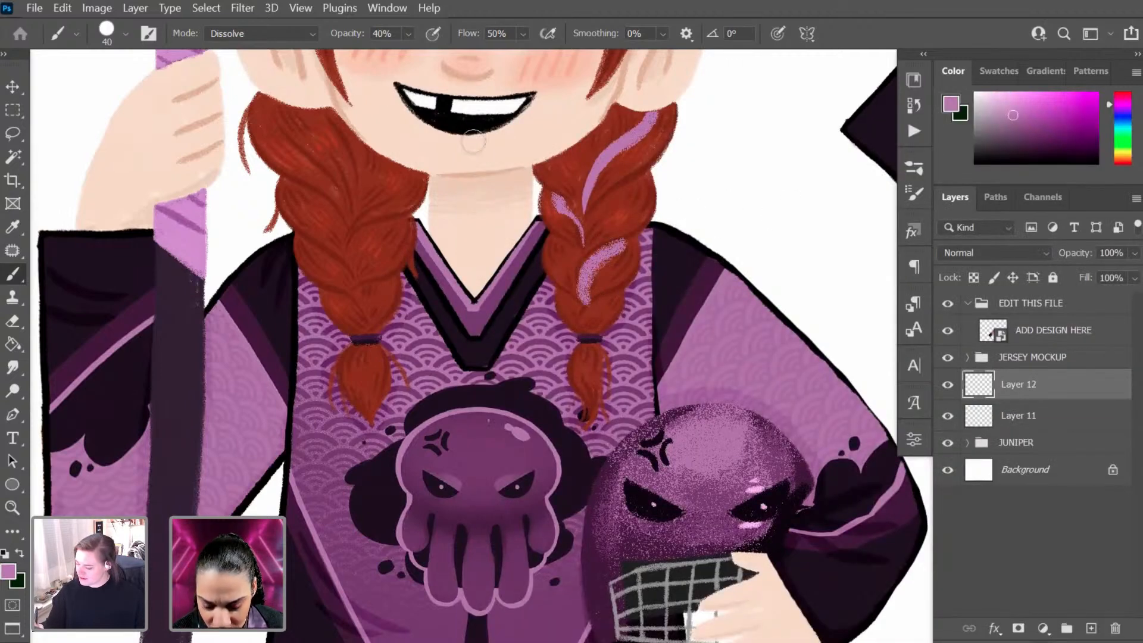
{"action": "left_click", "coordinate": [310, 32]}
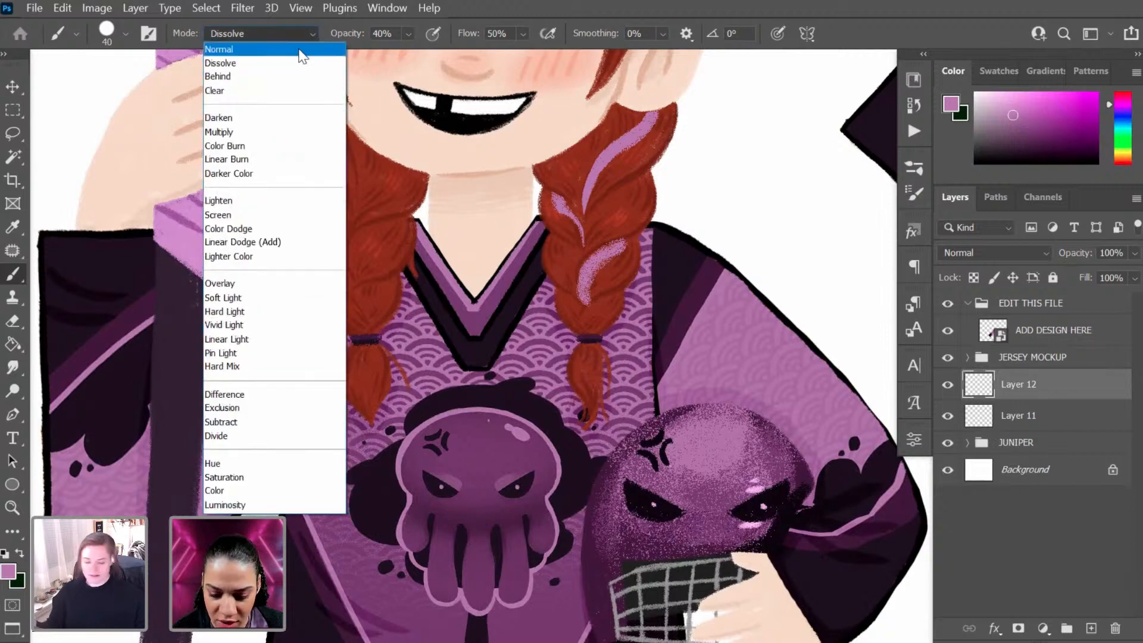
{"action": "left_click", "coordinate": [299, 50]}
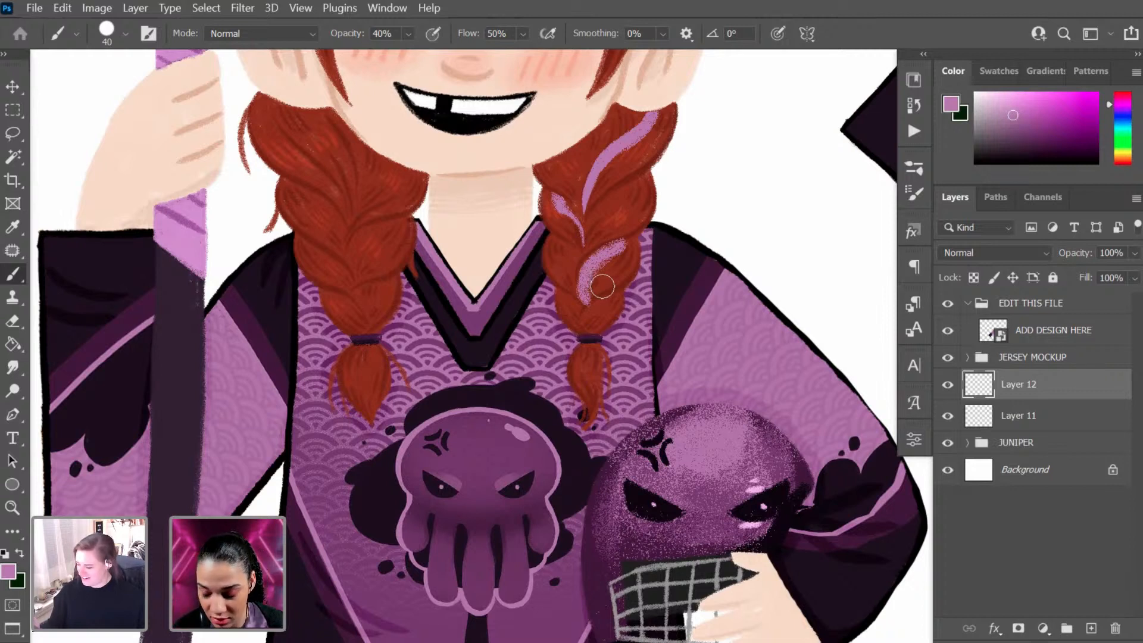
Step: Thin and taper the curved lower streak by erasing along both of its edges with a 25 px eraser
{"action": "key", "text": "e"}
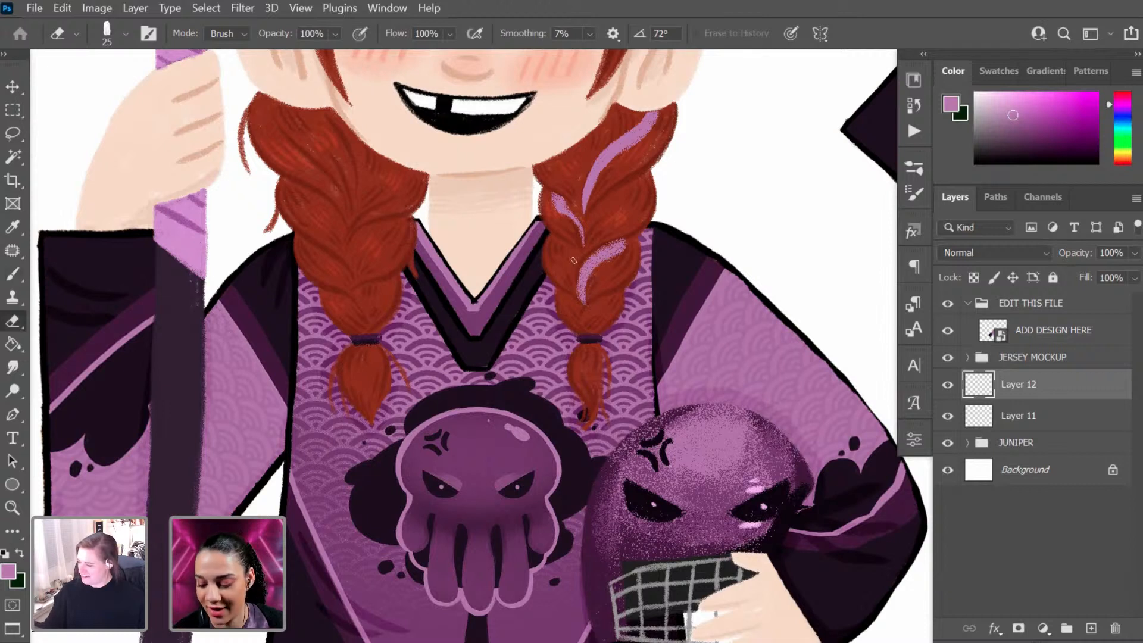
{"action": "mouse_move", "coordinate": [587, 257]}
{"action": "left_mouse_down"}
{"action": "mouse_move", "coordinate": [579, 301]}
{"action": "mouse_move", "coordinate": [581, 281]}
{"action": "left_mouse_up"}
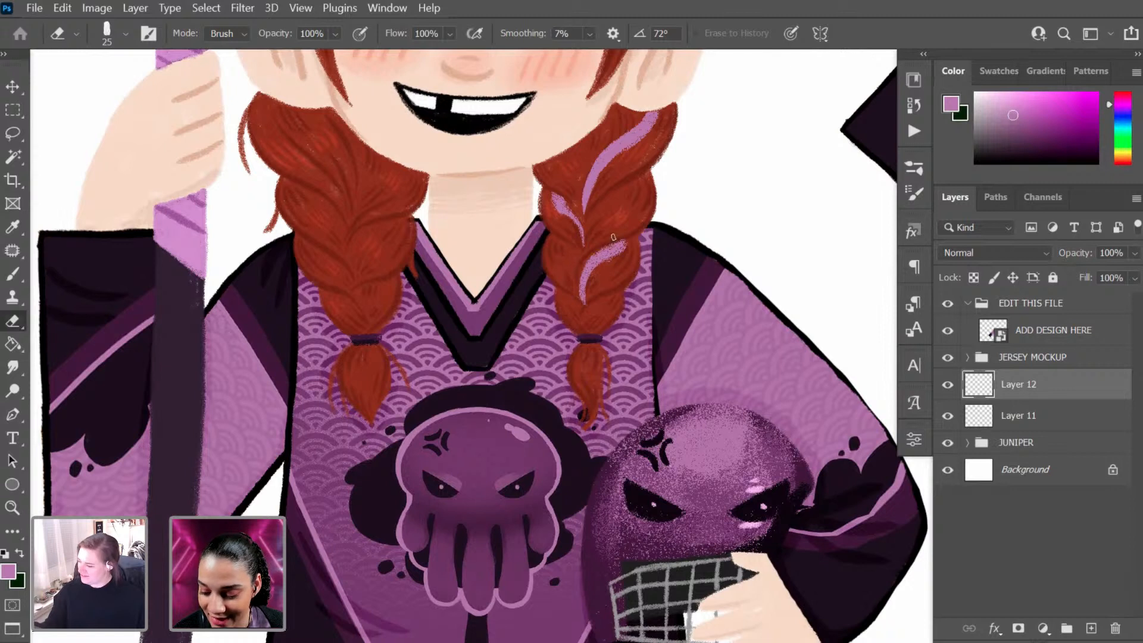
{"action": "mouse_move", "coordinate": [614, 238]}
{"action": "left_mouse_down"}
{"action": "mouse_move", "coordinate": [594, 251]}
{"action": "mouse_move", "coordinate": [601, 266]}
{"action": "left_mouse_up"}
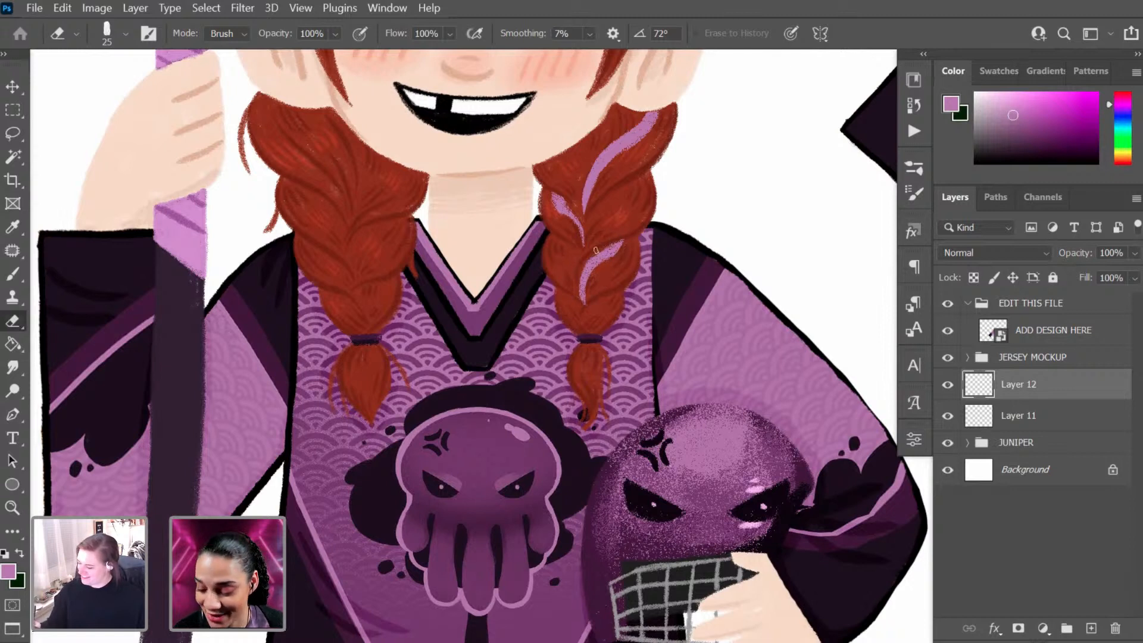
{"action": "mouse_move", "coordinate": [609, 241]}
{"action": "left_mouse_down"}
{"action": "mouse_move", "coordinate": [597, 278]}
{"action": "mouse_move", "coordinate": [610, 267]}
{"action": "mouse_move", "coordinate": [585, 285]}
{"action": "mouse_move", "coordinate": [584, 263]}
{"action": "mouse_move", "coordinate": [593, 298]}
{"action": "left_mouse_up"}
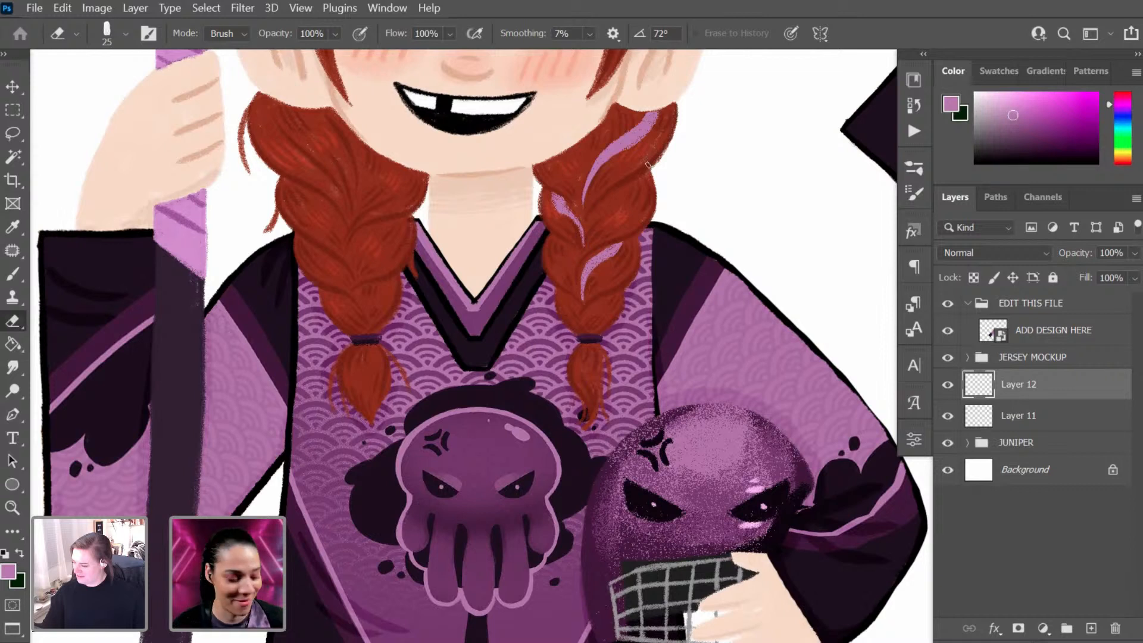
Step: Set the round brush to 8 px and raise its opacity to 100%
{"action": "key", "text": "b"}
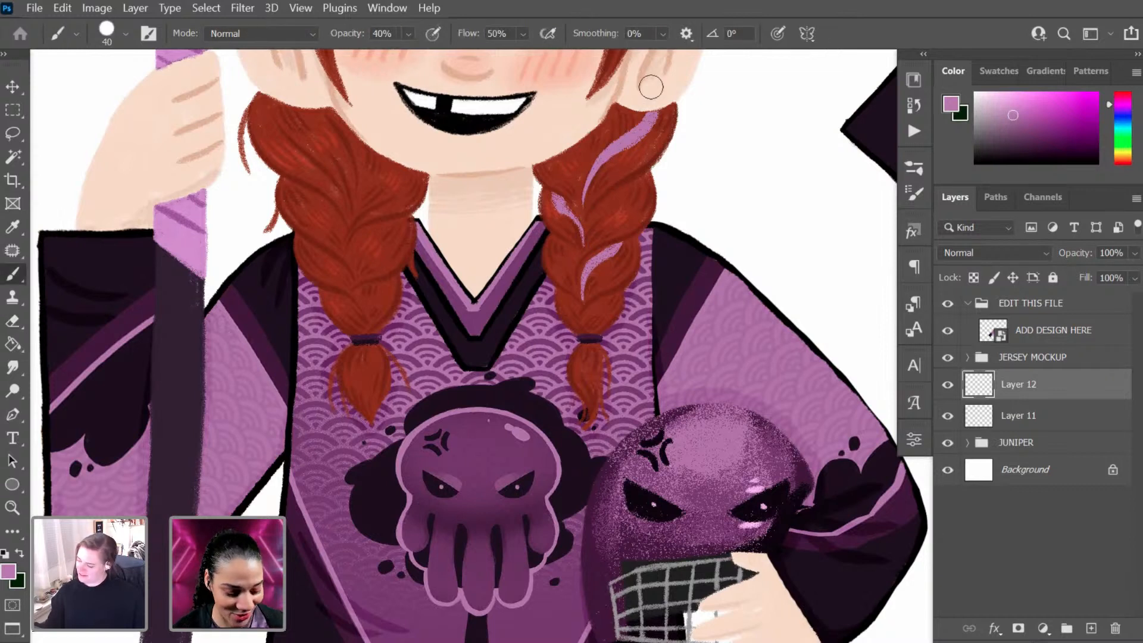
{"action": "key", "text": "bracketleft"}
{"action": "key", "text": "bracketleft"}
{"action": "key", "text": "bracketleft"}
{"action": "key", "text": "bracketleft"}
{"action": "key", "text": "bracketleft"}
{"action": "key", "text": "bracketleft"}
{"action": "key", "text": "bracketleft"}
{"action": "key", "text": "bracketleft"}
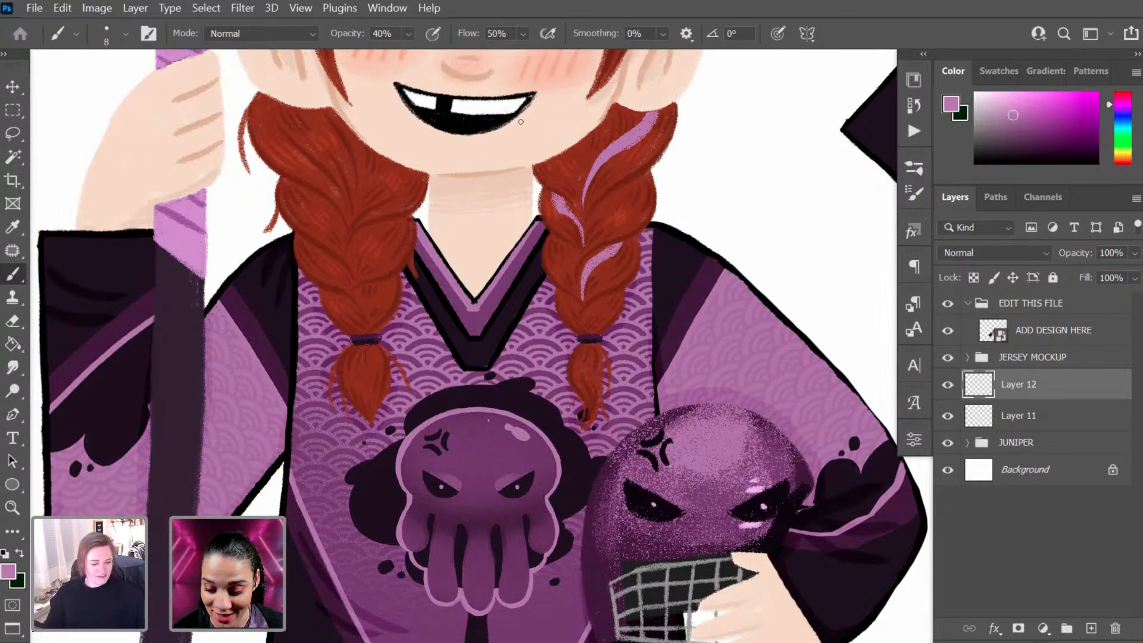
{"action": "left_click", "coordinate": [410, 34]}
{"action": "left_click_drag", "start_coordinate": [423, 56], "coordinate": [480, 58]}
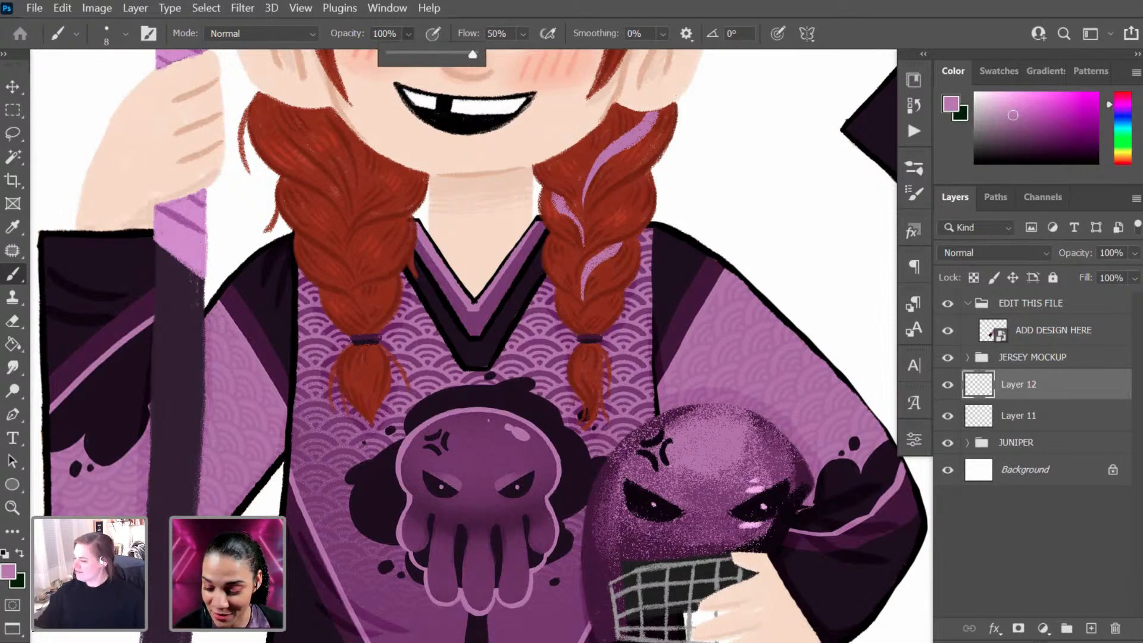
{"action": "left_click", "coordinate": [711, 194]}
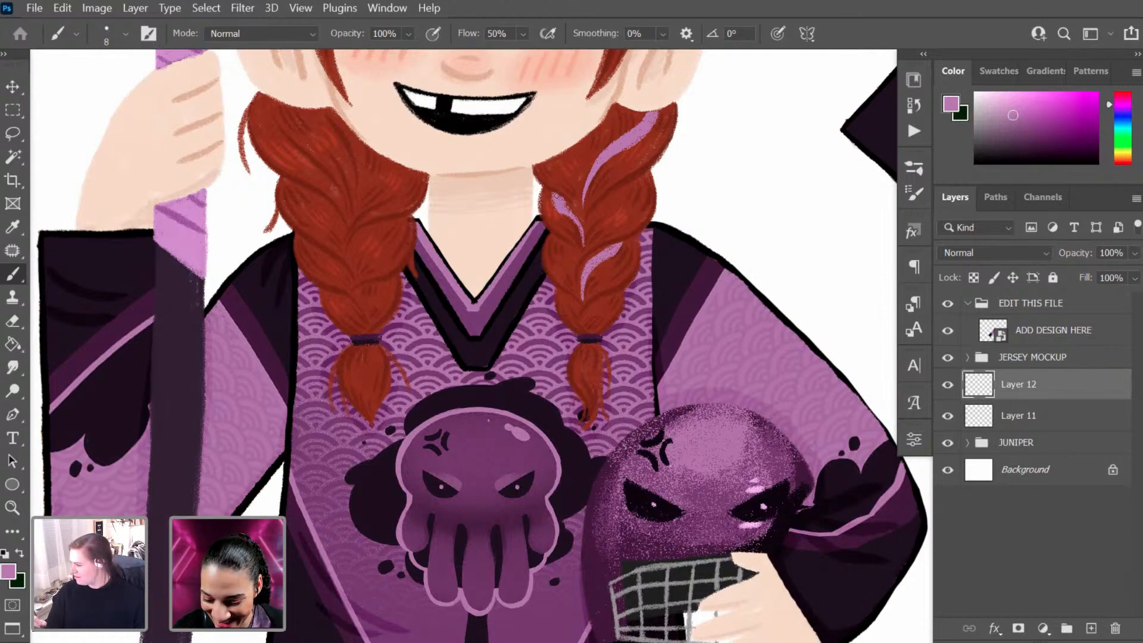
Step: Switch to the recent textured 25 px brush and paint a small light purple streak just above the hair tie, touching up the inner streak
{"action": "right_click", "coordinate": [602, 225]}
{"action": "right_click", "coordinate": [605, 228]}
{"action": "left_click", "coordinate": [638, 261]}
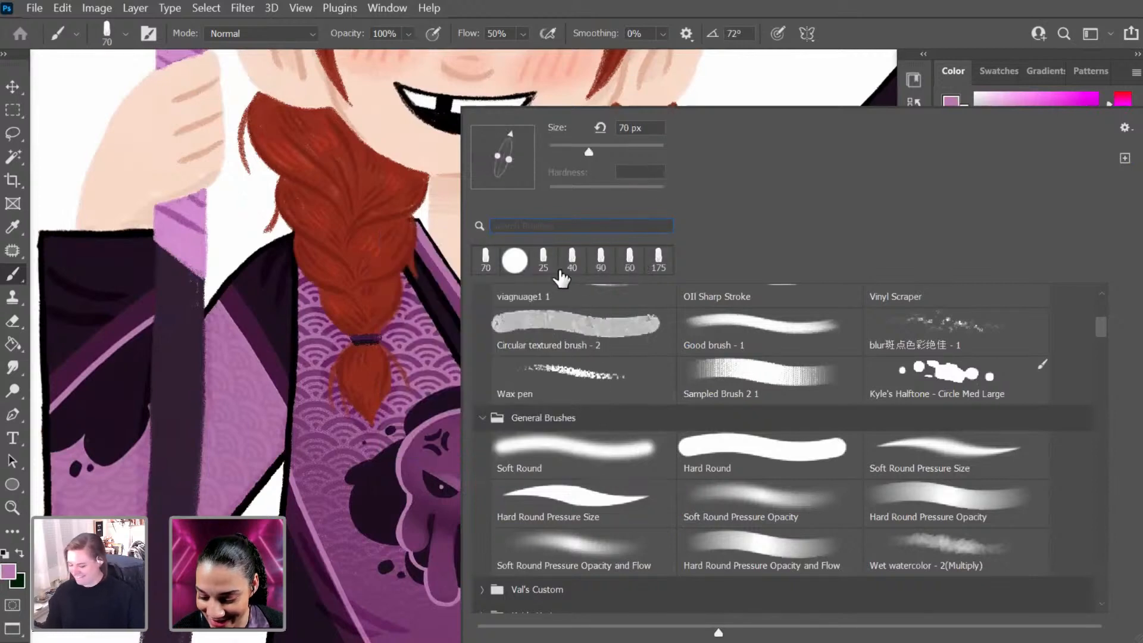
{"action": "double_click", "coordinate": [544, 262]}
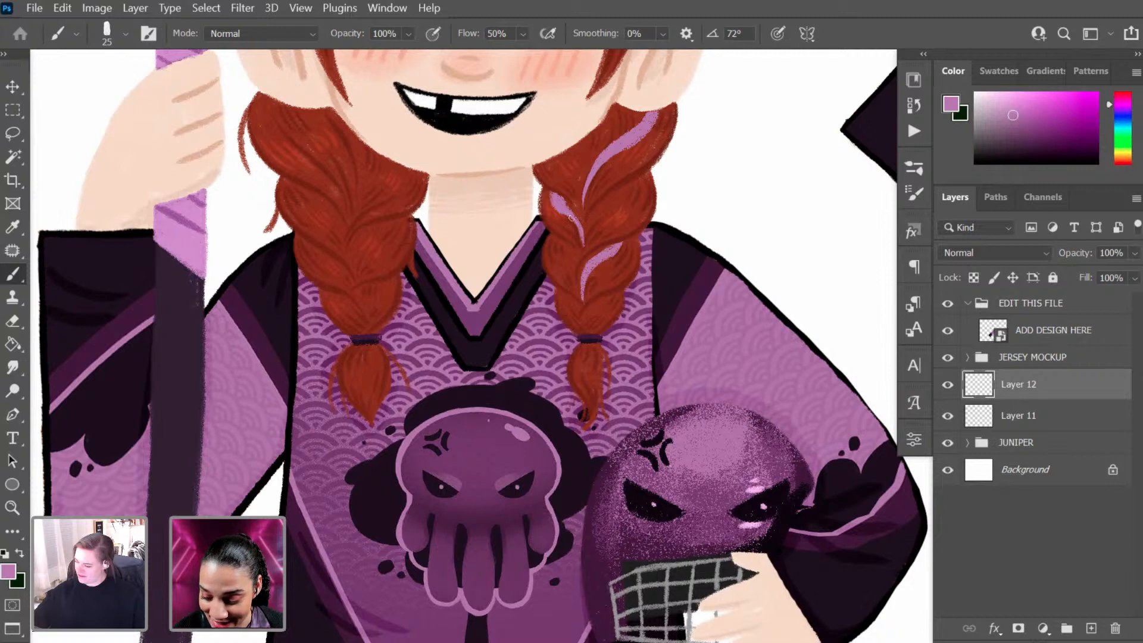
{"action": "key", "text": "e"}
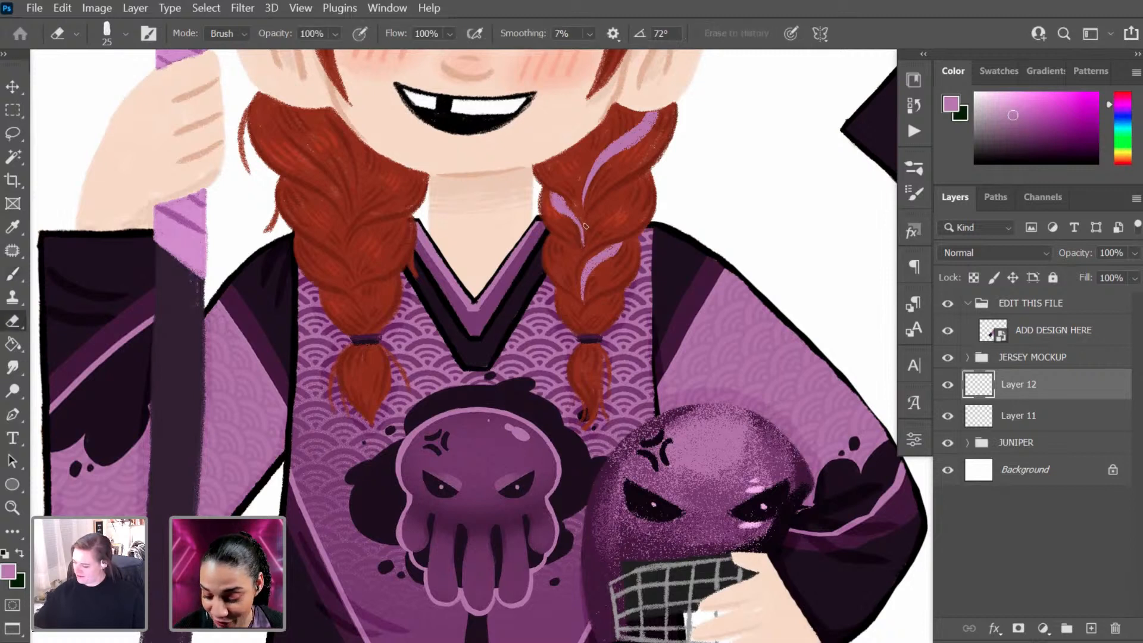
{"action": "key", "text": "b"}
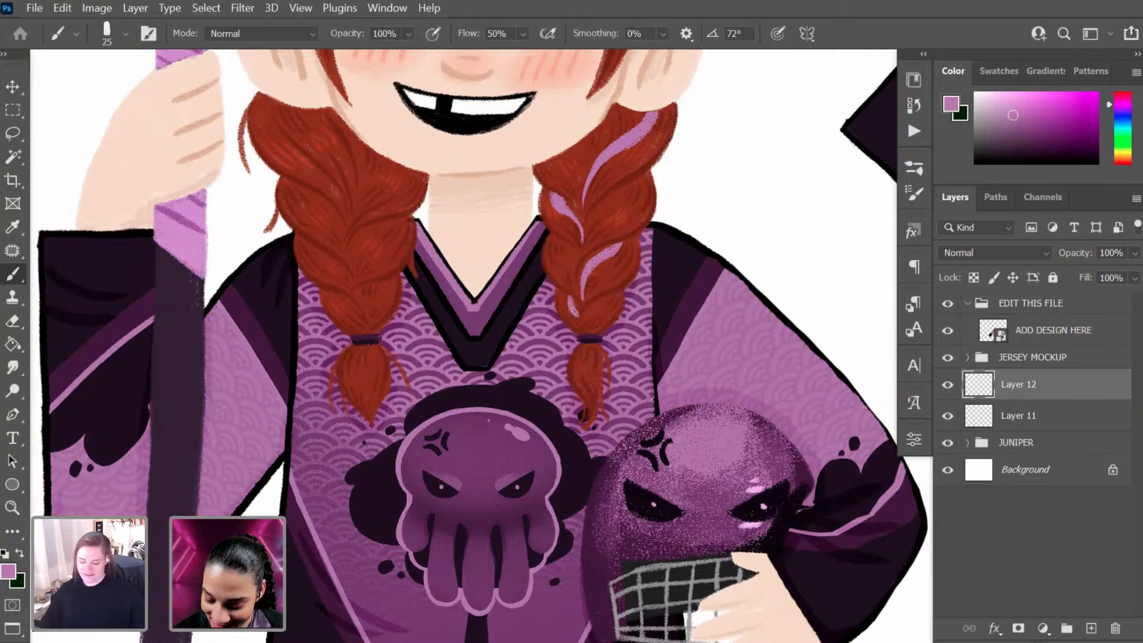
Step: Paint a light purple streak down the loose hair tail below the hair tie with the 25 px textured brush
{"action": "left_click_drag", "start_coordinate": [573, 310], "coordinate": [573, 303]}
{"action": "key", "text": "e"}
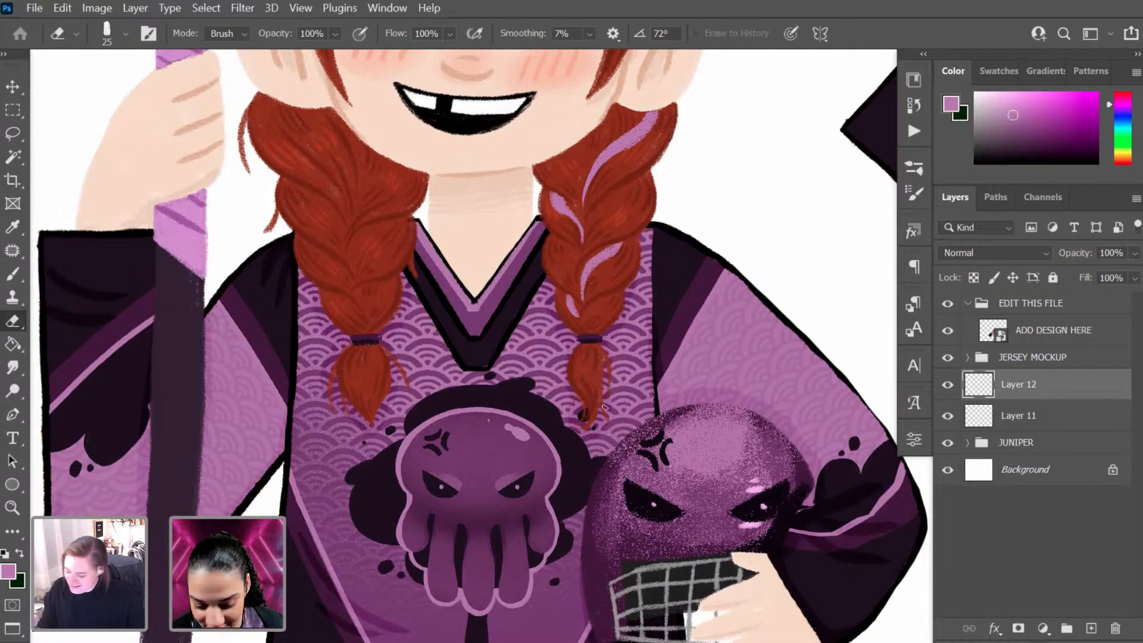
{"action": "key", "text": "b"}
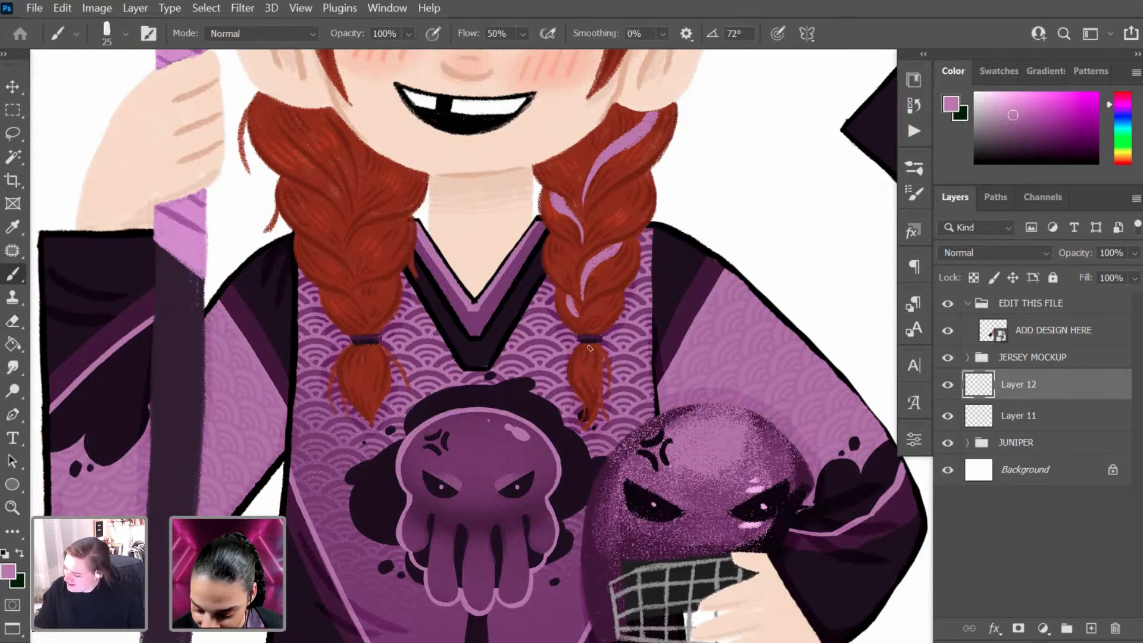
{"action": "mouse_move", "coordinate": [588, 347]}
{"action": "left_mouse_down"}
{"action": "mouse_move", "coordinate": [593, 371]}
{"action": "mouse_move", "coordinate": [585, 346]}
{"action": "mouse_move", "coordinate": [587, 391]}
{"action": "mouse_move", "coordinate": [587, 344]}
{"action": "mouse_move", "coordinate": [578, 412]}
{"action": "mouse_move", "coordinate": [587, 387]}
{"action": "mouse_move", "coordinate": [580, 407]}
{"action": "mouse_move", "coordinate": [584, 388]}
{"action": "mouse_move", "coordinate": [590, 413]}
{"action": "left_mouse_up"}
{"action": "left_click_drag", "start_coordinate": [582, 344], "coordinate": [582, 385]}
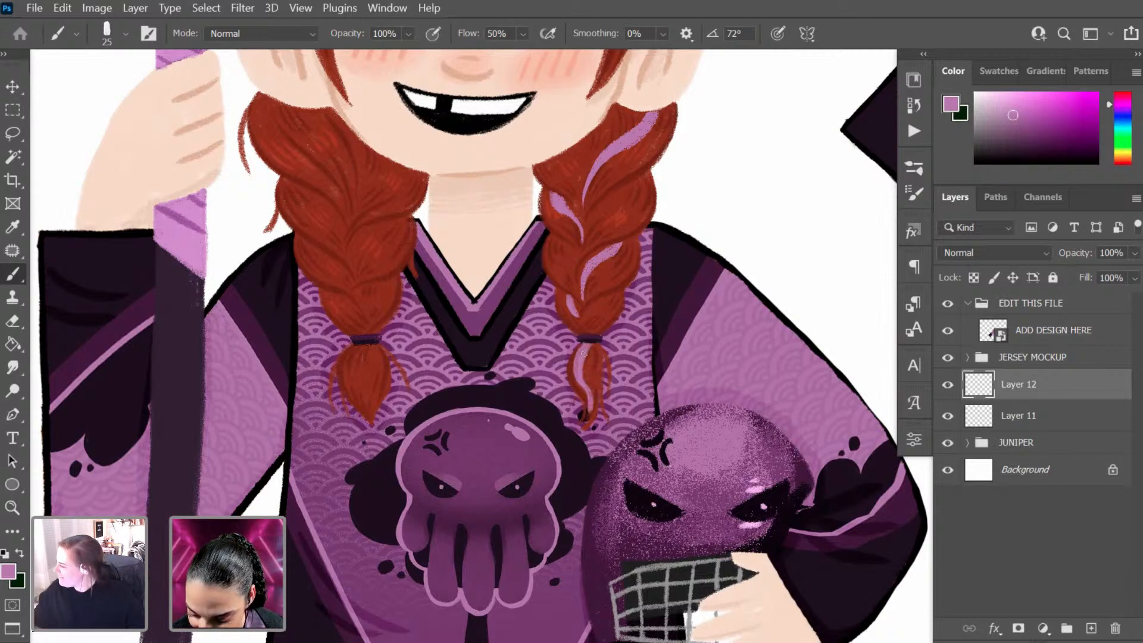
{"action": "key", "text": "e"}
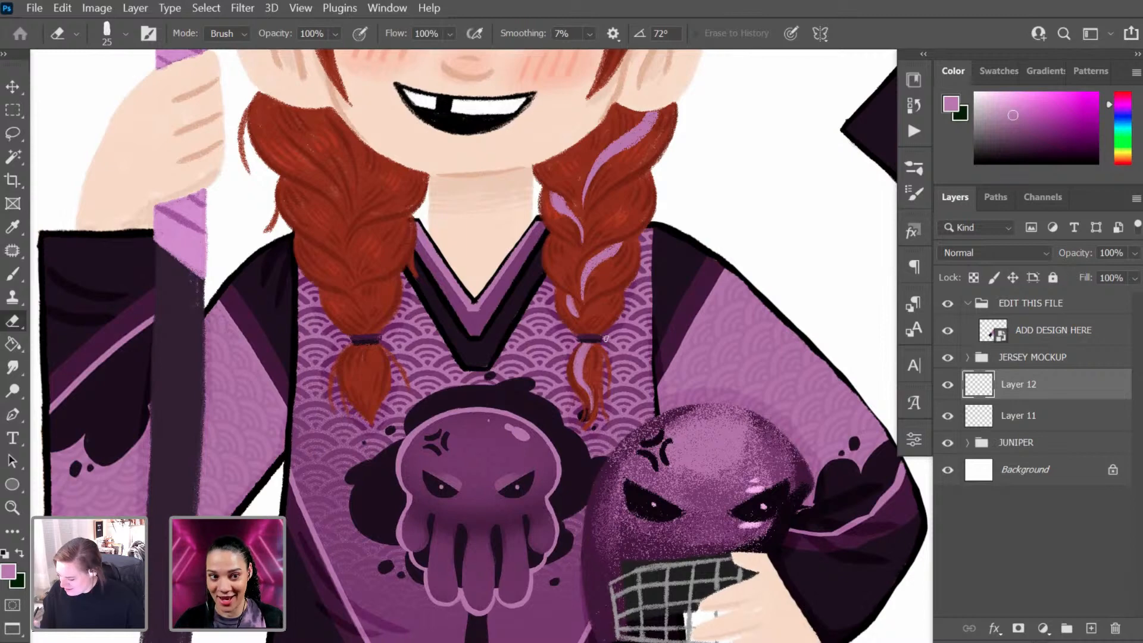
{"action": "key", "text": "ctrl+minus"}
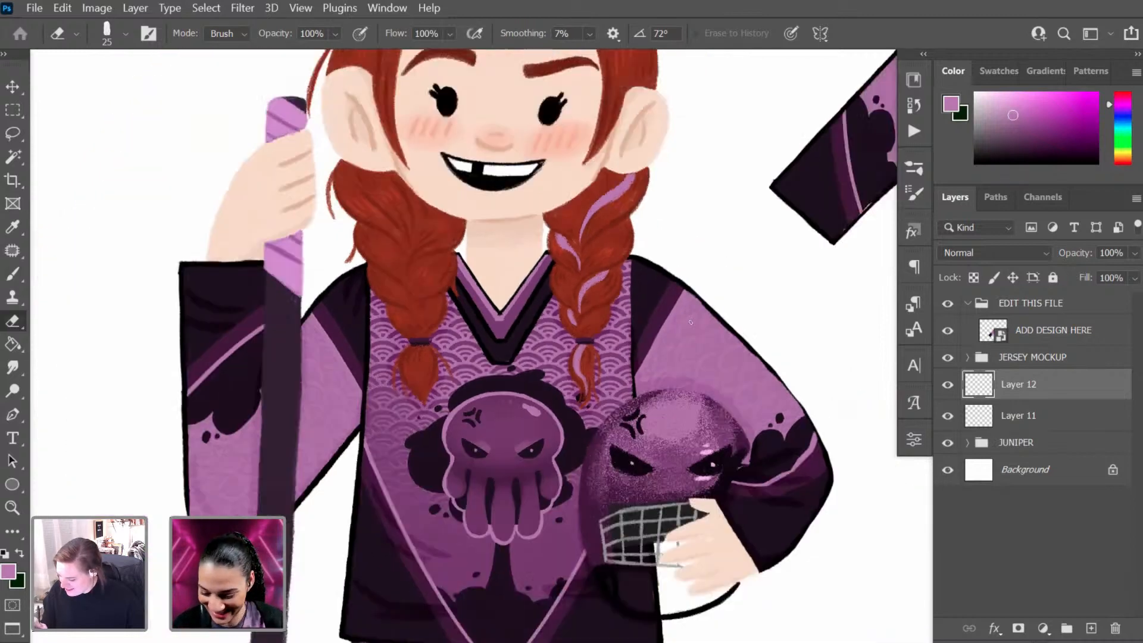
{"action": "left_click_drag", "start_coordinate": [651, 281], "coordinate": [617, 416]}
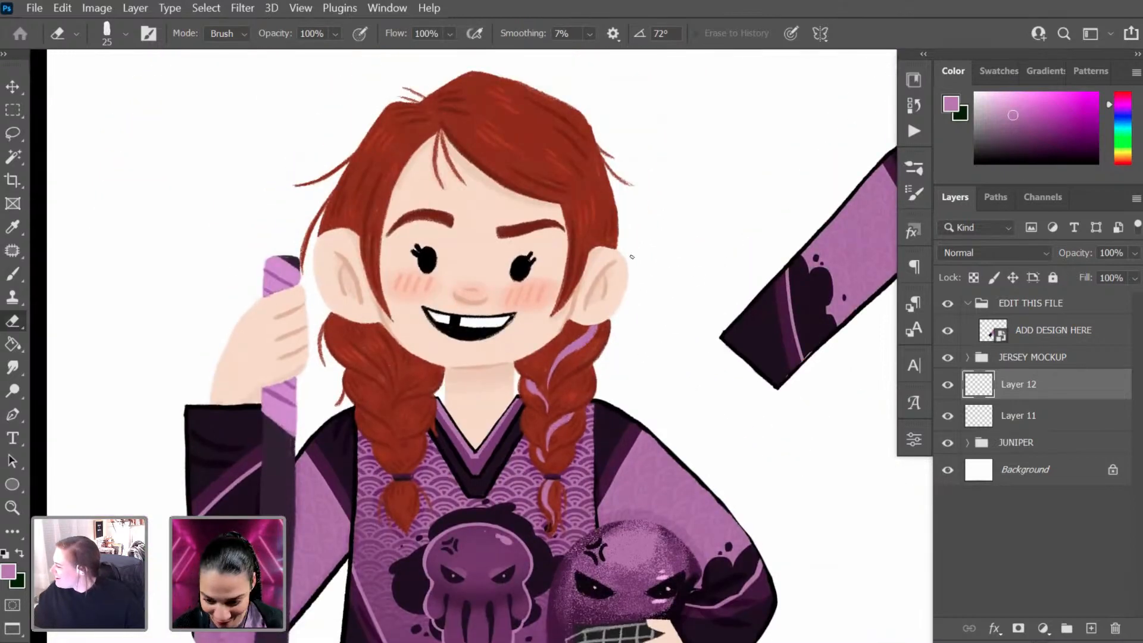
Step: On a new layer, paint a thin 40 px light purple streak from the side hair across the ear to the streaked braid
{"action": "key", "text": "b"}
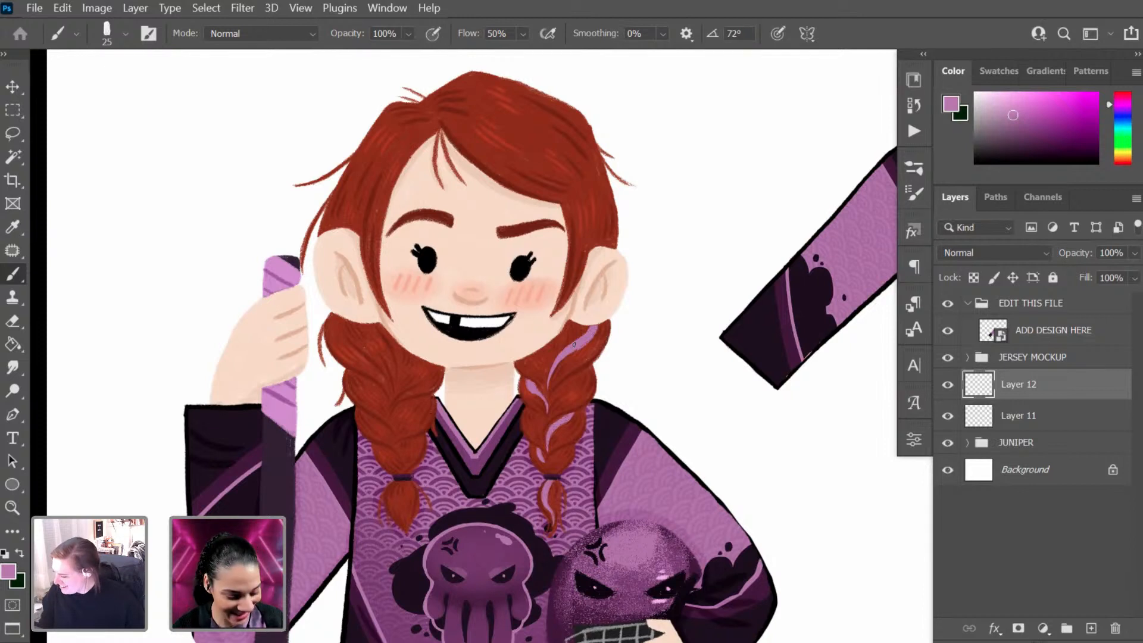
{"action": "key", "text": "bracketright"}
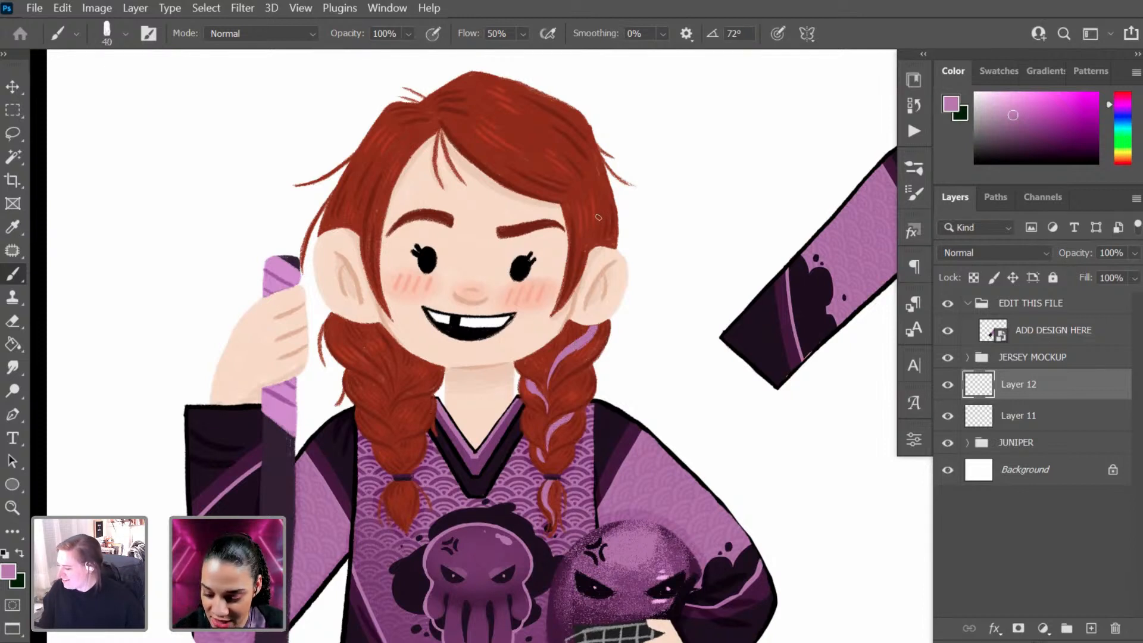
{"action": "left_click_drag", "start_coordinate": [593, 182], "coordinate": [602, 222]}
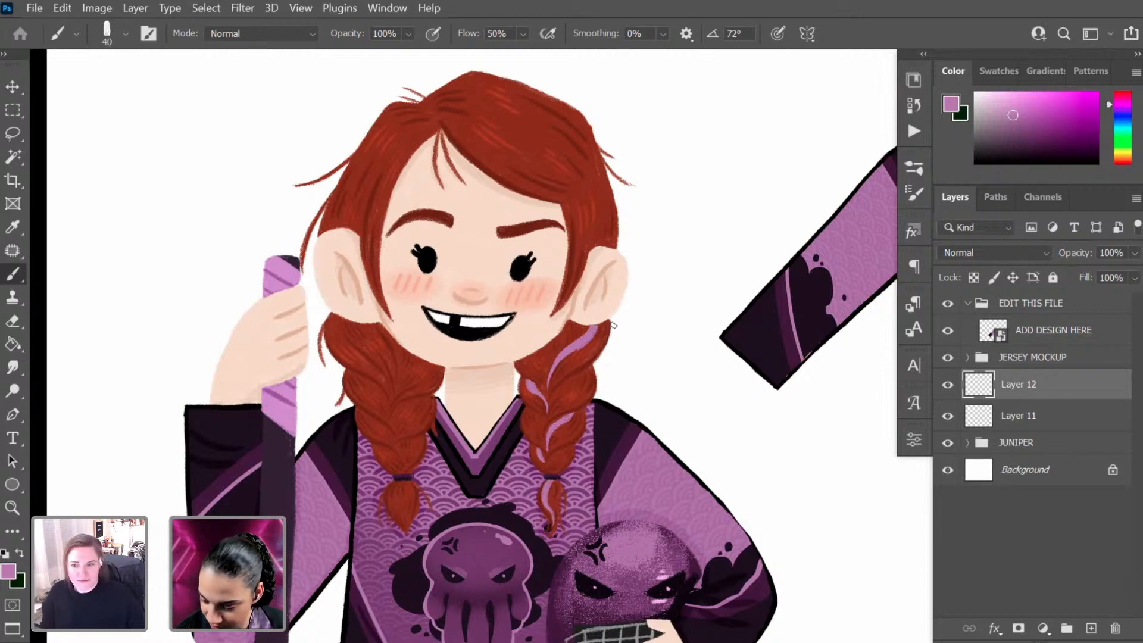
{"action": "key", "text": "ctrl+shift+alt+n"}
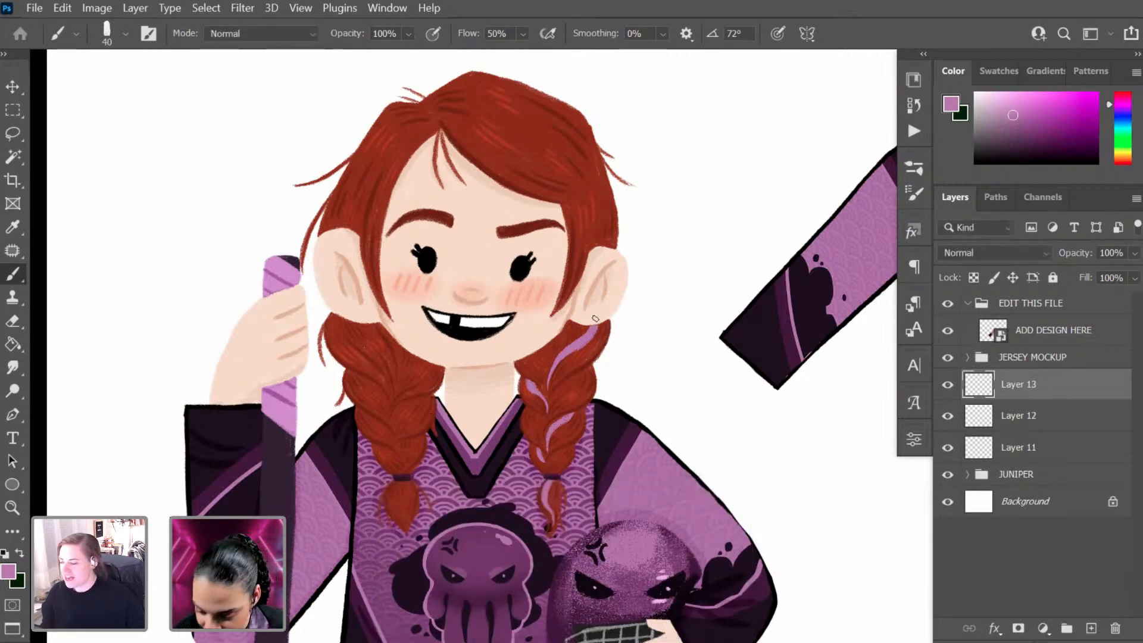
{"action": "mouse_move", "coordinate": [595, 322]}
{"action": "left_mouse_down"}
{"action": "mouse_move", "coordinate": [605, 205]}
{"action": "mouse_move", "coordinate": [594, 245]}
{"action": "left_mouse_up"}
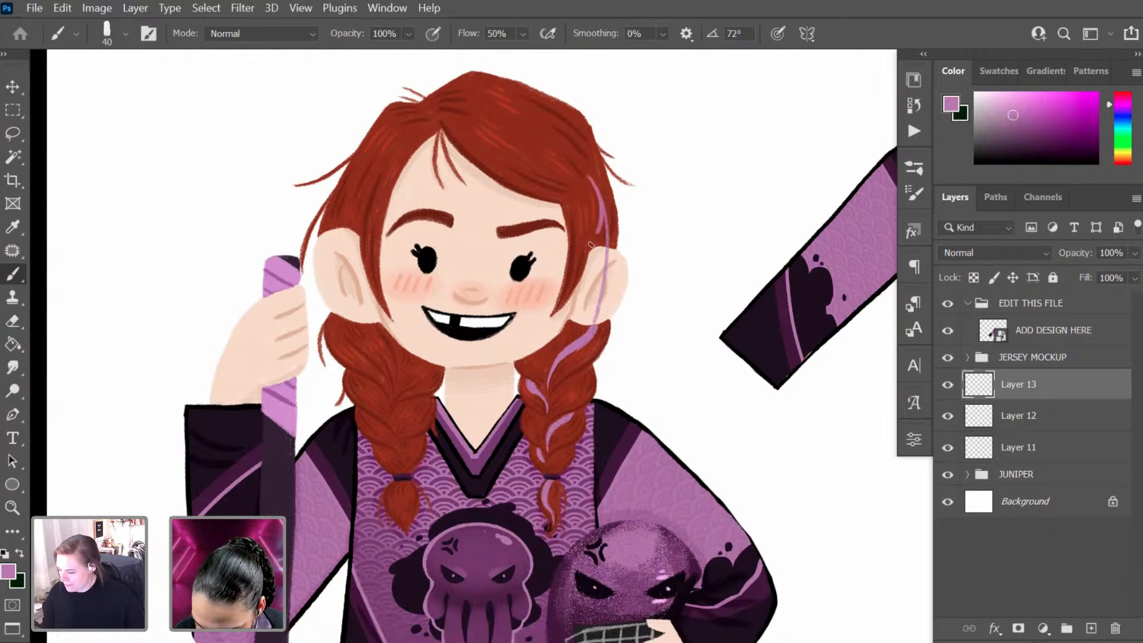
{"action": "key", "text": "ctrl+z"}
{"action": "left_click_drag", "start_coordinate": [591, 180], "coordinate": [605, 239]}
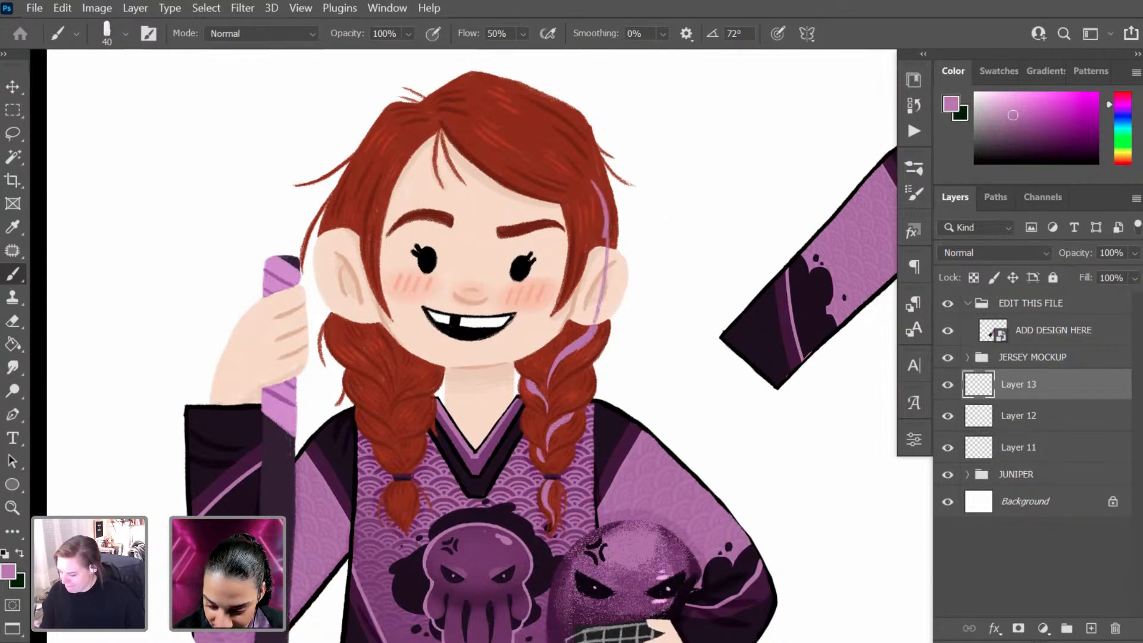
Step: Thicken the side-hair streak above the ear with a 70 px brush and refine its edge with the 25 px eraser
{"action": "key", "text": "bracketright"}
{"action": "key", "text": "bracketright"}
{"action": "key", "text": "bracketright"}
{"action": "left_click_drag", "start_coordinate": [592, 179], "coordinate": [605, 236]}
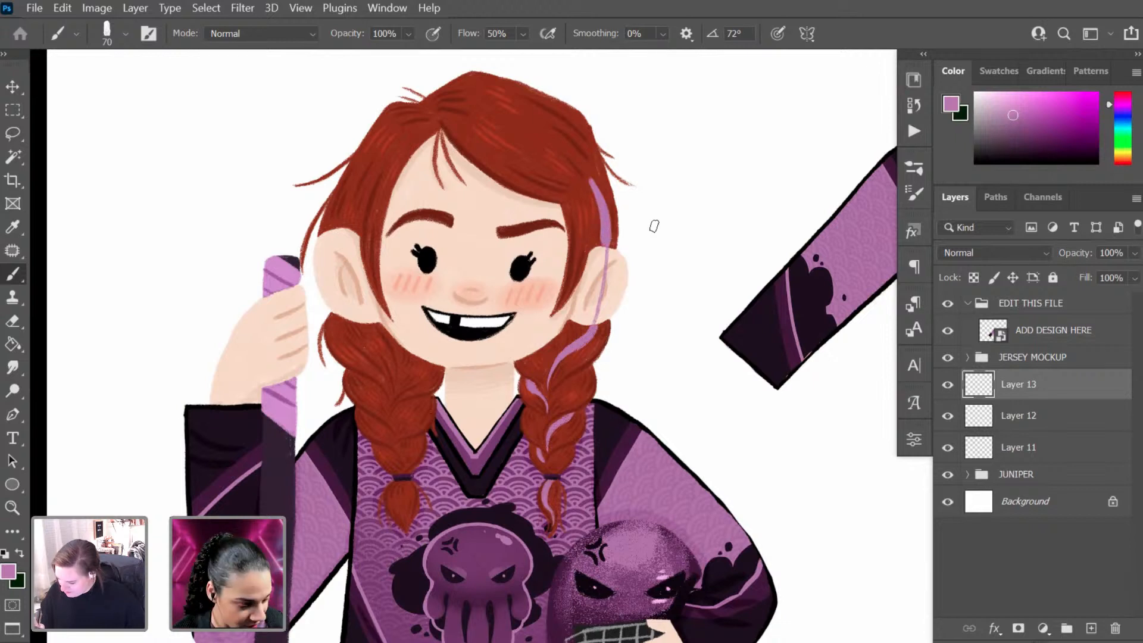
{"action": "key", "text": "e"}
{"action": "left_click_drag", "start_coordinate": [592, 180], "coordinate": [598, 241]}
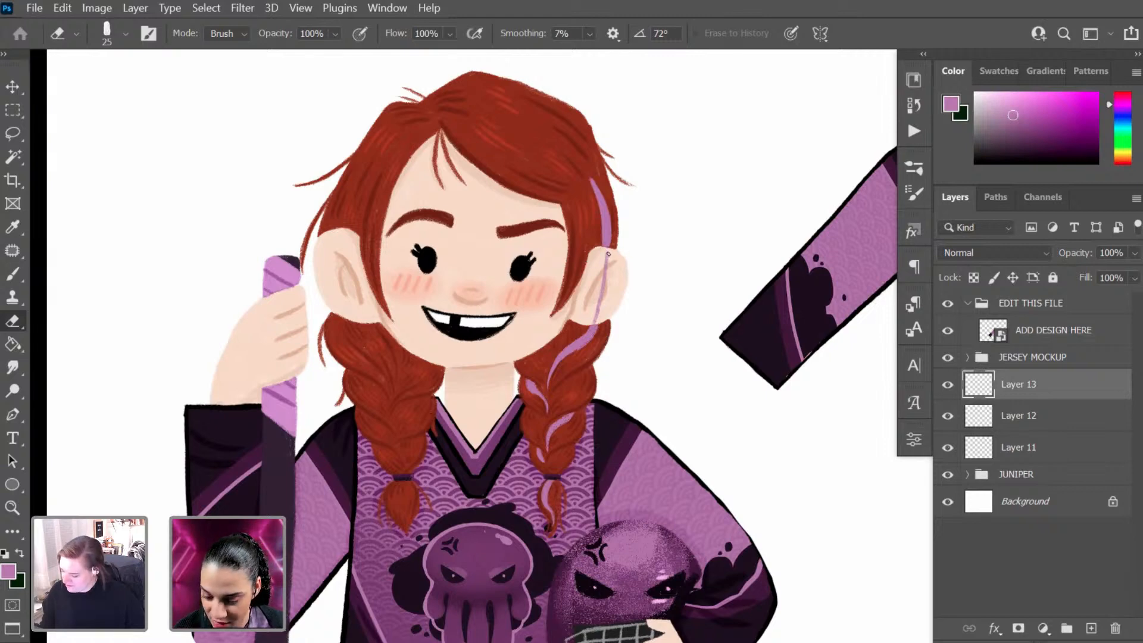
Step: Set the foreground colour to black and add a new layer named "social"
{"action": "left_click_drag", "start_coordinate": [697, 287], "coordinate": [660, 309]}
{"action": "left_click", "coordinate": [976, 162]}
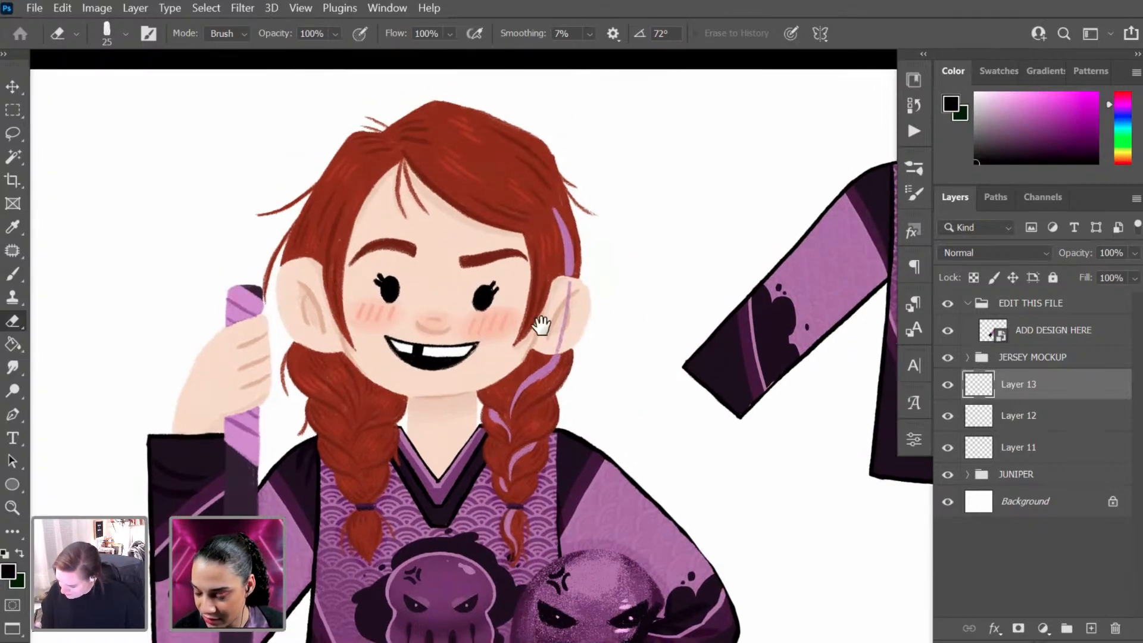
{"action": "left_click_drag", "start_coordinate": [369, 298], "coordinate": [618, 320]}
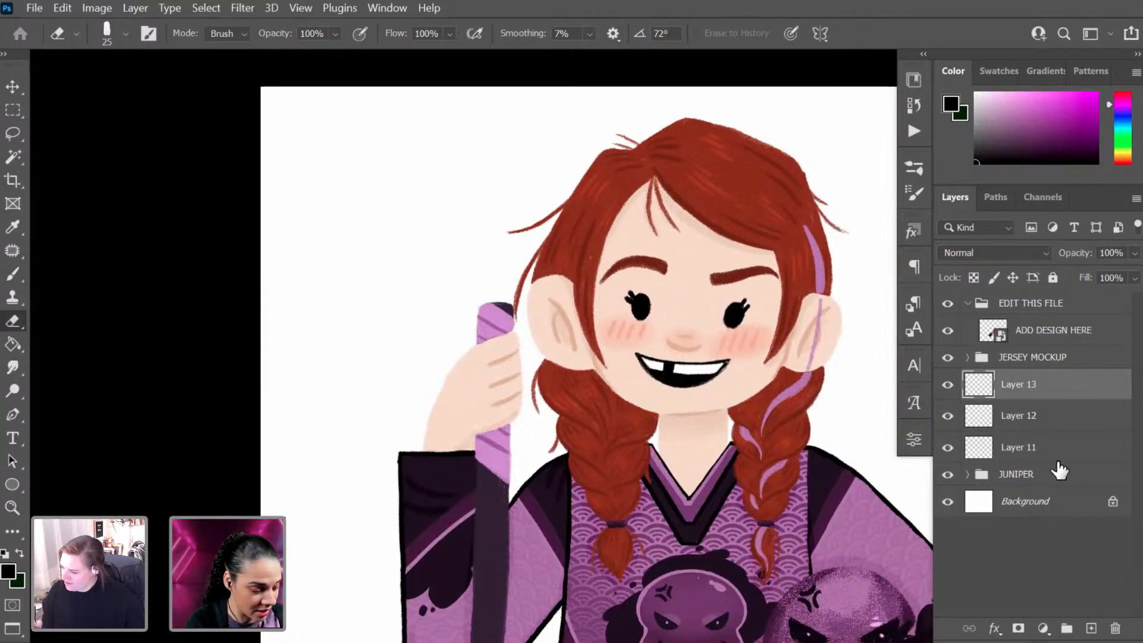
{"action": "key", "text": "ctrl+shift+alt+n"}
{"action": "double_click", "coordinate": [1029, 384]}
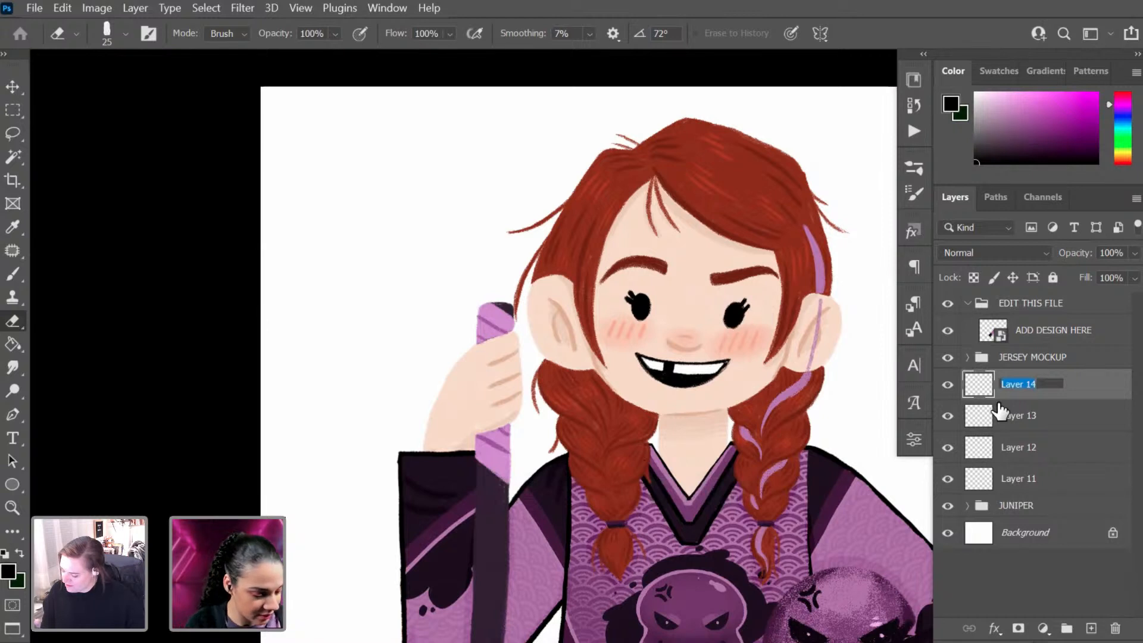
{"action": "type", "text": "social"}
{"action": "key", "text": "Return"}
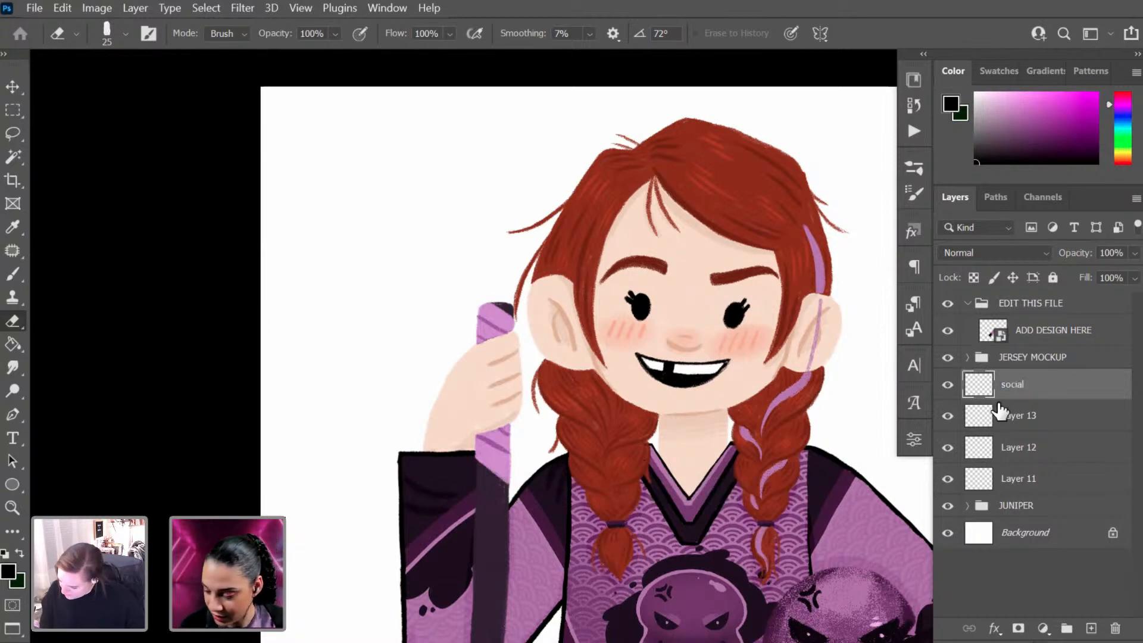
Step: Handwrite "insta" and the artist's Instagram handle in the canvas's upper-left corner with a 35 px black brush
{"action": "key", "text": "b"}
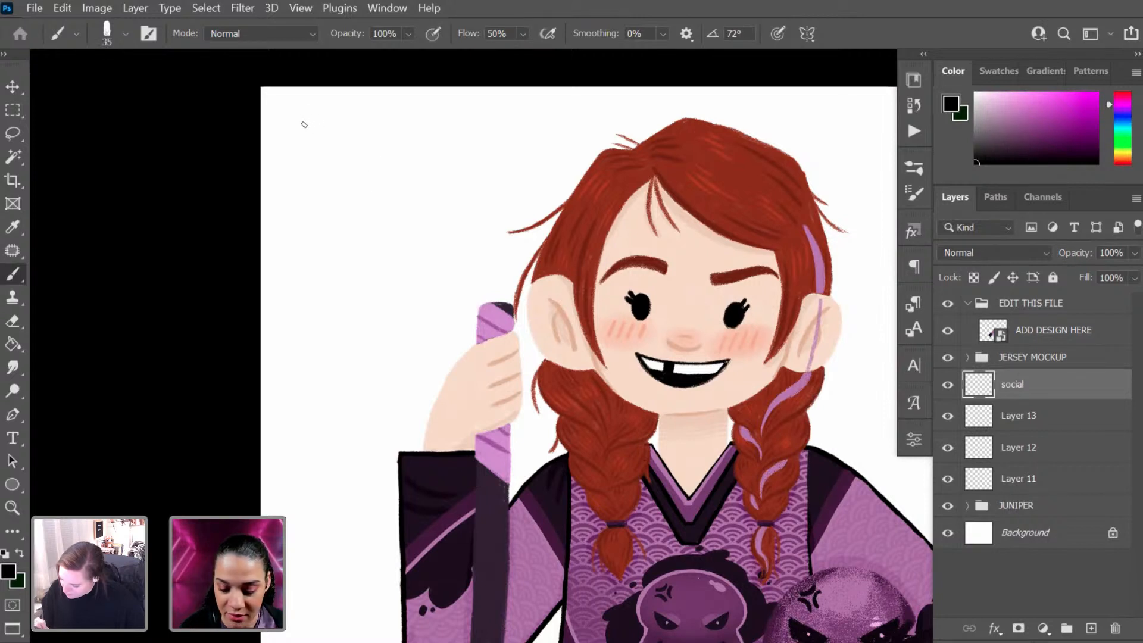
{"action": "mouse_move", "coordinate": [286, 106]}
{"action": "left_mouse_down"}
{"action": "mouse_move", "coordinate": [287, 123]}
{"action": "mouse_move", "coordinate": [327, 123]}
{"action": "mouse_move", "coordinate": [337, 109]}
{"action": "left_mouse_up"}
{"action": "mouse_move", "coordinate": [345, 108]}
{"action": "left_mouse_down"}
{"action": "mouse_move", "coordinate": [347, 123]}
{"action": "mouse_move", "coordinate": [288, 162]}
{"action": "mouse_move", "coordinate": [325, 181]}
{"action": "mouse_move", "coordinate": [355, 141]}
{"action": "left_mouse_up"}
{"action": "left_click_drag", "start_coordinate": [366, 143], "coordinate": [389, 158]}
{"action": "left_click_drag", "start_coordinate": [407, 145], "coordinate": [407, 144]}
{"action": "mouse_move", "coordinate": [422, 140]}
{"action": "left_mouse_down"}
{"action": "mouse_move", "coordinate": [446, 154]}
{"action": "mouse_move", "coordinate": [454, 135]}
{"action": "left_mouse_up"}
{"action": "left_click_drag", "start_coordinate": [470, 140], "coordinate": [472, 156]}
{"action": "left_click_drag", "start_coordinate": [481, 122], "coordinate": [481, 162]}
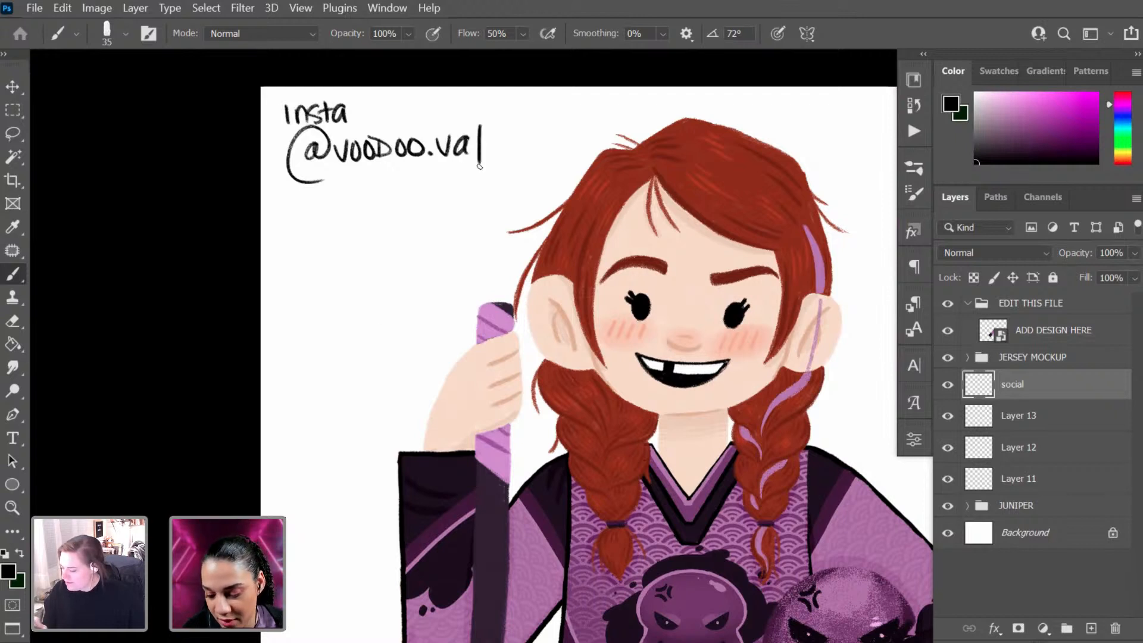
Step: Handwrite "twitter" and the artist's Twitter handle below the Instagram lines
{"action": "mouse_move", "coordinate": [285, 198]}
{"action": "left_mouse_down"}
{"action": "mouse_move", "coordinate": [288, 221]}
{"action": "mouse_move", "coordinate": [297, 209]}
{"action": "mouse_move", "coordinate": [319, 220]}
{"action": "left_mouse_up"}
{"action": "left_click_drag", "start_coordinate": [337, 189], "coordinate": [337, 221]}
{"action": "left_click_drag", "start_coordinate": [319, 207], "coordinate": [368, 197]}
{"action": "mouse_move", "coordinate": [294, 241]}
{"action": "left_mouse_down"}
{"action": "mouse_move", "coordinate": [311, 277]}
{"action": "mouse_move", "coordinate": [325, 246]}
{"action": "mouse_move", "coordinate": [363, 263]}
{"action": "mouse_move", "coordinate": [383, 248]}
{"action": "mouse_move", "coordinate": [401, 262]}
{"action": "mouse_move", "coordinate": [411, 244]}
{"action": "mouse_move", "coordinate": [434, 267]}
{"action": "left_mouse_up"}
Step: Erase the part of the streak crossing the ear on Layer 13 and taper the side streak's upper end
{"action": "key", "text": "space"}
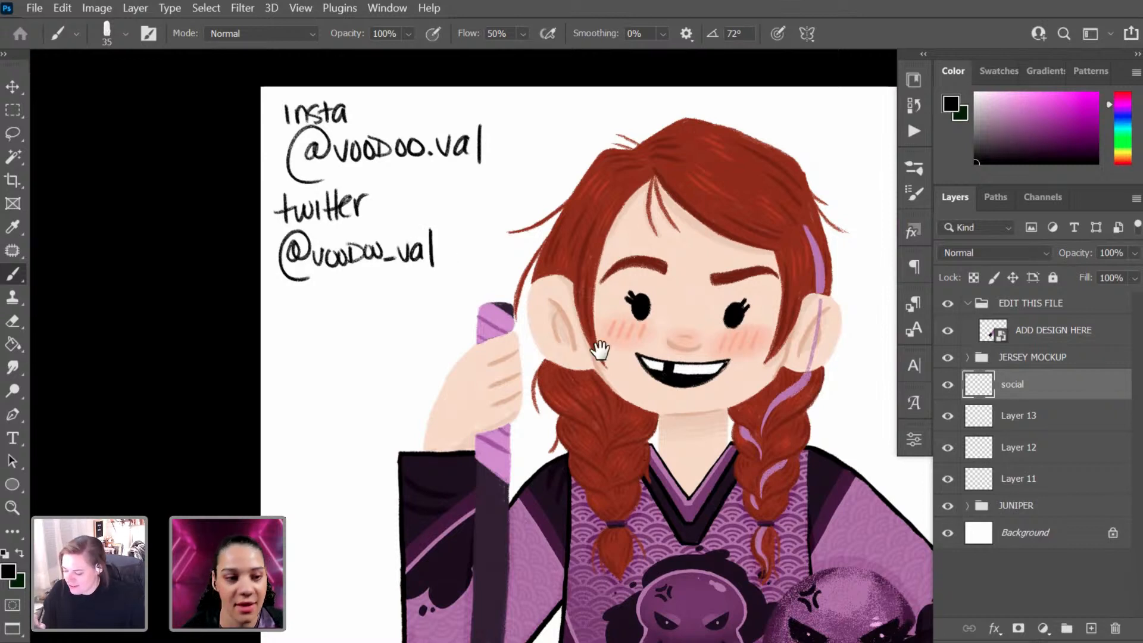
{"action": "left_click_drag", "start_coordinate": [663, 346], "coordinate": [515, 311]}
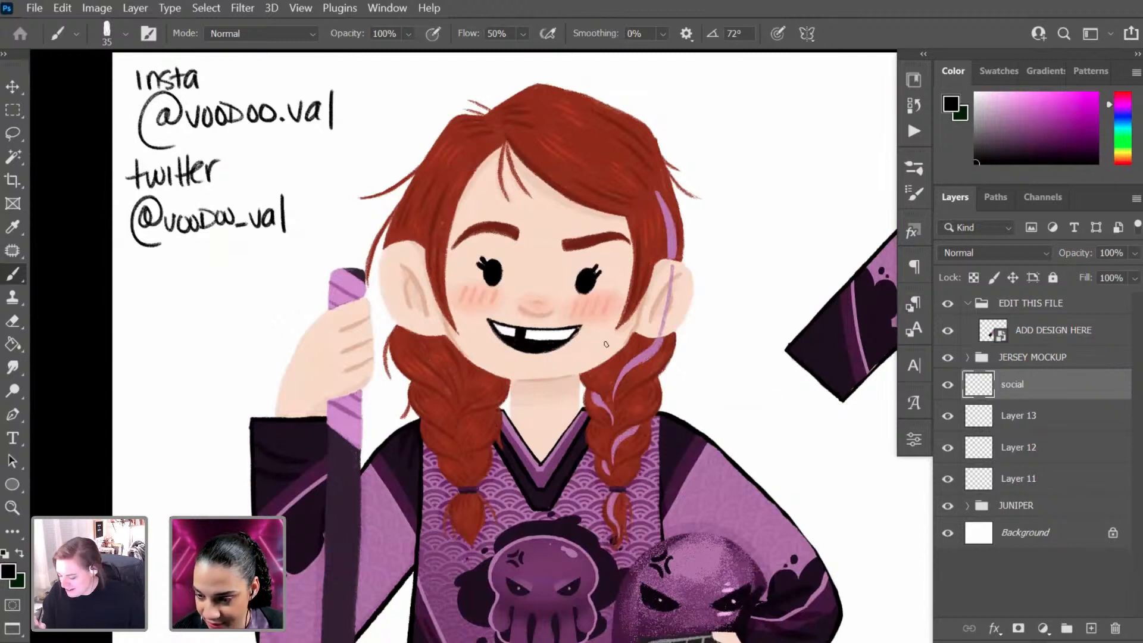
{"action": "key", "text": "e"}
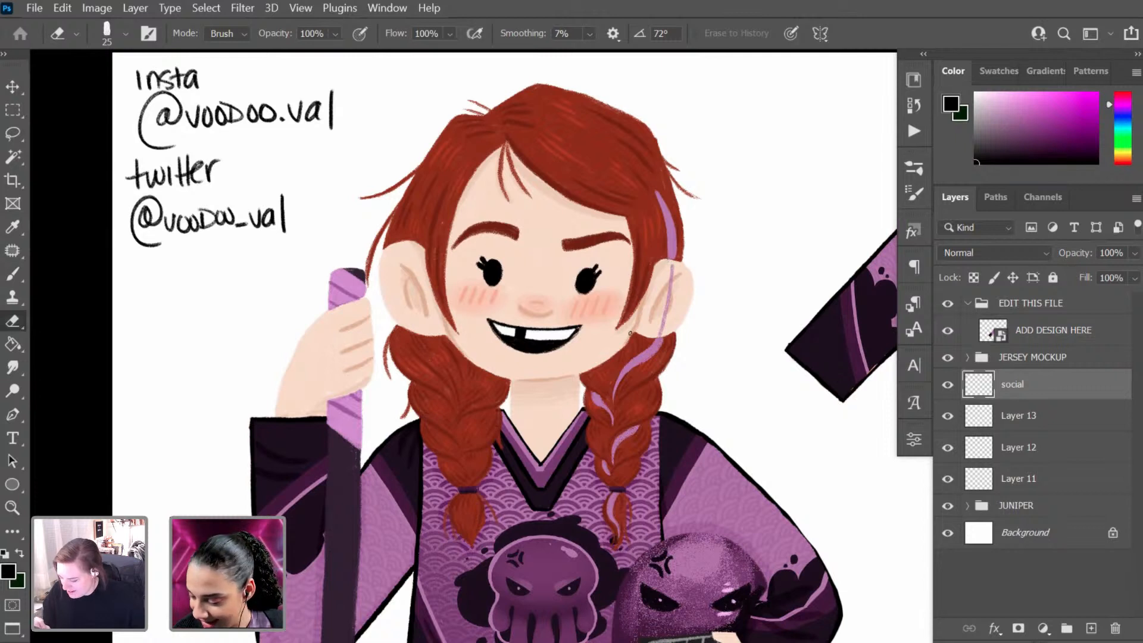
{"action": "key", "text": "alt+bracketleft"}
{"action": "mouse_move", "coordinate": [678, 266]}
{"action": "left_mouse_down"}
{"action": "mouse_move", "coordinate": [667, 305]}
{"action": "mouse_move", "coordinate": [673, 285]}
{"action": "mouse_move", "coordinate": [664, 287]}
{"action": "mouse_move", "coordinate": [664, 331]}
{"action": "left_mouse_up"}
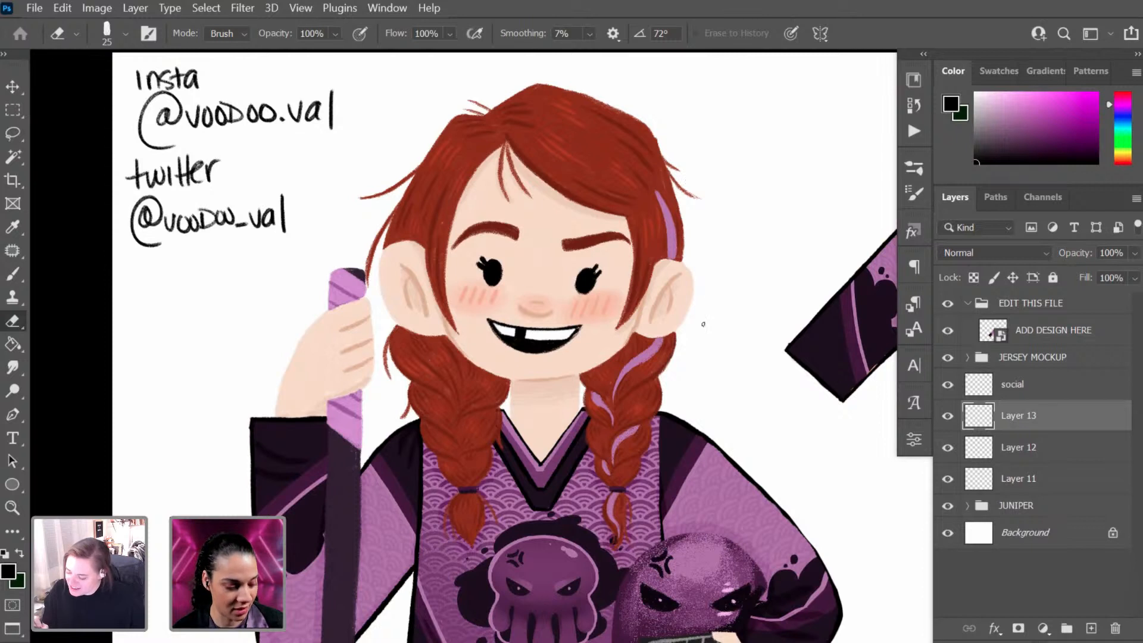
{"action": "key", "text": "b"}
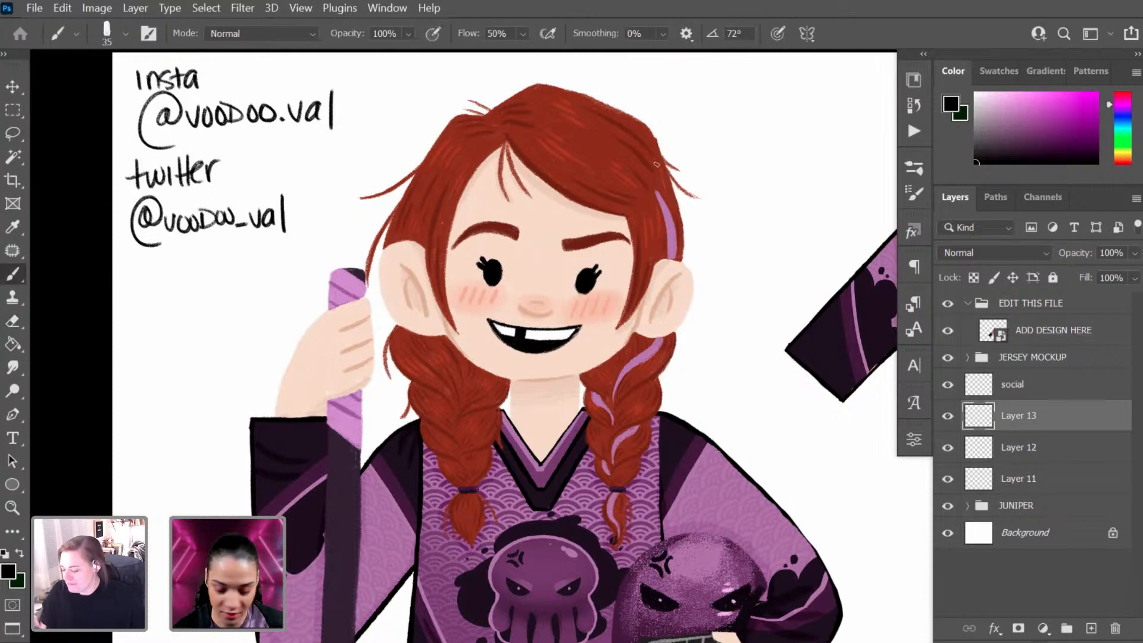
{"action": "left_click_drag", "start_coordinate": [651, 186], "coordinate": [696, 210]}
{"action": "key", "text": "ctrl+z"}
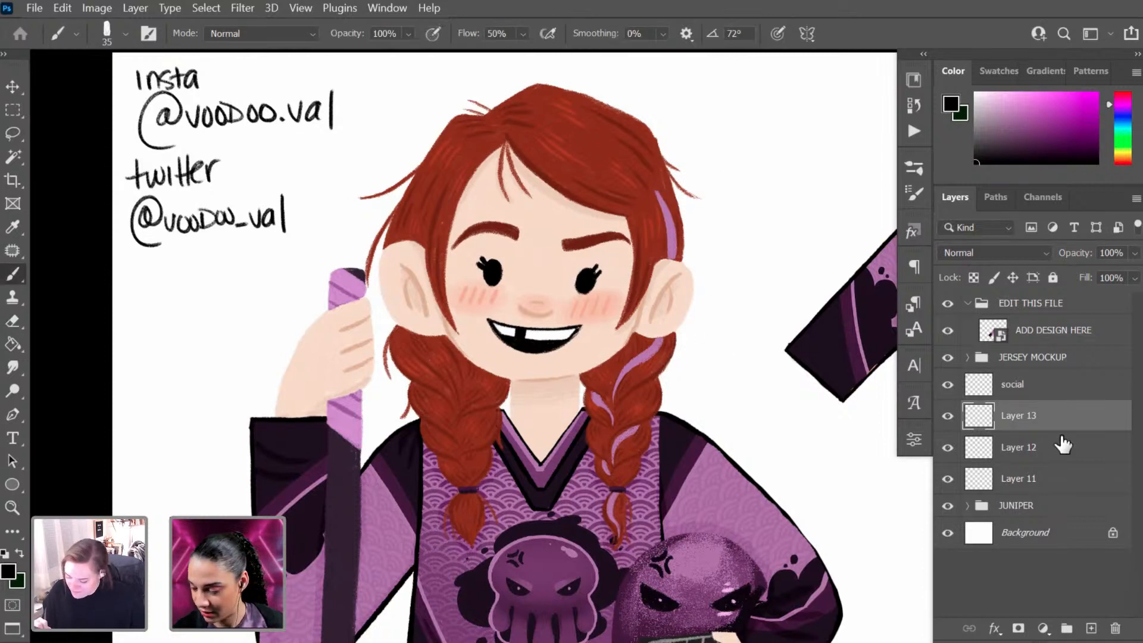
{"action": "key", "text": "e"}
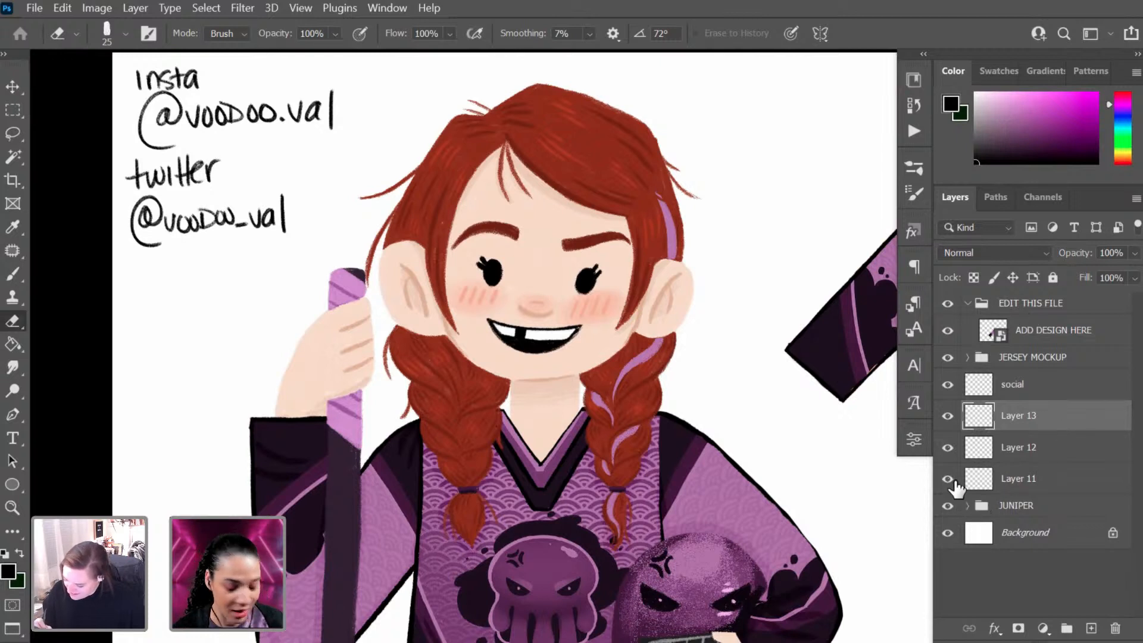
{"action": "key", "text": "b"}
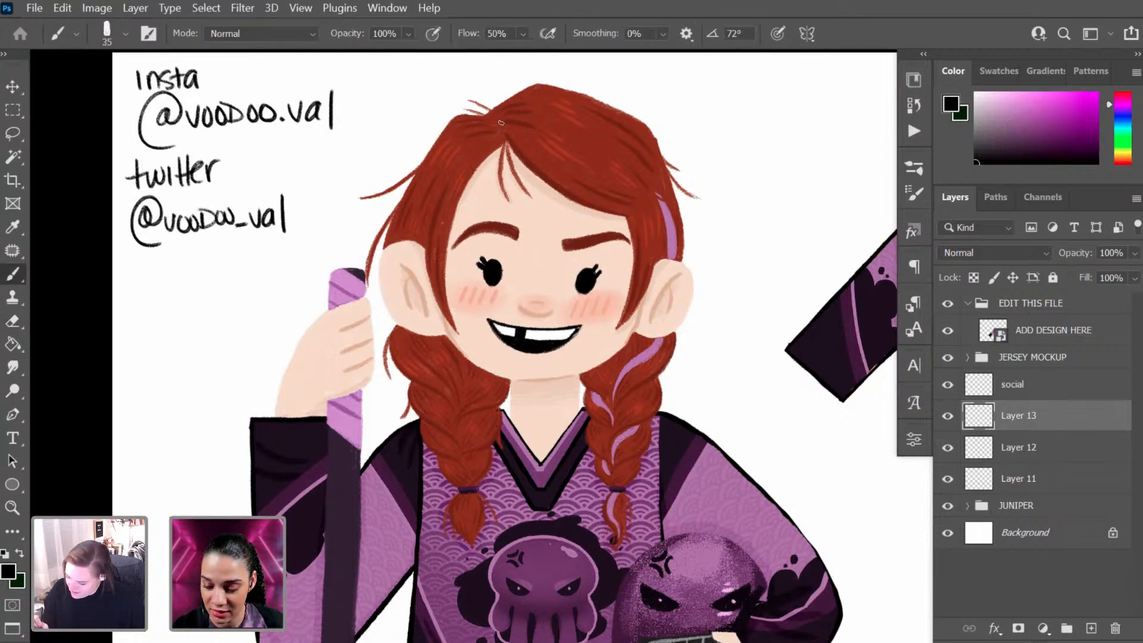
{"action": "left_click_drag", "start_coordinate": [503, 116], "coordinate": [558, 140]}
{"action": "key", "text": "ctrl+z"}
Step: Sample the streak's light purple and paint a short streak at the hair parting with a 60 px brush
{"action": "left_click", "coordinate": [674, 230], "text": "alt"}
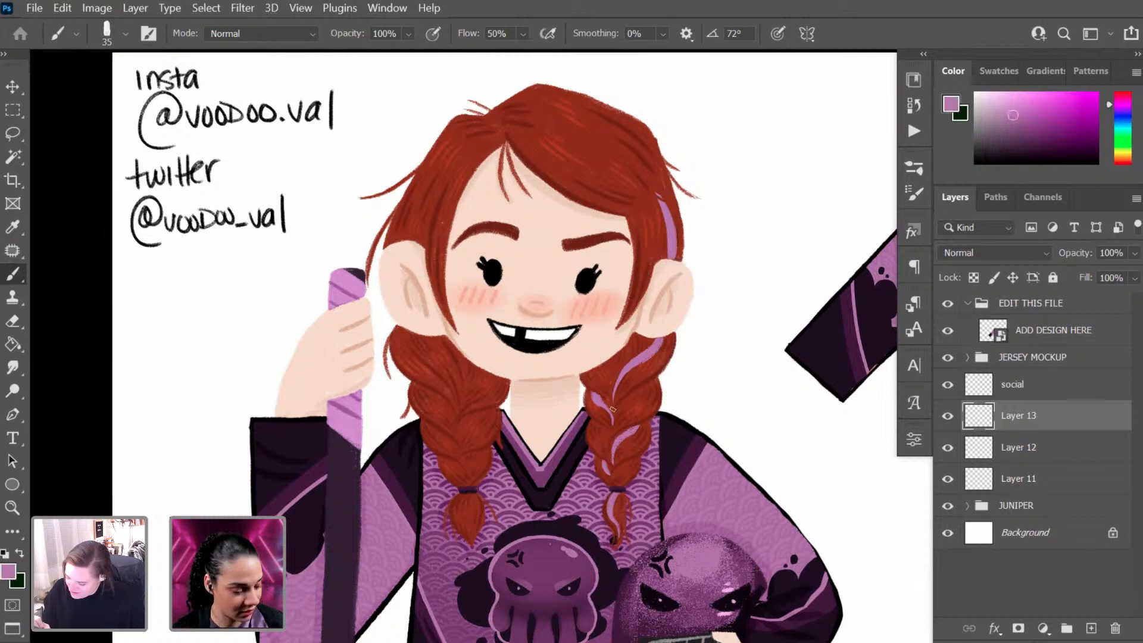
{"action": "key", "text": "bracketright"}
{"action": "key", "text": "bracketright"}
{"action": "key", "text": "bracketright"}
{"action": "key", "text": "bracketright"}
{"action": "left_click_drag", "start_coordinate": [505, 117], "coordinate": [536, 118]}
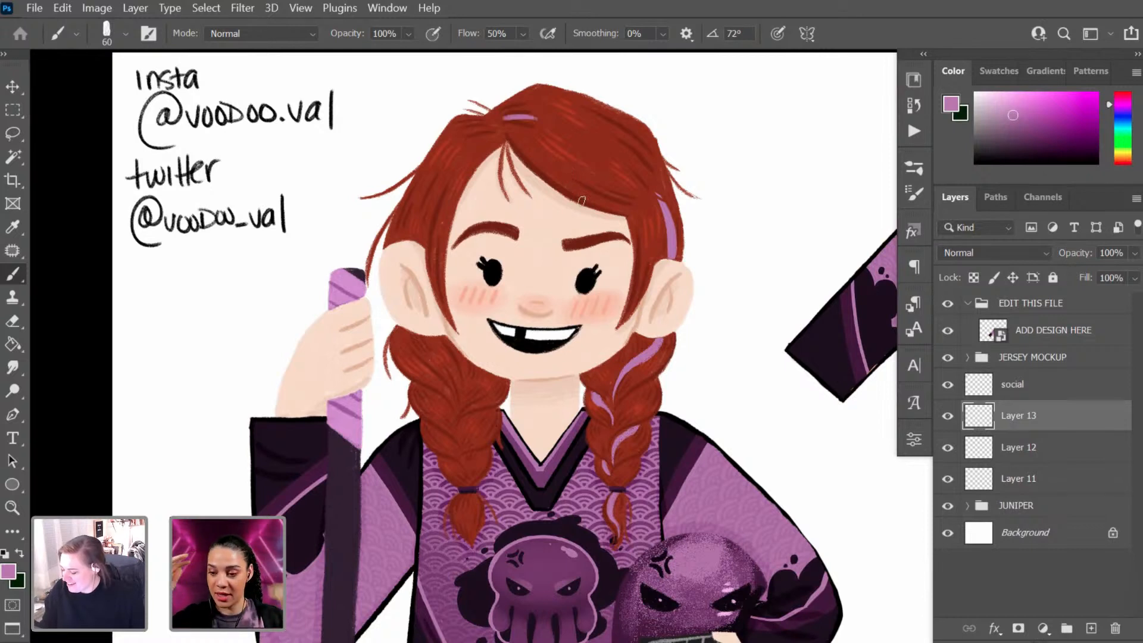
Step: Extend the parting streak across the swept hair to meet the side streak above the ear, thickening its upper part
{"action": "left_click_drag", "start_coordinate": [535, 118], "coordinate": [650, 172]}
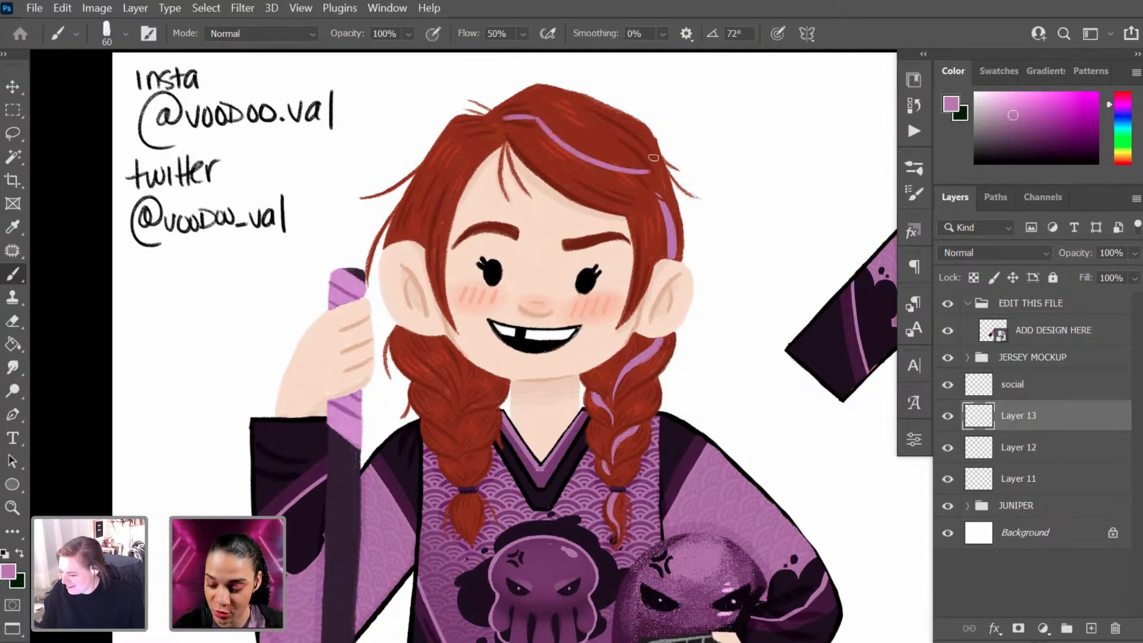
{"action": "key", "text": "ctrl+z"}
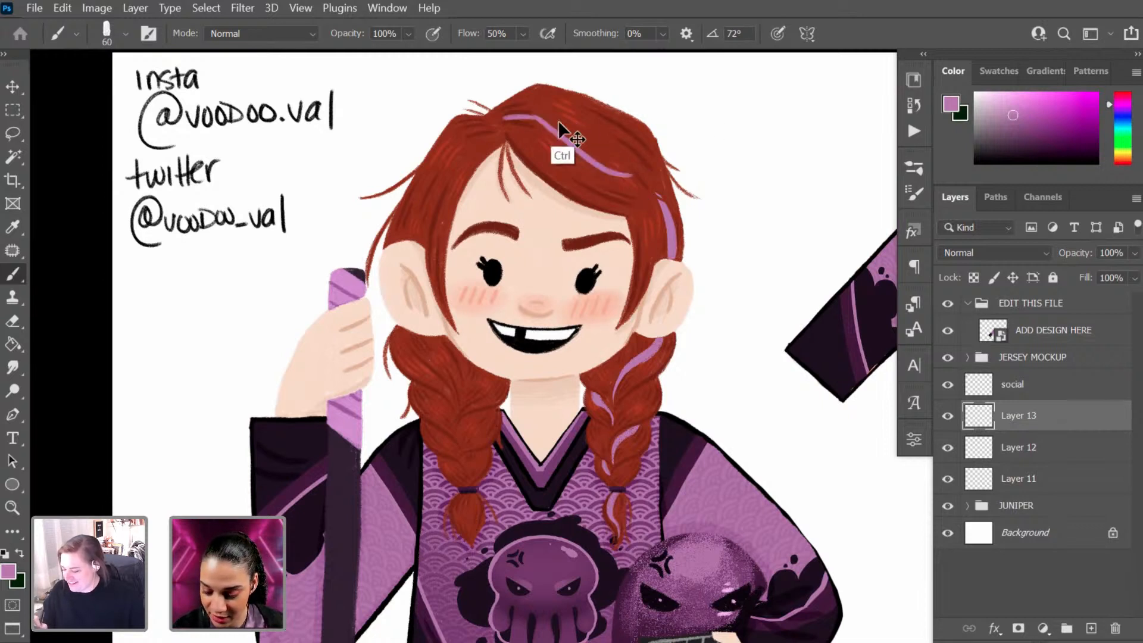
{"action": "left_click_drag", "start_coordinate": [534, 119], "coordinate": [655, 192]}
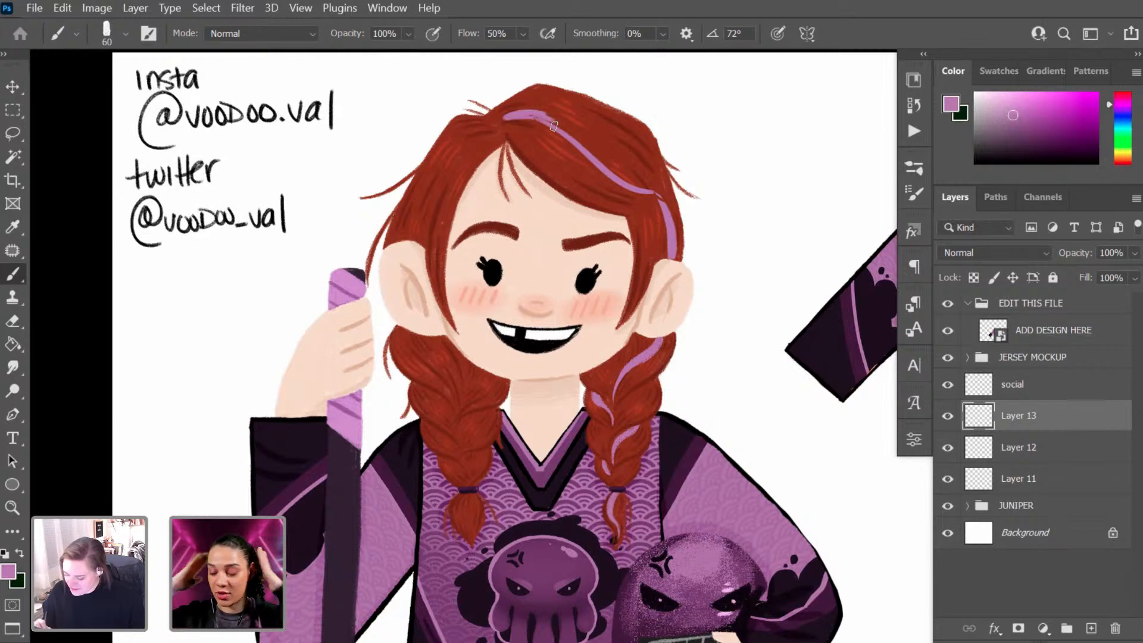
{"action": "left_click_drag", "start_coordinate": [535, 113], "coordinate": [602, 175]}
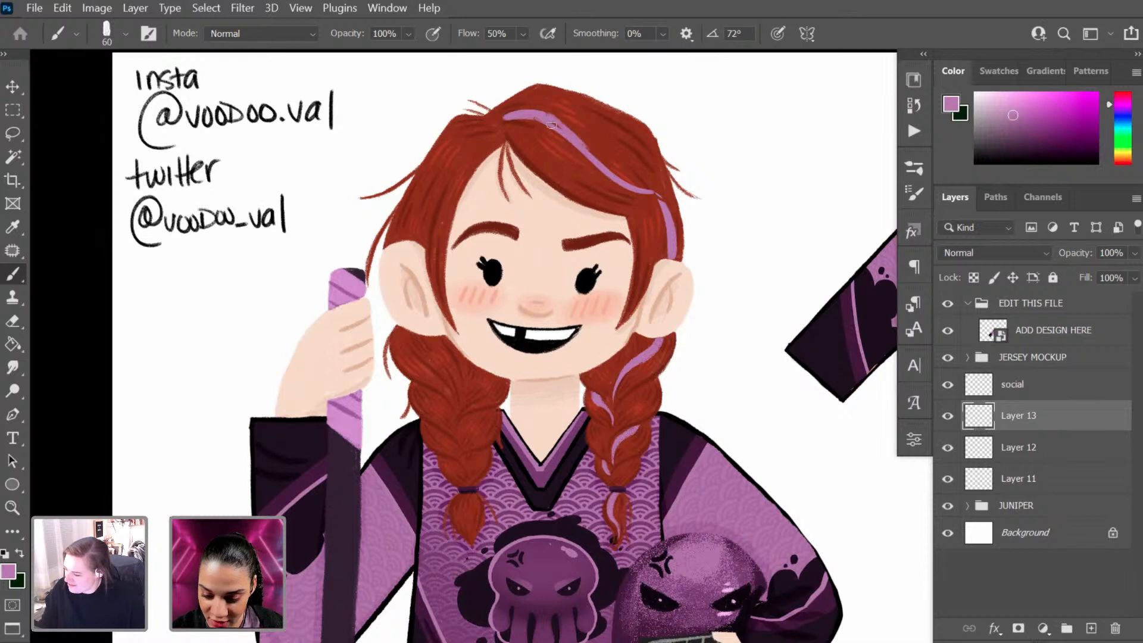
Step: Thin and smooth the upper edge of the swept-hair streak with the 25 px eraser
{"action": "key", "text": "e"}
{"action": "mouse_move", "coordinate": [558, 121]}
{"action": "left_mouse_down"}
{"action": "mouse_move", "coordinate": [577, 134]}
{"action": "mouse_move", "coordinate": [562, 116]}
{"action": "left_mouse_up"}
{"action": "left_click_drag", "start_coordinate": [597, 154], "coordinate": [623, 175]}
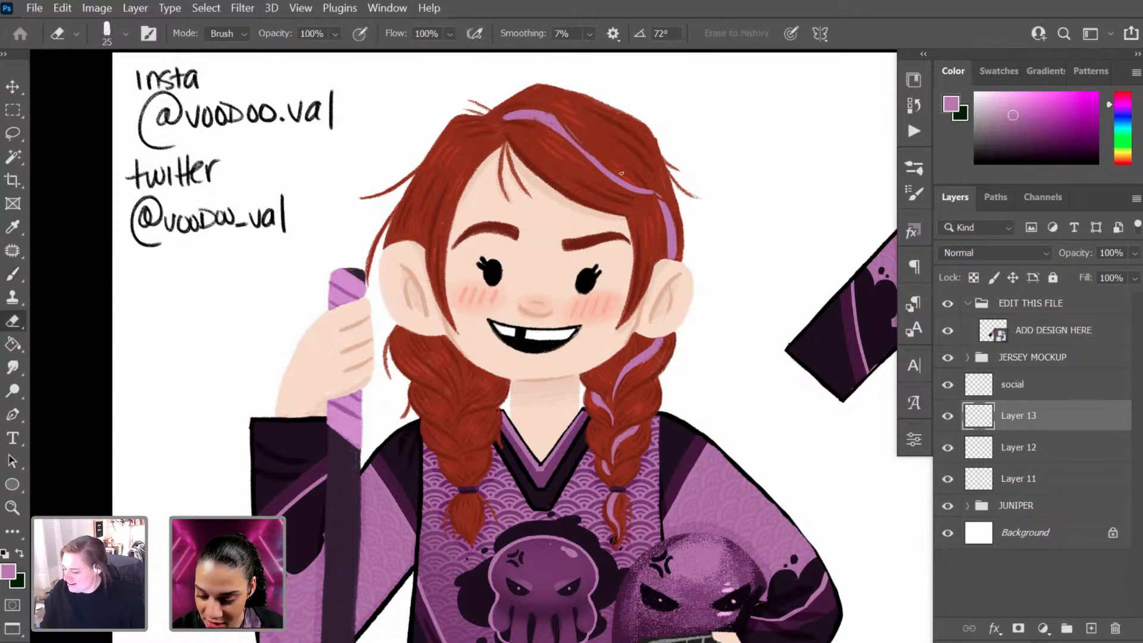
Step: Trim the upper edge along the middle of the swept-hair streak with the 25 px eraser
{"action": "left_click_drag", "start_coordinate": [566, 125], "coordinate": [611, 173]}
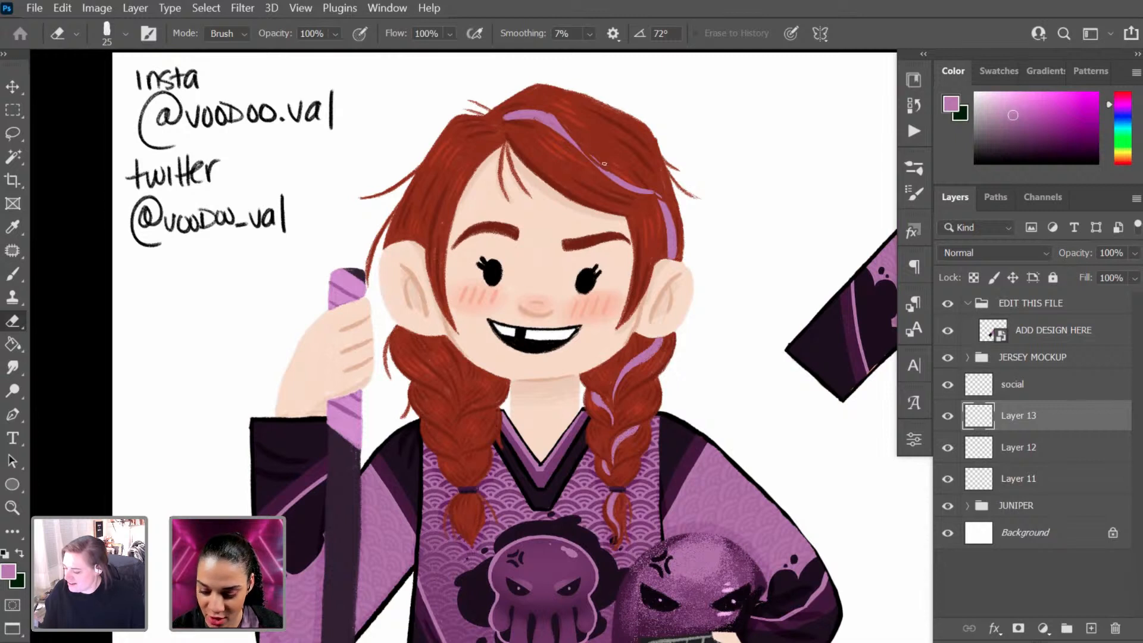
{"action": "key", "text": "b"}
{"action": "left_click_drag", "start_coordinate": [572, 136], "coordinate": [637, 172]}
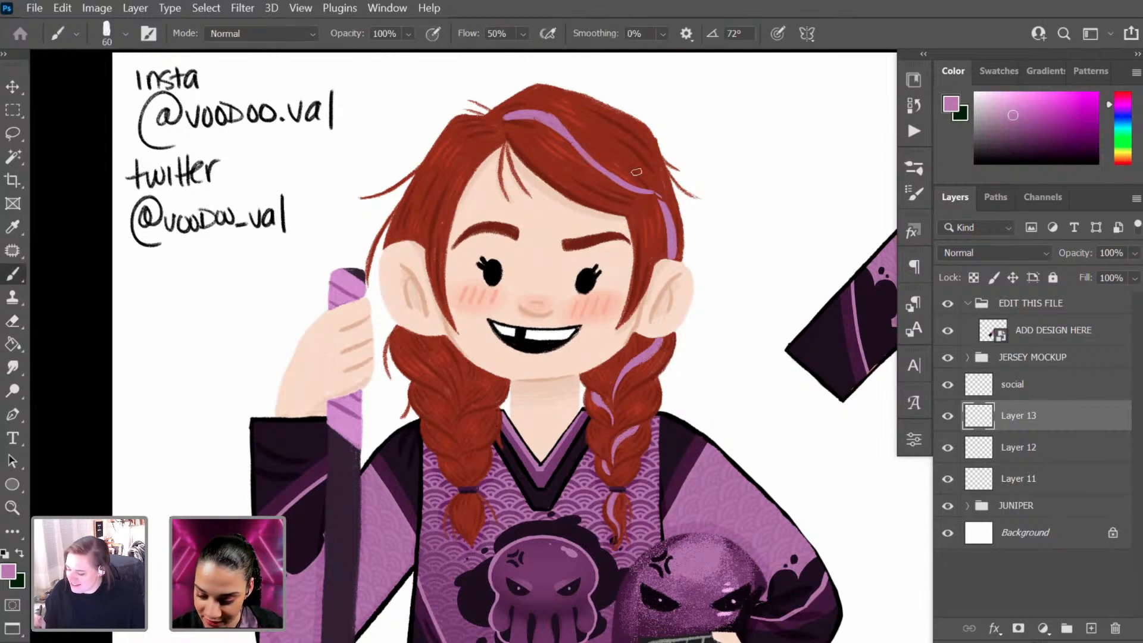
{"action": "key", "text": "ctrl+z"}
{"action": "left_click_drag", "start_coordinate": [559, 128], "coordinate": [623, 187]}
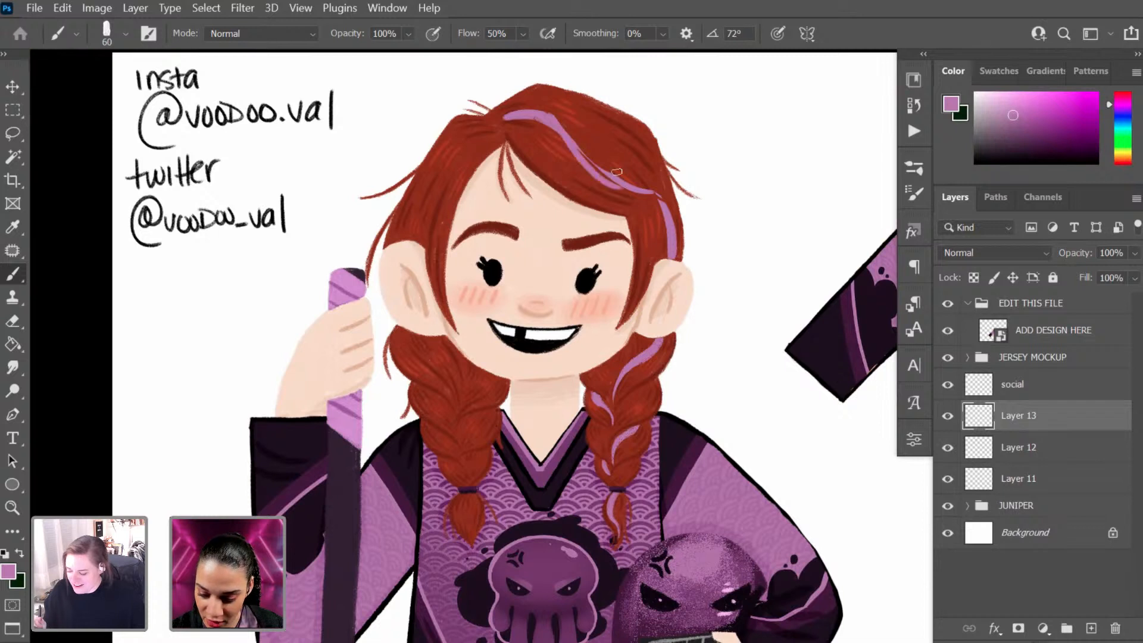
{"action": "key", "text": "ctrl+z"}
{"action": "left_click_drag", "start_coordinate": [560, 131], "coordinate": [625, 188]}
{"action": "key", "text": "ctrl+z"}
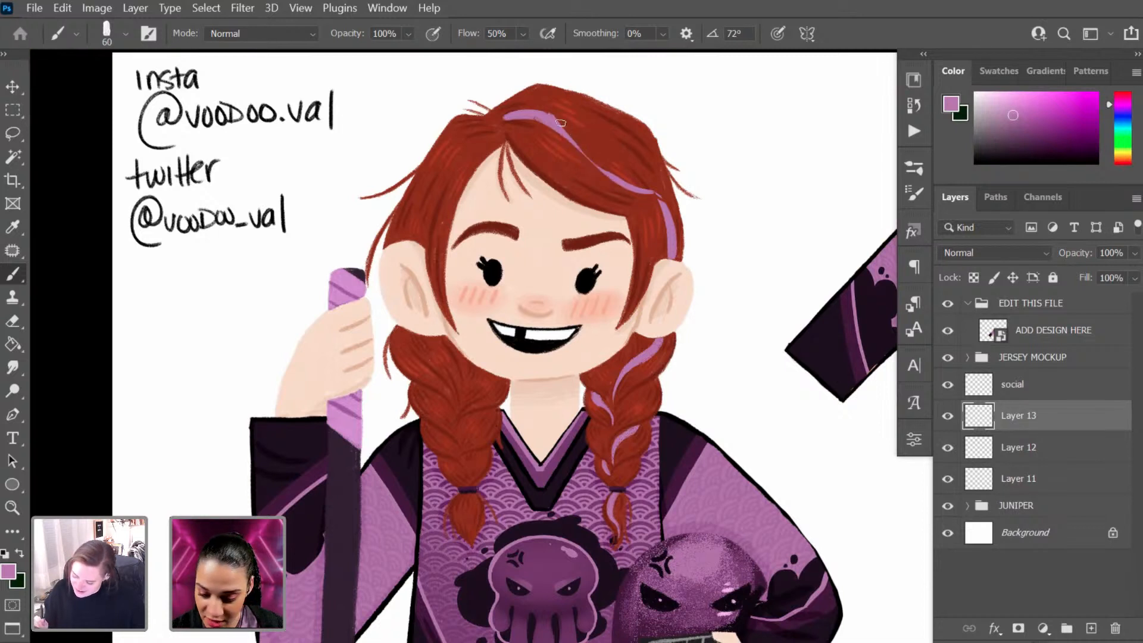
Step: Smooth the swept-hair streak's lower stretch and thin its underside near the parting with the 25 px eraser
{"action": "key", "text": "e"}
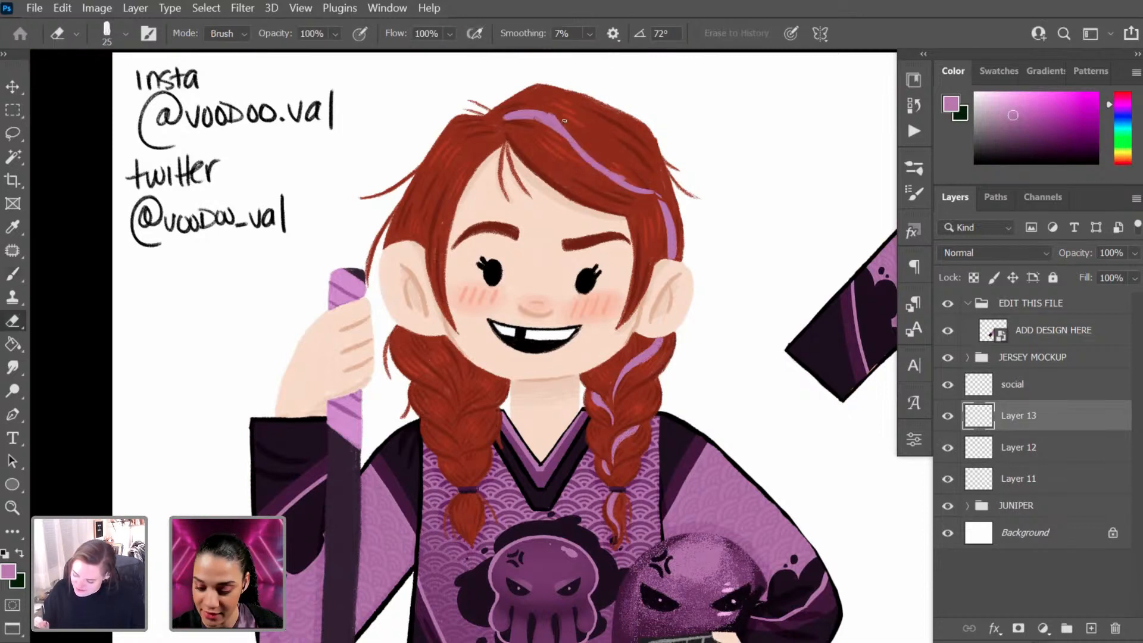
{"action": "left_click_drag", "start_coordinate": [606, 168], "coordinate": [630, 180]}
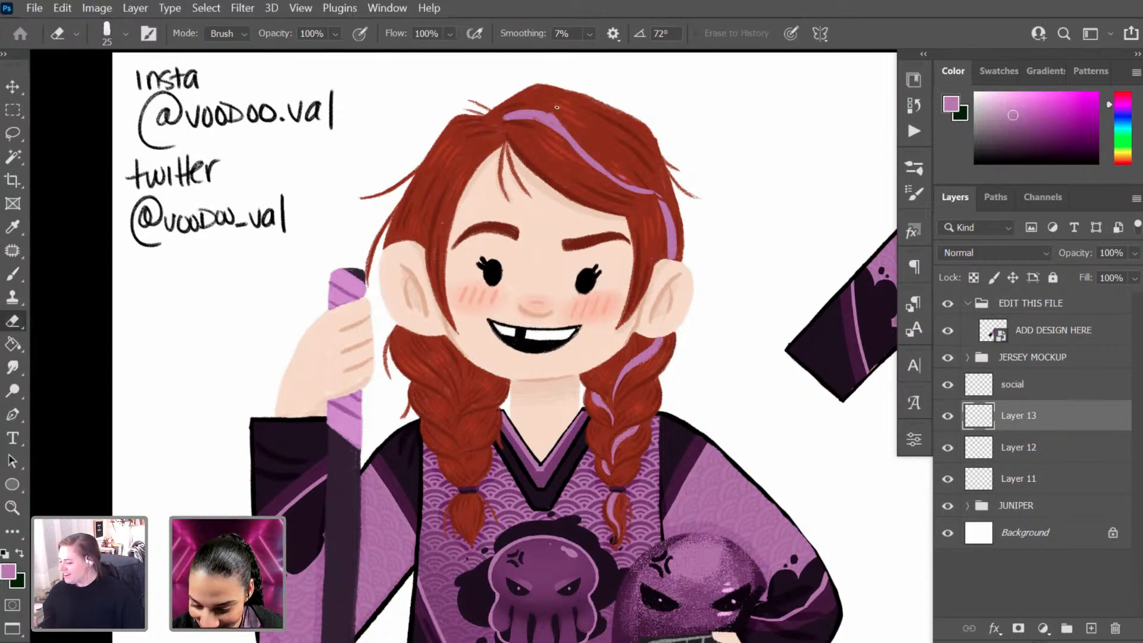
{"action": "left_click_drag", "start_coordinate": [559, 115], "coordinate": [616, 171]}
{"action": "key", "text": "ctrl+z"}
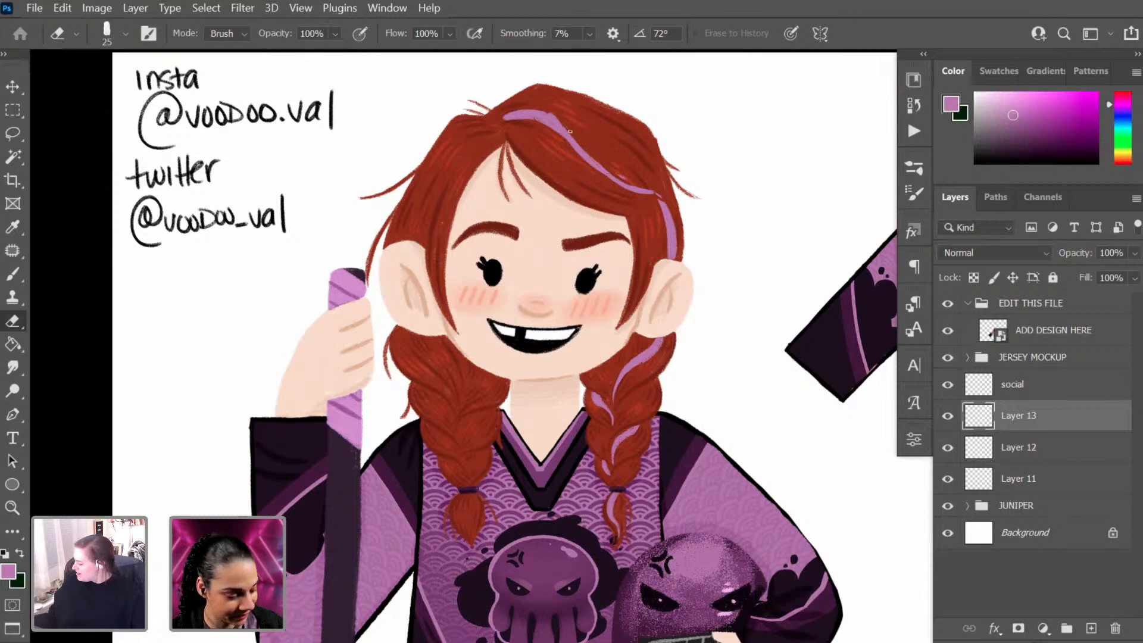
{"action": "left_click_drag", "start_coordinate": [560, 133], "coordinate": [506, 116]}
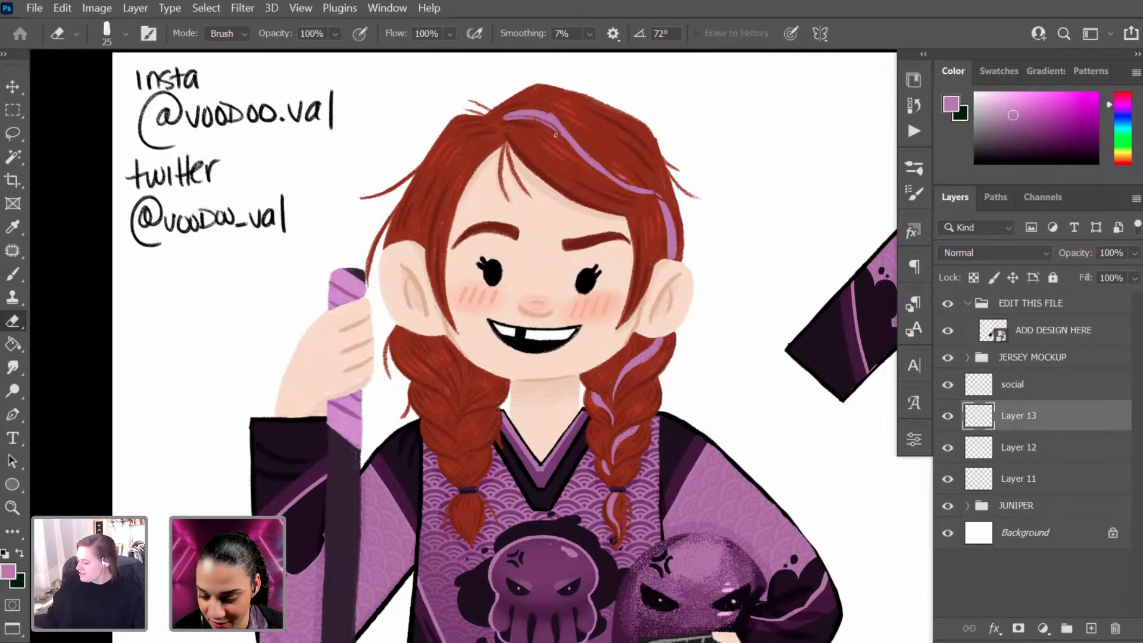
Step: Taper the streak's tip at the parting with a 50 px eraser and thicken its lower stretch with the 60 px brush
{"action": "key", "text": "bracketright"}
{"action": "key", "text": "bracketright"}
{"action": "key", "text": "bracketright"}
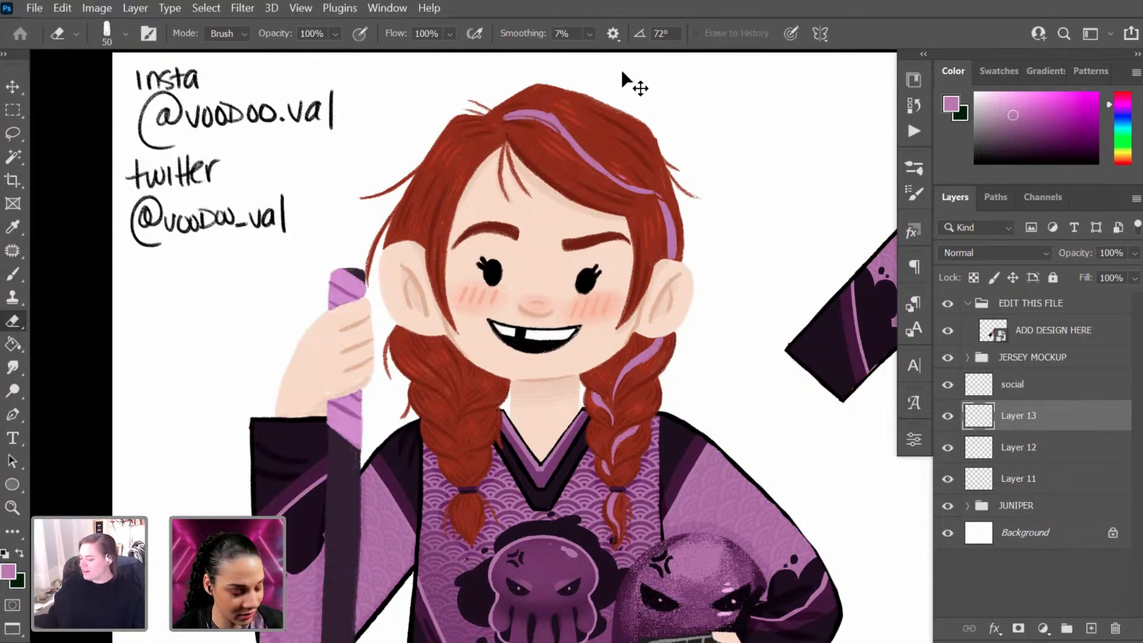
{"action": "mouse_move", "coordinate": [502, 122]}
{"action": "left_mouse_down"}
{"action": "mouse_move", "coordinate": [566, 140]}
{"action": "mouse_move", "coordinate": [625, 193]}
{"action": "left_mouse_up"}
{"action": "key", "text": "ctrl+z"}
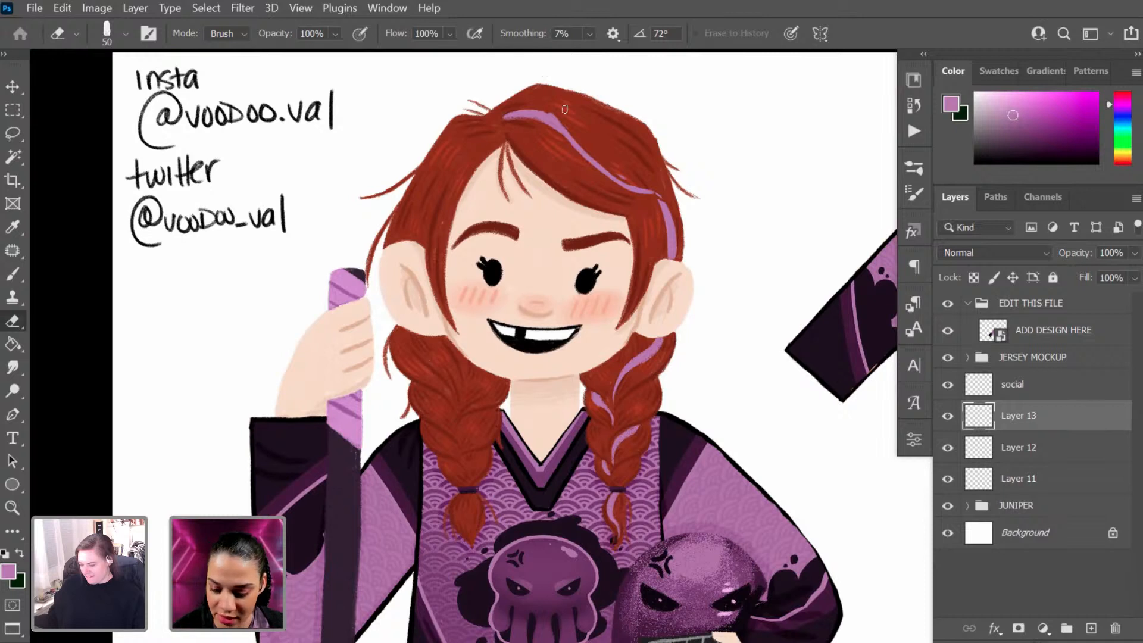
{"action": "left_click_drag", "start_coordinate": [496, 123], "coordinate": [543, 114]}
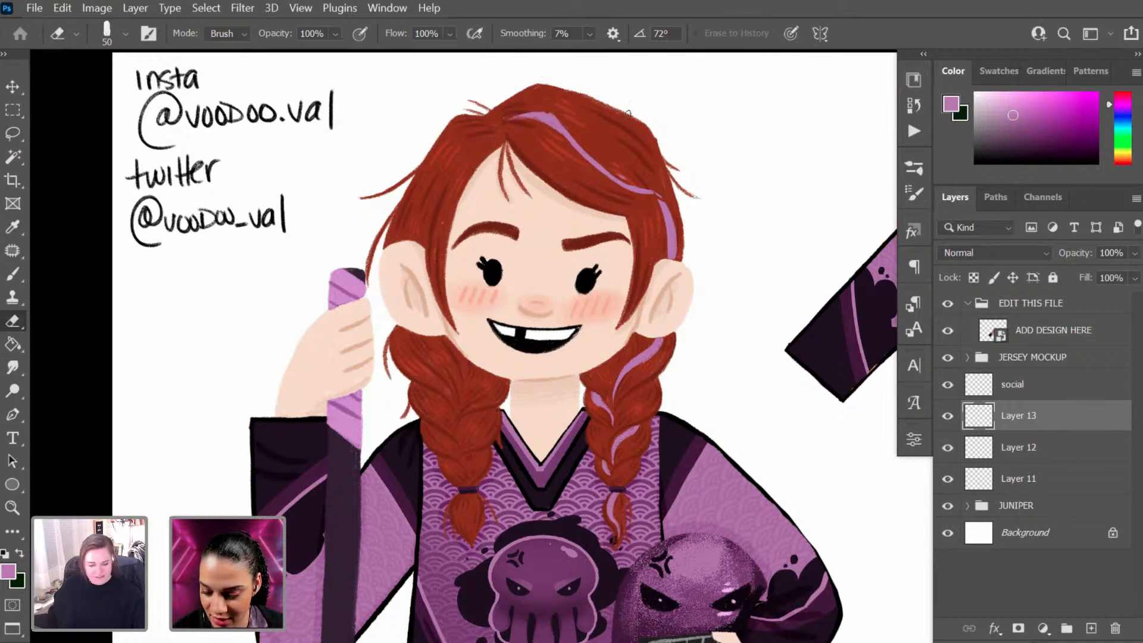
{"action": "key", "text": "b"}
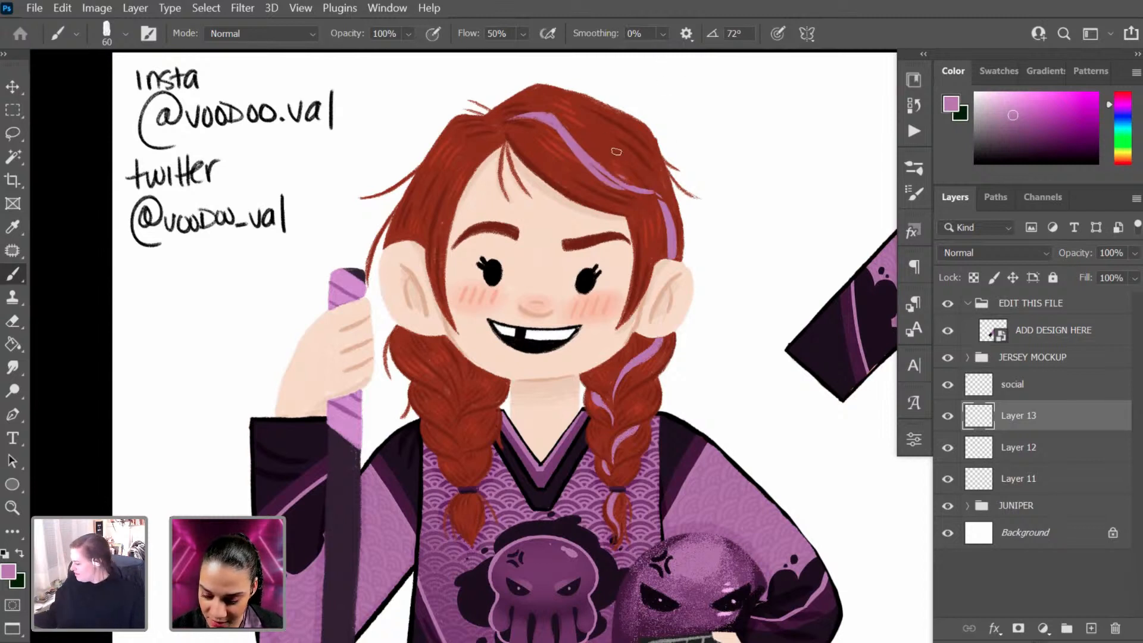
{"action": "key", "text": "e"}
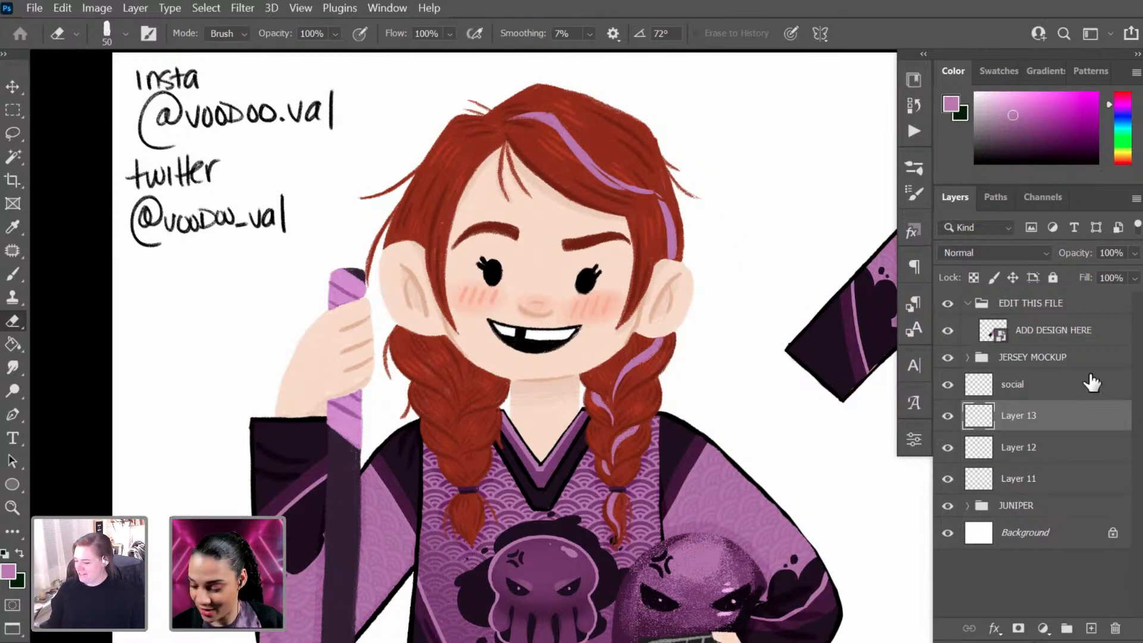
Step: Merge Layer 13 with the hair streak down into Layer 12
{"action": "key", "text": "ctrl+minus"}
{"action": "key", "text": "ctrl+minus"}
{"action": "key", "text": "ctrl+plus"}
{"action": "key", "text": "ctrl+plus"}
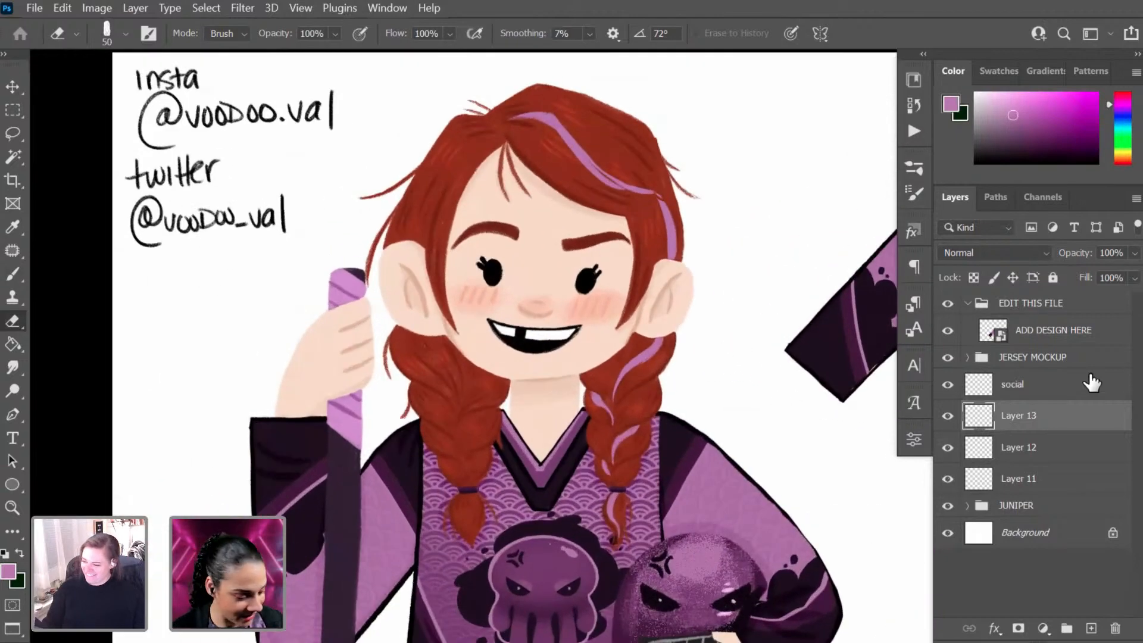
{"action": "key", "text": "b"}
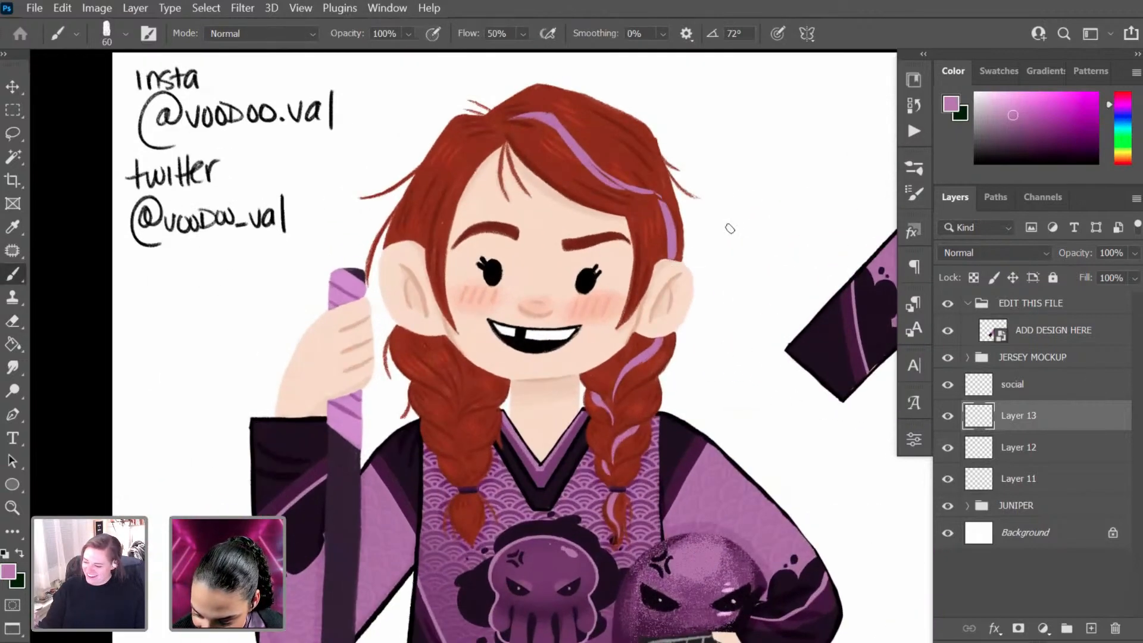
{"action": "key", "text": "e"}
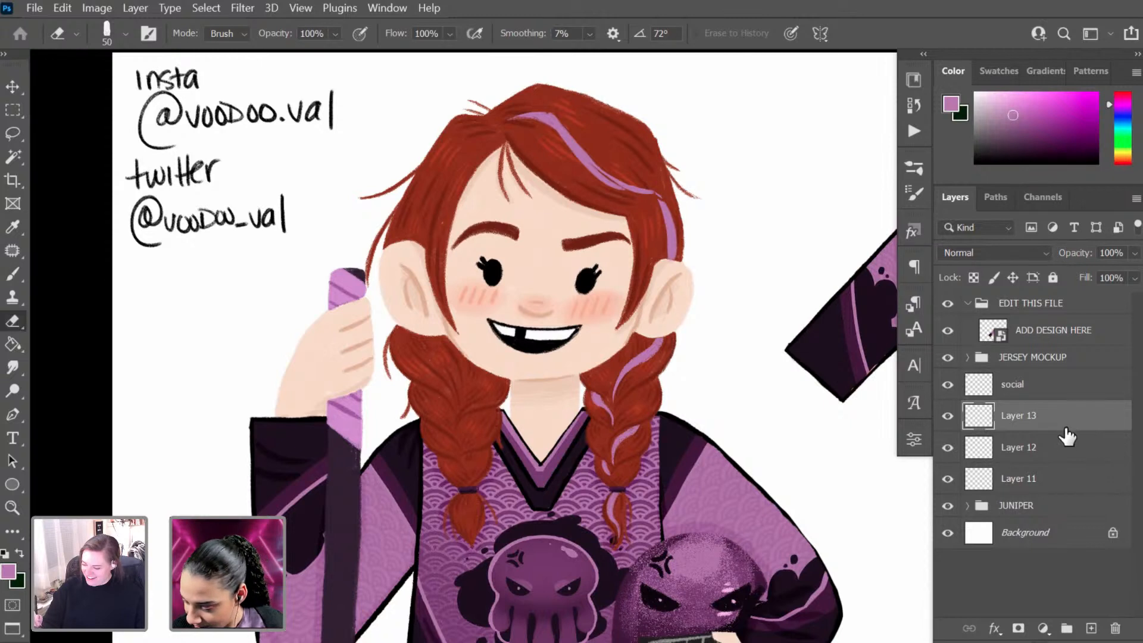
{"action": "key", "text": "Delete"}
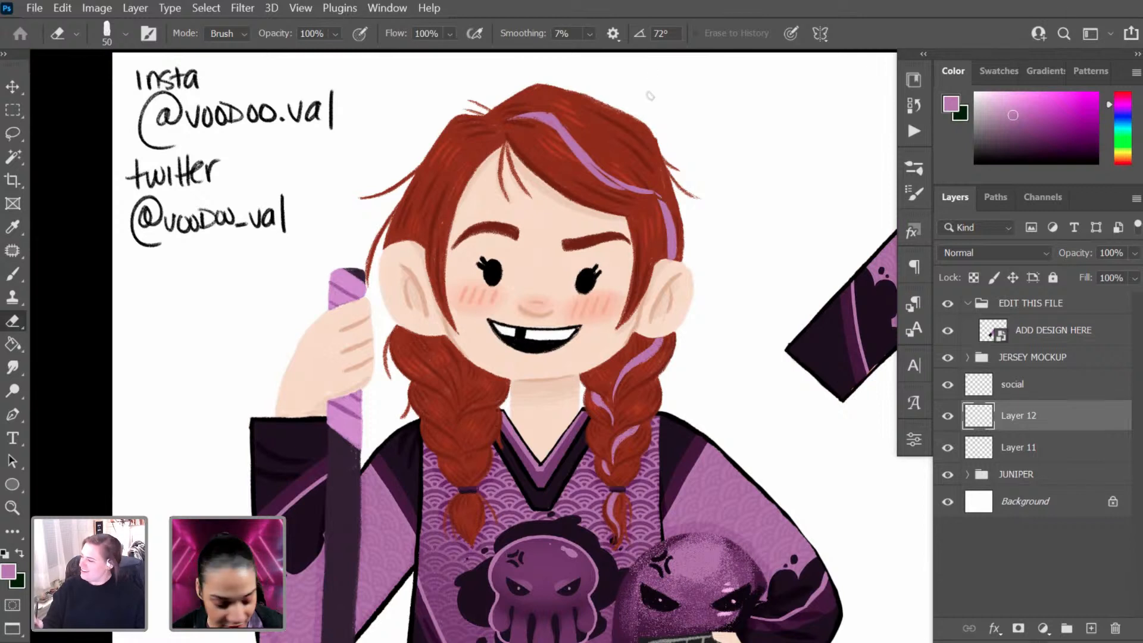
Step: Cut thin strand lines through the side streak and the swept-hair streak with a 15 px eraser
{"action": "key", "text": "bracketleft"}
{"action": "key", "text": "bracketleft"}
{"action": "key", "text": "bracketleft"}
{"action": "key", "text": "bracketleft"}
{"action": "key", "text": "bracketleft"}
{"action": "key", "text": "bracketleft"}
{"action": "key", "text": "bracketleft"}
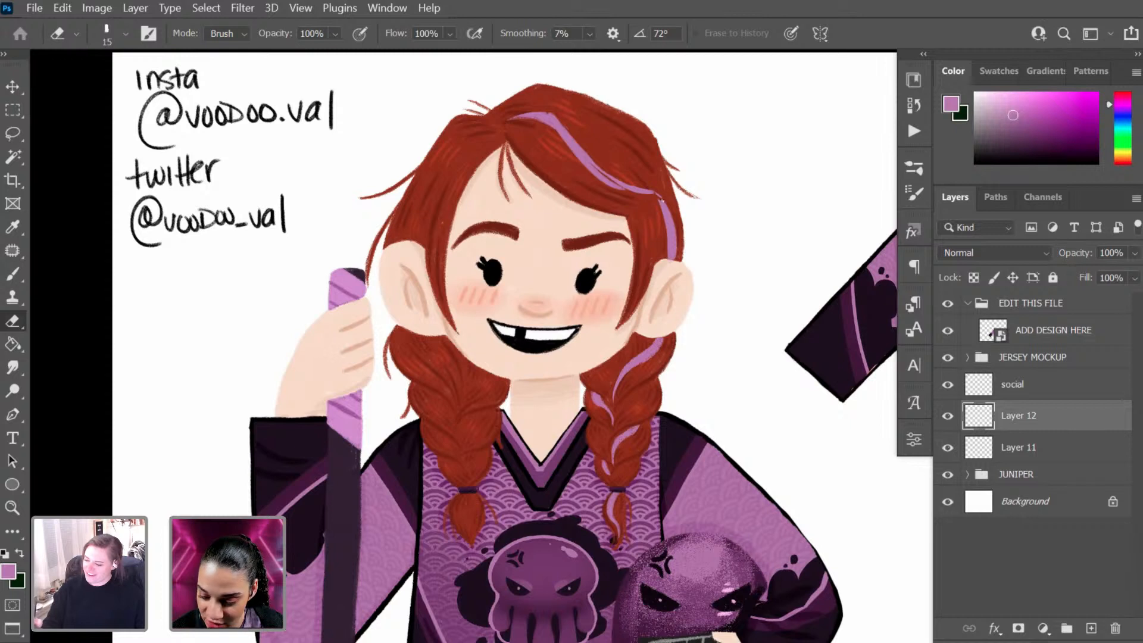
{"action": "left_click_drag", "start_coordinate": [664, 201], "coordinate": [673, 258]}
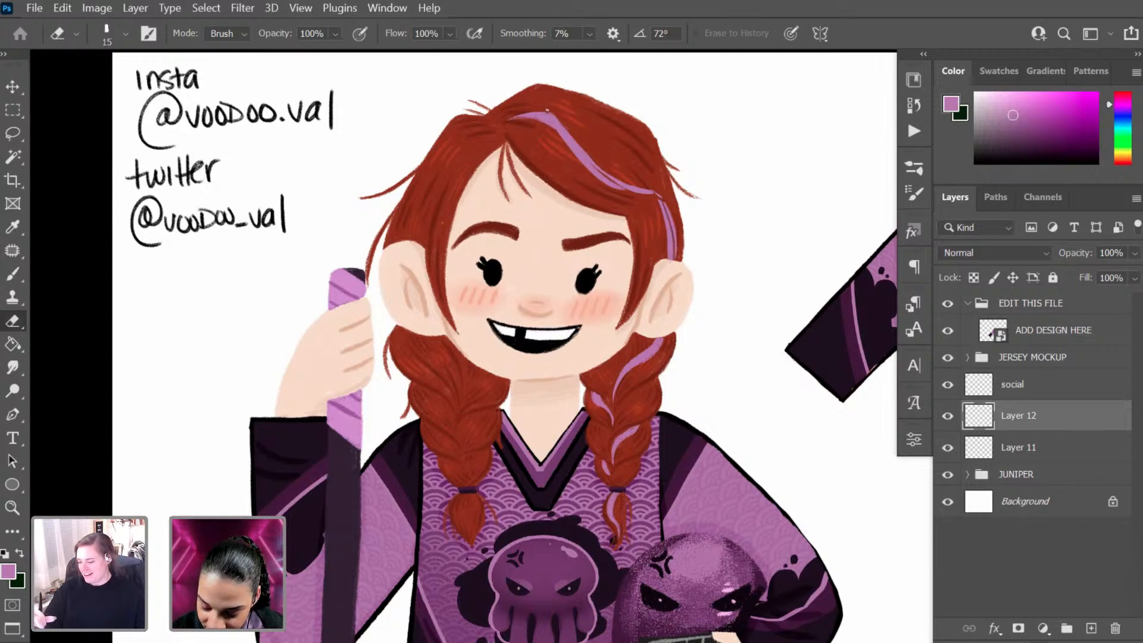
{"action": "left_click_drag", "start_coordinate": [548, 110], "coordinate": [604, 173]}
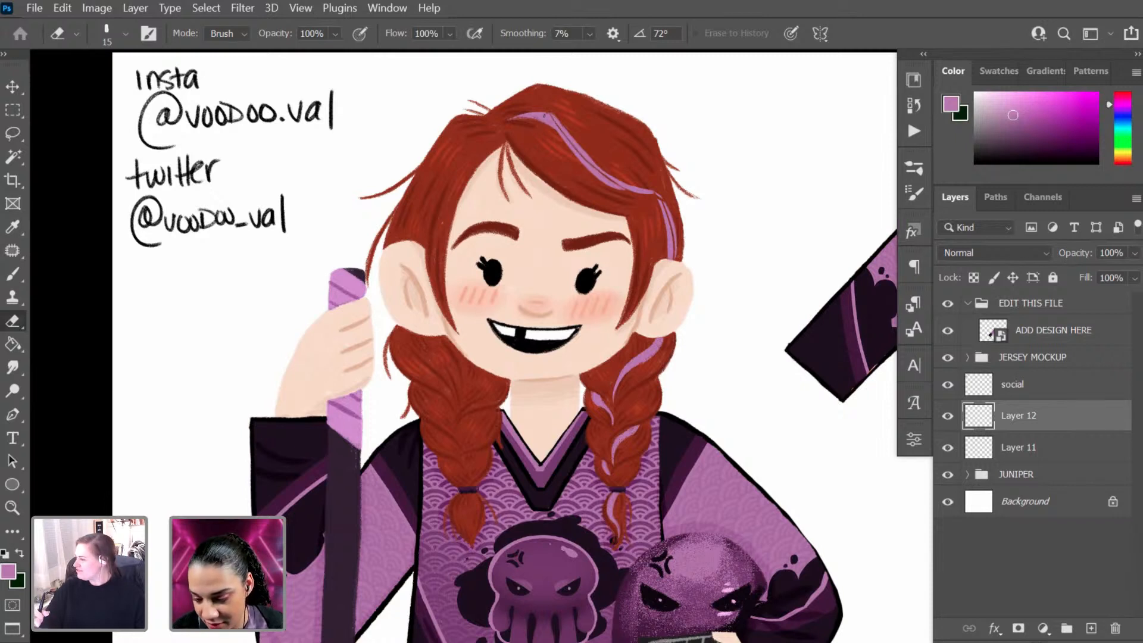
{"action": "mouse_move", "coordinate": [524, 114]}
{"action": "left_mouse_down"}
{"action": "mouse_move", "coordinate": [556, 122]}
{"action": "mouse_move", "coordinate": [530, 118]}
{"action": "left_mouse_up"}
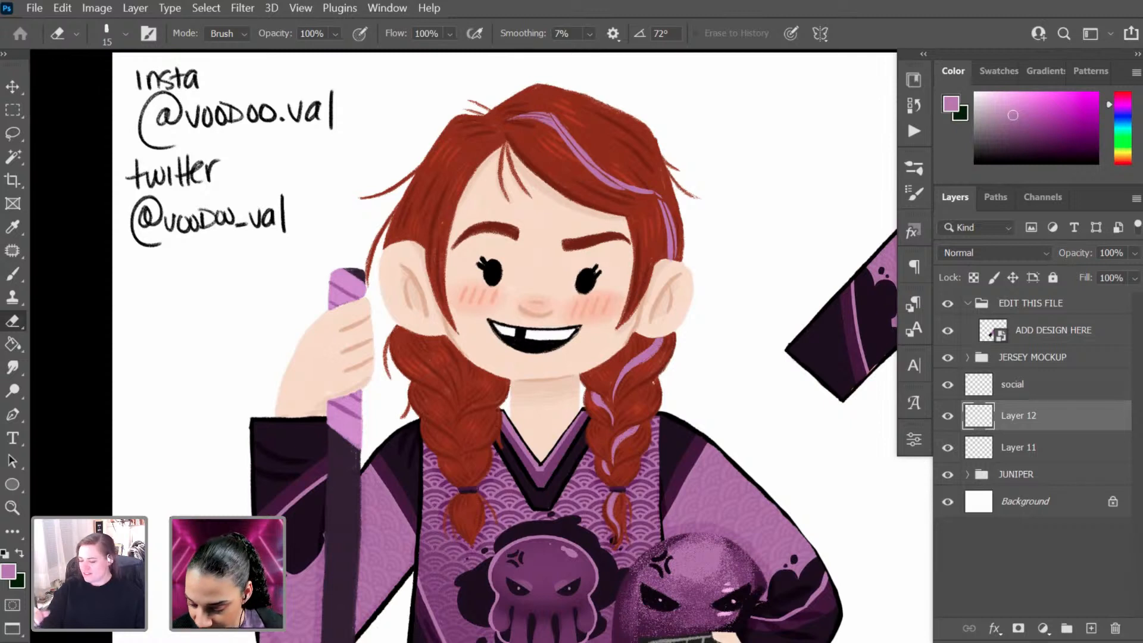
Step: Erase fine strand lines through the purple streak segments running down the braid
{"action": "left_click_drag", "start_coordinate": [654, 350], "coordinate": [621, 376]}
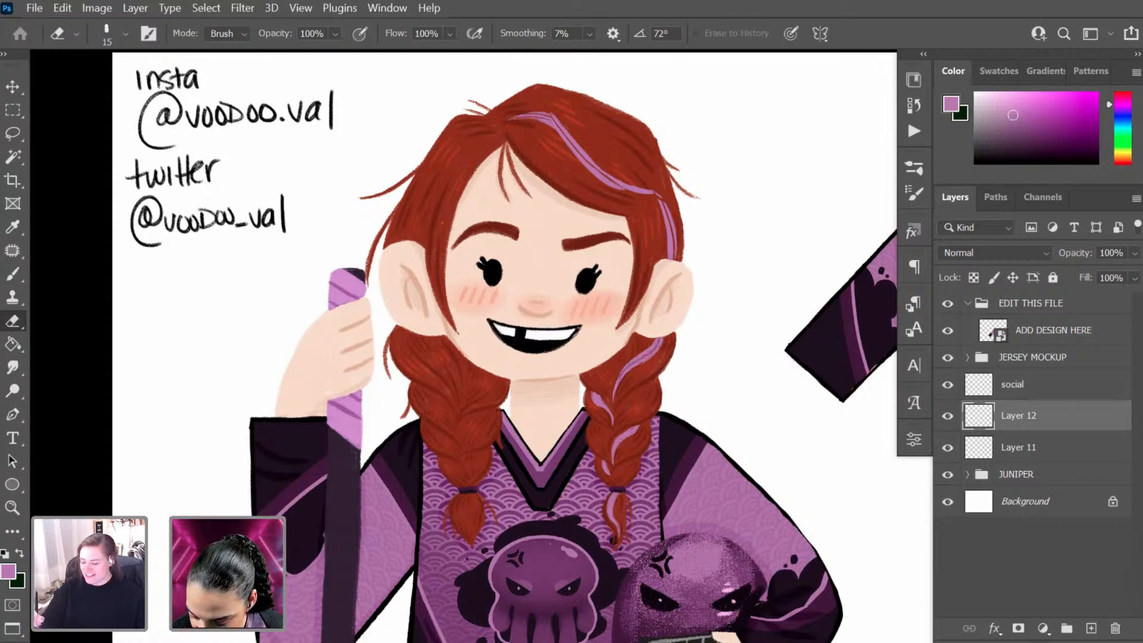
{"action": "mouse_move", "coordinate": [660, 334]}
{"action": "left_mouse_down"}
{"action": "mouse_move", "coordinate": [620, 376]}
{"action": "mouse_move", "coordinate": [611, 410]}
{"action": "mouse_move", "coordinate": [611, 524]}
{"action": "left_mouse_up"}
{"action": "key", "text": "ctrl+z"}
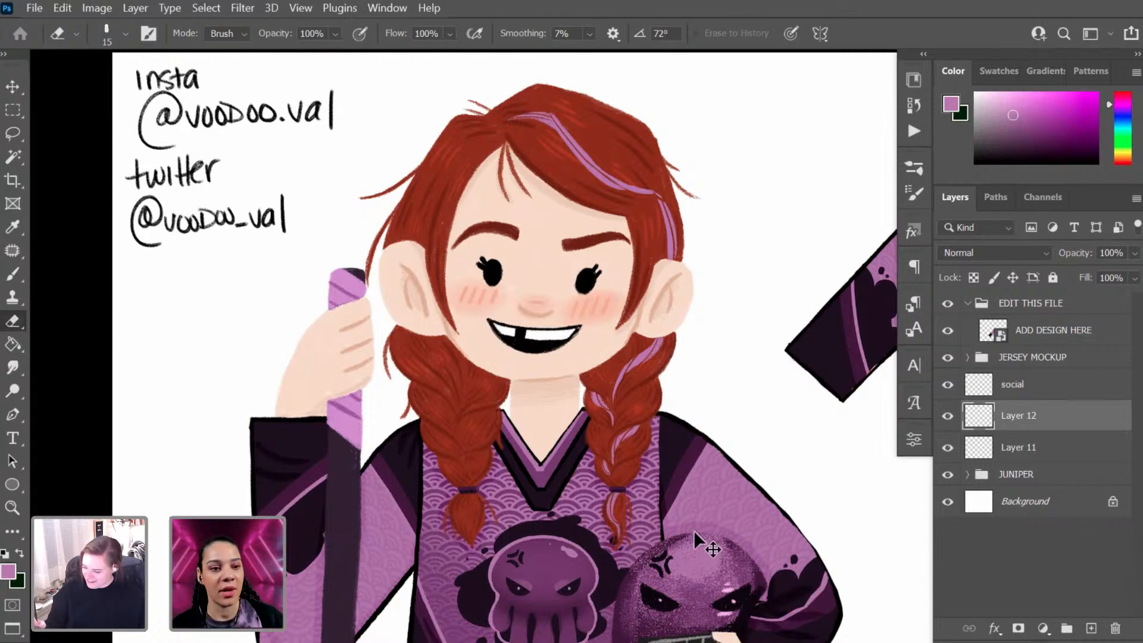
{"action": "key", "text": "ctrl+minus"}
{"action": "key", "text": "ctrl+plus"}
{"action": "key", "text": "ctrl+plus"}
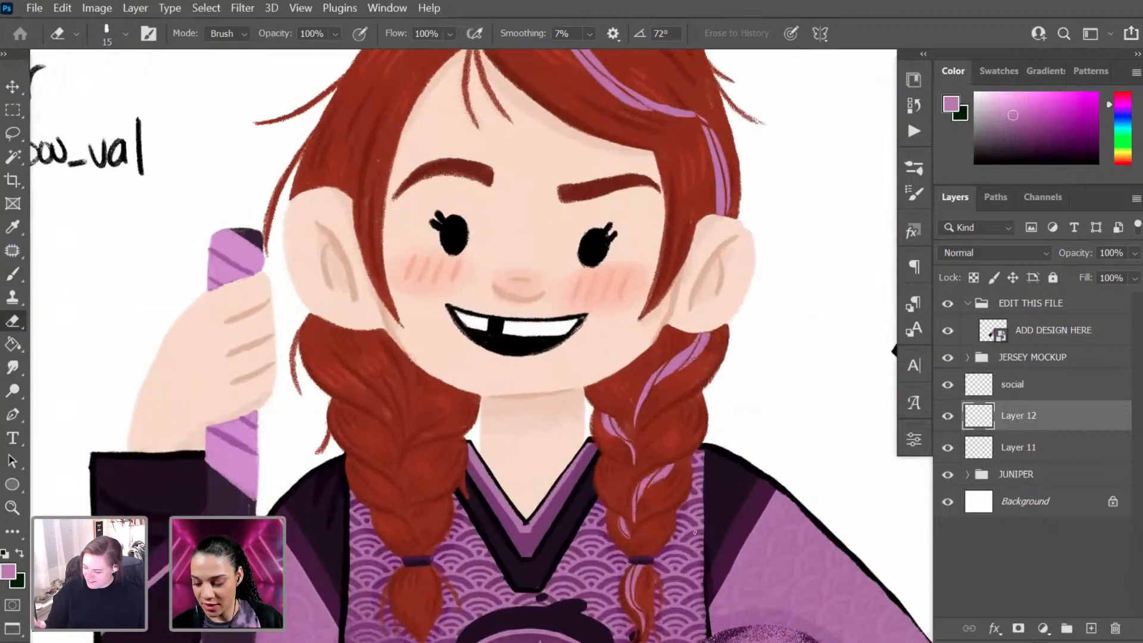
{"action": "key", "text": "ctrl+minus"}
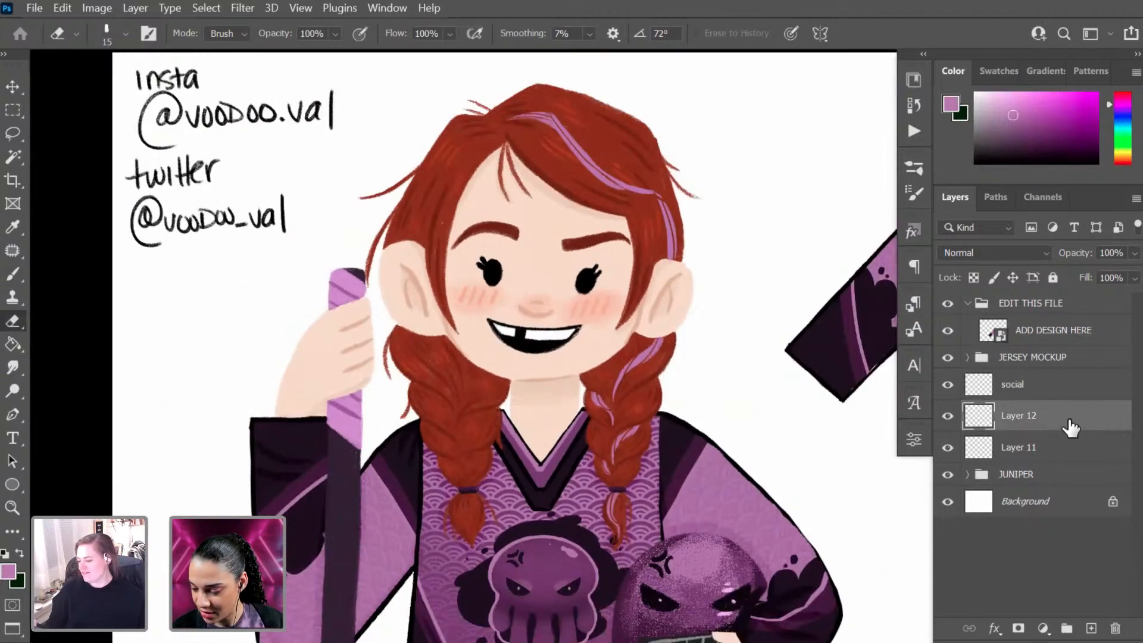
Step: Add a new layer above Layer 12 and clip it to the streaks with a clipping mask
{"action": "key", "text": "ctrl+shift+n"}
{"action": "key", "text": "Return"}
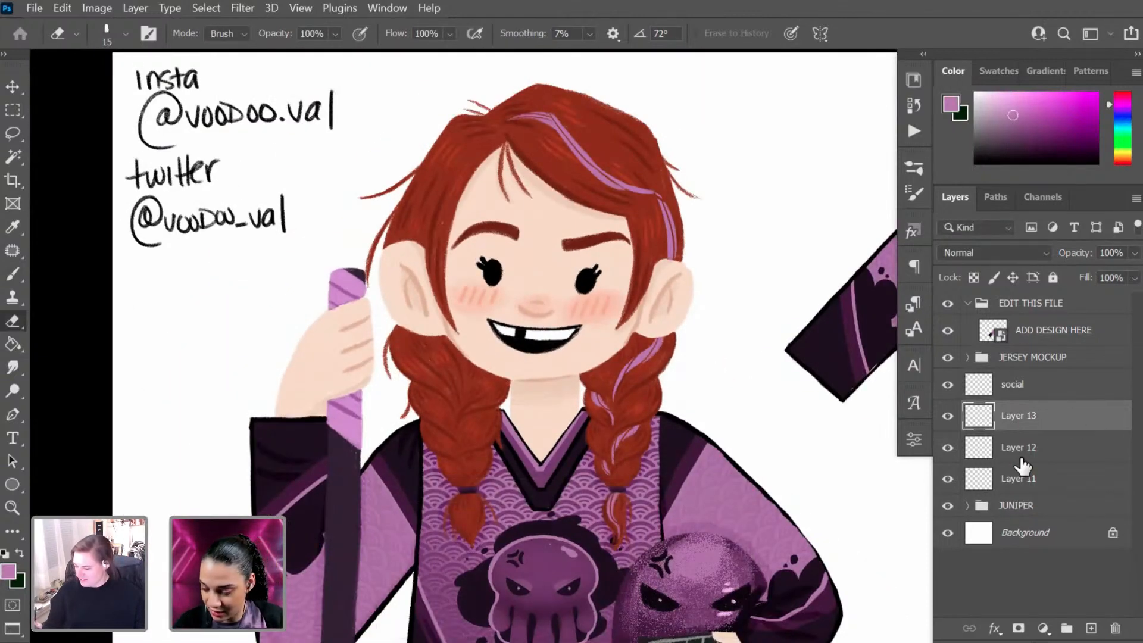
{"action": "right_click", "coordinate": [1074, 405]}
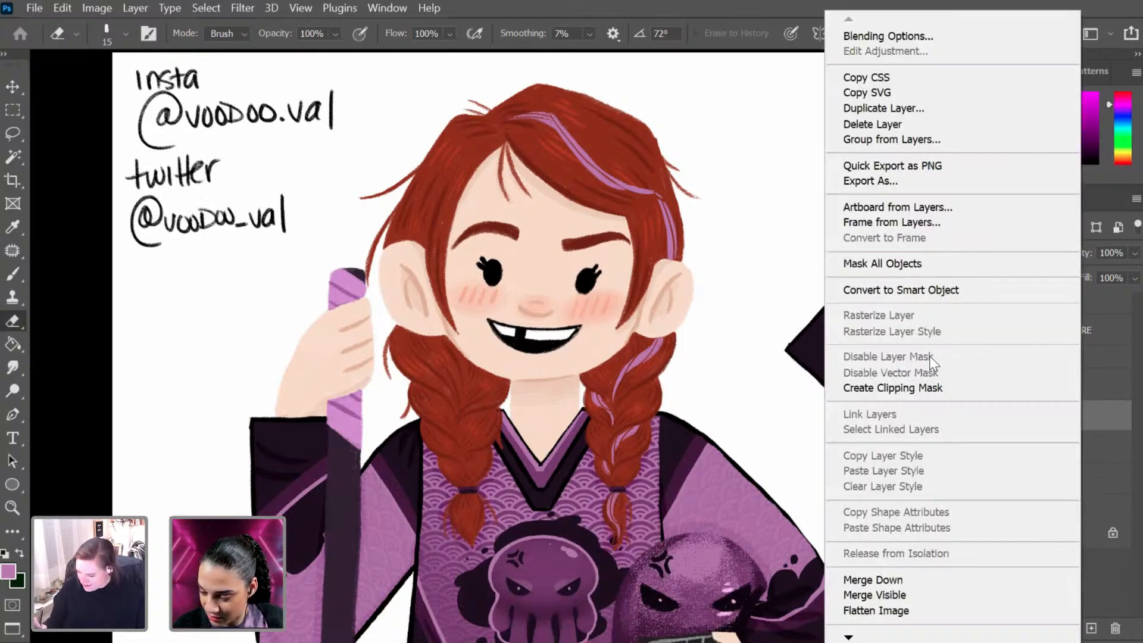
{"action": "left_click", "coordinate": [931, 388]}
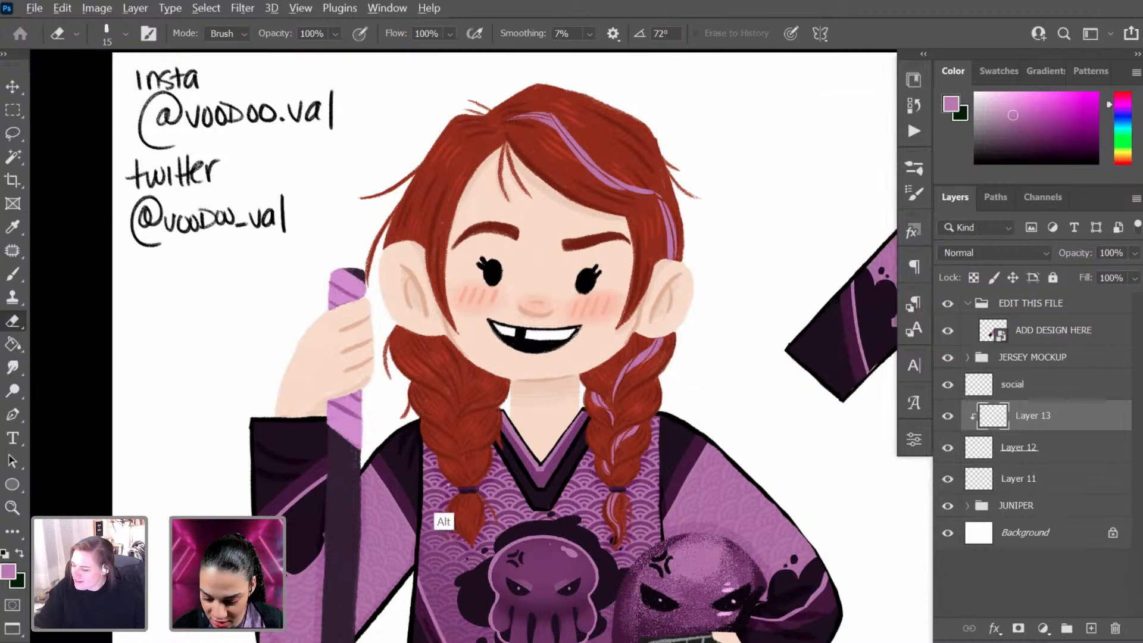
Step: Sample the dark purple from the jersey sleeve and shade the lower end of the swept-hair streak with a 175 px brush
{"action": "key", "text": "b"}
{"action": "left_click", "coordinate": [401, 494], "text": "alt"}
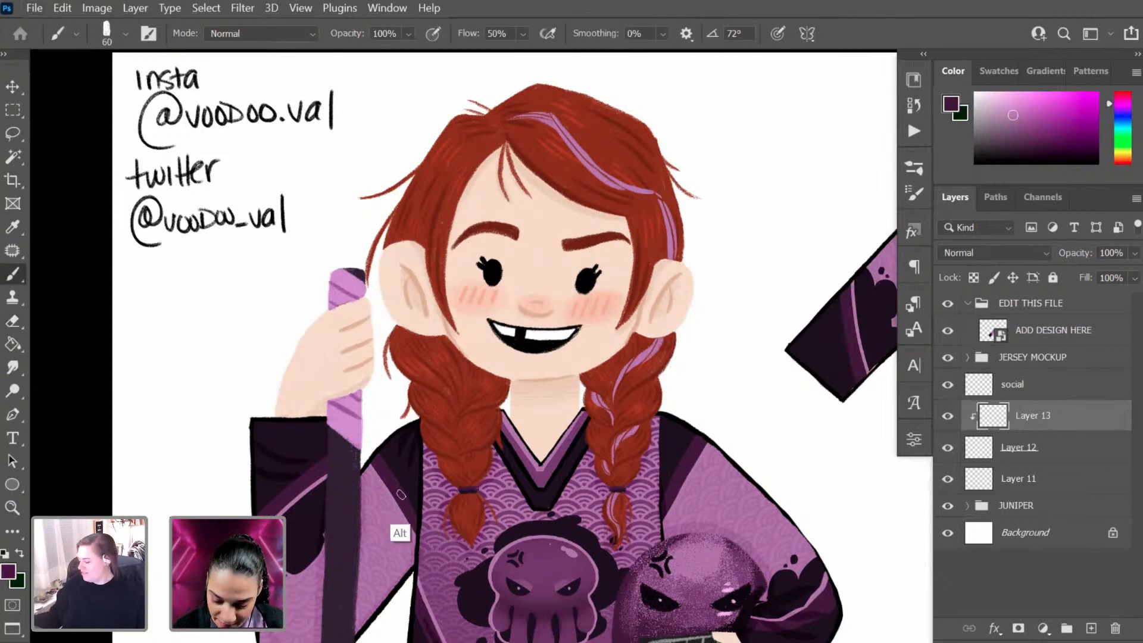
{"action": "key", "text": "bracketright"}
{"action": "key", "text": "bracketright"}
{"action": "key", "text": "bracketright"}
{"action": "key", "text": "bracketright"}
{"action": "key", "text": "bracketright"}
{"action": "key", "text": "bracketright"}
{"action": "key", "text": "bracketright"}
{"action": "key", "text": "bracketright"}
{"action": "key", "text": "bracketright"}
{"action": "key", "text": "bracketright"}
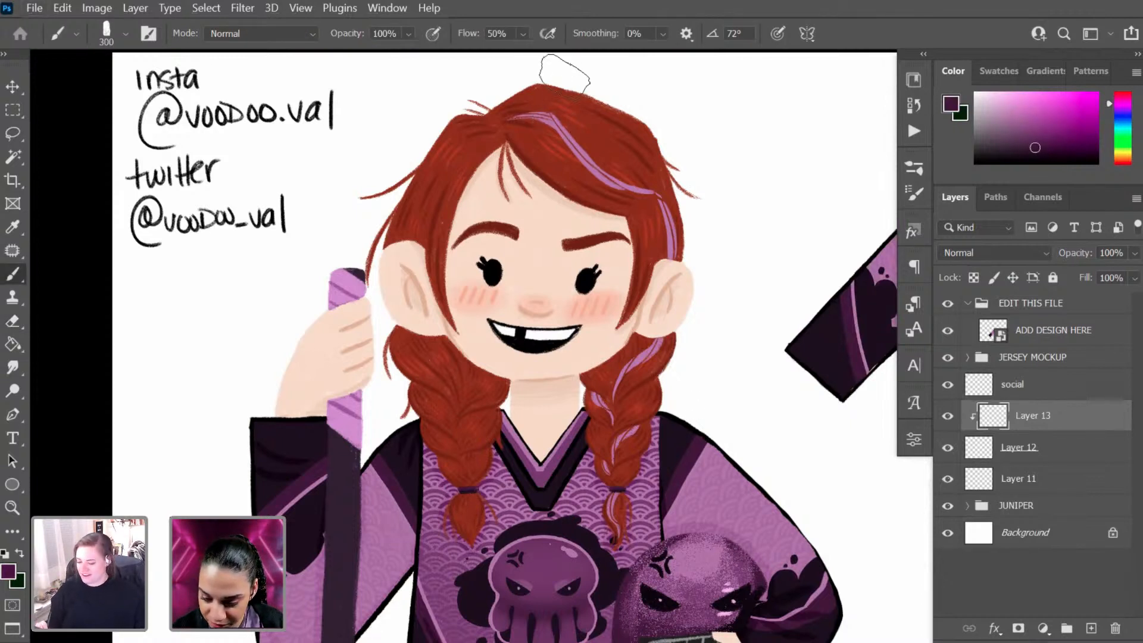
{"action": "key", "text": "bracketleft"}
{"action": "key", "text": "bracketleft"}
{"action": "key", "text": "bracketleft"}
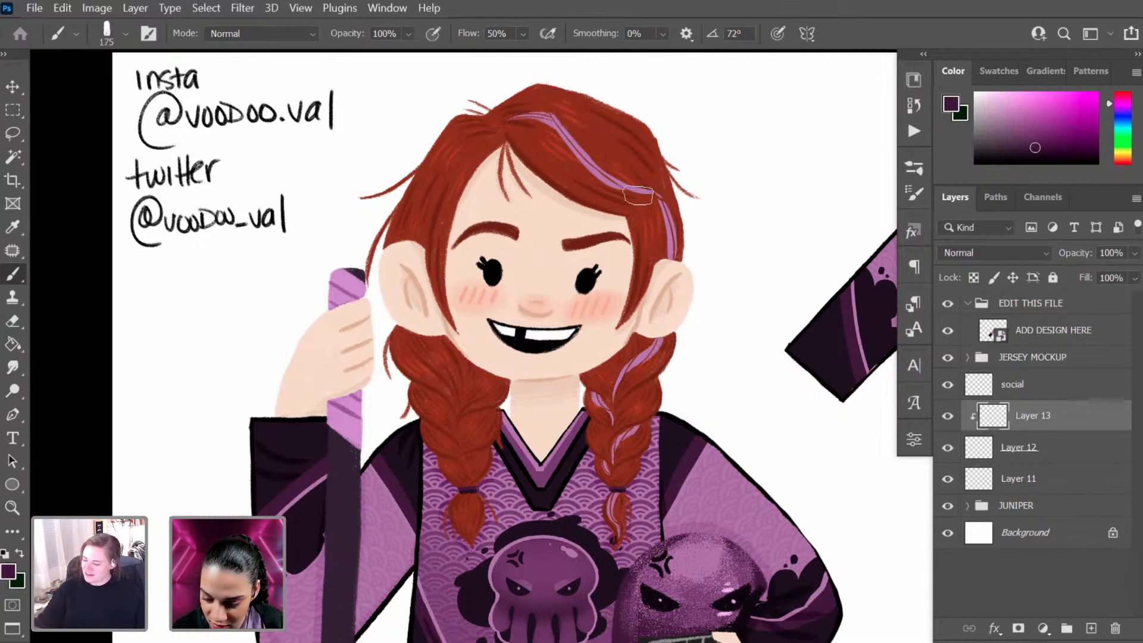
{"action": "left_click_drag", "start_coordinate": [594, 178], "coordinate": [653, 193]}
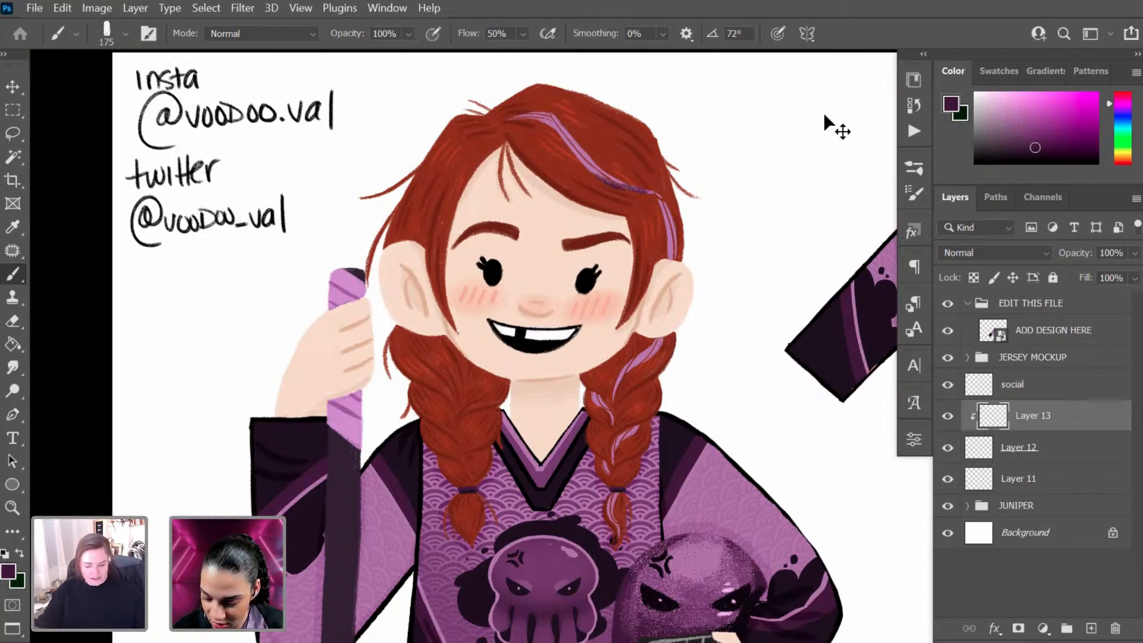
{"action": "key", "text": "alt"}
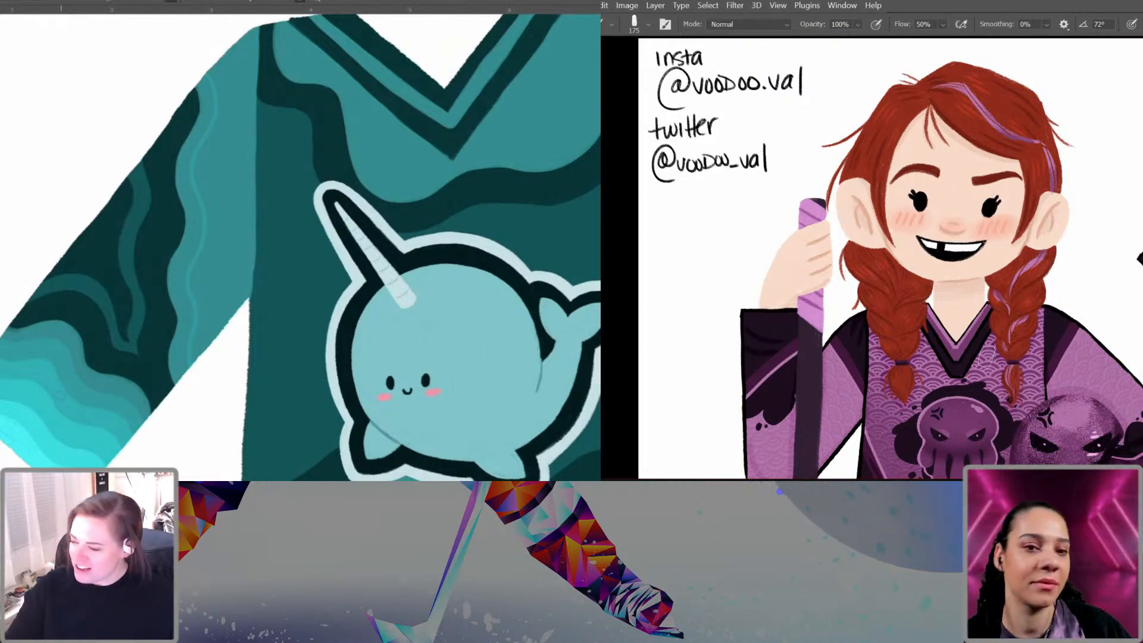
{"action": "key", "text": "ctrl+minus"}
{"action": "key", "text": "ctrl+minus"}
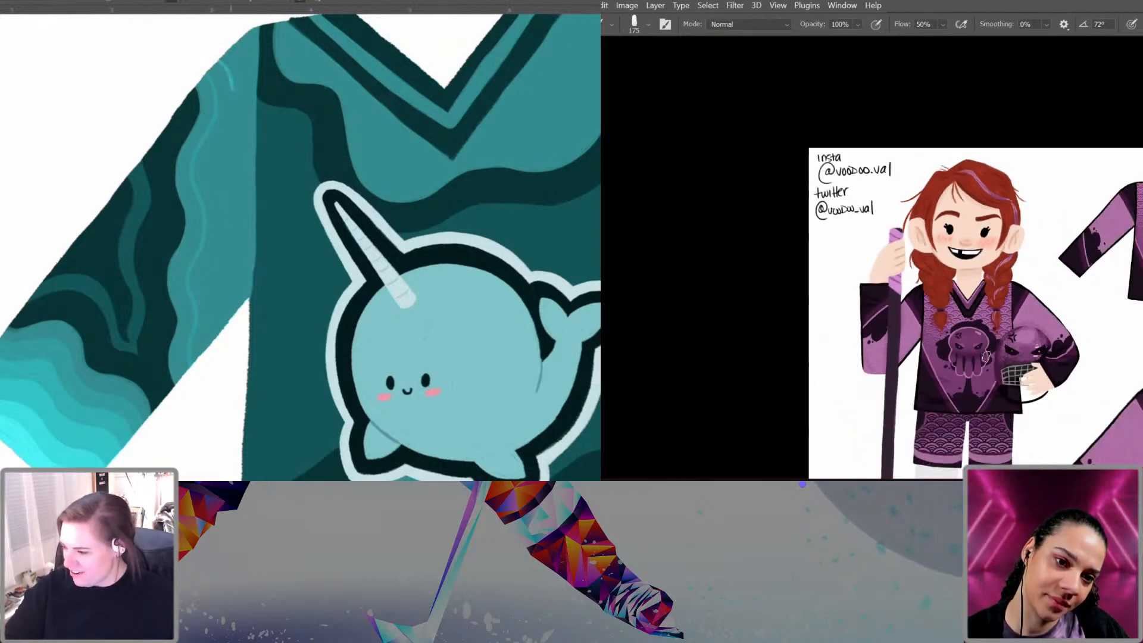
{"action": "key", "text": "ctrl+plus"}
{"action": "key", "text": "ctrl+plus"}
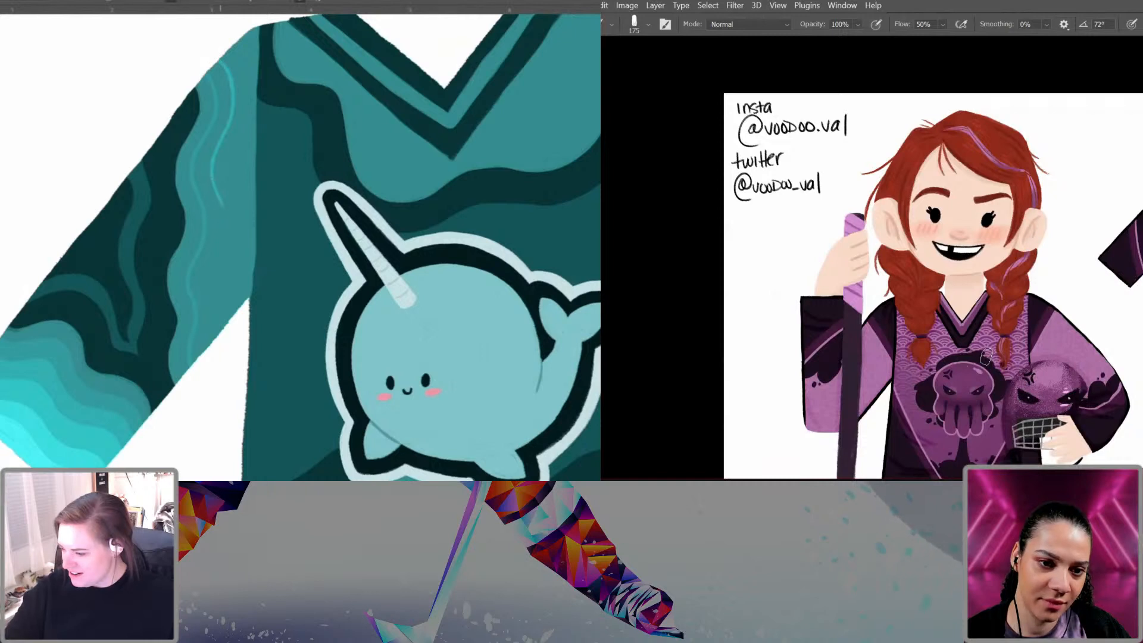
Step: Draw wavy light teal contour lines down the upper part of the narwhal jersey's left-hand sleeve
{"action": "key", "text": "ctrl+minus"}
{"action": "left_click_drag", "start_coordinate": [1066, 340], "coordinate": [1106, 218]}
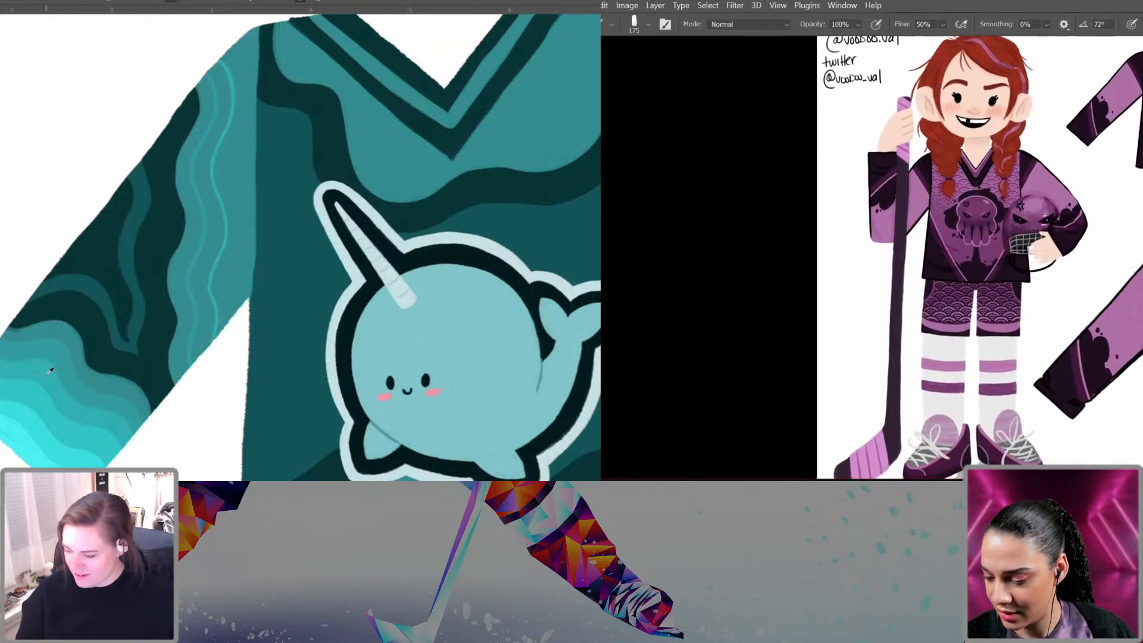
{"action": "left_click_drag", "start_coordinate": [226, 250], "coordinate": [234, 218]}
{"action": "key", "text": "ctrl+z"}
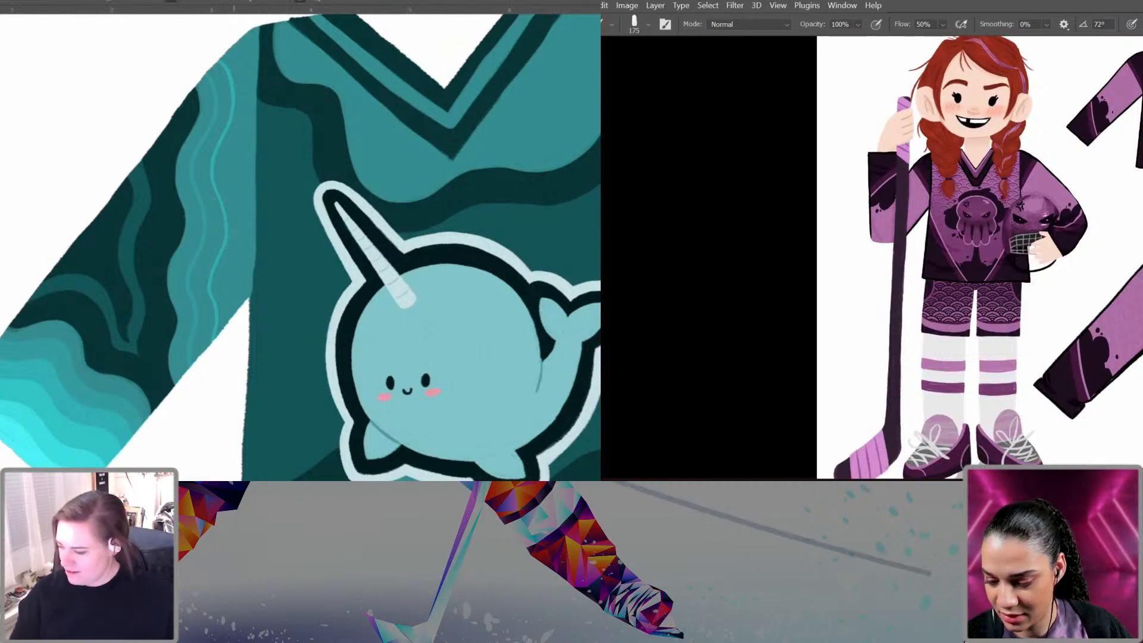
{"action": "key", "text": "ctrl+plus"}
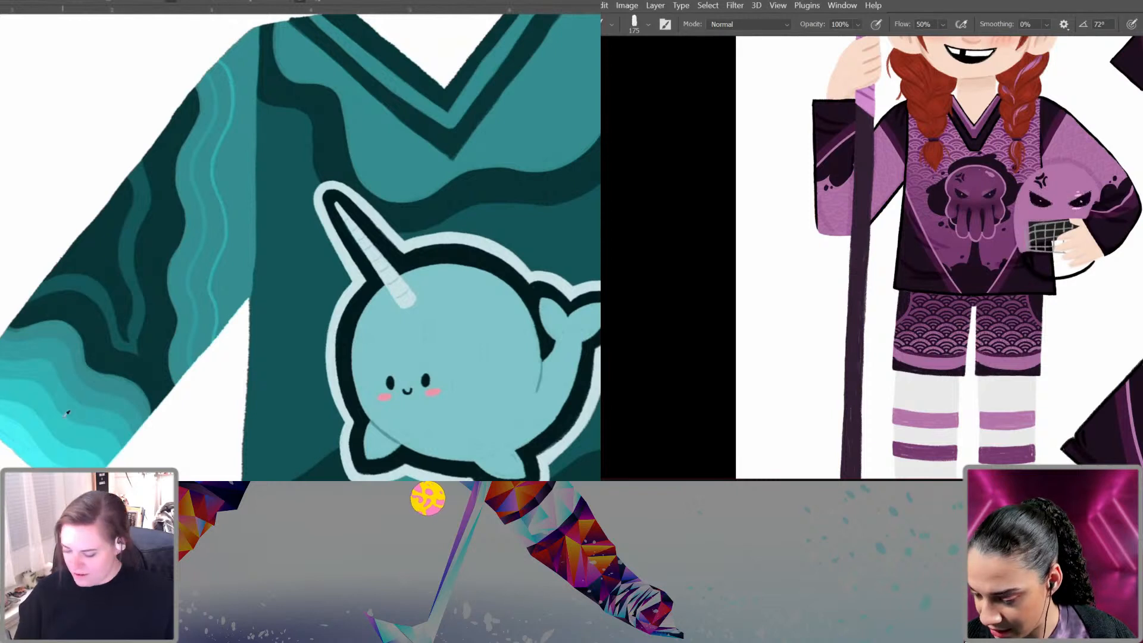
{"action": "left_click_drag", "start_coordinate": [1049, 132], "coordinate": [1026, 243]}
{"action": "mouse_move", "coordinate": [232, 47]}
{"action": "left_mouse_down"}
{"action": "mouse_move", "coordinate": [251, 77]}
{"action": "mouse_move", "coordinate": [231, 153]}
{"action": "left_mouse_up"}
Step: Sample purple from the helmet and shade across its dome, and extend the narwhal sleeve's wavy teal line down to the armpit
{"action": "left_click", "coordinate": [1000, 332], "text": "alt"}
{"action": "left_click_drag", "start_coordinate": [1066, 284], "coordinate": [1019, 287]}
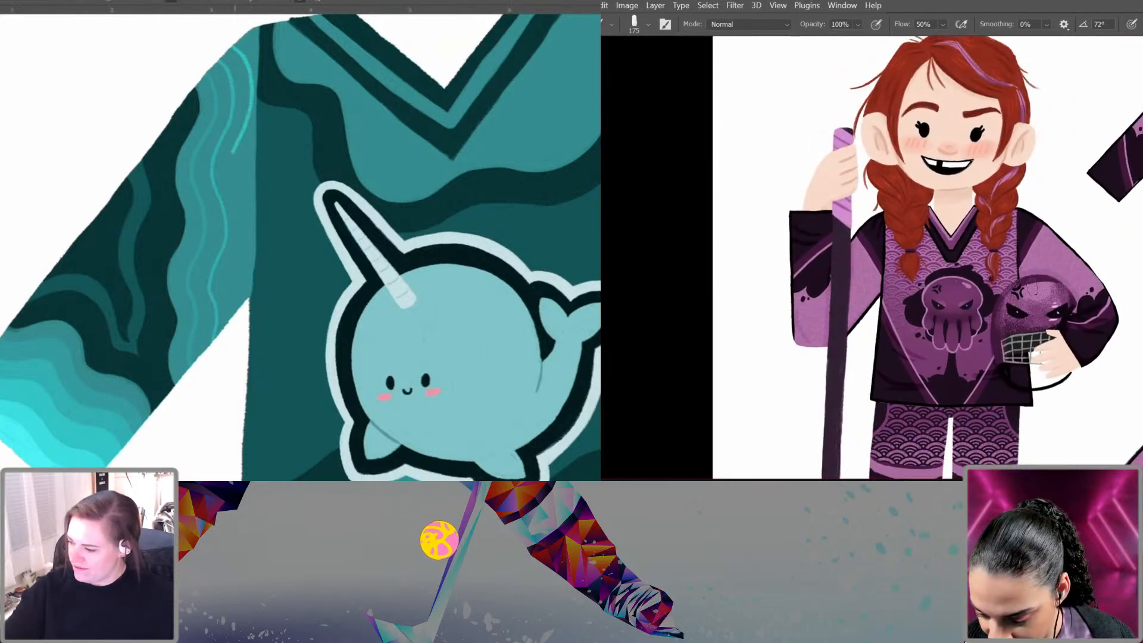
{"action": "mouse_move", "coordinate": [231, 153]}
{"action": "left_mouse_down"}
{"action": "mouse_move", "coordinate": [245, 230]}
{"action": "mouse_move", "coordinate": [237, 271]}
{"action": "left_mouse_up"}
{"action": "left_click_drag", "start_coordinate": [1072, 295], "coordinate": [1021, 286]}
{"action": "left_click_drag", "start_coordinate": [236, 271], "coordinate": [236, 305]}
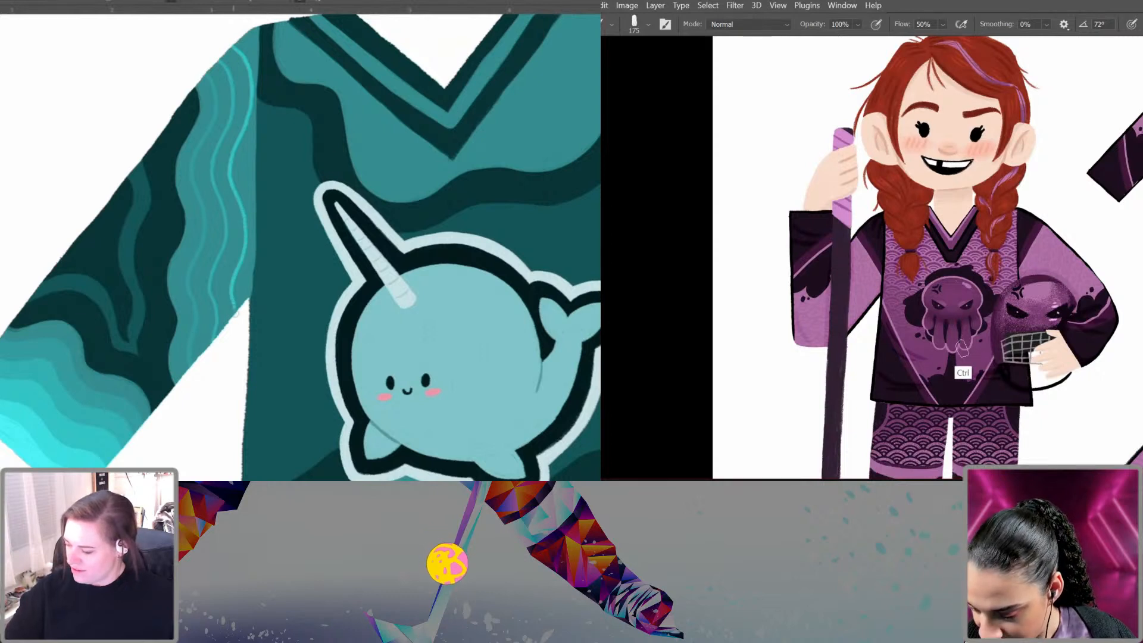
Step: Sample bright teal from the narwhal jersey's cuff to fill the band along the sleeve's inner seam, and blend sampled purple over the helmet
{"action": "left_click", "coordinate": [48, 425], "text": "alt"}
{"action": "mouse_move", "coordinate": [1054, 280]}
{"action": "left_mouse_down"}
{"action": "mouse_move", "coordinate": [1025, 282]}
{"action": "mouse_move", "coordinate": [996, 313]}
{"action": "left_mouse_up"}
{"action": "left_click_drag", "start_coordinate": [249, 28], "coordinate": [256, 37]}
{"action": "key", "text": "bracketright"}
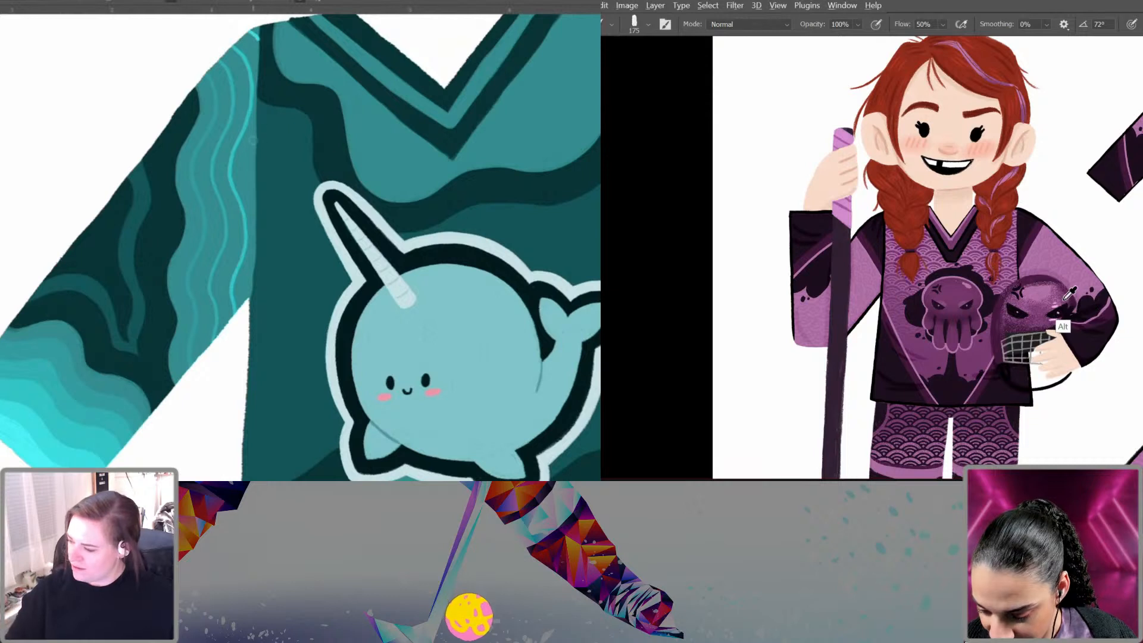
{"action": "key", "text": "bracketleft"}
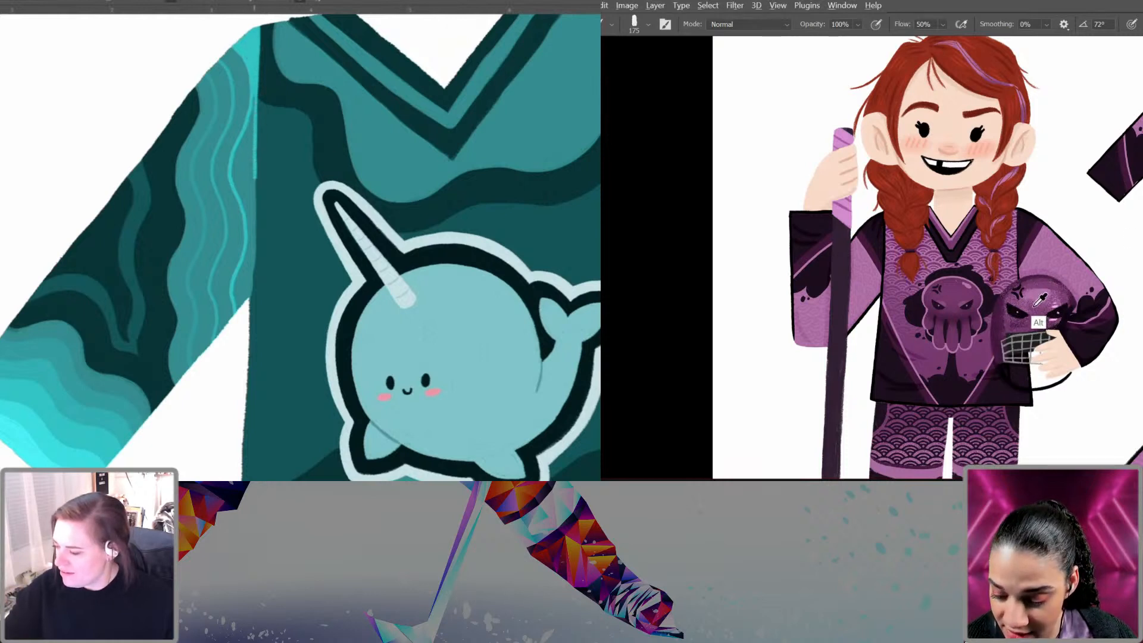
{"action": "left_click", "coordinate": [1028, 323], "text": "alt"}
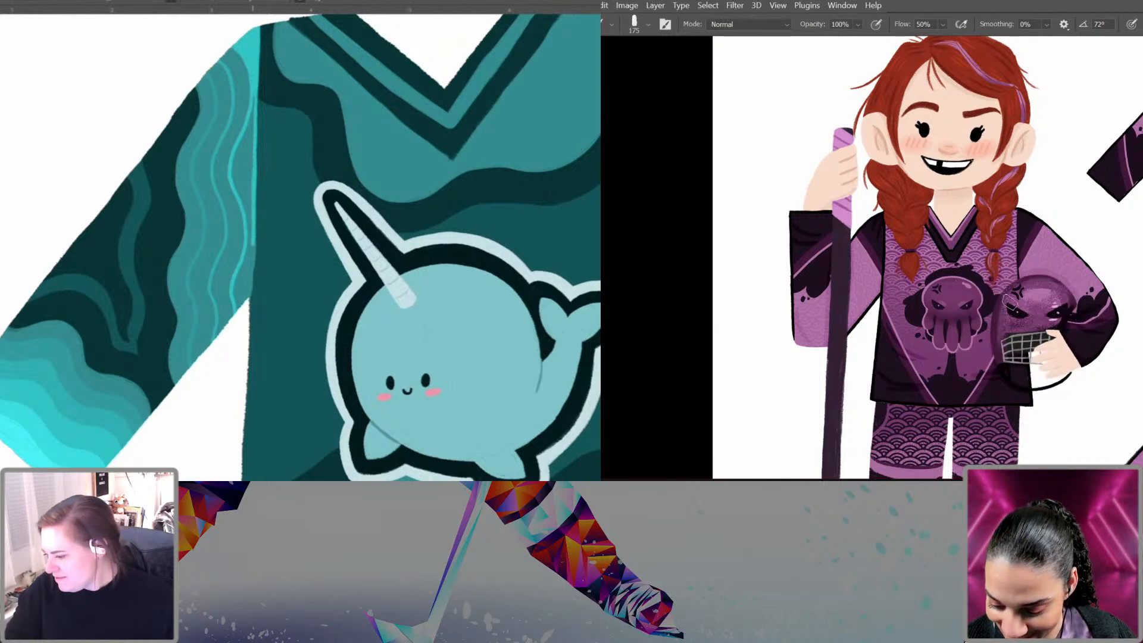
{"action": "left_click", "coordinate": [260, 298], "text": "alt"}
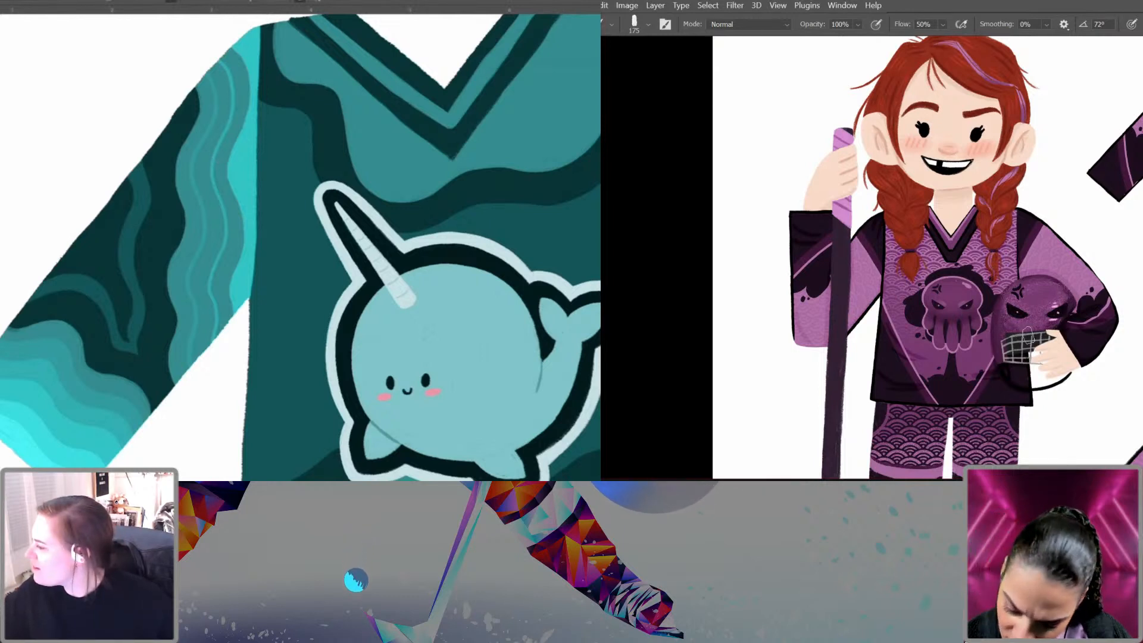
Step: Paint small pale highlights on the upper side of the purple helmet, reducing the brush to 20 px
{"action": "scroll", "coordinate": [992, 243], "scroll_direction": "up", "scroll_amount": 2}
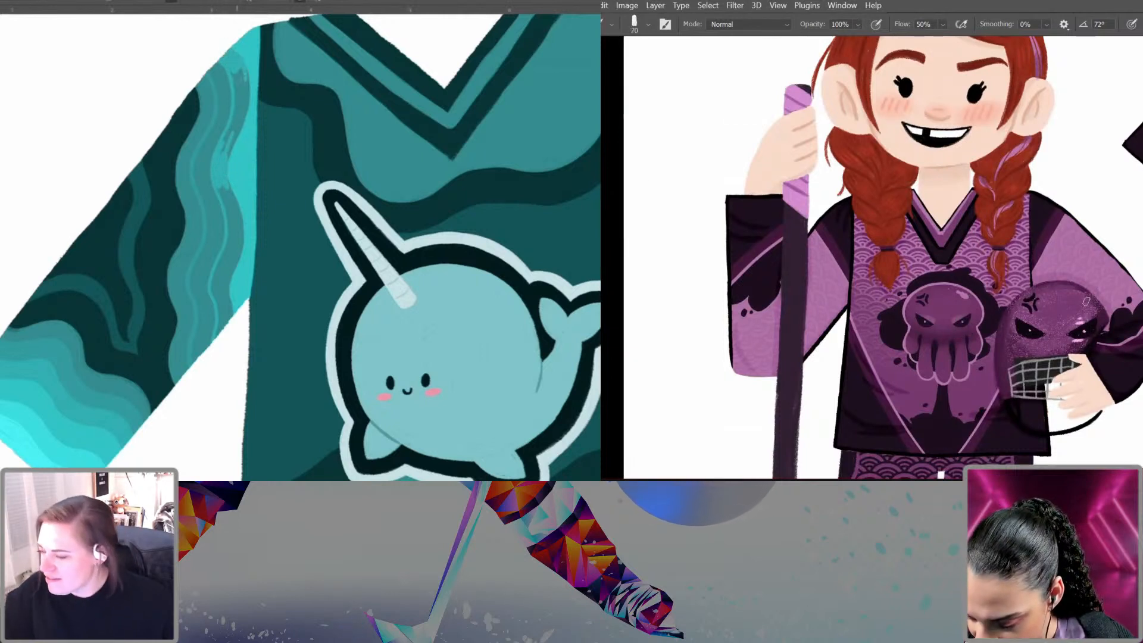
{"action": "scroll", "coordinate": [1039, 310], "scroll_direction": "up", "scroll_amount": 2}
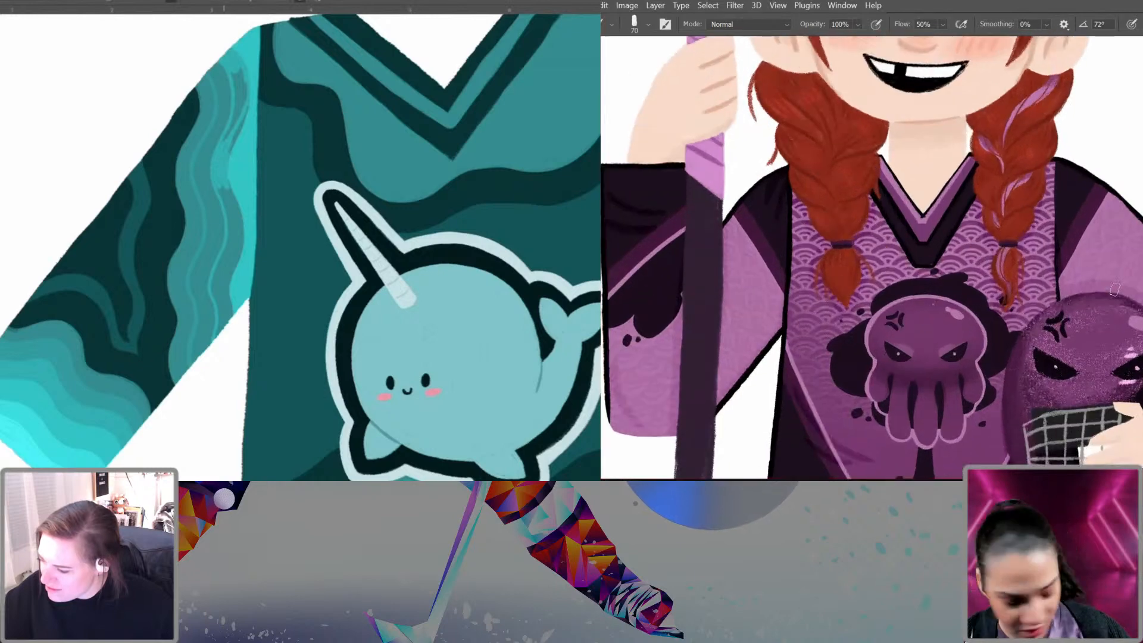
{"action": "left_click_drag", "start_coordinate": [1039, 310], "coordinate": [926, 250]}
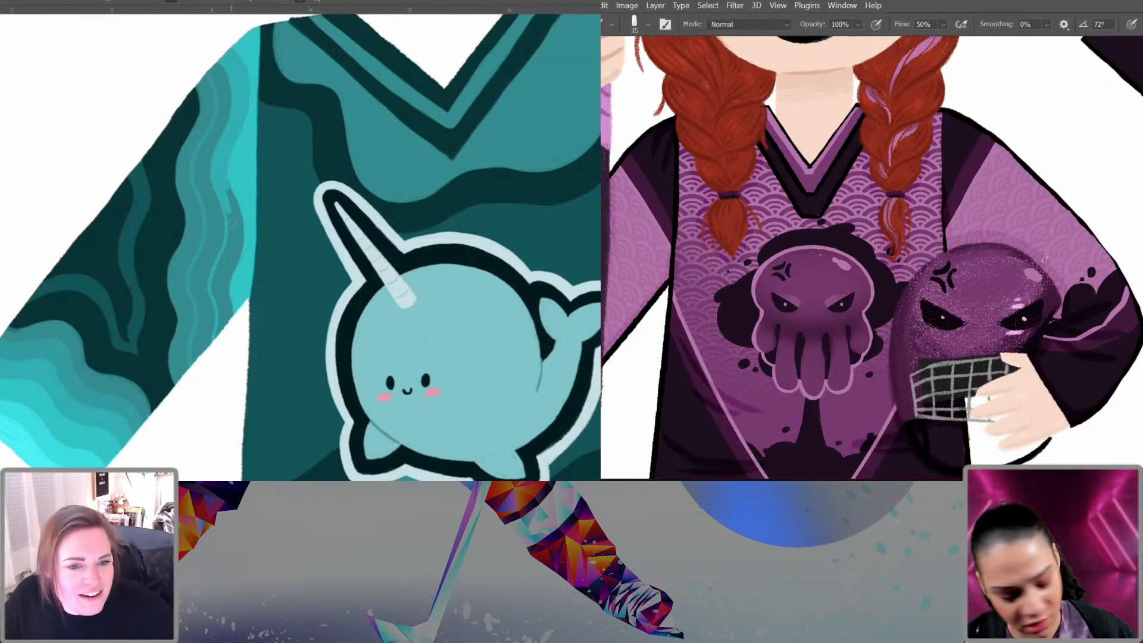
{"action": "key", "text": "bracketleft"}
{"action": "key", "text": "bracketleft"}
{"action": "key", "text": "bracketleft"}
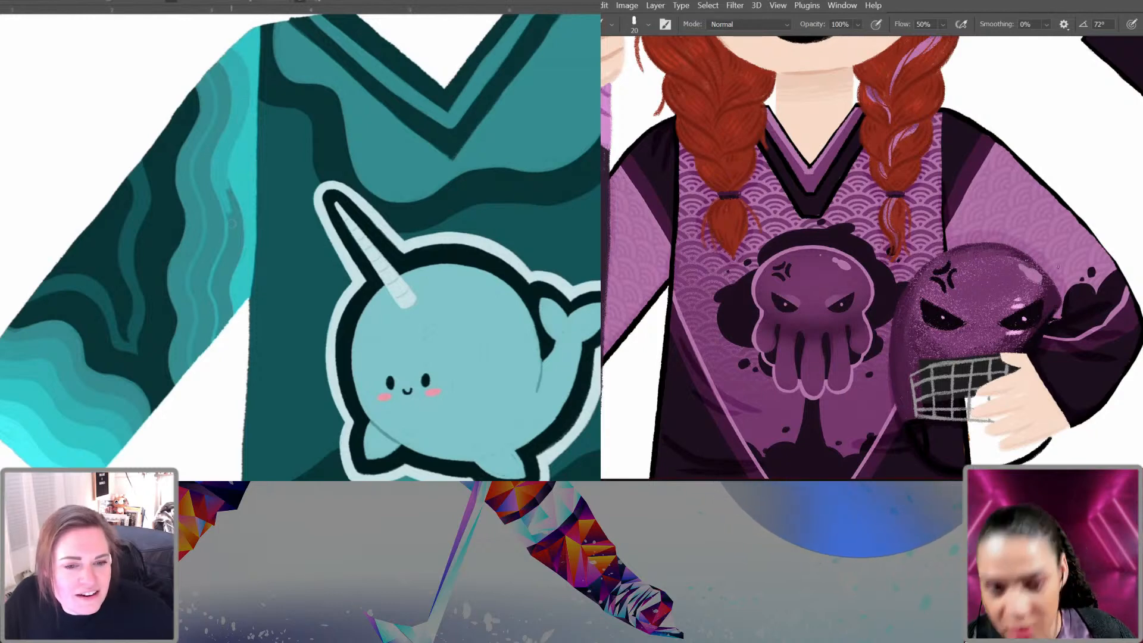
Step: Sample teal from the narwhal jersey's sleeve and fill the bands between its wavy contour lines as a stepped gradient
{"action": "scroll", "coordinate": [1058, 265], "scroll_direction": "down", "scroll_amount": 3}
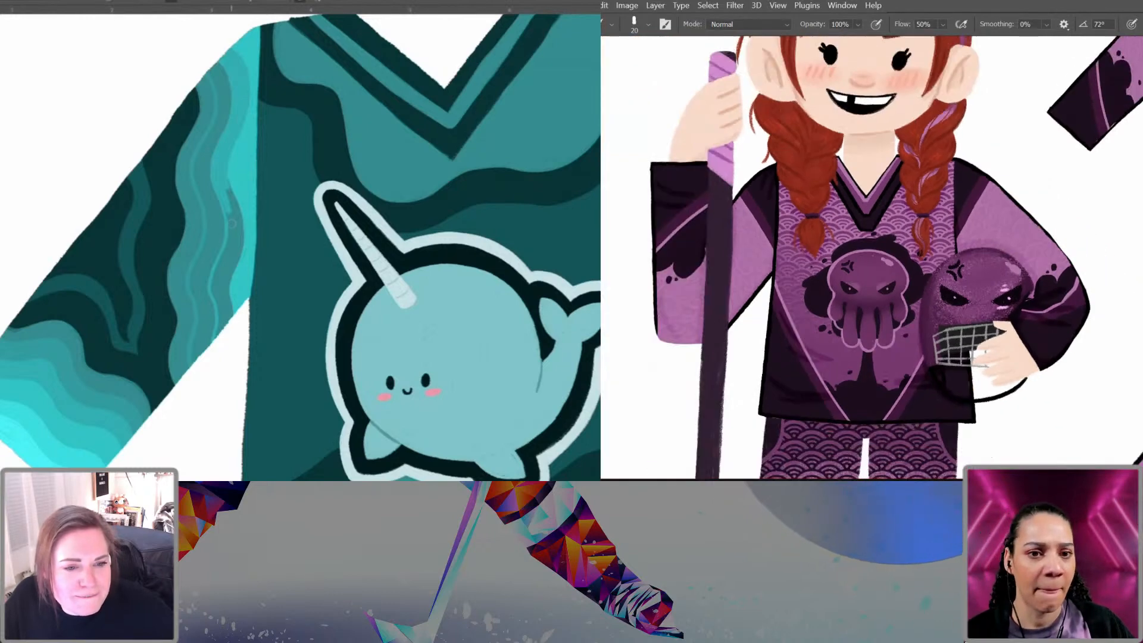
{"action": "scroll", "coordinate": [899, 256], "scroll_direction": "down", "scroll_amount": 2}
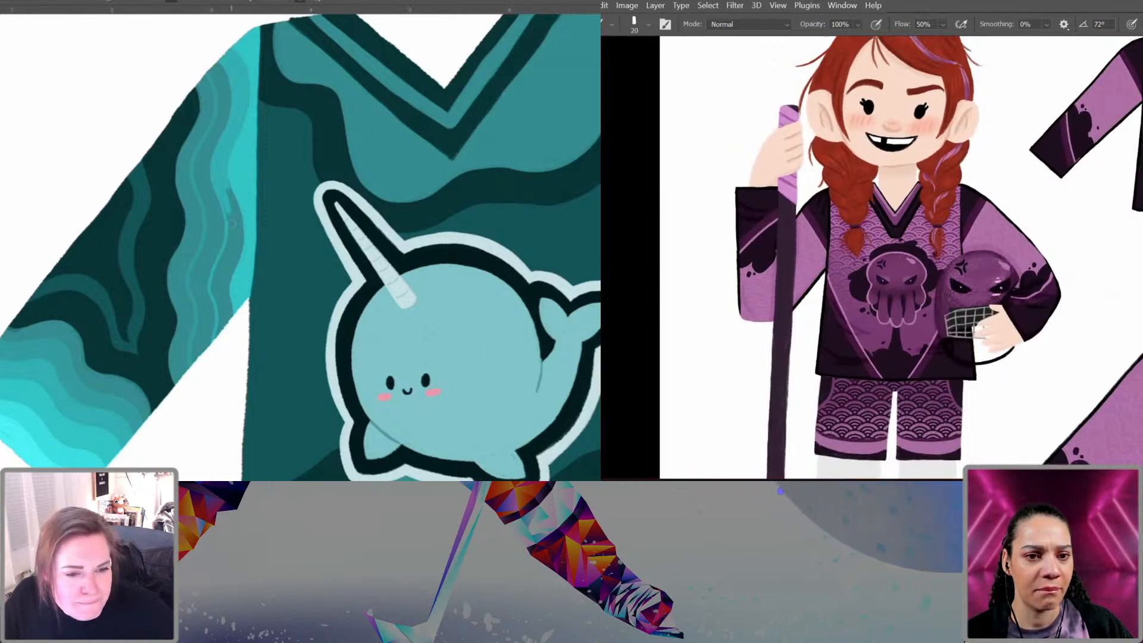
{"action": "left_click_drag", "start_coordinate": [1138, 384], "coordinate": [1038, 220]}
{"action": "scroll", "coordinate": [1049, 240], "scroll_direction": "down", "scroll_amount": 2}
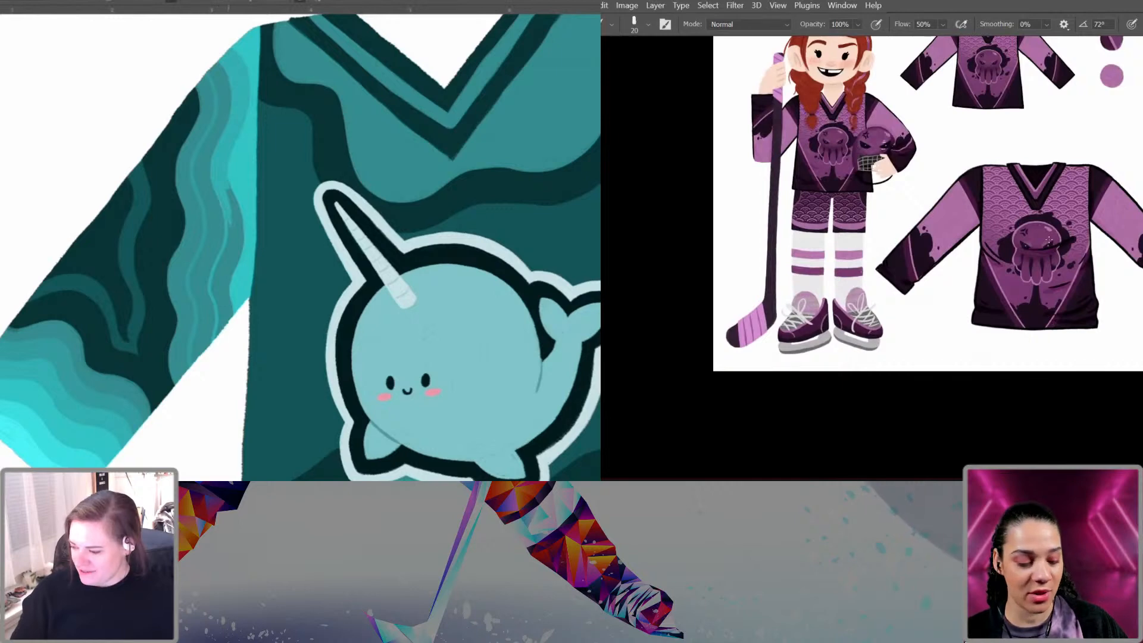
{"action": "scroll", "coordinate": [1049, 239], "scroll_direction": "up", "scroll_amount": 1}
{"action": "left_click", "coordinate": [239, 170], "text": "alt"}
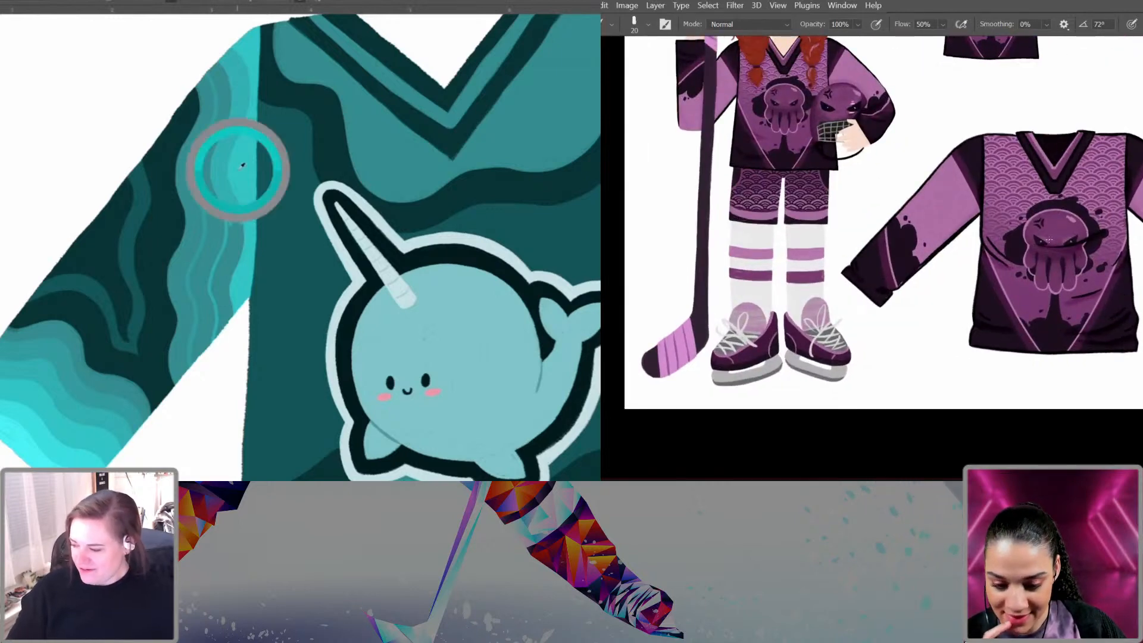
{"action": "scroll", "coordinate": [1049, 239], "scroll_direction": "down", "scroll_amount": 2}
{"action": "left_click_drag", "start_coordinate": [1124, 204], "coordinate": [1074, 297]}
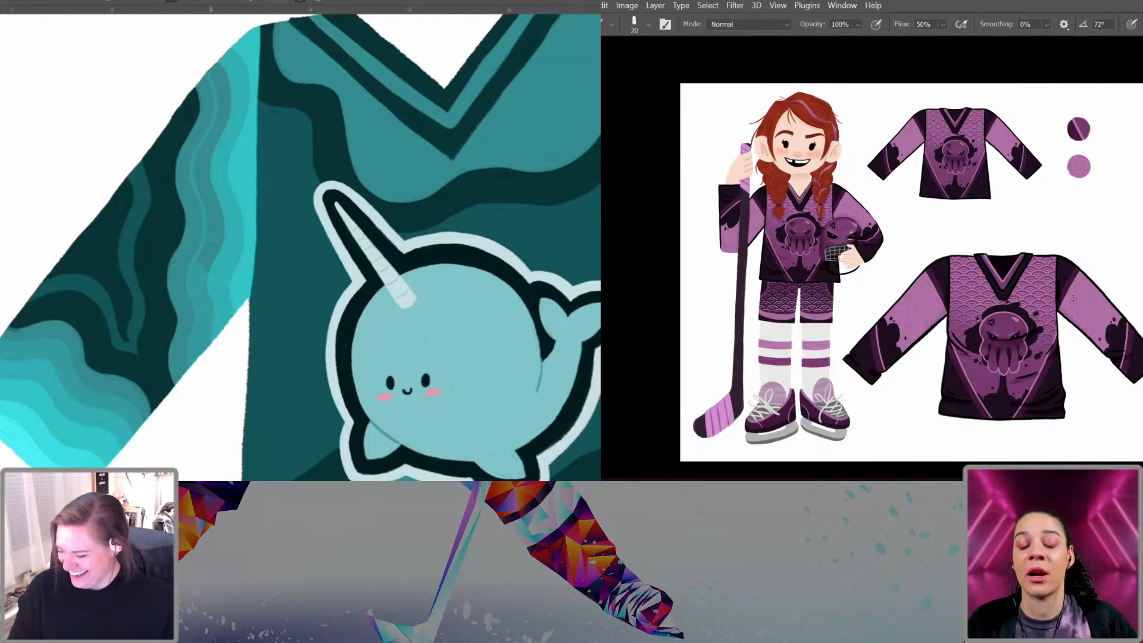
{"action": "left_click_drag", "start_coordinate": [212, 235], "coordinate": [189, 274]}
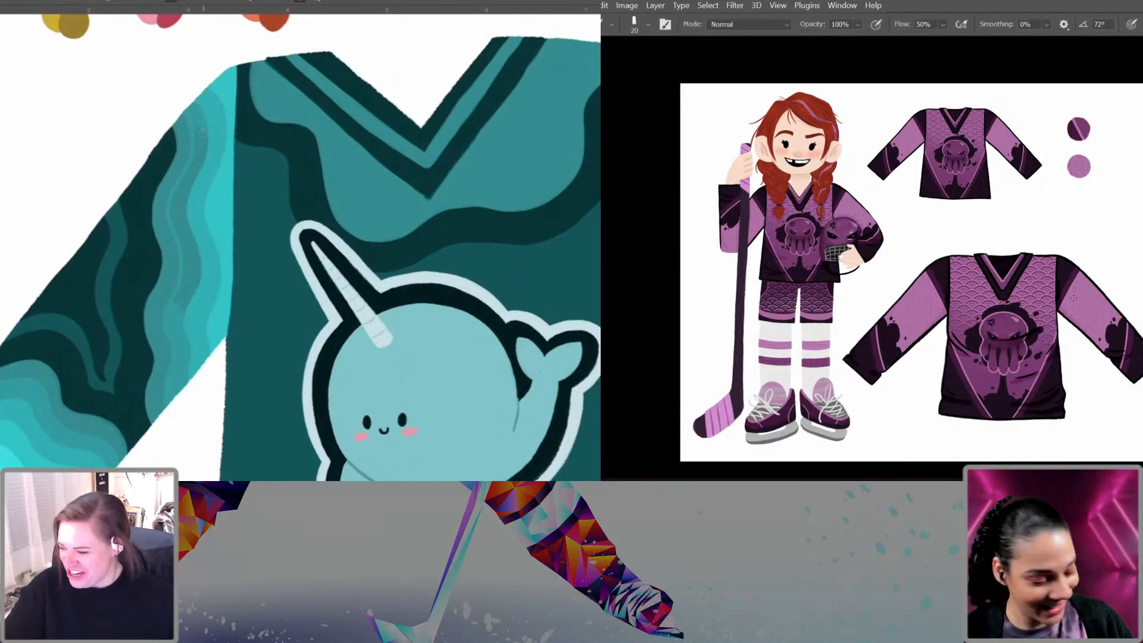
Step: Examine the whole purple sheet with the character, both jerseys and the color swatches, for overall look and layout
{"action": "key", "text": "ctrl+minus"}
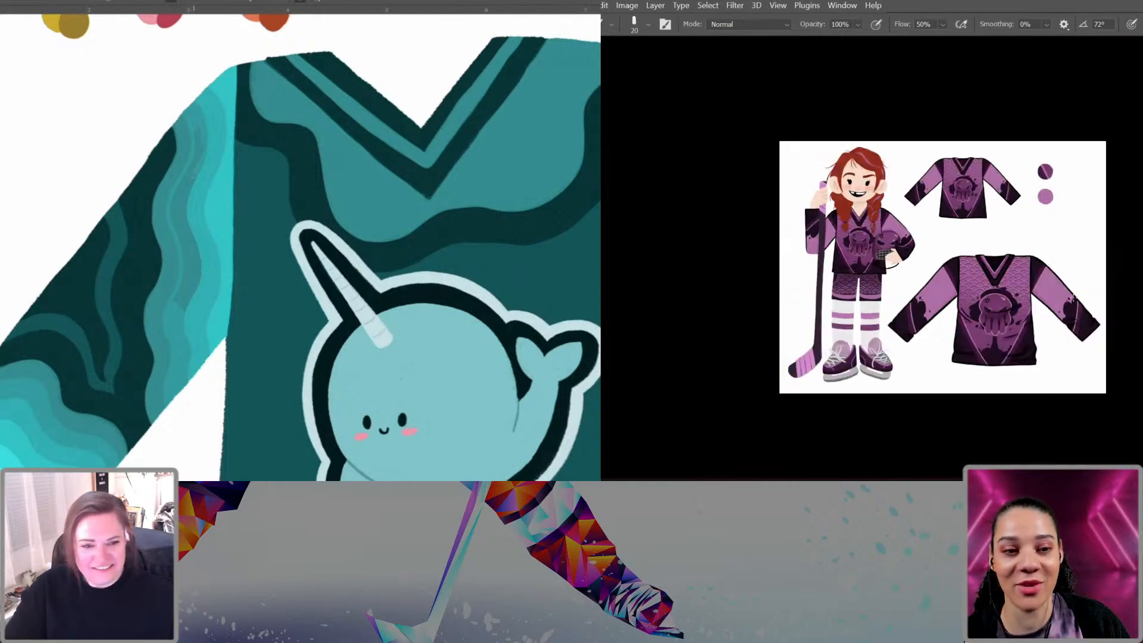
{"action": "key", "text": "ctrl+plus"}
{"action": "key", "text": "ctrl+plus"}
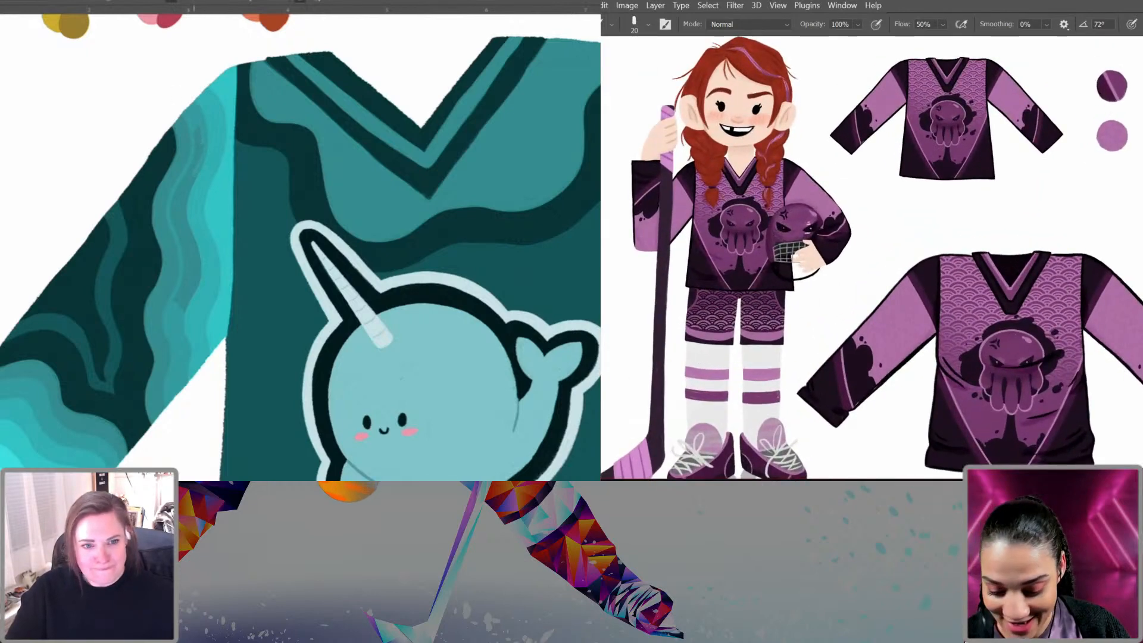
{"action": "key", "text": "ctrl+minus"}
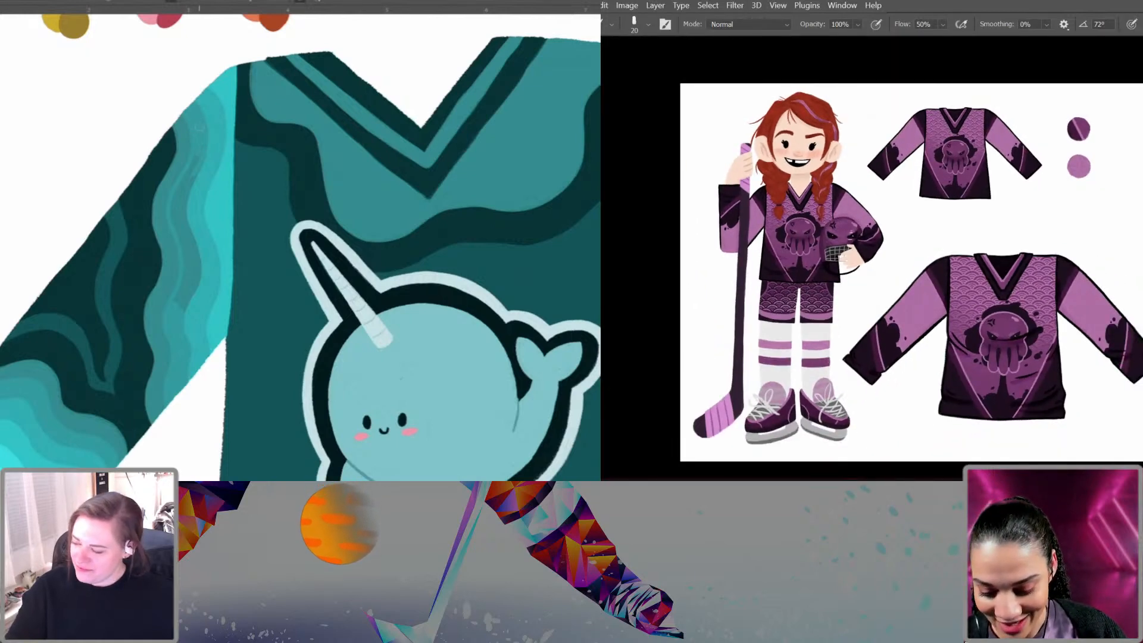
{"action": "key", "text": "ctrl+plus"}
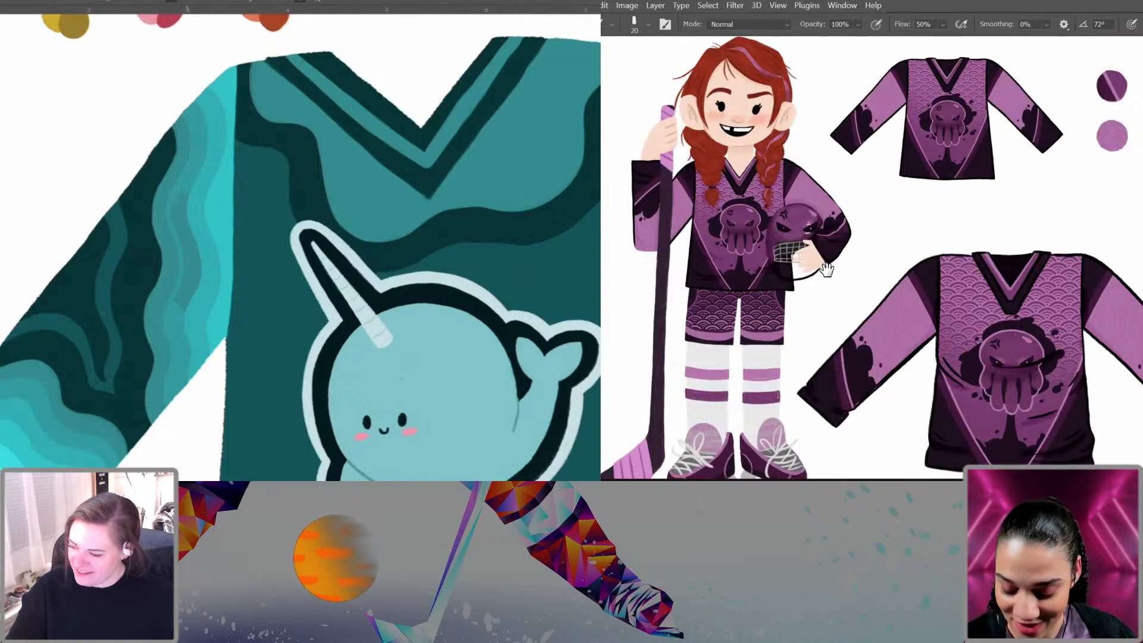
{"action": "left_click_drag", "start_coordinate": [831, 271], "coordinate": [950, 281]}
{"action": "key", "text": "ctrl+minus"}
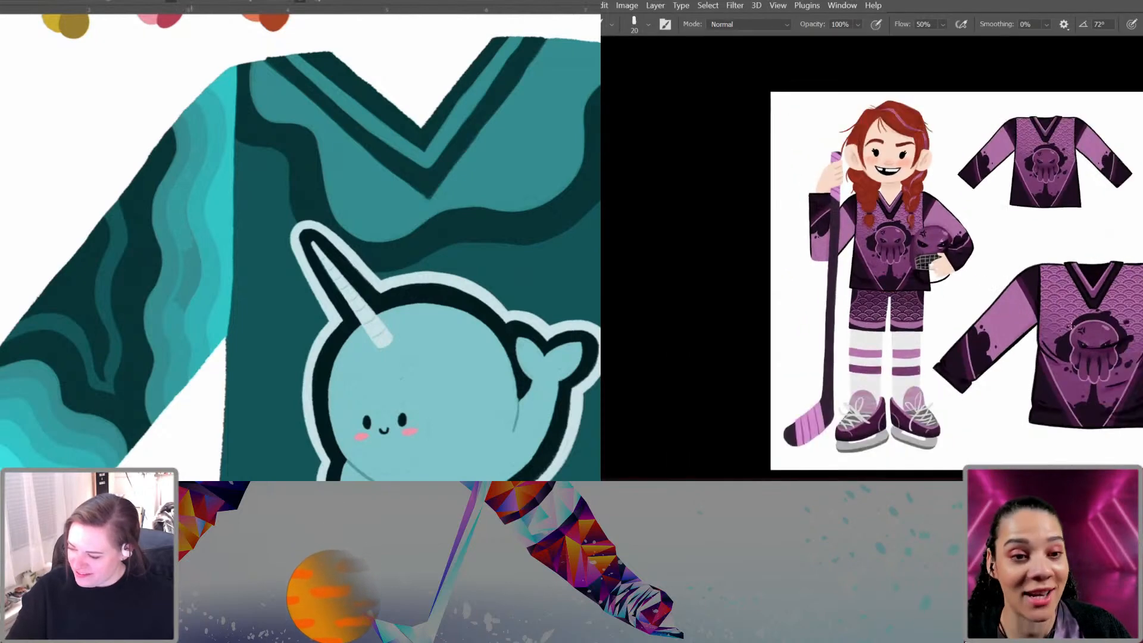
{"action": "key", "text": "ctrl+minus"}
{"action": "key", "text": "ctrl+plus"}
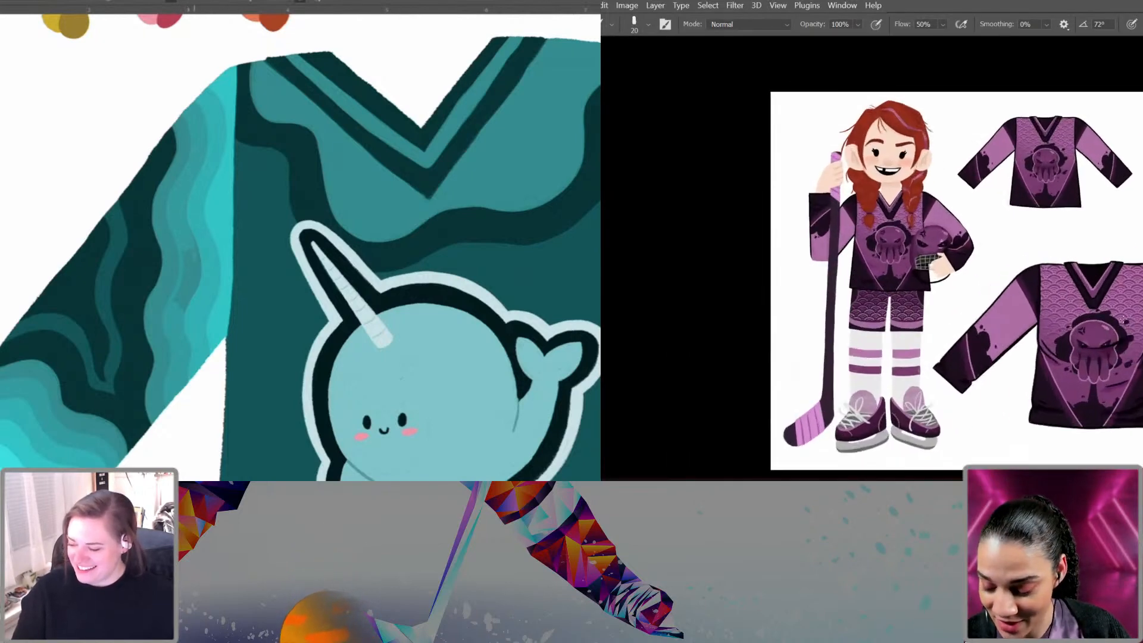
{"action": "left_click_drag", "start_coordinate": [1132, 277], "coordinate": [1053, 282]}
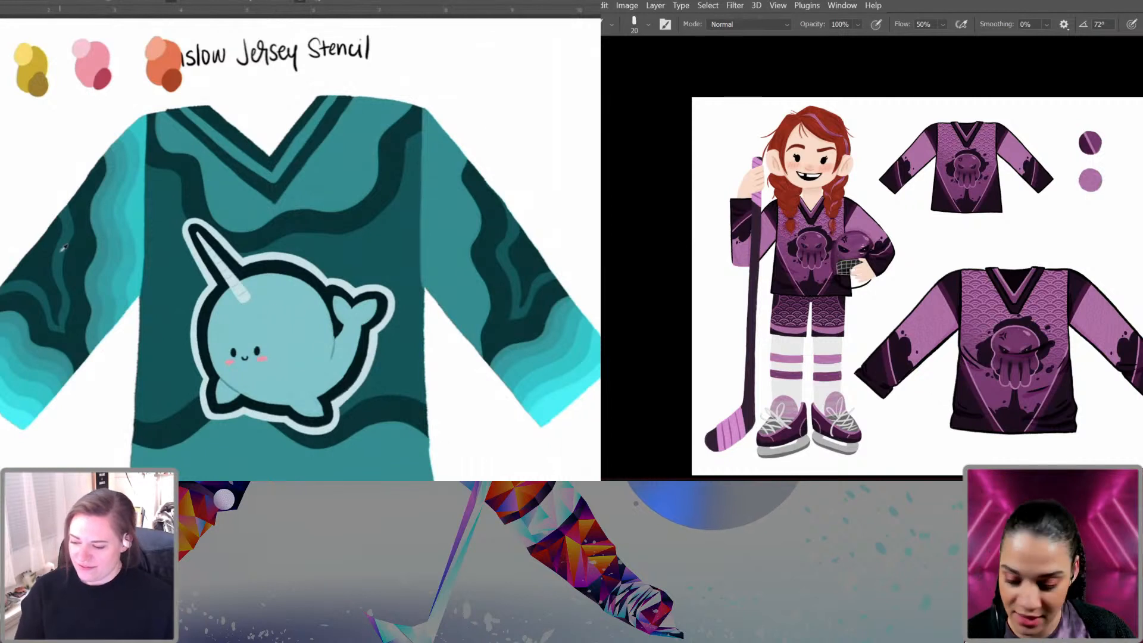
Step: Move the small purple jersey and the two color swatches down and slightly right, just above the large jersey
{"action": "key", "text": "ctrl+t"}
{"action": "left_click_drag", "start_coordinate": [1094, 186], "coordinate": [1111, 230]}
{"action": "key", "text": "Return"}
{"action": "key", "text": "b"}
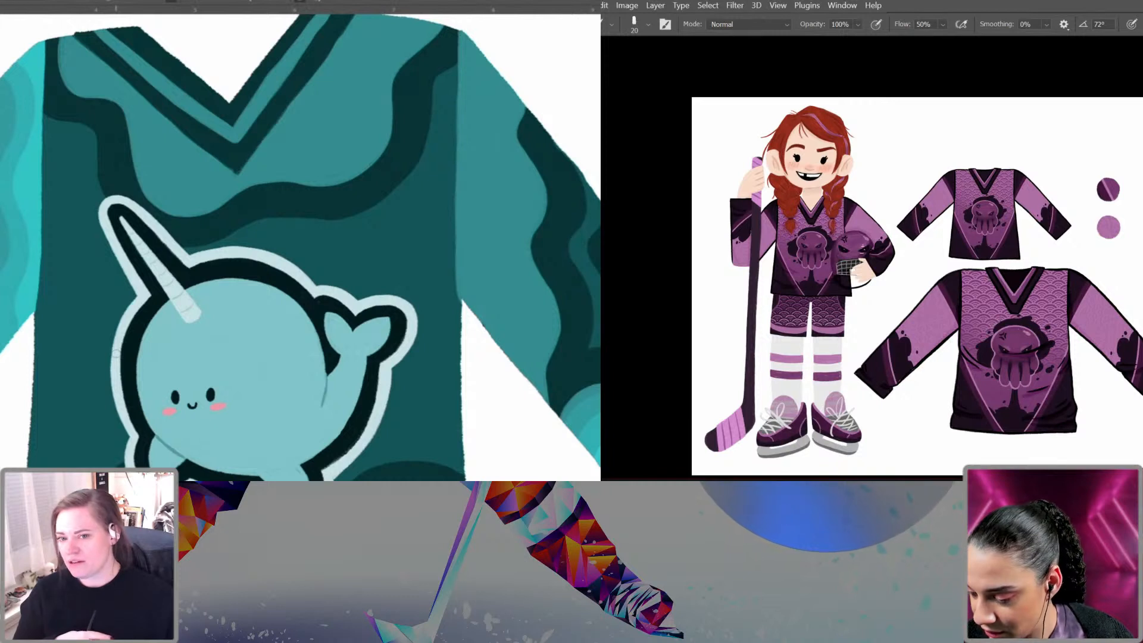
Step: Choose a lighter teal and draw curved contour lines inside the dark wavy area of the narwhal jersey's left-hand sleeve
{"action": "left_click_drag", "start_coordinate": [24, 241], "coordinate": [199, 268]}
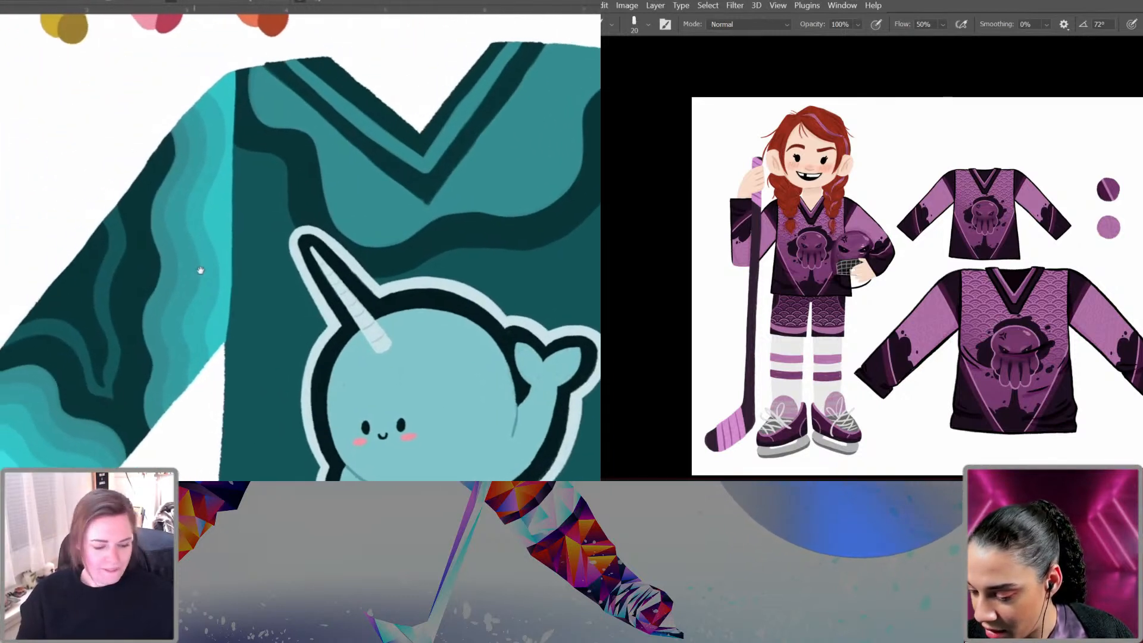
{"action": "left_click", "coordinate": [1, 357]}
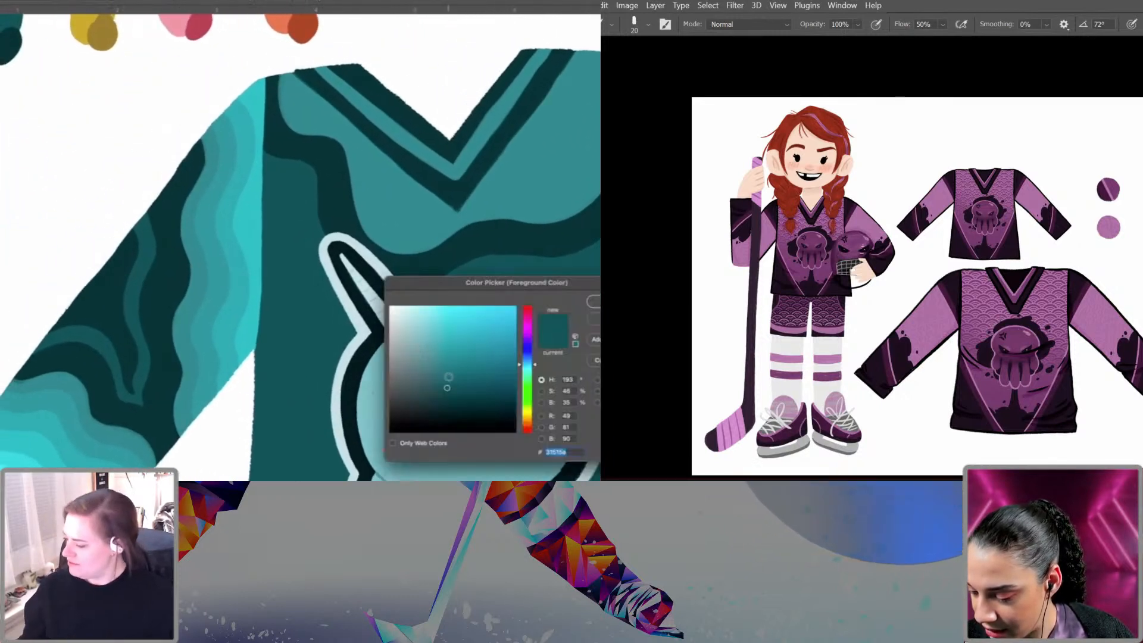
{"action": "left_click", "coordinate": [462, 360]}
{"action": "left_click", "coordinate": [594, 301]}
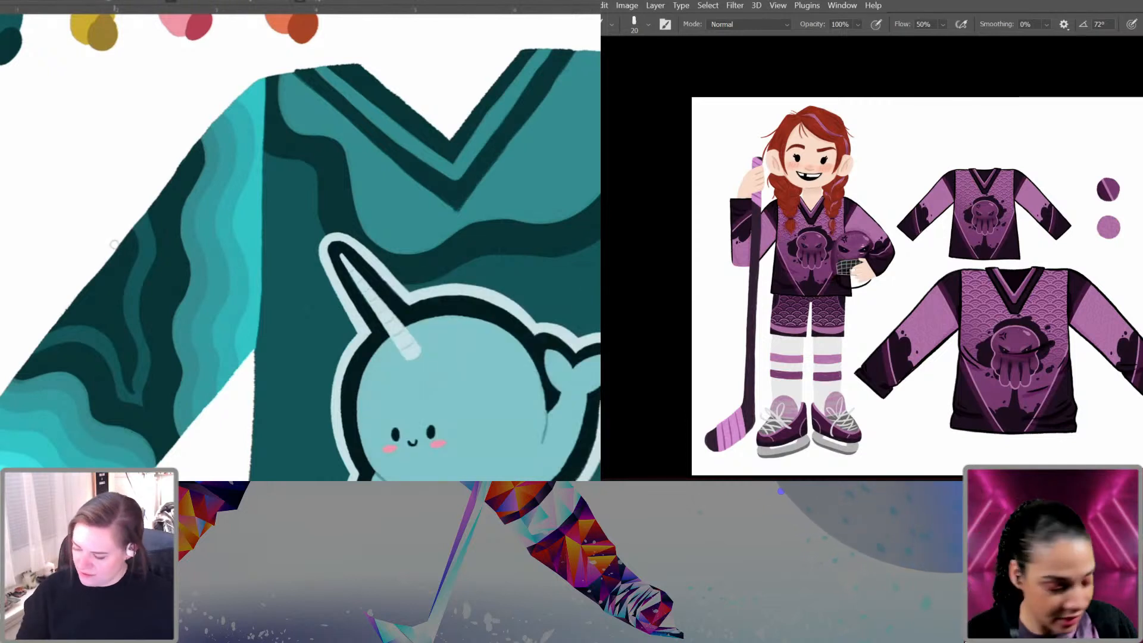
{"action": "mouse_move", "coordinate": [118, 249]}
{"action": "left_mouse_down"}
{"action": "mouse_move", "coordinate": [108, 300]}
{"action": "mouse_move", "coordinate": [129, 359]}
{"action": "left_mouse_up"}
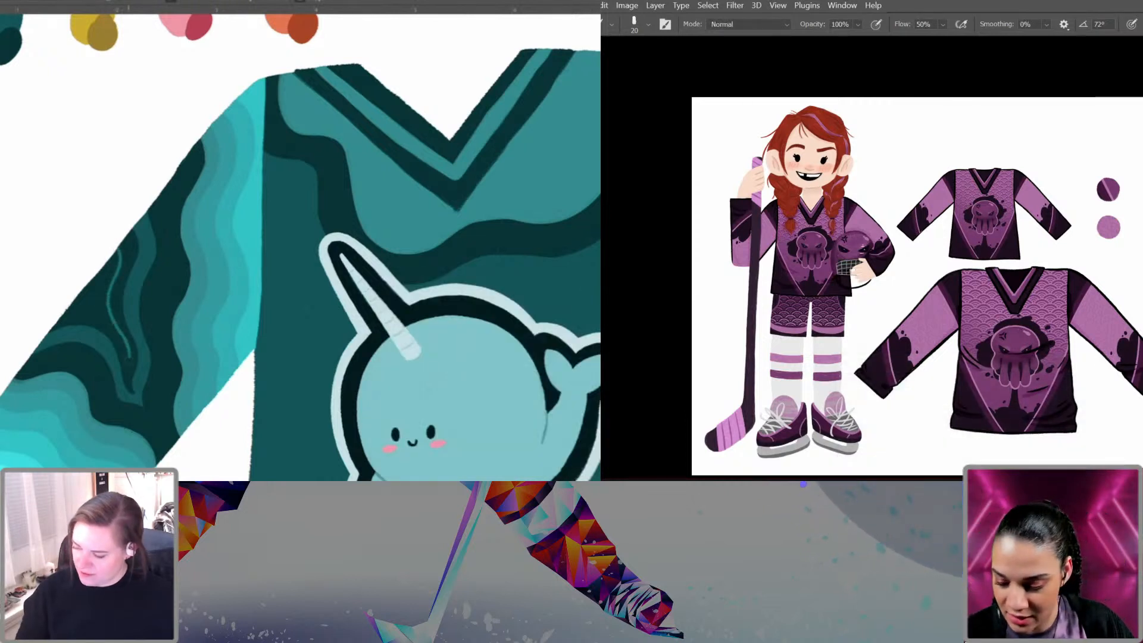
{"action": "left_click_drag", "start_coordinate": [103, 316], "coordinate": [63, 310]}
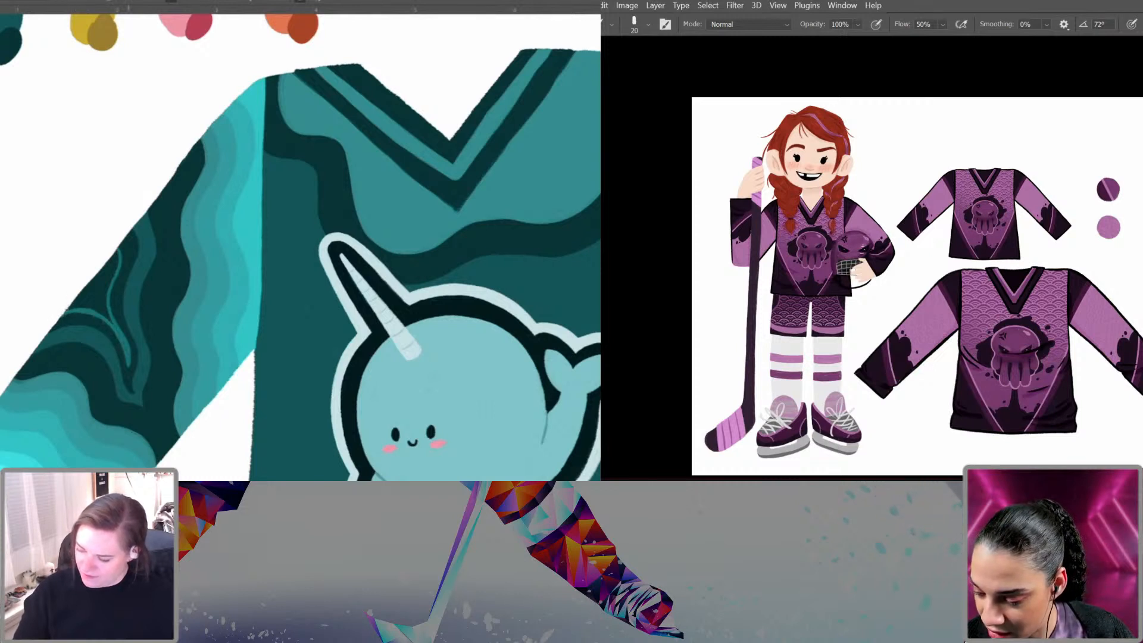
{"action": "left_click_drag", "start_coordinate": [95, 305], "coordinate": [67, 308]}
Step: Move the group with both purple jerseys and the color swatches down and right, away from the character
{"action": "key", "text": "ctrl+t"}
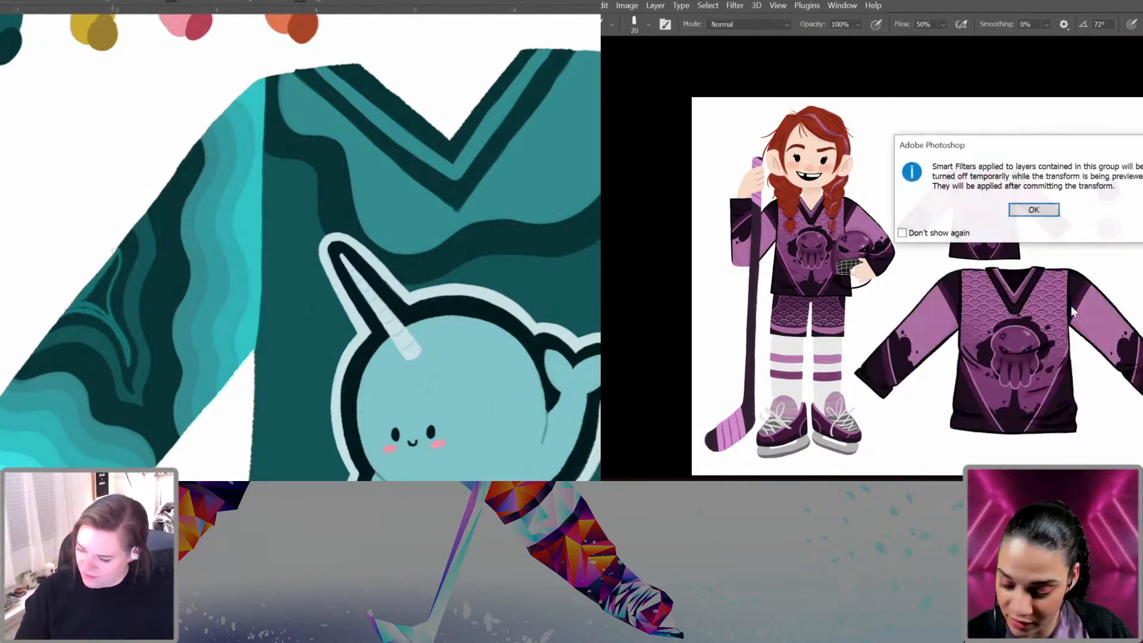
{"action": "left_click", "coordinate": [1036, 210]}
{"action": "left_click_drag", "start_coordinate": [1106, 280], "coordinate": [1123, 310]}
{"action": "key", "text": "Return"}
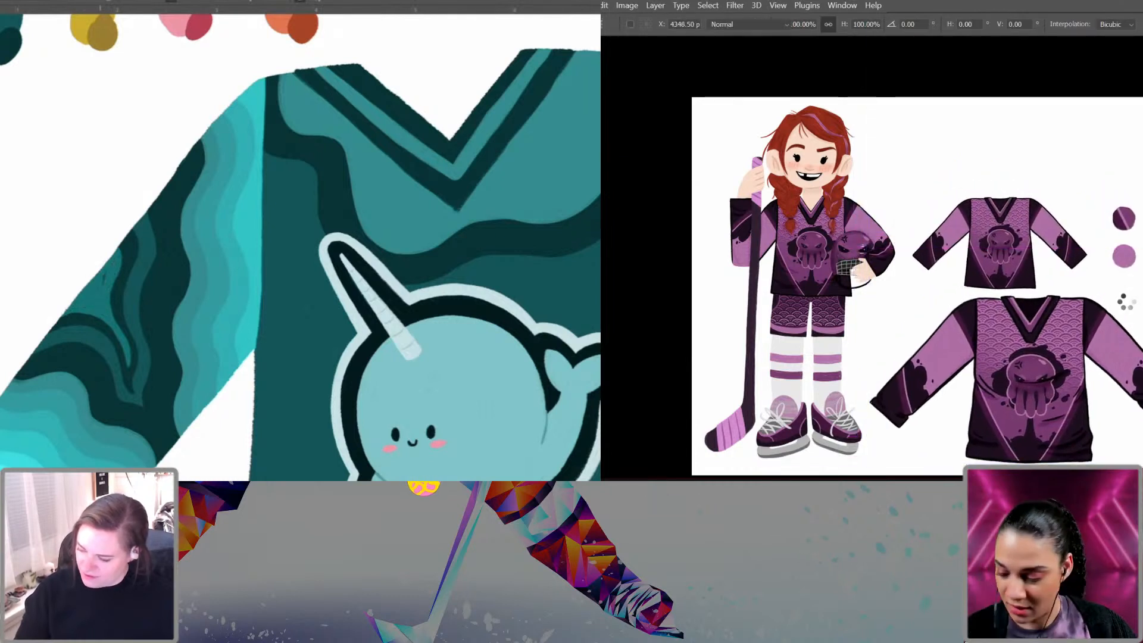
Step: Shift the group with both purple jerseys and the color swatches slightly left, back toward the character
{"action": "key", "text": "b"}
{"action": "key", "text": "ctrl+t"}
{"action": "left_click", "coordinate": [1029, 207]}
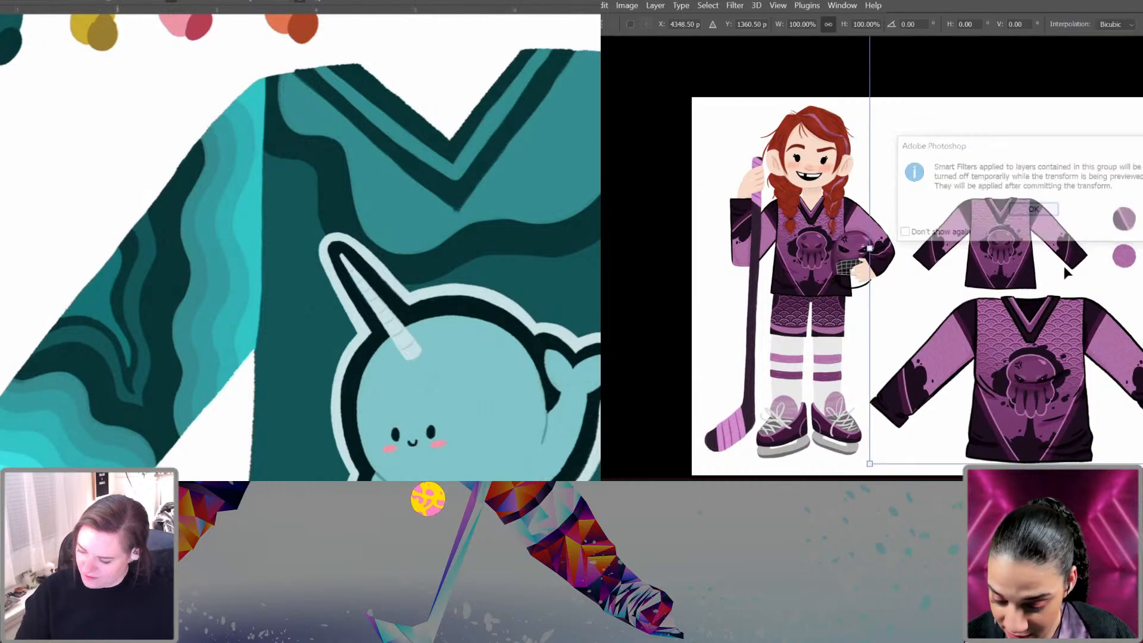
{"action": "mouse_move", "coordinate": [1095, 331]}
{"action": "left_mouse_down"}
{"action": "mouse_move", "coordinate": [1076, 332]}
{"action": "mouse_move", "coordinate": [1087, 323]}
{"action": "left_mouse_up"}
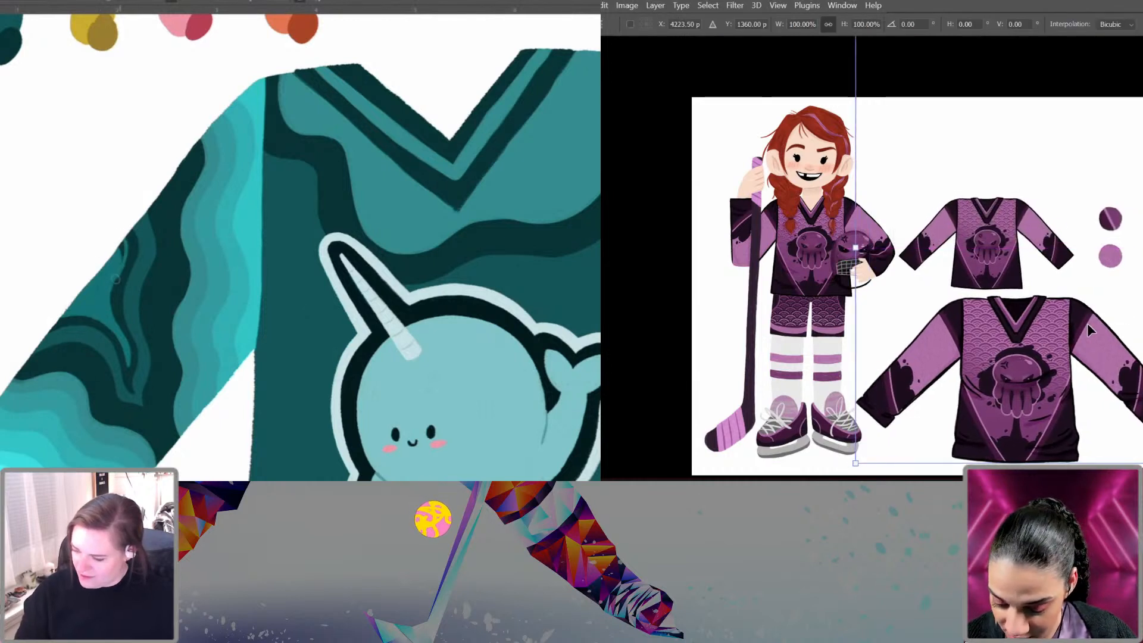
{"action": "key", "text": "Return"}
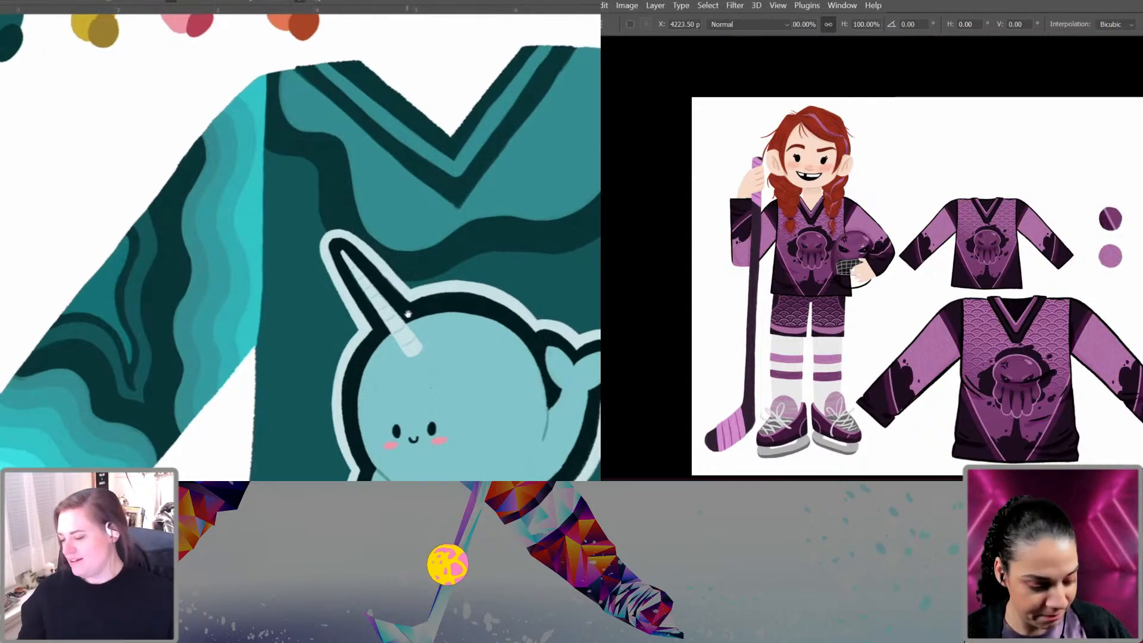
Step: Draw lighter teal contour lines inside the dark wavy area of the narwhal jersey's right-hand sleeve
{"action": "left_click_drag", "start_coordinate": [571, 357], "coordinate": [447, 222]}
{"action": "key", "text": "ctrl+="}
{"action": "mouse_move", "coordinate": [572, 232]}
{"action": "left_mouse_down"}
{"action": "mouse_move", "coordinate": [362, 259]}
{"action": "mouse_move", "coordinate": [306, 294]}
{"action": "left_mouse_up"}
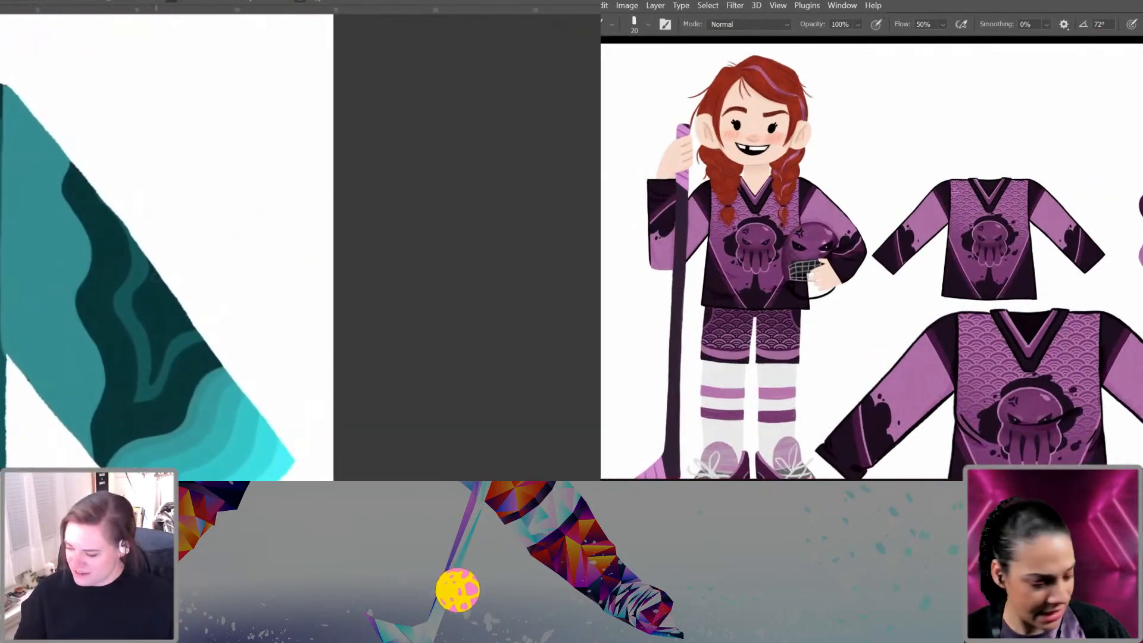
{"action": "mouse_move", "coordinate": [160, 276]}
{"action": "left_mouse_down"}
{"action": "mouse_move", "coordinate": [147, 309]}
{"action": "mouse_move", "coordinate": [160, 352]}
{"action": "mouse_move", "coordinate": [175, 323]}
{"action": "left_mouse_up"}
Step: Choose the Type tool on the purple sheet and set the font to Filmotype Maxwell
{"action": "key", "text": "t"}
{"action": "left_click", "coordinate": [744, 24]}
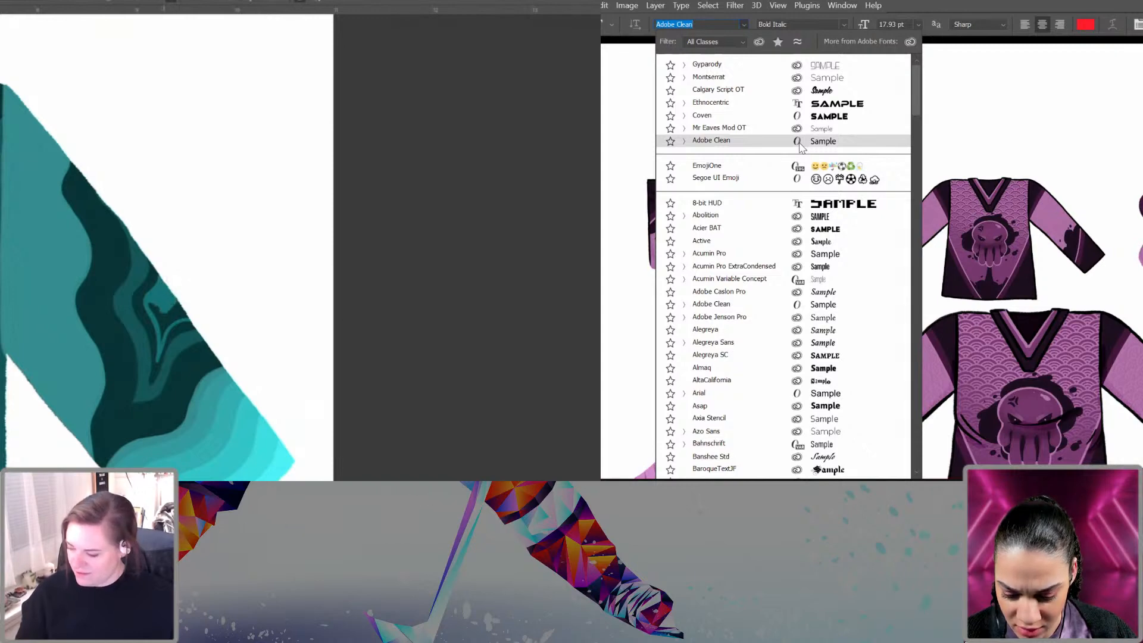
{"action": "scroll", "coordinate": [799, 147], "scroll_direction": "down", "scroll_amount": 10}
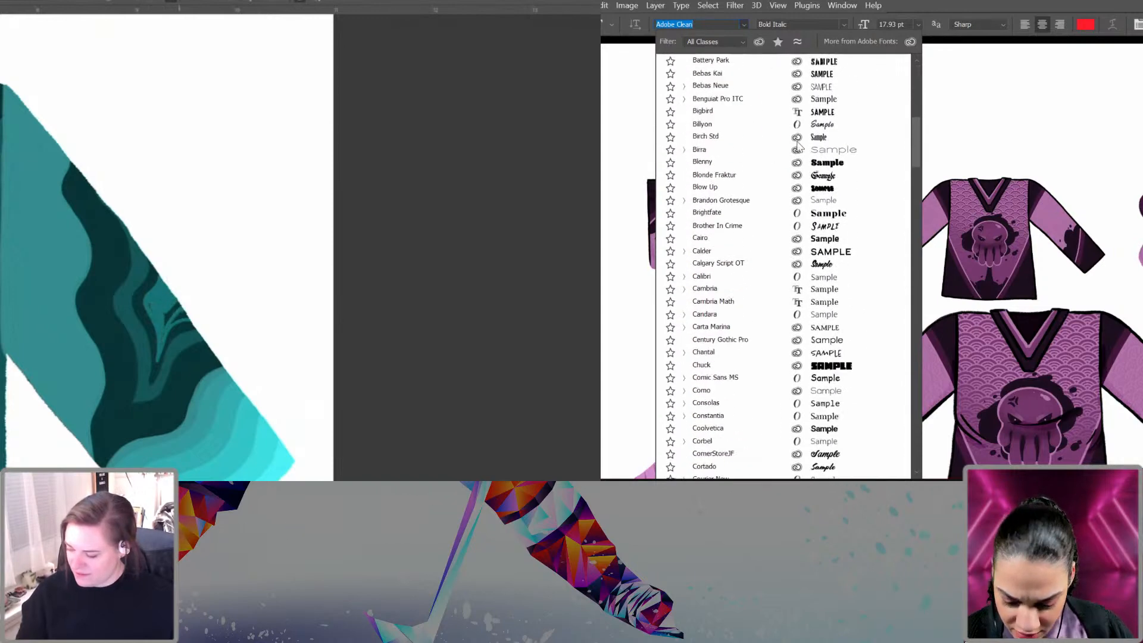
{"action": "scroll", "coordinate": [799, 147], "scroll_direction": "down", "scroll_amount": 8}
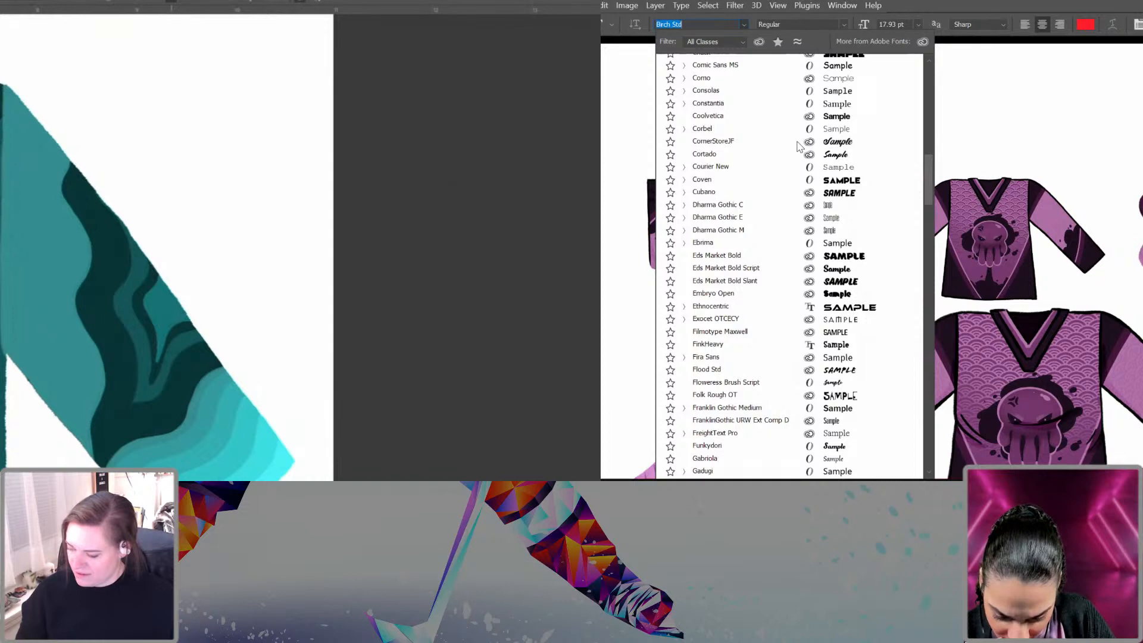
{"action": "scroll", "coordinate": [800, 147], "scroll_direction": "down", "scroll_amount": 2}
{"action": "scroll", "coordinate": [799, 147], "scroll_direction": "down", "scroll_amount": 1}
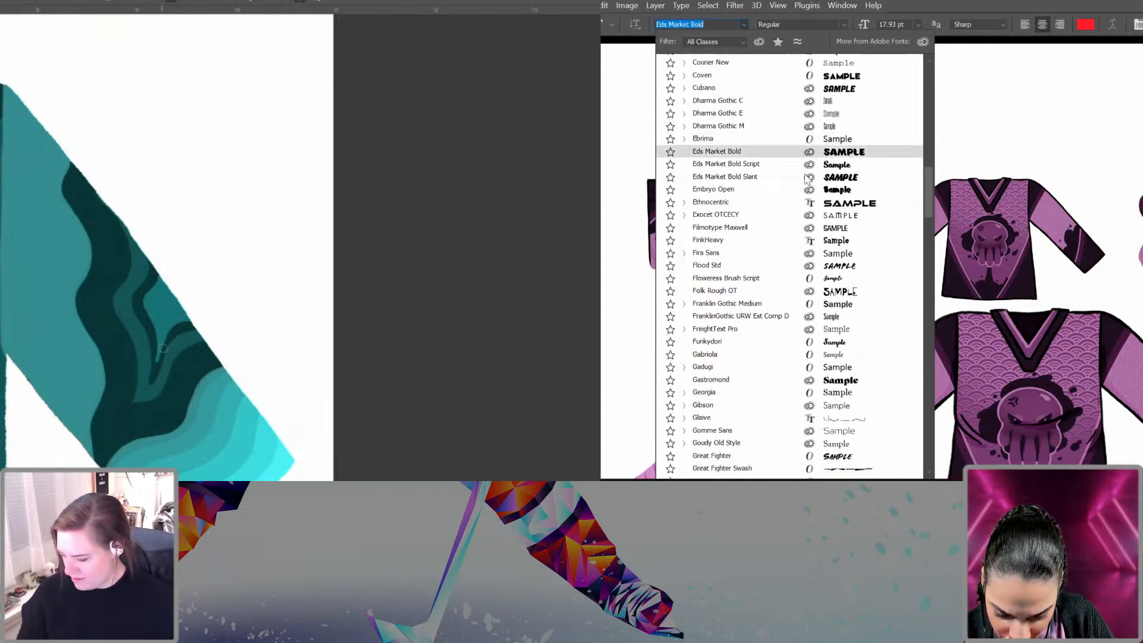
{"action": "left_click", "coordinate": [832, 228]}
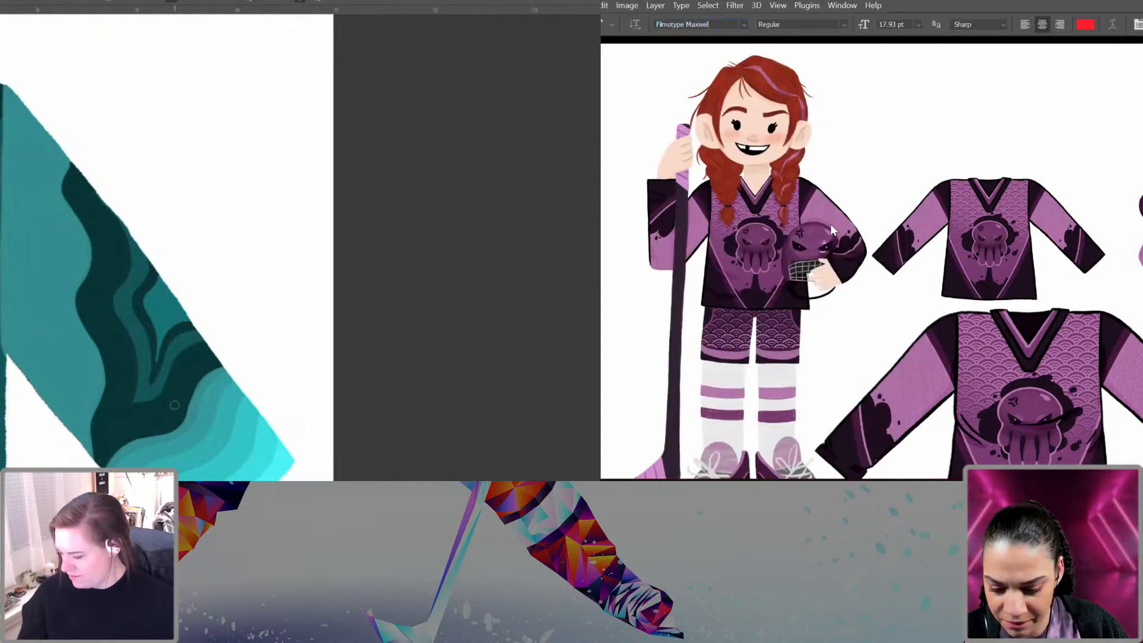
Step: Add the text "CTHULU CALLERS" in the empty area above the small purple jersey
{"action": "left_click", "coordinate": [962, 105]}
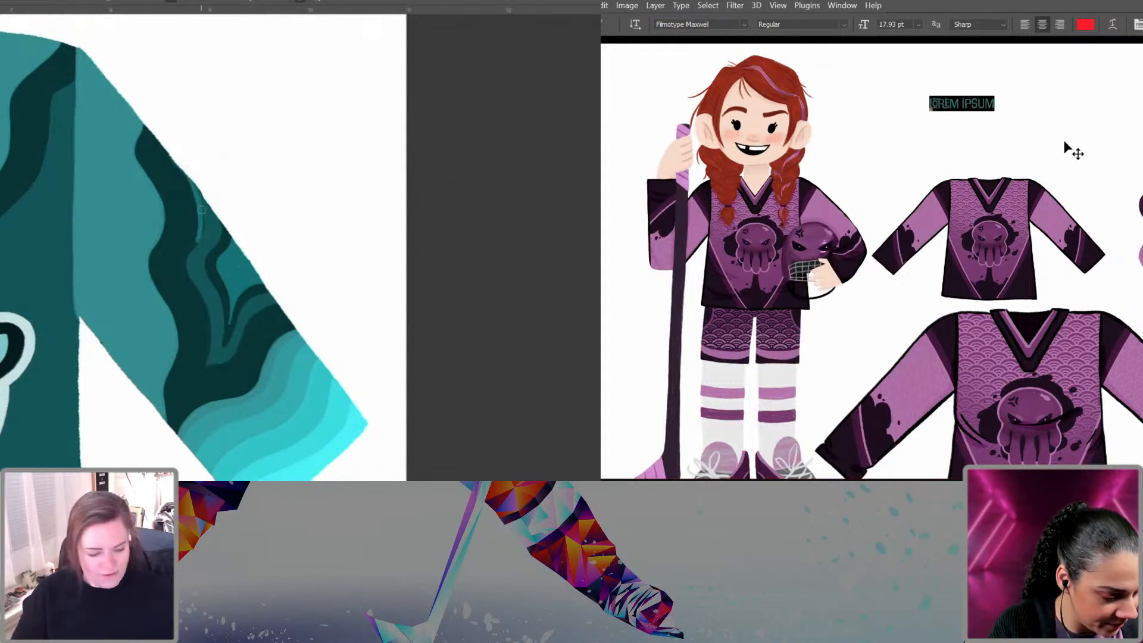
{"action": "type", "text": "CTH"}
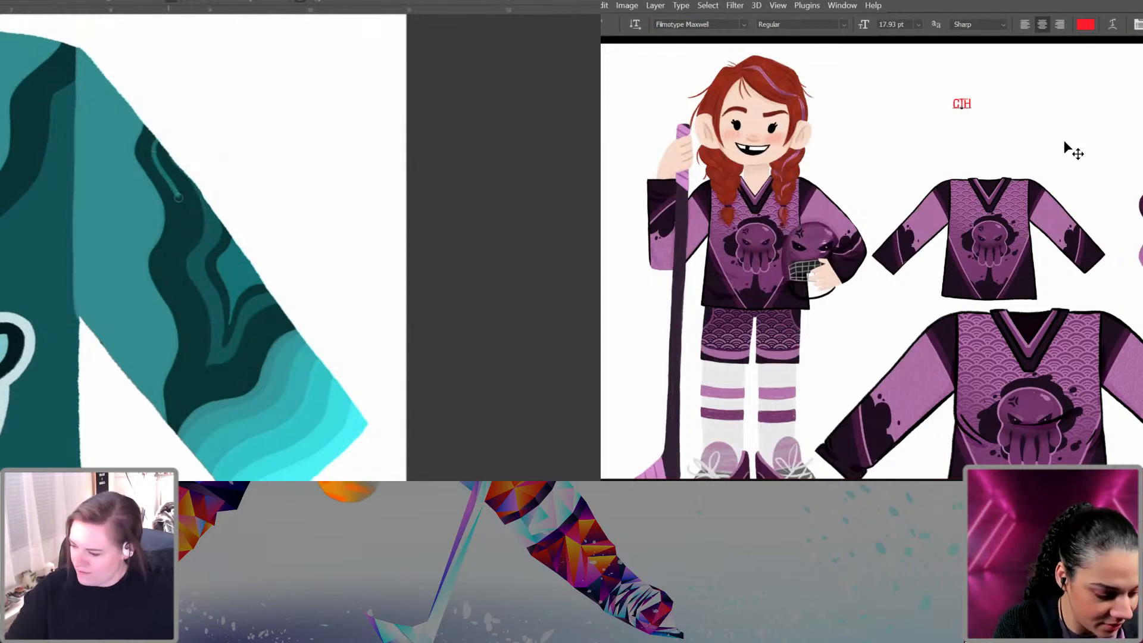
{"action": "type", "text": "ULU"}
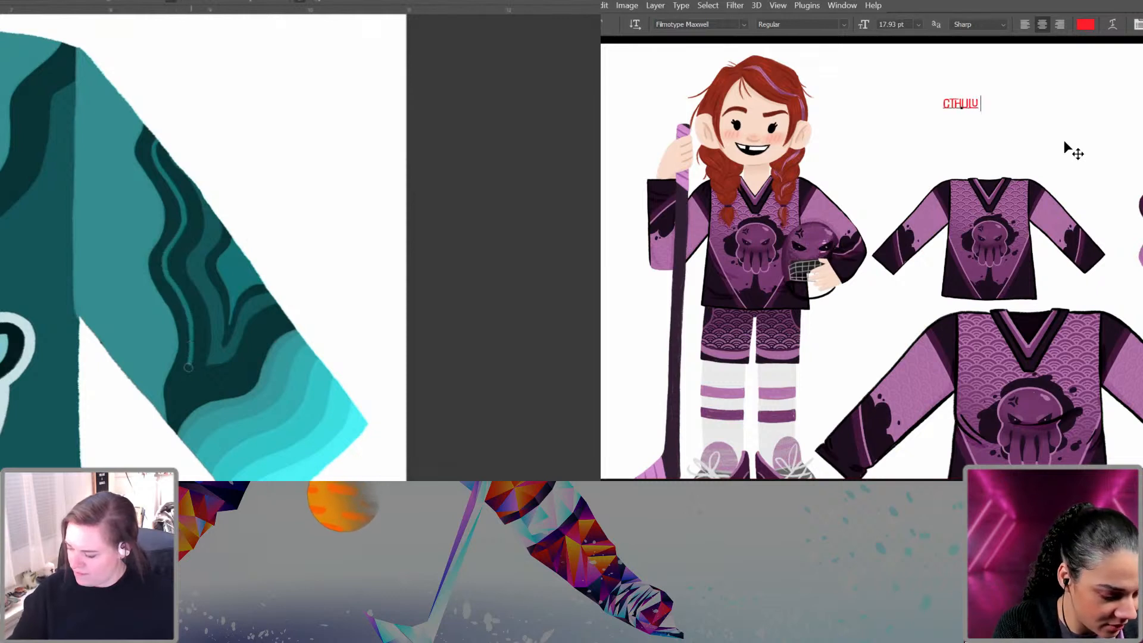
{"action": "type", "text": " CALLERS"}
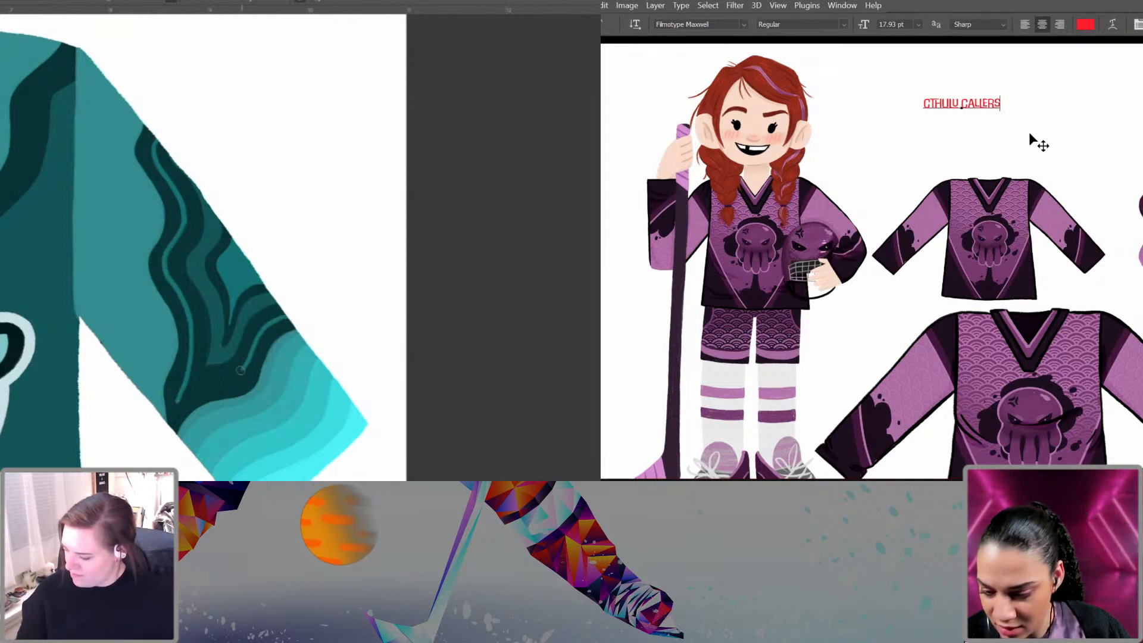
Step: Scale the team name text up to about 430% so it spans the space above the small jersey
{"action": "key", "text": "ctrl+t"}
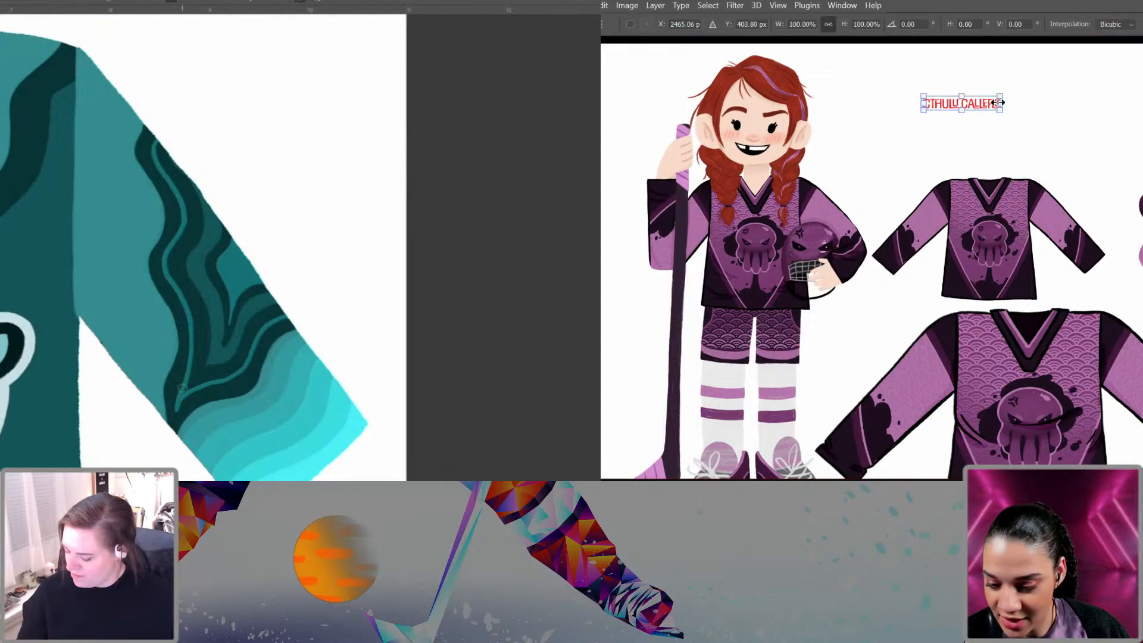
{"action": "left_click_drag", "start_coordinate": [998, 103], "coordinate": [1114, 118]}
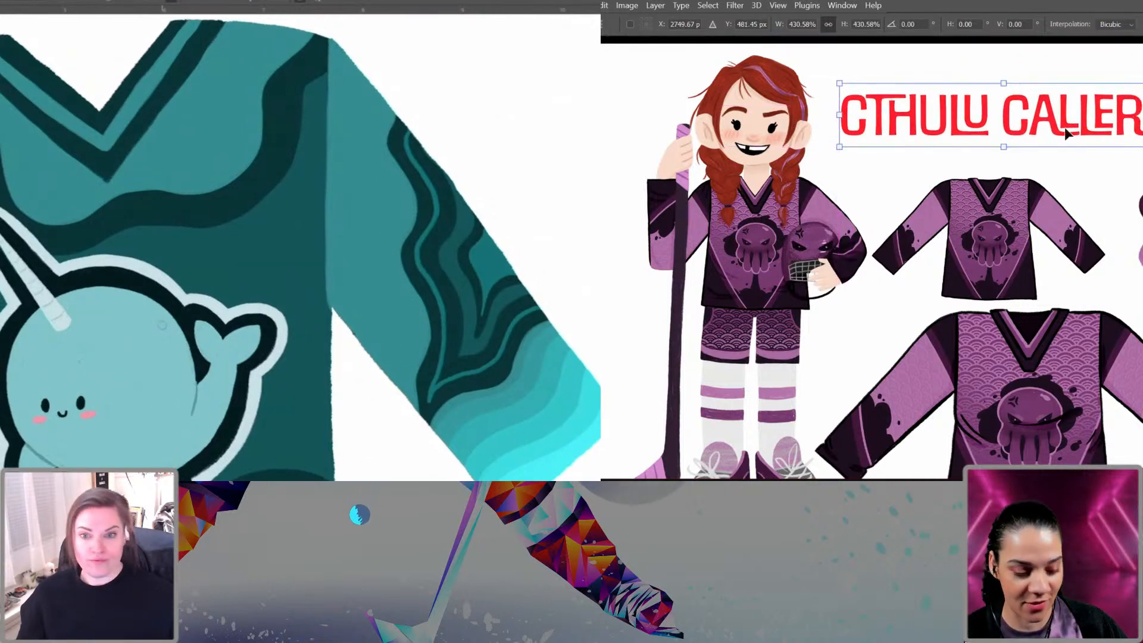
{"action": "left_click_drag", "start_coordinate": [1046, 144], "coordinate": [982, 153]}
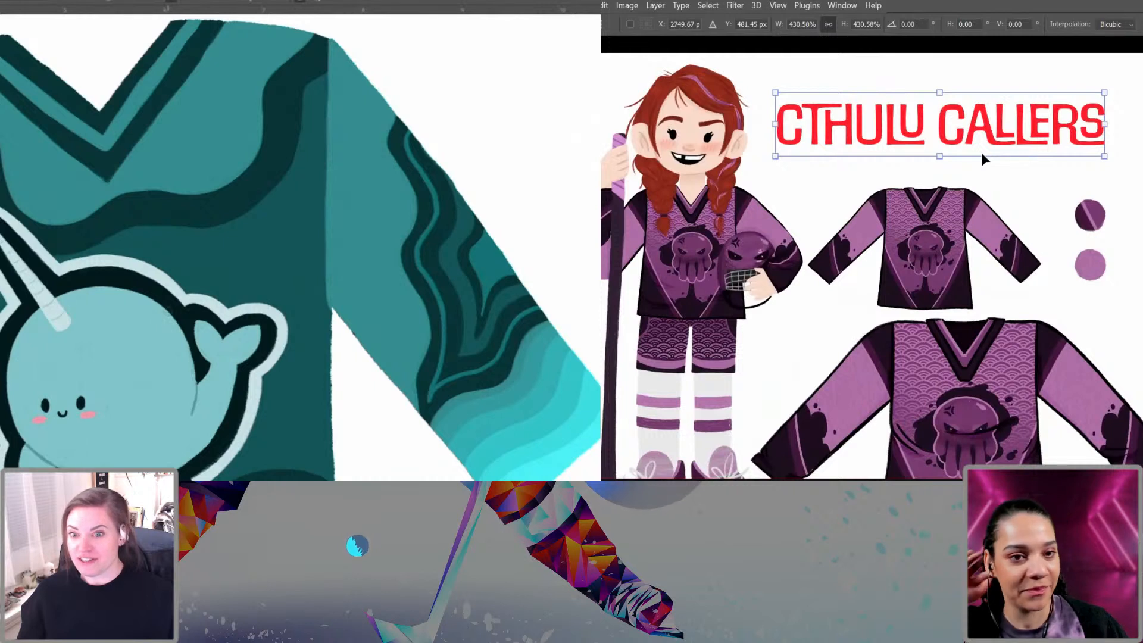
{"action": "key", "text": "Return"}
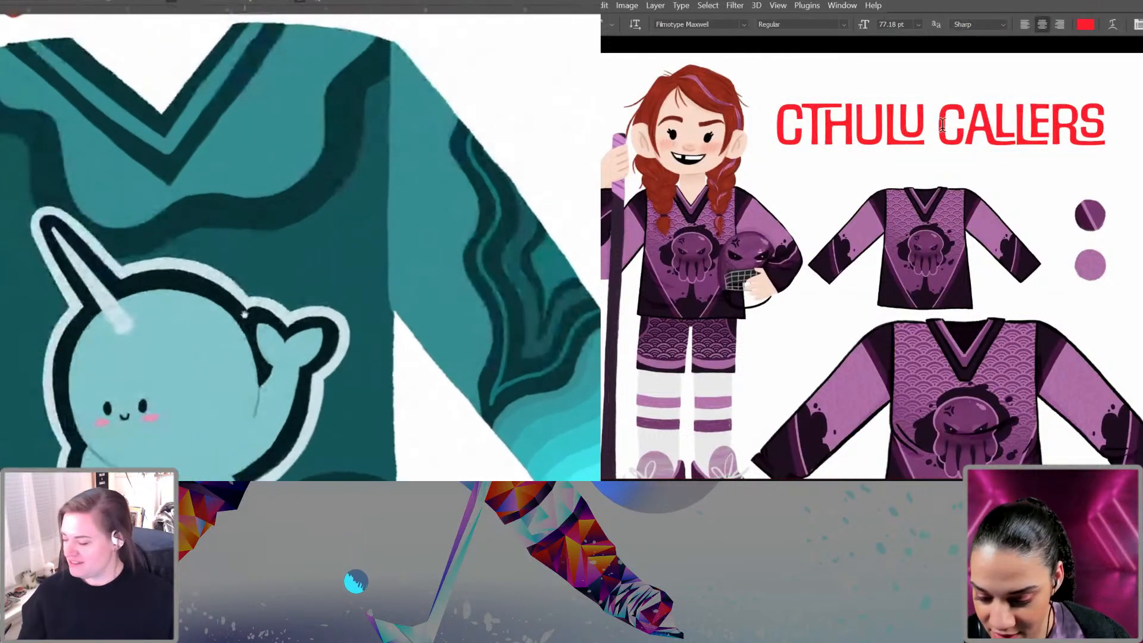
Step: Break the team name onto two lines, with CTHULU above CALLERS
{"action": "key", "text": "BackSpace"}
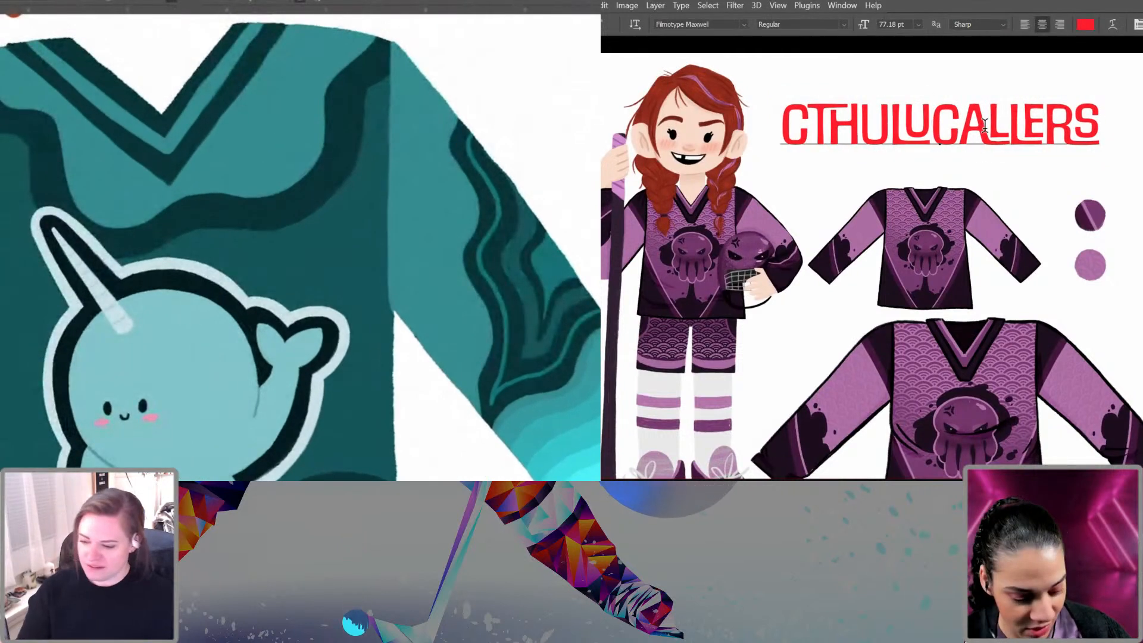
{"action": "type", "text": "\\"}
{"action": "key", "text": "BackSpace"}
{"action": "key", "text": "Return"}
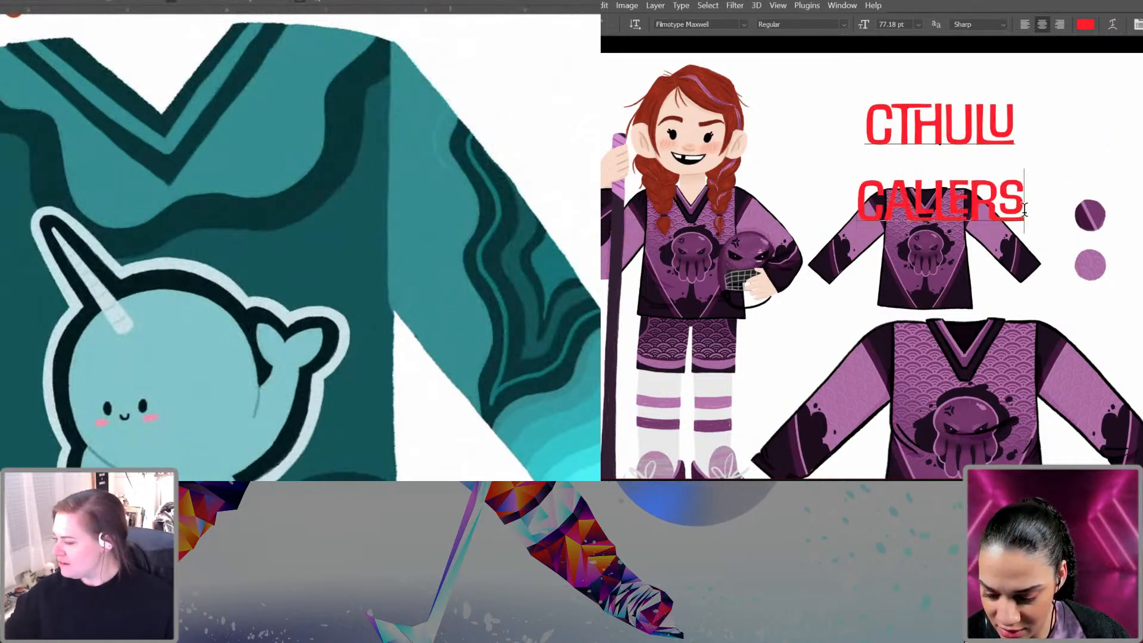
Step: Slightly tighten the letter spacing of the team name, and draw lighter wavy contour lines down the narwhal jersey's right-hand sleeve
{"action": "left_click_drag", "start_coordinate": [1024, 209], "coordinate": [849, 114]}
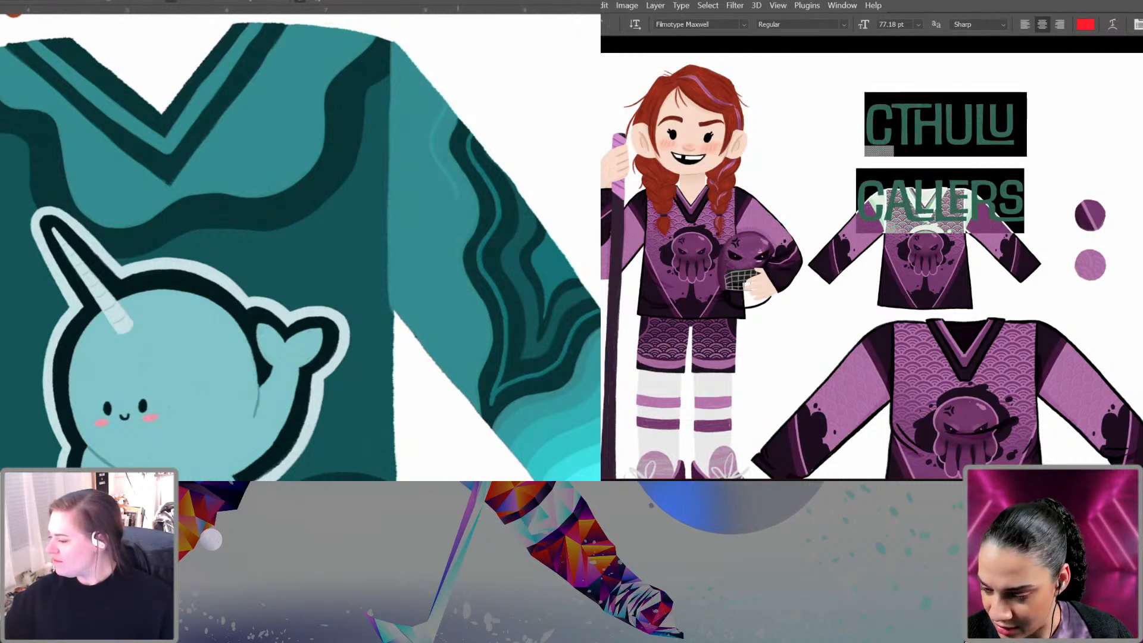
{"action": "mouse_move", "coordinate": [458, 198]}
{"action": "left_mouse_down"}
{"action": "mouse_move", "coordinate": [443, 263]}
{"action": "mouse_move", "coordinate": [471, 319]}
{"action": "mouse_move", "coordinate": [467, 411]}
{"action": "left_mouse_up"}
{"action": "key", "text": "ctrl+t"}
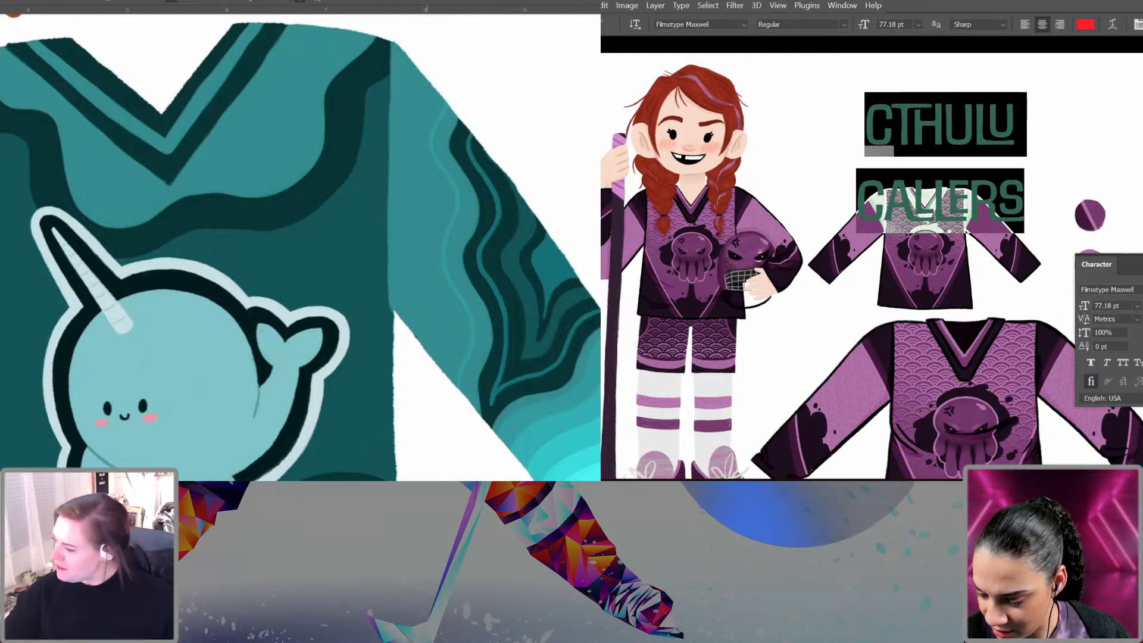
{"action": "mouse_move", "coordinate": [428, 83]}
{"action": "left_mouse_down"}
{"action": "mouse_move", "coordinate": [407, 123]}
{"action": "mouse_move", "coordinate": [423, 174]}
{"action": "mouse_move", "coordinate": [419, 236]}
{"action": "left_mouse_up"}
{"action": "key", "text": "alt+Left"}
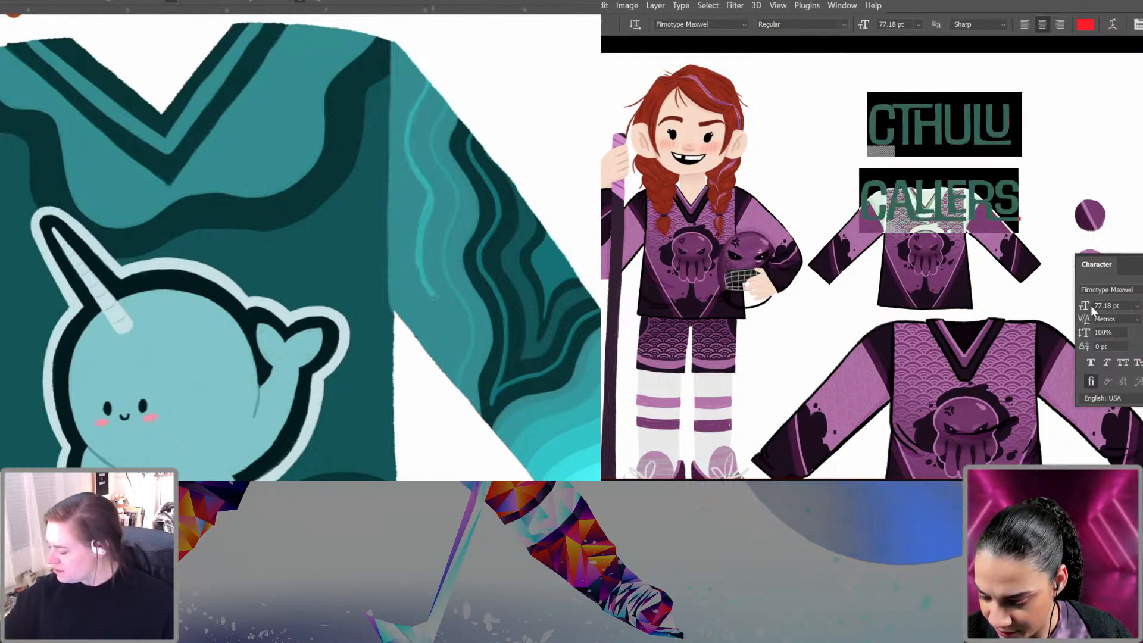
Step: Reduce the line spacing of the two-line team name until CTHULU and CALLERS interlock
{"action": "key", "text": "alt+Up"}
{"action": "key", "text": "alt+Up"}
{"action": "key", "text": "alt+Up"}
{"action": "key", "text": "alt+Up"}
{"action": "key", "text": "alt+Up"}
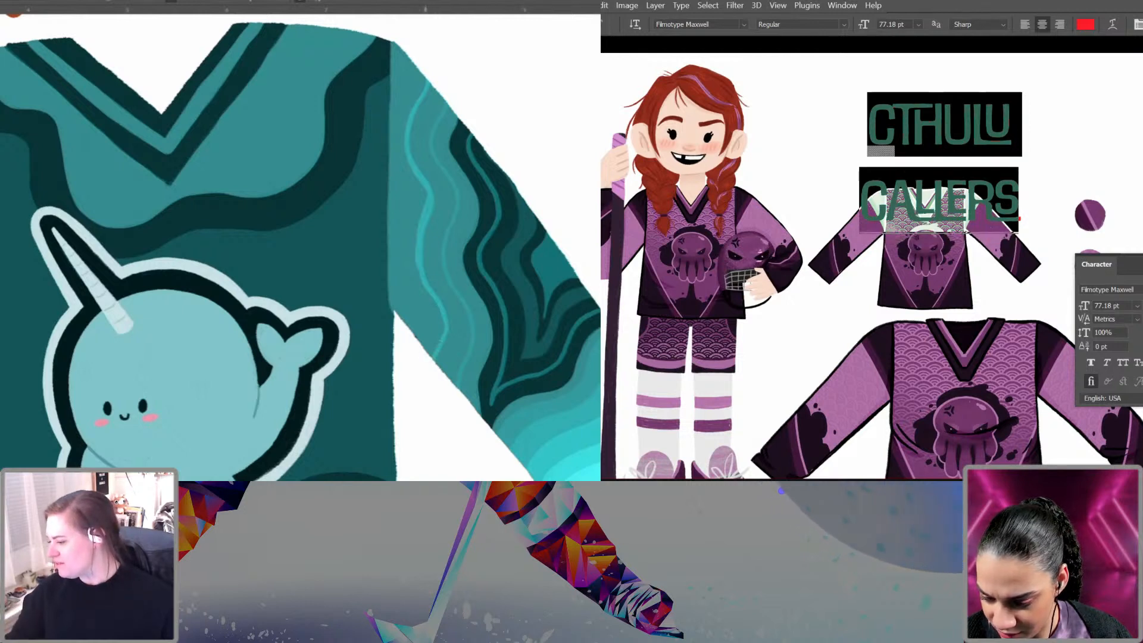
{"action": "key", "text": "alt+Up"}
{"action": "key", "text": "alt+Up"}
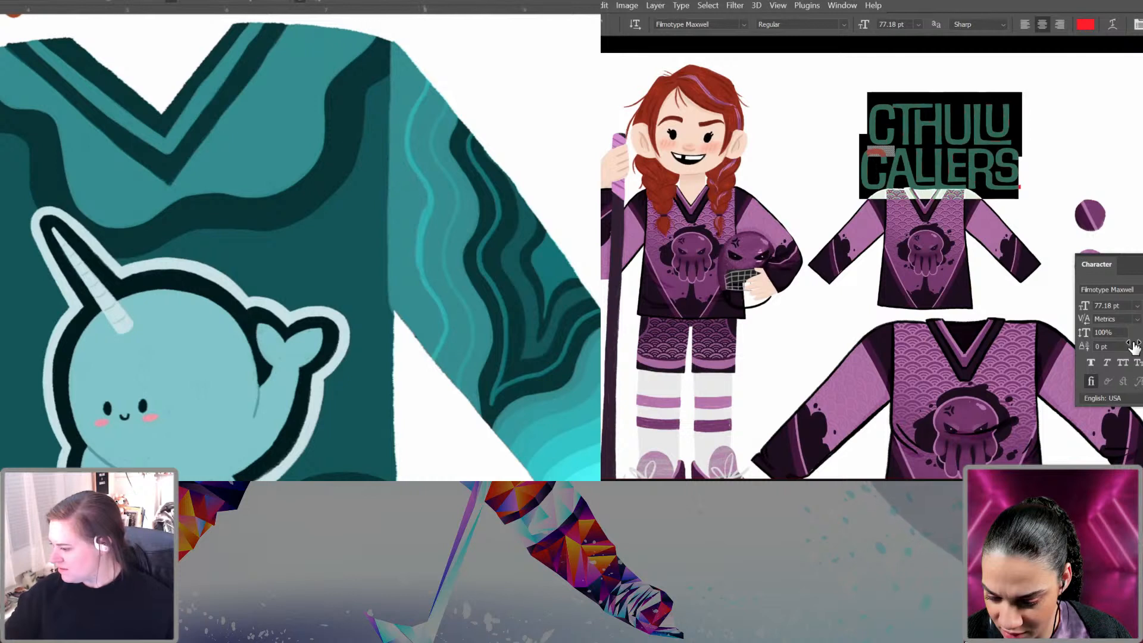
{"action": "key", "text": "alt+Up"}
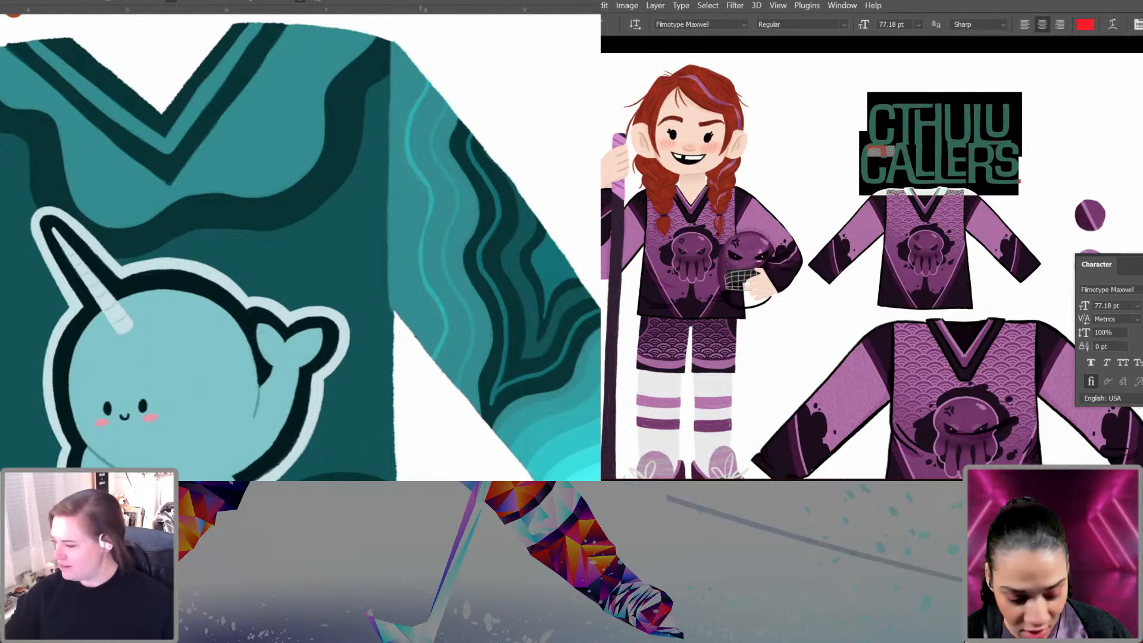
{"action": "key", "text": "Escape"}
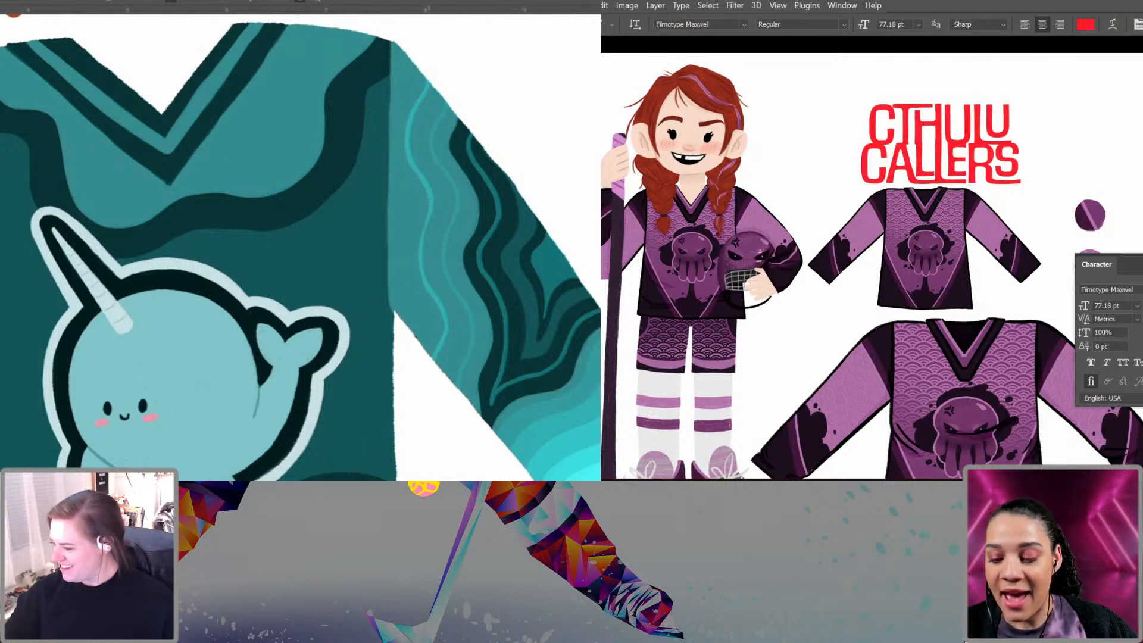
Step: Recolor the team name dark purple, sampling the color from the large jersey's shoulder
{"action": "key", "text": "ctrl+BackSpace"}
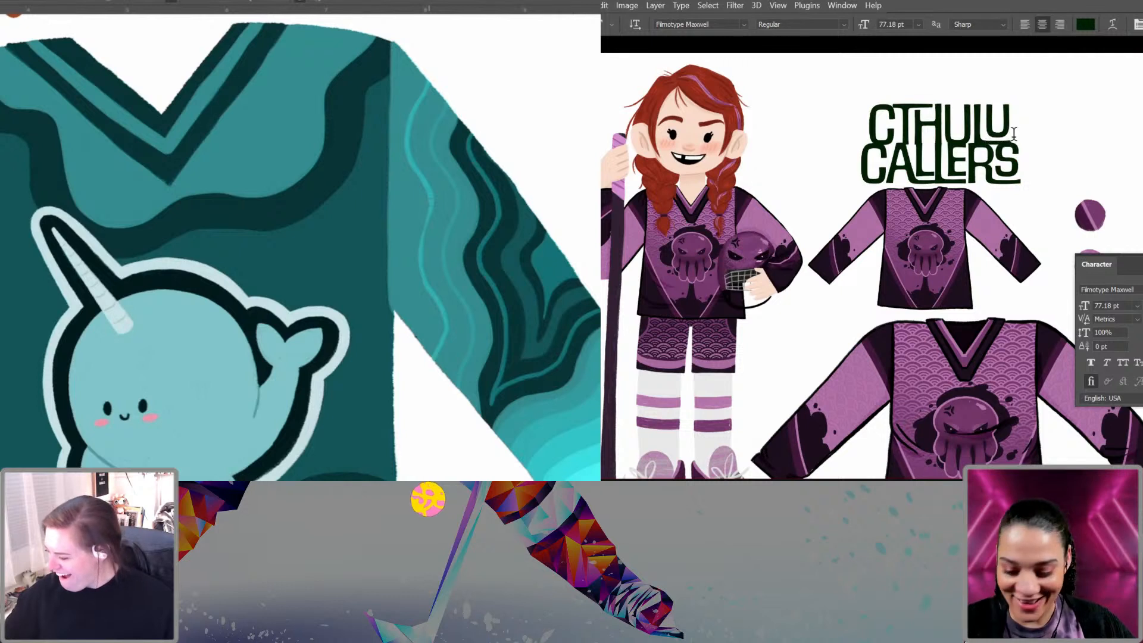
{"action": "left_click", "coordinate": [1085, 24]}
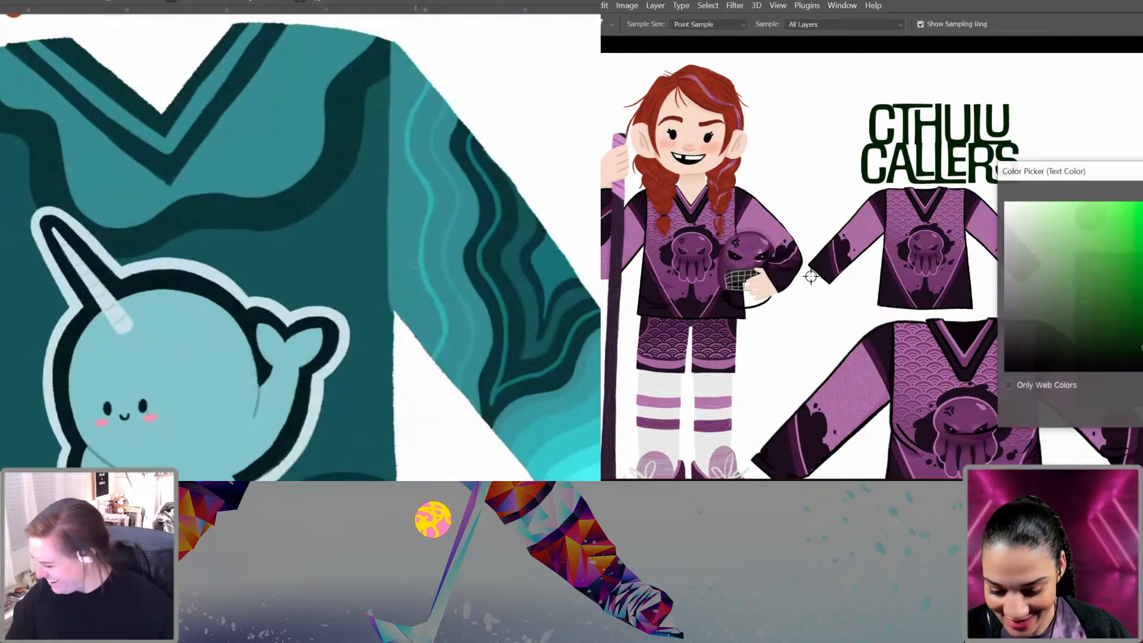
{"action": "left_click", "coordinate": [876, 361]}
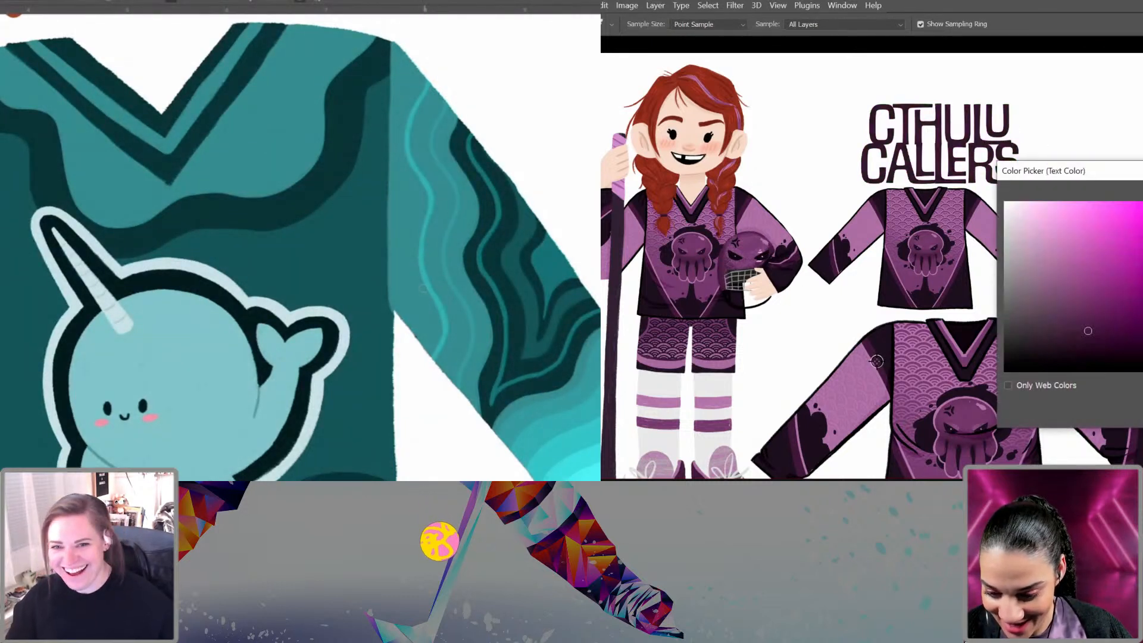
{"action": "key", "text": "Return"}
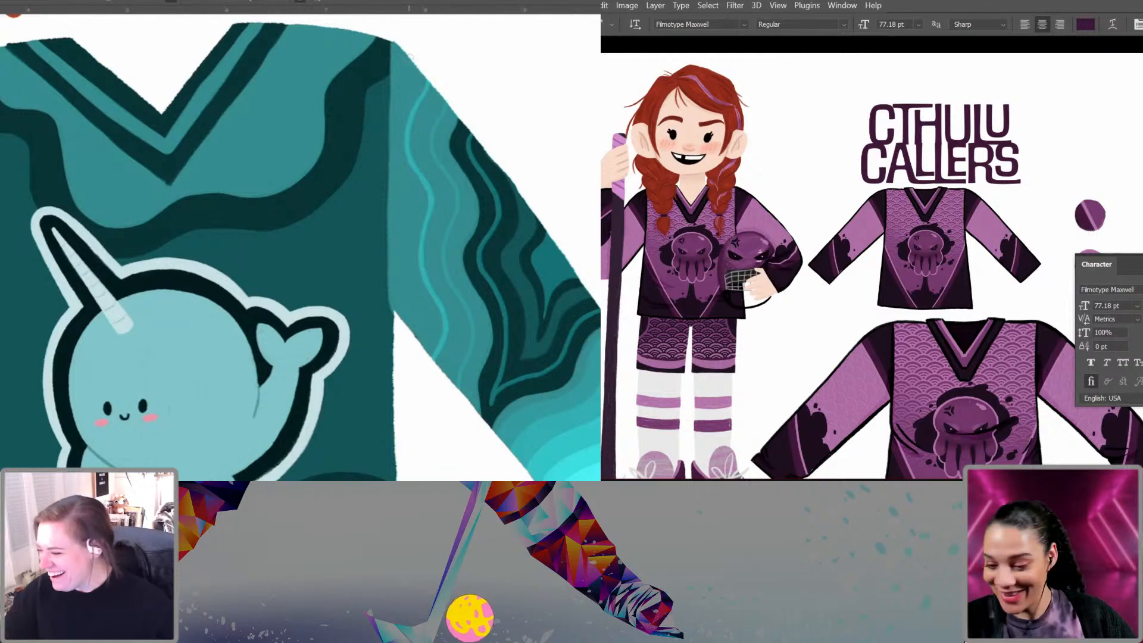
Step: Enlarge the two-line team name to 126.74% and position it centred just above the small purple jersey
{"action": "scroll", "coordinate": [1002, 132], "scroll_direction": "up", "scroll_amount": 3}
{"action": "left_click_drag", "start_coordinate": [1002, 133], "coordinate": [984, 190]}
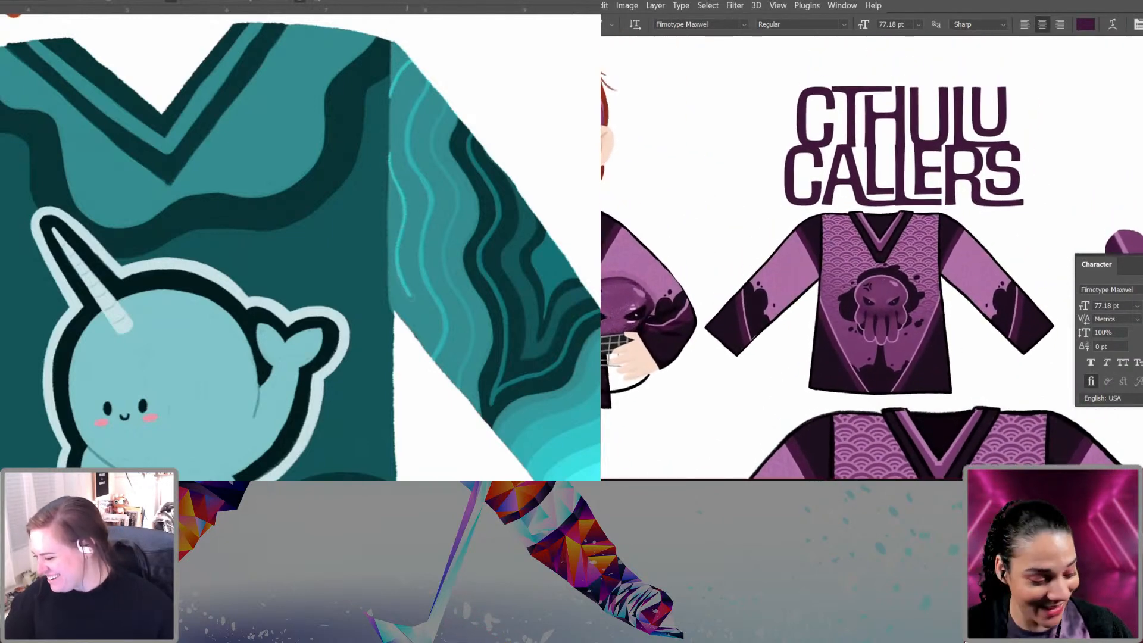
{"action": "key", "text": "ctrl+t"}
{"action": "left_click_drag", "start_coordinate": [1035, 71], "coordinate": [1100, 31]}
{"action": "left_click_drag", "start_coordinate": [950, 123], "coordinate": [909, 189]}
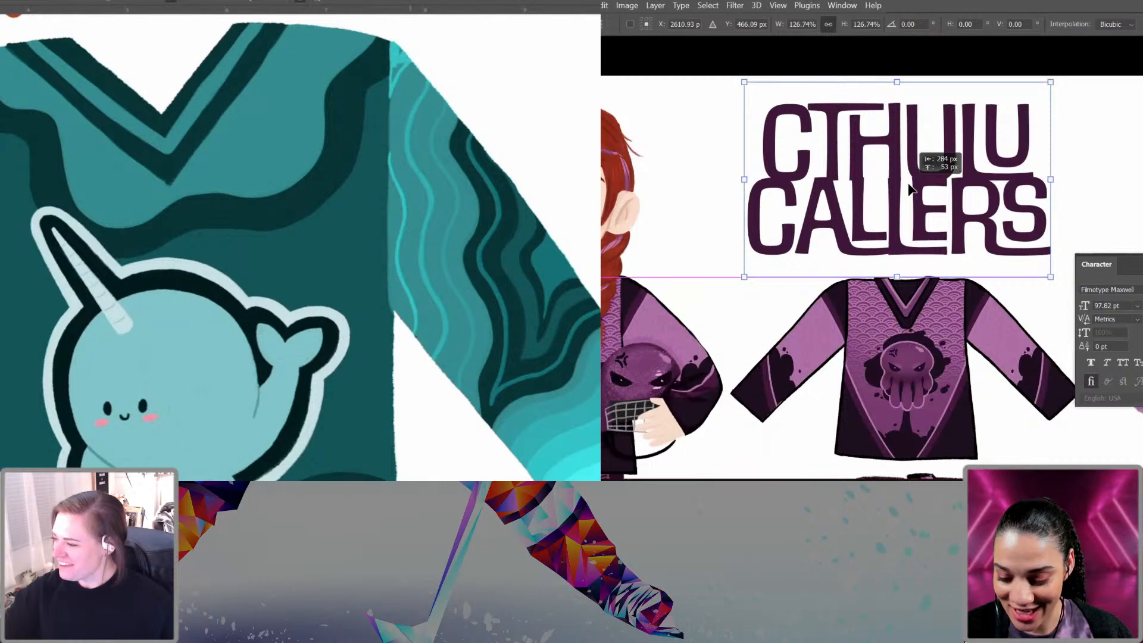
{"action": "key", "text": "Return"}
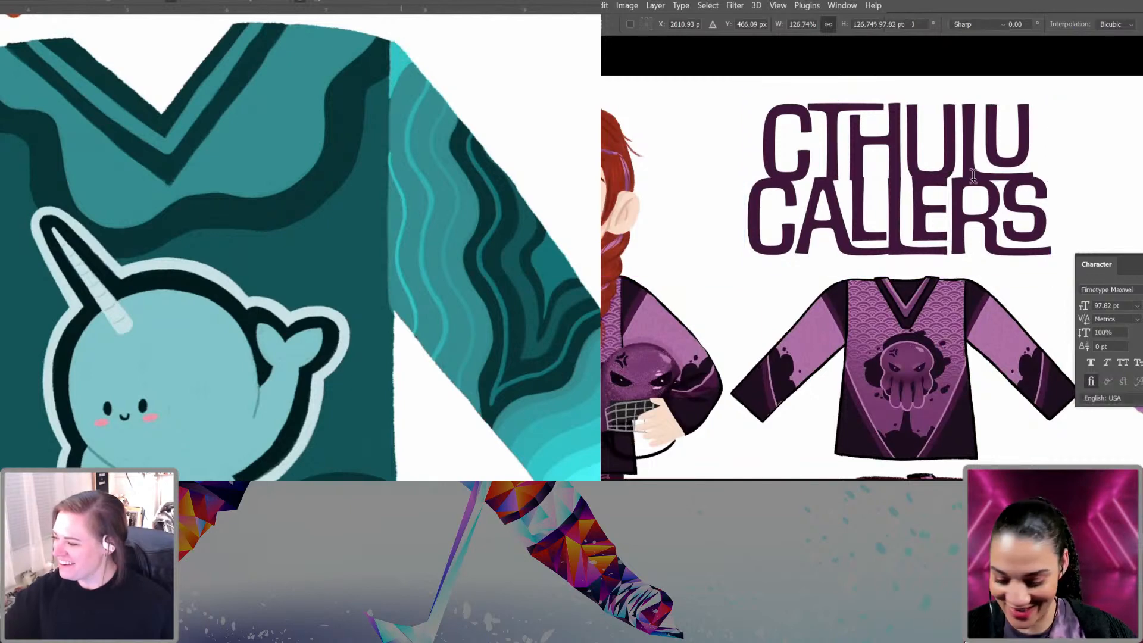
{"action": "key", "text": "ctrl+minus"}
{"action": "key", "text": "ctrl+minus"}
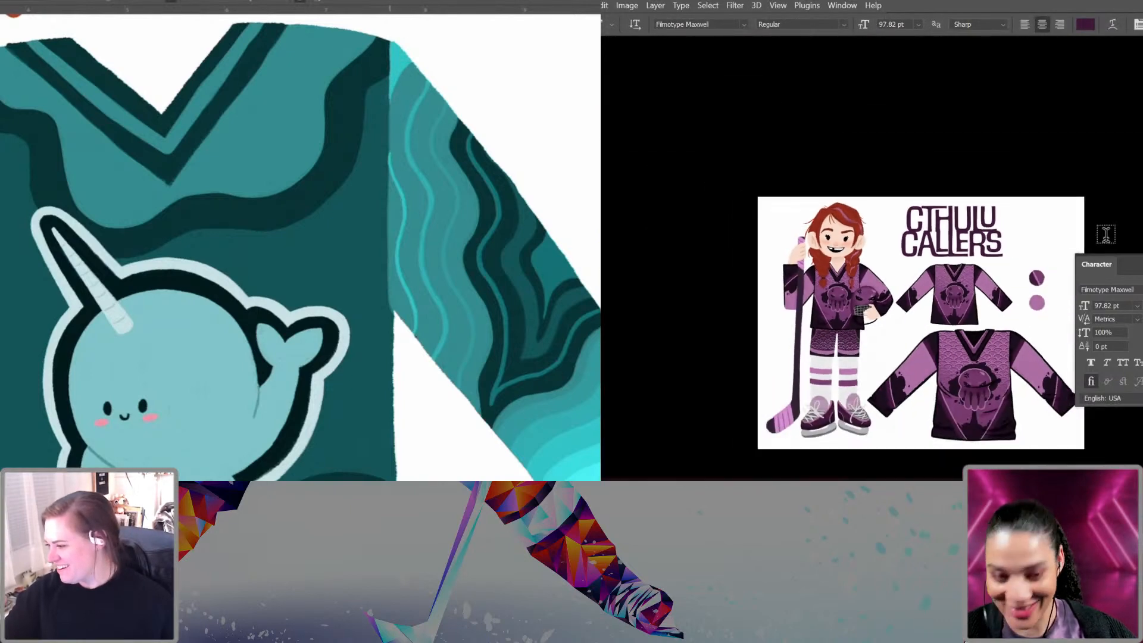
{"action": "key", "text": "ctrl+plus"}
{"action": "key", "text": "ctrl+plus"}
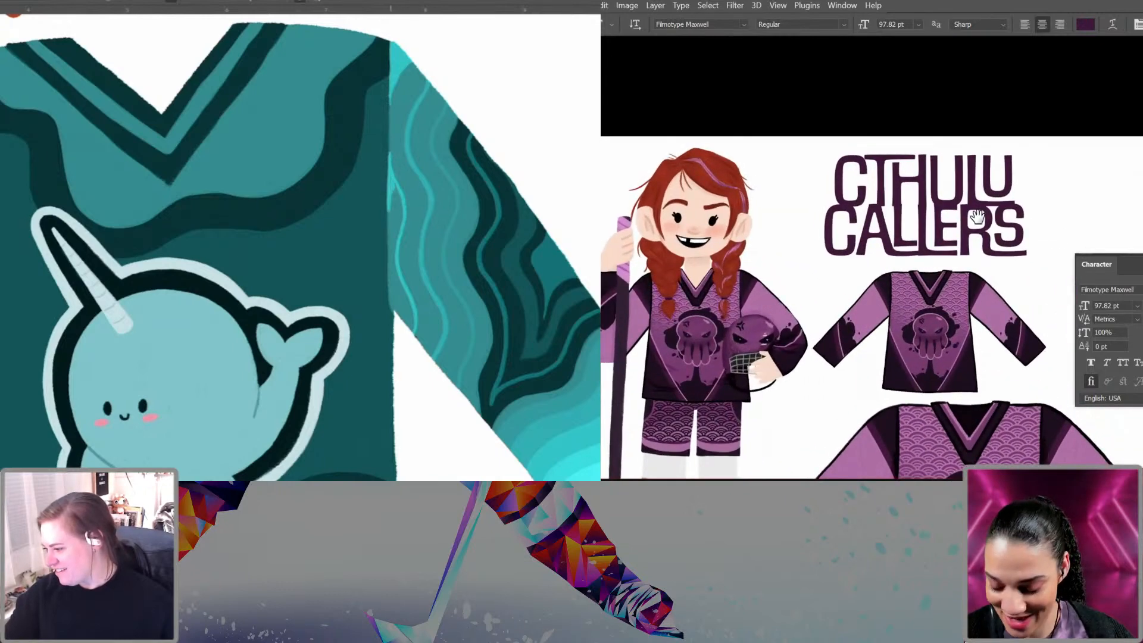
Step: Paint bright teal along the seam of the narwhal jersey's right-hand sleeve, and create a new layer for touching up the team name
{"action": "mouse_move", "coordinate": [977, 217]}
{"action": "left_mouse_down"}
{"action": "mouse_move", "coordinate": [905, 211]}
{"action": "mouse_move", "coordinate": [918, 213]}
{"action": "left_mouse_up"}
{"action": "left_click_drag", "start_coordinate": [390, 220], "coordinate": [390, 247]}
{"action": "left_click_drag", "start_coordinate": [392, 196], "coordinate": [391, 222]}
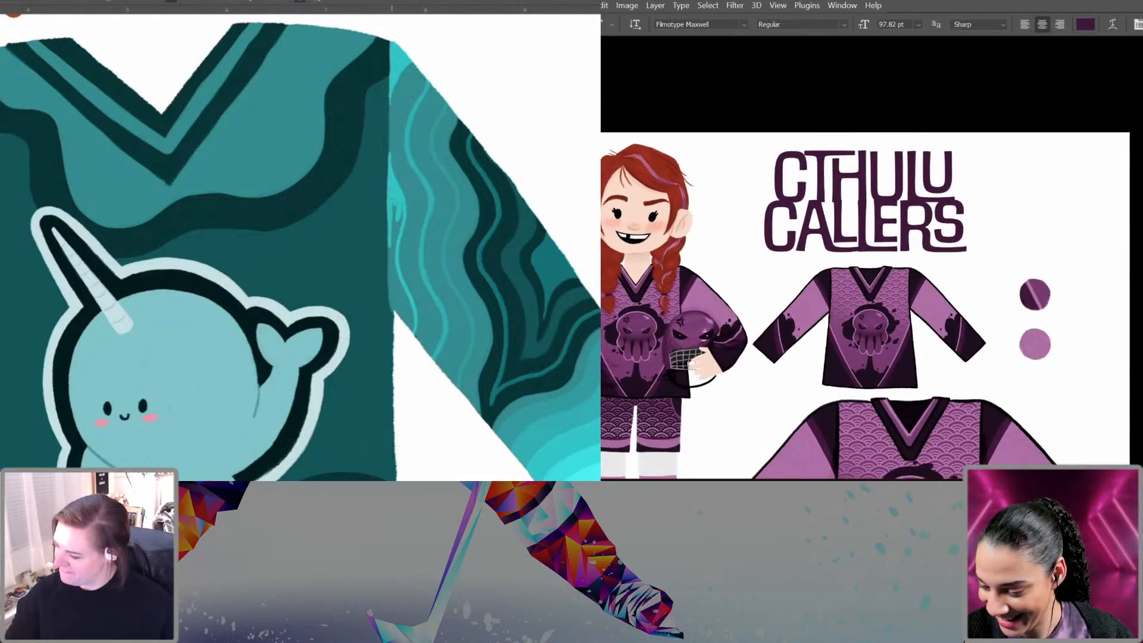
{"action": "key", "text": "ctrl+shift+n"}
{"action": "key", "text": "Return"}
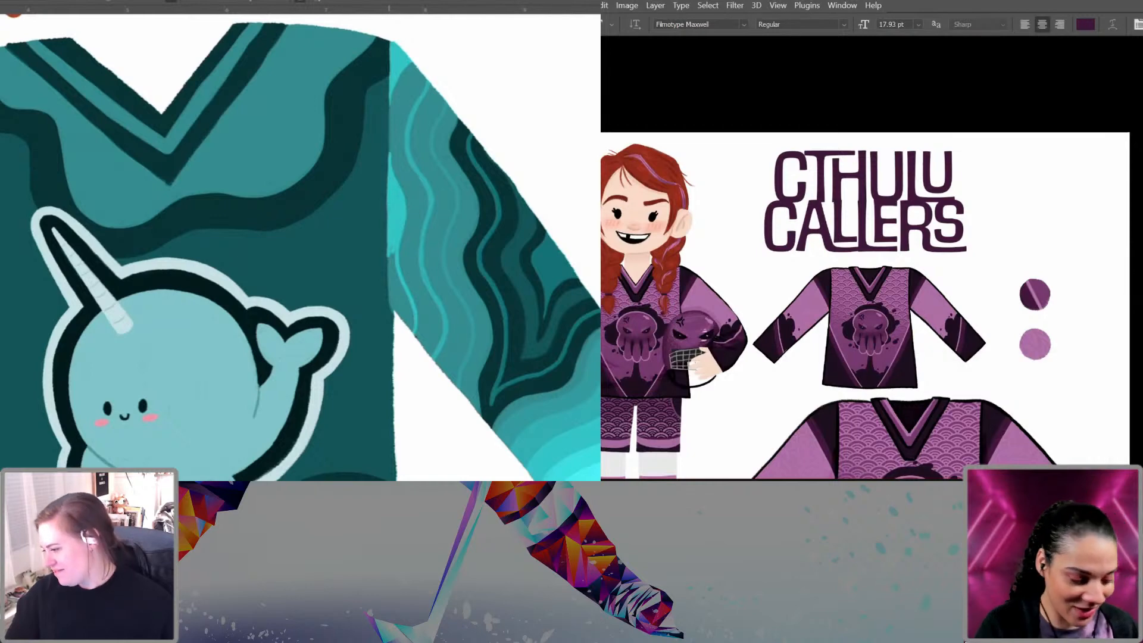
{"action": "left_click_drag", "start_coordinate": [390, 296], "coordinate": [393, 312]}
{"action": "scroll", "coordinate": [921, 250], "scroll_direction": "up", "scroll_amount": 5}
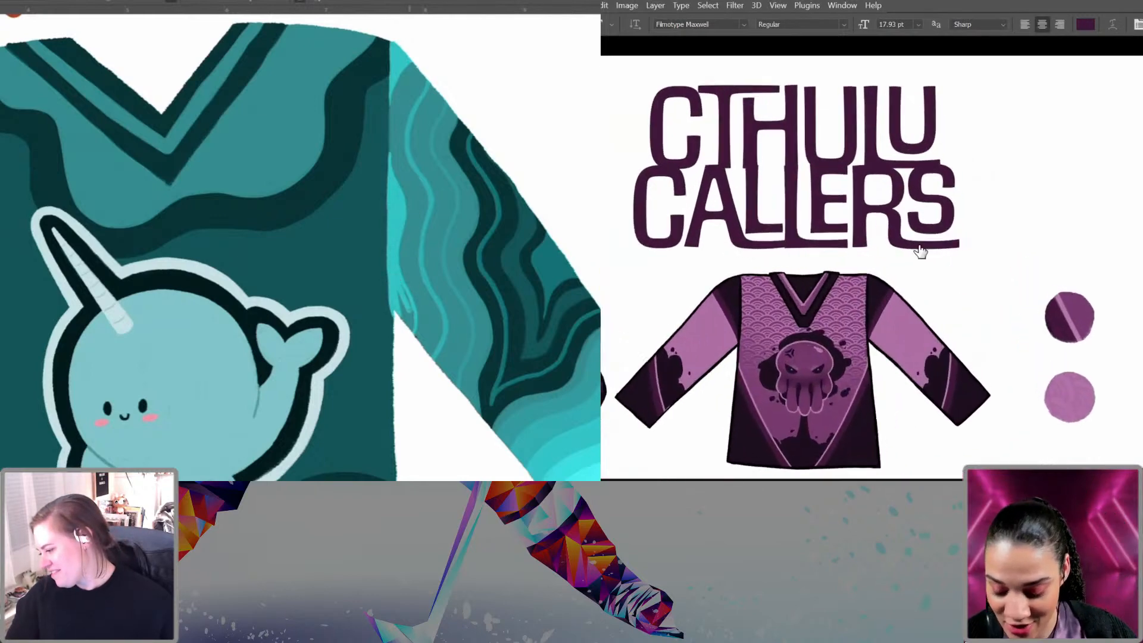
Step: Extend the light teal bands along the sleeve's inner edge, and choose the Hard Round Pressure Size brush at 20 px for the lettering
{"action": "left_click_drag", "start_coordinate": [923, 188], "coordinate": [1013, 189]}
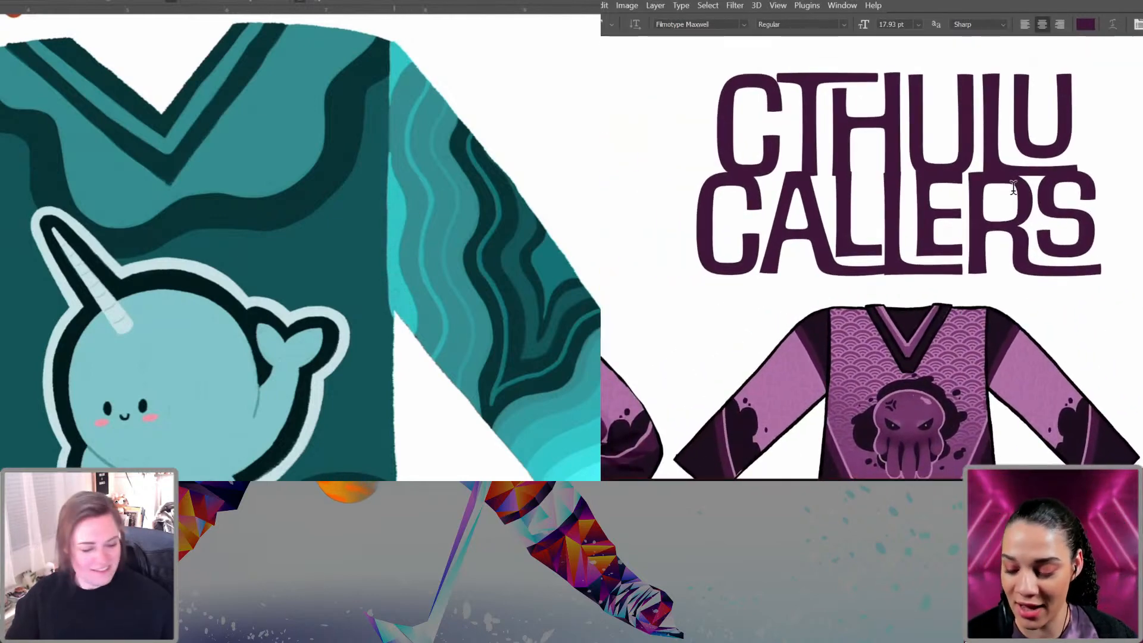
{"action": "left_click", "coordinate": [358, 269], "text": "alt"}
{"action": "right_click", "coordinate": [894, 192]}
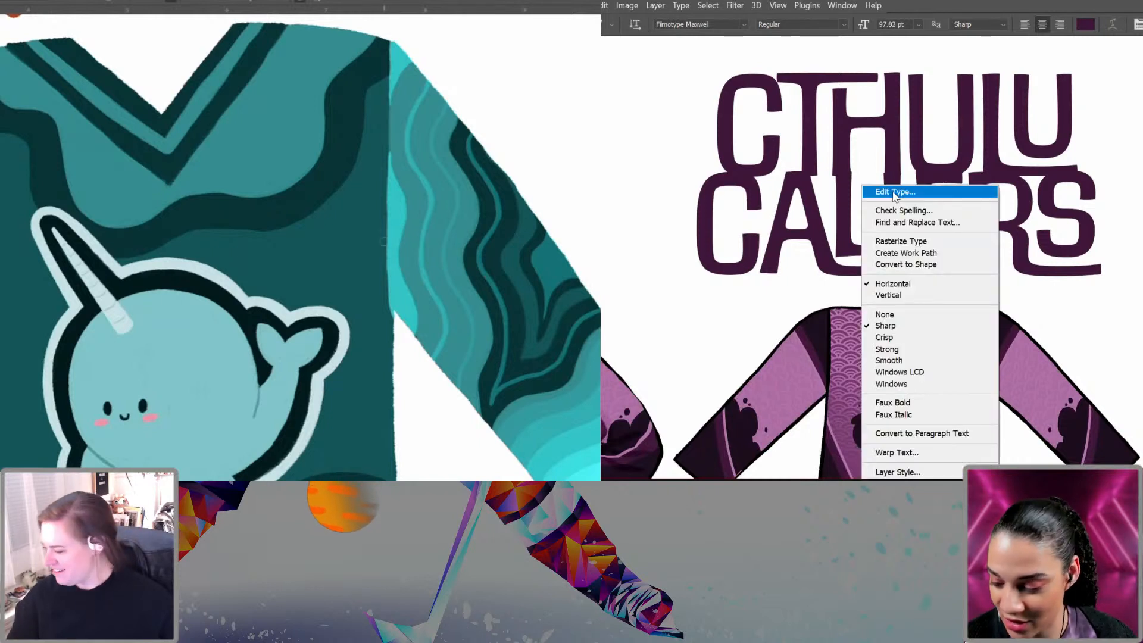
{"action": "left_click", "coordinate": [898, 180]}
{"action": "left_click_drag", "start_coordinate": [388, 251], "coordinate": [389, 309]}
{"action": "key", "text": "b"}
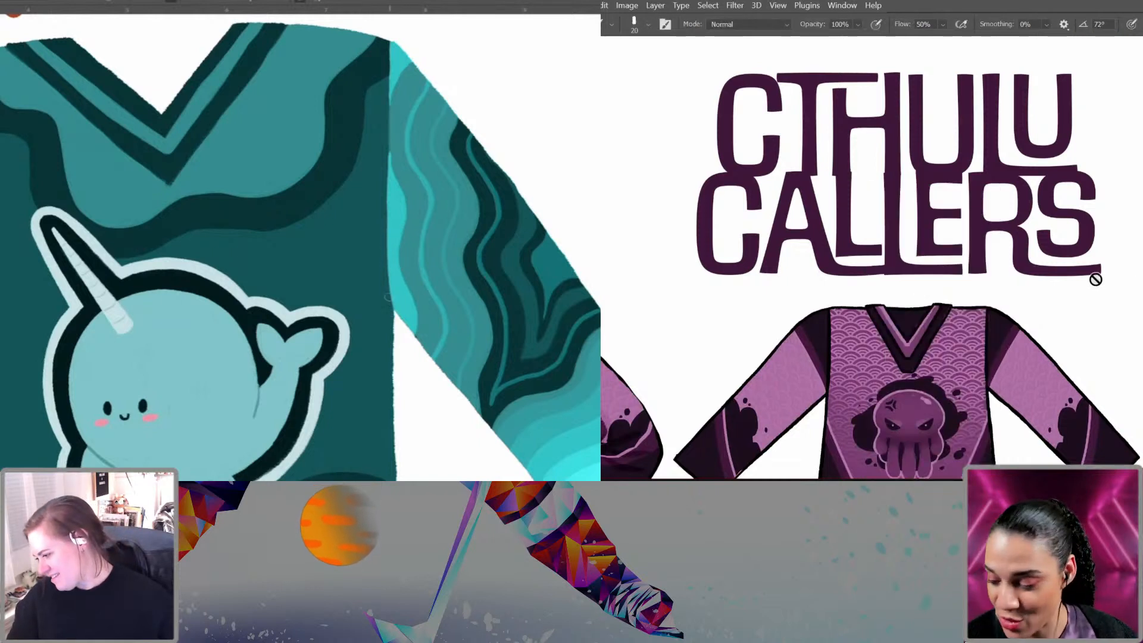
{"action": "right_click", "coordinate": [875, 210]}
{"action": "mouse_move", "coordinate": [388, 237]}
{"action": "left_mouse_down"}
{"action": "mouse_move", "coordinate": [300, 227]}
{"action": "mouse_move", "coordinate": [207, 259]}
{"action": "left_mouse_up"}
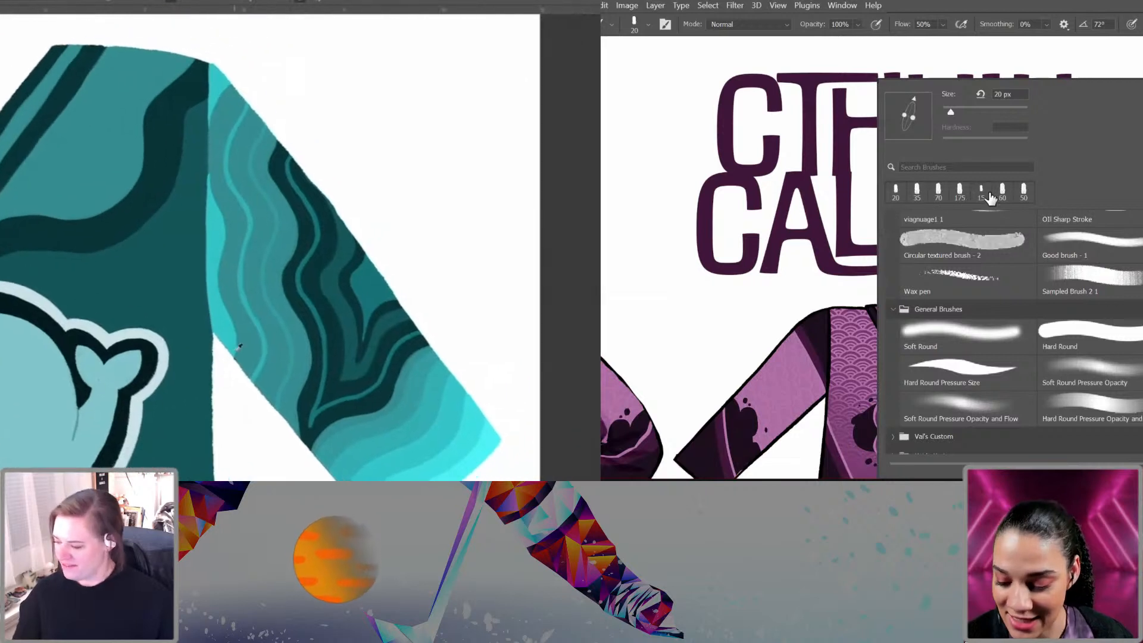
{"action": "left_click", "coordinate": [992, 383]}
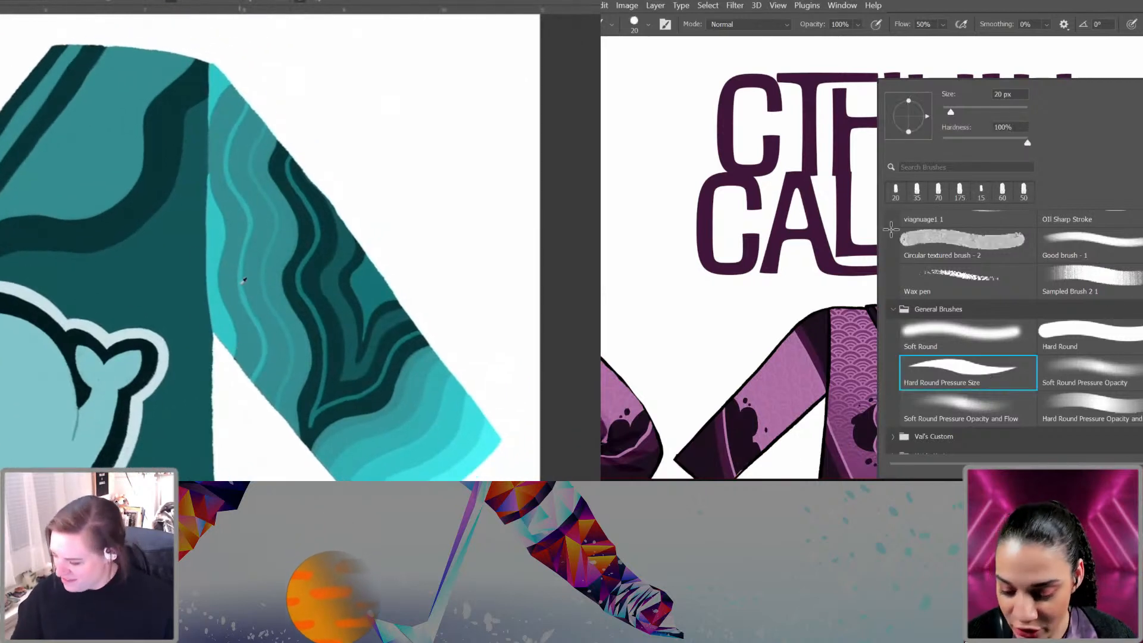
{"action": "left_click", "coordinate": [839, 158]}
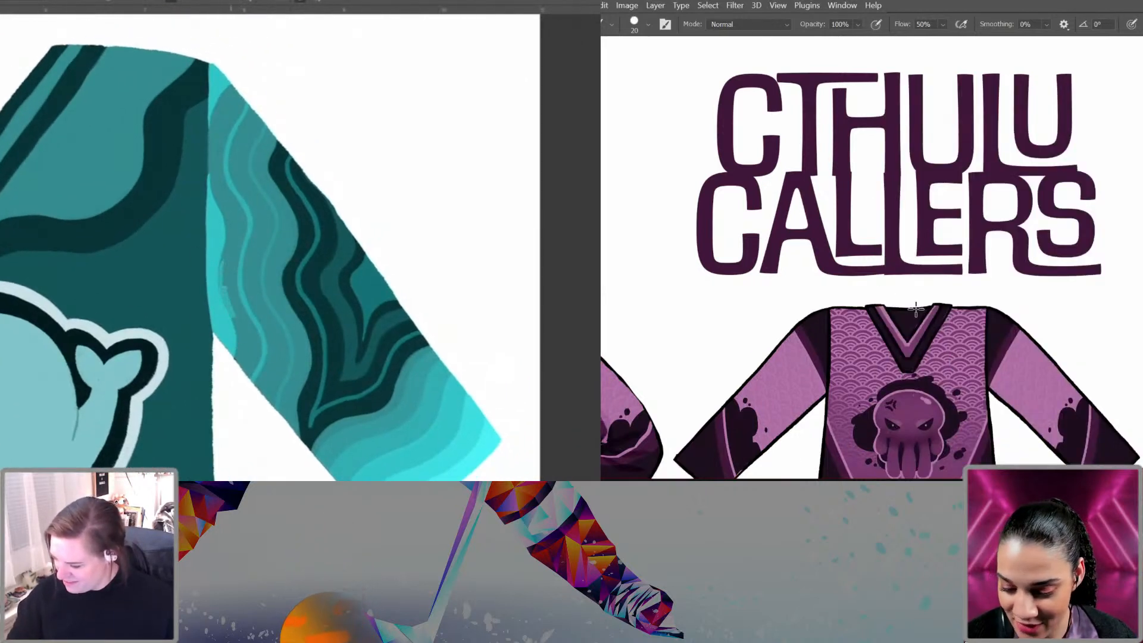
Step: Extend the H's left stem into the first L of CALLERS with a 10 px dark purple brush stroke
{"action": "key", "text": "p"}
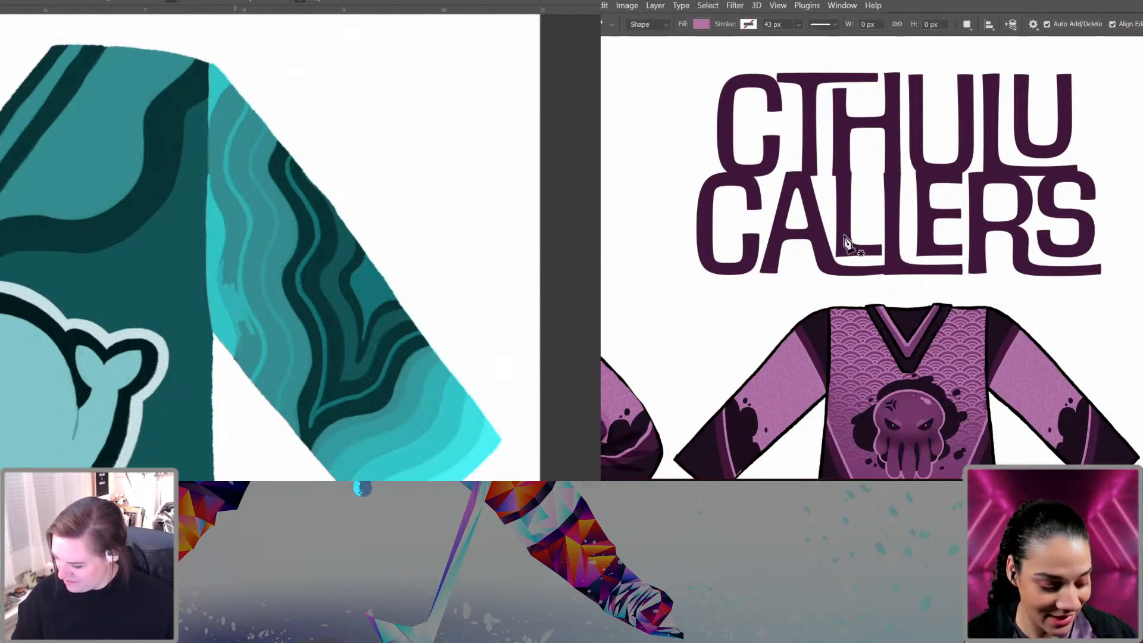
{"action": "key", "text": "b"}
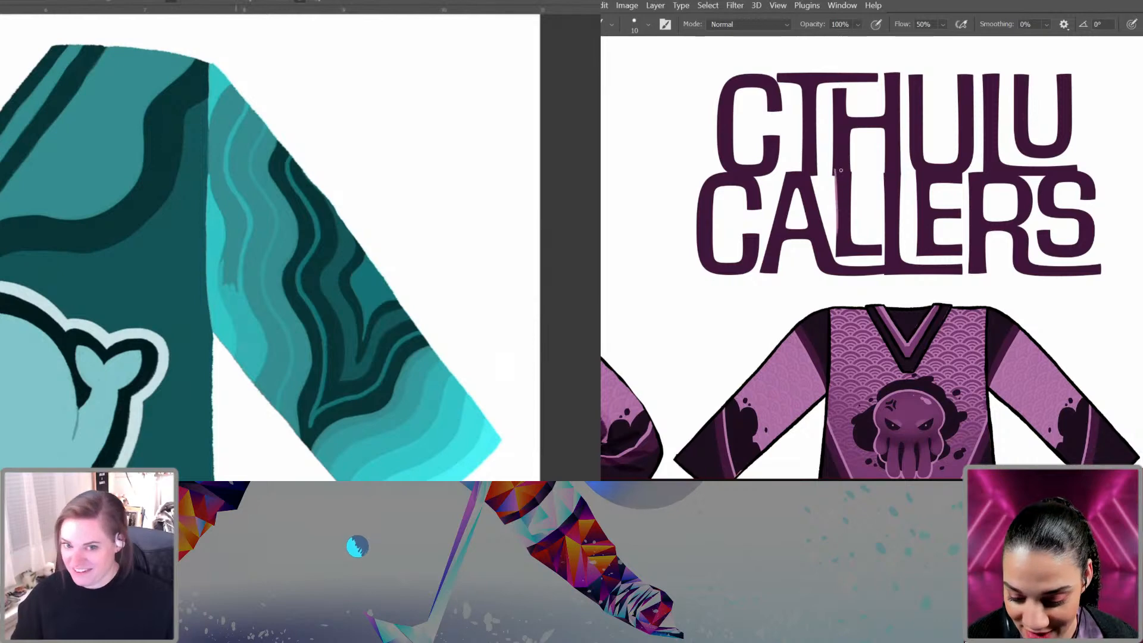
{"action": "key", "text": "ctrl+z"}
{"action": "left_click_drag", "start_coordinate": [1005, 199], "coordinate": [1009, 195]}
{"action": "mouse_move", "coordinate": [762, 128]}
{"action": "left_mouse_down"}
{"action": "mouse_move", "coordinate": [763, 229]}
{"action": "mouse_move", "coordinate": [762, 195]}
{"action": "left_mouse_up"}
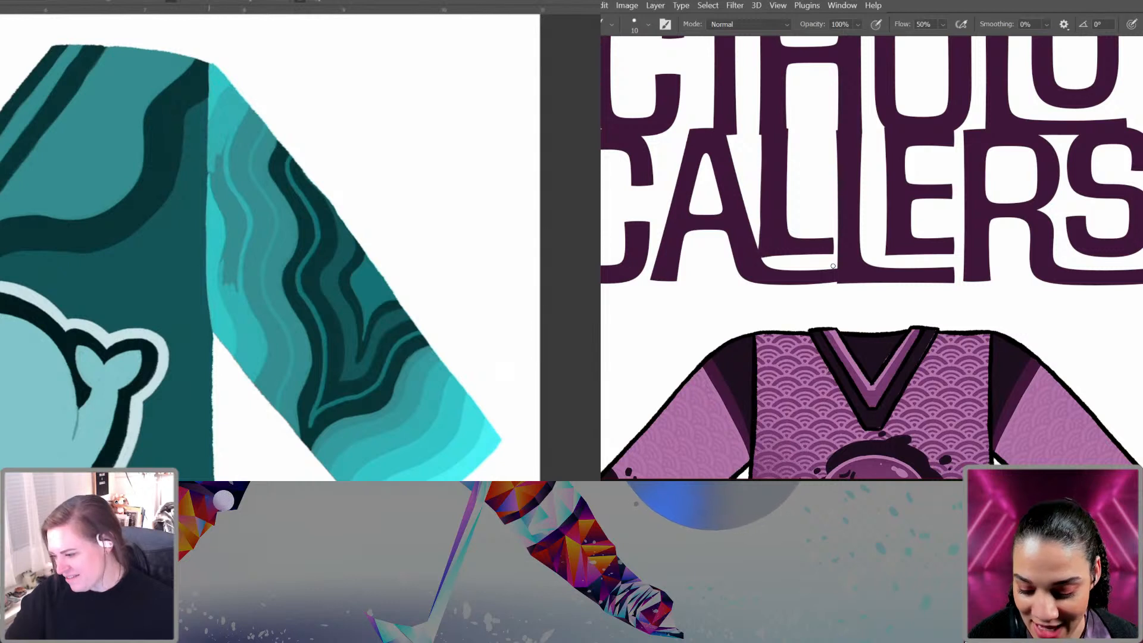
Step: Smooth the joined H and L stems in the team name with thin dark purple strokes, undoing the uneven ones
{"action": "left_click_drag", "start_coordinate": [762, 133], "coordinate": [759, 238]}
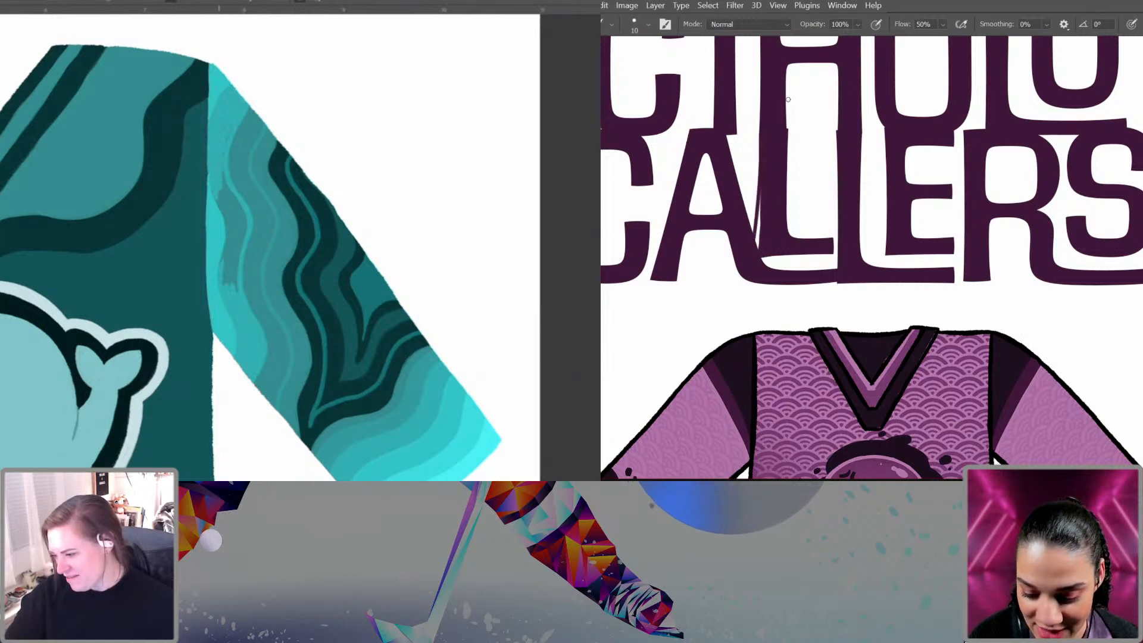
{"action": "key", "text": "ctrl+z"}
{"action": "left_click_drag", "start_coordinate": [763, 135], "coordinate": [759, 232]}
{"action": "key", "text": "ctrl+z"}
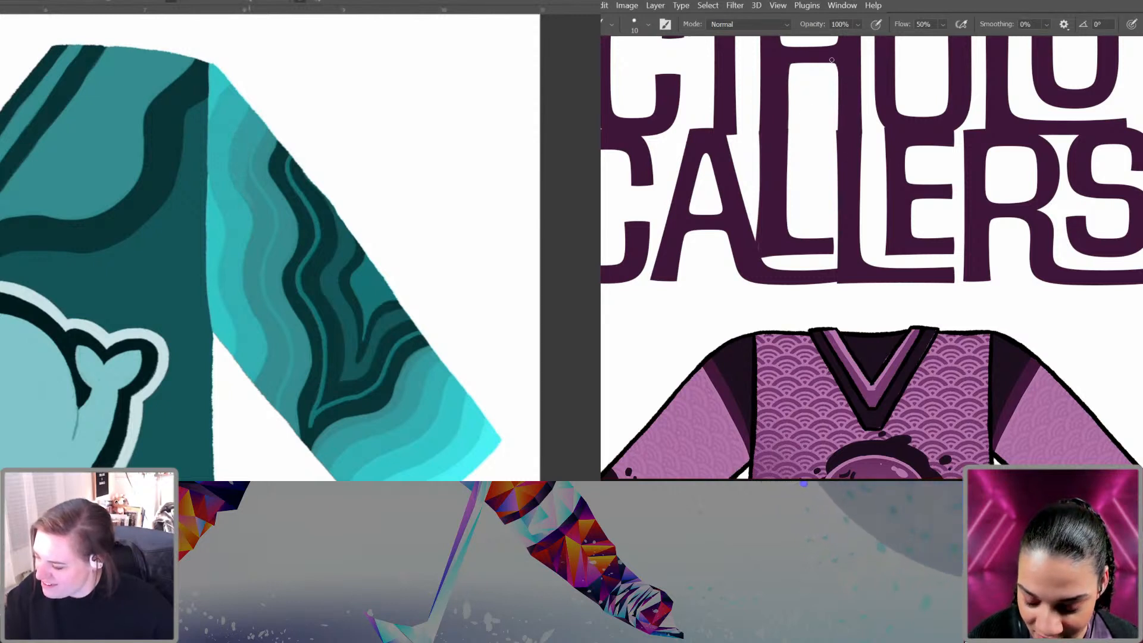
{"action": "left_click_drag", "start_coordinate": [840, 68], "coordinate": [840, 120]}
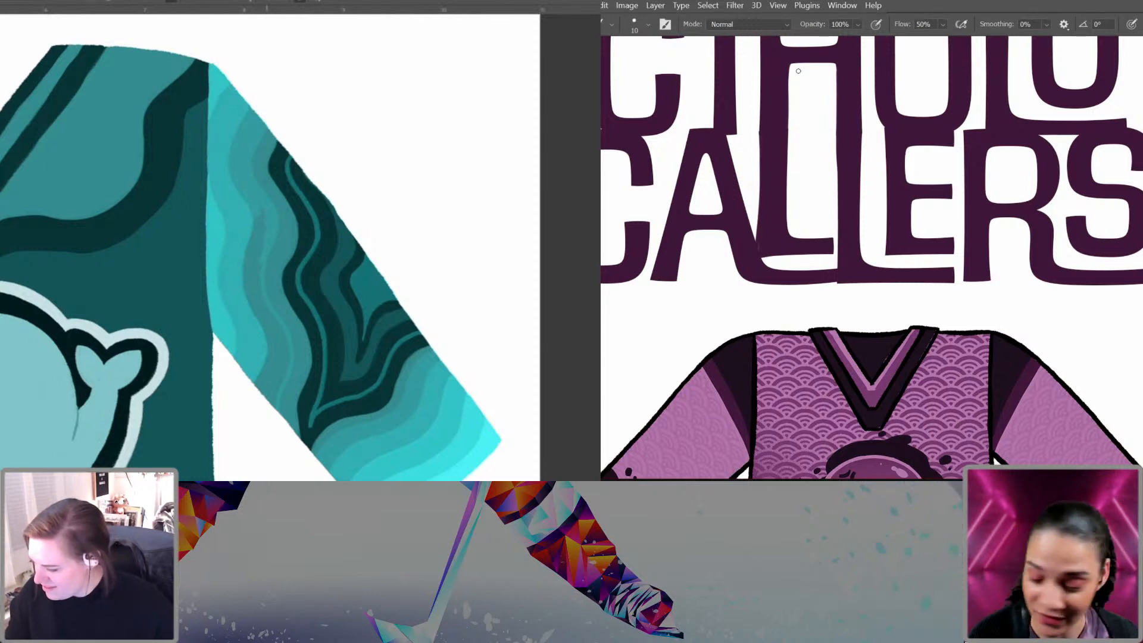
{"action": "left_click_drag", "start_coordinate": [1022, 219], "coordinate": [984, 280]}
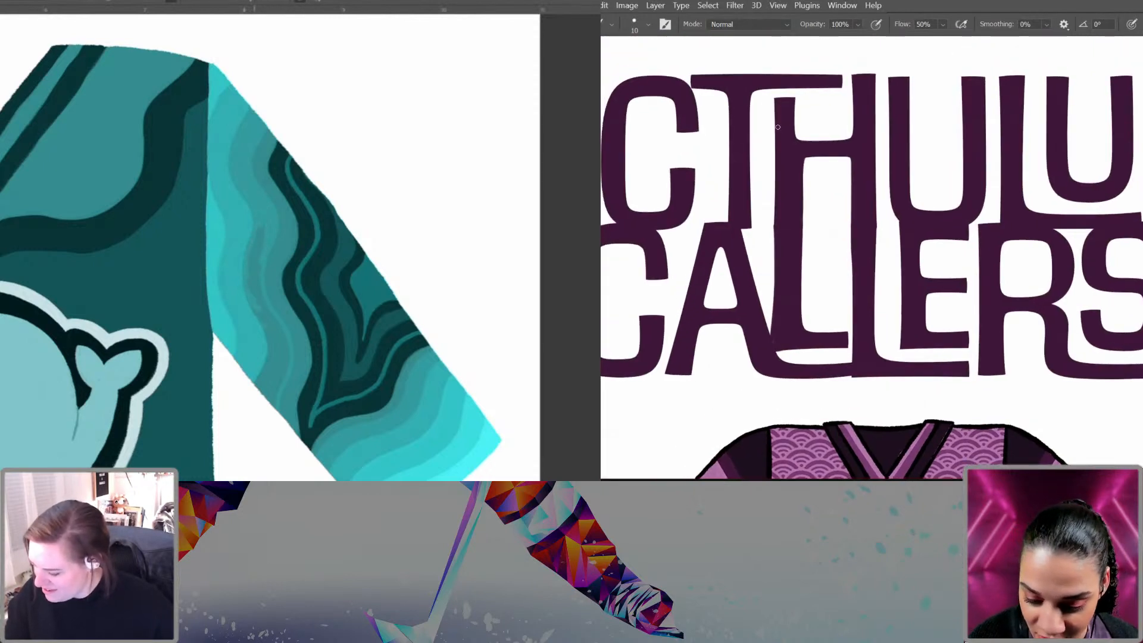
{"action": "left_click_drag", "start_coordinate": [776, 177], "coordinate": [777, 283]}
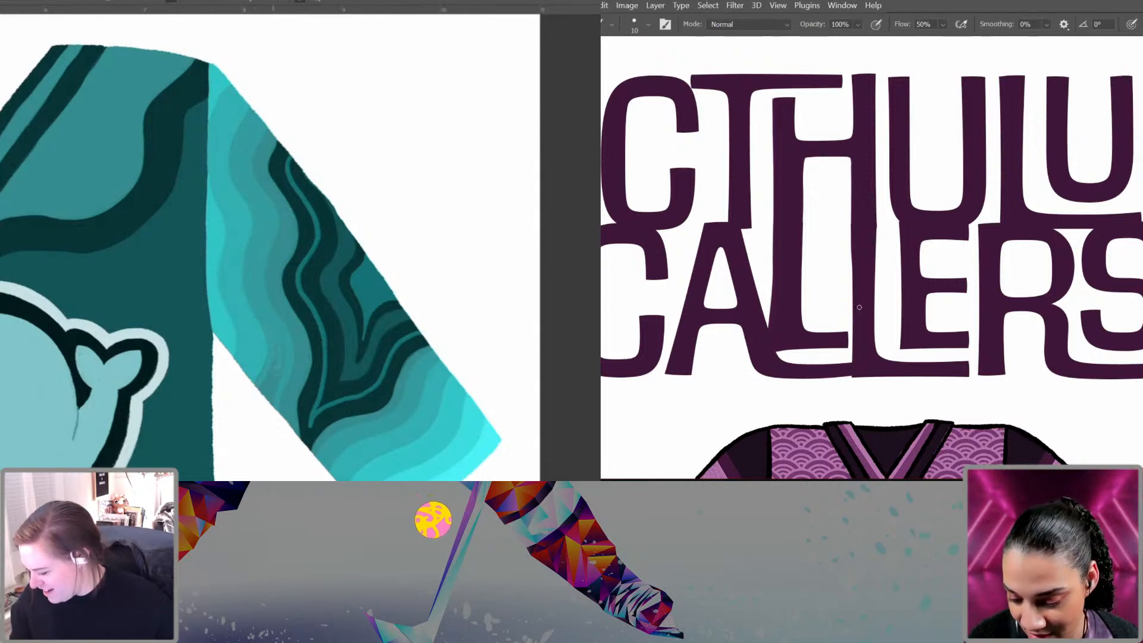
{"action": "left_click_drag", "start_coordinate": [851, 158], "coordinate": [845, 334]}
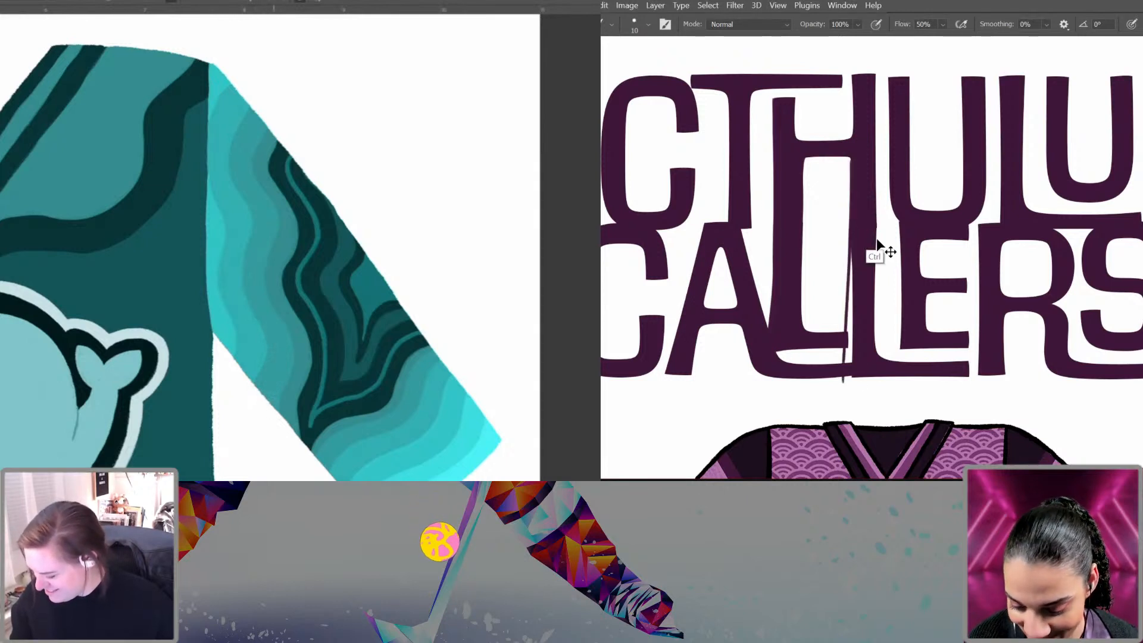
{"action": "key", "text": "ctrl+z"}
Step: Refine the joined Ls at the base of CALLERS, and paint lighter wavy teal bands below the narwhal jersey's lower dark wave
{"action": "key", "text": "ctrl+minus"}
{"action": "key", "text": "ctrl+minus"}
{"action": "key", "text": "ctrl+minus"}
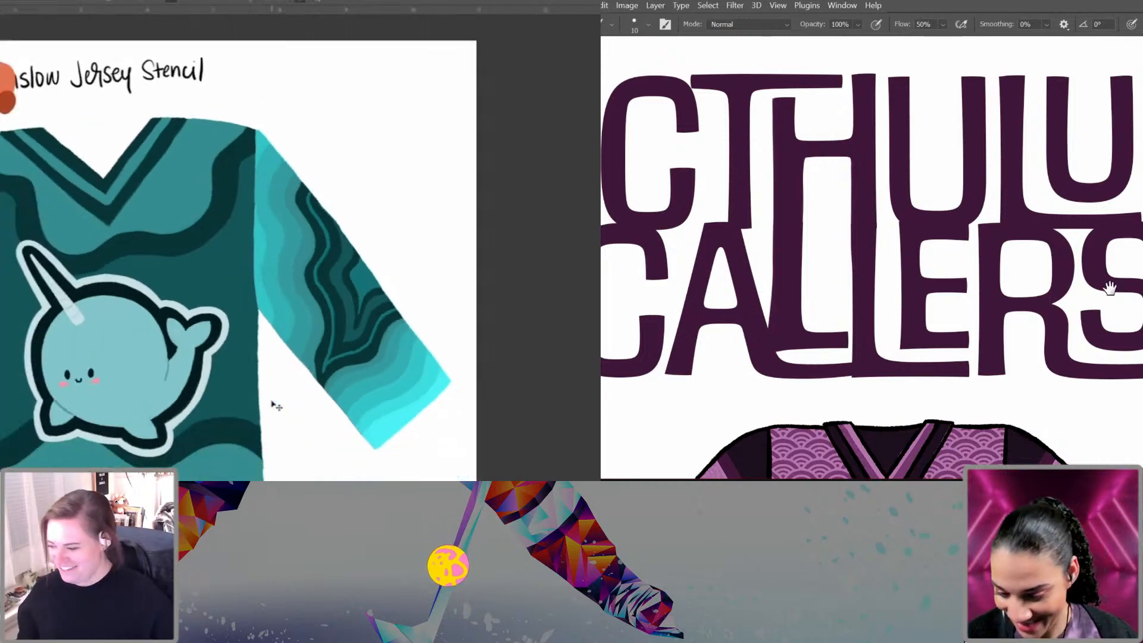
{"action": "left_click_drag", "start_coordinate": [1055, 266], "coordinate": [1090, 225]}
{"action": "key", "text": "ctrl+plus"}
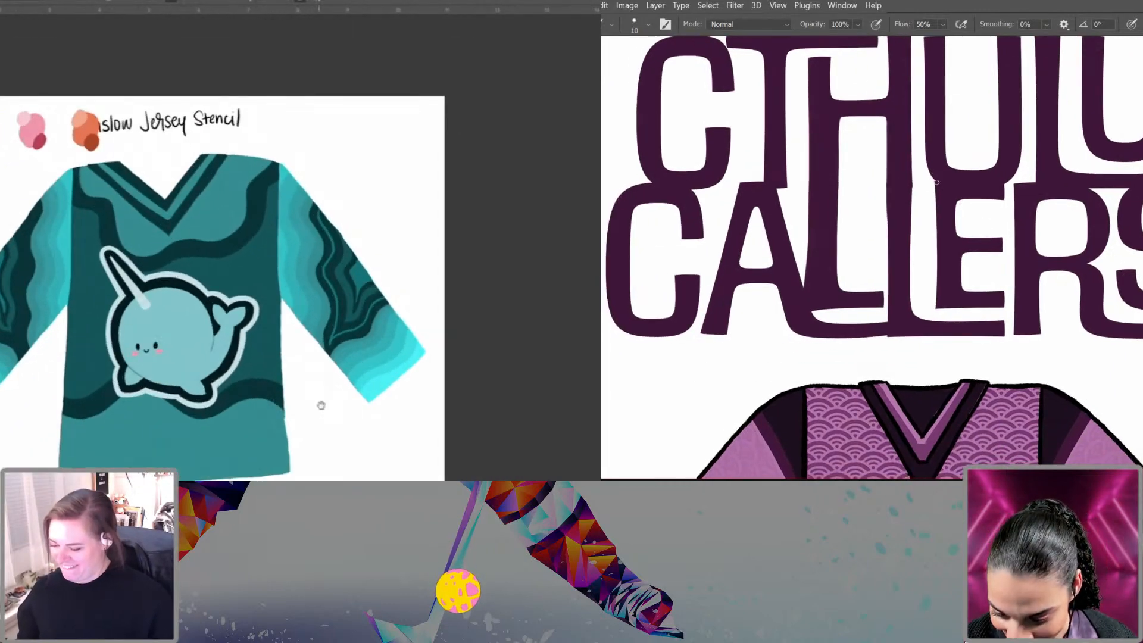
{"action": "left_click_drag", "start_coordinate": [321, 406], "coordinate": [375, 360]}
{"action": "left_click_drag", "start_coordinate": [1134, 254], "coordinate": [1100, 298]}
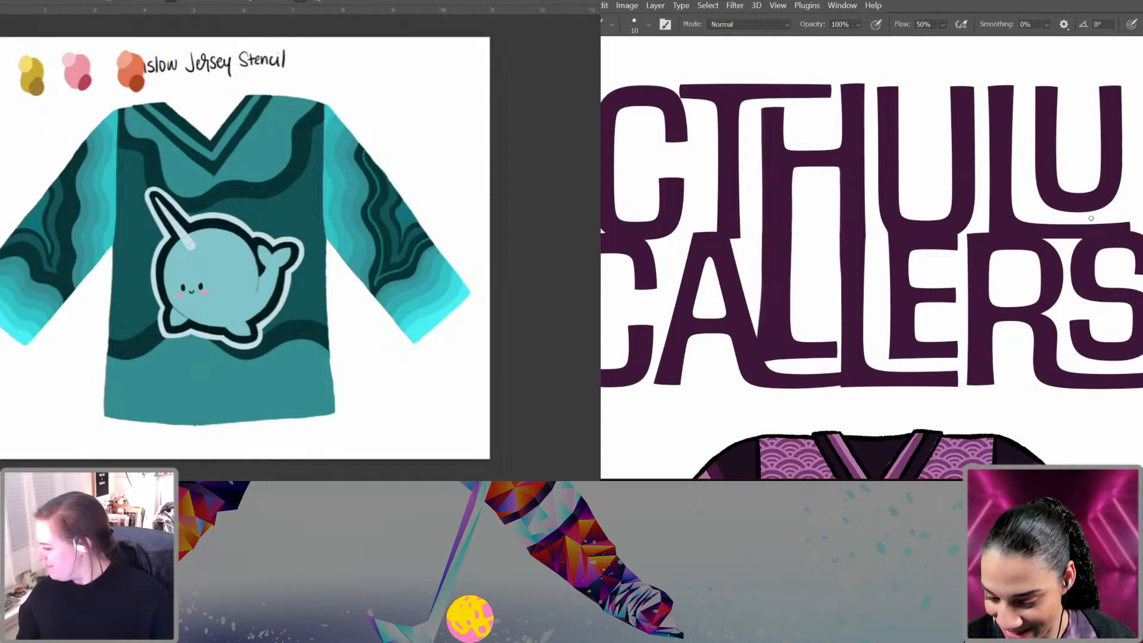
{"action": "left_click_drag", "start_coordinate": [959, 329], "coordinate": [1061, 263]}
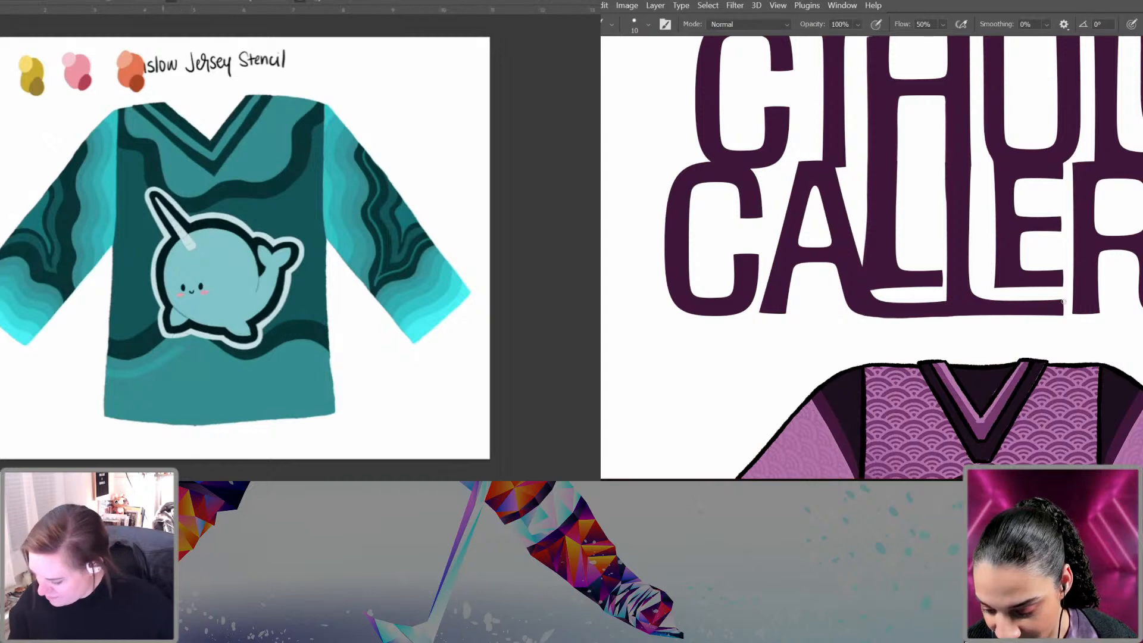
{"action": "mouse_move", "coordinate": [1109, 300]}
{"action": "left_mouse_down"}
{"action": "mouse_move", "coordinate": [912, 328]}
{"action": "mouse_move", "coordinate": [1136, 309]}
{"action": "left_mouse_up"}
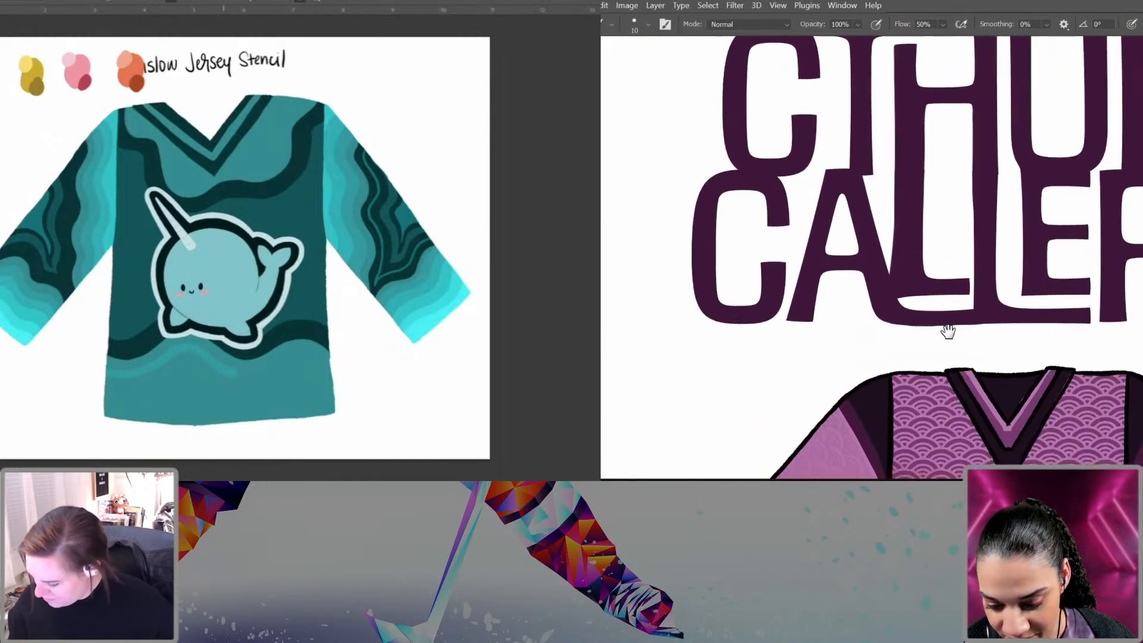
{"action": "mouse_move", "coordinate": [948, 332]}
{"action": "left_mouse_down"}
{"action": "mouse_move", "coordinate": [951, 347]}
{"action": "mouse_move", "coordinate": [964, 343]}
{"action": "left_mouse_up"}
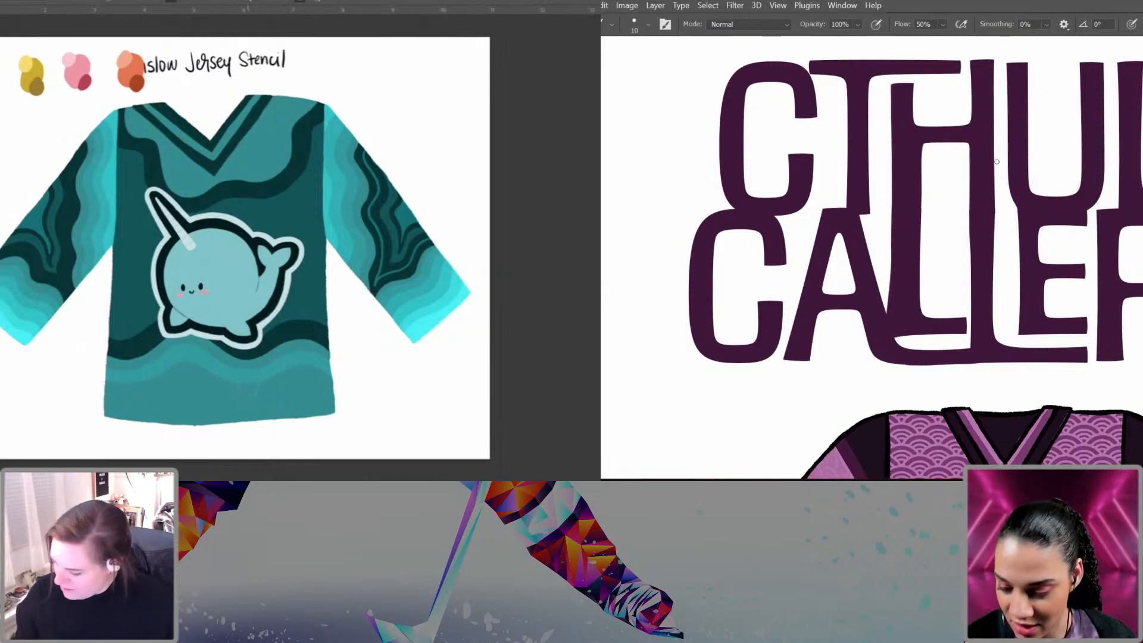
Step: Try a dark purple stroke down the outer edge of the H's right stem, undo it, and check the whole title
{"action": "left_click_drag", "start_coordinate": [994, 63], "coordinate": [997, 343]}
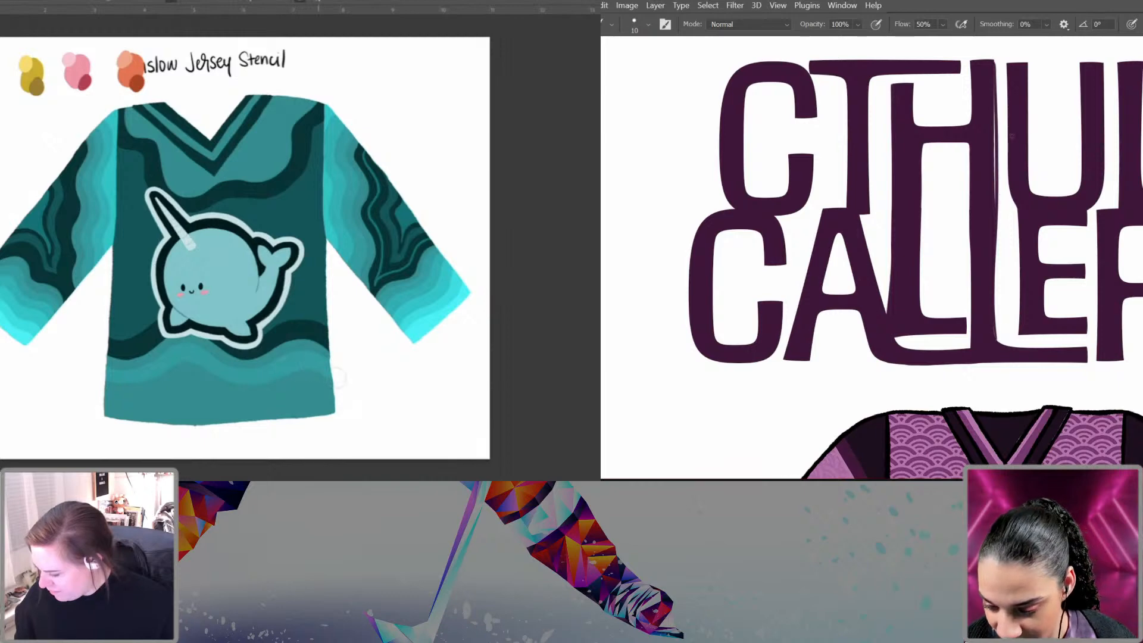
{"action": "key", "text": "ctrl+z"}
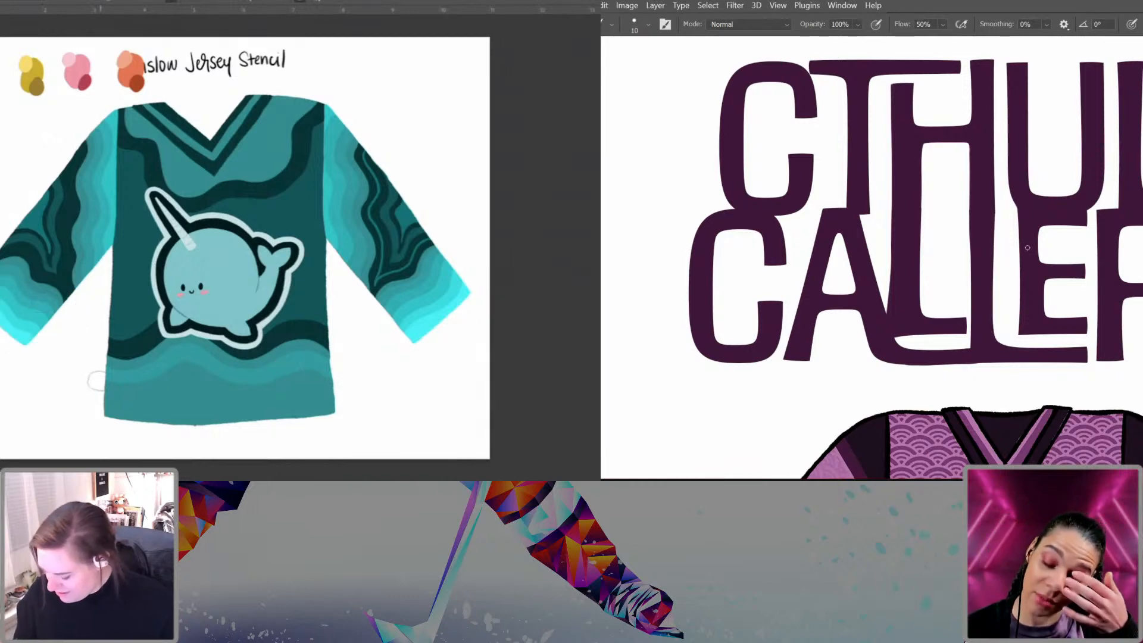
{"action": "scroll", "coordinate": [1028, 247], "scroll_direction": "down", "scroll_amount": 3}
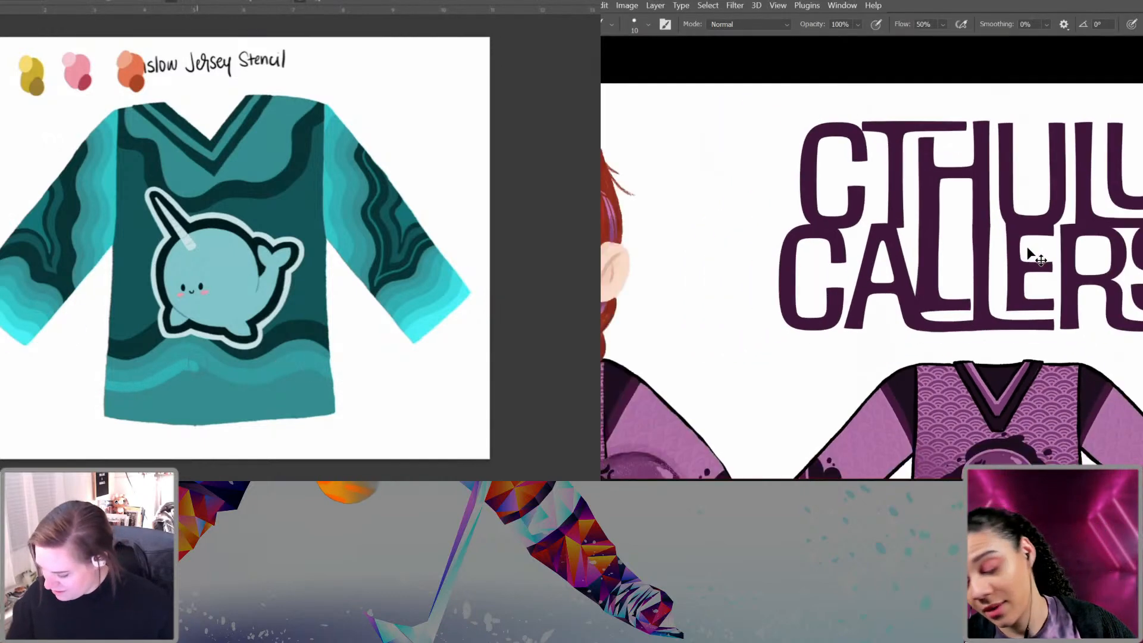
{"action": "scroll", "coordinate": [1028, 255], "scroll_direction": "down", "scroll_amount": 2}
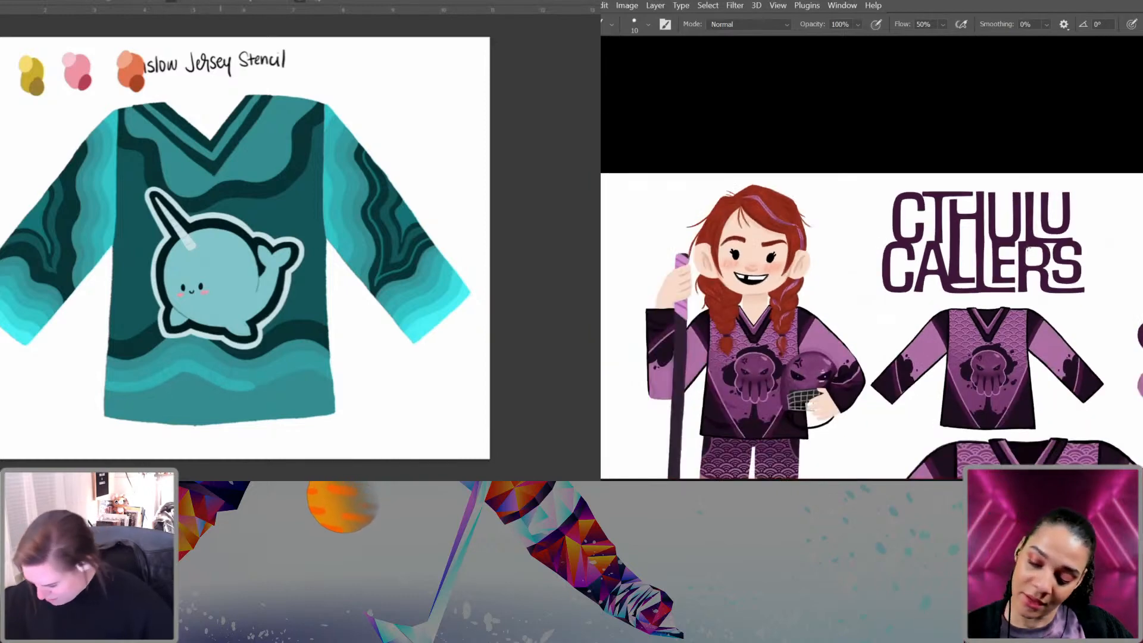
{"action": "scroll", "coordinate": [1028, 249], "scroll_direction": "down", "scroll_amount": 1}
{"action": "scroll", "coordinate": [1028, 248], "scroll_direction": "up", "scroll_amount": 3}
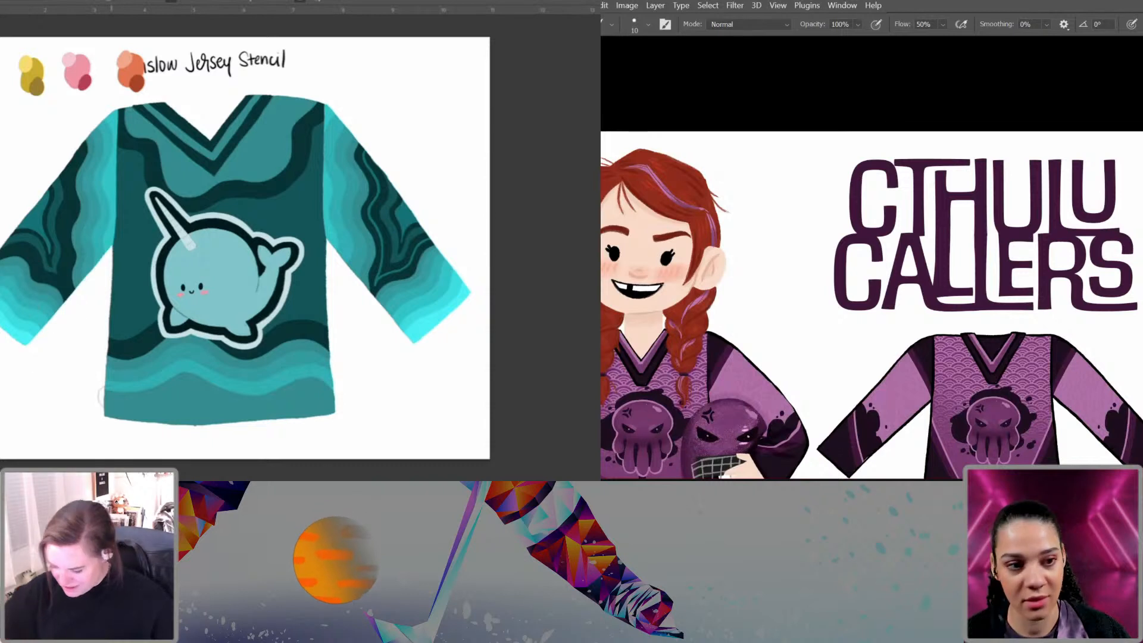
Step: Paint progressively brighter teal wavy bands across the narwhal jersey's hem, sampling the color from its left-hand sleeve cuff
{"action": "mouse_move", "coordinate": [100, 393]}
{"action": "left_mouse_down"}
{"action": "mouse_move", "coordinate": [163, 393]}
{"action": "mouse_move", "coordinate": [185, 379]}
{"action": "mouse_move", "coordinate": [239, 397]}
{"action": "left_mouse_up"}
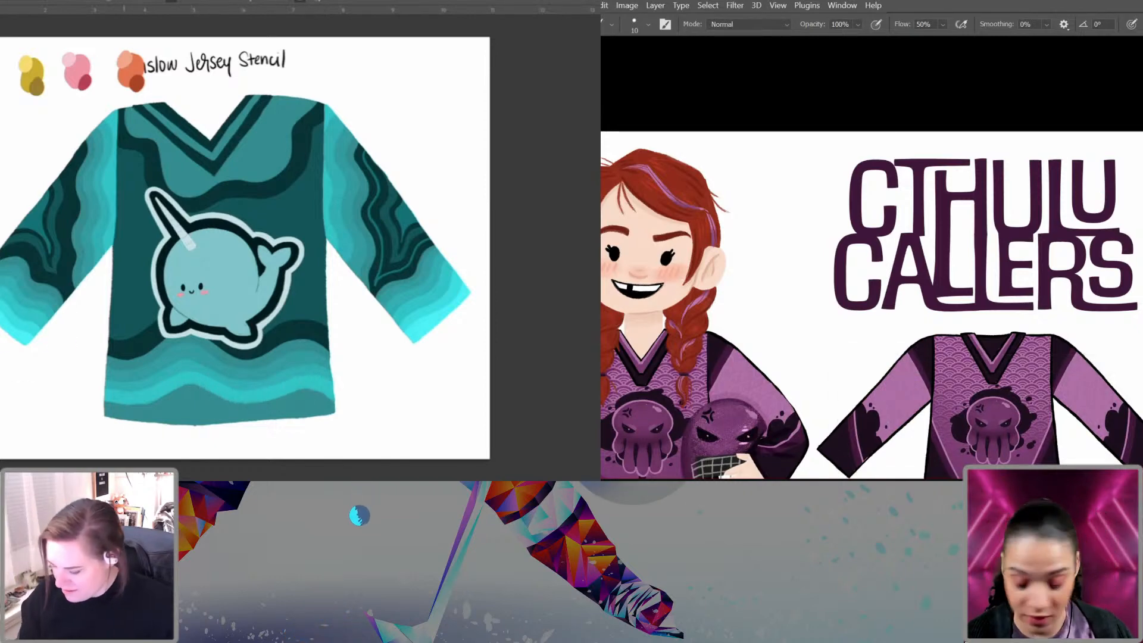
{"action": "right_click", "coordinate": [990, 249]}
{"action": "right_click", "coordinate": [988, 252]}
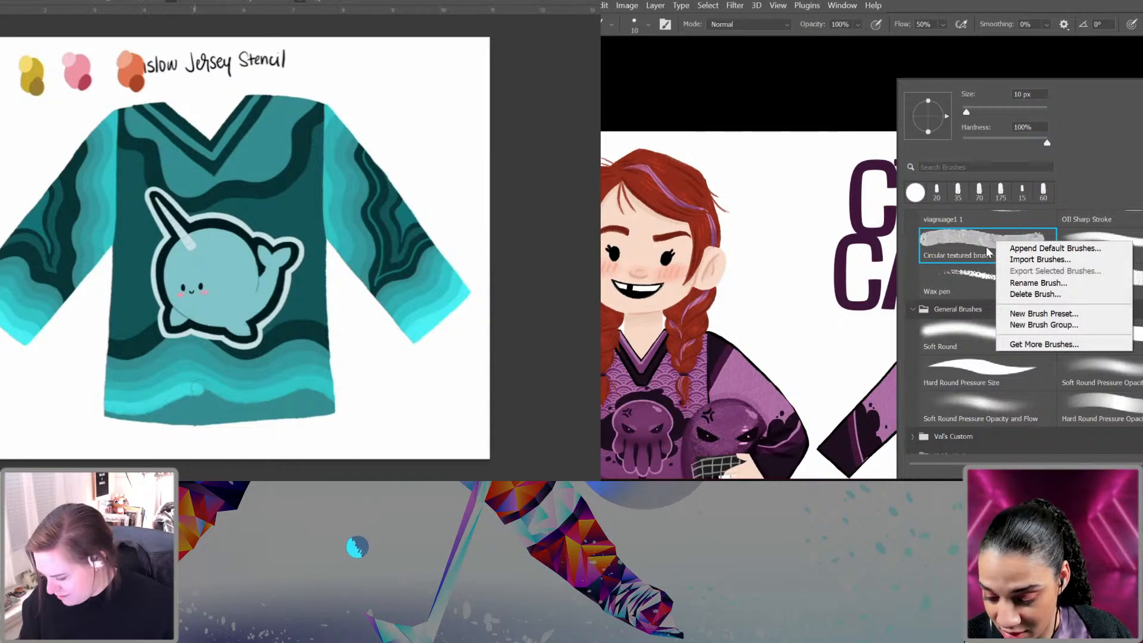
{"action": "mouse_move", "coordinate": [195, 388]}
{"action": "left_mouse_down"}
{"action": "mouse_move", "coordinate": [234, 404]}
{"action": "mouse_move", "coordinate": [327, 400]}
{"action": "left_mouse_up"}
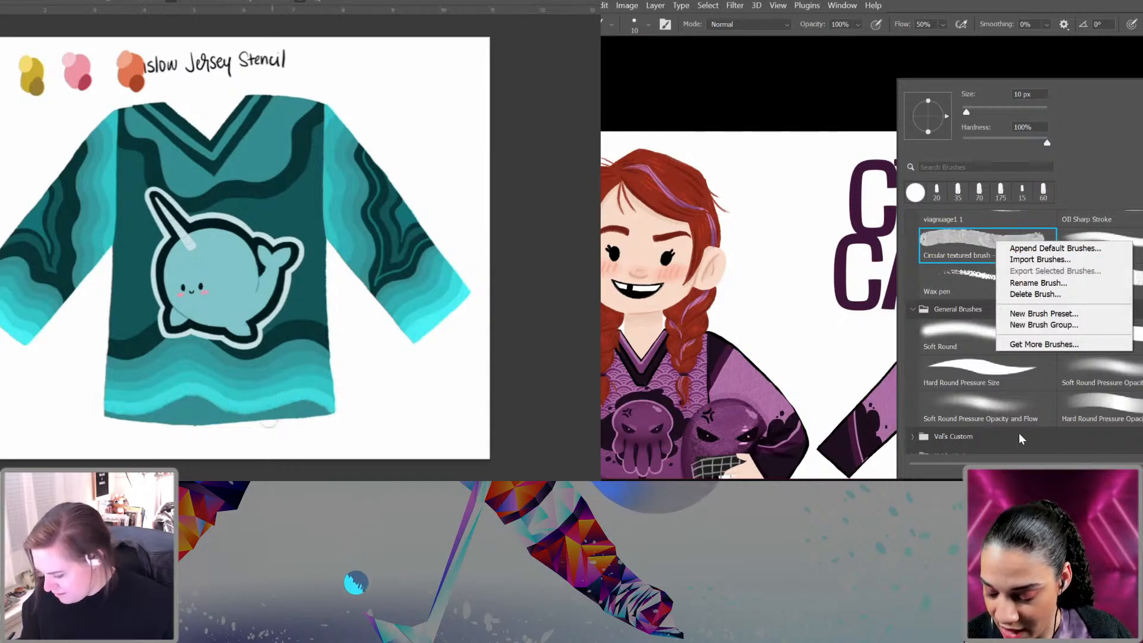
{"action": "left_click", "coordinate": [22, 335], "text": "alt"}
{"action": "left_click", "coordinate": [1131, 380]}
{"action": "left_click", "coordinate": [817, 76]}
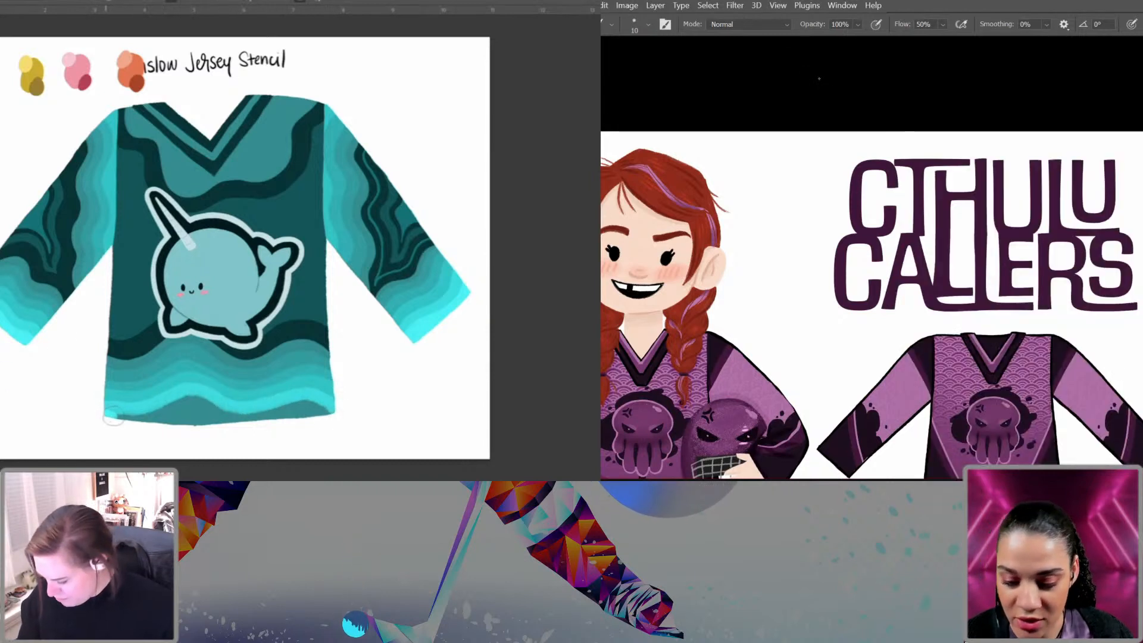
{"action": "left_click_drag", "start_coordinate": [112, 415], "coordinate": [141, 415]}
Step: Fill the rest of the jersey's hem with bright turquoise, and set the lettering brush to Dissolve mode at 150 px
{"action": "left_click", "coordinate": [784, 27]}
{"action": "left_click", "coordinate": [743, 43]}
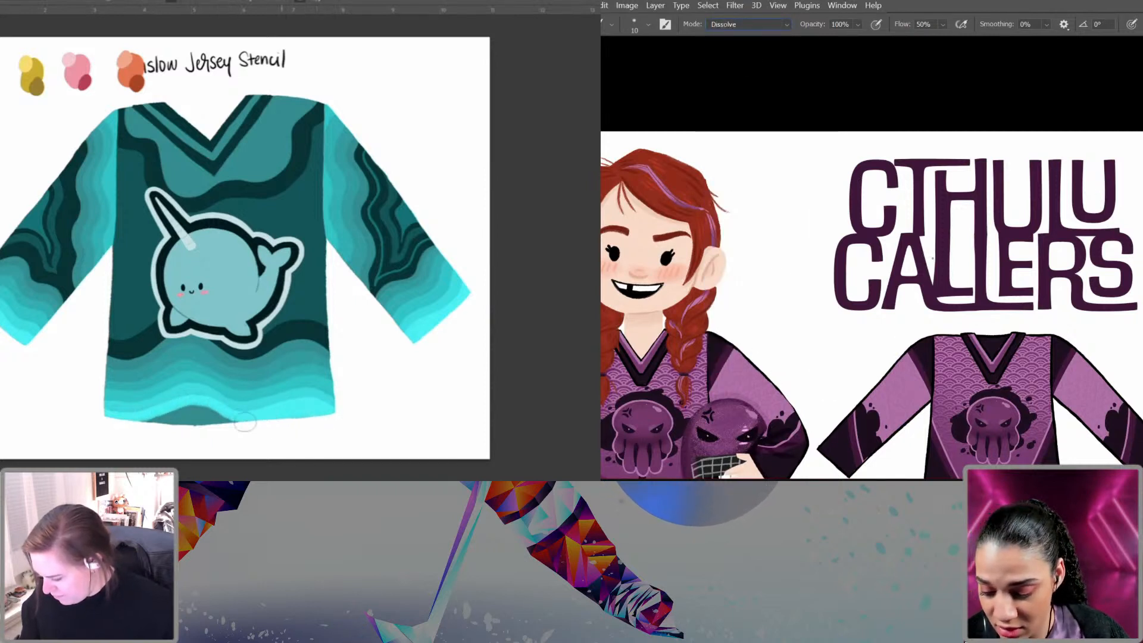
{"action": "mouse_move", "coordinate": [245, 422]}
{"action": "left_mouse_down"}
{"action": "mouse_move", "coordinate": [148, 419]}
{"action": "mouse_move", "coordinate": [216, 415]}
{"action": "left_mouse_up"}
{"action": "key", "text": "bracketright"}
{"action": "key", "text": "bracketright"}
{"action": "key", "text": "bracketright"}
{"action": "key", "text": "bracketright"}
{"action": "key", "text": "bracketright"}
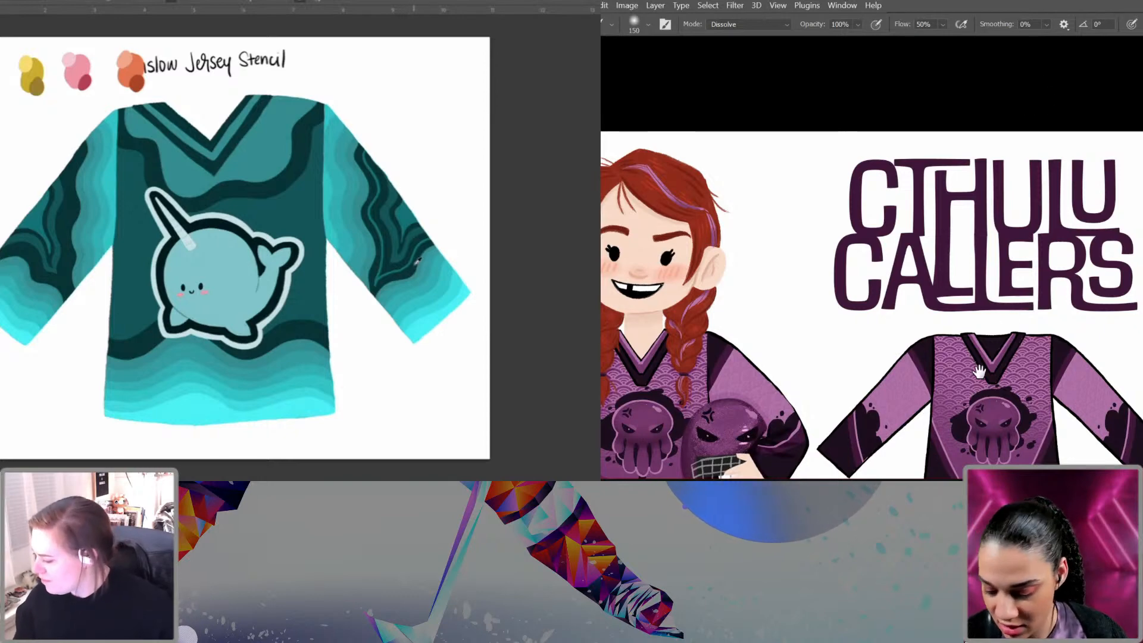
Step: Enlarge the Dissolve brush to 600 px and paint a lighter purple speckled gradient across the CTHULU CALLERS lettering
{"action": "left_click_drag", "start_coordinate": [1002, 342], "coordinate": [1033, 229]}
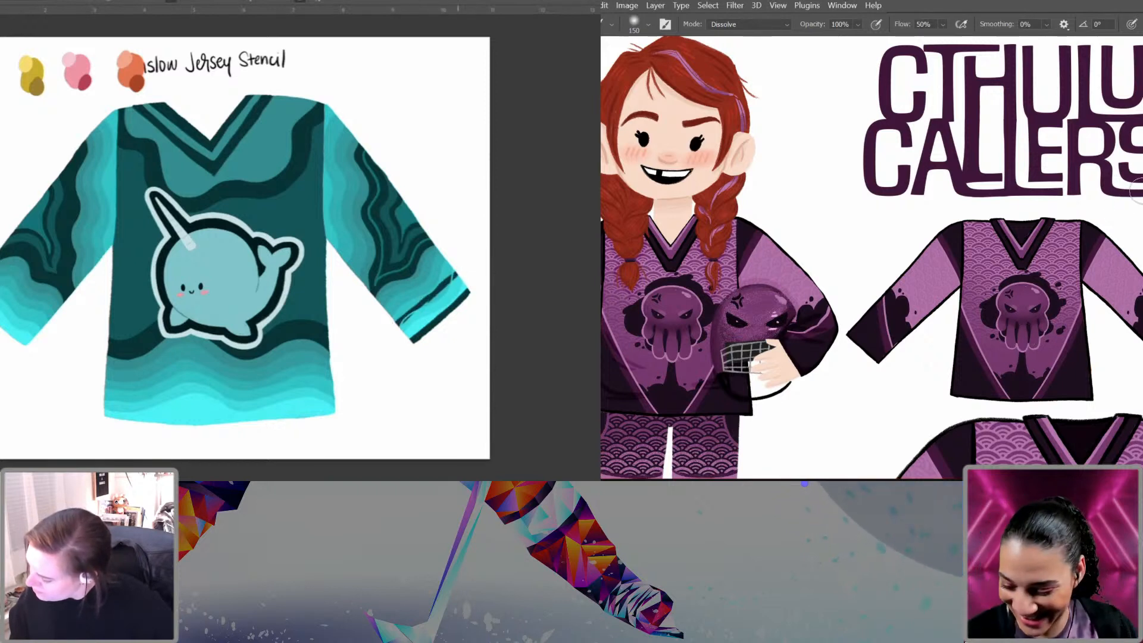
{"action": "key", "text": "bracketright"}
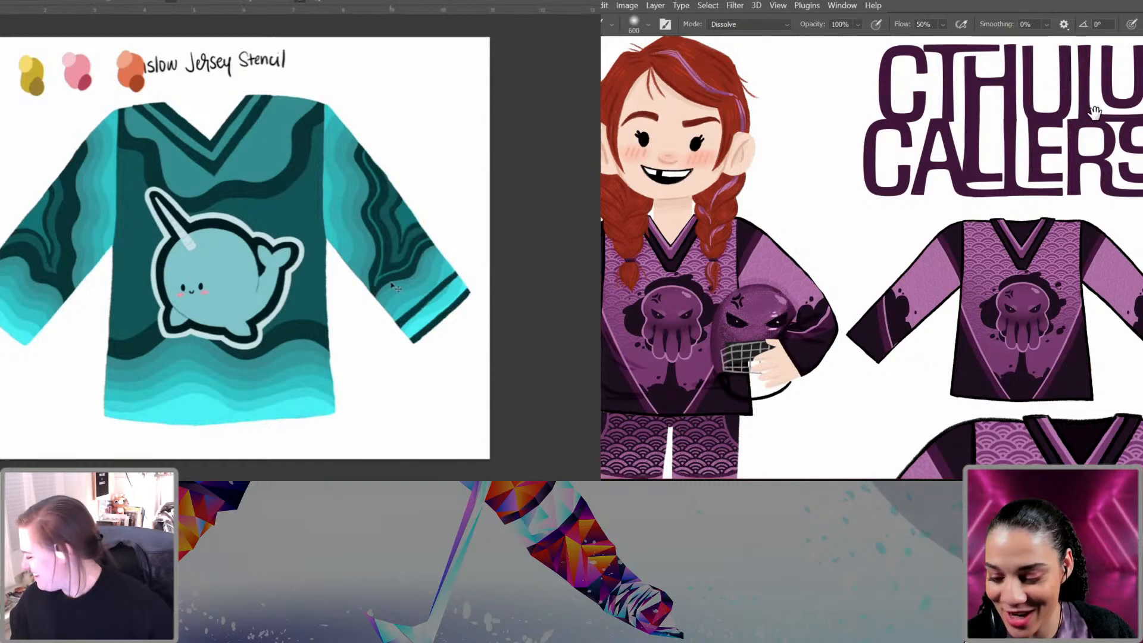
{"action": "left_click_drag", "start_coordinate": [1090, 108], "coordinate": [1082, 176]}
{"action": "key", "text": "bracketright"}
{"action": "key", "text": "bracketright"}
{"action": "key", "text": "bracketright"}
{"action": "key", "text": "bracketright"}
{"action": "key", "text": "bracketright"}
{"action": "key", "text": "bracketright"}
{"action": "left_click_drag", "start_coordinate": [1134, 127], "coordinate": [850, 171]}
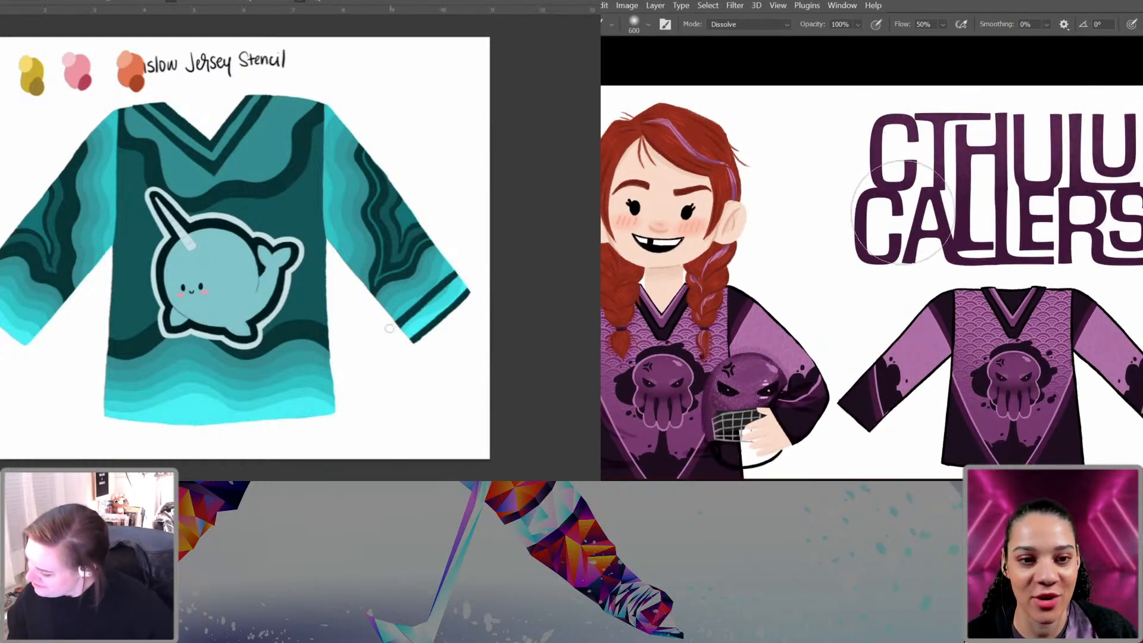
{"action": "mouse_move", "coordinate": [1120, 131]}
{"action": "left_mouse_down"}
{"action": "mouse_move", "coordinate": [857, 159]}
{"action": "mouse_move", "coordinate": [1128, 184]}
{"action": "mouse_move", "coordinate": [819, 196]}
{"action": "mouse_move", "coordinate": [1125, 226]}
{"action": "mouse_move", "coordinate": [853, 295]}
{"action": "left_mouse_up"}
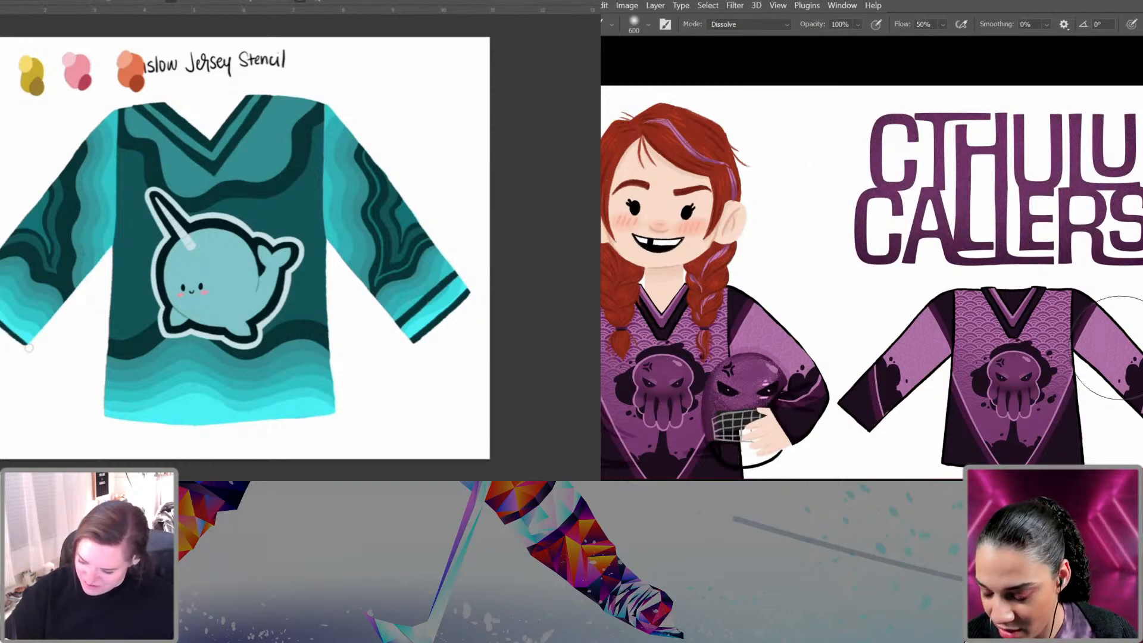
Step: On a new layer, sample a lighter purple from the character and brush it over the CTHULU row, undoing one stray stroke
{"action": "key", "text": "ctrl+shift+n"}
{"action": "key", "text": "Return"}
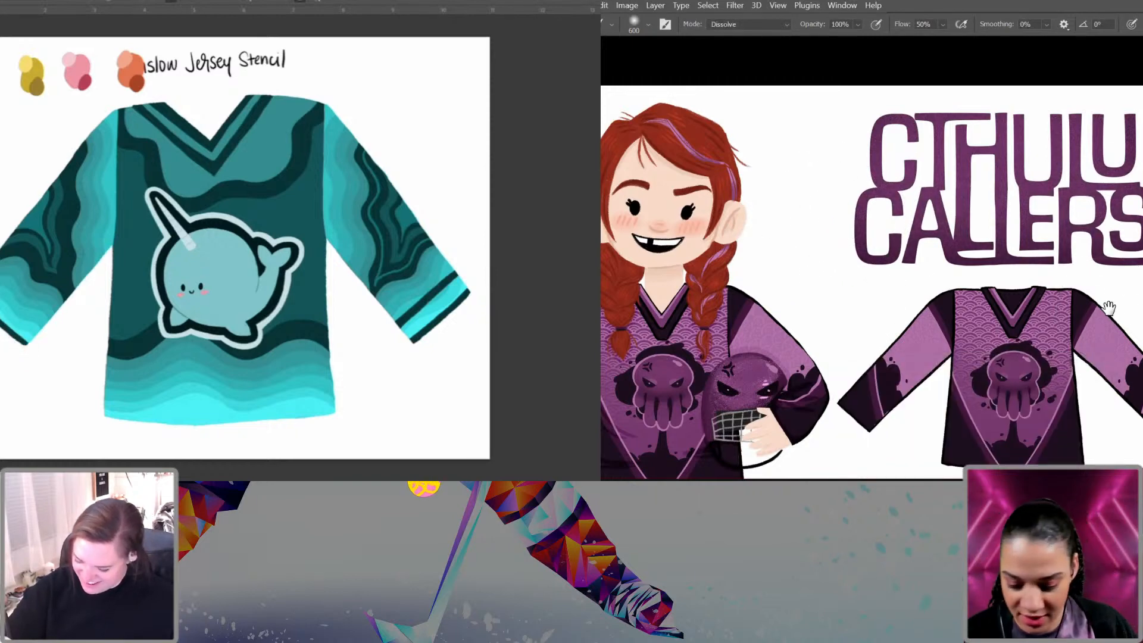
{"action": "left_click_drag", "start_coordinate": [770, 319], "coordinate": [840, 261]}
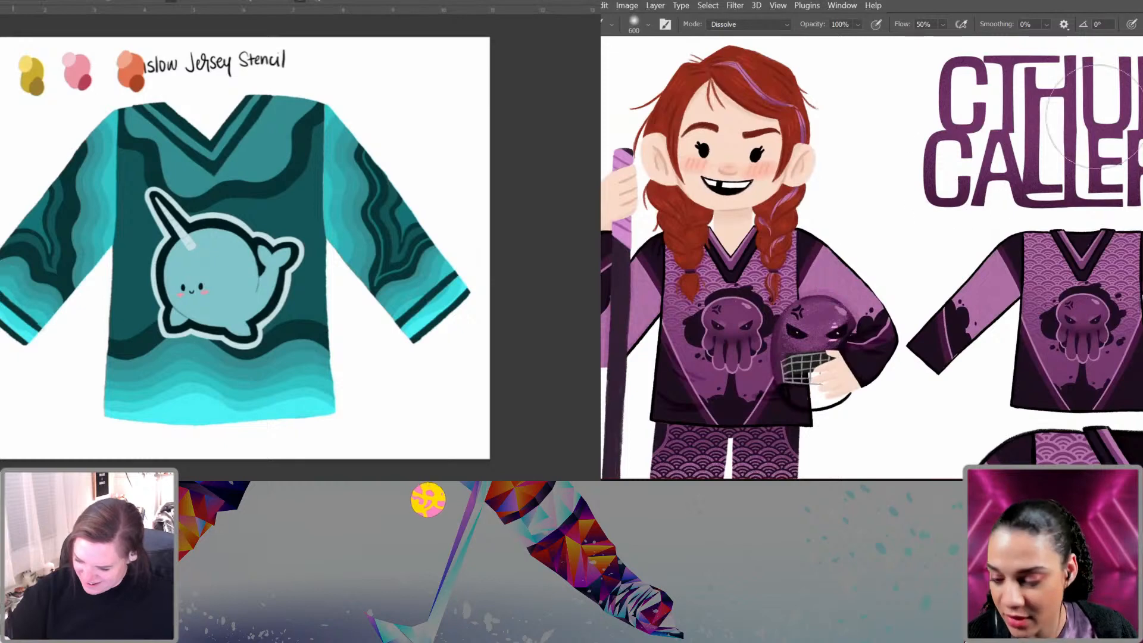
{"action": "left_click_drag", "start_coordinate": [1140, 71], "coordinate": [811, 238]}
{"action": "key", "text": "ctrl+z"}
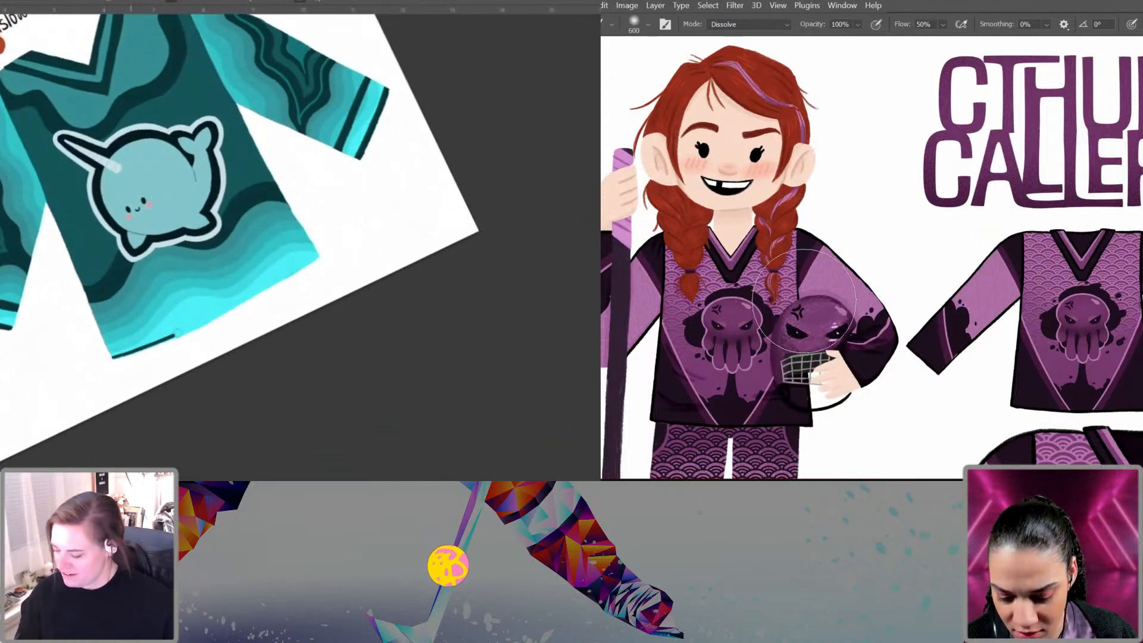
{"action": "key", "text": "alt"}
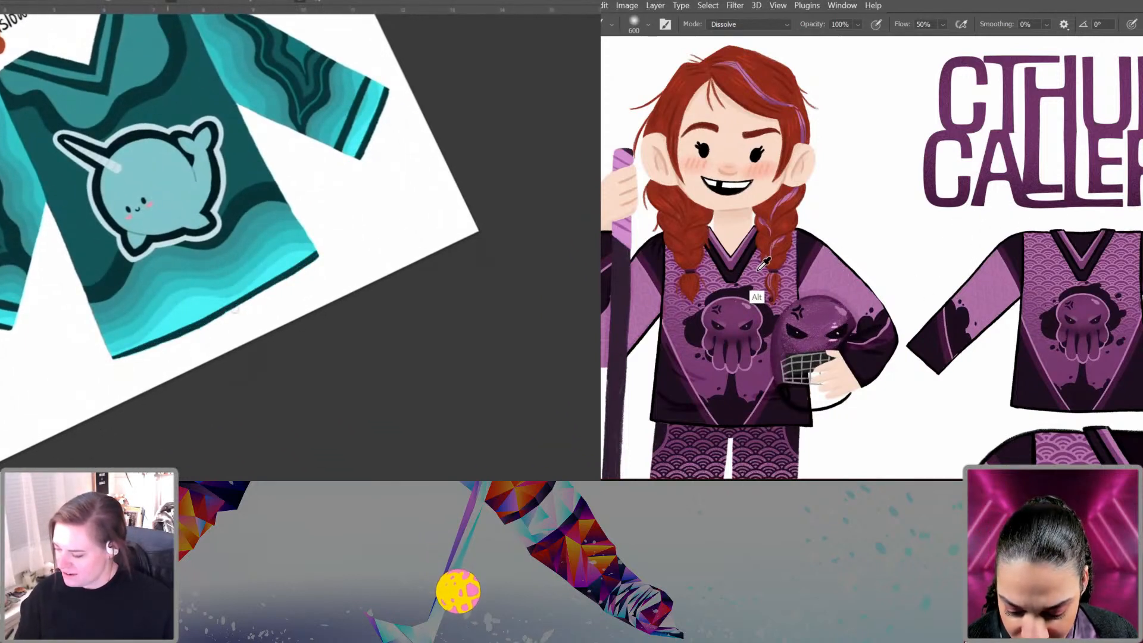
{"action": "left_click_drag", "start_coordinate": [1067, 168], "coordinate": [928, 266]}
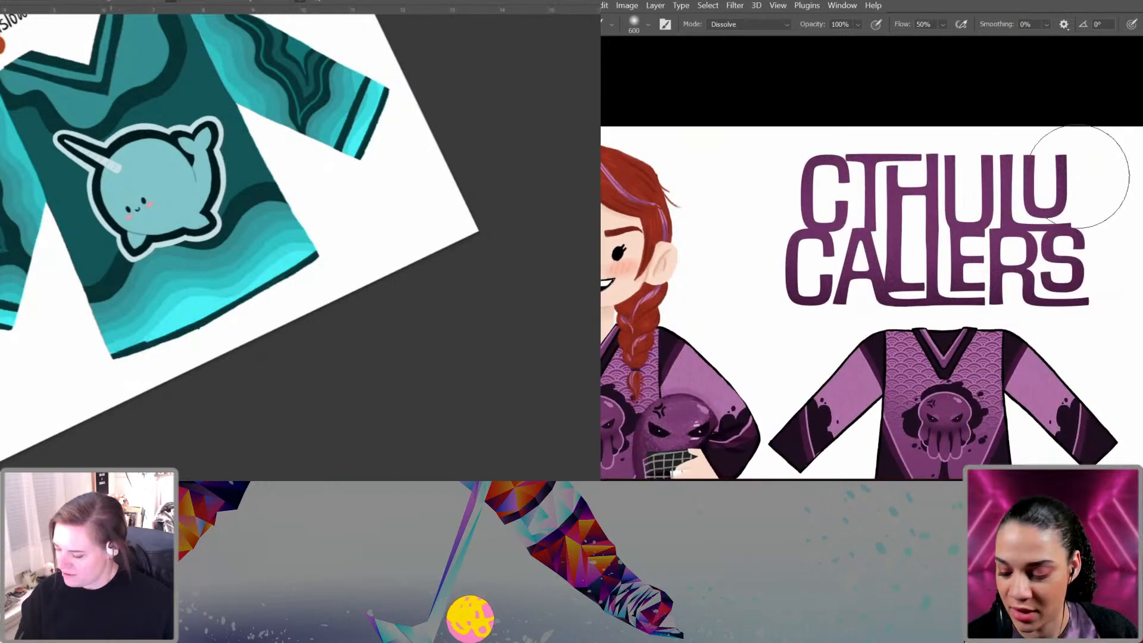
{"action": "left_click_drag", "start_coordinate": [1022, 174], "coordinate": [784, 181]}
{"action": "left_click_drag", "start_coordinate": [1033, 169], "coordinate": [727, 187]}
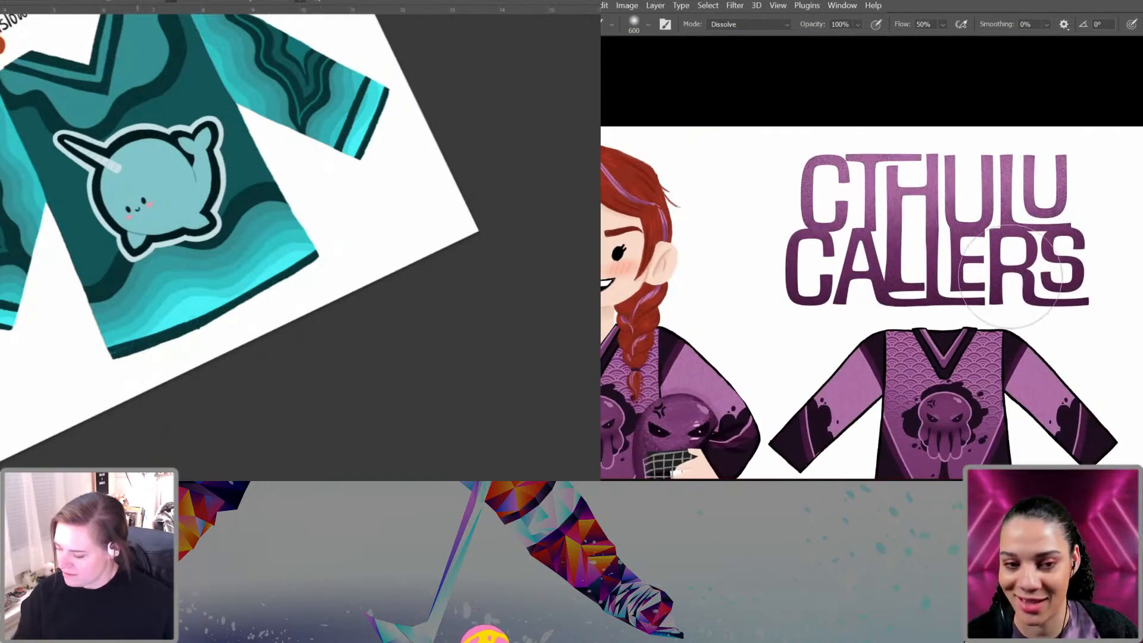
{"action": "left_click_drag", "start_coordinate": [1011, 320], "coordinate": [1039, 290]}
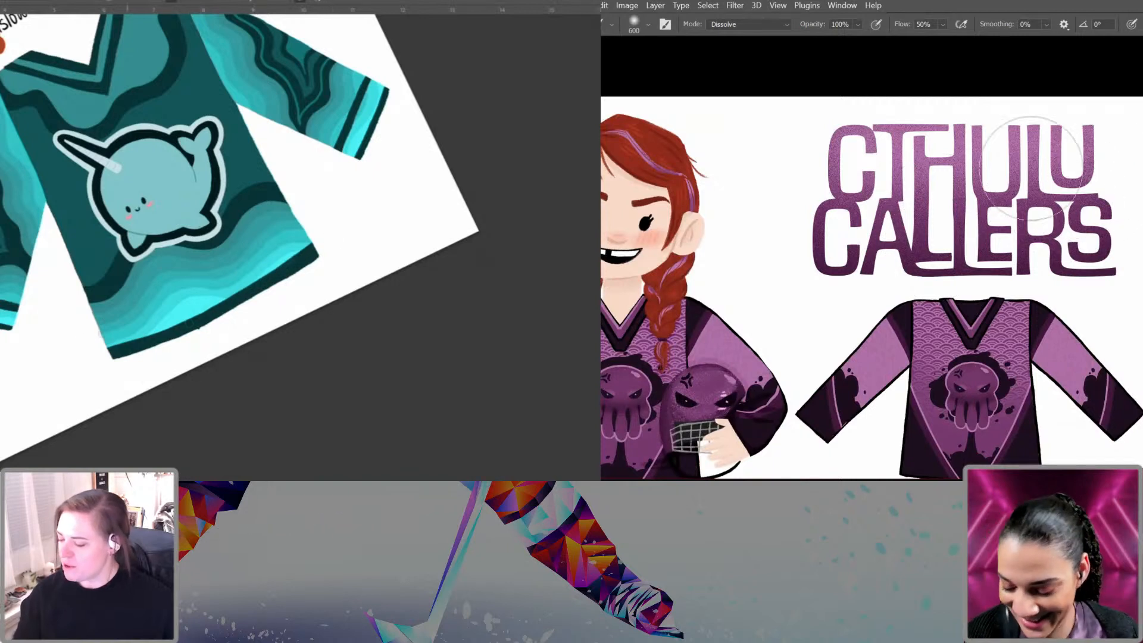
Step: Paint a thin dark teal stripe across the narwhal jersey's hem, parallel to its dark bottom edge, undoing and repainting one stroke
{"action": "left_click_drag", "start_coordinate": [101, 332], "coordinate": [303, 229]}
{"action": "mouse_move", "coordinate": [224, 276]}
{"action": "left_mouse_down"}
{"action": "mouse_move", "coordinate": [101, 331]}
{"action": "mouse_move", "coordinate": [287, 242]}
{"action": "mouse_move", "coordinate": [94, 320]}
{"action": "left_mouse_up"}
{"action": "key", "text": "ctrl+z"}
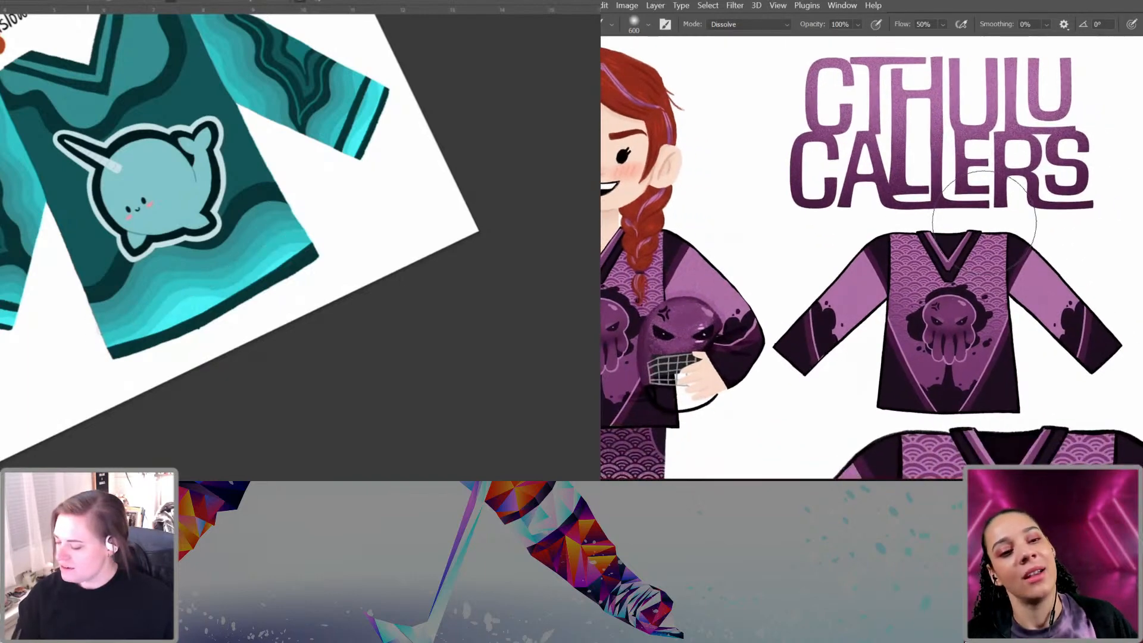
{"action": "left_click_drag", "start_coordinate": [232, 274], "coordinate": [302, 225]}
{"action": "key", "text": "ctrl+minus"}
{"action": "key", "text": "ctrl+minus"}
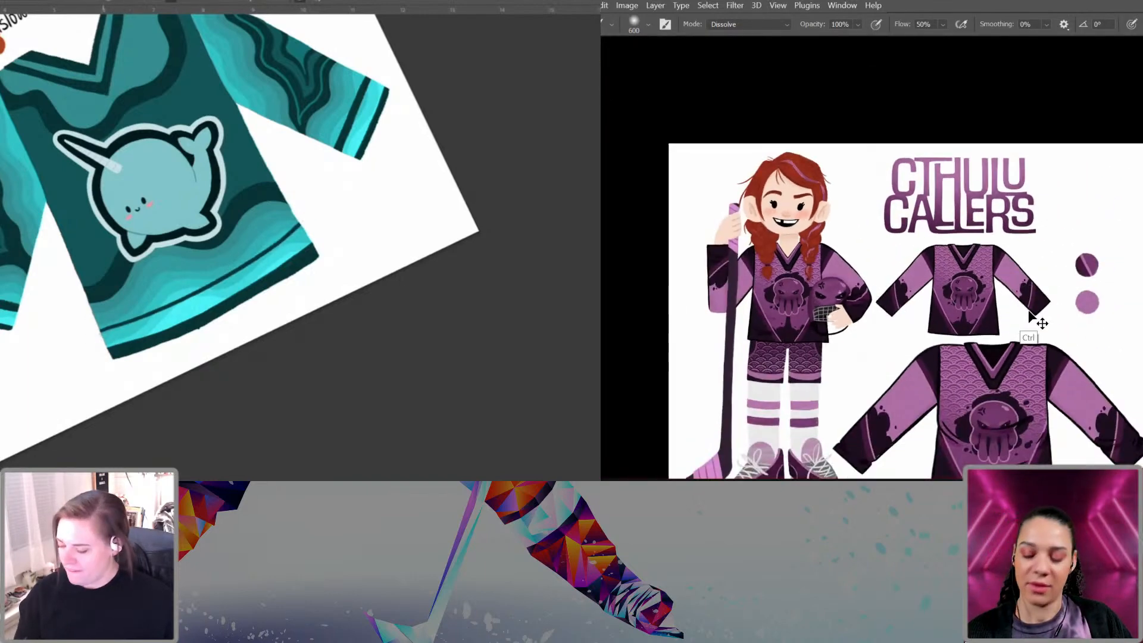
{"action": "key", "text": "ctrl+plus"}
{"action": "key", "text": "ctrl+plus"}
{"action": "left_click_drag", "start_coordinate": [157, 313], "coordinate": [211, 288]}
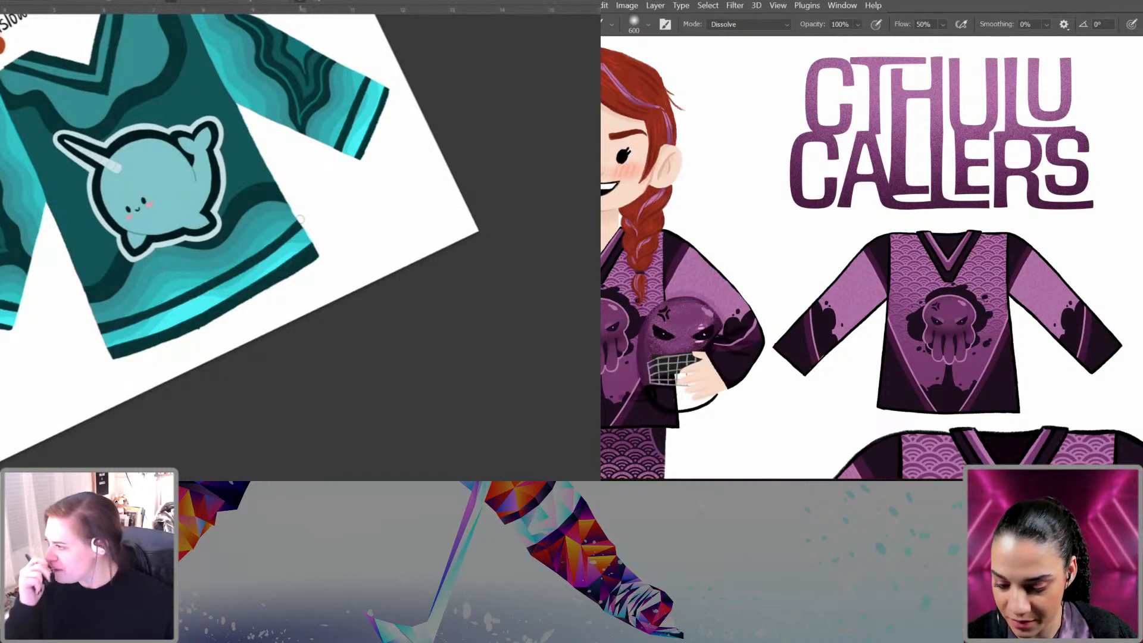
Step: Switch the lettering brush to Hard Round Pressure Size and reduce it to 20 px
{"action": "right_click", "coordinate": [964, 141]}
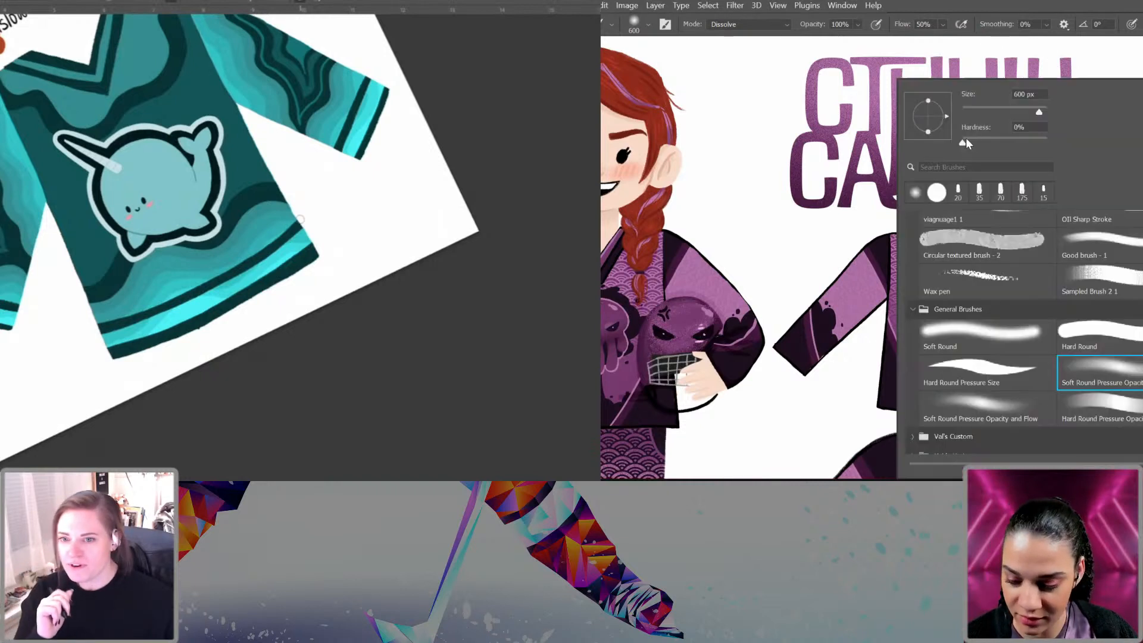
{"action": "left_click", "coordinate": [1010, 380]}
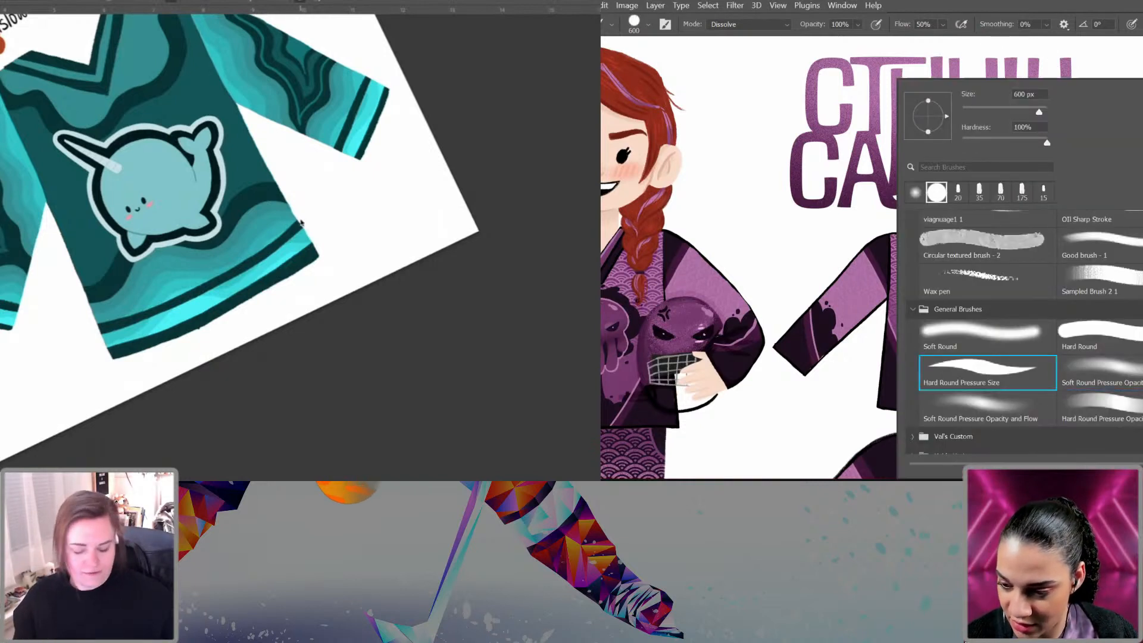
{"action": "key", "text": "Return"}
{"action": "left_click_drag", "start_coordinate": [306, 339], "coordinate": [311, 363]}
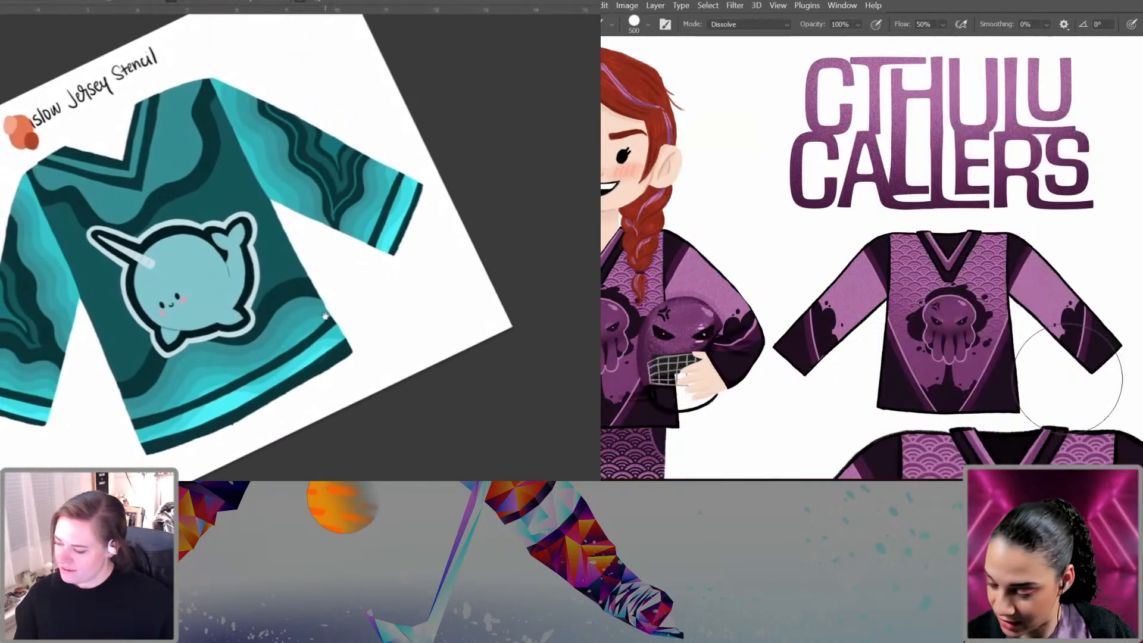
{"action": "key", "text": "bracketleft"}
{"action": "key", "text": "bracketleft"}
{"action": "key", "text": "bracketleft"}
{"action": "key", "text": "bracketleft"}
{"action": "key", "text": "bracketleft"}
{"action": "key", "text": "bracketleft"}
{"action": "key", "text": "bracketleft"}
{"action": "key", "text": "Escape"}
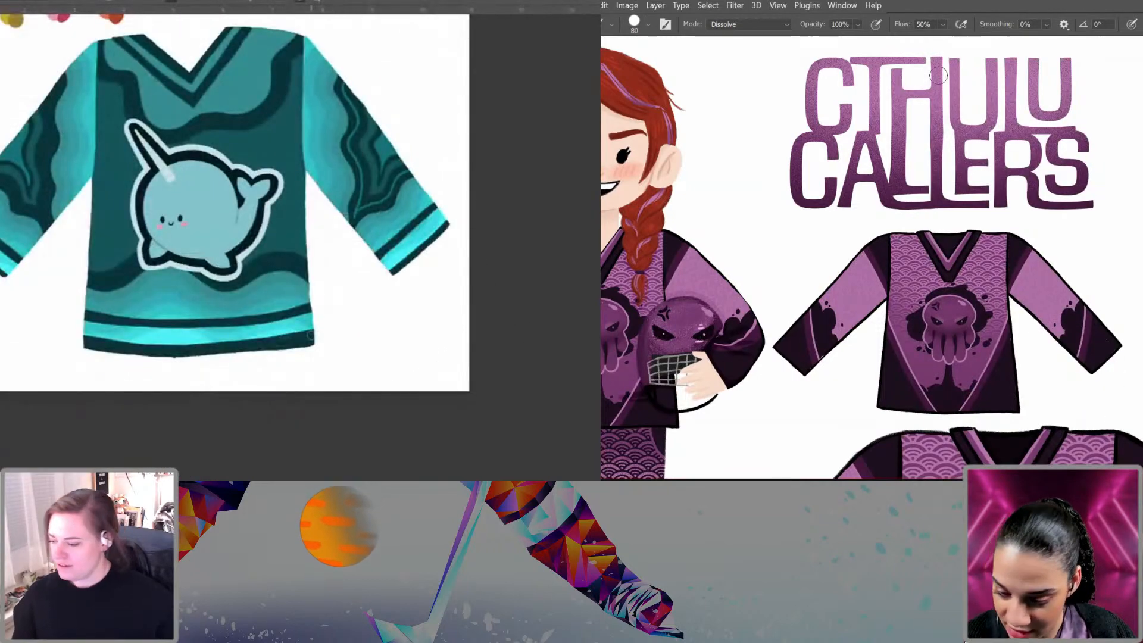
{"action": "left_click_drag", "start_coordinate": [356, 315], "coordinate": [390, 413]}
{"action": "key", "text": "bracketleft"}
{"action": "key", "text": "bracketleft"}
{"action": "key", "text": "bracketleft"}
{"action": "key", "text": "bracketleft"}
{"action": "key", "text": "bracketleft"}
{"action": "key", "text": "bracketleft"}
{"action": "key", "text": "bracketleft"}
{"action": "key", "text": "bracketleft"}
{"action": "key", "text": "bracketleft"}
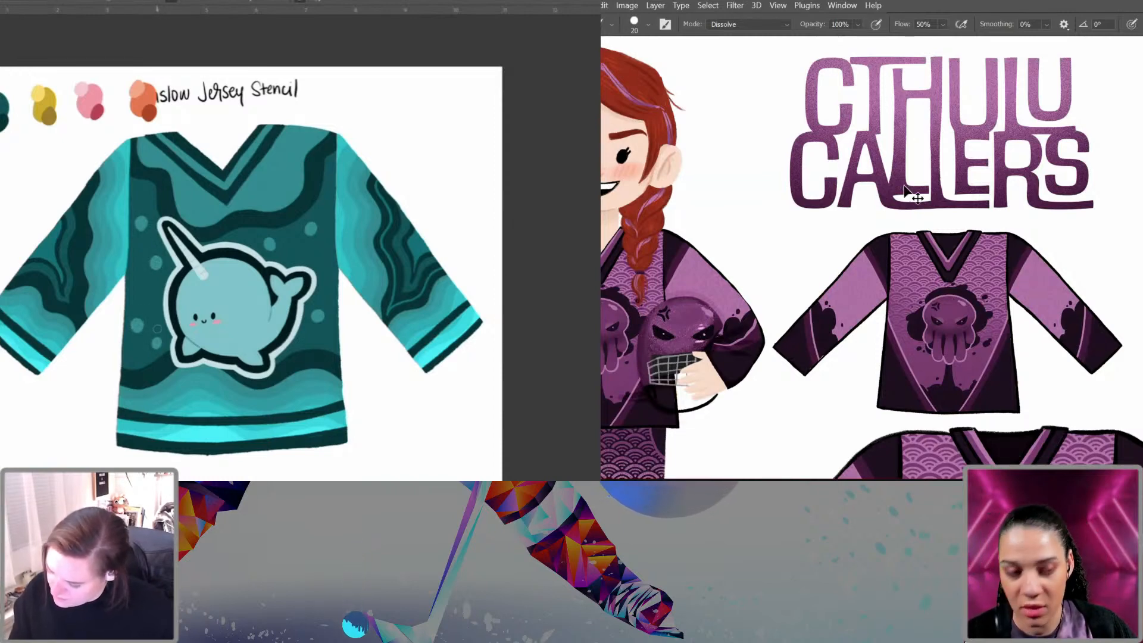
Step: Scale the CTHULU CALLERS title to 82.80% and center it above the small purple jersey
{"action": "scroll", "coordinate": [891, 103], "scroll_direction": "down", "scroll_amount": 3}
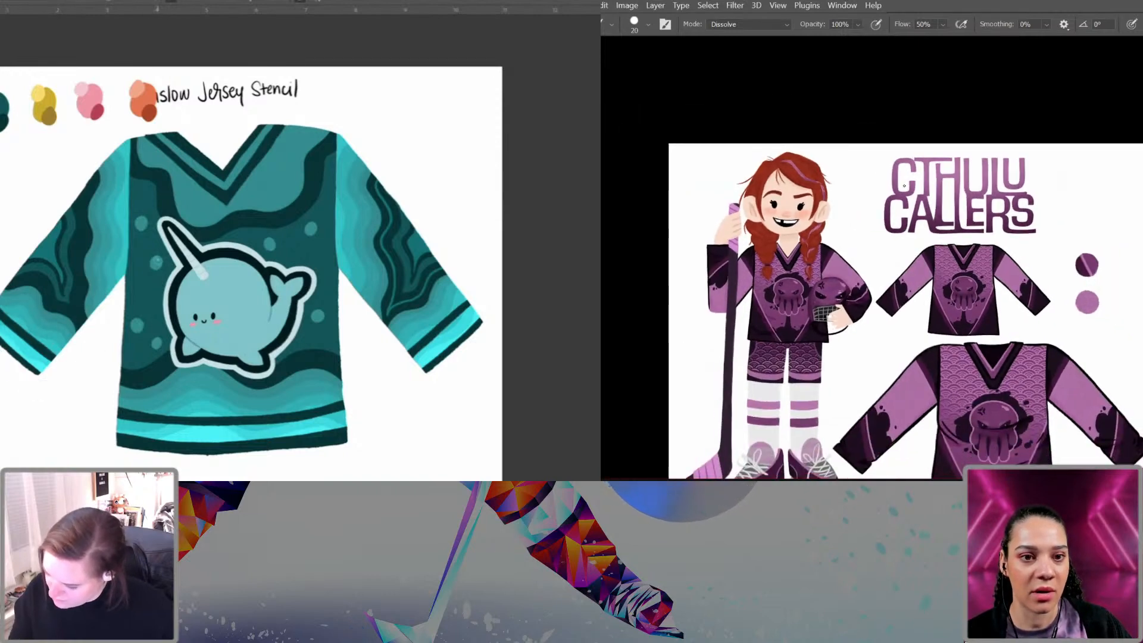
{"action": "scroll", "coordinate": [904, 190], "scroll_direction": "up", "scroll_amount": 2}
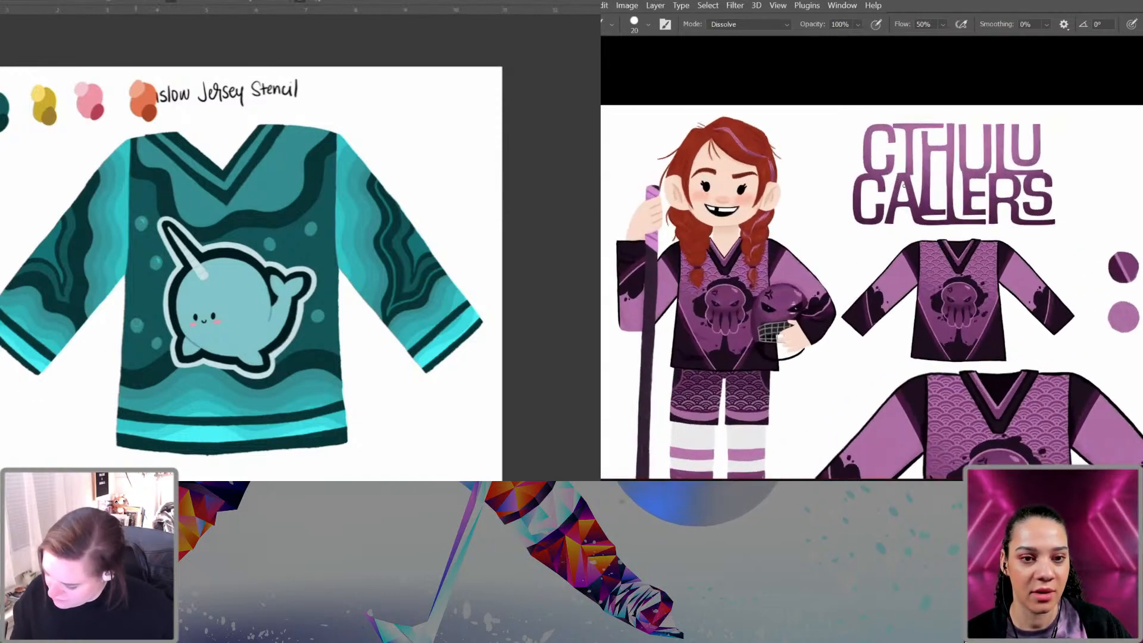
{"action": "left_click_drag", "start_coordinate": [1053, 295], "coordinate": [1064, 280]}
{"action": "left_click_drag", "start_coordinate": [1085, 347], "coordinate": [1047, 370]}
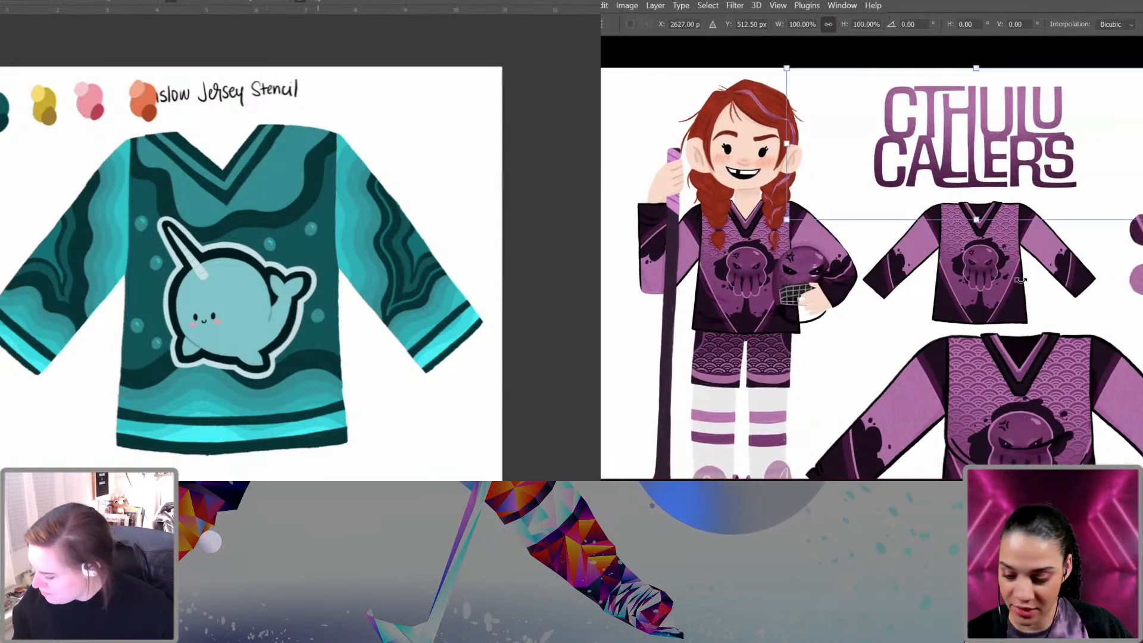
{"action": "key", "text": "ctrl+t"}
{"action": "left_click_drag", "start_coordinate": [1140, 219], "coordinate": [1093, 181]}
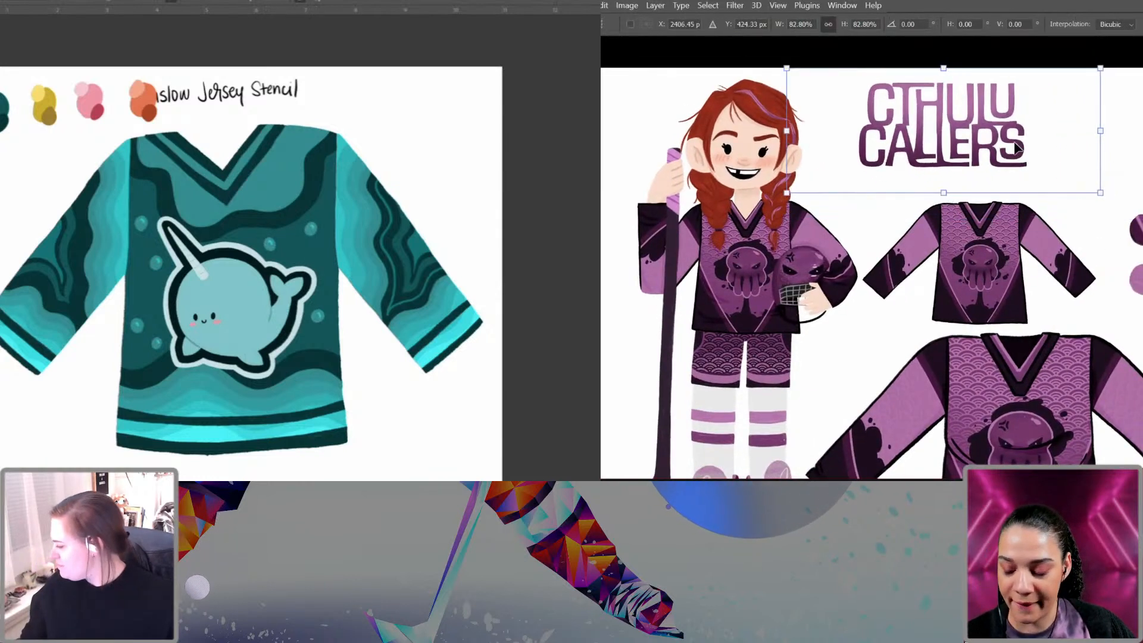
{"action": "left_click_drag", "start_coordinate": [1015, 148], "coordinate": [1051, 149]}
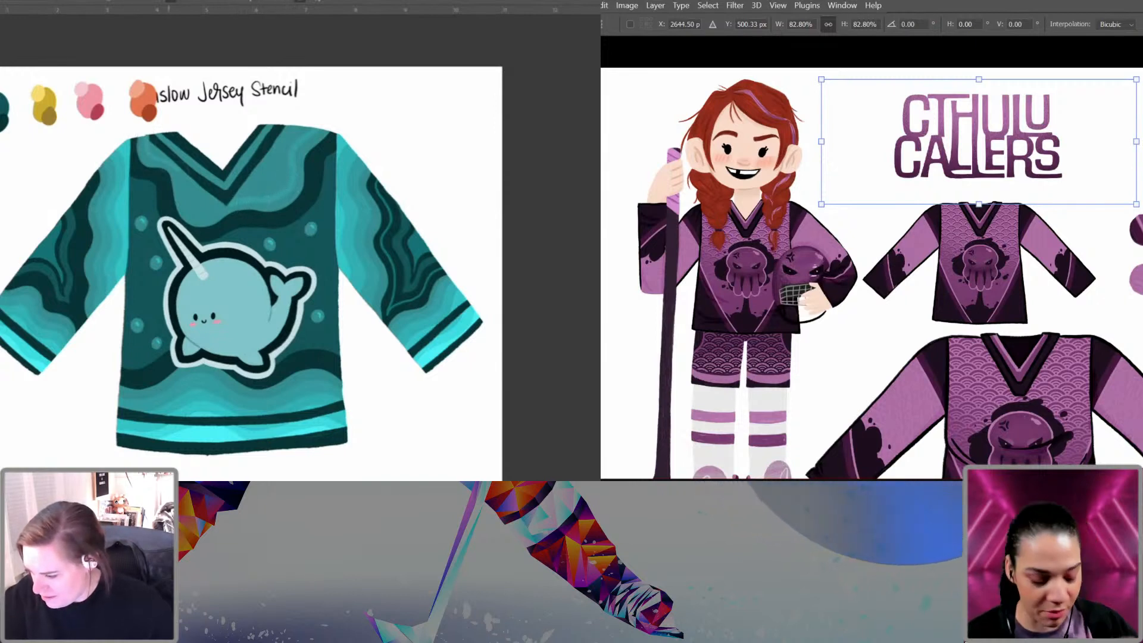
{"action": "key", "text": "Return"}
{"action": "key", "text": "b"}
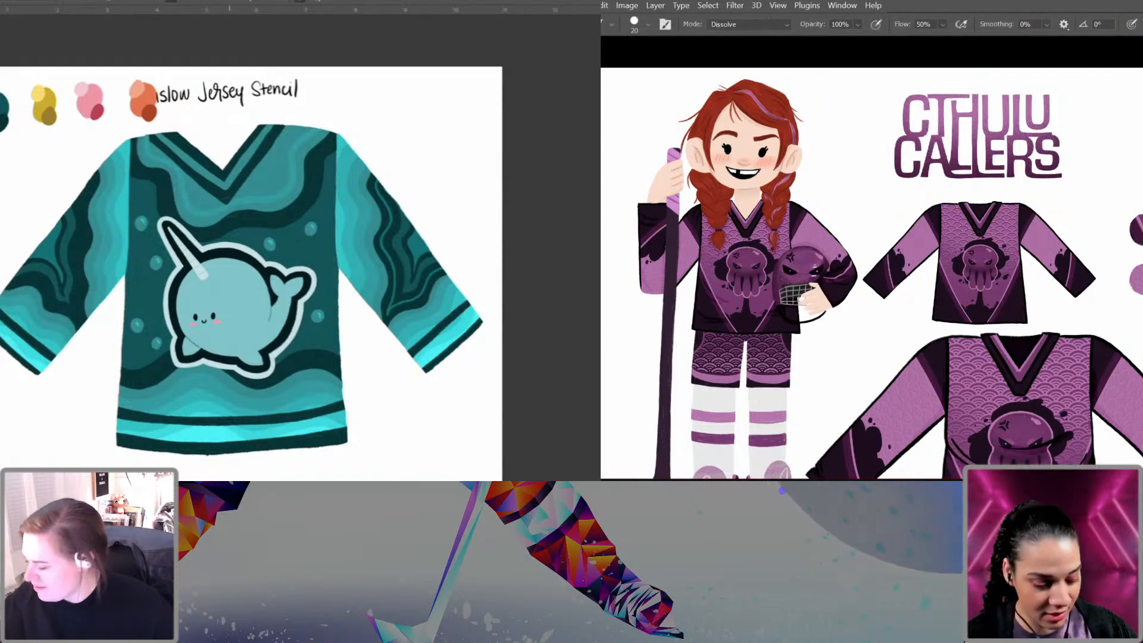
Step: Examine the resized title's lettering up close and its fit on the whole character sheet
{"action": "key", "text": "ctrl+plus"}
{"action": "key", "text": "ctrl+plus"}
{"action": "left_click_drag", "start_coordinate": [1034, 122], "coordinate": [1009, 267]}
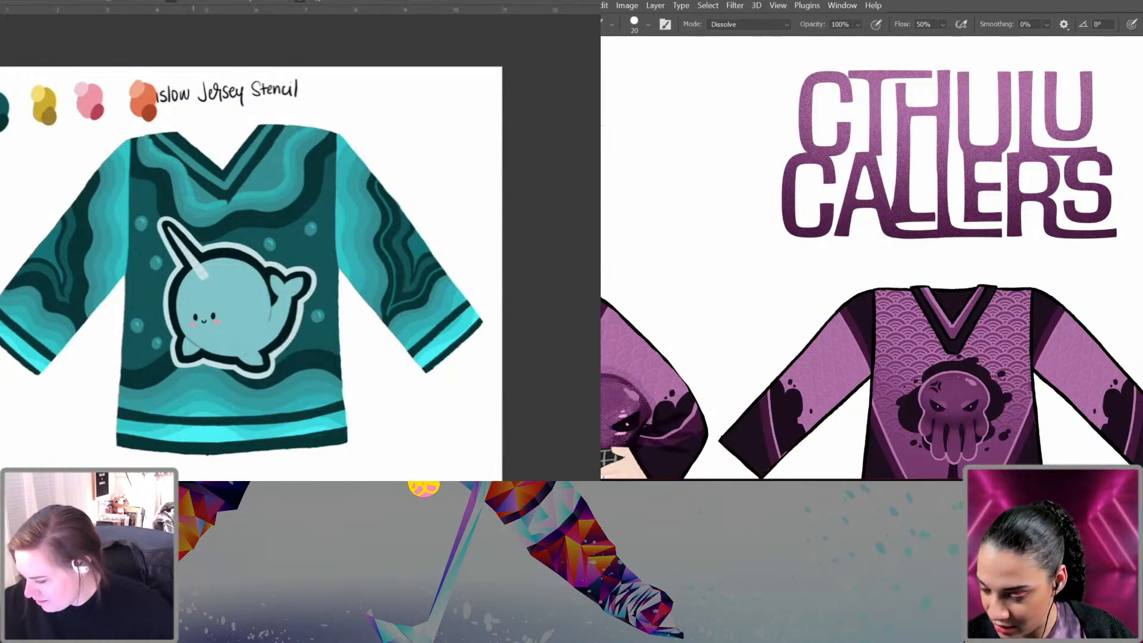
{"action": "key", "text": "ctrl+plus"}
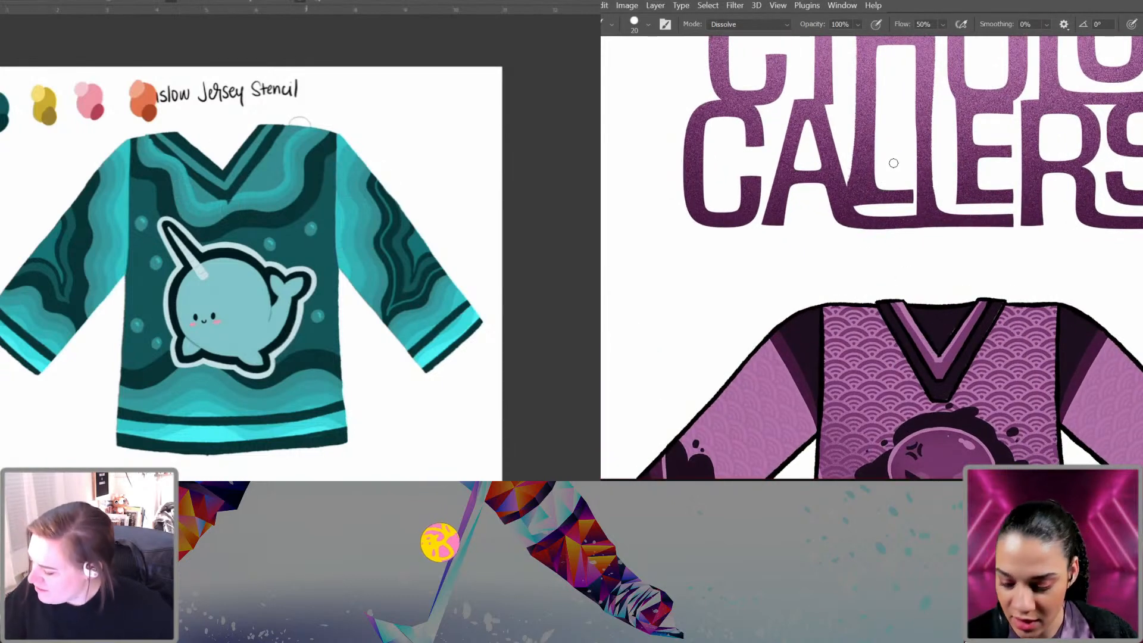
{"action": "key", "text": "ctrl+minus"}
{"action": "key", "text": "ctrl+minus"}
{"action": "key", "text": "ctrl+minus"}
{"action": "key", "text": "ctrl+minus"}
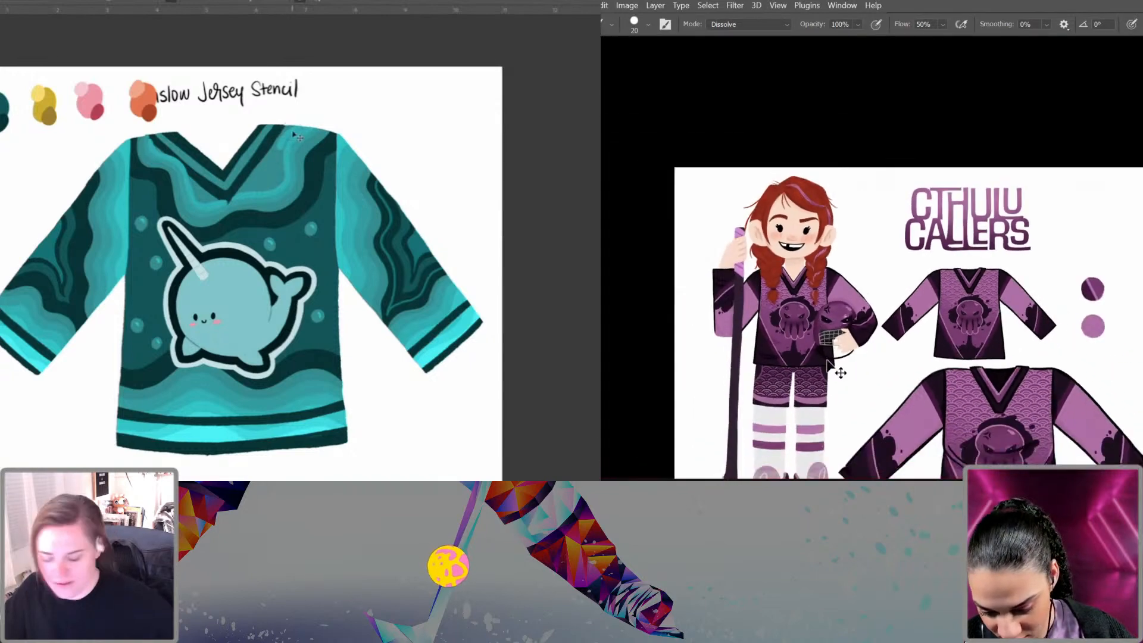
Step: Paint a bright turquoise wavy band on the narwhal jersey's upper chest with the sleeve's sampled color, undoing the last collar stroke
{"action": "left_click", "coordinate": [345, 146], "text": "alt"}
{"action": "left_click_drag", "start_coordinate": [822, 379], "coordinate": [852, 282]}
{"action": "left_click_drag", "start_coordinate": [311, 123], "coordinate": [285, 142]}
{"action": "key", "text": "ctrl+plus"}
{"action": "key", "text": "ctrl+plus"}
{"action": "key", "text": "ctrl+plus"}
{"action": "key", "text": "ctrl+plus"}
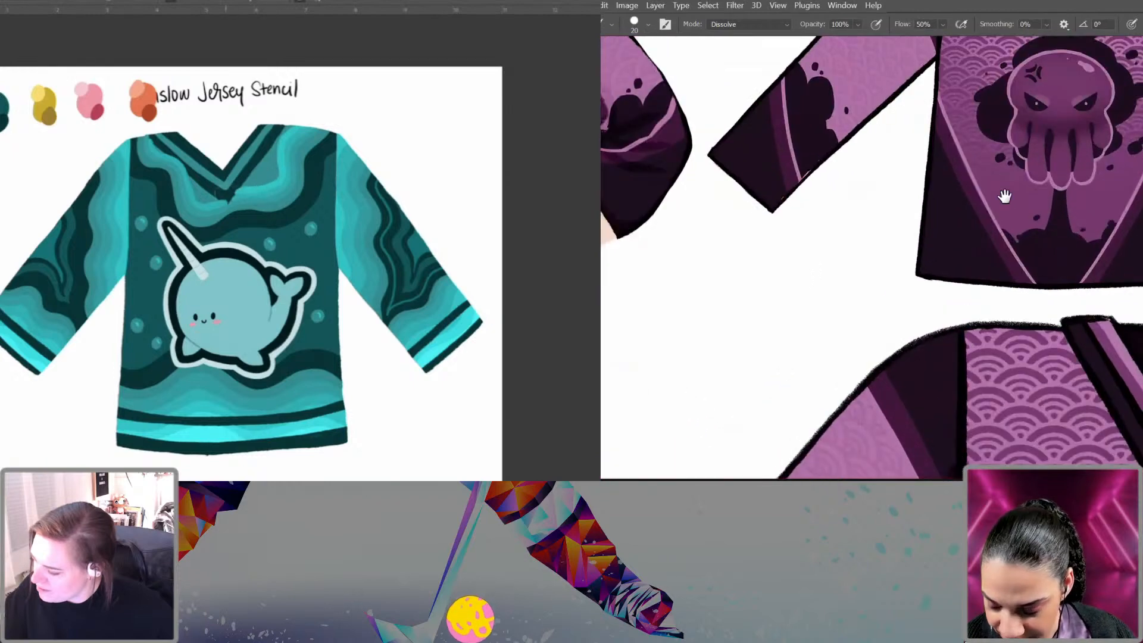
{"action": "left_click_drag", "start_coordinate": [1004, 196], "coordinate": [934, 405]}
{"action": "left_click_drag", "start_coordinate": [154, 140], "coordinate": [159, 150]}
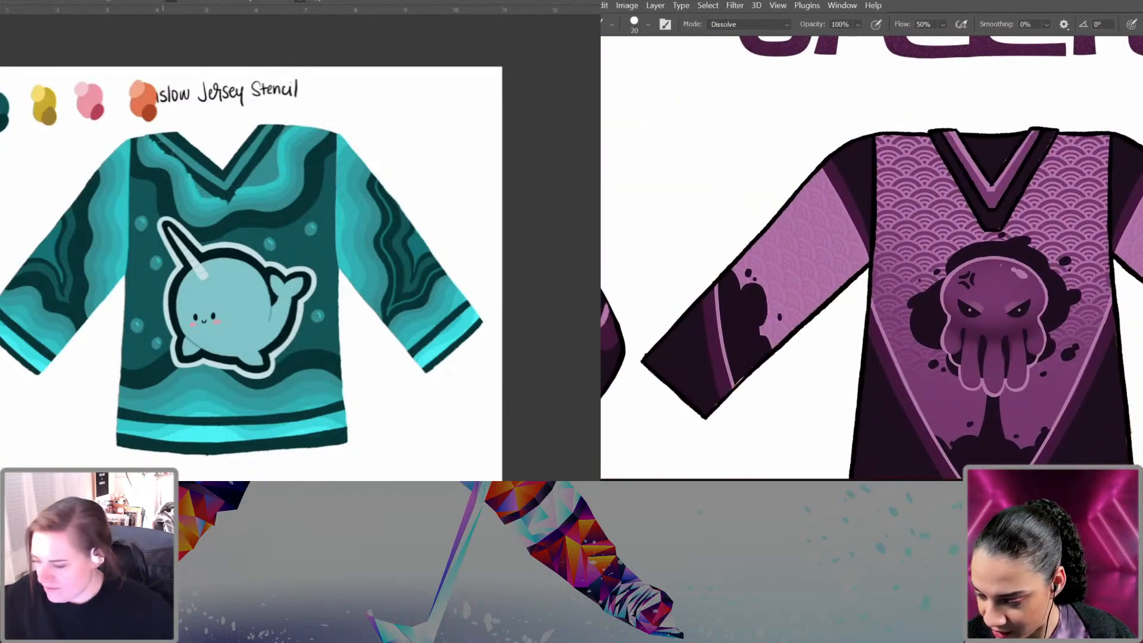
{"action": "key", "text": "ctrl+z"}
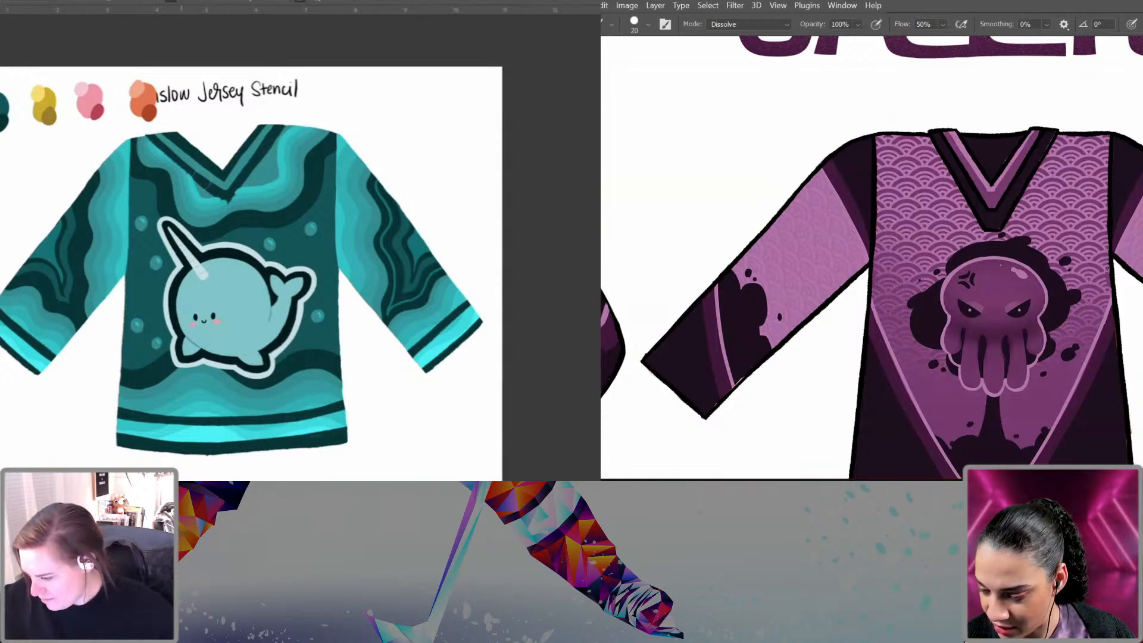
Step: Paint a dark hockey-stick blade at the foot of the first L in CALLERS and trim its edges with the eraser
{"action": "left_click_drag", "start_coordinate": [1036, 148], "coordinate": [1028, 272]}
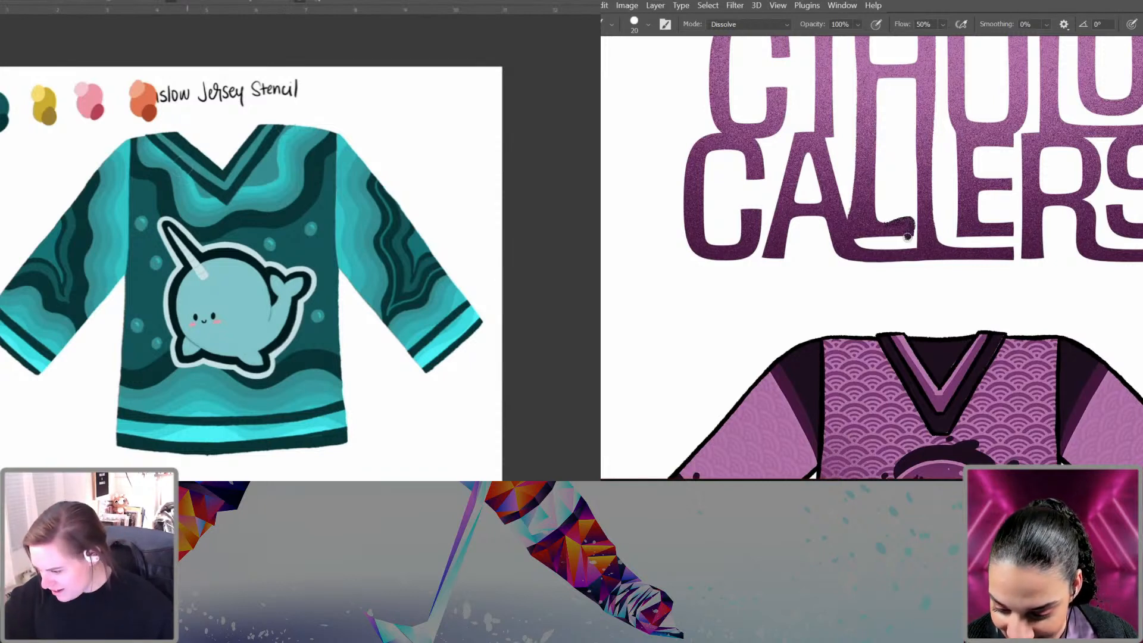
{"action": "key", "text": "ctrl+z"}
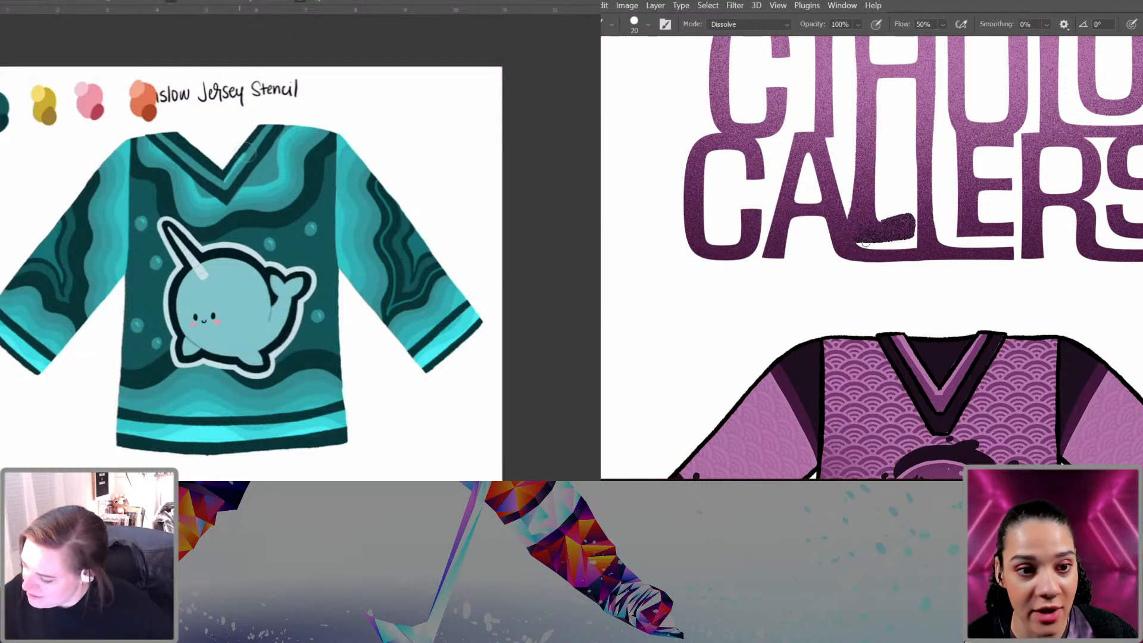
{"action": "key", "text": "e"}
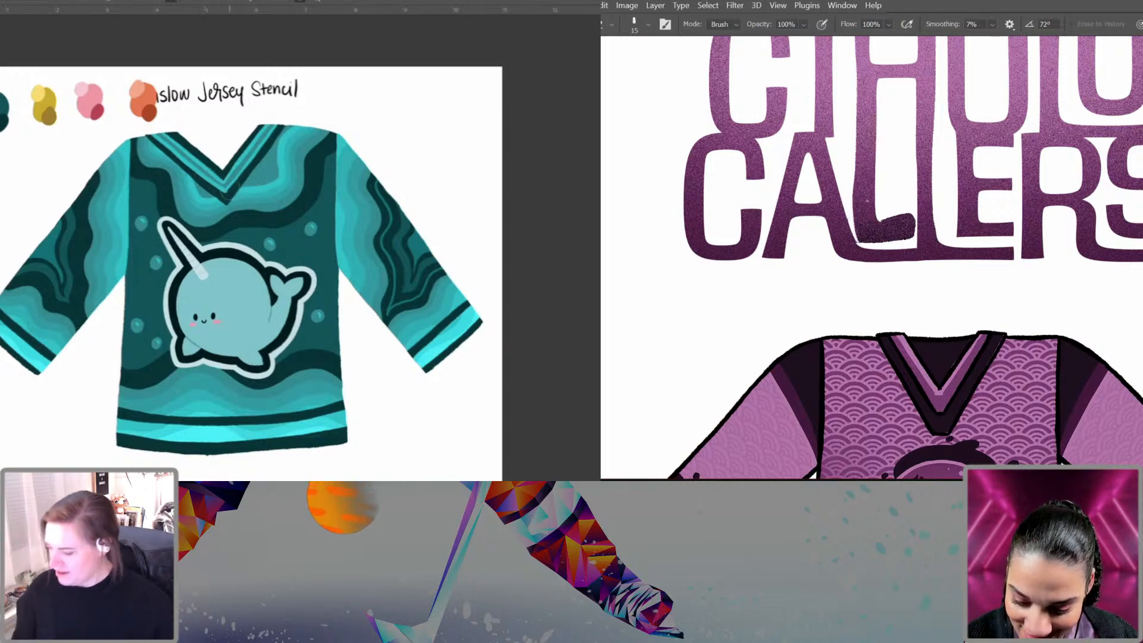
{"action": "key", "text": "ctrl+minus"}
{"action": "key", "text": "ctrl+minus"}
{"action": "key", "text": "ctrl+minus"}
{"action": "key", "text": "ctrl+minus"}
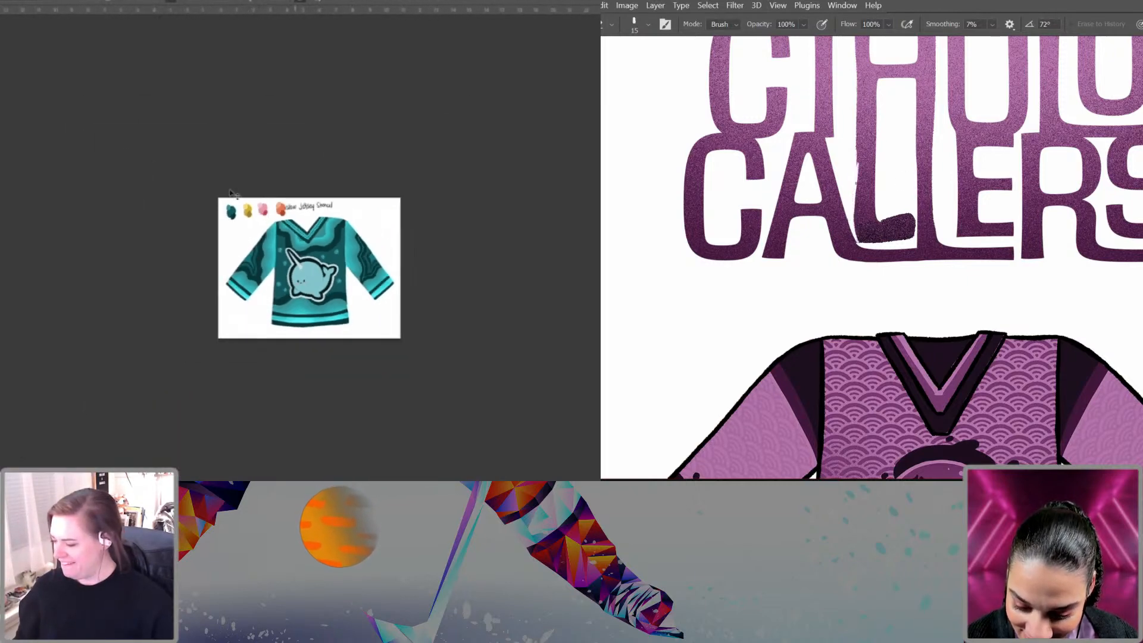
{"action": "key", "text": "ctrl+plus"}
{"action": "key", "text": "ctrl+plus"}
{"action": "key", "text": "ctrl+plus"}
Step: Fill the inner corner between the L's shaft and blade with dark purple and thin the shaft's outer edge with the eraser
{"action": "key", "text": "ctrl+z"}
{"action": "key", "text": "b"}
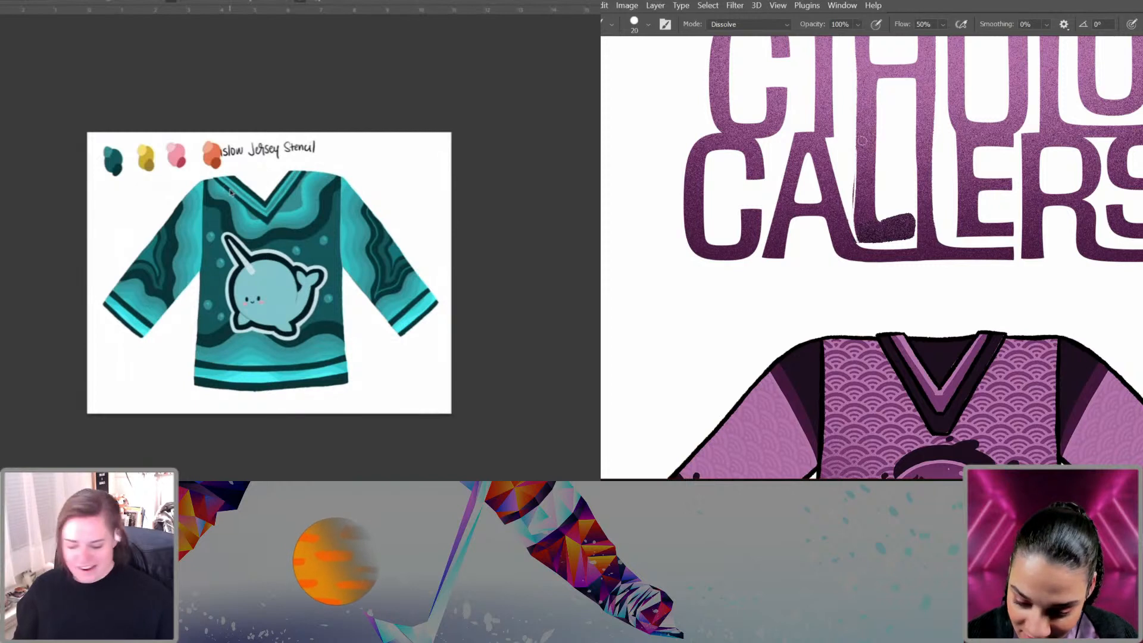
{"action": "left_click_drag", "start_coordinate": [872, 190], "coordinate": [889, 220]}
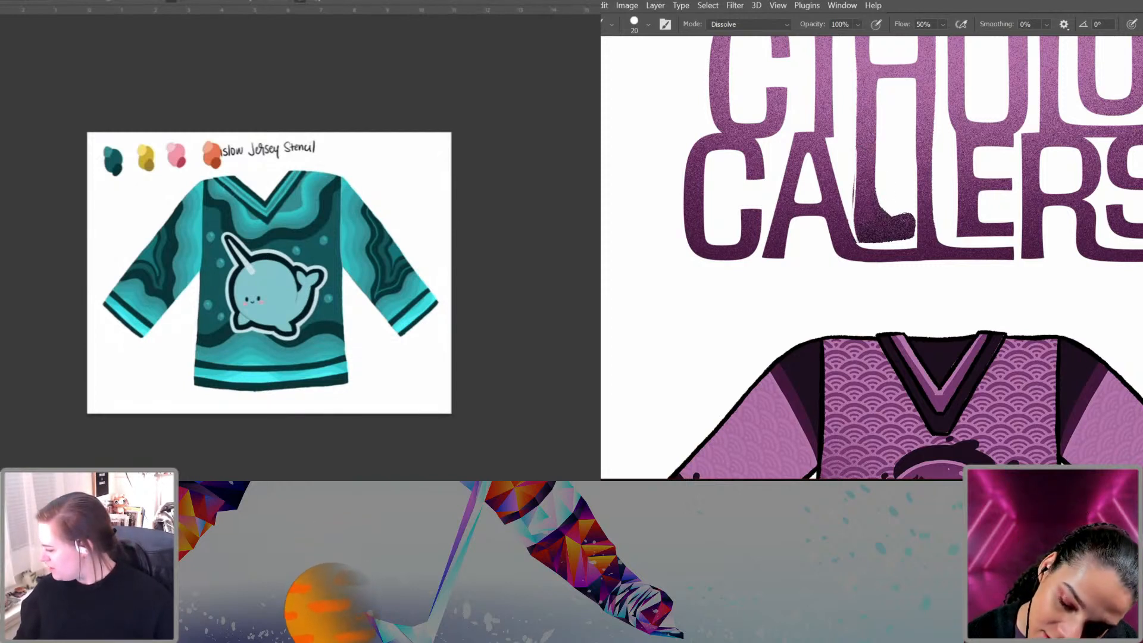
{"action": "key", "text": "e"}
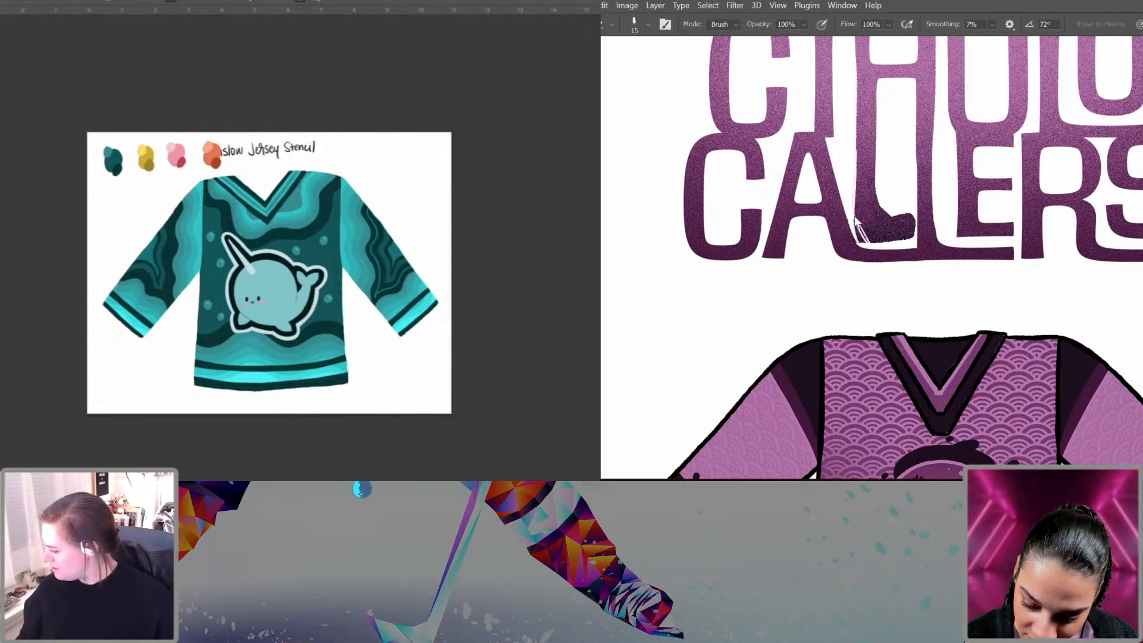
{"action": "scroll", "coordinate": [882, 204], "scroll_direction": "up", "scroll_amount": 1}
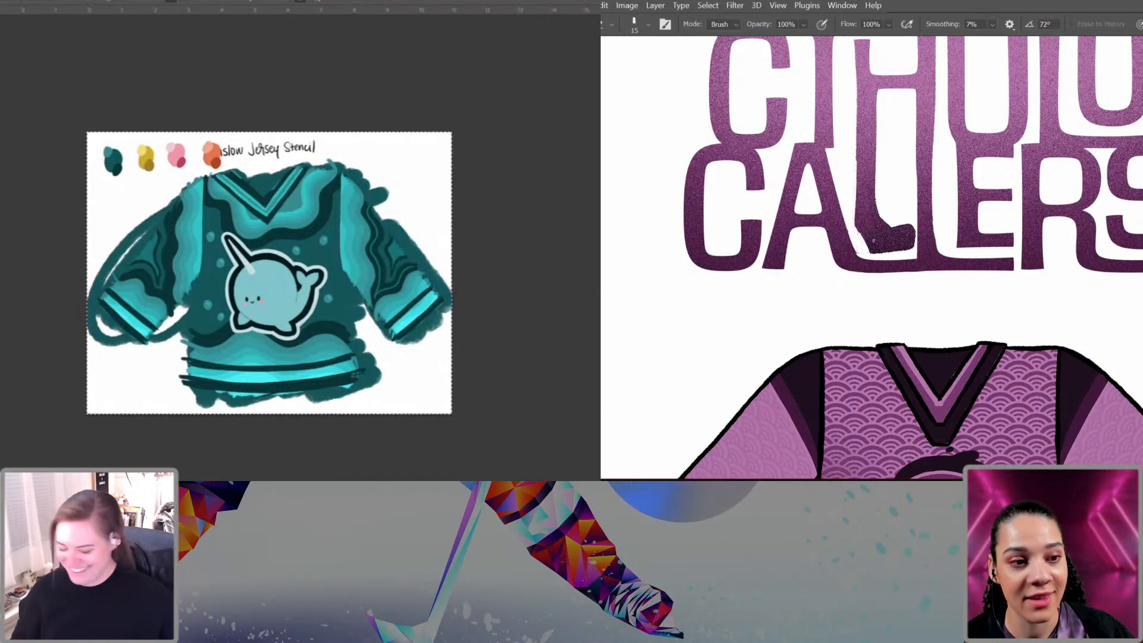
Step: Clear the old artwork from the jersey document of Winslow-Mockup.psd, while carving the L's blade narrower with a 35 px eraser
{"action": "key", "text": "bracketright"}
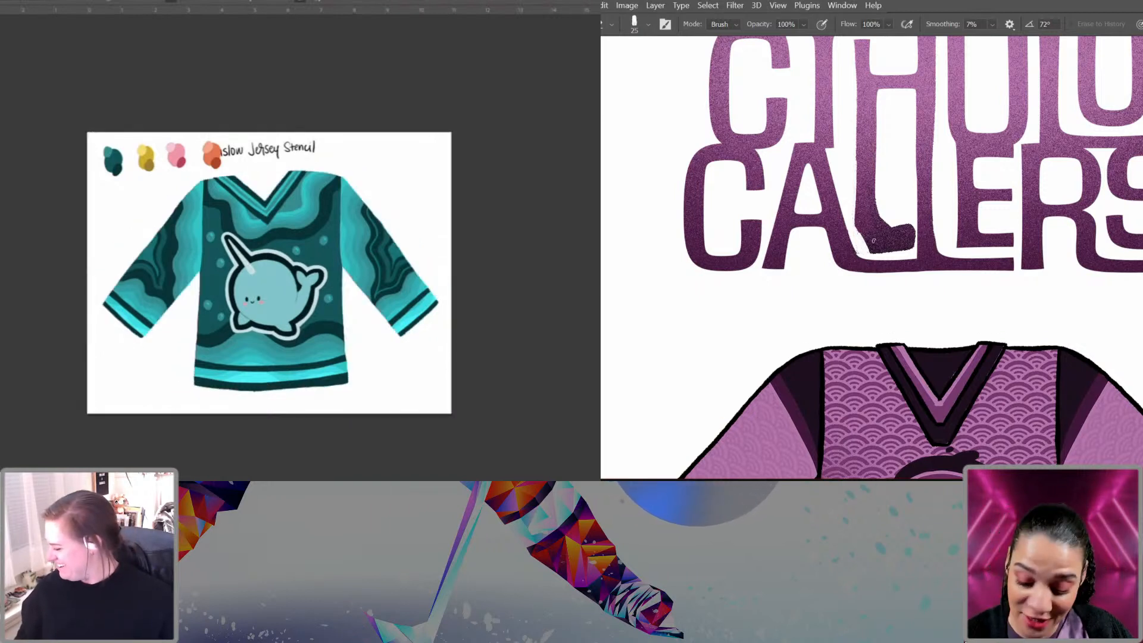
{"action": "left_click", "coordinate": [191, 1]}
{"action": "left_click_drag", "start_coordinate": [852, 216], "coordinate": [874, 250]}
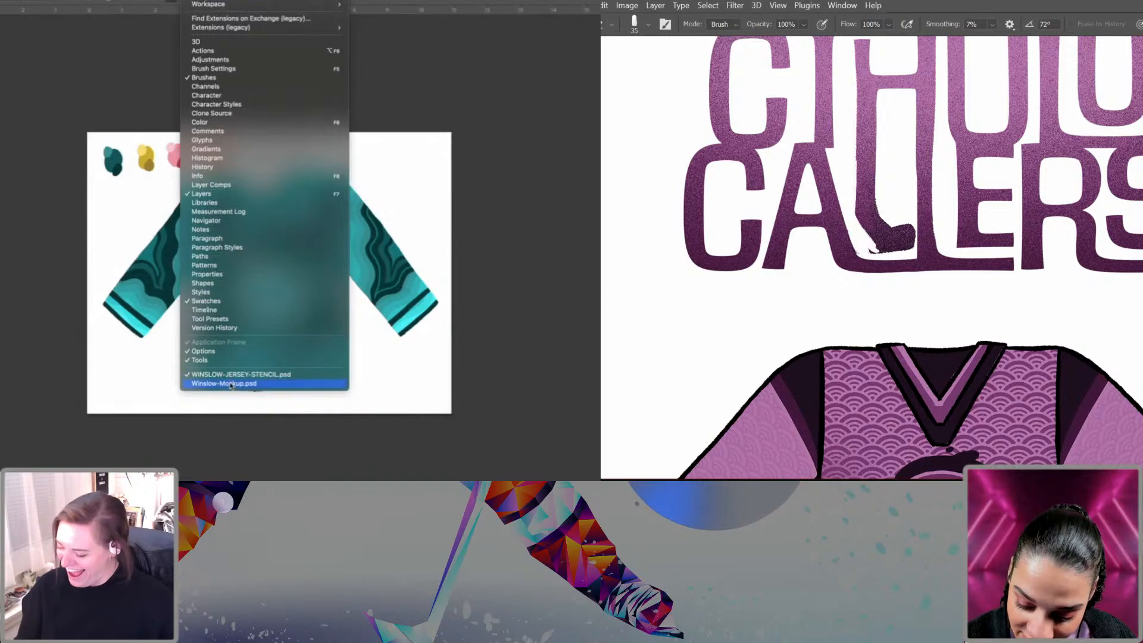
{"action": "left_click", "coordinate": [233, 382]}
{"action": "left_click_drag", "start_coordinate": [881, 210], "coordinate": [910, 232]}
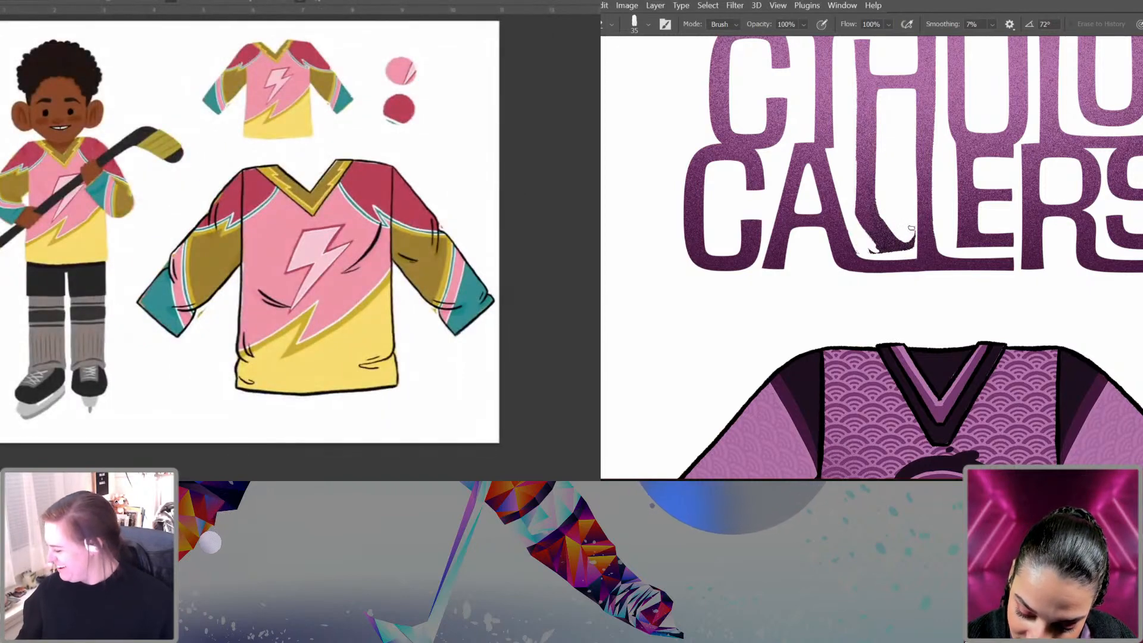
{"action": "key", "text": "ctrl+Tab"}
{"action": "left_click_drag", "start_coordinate": [870, 241], "coordinate": [909, 246]}
{"action": "key", "text": "Delete"}
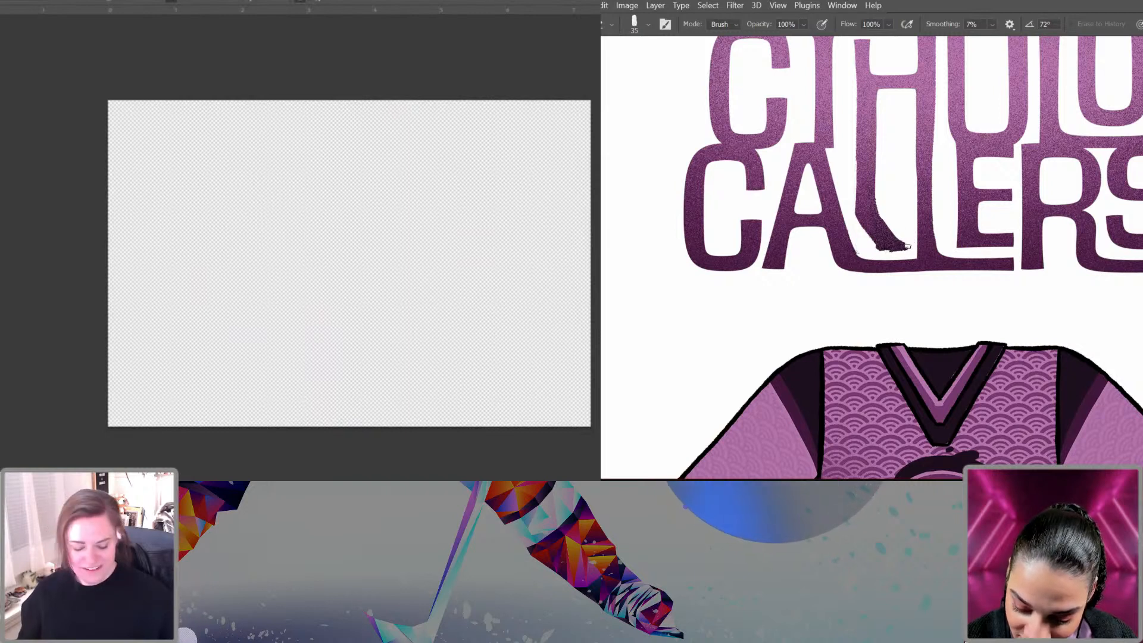
Step: Paste the copied narwhal artwork into the jersey document beneath the outline, while repainting the L's blade
{"action": "right_click", "coordinate": [374, 286]}
{"action": "key", "text": "b"}
{"action": "left_click", "coordinate": [5, 1]}
{"action": "mouse_move", "coordinate": [860, 209]}
{"action": "left_mouse_down"}
{"action": "mouse_move", "coordinate": [880, 248]}
{"action": "mouse_move", "coordinate": [891, 237]}
{"action": "mouse_move", "coordinate": [872, 214]}
{"action": "mouse_move", "coordinate": [910, 242]}
{"action": "mouse_move", "coordinate": [884, 233]}
{"action": "mouse_move", "coordinate": [904, 254]}
{"action": "mouse_move", "coordinate": [873, 237]}
{"action": "mouse_move", "coordinate": [892, 248]}
{"action": "mouse_move", "coordinate": [904, 234]}
{"action": "left_mouse_up"}
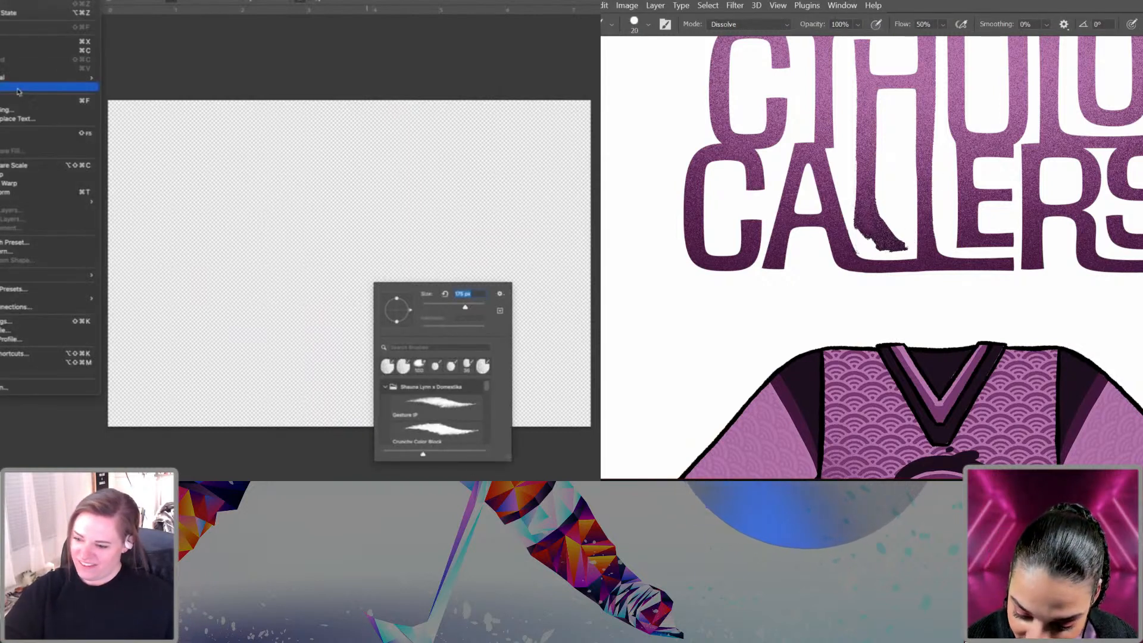
{"action": "left_click", "coordinate": [113, 87]}
{"action": "key", "text": "ctrl+["}
Step: Scale and position the pasted narwhal artwork to match the jersey outline, while erasing and reshaping the L's curved blade
{"action": "key", "text": "ctrl+t"}
{"action": "mouse_move", "coordinate": [2, 27]}
{"action": "left_mouse_down"}
{"action": "mouse_move", "coordinate": [20, 51]}
{"action": "mouse_move", "coordinate": [296, 172]}
{"action": "left_mouse_up"}
{"action": "key", "text": "e"}
{"action": "left_click_drag", "start_coordinate": [856, 224], "coordinate": [874, 254]}
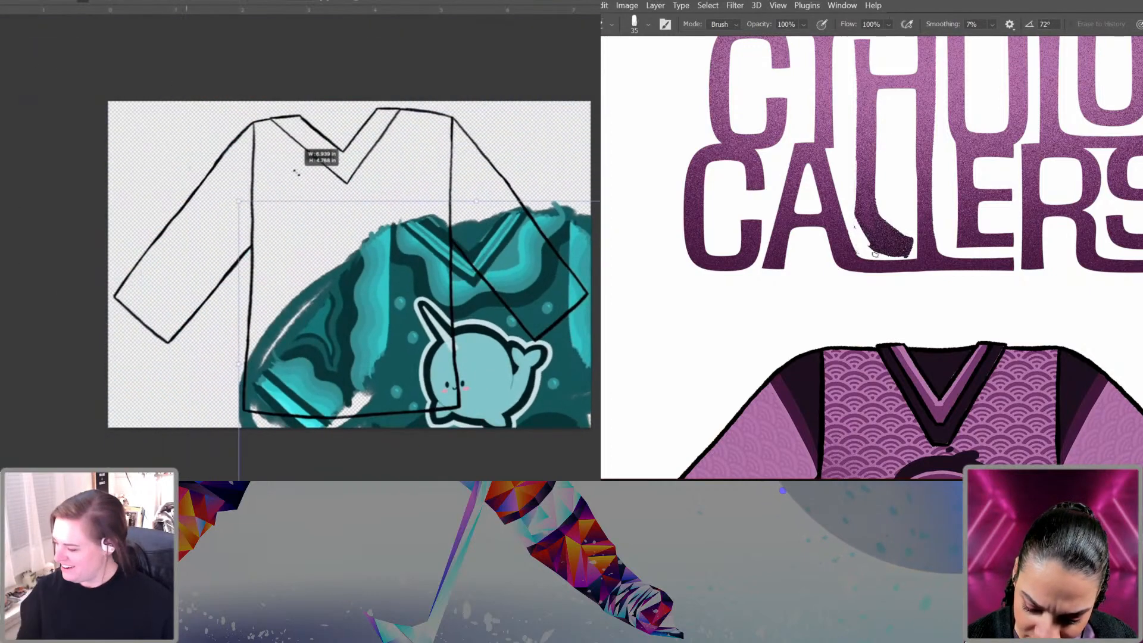
{"action": "left_click_drag", "start_coordinate": [296, 172], "coordinate": [296, 173]}
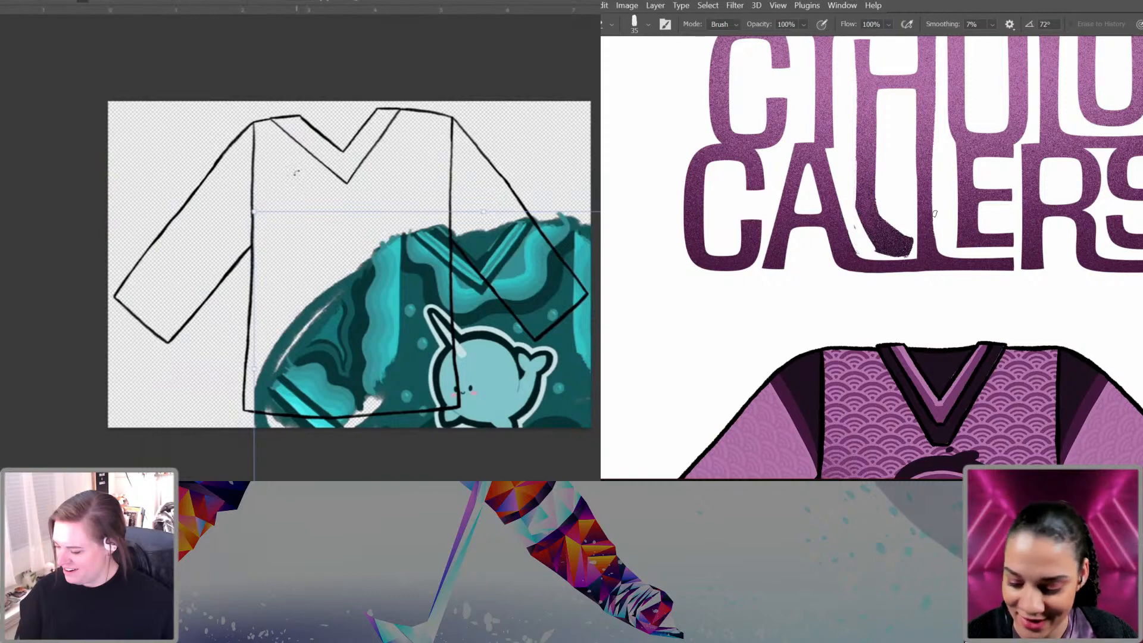
{"action": "left_click_drag", "start_coordinate": [119, 414], "coordinate": [96, 432]}
{"action": "left_click_drag", "start_coordinate": [877, 155], "coordinate": [878, 219]}
{"action": "left_click_drag", "start_coordinate": [578, 100], "coordinate": [590, 92]}
{"action": "left_click_drag", "start_coordinate": [880, 218], "coordinate": [900, 234]}
{"action": "left_click_drag", "start_coordinate": [589, 92], "coordinate": [594, 89]}
{"action": "left_click_drag", "start_coordinate": [543, 163], "coordinate": [549, 164]}
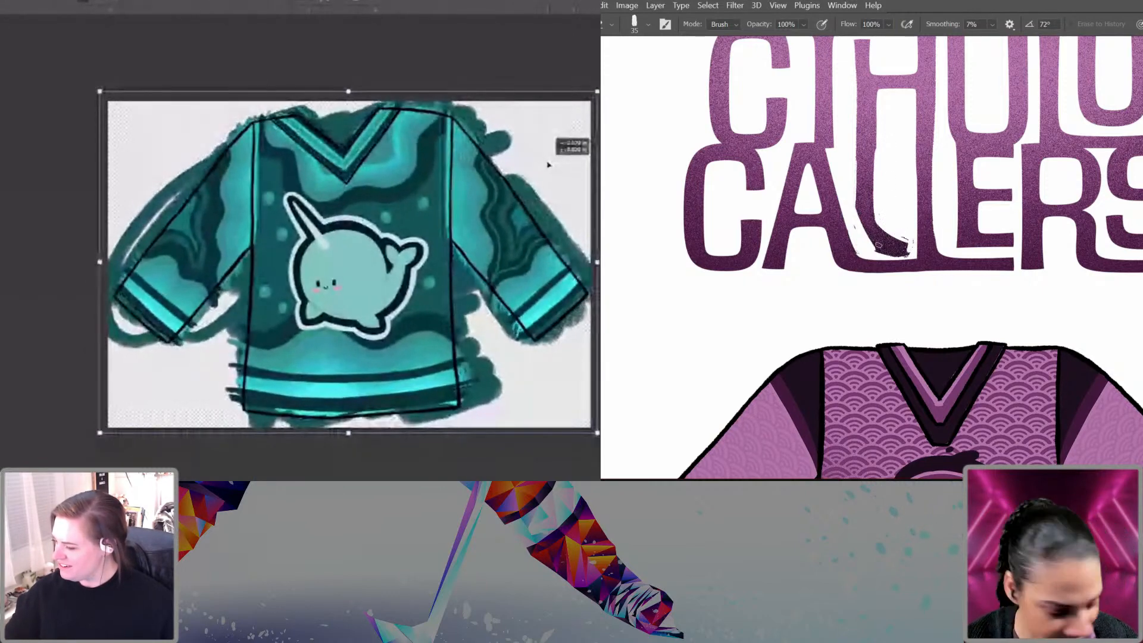
{"action": "key", "text": "b"}
{"action": "key", "text": "Return"}
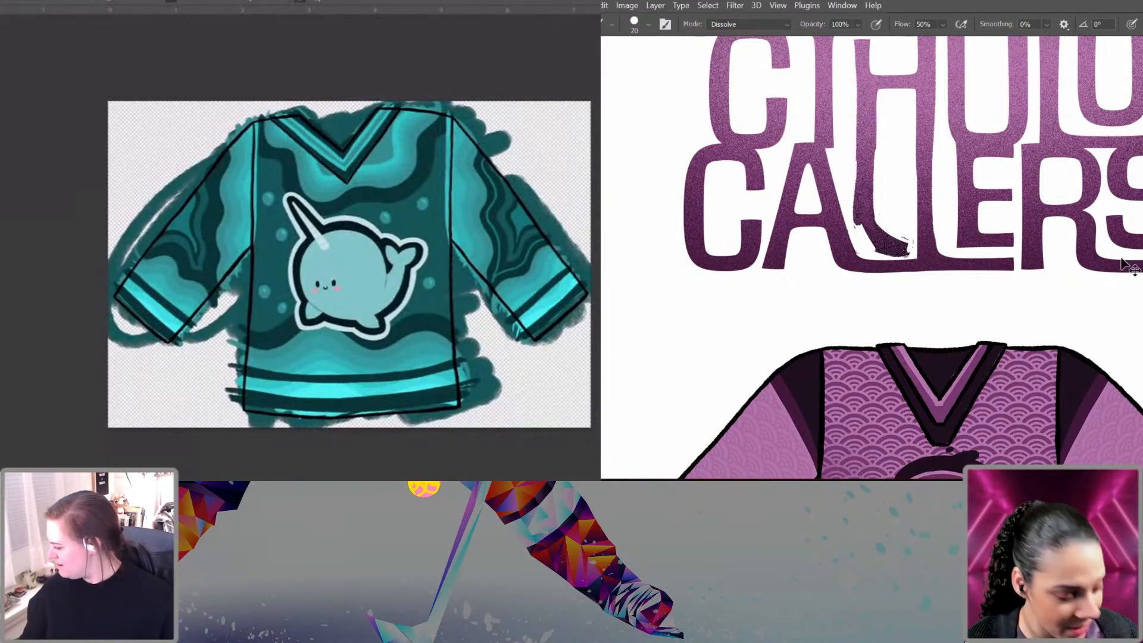
Step: Clip the narwhal artwork to the jersey silhouette and hide the black outline layer
{"action": "key", "text": "ctrl+alt+g"}
{"action": "left_click_drag", "start_coordinate": [881, 220], "coordinate": [909, 241]}
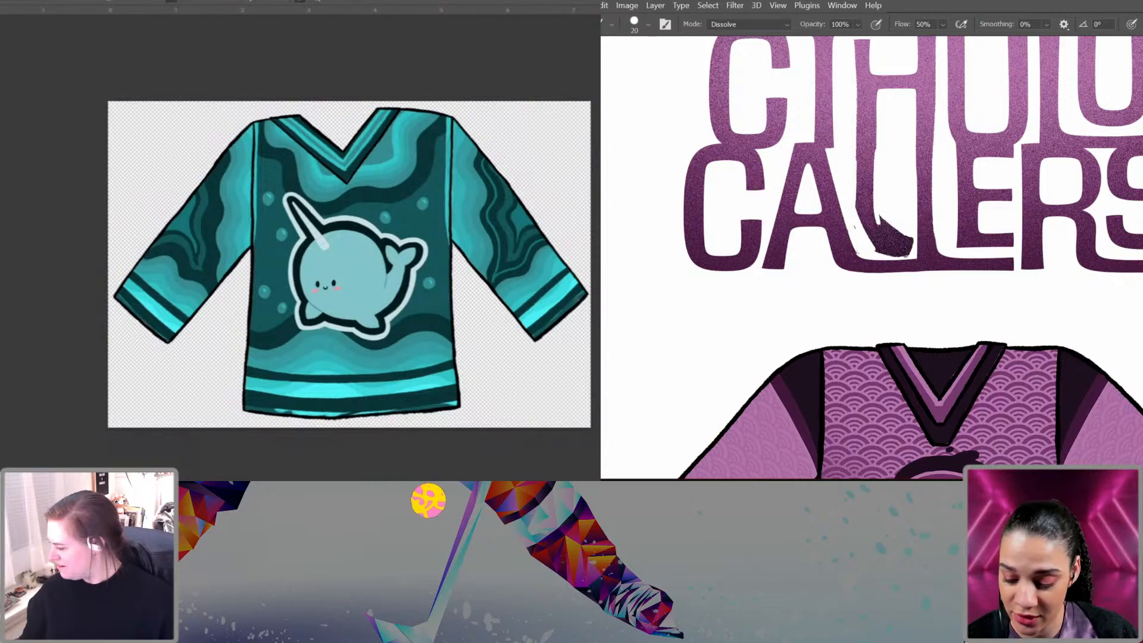
{"action": "key", "text": "ctrl+z"}
{"action": "key", "text": "ctrl+z"}
{"action": "key", "text": "ctrl+comma"}
Step: Undo the recent carving and repainting of the L's hockey-stick blade back to its full, squared shape
{"action": "key", "text": "ctrl+z"}
{"action": "key", "text": "ctrl+z"}
{"action": "key", "text": "ctrl+z"}
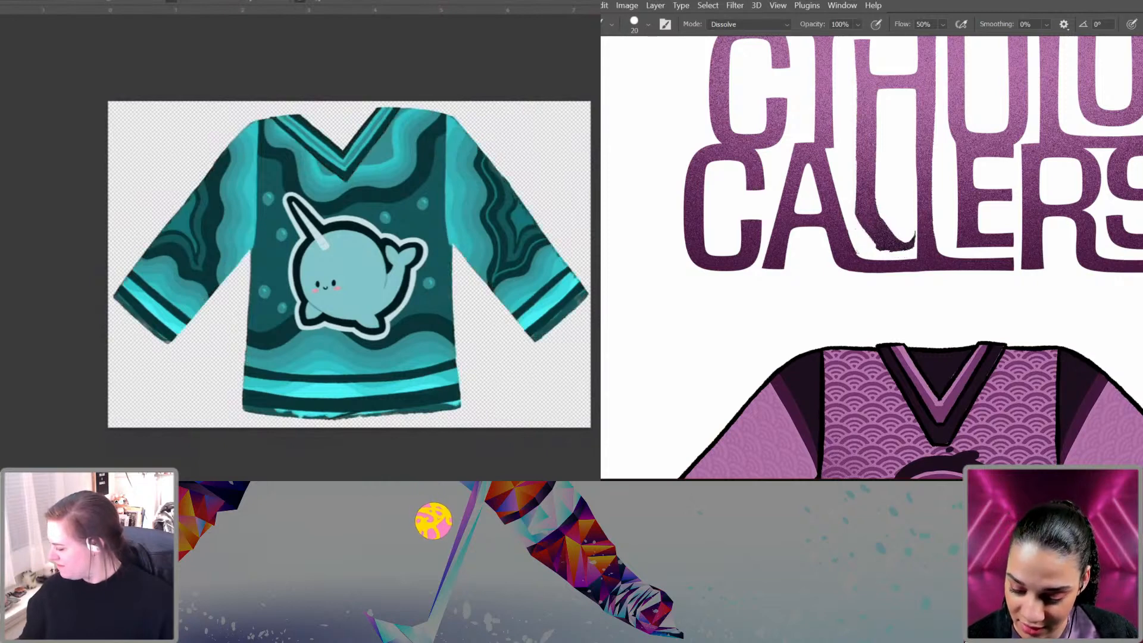
{"action": "key", "text": "ctrl+z"}
{"action": "key", "text": "ctrl+z"}
{"action": "key", "text": "ctrl+z"}
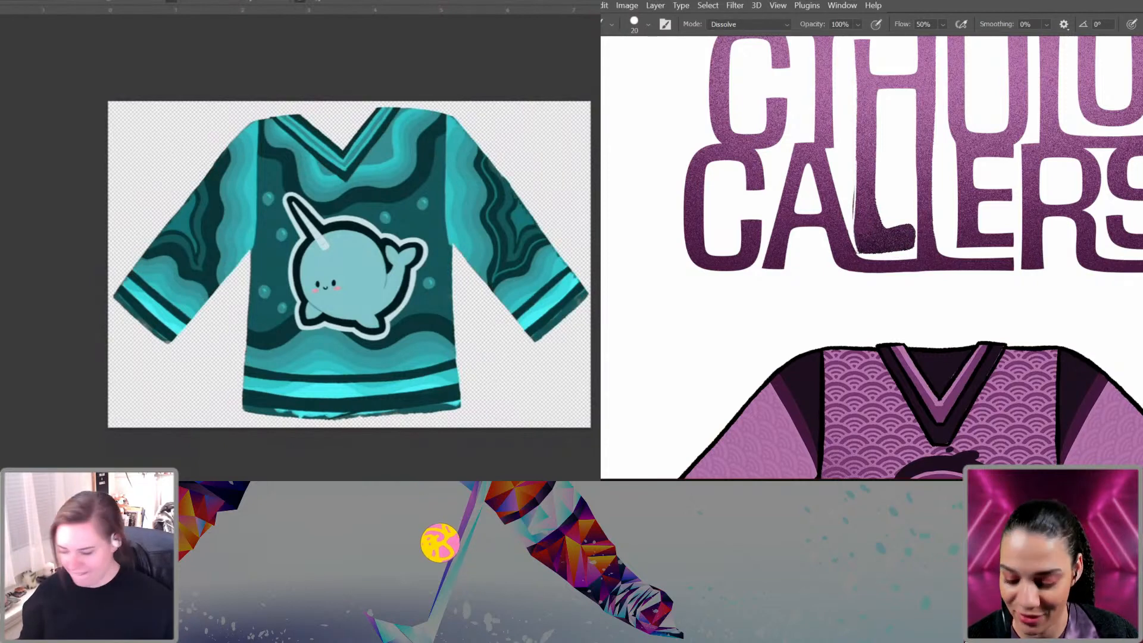
Step: Enlarge the clipped narwhal artwork slightly to cover the jersey's hem and cuffs, and broaden the heel of the L's blade
{"action": "key", "text": "ctrl+t"}
{"action": "mouse_move", "coordinate": [99, 434]}
{"action": "left_mouse_down"}
{"action": "mouse_move", "coordinate": [100, 422]}
{"action": "mouse_move", "coordinate": [94, 437]}
{"action": "left_mouse_up"}
{"action": "left_click_drag", "start_coordinate": [852, 203], "coordinate": [852, 237]}
{"action": "key", "text": "ctrl+z"}
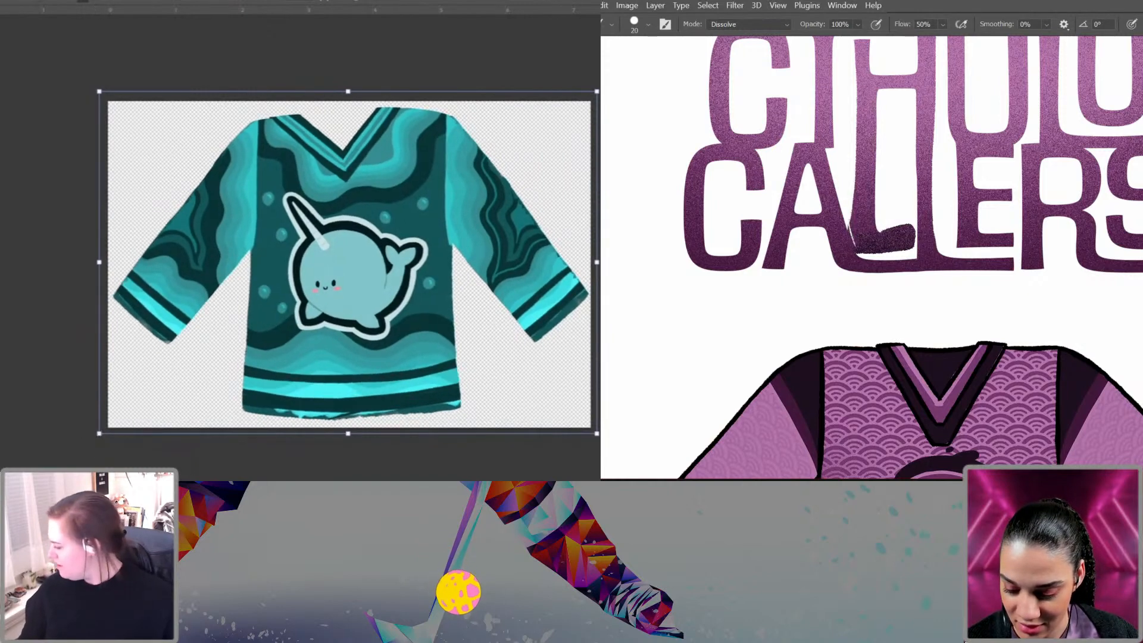
{"action": "key", "text": "Escape"}
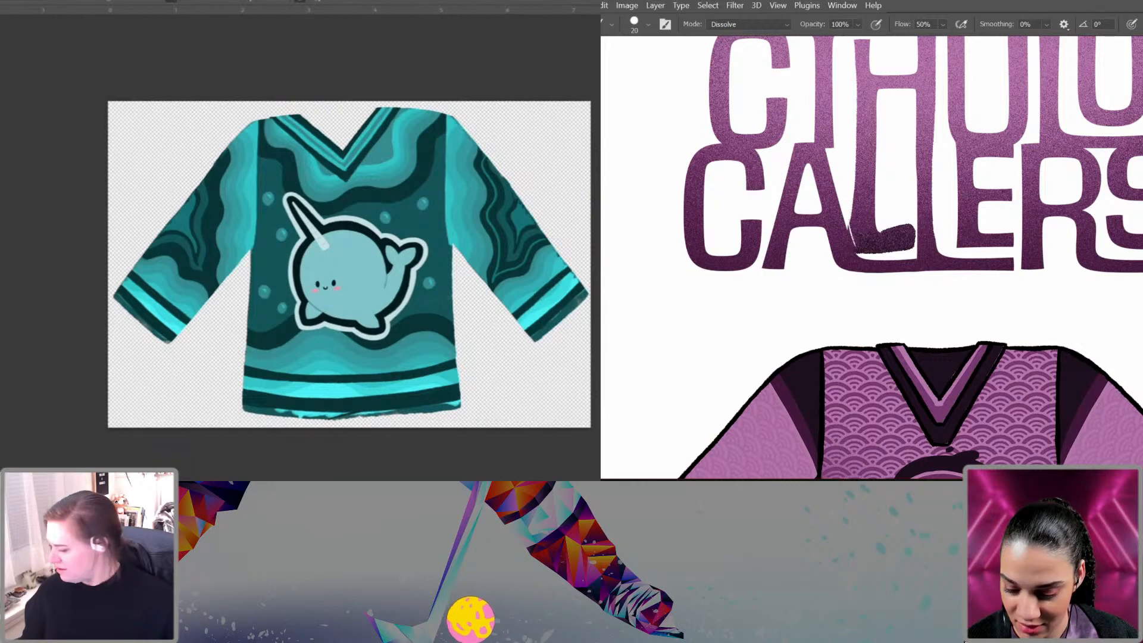
{"action": "key", "text": "ctrl+t"}
{"action": "left_click_drag", "start_coordinate": [99, 433], "coordinate": [97, 438]}
{"action": "left_click_drag", "start_coordinate": [413, 336], "coordinate": [259, 370]}
{"action": "left_click_drag", "start_coordinate": [443, 125], "coordinate": [445, 132]}
{"action": "left_click_drag", "start_coordinate": [449, 473], "coordinate": [453, 475]}
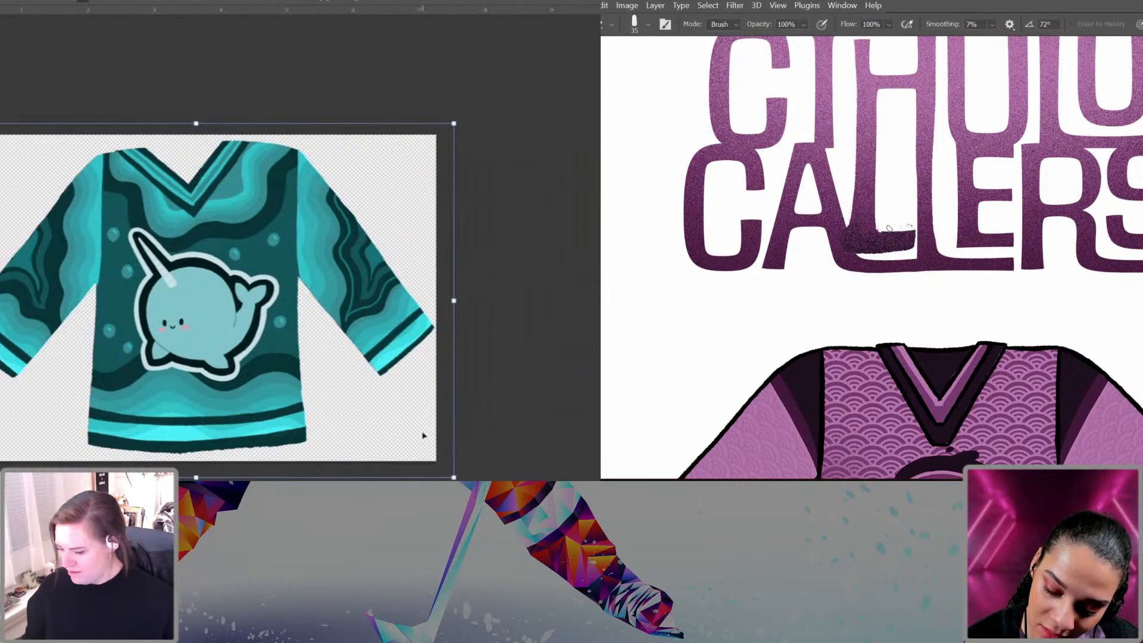
{"action": "key", "text": "Return"}
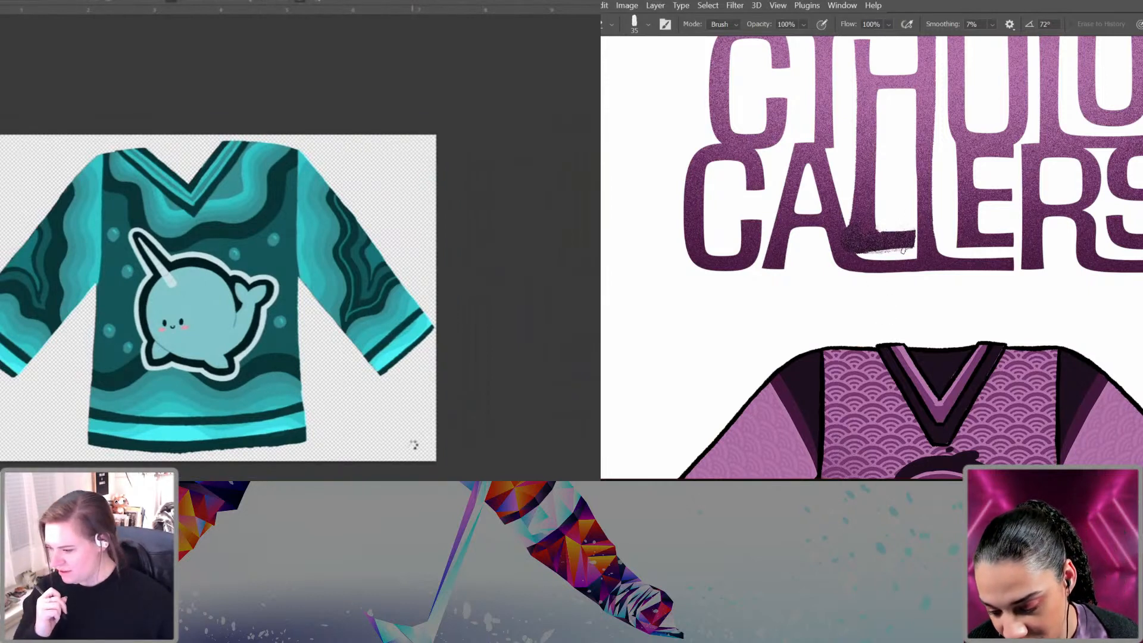
Step: Return to the character mockup and decorate the L's blade tip with dark tape and thin stripes in the jersey's sampled purple
{"action": "key", "text": "ctrl+Tab"}
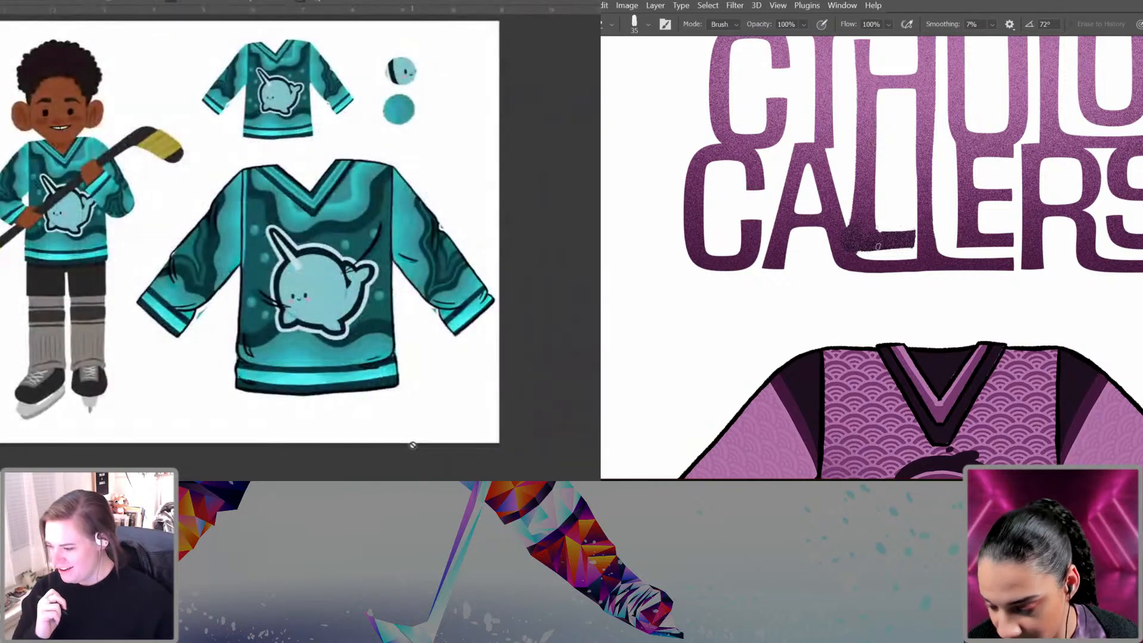
{"action": "key", "text": "b"}
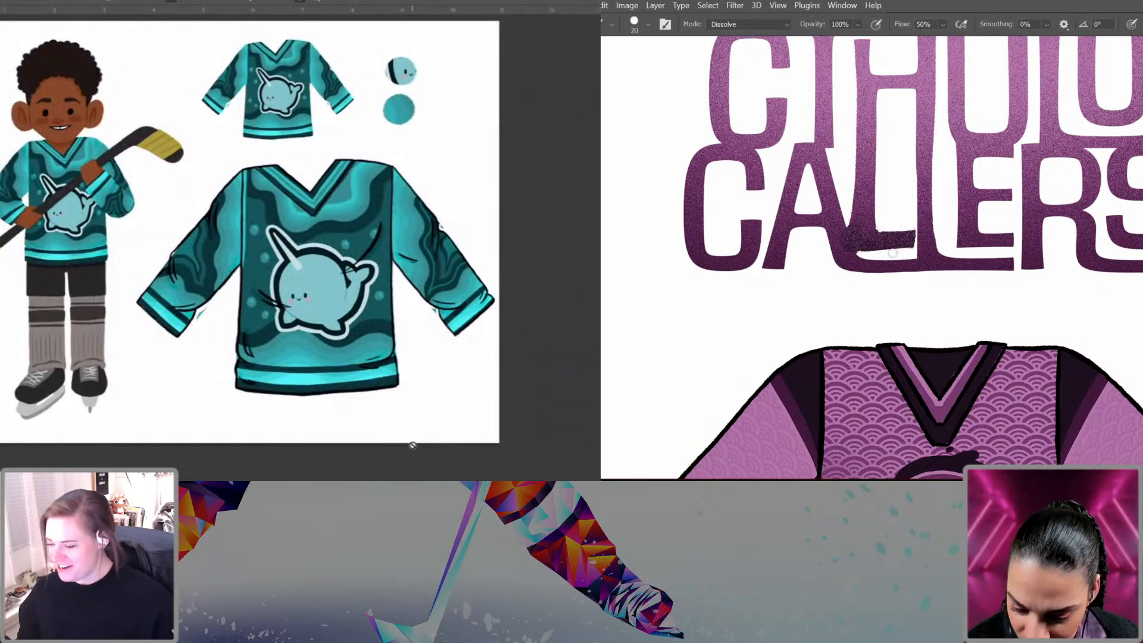
{"action": "left_click_drag", "start_coordinate": [896, 238], "coordinate": [902, 245]}
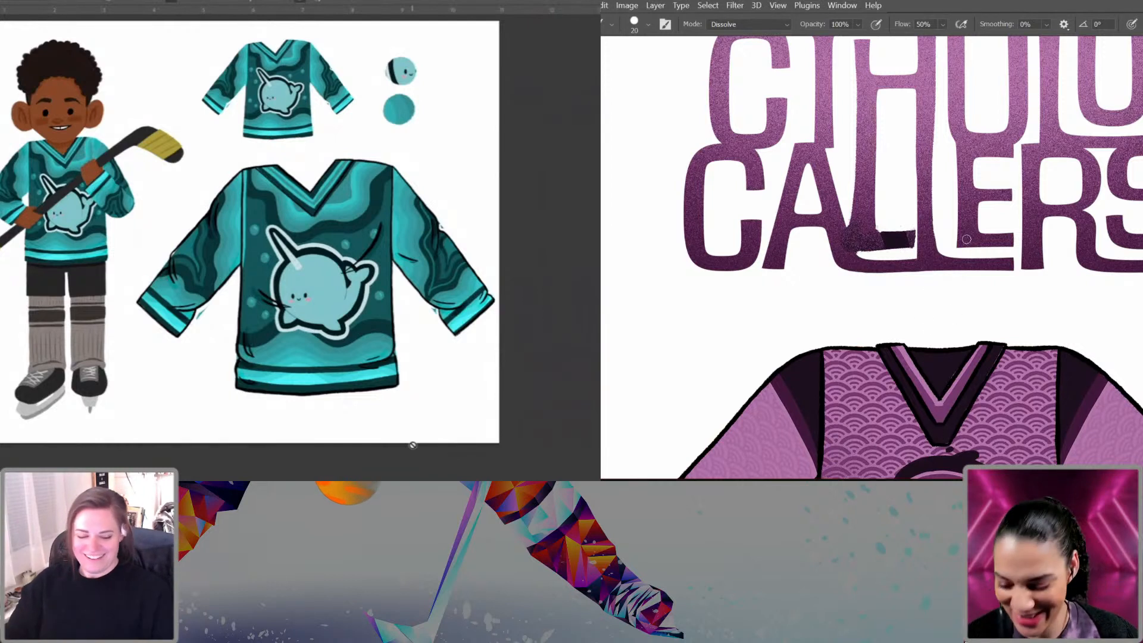
{"action": "left_click_drag", "start_coordinate": [351, 245], "coordinate": [406, 256]}
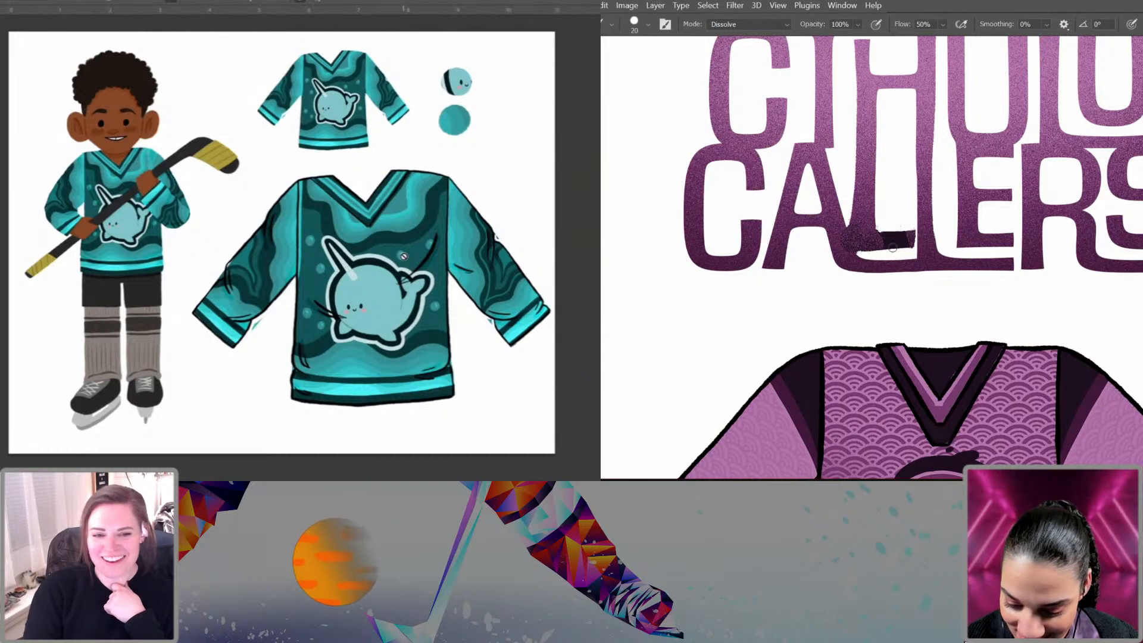
{"action": "key", "text": "ctrl+z"}
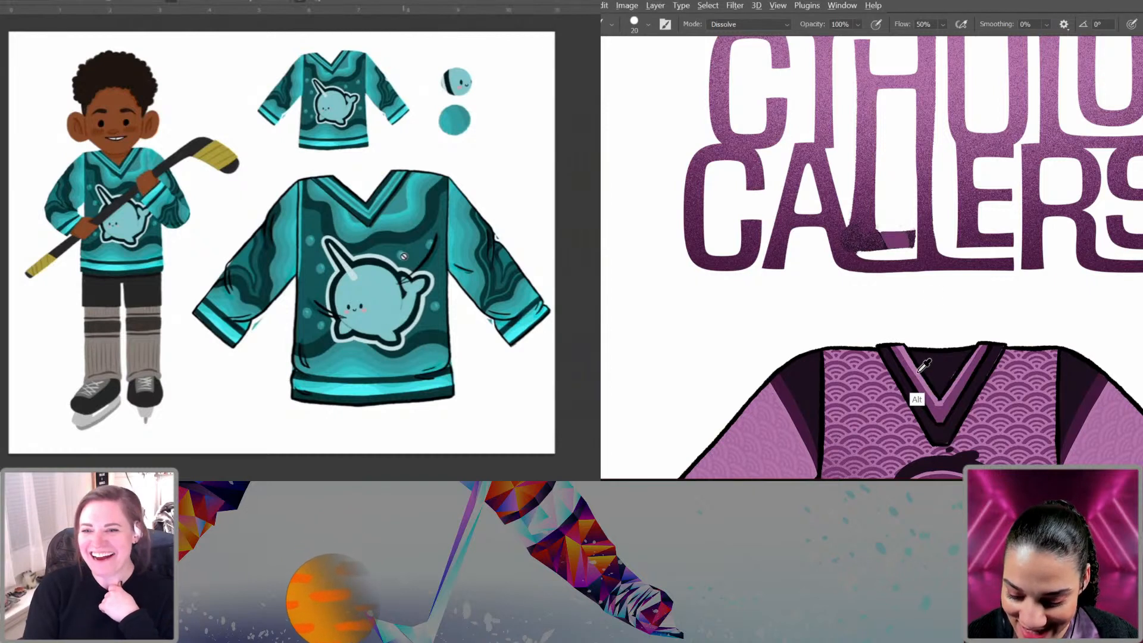
{"action": "key", "text": "p"}
{"action": "key", "text": "b"}
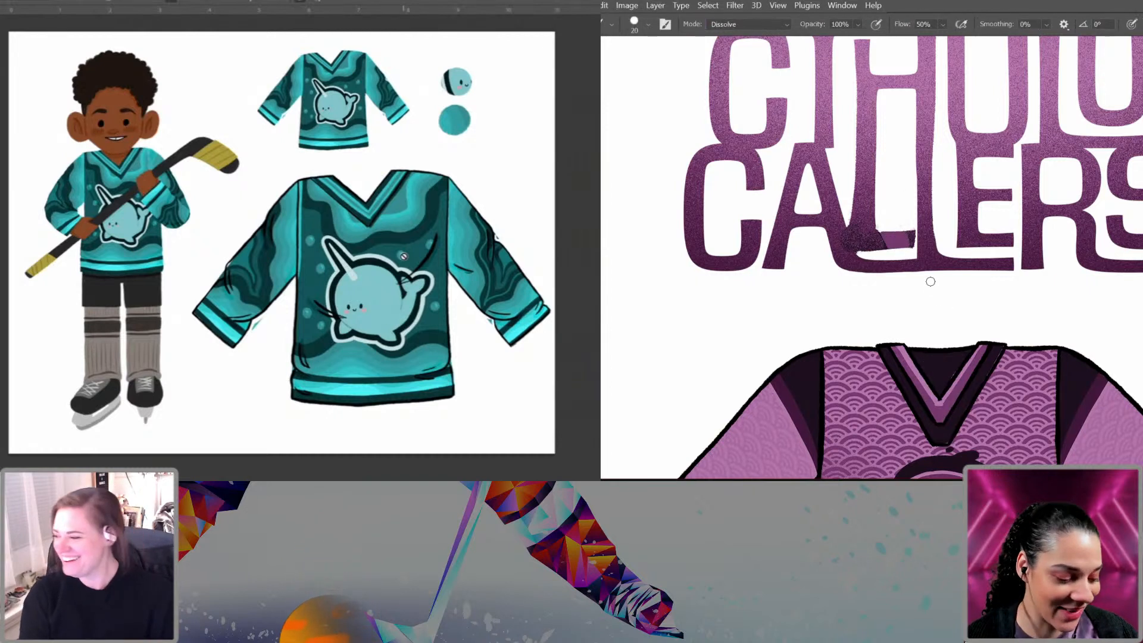
{"action": "key", "text": "bracketleft"}
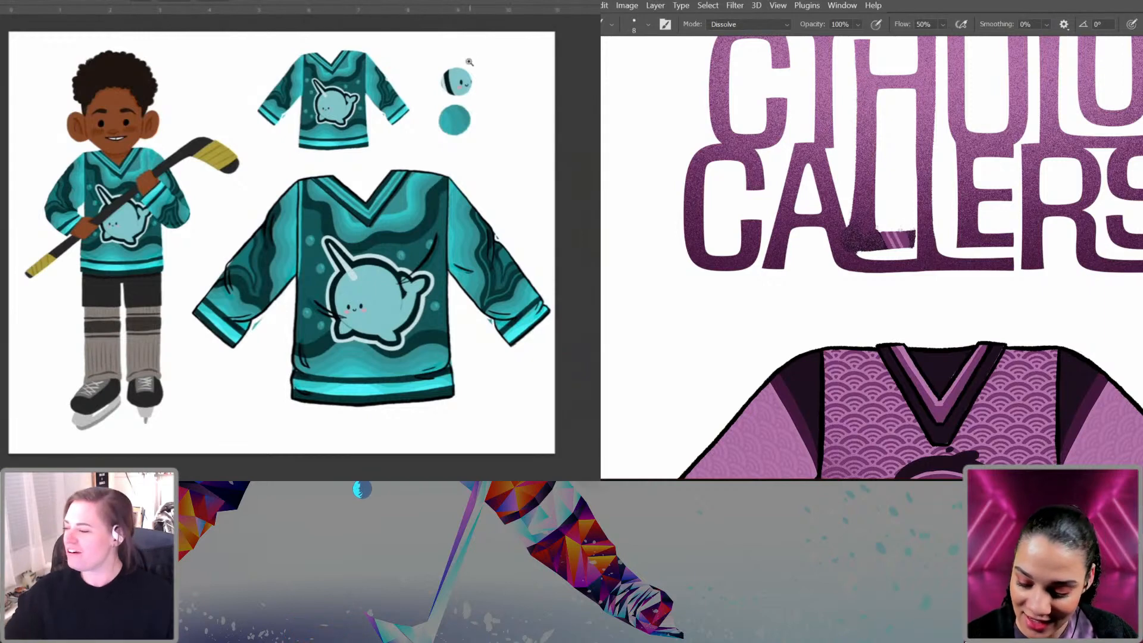
Step: Draw two outlined wings and a solid horn in pale blue on the mockup's upper narwhal color swatch
{"action": "left_click_drag", "start_coordinate": [460, 79], "coordinate": [586, 37]}
{"action": "left_click_drag", "start_coordinate": [541, 87], "coordinate": [239, 220]}
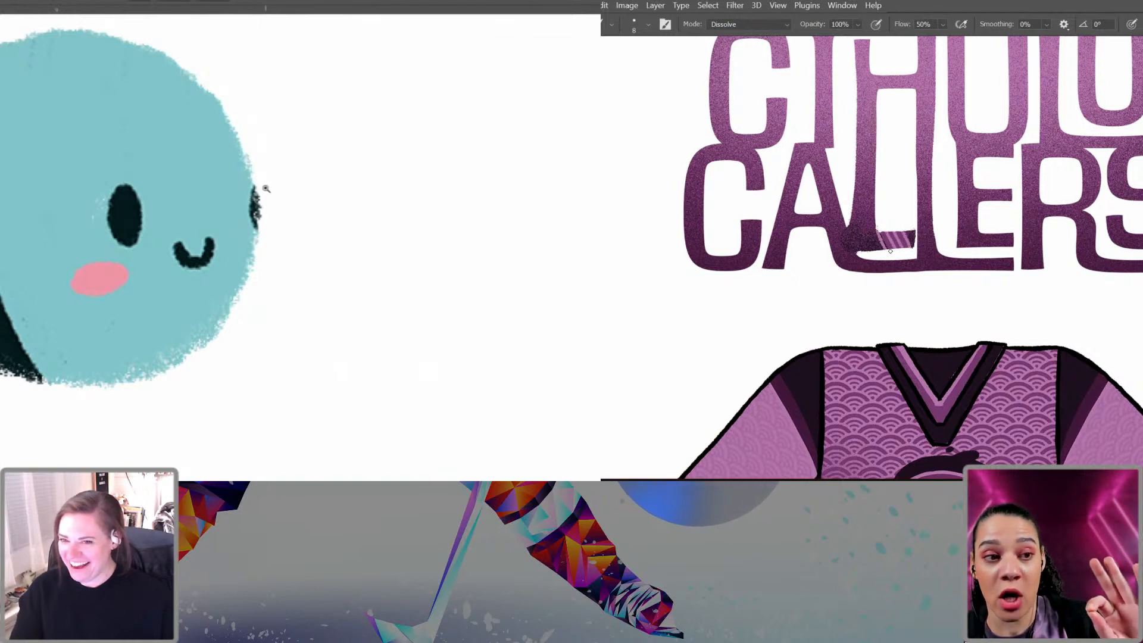
{"action": "left_click_drag", "start_coordinate": [266, 189], "coordinate": [251, 190]}
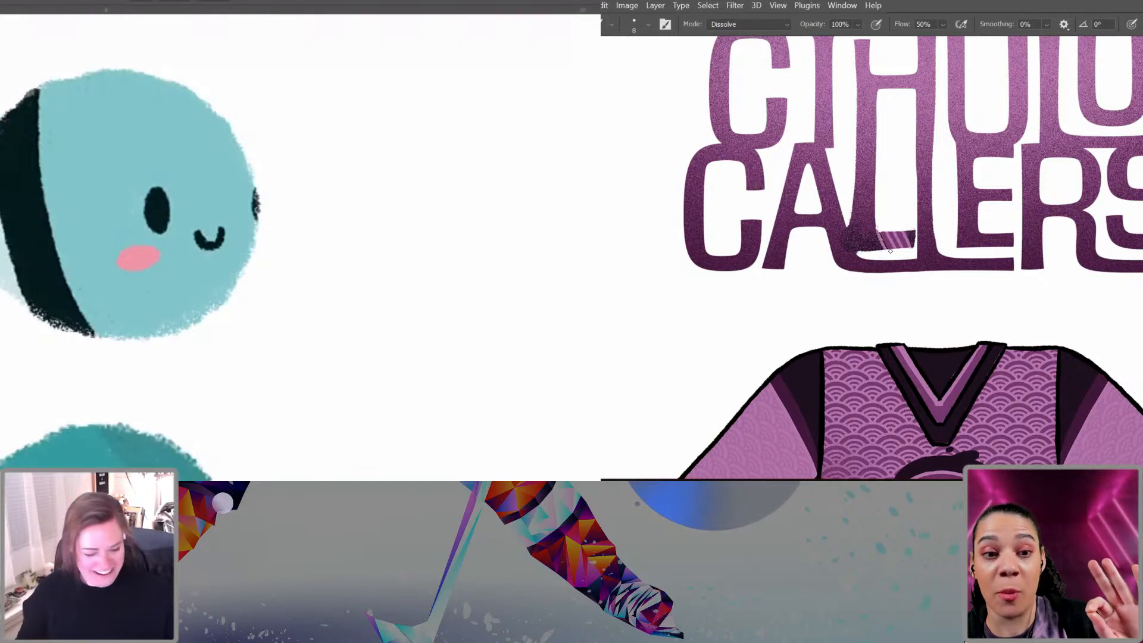
{"action": "left_click_drag", "start_coordinate": [174, 361], "coordinate": [291, 471]}
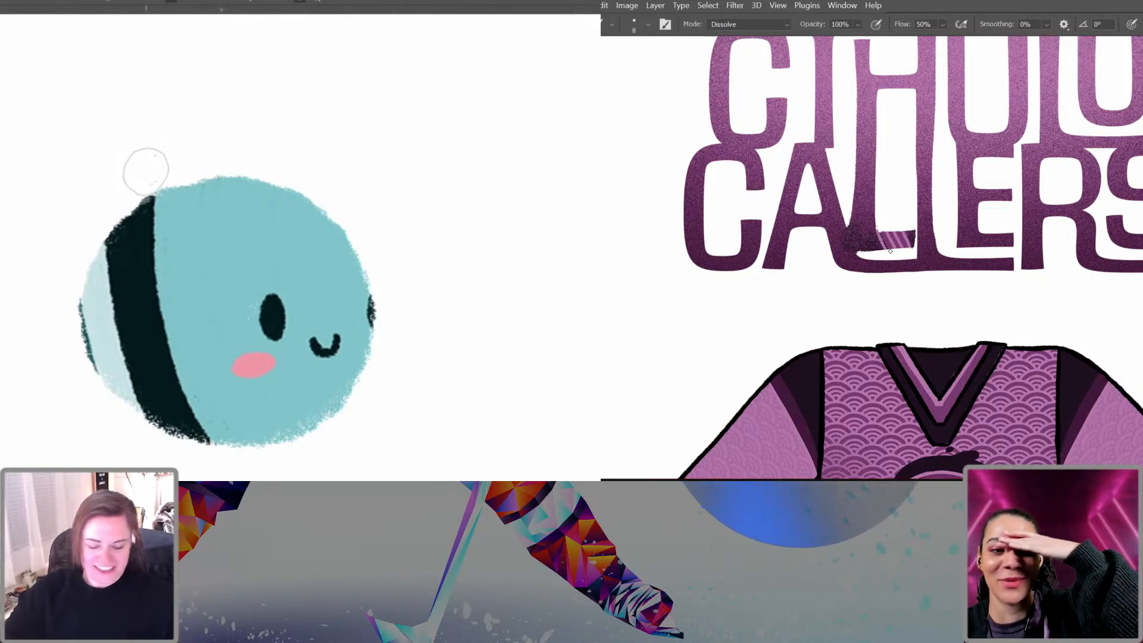
{"action": "mouse_move", "coordinate": [130, 212]}
{"action": "left_mouse_down"}
{"action": "mouse_move", "coordinate": [71, 92]}
{"action": "mouse_move", "coordinate": [118, 64]}
{"action": "mouse_move", "coordinate": [159, 109]}
{"action": "mouse_move", "coordinate": [170, 178]}
{"action": "mouse_move", "coordinate": [218, 57]}
{"action": "mouse_move", "coordinate": [251, 50]}
{"action": "mouse_move", "coordinate": [273, 93]}
{"action": "mouse_move", "coordinate": [235, 169]}
{"action": "left_mouse_up"}
{"action": "mouse_move", "coordinate": [310, 255]}
{"action": "left_mouse_down"}
{"action": "mouse_move", "coordinate": [419, 144]}
{"action": "mouse_move", "coordinate": [342, 234]}
{"action": "mouse_move", "coordinate": [363, 202]}
{"action": "mouse_move", "coordinate": [419, 145]}
{"action": "mouse_move", "coordinate": [329, 274]}
{"action": "mouse_move", "coordinate": [316, 255]}
{"action": "mouse_move", "coordinate": [412, 153]}
{"action": "mouse_move", "coordinate": [334, 264]}
{"action": "mouse_move", "coordinate": [327, 253]}
{"action": "mouse_move", "coordinate": [374, 198]}
{"action": "left_mouse_up"}
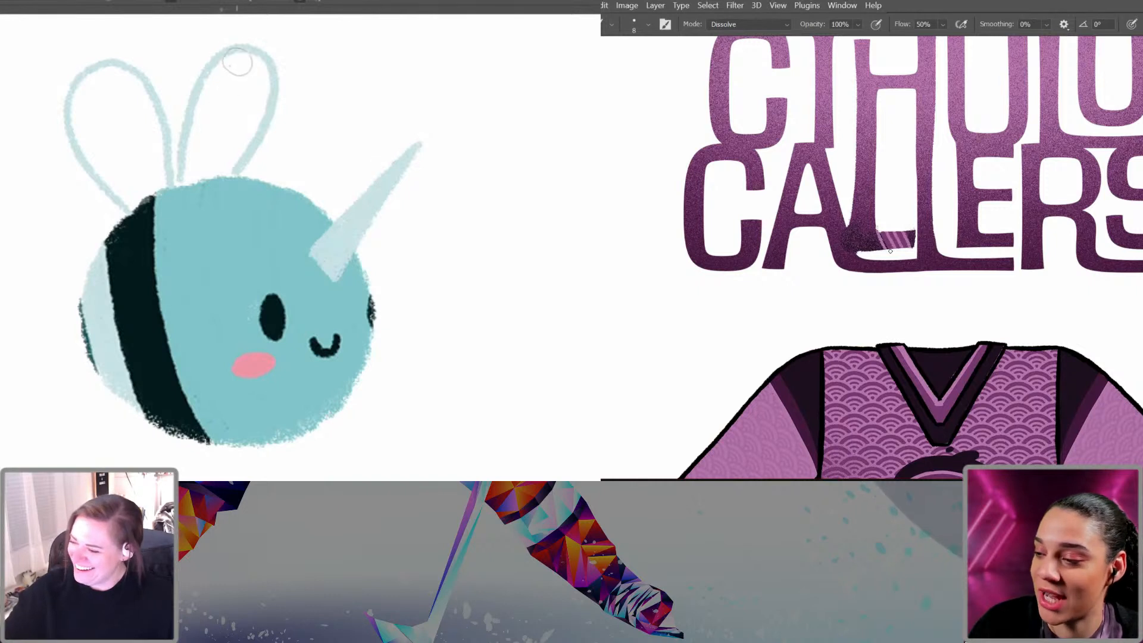
Step: Draw a central vein with branching side veins in pale blue inside both wings of the upper narwhal swatch
{"action": "left_click_drag", "start_coordinate": [245, 53], "coordinate": [205, 179]}
{"action": "mouse_move", "coordinate": [195, 131]}
{"action": "left_mouse_down"}
{"action": "mouse_move", "coordinate": [205, 90]}
{"action": "mouse_move", "coordinate": [229, 113]}
{"action": "left_mouse_up"}
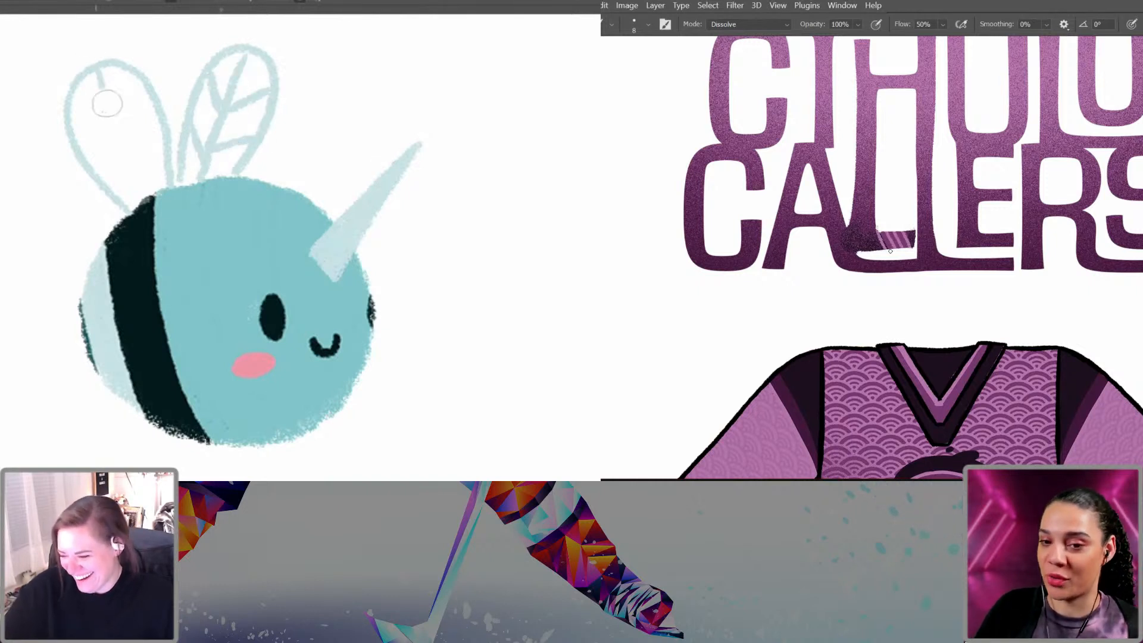
{"action": "left_click_drag", "start_coordinate": [107, 105], "coordinate": [141, 192]}
{"action": "left_click_drag", "start_coordinate": [73, 114], "coordinate": [115, 131]}
{"action": "mouse_move", "coordinate": [92, 168]}
{"action": "left_mouse_down"}
{"action": "mouse_move", "coordinate": [129, 159]}
{"action": "mouse_move", "coordinate": [119, 131]}
{"action": "mouse_move", "coordinate": [130, 107]}
{"action": "left_mouse_up"}
{"action": "left_click_drag", "start_coordinate": [127, 168], "coordinate": [158, 126]}
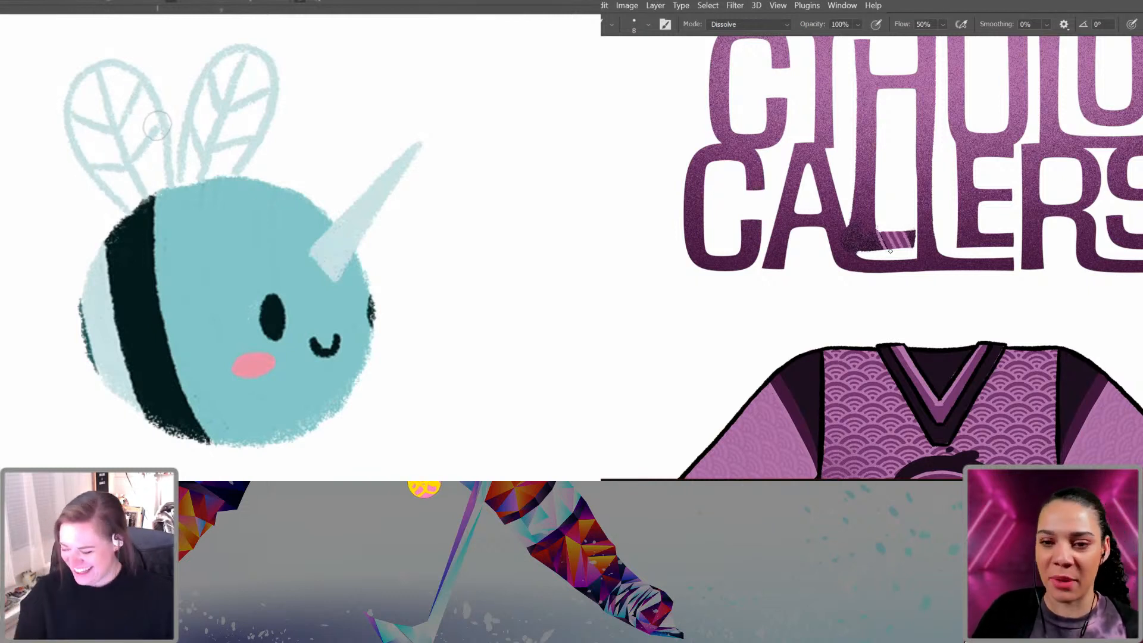
Step: Add a small pointed pale-blue stinger to the rear of the winged narwhal beside the teal jersey
{"action": "key", "text": "ctrl+minus"}
{"action": "key", "text": "ctrl+minus"}
{"action": "key", "text": "ctrl+minus"}
{"action": "key", "text": "ctrl+minus"}
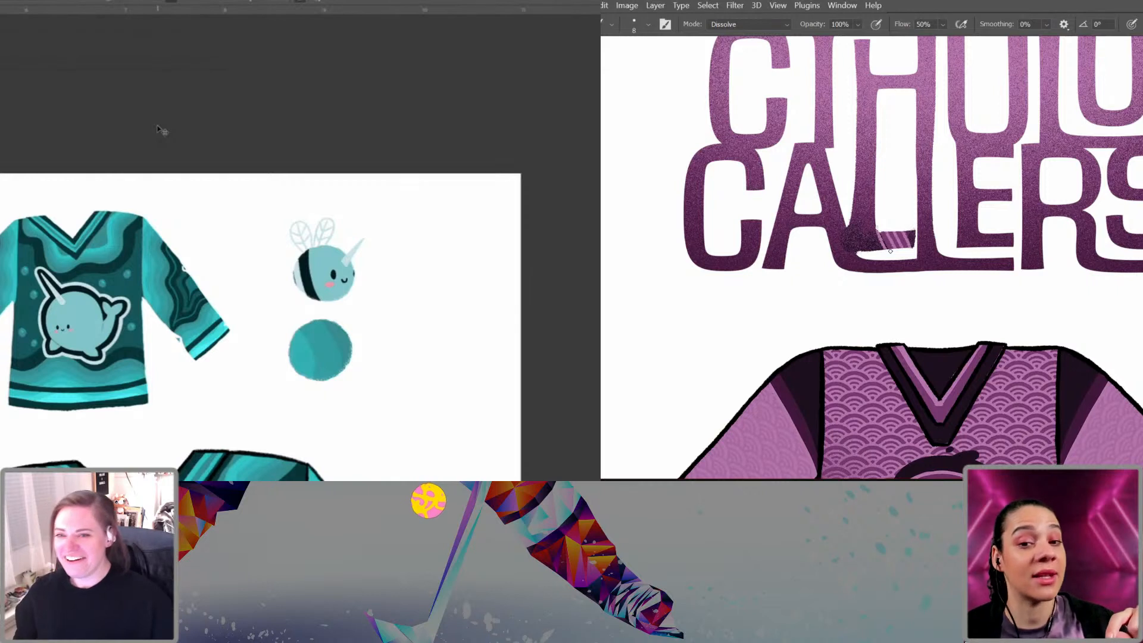
{"action": "key", "text": "ctrl+minus"}
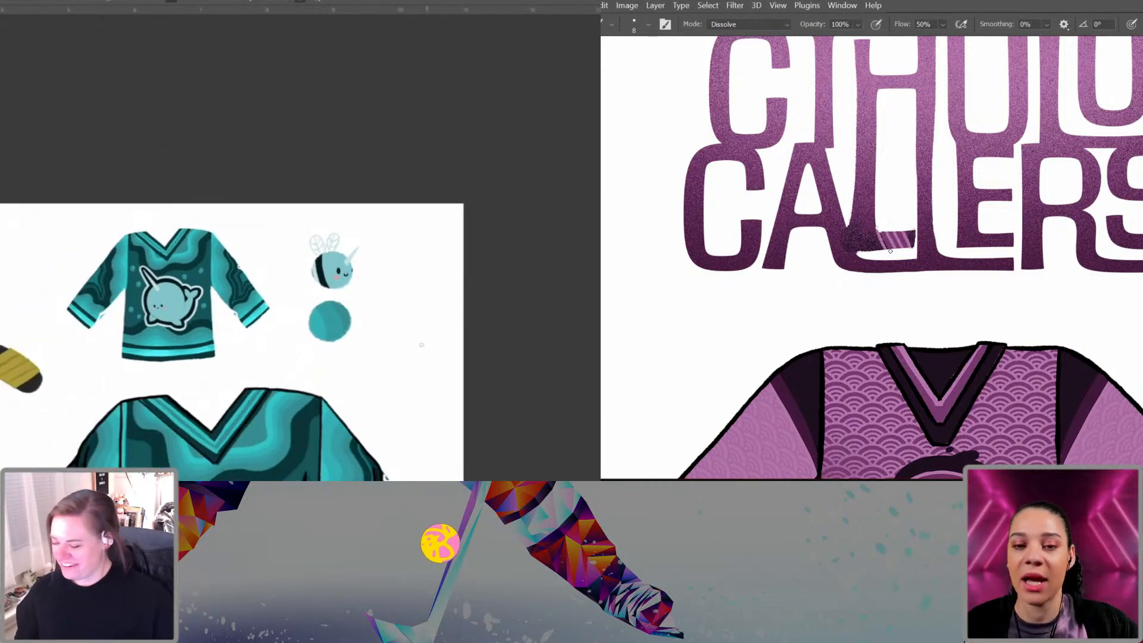
{"action": "left_click_drag", "start_coordinate": [420, 345], "coordinate": [324, 314]}
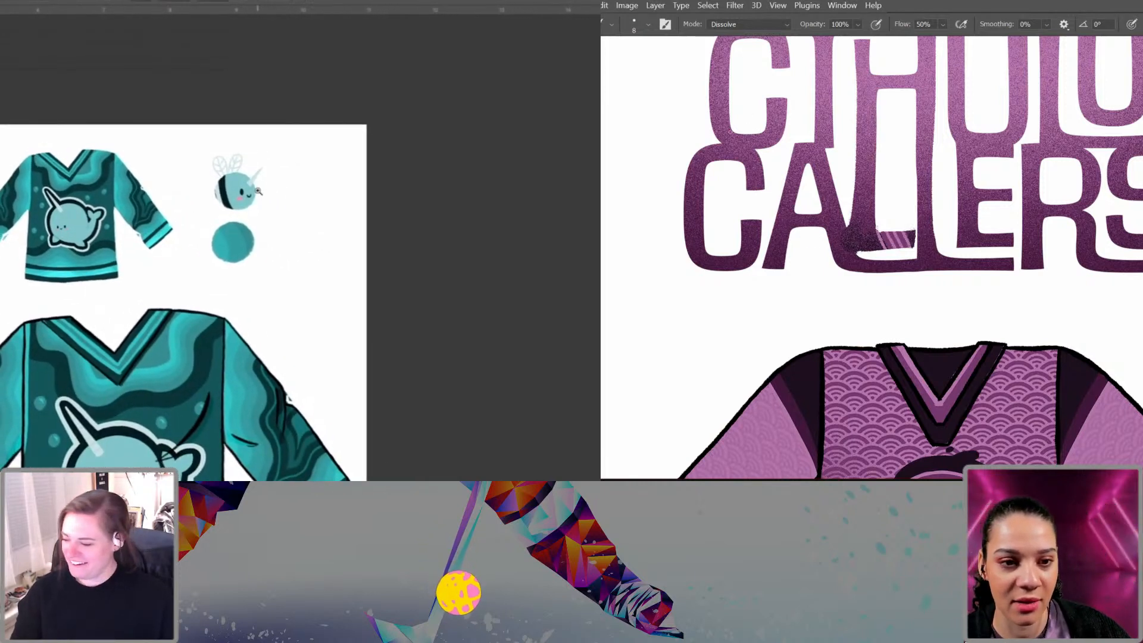
{"action": "mouse_move", "coordinate": [261, 190]}
{"action": "left_mouse_down"}
{"action": "mouse_move", "coordinate": [276, 176]}
{"action": "mouse_move", "coordinate": [313, 244]}
{"action": "left_mouse_up"}
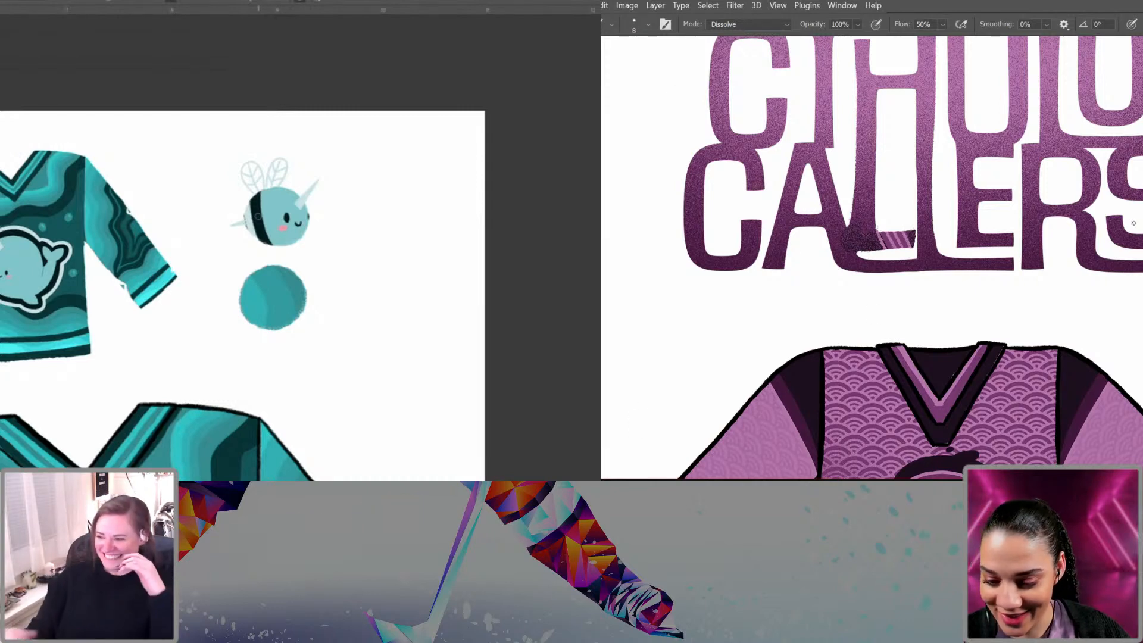
{"action": "key", "text": "ctrl+minus"}
{"action": "key", "text": "ctrl+minus"}
{"action": "key", "text": "ctrl+minus"}
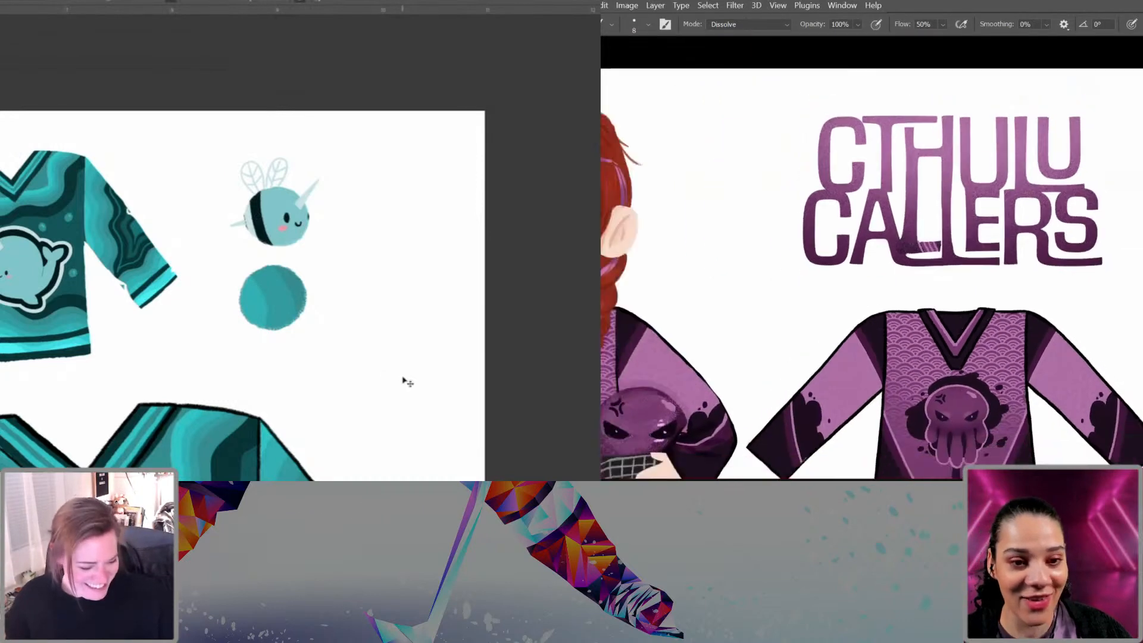